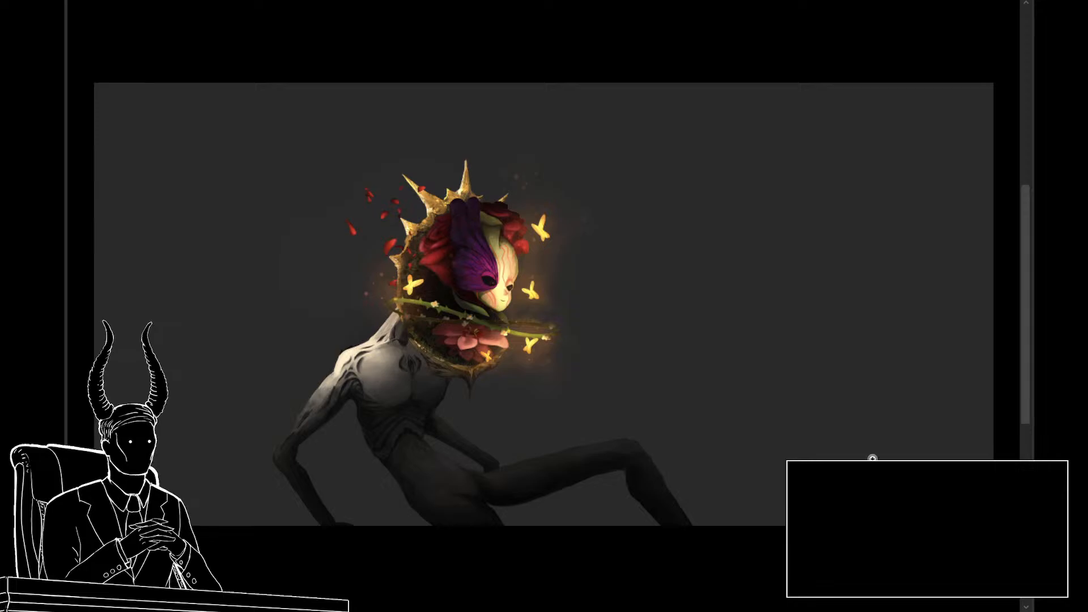
Step: Examine the separate head concepts: the flower head, the turbaned mask beside its rough sketch, and the veiled mask with red growths
{"action": "left_click_drag", "start_coordinate": [486, 315], "coordinate": [529, 321]}
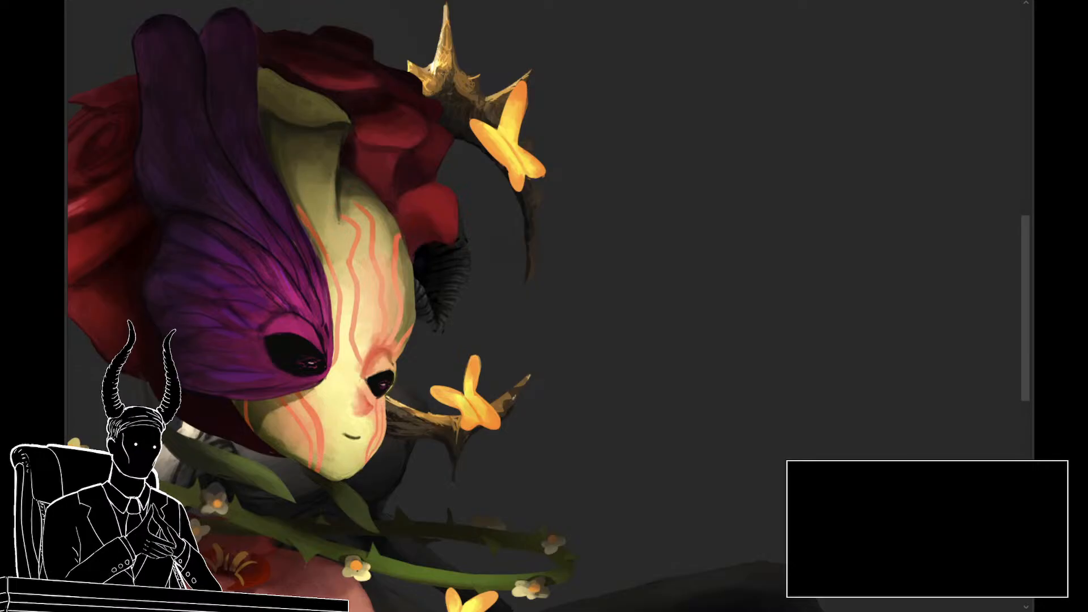
{"action": "left_click_drag", "start_coordinate": [671, 396], "coordinate": [684, 309]}
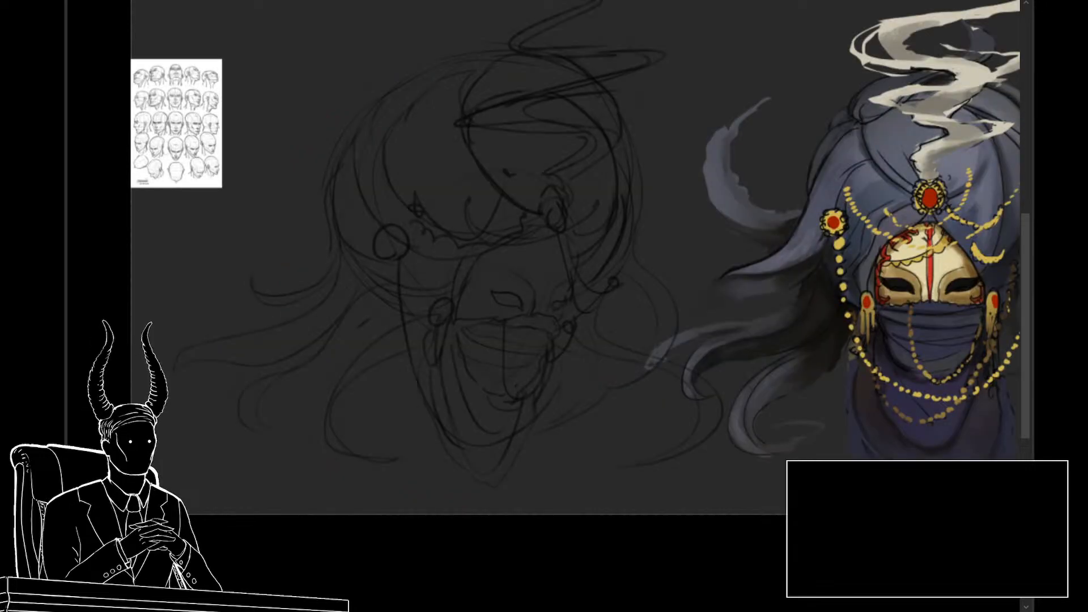
{"action": "left_click_drag", "start_coordinate": [723, 220], "coordinate": [644, 238]}
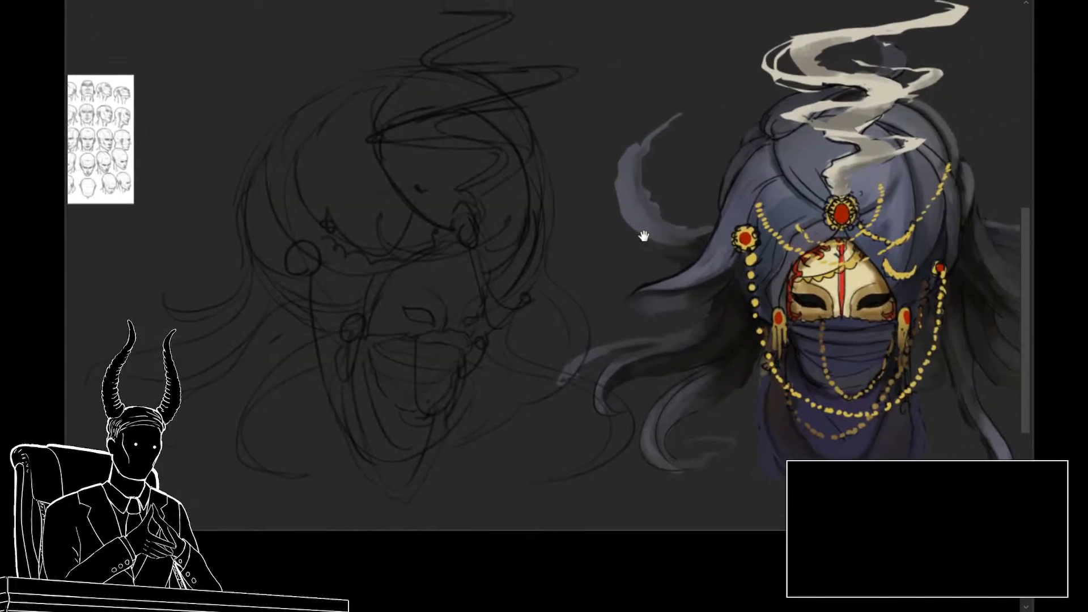
{"action": "mouse_move", "coordinate": [677, 276]}
{"action": "left_mouse_down"}
{"action": "mouse_move", "coordinate": [600, 287]}
{"action": "mouse_move", "coordinate": [608, 336]}
{"action": "left_mouse_up"}
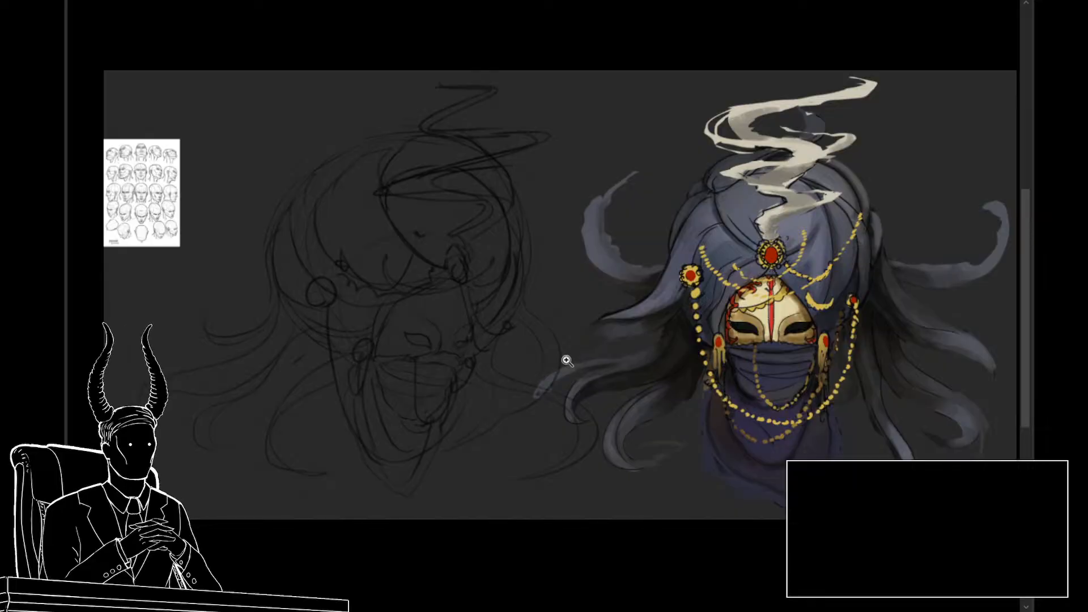
{"action": "left_click_drag", "start_coordinate": [607, 381], "coordinate": [639, 396]}
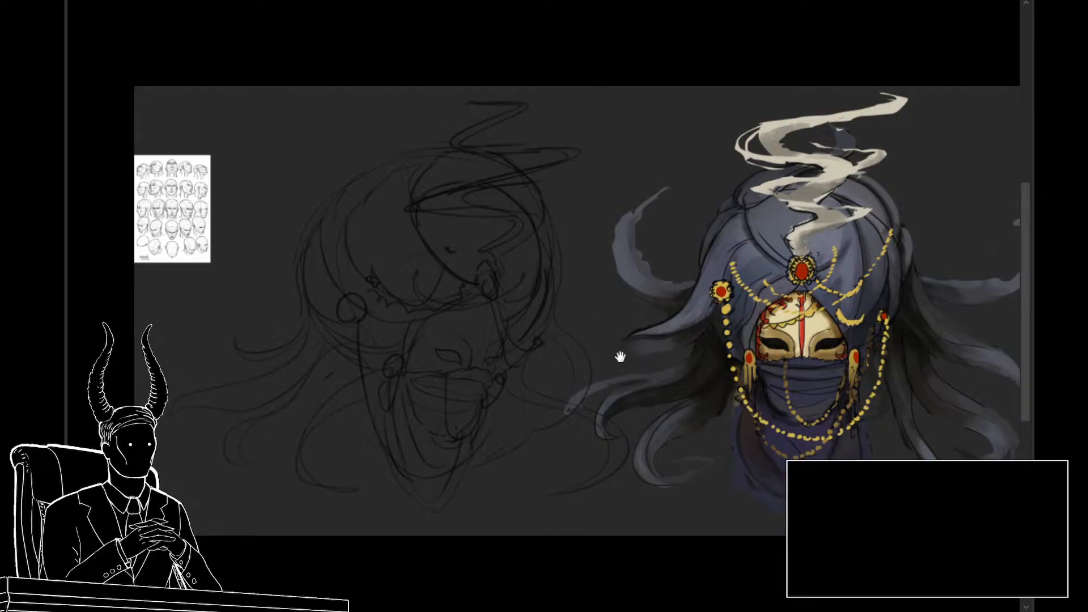
{"action": "left_click_drag", "start_coordinate": [620, 356], "coordinate": [623, 340]}
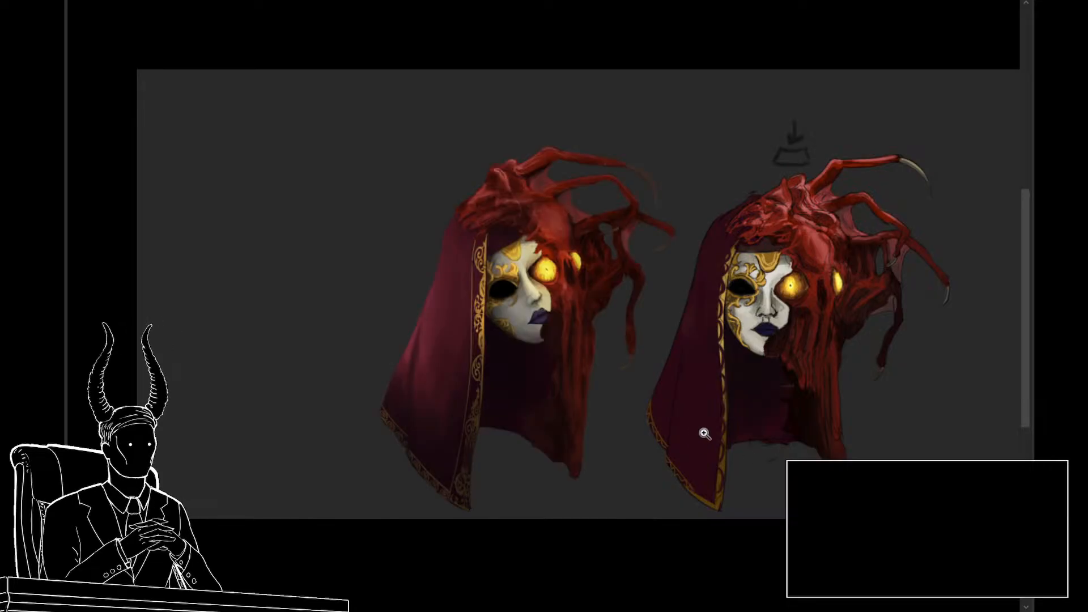
{"action": "left_click", "coordinate": [704, 433]}
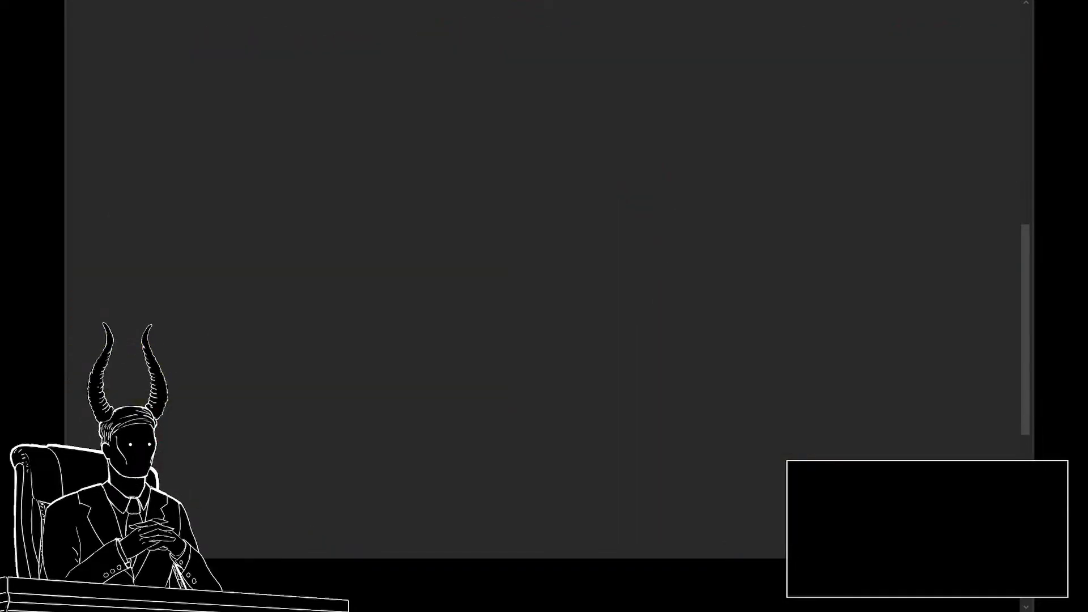
{"action": "left_click", "coordinate": [513, 405], "text": "alt"}
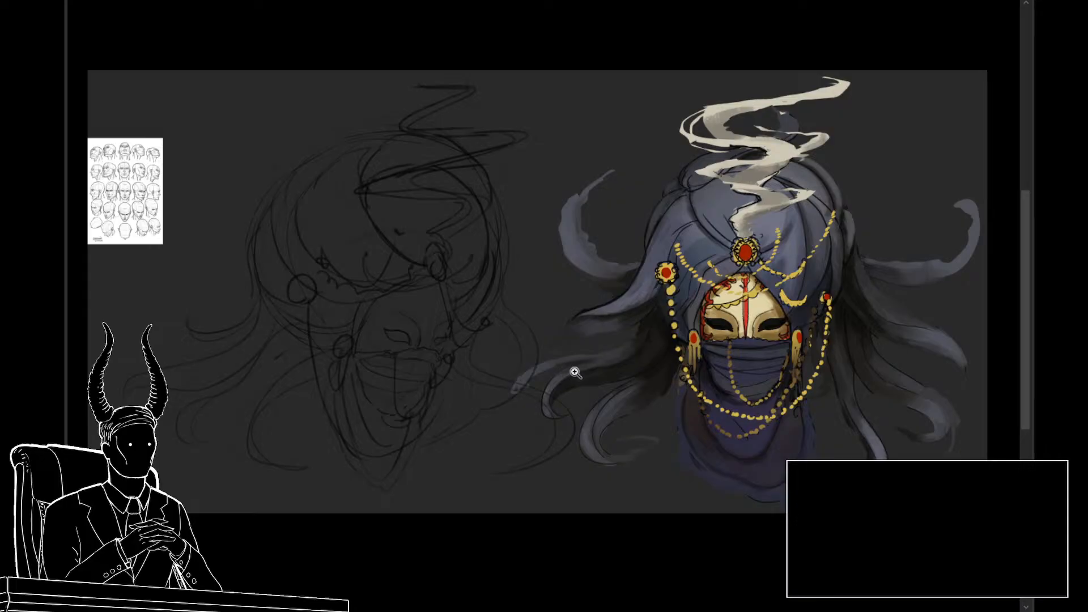
{"action": "mouse_move", "coordinate": [608, 376]}
{"action": "left_mouse_down"}
{"action": "mouse_move", "coordinate": [583, 372]}
{"action": "mouse_move", "coordinate": [597, 369]}
{"action": "mouse_move", "coordinate": [619, 389]}
{"action": "left_mouse_up"}
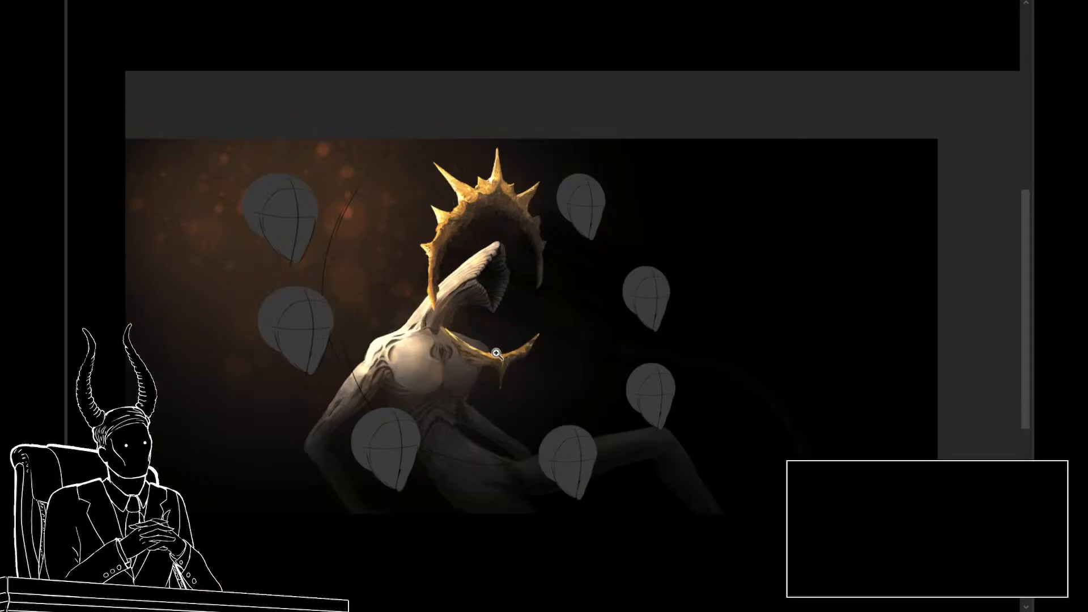
Step: Compare the flower, red-veiled and blue glitch heads as they sit on the haloed body in the full composition
{"action": "mouse_move", "coordinate": [497, 355]}
{"action": "left_mouse_down"}
{"action": "mouse_move", "coordinate": [530, 352]}
{"action": "mouse_move", "coordinate": [492, 363]}
{"action": "mouse_move", "coordinate": [538, 366]}
{"action": "left_mouse_up"}
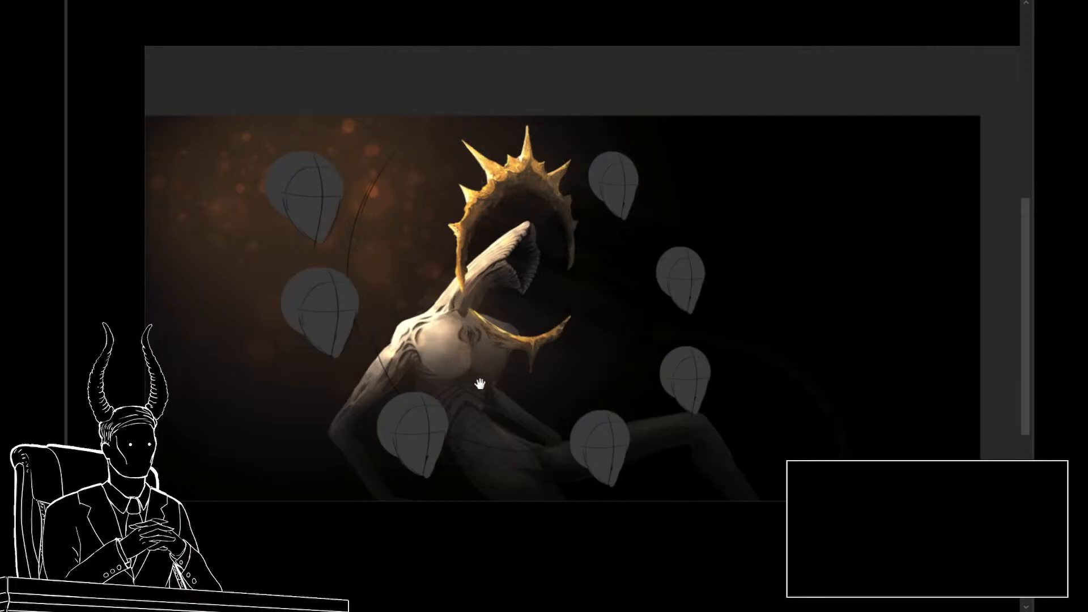
{"action": "left_click_drag", "start_coordinate": [479, 384], "coordinate": [462, 379]}
{"action": "left_click", "coordinate": [437, 352]}
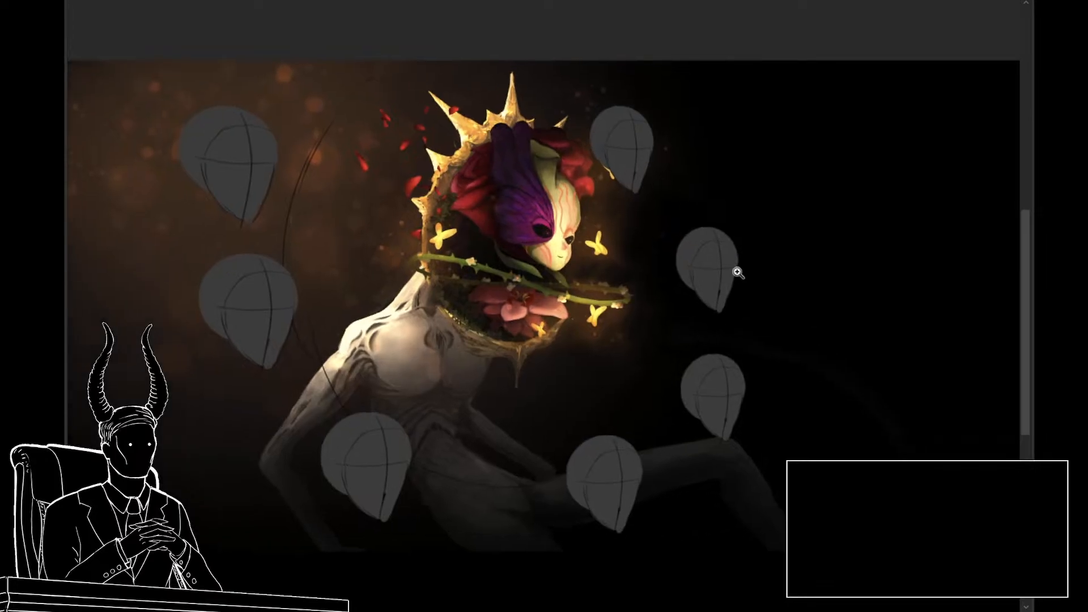
{"action": "left_click_drag", "start_coordinate": [738, 273], "coordinate": [738, 306]}
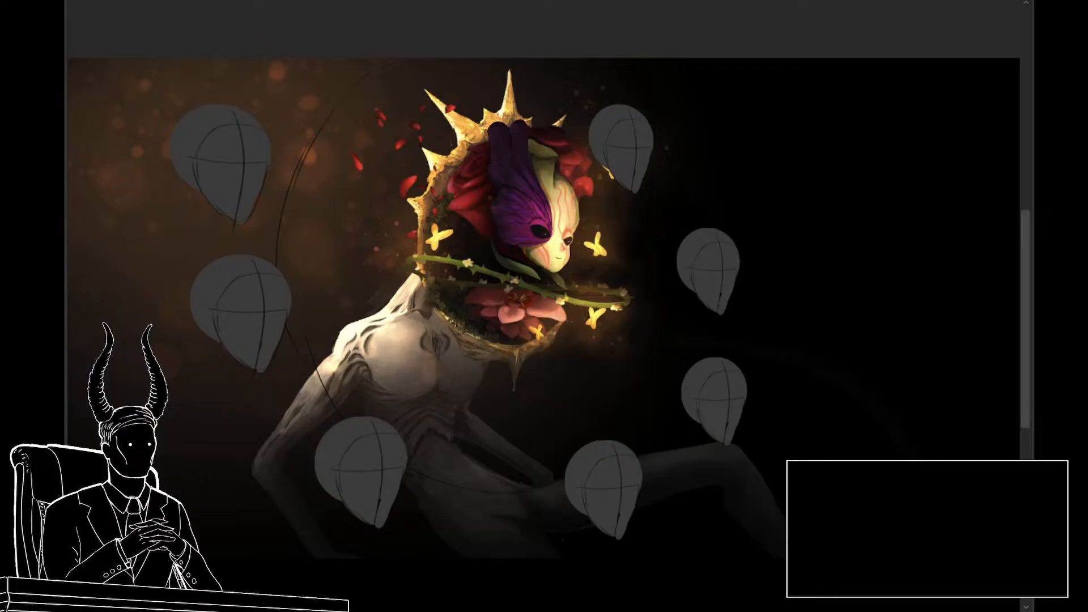
{"action": "left_click_drag", "start_coordinate": [599, 381], "coordinate": [648, 414]}
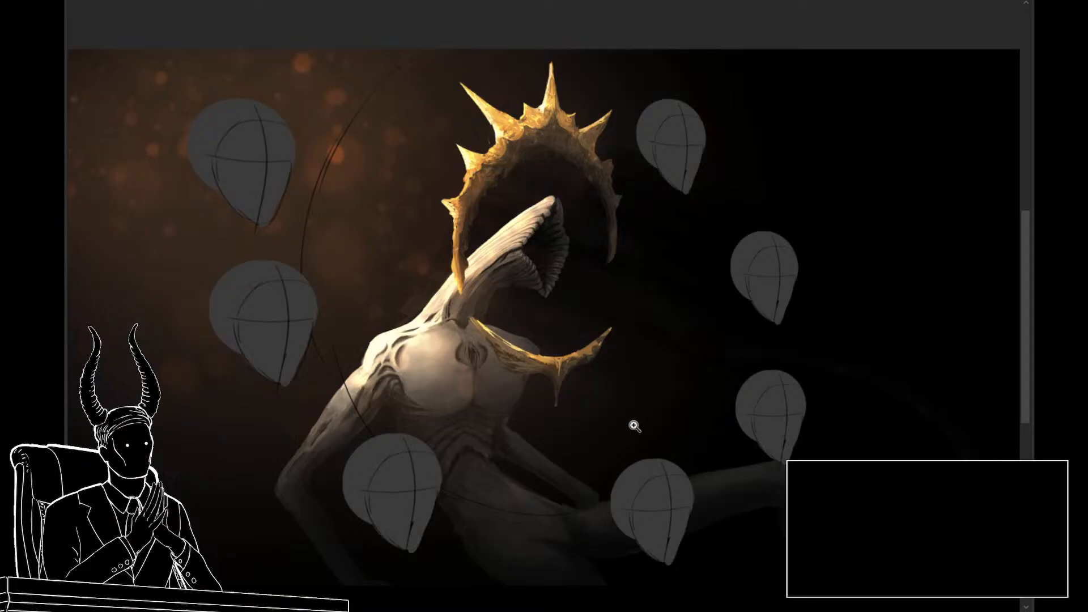
{"action": "mouse_move", "coordinate": [626, 405]}
{"action": "left_mouse_down"}
{"action": "mouse_move", "coordinate": [643, 377]}
{"action": "mouse_move", "coordinate": [578, 400]}
{"action": "mouse_move", "coordinate": [614, 408]}
{"action": "left_mouse_up"}
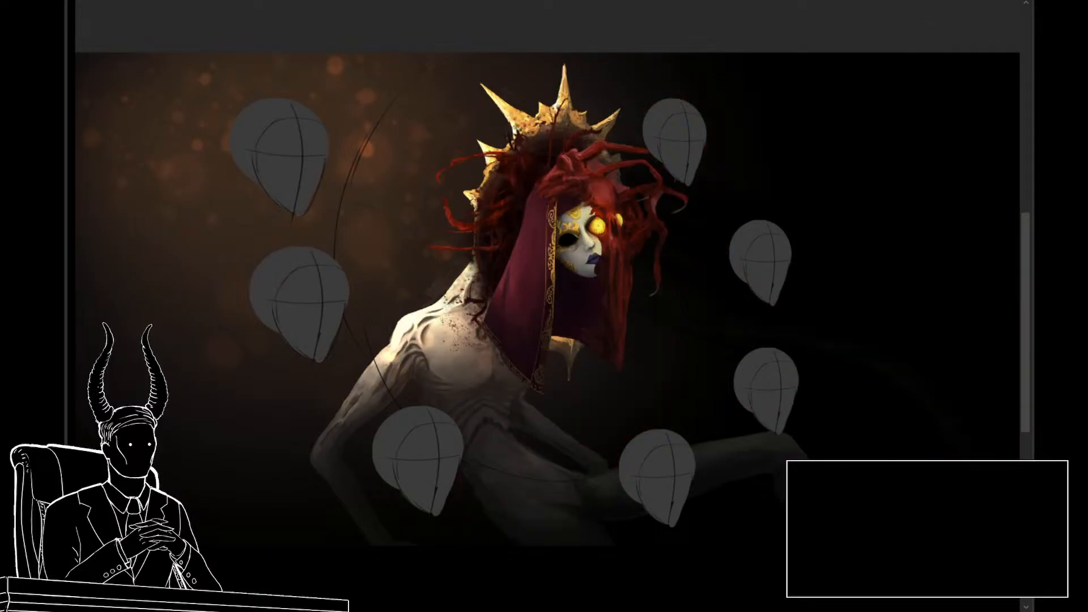
{"action": "left_click_drag", "start_coordinate": [715, 417], "coordinate": [706, 420]}
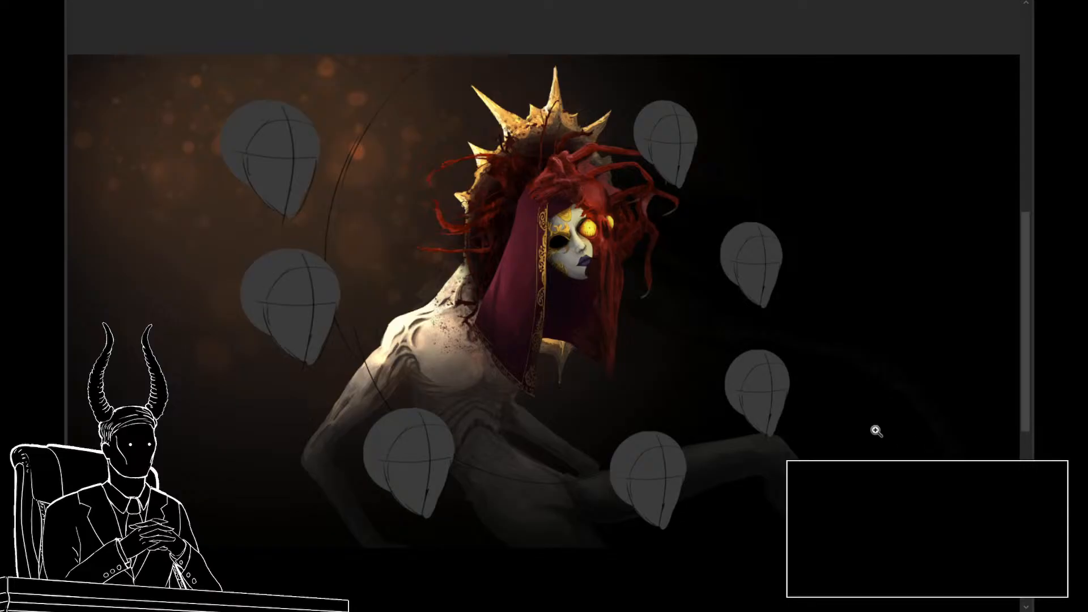
{"action": "left_click_drag", "start_coordinate": [735, 405], "coordinate": [711, 401]}
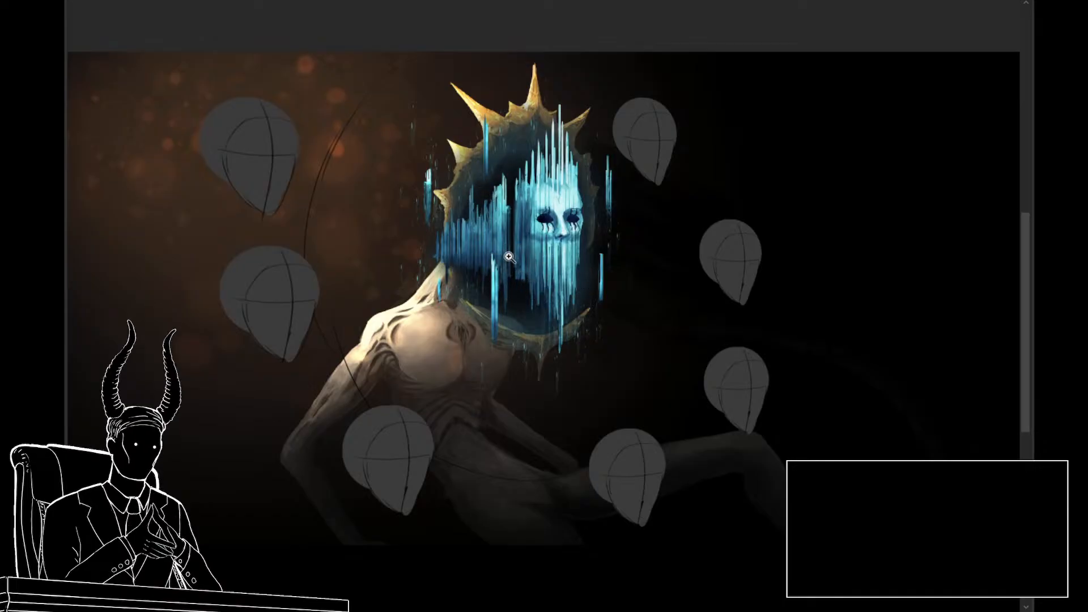
{"action": "left_click_drag", "start_coordinate": [587, 382], "coordinate": [590, 397]}
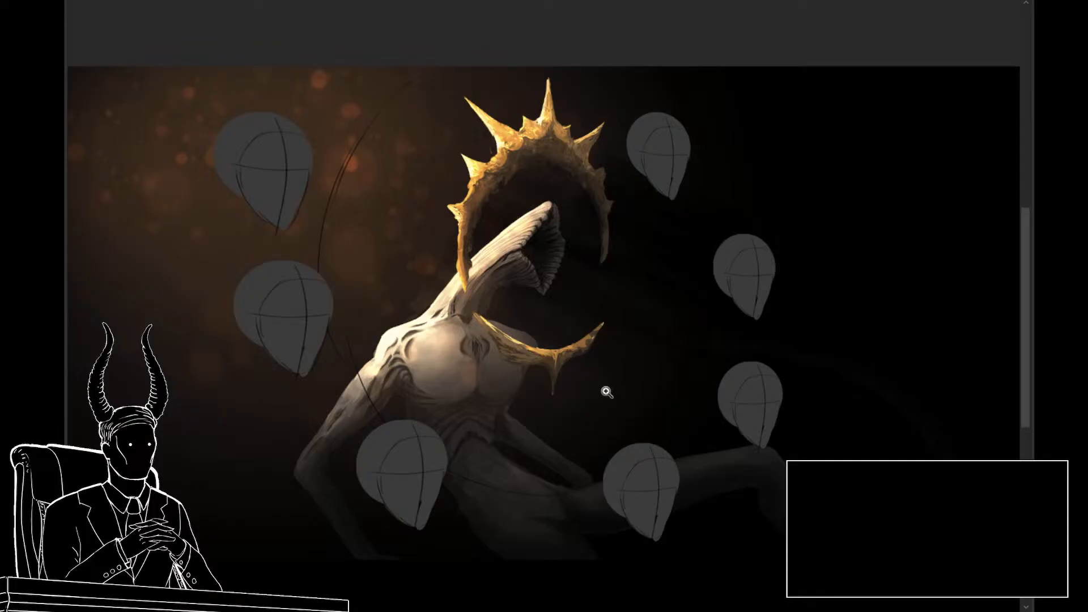
Step: Inspect the composition of the headless haloed body and the blank head placeholders arranged around it
{"action": "left_click_drag", "start_coordinate": [619, 408], "coordinate": [638, 417]}
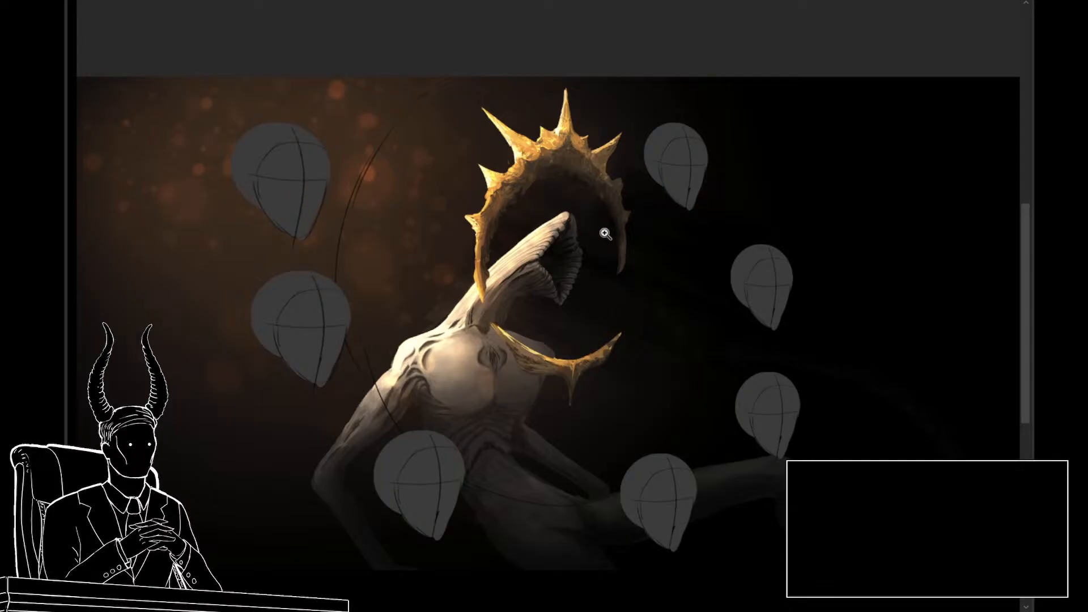
{"action": "left_click_drag", "start_coordinate": [585, 311], "coordinate": [563, 287]}
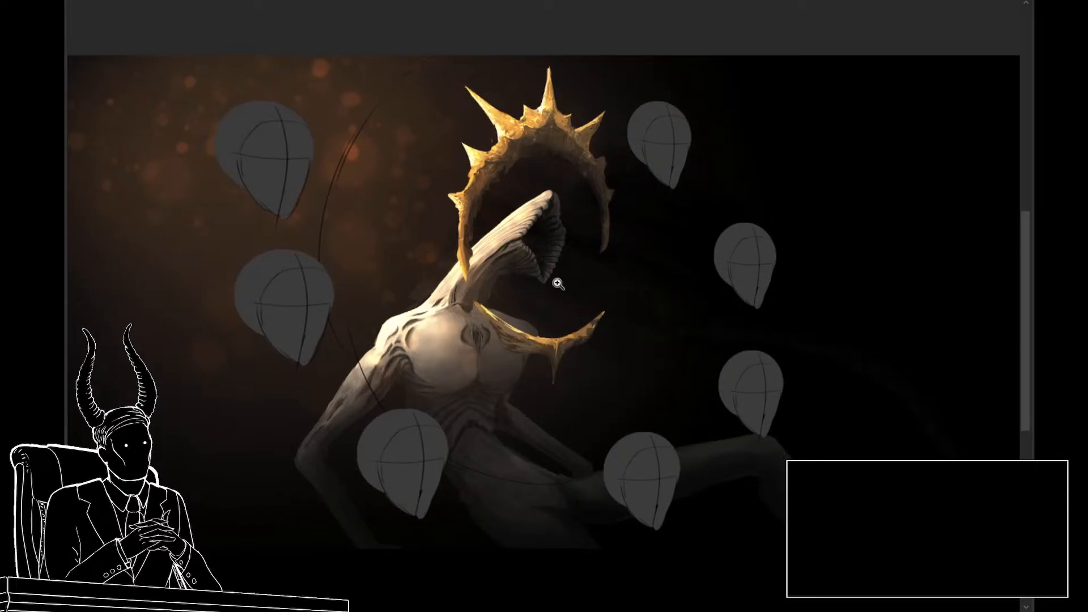
{"action": "left_click_drag", "start_coordinate": [561, 289], "coordinate": [578, 306]}
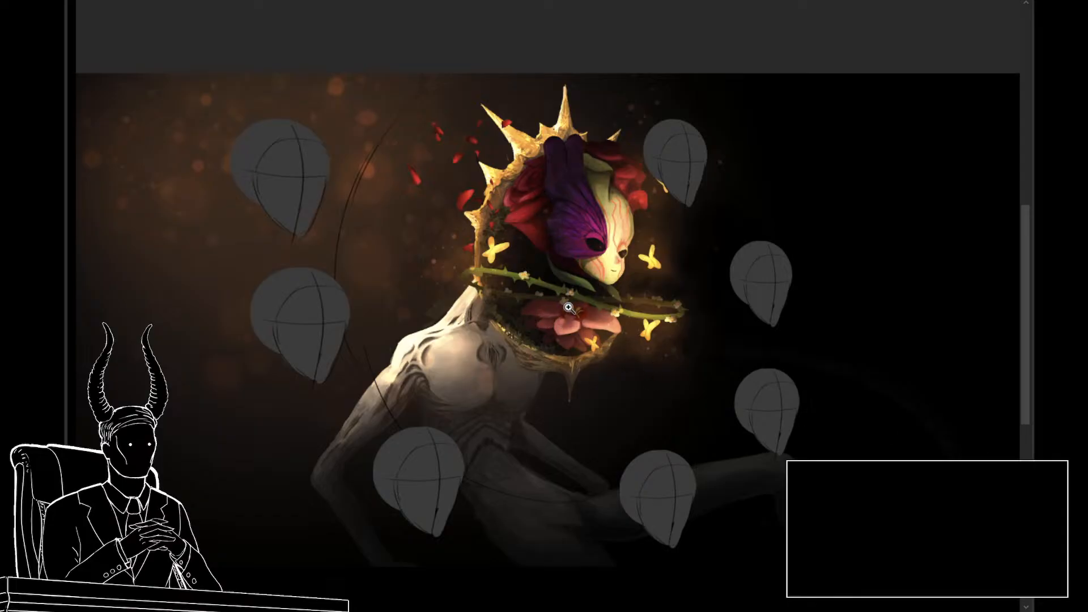
{"action": "left_click_drag", "start_coordinate": [625, 347], "coordinate": [632, 368]}
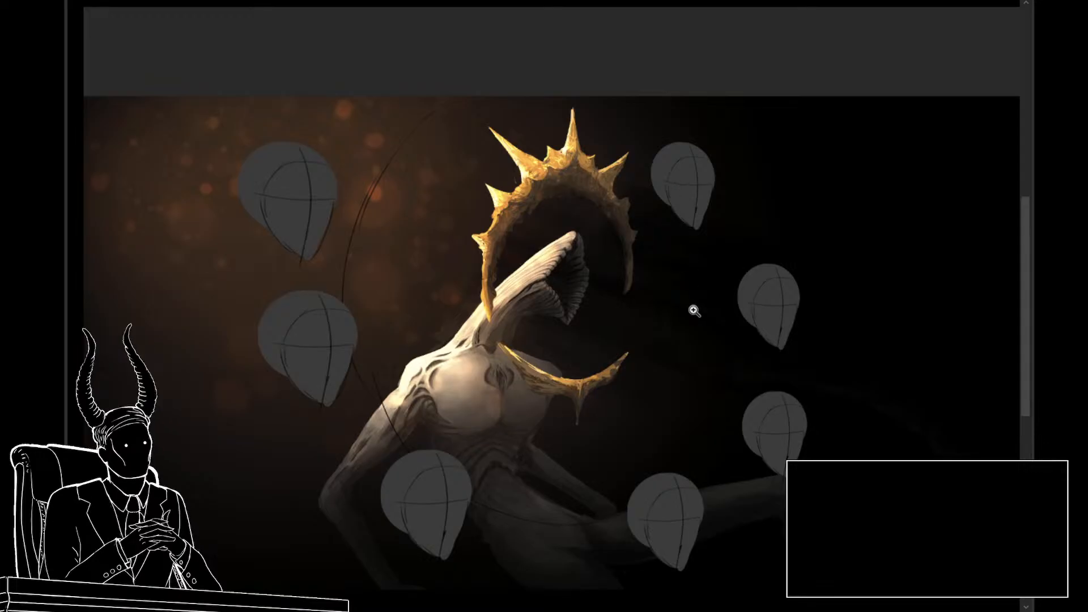
{"action": "left_click_drag", "start_coordinate": [695, 337], "coordinate": [692, 316]}
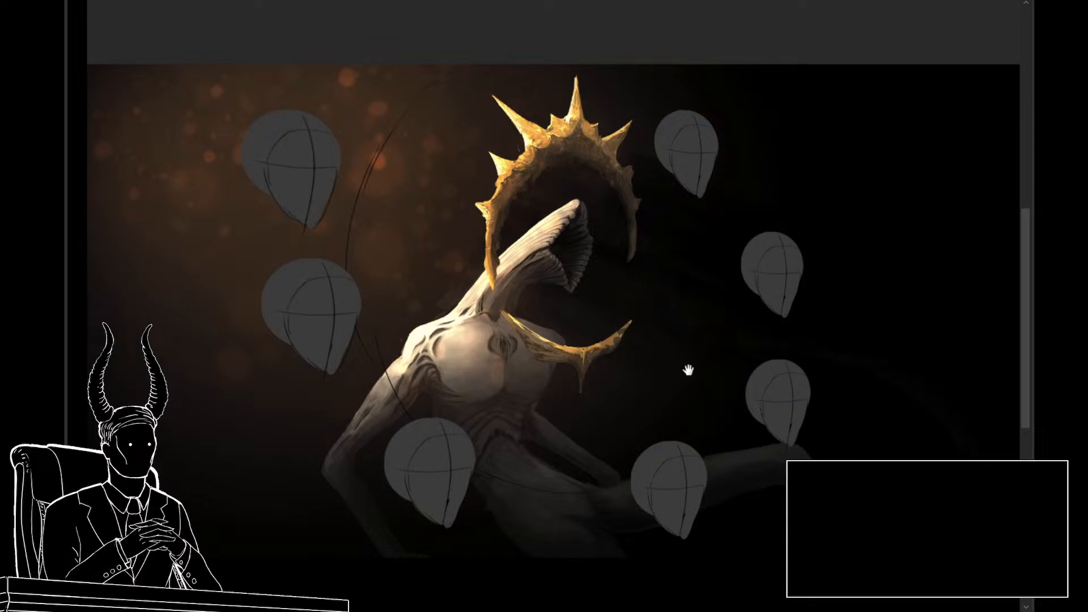
{"action": "left_click_drag", "start_coordinate": [688, 371], "coordinate": [693, 393]}
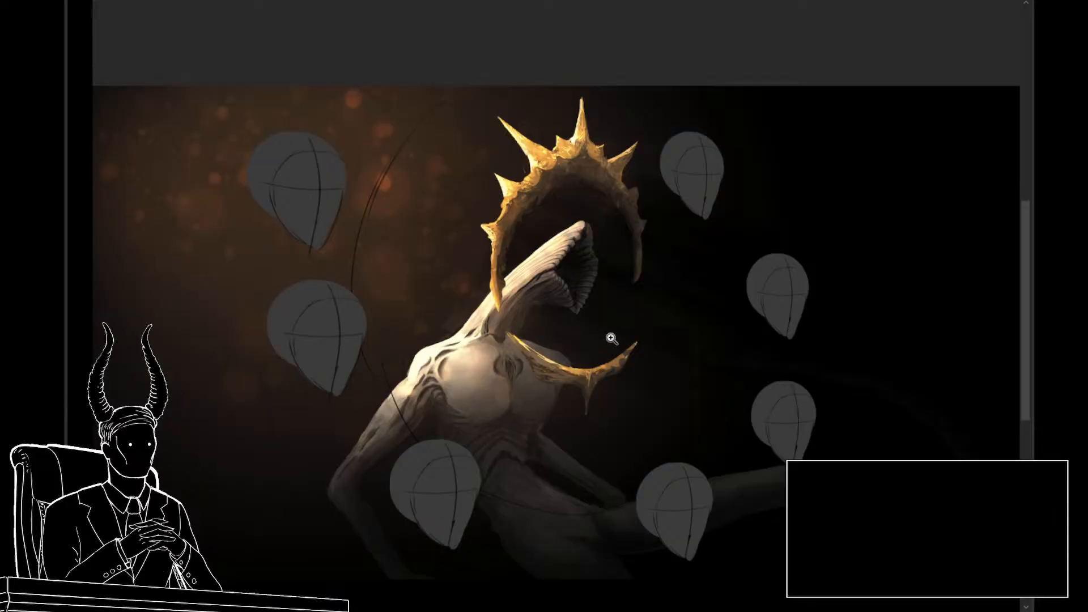
{"action": "left_click_drag", "start_coordinate": [658, 380], "coordinate": [635, 348]}
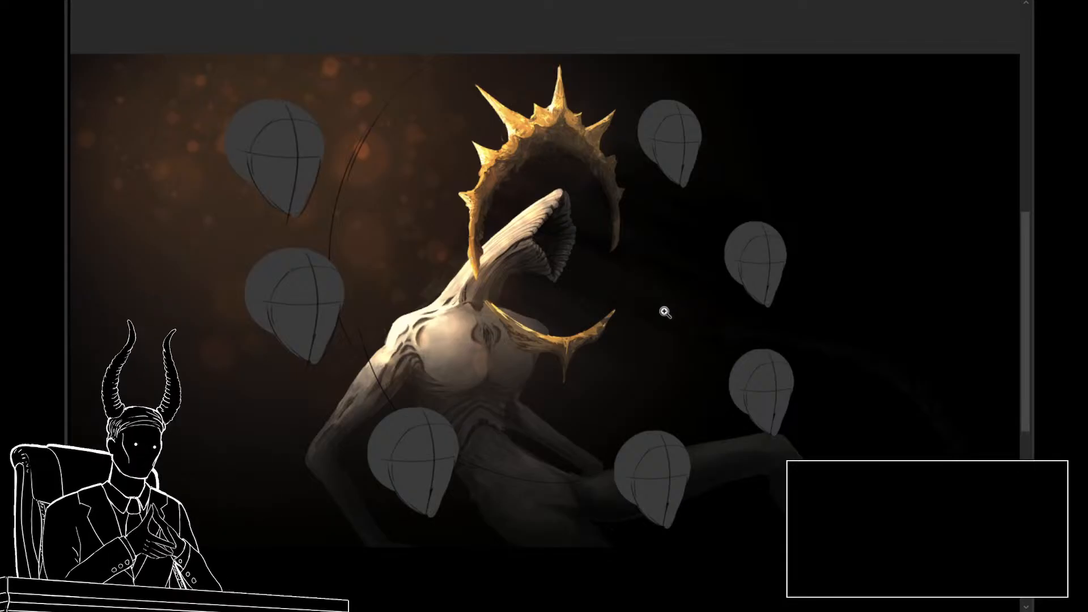
{"action": "left_click_drag", "start_coordinate": [663, 314], "coordinate": [570, 345]}
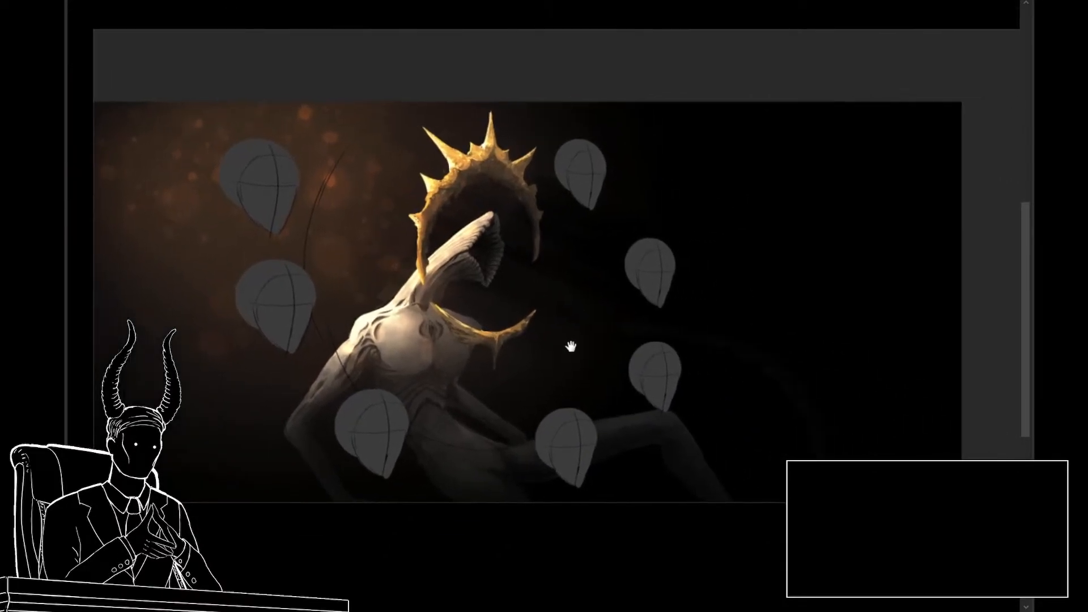
{"action": "scroll", "coordinate": [621, 359], "scroll_direction": "up", "scroll_amount": 1}
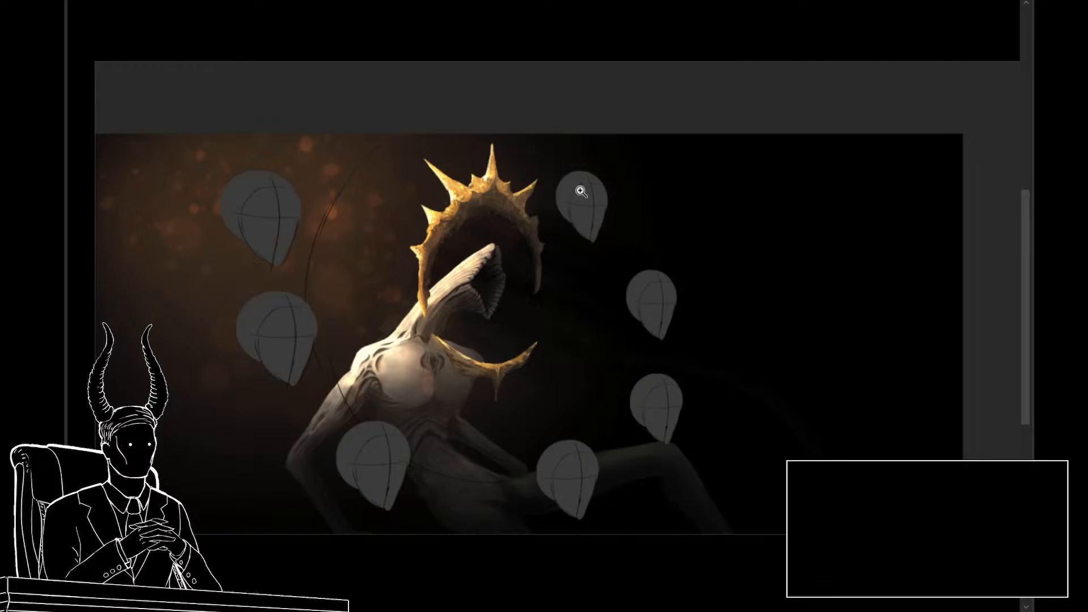
{"action": "left_click", "coordinate": [664, 269]}
{"action": "left_click", "coordinate": [573, 406], "text": "alt"}
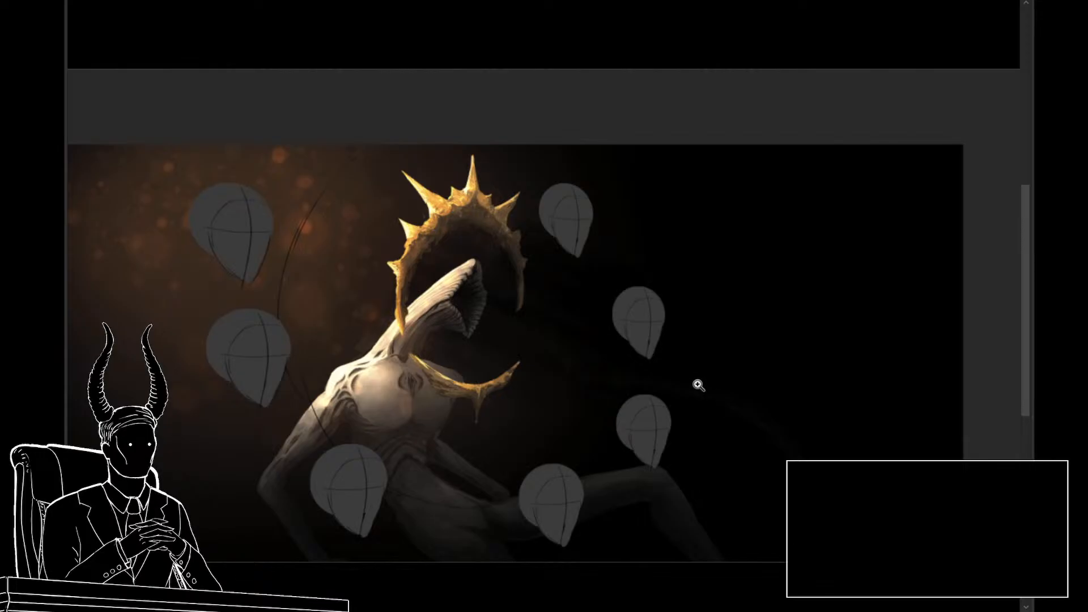
{"action": "left_click_drag", "start_coordinate": [711, 391], "coordinate": [719, 392]}
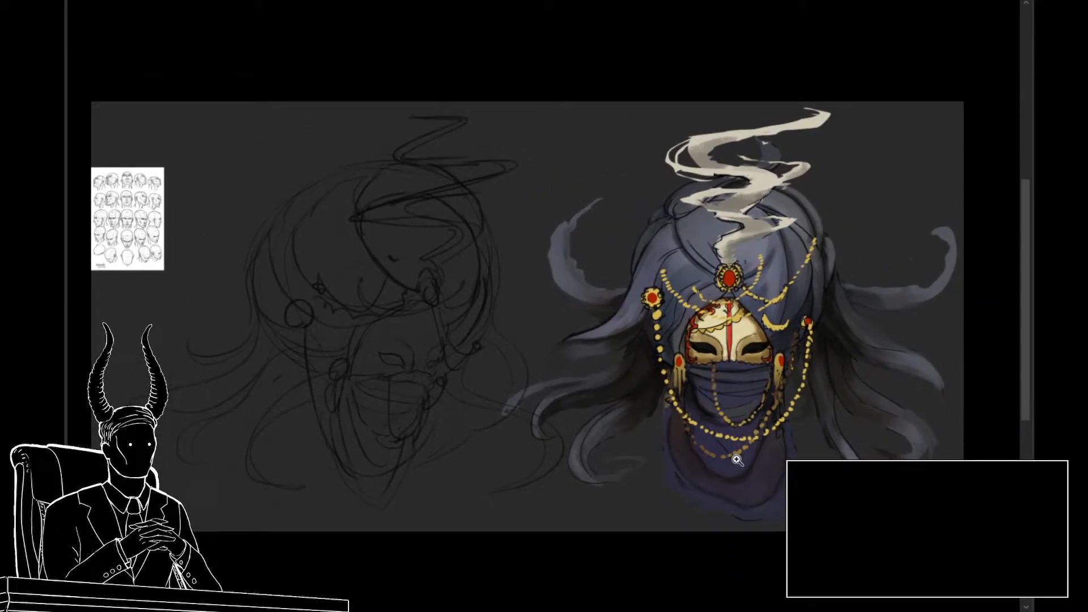
Step: Study the rough three-quarter head sketch against the painted turbaned mask and the head-angle reference sheet
{"action": "left_click_drag", "start_coordinate": [736, 459], "coordinate": [834, 448]}
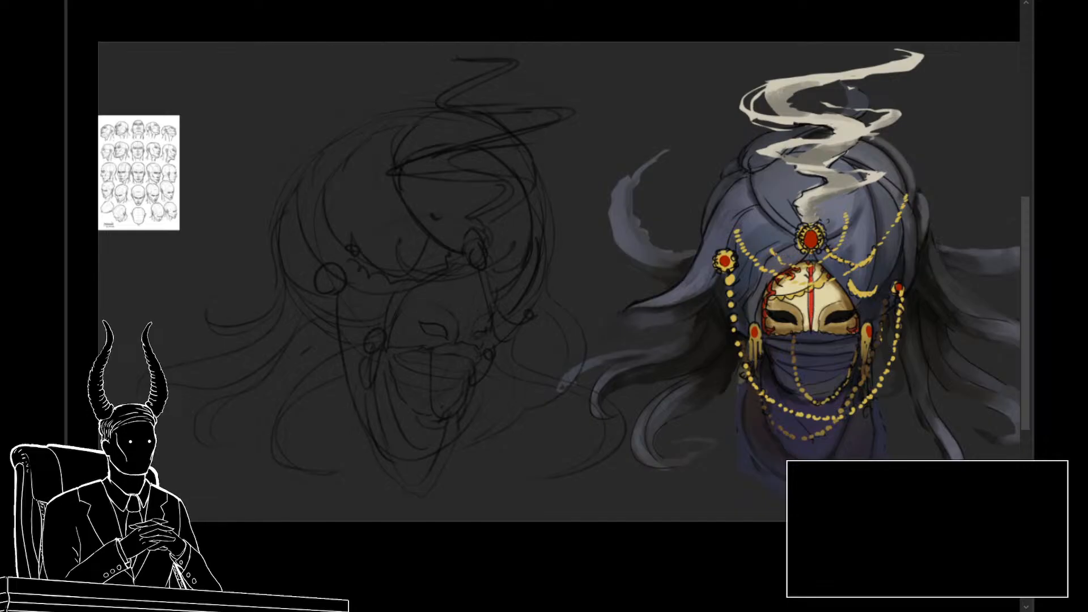
{"action": "left_click_drag", "start_coordinate": [565, 362], "coordinate": [621, 356]}
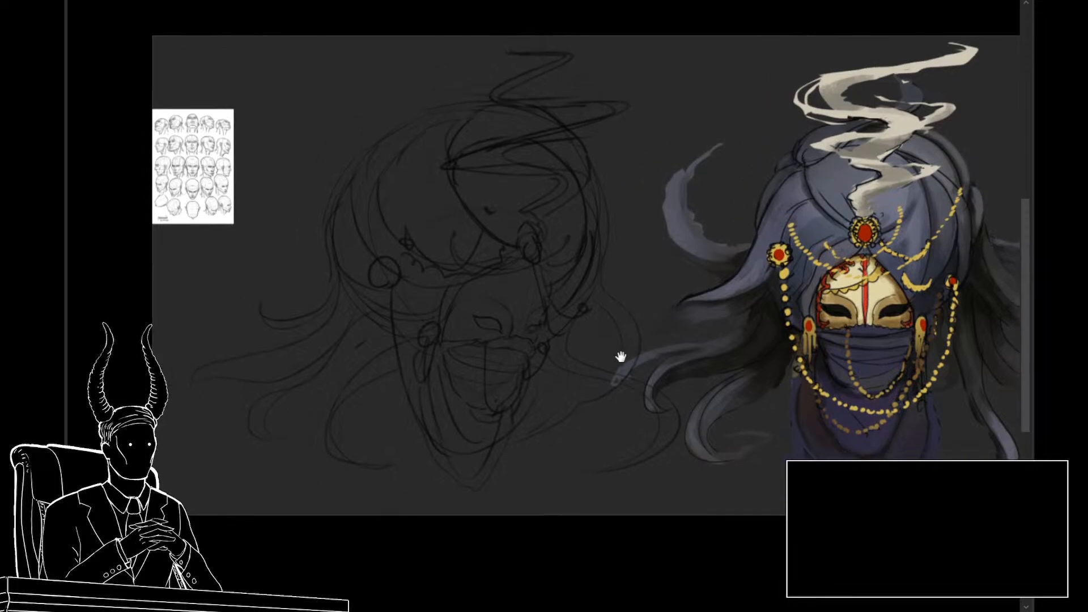
{"action": "left_click_drag", "start_coordinate": [521, 342], "coordinate": [482, 340]}
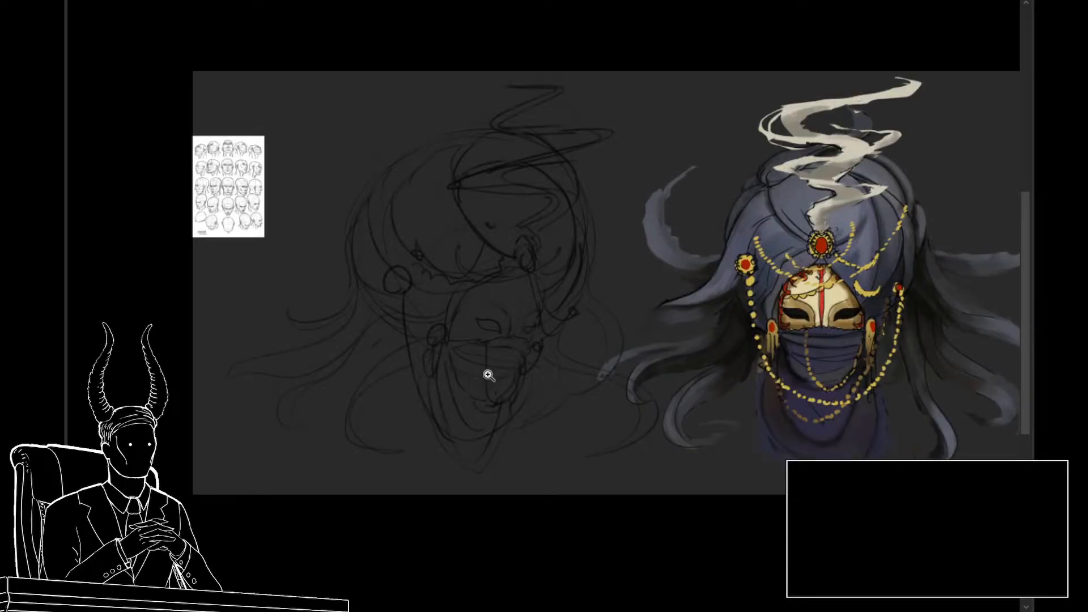
{"action": "mouse_move", "coordinate": [492, 375]}
{"action": "left_mouse_down"}
{"action": "mouse_move", "coordinate": [468, 371]}
{"action": "mouse_move", "coordinate": [486, 357]}
{"action": "left_mouse_up"}
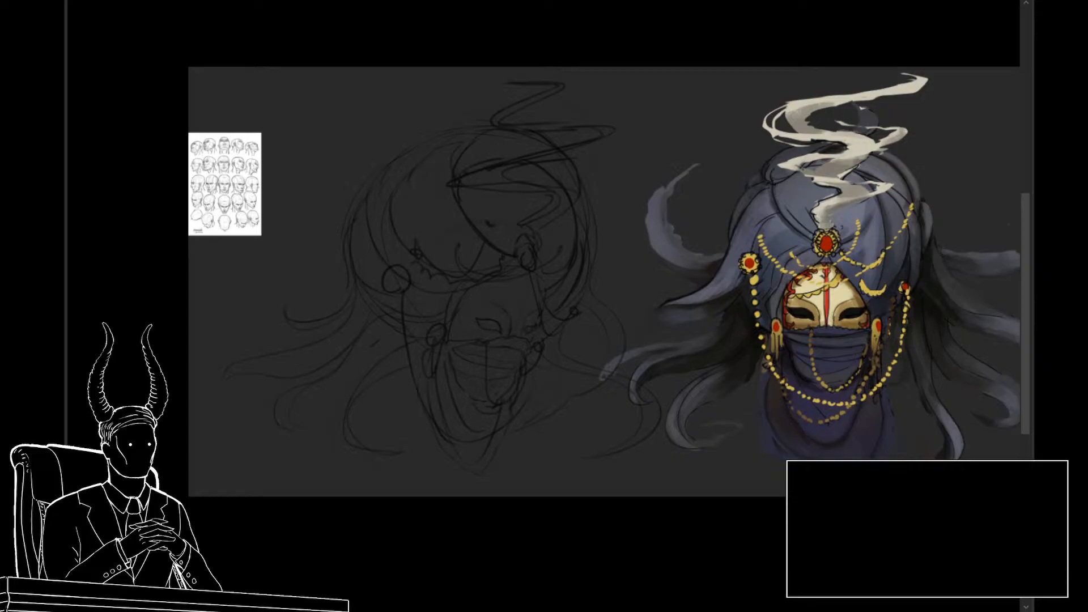
{"action": "left_click_drag", "start_coordinate": [460, 312], "coordinate": [492, 317]}
{"action": "mouse_move", "coordinate": [540, 372]}
{"action": "left_mouse_down"}
{"action": "mouse_move", "coordinate": [505, 344]}
{"action": "mouse_move", "coordinate": [488, 357]}
{"action": "mouse_move", "coordinate": [508, 361]}
{"action": "left_mouse_up"}
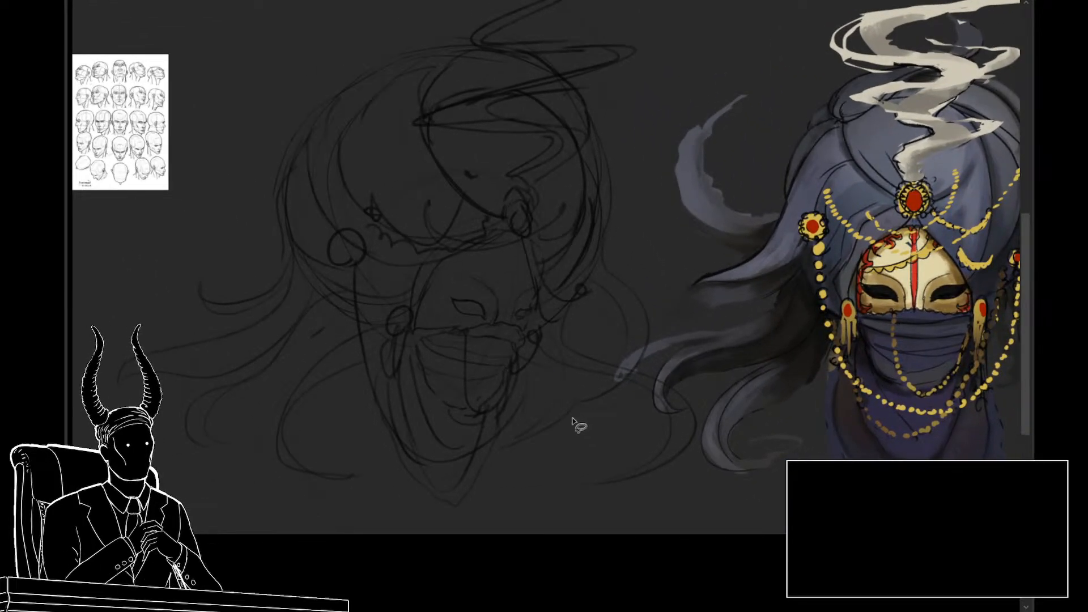
{"action": "left_click_drag", "start_coordinate": [449, 296], "coordinate": [493, 335]}
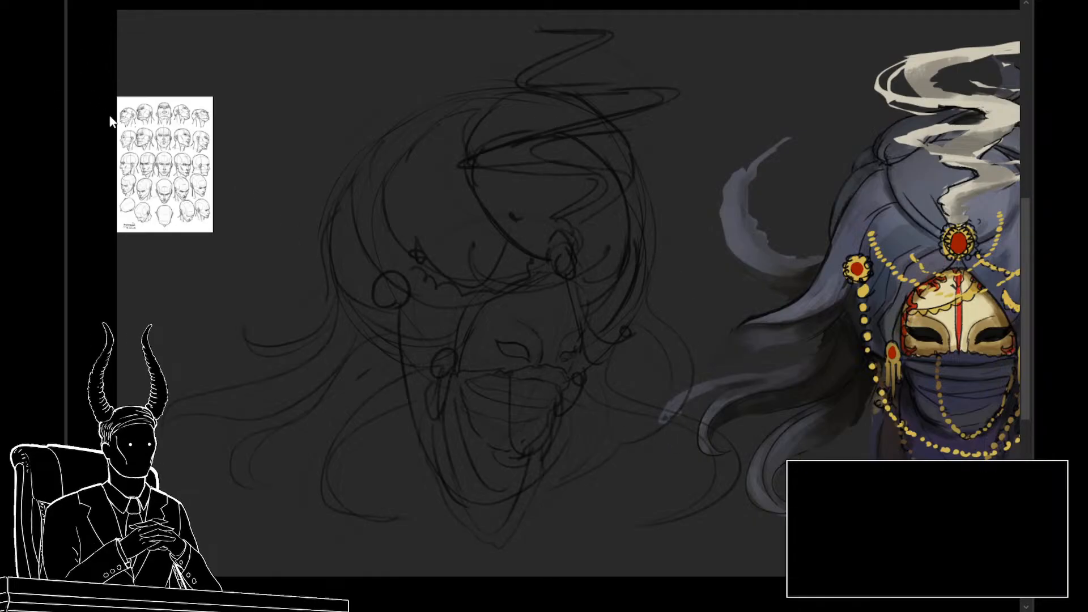
{"action": "left_click_drag", "start_coordinate": [537, 357], "coordinate": [481, 292]}
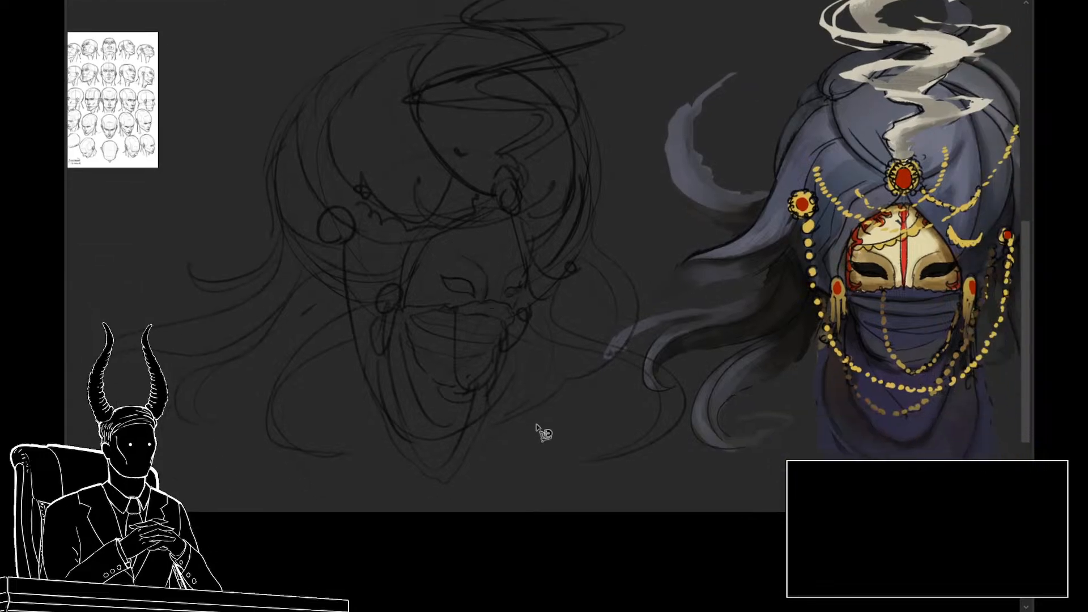
Step: Block in the turban's outer curve and crown with flat gray on the rough three-quarter head sketch
{"action": "mouse_move", "coordinate": [450, 482]}
{"action": "left_mouse_down"}
{"action": "mouse_move", "coordinate": [533, 342]}
{"action": "mouse_move", "coordinate": [555, 343]}
{"action": "mouse_move", "coordinate": [546, 385]}
{"action": "mouse_move", "coordinate": [491, 428]}
{"action": "mouse_move", "coordinate": [546, 411]}
{"action": "mouse_move", "coordinate": [578, 379]}
{"action": "mouse_move", "coordinate": [556, 342]}
{"action": "mouse_move", "coordinate": [639, 368]}
{"action": "mouse_move", "coordinate": [661, 400]}
{"action": "mouse_move", "coordinate": [651, 431]}
{"action": "mouse_move", "coordinate": [581, 461]}
{"action": "mouse_move", "coordinate": [665, 446]}
{"action": "mouse_move", "coordinate": [683, 419]}
{"action": "mouse_move", "coordinate": [683, 387]}
{"action": "mouse_move", "coordinate": [654, 362]}
{"action": "mouse_move", "coordinate": [563, 330]}
{"action": "mouse_move", "coordinate": [551, 300]}
{"action": "mouse_move", "coordinate": [558, 270]}
{"action": "mouse_move", "coordinate": [403, 236]}
{"action": "mouse_move", "coordinate": [356, 280]}
{"action": "mouse_move", "coordinate": [356, 331]}
{"action": "mouse_move", "coordinate": [384, 418]}
{"action": "mouse_move", "coordinate": [439, 480]}
{"action": "left_mouse_up"}
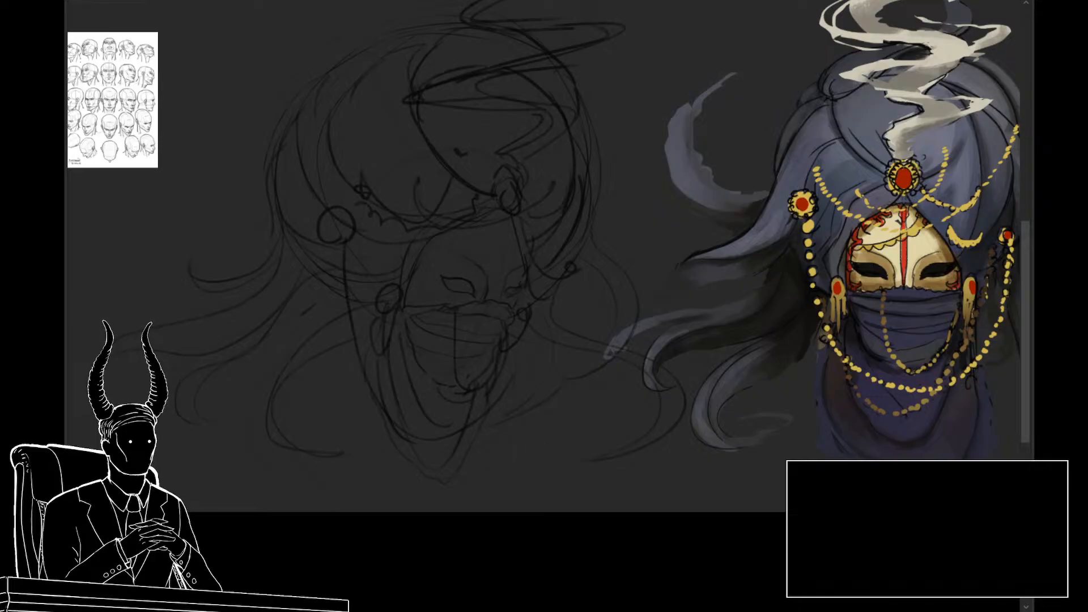
{"action": "left_click_drag", "start_coordinate": [477, 339], "coordinate": [499, 363]}
{"action": "left_click_drag", "start_coordinate": [479, 234], "coordinate": [512, 279]}
{"action": "key", "text": "]"}
{"action": "key", "text": "]"}
{"action": "key", "text": "]"}
{"action": "key", "text": "]"}
{"action": "key", "text": "]"}
{"action": "key", "text": "]"}
{"action": "key", "text": "]"}
{"action": "key", "text": "]"}
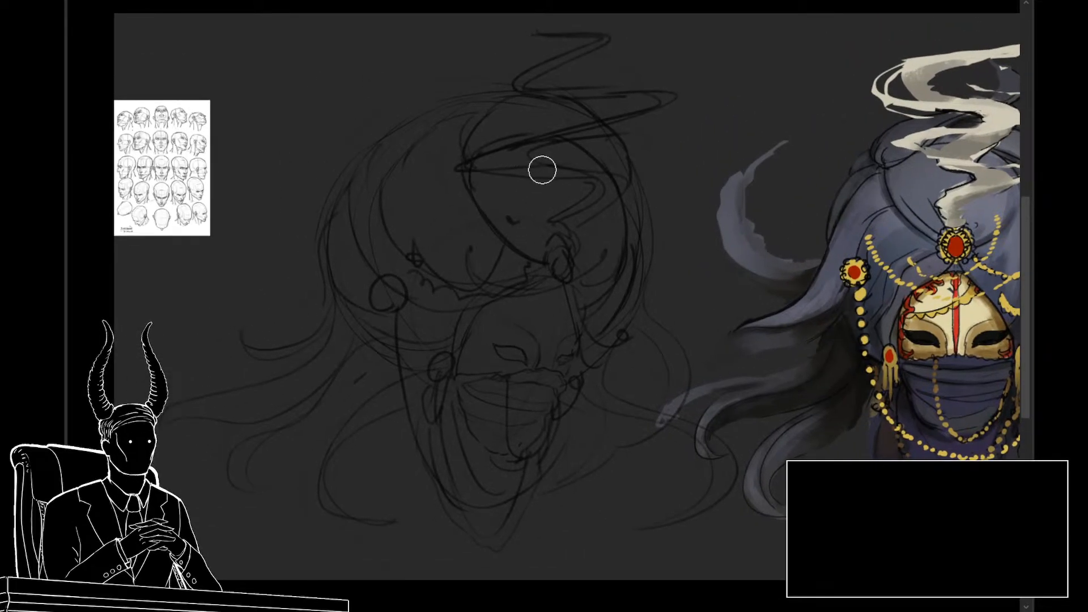
{"action": "key", "text": "["}
{"action": "key", "text": "["}
{"action": "key", "text": "["}
{"action": "mouse_move", "coordinate": [566, 201]}
{"action": "left_mouse_down"}
{"action": "mouse_move", "coordinate": [510, 165]}
{"action": "mouse_move", "coordinate": [599, 178]}
{"action": "mouse_move", "coordinate": [507, 132]}
{"action": "mouse_move", "coordinate": [578, 138]}
{"action": "mouse_move", "coordinate": [468, 116]}
{"action": "mouse_move", "coordinate": [496, 115]}
{"action": "mouse_move", "coordinate": [367, 168]}
{"action": "mouse_move", "coordinate": [441, 132]}
{"action": "mouse_move", "coordinate": [344, 216]}
{"action": "mouse_move", "coordinate": [400, 152]}
{"action": "mouse_move", "coordinate": [338, 227]}
{"action": "mouse_move", "coordinate": [394, 160]}
{"action": "mouse_move", "coordinate": [340, 204]}
{"action": "mouse_move", "coordinate": [355, 223]}
{"action": "mouse_move", "coordinate": [338, 248]}
{"action": "mouse_move", "coordinate": [385, 335]}
{"action": "mouse_move", "coordinate": [456, 343]}
{"action": "left_mouse_up"}
Step: Fill the rest of the turban, the mask and the pointed veil with the same flat gray
{"action": "key", "text": "["}
{"action": "key", "text": "["}
{"action": "key", "text": "["}
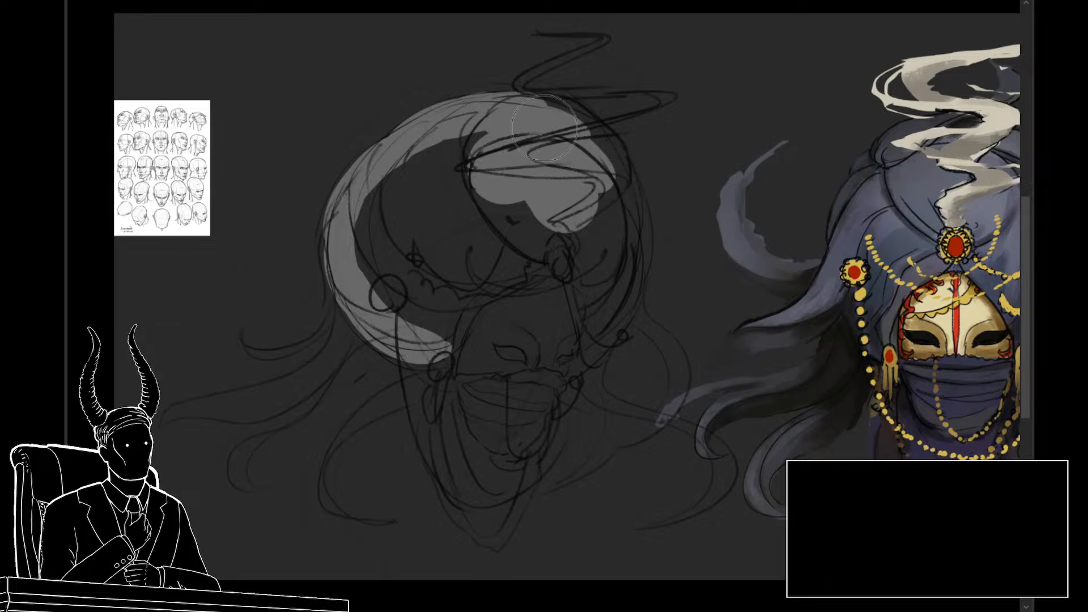
{"action": "mouse_move", "coordinate": [513, 113]}
{"action": "left_mouse_down"}
{"action": "mouse_move", "coordinate": [566, 113]}
{"action": "mouse_move", "coordinate": [618, 141]}
{"action": "mouse_move", "coordinate": [626, 194]}
{"action": "mouse_move", "coordinate": [605, 309]}
{"action": "left_mouse_up"}
{"action": "mouse_move", "coordinate": [635, 232]}
{"action": "left_mouse_down"}
{"action": "mouse_move", "coordinate": [599, 332]}
{"action": "mouse_move", "coordinate": [598, 273]}
{"action": "mouse_move", "coordinate": [513, 338]}
{"action": "mouse_move", "coordinate": [558, 283]}
{"action": "mouse_move", "coordinate": [479, 306]}
{"action": "mouse_move", "coordinate": [395, 237]}
{"action": "mouse_move", "coordinate": [378, 196]}
{"action": "mouse_move", "coordinate": [400, 159]}
{"action": "mouse_move", "coordinate": [479, 133]}
{"action": "mouse_move", "coordinate": [584, 204]}
{"action": "mouse_move", "coordinate": [491, 291]}
{"action": "mouse_move", "coordinate": [523, 185]}
{"action": "mouse_move", "coordinate": [515, 202]}
{"action": "mouse_move", "coordinate": [421, 236]}
{"action": "left_mouse_up"}
{"action": "key", "text": "]"}
{"action": "key", "text": "]"}
{"action": "key", "text": "]"}
{"action": "key", "text": "]"}
{"action": "mouse_move", "coordinate": [532, 293]}
{"action": "left_mouse_down"}
{"action": "mouse_move", "coordinate": [503, 237]}
{"action": "mouse_move", "coordinate": [505, 303]}
{"action": "mouse_move", "coordinate": [481, 387]}
{"action": "mouse_move", "coordinate": [460, 439]}
{"action": "mouse_move", "coordinate": [434, 424]}
{"action": "mouse_move", "coordinate": [393, 348]}
{"action": "mouse_move", "coordinate": [406, 242]}
{"action": "mouse_move", "coordinate": [446, 282]}
{"action": "mouse_move", "coordinate": [485, 286]}
{"action": "mouse_move", "coordinate": [454, 319]}
{"action": "mouse_move", "coordinate": [446, 265]}
{"action": "mouse_move", "coordinate": [474, 317]}
{"action": "mouse_move", "coordinate": [452, 372]}
{"action": "mouse_move", "coordinate": [455, 427]}
{"action": "mouse_move", "coordinate": [392, 271]}
{"action": "mouse_move", "coordinate": [522, 304]}
{"action": "left_mouse_up"}
Step: Paint the thin upper cloth lock trailing from the turban's left side in gray with a smaller brush
{"action": "key", "text": "["}
{"action": "key", "text": "["}
{"action": "key", "text": "["}
{"action": "key", "text": "["}
{"action": "key", "text": "["}
{"action": "key", "text": "["}
{"action": "key", "text": "["}
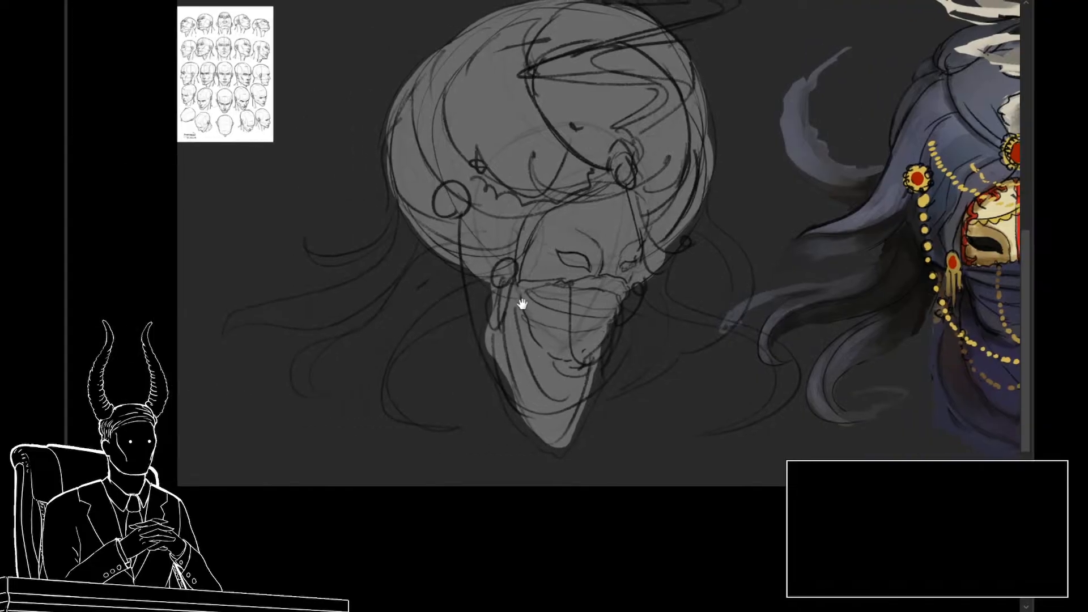
{"action": "key", "text": "["}
{"action": "key", "text": "["}
{"action": "key", "text": "["}
{"action": "key", "text": "["}
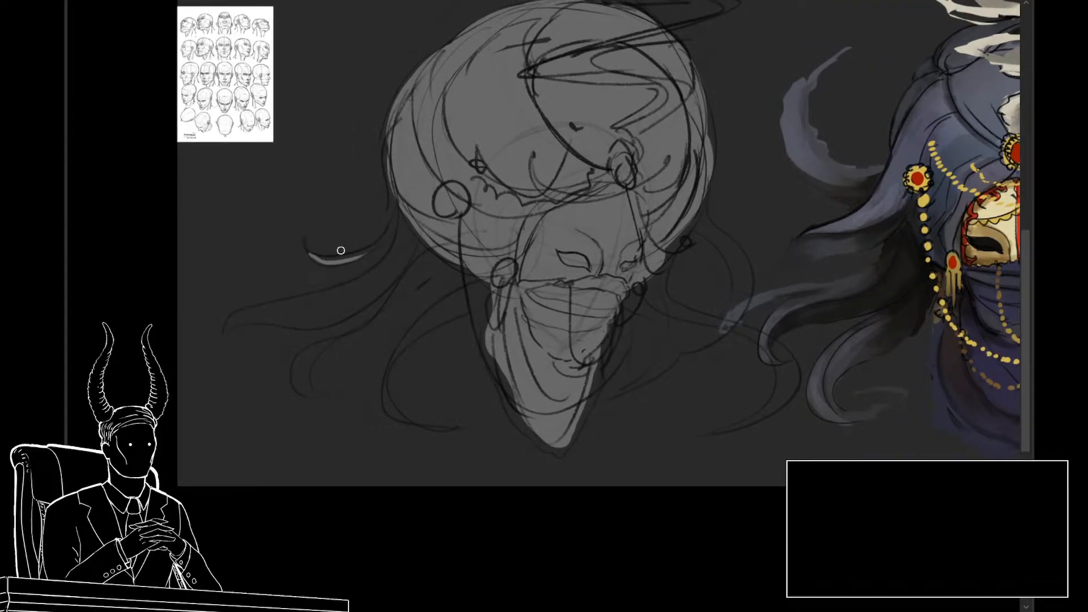
{"action": "mouse_move", "coordinate": [390, 239]}
{"action": "left_mouse_down"}
{"action": "mouse_move", "coordinate": [402, 199]}
{"action": "mouse_move", "coordinate": [393, 232]}
{"action": "mouse_move", "coordinate": [364, 243]}
{"action": "mouse_move", "coordinate": [389, 236]}
{"action": "mouse_move", "coordinate": [317, 262]}
{"action": "left_mouse_up"}
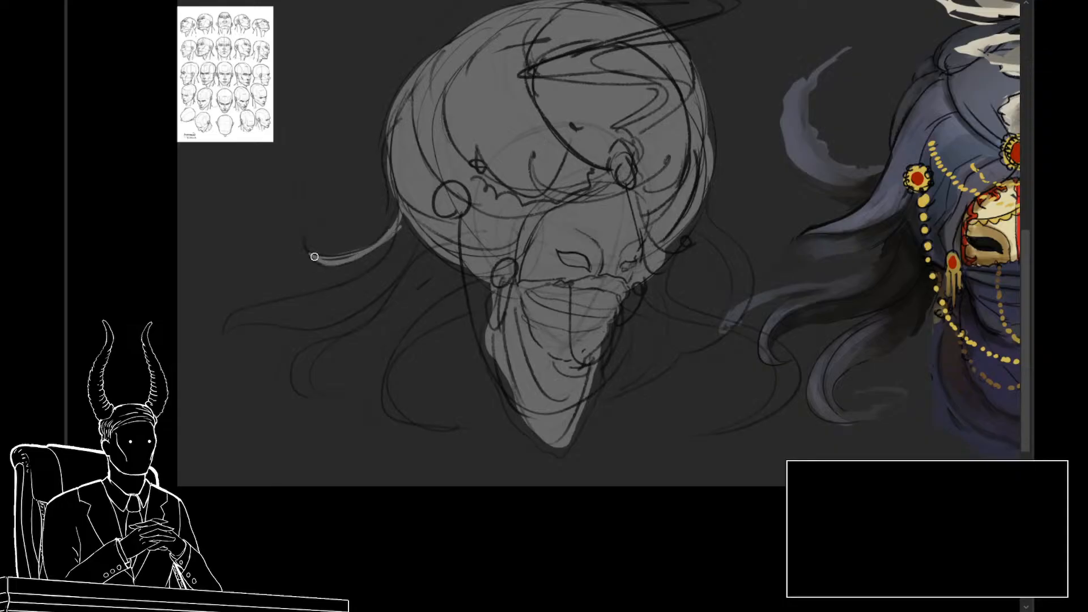
Step: Outline the long curved lock below the thin one along its sketch lines and fill it with gray
{"action": "mouse_move", "coordinate": [224, 333]}
{"action": "left_mouse_down"}
{"action": "mouse_move", "coordinate": [323, 294]}
{"action": "mouse_move", "coordinate": [405, 230]}
{"action": "left_mouse_up"}
{"action": "left_click_drag", "start_coordinate": [228, 334], "coordinate": [420, 249]}
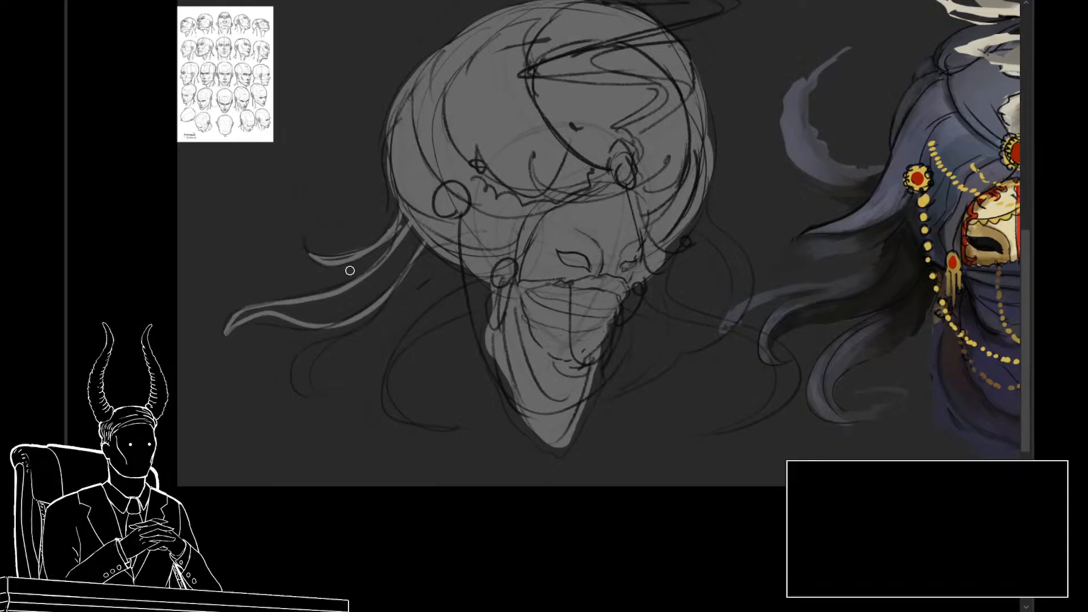
{"action": "left_click_drag", "start_coordinate": [229, 333], "coordinate": [325, 319]}
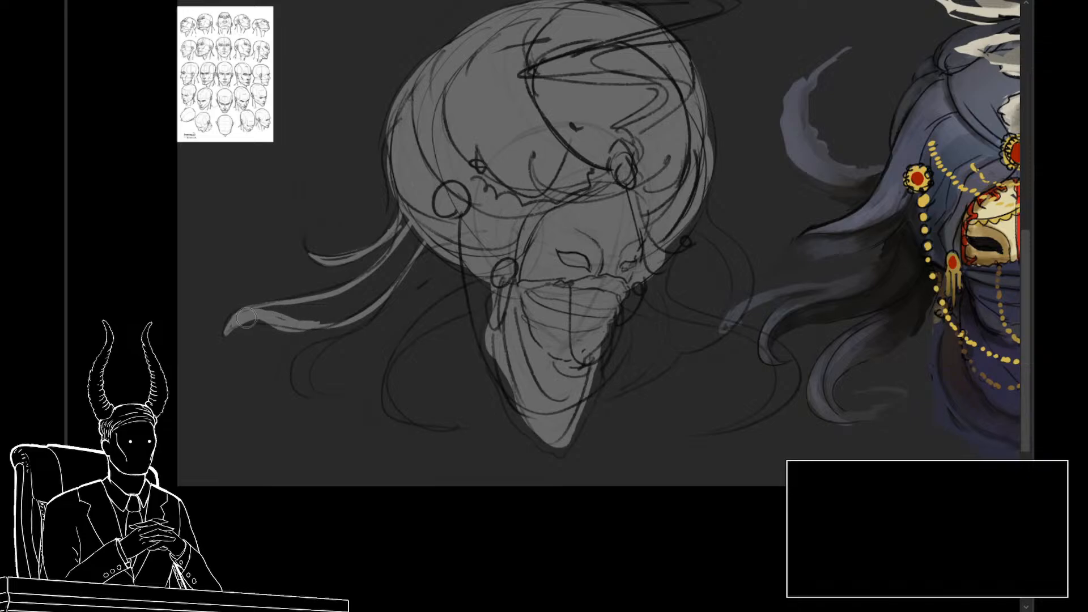
{"action": "key", "text": "ctrl+z"}
{"action": "mouse_move", "coordinate": [238, 321]}
{"action": "left_mouse_down"}
{"action": "mouse_move", "coordinate": [385, 272]}
{"action": "mouse_move", "coordinate": [422, 227]}
{"action": "mouse_move", "coordinate": [377, 261]}
{"action": "left_mouse_up"}
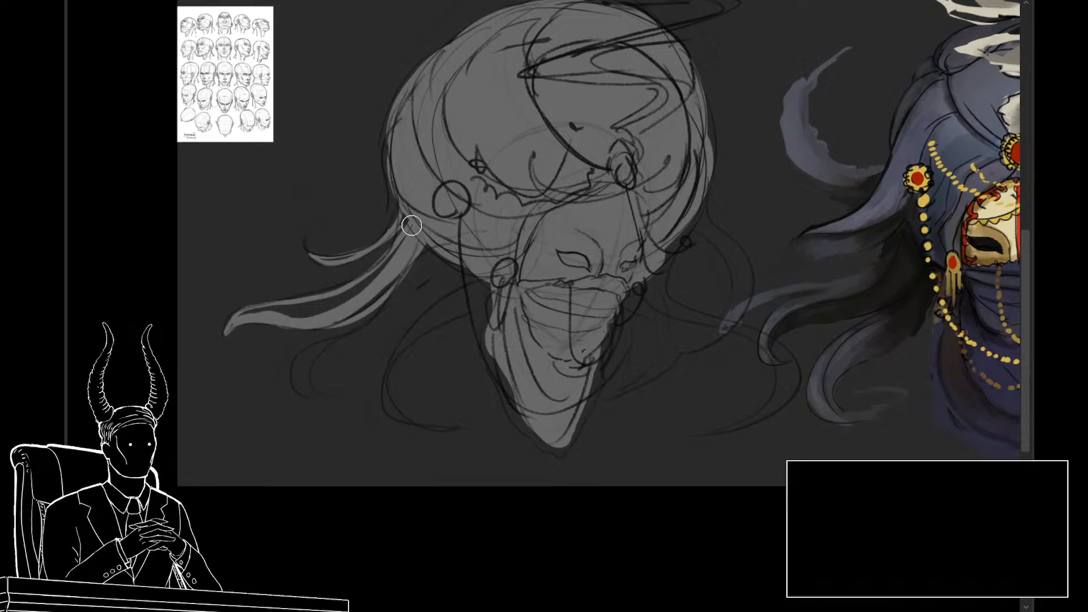
{"action": "mouse_move", "coordinate": [412, 224]}
{"action": "left_mouse_down"}
{"action": "mouse_move", "coordinate": [316, 305]}
{"action": "mouse_move", "coordinate": [239, 321]}
{"action": "mouse_move", "coordinate": [322, 313]}
{"action": "left_mouse_up"}
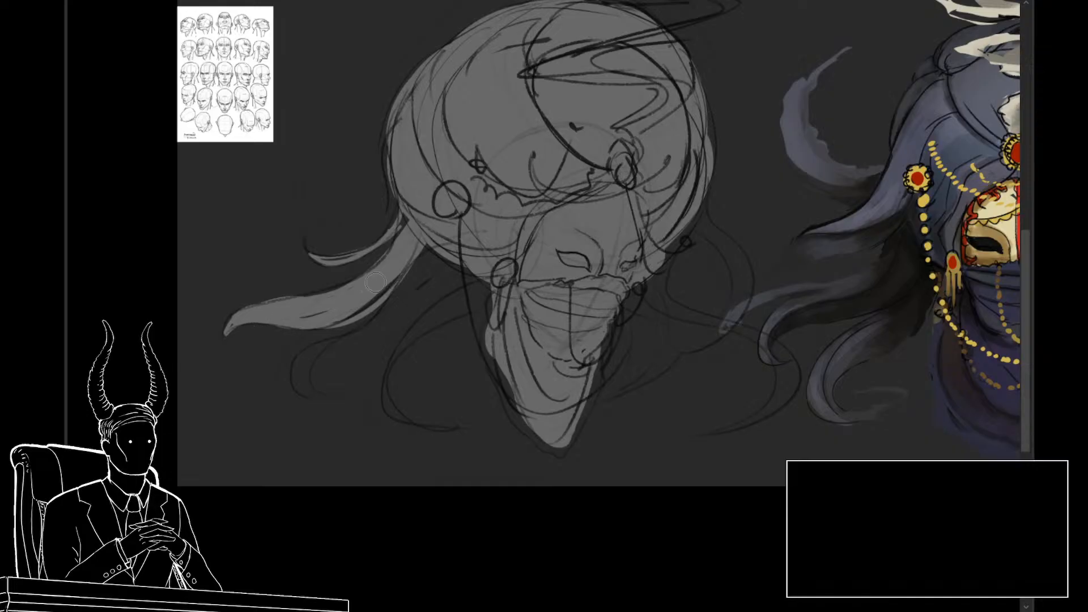
Step: Paint the small hooked curl under the long lock and the sweeping lock beside the left ear ornament
{"action": "mouse_move", "coordinate": [317, 396]}
{"action": "left_mouse_down"}
{"action": "mouse_move", "coordinate": [299, 386]}
{"action": "mouse_move", "coordinate": [338, 344]}
{"action": "left_mouse_up"}
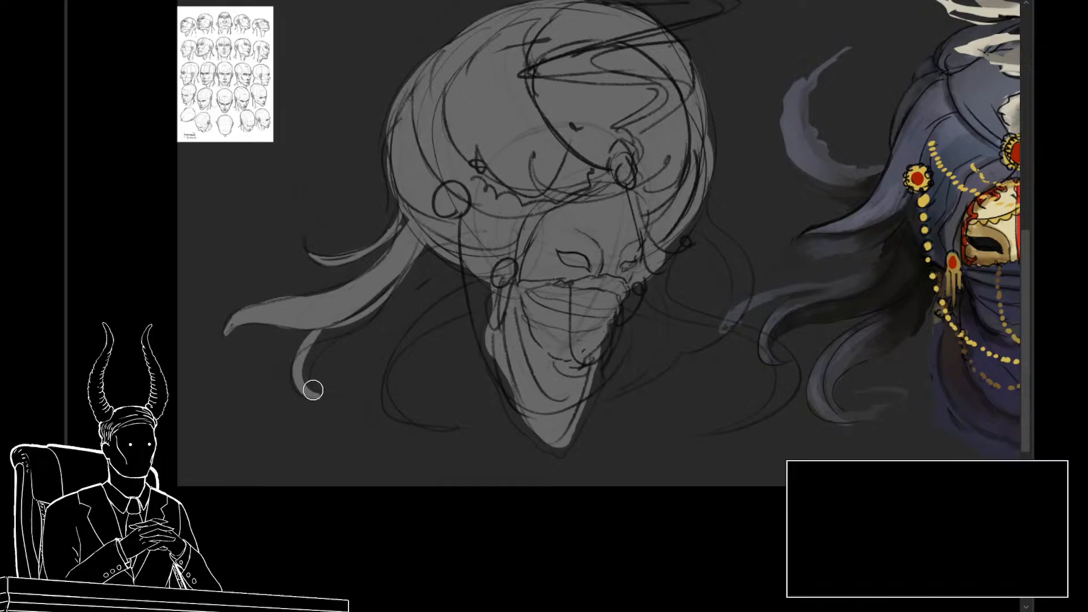
{"action": "key", "text": "ctrl+z"}
{"action": "mouse_move", "coordinate": [319, 396]}
{"action": "left_mouse_down"}
{"action": "mouse_move", "coordinate": [325, 352]}
{"action": "mouse_move", "coordinate": [312, 397]}
{"action": "mouse_move", "coordinate": [321, 349]}
{"action": "mouse_move", "coordinate": [310, 387]}
{"action": "mouse_move", "coordinate": [304, 361]}
{"action": "mouse_move", "coordinate": [340, 336]}
{"action": "left_mouse_up"}
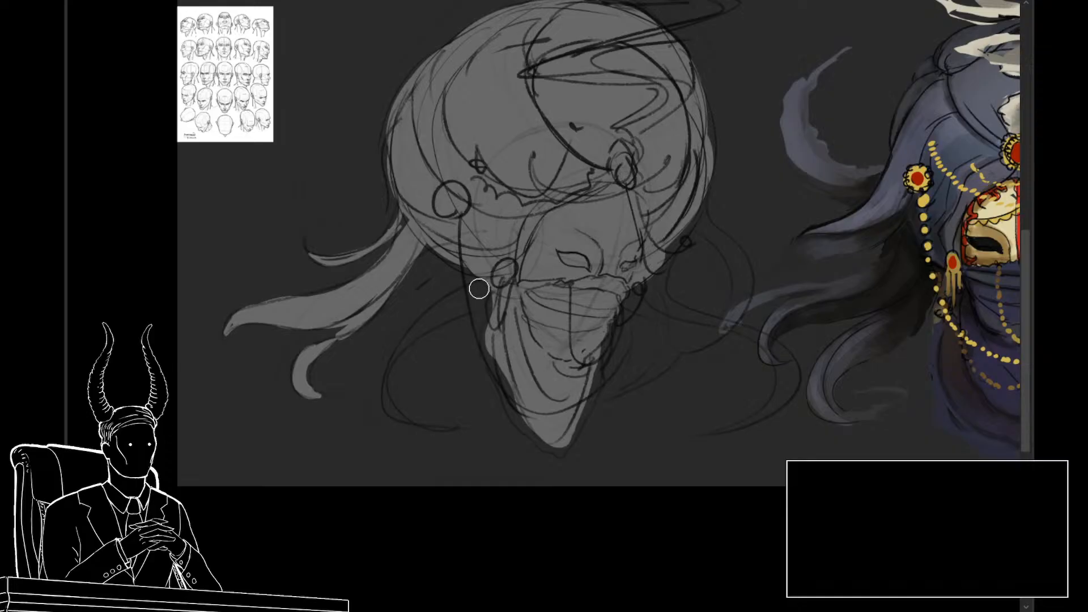
{"action": "mouse_move", "coordinate": [479, 287]}
{"action": "left_mouse_down"}
{"action": "mouse_move", "coordinate": [397, 359]}
{"action": "mouse_move", "coordinate": [408, 336]}
{"action": "mouse_move", "coordinate": [481, 285]}
{"action": "left_mouse_up"}
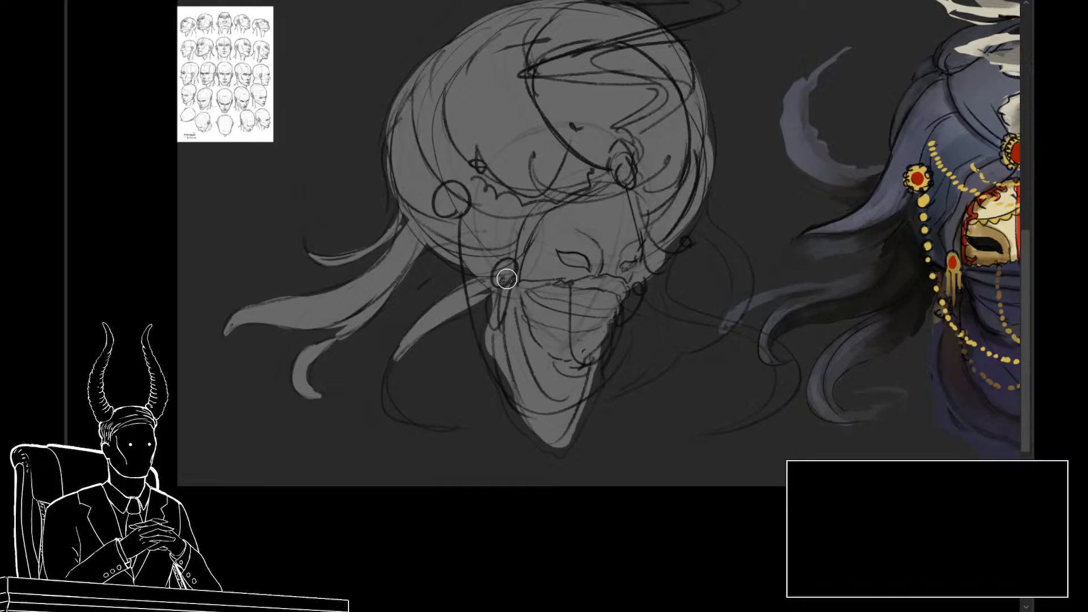
{"action": "left_click_drag", "start_coordinate": [427, 331], "coordinate": [489, 302]}
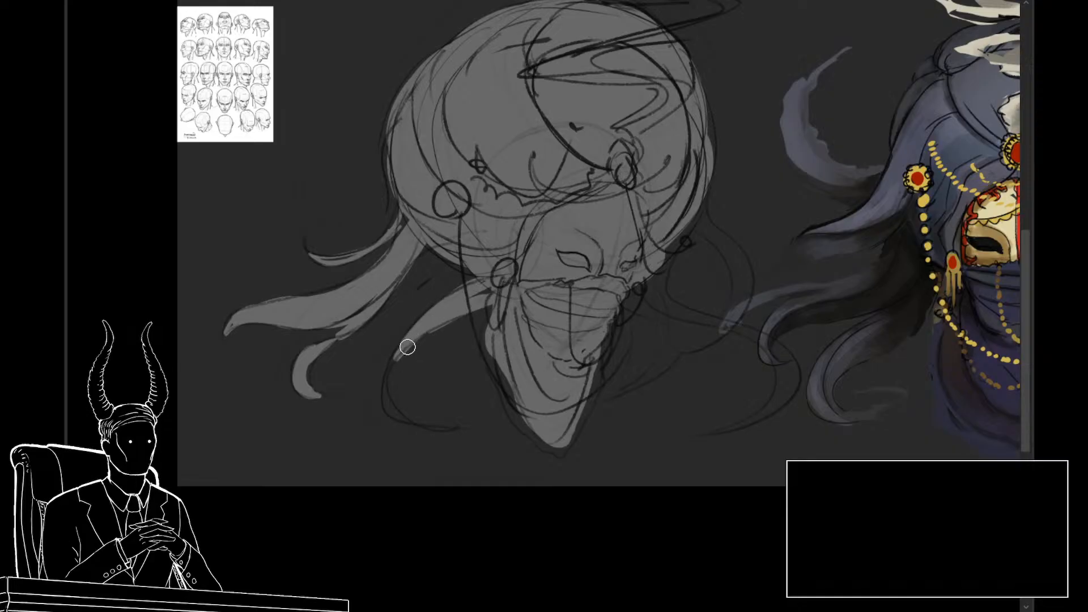
{"action": "mouse_move", "coordinate": [388, 385]}
{"action": "left_mouse_down"}
{"action": "mouse_move", "coordinate": [449, 430]}
{"action": "mouse_move", "coordinate": [397, 413]}
{"action": "mouse_move", "coordinate": [405, 417]}
{"action": "mouse_move", "coordinate": [422, 346]}
{"action": "mouse_move", "coordinate": [397, 411]}
{"action": "mouse_move", "coordinate": [412, 332]}
{"action": "left_mouse_up"}
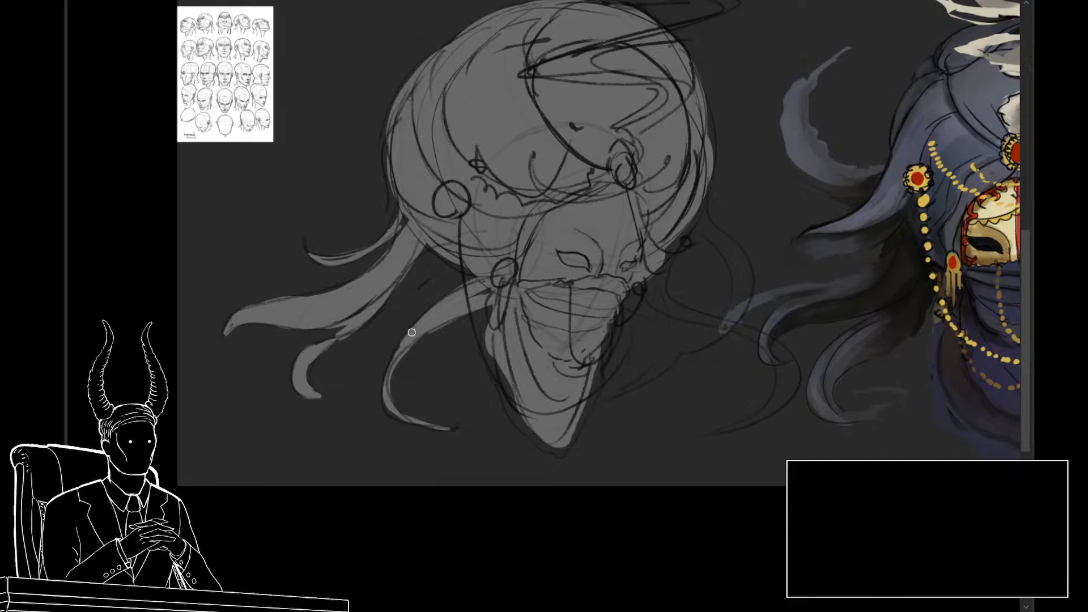
Step: Paint the curved gray lock that falls from the turban's right side and tapers inward at its tip
{"action": "left_click_drag", "start_coordinate": [559, 318], "coordinate": [494, 296]}
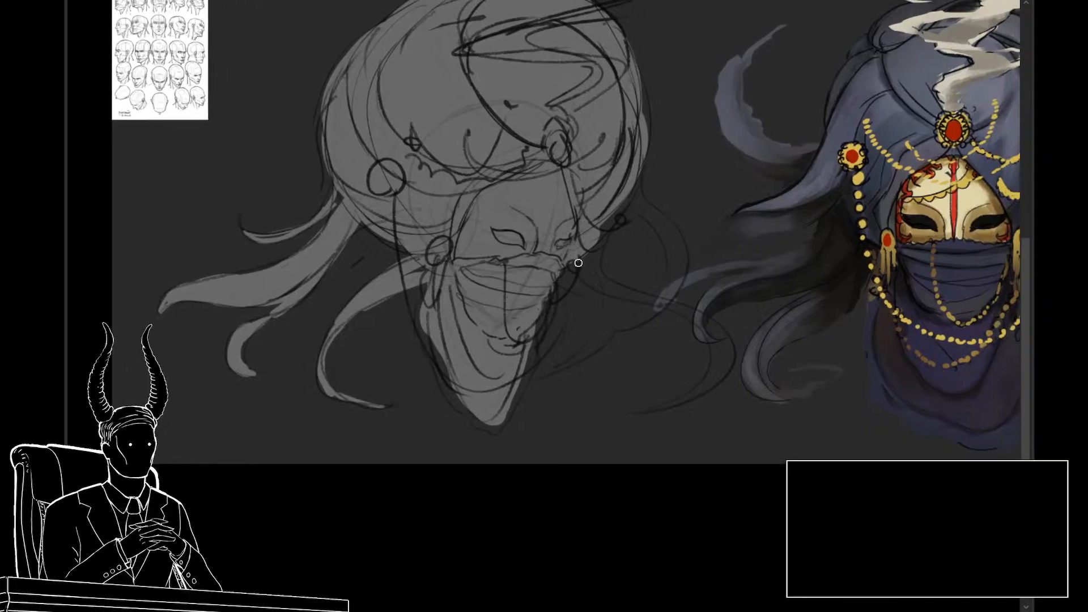
{"action": "key", "text": "bracketright"}
{"action": "key", "text": "bracketright"}
{"action": "key", "text": "bracketright"}
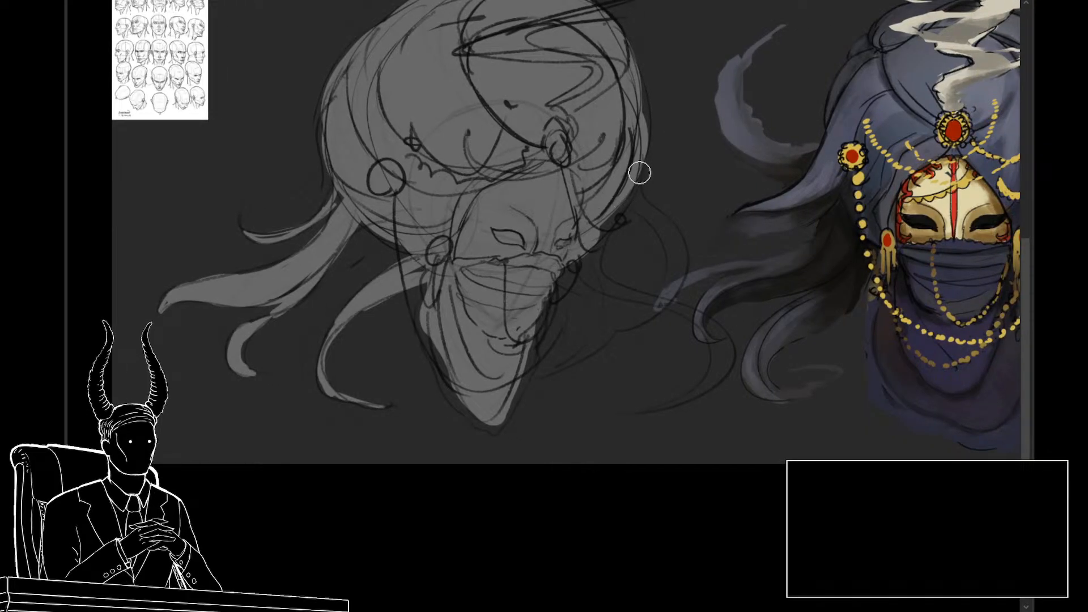
{"action": "left_click_drag", "start_coordinate": [641, 175], "coordinate": [651, 223]}
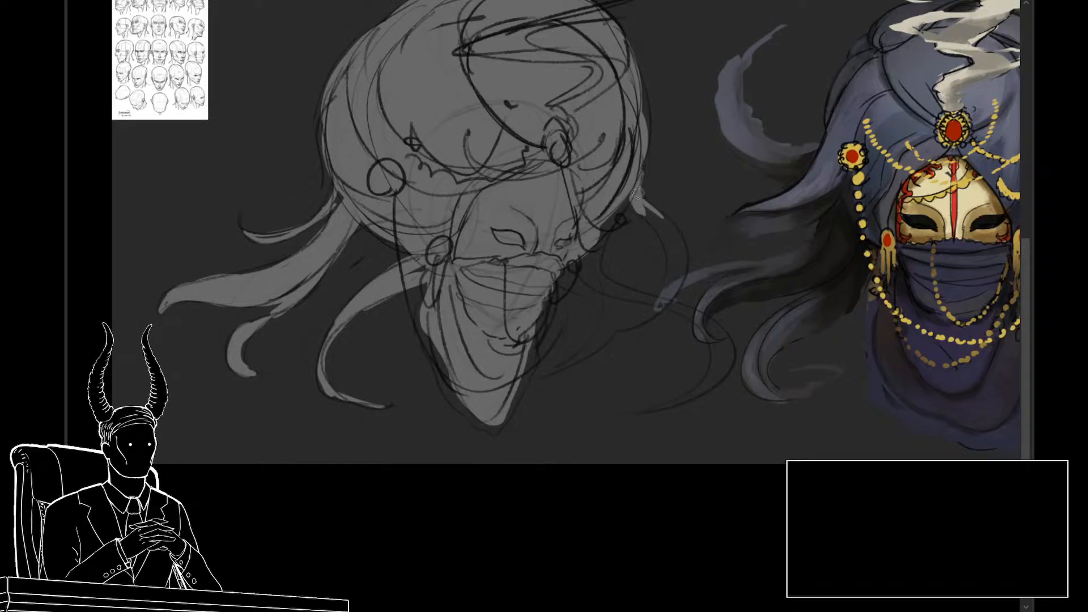
{"action": "left_click_drag", "start_coordinate": [660, 215], "coordinate": [682, 254]}
{"action": "mouse_move", "coordinate": [633, 197]}
{"action": "left_mouse_down"}
{"action": "mouse_move", "coordinate": [671, 228]}
{"action": "mouse_move", "coordinate": [638, 208]}
{"action": "mouse_move", "coordinate": [662, 241]}
{"action": "mouse_move", "coordinate": [647, 220]}
{"action": "mouse_move", "coordinate": [664, 295]}
{"action": "mouse_move", "coordinate": [644, 311]}
{"action": "left_mouse_up"}
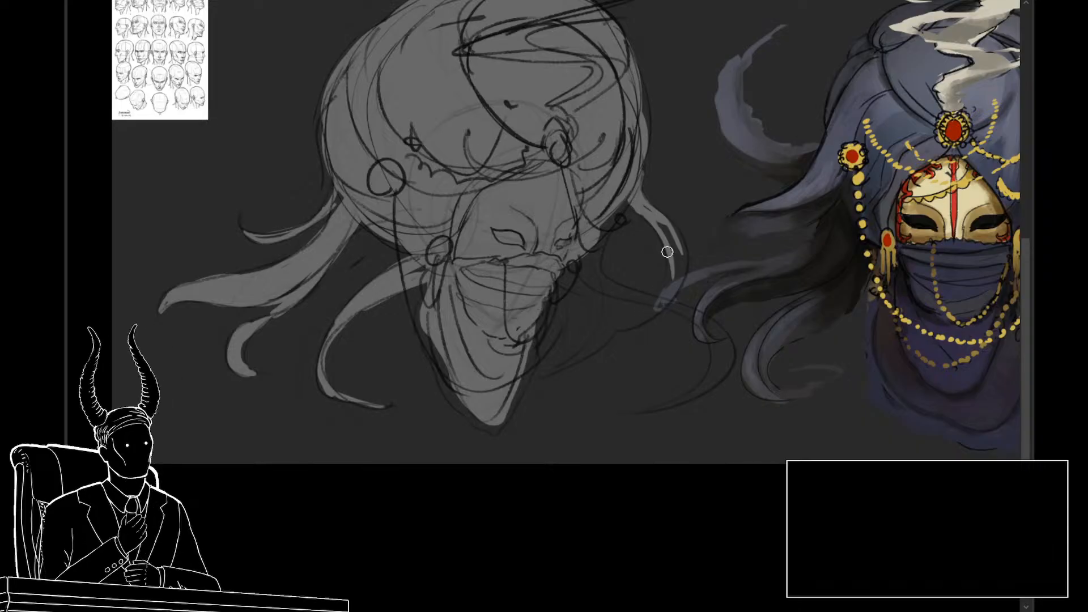
{"action": "mouse_move", "coordinate": [668, 250]}
{"action": "left_mouse_down"}
{"action": "mouse_move", "coordinate": [620, 329]}
{"action": "mouse_move", "coordinate": [677, 264]}
{"action": "mouse_move", "coordinate": [651, 303]}
{"action": "mouse_move", "coordinate": [659, 314]}
{"action": "mouse_move", "coordinate": [683, 264]}
{"action": "left_mouse_up"}
{"action": "mouse_move", "coordinate": [661, 305]}
{"action": "left_mouse_down"}
{"action": "mouse_move", "coordinate": [670, 235]}
{"action": "mouse_move", "coordinate": [672, 278]}
{"action": "mouse_move", "coordinate": [685, 263]}
{"action": "mouse_move", "coordinate": [665, 227]}
{"action": "mouse_move", "coordinate": [684, 260]}
{"action": "left_mouse_up"}
{"action": "mouse_move", "coordinate": [652, 213]}
{"action": "left_mouse_down"}
{"action": "mouse_move", "coordinate": [670, 276]}
{"action": "mouse_move", "coordinate": [673, 247]}
{"action": "mouse_move", "coordinate": [668, 283]}
{"action": "left_mouse_up"}
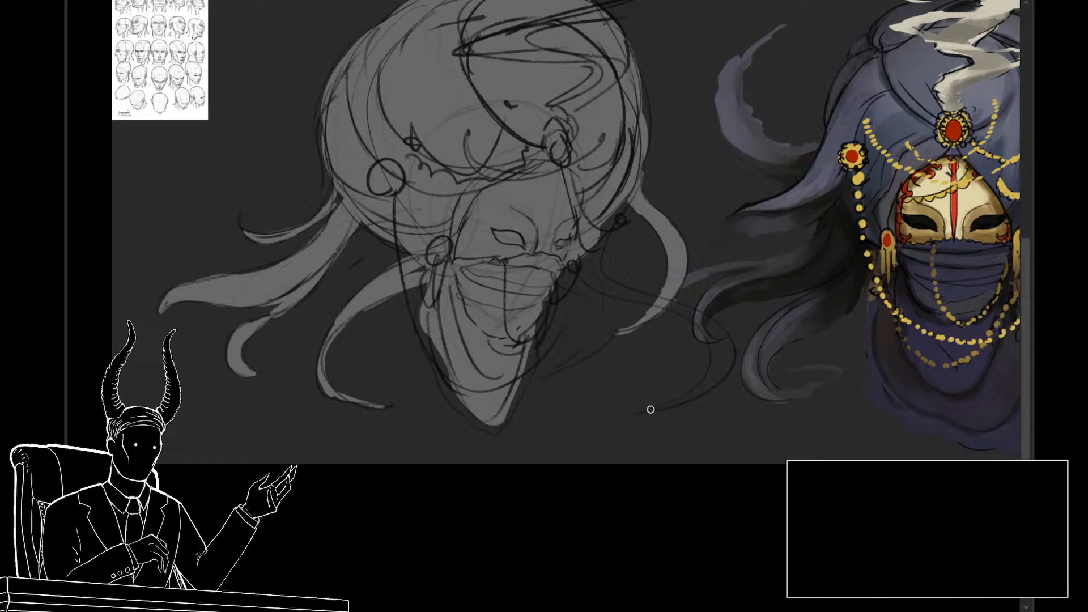
Step: Paint the long S-shaped lock sweeping out from behind the right ear, redoing its lower tip
{"action": "mouse_move", "coordinate": [651, 409]}
{"action": "left_mouse_down"}
{"action": "mouse_move", "coordinate": [729, 357]}
{"action": "mouse_move", "coordinate": [689, 394]}
{"action": "left_mouse_up"}
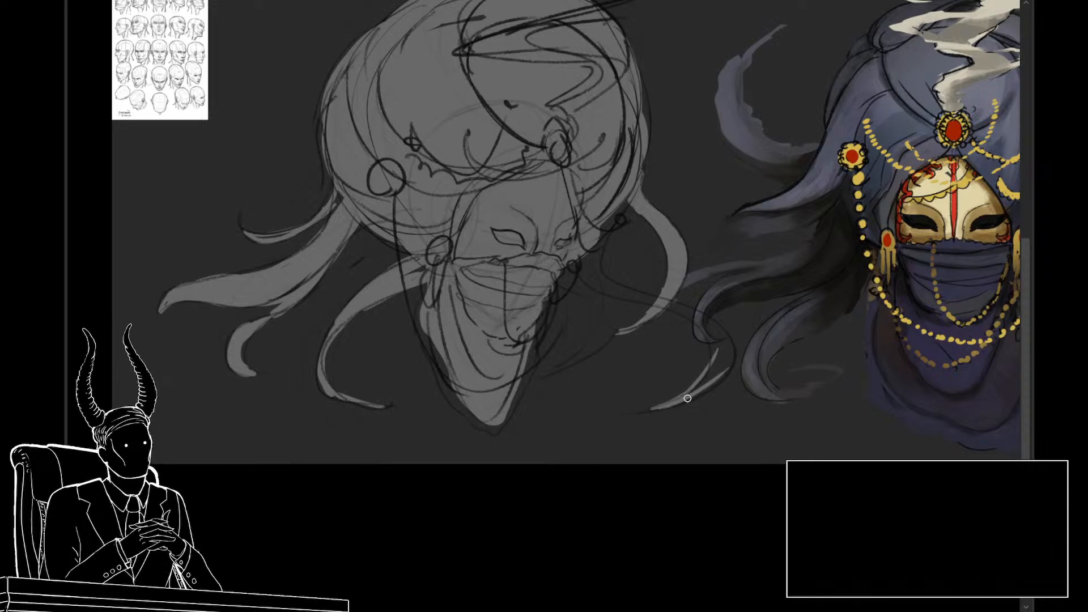
{"action": "key", "text": "ctrl+z"}
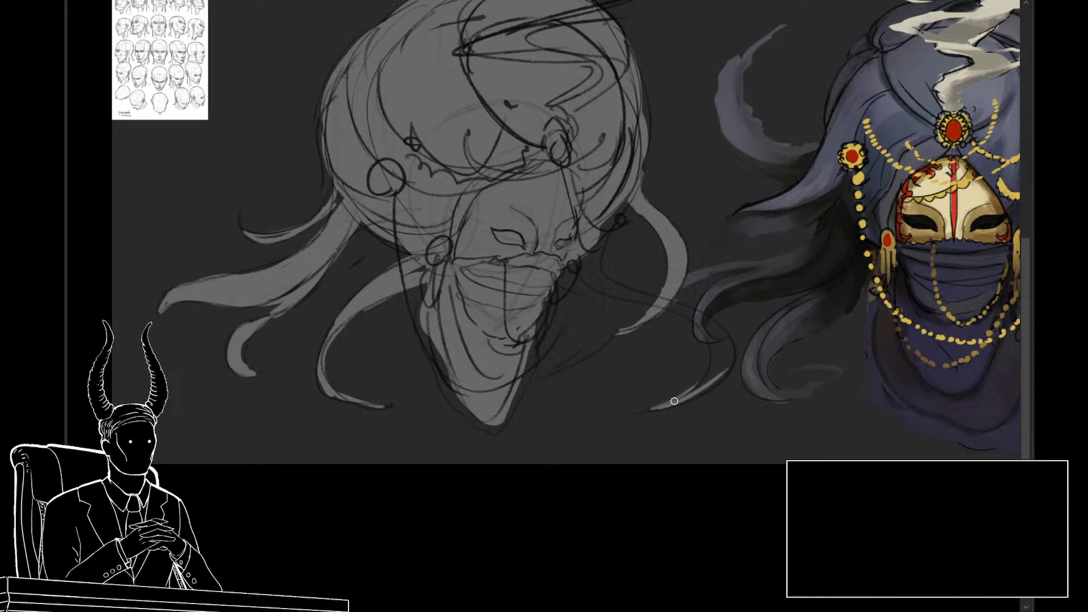
{"action": "left_click_drag", "start_coordinate": [688, 394], "coordinate": [725, 357]}
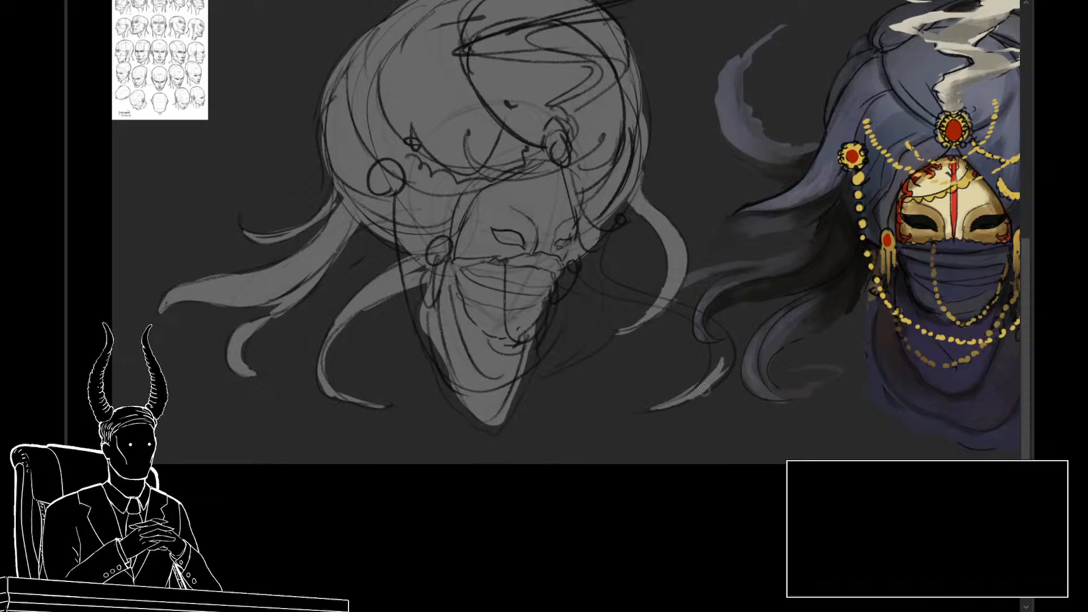
{"action": "mouse_move", "coordinate": [704, 389]}
{"action": "left_mouse_down"}
{"action": "mouse_move", "coordinate": [731, 340]}
{"action": "mouse_move", "coordinate": [712, 380]}
{"action": "mouse_move", "coordinate": [709, 332]}
{"action": "mouse_move", "coordinate": [724, 371]}
{"action": "mouse_move", "coordinate": [725, 332]}
{"action": "mouse_move", "coordinate": [727, 356]}
{"action": "mouse_move", "coordinate": [713, 321]}
{"action": "mouse_move", "coordinate": [703, 326]}
{"action": "mouse_move", "coordinate": [726, 339]}
{"action": "mouse_move", "coordinate": [654, 295]}
{"action": "mouse_move", "coordinate": [607, 285]}
{"action": "mouse_move", "coordinate": [619, 243]}
{"action": "mouse_move", "coordinate": [605, 280]}
{"action": "mouse_move", "coordinate": [589, 271]}
{"action": "mouse_move", "coordinate": [673, 303]}
{"action": "left_mouse_up"}
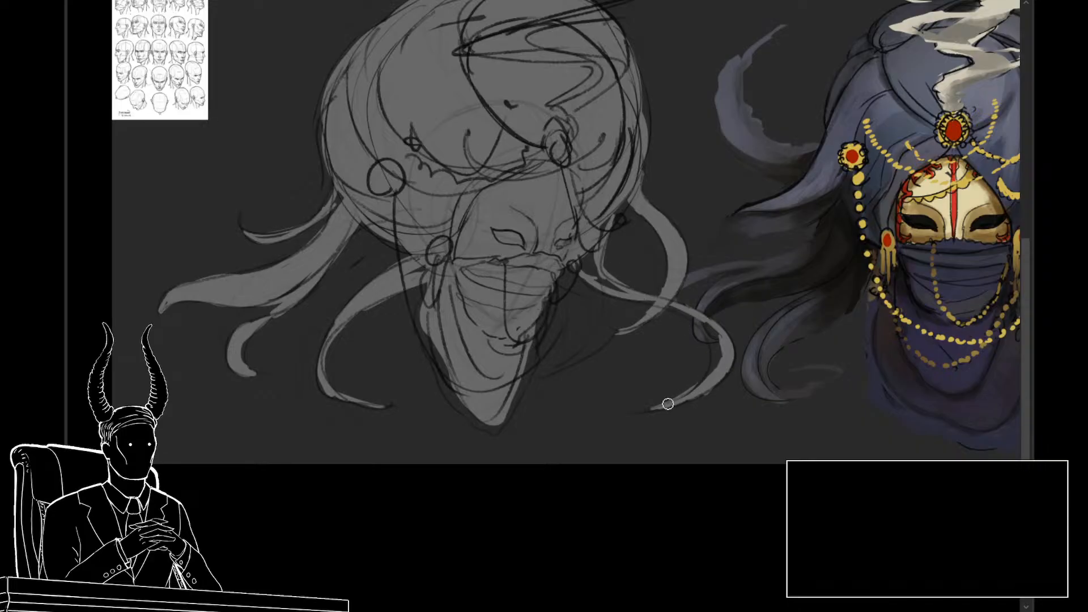
{"action": "mouse_move", "coordinate": [667, 404]}
{"action": "left_mouse_down"}
{"action": "mouse_move", "coordinate": [706, 349]}
{"action": "mouse_move", "coordinate": [706, 375]}
{"action": "mouse_move", "coordinate": [687, 313]}
{"action": "mouse_move", "coordinate": [716, 368]}
{"action": "left_mouse_up"}
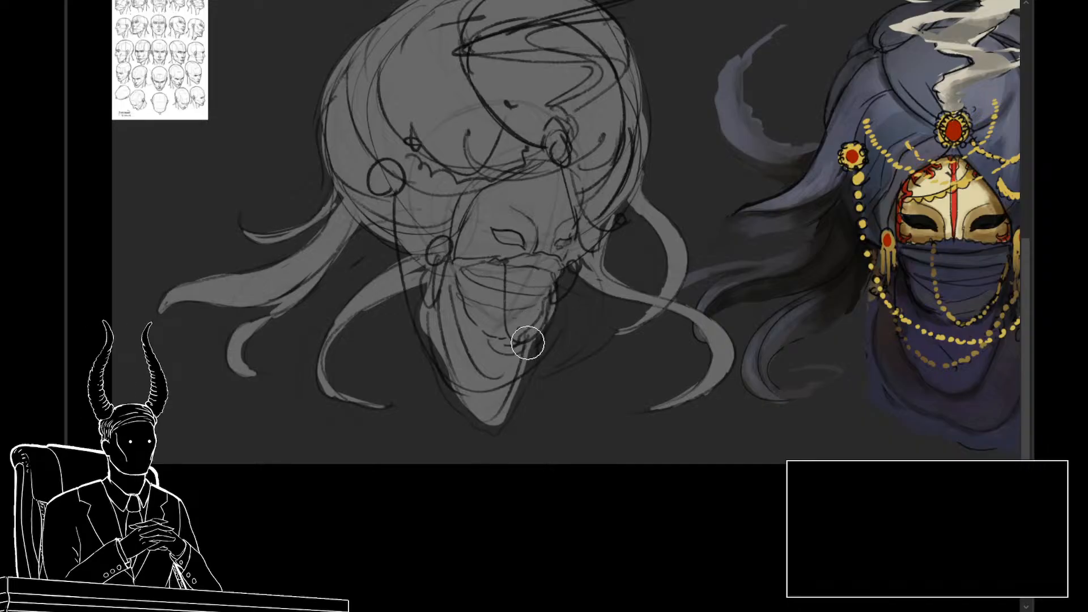
Step: Fill out the veil's lower edges and add a short tapered lock beside the veil's right side
{"action": "mouse_move", "coordinate": [526, 381]}
{"action": "left_mouse_down"}
{"action": "mouse_move", "coordinate": [497, 424]}
{"action": "mouse_move", "coordinate": [478, 411]}
{"action": "mouse_move", "coordinate": [445, 341]}
{"action": "left_mouse_up"}
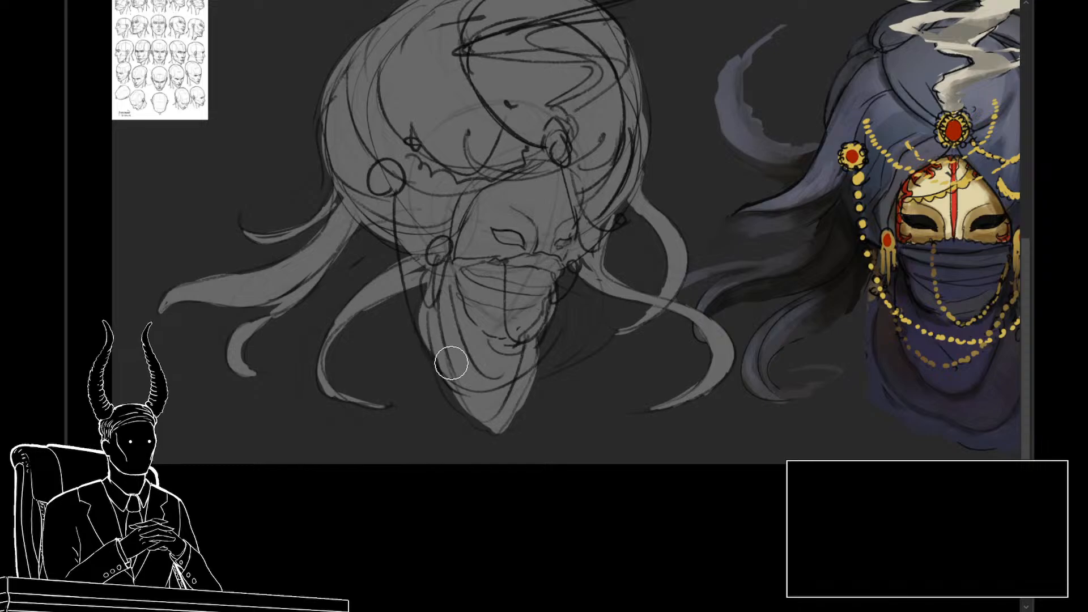
{"action": "mouse_move", "coordinate": [604, 285]}
{"action": "left_mouse_down"}
{"action": "mouse_move", "coordinate": [590, 364]}
{"action": "mouse_move", "coordinate": [596, 351]}
{"action": "mouse_move", "coordinate": [563, 366]}
{"action": "left_mouse_up"}
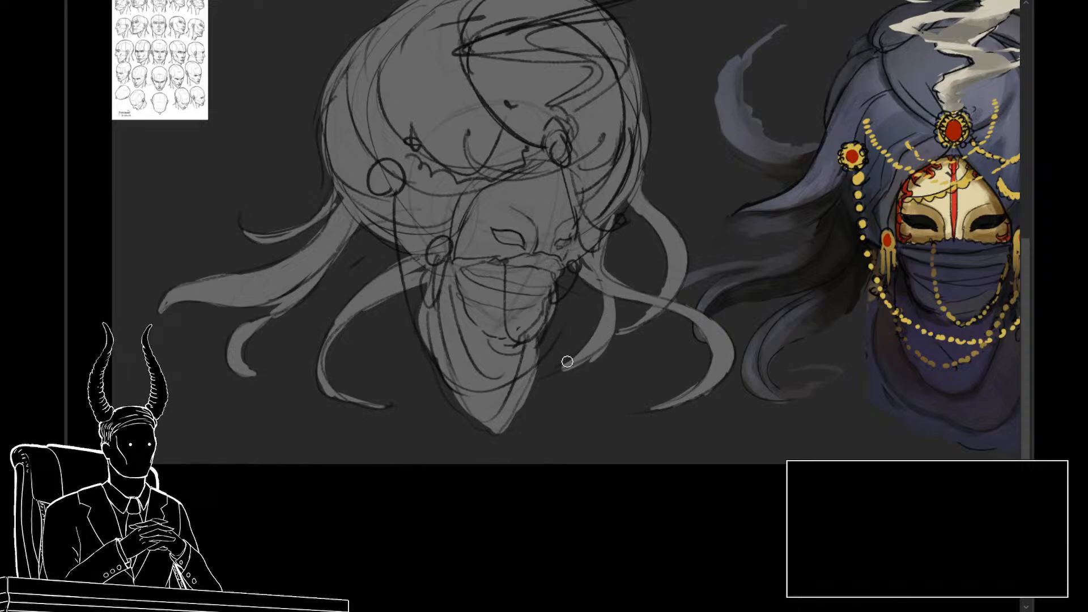
{"action": "mouse_move", "coordinate": [590, 369]}
{"action": "left_mouse_down"}
{"action": "mouse_move", "coordinate": [616, 342]}
{"action": "mouse_move", "coordinate": [579, 367]}
{"action": "mouse_move", "coordinate": [618, 343]}
{"action": "mouse_move", "coordinate": [549, 382]}
{"action": "left_mouse_up"}
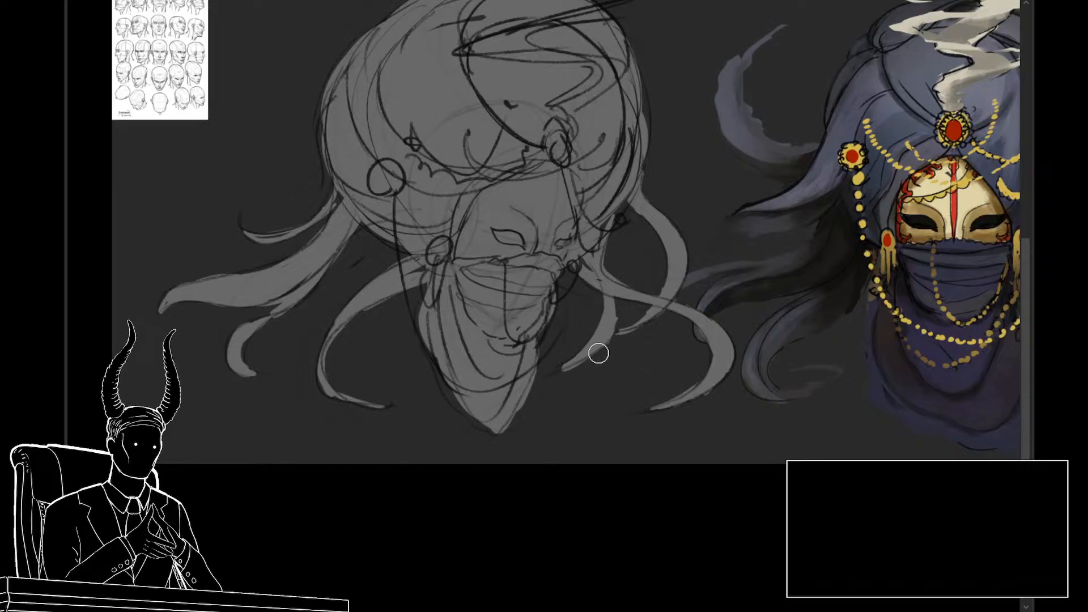
{"action": "left_click_drag", "start_coordinate": [580, 342], "coordinate": [541, 382]}
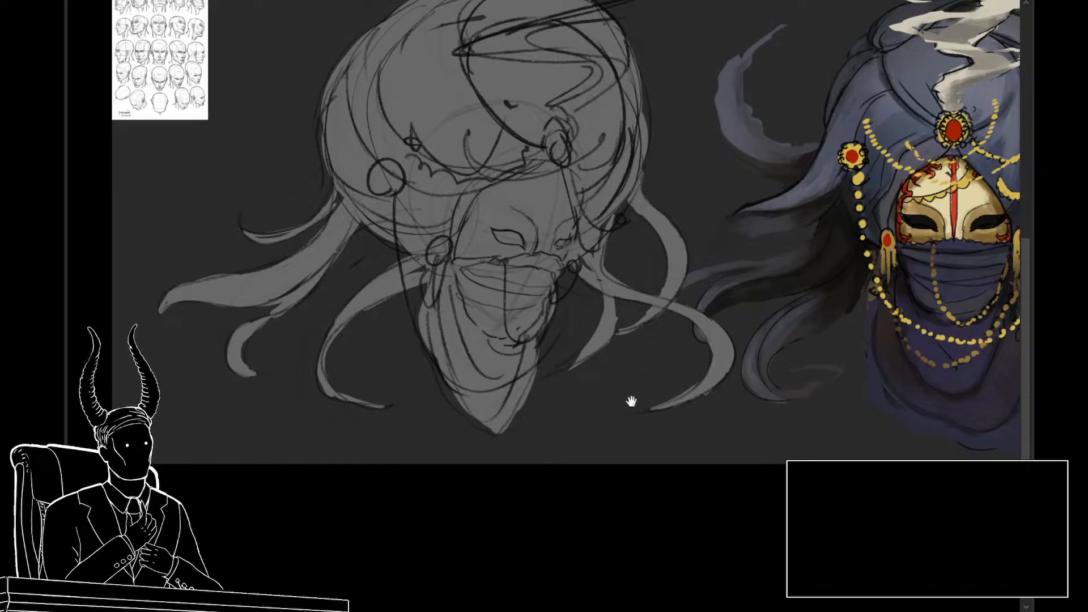
Step: Paint the zigzag smoke ribbon above the turban in gray along its sketch lines
{"action": "mouse_move", "coordinate": [631, 400]}
{"action": "left_mouse_down"}
{"action": "mouse_move", "coordinate": [650, 440]}
{"action": "mouse_move", "coordinate": [598, 406]}
{"action": "left_mouse_up"}
{"action": "left_click_drag", "start_coordinate": [571, 383], "coordinate": [551, 425]}
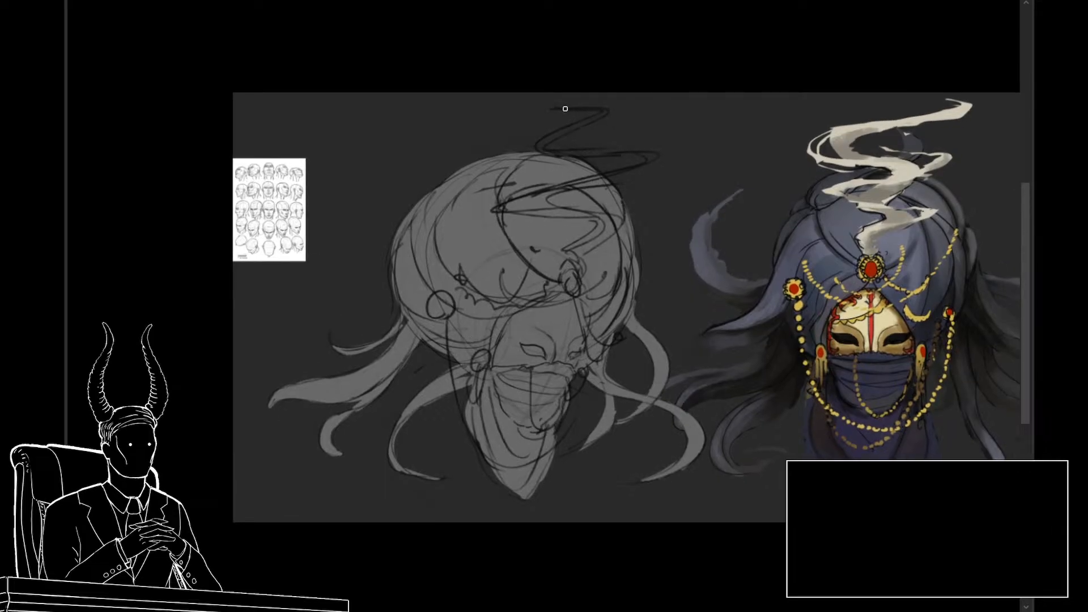
{"action": "mouse_move", "coordinate": [595, 106]}
{"action": "left_mouse_down"}
{"action": "mouse_move", "coordinate": [610, 107]}
{"action": "mouse_move", "coordinate": [546, 142]}
{"action": "left_mouse_up"}
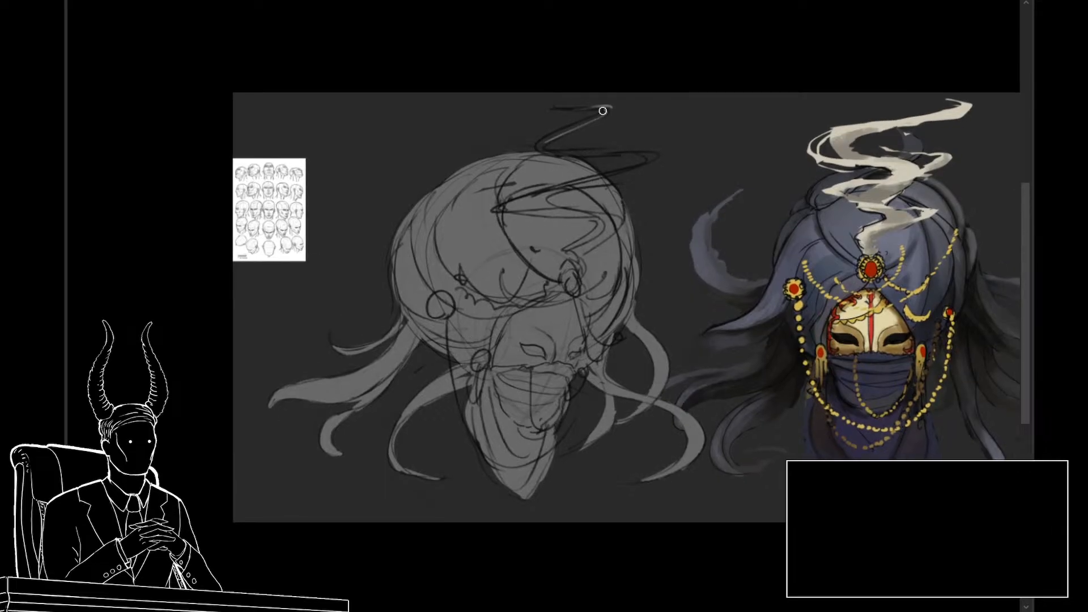
{"action": "mouse_move", "coordinate": [603, 111]}
{"action": "left_mouse_down"}
{"action": "mouse_move", "coordinate": [535, 147]}
{"action": "mouse_move", "coordinate": [639, 153]}
{"action": "mouse_move", "coordinate": [610, 179]}
{"action": "left_mouse_up"}
Step: Scale the head sketch and its gray silhouette down to roughly half size to fit the creature's body
{"action": "left_click_drag", "start_coordinate": [585, 345], "coordinate": [576, 321]}
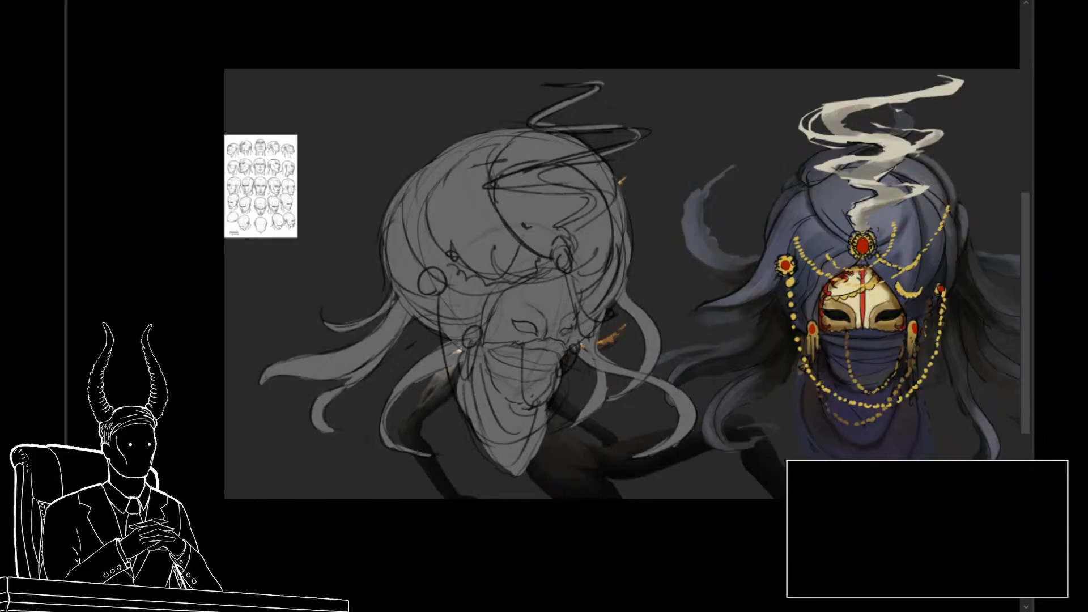
{"action": "key", "text": "ctrl+t"}
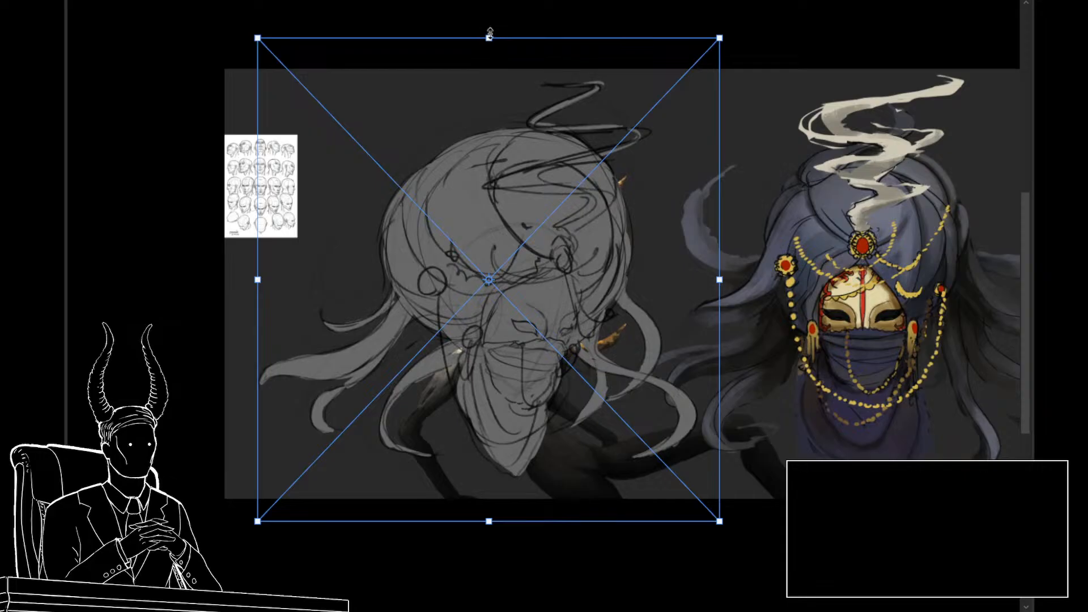
{"action": "left_click_drag", "start_coordinate": [485, 34], "coordinate": [480, 165]}
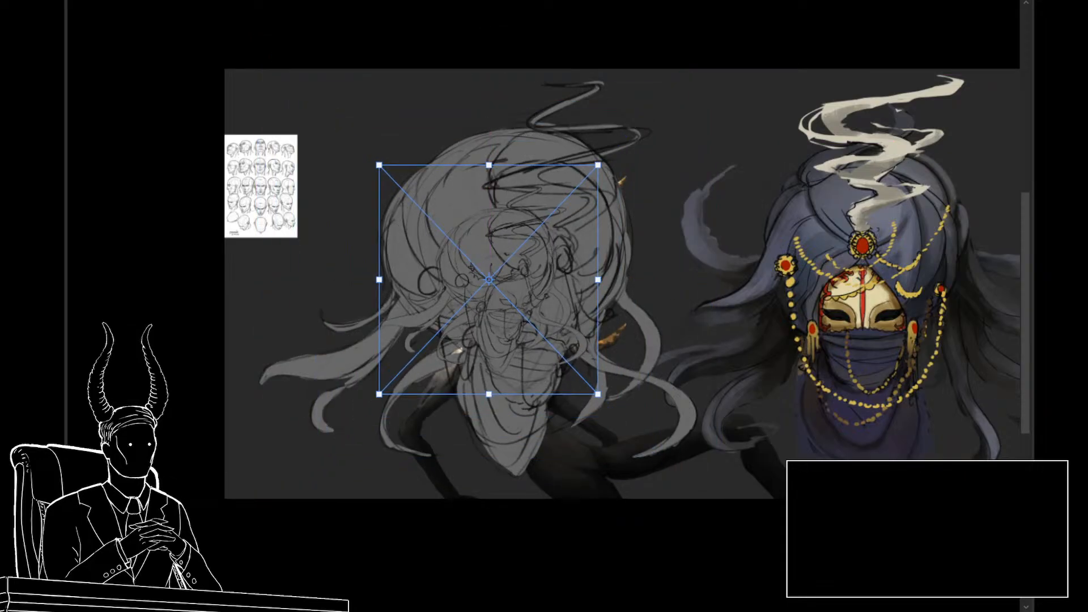
{"action": "key", "text": "Return"}
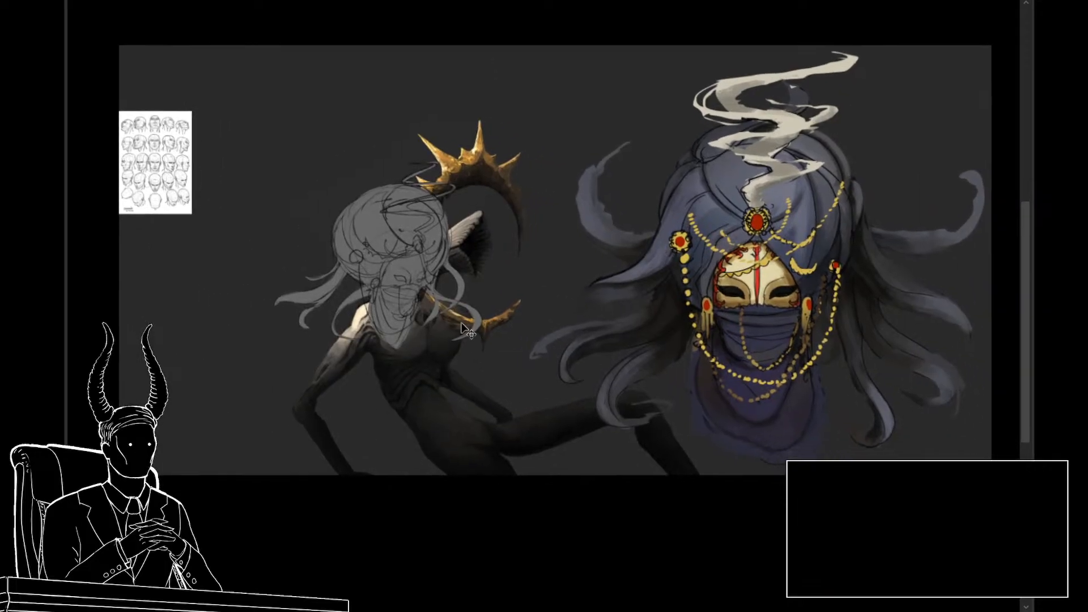
Step: Move the scaled-down head up and across so it sits inside the creature's halo, above the neck
{"action": "key", "text": "ctrl+t"}
{"action": "mouse_move", "coordinate": [447, 304]}
{"action": "left_mouse_down"}
{"action": "mouse_move", "coordinate": [562, 256]}
{"action": "mouse_move", "coordinate": [553, 264]}
{"action": "left_mouse_up"}
{"action": "key", "text": "Return"}
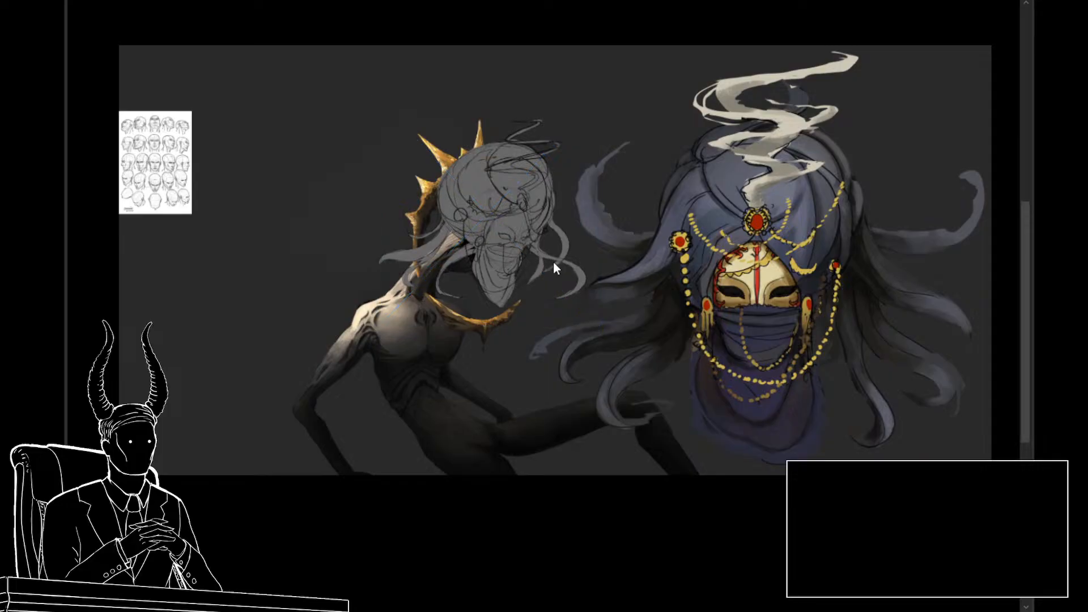
Step: Move the head sketch and its gray silhouette into the empty space beside the creature, clear of the halo
{"action": "scroll", "coordinate": [554, 267], "scroll_direction": "up", "scroll_amount": 2}
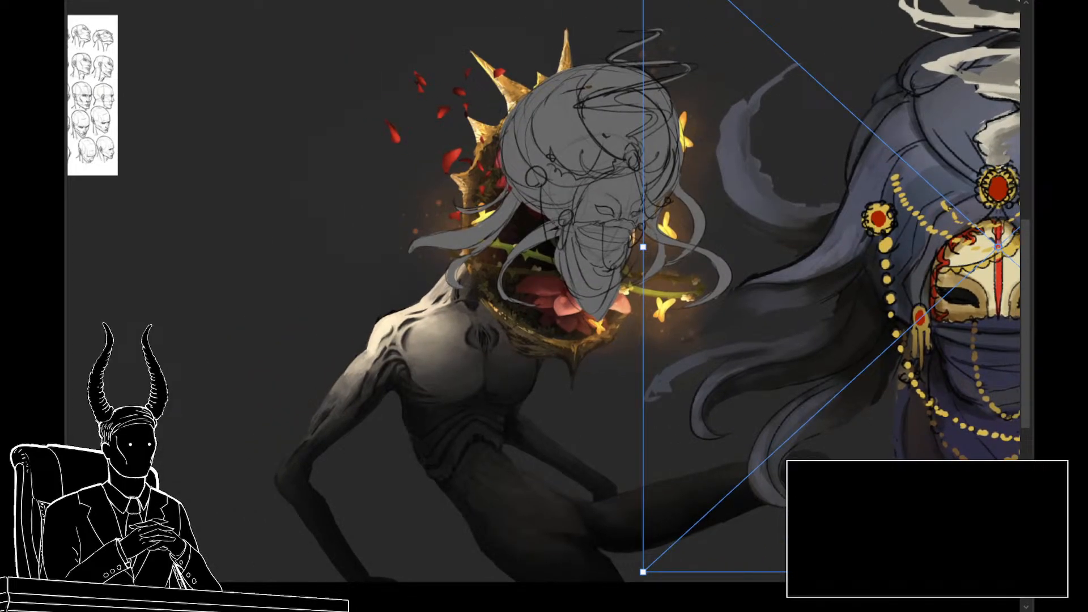
{"action": "key", "text": "Return"}
{"action": "left_click_drag", "start_coordinate": [655, 415], "coordinate": [699, 413]}
{"action": "key", "text": "ctrl+t"}
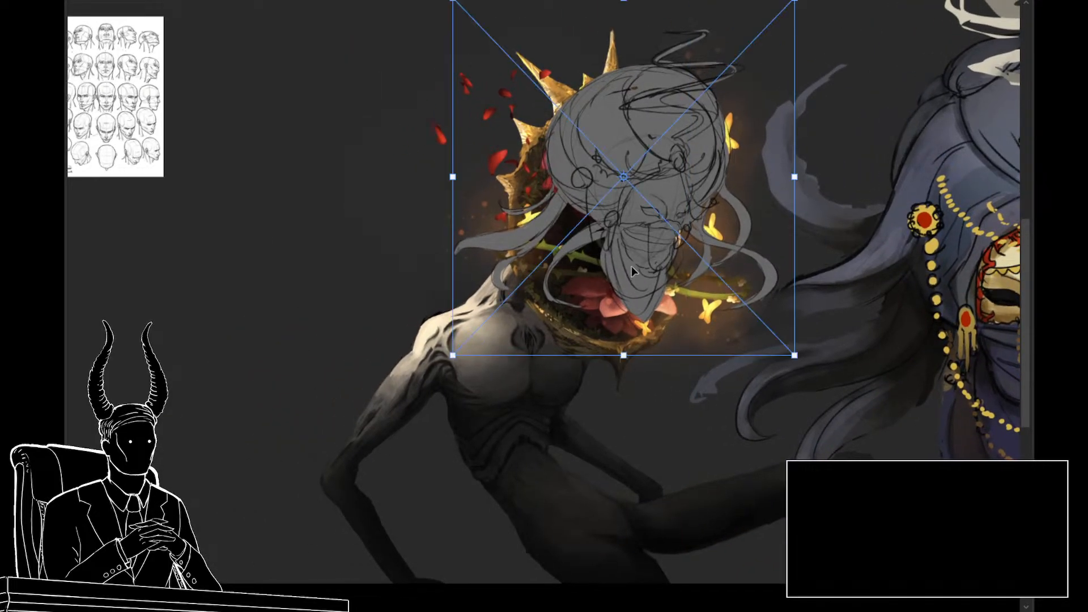
{"action": "mouse_move", "coordinate": [631, 266]}
{"action": "left_mouse_down"}
{"action": "mouse_move", "coordinate": [332, 289]}
{"action": "mouse_move", "coordinate": [360, 272]}
{"action": "left_mouse_up"}
{"action": "mouse_move", "coordinate": [410, 303]}
{"action": "left_mouse_down"}
{"action": "mouse_move", "coordinate": [457, 355]}
{"action": "mouse_move", "coordinate": [501, 297]}
{"action": "left_mouse_up"}
{"action": "left_click_drag", "start_coordinate": [570, 398], "coordinate": [583, 415]}
{"action": "key", "text": "Return"}
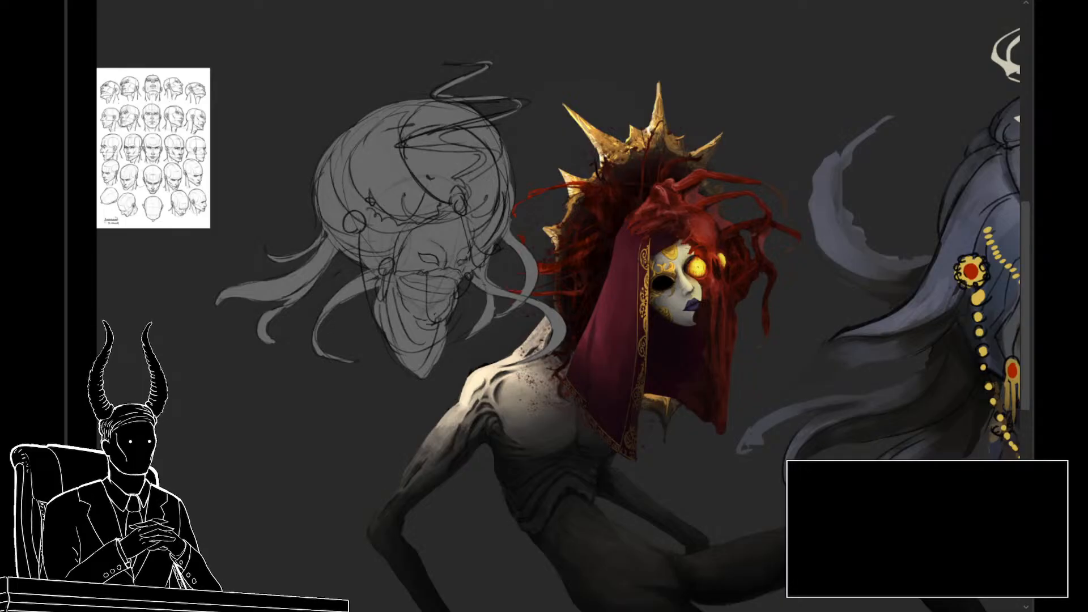
Step: Resize the head slightly and place it back over the creature's neck, in front of the spiked halo
{"action": "key", "text": "ctrl+t"}
{"action": "left_click_drag", "start_coordinate": [585, 220], "coordinate": [605, 224]}
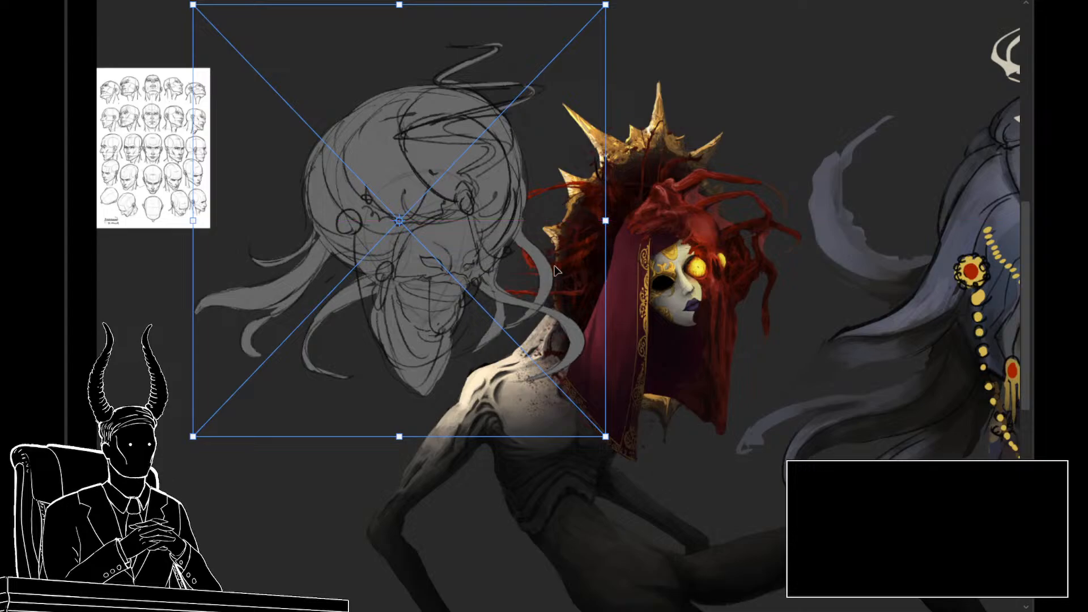
{"action": "mouse_move", "coordinate": [548, 270]}
{"action": "left_mouse_down"}
{"action": "mouse_move", "coordinate": [698, 271]}
{"action": "mouse_move", "coordinate": [690, 295]}
{"action": "left_mouse_up"}
{"action": "left_click_drag", "start_coordinate": [546, 462], "coordinate": [549, 441]}
{"action": "left_click_drag", "start_coordinate": [548, 376], "coordinate": [425, 355]}
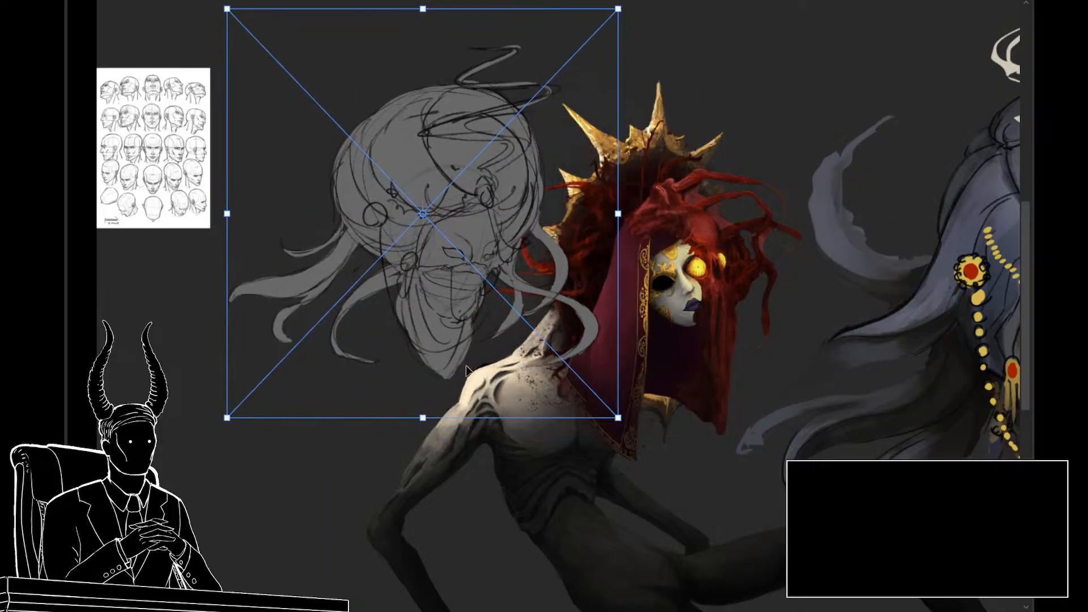
{"action": "mouse_move", "coordinate": [548, 339]}
{"action": "left_mouse_down"}
{"action": "mouse_move", "coordinate": [774, 315]}
{"action": "mouse_move", "coordinate": [794, 341]}
{"action": "left_mouse_up"}
{"action": "key", "text": "Return"}
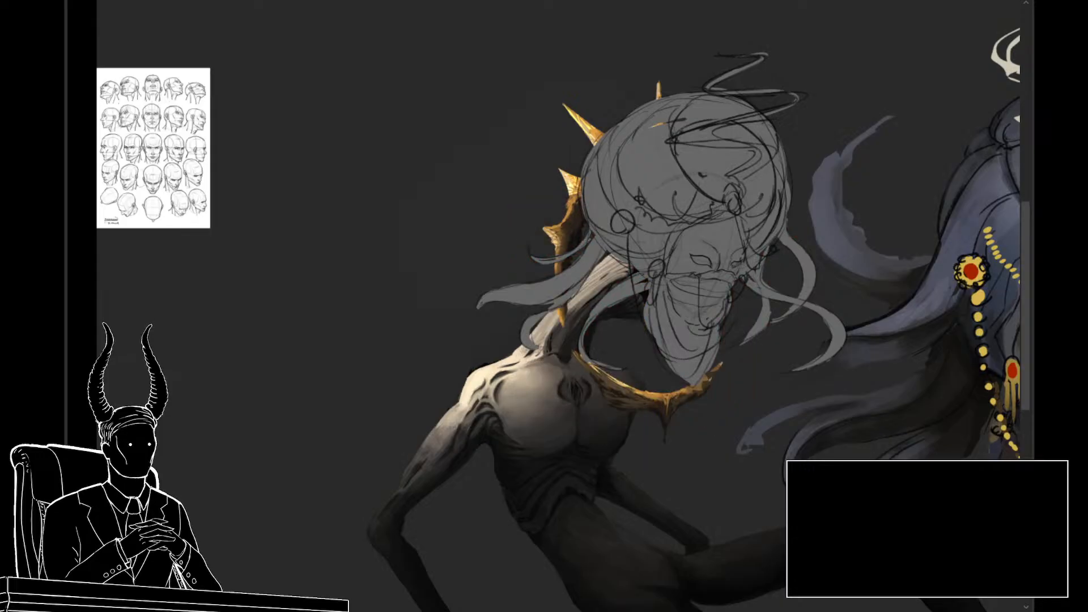
Step: Fine-tune the transform of the head so it fits the neck and halo
{"action": "left_click_drag", "start_coordinate": [815, 444], "coordinate": [641, 425]}
{"action": "key", "text": "ctrl+t"}
{"action": "mouse_move", "coordinate": [529, 327]}
{"action": "left_mouse_down"}
{"action": "mouse_move", "coordinate": [682, 207]}
{"action": "mouse_move", "coordinate": [506, 336]}
{"action": "mouse_move", "coordinate": [514, 338]}
{"action": "left_mouse_up"}
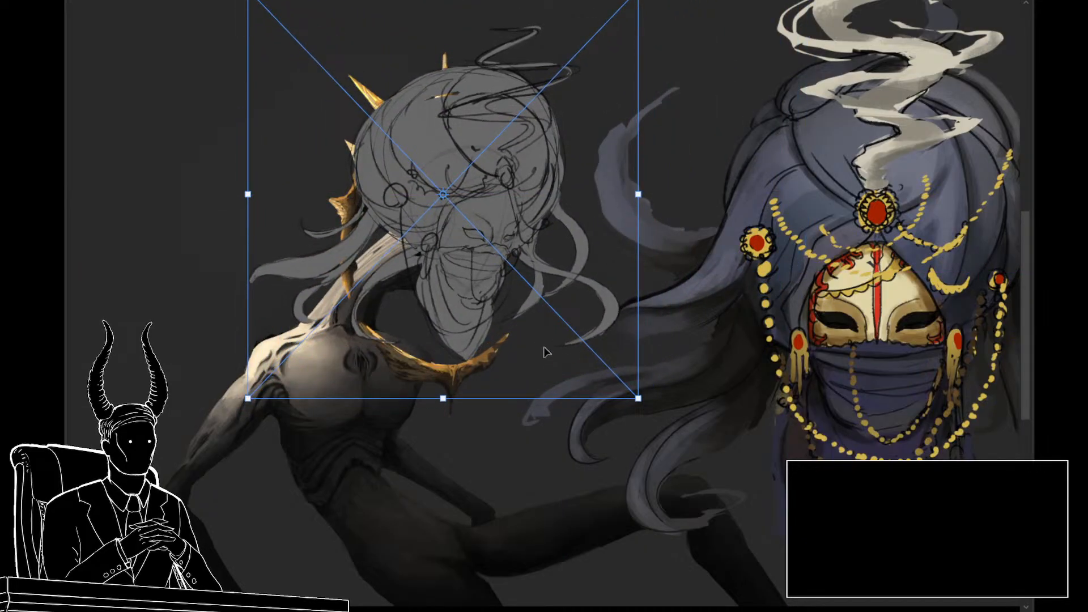
{"action": "key", "text": "Return"}
{"action": "left_click_drag", "start_coordinate": [586, 279], "coordinate": [537, 288]}
{"action": "left_click_drag", "start_coordinate": [597, 340], "coordinate": [617, 359]}
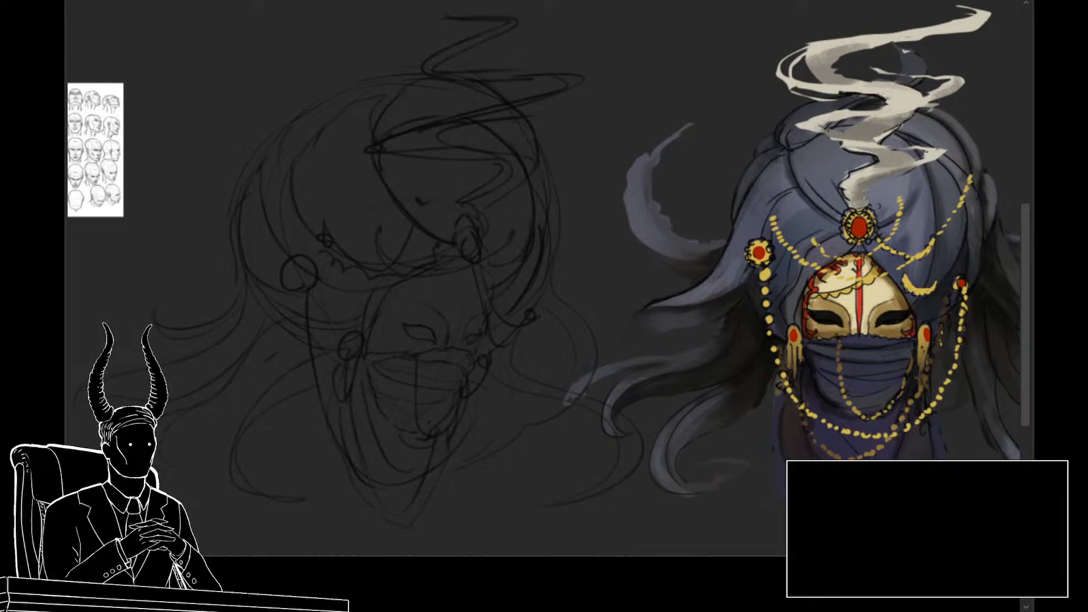
{"action": "left_click_drag", "start_coordinate": [486, 403], "coordinate": [461, 420]}
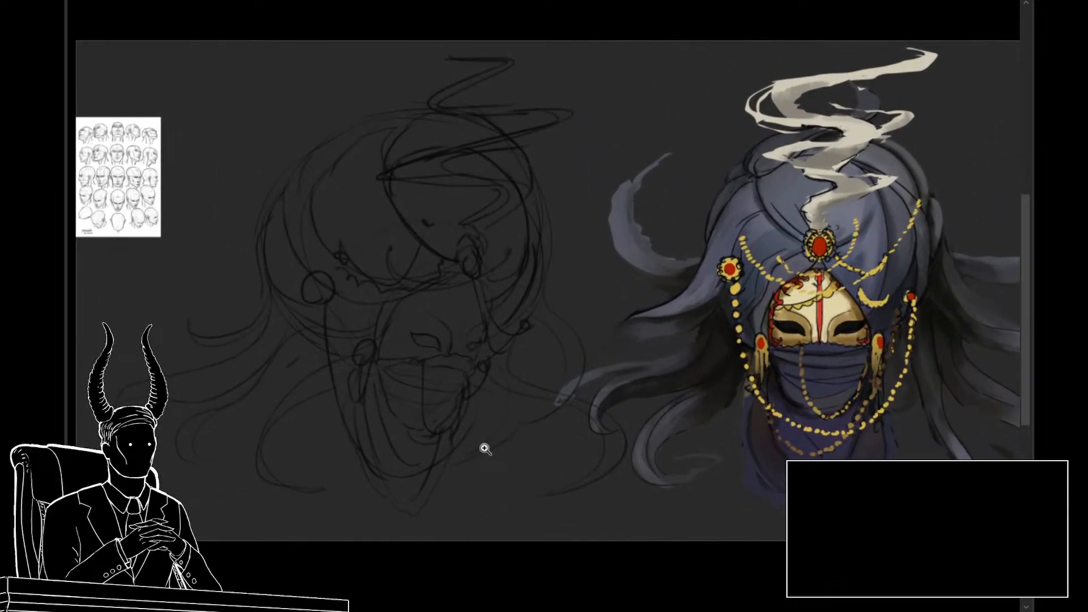
{"action": "left_click_drag", "start_coordinate": [493, 452], "coordinate": [560, 451]}
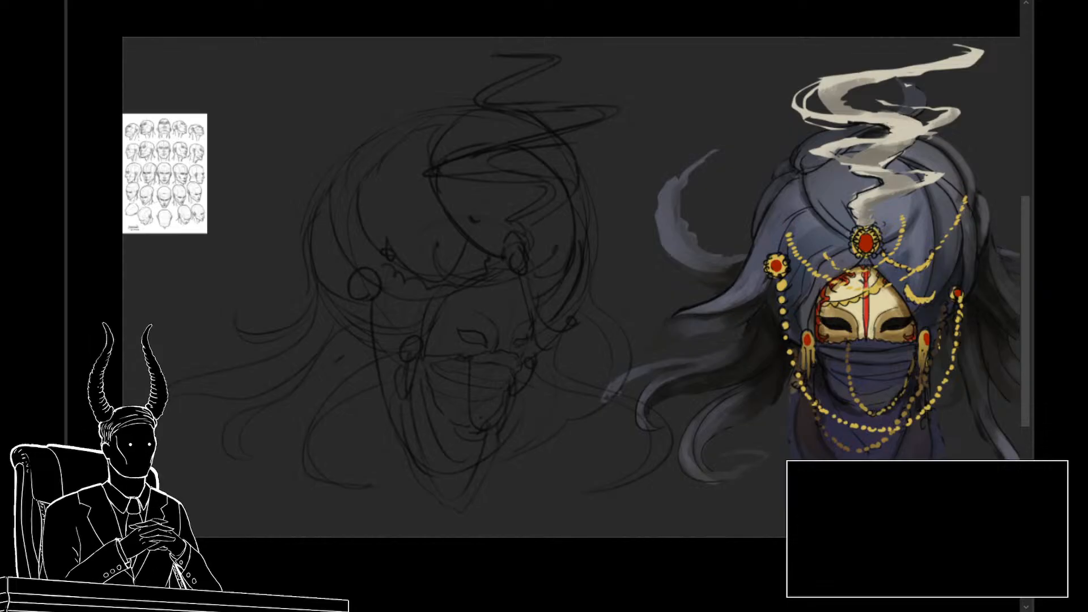
{"action": "mouse_move", "coordinate": [643, 421]}
{"action": "left_mouse_down"}
{"action": "mouse_move", "coordinate": [610, 422]}
{"action": "mouse_move", "coordinate": [645, 418]}
{"action": "left_mouse_up"}
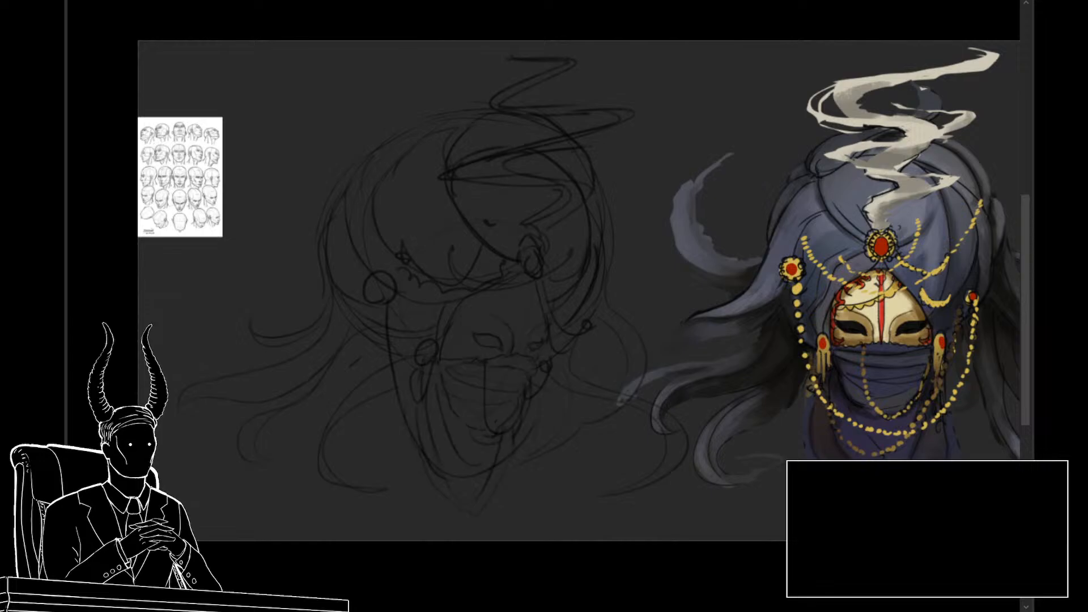
{"action": "scroll", "coordinate": [503, 370], "scroll_direction": "up", "scroll_amount": 3}
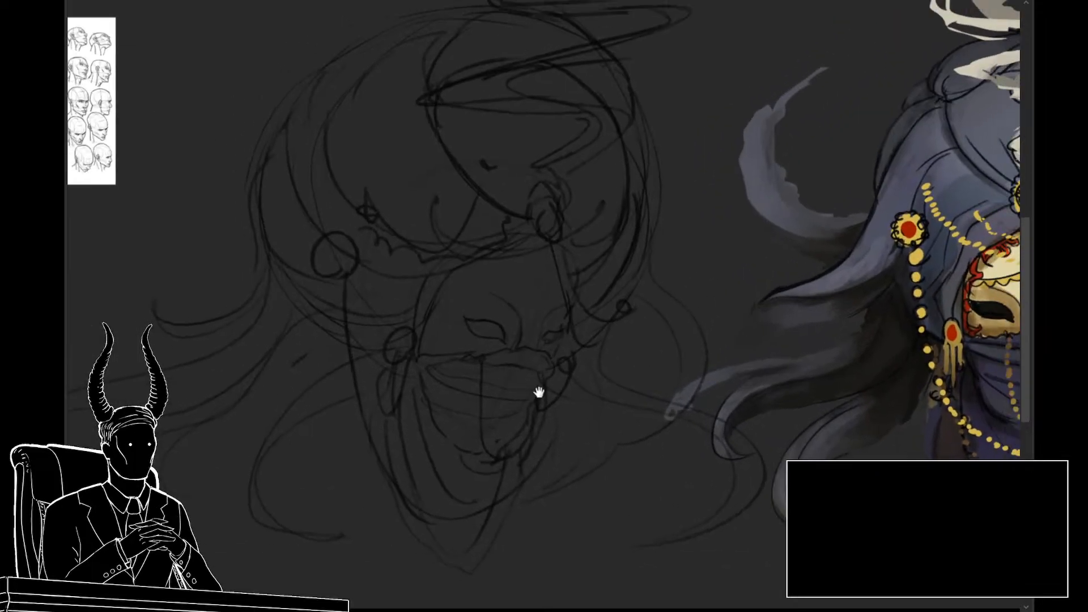
{"action": "left_click_drag", "start_coordinate": [539, 392], "coordinate": [458, 385]}
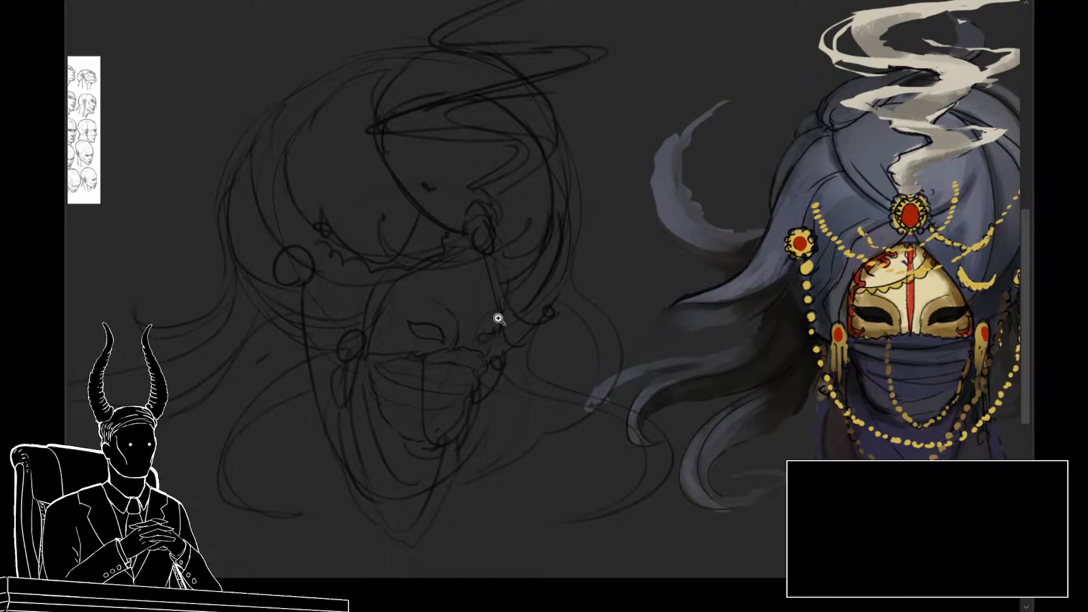
{"action": "mouse_move", "coordinate": [491, 326]}
{"action": "left_mouse_down"}
{"action": "mouse_move", "coordinate": [438, 287]}
{"action": "mouse_move", "coordinate": [414, 296]}
{"action": "mouse_move", "coordinate": [441, 320]}
{"action": "mouse_move", "coordinate": [457, 366]}
{"action": "mouse_move", "coordinate": [479, 336]}
{"action": "mouse_move", "coordinate": [476, 359]}
{"action": "mouse_move", "coordinate": [444, 365]}
{"action": "mouse_move", "coordinate": [477, 359]}
{"action": "mouse_move", "coordinate": [478, 346]}
{"action": "mouse_move", "coordinate": [454, 363]}
{"action": "left_mouse_up"}
{"action": "key", "text": "ctrl+t"}
{"action": "mouse_move", "coordinate": [458, 280]}
{"action": "left_mouse_down"}
{"action": "mouse_move", "coordinate": [445, 282]}
{"action": "mouse_move", "coordinate": [454, 285]}
{"action": "left_mouse_up"}
{"action": "key", "text": "ctrl+z"}
{"action": "key", "text": "Return"}
{"action": "mouse_move", "coordinate": [490, 299]}
{"action": "left_mouse_down"}
{"action": "mouse_move", "coordinate": [477, 358]}
{"action": "mouse_move", "coordinate": [491, 361]}
{"action": "mouse_move", "coordinate": [498, 309]}
{"action": "mouse_move", "coordinate": [485, 338]}
{"action": "mouse_move", "coordinate": [500, 346]}
{"action": "left_mouse_up"}
{"action": "key", "text": "ctrl+t"}
Step: Erase the far eye on the three-quarter mask sketch and redraw it narrower, in line with the near eye
{"action": "key", "text": "e"}
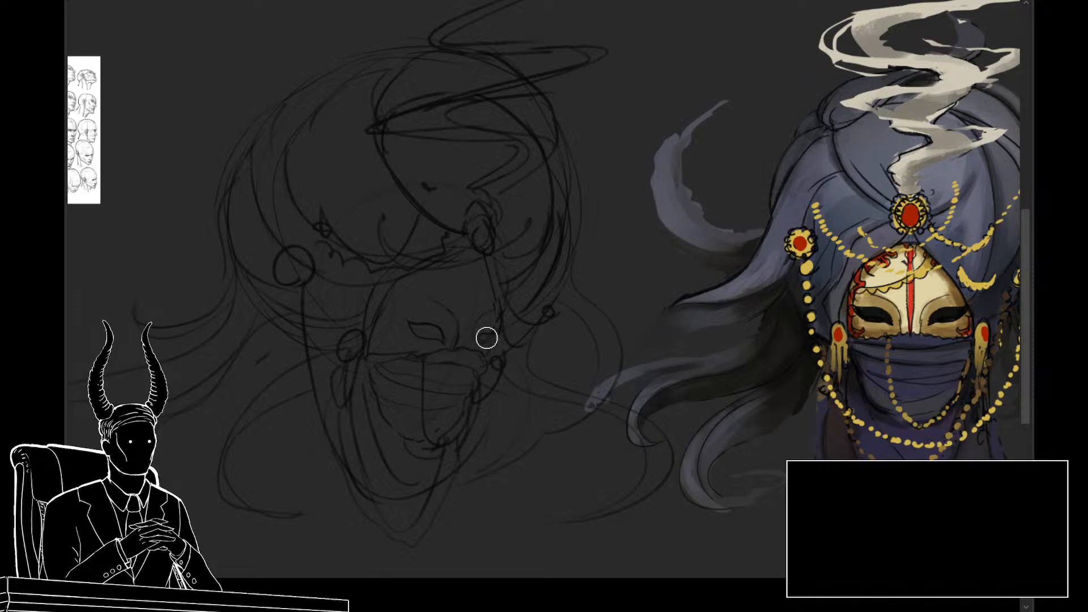
{"action": "left_click_drag", "start_coordinate": [486, 339], "coordinate": [479, 350]}
{"action": "key", "text": "b"}
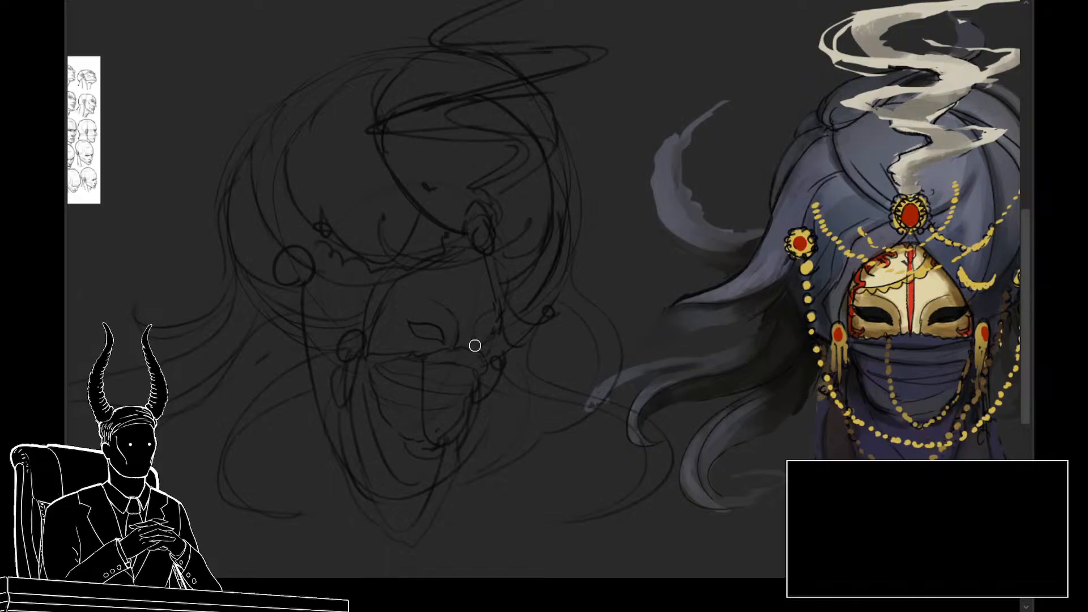
{"action": "left_click_drag", "start_coordinate": [543, 438], "coordinate": [513, 424]}
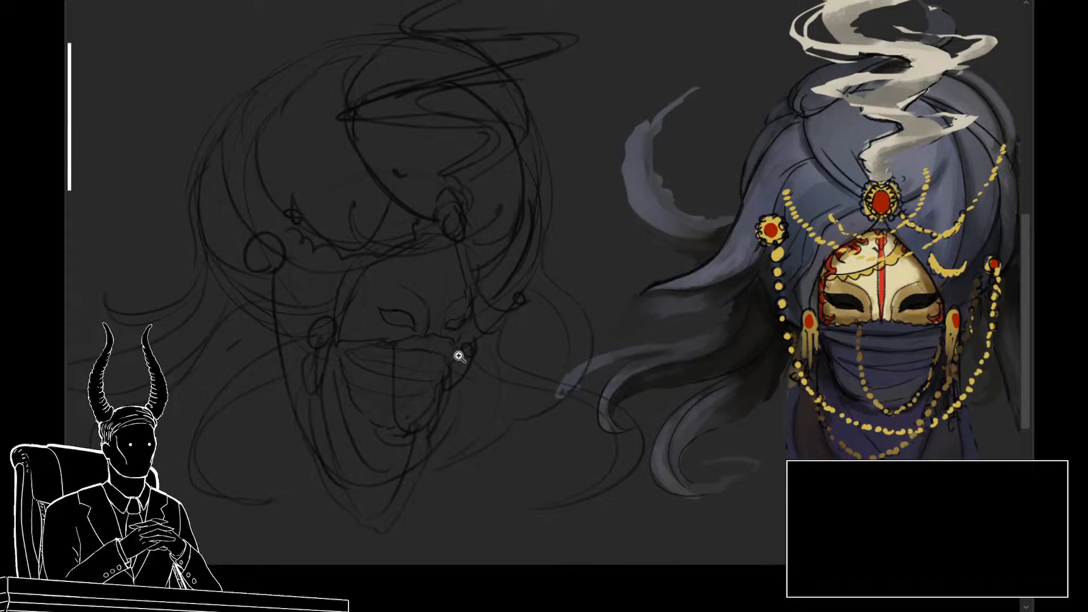
{"action": "scroll", "coordinate": [456, 358], "scroll_direction": "up", "scroll_amount": 3}
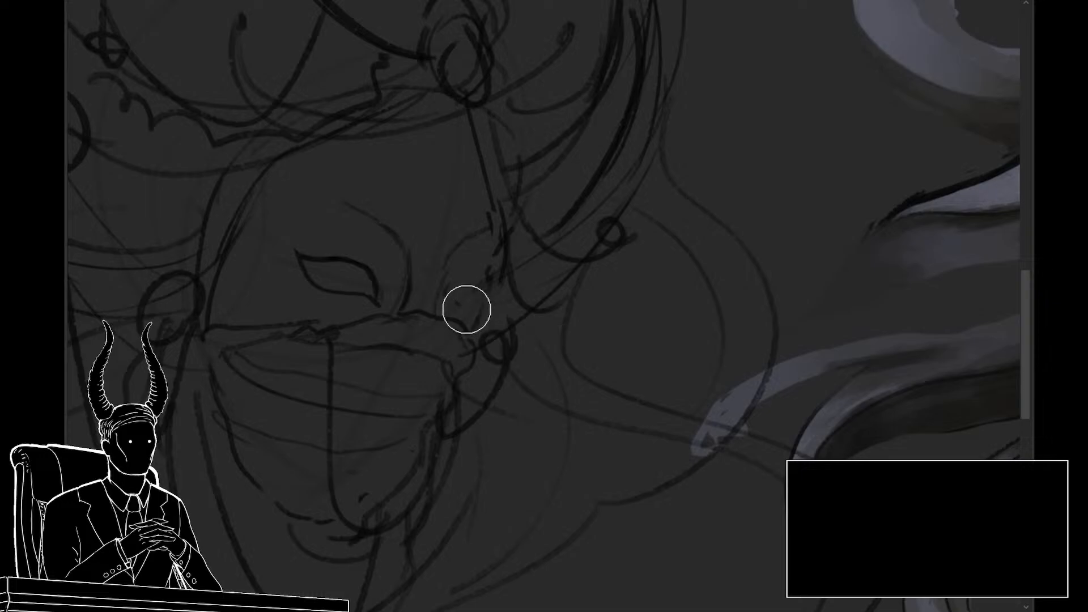
{"action": "left_click_drag", "start_coordinate": [483, 310], "coordinate": [491, 288]}
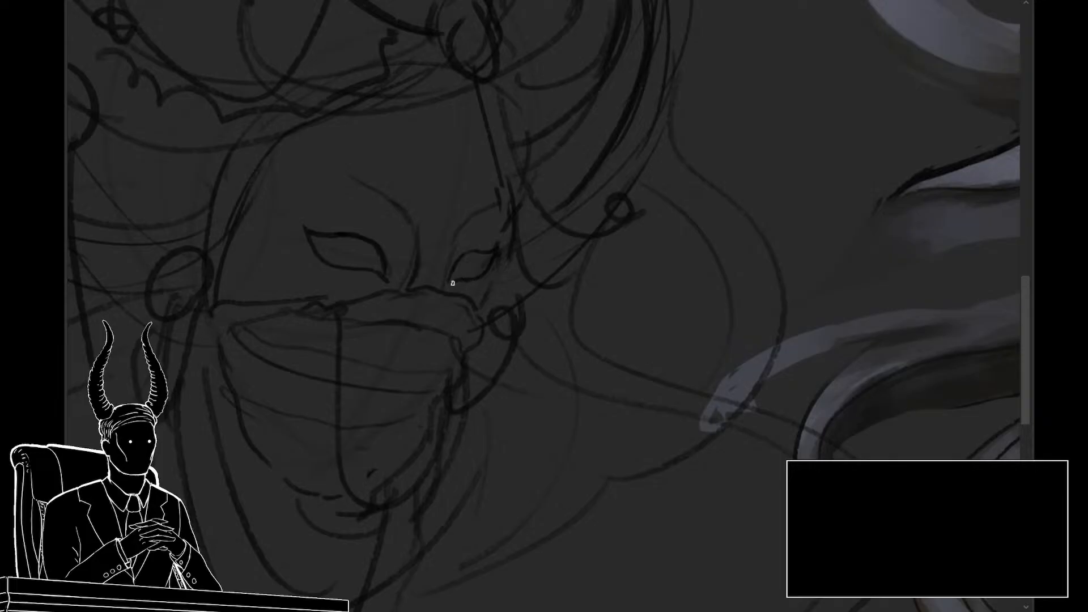
{"action": "mouse_move", "coordinate": [461, 340]}
{"action": "left_mouse_down"}
{"action": "mouse_move", "coordinate": [389, 352]}
{"action": "mouse_move", "coordinate": [440, 373]}
{"action": "left_mouse_up"}
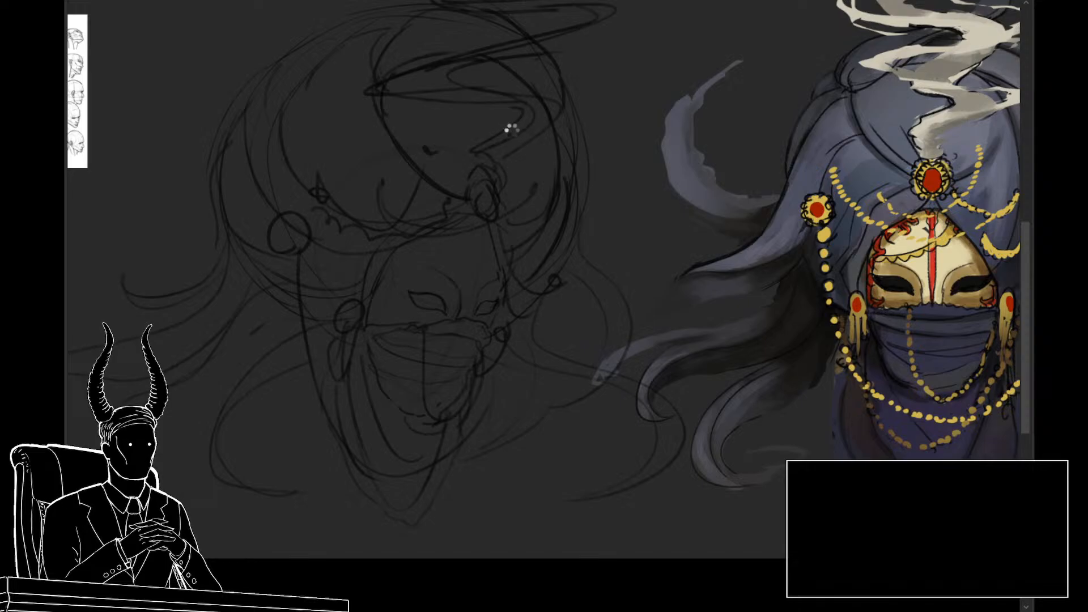
Step: Mirror the canvas horizontally, then select the sketch's far eye and adjust its position and shape
{"action": "key", "text": "m"}
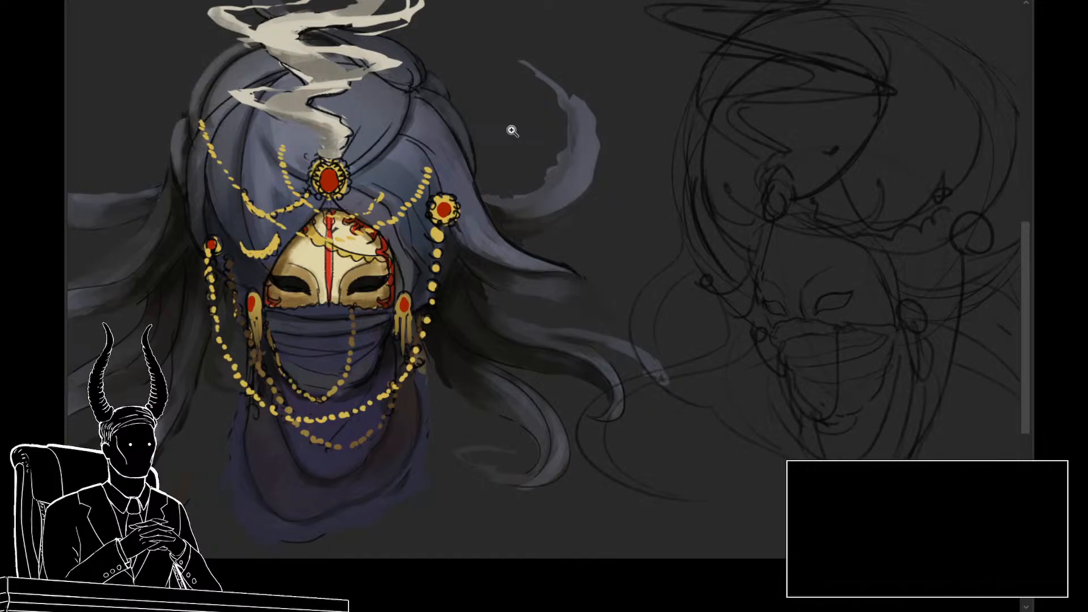
{"action": "left_click_drag", "start_coordinate": [695, 335], "coordinate": [481, 304]}
{"action": "left_click_drag", "start_coordinate": [580, 305], "coordinate": [605, 304]}
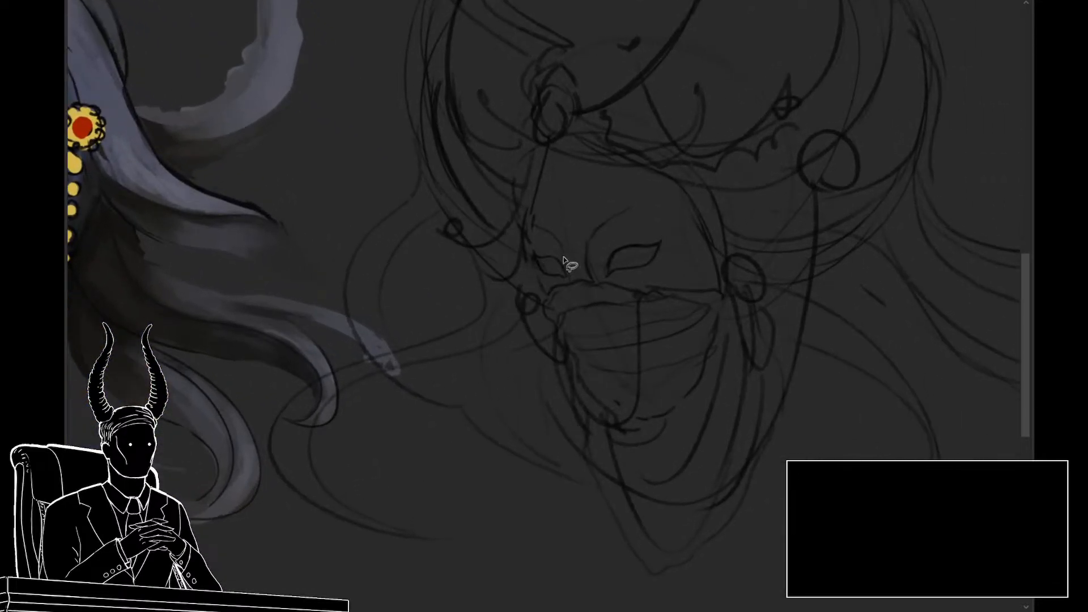
{"action": "mouse_move", "coordinate": [564, 259]}
{"action": "left_mouse_down"}
{"action": "mouse_move", "coordinate": [547, 243]}
{"action": "mouse_move", "coordinate": [532, 250]}
{"action": "mouse_move", "coordinate": [537, 271]}
{"action": "mouse_move", "coordinate": [566, 276]}
{"action": "mouse_move", "coordinate": [568, 266]}
{"action": "mouse_move", "coordinate": [524, 274]}
{"action": "left_mouse_up"}
{"action": "key", "text": "ctrl+t"}
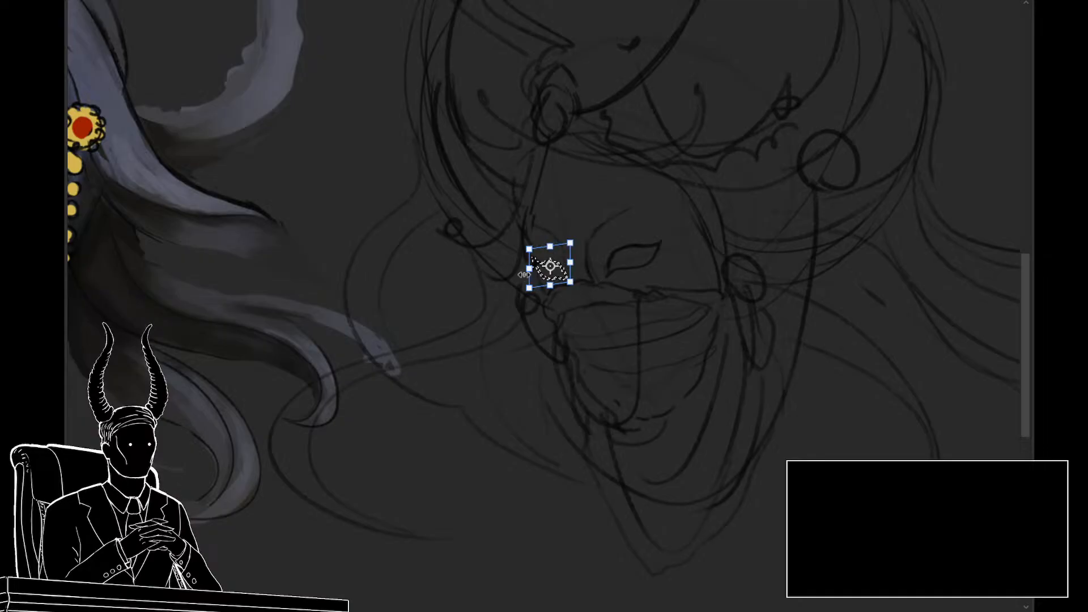
{"action": "key", "text": "Return"}
{"action": "mouse_move", "coordinate": [523, 278]}
{"action": "left_mouse_down"}
{"action": "mouse_move", "coordinate": [569, 274]}
{"action": "mouse_move", "coordinate": [528, 280]}
{"action": "left_mouse_up"}
{"action": "key", "text": "ctrl+t"}
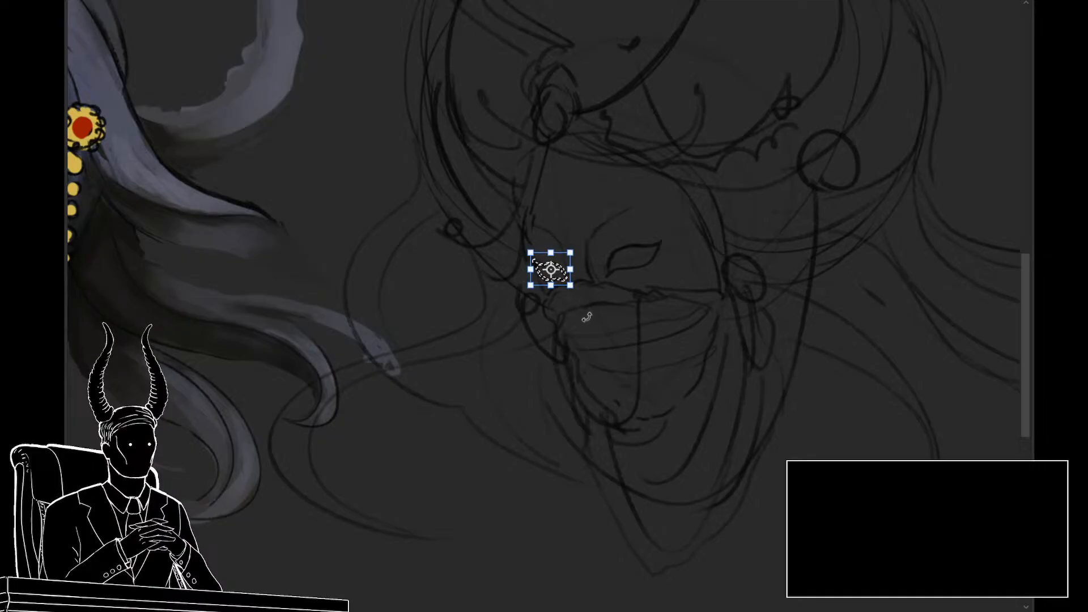
{"action": "key", "text": "Return"}
Step: Refine the far eye's fit against the mask's outer edge and clear the selection
{"action": "mouse_move", "coordinate": [548, 323]}
{"action": "left_mouse_down"}
{"action": "mouse_move", "coordinate": [465, 319]}
{"action": "mouse_move", "coordinate": [543, 329]}
{"action": "left_mouse_up"}
{"action": "left_click_drag", "start_coordinate": [535, 258], "coordinate": [533, 266]}
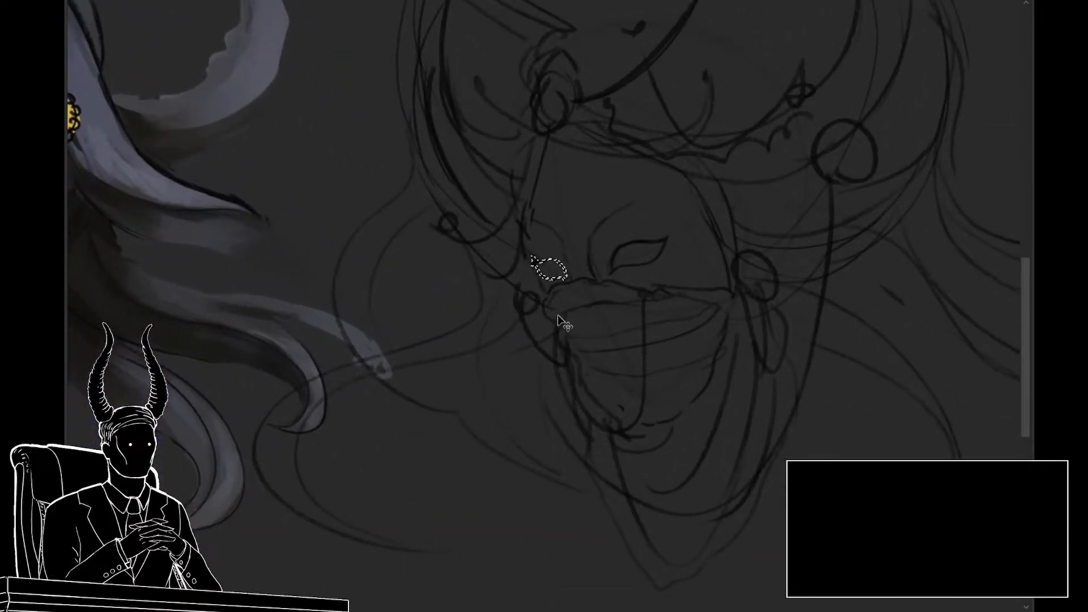
{"action": "key", "text": "ctrl+t"}
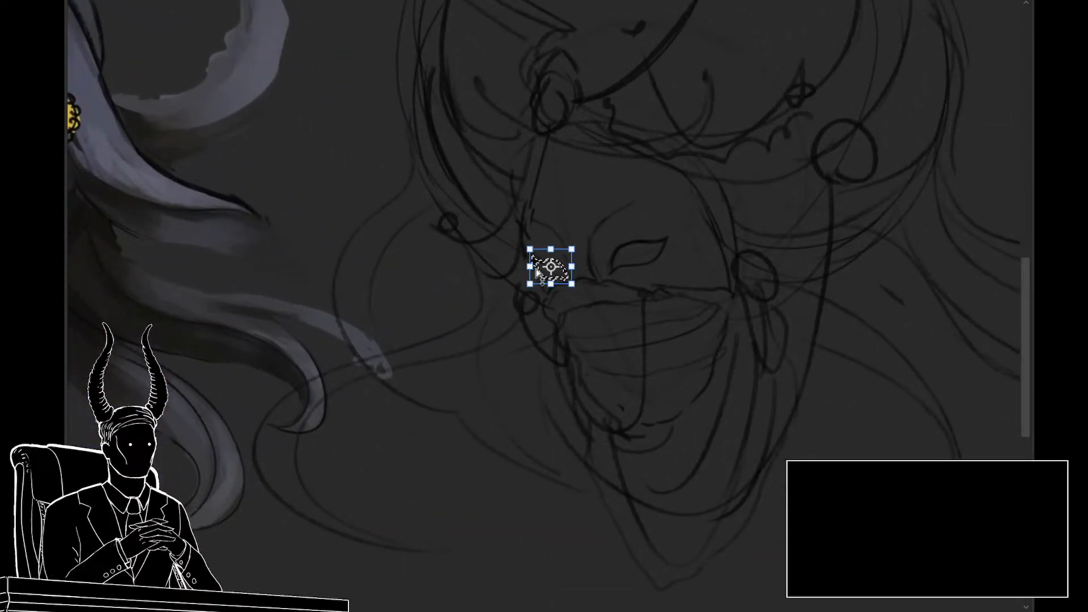
{"action": "key", "text": "Return"}
{"action": "key", "text": "ctrl+d"}
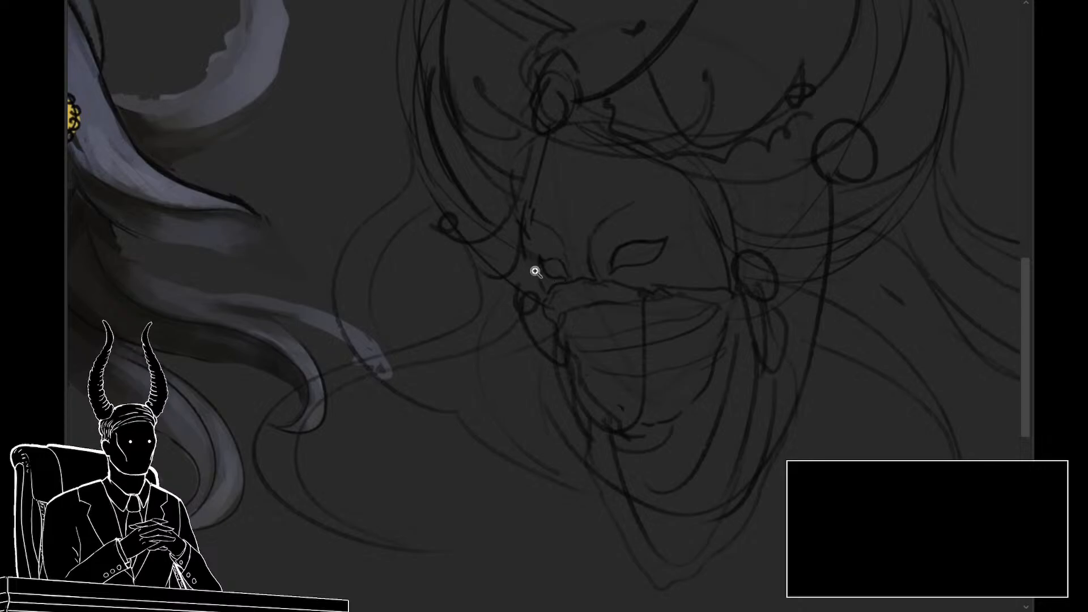
Step: Select the mask's upper face around the far eye and nose bridge, adjust it with a transform, and deselect
{"action": "left_click_drag", "start_coordinate": [598, 342], "coordinate": [596, 374]}
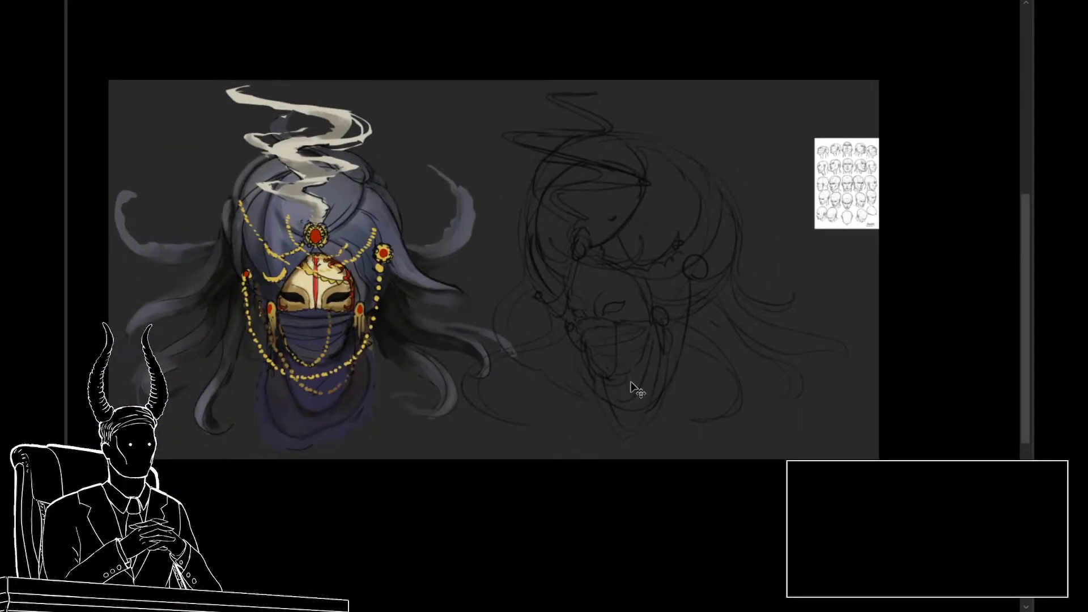
{"action": "left_click_drag", "start_coordinate": [622, 369], "coordinate": [667, 381]}
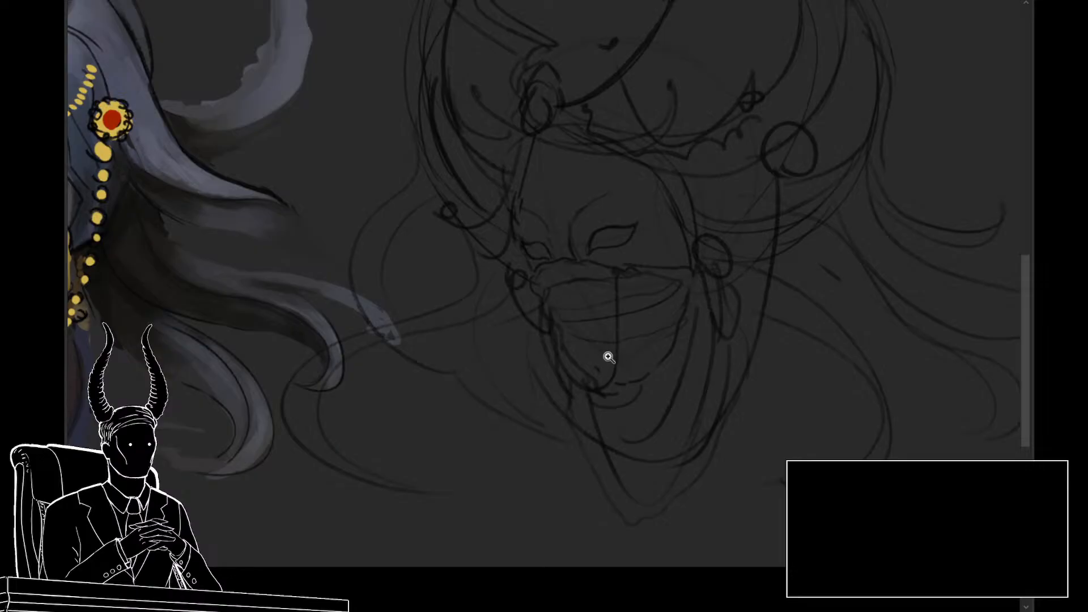
{"action": "left_click_drag", "start_coordinate": [618, 357], "coordinate": [598, 378]}
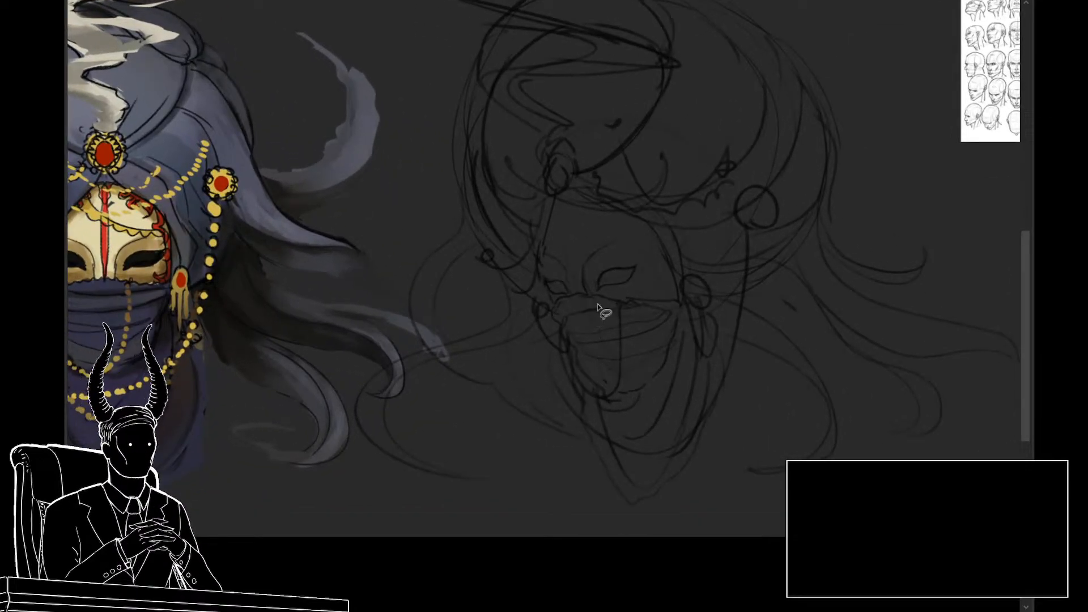
{"action": "mouse_move", "coordinate": [680, 274]}
{"action": "left_mouse_down"}
{"action": "mouse_move", "coordinate": [604, 316]}
{"action": "mouse_move", "coordinate": [538, 272]}
{"action": "mouse_move", "coordinate": [490, 280]}
{"action": "mouse_move", "coordinate": [464, 299]}
{"action": "mouse_move", "coordinate": [476, 311]}
{"action": "mouse_move", "coordinate": [468, 322]}
{"action": "mouse_move", "coordinate": [474, 338]}
{"action": "mouse_move", "coordinate": [512, 341]}
{"action": "left_mouse_up"}
{"action": "key", "text": "ctrl+t"}
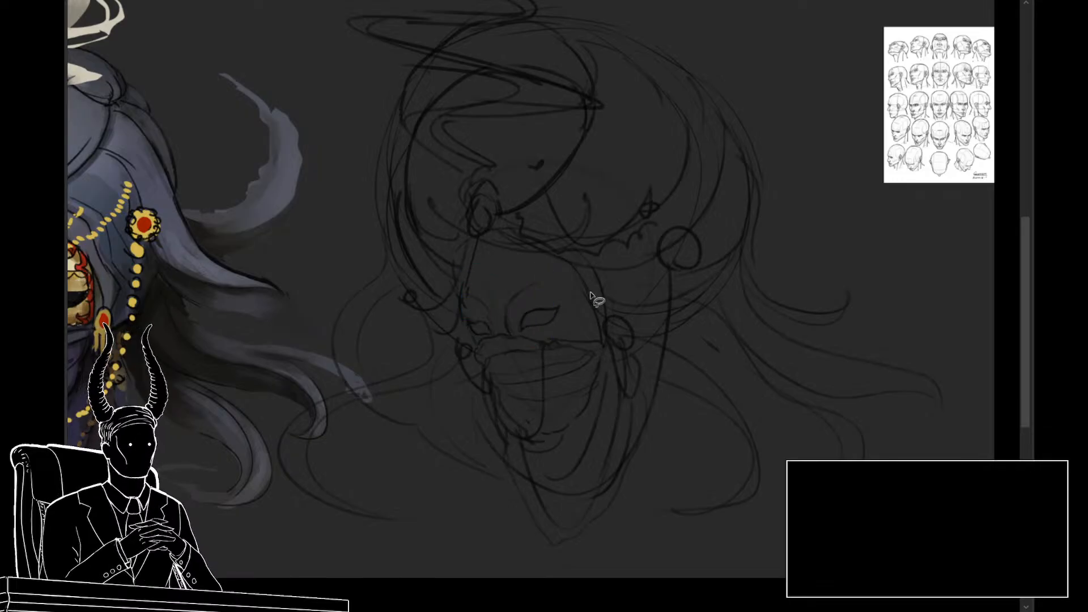
{"action": "mouse_move", "coordinate": [556, 282]}
{"action": "left_mouse_down"}
{"action": "mouse_move", "coordinate": [476, 291]}
{"action": "mouse_move", "coordinate": [466, 322]}
{"action": "mouse_move", "coordinate": [498, 336]}
{"action": "mouse_move", "coordinate": [530, 304]}
{"action": "left_mouse_up"}
{"action": "key", "text": "ctrl+t"}
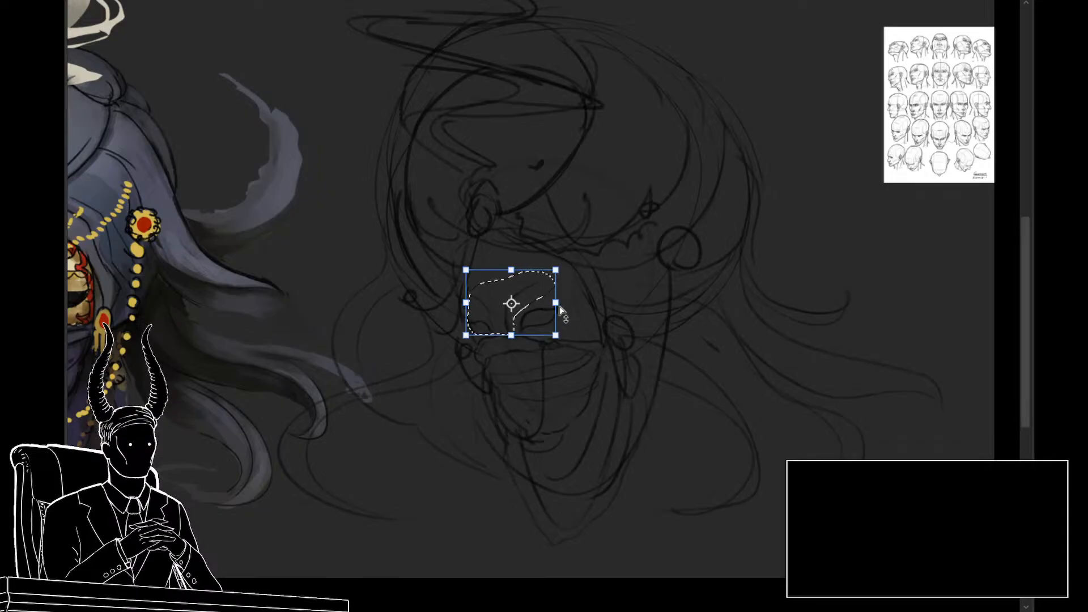
{"action": "key", "text": "Return"}
{"action": "key", "text": "ctrl+d"}
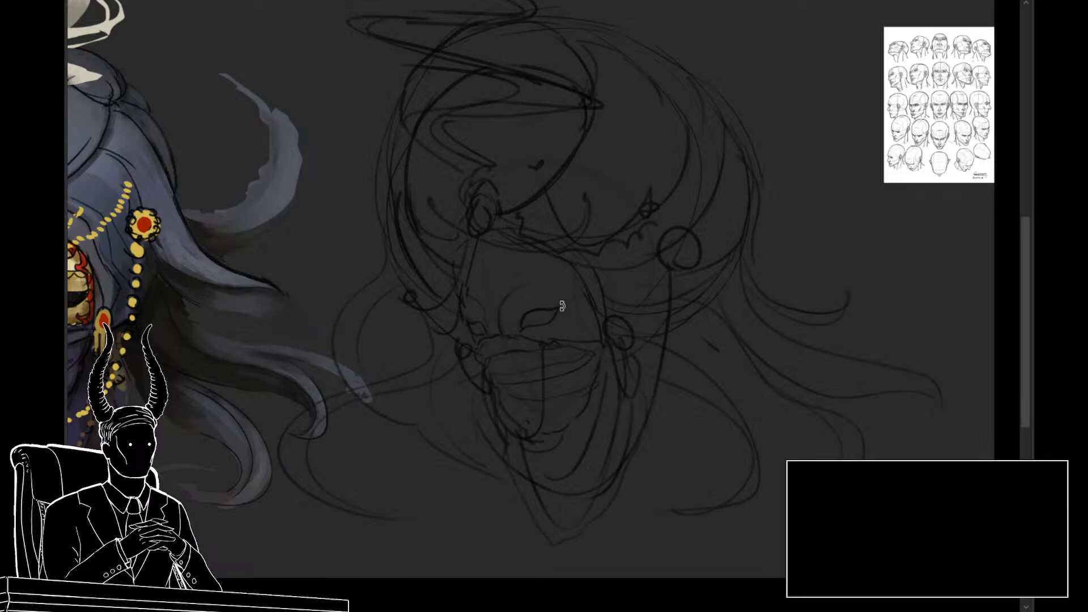
Step: Sketch ornamental lines across the mask's forehead, following the decoration on the front-view reference
{"action": "left_click_drag", "start_coordinate": [614, 334], "coordinate": [553, 345]}
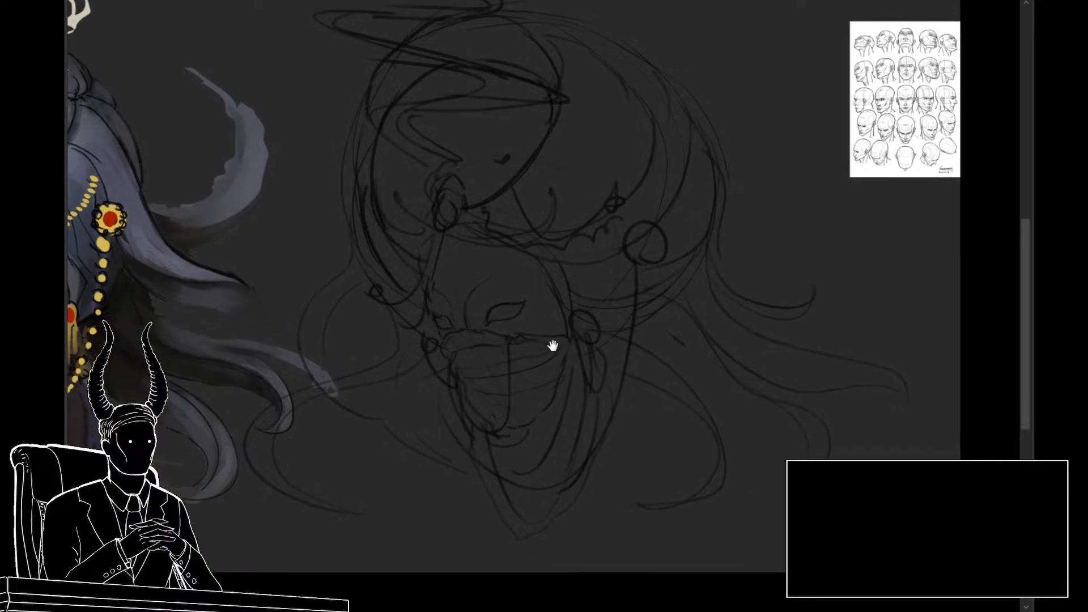
{"action": "mouse_move", "coordinate": [538, 306]}
{"action": "left_mouse_down"}
{"action": "mouse_move", "coordinate": [503, 290]}
{"action": "mouse_move", "coordinate": [482, 315]}
{"action": "mouse_move", "coordinate": [531, 334]}
{"action": "mouse_move", "coordinate": [483, 322]}
{"action": "mouse_move", "coordinate": [527, 290]}
{"action": "mouse_move", "coordinate": [537, 326]}
{"action": "mouse_move", "coordinate": [518, 325]}
{"action": "mouse_move", "coordinate": [540, 317]}
{"action": "left_mouse_up"}
{"action": "mouse_move", "coordinate": [581, 324]}
{"action": "left_mouse_down", "text": "ctrl"}
{"action": "mouse_move", "coordinate": [527, 332]}
{"action": "mouse_move", "coordinate": [512, 356]}
{"action": "mouse_move", "coordinate": [575, 388]}
{"action": "mouse_move", "coordinate": [593, 382]}
{"action": "left_mouse_up", "text": "ctrl"}
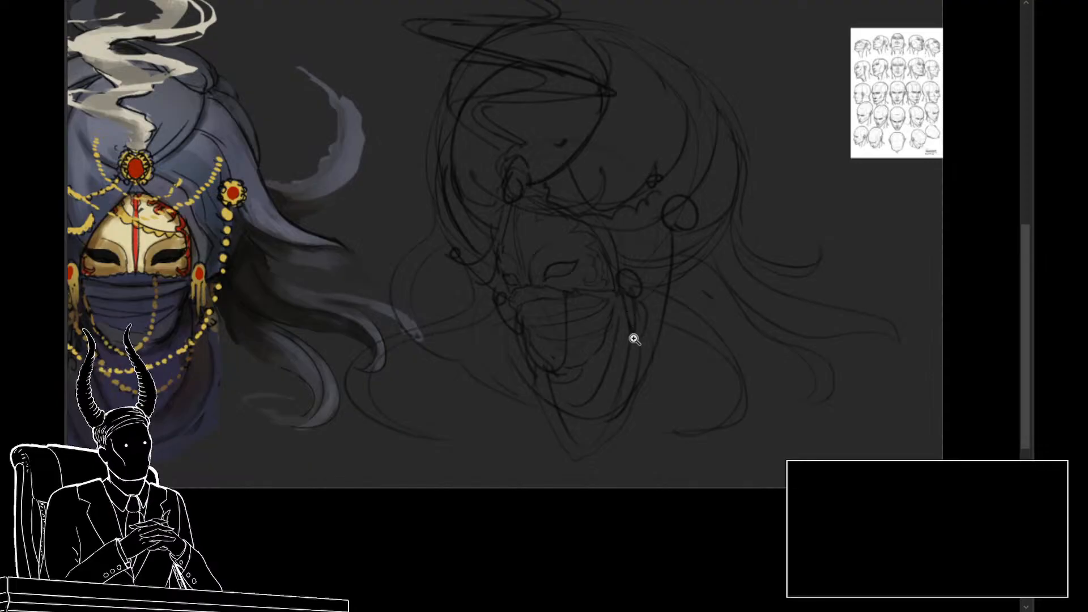
Step: Shift the whole three-quarter head sketch slightly farther from the front-view painting and apply the transform
{"action": "left_click_drag", "start_coordinate": [634, 339], "coordinate": [621, 358]}
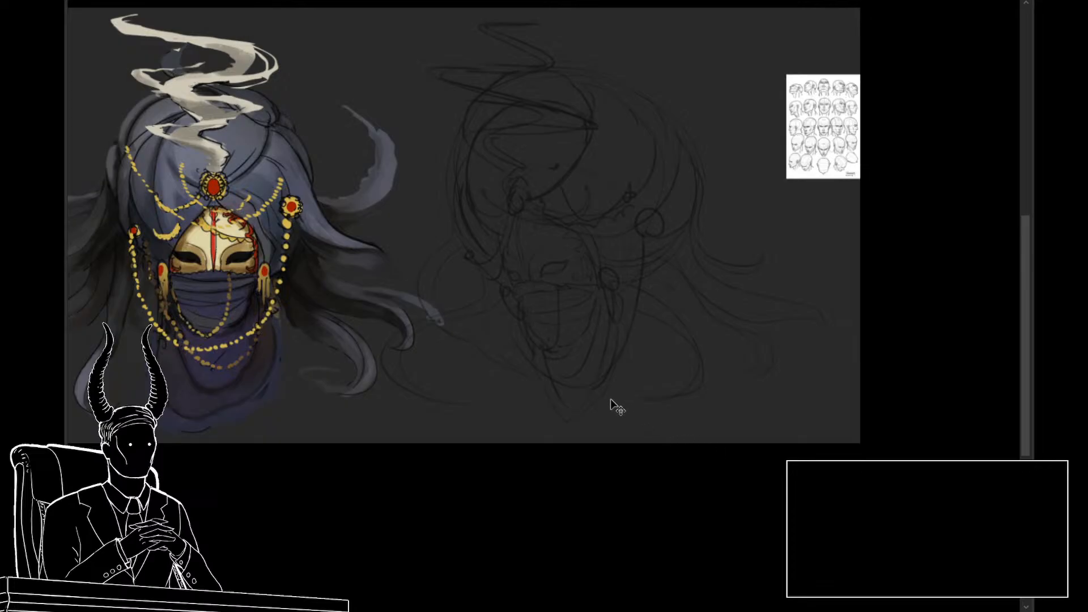
{"action": "left_click_drag", "start_coordinate": [607, 388], "coordinate": [631, 385]}
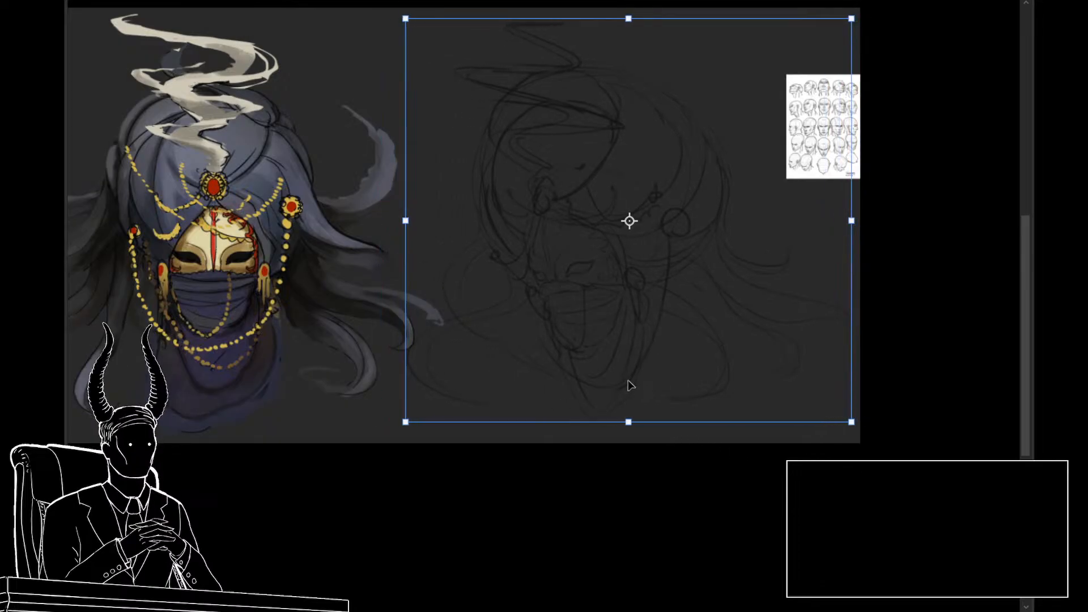
{"action": "key", "text": "Return"}
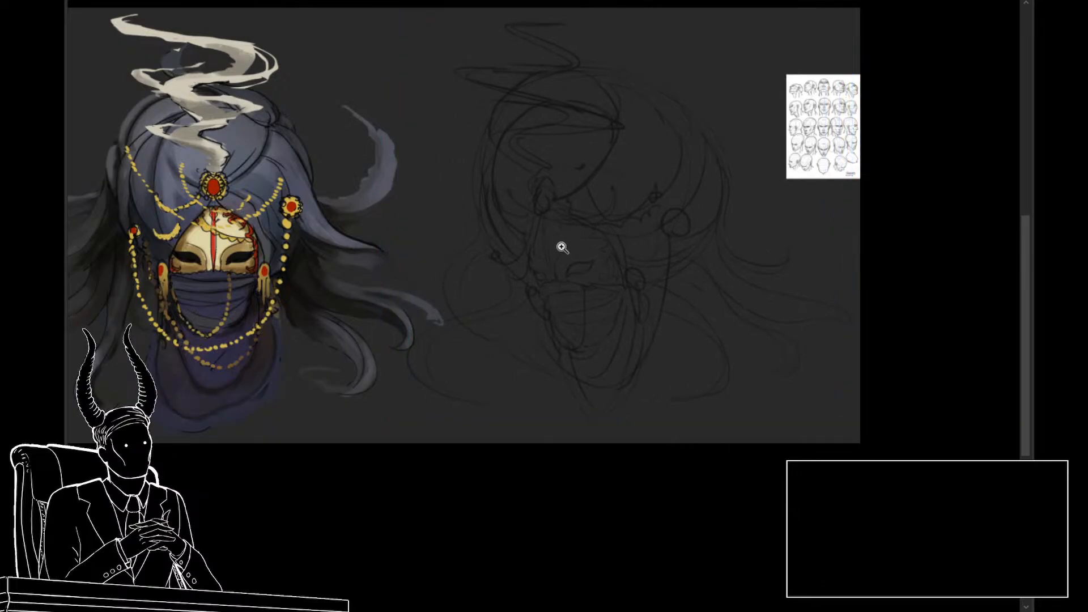
Step: Fade the rough three-quarter head sketch to a very faint guide for clean line work
{"action": "scroll", "coordinate": [566, 246], "scroll_direction": "up", "scroll_amount": 1}
{"action": "left_click_drag", "start_coordinate": [595, 295], "coordinate": [634, 301]}
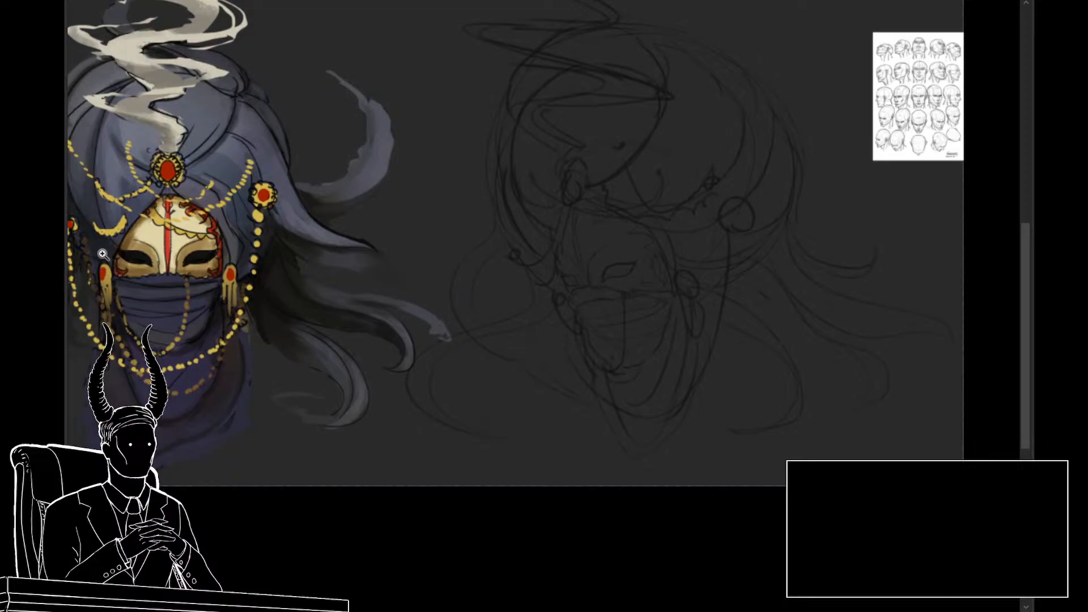
{"action": "left_click_drag", "start_coordinate": [551, 323], "coordinate": [496, 333]}
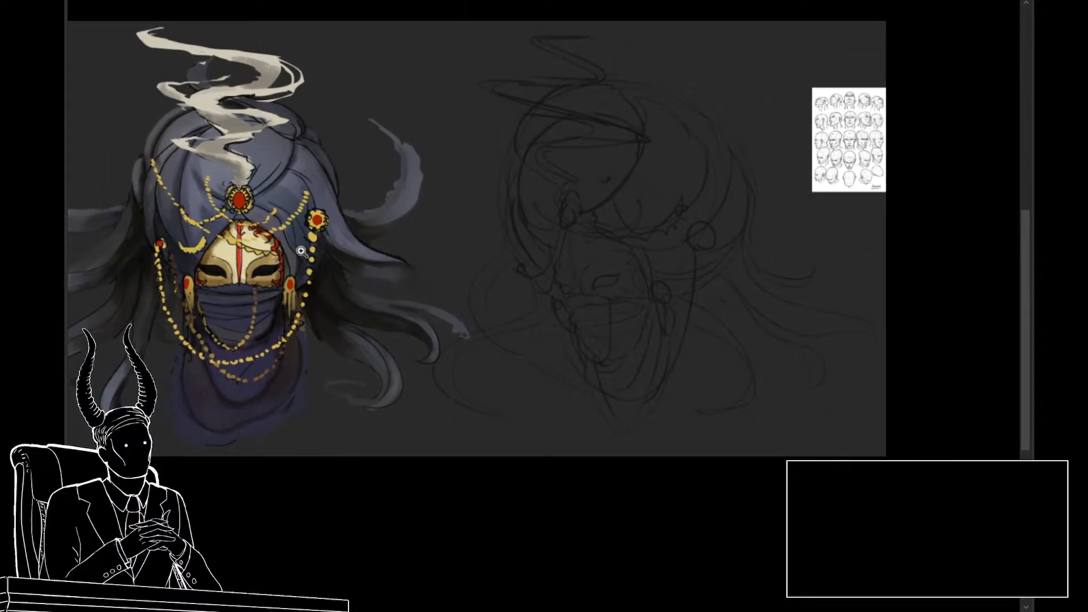
{"action": "left_click_drag", "start_coordinate": [312, 283], "coordinate": [340, 294]}
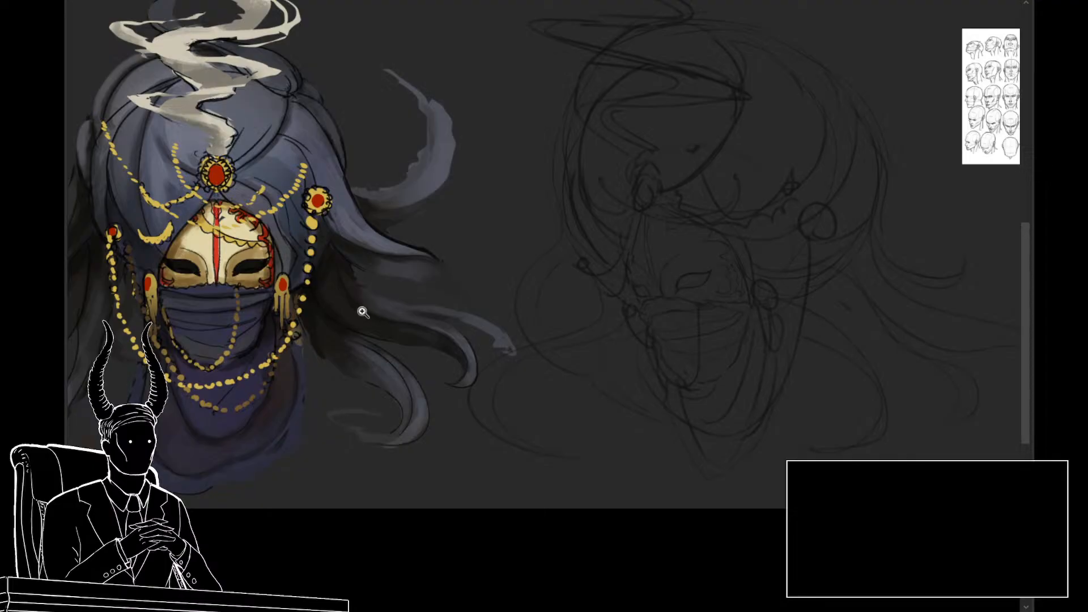
{"action": "left_click_drag", "start_coordinate": [453, 323], "coordinate": [429, 335]}
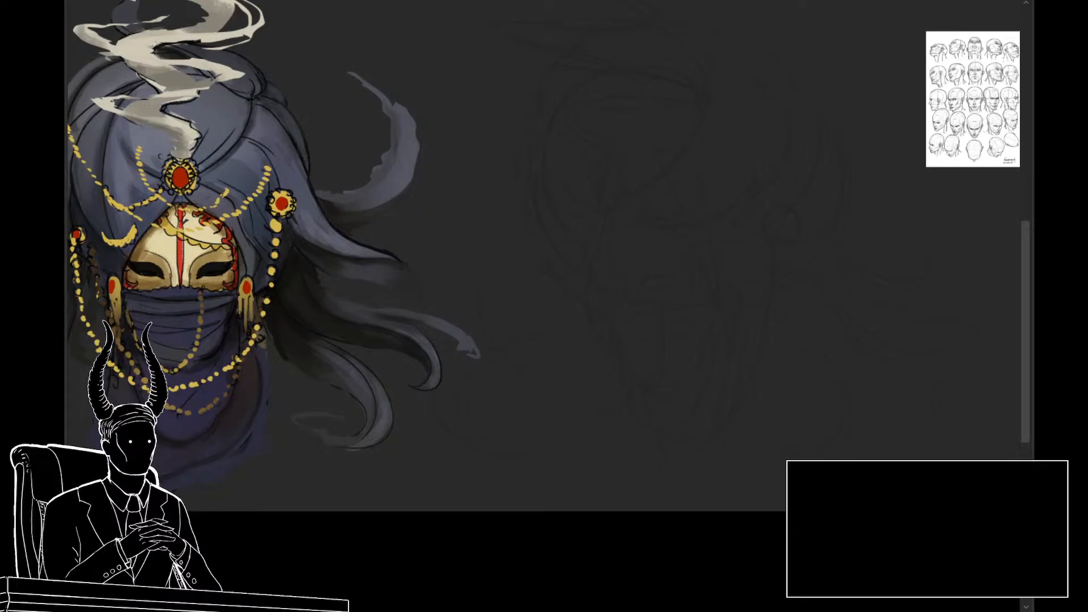
Step: Draw the clean outline of the mask's near eye opening, tracing the upper and lower curves over the faded sketch
{"action": "left_click_drag", "start_coordinate": [762, 338], "coordinate": [744, 361]}
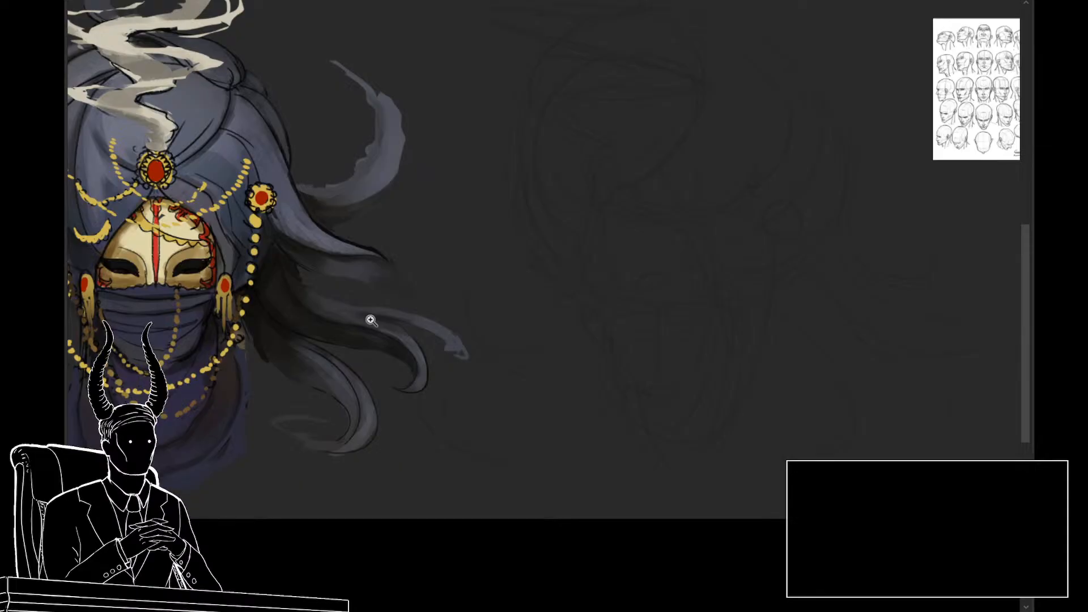
{"action": "left_click_drag", "start_coordinate": [635, 314], "coordinate": [654, 340]}
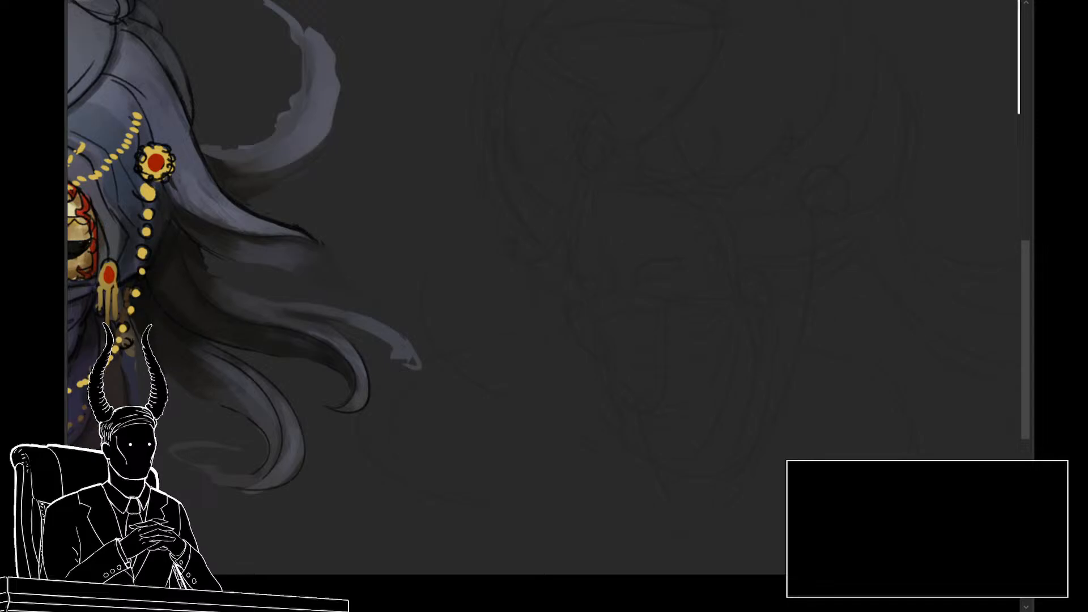
{"action": "left_click_drag", "start_coordinate": [632, 306], "coordinate": [755, 265]}
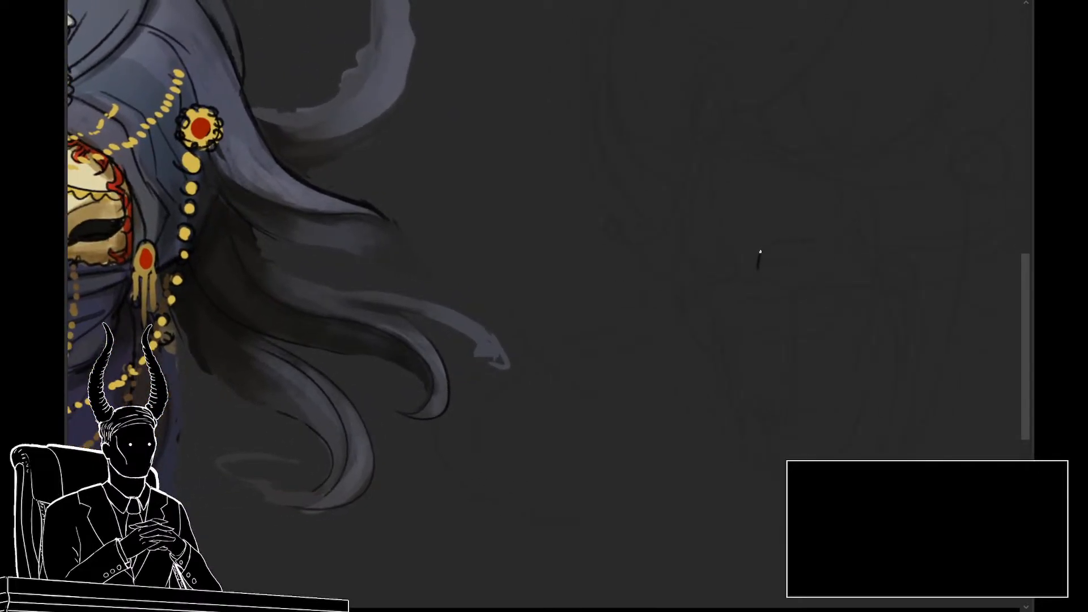
{"action": "left_click_drag", "start_coordinate": [765, 249], "coordinate": [790, 241]}
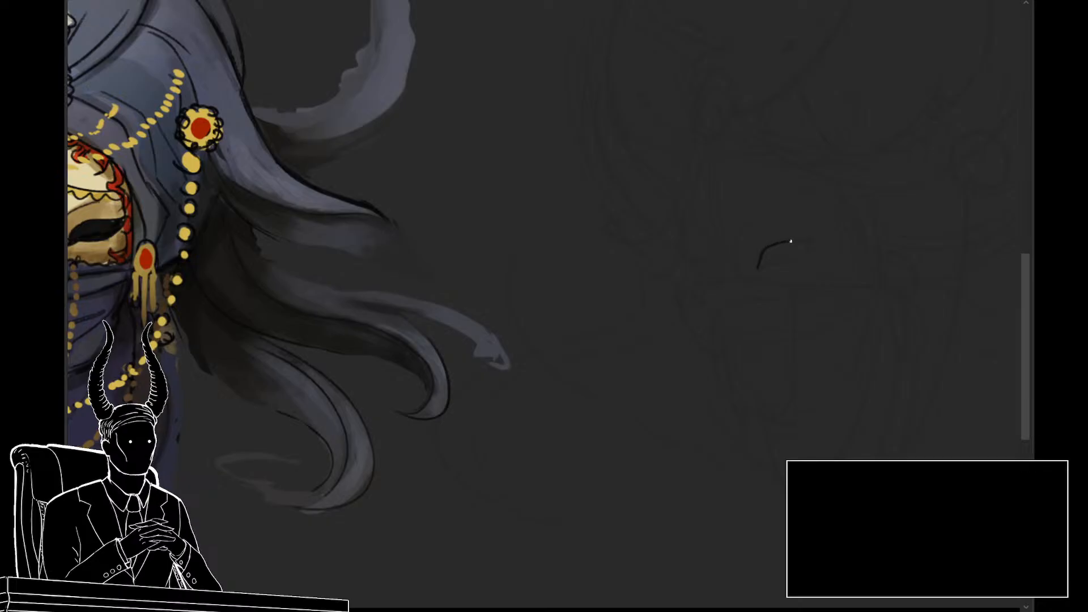
{"action": "key", "text": "ctrl+z"}
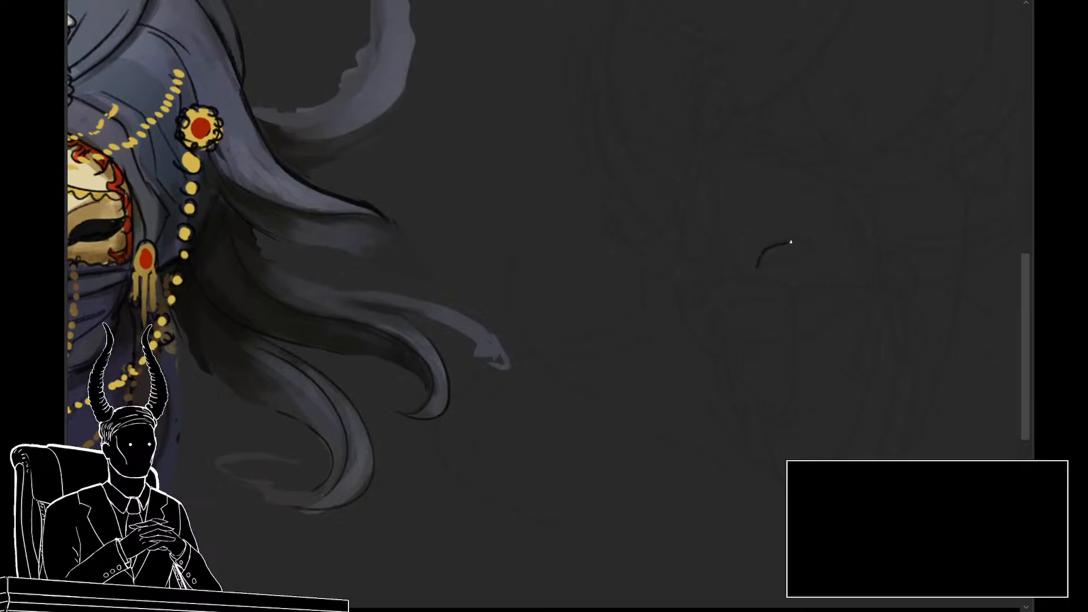
{"action": "key", "text": "ctrl+z"}
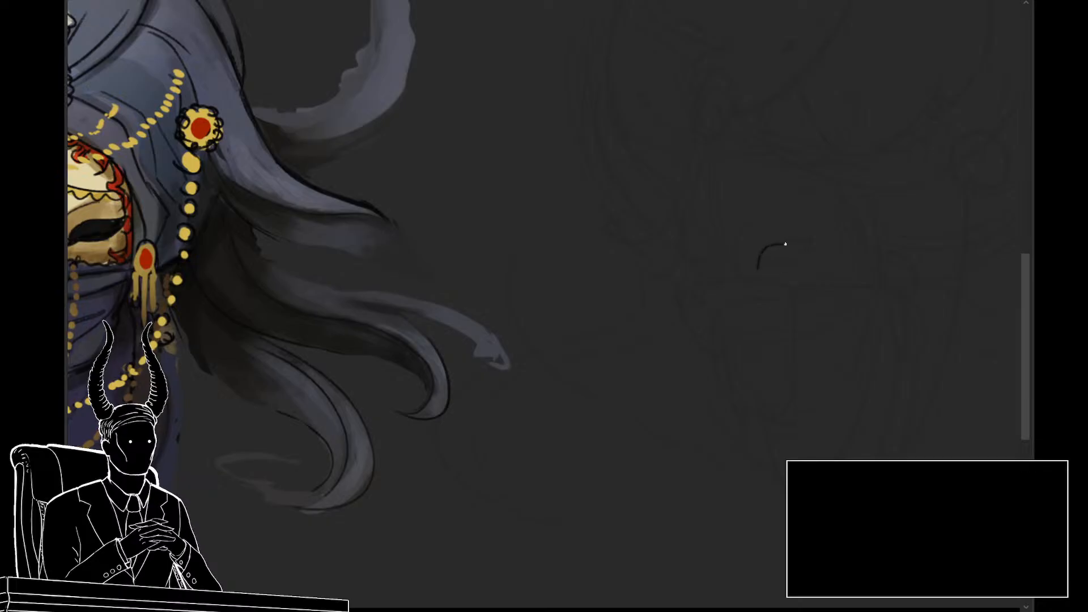
{"action": "mouse_move", "coordinate": [785, 244]}
{"action": "left_mouse_down"}
{"action": "mouse_move", "coordinate": [815, 234]}
{"action": "mouse_move", "coordinate": [769, 268]}
{"action": "left_mouse_up"}
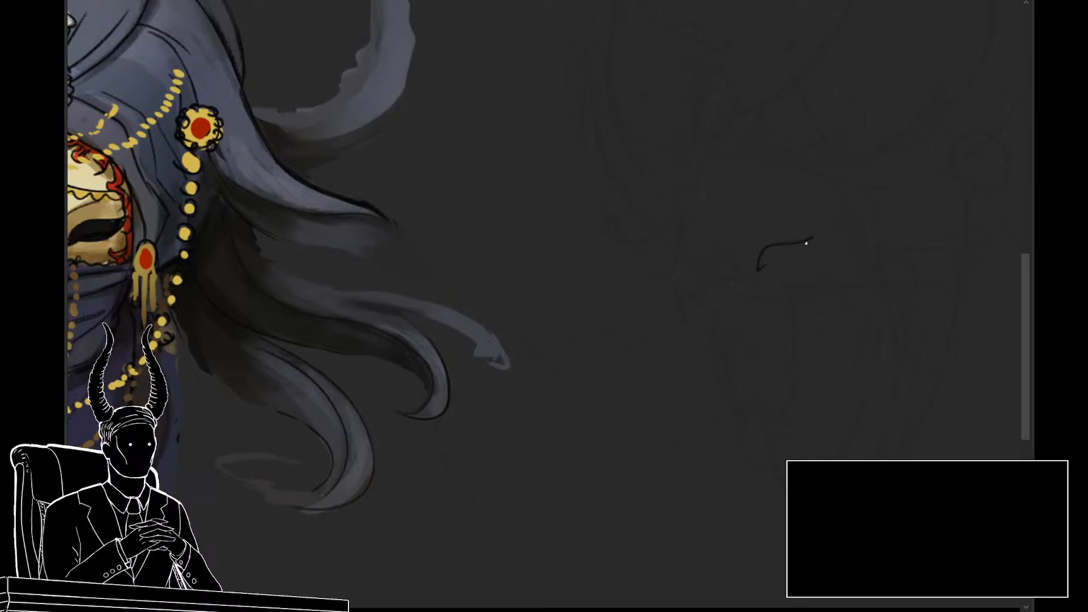
{"action": "left_click_drag", "start_coordinate": [811, 238], "coordinate": [764, 268]}
{"action": "left_click_drag", "start_coordinate": [812, 241], "coordinate": [753, 274]}
Step: Draw the foreshortened outline of the mask's far eye opening, redoing strokes until the shape fits the guide
{"action": "left_click_drag", "start_coordinate": [717, 273], "coordinate": [704, 263]}
{"action": "key", "text": "ctrl+z"}
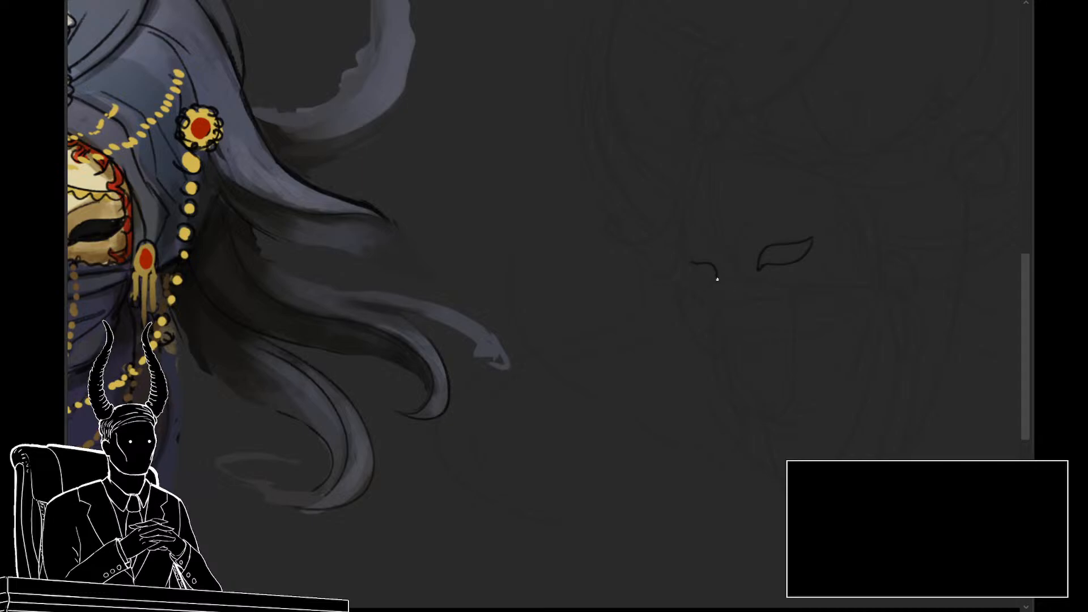
{"action": "key", "text": "ctrl+z"}
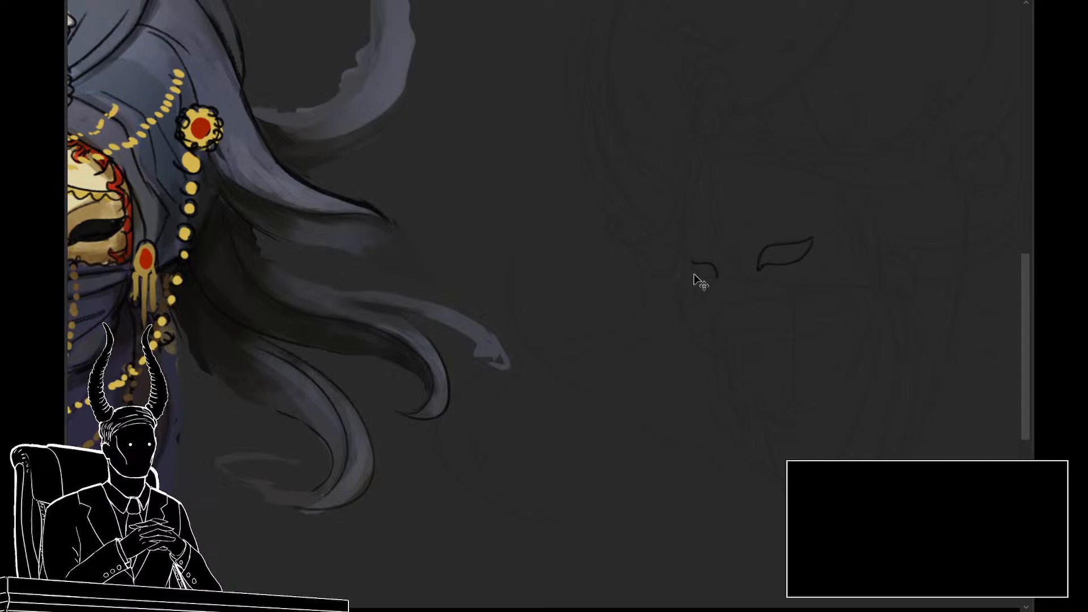
{"action": "mouse_move", "coordinate": [692, 266]}
{"action": "left_mouse_down"}
{"action": "mouse_move", "coordinate": [715, 278]}
{"action": "mouse_move", "coordinate": [716, 306]}
{"action": "mouse_move", "coordinate": [773, 297]}
{"action": "left_mouse_up"}
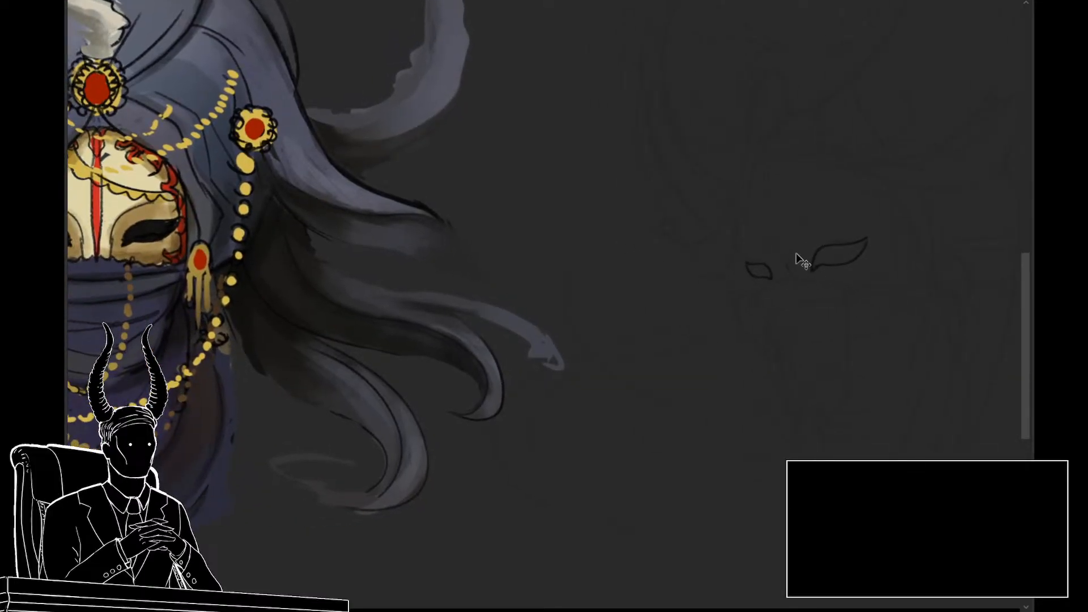
Step: Line the curved brow contours above both eyes, running them down into the sides of the nose bridge
{"action": "key", "text": "ctrl+z"}
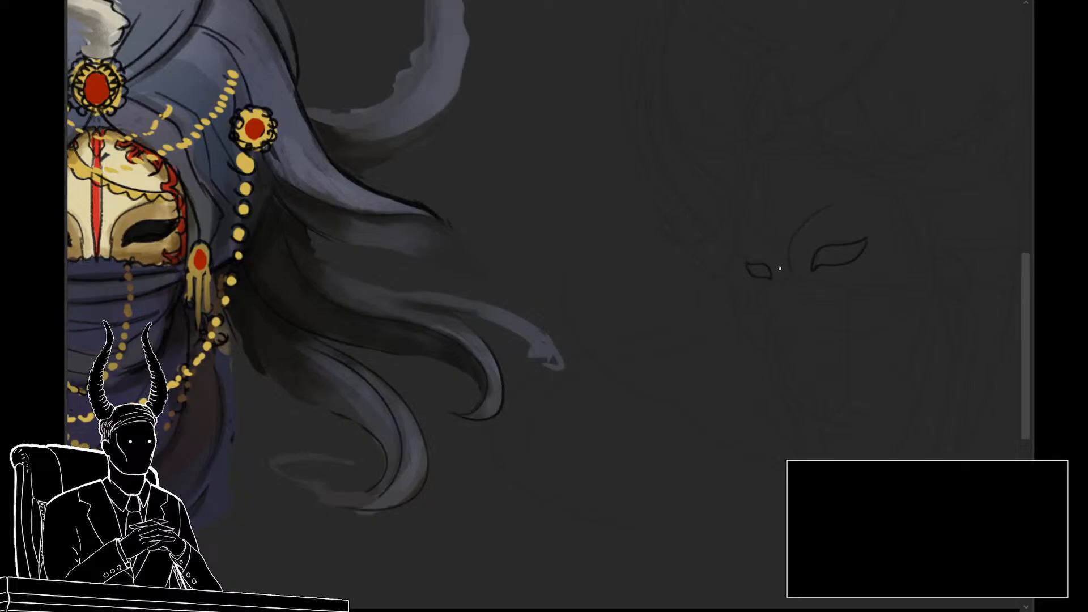
{"action": "left_click_drag", "start_coordinate": [750, 233], "coordinate": [720, 277]}
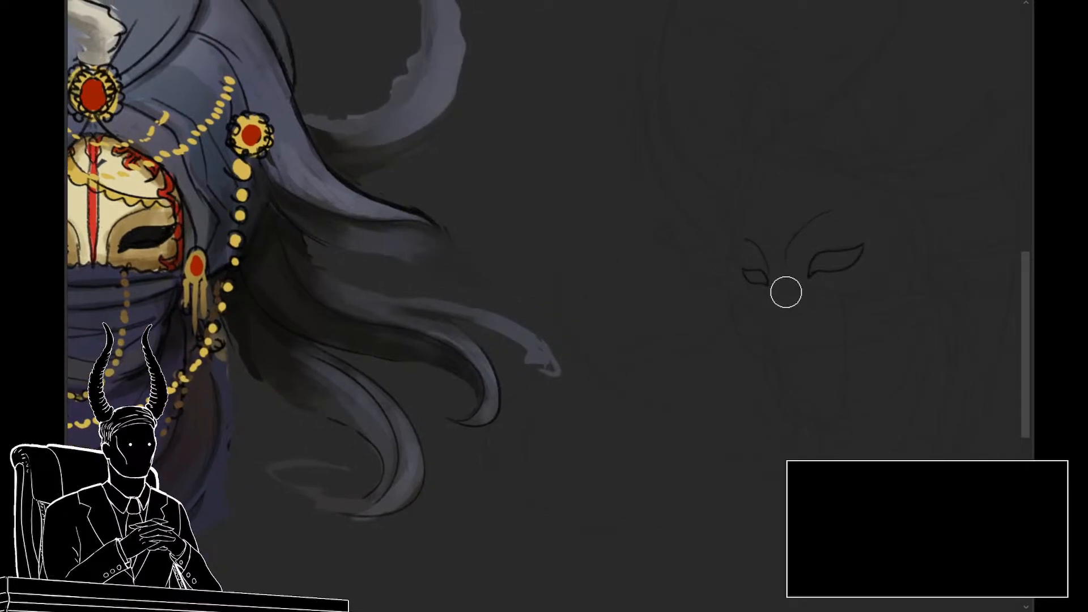
{"action": "left_click_drag", "start_coordinate": [784, 291], "coordinate": [760, 294]}
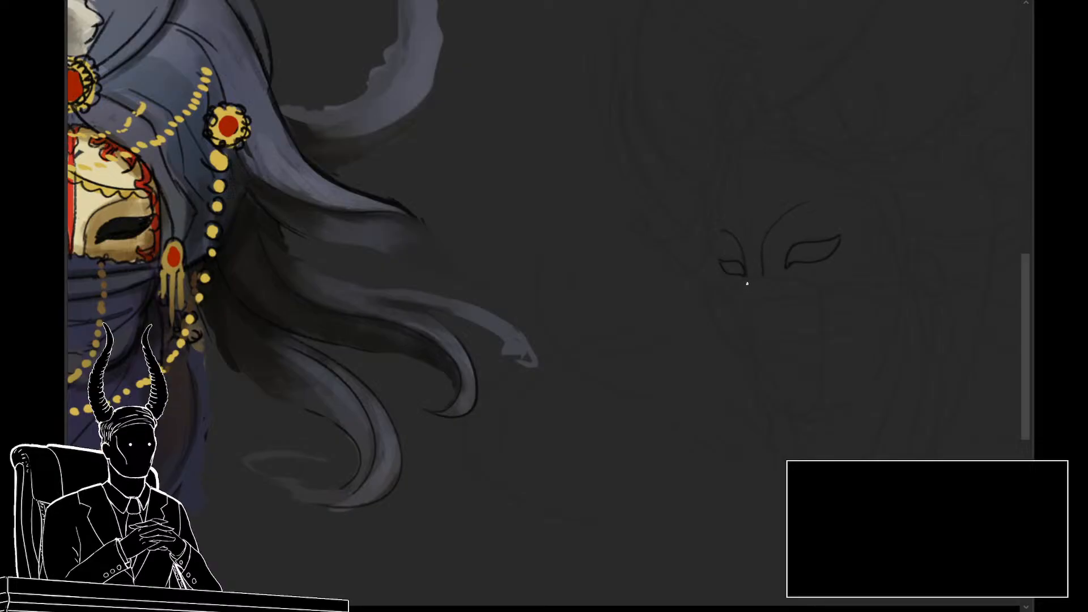
Step: Line the mask's far edge from the forehead down around the outer side of the far eye
{"action": "mouse_move", "coordinate": [707, 231]}
{"action": "left_mouse_down"}
{"action": "mouse_move", "coordinate": [741, 264]}
{"action": "mouse_move", "coordinate": [724, 248]}
{"action": "mouse_move", "coordinate": [731, 274]}
{"action": "mouse_move", "coordinate": [784, 270]}
{"action": "mouse_move", "coordinate": [765, 265]}
{"action": "mouse_move", "coordinate": [738, 274]}
{"action": "mouse_move", "coordinate": [825, 287]}
{"action": "mouse_move", "coordinate": [763, 284]}
{"action": "left_mouse_up"}
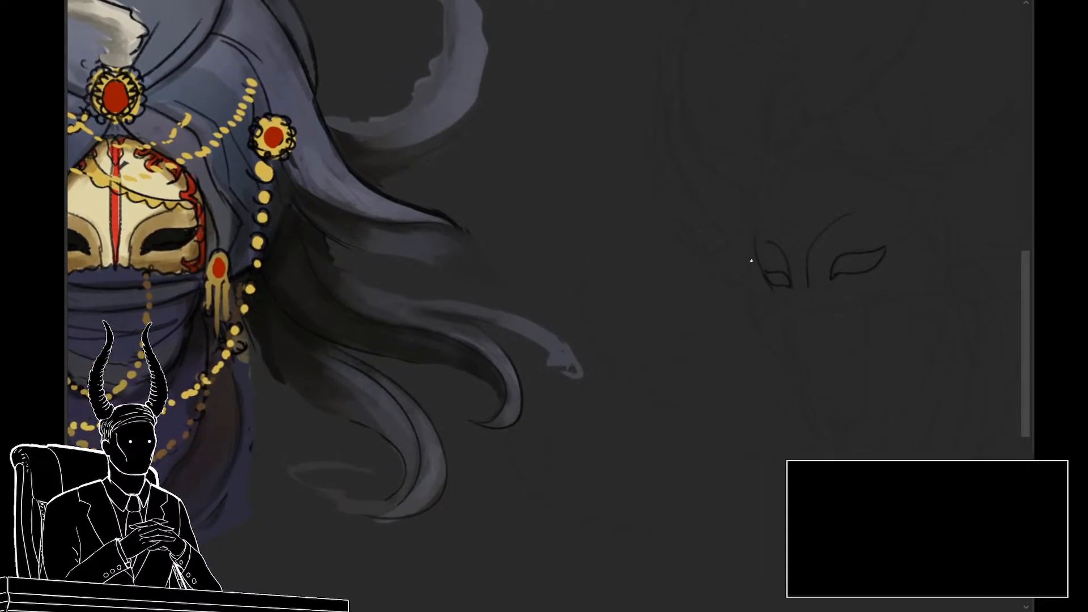
{"action": "left_click_drag", "start_coordinate": [748, 252], "coordinate": [734, 265]}
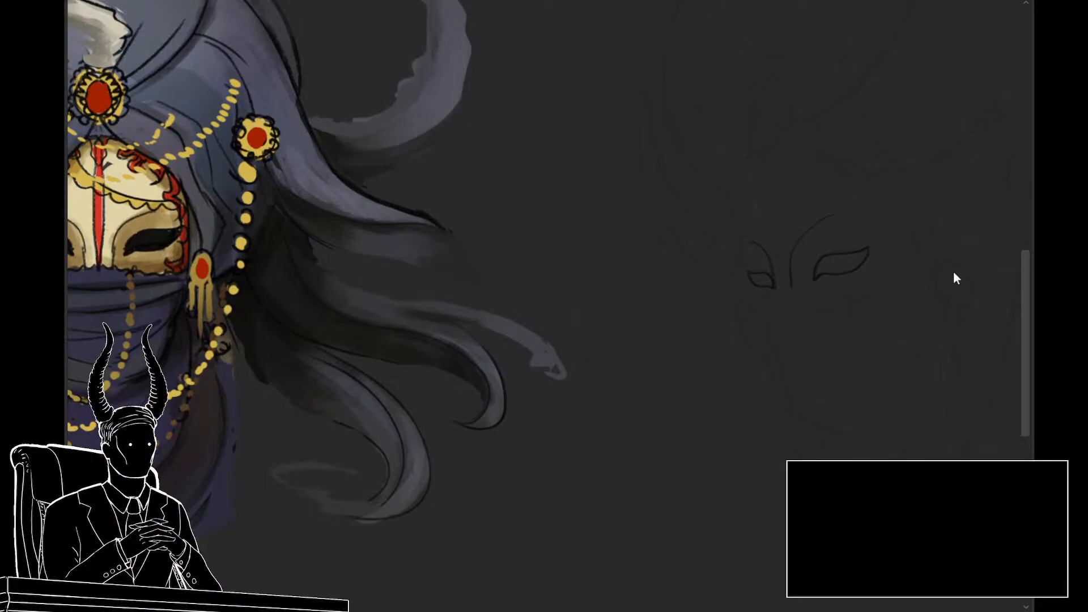
{"action": "scroll", "coordinate": [675, 309], "scroll_direction": "down", "scroll_amount": 1}
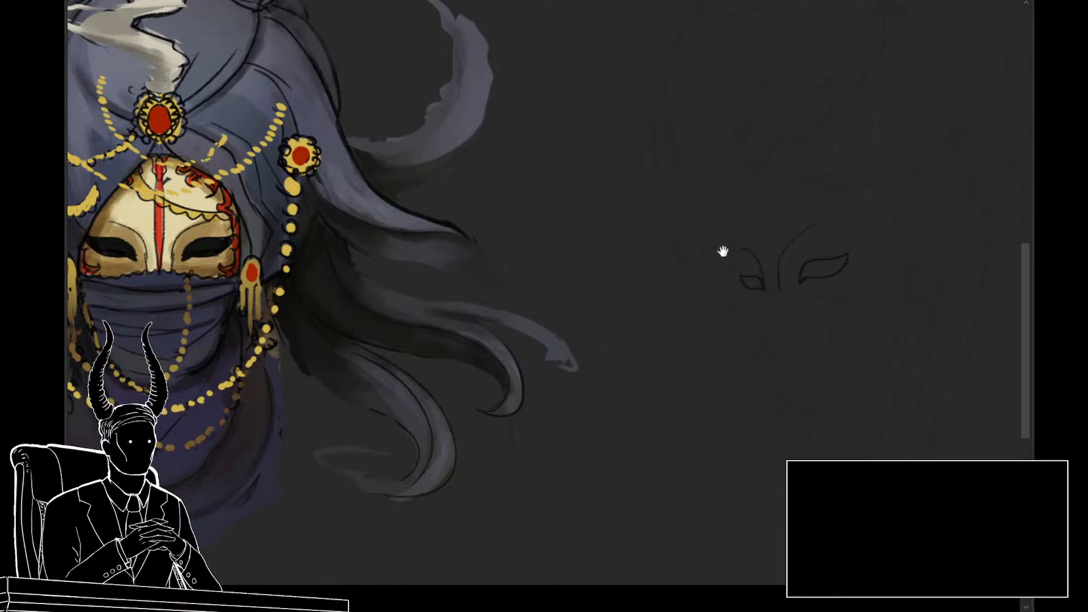
{"action": "left_click_drag", "start_coordinate": [721, 250], "coordinate": [713, 243]}
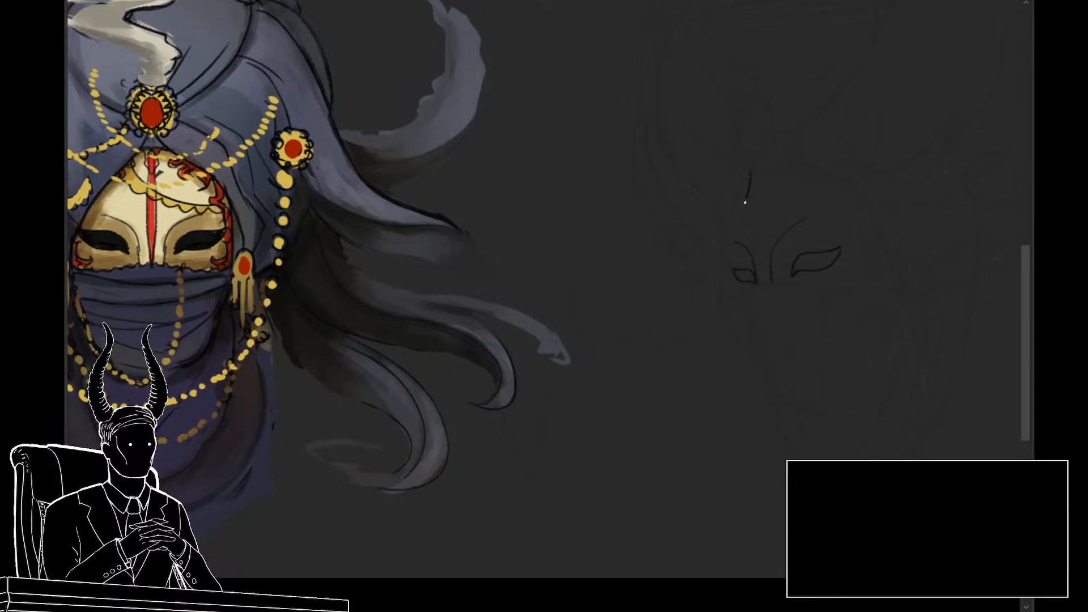
{"action": "left_click_drag", "start_coordinate": [748, 197], "coordinate": [734, 244]}
{"action": "key", "text": "ctrl+z"}
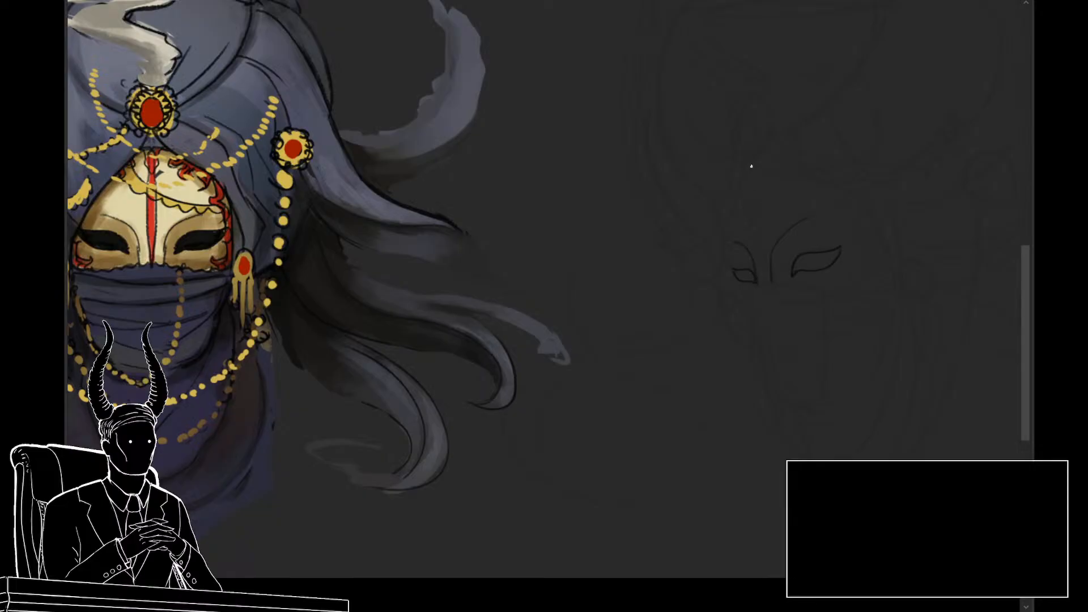
{"action": "left_click_drag", "start_coordinate": [749, 174], "coordinate": [729, 267]}
Step: Line the mask's upper edge from the pointed forehead peak, curving down to the near side of the face
{"action": "left_click_drag", "start_coordinate": [748, 318], "coordinate": [735, 311]}
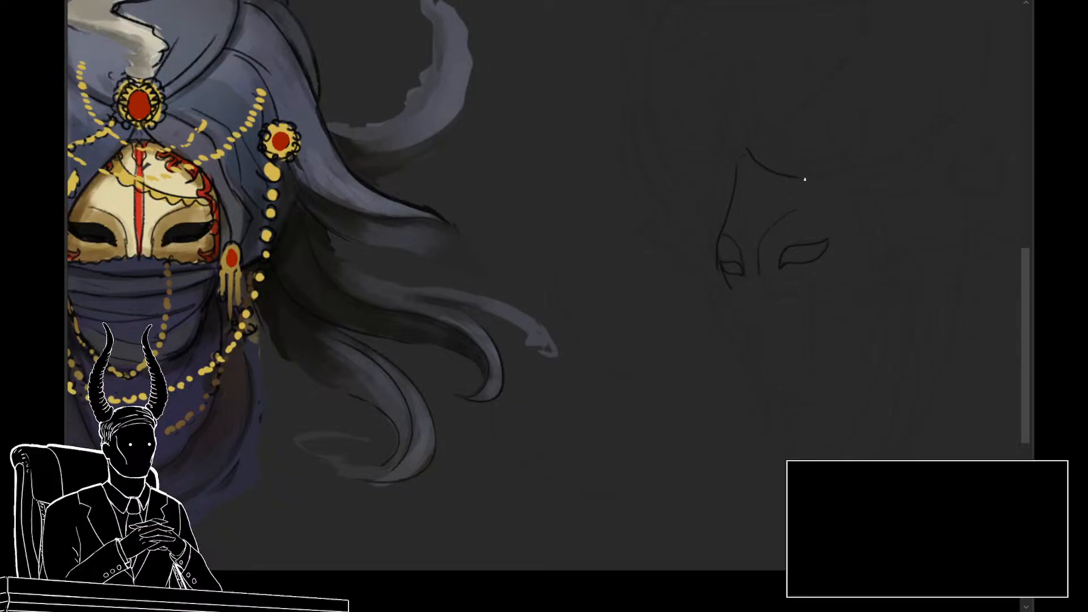
{"action": "key", "text": "ctrl+z"}
{"action": "mouse_move", "coordinate": [758, 151]}
{"action": "left_mouse_down"}
{"action": "mouse_move", "coordinate": [845, 192]}
{"action": "mouse_move", "coordinate": [873, 221]}
{"action": "mouse_move", "coordinate": [888, 267]}
{"action": "left_mouse_up"}
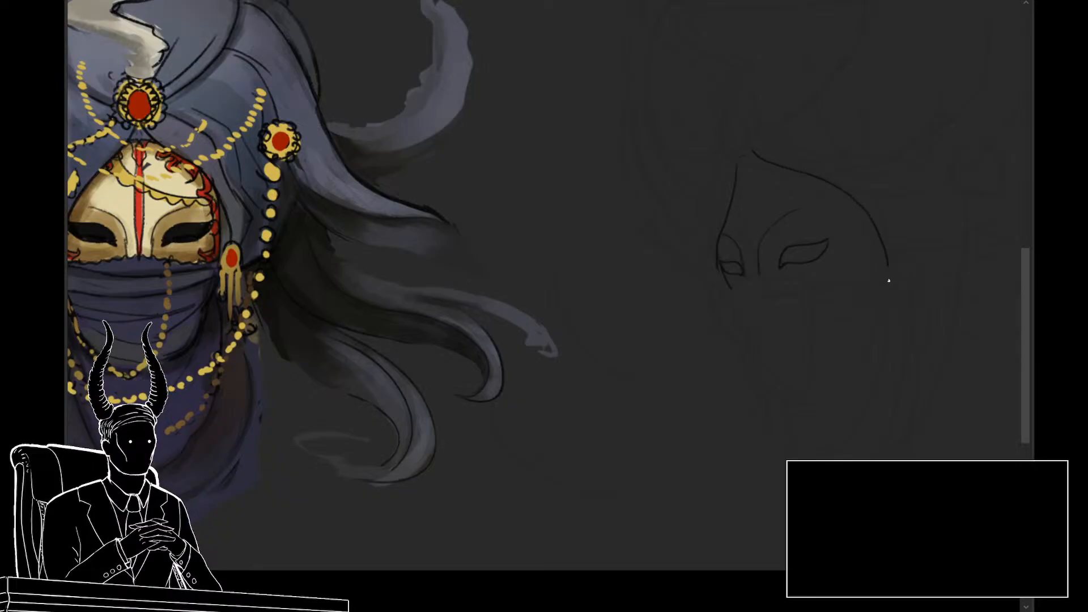
{"action": "key", "text": "ctrl+z"}
{"action": "mouse_move", "coordinate": [802, 183]}
{"action": "left_mouse_down"}
{"action": "mouse_move", "coordinate": [874, 234]}
{"action": "mouse_move", "coordinate": [884, 279]}
{"action": "left_mouse_up"}
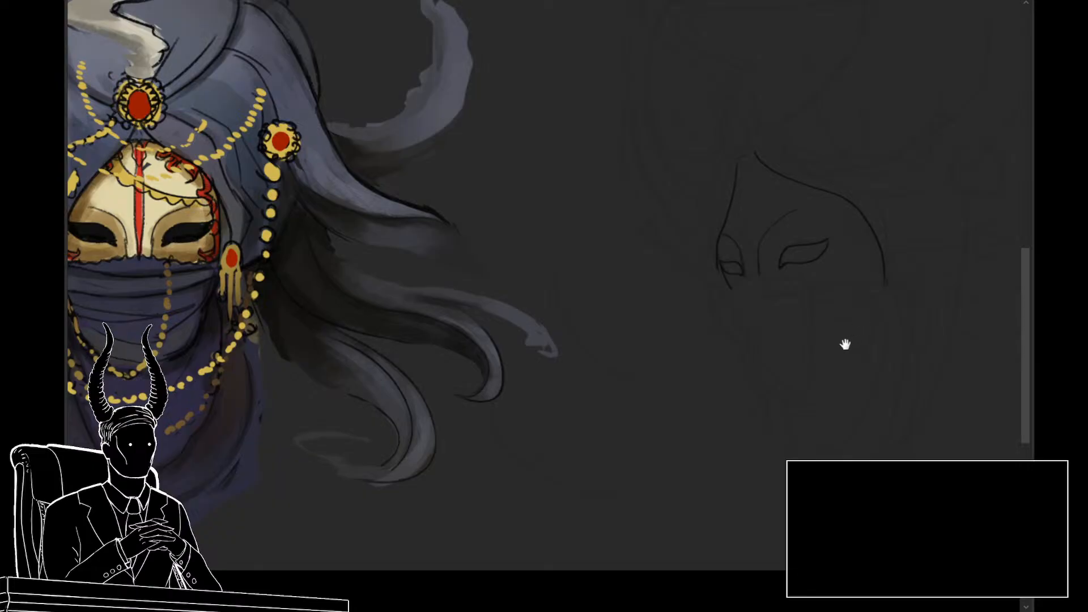
Step: Add a second, inner edge line on the mask's near side to suggest thickness, and join the outline at the forehead peak
{"action": "left_click_drag", "start_coordinate": [845, 344], "coordinate": [821, 352]}
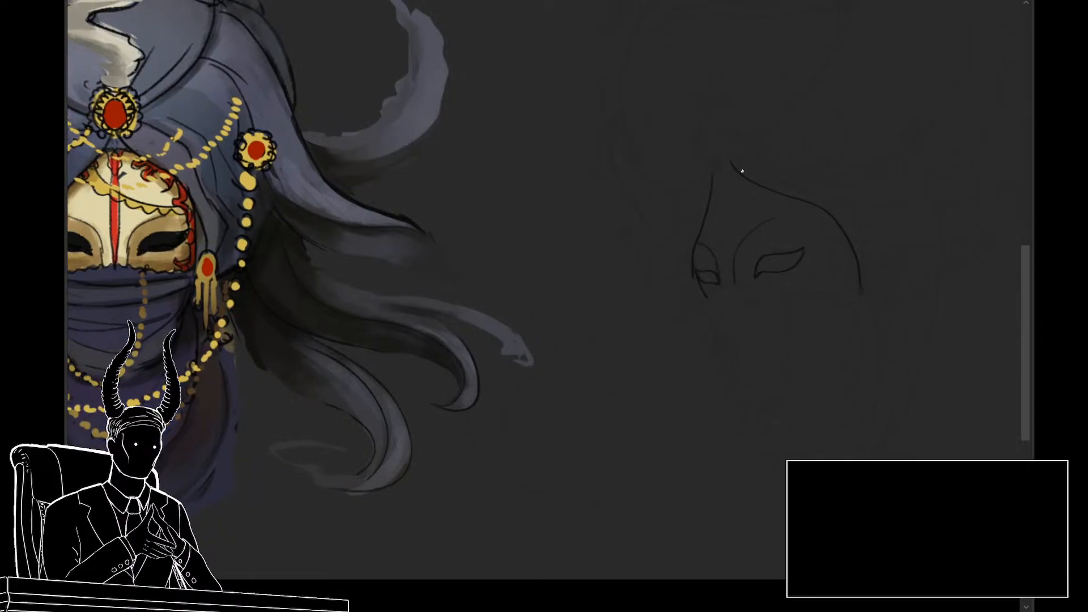
{"action": "left_click_drag", "start_coordinate": [848, 241], "coordinate": [856, 296]}
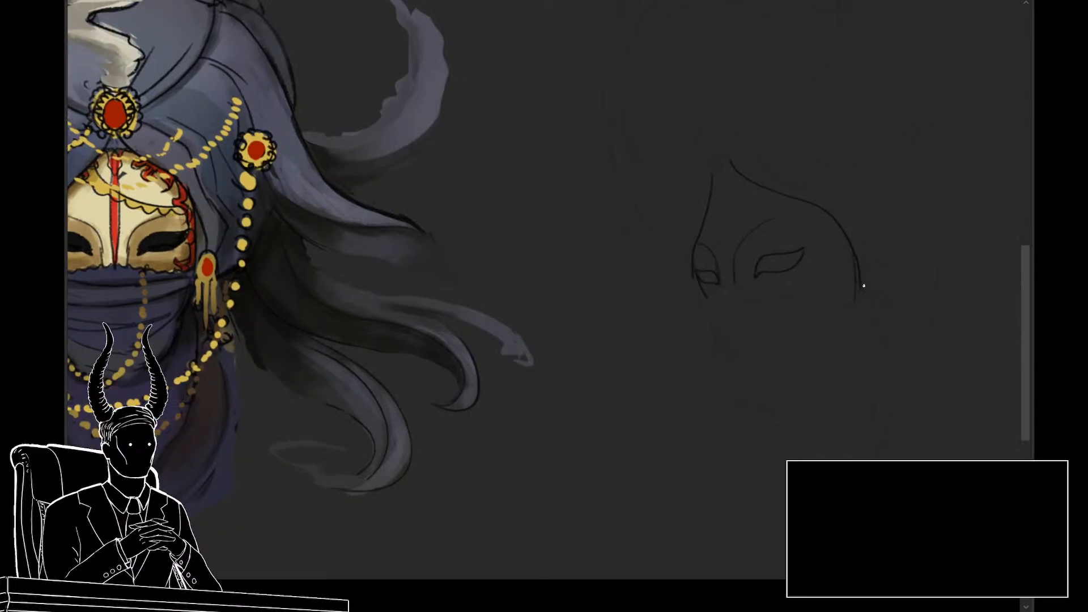
{"action": "key", "text": "ctrl+z"}
{"action": "left_click_drag", "start_coordinate": [847, 239], "coordinate": [850, 293]}
{"action": "key", "text": "ctrl+z"}
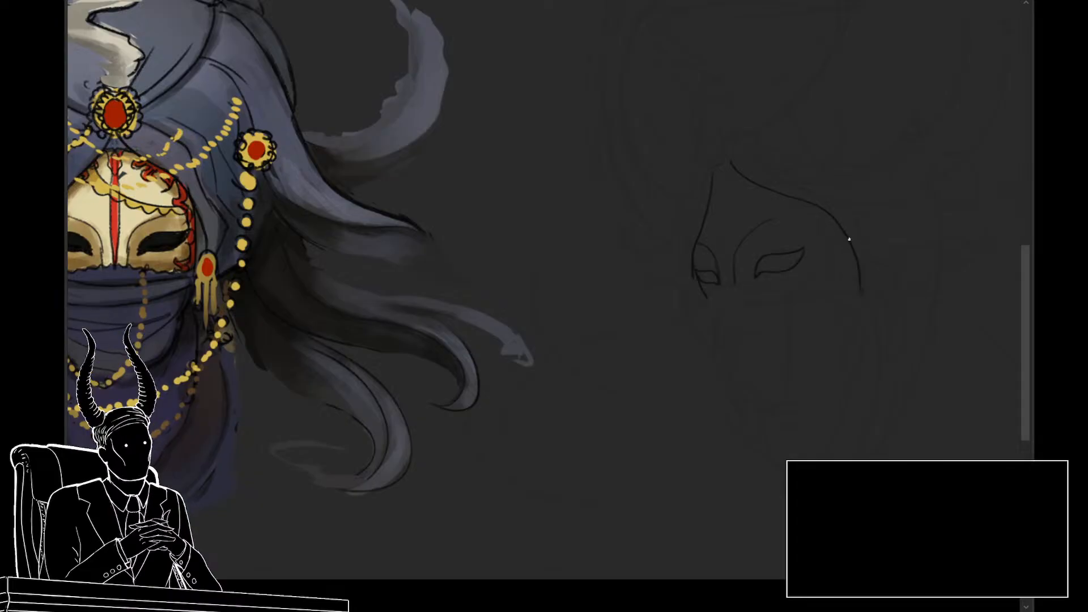
{"action": "left_click_drag", "start_coordinate": [848, 240], "coordinate": [854, 291]}
{"action": "key", "text": "ctrl+z"}
{"action": "left_click_drag", "start_coordinate": [848, 240], "coordinate": [845, 295]}
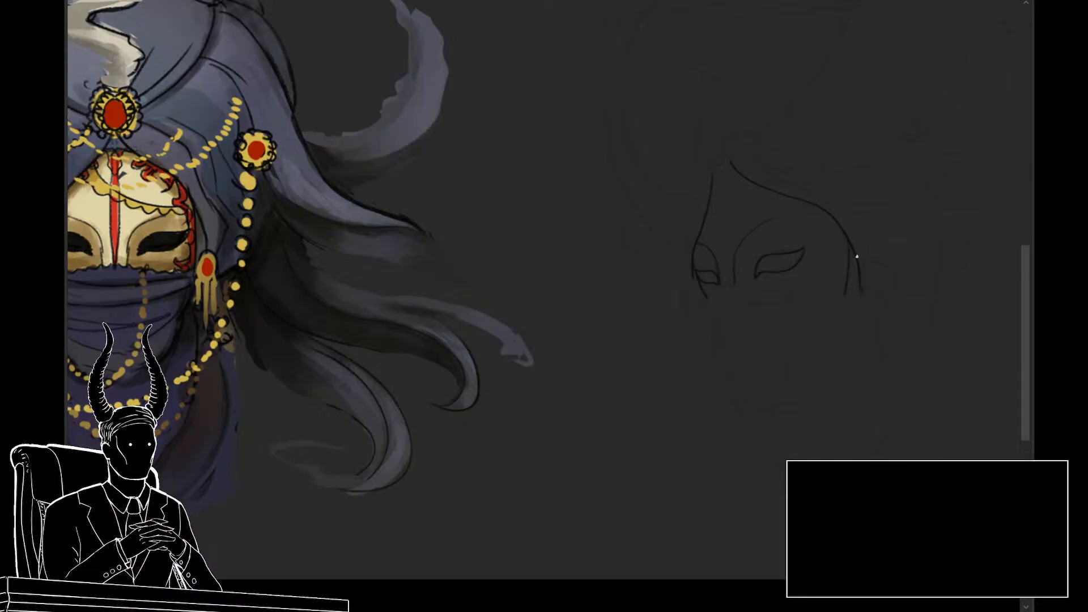
{"action": "key", "text": "ctrl+z"}
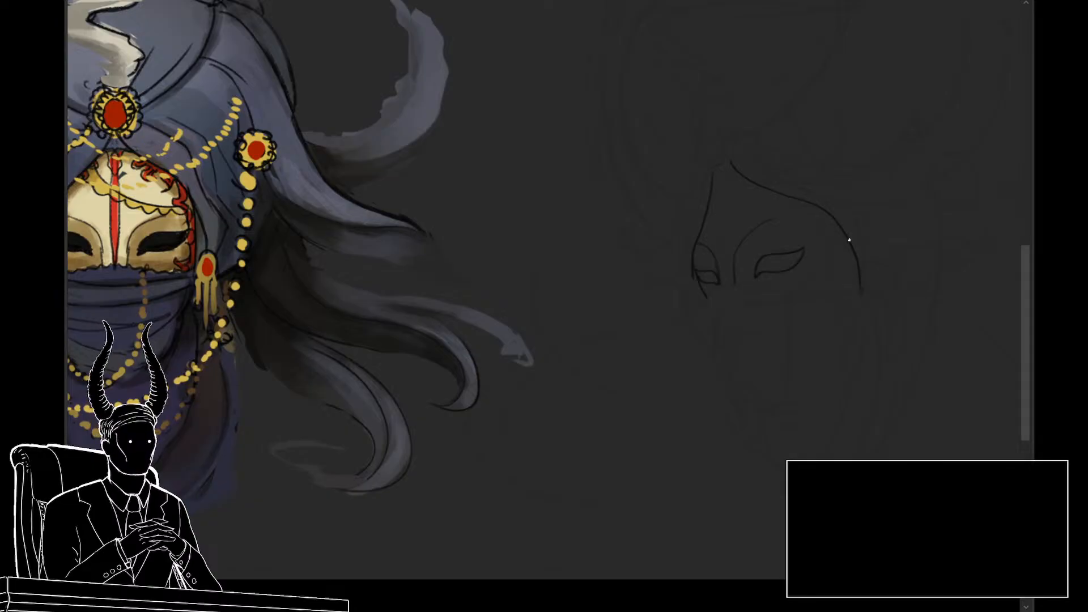
{"action": "left_click_drag", "start_coordinate": [848, 240], "coordinate": [853, 296]}
{"action": "key", "text": "ctrl+z"}
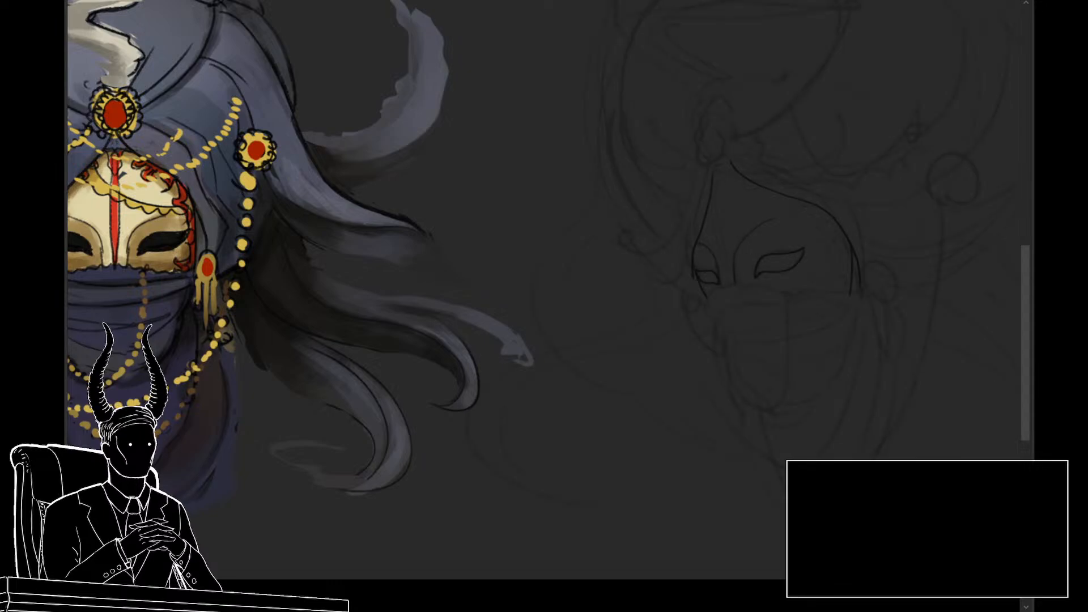
{"action": "left_click", "coordinate": [740, 272]}
{"action": "left_click_drag", "start_coordinate": [747, 294], "coordinate": [862, 299]}
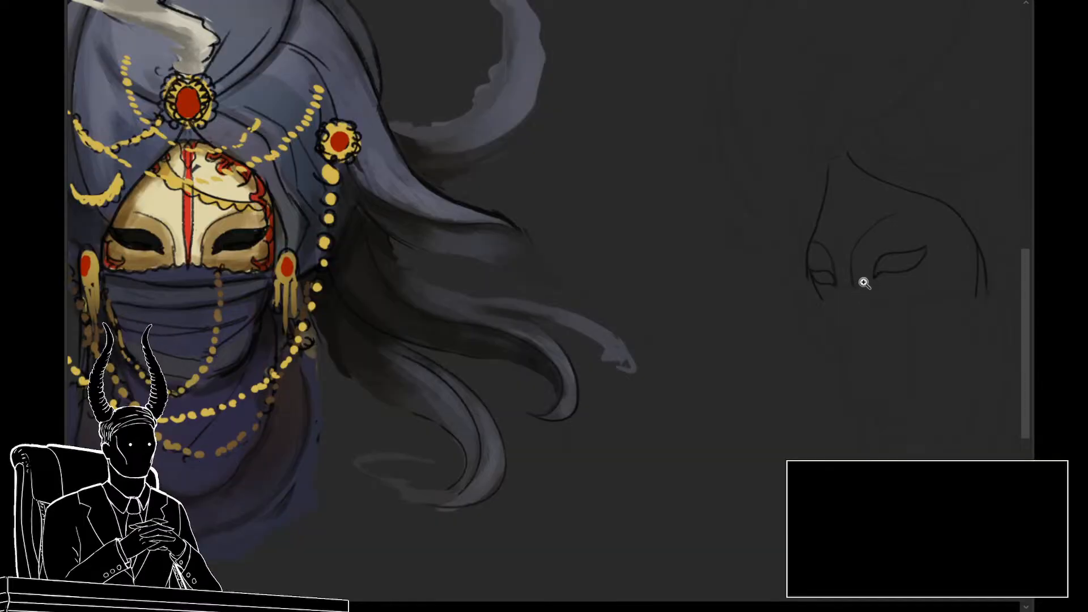
{"action": "left_click_drag", "start_coordinate": [794, 392], "coordinate": [773, 398]}
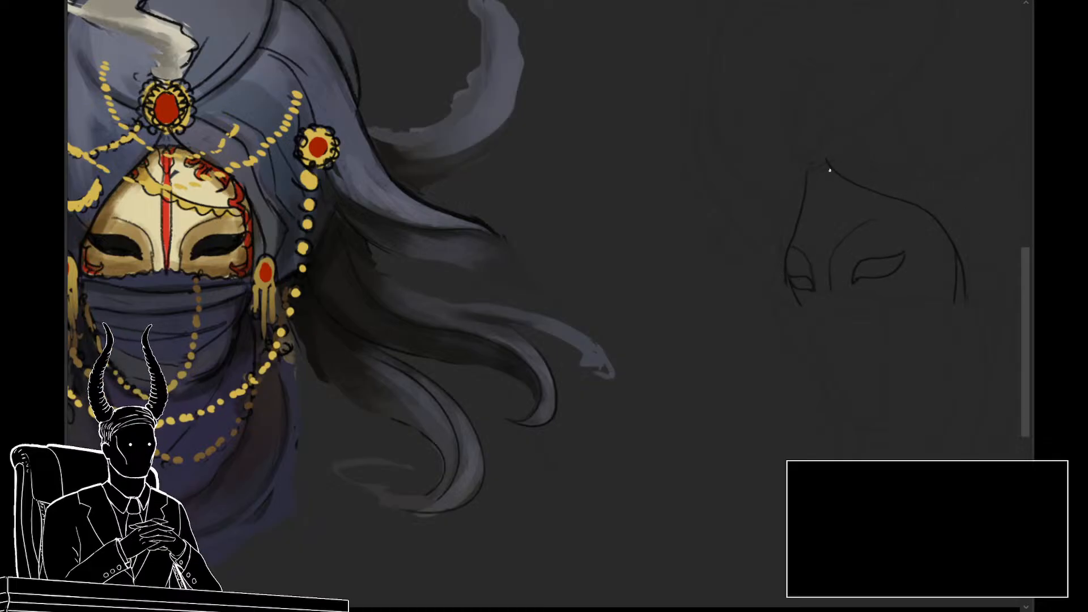
Step: Line the narrow central stripe down the mask, running two close lines from the forehead peak to the base of the nose
{"action": "left_click_drag", "start_coordinate": [954, 260], "coordinate": [764, 318]}
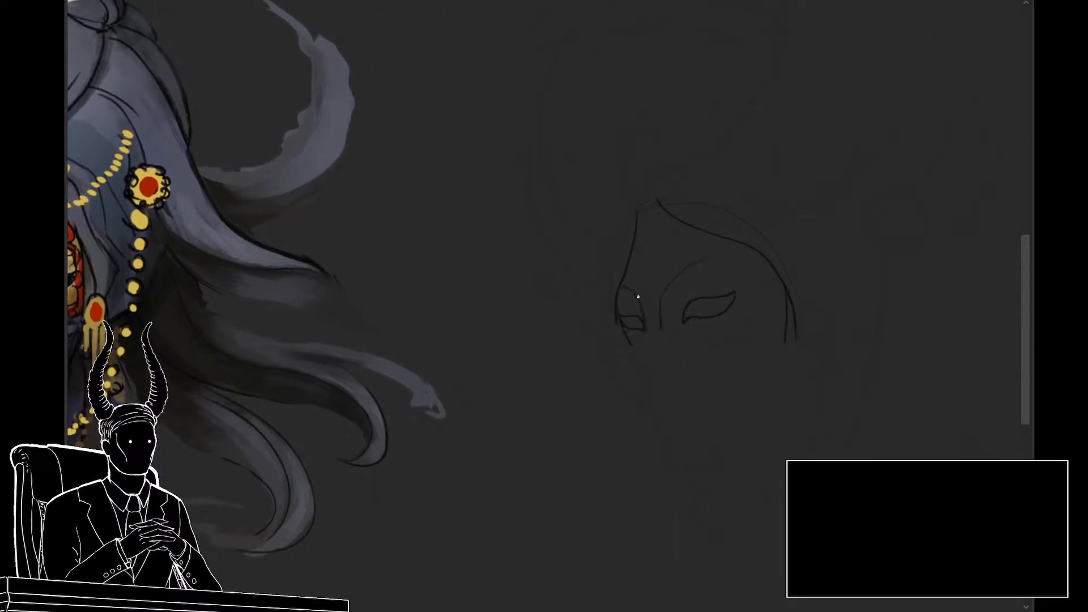
{"action": "left_click_drag", "start_coordinate": [641, 323], "coordinate": [729, 290]}
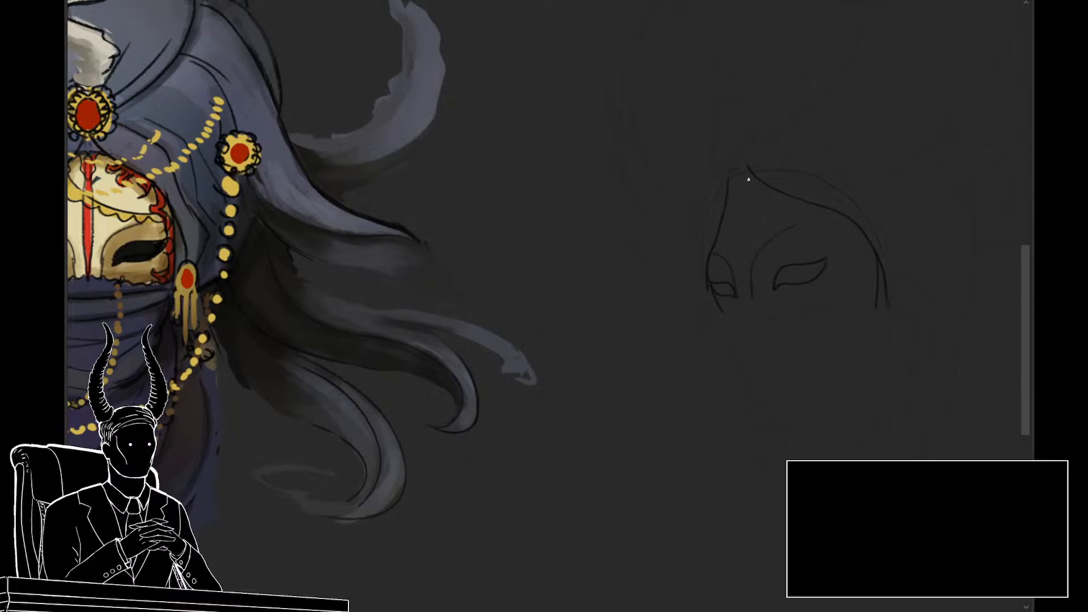
{"action": "left_click_drag", "start_coordinate": [741, 206], "coordinate": [742, 260]}
{"action": "left_click_drag", "start_coordinate": [736, 235], "coordinate": [738, 263]}
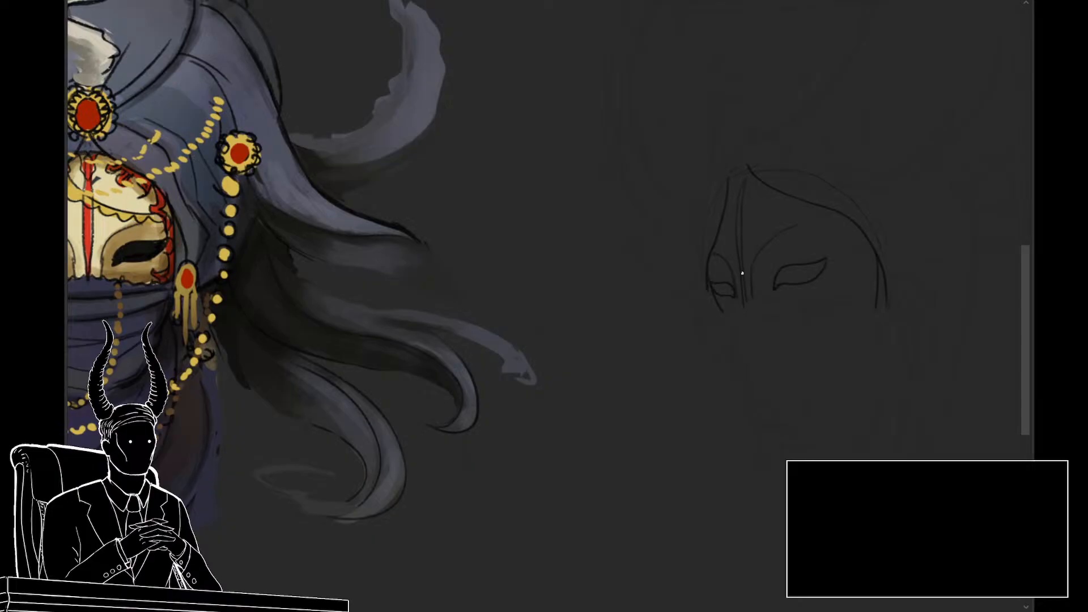
{"action": "key", "text": "ctrl+z"}
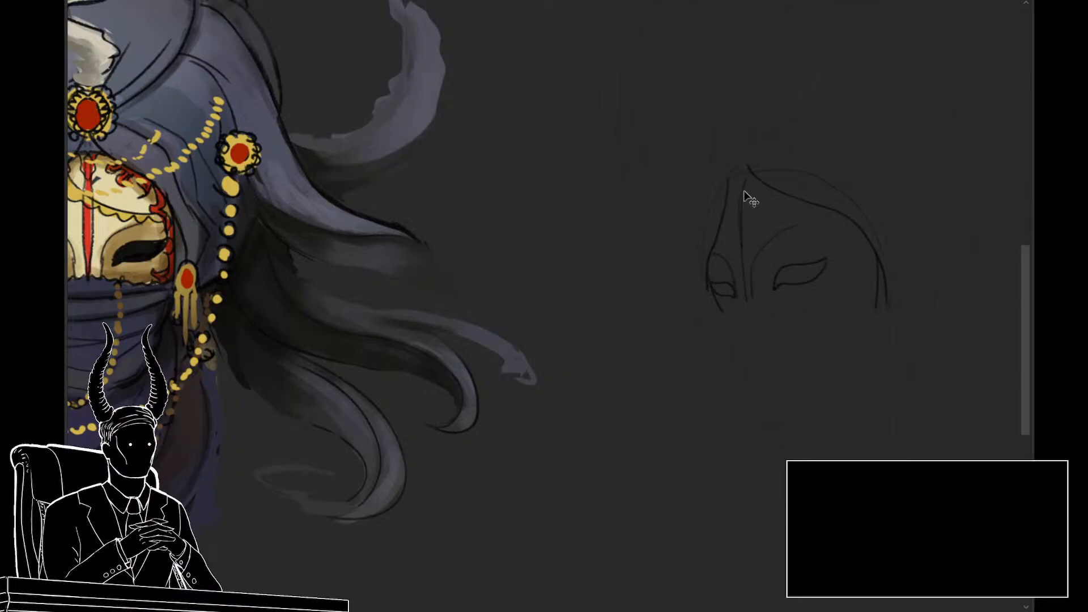
{"action": "left_click_drag", "start_coordinate": [737, 224], "coordinate": [738, 290]}
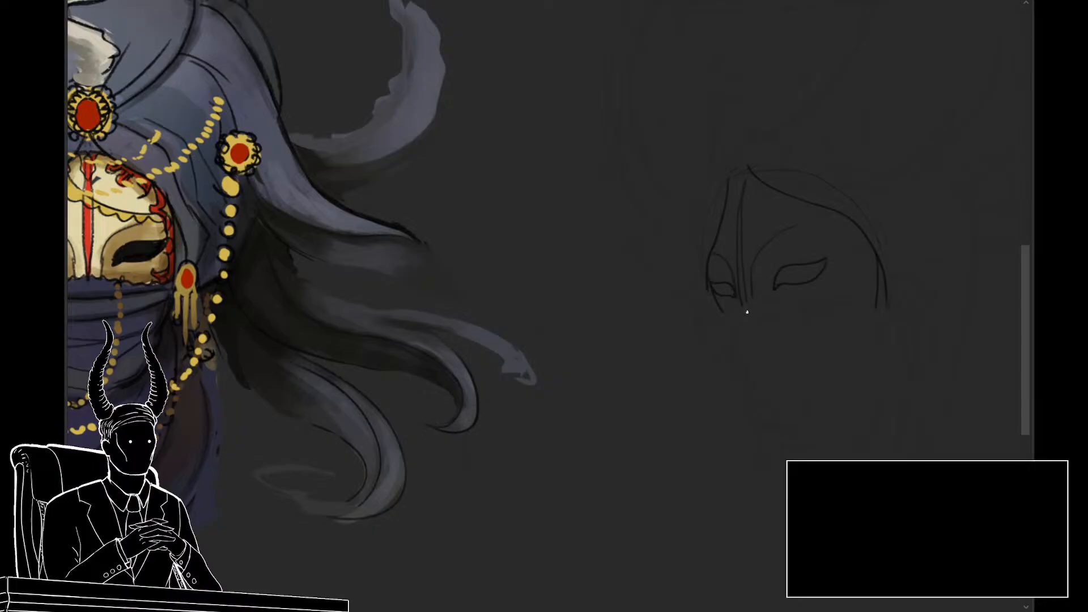
Step: Lasso the mask's upper and near-side edge and transform it into a higher, fuller arch over the near eye
{"action": "left_click_drag", "start_coordinate": [769, 308], "coordinate": [792, 303]}
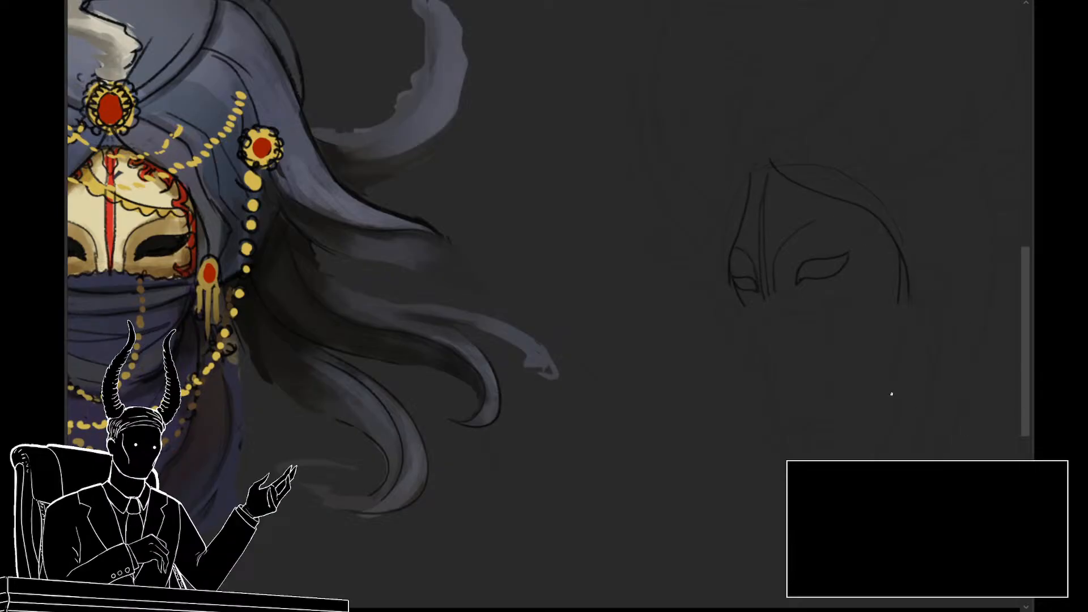
{"action": "left_click_drag", "start_coordinate": [787, 320], "coordinate": [760, 343]}
{"action": "mouse_move", "coordinate": [888, 279]}
{"action": "left_mouse_down"}
{"action": "mouse_move", "coordinate": [896, 318]}
{"action": "mouse_move", "coordinate": [872, 322]}
{"action": "mouse_move", "coordinate": [833, 259]}
{"action": "mouse_move", "coordinate": [755, 203]}
{"action": "mouse_move", "coordinate": [737, 175]}
{"action": "mouse_move", "coordinate": [765, 152]}
{"action": "left_mouse_up"}
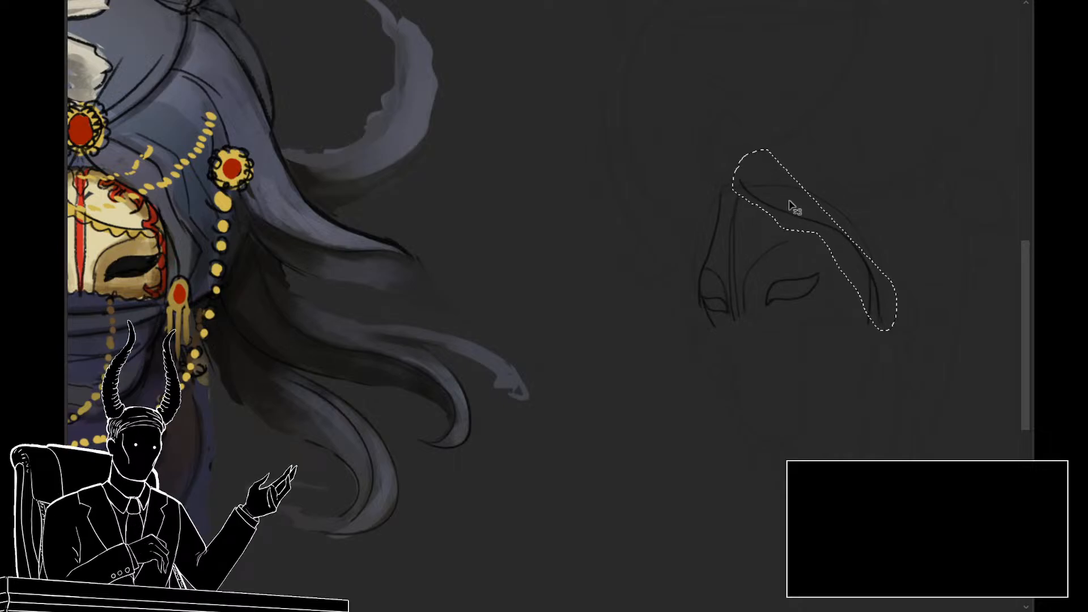
{"action": "key", "text": "ctrl+t"}
{"action": "mouse_move", "coordinate": [828, 239]}
{"action": "left_mouse_down"}
{"action": "mouse_move", "coordinate": [838, 224]}
{"action": "mouse_move", "coordinate": [779, 194]}
{"action": "left_mouse_up"}
{"action": "left_click_drag", "start_coordinate": [877, 245], "coordinate": [877, 240]}
{"action": "key", "text": "Return"}
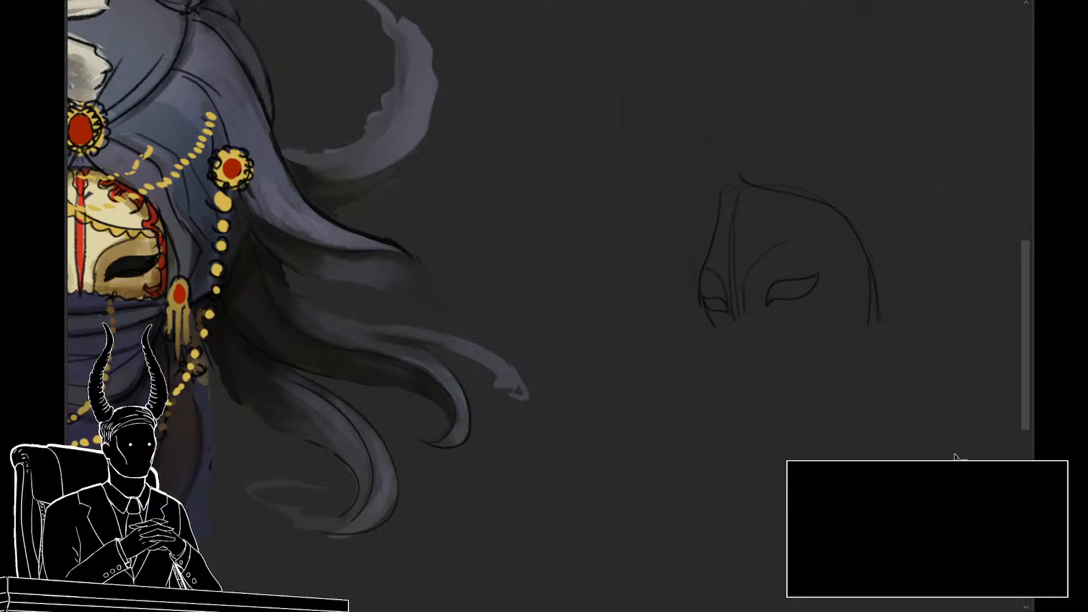
Step: Draw small curling scrollwork along the inside of the mask's upper and near-side edges, following the front-view ornament
{"action": "left_click_drag", "start_coordinate": [734, 260], "coordinate": [758, 257]}
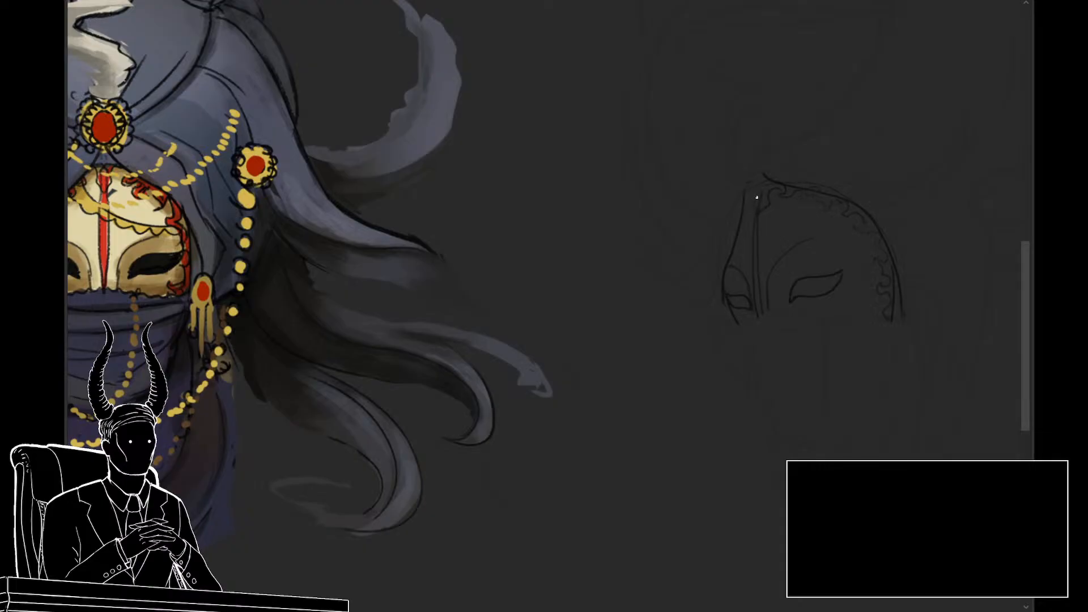
{"action": "key", "text": "z"}
{"action": "mouse_move", "coordinate": [833, 299]}
{"action": "left_mouse_down"}
{"action": "mouse_move", "coordinate": [804, 308]}
{"action": "mouse_move", "coordinate": [850, 330]}
{"action": "mouse_move", "coordinate": [835, 328]}
{"action": "left_mouse_up"}
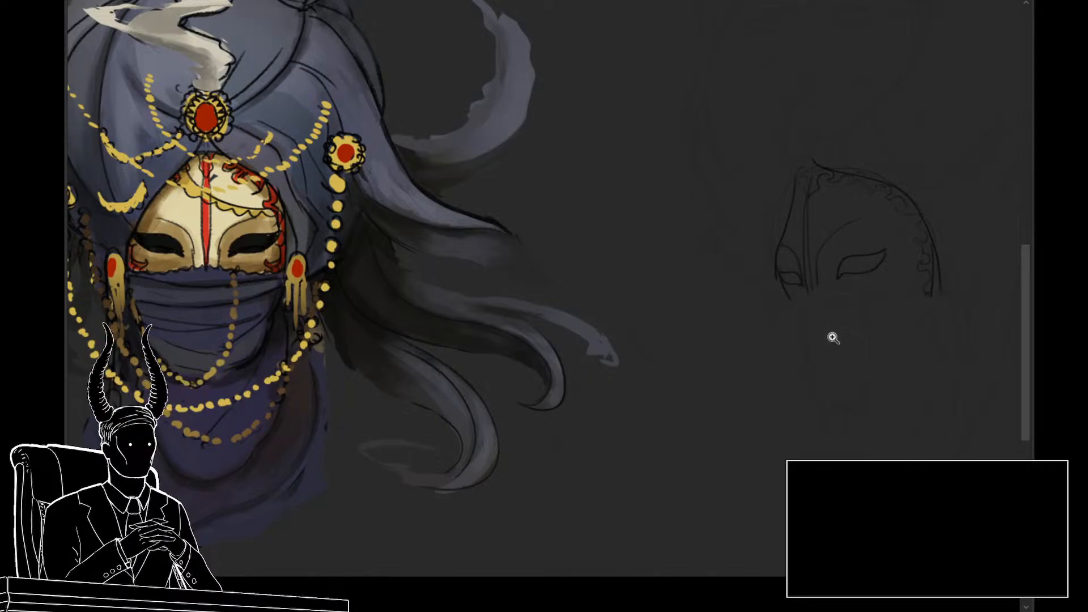
{"action": "left_click_drag", "start_coordinate": [838, 333], "coordinate": [796, 344]}
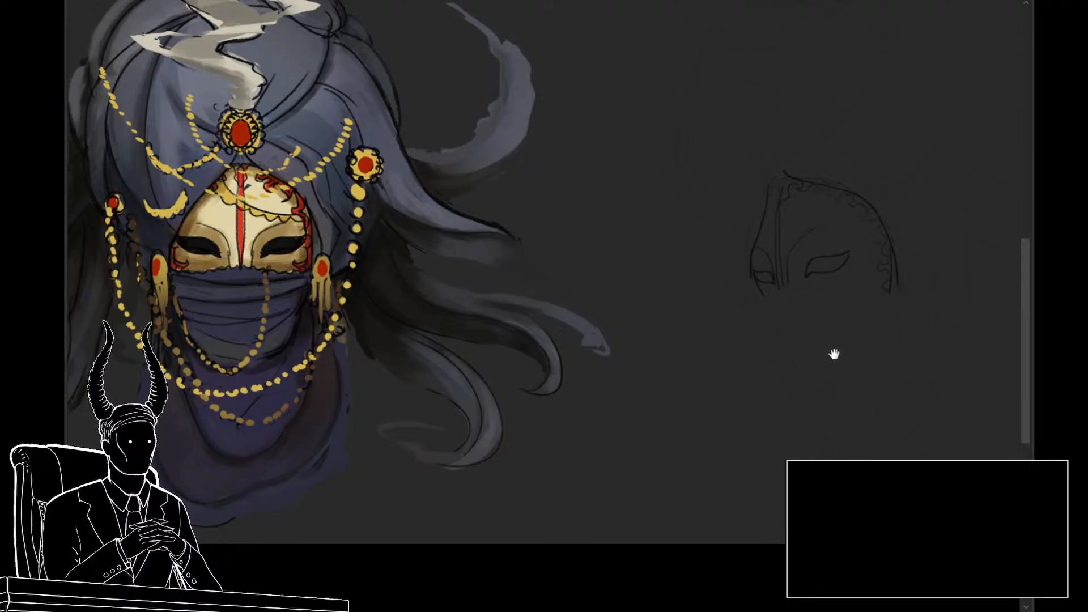
Step: Line the mask's wavy lower edge and add a second border line beneath it, closing the trim at both ends
{"action": "left_click_drag", "start_coordinate": [833, 353], "coordinate": [771, 340]}
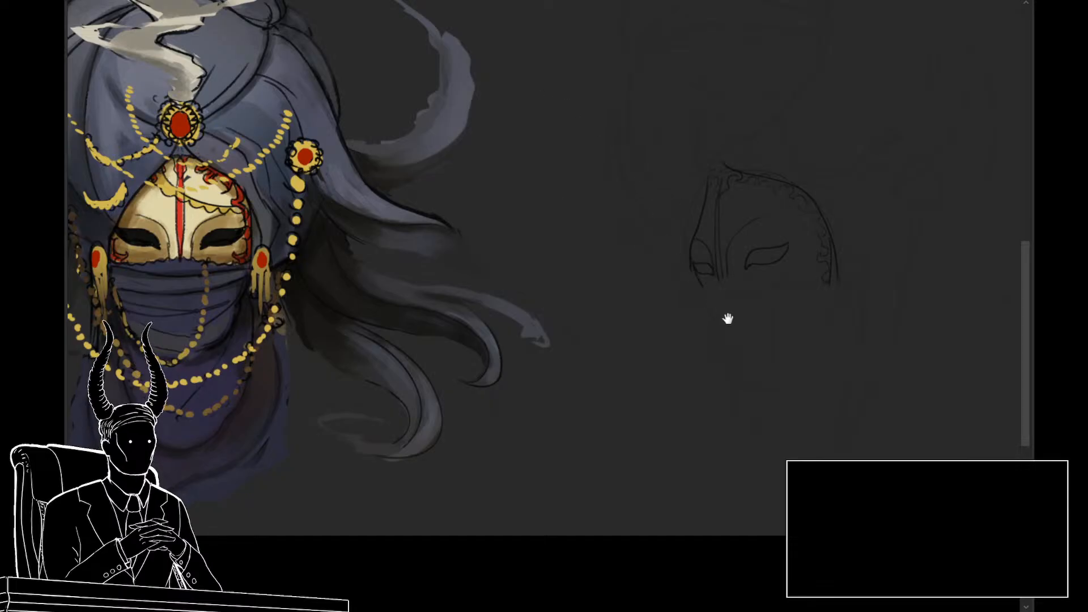
{"action": "left_click_drag", "start_coordinate": [727, 319], "coordinate": [726, 298]}
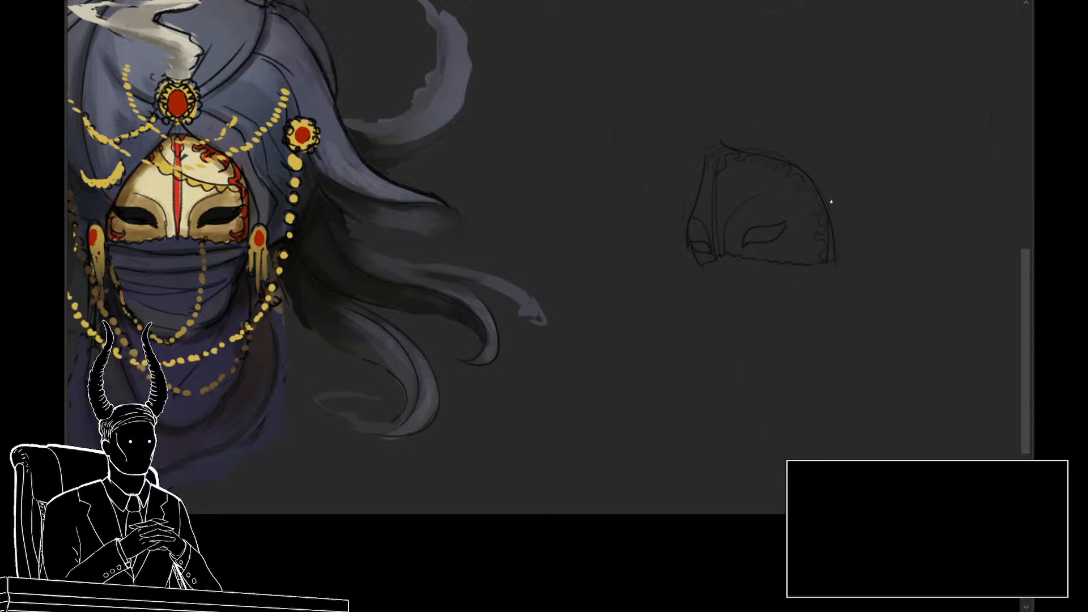
{"action": "left_click_drag", "start_coordinate": [767, 254], "coordinate": [743, 239]}
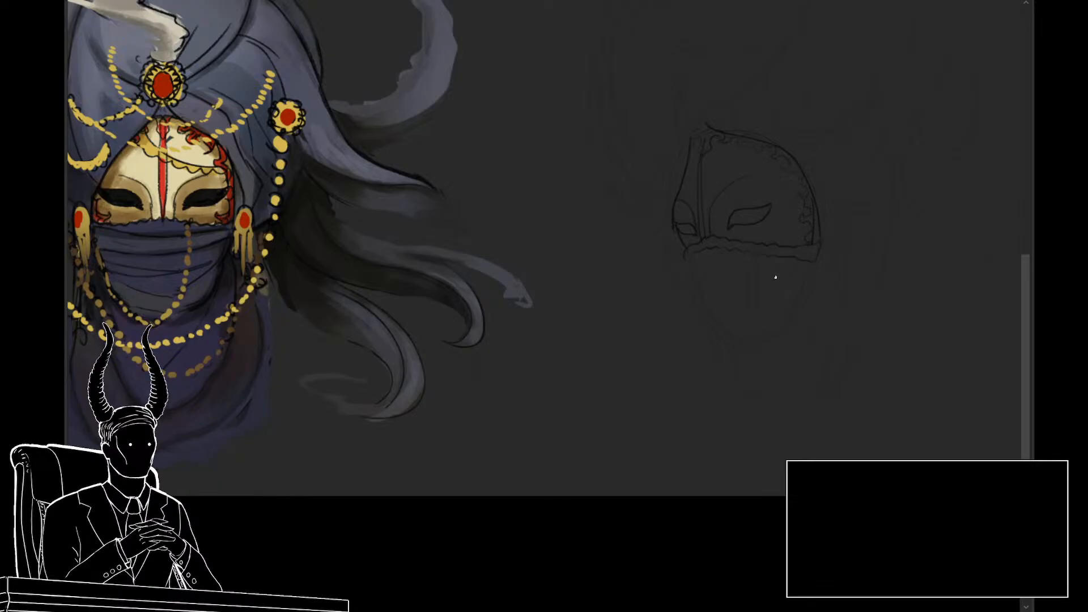
Step: Try to bend the mask's lower trim into a different curve with a lasso selection and the Warp transform
{"action": "key", "text": "ctrl+t"}
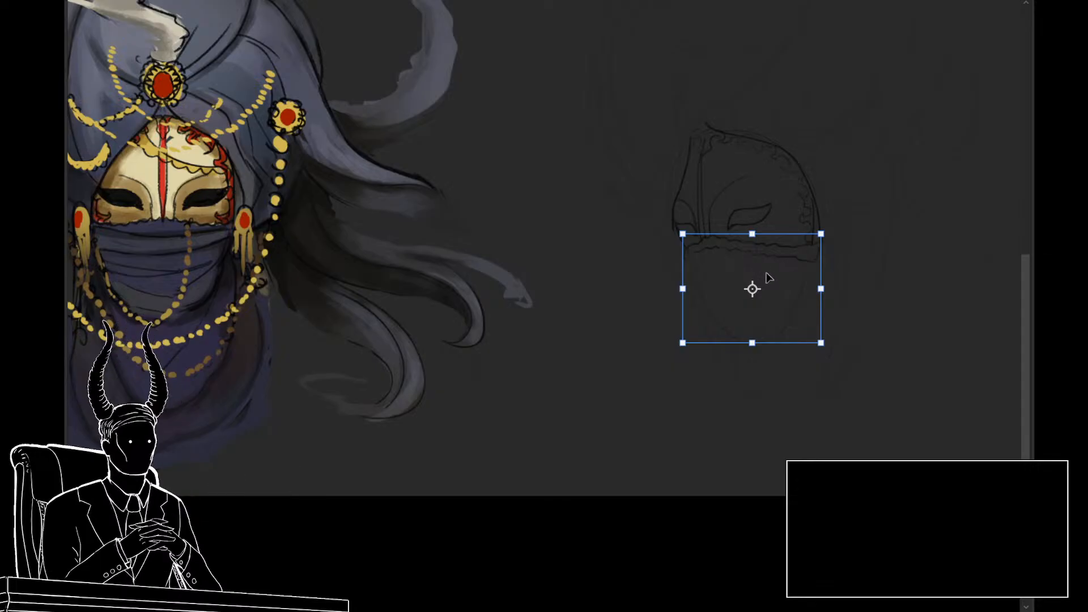
{"action": "key", "text": "Escape"}
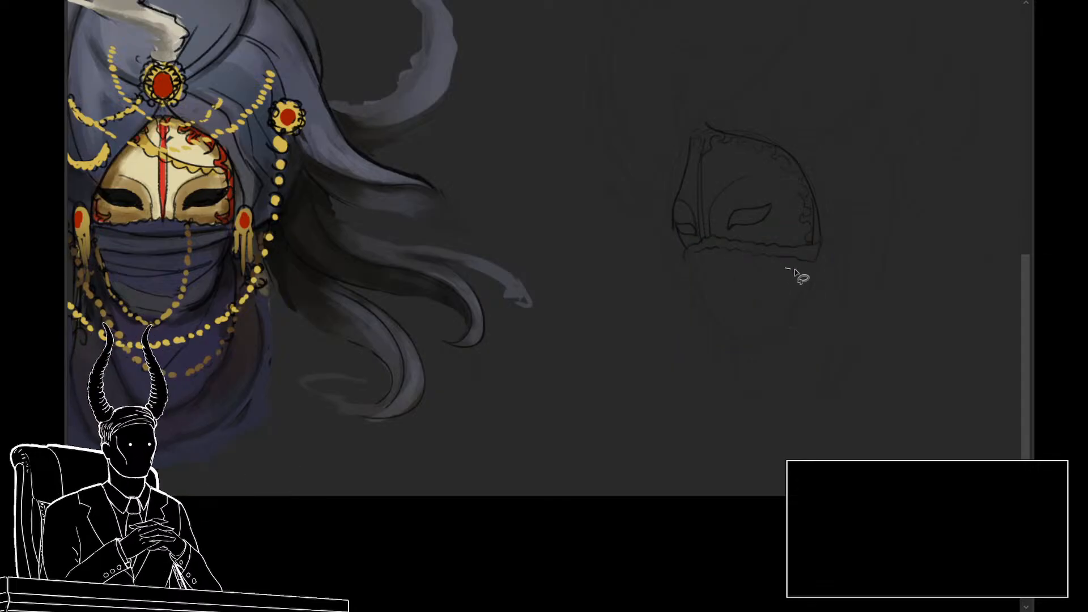
{"action": "mouse_move", "coordinate": [788, 271]}
{"action": "left_mouse_down"}
{"action": "mouse_move", "coordinate": [823, 239]}
{"action": "mouse_move", "coordinate": [708, 228]}
{"action": "mouse_move", "coordinate": [681, 249]}
{"action": "mouse_move", "coordinate": [681, 262]}
{"action": "mouse_move", "coordinate": [779, 274]}
{"action": "left_mouse_up"}
{"action": "key", "text": "ctrl+t"}
{"action": "right_click", "coordinate": [764, 251]}
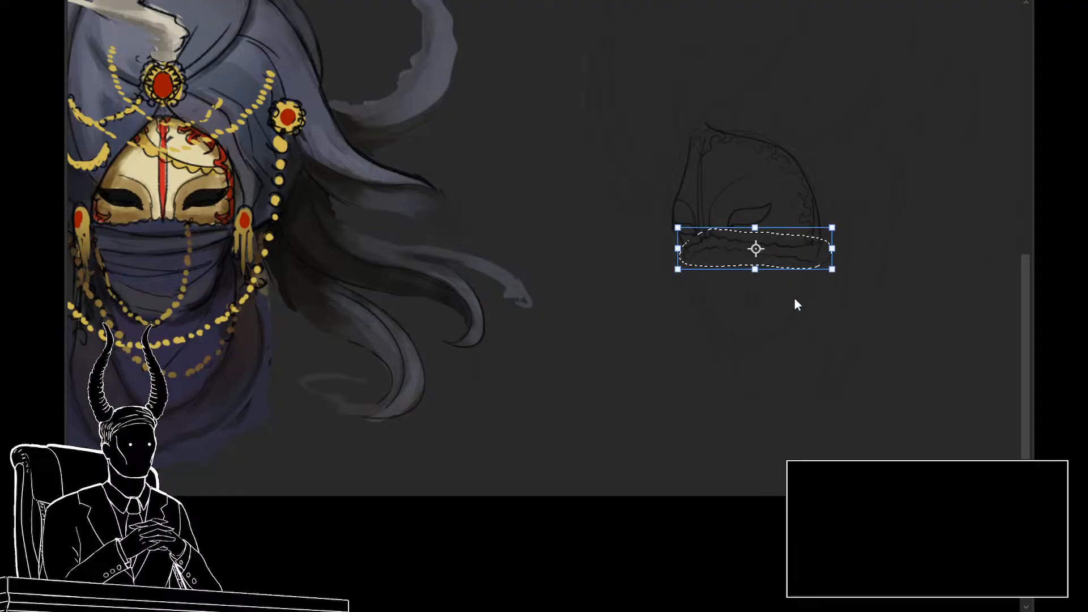
{"action": "left_click", "coordinate": [801, 347]}
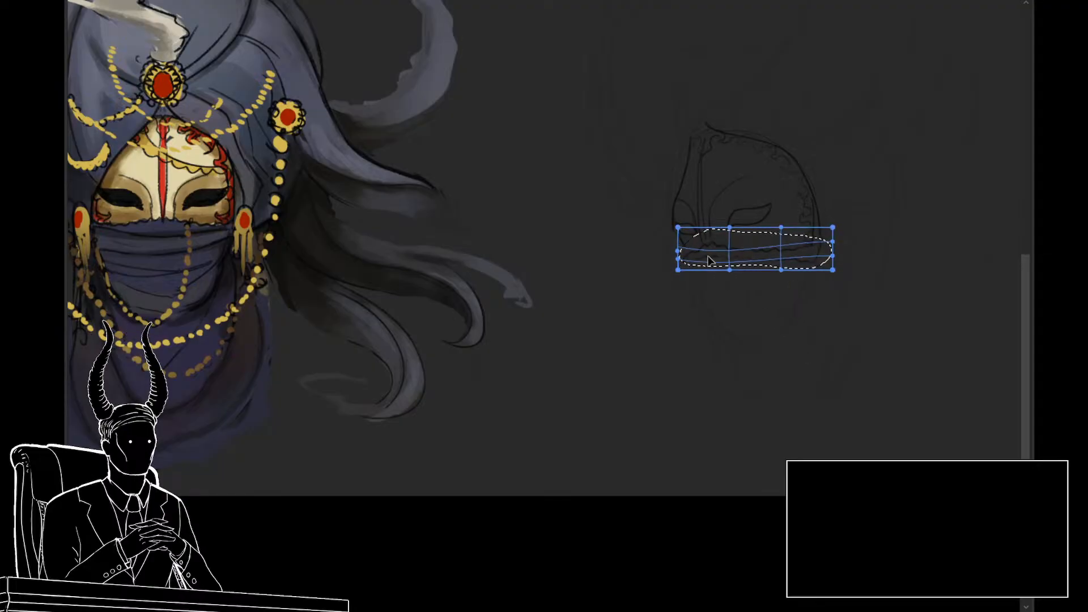
{"action": "left_click", "coordinate": [727, 260]}
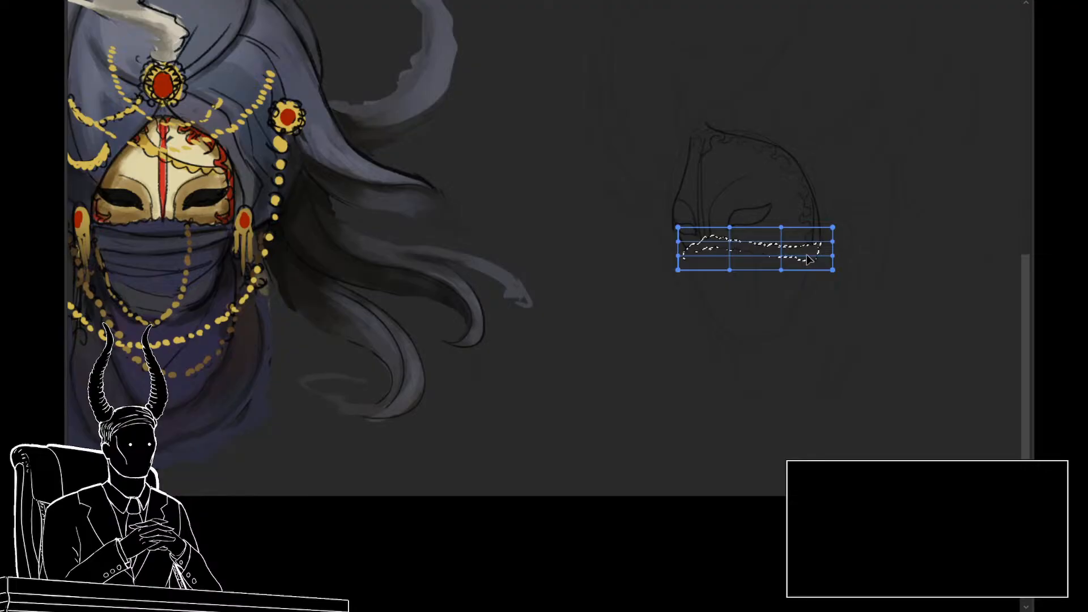
{"action": "left_click_drag", "start_coordinate": [803, 247], "coordinate": [807, 241]}
{"action": "left_click_drag", "start_coordinate": [713, 241], "coordinate": [710, 244]}
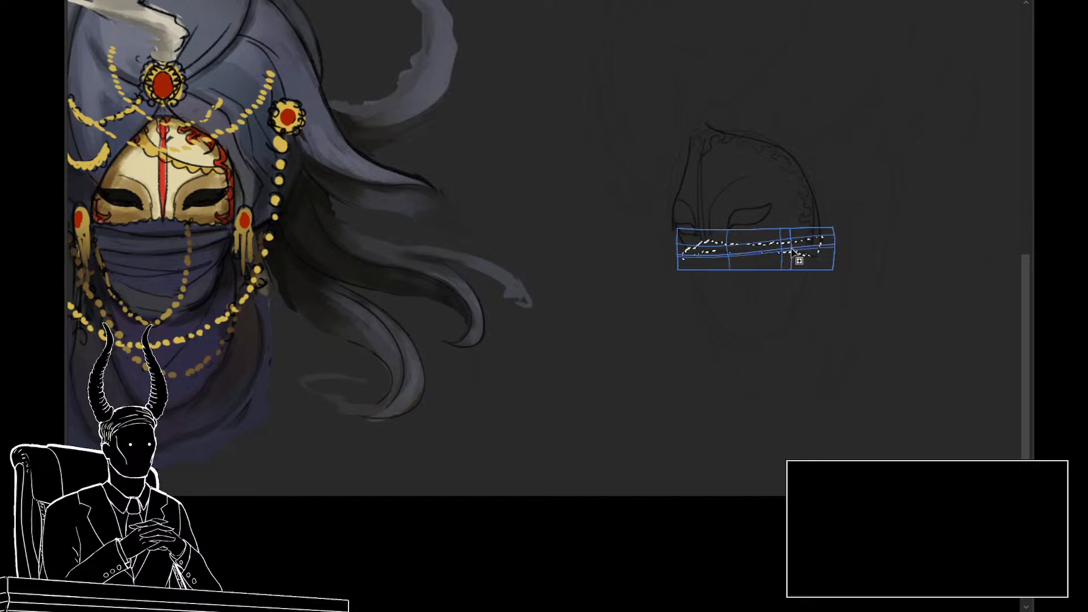
{"action": "key", "text": "ctrl+z"}
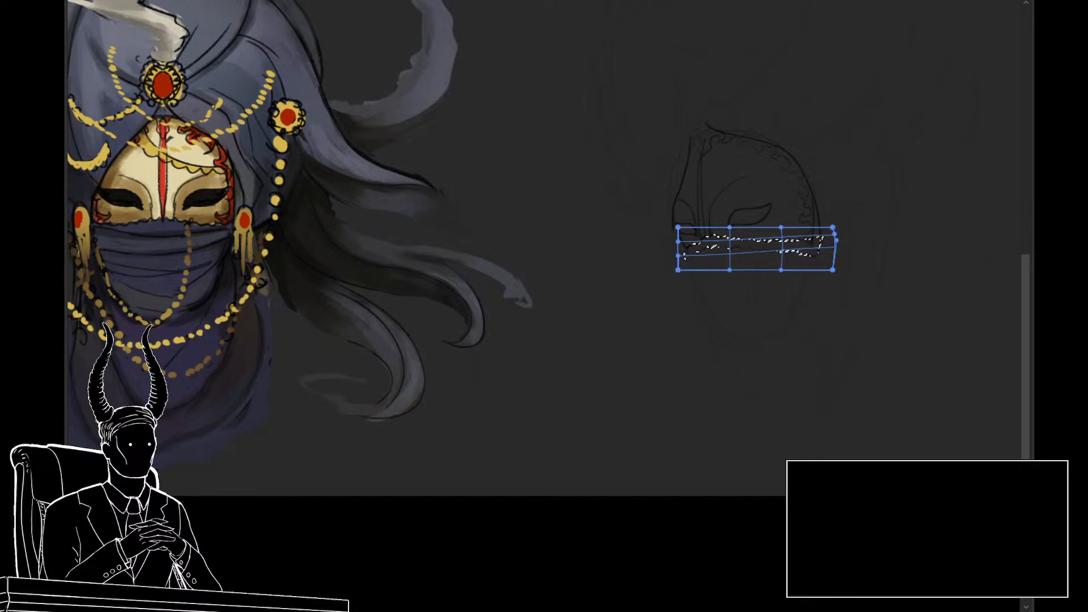
Step: Try flipping the selected lower trim vertically with a further adjustment, and undo the transform
{"action": "left_click", "coordinate": [796, 380]}
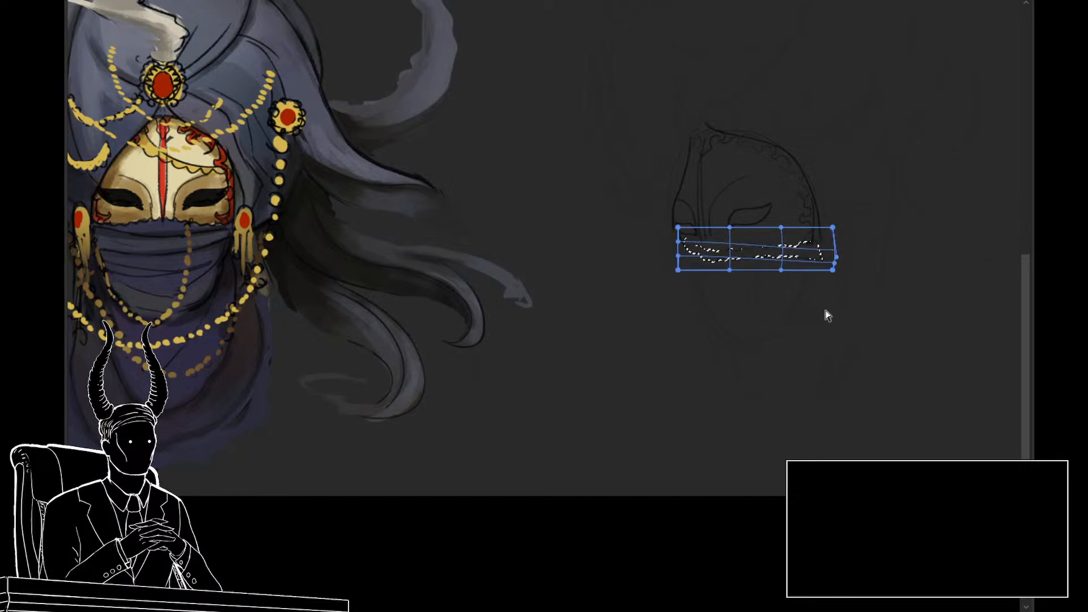
{"action": "right_click", "coordinate": [808, 250]}
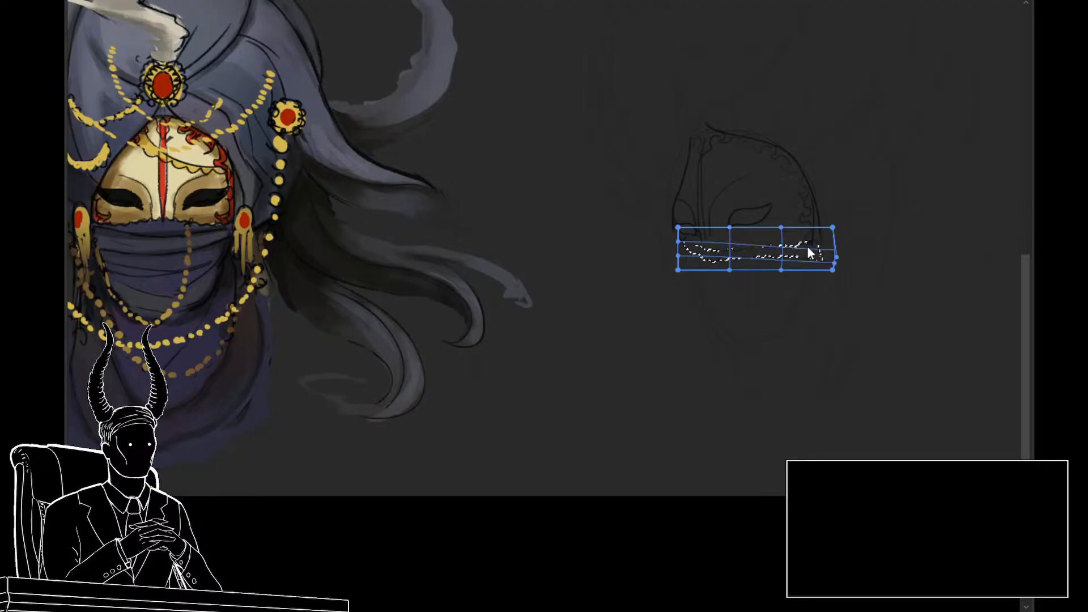
{"action": "left_click", "coordinate": [807, 259]}
{"action": "left_click_drag", "start_coordinate": [850, 235], "coordinate": [808, 241]}
{"action": "key", "text": "Return"}
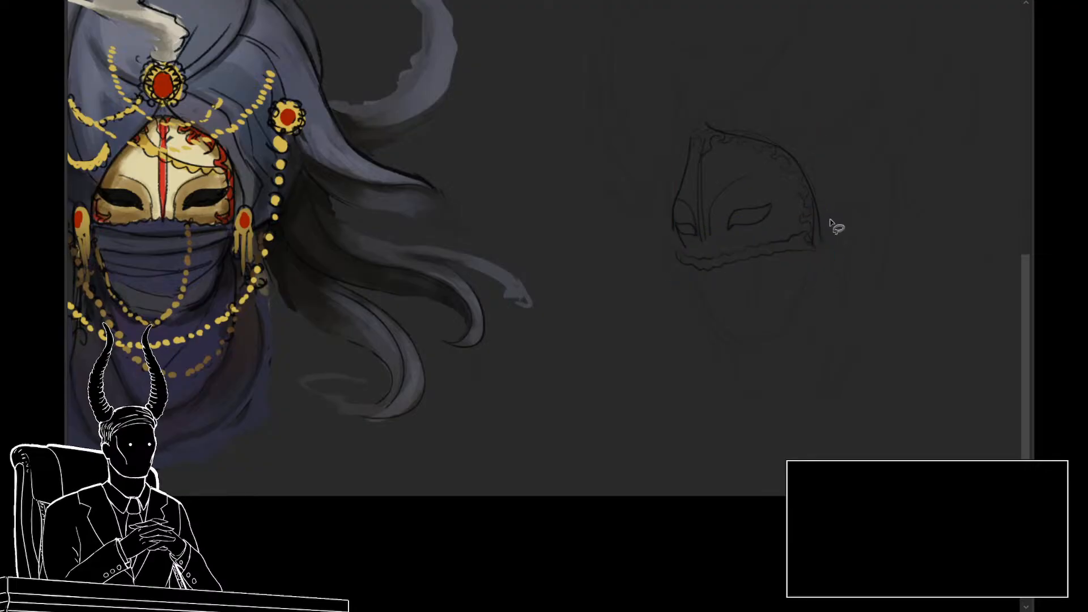
{"action": "mouse_move", "coordinate": [707, 347]}
{"action": "left_mouse_down"}
{"action": "mouse_move", "coordinate": [683, 345]}
{"action": "mouse_move", "coordinate": [707, 352]}
{"action": "left_mouse_up"}
{"action": "key", "text": "ctrl+z"}
{"action": "key", "text": "ctrl+z"}
{"action": "key", "text": "ctrl+z"}
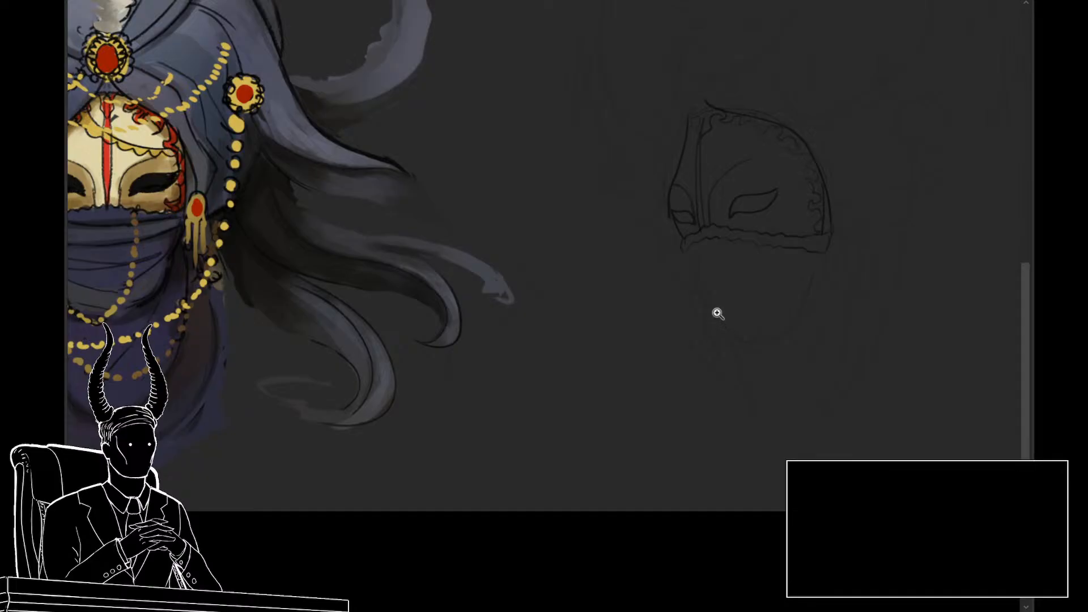
Step: Lasso the near part of the mask's lower trim, skew its outer end upward, and refine its placement with a second transform
{"action": "key", "text": "l"}
{"action": "mouse_move", "coordinate": [774, 265]}
{"action": "left_mouse_down"}
{"action": "mouse_move", "coordinate": [826, 257]}
{"action": "mouse_move", "coordinate": [715, 226]}
{"action": "mouse_move", "coordinate": [776, 265]}
{"action": "left_mouse_up"}
{"action": "key", "text": "ctrl+t"}
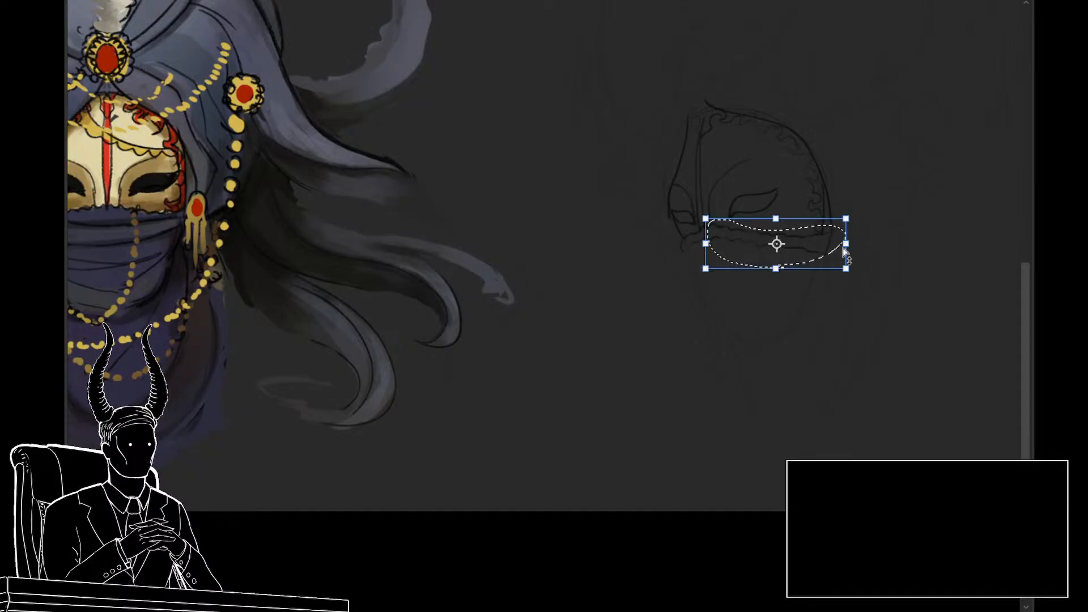
{"action": "left_click_drag", "start_coordinate": [844, 243], "coordinate": [845, 225]}
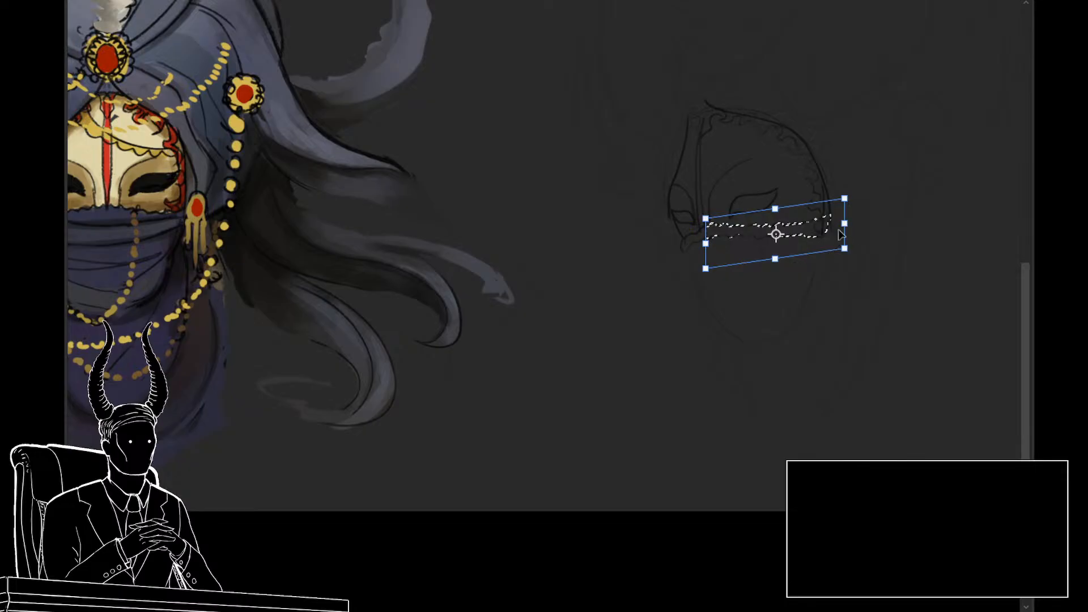
{"action": "key", "text": "Return"}
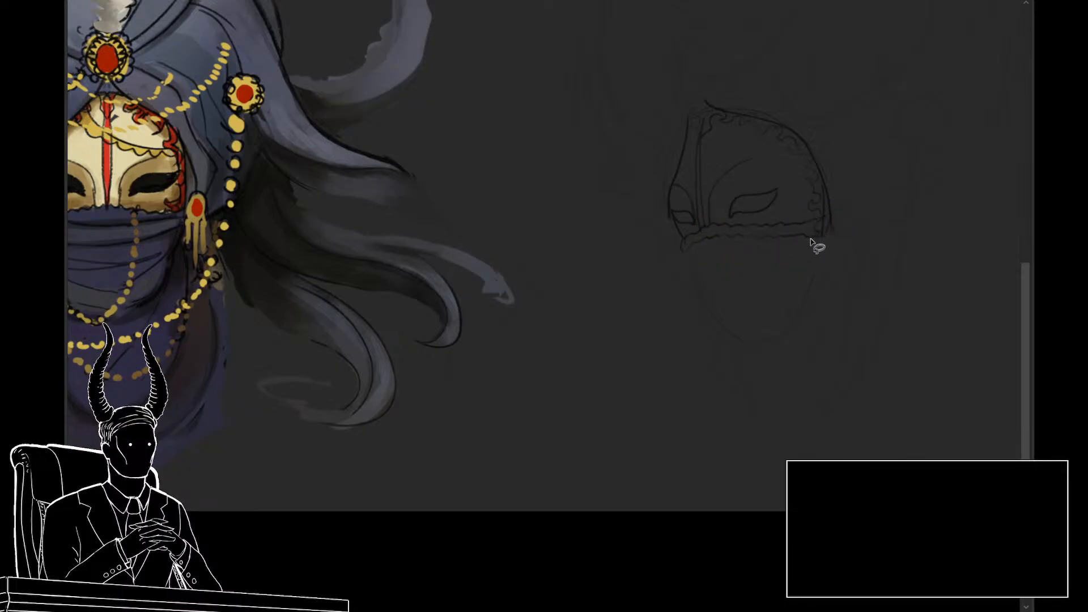
{"action": "mouse_move", "coordinate": [809, 244]}
{"action": "left_mouse_down"}
{"action": "mouse_move", "coordinate": [819, 202]}
{"action": "mouse_move", "coordinate": [712, 214]}
{"action": "mouse_move", "coordinate": [682, 241]}
{"action": "mouse_move", "coordinate": [801, 253]}
{"action": "left_mouse_up"}
{"action": "key", "text": "ctrl+t"}
{"action": "key", "text": "Return"}
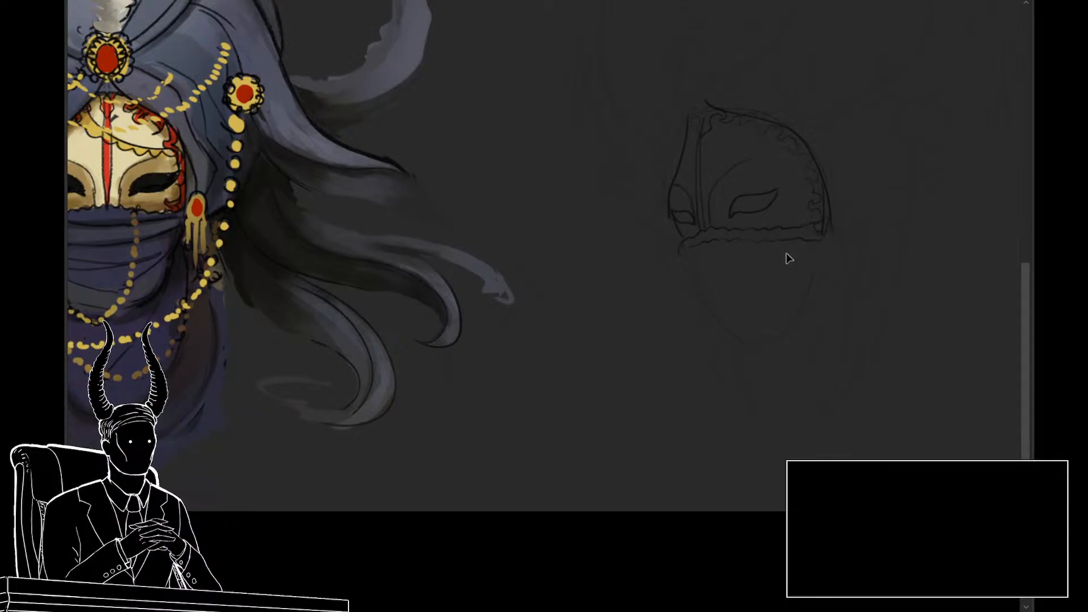
Step: Lasso the far end of the lower trim below the far eye and transform it to line up with the rest
{"action": "key", "text": "l"}
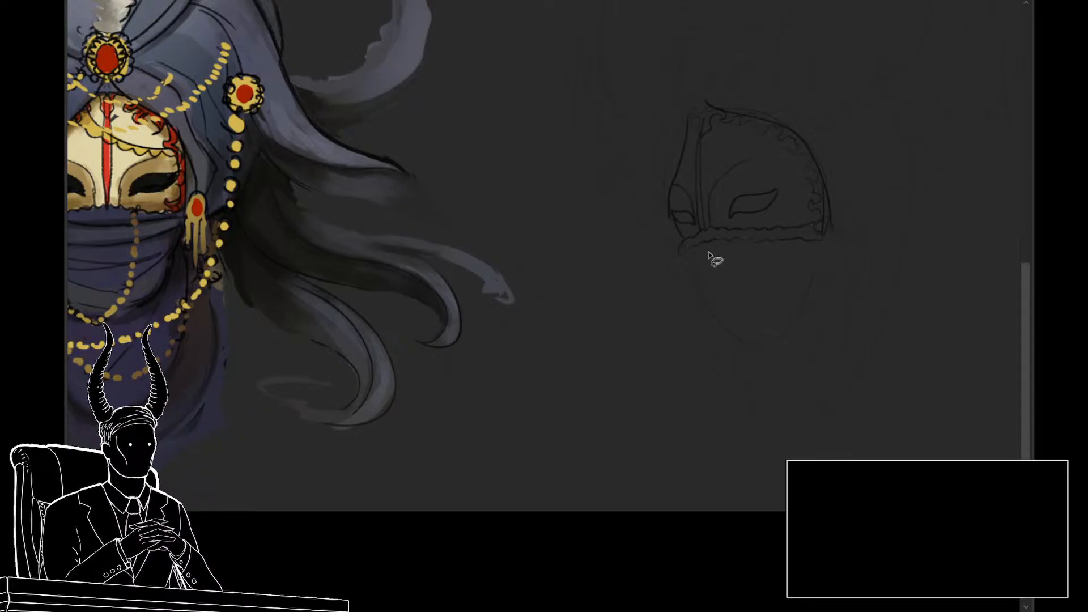
{"action": "mouse_move", "coordinate": [712, 258]}
{"action": "left_mouse_down"}
{"action": "mouse_move", "coordinate": [705, 231]}
{"action": "mouse_move", "coordinate": [673, 243]}
{"action": "left_mouse_up"}
{"action": "key", "text": "ctrl+t"}
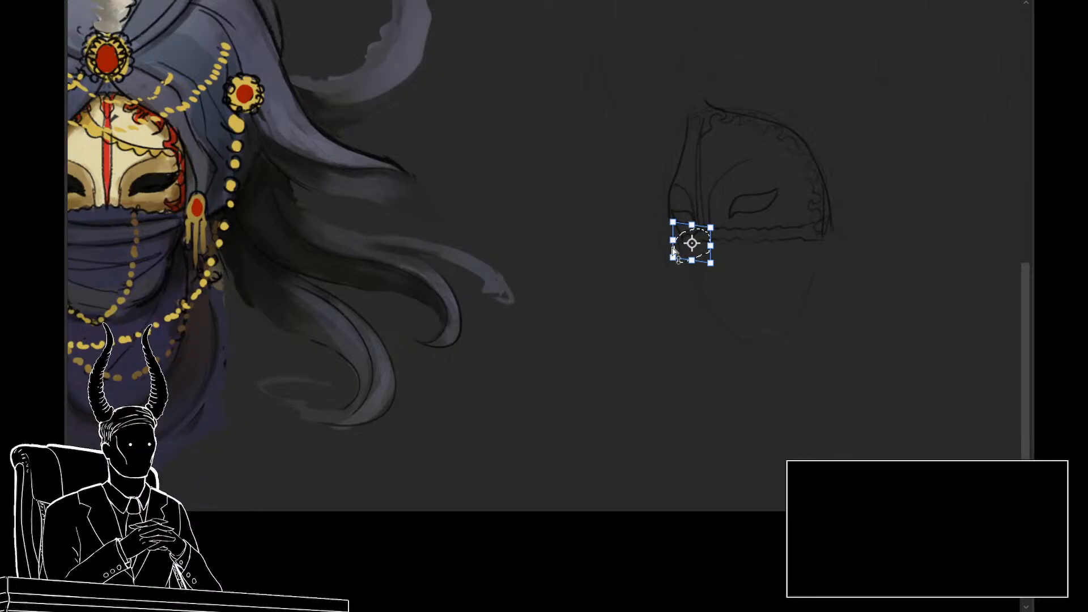
{"action": "key", "text": "Return"}
{"action": "key", "text": "ctrl+d"}
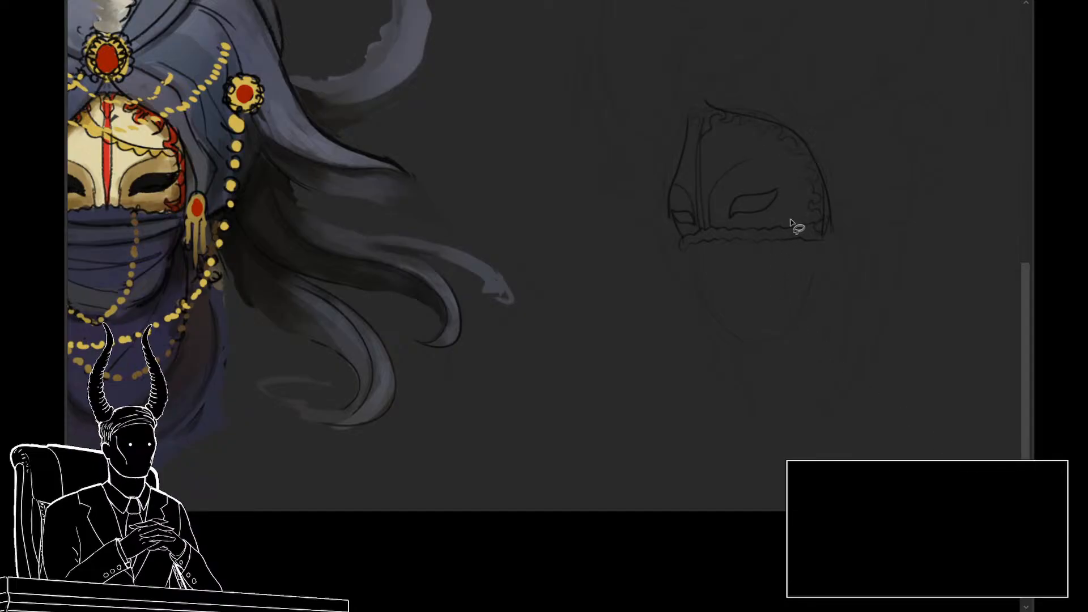
Step: Try to reshape the mask's upper and near-side ornamented edge by transforming a lassoed band around it
{"action": "mouse_move", "coordinate": [845, 209]}
{"action": "left_mouse_down"}
{"action": "mouse_move", "coordinate": [817, 147]}
{"action": "mouse_move", "coordinate": [774, 115]}
{"action": "mouse_move", "coordinate": [725, 111]}
{"action": "mouse_move", "coordinate": [729, 131]}
{"action": "mouse_move", "coordinate": [779, 165]}
{"action": "mouse_move", "coordinate": [830, 242]}
{"action": "left_mouse_up"}
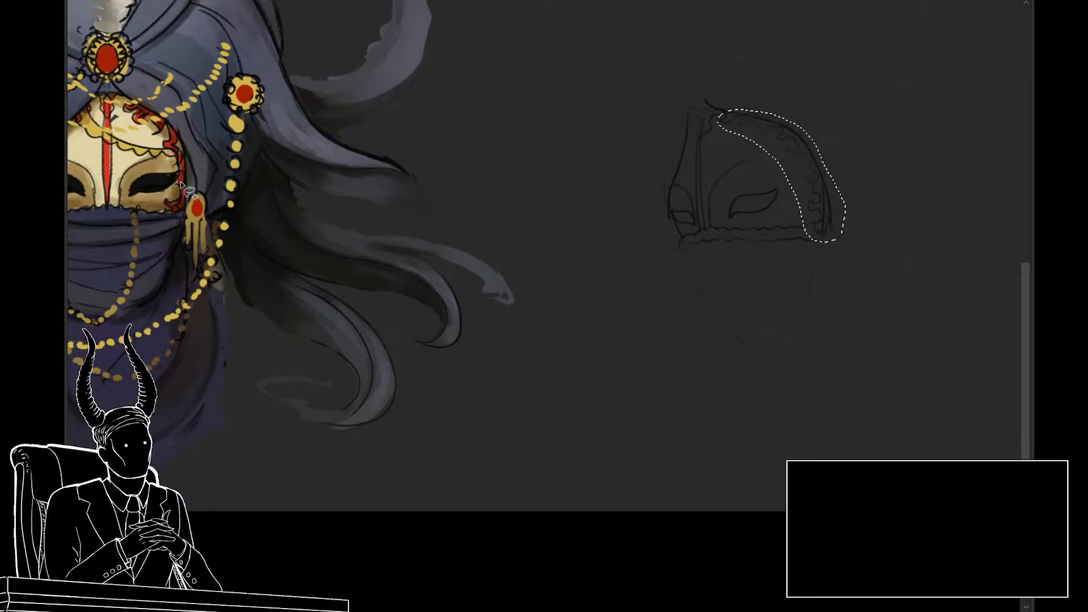
{"action": "key", "text": "ctrl+t"}
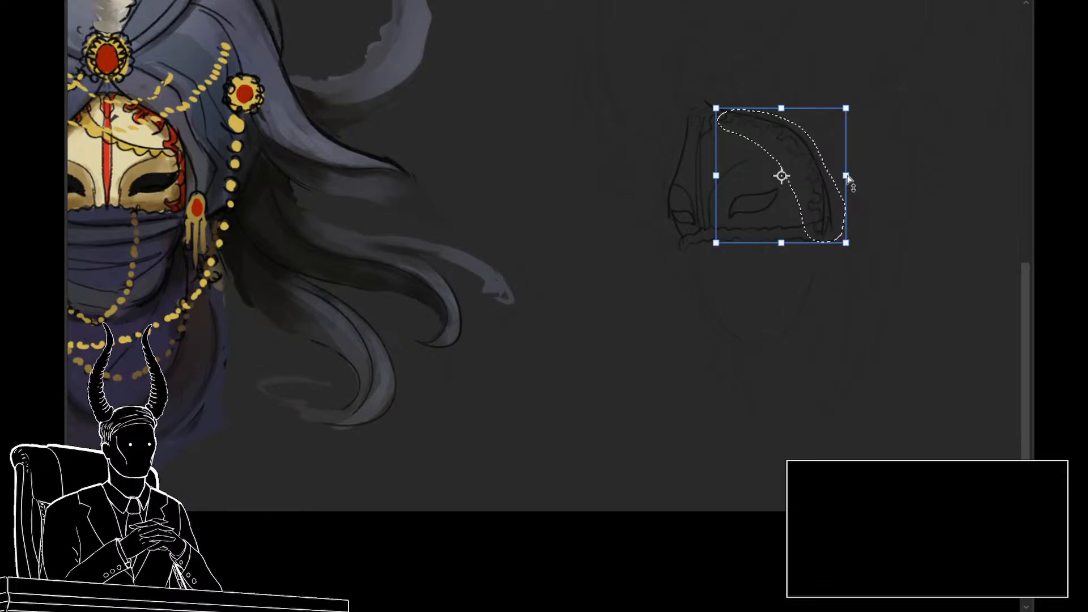
{"action": "left_click_drag", "start_coordinate": [844, 179], "coordinate": [818, 191]}
{"action": "key", "text": "ctrl+z"}
{"action": "key", "text": "ctrl+d"}
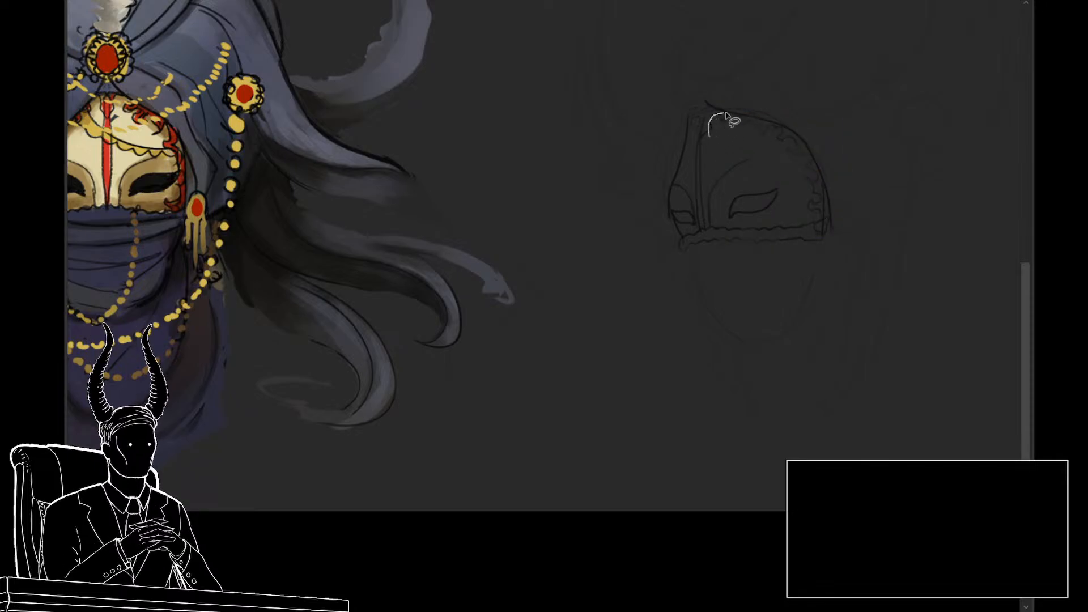
Step: Lasso the scroll ornaments along the mask's upper and near-side edge and narrow and skew them inward toward the near eye
{"action": "mouse_move", "coordinate": [727, 117]}
{"action": "left_mouse_down"}
{"action": "mouse_move", "coordinate": [785, 131]}
{"action": "mouse_move", "coordinate": [811, 159]}
{"action": "mouse_move", "coordinate": [825, 222]}
{"action": "mouse_move", "coordinate": [804, 240]}
{"action": "mouse_move", "coordinate": [791, 182]}
{"action": "mouse_move", "coordinate": [741, 152]}
{"action": "left_mouse_up"}
{"action": "key", "text": "ctrl+t"}
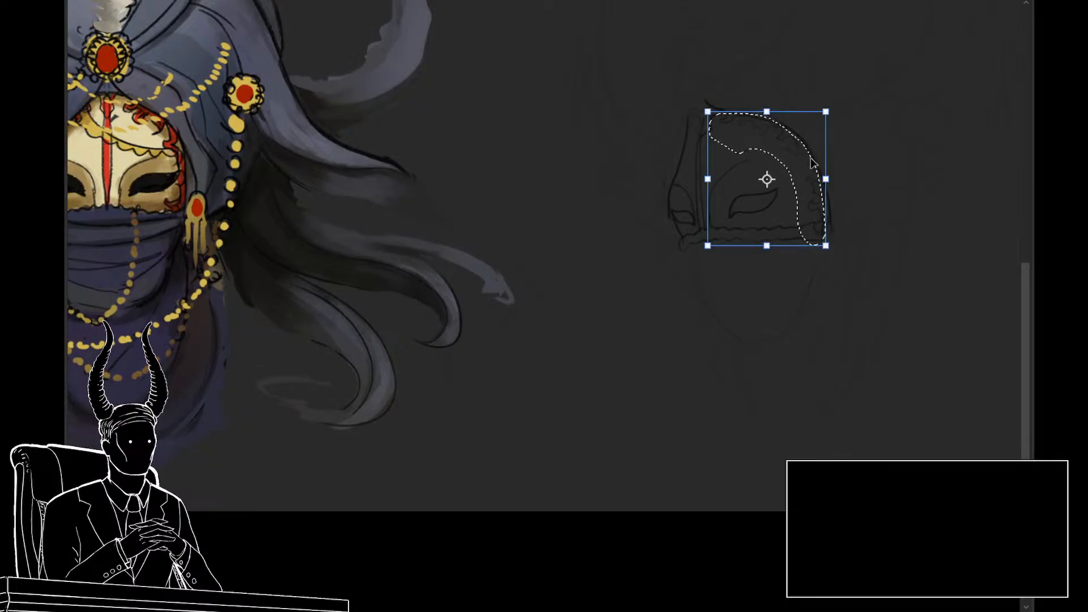
{"action": "left_click_drag", "start_coordinate": [825, 179], "coordinate": [799, 189]}
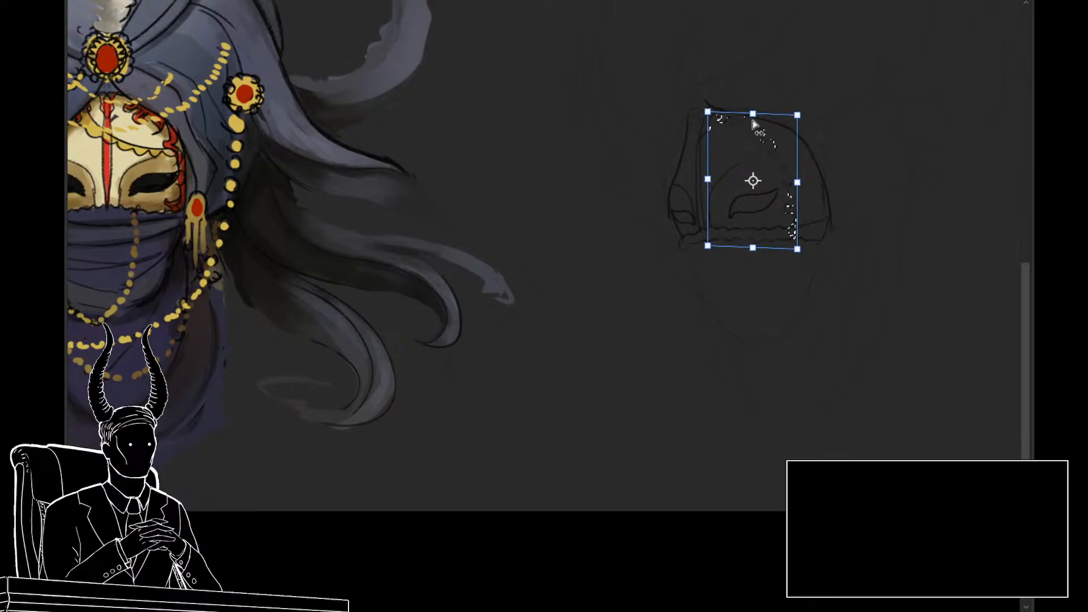
{"action": "left_click_drag", "start_coordinate": [753, 118], "coordinate": [750, 121]}
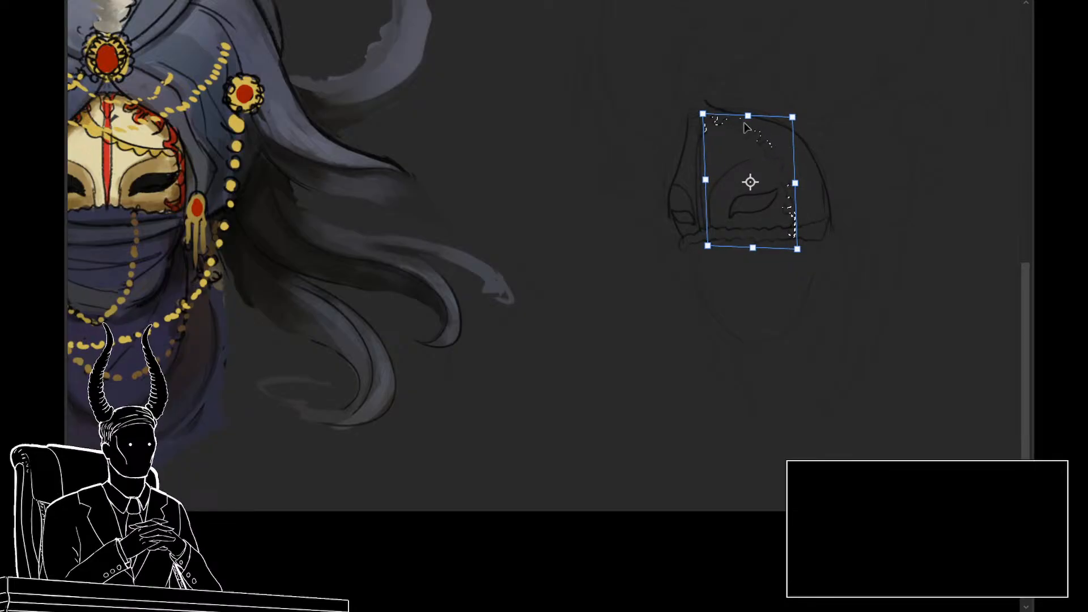
{"action": "key", "text": "Return"}
Step: Redraw the mask's top tip and near-side contour further inward and erase the old outer edge line
{"action": "left_click_drag", "start_coordinate": [736, 299], "coordinate": [714, 294]}
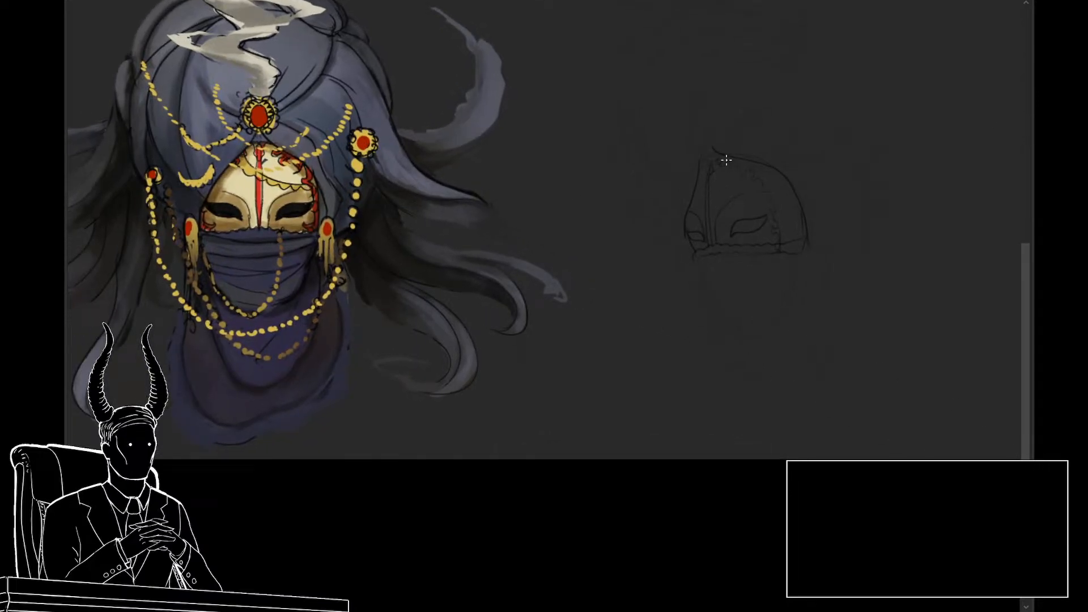
{"action": "left_click_drag", "start_coordinate": [709, 162], "coordinate": [726, 158]}
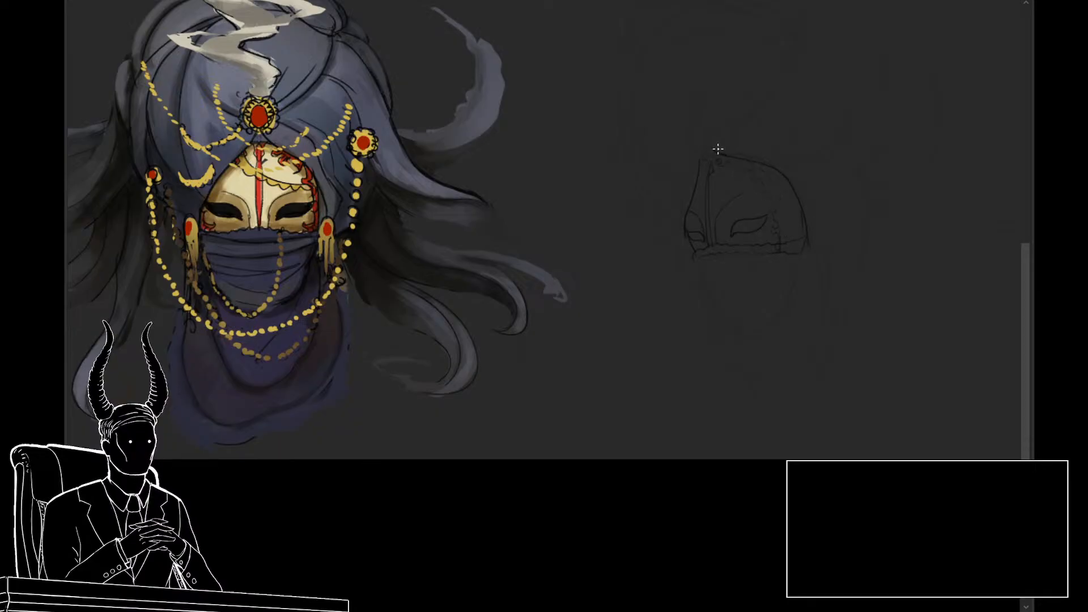
{"action": "mouse_move", "coordinate": [717, 149]}
{"action": "left_mouse_down"}
{"action": "mouse_move", "coordinate": [768, 181]}
{"action": "mouse_move", "coordinate": [790, 240]}
{"action": "left_mouse_up"}
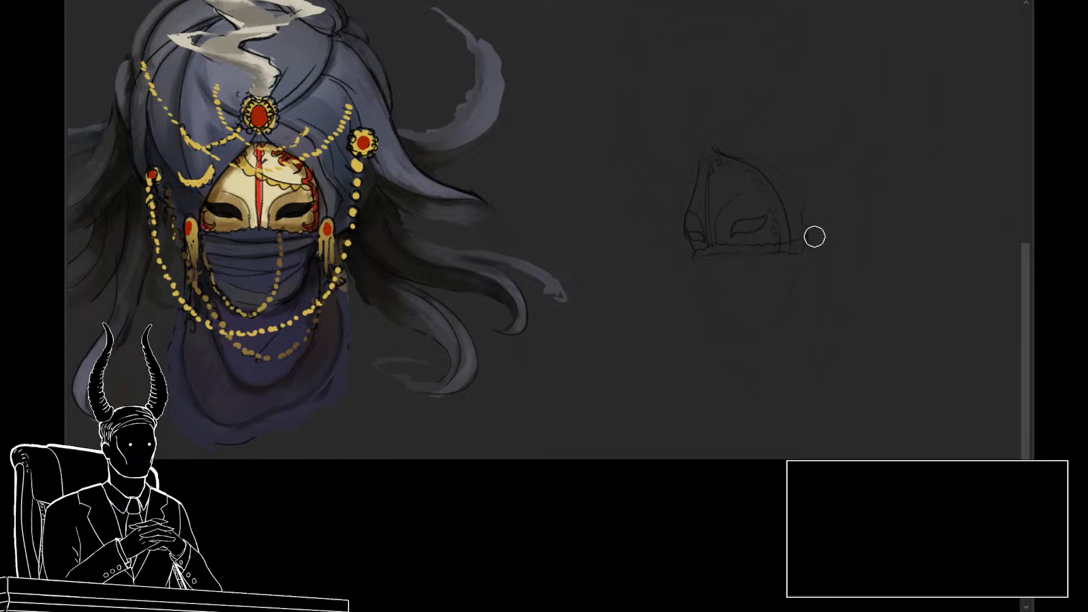
{"action": "left_click_drag", "start_coordinate": [860, 310], "coordinate": [823, 329]}
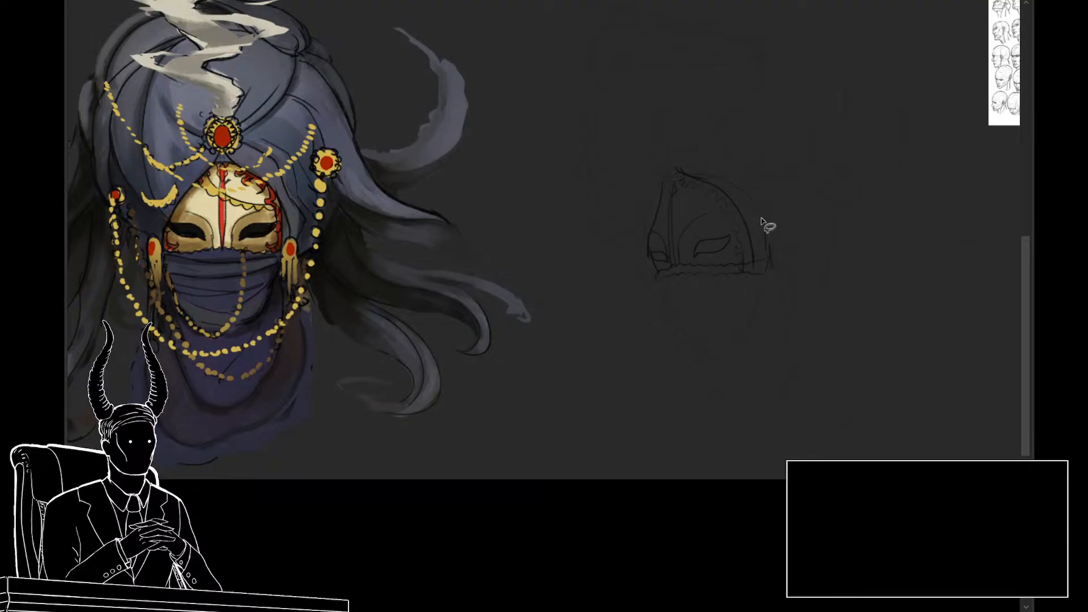
Step: Lasso the new near-side contour and warp its lower end to reshape the curve, then clear the selection
{"action": "mouse_move", "coordinate": [764, 223]}
{"action": "left_mouse_down"}
{"action": "mouse_move", "coordinate": [725, 150]}
{"action": "mouse_move", "coordinate": [683, 190]}
{"action": "mouse_move", "coordinate": [753, 279]}
{"action": "left_mouse_up"}
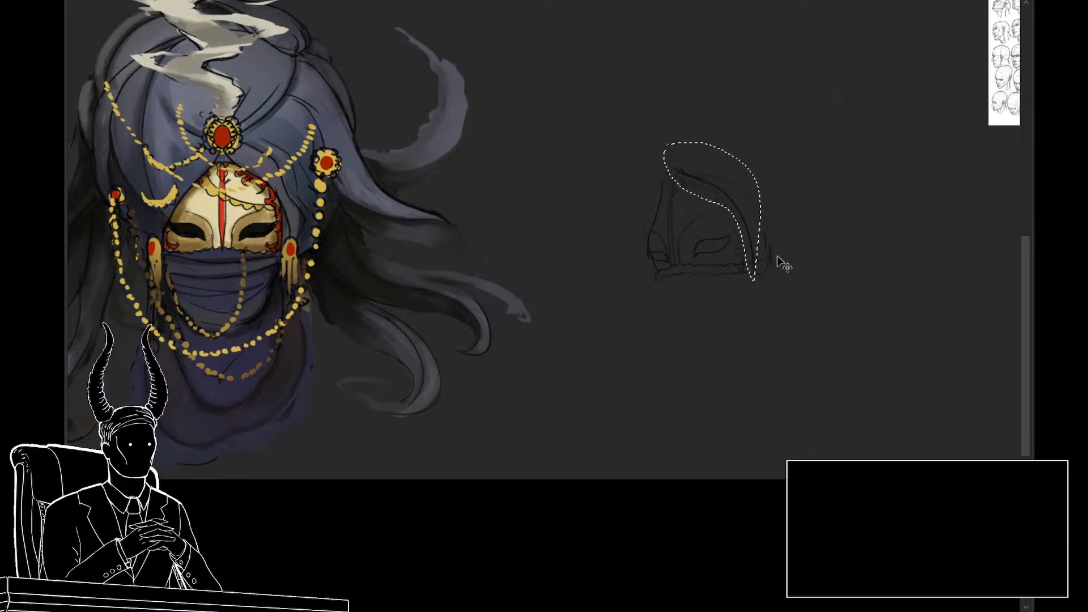
{"action": "key", "text": "ctrl+t"}
{"action": "right_click", "coordinate": [751, 208]}
{"action": "left_click", "coordinate": [786, 331]}
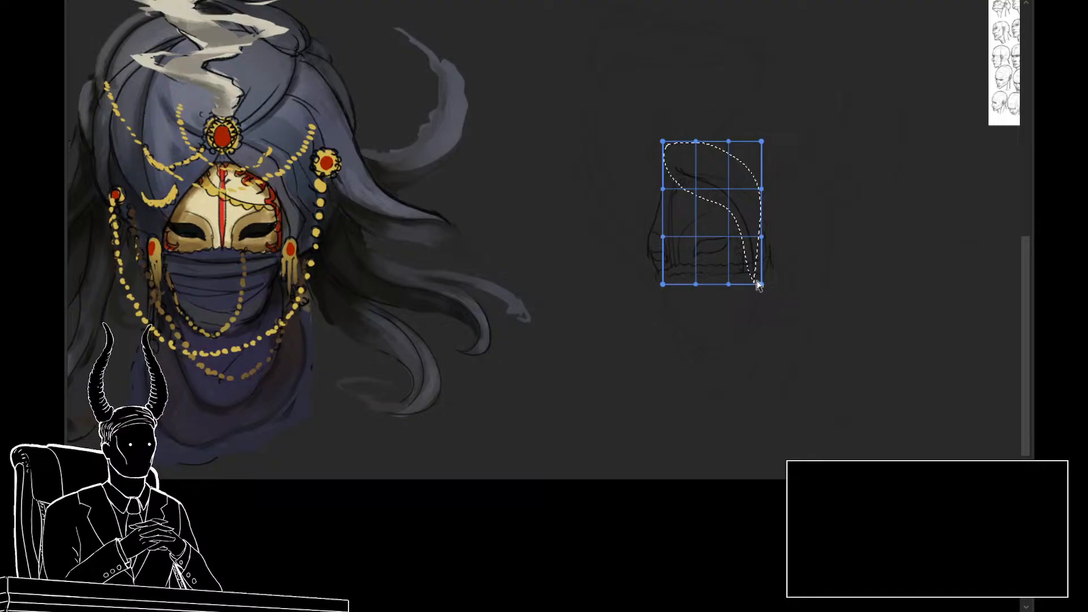
{"action": "left_click_drag", "start_coordinate": [758, 282], "coordinate": [787, 337]}
{"action": "key", "text": "Return"}
{"action": "key", "text": "ctrl+d"}
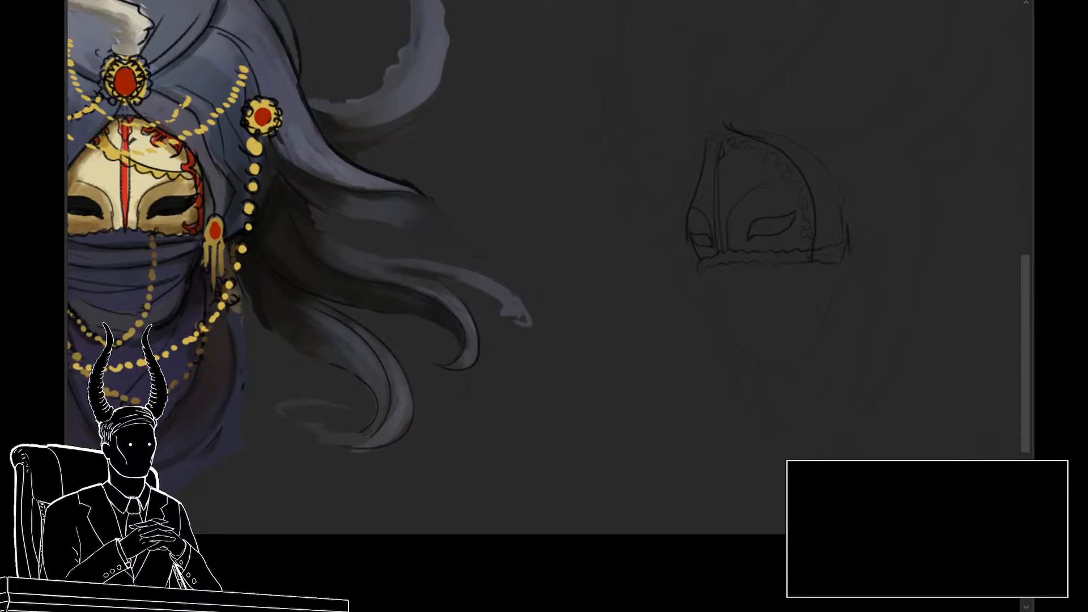
Step: Lasso the near eye, shift it slightly down and toward the nose ridge, and clear the selection
{"action": "key", "text": "l"}
{"action": "mouse_move", "coordinate": [787, 241]}
{"action": "left_mouse_down"}
{"action": "mouse_move", "coordinate": [801, 226]}
{"action": "mouse_move", "coordinate": [738, 231]}
{"action": "mouse_move", "coordinate": [760, 244]}
{"action": "left_mouse_up"}
{"action": "key", "text": "ctrl+t"}
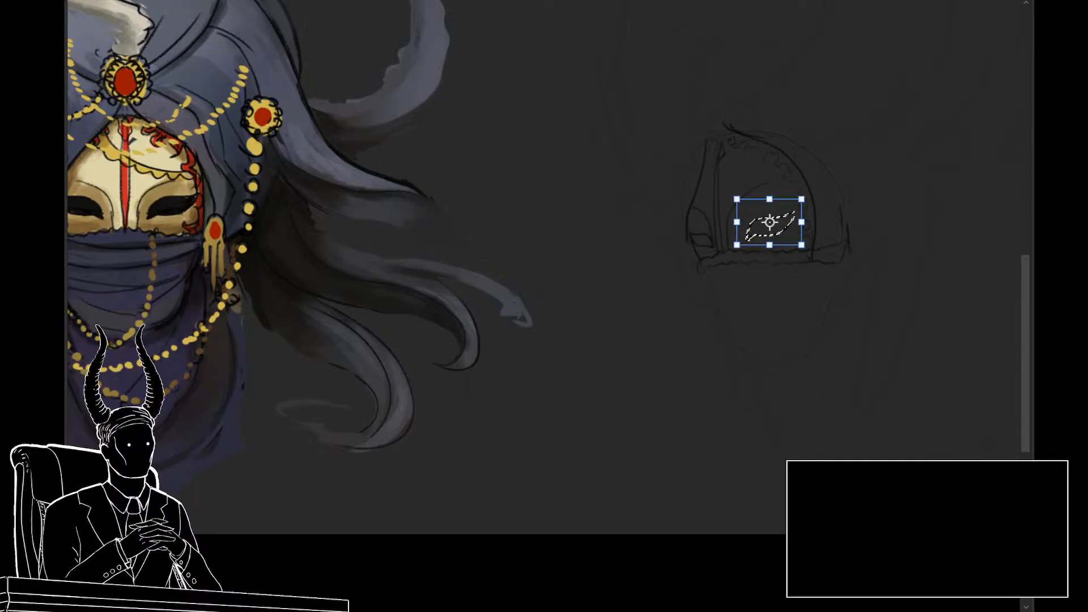
{"action": "key", "text": "Down"}
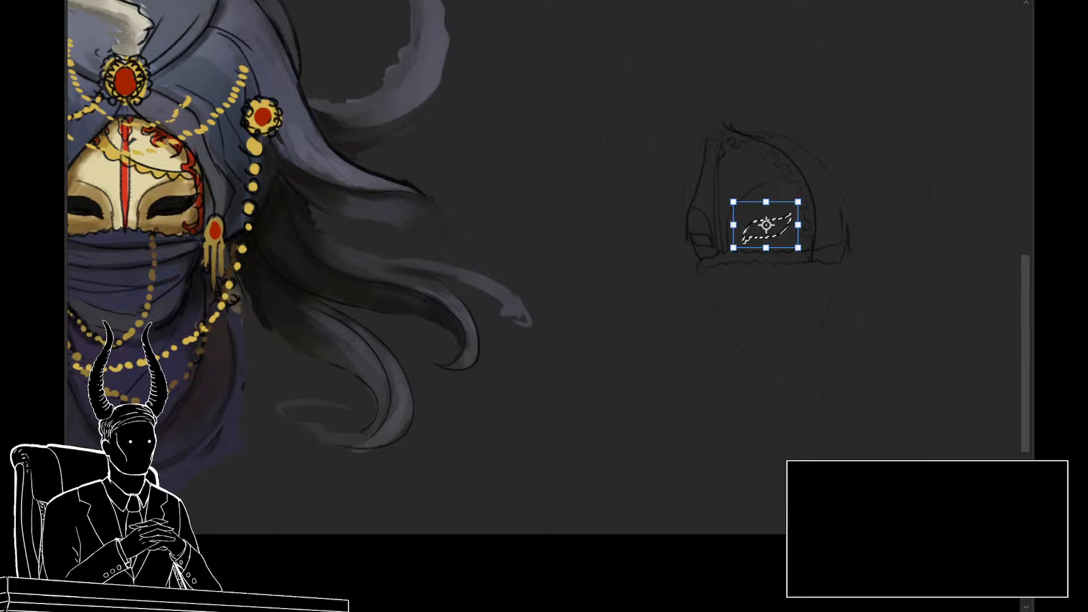
{"action": "key", "text": "Left"}
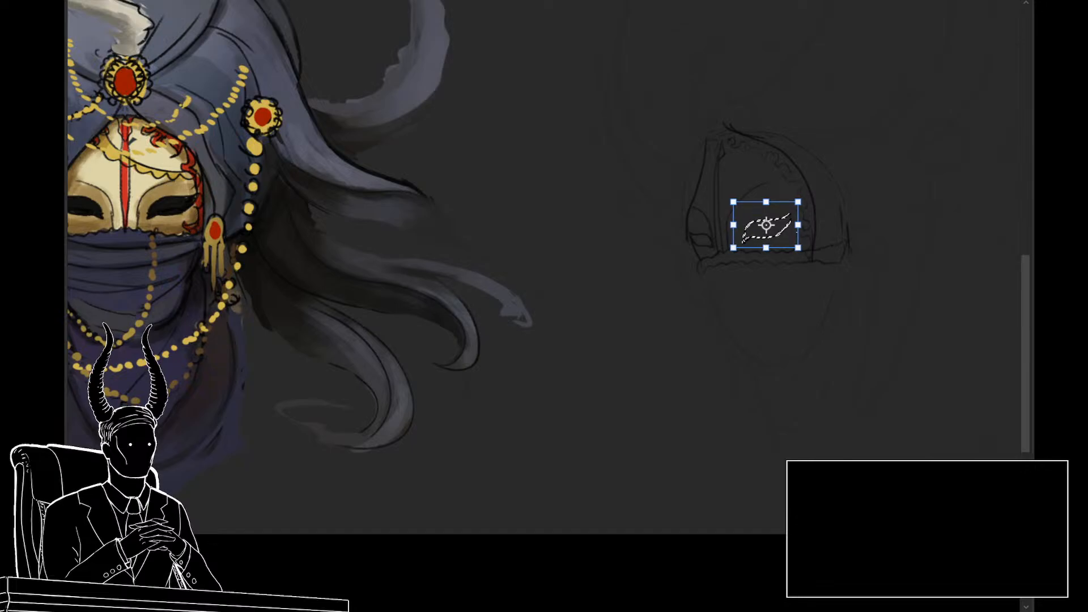
{"action": "key", "text": "Return"}
{"action": "key", "text": "ctrl+d"}
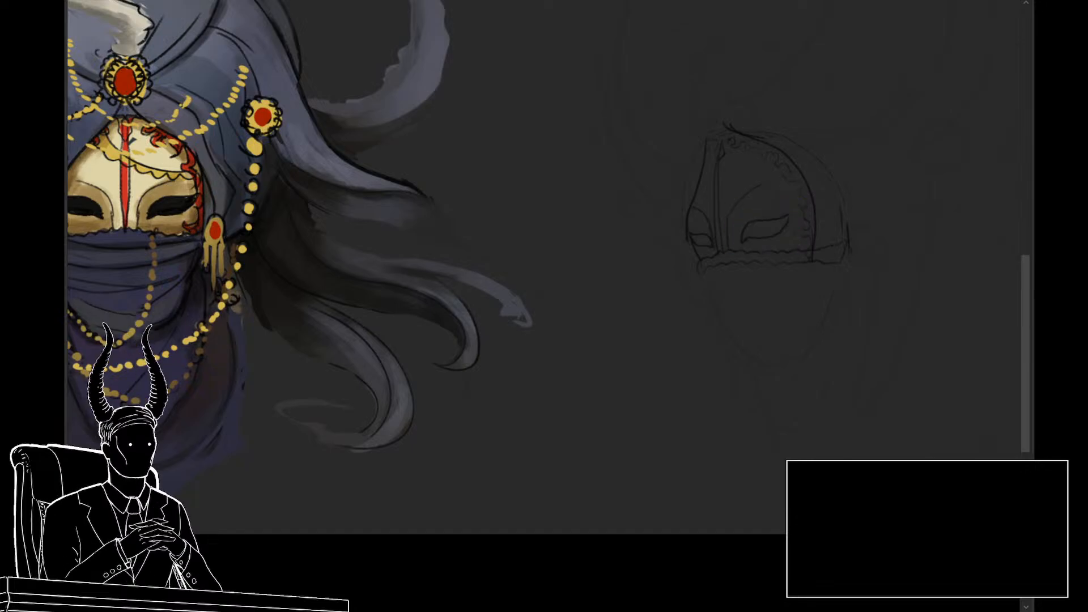
{"action": "left_click_drag", "start_coordinate": [722, 297], "coordinate": [686, 307]}
{"action": "left_click_drag", "start_coordinate": [759, 342], "coordinate": [777, 356]}
{"action": "key", "text": "ctrl+t"}
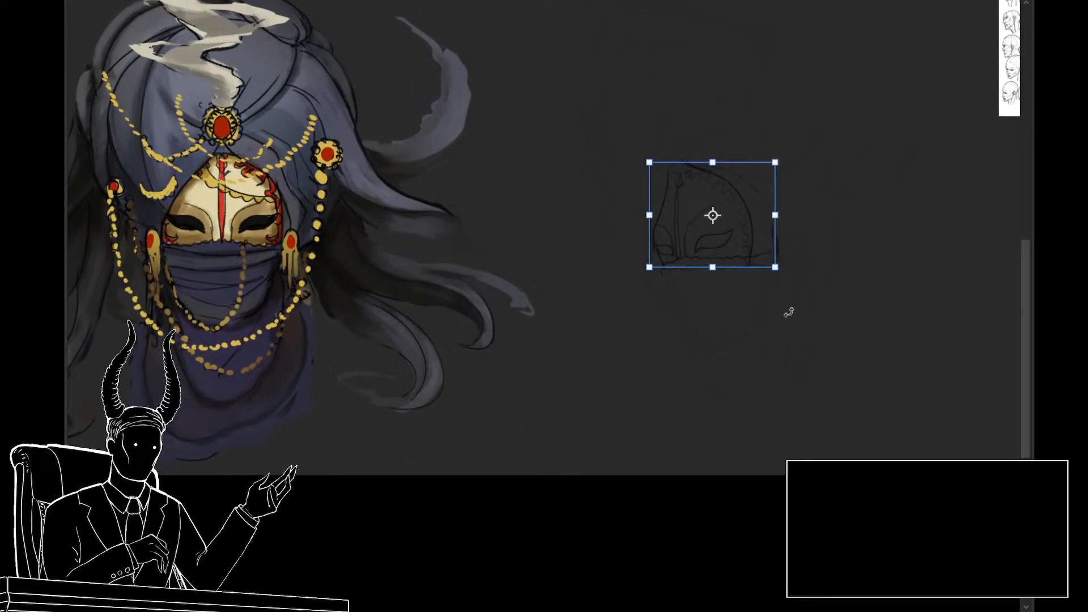
{"action": "key", "text": "Return"}
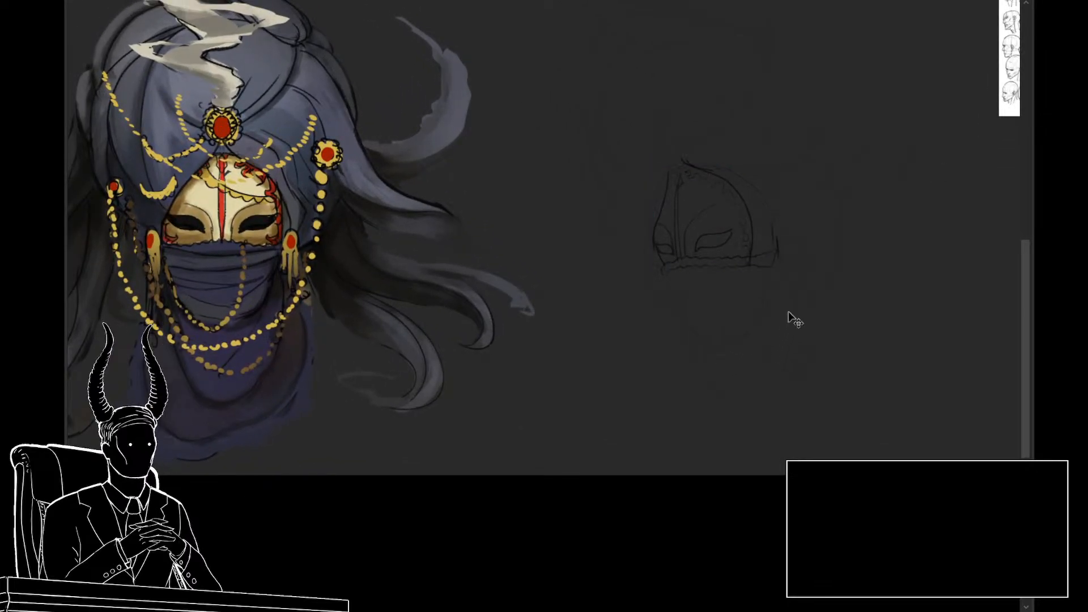
{"action": "key", "text": "ctrl+t"}
Step: Lasso and transform the far eye, and redraw the mask's far-side contour above it
{"action": "key", "text": "l"}
{"action": "mouse_move", "coordinate": [667, 241]}
{"action": "left_mouse_down"}
{"action": "mouse_move", "coordinate": [658, 243]}
{"action": "mouse_move", "coordinate": [670, 260]}
{"action": "mouse_move", "coordinate": [665, 243]}
{"action": "left_mouse_up"}
{"action": "key", "text": "ctrl+t"}
{"action": "left_click", "coordinate": [653, 269]}
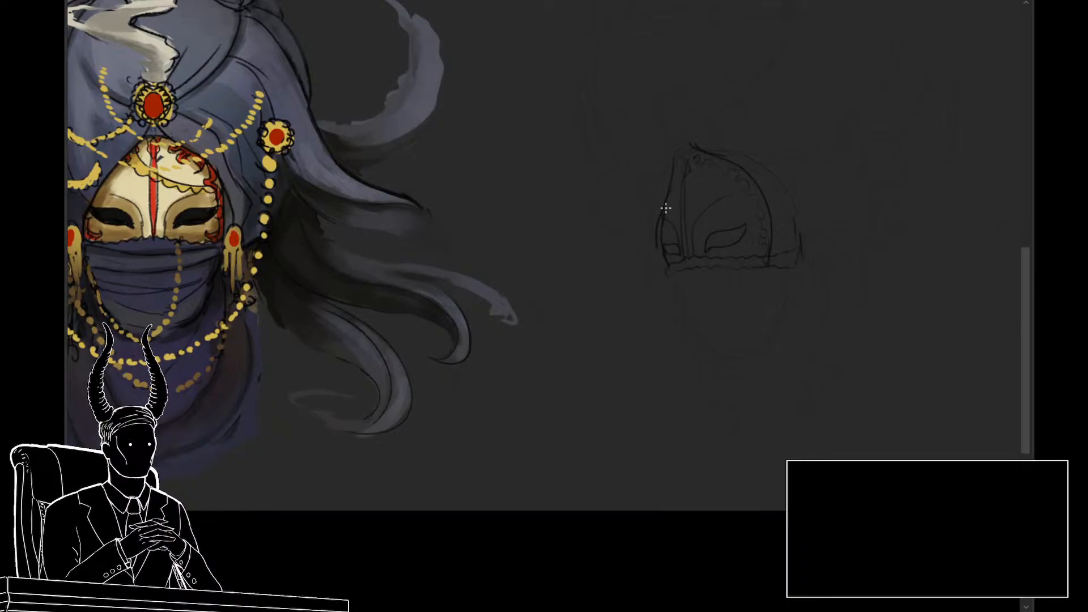
{"action": "left_click_drag", "start_coordinate": [662, 219], "coordinate": [677, 177]}
{"action": "key", "text": "ctrl+t"}
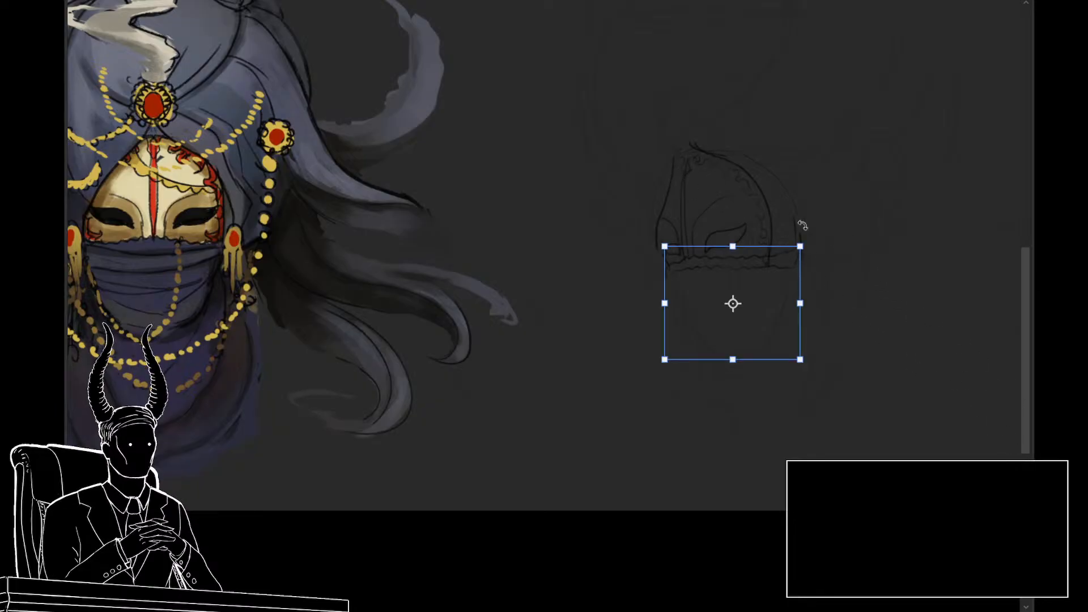
{"action": "key", "text": "Return"}
{"action": "key", "text": "ctrl+t"}
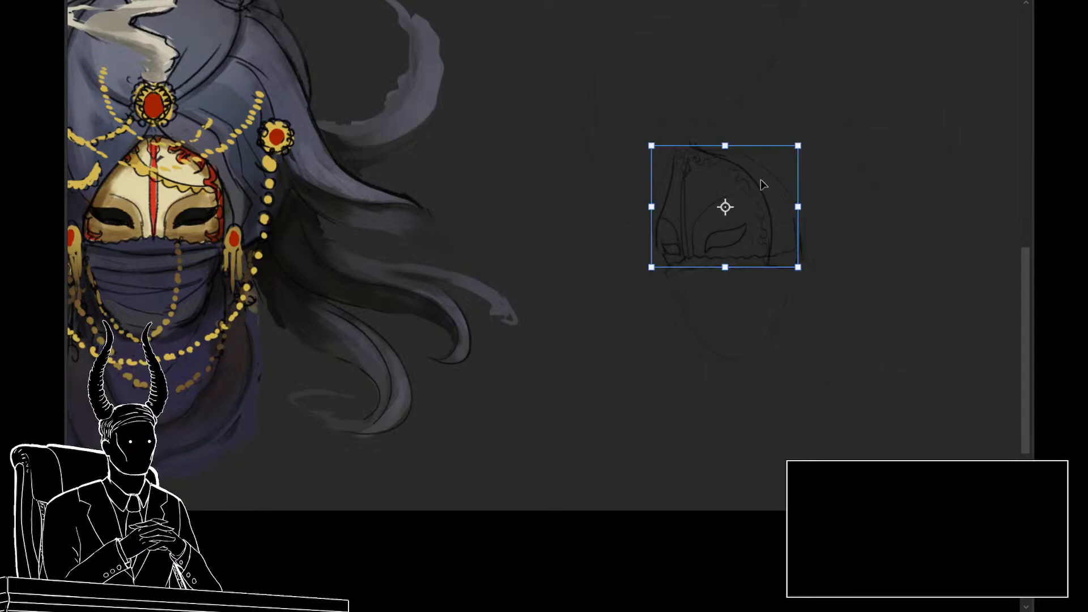
{"action": "left_click_drag", "start_coordinate": [723, 149], "coordinate": [723, 165]}
{"action": "key", "text": "ctrl+z"}
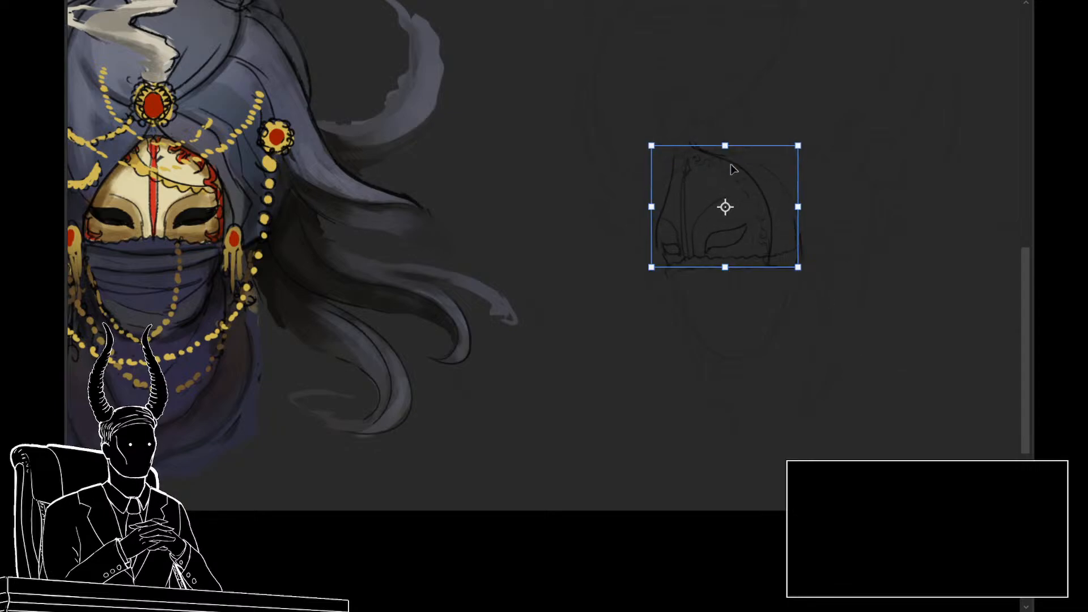
{"action": "key", "text": "Escape"}
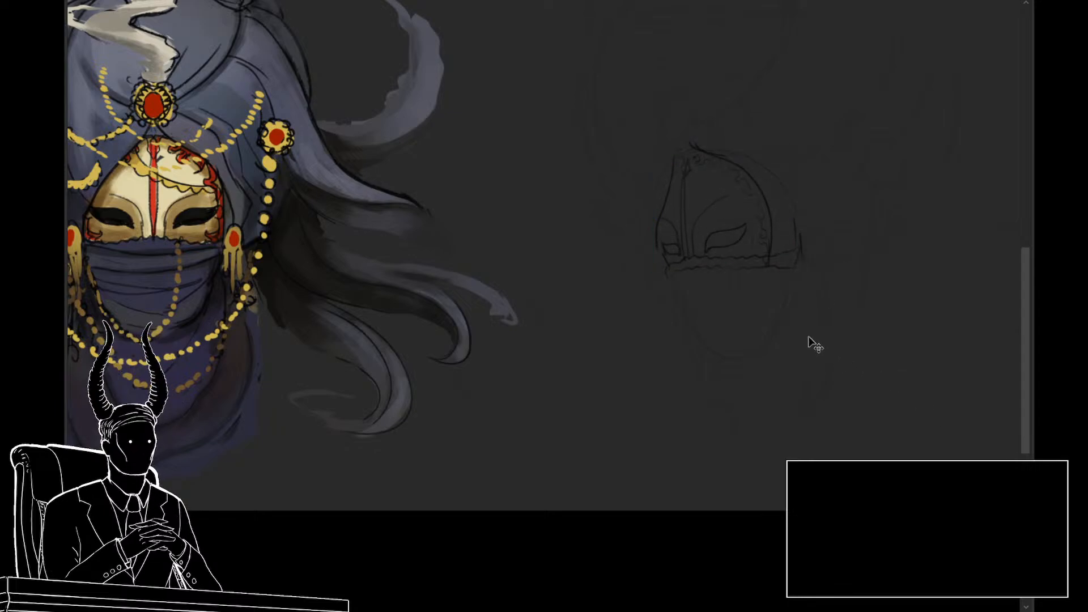
Step: Reduce the height of the mask outline by transforming its upper edge downward, keeping the base in place
{"action": "key", "text": "ctrl+t"}
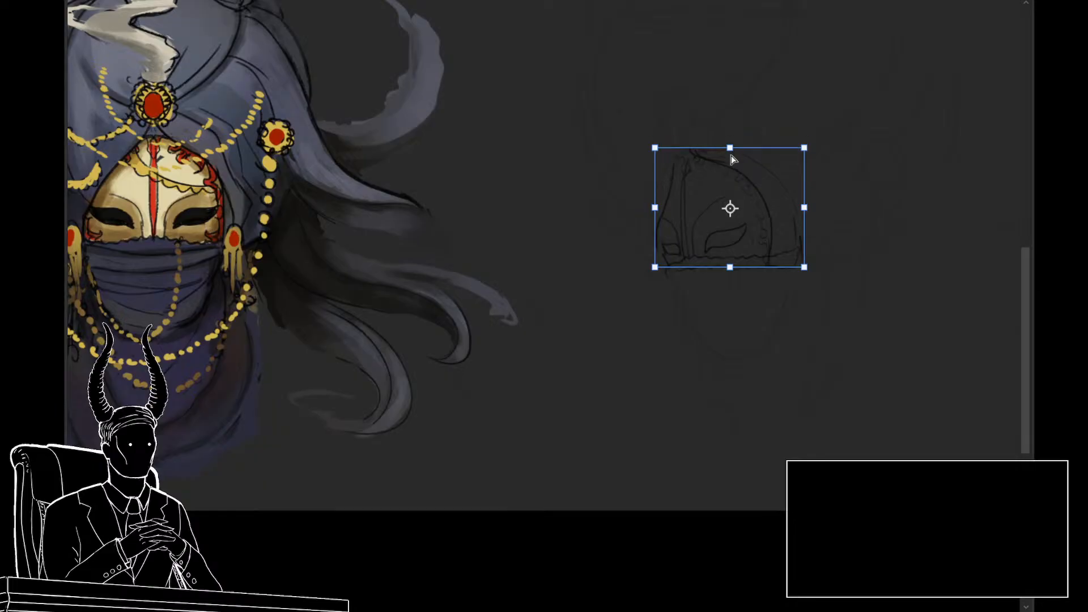
{"action": "left_click_drag", "start_coordinate": [731, 155], "coordinate": [731, 169]}
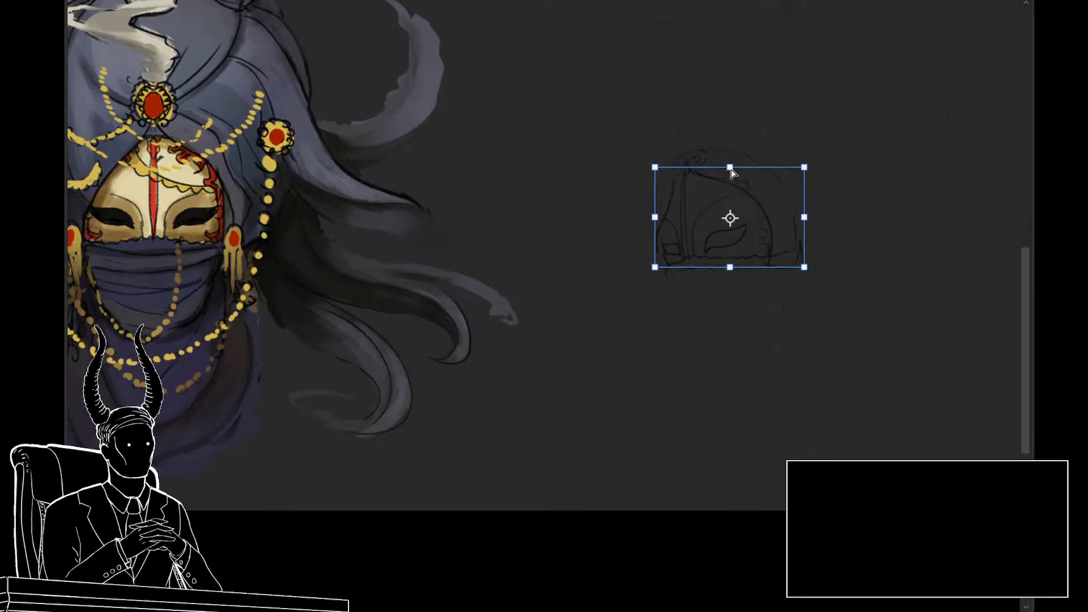
{"action": "key", "text": "Return"}
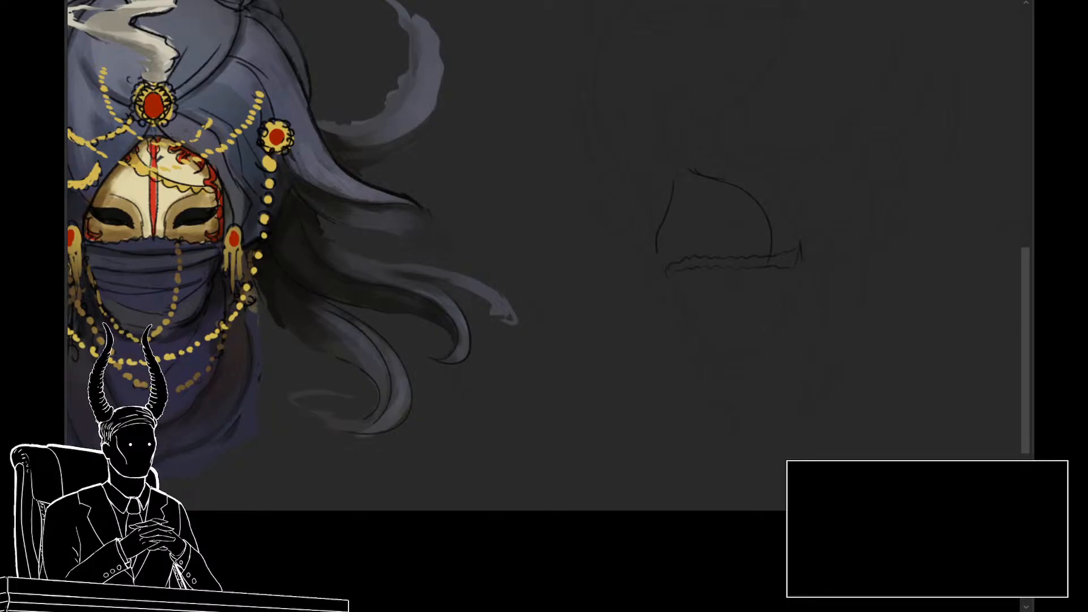
Step: Lasso the ornament band along the mask's upper and near side and move it down to fit the lowered outline
{"action": "mouse_move", "coordinate": [817, 243]}
{"action": "left_mouse_down"}
{"action": "mouse_move", "coordinate": [676, 132]}
{"action": "mouse_move", "coordinate": [653, 162]}
{"action": "mouse_move", "coordinate": [662, 182]}
{"action": "mouse_move", "coordinate": [730, 187]}
{"action": "mouse_move", "coordinate": [747, 200]}
{"action": "mouse_move", "coordinate": [749, 227]}
{"action": "mouse_move", "coordinate": [816, 264]}
{"action": "left_mouse_up"}
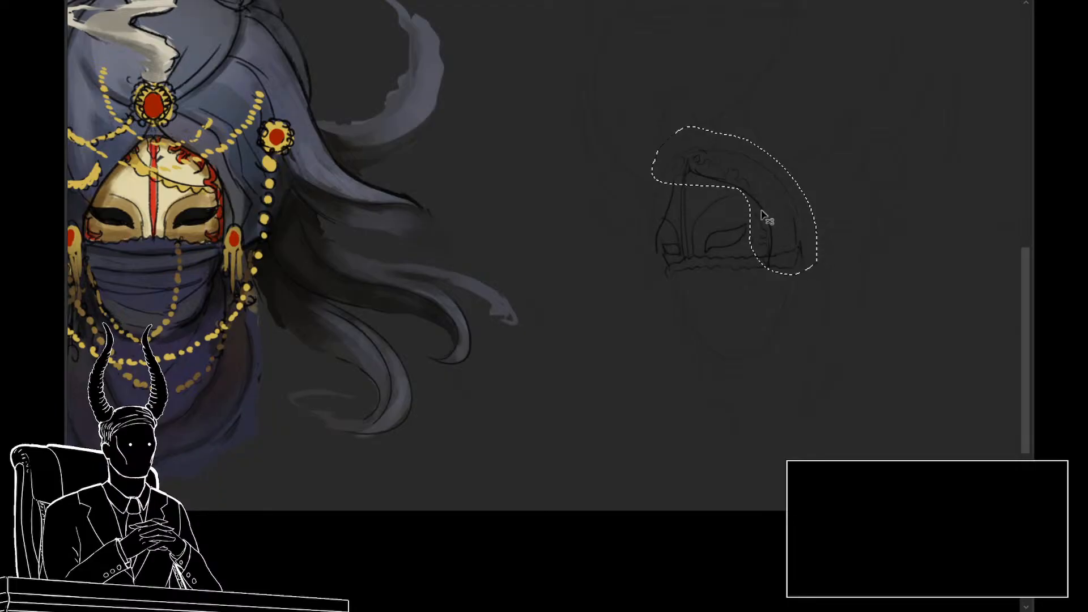
{"action": "key", "text": "ctrl+t"}
{"action": "mouse_move", "coordinate": [733, 133]}
{"action": "left_mouse_down"}
{"action": "mouse_move", "coordinate": [735, 153]}
{"action": "mouse_move", "coordinate": [735, 125]}
{"action": "left_mouse_up"}
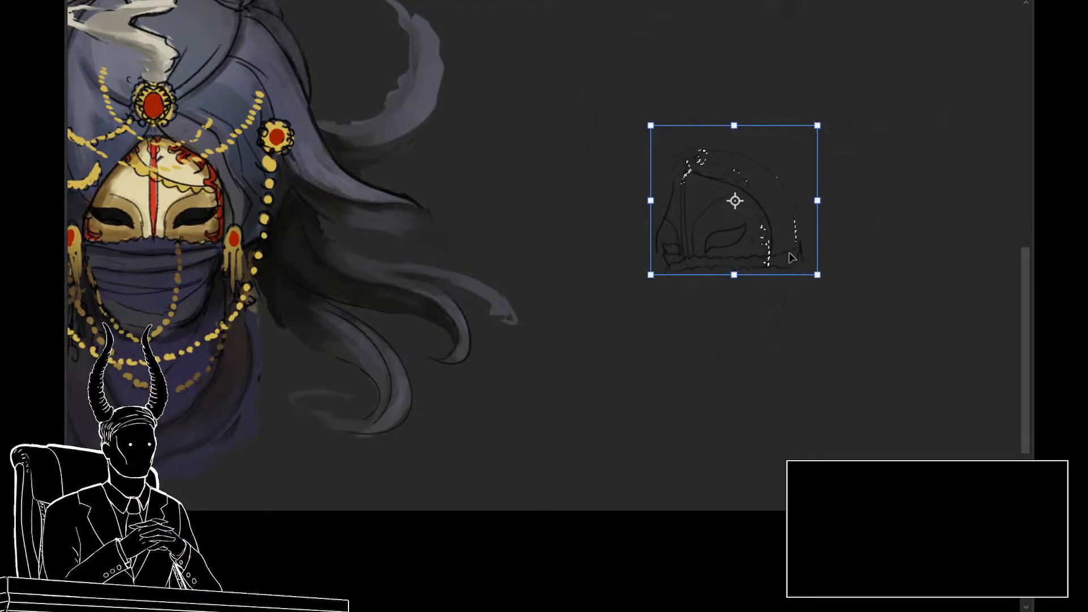
{"action": "mouse_move", "coordinate": [792, 258]}
{"action": "left_mouse_down"}
{"action": "mouse_move", "coordinate": [792, 274]}
{"action": "mouse_move", "coordinate": [787, 262]}
{"action": "left_mouse_up"}
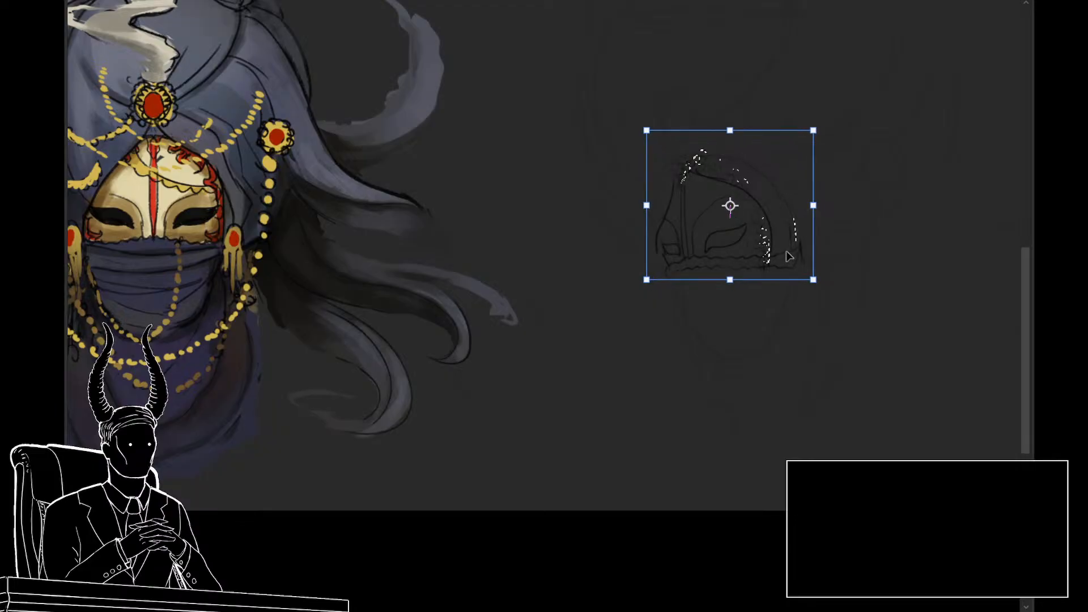
{"action": "key", "text": "Return"}
{"action": "key", "text": "ctrl+d"}
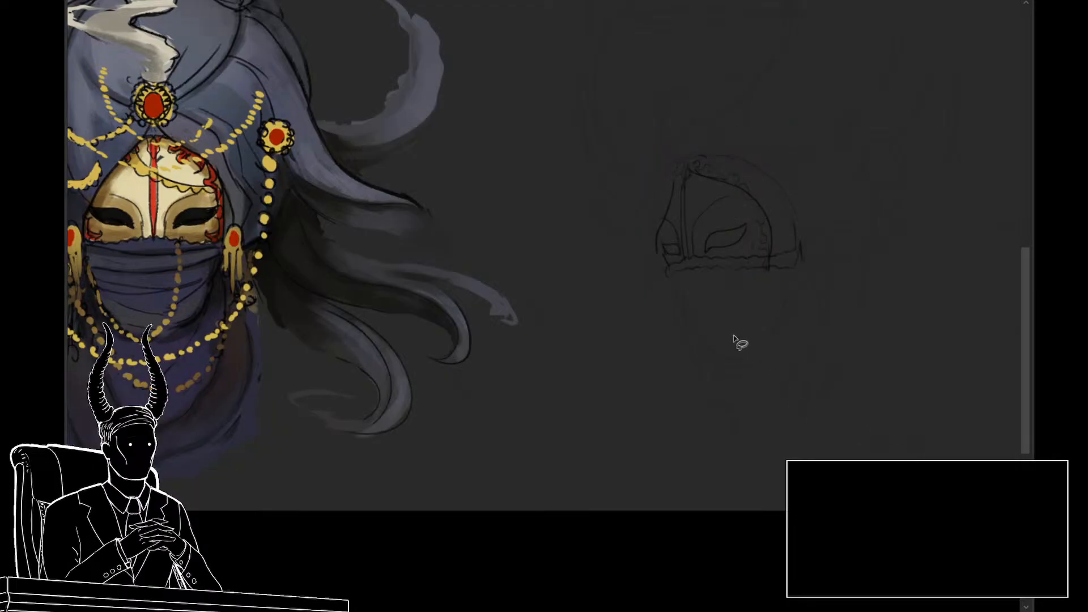
Step: Sketch the jaw and chin outline beneath the mask, and add the nose, lips and chin profile along the far side
{"action": "left_click_drag", "start_coordinate": [733, 325], "coordinate": [703, 335]}
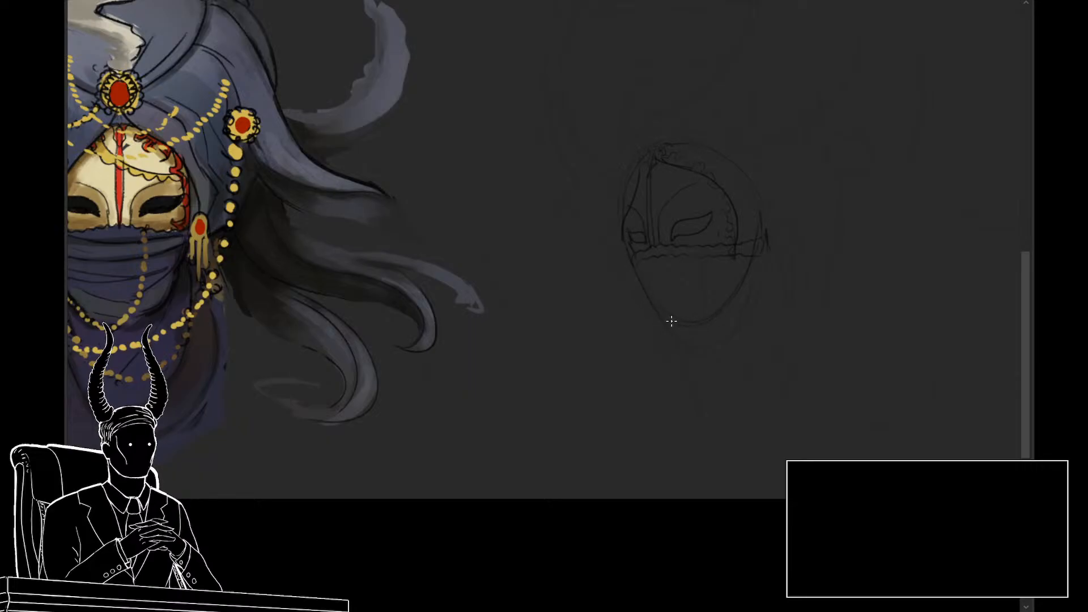
{"action": "mouse_move", "coordinate": [672, 321]}
{"action": "left_mouse_down"}
{"action": "mouse_move", "coordinate": [717, 324]}
{"action": "mouse_move", "coordinate": [758, 255]}
{"action": "left_mouse_up"}
{"action": "left_click_drag", "start_coordinate": [711, 335], "coordinate": [751, 325]}
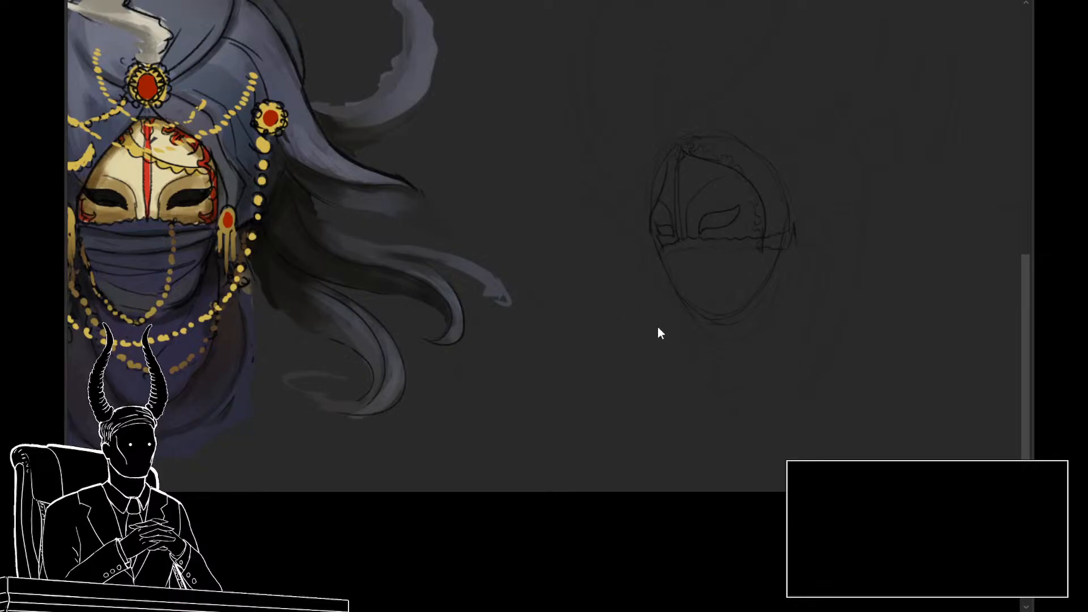
{"action": "left_click_drag", "start_coordinate": [587, 339], "coordinate": [636, 312]}
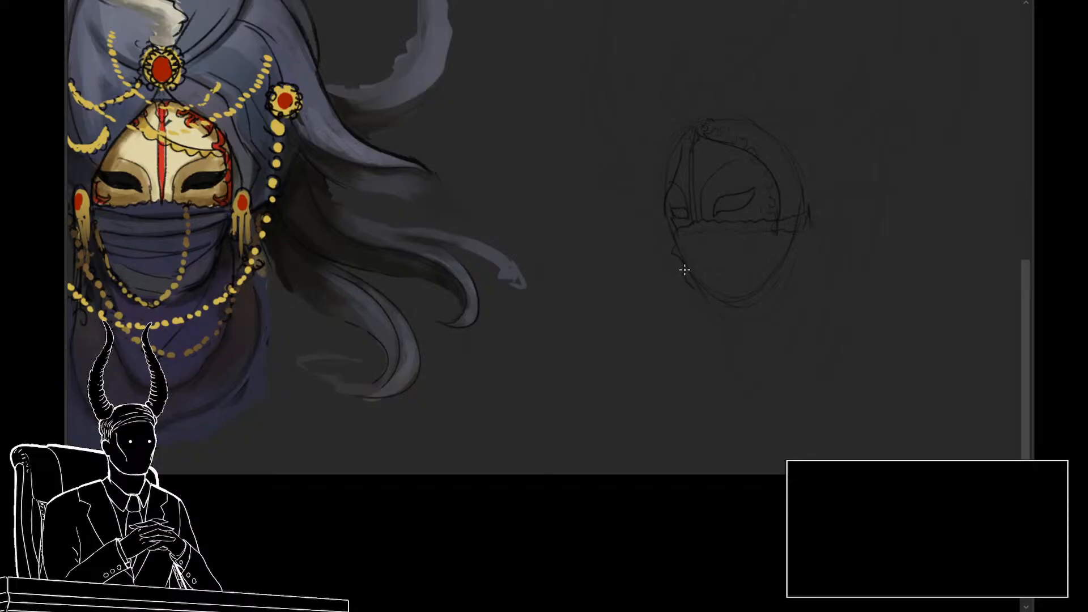
{"action": "left_click_drag", "start_coordinate": [684, 270], "coordinate": [712, 312]}
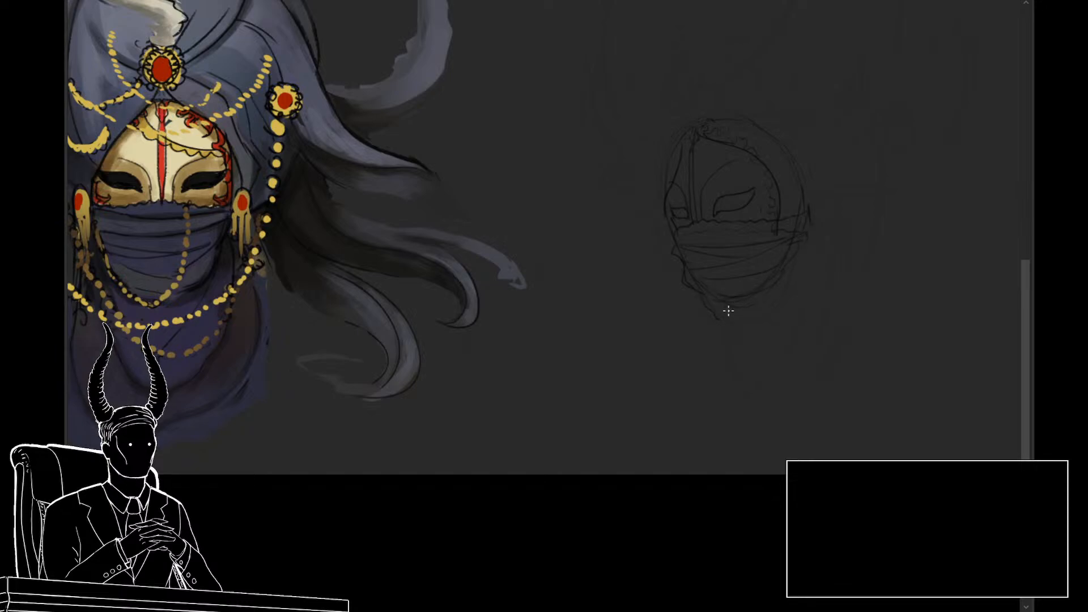
Step: Adjust the mask's central stripe and nose-bridge lines with a small lassoed transform
{"action": "left_click_drag", "start_coordinate": [768, 349], "coordinate": [739, 356]}
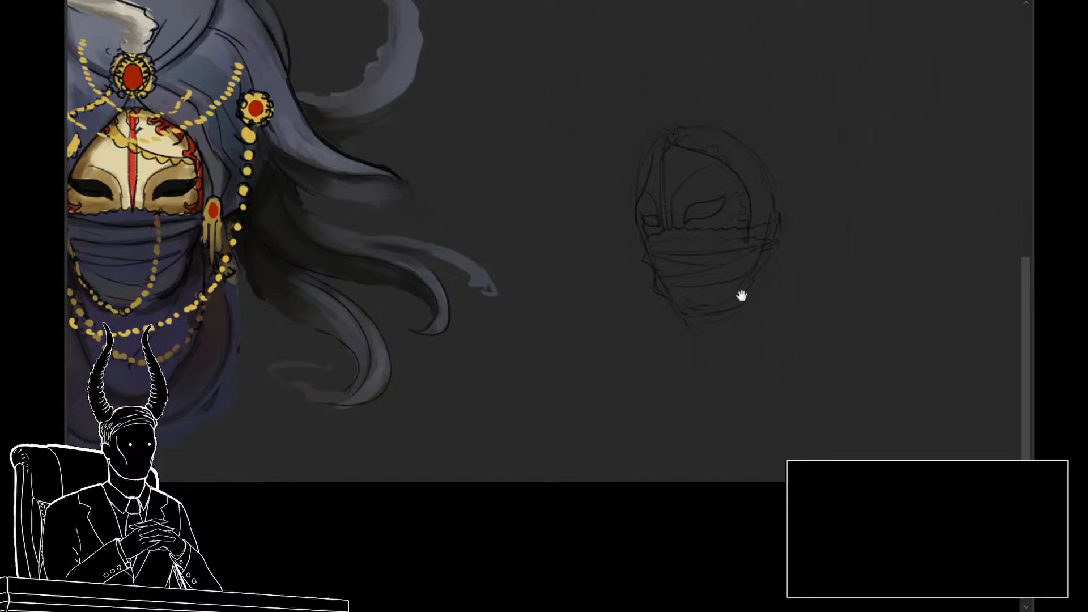
{"action": "mouse_move", "coordinate": [749, 321]}
{"action": "left_mouse_down"}
{"action": "mouse_move", "coordinate": [709, 328]}
{"action": "mouse_move", "coordinate": [797, 306]}
{"action": "mouse_move", "coordinate": [780, 345]}
{"action": "left_mouse_up"}
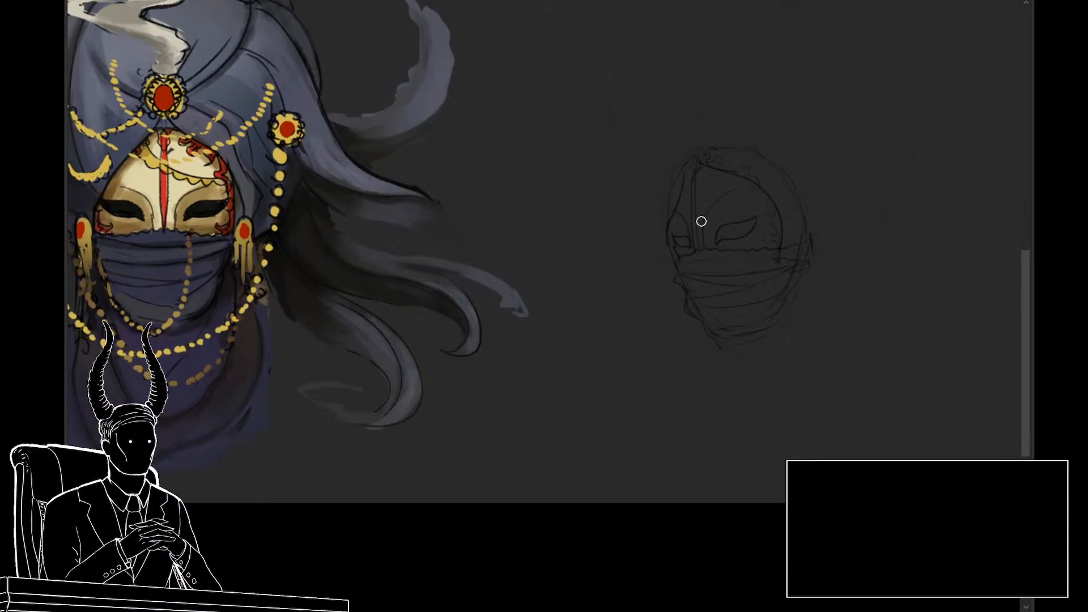
{"action": "mouse_move", "coordinate": [710, 194]}
{"action": "left_mouse_down"}
{"action": "mouse_move", "coordinate": [702, 179]}
{"action": "mouse_move", "coordinate": [687, 194]}
{"action": "mouse_move", "coordinate": [699, 258]}
{"action": "mouse_move", "coordinate": [705, 215]}
{"action": "left_mouse_up"}
{"action": "key", "text": "ctrl+t"}
{"action": "key", "text": "Return"}
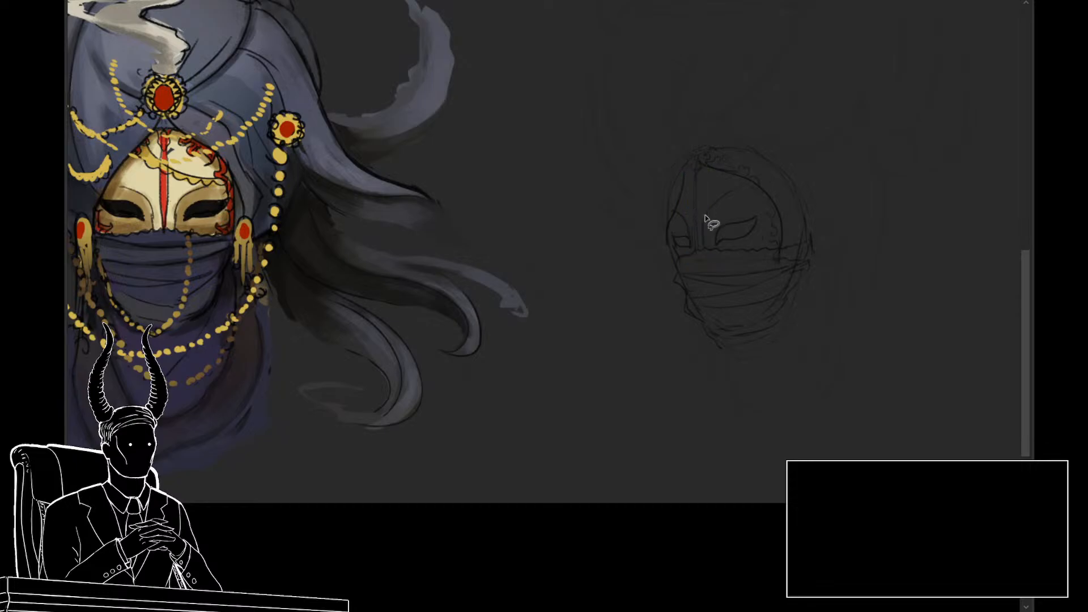
Step: Lasso the far eye and transform it to fit beside the nose bridge on the mask's far side
{"action": "mouse_move", "coordinate": [703, 317]}
{"action": "left_mouse_down"}
{"action": "mouse_move", "coordinate": [671, 311]}
{"action": "mouse_move", "coordinate": [687, 315]}
{"action": "left_mouse_up"}
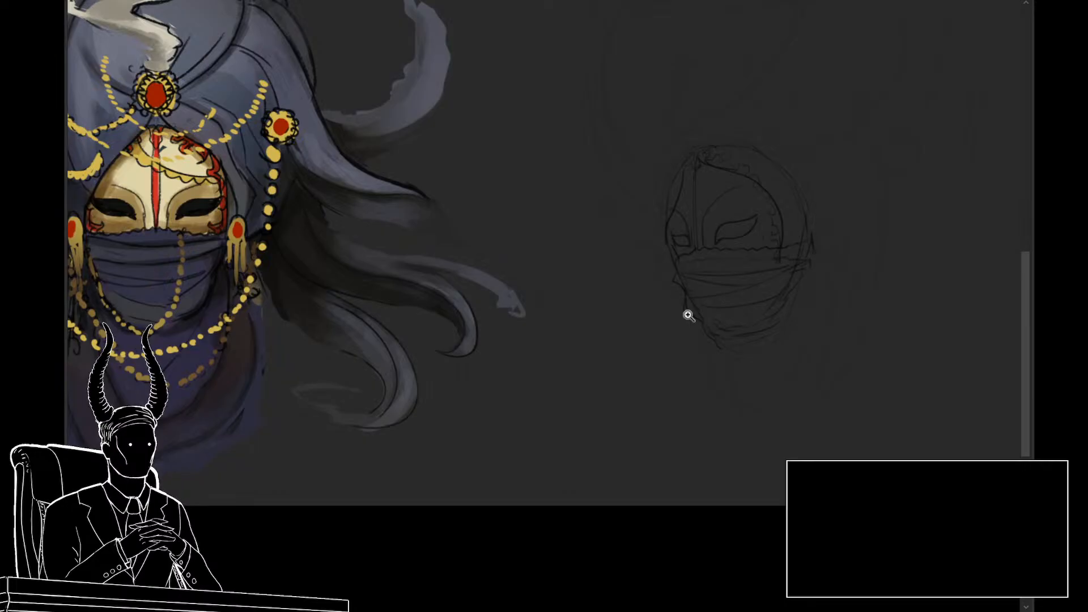
{"action": "mouse_move", "coordinate": [688, 315]}
{"action": "left_mouse_down"}
{"action": "mouse_move", "coordinate": [709, 323]}
{"action": "mouse_move", "coordinate": [709, 340]}
{"action": "mouse_move", "coordinate": [703, 323]}
{"action": "left_mouse_up"}
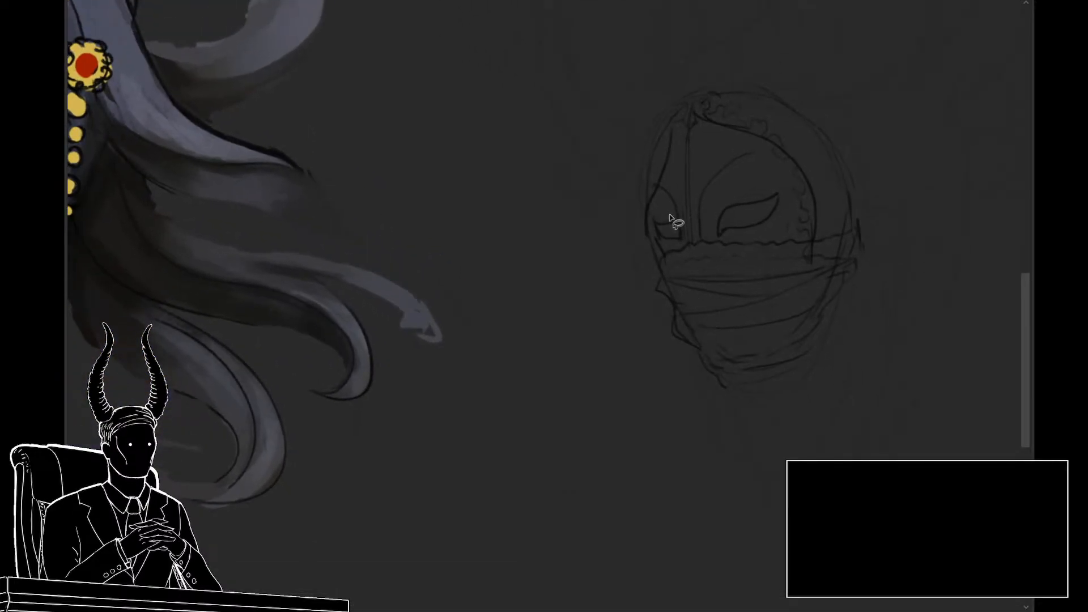
{"action": "mouse_move", "coordinate": [670, 216]}
{"action": "left_mouse_down"}
{"action": "mouse_move", "coordinate": [656, 241]}
{"action": "mouse_move", "coordinate": [677, 252]}
{"action": "mouse_move", "coordinate": [682, 223]}
{"action": "left_mouse_up"}
{"action": "key", "text": "ctrl+t"}
{"action": "left_click_drag", "start_coordinate": [667, 204], "coordinate": [666, 206]}
{"action": "key", "text": "Return"}
{"action": "key", "text": "ctrl+d"}
Step: Sketch the inner scarf folds draping from the chin and near side of the veil in a deep curve below the jaw
{"action": "left_click_drag", "start_coordinate": [667, 338], "coordinate": [614, 345]}
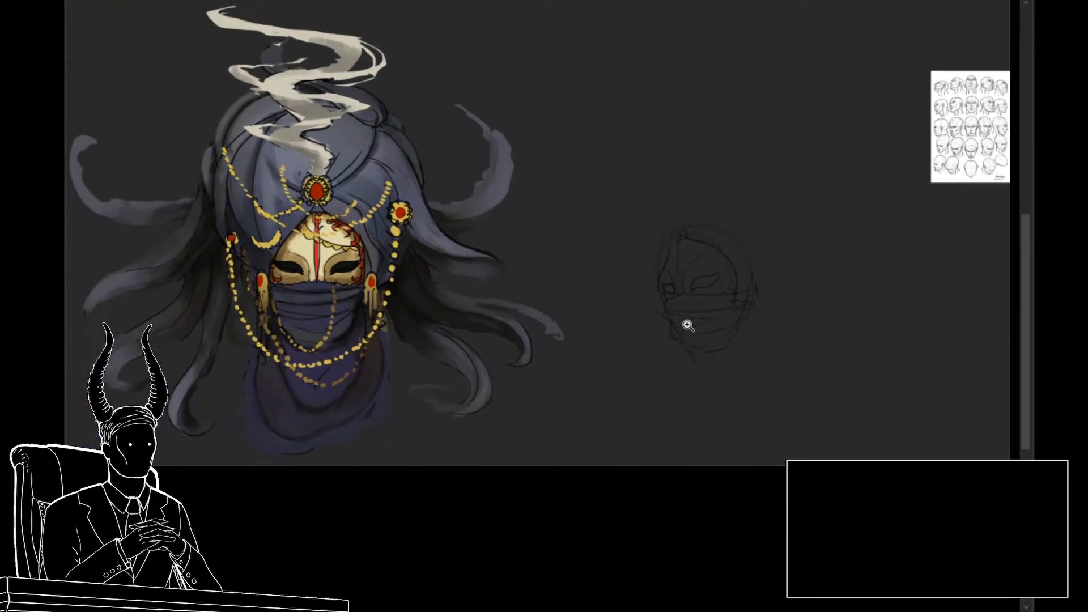
{"action": "mouse_move", "coordinate": [687, 325]}
{"action": "left_mouse_down"}
{"action": "mouse_move", "coordinate": [716, 357]}
{"action": "mouse_move", "coordinate": [770, 383]}
{"action": "left_mouse_up"}
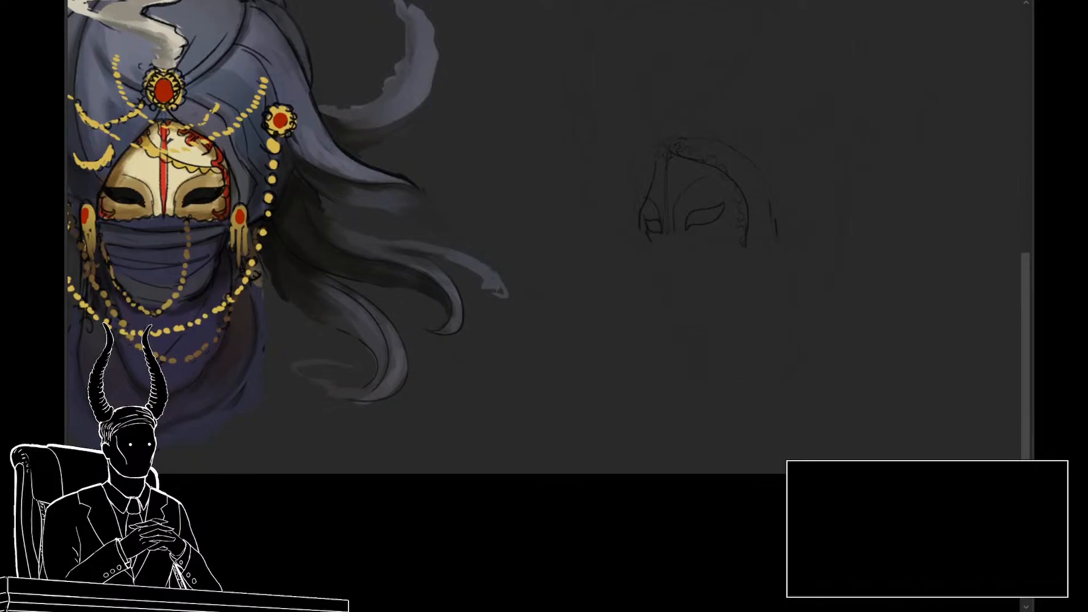
{"action": "key", "text": "ctrl+z"}
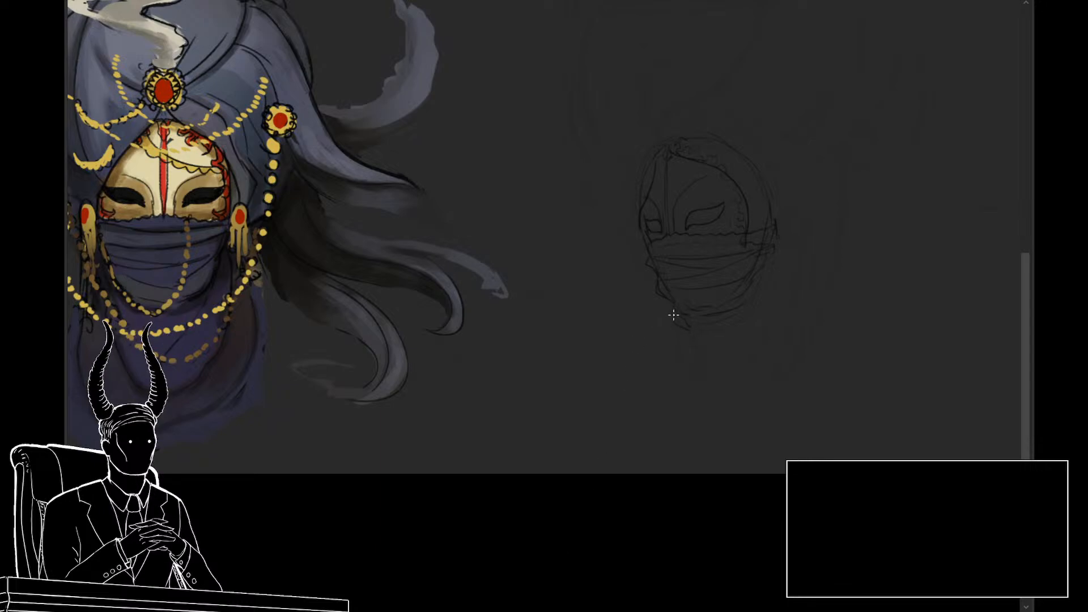
{"action": "left_click_drag", "start_coordinate": [673, 315], "coordinate": [686, 328]}
{"action": "left_click_drag", "start_coordinate": [696, 369], "coordinate": [724, 387]}
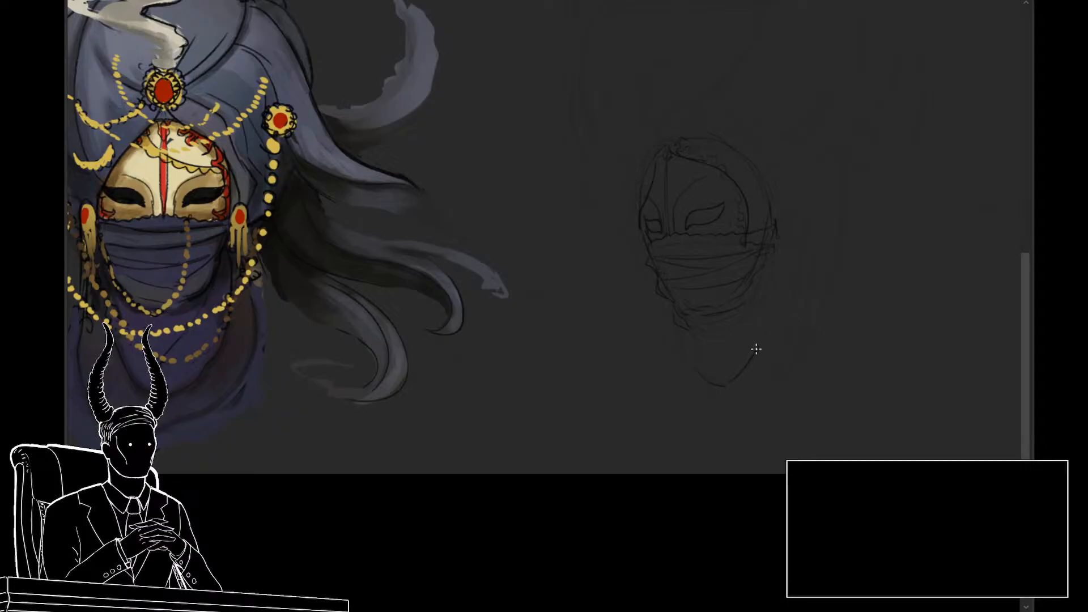
{"action": "left_click_drag", "start_coordinate": [756, 349], "coordinate": [779, 284]}
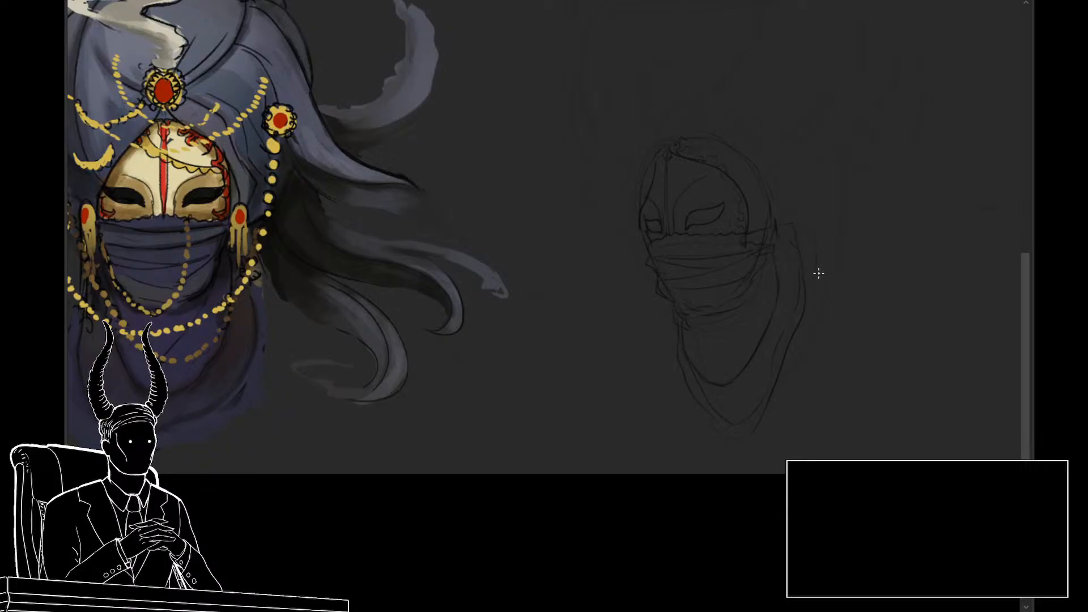
Step: Draw the scarf's outer contour down the near side and around its lower end, replacing the first rounded stroke with a more angular one
{"action": "mouse_move", "coordinate": [818, 273]}
{"action": "left_mouse_down"}
{"action": "mouse_move", "coordinate": [822, 334]}
{"action": "mouse_move", "coordinate": [790, 422]}
{"action": "left_mouse_up"}
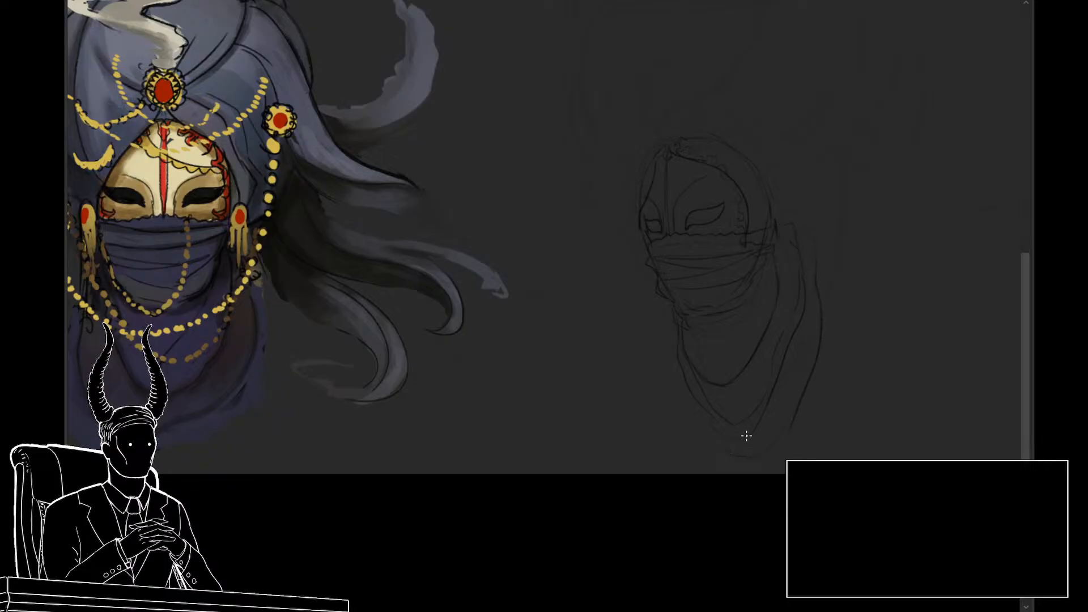
{"action": "key", "text": "ctrl+z"}
{"action": "left_click_drag", "start_coordinate": [824, 394], "coordinate": [765, 463]}
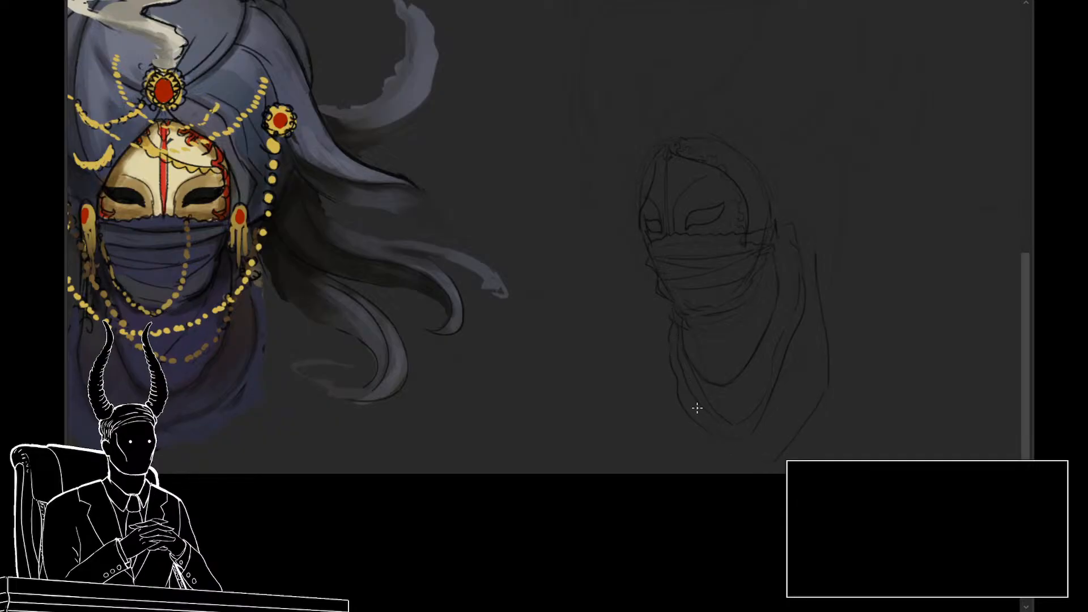
{"action": "left_click_drag", "start_coordinate": [833, 376], "coordinate": [835, 440]}
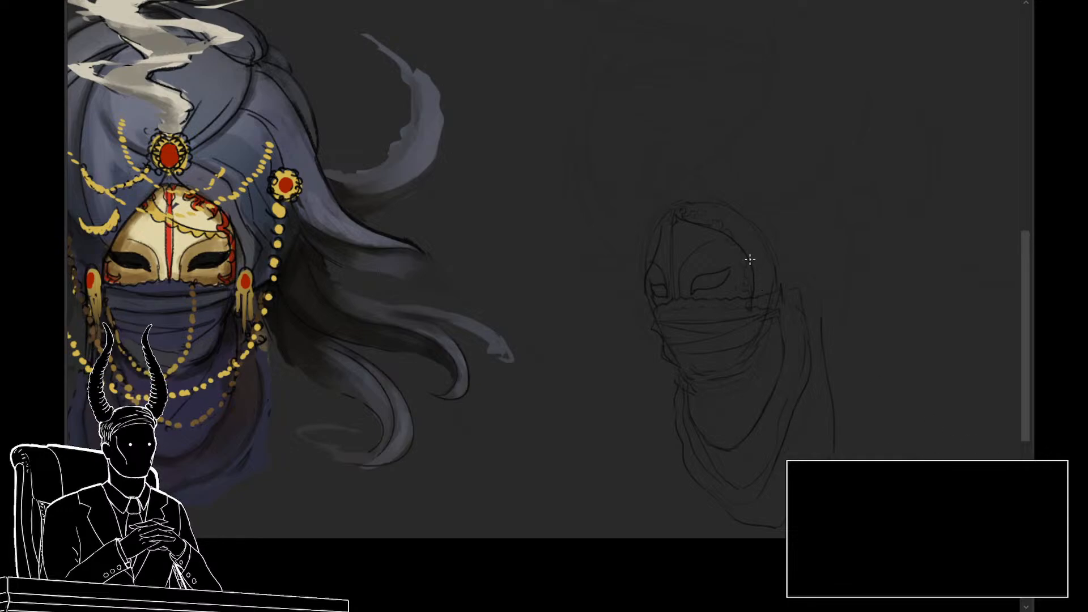
Step: Lasso the ornament band along the mask's upper and near edge and stretch its upper far corner slightly upward
{"action": "key", "text": "l"}
{"action": "mouse_move", "coordinate": [752, 242]}
{"action": "left_mouse_down"}
{"action": "mouse_move", "coordinate": [703, 247]}
{"action": "mouse_move", "coordinate": [752, 228]}
{"action": "mouse_move", "coordinate": [740, 260]}
{"action": "mouse_move", "coordinate": [737, 250]}
{"action": "mouse_move", "coordinate": [753, 242]}
{"action": "mouse_move", "coordinate": [762, 309]}
{"action": "mouse_move", "coordinate": [742, 284]}
{"action": "left_mouse_up"}
{"action": "key", "text": "ctrl+t"}
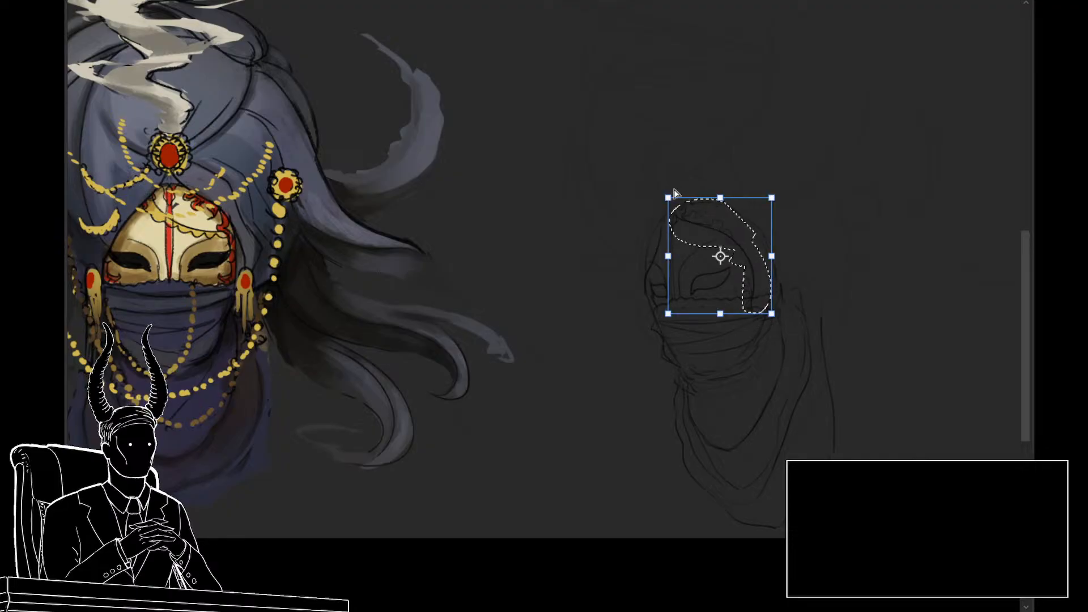
{"action": "left_click_drag", "start_coordinate": [670, 197], "coordinate": [670, 188]}
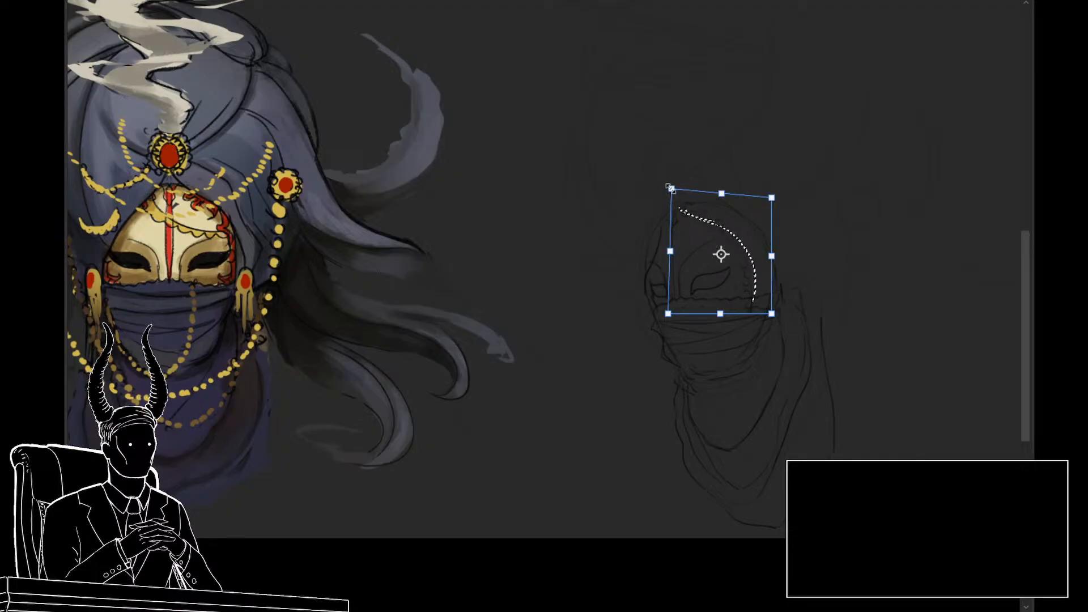
{"action": "key", "text": "Return"}
{"action": "key", "text": "ctrl+d"}
Step: Lasso the masked and veiled face above the scarf and scale it up slightly in two transforms
{"action": "left_click_drag", "start_coordinate": [687, 250], "coordinate": [682, 249]}
{"action": "left_click_drag", "start_coordinate": [715, 279], "coordinate": [681, 331]}
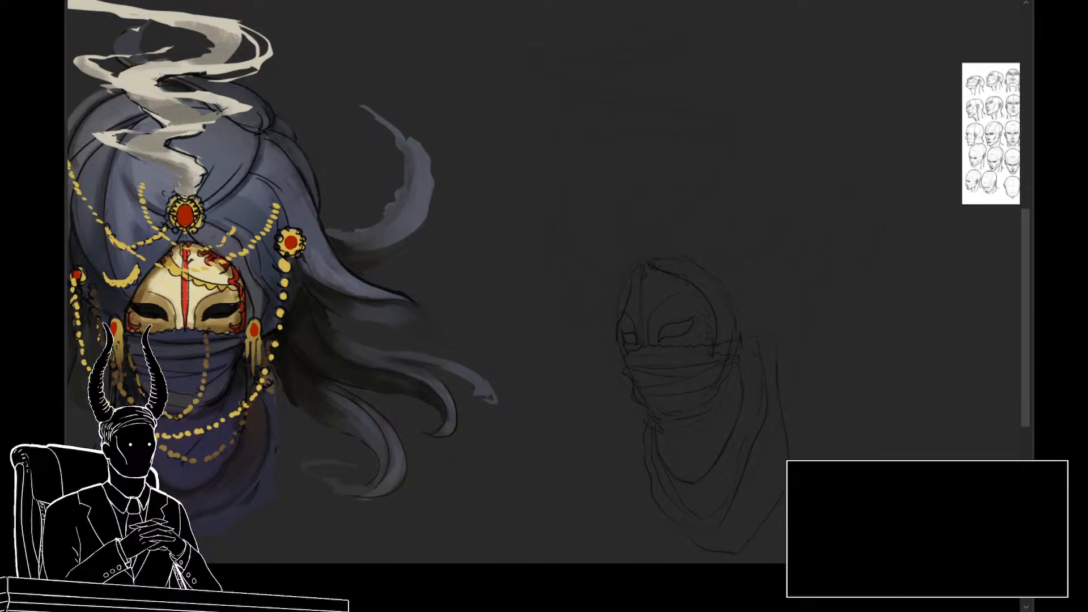
{"action": "left_click_drag", "start_coordinate": [805, 399], "coordinate": [786, 400]}
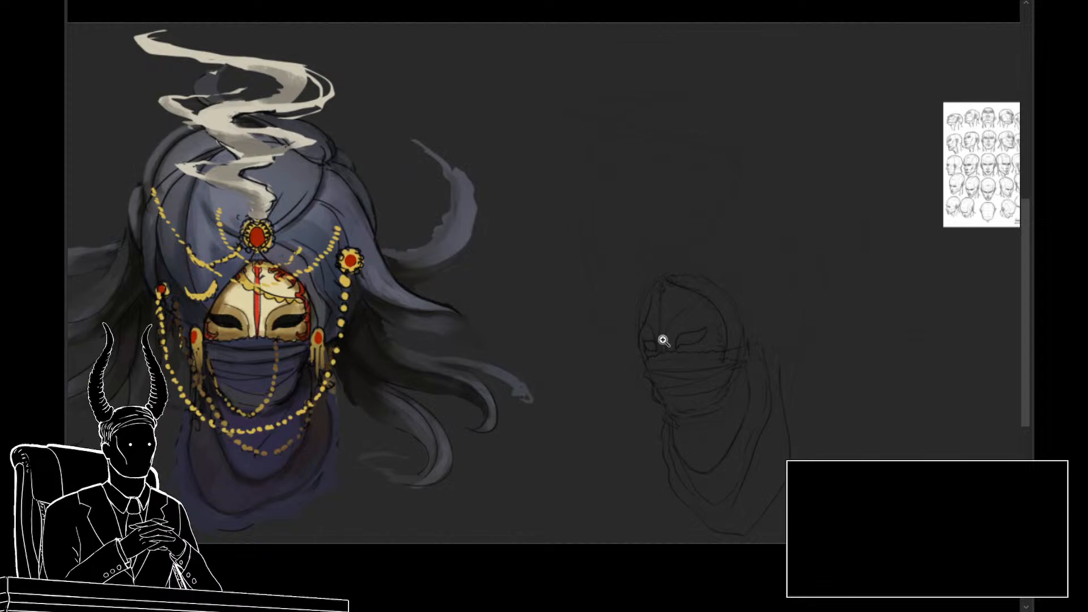
{"action": "left_click_drag", "start_coordinate": [680, 374], "coordinate": [703, 378]}
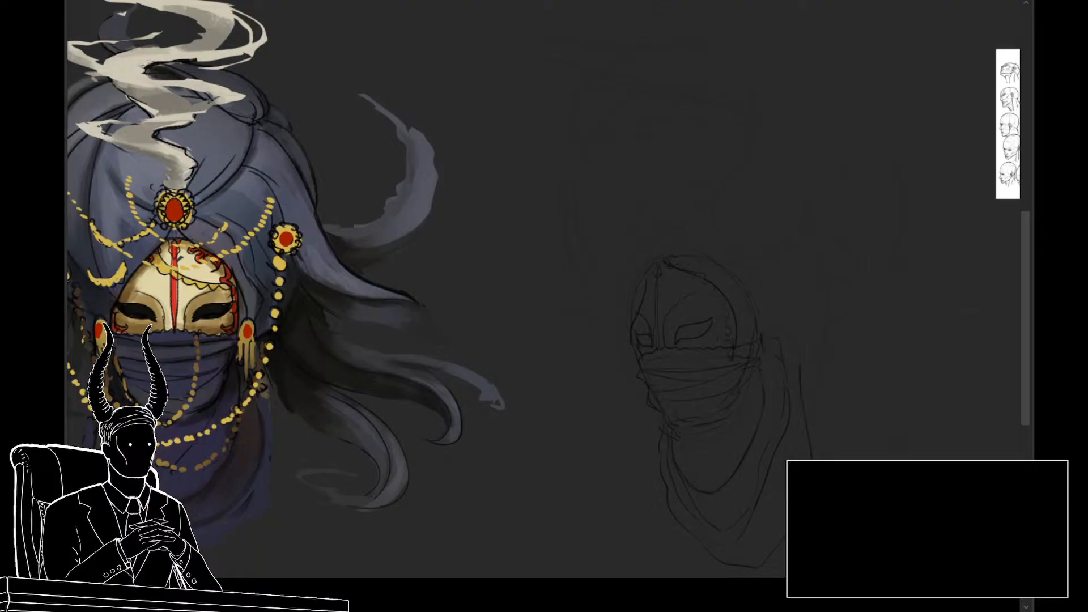
{"action": "mouse_move", "coordinate": [774, 296]}
{"action": "left_mouse_down"}
{"action": "mouse_move", "coordinate": [753, 417]}
{"action": "mouse_move", "coordinate": [677, 456]}
{"action": "mouse_move", "coordinate": [651, 216]}
{"action": "mouse_move", "coordinate": [737, 208]}
{"action": "left_mouse_up"}
{"action": "left_click_drag", "start_coordinate": [772, 304], "coordinate": [755, 268]}
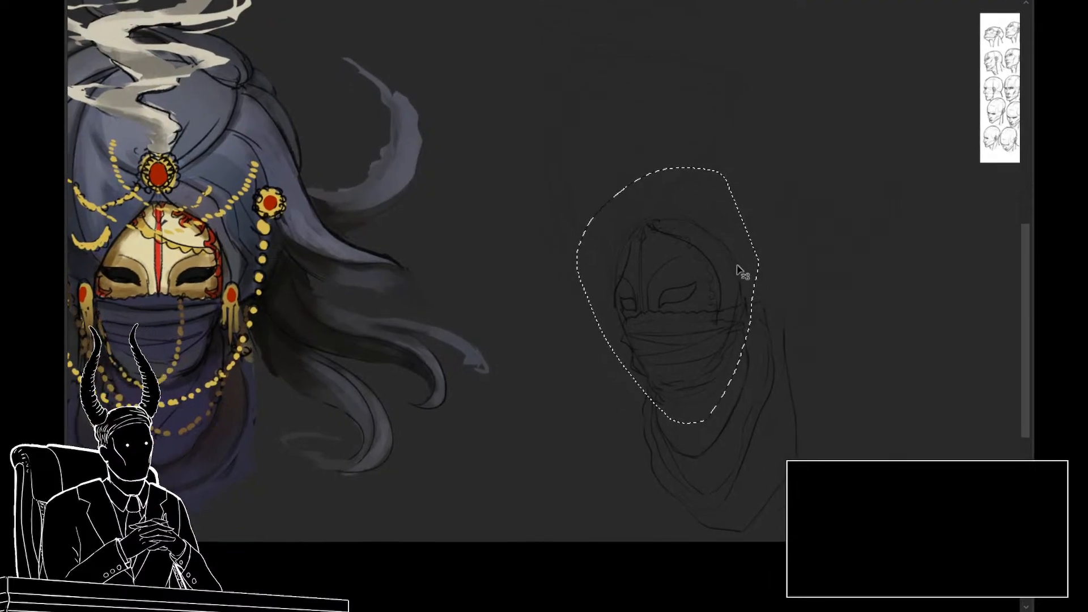
{"action": "key", "text": "ctrl+t"}
{"action": "mouse_move", "coordinate": [667, 296]}
{"action": "left_mouse_down"}
{"action": "mouse_move", "coordinate": [693, 406]}
{"action": "mouse_move", "coordinate": [675, 321]}
{"action": "left_mouse_up"}
{"action": "left_click_drag", "start_coordinate": [703, 244], "coordinate": [703, 245]}
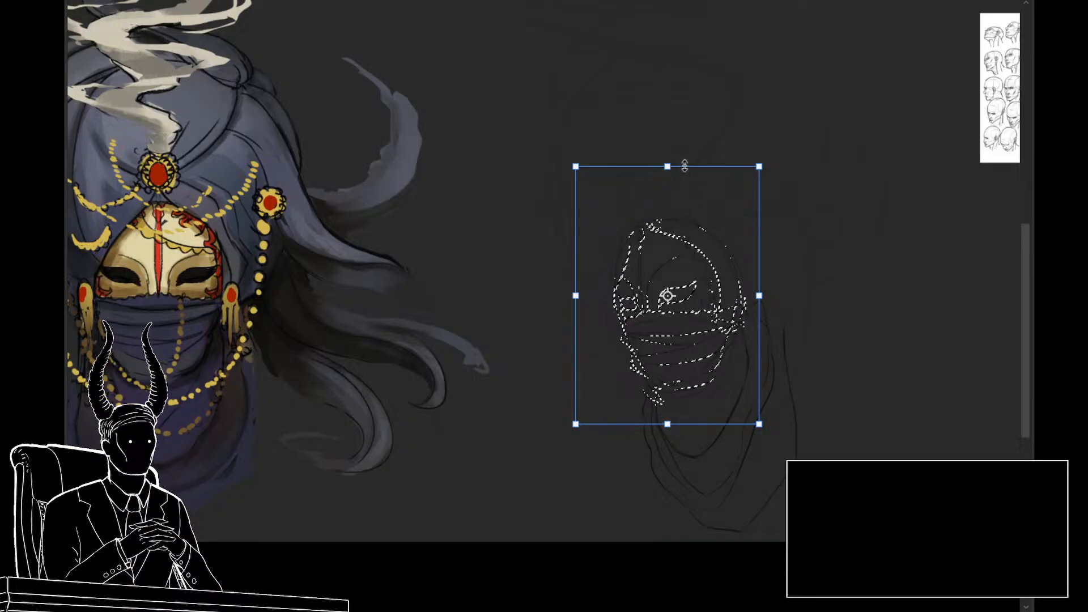
{"action": "key", "text": "Return"}
{"action": "left_click_drag", "start_coordinate": [672, 173], "coordinate": [675, 155]}
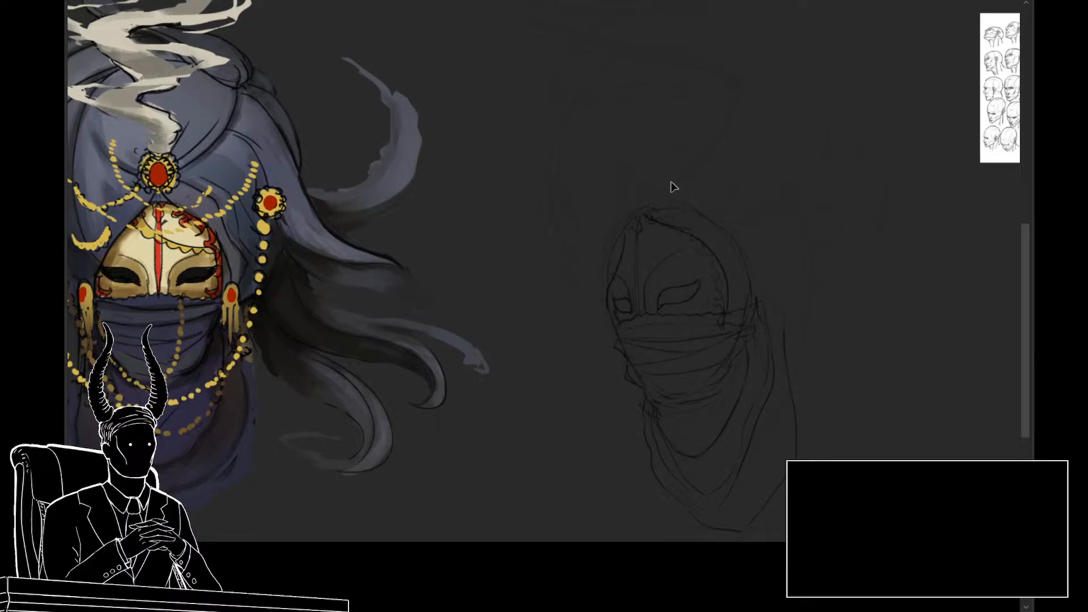
{"action": "key", "text": "ctrl+t"}
{"action": "left_click_drag", "start_coordinate": [670, 148], "coordinate": [666, 143]}
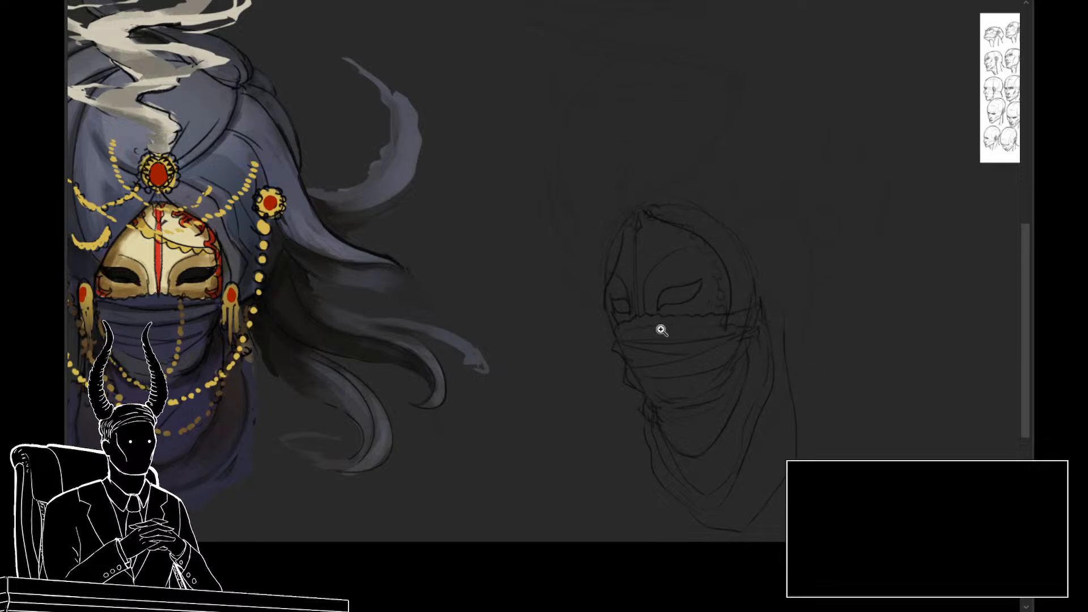
Step: Lasso the near eye and reshape it with a slight skewed transform to match the mask's perspective
{"action": "mouse_move", "coordinate": [661, 330]}
{"action": "left_mouse_down"}
{"action": "mouse_move", "coordinate": [689, 333]}
{"action": "mouse_move", "coordinate": [666, 336]}
{"action": "mouse_move", "coordinate": [698, 308]}
{"action": "left_mouse_up"}
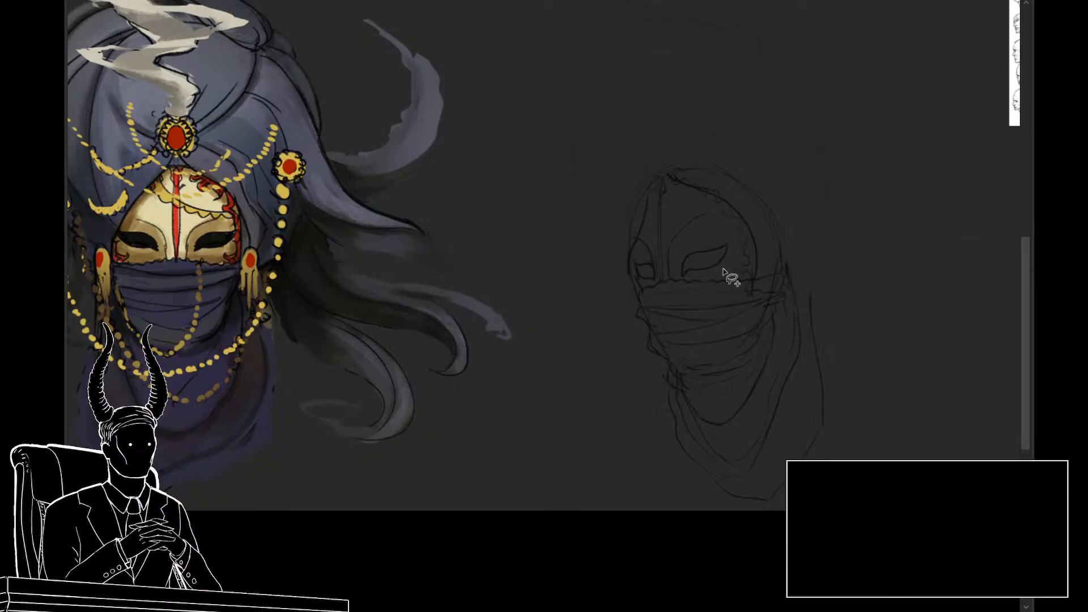
{"action": "mouse_move", "coordinate": [723, 250]}
{"action": "left_mouse_down"}
{"action": "mouse_move", "coordinate": [685, 287]}
{"action": "mouse_move", "coordinate": [725, 275]}
{"action": "mouse_move", "coordinate": [731, 257]}
{"action": "mouse_move", "coordinate": [679, 252]}
{"action": "mouse_move", "coordinate": [684, 287]}
{"action": "mouse_move", "coordinate": [726, 275]}
{"action": "left_mouse_up"}
{"action": "key", "text": "ctrl+t"}
{"action": "left_click_drag", "start_coordinate": [733, 258], "coordinate": [703, 240]}
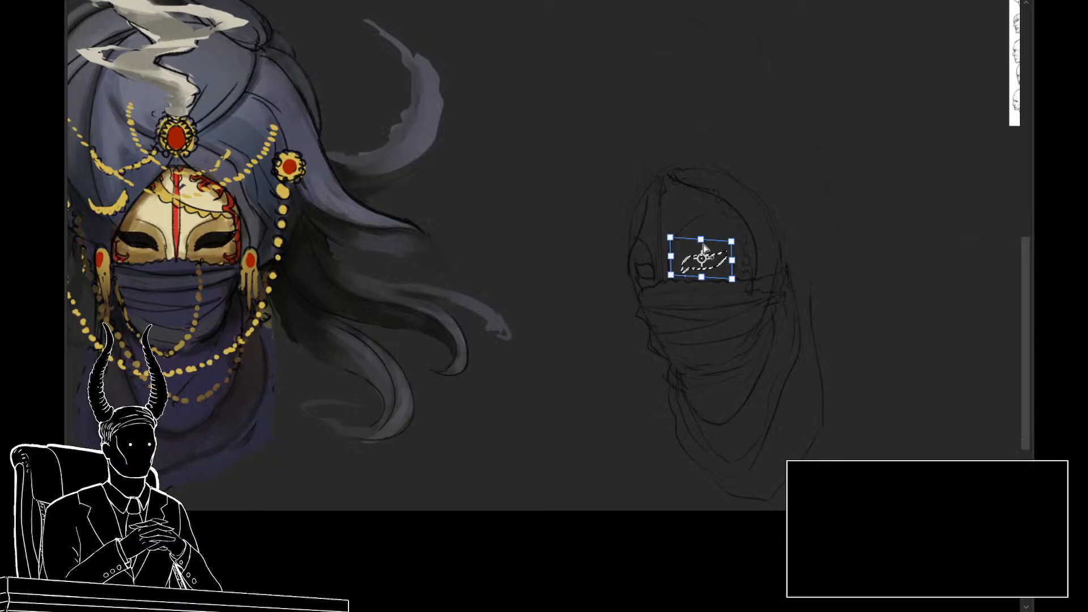
{"action": "key", "text": "Return"}
{"action": "key", "text": "ctrl+d"}
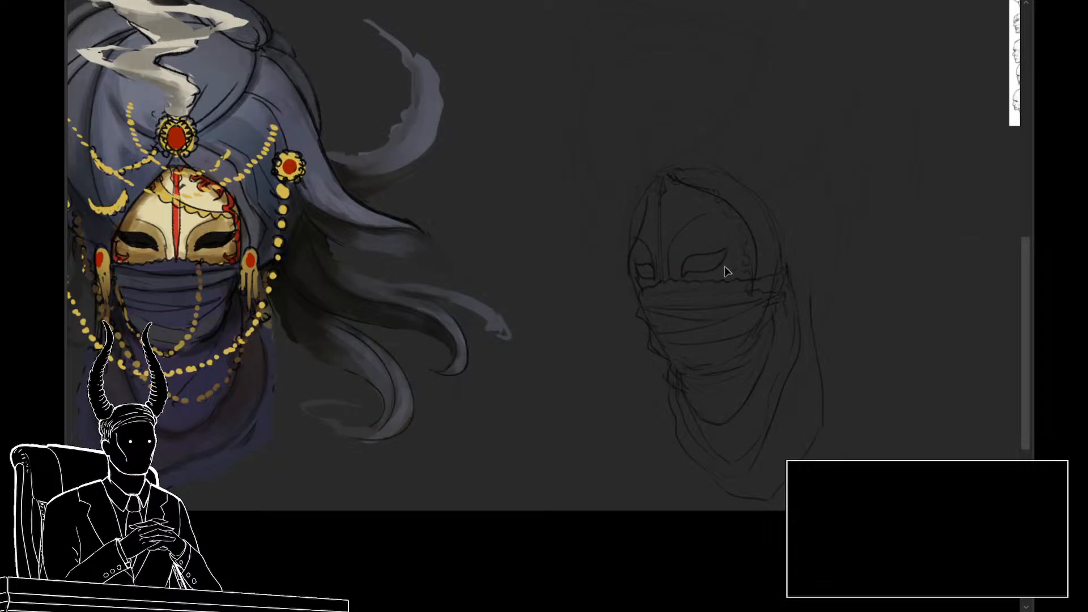
{"action": "left_click_drag", "start_coordinate": [730, 237], "coordinate": [703, 241]}
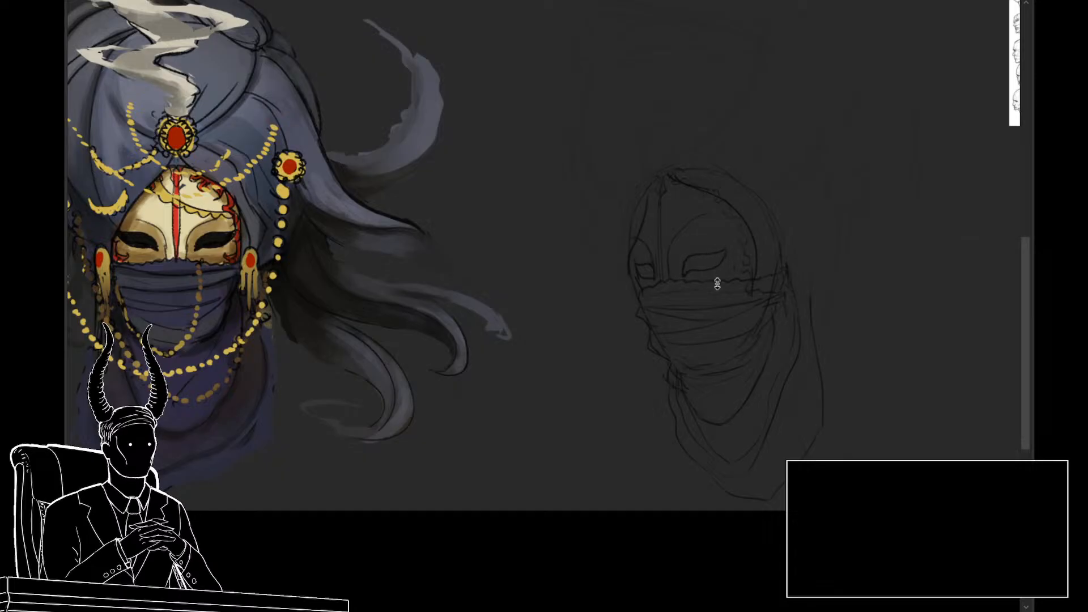
Step: Compare the clean mask line art with the earlier rough turban sketch by alternating their visibility, leaving the rough sketch shown
{"action": "mouse_move", "coordinate": [687, 325]}
{"action": "left_mouse_down"}
{"action": "mouse_move", "coordinate": [636, 326]}
{"action": "mouse_move", "coordinate": [682, 326]}
{"action": "left_mouse_up"}
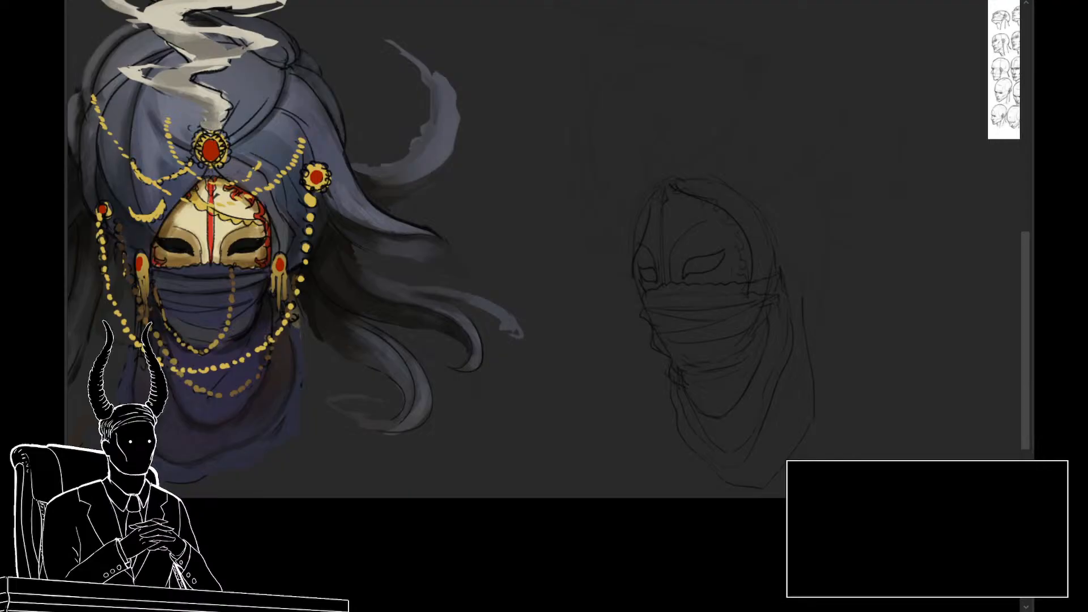
{"action": "key", "text": "Delete"}
{"action": "key", "text": "ctrl+z"}
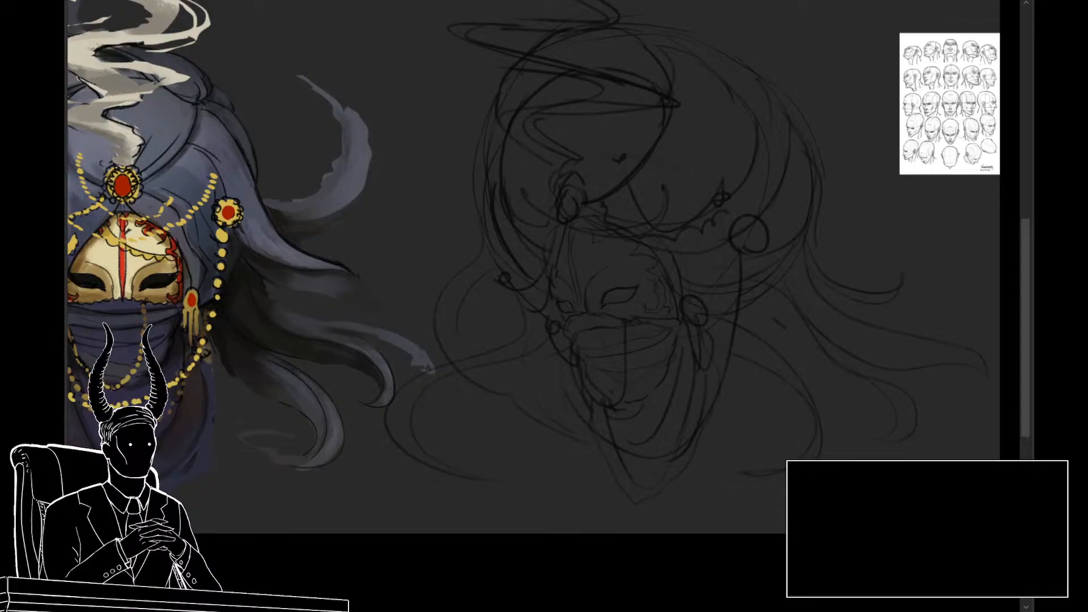
{"action": "scroll", "coordinate": [736, 440], "scroll_direction": "down", "scroll_amount": 1}
{"action": "scroll", "coordinate": [731, 437], "scroll_direction": "up", "scroll_amount": 1}
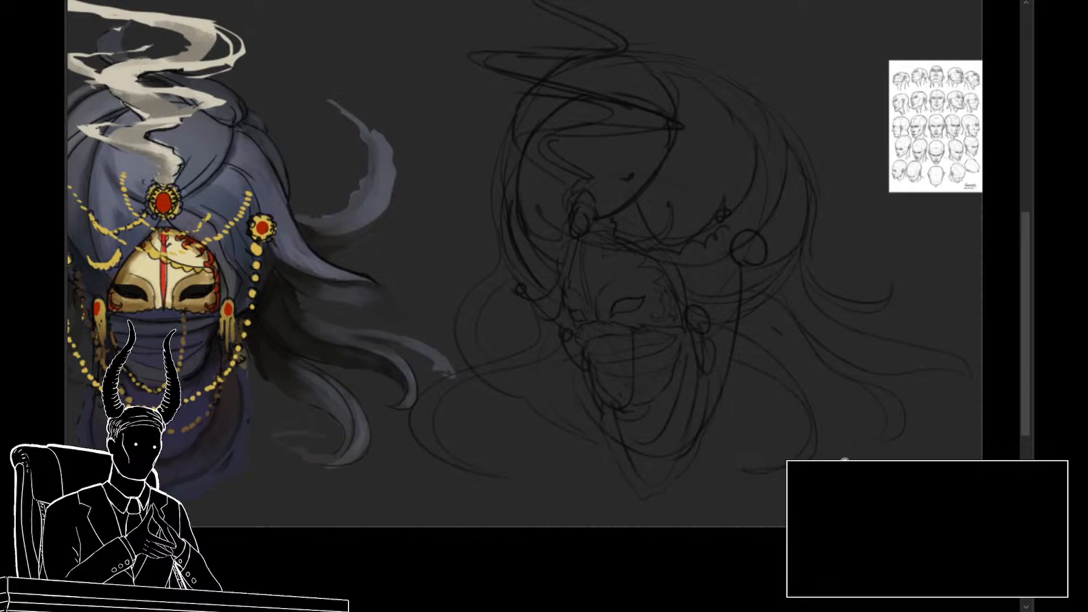
{"action": "left_click", "coordinate": [850, 510]}
{"action": "key", "text": "ctrl+z"}
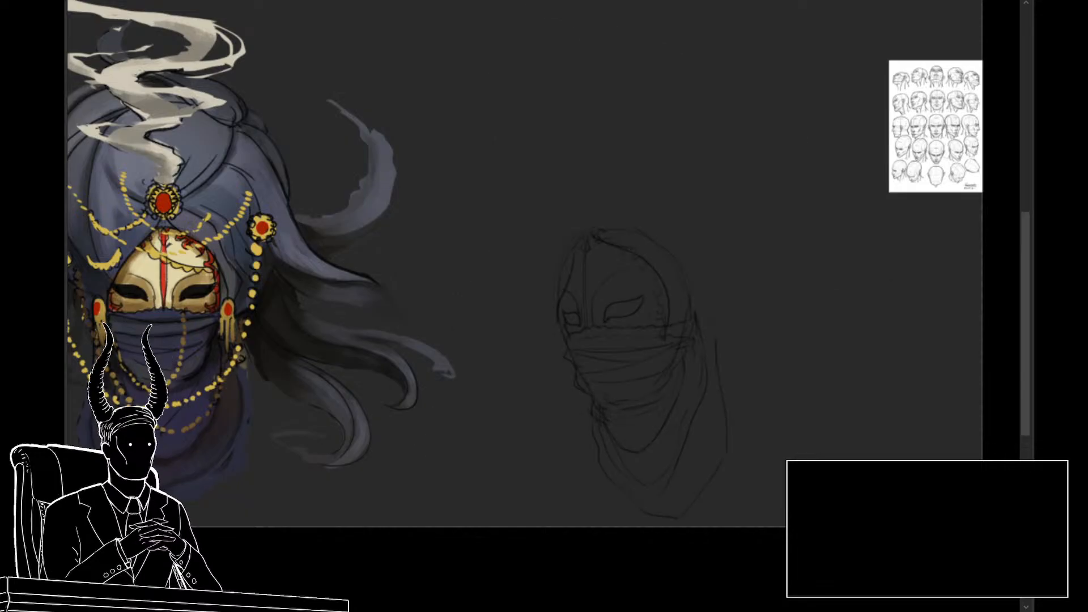
{"action": "left_click", "coordinate": [850, 510]}
{"action": "left_click", "coordinate": [850, 510]}
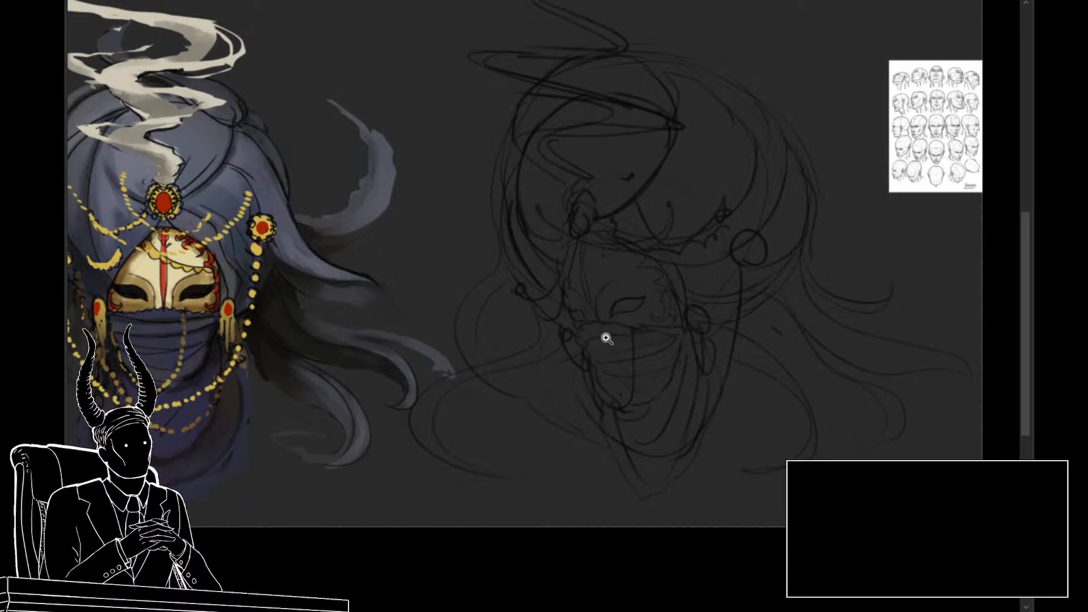
{"action": "left_click", "coordinate": [552, 340]}
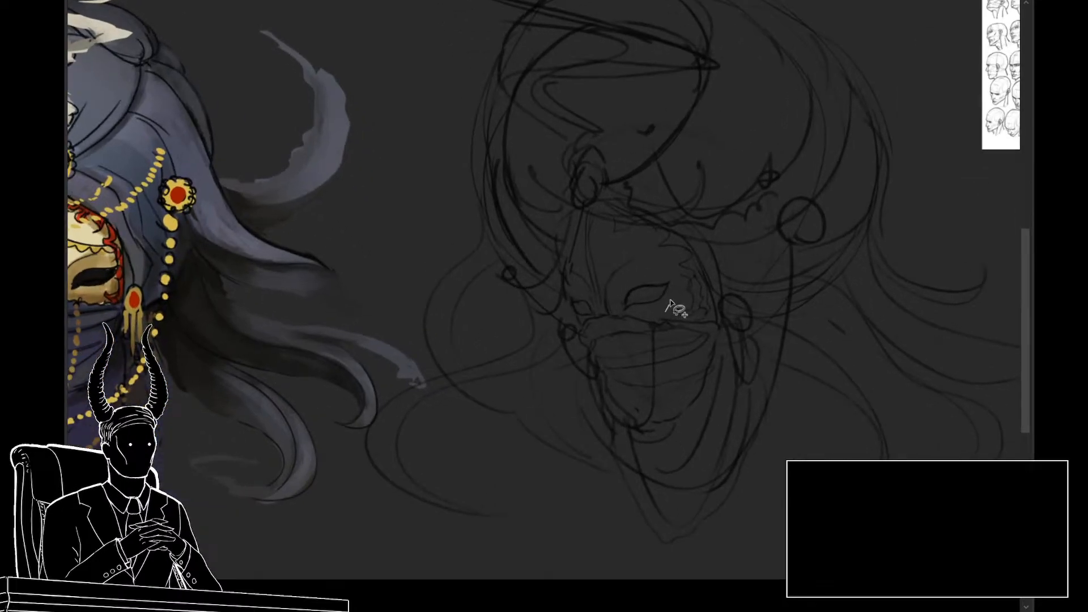
Step: Lasso the mask and upper veil in the rough sketch, duplicate that area separately, and hide the rest of the rough sketch
{"action": "mouse_move", "coordinate": [671, 303]}
{"action": "left_mouse_down"}
{"action": "mouse_move", "coordinate": [637, 248]}
{"action": "mouse_move", "coordinate": [618, 249]}
{"action": "mouse_move", "coordinate": [575, 264]}
{"action": "mouse_move", "coordinate": [582, 321]}
{"action": "left_mouse_up"}
{"action": "mouse_move", "coordinate": [583, 321]}
{"action": "left_mouse_down"}
{"action": "mouse_move", "coordinate": [641, 319]}
{"action": "mouse_move", "coordinate": [695, 395]}
{"action": "mouse_move", "coordinate": [640, 402]}
{"action": "mouse_move", "coordinate": [583, 328]}
{"action": "mouse_move", "coordinate": [707, 289]}
{"action": "mouse_move", "coordinate": [650, 218]}
{"action": "mouse_move", "coordinate": [605, 211]}
{"action": "mouse_move", "coordinate": [571, 243]}
{"action": "mouse_move", "coordinate": [575, 301]}
{"action": "left_mouse_up"}
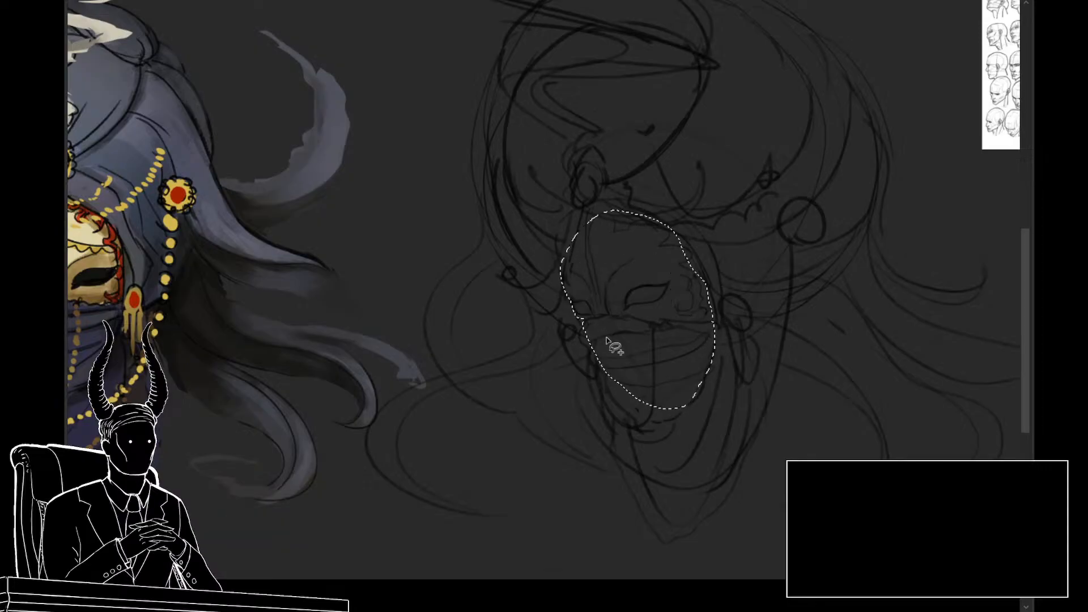
{"action": "key", "text": "ctrl+d"}
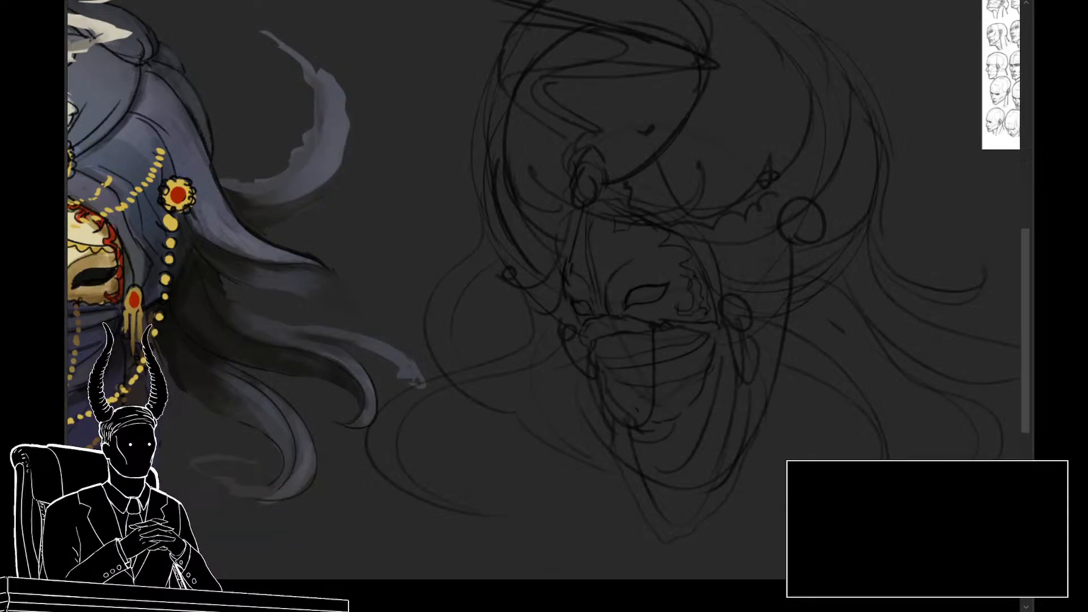
{"action": "key", "text": "Delete"}
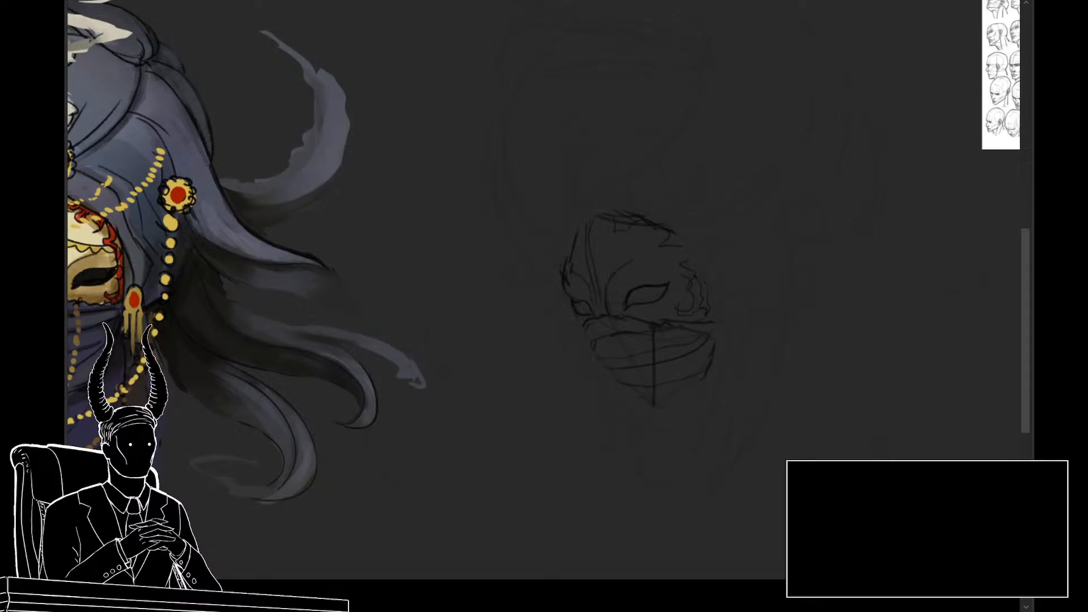
Step: Bring back the hidden line art and move the duplicated mask and veil beside it on the cheek side
{"action": "key", "text": "ctrl+z"}
{"action": "key", "text": "ctrl+minus"}
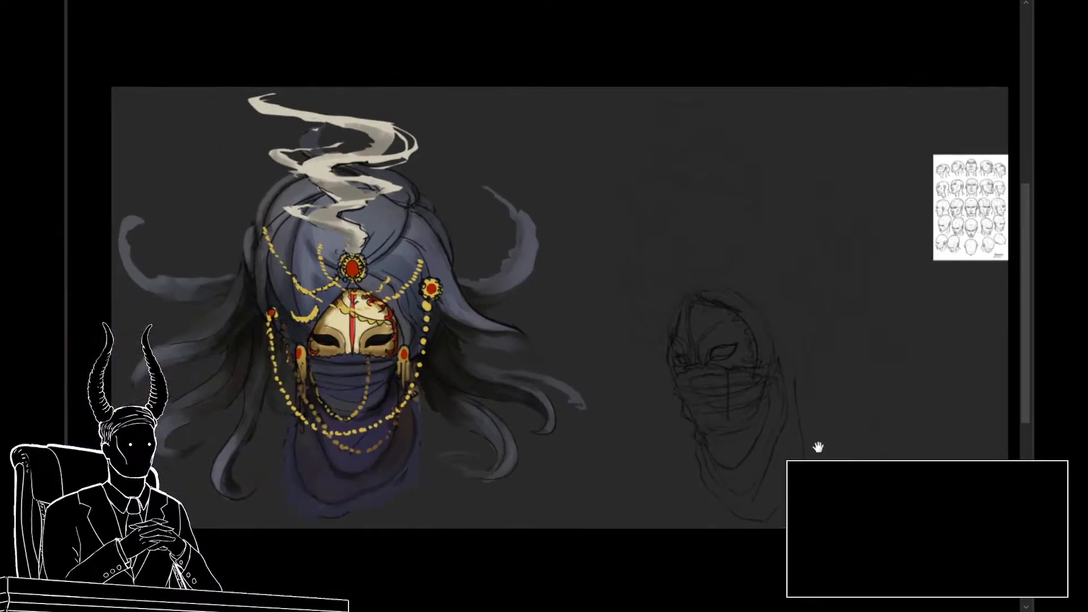
{"action": "key", "text": "ctrl+t"}
{"action": "mouse_move", "coordinate": [716, 378]}
{"action": "left_mouse_down"}
{"action": "mouse_move", "coordinate": [790, 366]}
{"action": "mouse_move", "coordinate": [803, 378]}
{"action": "left_mouse_up"}
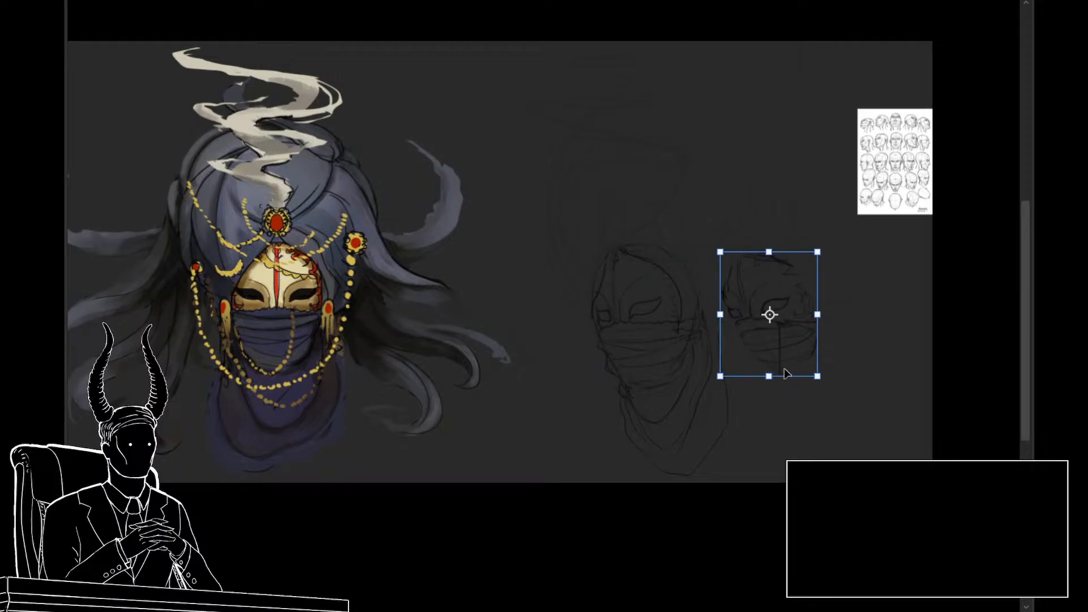
{"action": "key", "text": "Return"}
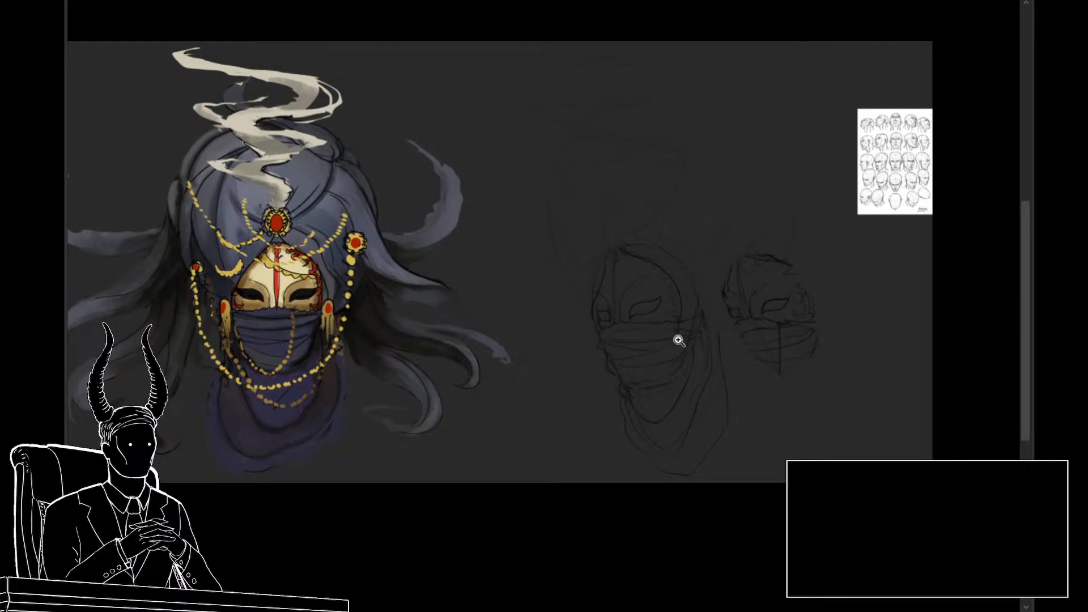
Step: Lasso the mask and upper veil inside the clean line art's hood and delete them
{"action": "left_click", "coordinate": [659, 361]}
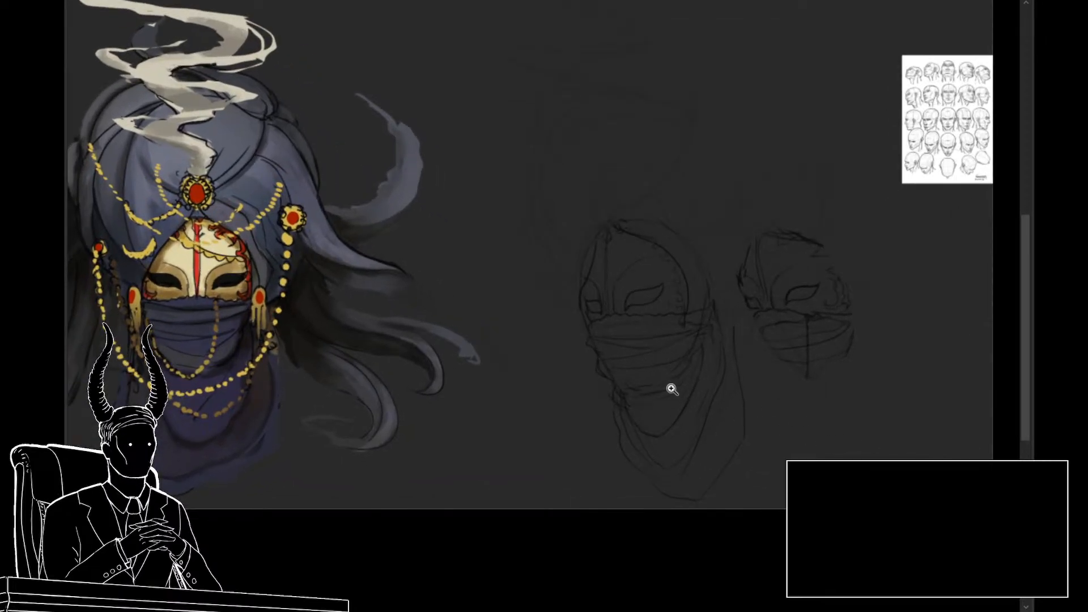
{"action": "mouse_move", "coordinate": [674, 329]}
{"action": "left_mouse_down"}
{"action": "mouse_move", "coordinate": [655, 262]}
{"action": "mouse_move", "coordinate": [613, 245]}
{"action": "mouse_move", "coordinate": [583, 297]}
{"action": "mouse_move", "coordinate": [589, 324]}
{"action": "mouse_move", "coordinate": [610, 361]}
{"action": "mouse_move", "coordinate": [671, 366]}
{"action": "left_mouse_up"}
{"action": "key", "text": "Delete"}
{"action": "key", "text": "ctrl+d"}
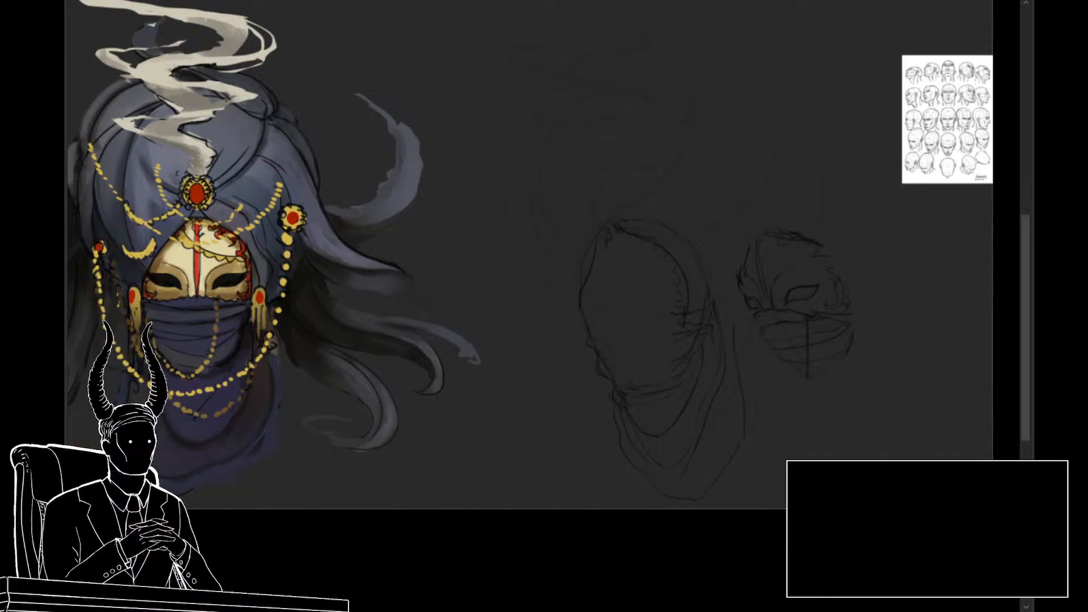
Step: Fit the duplicated rough mask and veil into the emptied hood opening and scale it up slightly
{"action": "key", "text": "ctrl+t"}
{"action": "left_click_drag", "start_coordinate": [783, 373], "coordinate": [625, 371]}
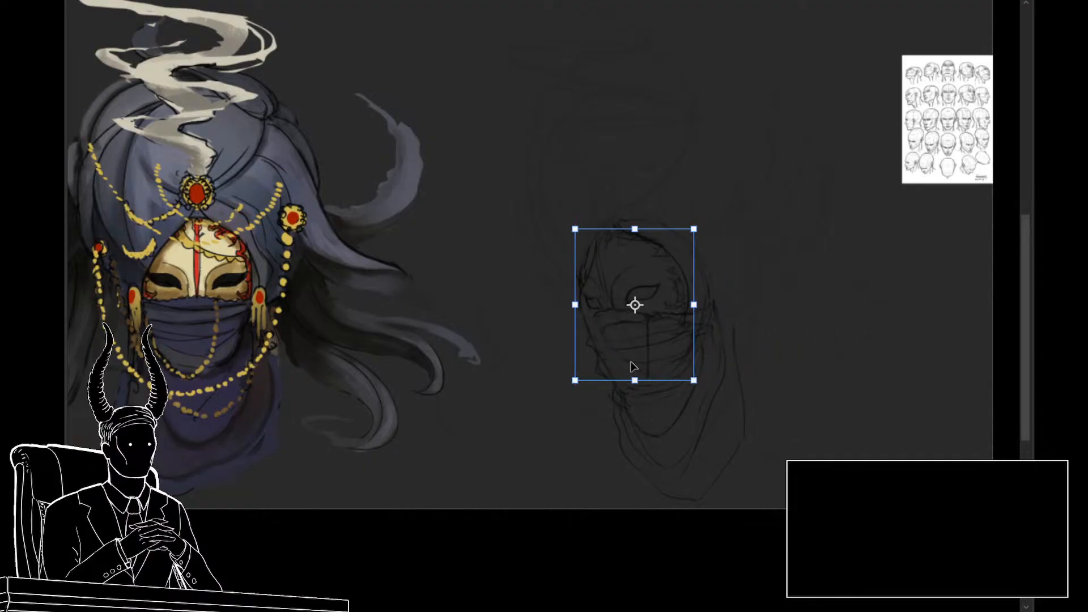
{"action": "key", "text": "Left"}
{"action": "key", "text": "Left"}
{"action": "key", "text": "Left"}
{"action": "key", "text": "Left"}
{"action": "key", "text": "Left"}
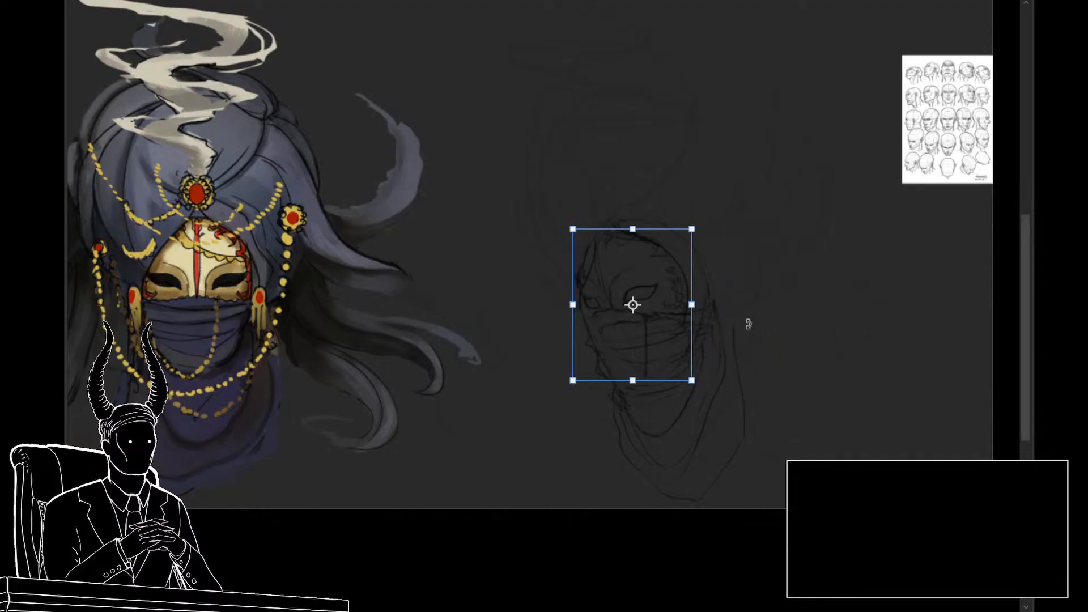
{"action": "left_click_drag", "start_coordinate": [632, 385], "coordinate": [632, 396]}
{"action": "key", "text": "Right"}
{"action": "key", "text": "Right"}
{"action": "key", "text": "Right"}
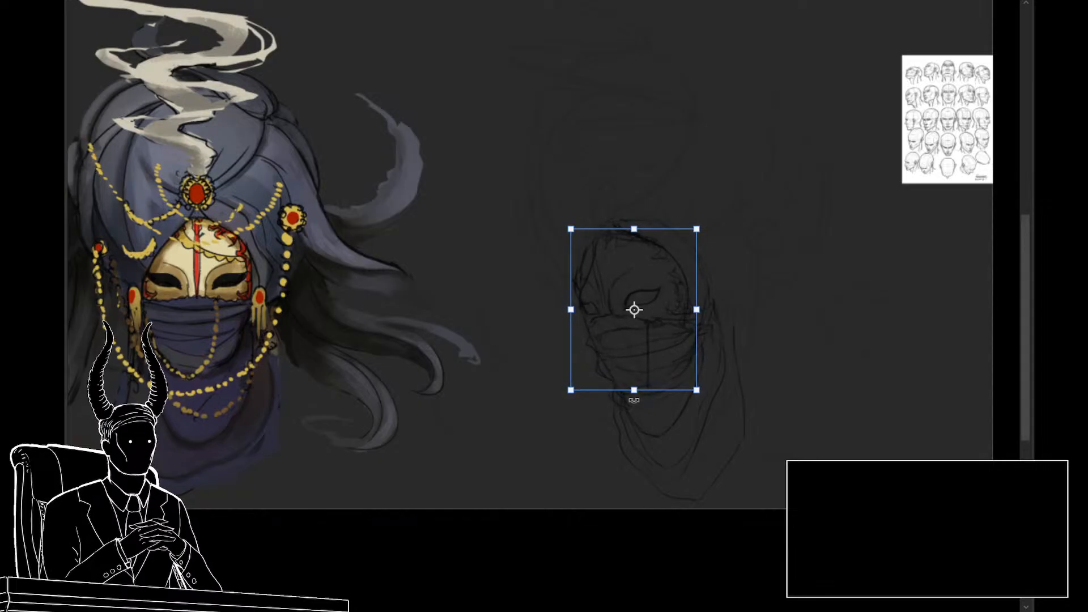
{"action": "key", "text": "Return"}
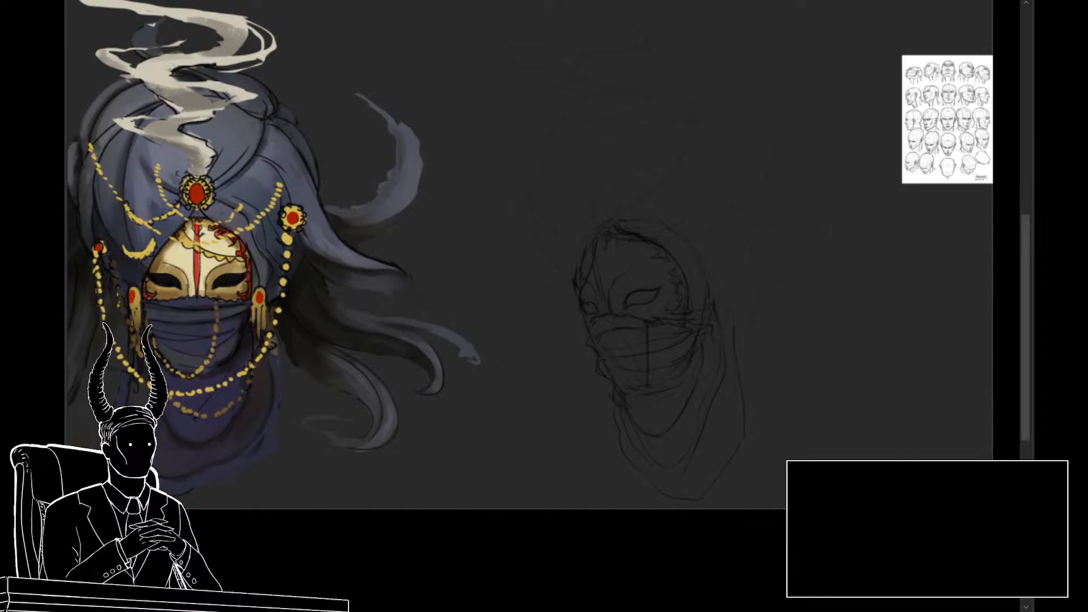
Step: Erase the veil's vertical centre line and the stray mask strokes overlapping the hood's inner edge
{"action": "left_click", "coordinate": [691, 444]}
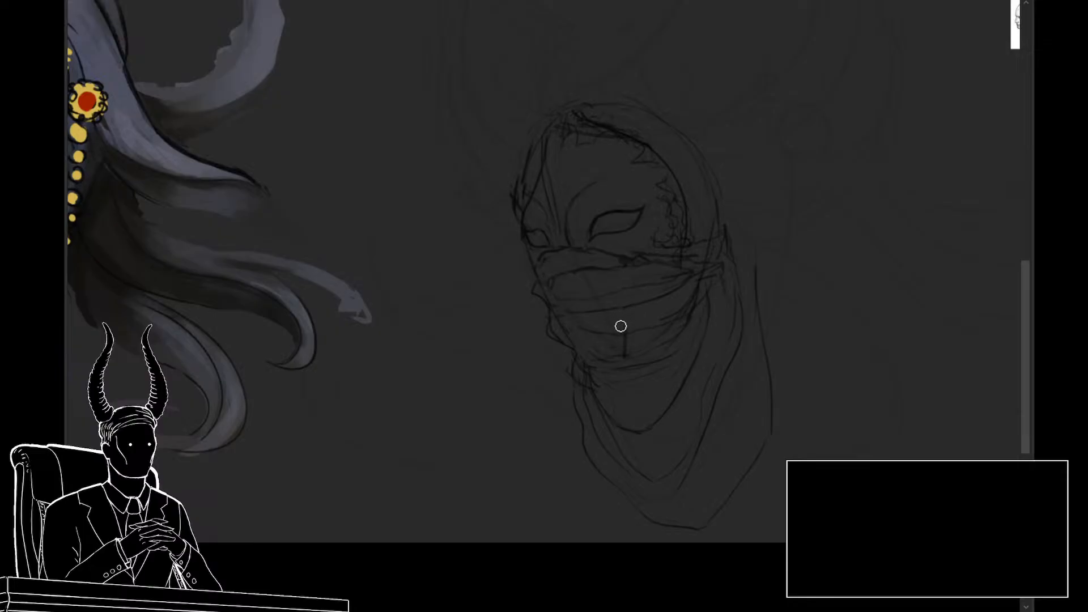
{"action": "mouse_move", "coordinate": [722, 389]}
{"action": "left_mouse_down"}
{"action": "mouse_move", "coordinate": [668, 404]}
{"action": "mouse_move", "coordinate": [688, 416]}
{"action": "left_mouse_up"}
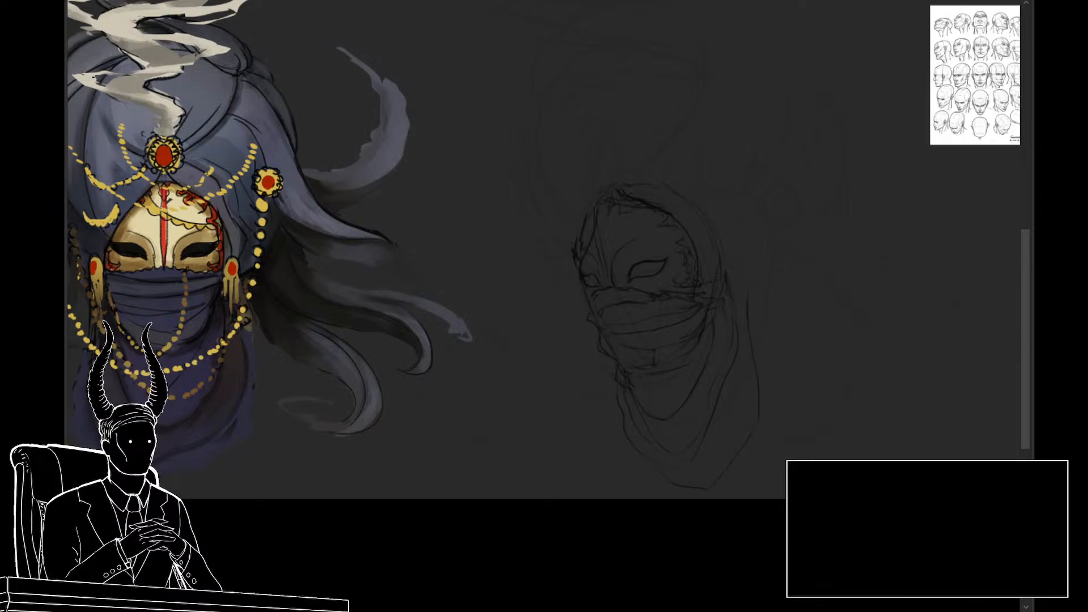
{"action": "key", "text": "]"}
{"action": "key", "text": "]"}
{"action": "key", "text": "]"}
{"action": "key", "text": "]"}
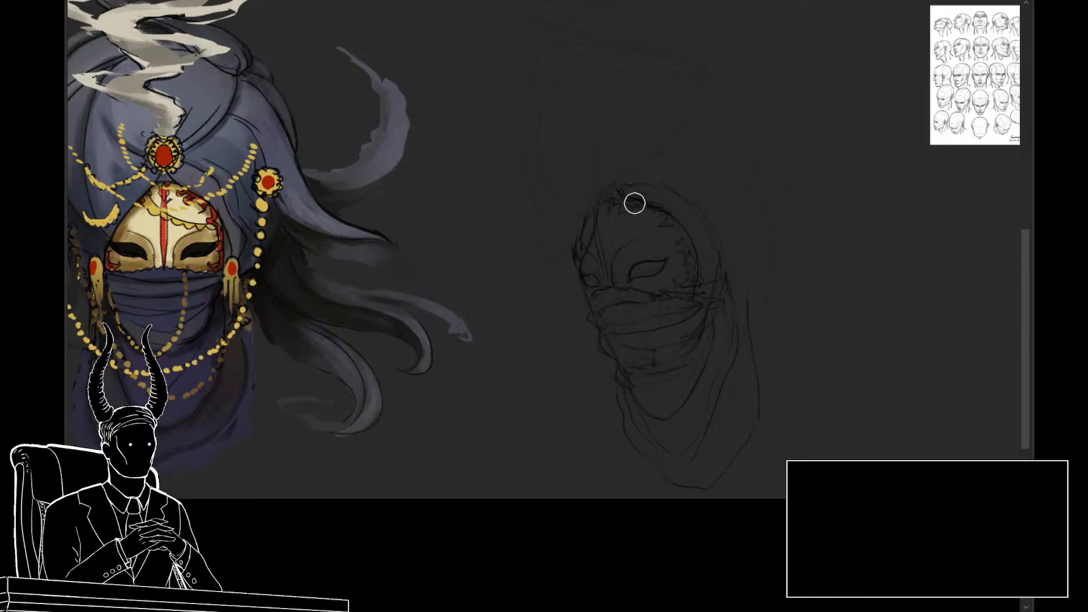
{"action": "mouse_move", "coordinate": [619, 199]}
{"action": "left_mouse_down"}
{"action": "mouse_move", "coordinate": [686, 234]}
{"action": "mouse_move", "coordinate": [695, 272]}
{"action": "mouse_move", "coordinate": [699, 259]}
{"action": "mouse_move", "coordinate": [726, 310]}
{"action": "left_mouse_up"}
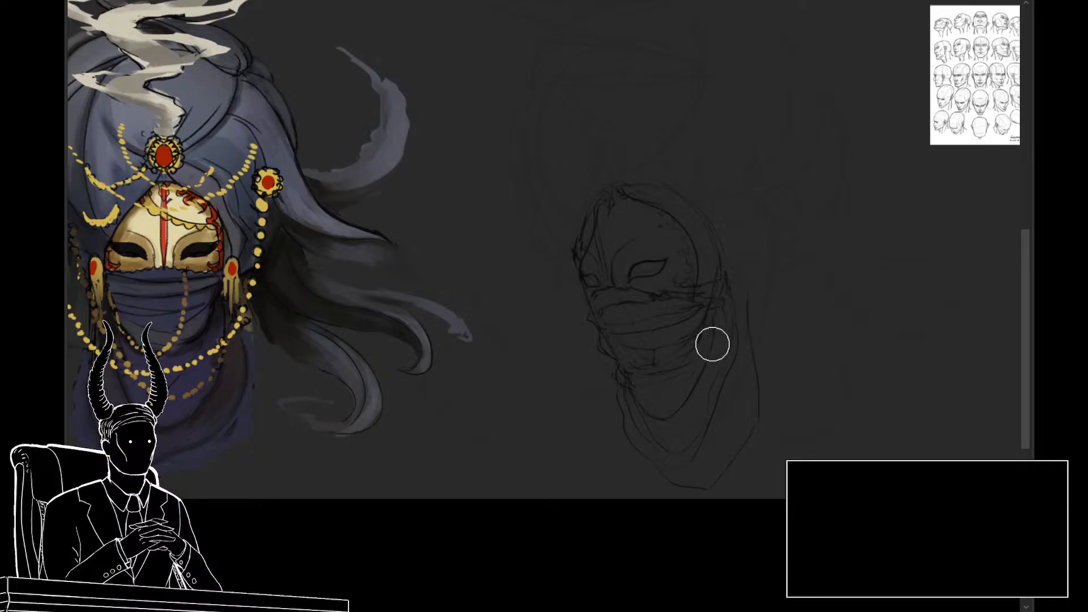
{"action": "key", "text": "z"}
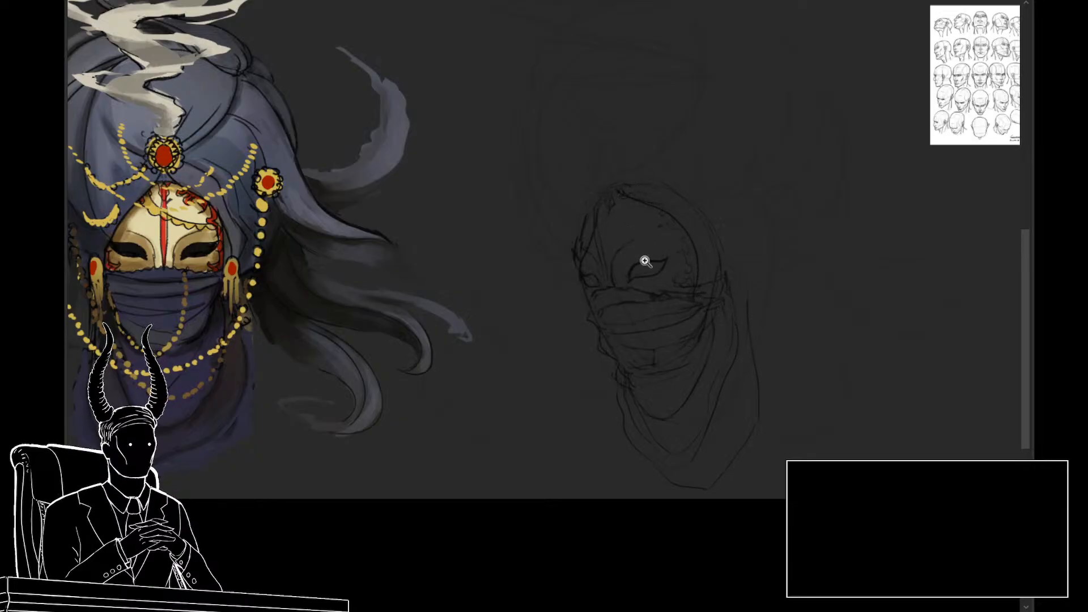
{"action": "mouse_move", "coordinate": [618, 245]}
{"action": "left_mouse_down"}
{"action": "mouse_move", "coordinate": [604, 240]}
{"action": "mouse_move", "coordinate": [979, 451]}
{"action": "left_mouse_up"}
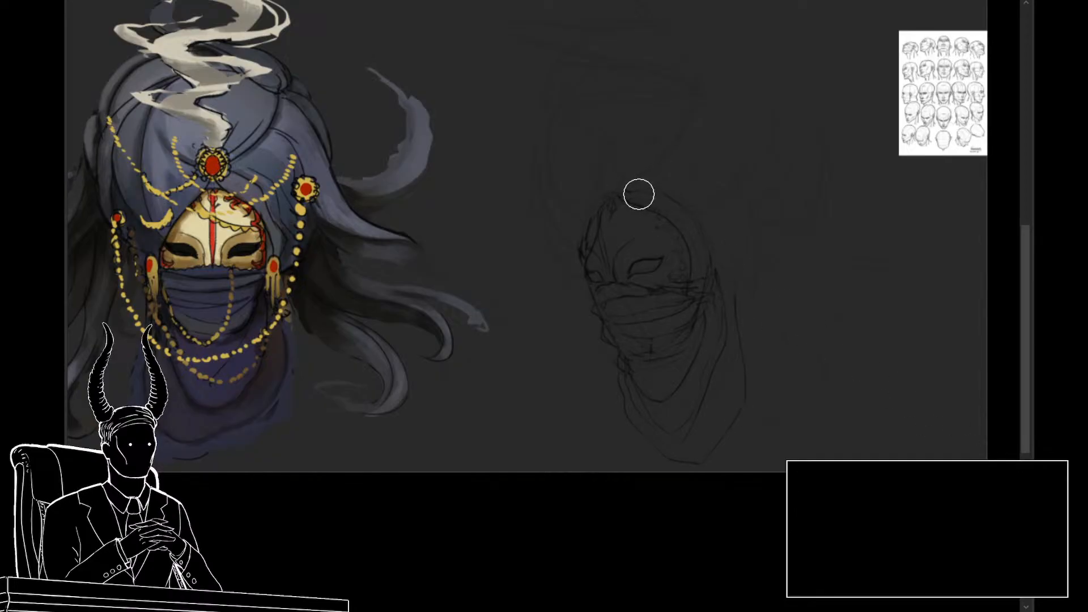
{"action": "left_click_drag", "start_coordinate": [765, 294], "coordinate": [782, 383]}
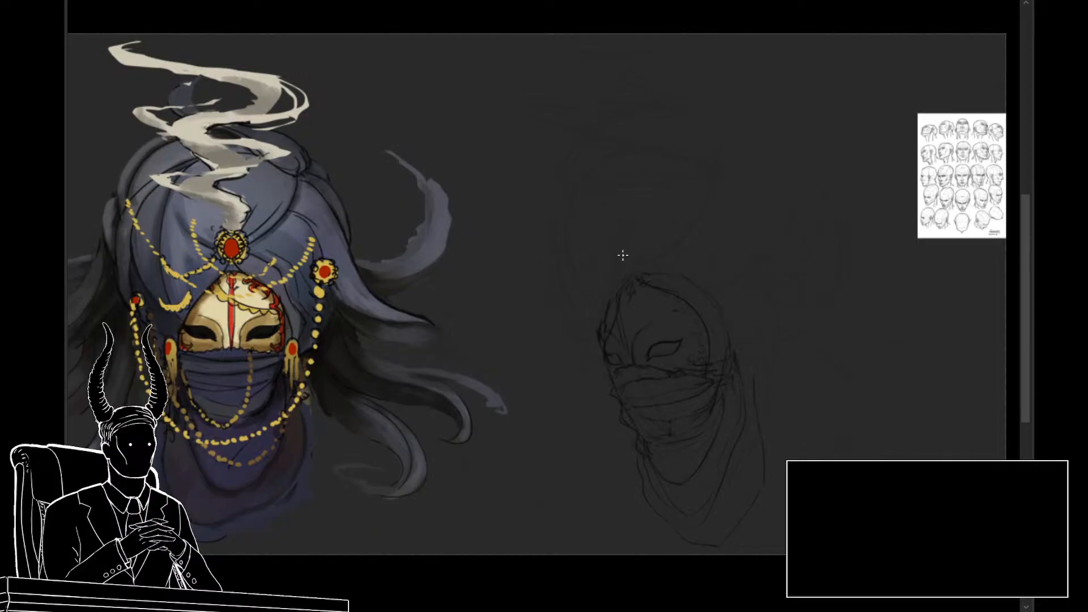
Step: Sketch the hood's pointed peak and the turban's front wrap, with a small loop at its crown and the far-side outline down to the mask
{"action": "left_click_drag", "start_coordinate": [644, 276], "coordinate": [636, 281]}
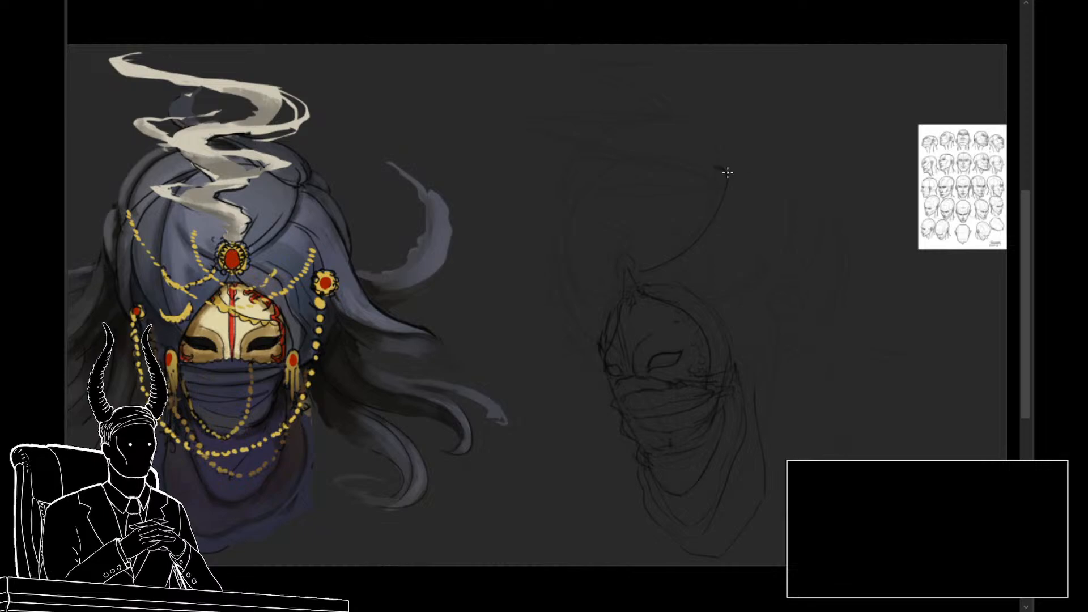
{"action": "left_click_drag", "start_coordinate": [740, 131], "coordinate": [661, 116]}
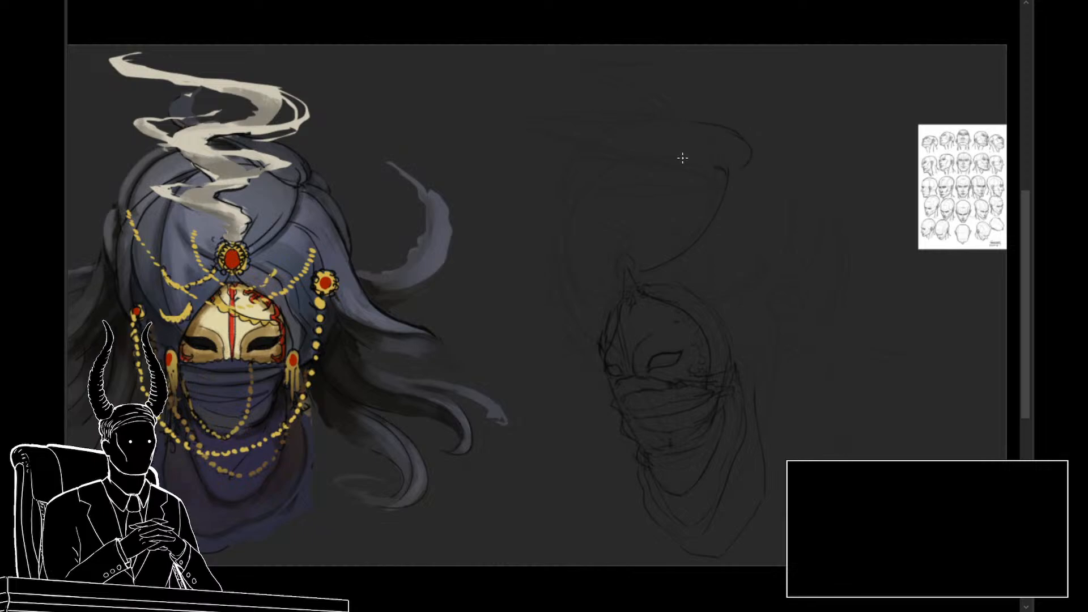
{"action": "key", "text": "ctrl+z"}
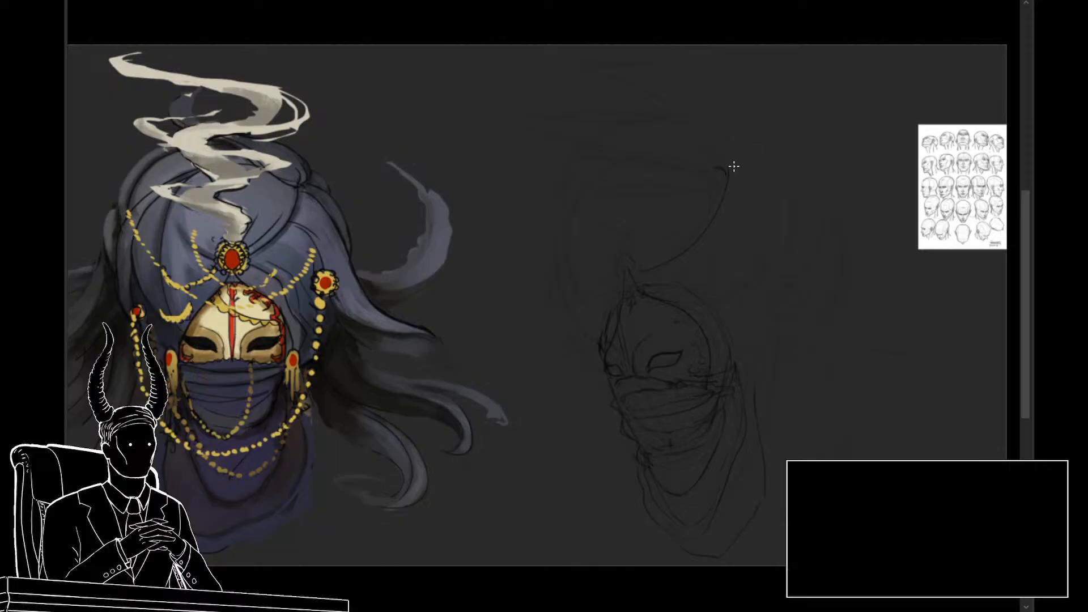
{"action": "mouse_move", "coordinate": [729, 169]}
{"action": "left_mouse_down"}
{"action": "mouse_move", "coordinate": [758, 151]}
{"action": "mouse_move", "coordinate": [732, 127]}
{"action": "left_mouse_up"}
{"action": "left_click_drag", "start_coordinate": [717, 171], "coordinate": [618, 166]}
{"action": "key", "text": "ctrl+z"}
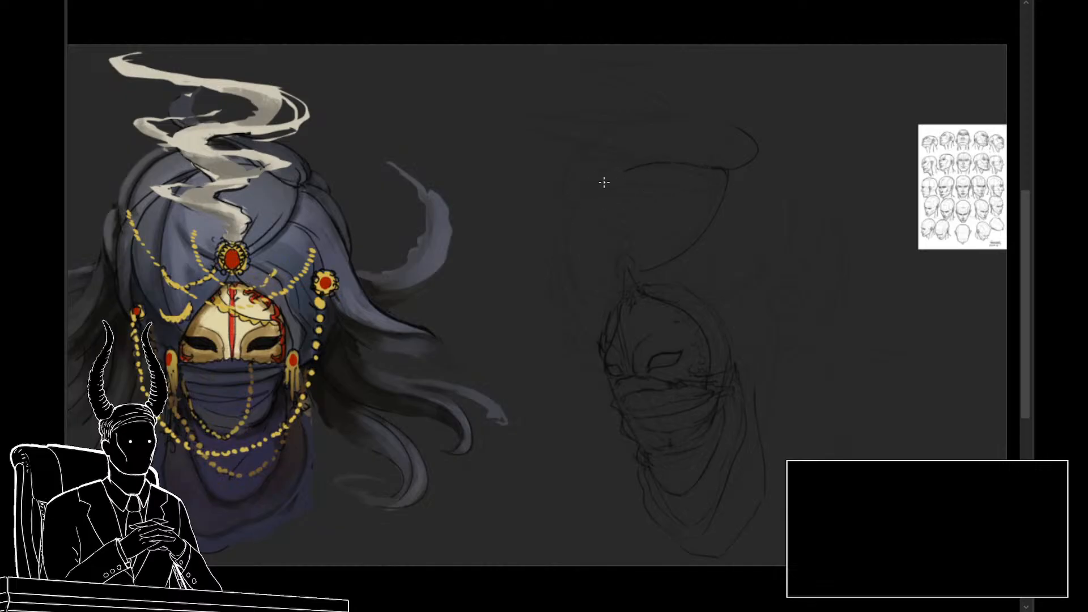
{"action": "left_click_drag", "start_coordinate": [623, 169], "coordinate": [612, 342]}
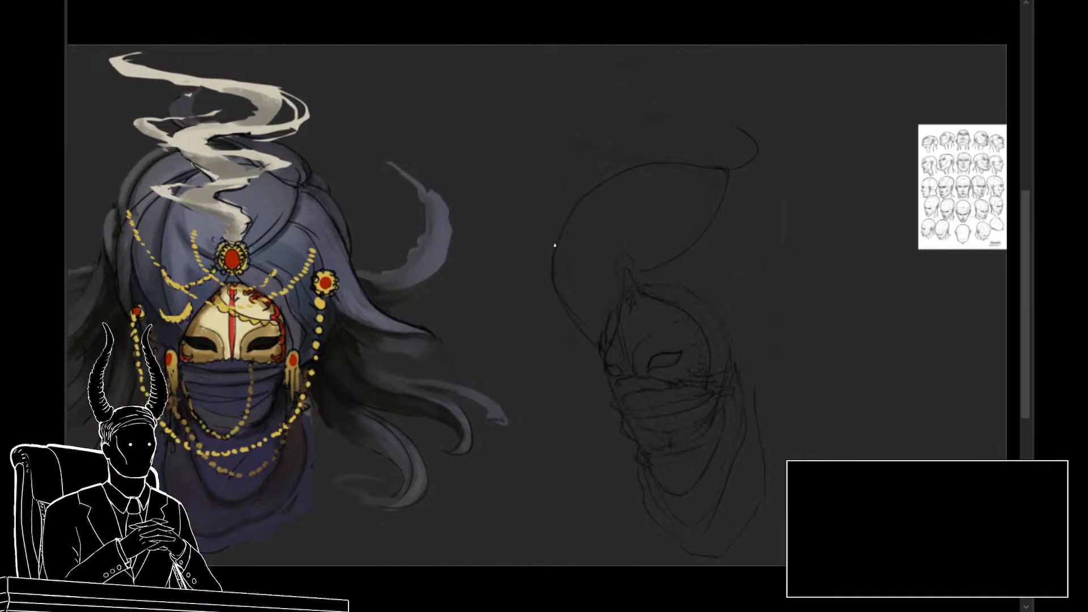
Step: Try out the turban's outer wrap and back folds around the head, and undo these strokes
{"action": "left_click_drag", "start_coordinate": [548, 224], "coordinate": [600, 141]}
{"action": "left_click_drag", "start_coordinate": [795, 209], "coordinate": [783, 162]}
{"action": "left_click_drag", "start_coordinate": [836, 223], "coordinate": [819, 314]}
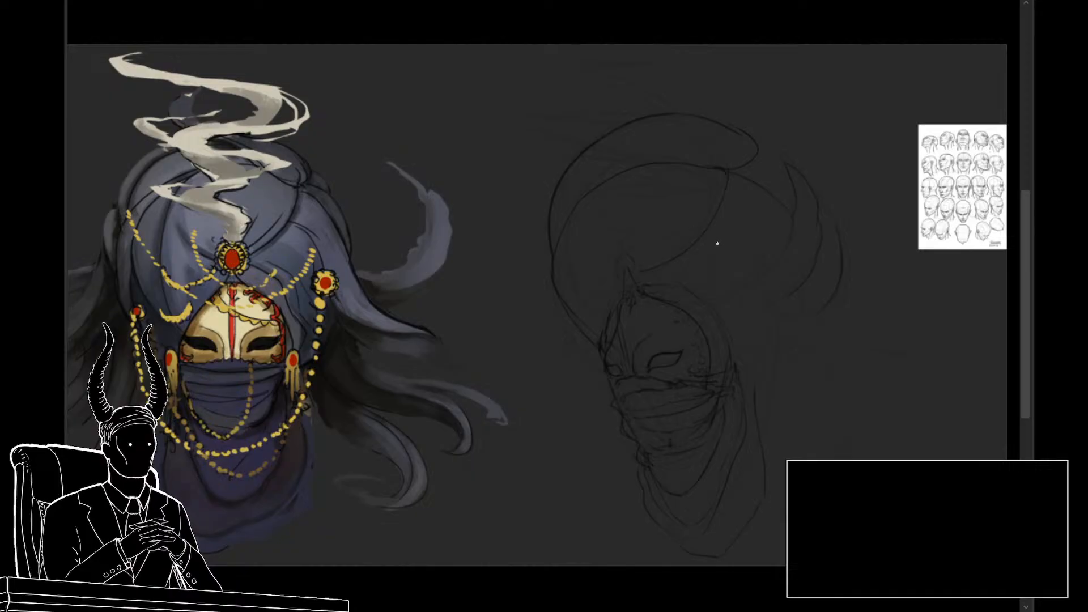
{"action": "key", "text": "ctrl+z"}
{"action": "key", "text": "ctrl+z"}
{"action": "key", "text": "ctrl+z"}
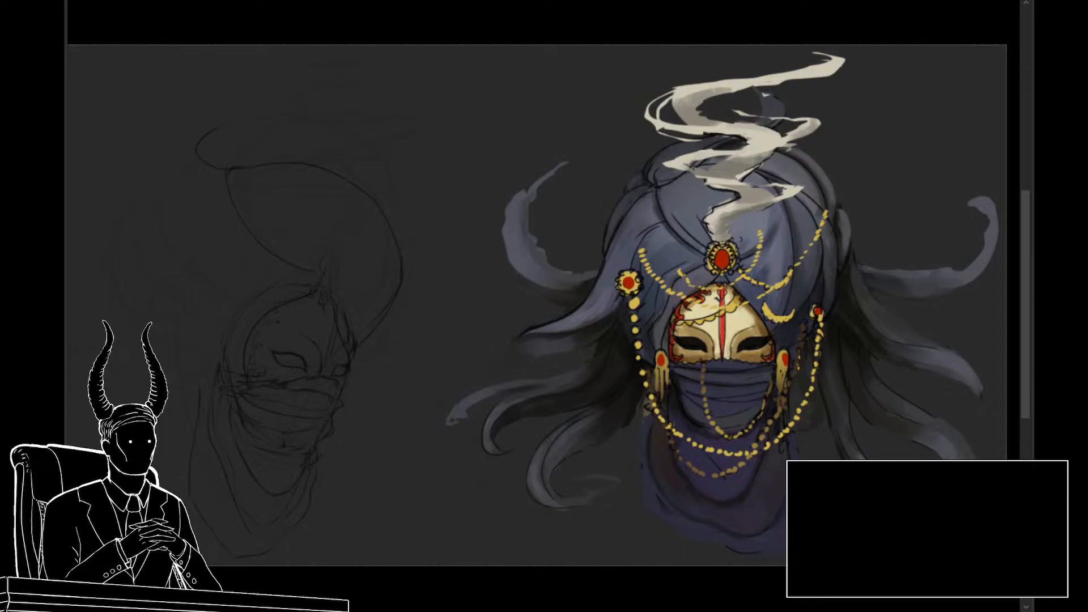
Step: Paste the photo of the turbaned, veiled figure as a reference and enlarge it between the sketch and the painting
{"action": "key", "text": "ctrl+v"}
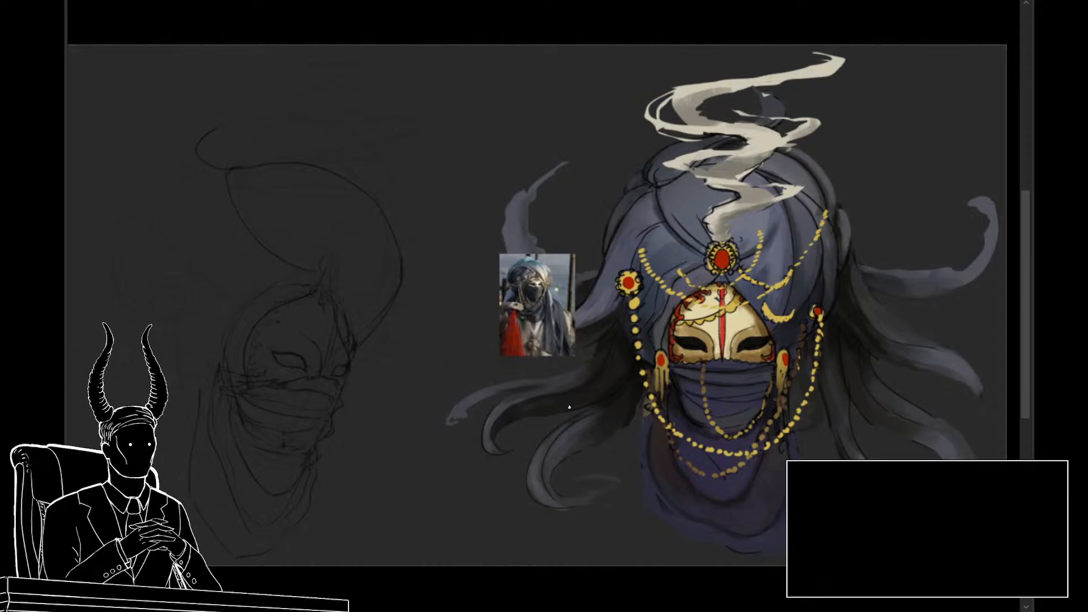
{"action": "key", "text": "ctrl+t"}
{"action": "left_click_drag", "start_coordinate": [572, 253], "coordinate": [682, 113]}
{"action": "mouse_move", "coordinate": [591, 188]}
{"action": "left_mouse_down"}
{"action": "mouse_move", "coordinate": [572, 263]}
{"action": "mouse_move", "coordinate": [616, 411]}
{"action": "mouse_move", "coordinate": [599, 532]}
{"action": "mouse_move", "coordinate": [641, 222]}
{"action": "mouse_move", "coordinate": [623, 161]}
{"action": "left_mouse_up"}
{"action": "key", "text": "Return"}
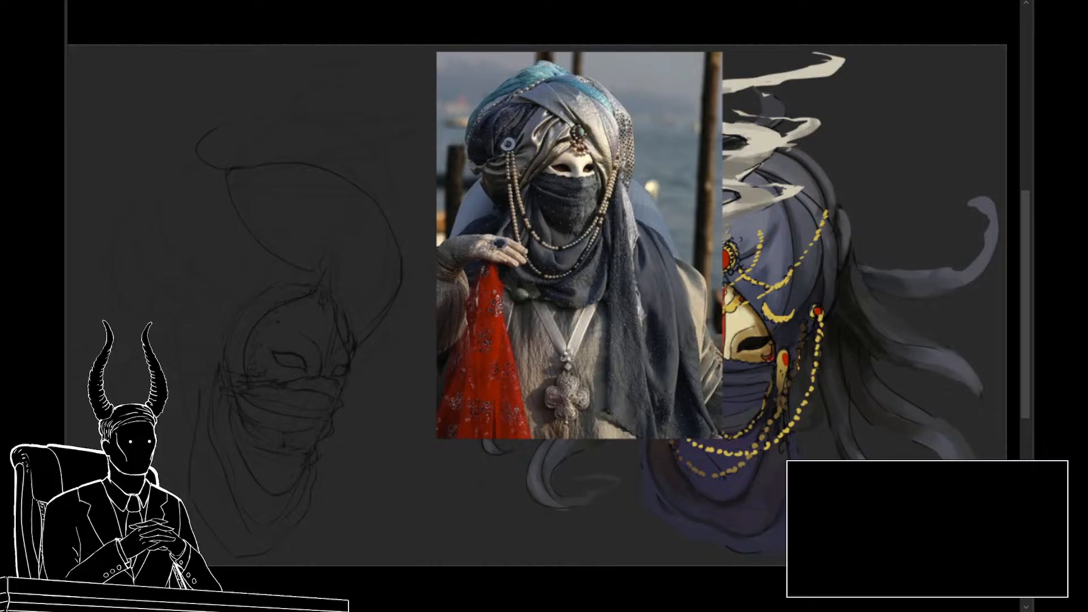
Step: Send the reference photo behind the front-view painting and shift it away from the sketch
{"action": "key", "text": "ctrl+["}
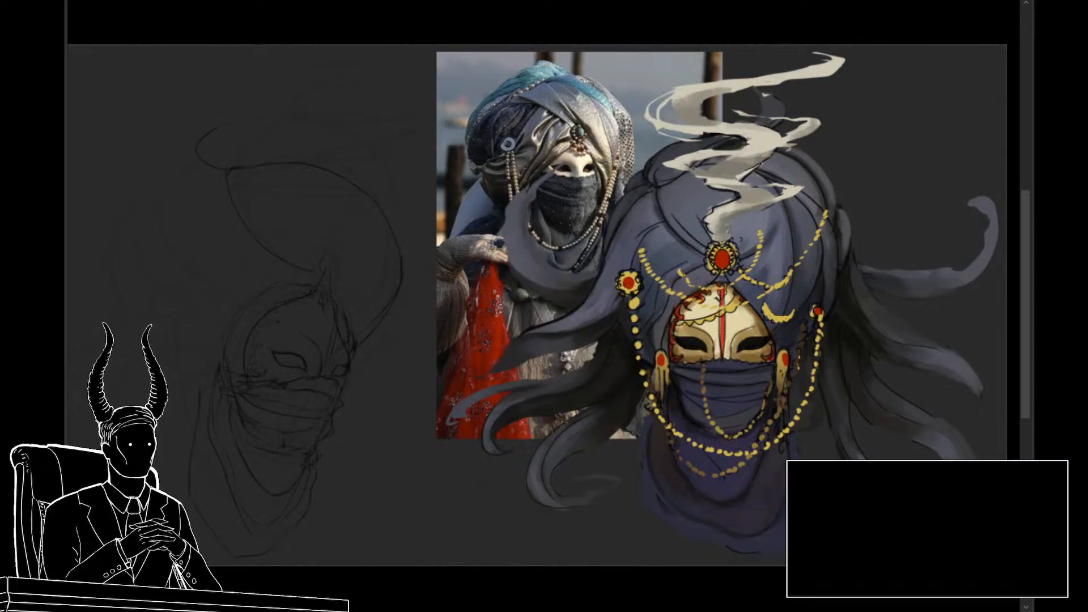
{"action": "left_click_drag", "start_coordinate": [600, 312], "coordinate": [640, 313]}
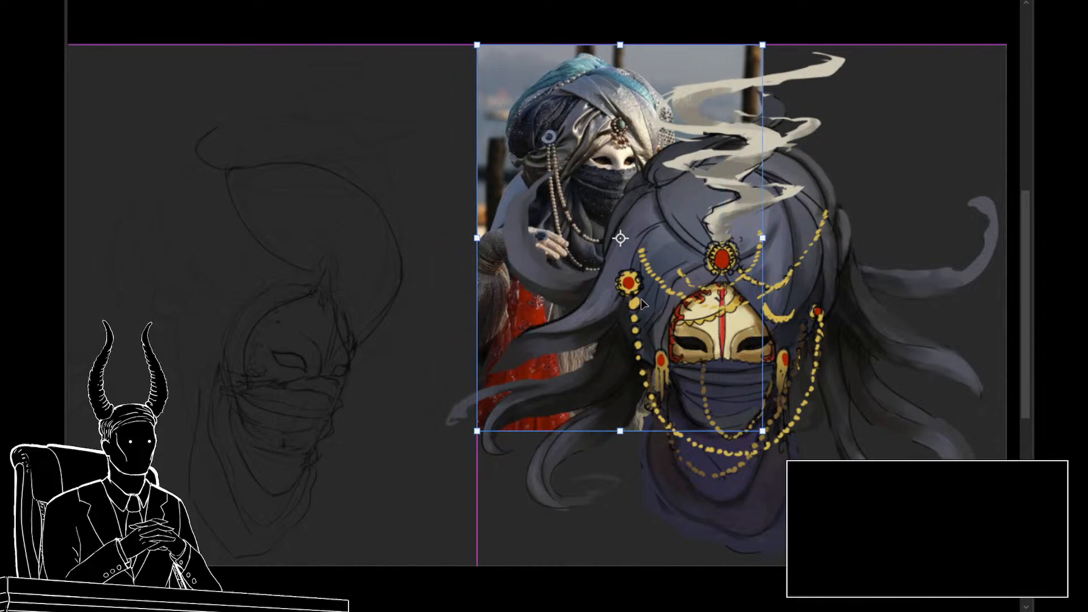
{"action": "key", "text": "Return"}
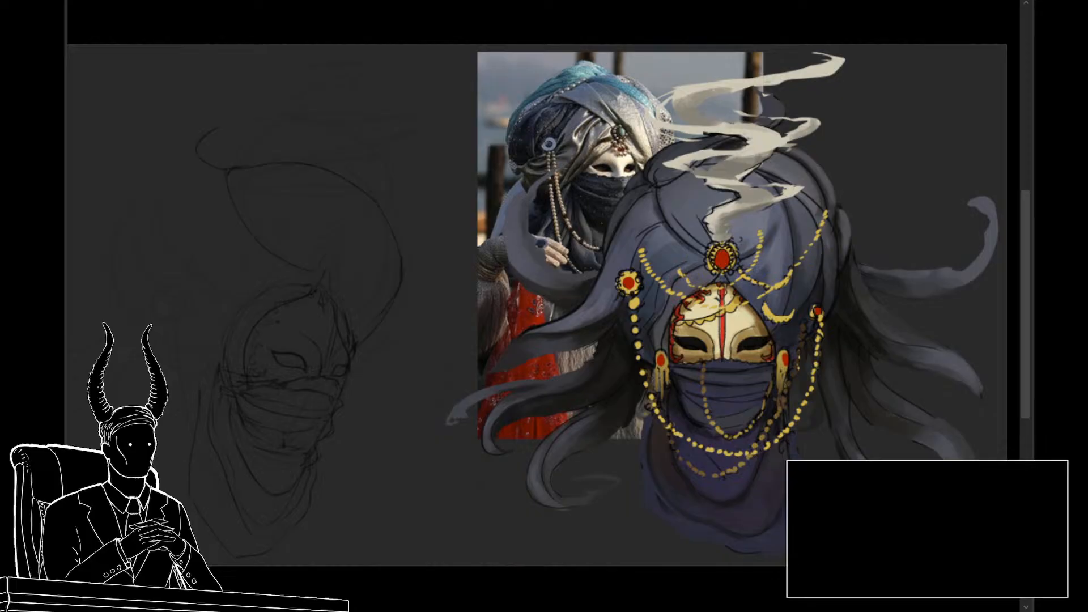
{"action": "key", "text": "ctrl+z"}
{"action": "key", "text": "ctrl+z"}
{"action": "key", "text": "ctrl+z"}
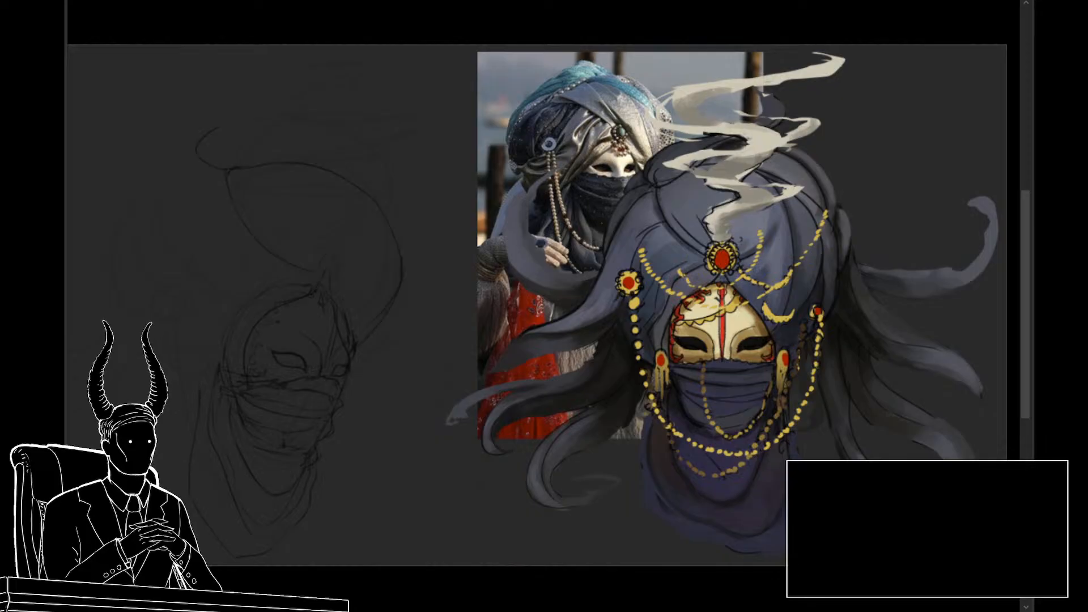
Step: Erase the turban's outline and front wrap above the hood with a larger eraser and redraw the start of its upper contour
{"action": "mouse_move", "coordinate": [373, 322]}
{"action": "left_mouse_down"}
{"action": "mouse_move", "coordinate": [617, 323]}
{"action": "mouse_move", "coordinate": [590, 337]}
{"action": "mouse_move", "coordinate": [605, 338]}
{"action": "mouse_move", "coordinate": [588, 330]}
{"action": "mouse_move", "coordinate": [597, 333]}
{"action": "left_mouse_up"}
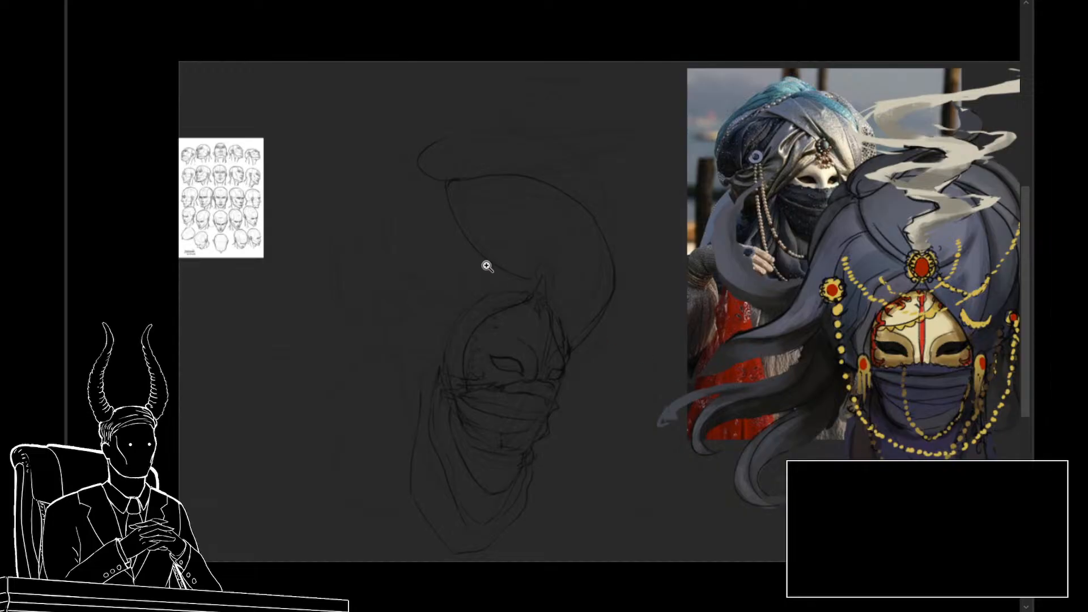
{"action": "key", "text": "bracketright"}
{"action": "key", "text": "bracketright"}
{"action": "key", "text": "bracketright"}
{"action": "key", "text": "bracketright"}
{"action": "key", "text": "bracketright"}
{"action": "left_click_drag", "start_coordinate": [596, 271], "coordinate": [487, 162]}
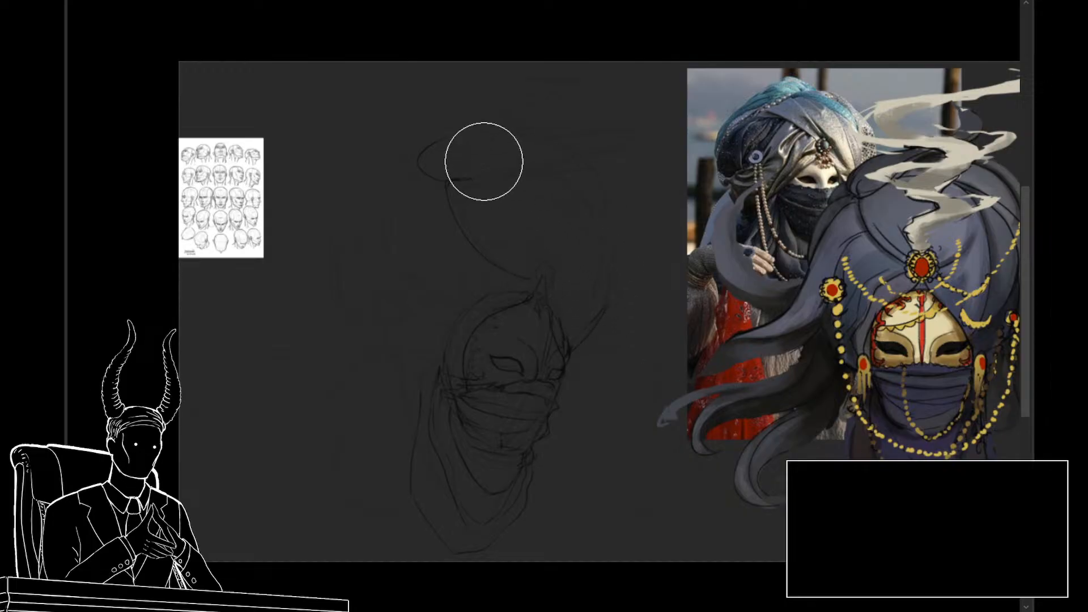
{"action": "mouse_move", "coordinate": [507, 249]}
{"action": "left_mouse_down"}
{"action": "mouse_move", "coordinate": [447, 153]}
{"action": "mouse_move", "coordinate": [401, 142]}
{"action": "left_mouse_up"}
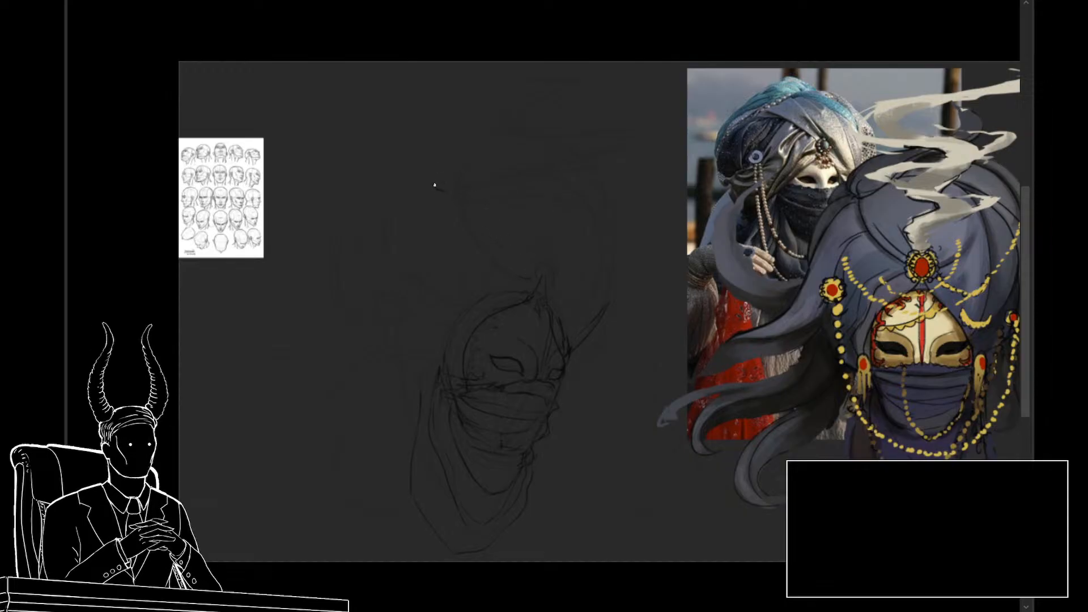
{"action": "mouse_move", "coordinate": [435, 185]}
{"action": "left_mouse_down"}
{"action": "mouse_move", "coordinate": [489, 143]}
{"action": "mouse_move", "coordinate": [516, 142]}
{"action": "left_mouse_up"}
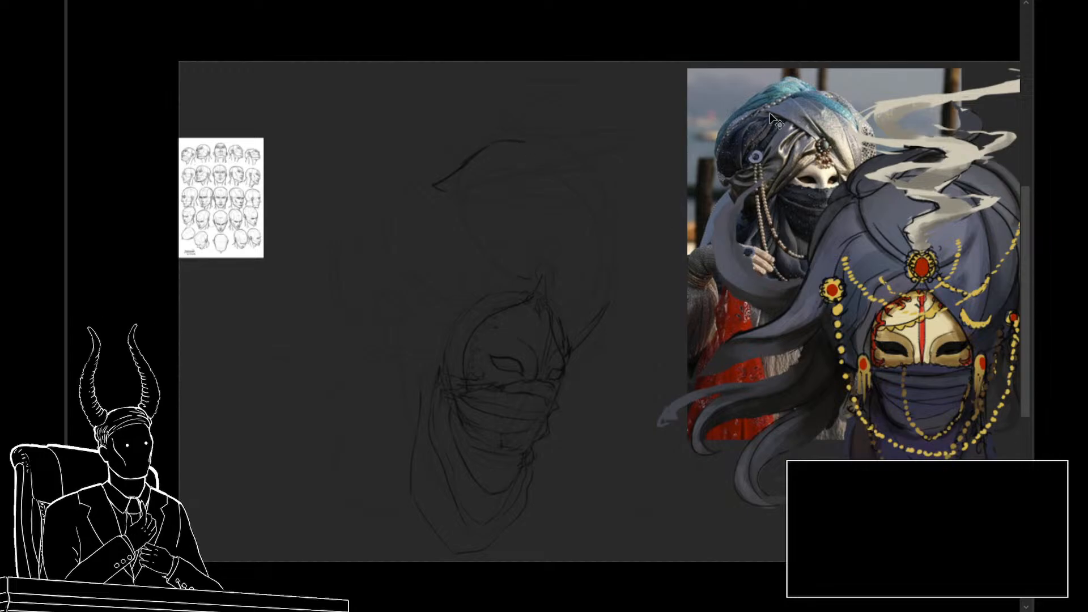
Step: Move the turbaned-figure reference photo away from the painting and scale it down to fit above the painting's hair strands
{"action": "left_click_drag", "start_coordinate": [782, 137], "coordinate": [739, 131]}
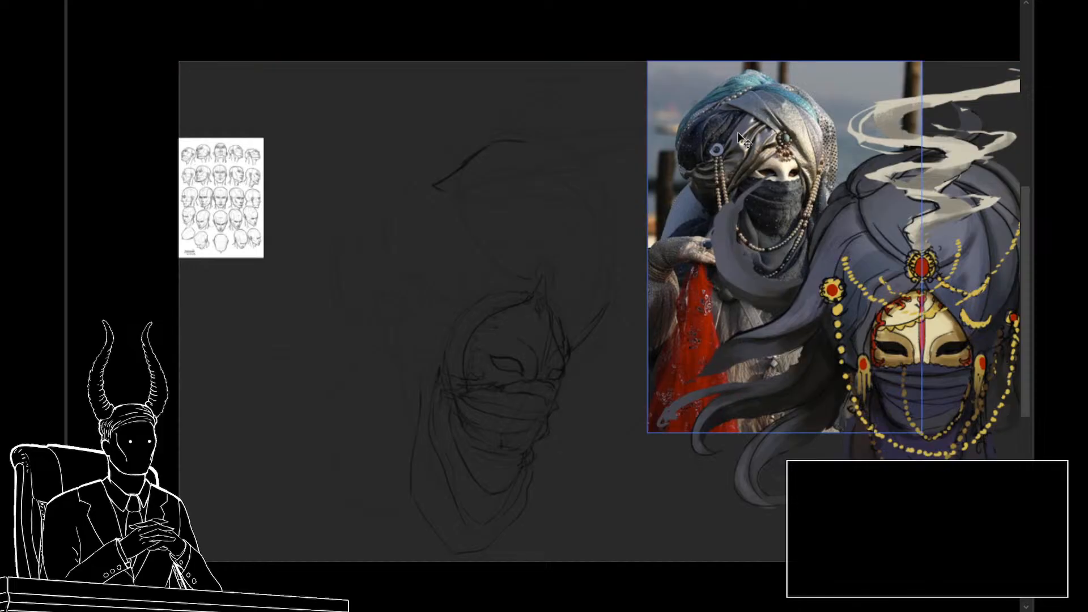
{"action": "key", "text": "ctrl+t"}
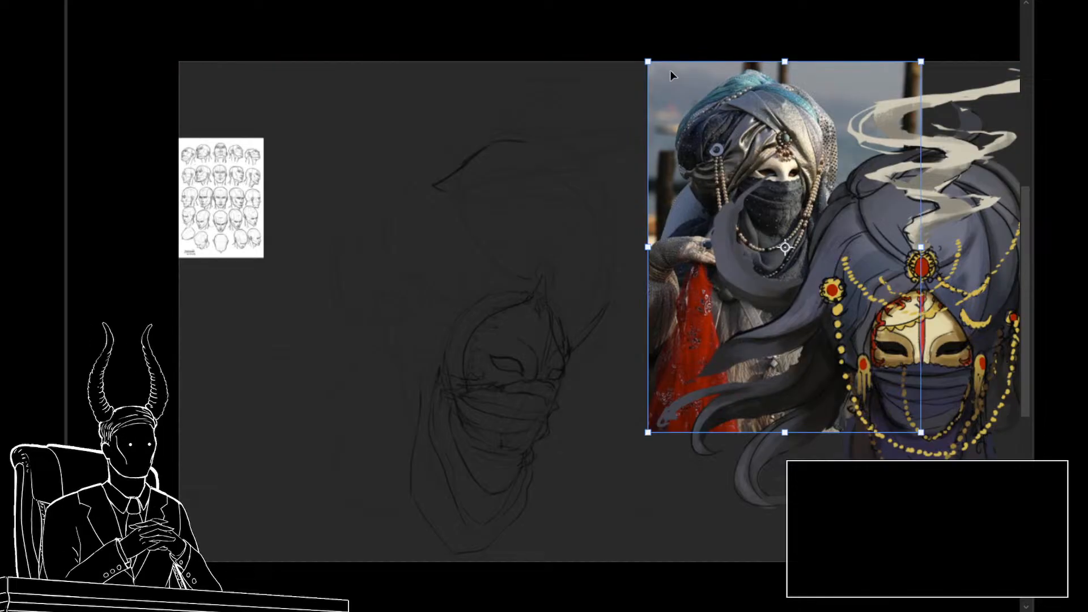
{"action": "left_click_drag", "start_coordinate": [647, 61], "coordinate": [681, 104]}
{"action": "left_click_drag", "start_coordinate": [717, 129], "coordinate": [716, 96]}
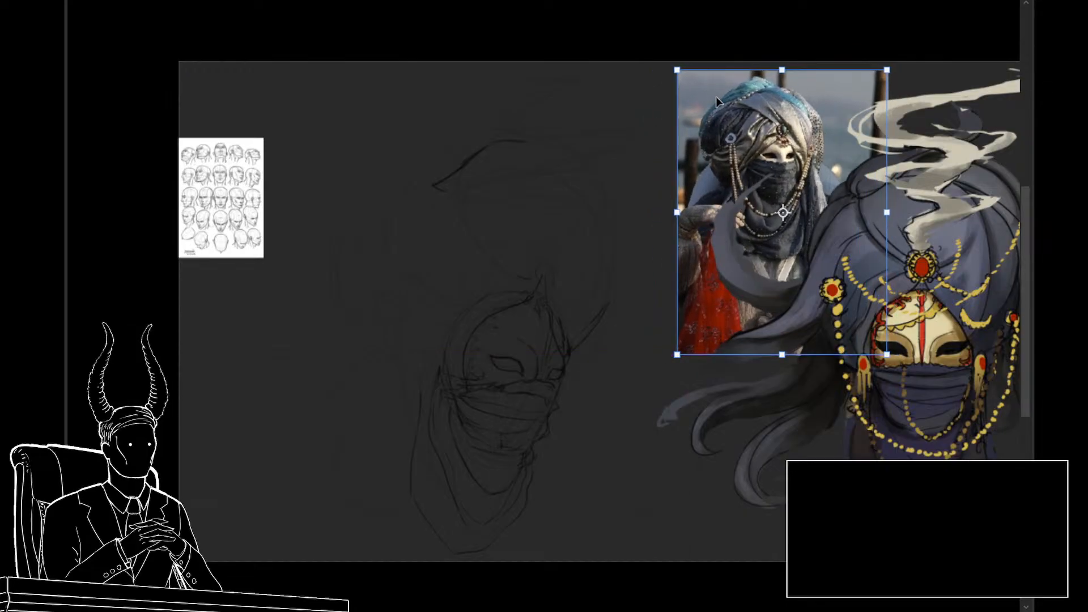
{"action": "key", "text": "Return"}
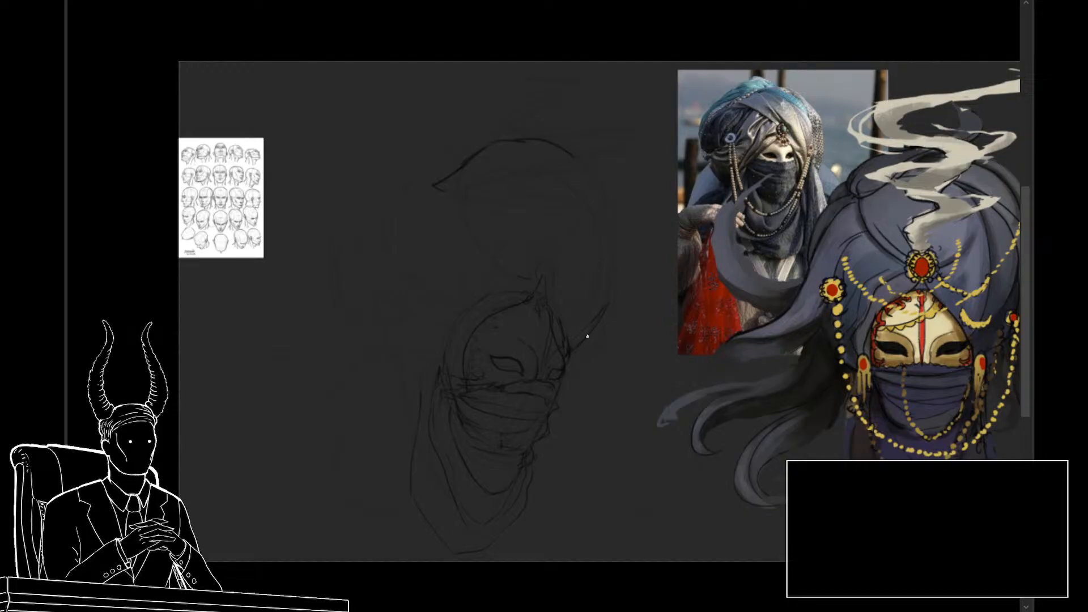
Step: Draw the turban's front contour curving from the crown down to the far side of the mask, retrying the stroke until it fits
{"action": "mouse_move", "coordinate": [587, 336]}
{"action": "left_mouse_down"}
{"action": "mouse_move", "coordinate": [602, 283]}
{"action": "mouse_move", "coordinate": [575, 227]}
{"action": "left_mouse_up"}
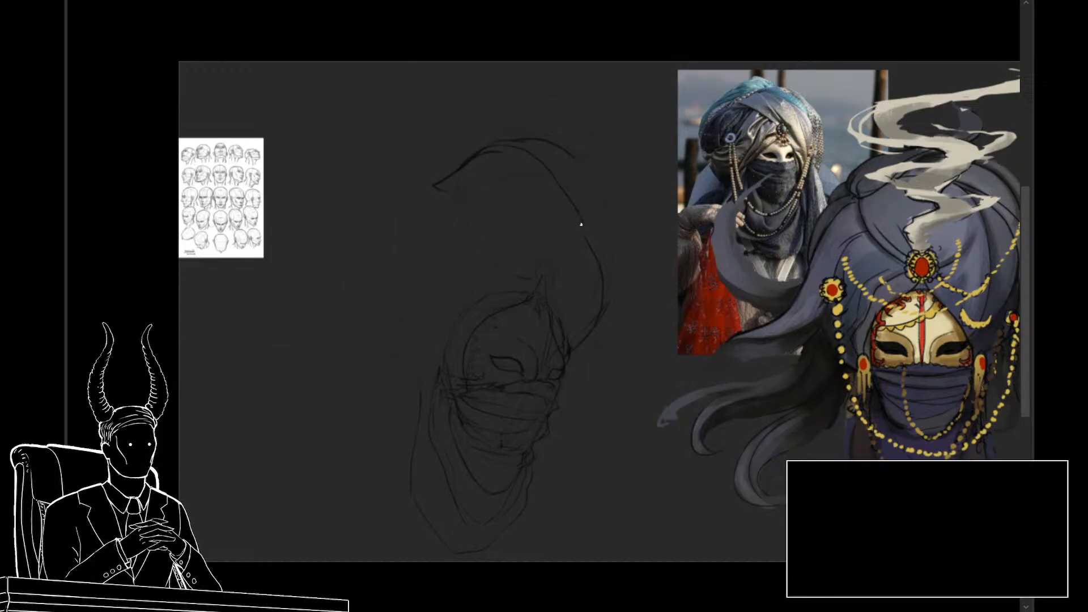
{"action": "key", "text": "ctrl+z"}
{"action": "mouse_move", "coordinate": [466, 161]}
{"action": "left_mouse_down"}
{"action": "mouse_move", "coordinate": [516, 138]}
{"action": "mouse_move", "coordinate": [593, 188]}
{"action": "mouse_move", "coordinate": [611, 266]}
{"action": "left_mouse_up"}
{"action": "key", "text": "ctrl+z"}
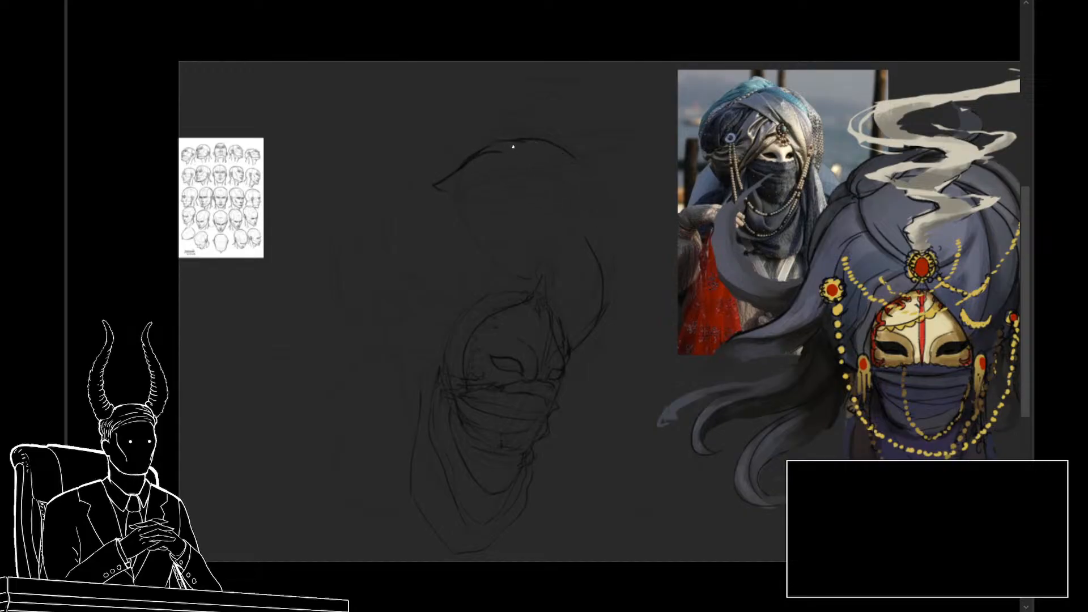
{"action": "mouse_move", "coordinate": [528, 140]}
{"action": "left_mouse_down"}
{"action": "mouse_move", "coordinate": [614, 219]}
{"action": "mouse_move", "coordinate": [615, 287]}
{"action": "left_mouse_up"}
{"action": "key", "text": "ctrl+z"}
{"action": "mouse_move", "coordinate": [542, 142]}
{"action": "left_mouse_down"}
{"action": "mouse_move", "coordinate": [609, 228]}
{"action": "mouse_move", "coordinate": [587, 316]}
{"action": "mouse_move", "coordinate": [606, 293]}
{"action": "mouse_move", "coordinate": [609, 275]}
{"action": "mouse_move", "coordinate": [582, 344]}
{"action": "left_mouse_up"}
Step: Erase the leftover inner line beside the turban's front contour with a smaller eraser
{"action": "key", "text": "e"}
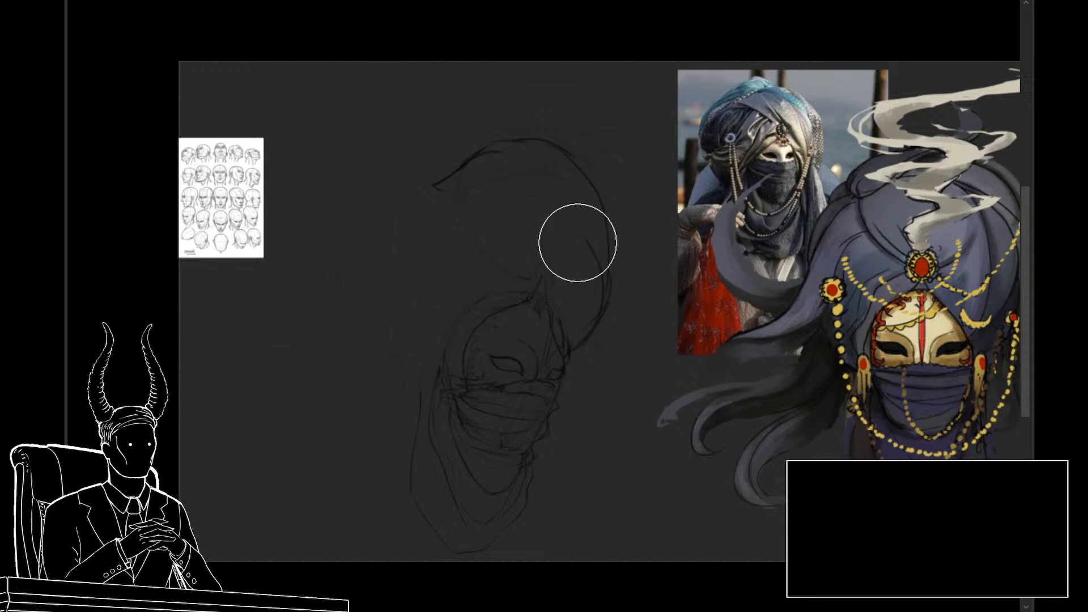
{"action": "key", "text": "bracketleft"}
{"action": "key", "text": "bracketleft"}
{"action": "key", "text": "bracketleft"}
{"action": "key", "text": "bracketleft"}
{"action": "key", "text": "bracketleft"}
{"action": "mouse_move", "coordinate": [581, 238]}
{"action": "left_mouse_down"}
{"action": "mouse_move", "coordinate": [590, 300]}
{"action": "mouse_move", "coordinate": [596, 269]}
{"action": "mouse_move", "coordinate": [582, 309]}
{"action": "mouse_move", "coordinate": [594, 292]}
{"action": "mouse_move", "coordinate": [562, 318]}
{"action": "left_mouse_up"}
Step: Draw the turban's front wrap with its lower edge and folds running from the crown toward the forehead point
{"action": "key", "text": "b"}
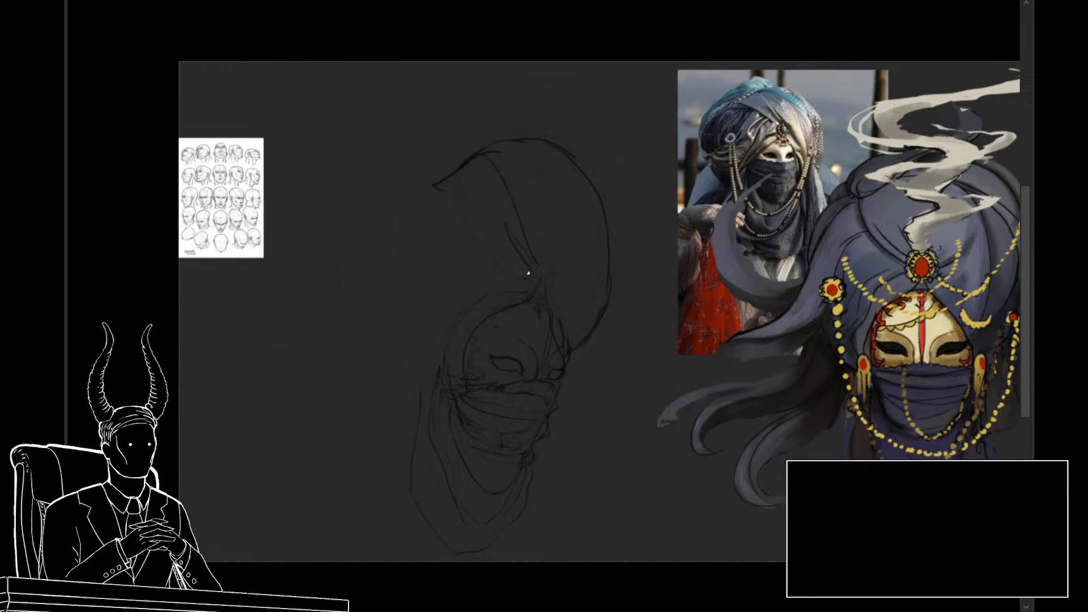
{"action": "left_click_drag", "start_coordinate": [434, 186], "coordinate": [539, 285]}
{"action": "mouse_move", "coordinate": [490, 151]}
{"action": "left_mouse_down"}
{"action": "mouse_move", "coordinate": [517, 143]}
{"action": "mouse_move", "coordinate": [554, 188]}
{"action": "left_mouse_up"}
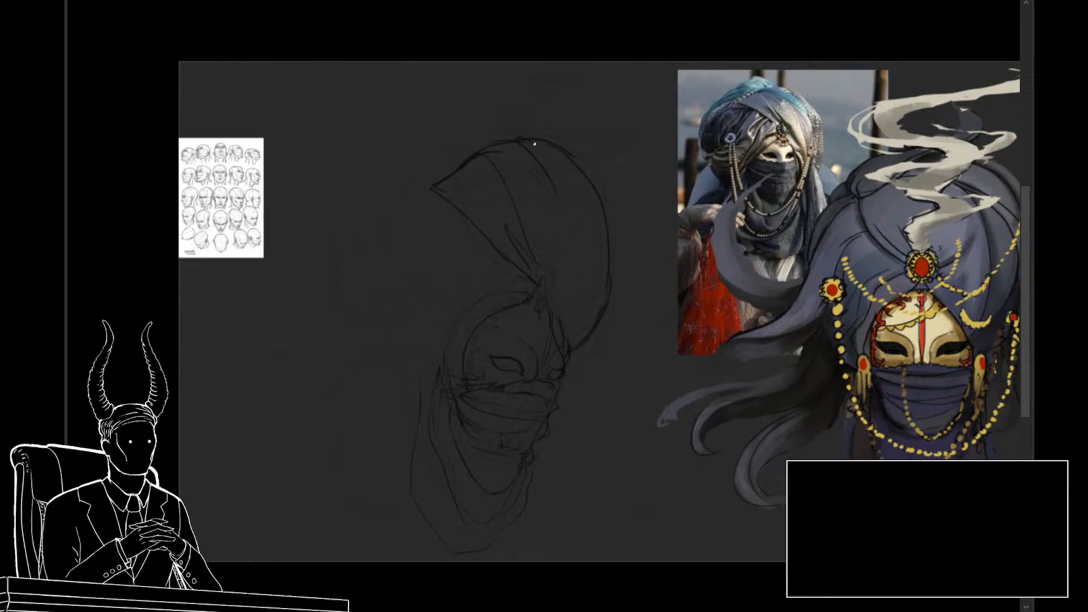
Step: Draw a long fold inside the turban's front contour from the crown to the far temple, redoing it until the curve fits
{"action": "mouse_move", "coordinate": [533, 145]}
{"action": "left_mouse_down"}
{"action": "mouse_move", "coordinate": [570, 201]}
{"action": "mouse_move", "coordinate": [575, 317]}
{"action": "left_mouse_up"}
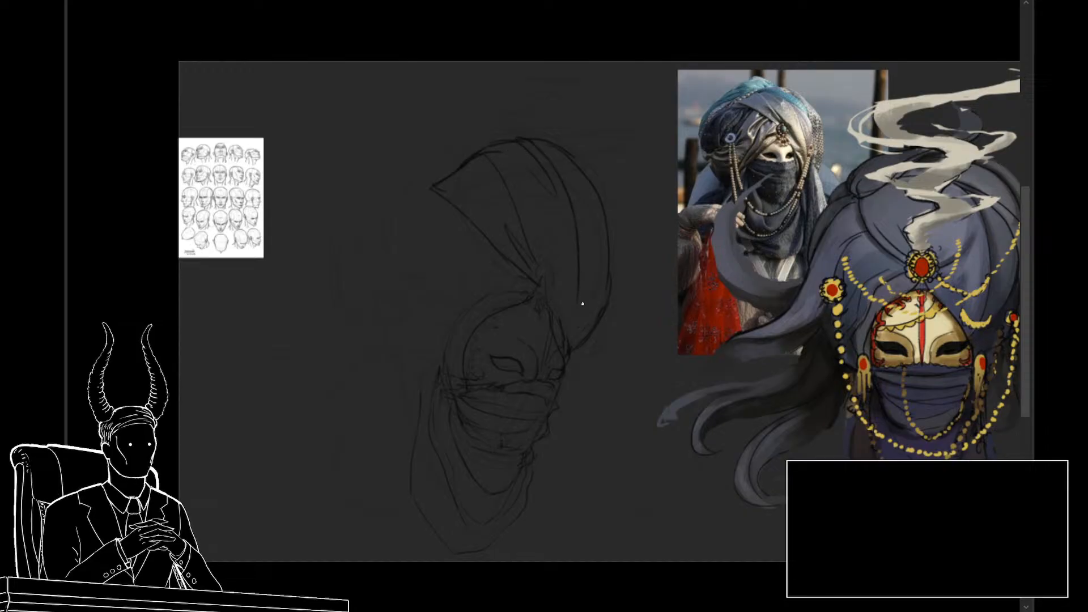
{"action": "key", "text": "ctrl+z"}
{"action": "mouse_move", "coordinate": [531, 143]}
{"action": "left_mouse_down"}
{"action": "mouse_move", "coordinate": [571, 209]}
{"action": "mouse_move", "coordinate": [582, 309]}
{"action": "left_mouse_up"}
{"action": "key", "text": "ctrl+z"}
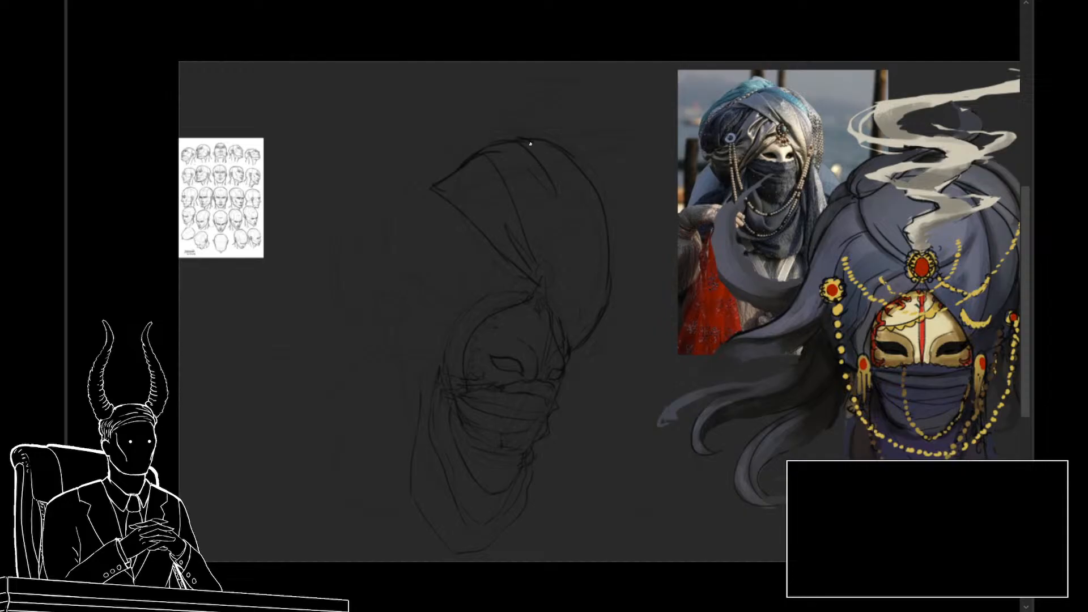
{"action": "mouse_move", "coordinate": [530, 144]}
{"action": "left_mouse_down"}
{"action": "mouse_move", "coordinate": [552, 163]}
{"action": "mouse_move", "coordinate": [572, 330]}
{"action": "left_mouse_up"}
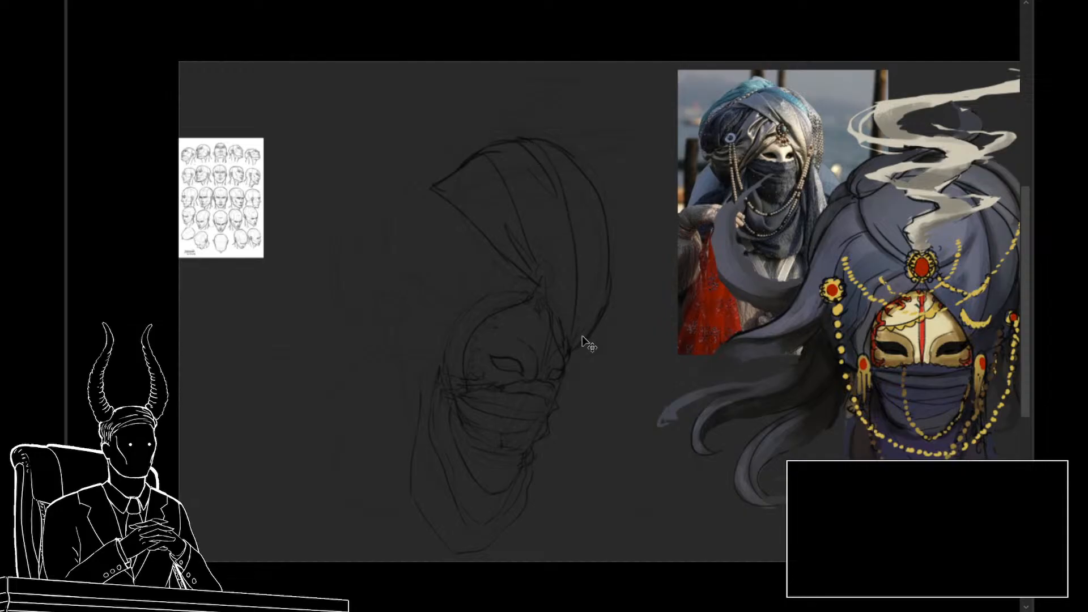
{"action": "key", "text": "ctrl+z"}
{"action": "mouse_move", "coordinate": [531, 138]}
{"action": "left_mouse_down"}
{"action": "mouse_move", "coordinate": [599, 277]}
{"action": "mouse_move", "coordinate": [587, 318]}
{"action": "left_mouse_up"}
{"action": "key", "text": "ctrl+z"}
{"action": "left_click_drag", "start_coordinate": [574, 185], "coordinate": [578, 323]}
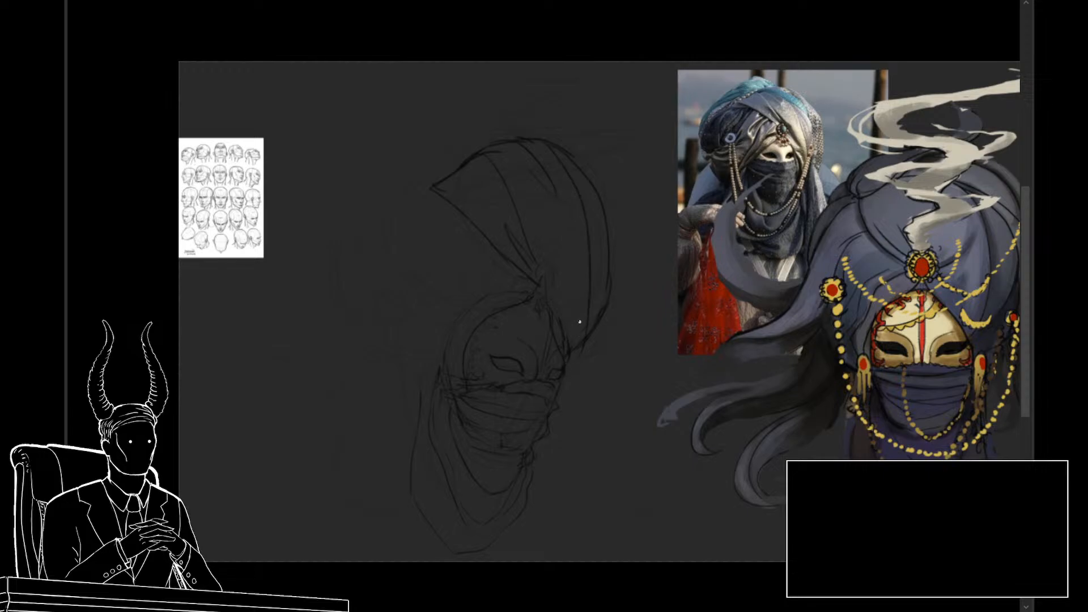
{"action": "key", "text": "ctrl+z"}
{"action": "mouse_move", "coordinate": [538, 146]}
{"action": "left_mouse_down"}
{"action": "mouse_move", "coordinate": [572, 179]}
{"action": "mouse_move", "coordinate": [588, 271]}
{"action": "mouse_move", "coordinate": [577, 340]}
{"action": "left_mouse_up"}
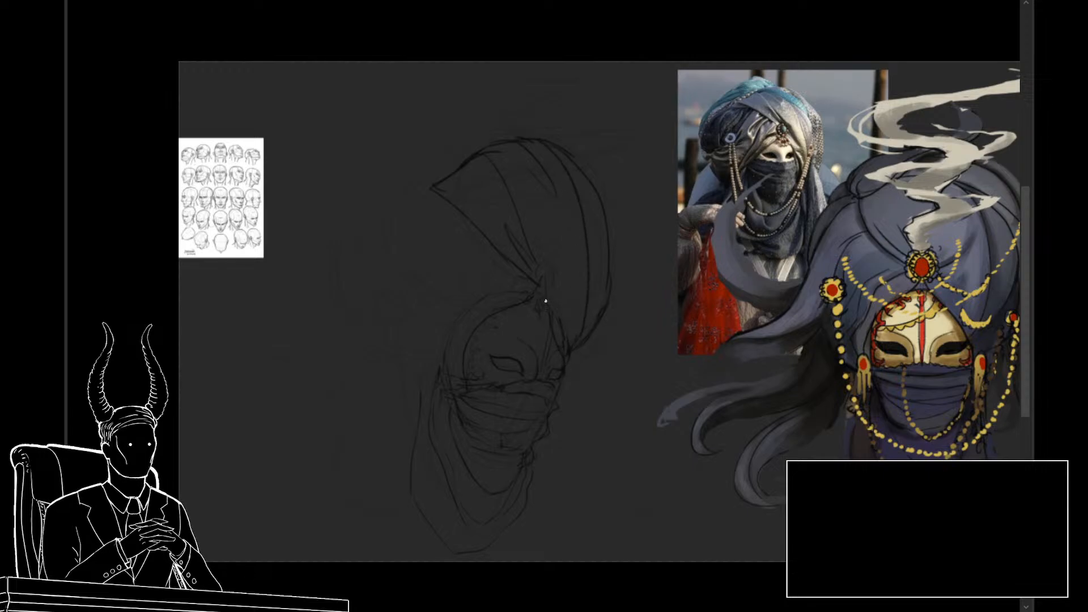
Step: Add short gathered folds beside the forehead point, running down toward the far temple
{"action": "left_click_drag", "start_coordinate": [551, 256], "coordinate": [581, 330]}
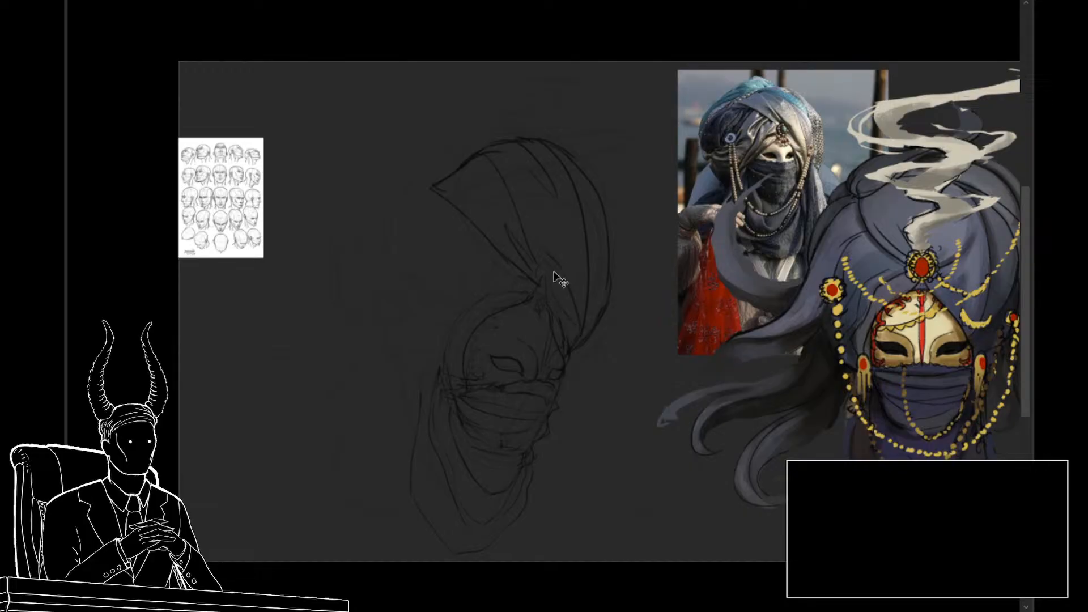
{"action": "left_click_drag", "start_coordinate": [557, 276], "coordinate": [571, 323]}
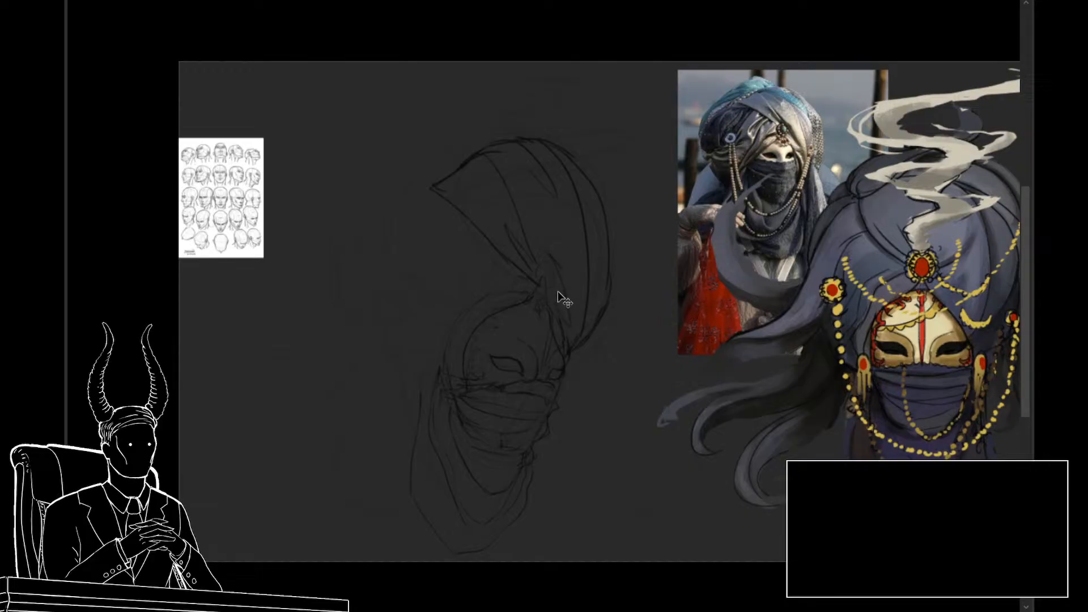
{"action": "left_click_drag", "start_coordinate": [563, 277], "coordinate": [568, 350]}
Step: Sketch the turban's upper back wrap with parallel folds sweeping from the crown to the back of the head
{"action": "left_click_drag", "start_coordinate": [433, 188], "coordinate": [424, 198]}
{"action": "mouse_move", "coordinate": [508, 135]}
{"action": "left_mouse_down"}
{"action": "mouse_move", "coordinate": [460, 129]}
{"action": "mouse_move", "coordinate": [352, 206]}
{"action": "mouse_move", "coordinate": [338, 247]}
{"action": "left_mouse_up"}
{"action": "key", "text": "ctrl+z"}
{"action": "mouse_move", "coordinate": [428, 149]}
{"action": "left_mouse_down"}
{"action": "mouse_move", "coordinate": [327, 237]}
{"action": "mouse_move", "coordinate": [332, 263]}
{"action": "left_mouse_up"}
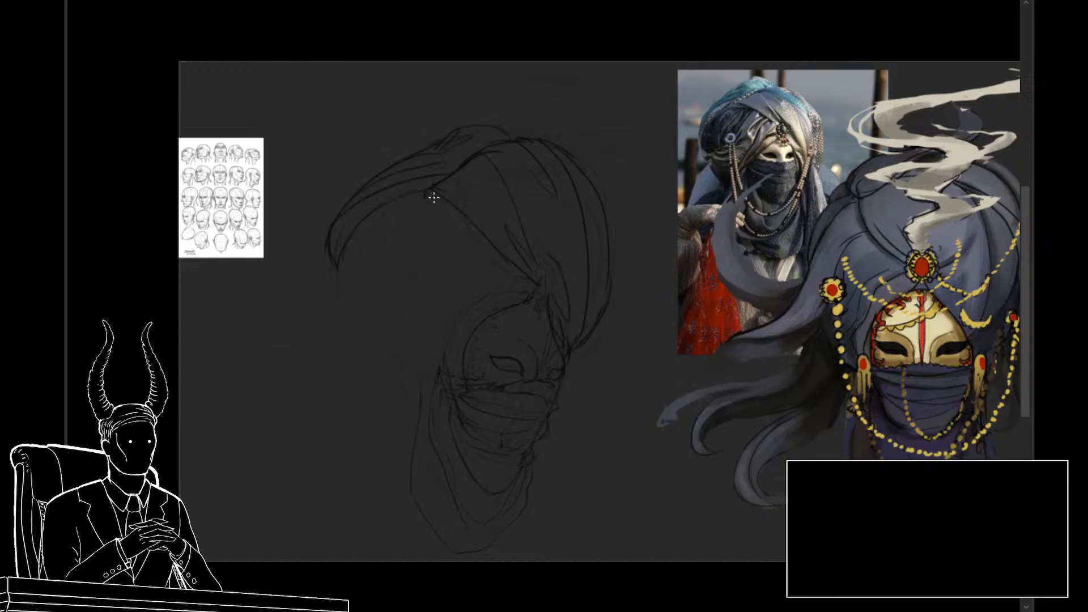
Step: Outline the turban's rounded back section and the smaller lower wrap reaching the nape
{"action": "key", "text": "ctrl+z"}
{"action": "mouse_move", "coordinate": [454, 227]}
{"action": "left_mouse_down"}
{"action": "mouse_move", "coordinate": [406, 318]}
{"action": "mouse_move", "coordinate": [350, 318]}
{"action": "left_mouse_up"}
{"action": "left_click_drag", "start_coordinate": [330, 281], "coordinate": [350, 321]}
{"action": "left_click_drag", "start_coordinate": [369, 343], "coordinate": [410, 373]}
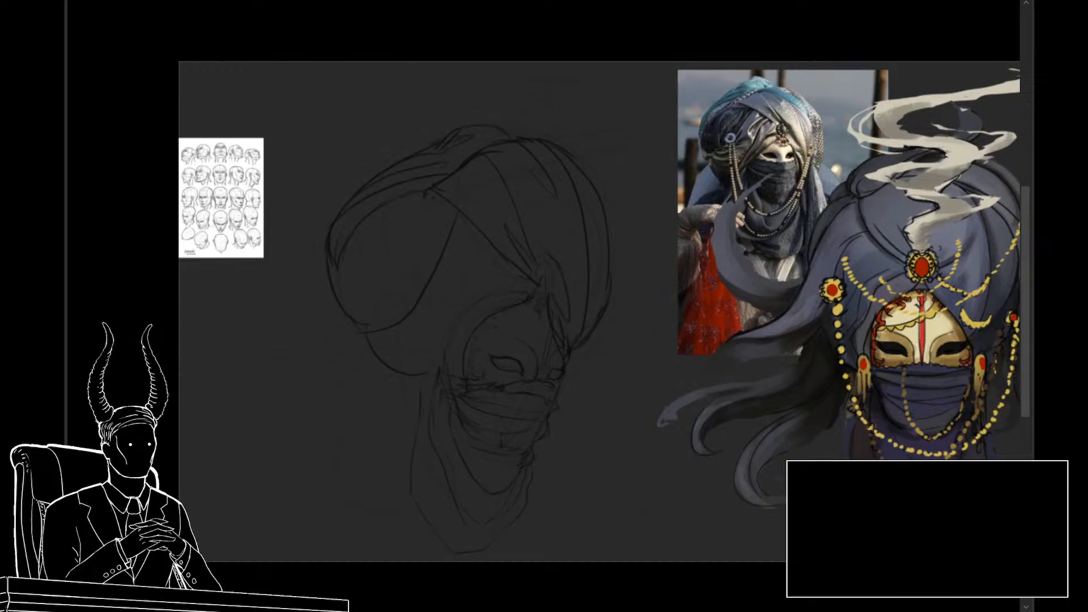
Step: Erase the old line around the mask's forehead with a smaller eraser and redraw the mask's edge as a scalloped border
{"action": "scroll", "coordinate": [486, 355], "scroll_direction": "up", "scroll_amount": 2}
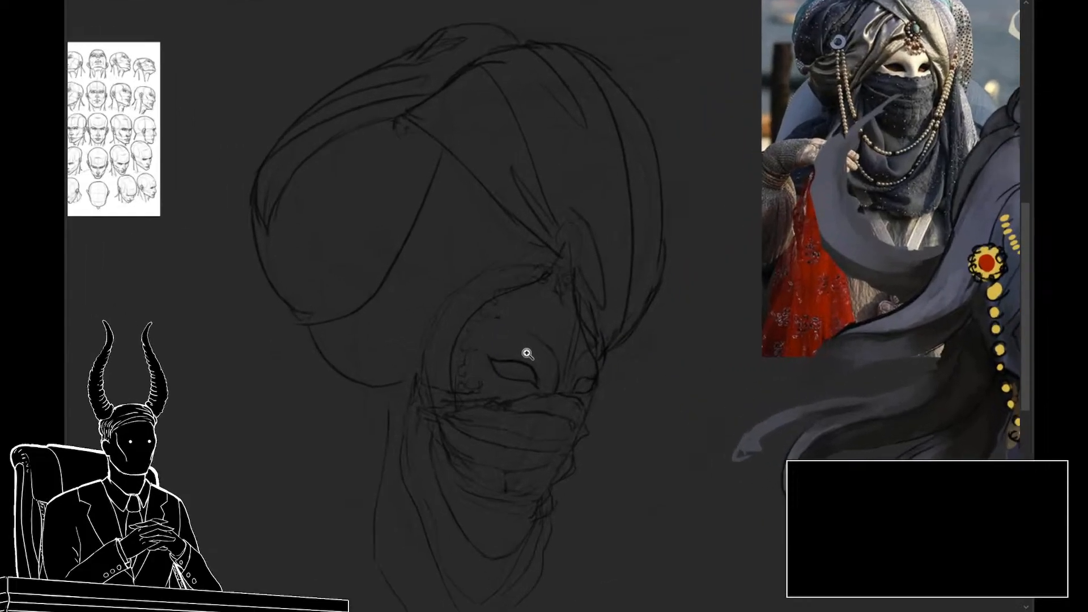
{"action": "key", "text": "bracketleft"}
{"action": "key", "text": "bracketleft"}
{"action": "key", "text": "bracketleft"}
{"action": "mouse_move", "coordinate": [546, 271]}
{"action": "left_mouse_down"}
{"action": "mouse_move", "coordinate": [480, 300]}
{"action": "mouse_move", "coordinate": [452, 329]}
{"action": "mouse_move", "coordinate": [443, 378]}
{"action": "left_mouse_up"}
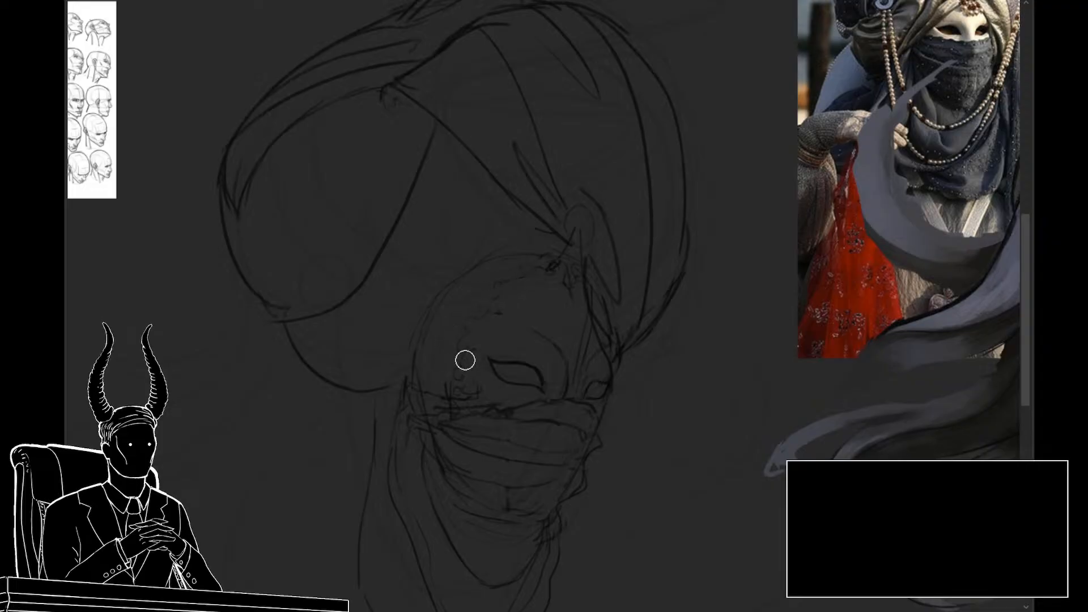
{"action": "key", "text": "b"}
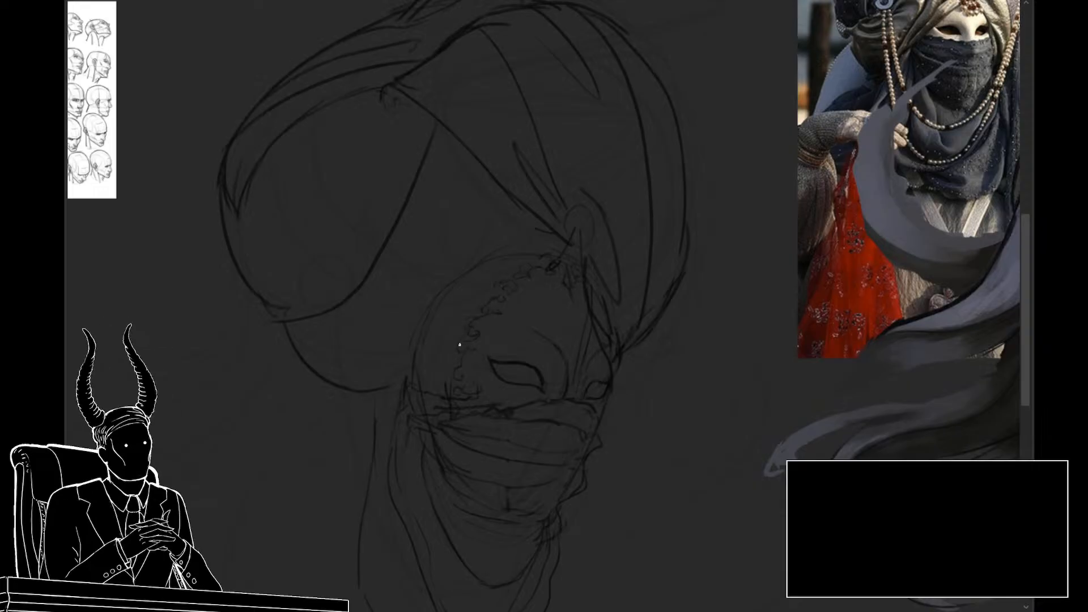
Step: Draw the turban's lower wraps and folds sweeping from the forehead point over the near temple to the nape
{"action": "scroll", "coordinate": [487, 377], "scroll_direction": "down", "scroll_amount": 4}
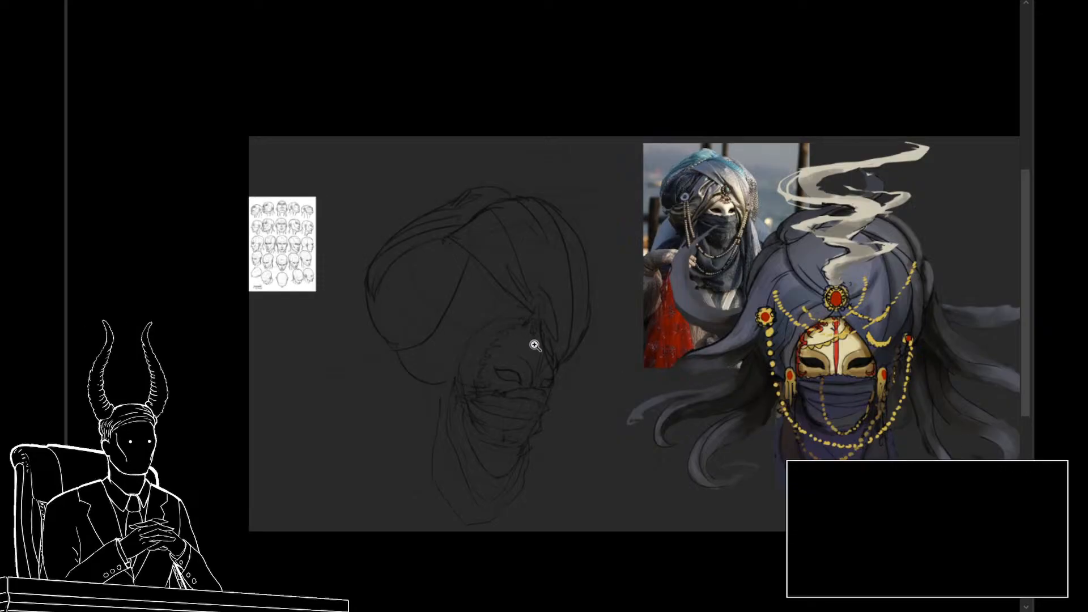
{"action": "scroll", "coordinate": [544, 343], "scroll_direction": "up", "scroll_amount": 4}
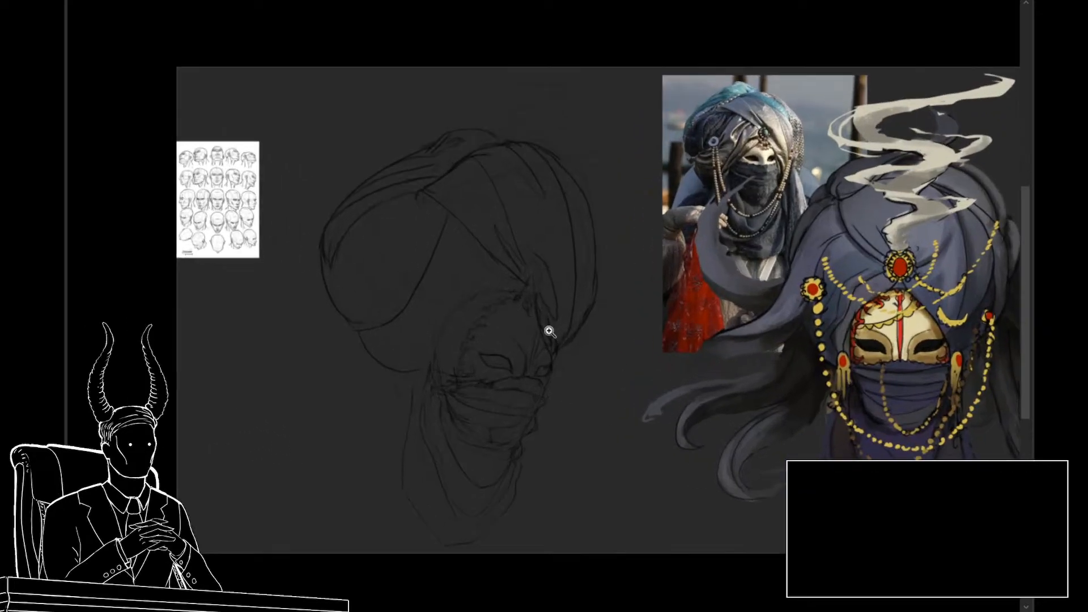
{"action": "left_click_drag", "start_coordinate": [481, 307], "coordinate": [473, 280]}
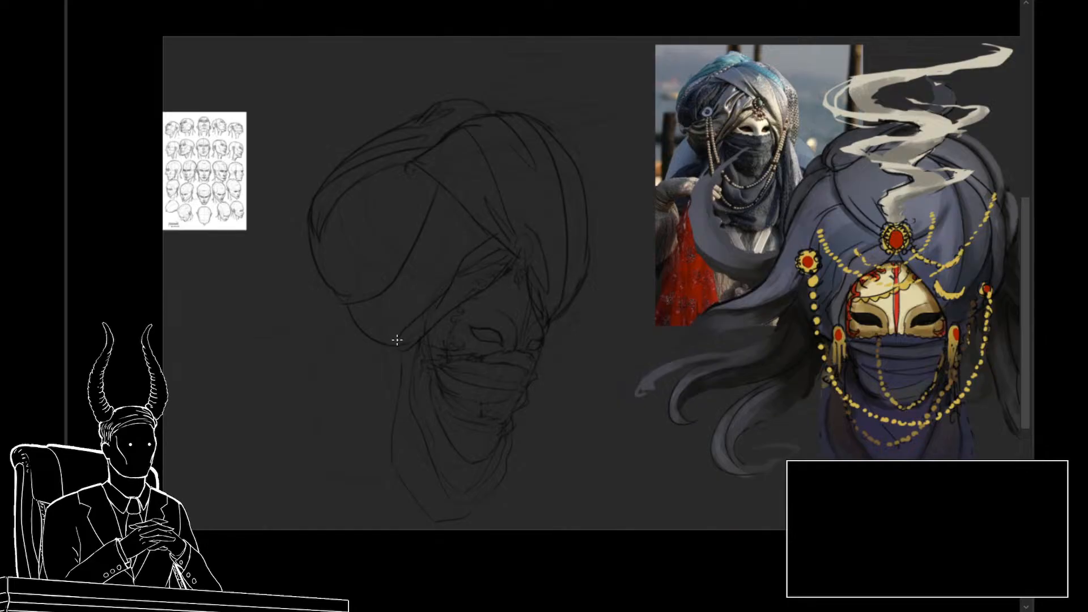
{"action": "mouse_move", "coordinate": [388, 340]}
{"action": "left_mouse_down"}
{"action": "mouse_move", "coordinate": [446, 235]}
{"action": "mouse_move", "coordinate": [474, 214]}
{"action": "left_mouse_up"}
{"action": "mouse_move", "coordinate": [470, 225]}
{"action": "left_mouse_down"}
{"action": "mouse_move", "coordinate": [433, 260]}
{"action": "mouse_move", "coordinate": [456, 213]}
{"action": "left_mouse_up"}
{"action": "key", "text": "ctrl+z"}
{"action": "left_click_drag", "start_coordinate": [452, 201], "coordinate": [417, 253]}
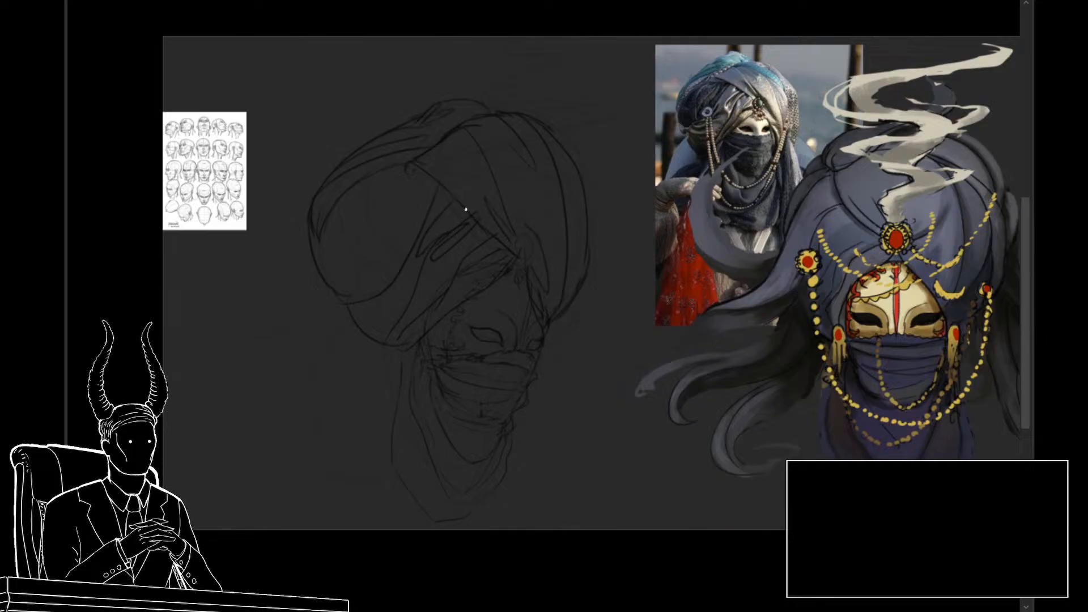
{"action": "left_click_drag", "start_coordinate": [443, 224], "coordinate": [442, 237]}
Step: Draw a small round ornament on the turban's side and add fabric folds gathering around it
{"action": "left_click_drag", "start_coordinate": [377, 244], "coordinate": [378, 268]}
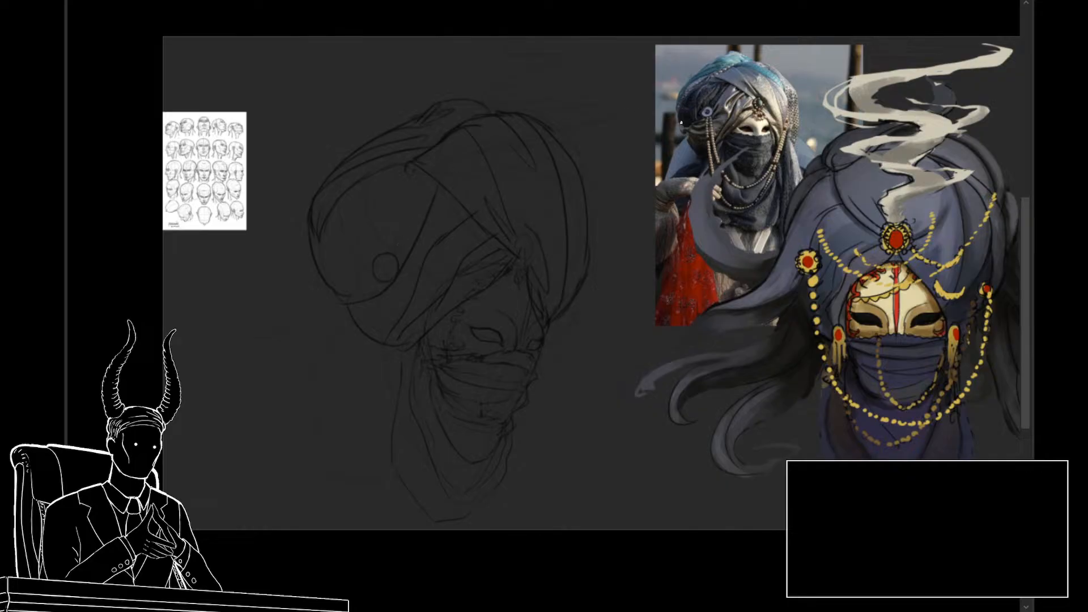
{"action": "left_click_drag", "start_coordinate": [367, 267], "coordinate": [435, 191]}
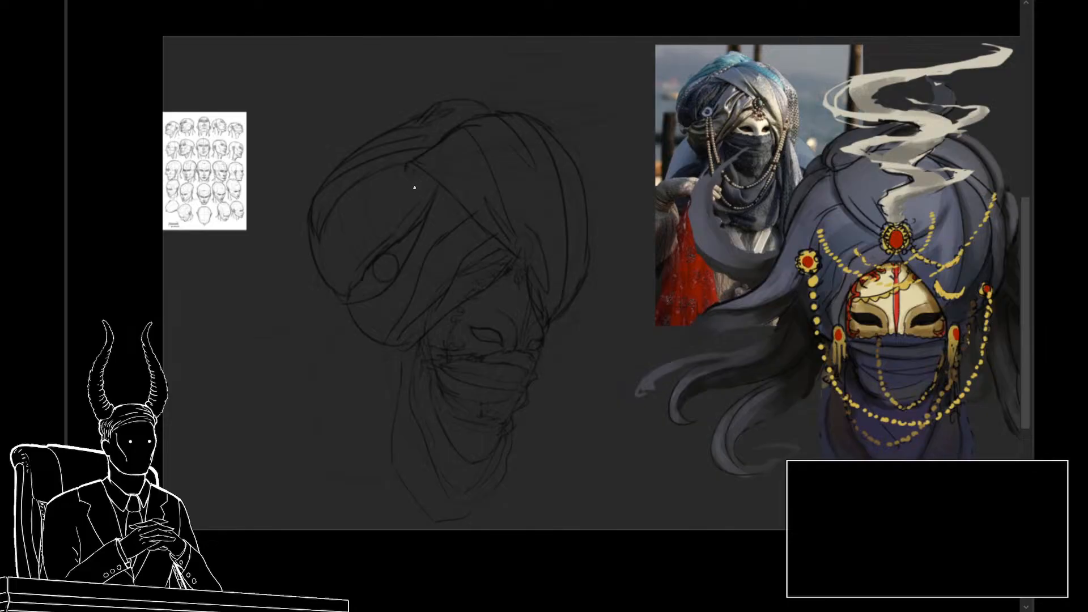
{"action": "left_click_drag", "start_coordinate": [408, 200], "coordinate": [360, 250]}
{"action": "left_click_drag", "start_coordinate": [605, 337], "coordinate": [627, 376]}
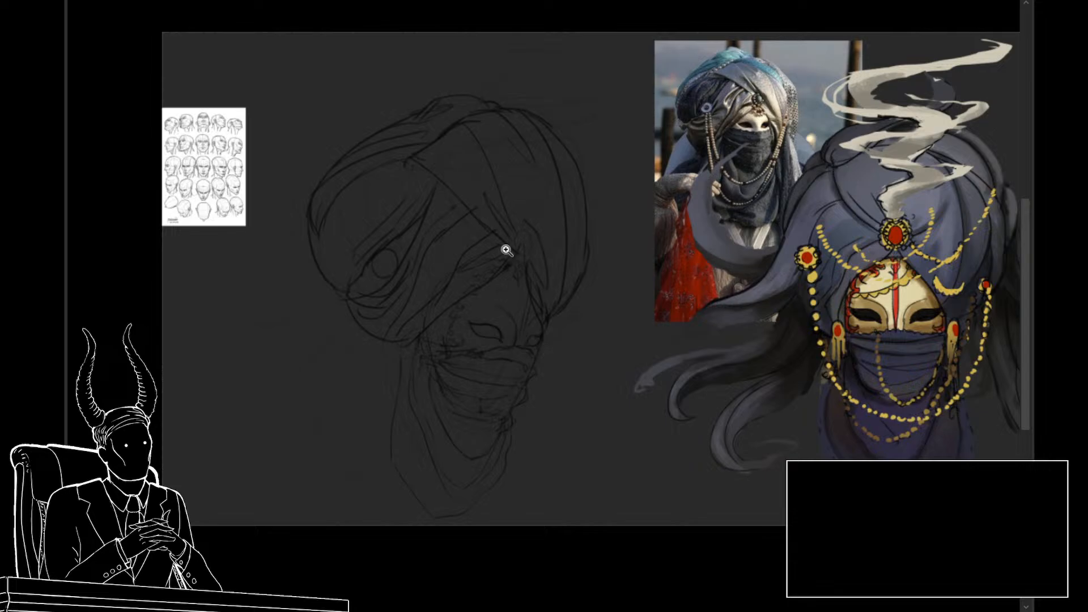
Step: Lasso the turban's upper back wrap, warp it into a higher, rounder curve, and clear the selection
{"action": "scroll", "coordinate": [499, 295], "scroll_direction": "up", "scroll_amount": 1}
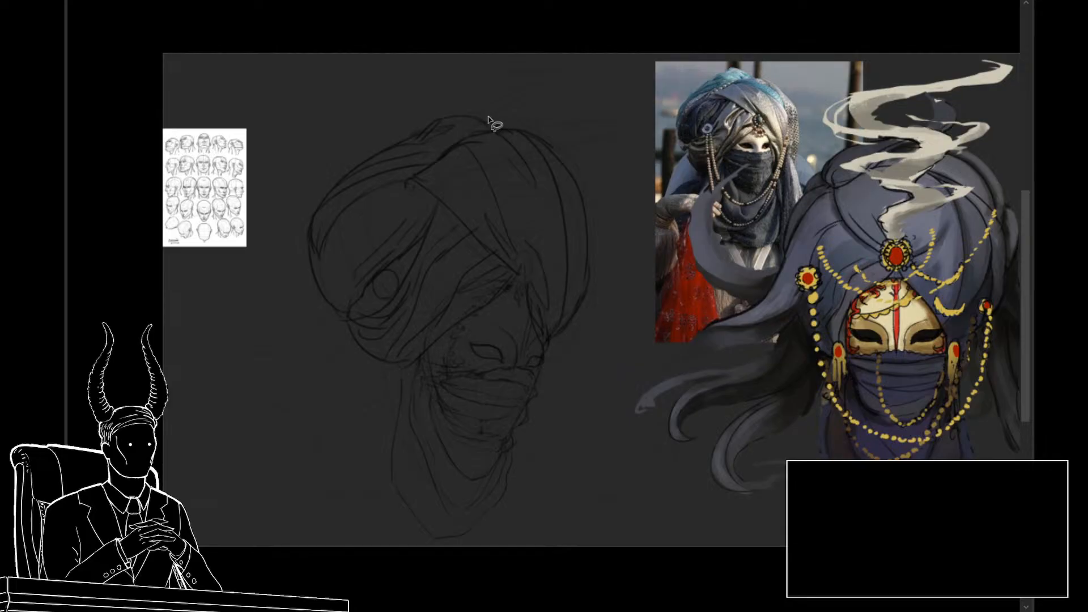
{"action": "mouse_move", "coordinate": [487, 114]}
{"action": "left_mouse_down"}
{"action": "mouse_move", "coordinate": [324, 257]}
{"action": "mouse_move", "coordinate": [462, 92]}
{"action": "mouse_move", "coordinate": [484, 115]}
{"action": "left_mouse_up"}
{"action": "key", "text": "ctrl+t"}
{"action": "key", "text": "ctrl+shift+w"}
{"action": "left_click_drag", "start_coordinate": [412, 137], "coordinate": [396, 126]}
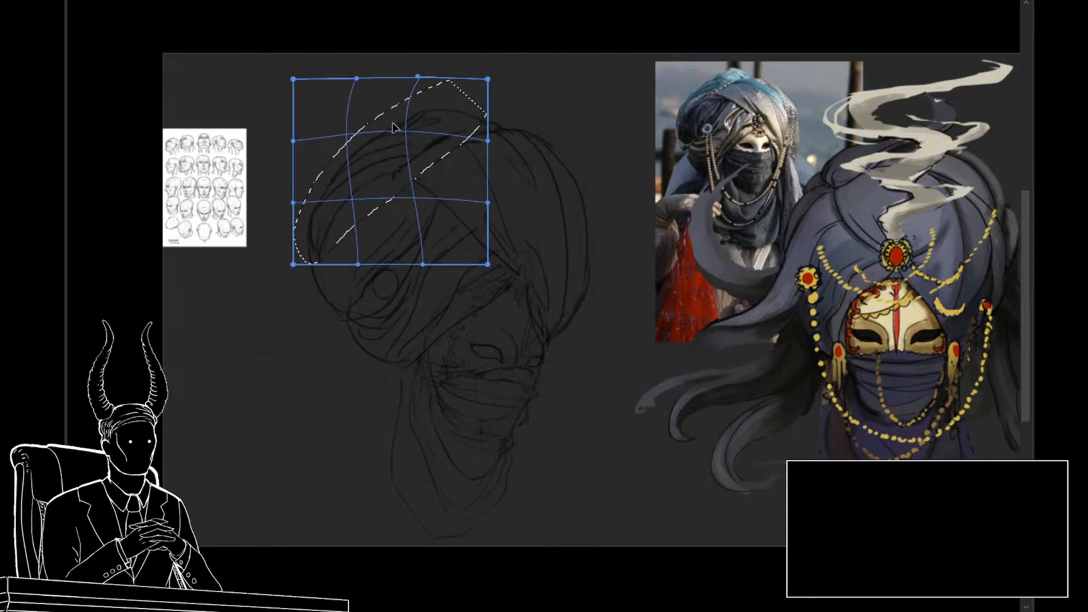
{"action": "left_click_drag", "start_coordinate": [339, 180], "coordinate": [344, 182]}
{"action": "left_click_drag", "start_coordinate": [334, 230], "coordinate": [345, 232]}
{"action": "key", "text": "Return"}
{"action": "key", "text": "ctrl+d"}
Step: Draw an extra lower contour beneath the turban's back wrap, curving from behind the ornament to the neck scarf
{"action": "key", "text": "ctrl+space"}
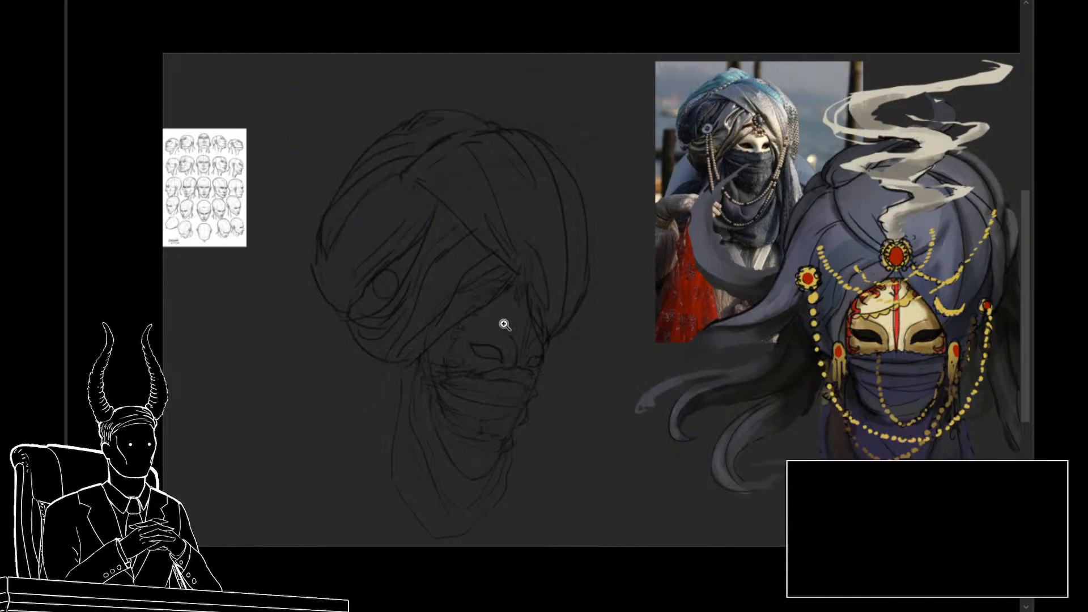
{"action": "mouse_move", "coordinate": [507, 322]}
{"action": "left_mouse_down"}
{"action": "mouse_move", "coordinate": [462, 322]}
{"action": "mouse_move", "coordinate": [493, 338]}
{"action": "left_mouse_up"}
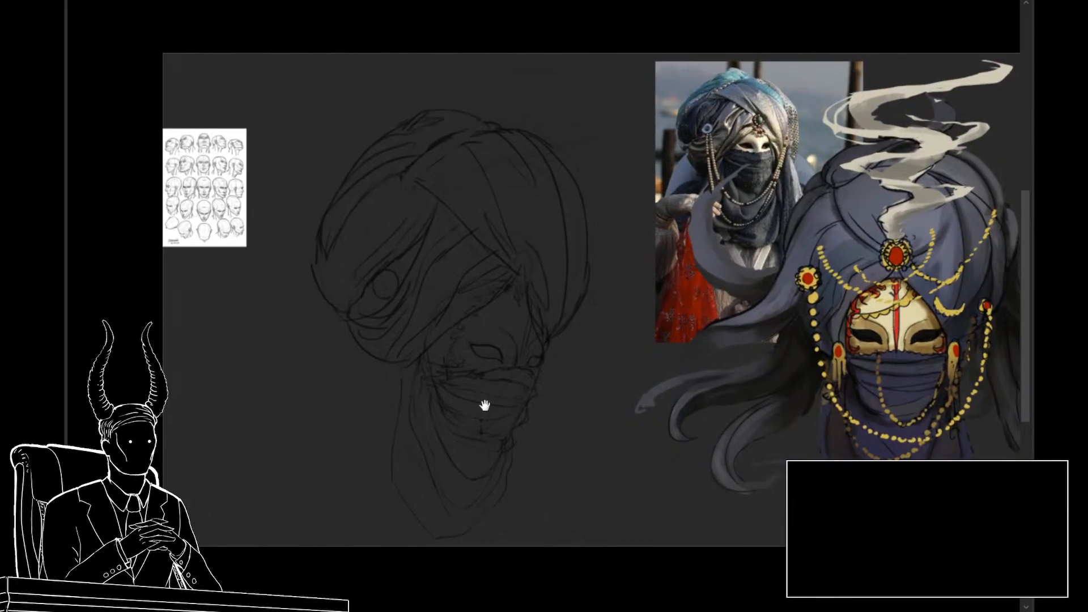
{"action": "left_click_drag", "start_coordinate": [483, 406], "coordinate": [506, 365]}
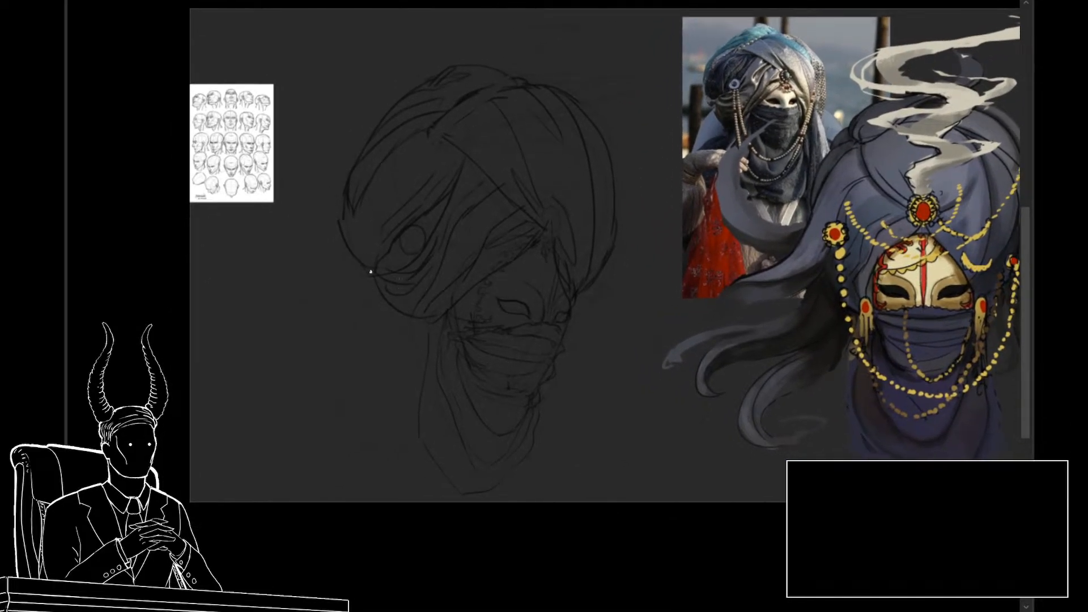
{"action": "left_click_drag", "start_coordinate": [367, 271], "coordinate": [398, 333]}
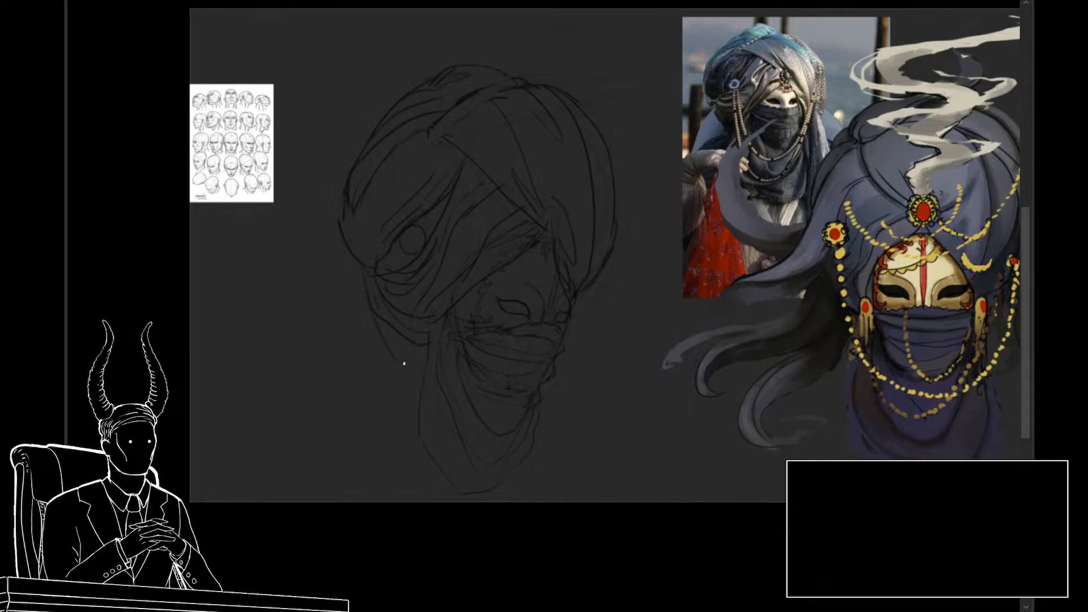
{"action": "key", "text": "ctrl+z"}
{"action": "mouse_move", "coordinate": [358, 265]}
{"action": "left_mouse_down"}
{"action": "mouse_move", "coordinate": [364, 317]}
{"action": "mouse_move", "coordinate": [417, 363]}
{"action": "left_mouse_up"}
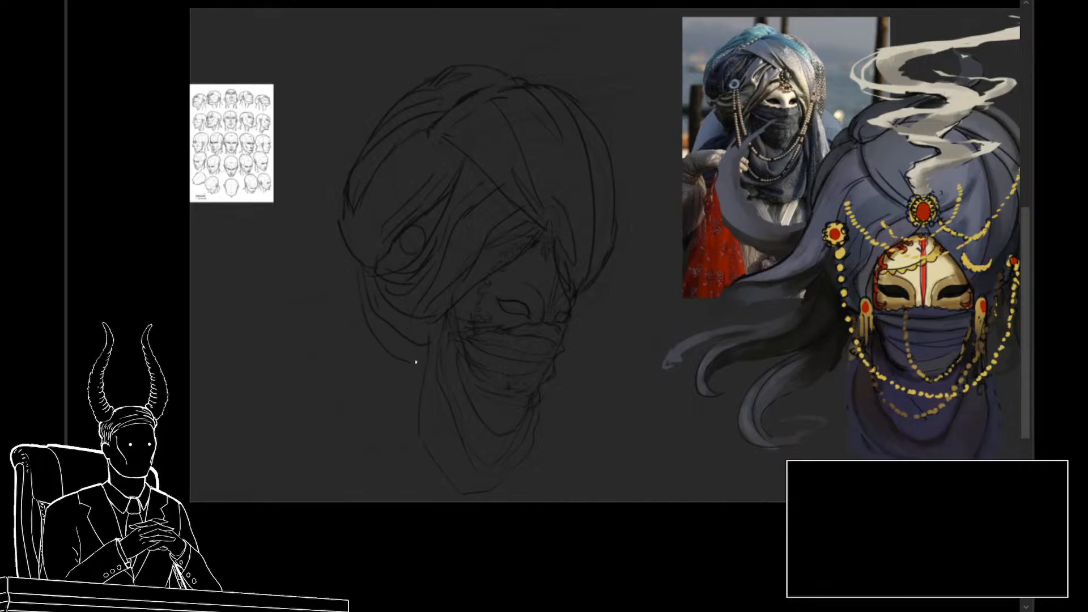
Step: Undo the last contour stroke beneath the turban's back wrap
{"action": "key", "text": "ctrl+z"}
{"action": "left_click_drag", "start_coordinate": [611, 418], "coordinate": [650, 379]}
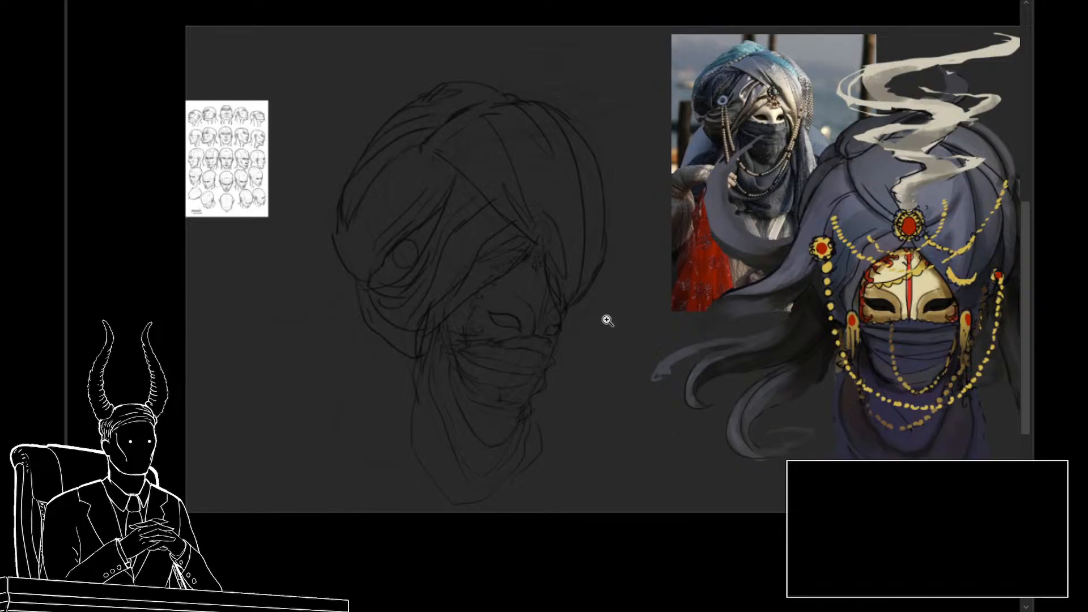
{"action": "left_click_drag", "start_coordinate": [629, 344], "coordinate": [623, 359]}
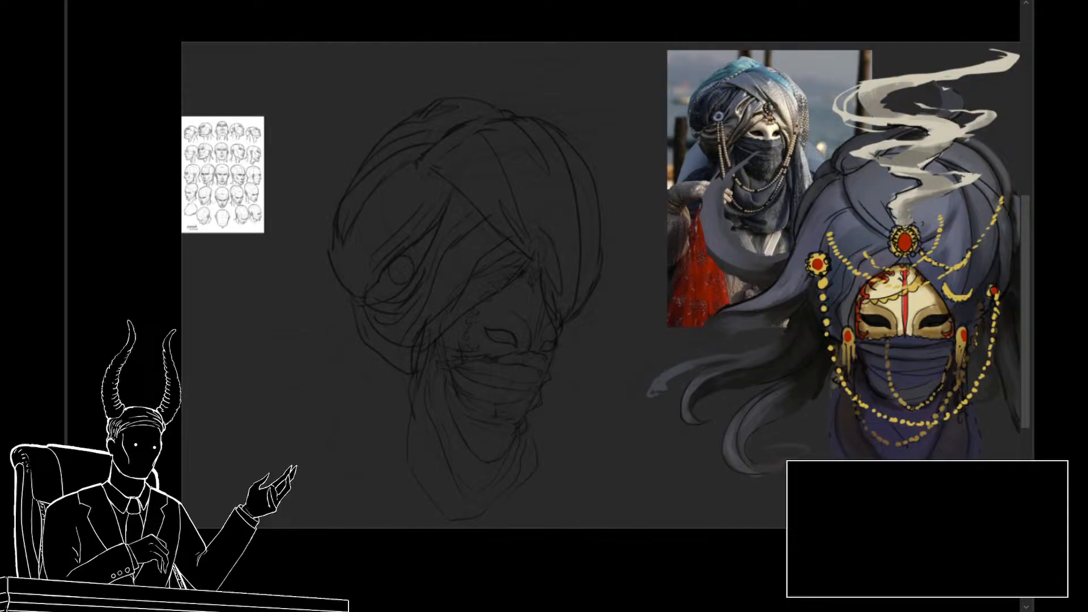
{"action": "left_click_drag", "start_coordinate": [621, 316], "coordinate": [608, 316]}
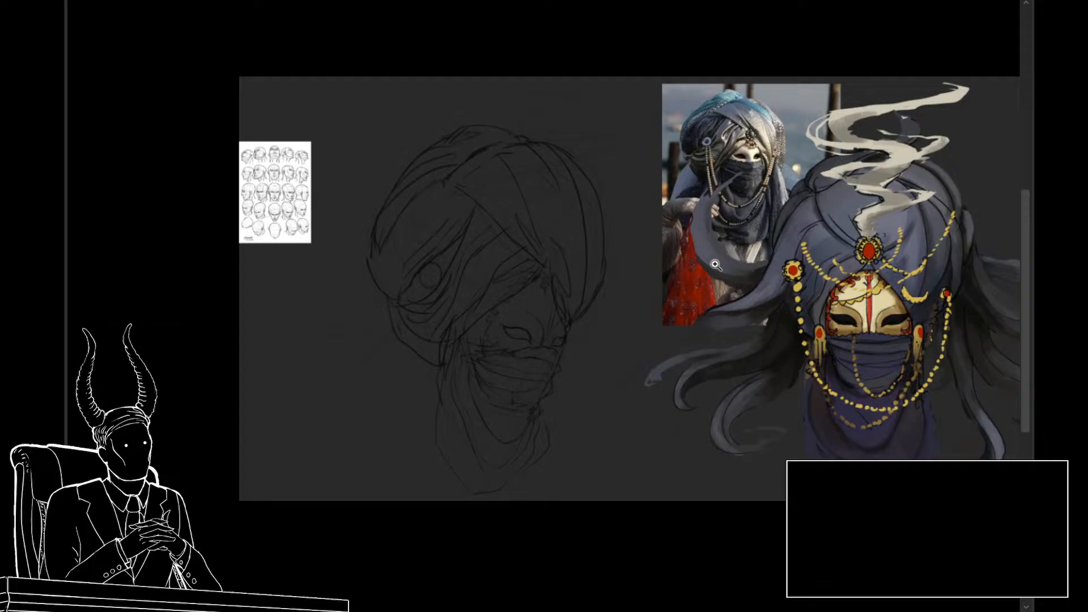
{"action": "scroll", "coordinate": [634, 330], "scroll_direction": "down", "scroll_amount": 1}
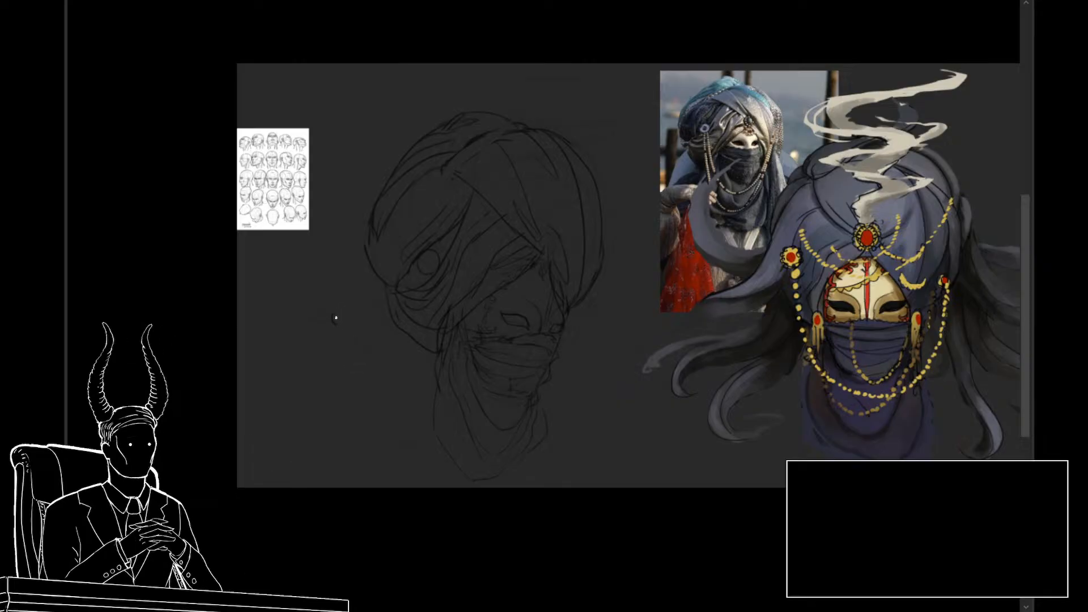
{"action": "left_click_drag", "start_coordinate": [335, 317], "coordinate": [339, 331]}
{"action": "left_click_drag", "start_coordinate": [346, 340], "coordinate": [351, 344]}
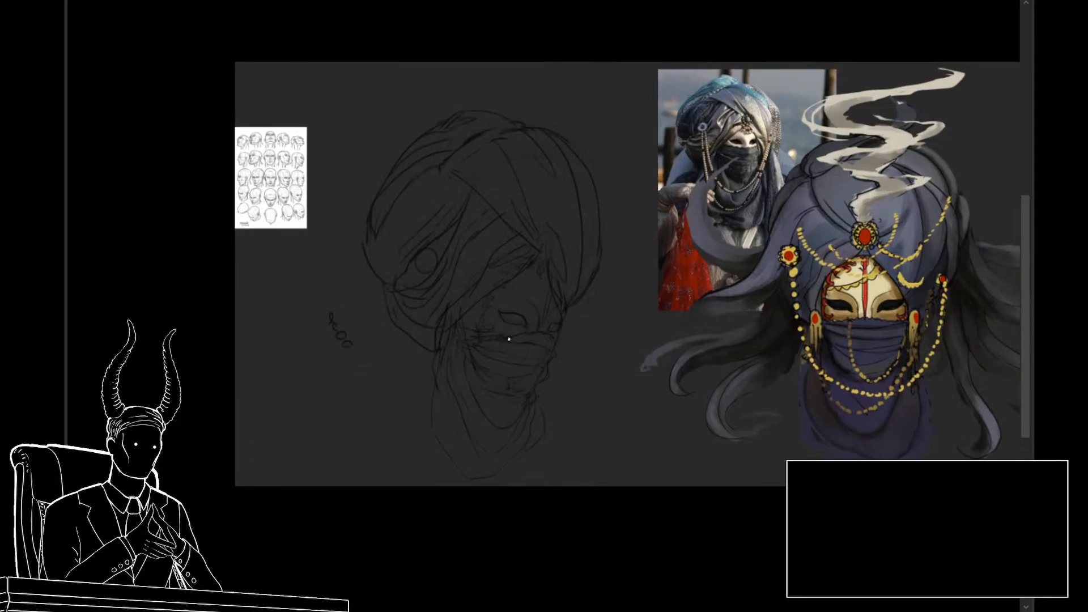
{"action": "key", "text": "ctrl+z"}
{"action": "key", "text": "ctrl+z"}
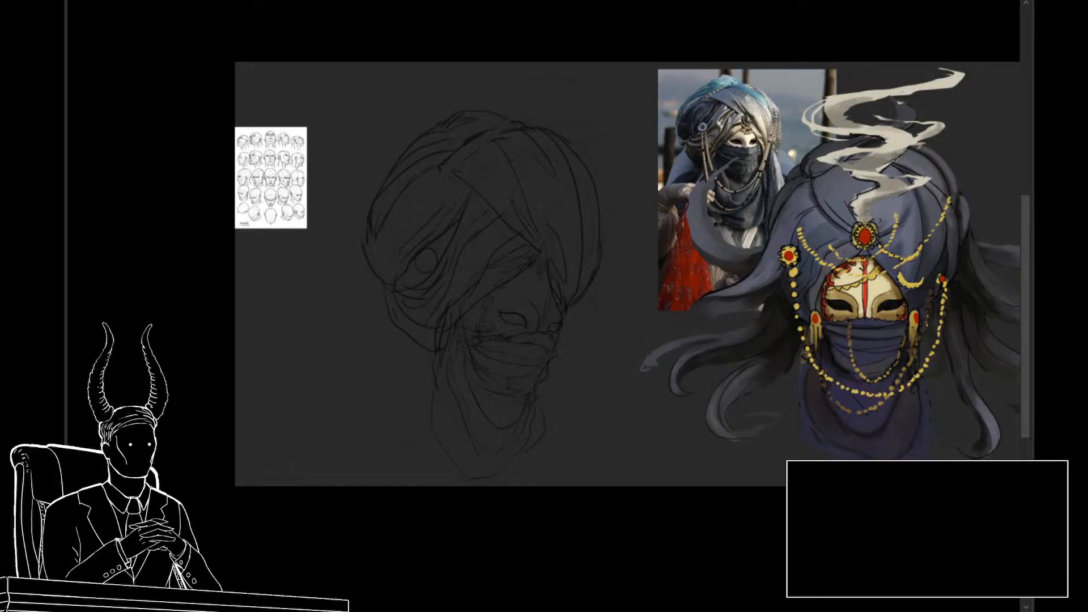
Step: Draw curling fabric tendrils trailing outward and down from the back of the turban
{"action": "left_click_drag", "start_coordinate": [351, 376], "coordinate": [344, 345]}
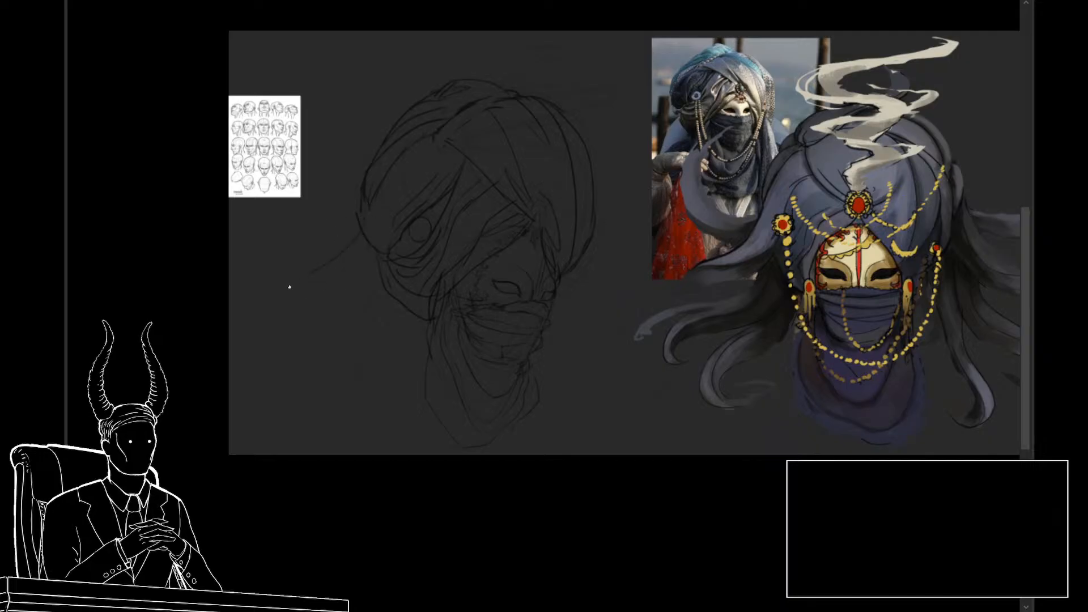
{"action": "mouse_move", "coordinate": [289, 287]}
{"action": "left_mouse_down"}
{"action": "mouse_move", "coordinate": [316, 340]}
{"action": "mouse_move", "coordinate": [300, 295]}
{"action": "left_mouse_up"}
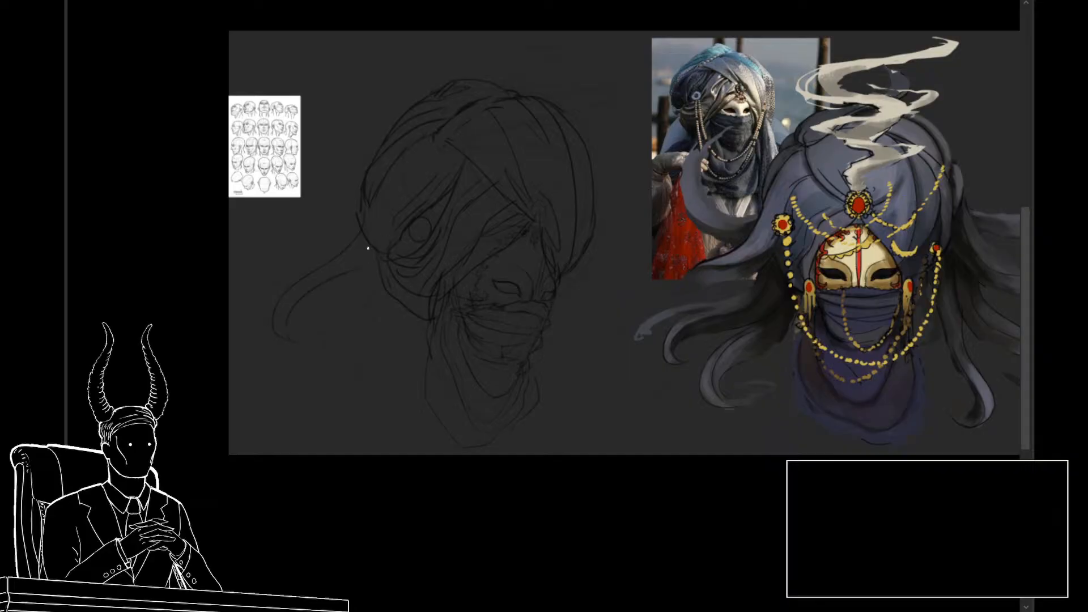
{"action": "left_click_drag", "start_coordinate": [368, 248], "coordinate": [413, 204]}
{"action": "left_click_drag", "start_coordinate": [347, 291], "coordinate": [349, 342]}
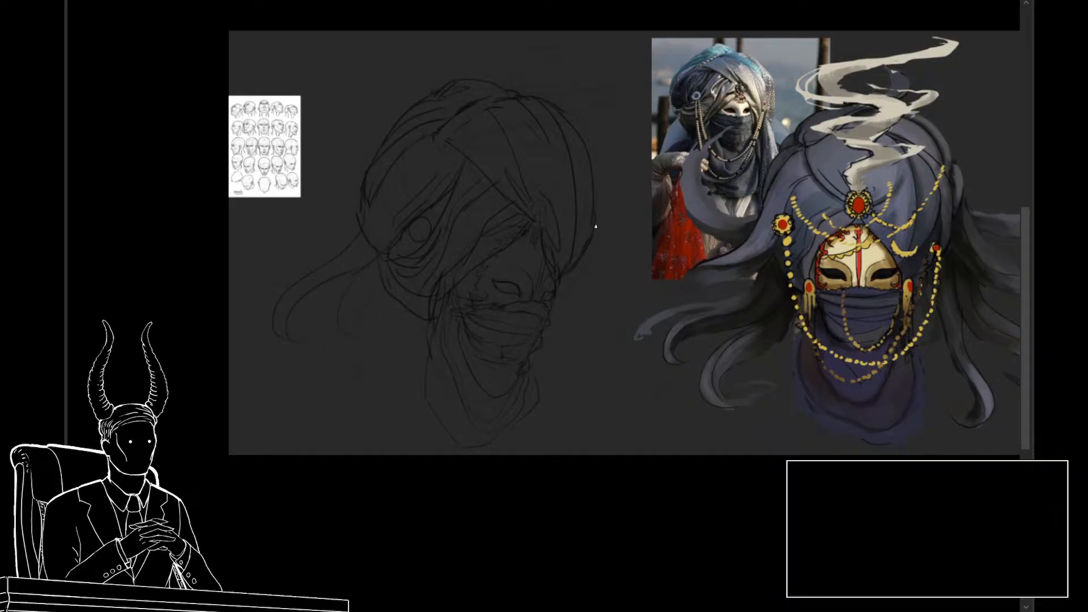
Step: Draw flowing tendrils from the turban's far side, redoing them so the lower one sweeps in a wider curve
{"action": "mouse_move", "coordinate": [607, 266]}
{"action": "left_mouse_down"}
{"action": "mouse_move", "coordinate": [566, 376]}
{"action": "mouse_move", "coordinate": [599, 392]}
{"action": "left_mouse_up"}
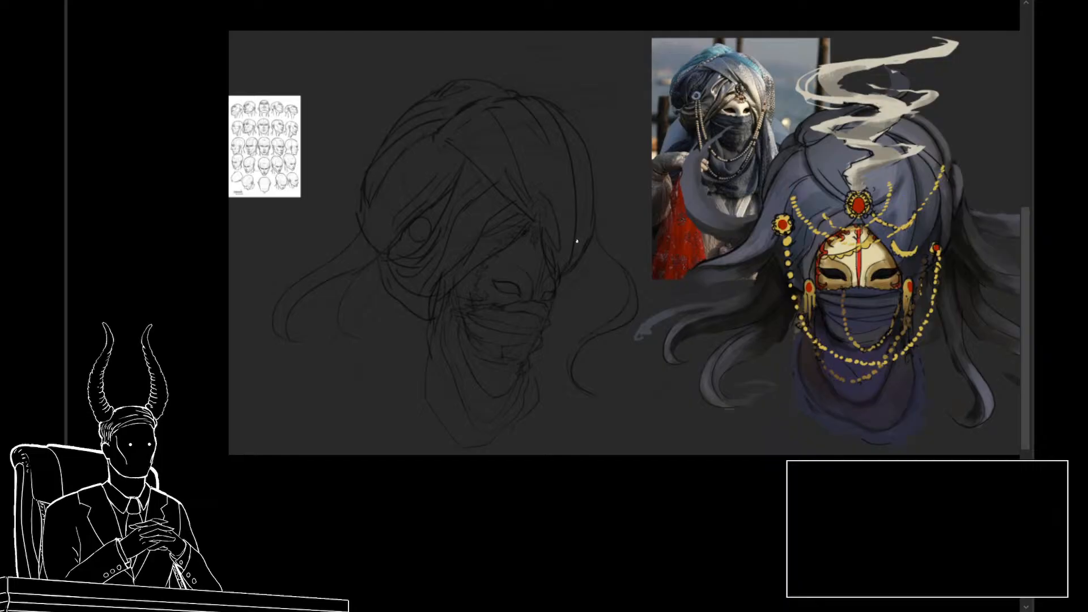
{"action": "key", "text": "ctrl+z"}
{"action": "left_click_drag", "start_coordinate": [568, 277], "coordinate": [578, 412]}
Step: Draw a long S-curved tendril sweeping from beneath the turban's back wrap, and give it a second edge
{"action": "left_click_drag", "start_coordinate": [398, 301], "coordinate": [389, 421]}
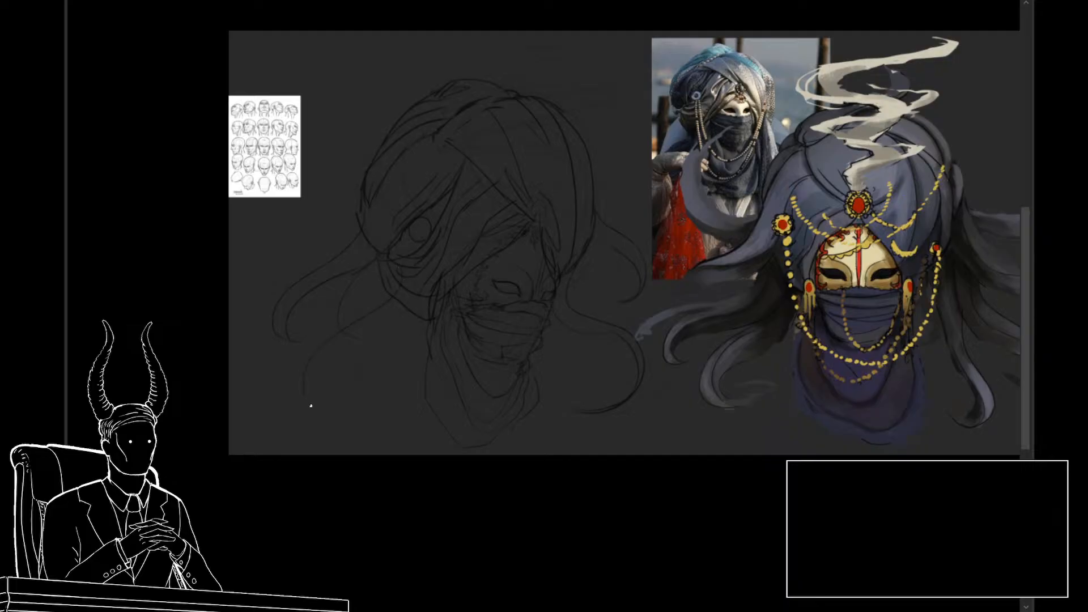
{"action": "left_click_drag", "start_coordinate": [325, 397], "coordinate": [380, 308]}
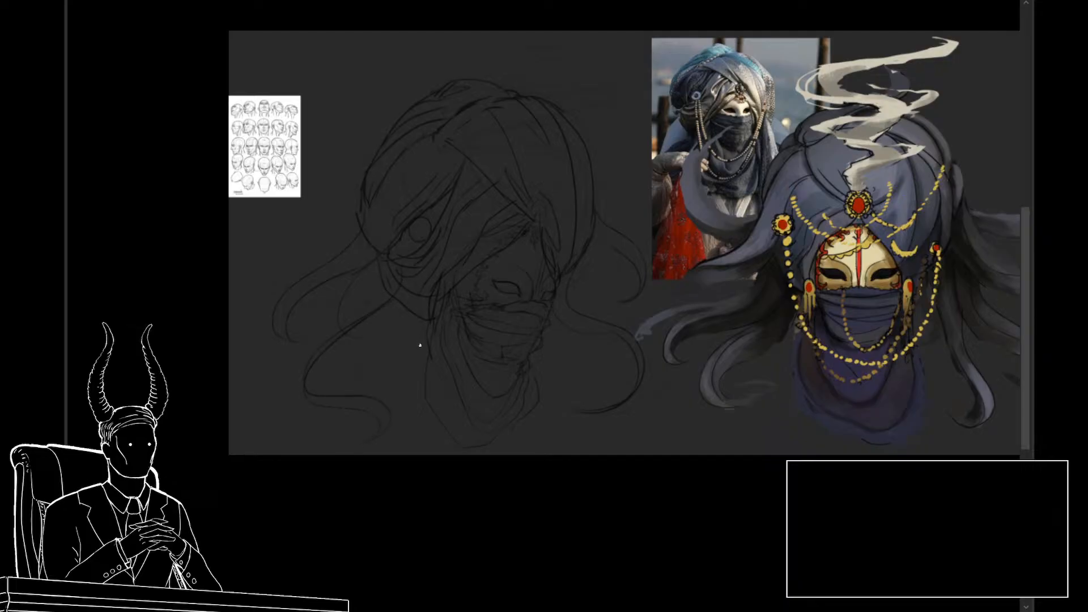
{"action": "key", "text": "ctrl+z"}
{"action": "left_click_drag", "start_coordinate": [384, 430], "coordinate": [397, 302]}
{"action": "key", "text": "ctrl+z"}
{"action": "left_click_drag", "start_coordinate": [320, 397], "coordinate": [371, 326]}
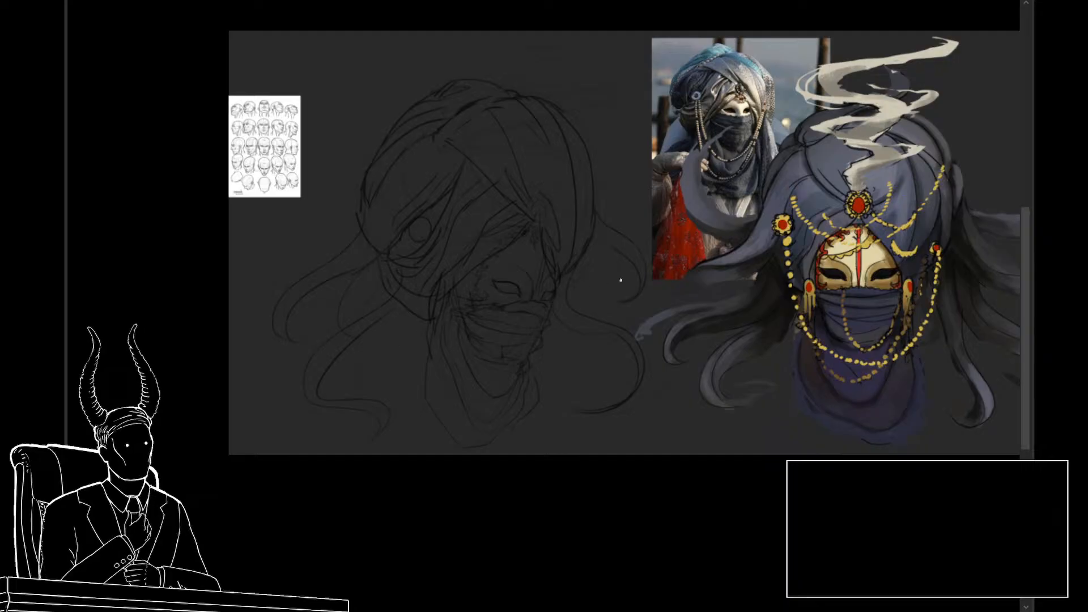
{"action": "left_click_drag", "start_coordinate": [675, 324], "coordinate": [605, 321]}
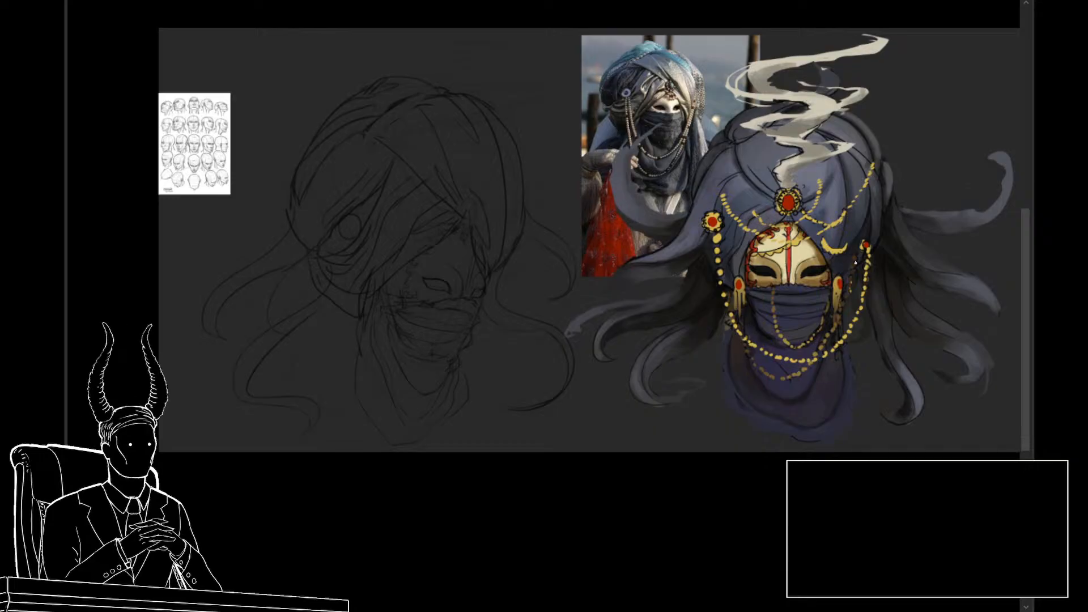
{"action": "left_click_drag", "start_coordinate": [407, 286], "coordinate": [439, 277]}
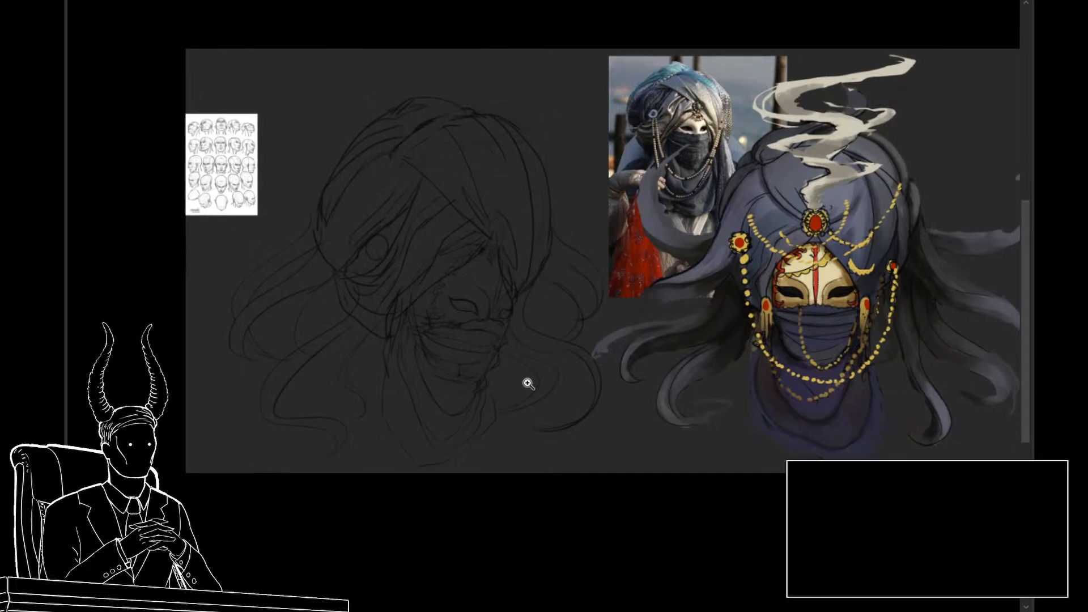
Step: Sketch a round earring with hanging tassels beside the near edge of the face veil
{"action": "scroll", "coordinate": [527, 382], "scroll_direction": "up", "scroll_amount": 1}
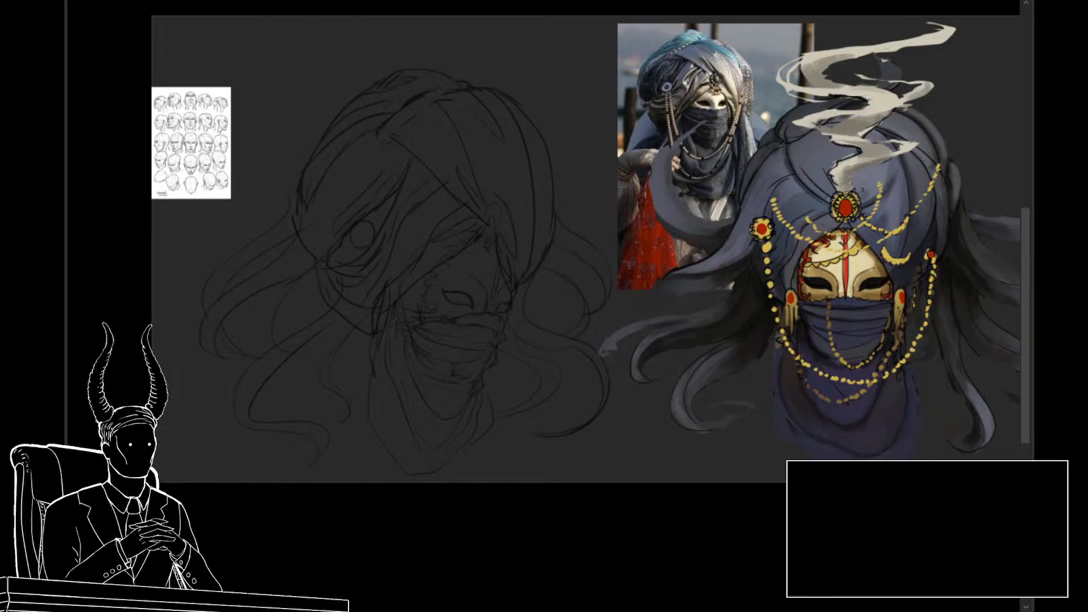
{"action": "left_click_drag", "start_coordinate": [421, 279], "coordinate": [396, 238]}
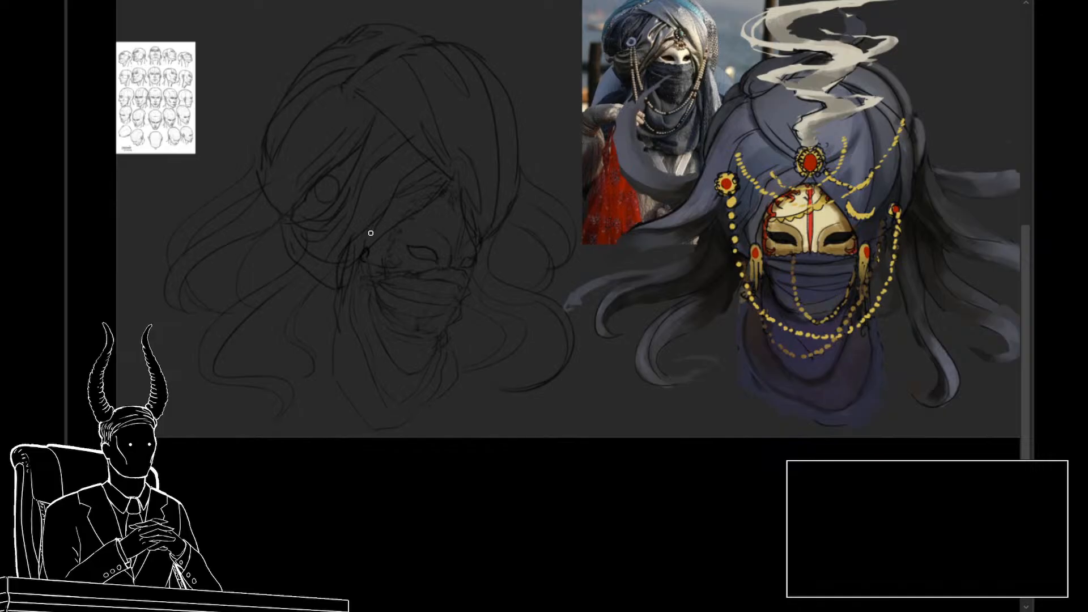
{"action": "scroll", "coordinate": [364, 253], "scroll_direction": "up", "scroll_amount": 1}
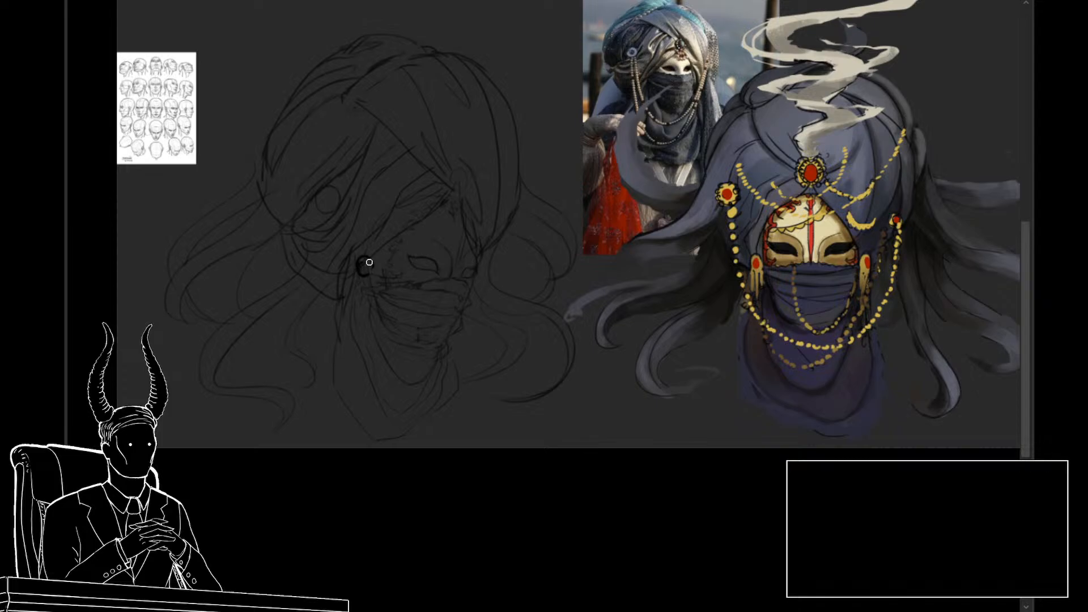
{"action": "left_click_drag", "start_coordinate": [369, 263], "coordinate": [364, 296]}
{"action": "key", "text": "ctrl+z"}
{"action": "left_click_drag", "start_coordinate": [366, 264], "coordinate": [367, 316]}
{"action": "left_click_drag", "start_coordinate": [359, 267], "coordinate": [352, 309]}
{"action": "mouse_move", "coordinate": [358, 269]}
{"action": "left_mouse_down"}
{"action": "mouse_move", "coordinate": [353, 288]}
{"action": "mouse_move", "coordinate": [365, 248]}
{"action": "left_mouse_up"}
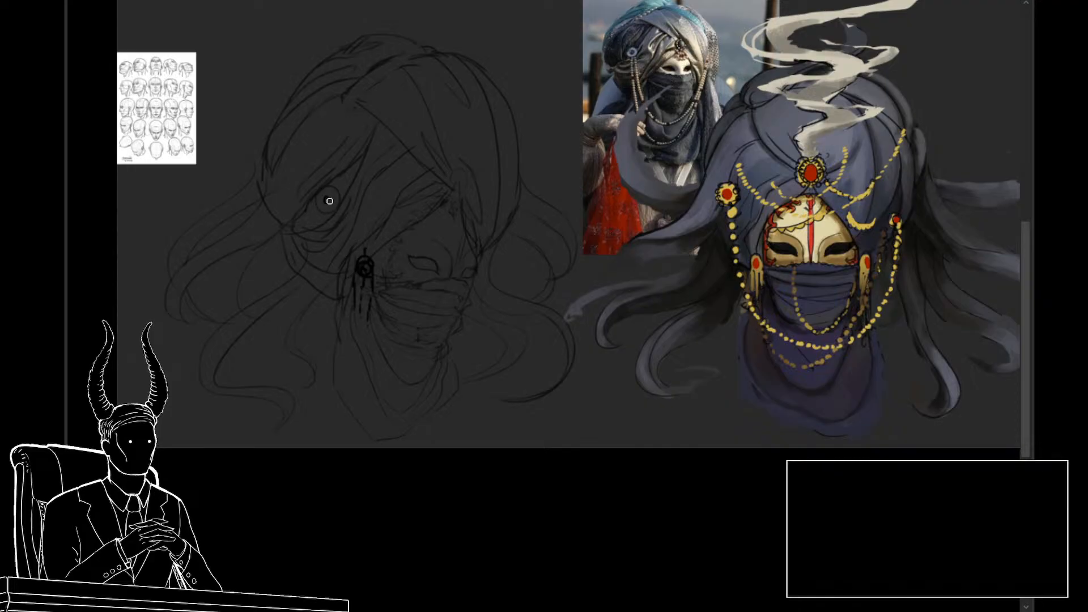
Step: Redraw the turban's round side ornament with a bold ring and center, and start a string of beads hanging from it
{"action": "mouse_move", "coordinate": [328, 203]}
{"action": "left_mouse_down"}
{"action": "mouse_move", "coordinate": [326, 189]}
{"action": "mouse_move", "coordinate": [338, 195]}
{"action": "mouse_move", "coordinate": [330, 219]}
{"action": "left_mouse_up"}
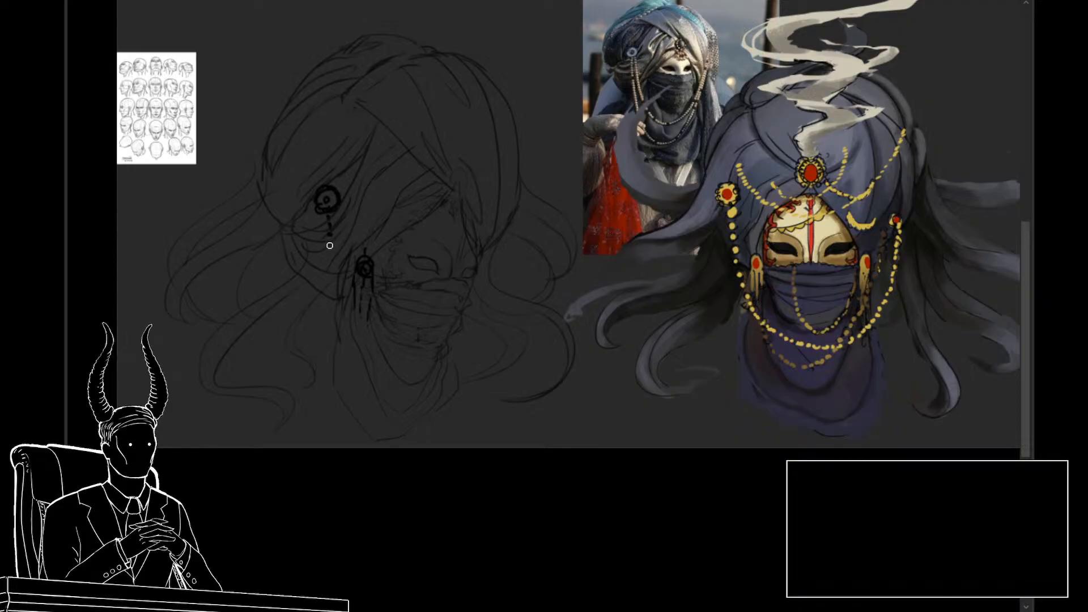
{"action": "left_click_drag", "start_coordinate": [330, 243], "coordinate": [333, 248]}
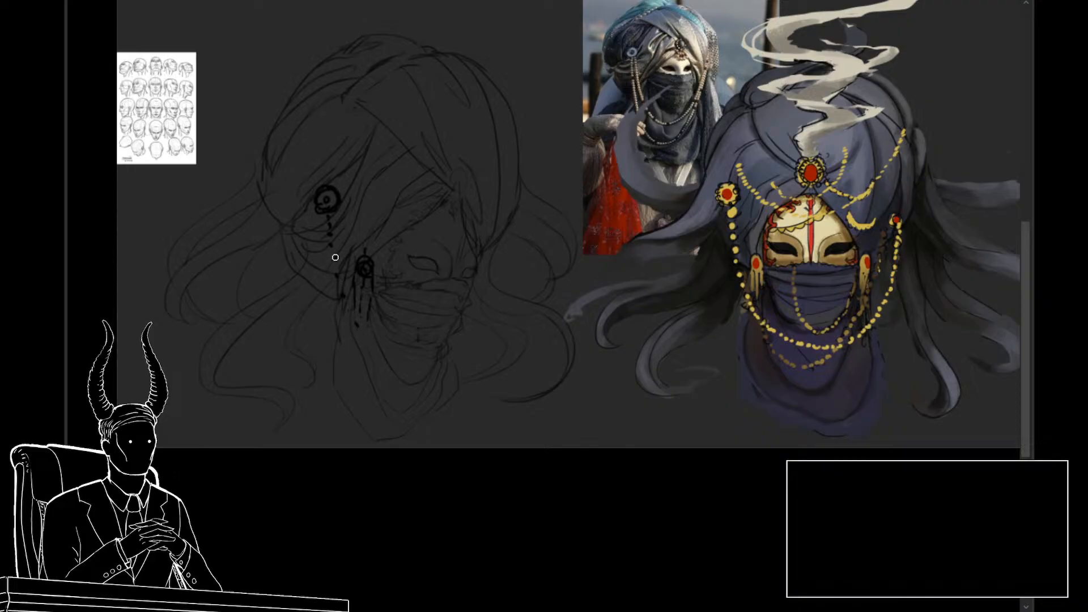
{"action": "left_click_drag", "start_coordinate": [333, 253], "coordinate": [335, 259]}
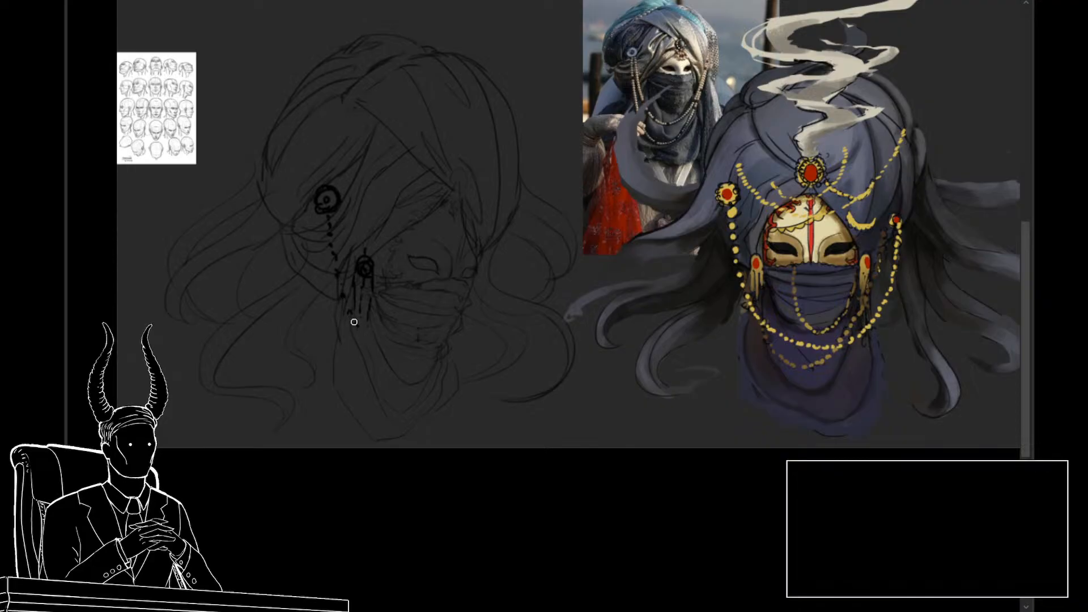
Step: Draw the dotted bead chain looping below the face veil and up to the turban's far side, redoing the misplaced beads
{"action": "left_click_drag", "start_coordinate": [370, 346], "coordinate": [380, 354]}
{"action": "key", "text": "ctrl+z"}
{"action": "key", "text": "ctrl+z"}
{"action": "key", "text": "ctrl+z"}
{"action": "key", "text": "ctrl+z"}
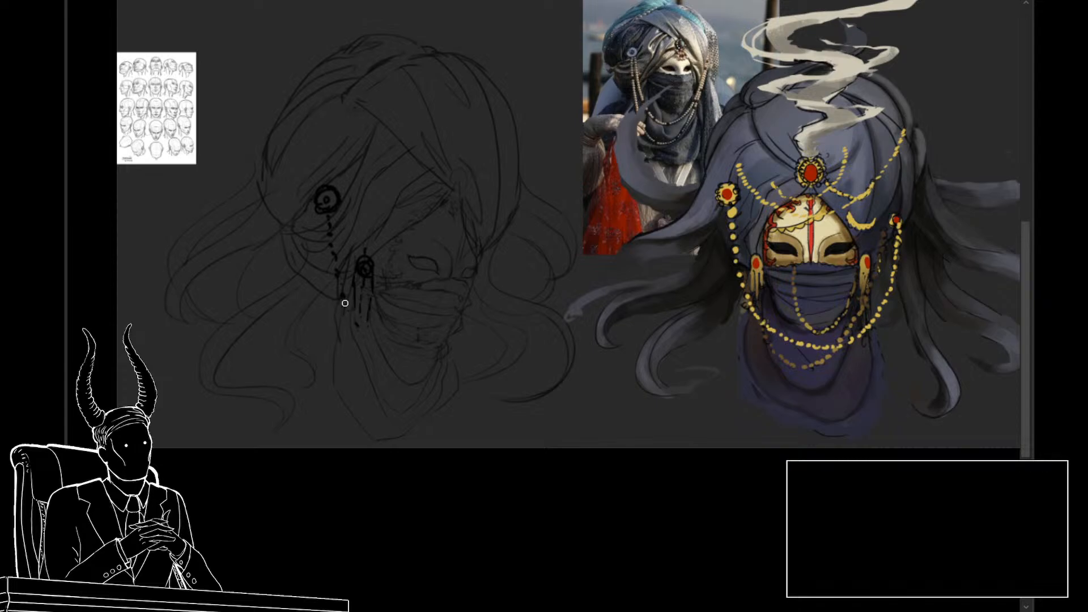
{"action": "mouse_move", "coordinate": [344, 300]}
{"action": "left_mouse_down"}
{"action": "mouse_move", "coordinate": [383, 352]}
{"action": "mouse_move", "coordinate": [432, 352]}
{"action": "left_mouse_up"}
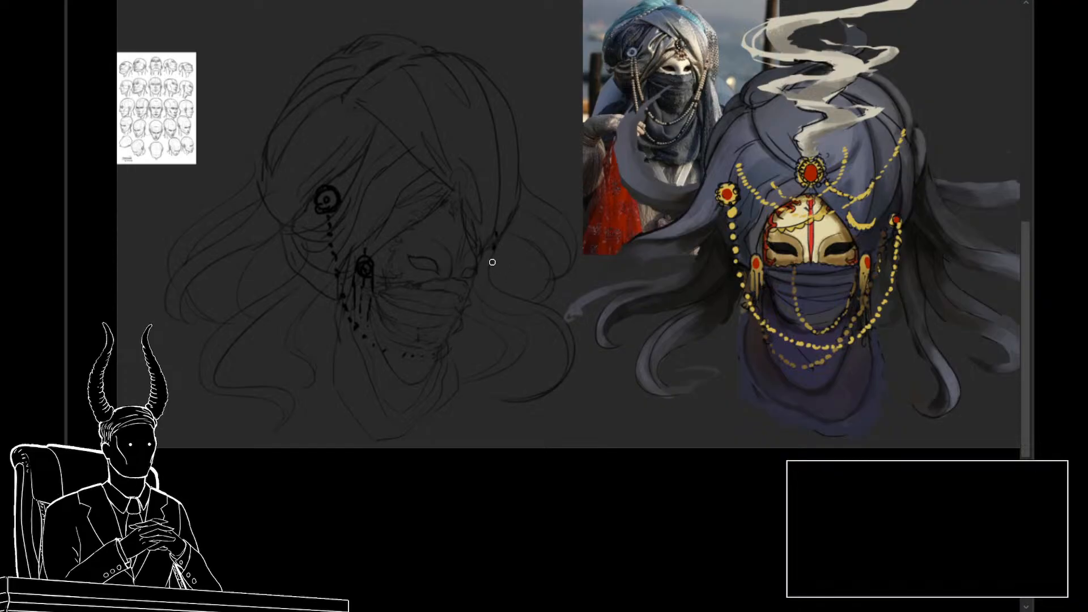
{"action": "left_click_drag", "start_coordinate": [492, 262], "coordinate": [485, 288]}
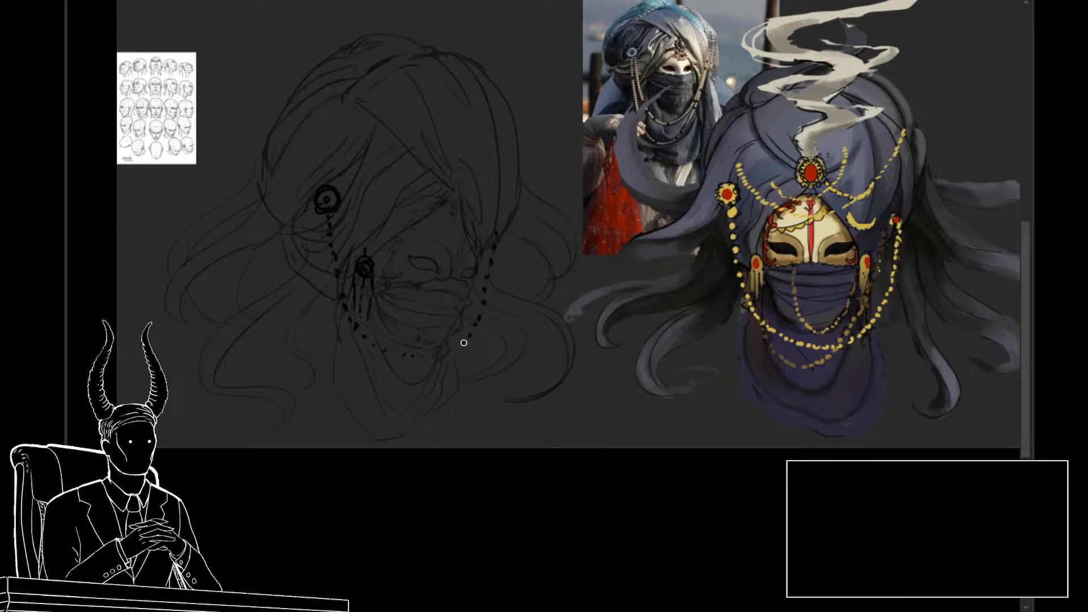
{"action": "mouse_move", "coordinate": [464, 342]}
{"action": "left_mouse_down"}
{"action": "mouse_move", "coordinate": [421, 364]}
{"action": "mouse_move", "coordinate": [359, 330]}
{"action": "left_mouse_up"}
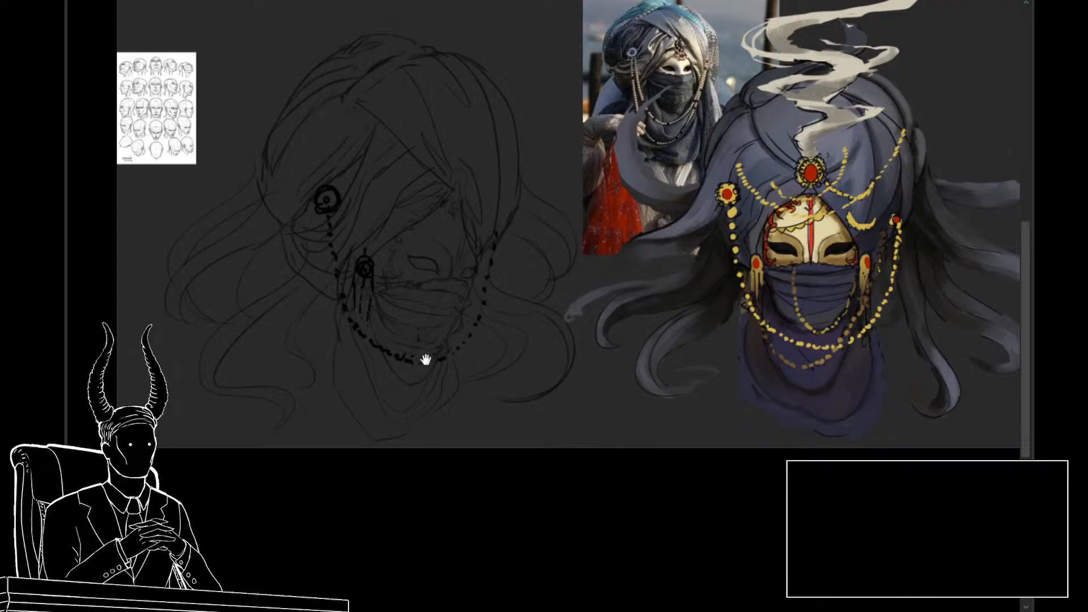
{"action": "left_click_drag", "start_coordinate": [431, 357], "coordinate": [450, 350]}
Step: Erase the bead chain and tasseled earring with a larger brush, keeping the round turban ornament
{"action": "left_click_drag", "start_coordinate": [528, 378], "coordinate": [505, 401]}
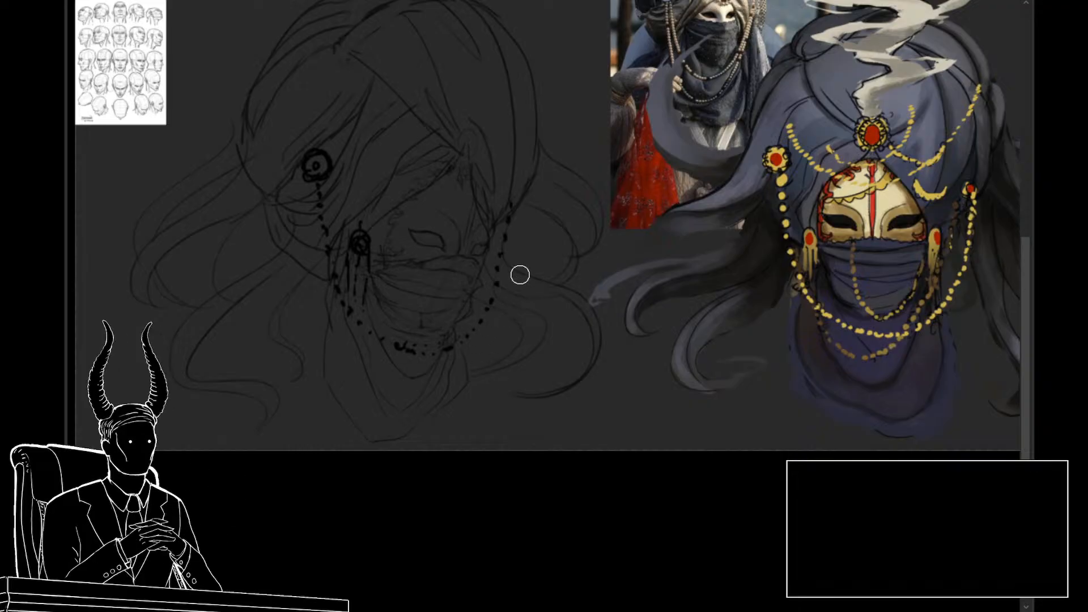
{"action": "key", "text": "bracketright"}
{"action": "key", "text": "bracketright"}
{"action": "key", "text": "bracketright"}
{"action": "key", "text": "bracketright"}
{"action": "key", "text": "bracketright"}
{"action": "key", "text": "bracketright"}
{"action": "mouse_move", "coordinate": [504, 223]}
{"action": "left_mouse_down"}
{"action": "mouse_move", "coordinate": [489, 283]}
{"action": "mouse_move", "coordinate": [339, 292]}
{"action": "mouse_move", "coordinate": [319, 213]}
{"action": "mouse_move", "coordinate": [355, 257]}
{"action": "mouse_move", "coordinate": [350, 280]}
{"action": "mouse_move", "coordinate": [412, 335]}
{"action": "mouse_move", "coordinate": [381, 345]}
{"action": "left_mouse_up"}
{"action": "left_click_drag", "start_coordinate": [479, 334], "coordinate": [481, 358]}
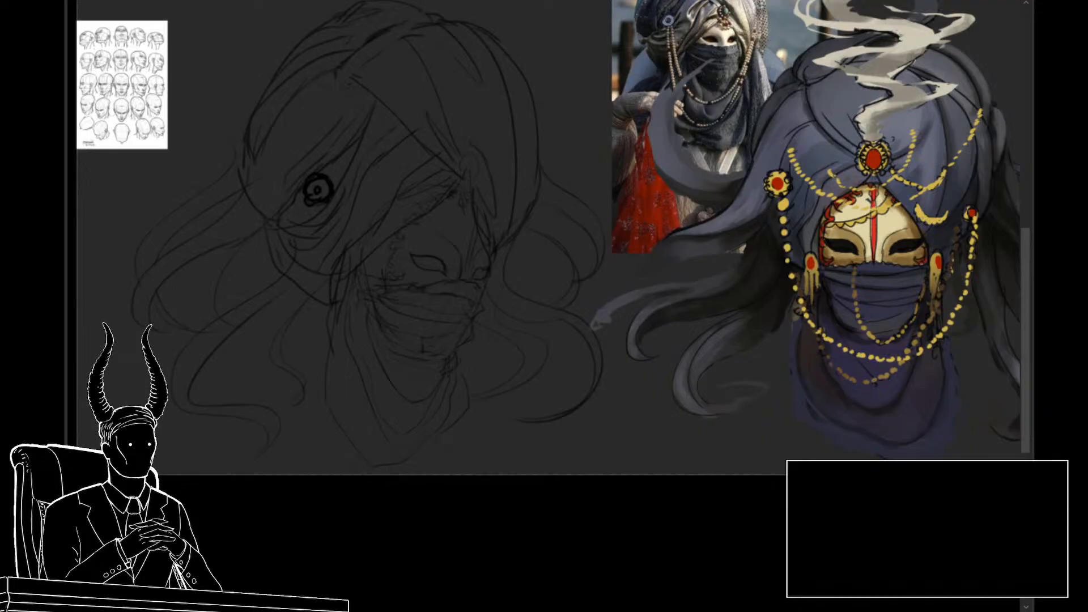
Step: Paste the photo of the woman in a beaded headdress and enlarge it to more than twice its size
{"action": "key", "text": "ctrl+v"}
{"action": "key", "text": "ctrl+t"}
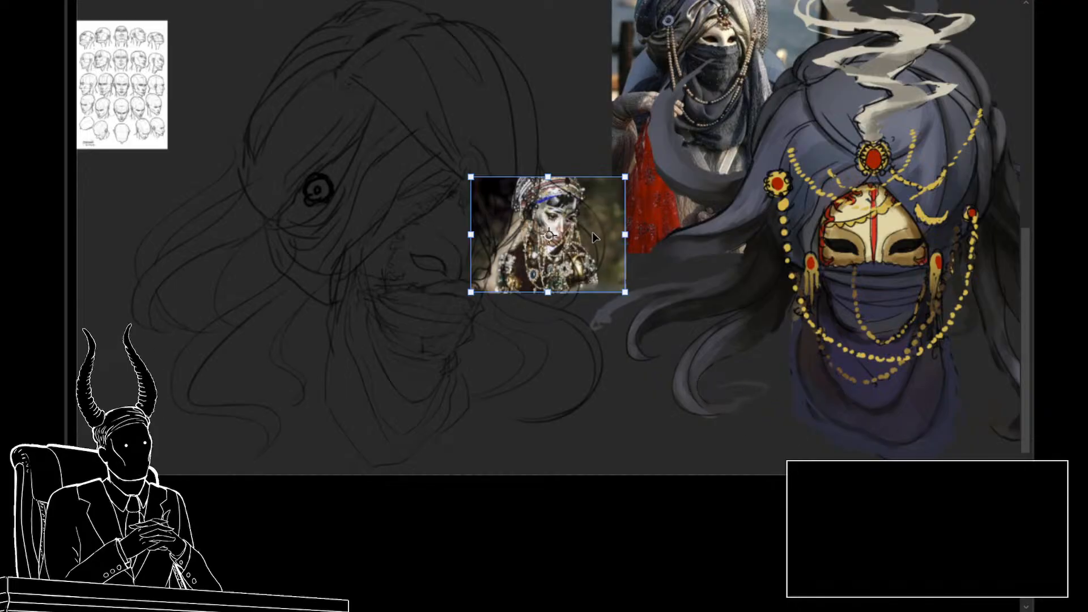
{"action": "left_click_drag", "start_coordinate": [625, 235], "coordinate": [731, 235]}
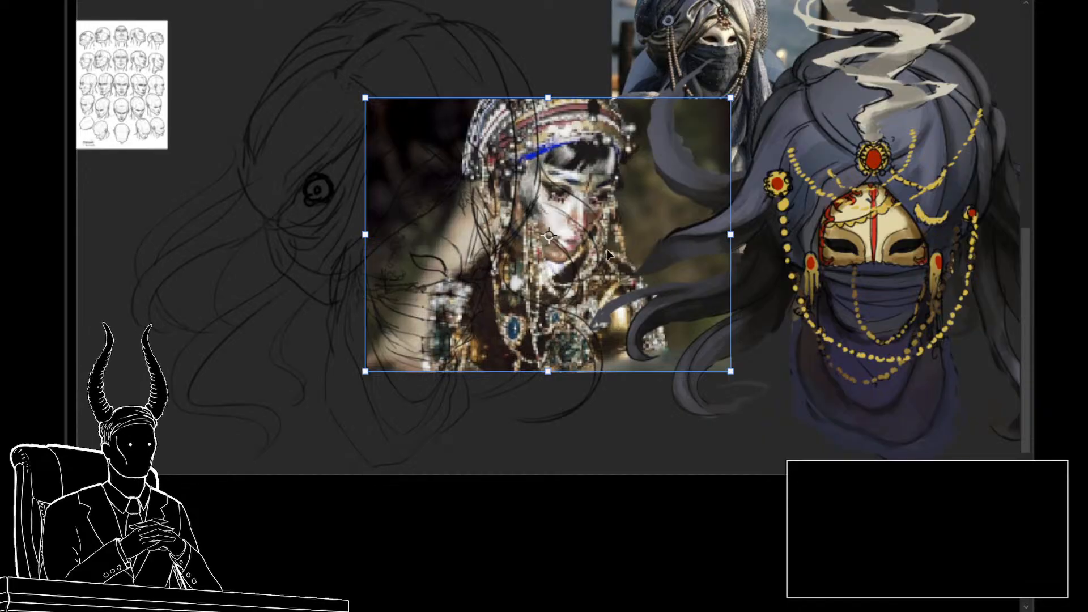
{"action": "key", "text": "Return"}
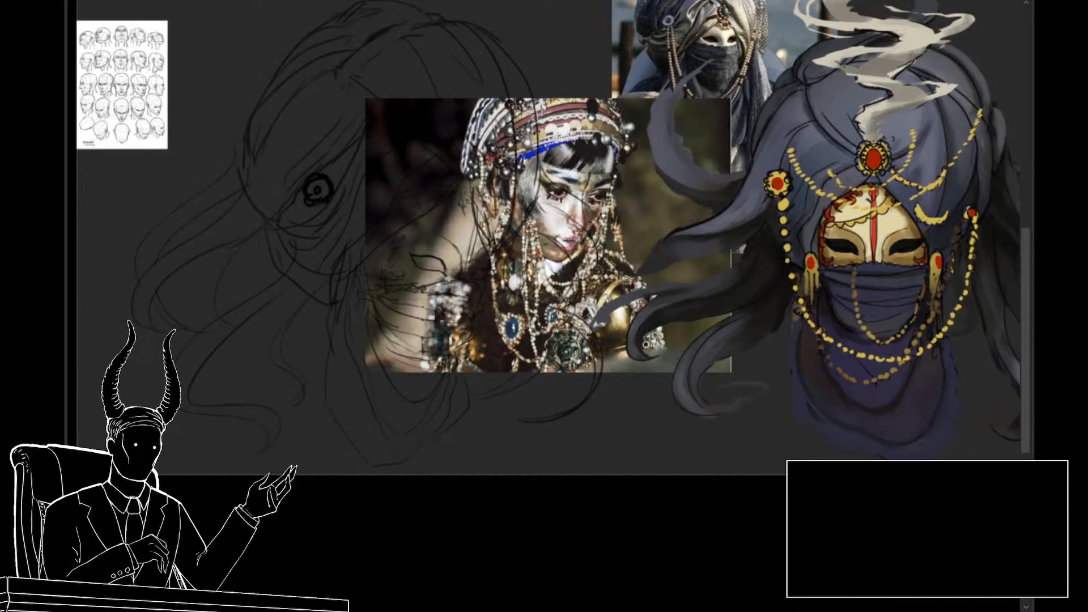
Step: Move the headdress photo to the canvas's upper-right corner, overlapping the painted turban
{"action": "key", "text": "ctrl+t"}
{"action": "left_click_drag", "start_coordinate": [630, 293], "coordinate": [673, 349]}
{"action": "left_click_drag", "start_coordinate": [756, 302], "coordinate": [500, 408]}
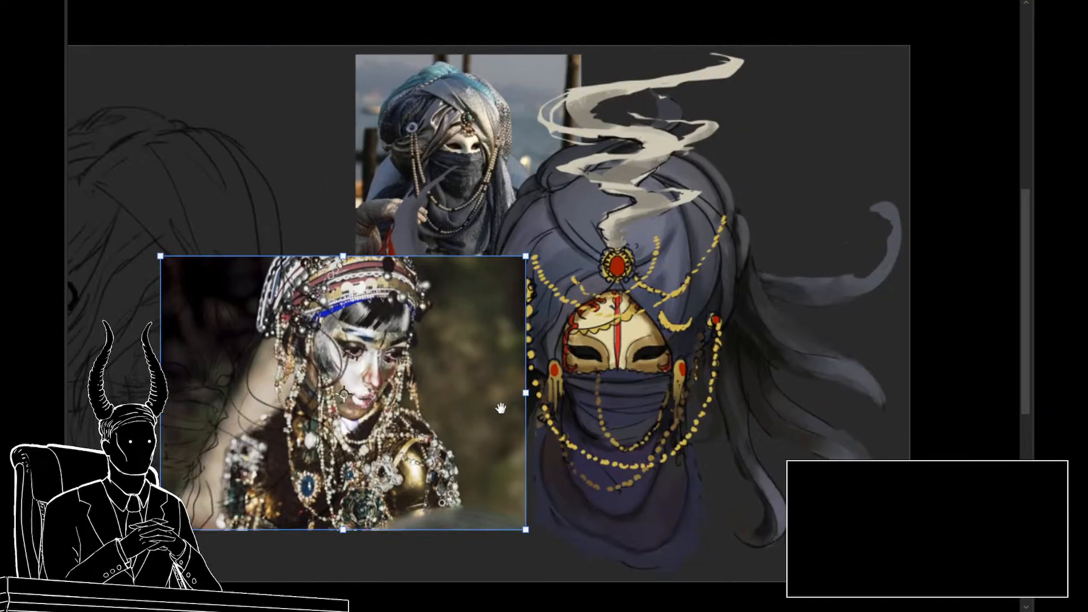
{"action": "left_click_drag", "start_coordinate": [361, 414], "coordinate": [839, 204]}
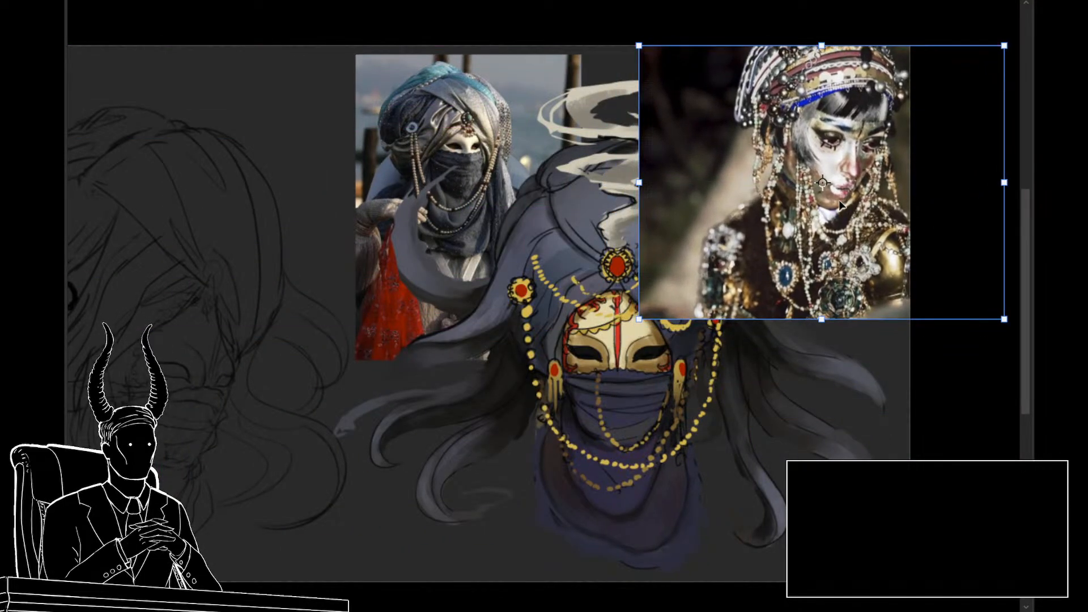
{"action": "key", "text": "Return"}
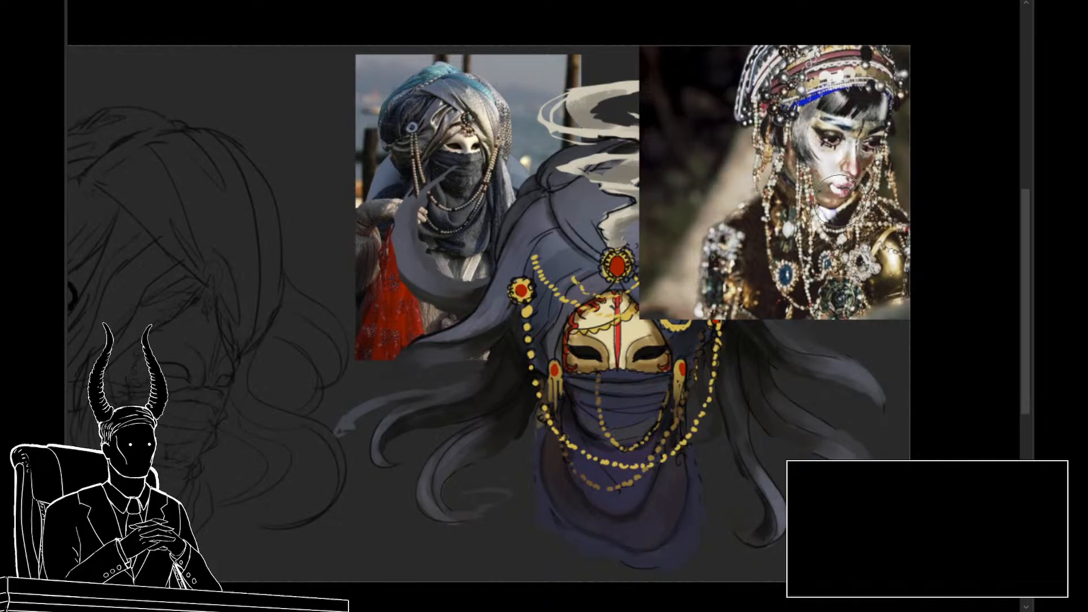
{"action": "left_click_drag", "start_coordinate": [393, 276], "coordinate": [489, 232]}
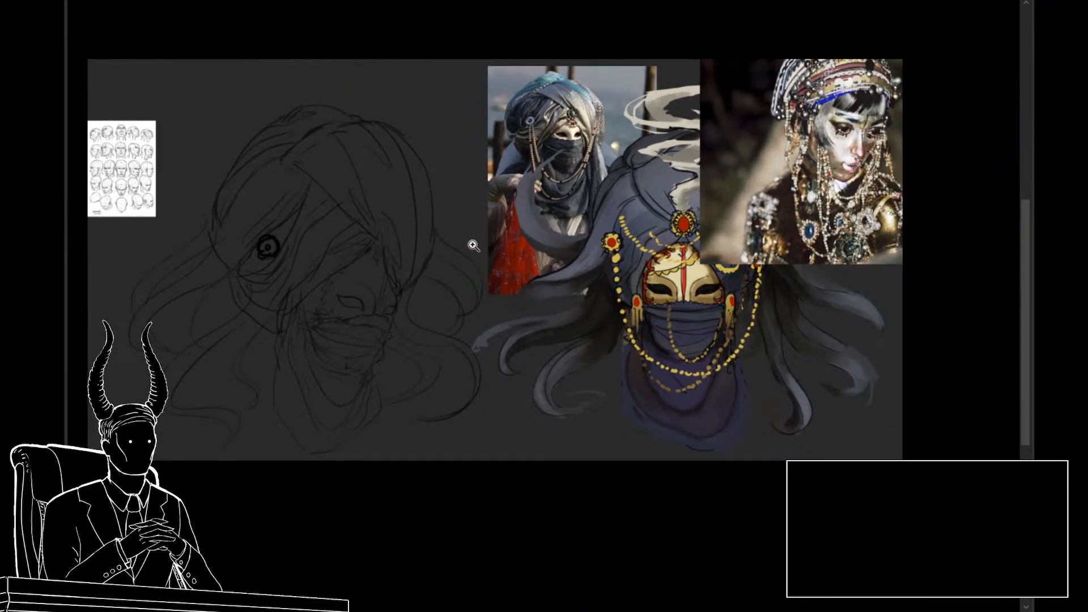
Step: Draw an oval ornament with a spiky rim on the turban above the mask's forehead
{"action": "left_click_drag", "start_coordinate": [428, 293], "coordinate": [469, 290]}
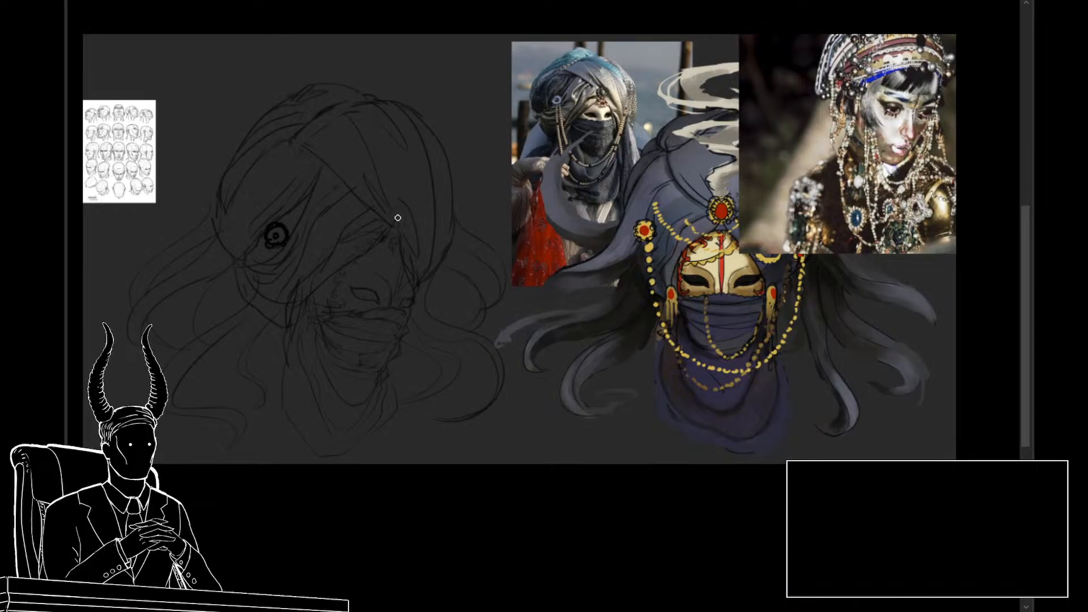
{"action": "left_click_drag", "start_coordinate": [399, 209], "coordinate": [395, 224]}
{"action": "mouse_move", "coordinate": [393, 220]}
{"action": "left_mouse_down"}
{"action": "mouse_move", "coordinate": [393, 206]}
{"action": "mouse_move", "coordinate": [404, 210]}
{"action": "mouse_move", "coordinate": [390, 210]}
{"action": "mouse_move", "coordinate": [404, 213]}
{"action": "mouse_move", "coordinate": [398, 227]}
{"action": "left_mouse_up"}
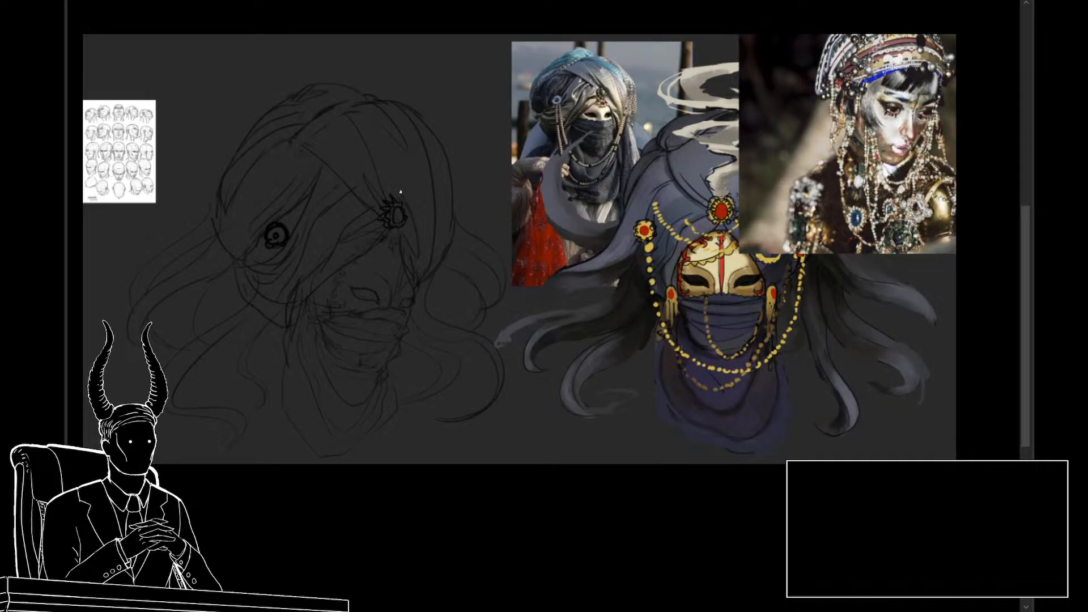
Step: Sketch zigzagging smoke strands curling over the turban's top and trailing into the space above it
{"action": "mouse_move", "coordinate": [412, 154]}
{"action": "left_mouse_down"}
{"action": "mouse_move", "coordinate": [410, 120]}
{"action": "mouse_move", "coordinate": [396, 87]}
{"action": "mouse_move", "coordinate": [451, 56]}
{"action": "mouse_move", "coordinate": [354, 55]}
{"action": "left_mouse_up"}
{"action": "left_click_drag", "start_coordinate": [361, 139], "coordinate": [428, 121]}
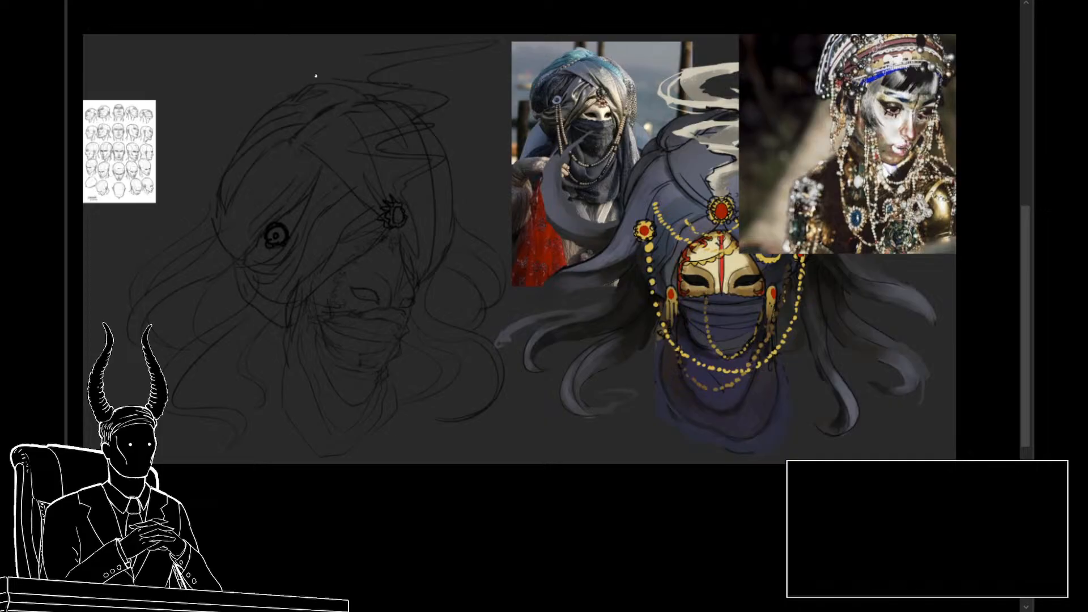
{"action": "mouse_move", "coordinate": [316, 75]}
{"action": "left_mouse_down"}
{"action": "mouse_move", "coordinate": [408, 52]}
{"action": "mouse_move", "coordinate": [380, 85]}
{"action": "left_mouse_up"}
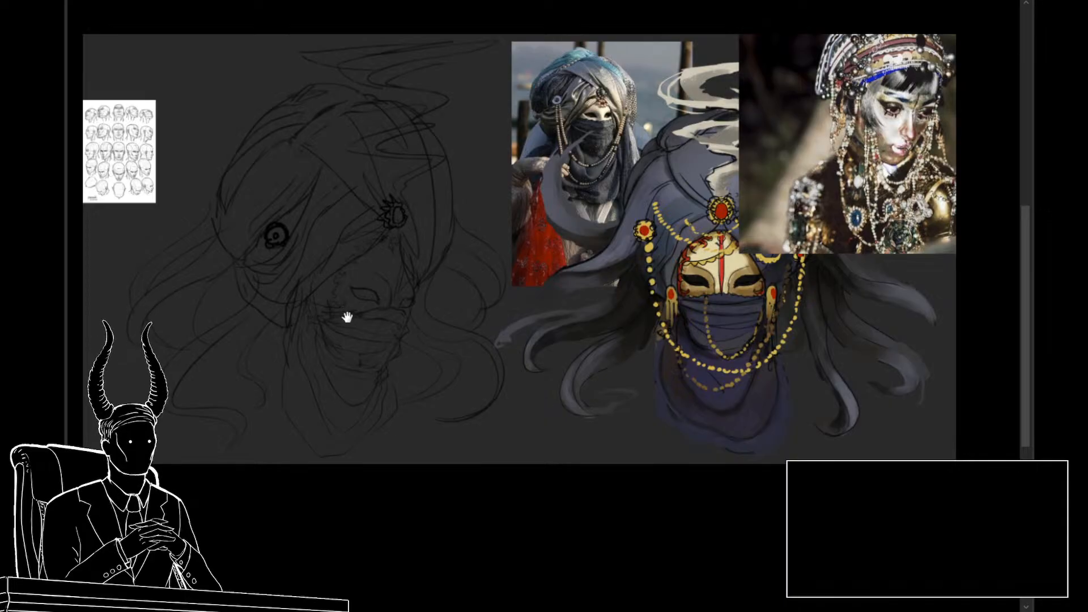
Step: Draw short rows of beads across the turban wraps on both sides of the central fold
{"action": "left_click_drag", "start_coordinate": [345, 316], "coordinate": [328, 298]}
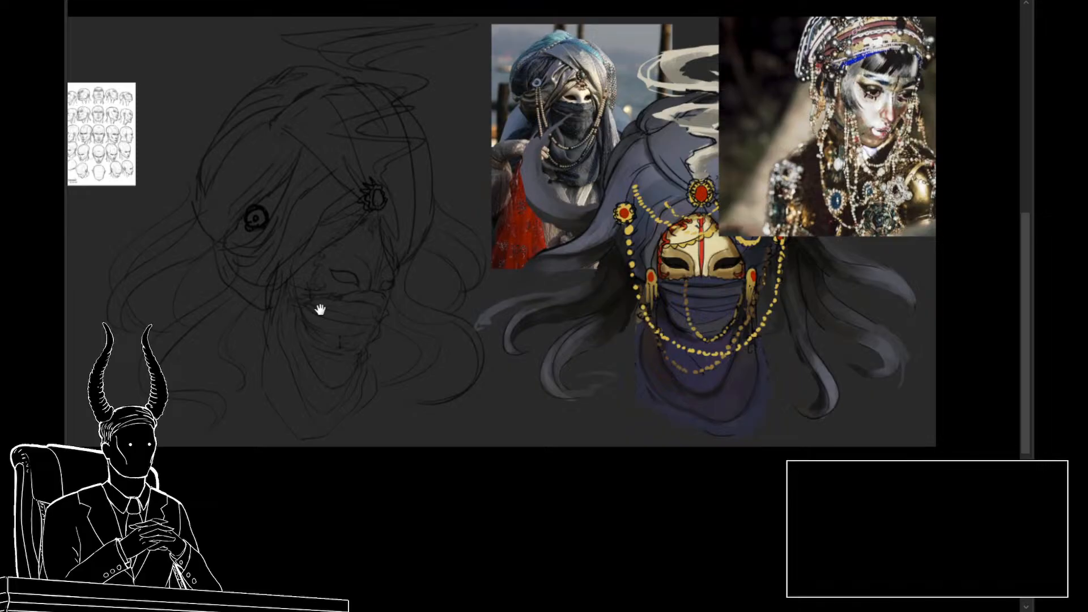
{"action": "left_click_drag", "start_coordinate": [314, 298], "coordinate": [316, 319]}
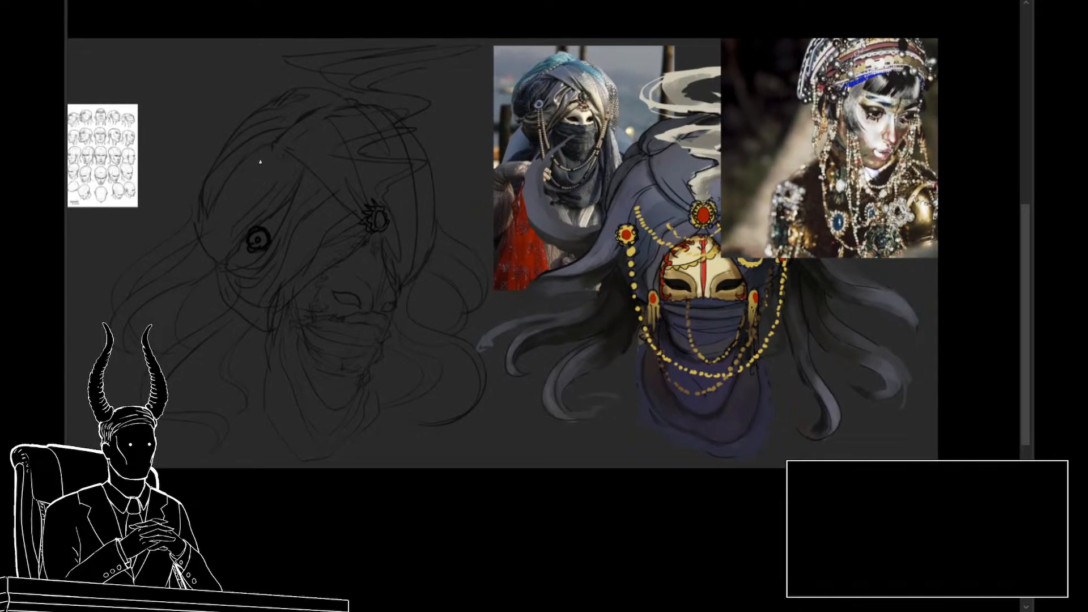
{"action": "left_click_drag", "start_coordinate": [244, 160], "coordinate": [287, 178]}
{"action": "left_click_drag", "start_coordinate": [242, 162], "coordinate": [272, 174]}
{"action": "left_click_drag", "start_coordinate": [327, 170], "coordinate": [340, 166]}
Step: Draw a hanging chain loop on the veil, a tasseled earring beside the mask and looping strands across the turban
{"action": "left_click_drag", "start_coordinate": [397, 344], "coordinate": [383, 324]}
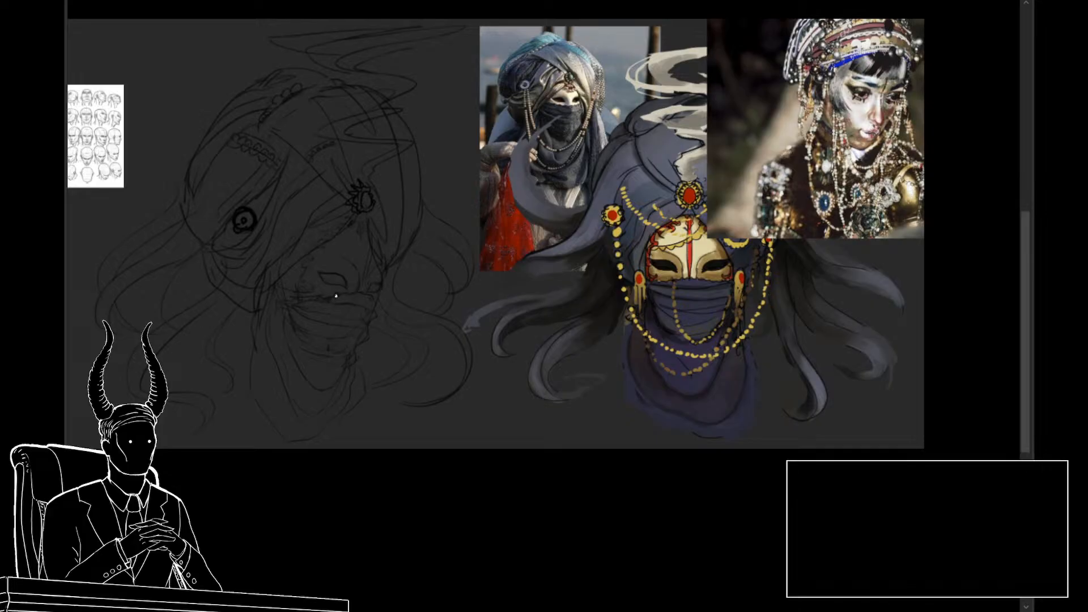
{"action": "mouse_move", "coordinate": [336, 296]}
{"action": "left_mouse_down"}
{"action": "mouse_move", "coordinate": [363, 335]}
{"action": "mouse_move", "coordinate": [375, 305]}
{"action": "left_mouse_up"}
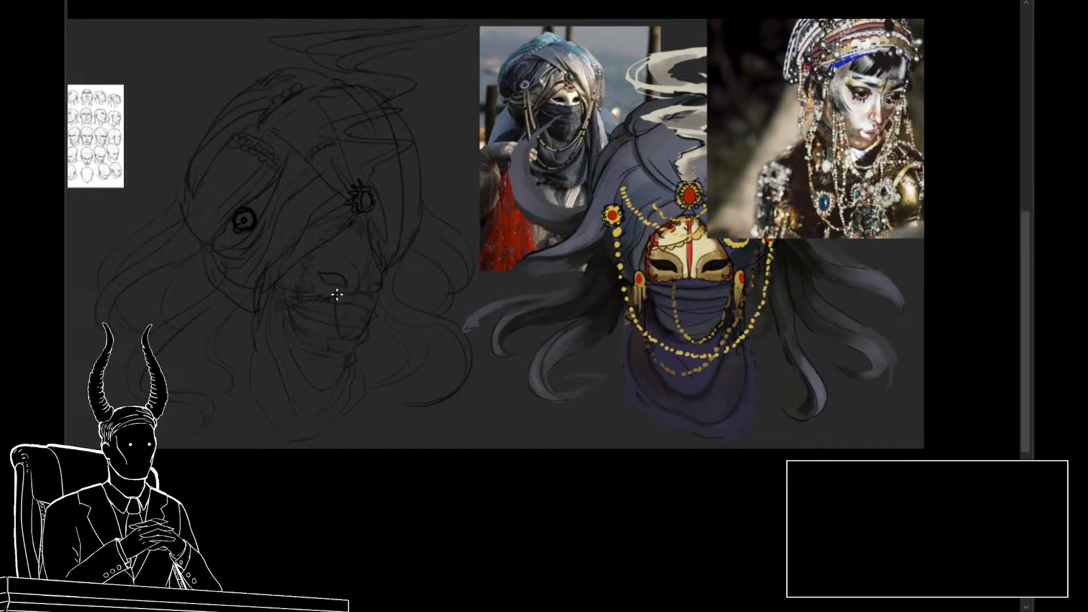
{"action": "mouse_move", "coordinate": [319, 275]}
{"action": "left_mouse_down"}
{"action": "mouse_move", "coordinate": [346, 287]}
{"action": "mouse_move", "coordinate": [261, 282]}
{"action": "left_mouse_up"}
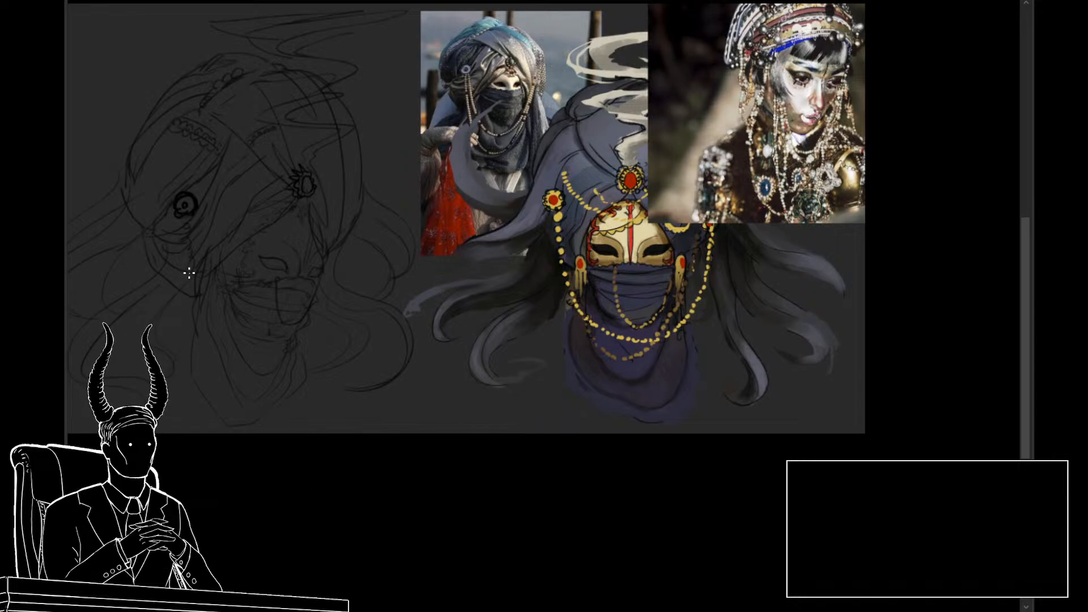
{"action": "left_click_drag", "start_coordinate": [367, 370], "coordinate": [400, 376]}
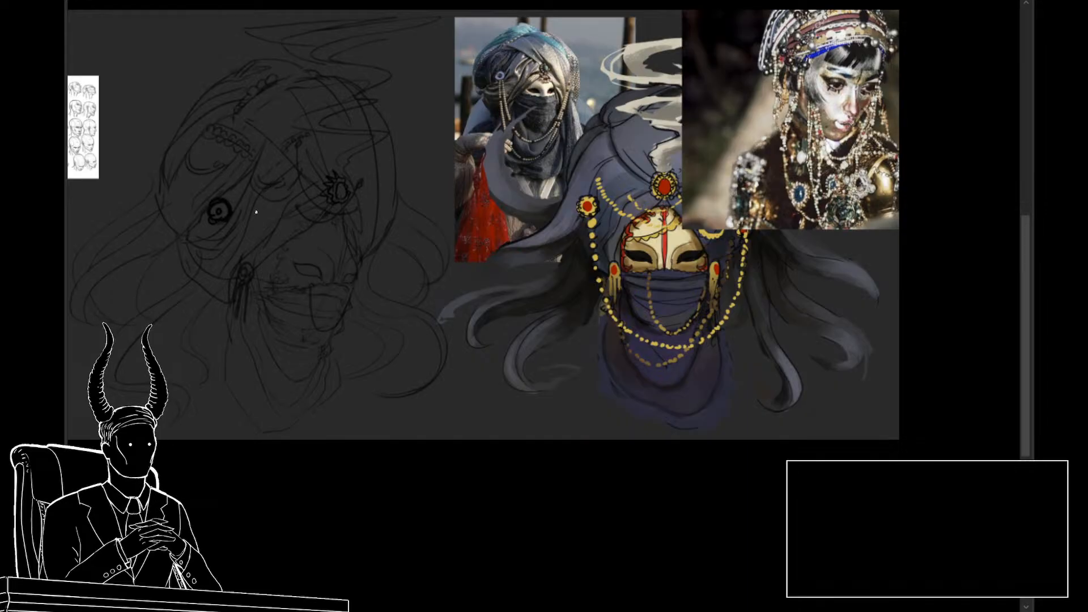
{"action": "left_click_drag", "start_coordinate": [483, 330], "coordinate": [489, 347]}
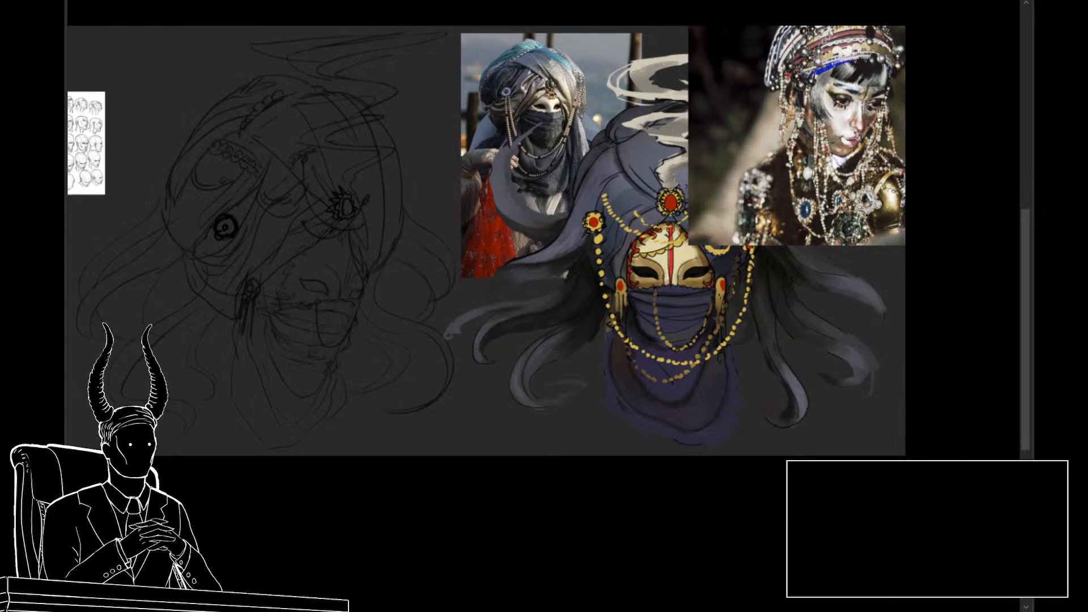
Step: Remove the jewelry sketch from view, and toggle the mask and veil lines off and back on to check them
{"action": "key", "text": "Delete"}
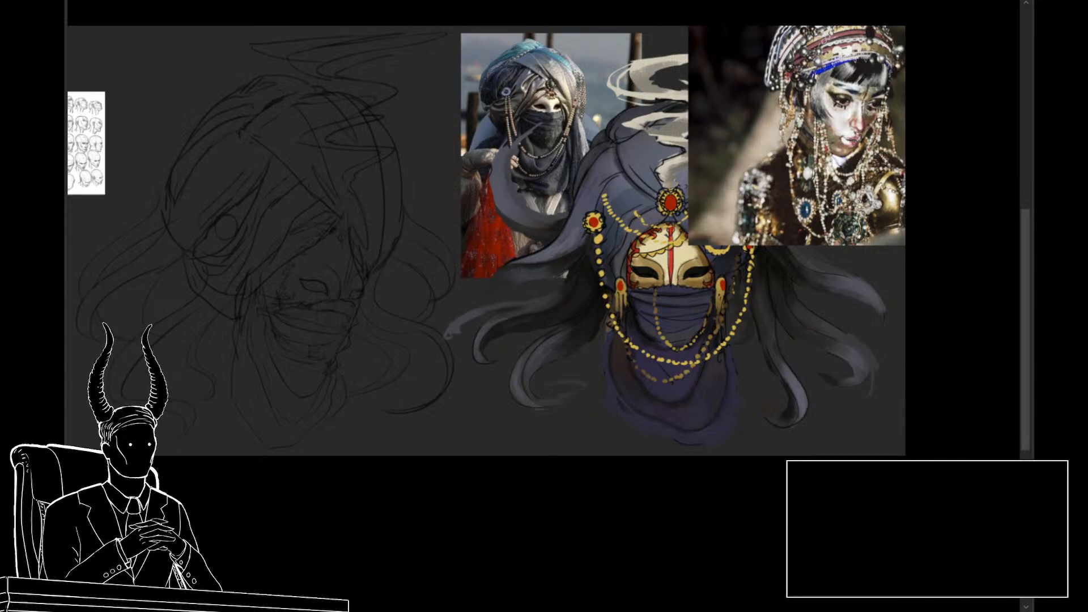
{"action": "key", "text": "ctrl+z"}
{"action": "key", "text": "ctrl+shift+z"}
{"action": "left_click_drag", "start_coordinate": [325, 250], "coordinate": [419, 253]}
{"action": "left_click_drag", "start_coordinate": [447, 288], "coordinate": [413, 289]}
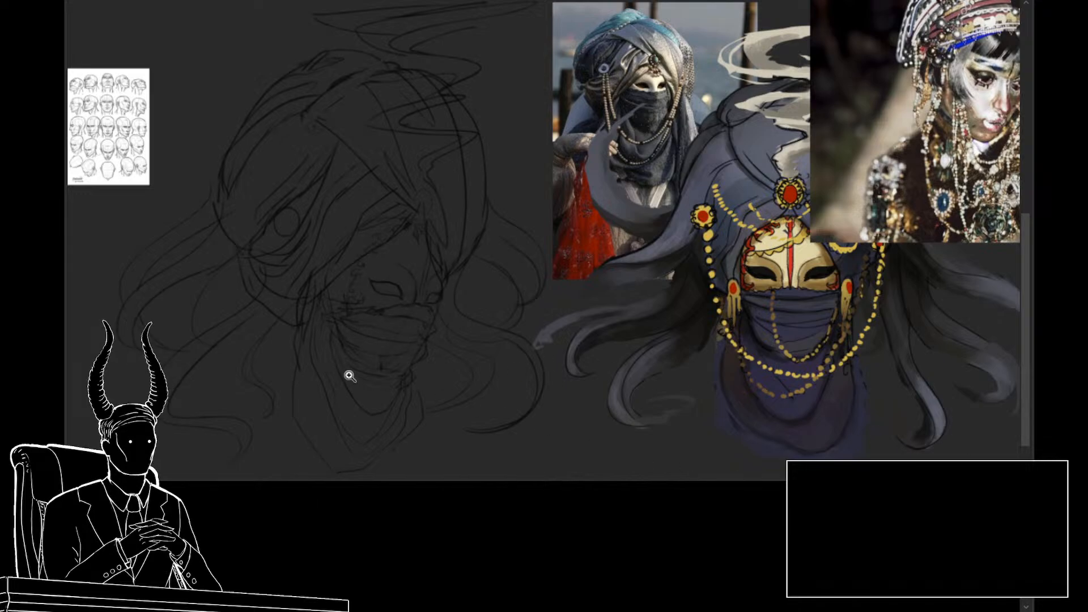
{"action": "mouse_move", "coordinate": [349, 375]}
{"action": "left_mouse_down"}
{"action": "mouse_move", "coordinate": [401, 376]}
{"action": "mouse_move", "coordinate": [401, 355]}
{"action": "left_mouse_up"}
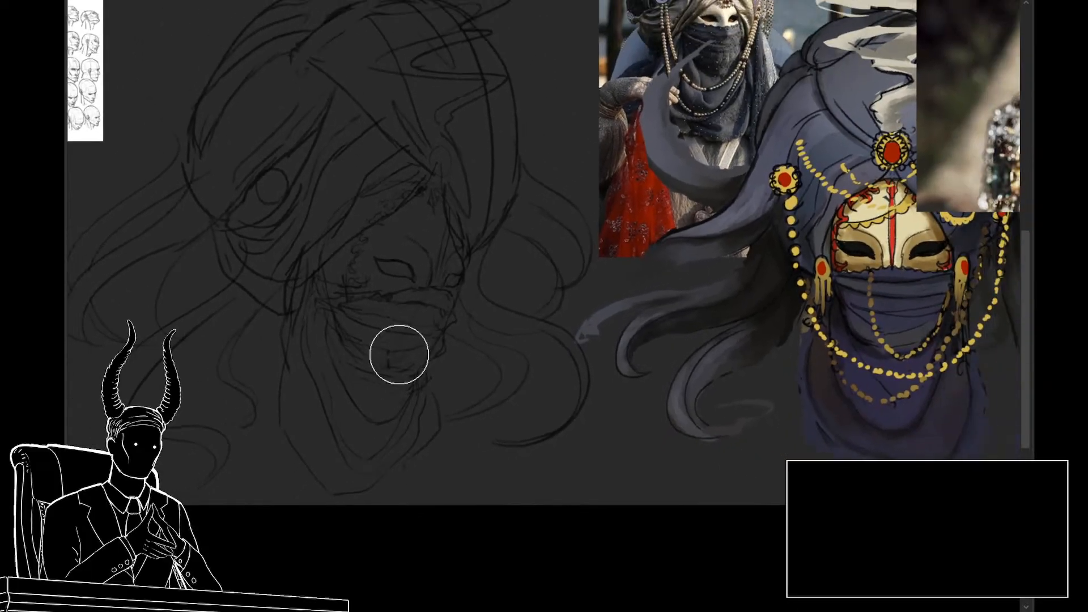
{"action": "key", "text": "bracketleft"}
{"action": "key", "text": "bracketleft"}
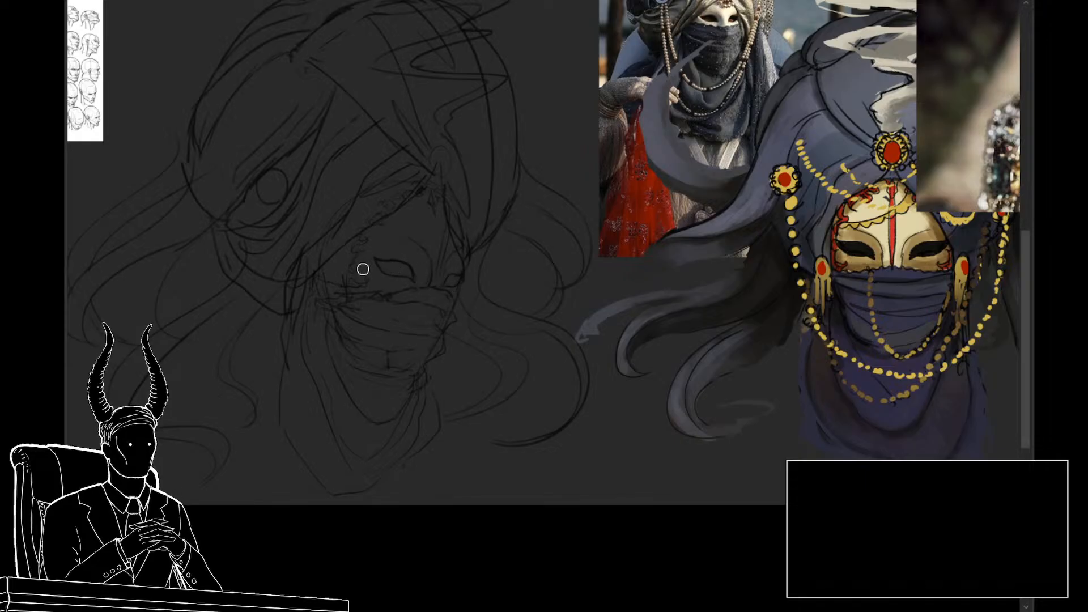
{"action": "scroll", "coordinate": [363, 269], "scroll_direction": "down", "scroll_amount": 3}
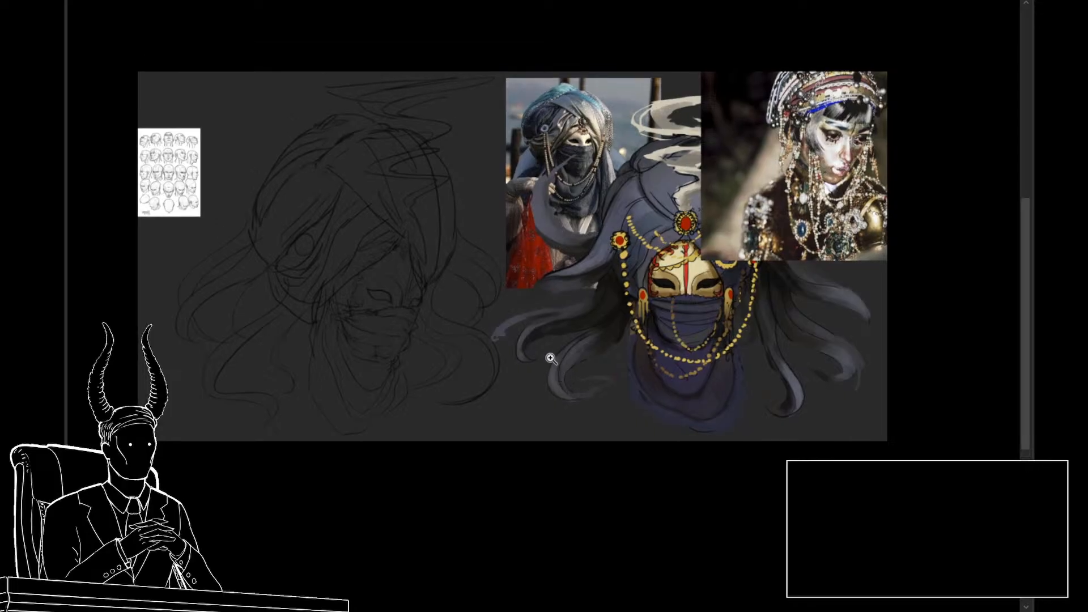
{"action": "left_click", "coordinate": [550, 358]}
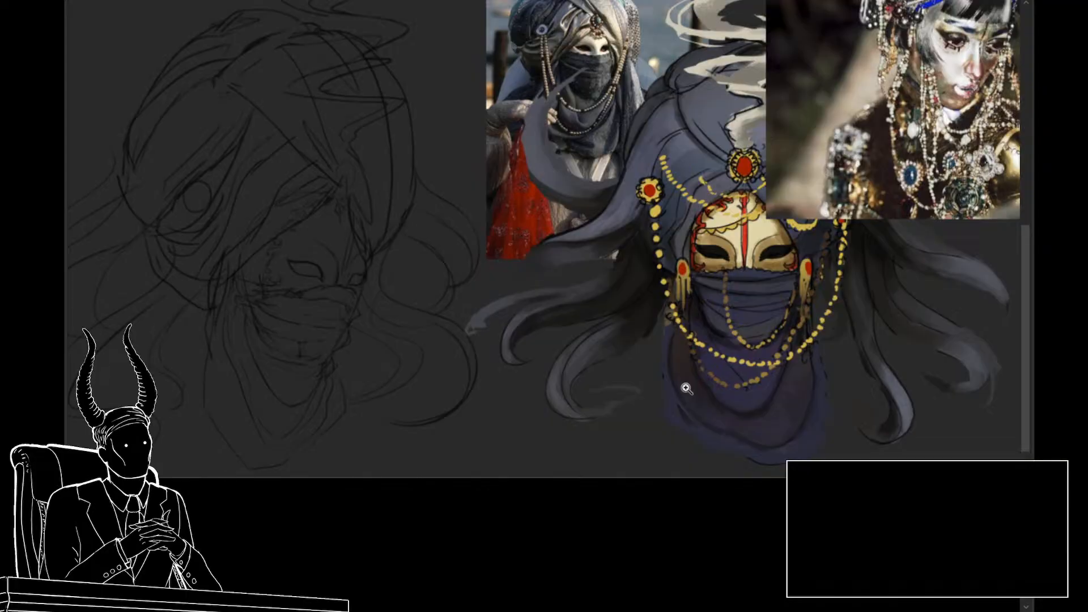
Step: Examine the finished flower-and-butterfly mask painting up close as an example
{"action": "left_click_drag", "start_coordinate": [691, 392], "coordinate": [697, 401]}
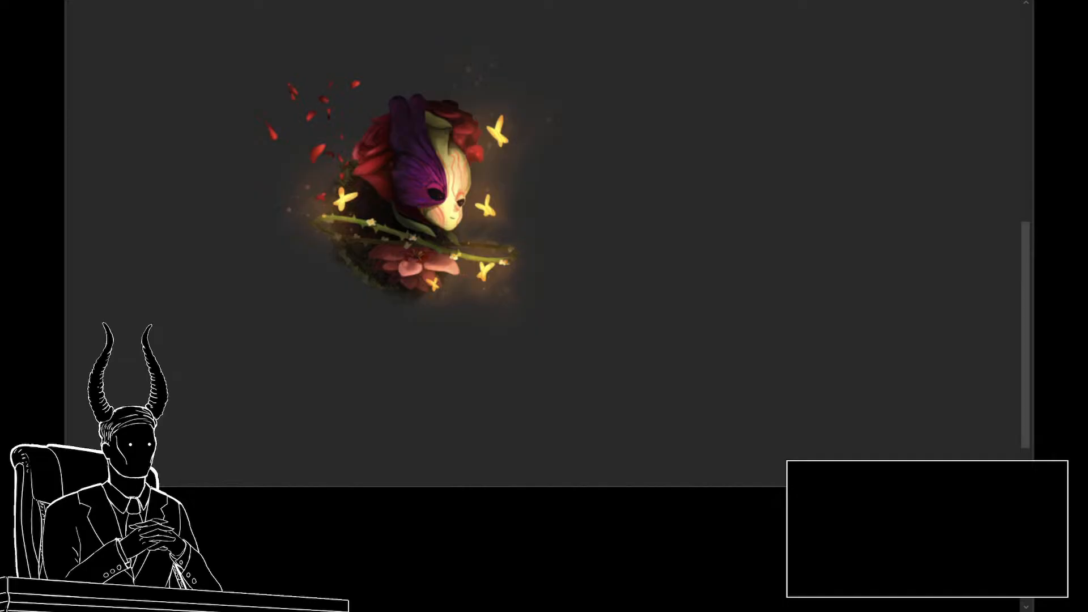
{"action": "left_click_drag", "start_coordinate": [467, 234], "coordinate": [540, 256]}
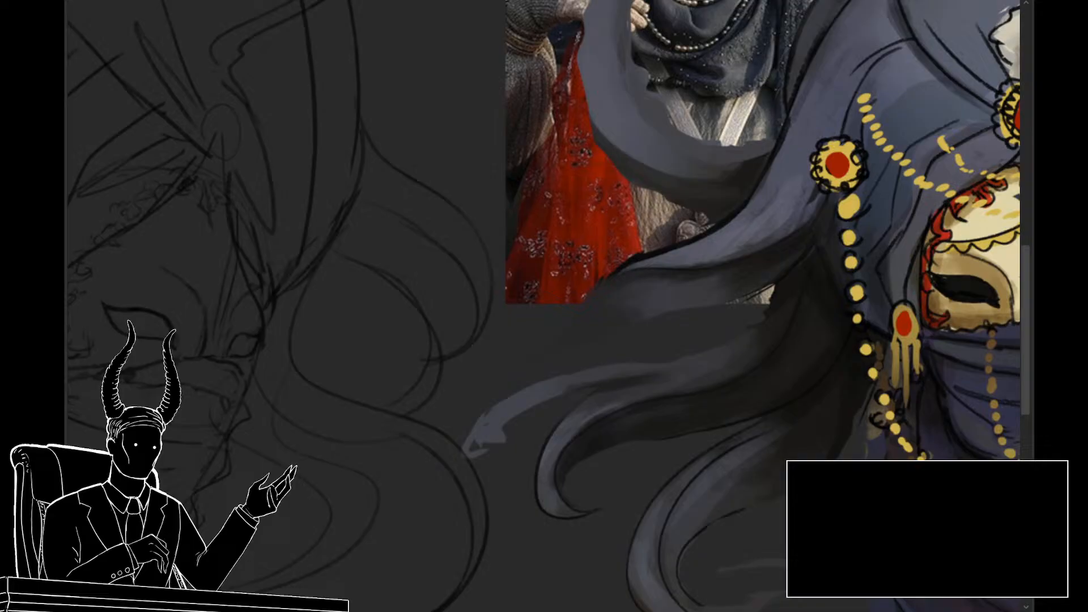
{"action": "left_click_drag", "start_coordinate": [800, 375], "coordinate": [732, 363]}
{"action": "left_click_drag", "start_coordinate": [421, 358], "coordinate": [386, 355]}
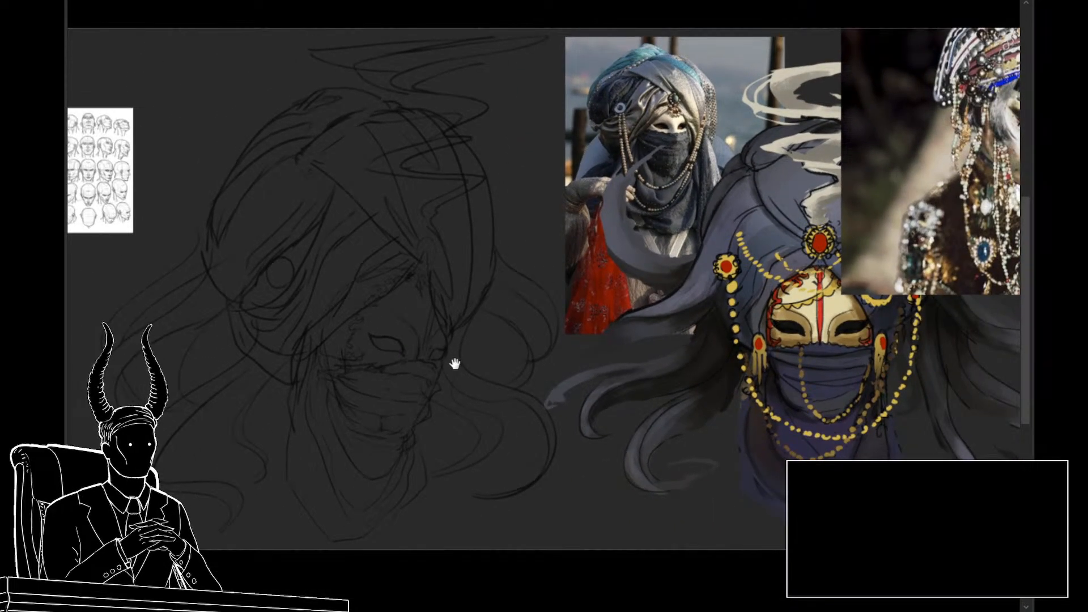
Step: Compare the head sketch with and without the mask and veil line work, leaving those lines shown
{"action": "mouse_move", "coordinate": [454, 364]}
{"action": "left_mouse_down"}
{"action": "mouse_move", "coordinate": [466, 320]}
{"action": "mouse_move", "coordinate": [498, 323]}
{"action": "mouse_move", "coordinate": [495, 337]}
{"action": "left_mouse_up"}
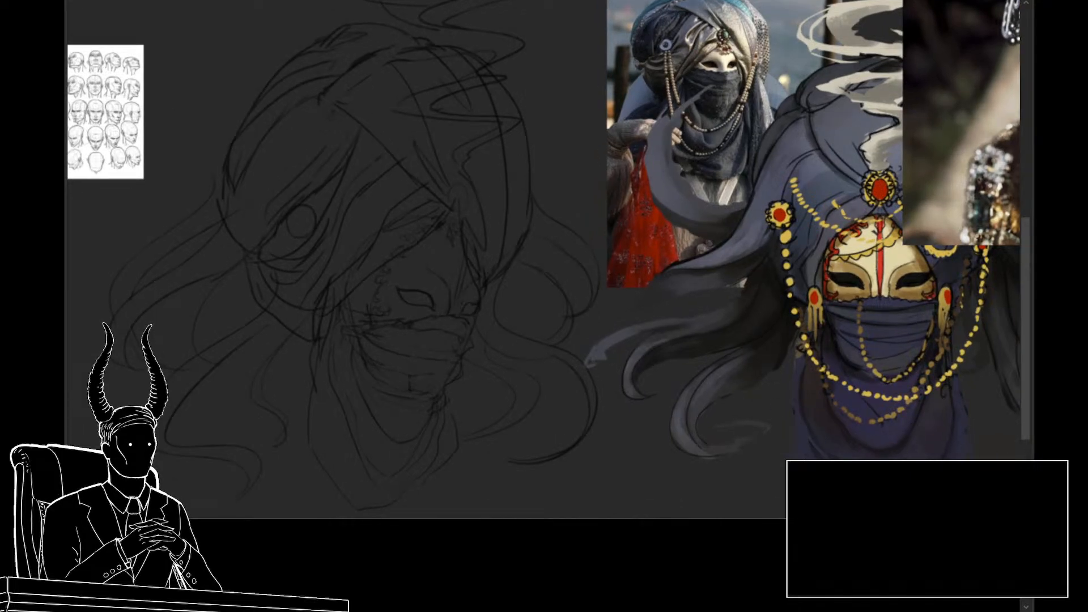
{"action": "left_click", "coordinate": [660, 378]}
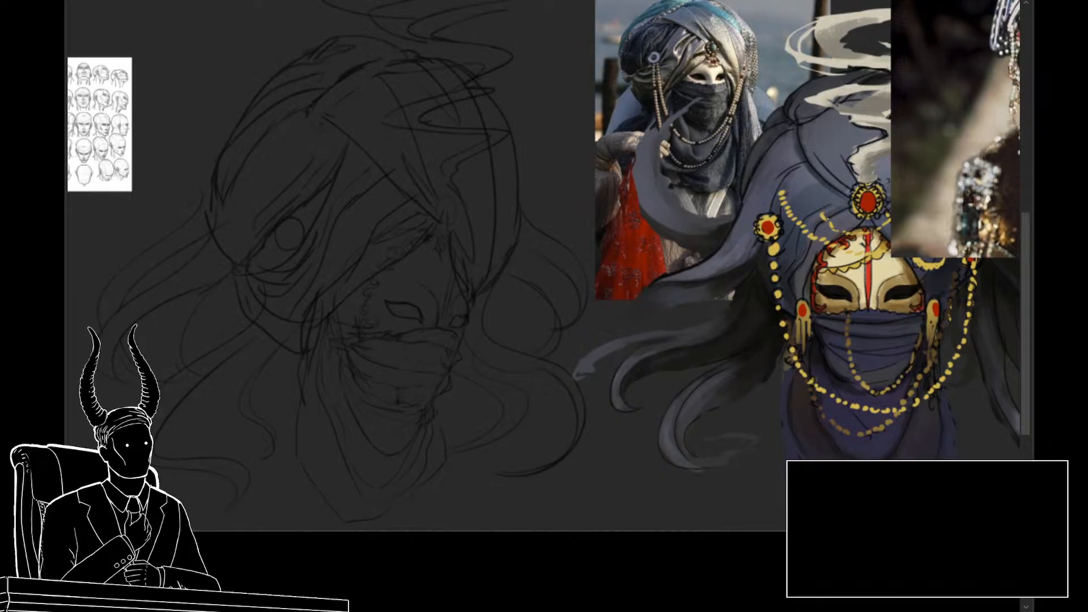
{"action": "left_click", "coordinate": [395, 340]}
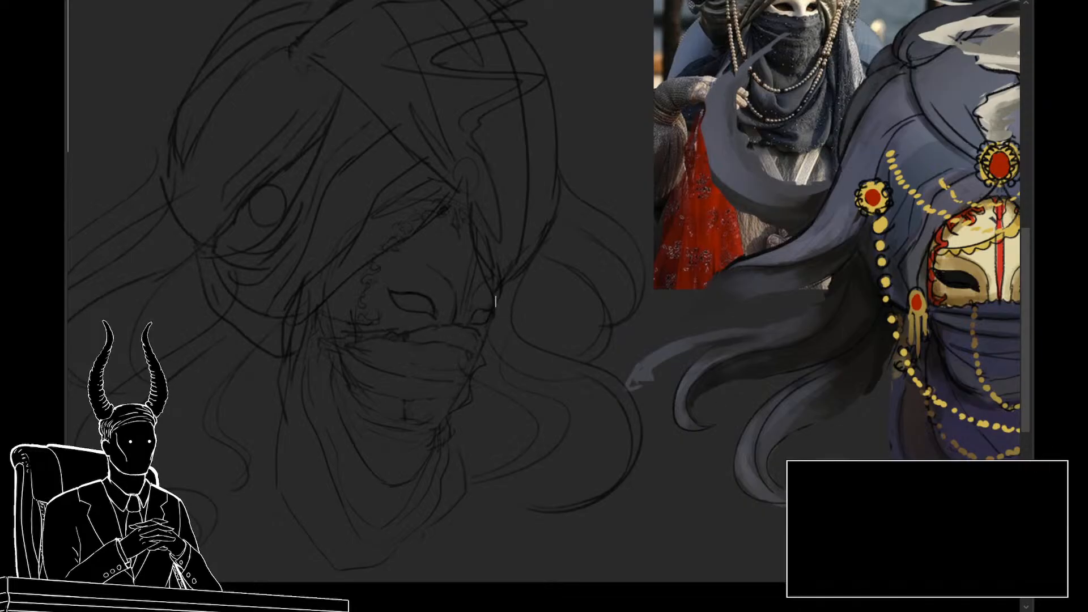
{"action": "key", "text": "Delete"}
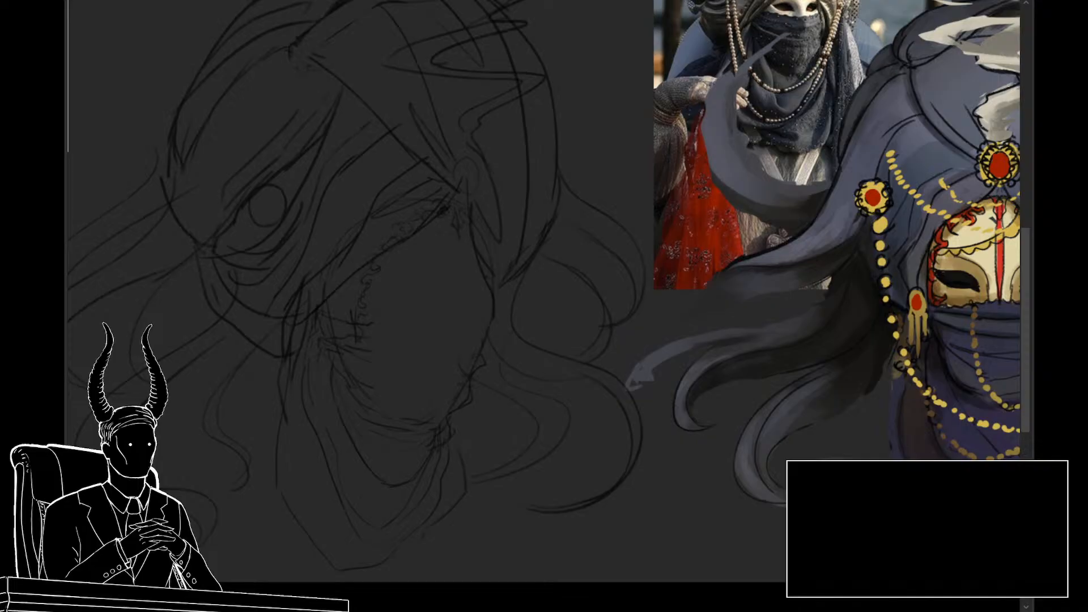
{"action": "key", "text": "ctrl+z"}
{"action": "key", "text": "ctrl+shift+z"}
{"action": "key", "text": "ctrl+z"}
{"action": "key", "text": "ctrl+shift+z"}
{"action": "key", "text": "ctrl+z"}
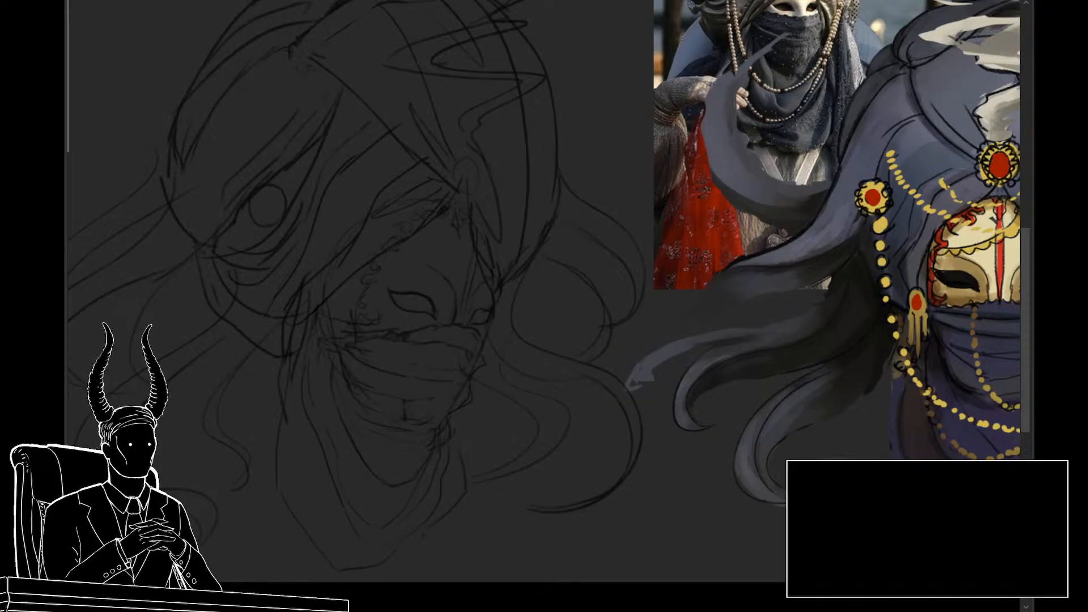
Step: Select the exposed mask area and then its inner line work, and clear the selection
{"action": "mouse_move", "coordinate": [482, 330]}
{"action": "left_mouse_down"}
{"action": "mouse_move", "coordinate": [492, 305]}
{"action": "mouse_move", "coordinate": [455, 195]}
{"action": "mouse_move", "coordinate": [385, 287]}
{"action": "mouse_move", "coordinate": [384, 316]}
{"action": "mouse_move", "coordinate": [468, 334]}
{"action": "left_mouse_up"}
{"action": "mouse_move", "coordinate": [444, 204]}
{"action": "left_mouse_down"}
{"action": "mouse_move", "coordinate": [425, 231]}
{"action": "mouse_move", "coordinate": [377, 249]}
{"action": "mouse_move", "coordinate": [349, 312]}
{"action": "mouse_move", "coordinate": [412, 318]}
{"action": "left_mouse_up"}
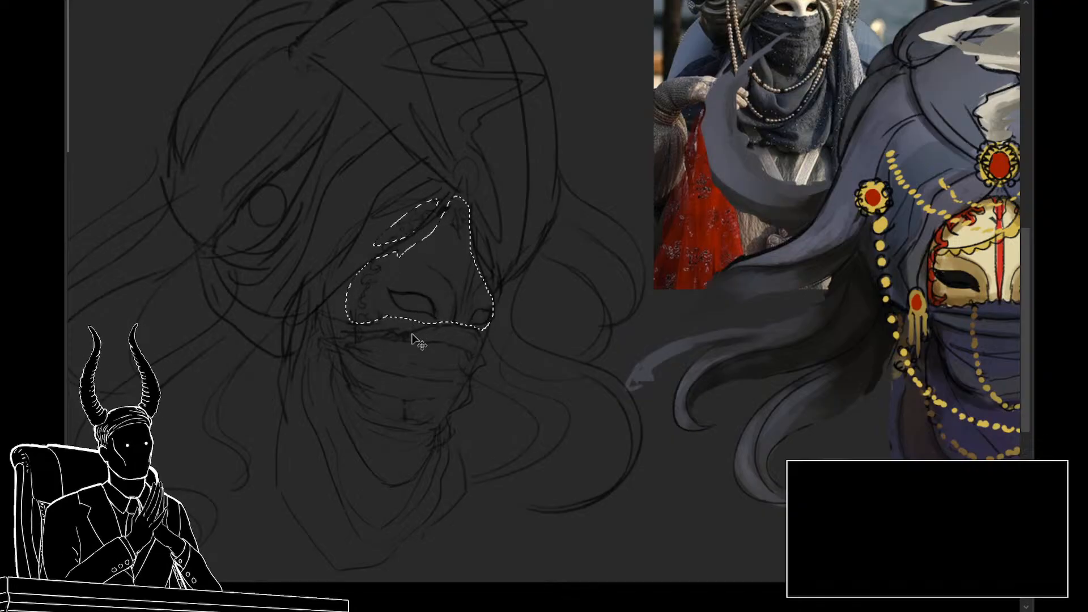
{"action": "key", "text": "ctrl+d"}
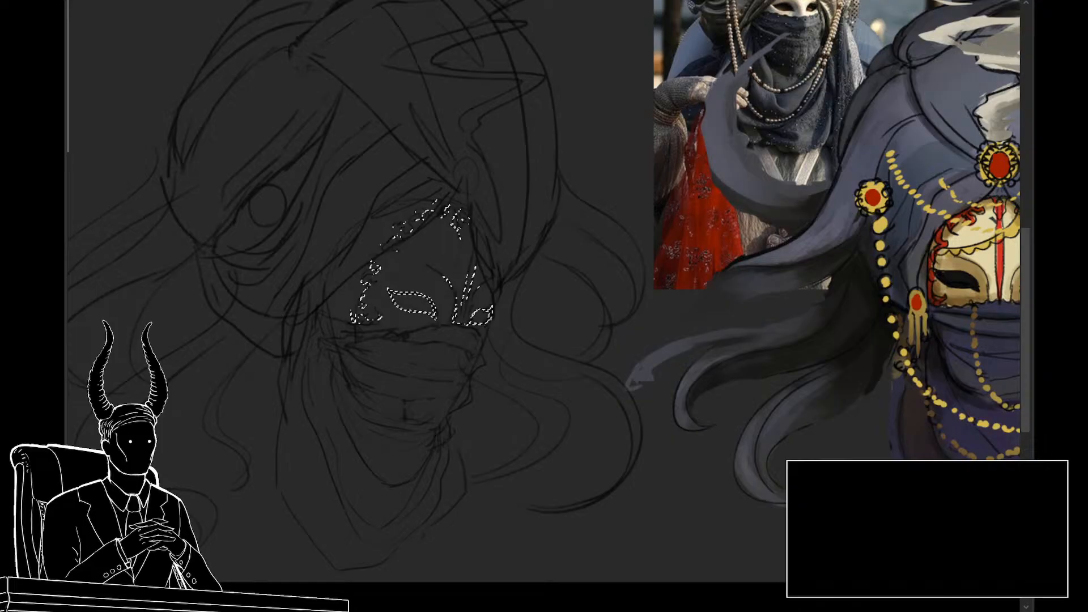
{"action": "key", "text": "ctrl+d"}
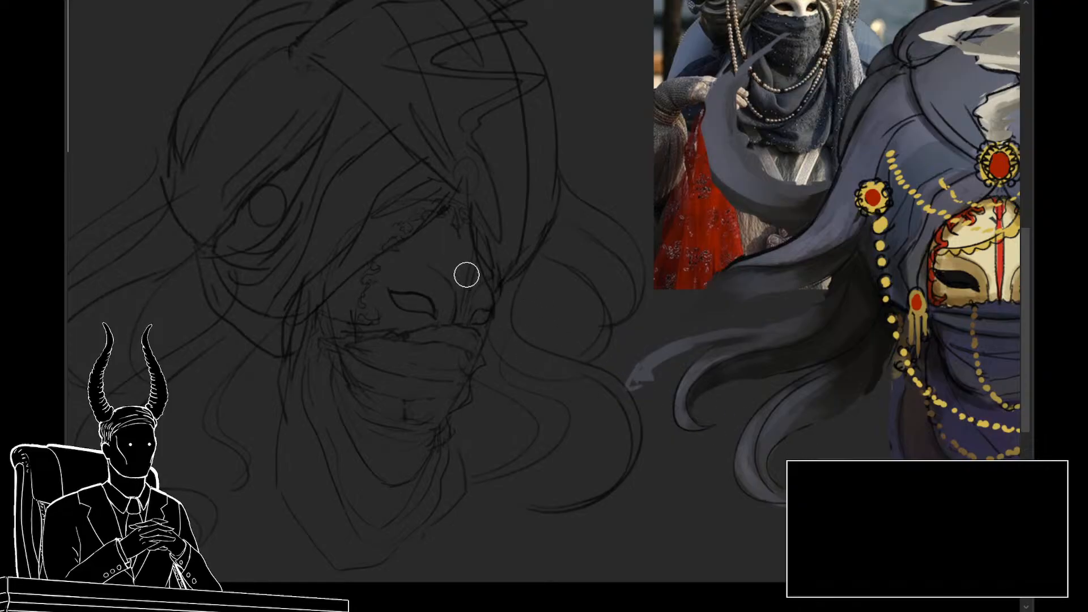
Step: Try erasing the mask's nose, eye and forehead bead lines without touching the turban lines
{"action": "key", "text": "e"}
{"action": "left_click_drag", "start_coordinate": [464, 253], "coordinate": [475, 315]}
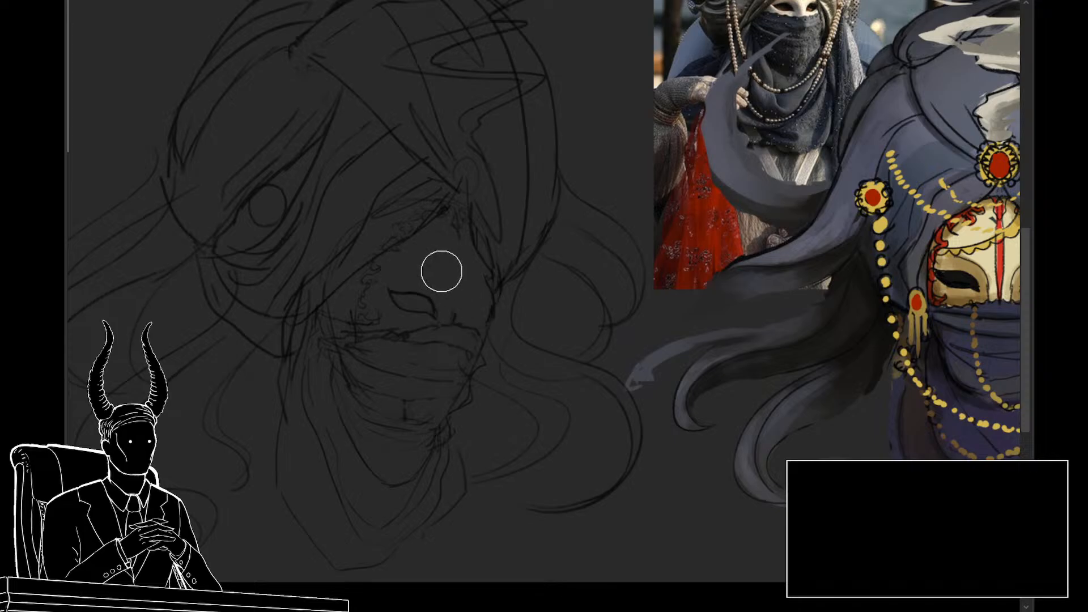
{"action": "mouse_move", "coordinate": [442, 271]}
{"action": "left_mouse_down"}
{"action": "mouse_move", "coordinate": [417, 298]}
{"action": "mouse_move", "coordinate": [400, 264]}
{"action": "mouse_move", "coordinate": [384, 265]}
{"action": "mouse_move", "coordinate": [377, 285]}
{"action": "mouse_move", "coordinate": [417, 217]}
{"action": "mouse_move", "coordinate": [401, 228]}
{"action": "mouse_move", "coordinate": [455, 210]}
{"action": "mouse_move", "coordinate": [483, 234]}
{"action": "left_mouse_up"}
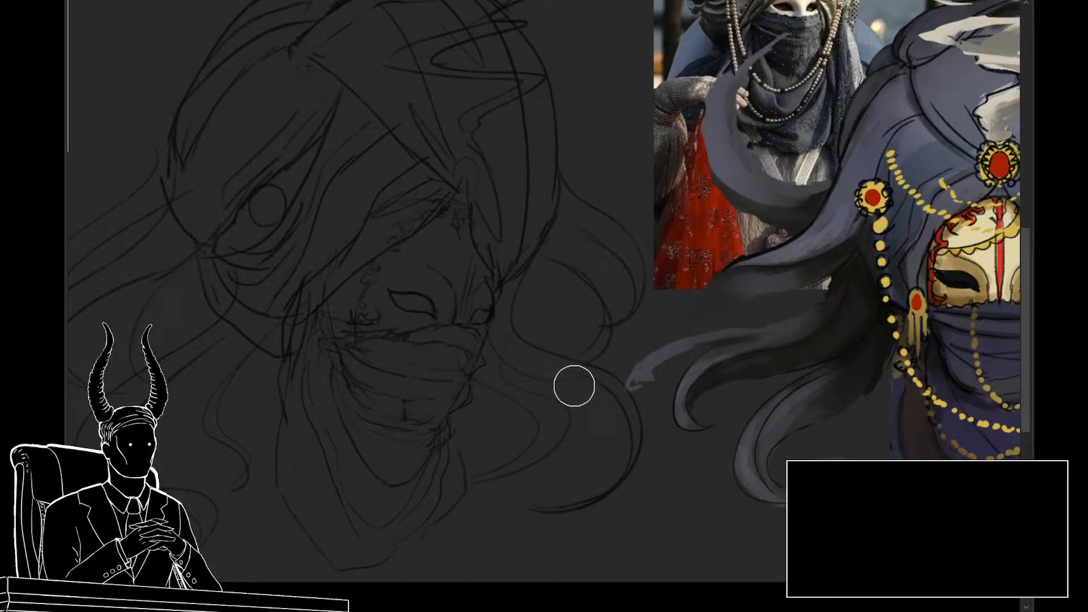
{"action": "mouse_move", "coordinate": [540, 403]}
{"action": "left_mouse_down"}
{"action": "mouse_move", "coordinate": [494, 400]}
{"action": "mouse_move", "coordinate": [536, 420]}
{"action": "mouse_move", "coordinate": [598, 412]}
{"action": "left_mouse_up"}
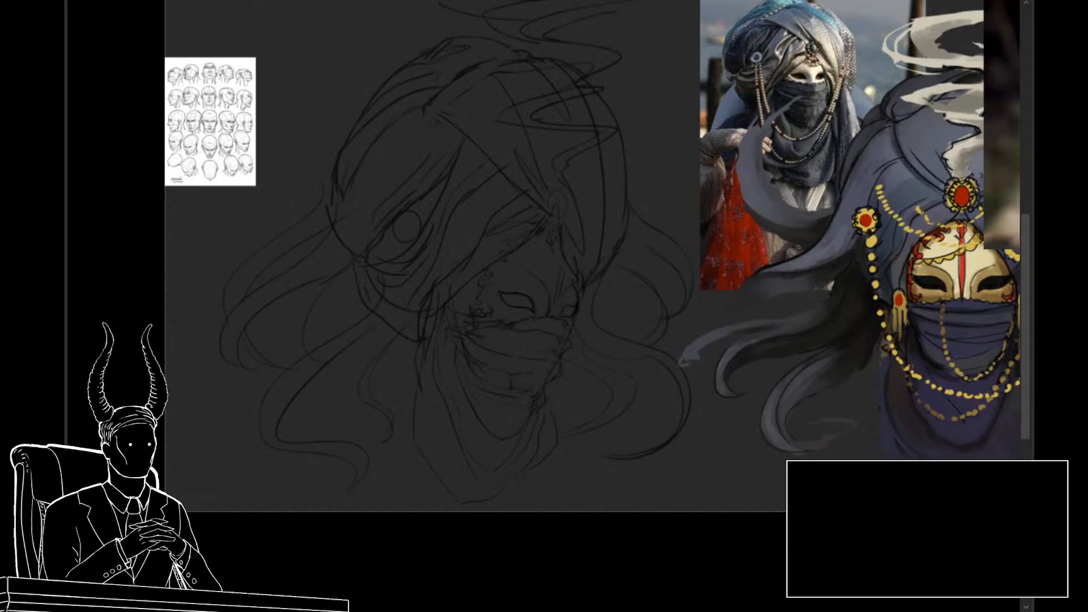
{"action": "key", "text": "ctrl+z"}
{"action": "key", "text": "ctrl+y"}
Step: Outline the mask's face shape beneath the line art in light gray and fill it in solid
{"action": "left_click_drag", "start_coordinate": [425, 363], "coordinate": [372, 308]}
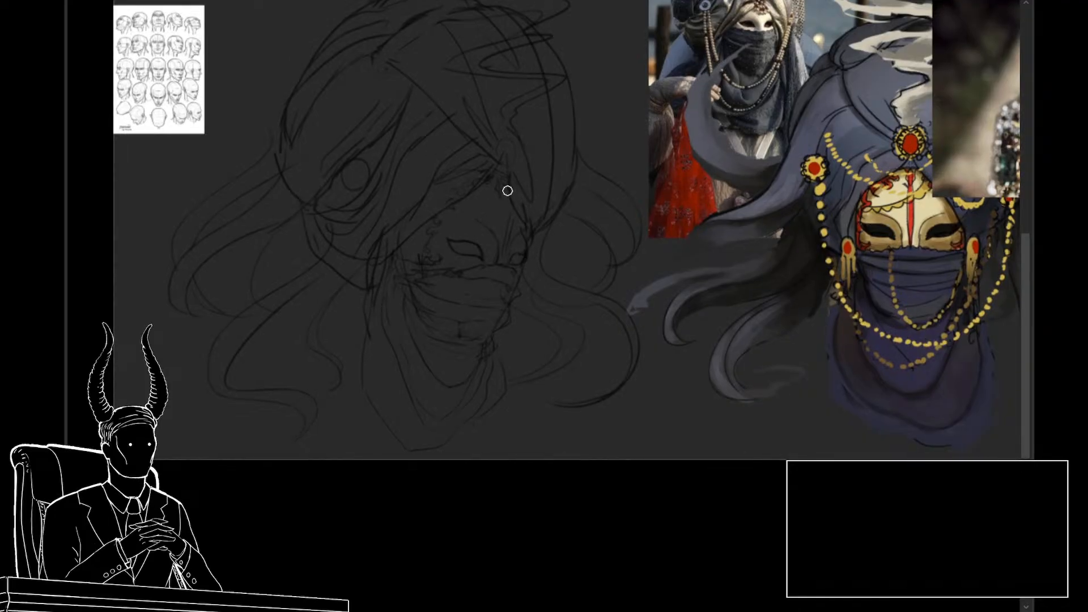
{"action": "mouse_move", "coordinate": [507, 191]}
{"action": "left_mouse_down"}
{"action": "mouse_move", "coordinate": [488, 179]}
{"action": "mouse_move", "coordinate": [444, 191]}
{"action": "mouse_move", "coordinate": [468, 177]}
{"action": "mouse_move", "coordinate": [440, 184]}
{"action": "mouse_move", "coordinate": [413, 250]}
{"action": "mouse_move", "coordinate": [418, 210]}
{"action": "mouse_move", "coordinate": [406, 264]}
{"action": "mouse_move", "coordinate": [407, 238]}
{"action": "mouse_move", "coordinate": [419, 296]}
{"action": "left_mouse_up"}
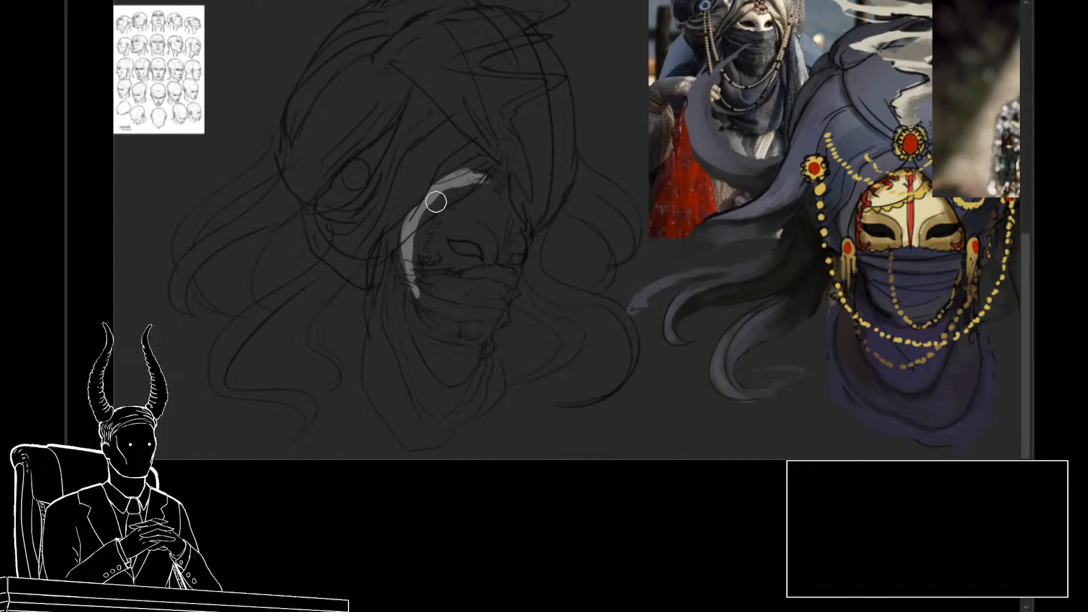
{"action": "mouse_move", "coordinate": [413, 227]}
{"action": "left_mouse_down"}
{"action": "mouse_move", "coordinate": [442, 192]}
{"action": "mouse_move", "coordinate": [413, 215]}
{"action": "mouse_move", "coordinate": [480, 172]}
{"action": "mouse_move", "coordinate": [468, 180]}
{"action": "mouse_move", "coordinate": [509, 184]}
{"action": "mouse_move", "coordinate": [500, 185]}
{"action": "mouse_move", "coordinate": [521, 210]}
{"action": "mouse_move", "coordinate": [518, 256]}
{"action": "mouse_move", "coordinate": [521, 220]}
{"action": "mouse_move", "coordinate": [502, 280]}
{"action": "mouse_move", "coordinate": [430, 287]}
{"action": "mouse_move", "coordinate": [420, 255]}
{"action": "mouse_move", "coordinate": [431, 216]}
{"action": "mouse_move", "coordinate": [470, 192]}
{"action": "mouse_move", "coordinate": [513, 218]}
{"action": "mouse_move", "coordinate": [452, 232]}
{"action": "mouse_move", "coordinate": [462, 260]}
{"action": "left_mouse_up"}
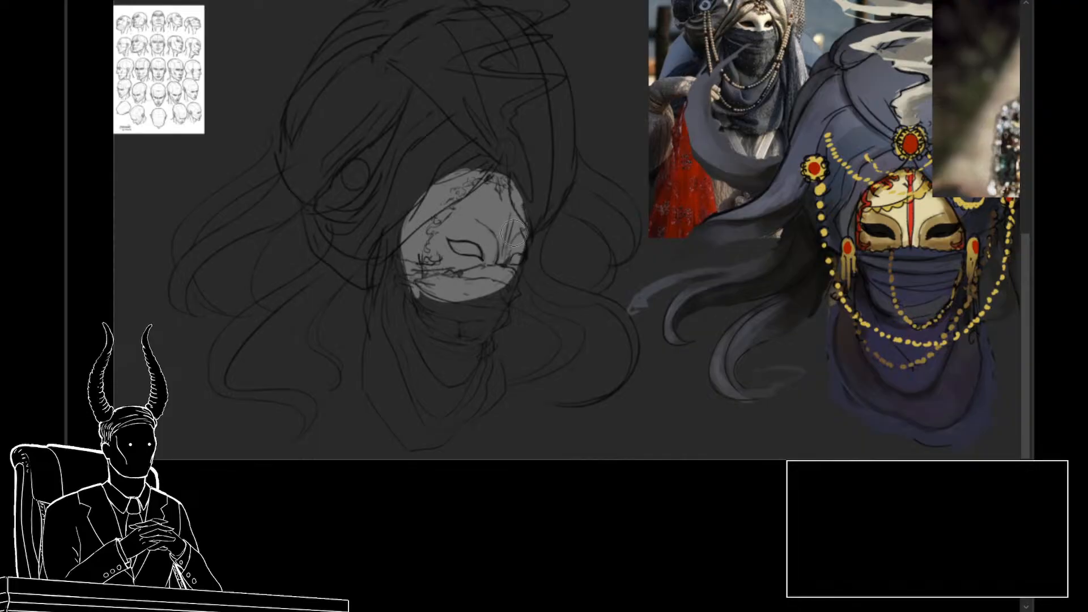
{"action": "key", "text": "e"}
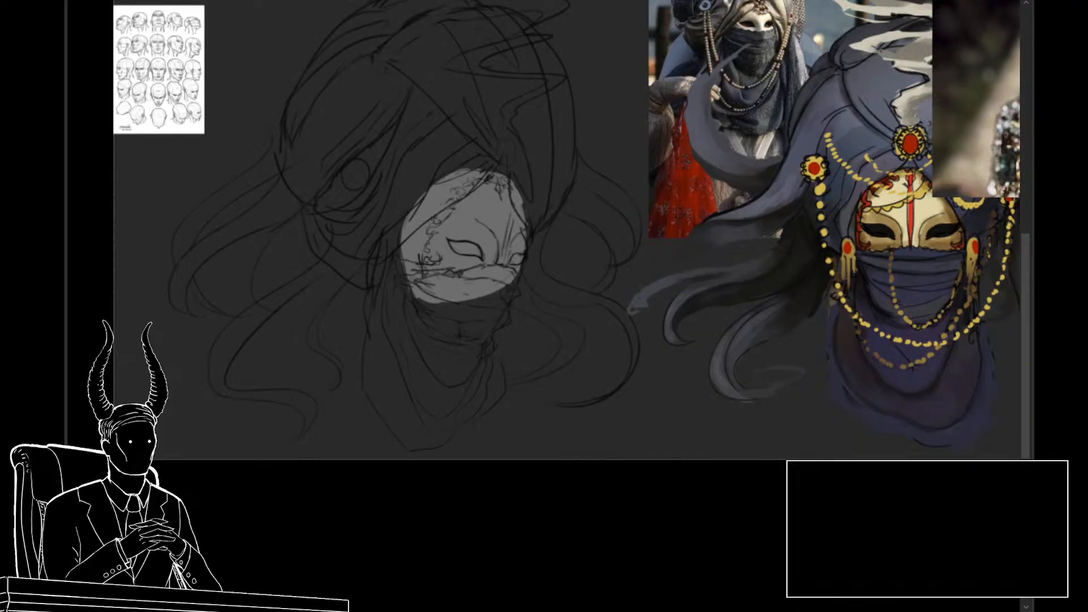
Step: Try deleting the line work inside the mask's face shape, and undo the deletion
{"action": "key", "text": "Delete"}
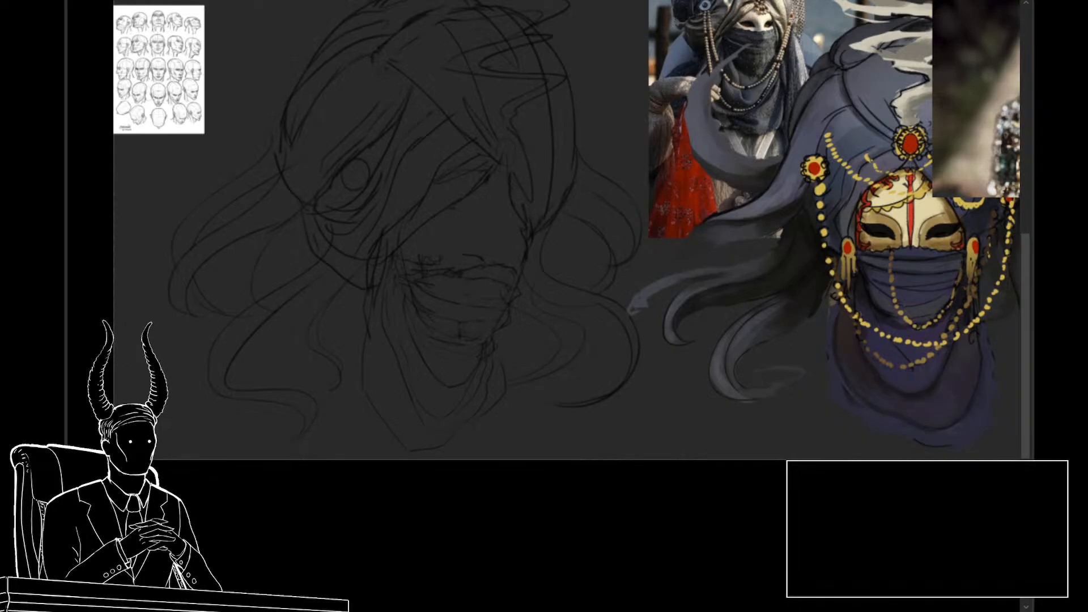
{"action": "left_click", "coordinate": [493, 294]}
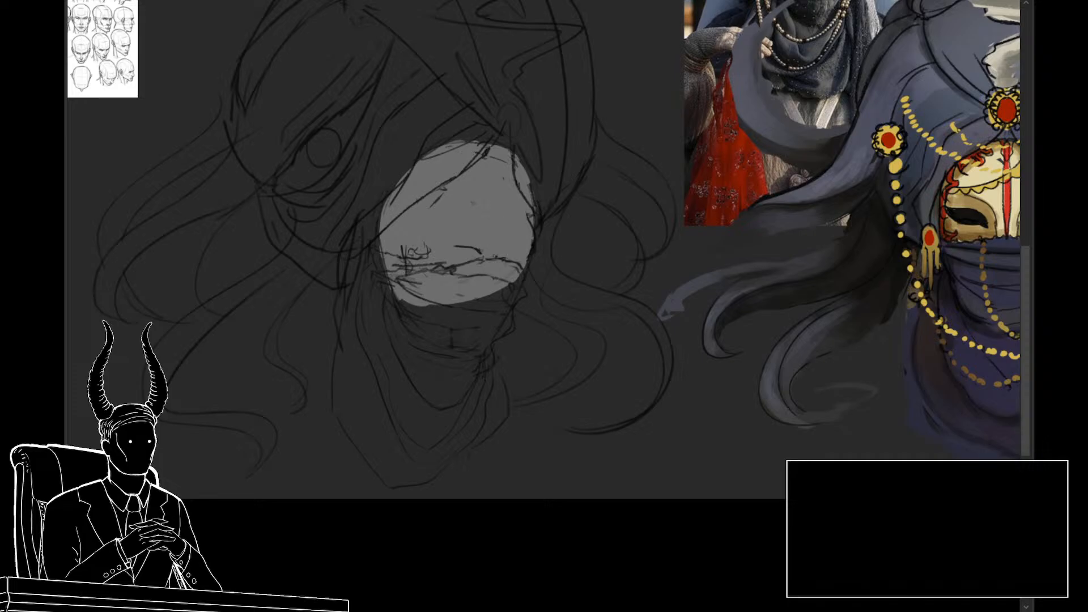
{"action": "key", "text": "ctrl+z"}
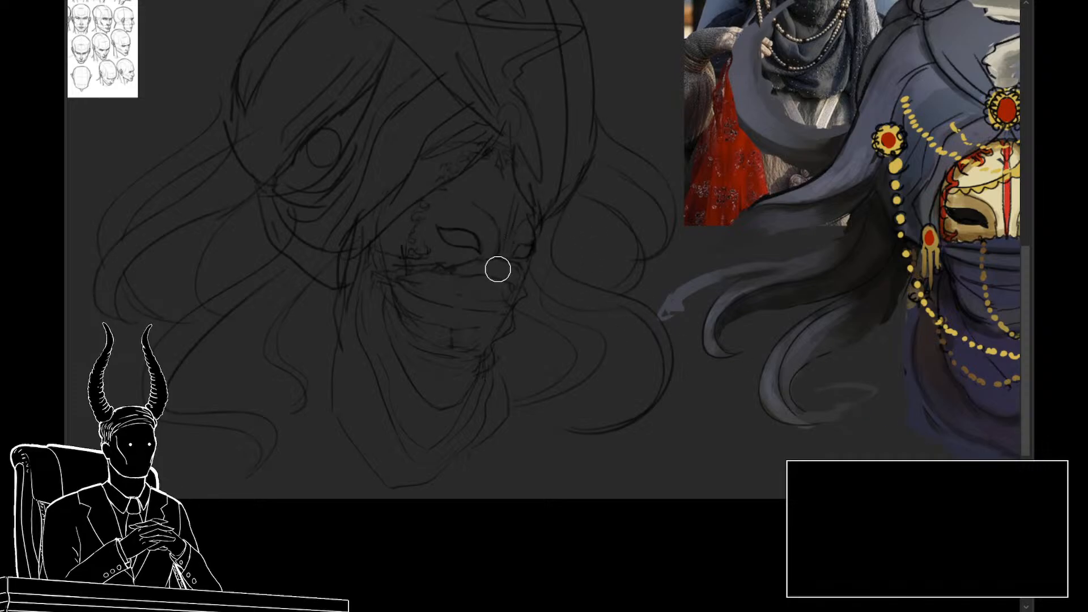
Step: Outline the veil and scarf beneath the line art in light gray, fill the shape in solid, and hide the fill
{"action": "mouse_move", "coordinate": [496, 270]}
{"action": "left_mouse_down"}
{"action": "mouse_move", "coordinate": [521, 276]}
{"action": "mouse_move", "coordinate": [494, 265]}
{"action": "mouse_move", "coordinate": [383, 282]}
{"action": "mouse_move", "coordinate": [516, 279]}
{"action": "left_mouse_up"}
{"action": "key", "text": "ctrl+z"}
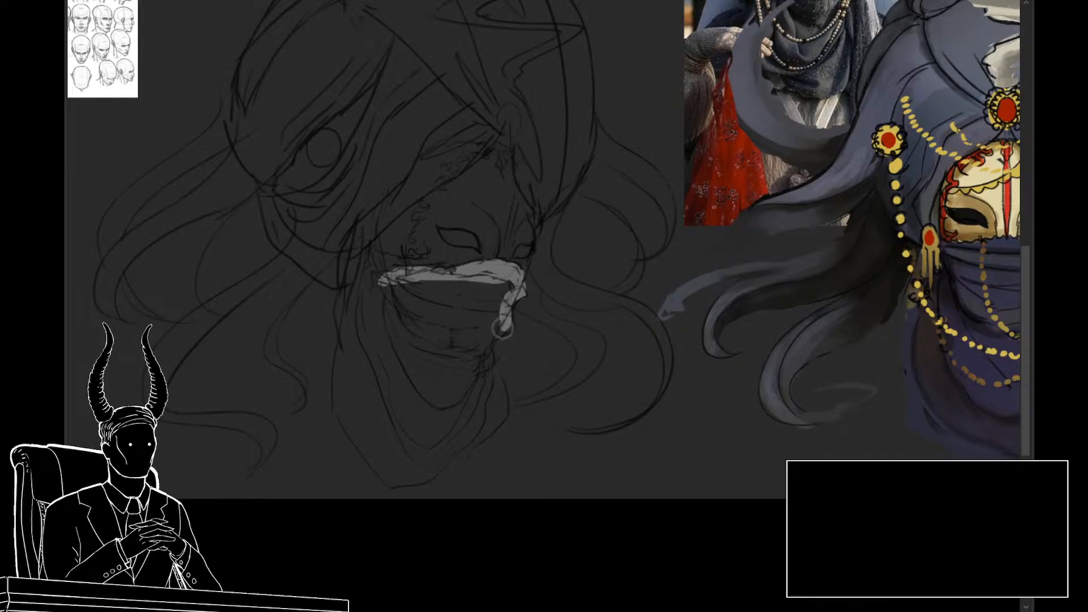
{"action": "mouse_move", "coordinate": [503, 327]}
{"action": "left_mouse_down"}
{"action": "mouse_move", "coordinate": [481, 365]}
{"action": "mouse_move", "coordinate": [501, 413]}
{"action": "mouse_move", "coordinate": [490, 429]}
{"action": "left_mouse_up"}
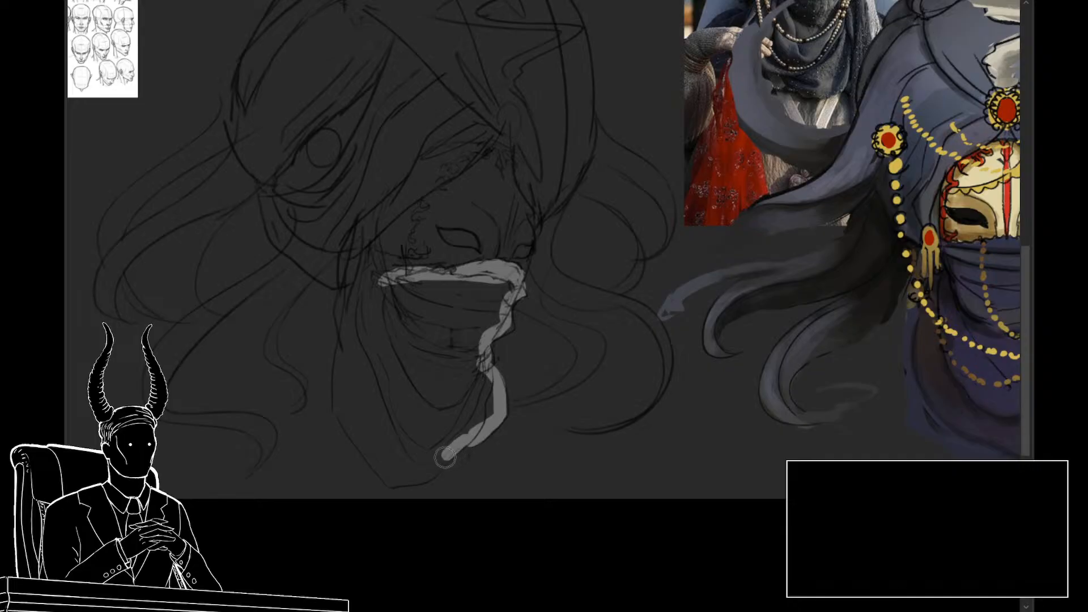
{"action": "left_click_drag", "start_coordinate": [445, 457], "coordinate": [393, 482]}
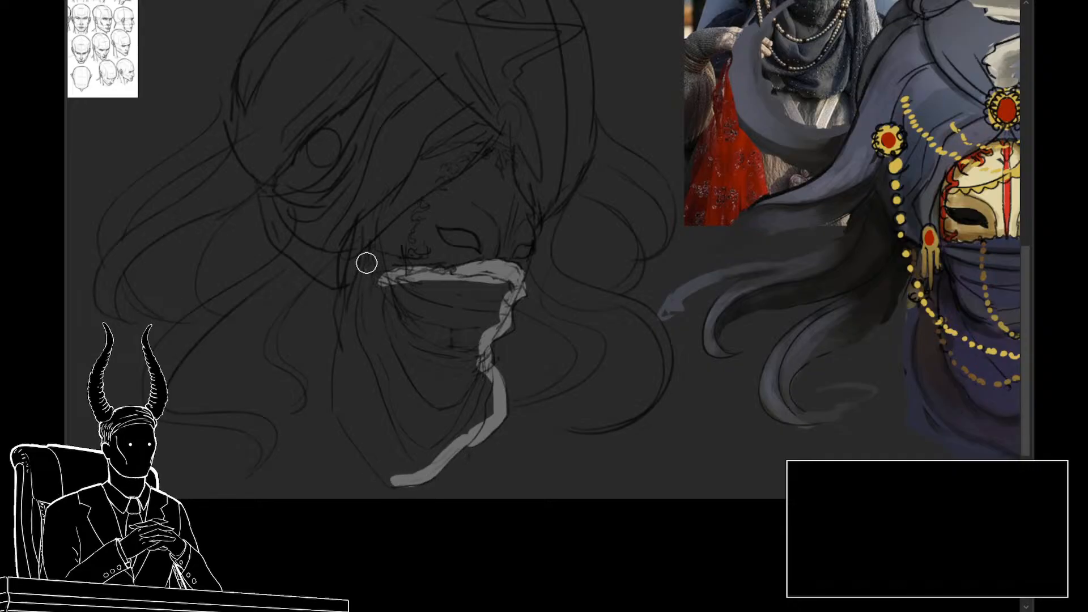
{"action": "mouse_move", "coordinate": [366, 263]}
{"action": "left_mouse_down"}
{"action": "mouse_move", "coordinate": [341, 343]}
{"action": "mouse_move", "coordinate": [340, 399]}
{"action": "mouse_move", "coordinate": [389, 473]}
{"action": "left_mouse_up"}
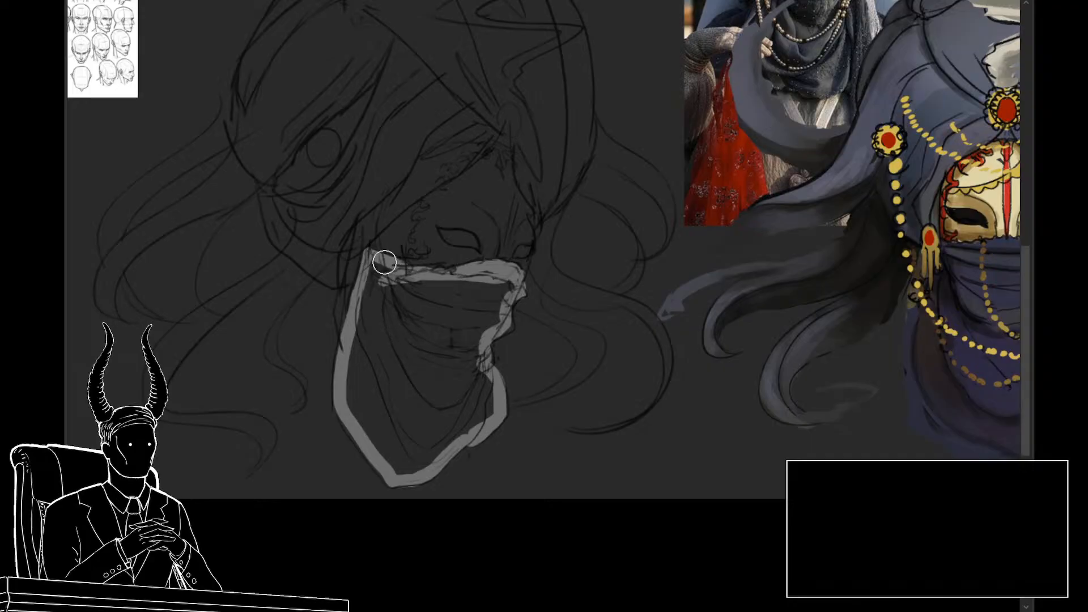
{"action": "mouse_move", "coordinate": [387, 274]}
{"action": "left_mouse_down"}
{"action": "mouse_move", "coordinate": [420, 294]}
{"action": "mouse_move", "coordinate": [498, 285]}
{"action": "mouse_move", "coordinate": [482, 298]}
{"action": "mouse_move", "coordinate": [480, 323]}
{"action": "mouse_move", "coordinate": [396, 312]}
{"action": "mouse_move", "coordinate": [368, 334]}
{"action": "mouse_move", "coordinate": [363, 397]}
{"action": "mouse_move", "coordinate": [391, 453]}
{"action": "mouse_move", "coordinate": [442, 454]}
{"action": "mouse_move", "coordinate": [487, 408]}
{"action": "mouse_move", "coordinate": [476, 357]}
{"action": "mouse_move", "coordinate": [459, 380]}
{"action": "mouse_move", "coordinate": [431, 362]}
{"action": "mouse_move", "coordinate": [419, 399]}
{"action": "left_mouse_up"}
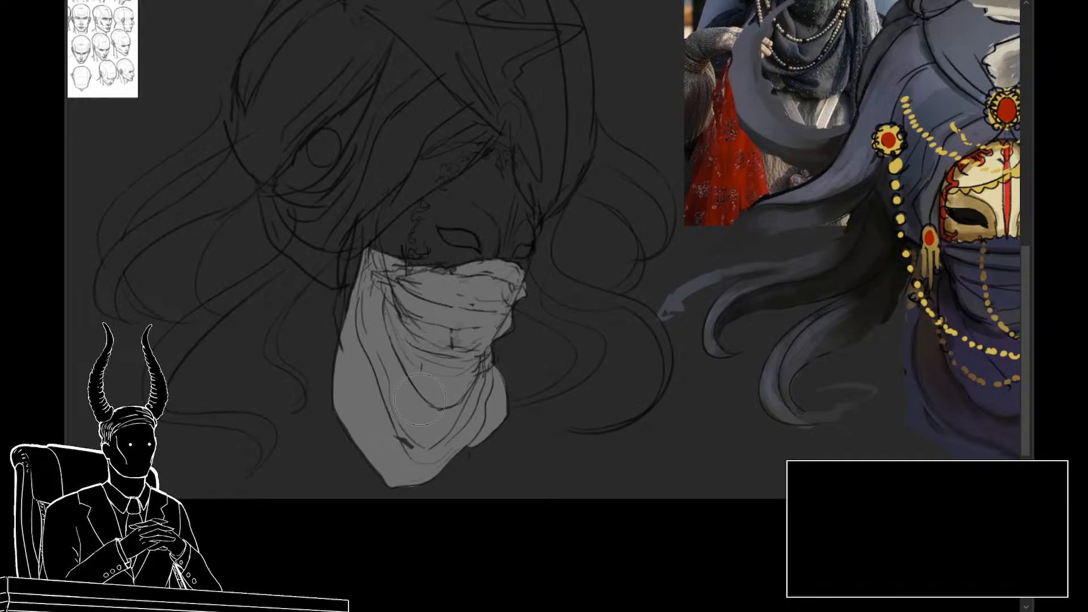
{"action": "left_click_drag", "start_coordinate": [502, 310], "coordinate": [497, 331]}
{"action": "scroll", "coordinate": [448, 397], "scroll_direction": "up", "scroll_amount": 2}
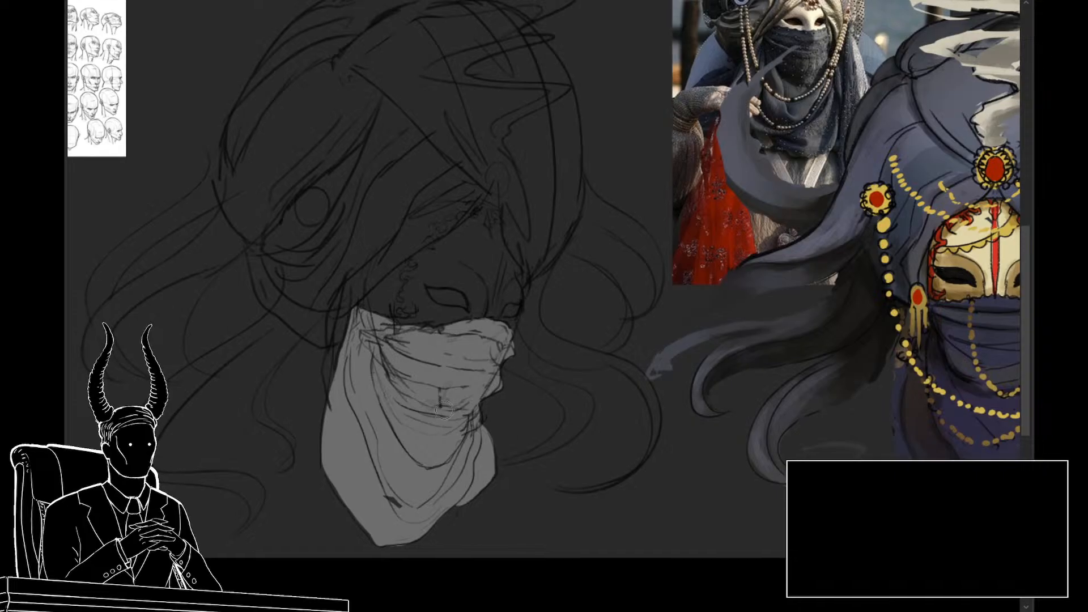
{"action": "left_click_drag", "start_coordinate": [486, 417], "coordinate": [513, 426]}
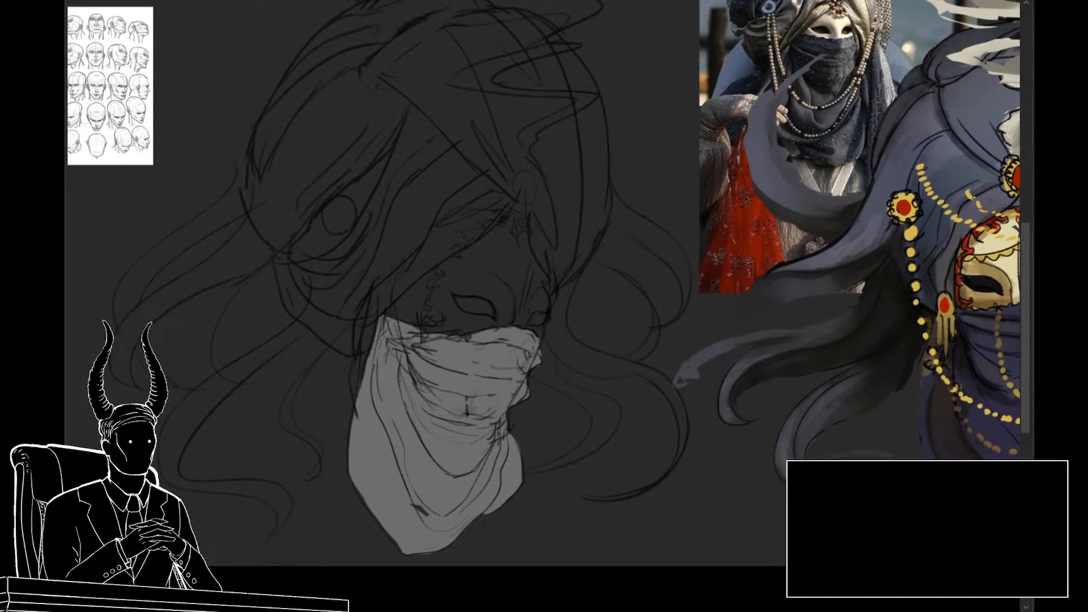
{"action": "key", "text": "ctrl+z"}
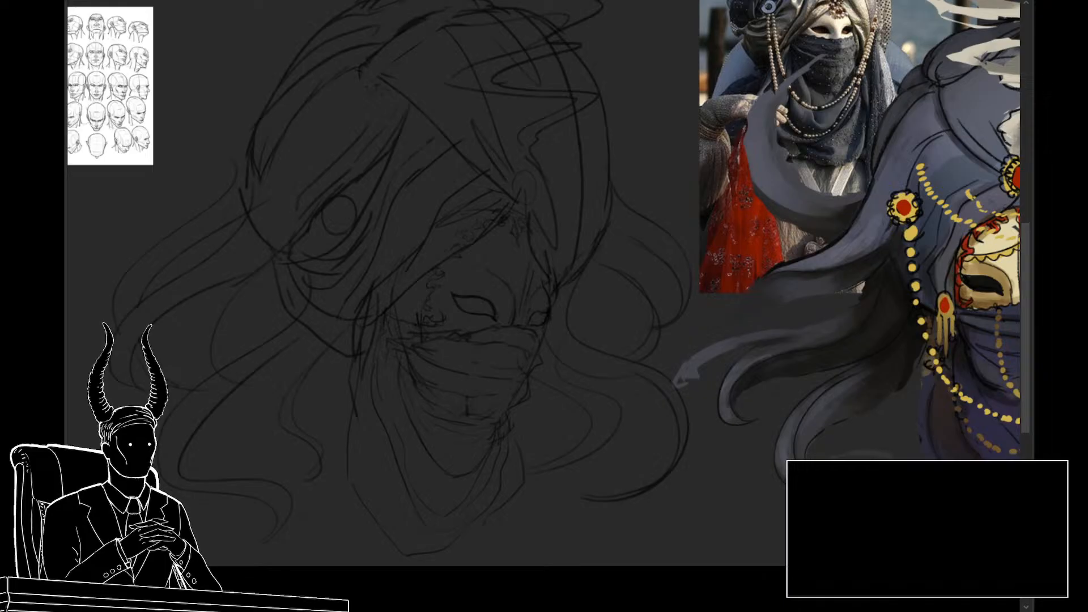
Step: Start the turban's light gray outline along the mask opening, the lower tip and the back edge
{"action": "scroll", "coordinate": [413, 332], "scroll_direction": "down", "scroll_amount": 2}
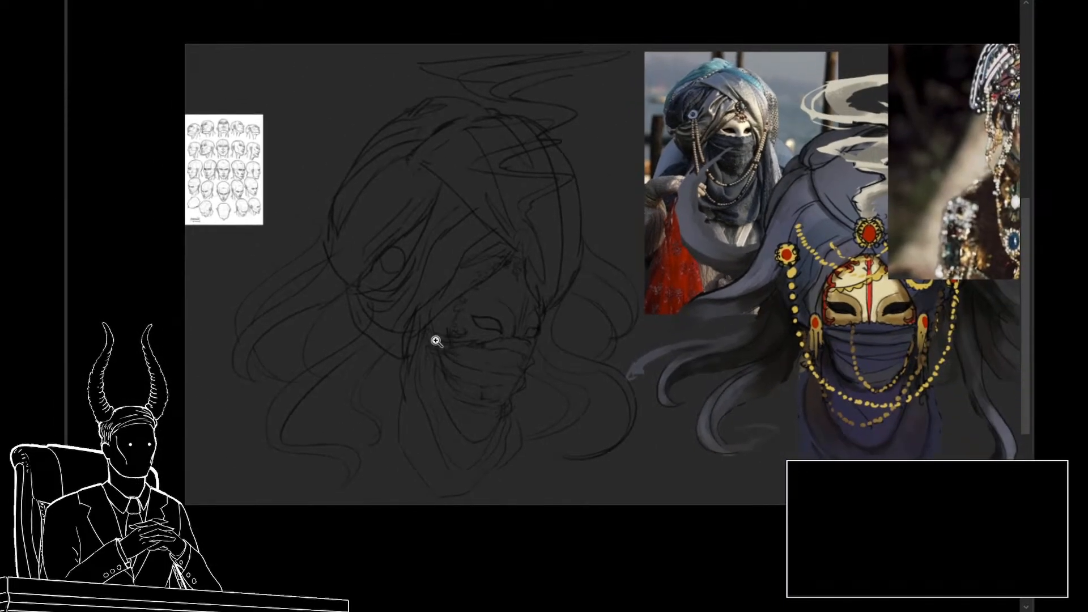
{"action": "left_click_drag", "start_coordinate": [436, 341], "coordinate": [446, 341]}
{"action": "key", "text": "bracketright"}
{"action": "key", "text": "bracketright"}
{"action": "key", "text": "bracketright"}
{"action": "key", "text": "bracketright"}
{"action": "key", "text": "bracketright"}
{"action": "key", "text": "bracketright"}
{"action": "key", "text": "bracketright"}
{"action": "key", "text": "bracketright"}
{"action": "key", "text": "bracketright"}
{"action": "key", "text": "bracketright"}
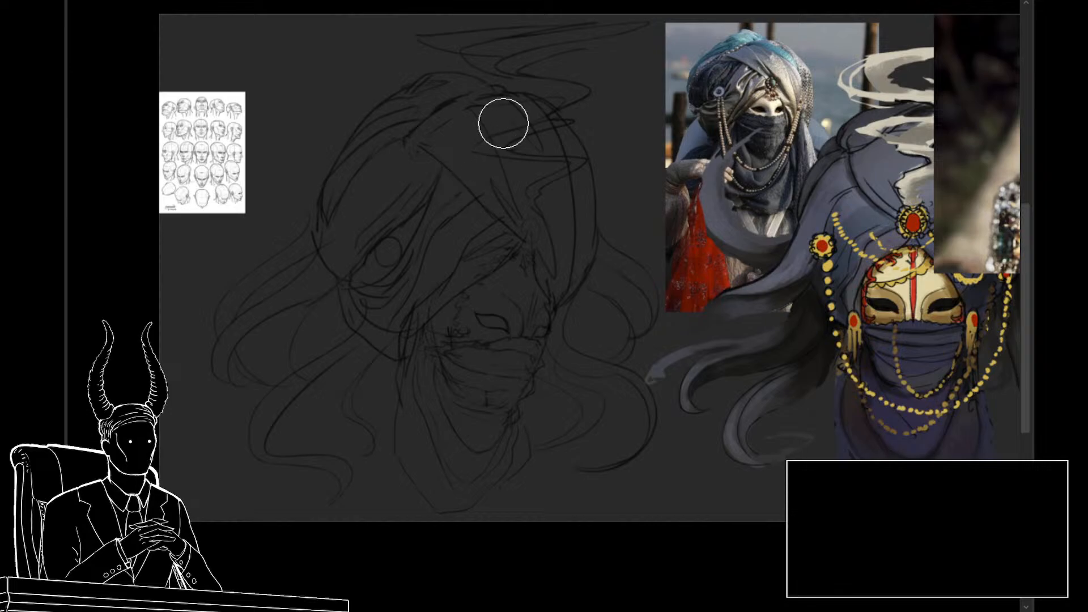
{"action": "key", "text": "bracketleft"}
{"action": "key", "text": "bracketleft"}
{"action": "key", "text": "bracketleft"}
{"action": "key", "text": "bracketleft"}
{"action": "mouse_move", "coordinate": [501, 224]}
{"action": "left_mouse_down"}
{"action": "mouse_move", "coordinate": [479, 269]}
{"action": "mouse_move", "coordinate": [499, 257]}
{"action": "mouse_move", "coordinate": [488, 268]}
{"action": "mouse_move", "coordinate": [430, 302]}
{"action": "mouse_move", "coordinate": [394, 351]}
{"action": "mouse_move", "coordinate": [353, 291]}
{"action": "mouse_move", "coordinate": [360, 328]}
{"action": "mouse_move", "coordinate": [343, 239]}
{"action": "mouse_move", "coordinate": [351, 281]}
{"action": "mouse_move", "coordinate": [324, 231]}
{"action": "mouse_move", "coordinate": [344, 171]}
{"action": "mouse_move", "coordinate": [372, 146]}
{"action": "left_mouse_up"}
{"action": "key", "text": "bracketleft"}
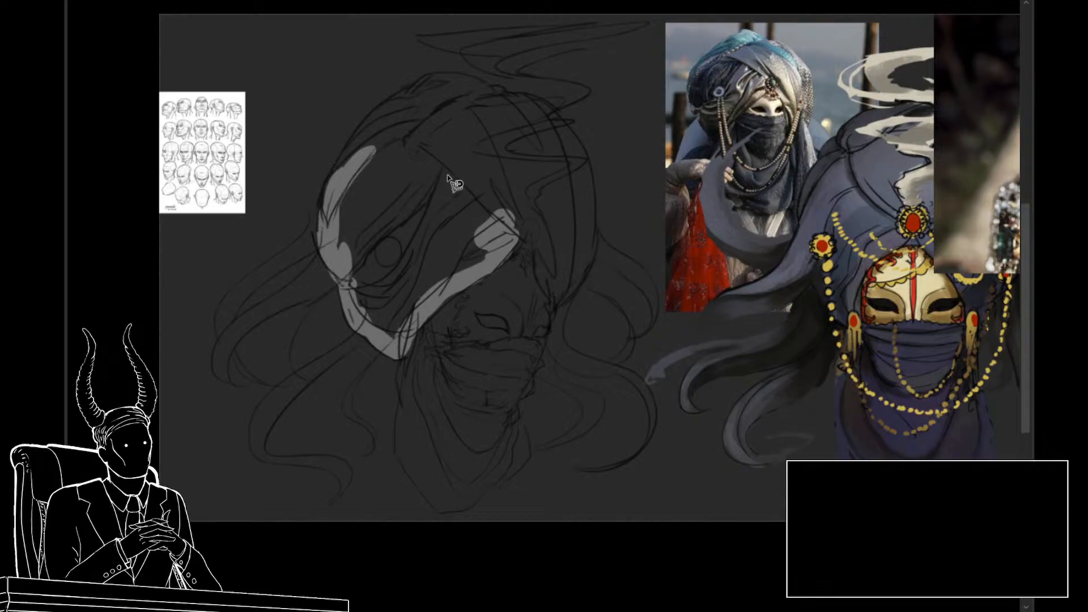
Step: Try tracing a lasso selection down the turban's back edge, and clear the selection
{"action": "left_click", "coordinate": [410, 84]}
{"action": "left_click", "coordinate": [380, 102]}
{"action": "left_click", "coordinate": [352, 136]}
{"action": "left_click", "coordinate": [335, 185]}
{"action": "left_click", "coordinate": [327, 235]}
{"action": "left_click", "coordinate": [321, 247]}
{"action": "left_click", "coordinate": [327, 266]}
{"action": "left_click", "coordinate": [340, 299]}
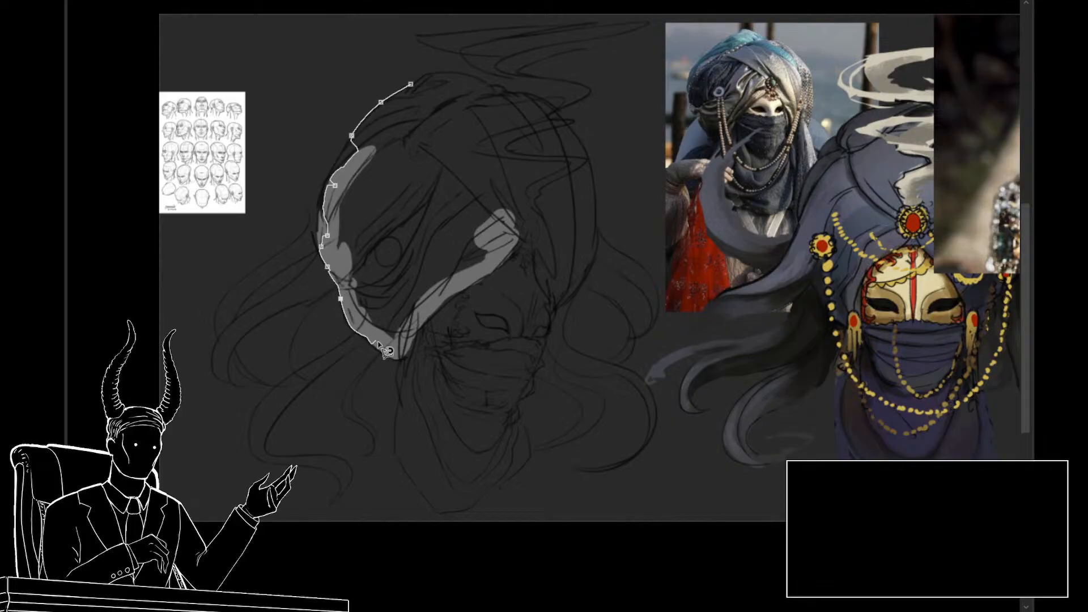
{"action": "double_click", "coordinate": [518, 385]}
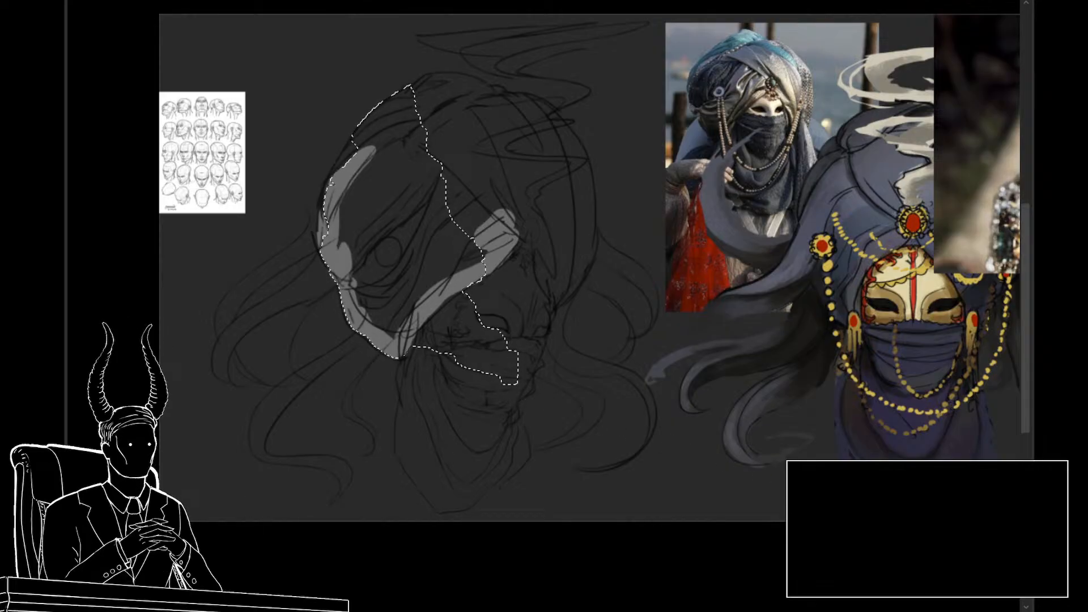
{"action": "key", "text": "ctrl+d"}
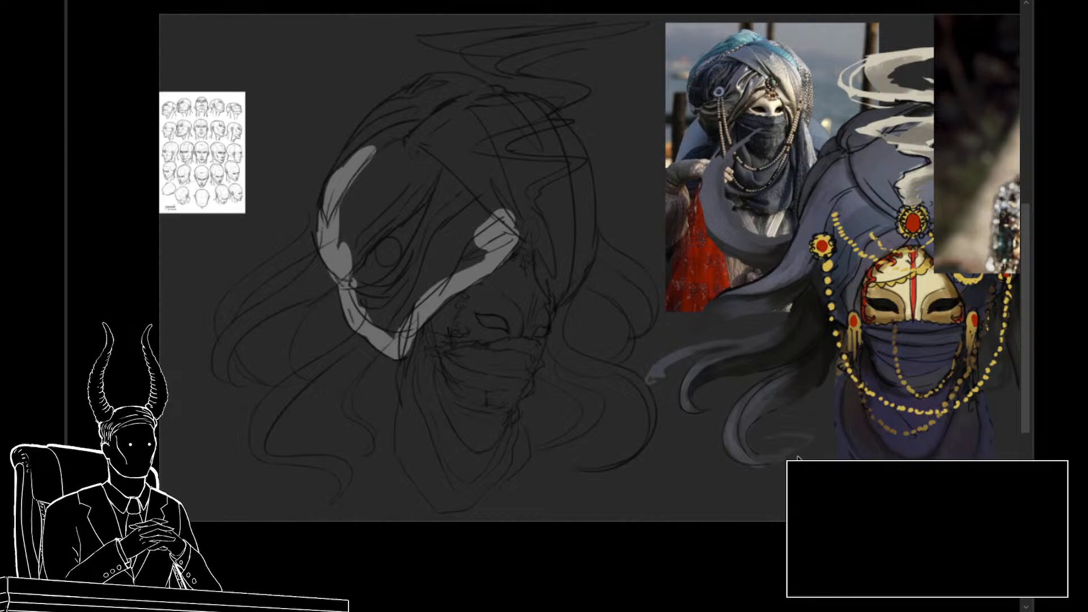
{"action": "key", "text": "v"}
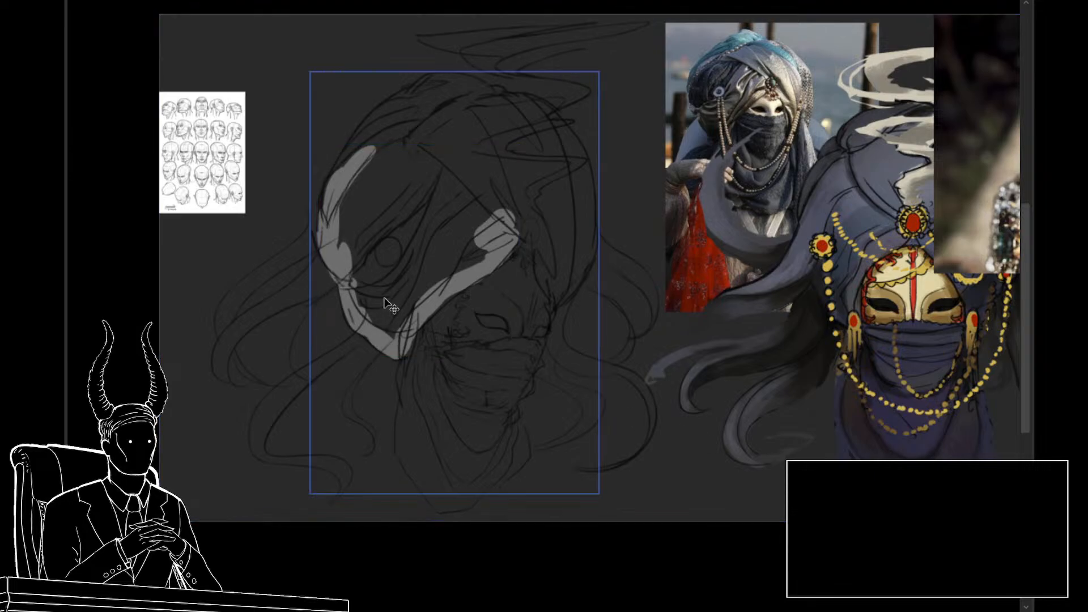
Step: Continue the turban's light gray outline over the crown and down the far side to the mask opening
{"action": "key", "text": "b"}
{"action": "key", "text": "["}
{"action": "key", "text": "["}
{"action": "key", "text": "["}
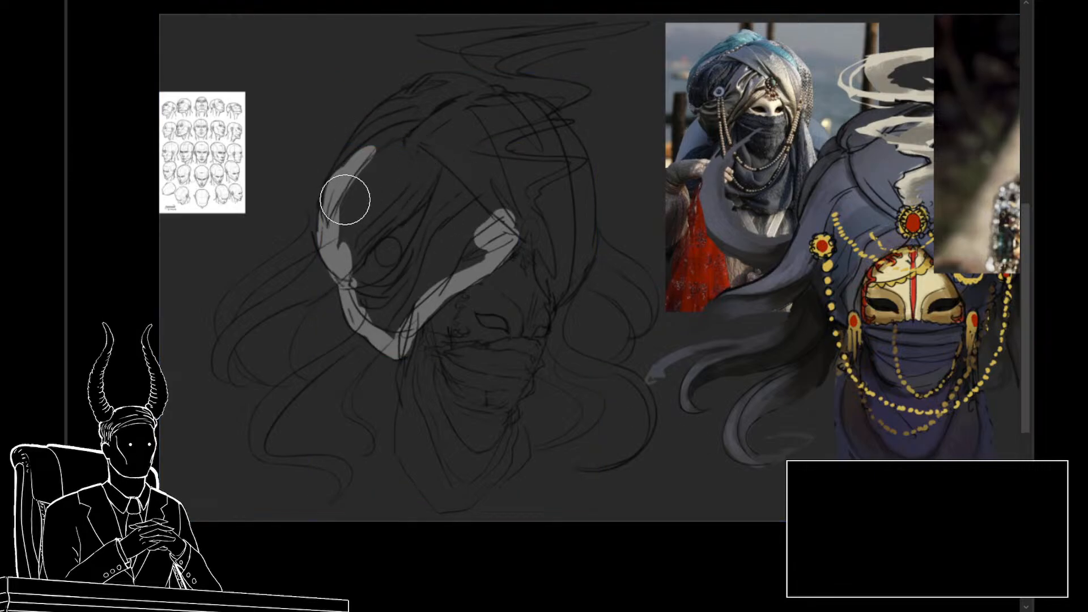
{"action": "mouse_move", "coordinate": [344, 198]}
{"action": "left_mouse_down"}
{"action": "mouse_move", "coordinate": [377, 124]}
{"action": "mouse_move", "coordinate": [337, 176]}
{"action": "mouse_move", "coordinate": [392, 113]}
{"action": "mouse_move", "coordinate": [382, 130]}
{"action": "mouse_move", "coordinate": [383, 117]}
{"action": "mouse_move", "coordinate": [445, 87]}
{"action": "mouse_move", "coordinate": [432, 86]}
{"action": "mouse_move", "coordinate": [478, 101]}
{"action": "mouse_move", "coordinate": [454, 85]}
{"action": "mouse_move", "coordinate": [480, 107]}
{"action": "mouse_move", "coordinate": [442, 85]}
{"action": "mouse_move", "coordinate": [550, 120]}
{"action": "mouse_move", "coordinate": [573, 200]}
{"action": "mouse_move", "coordinate": [552, 157]}
{"action": "mouse_move", "coordinate": [563, 136]}
{"action": "mouse_move", "coordinate": [579, 174]}
{"action": "mouse_move", "coordinate": [575, 150]}
{"action": "mouse_move", "coordinate": [583, 206]}
{"action": "mouse_move", "coordinate": [574, 200]}
{"action": "mouse_move", "coordinate": [576, 153]}
{"action": "mouse_move", "coordinate": [588, 205]}
{"action": "mouse_move", "coordinate": [562, 290]}
{"action": "mouse_move", "coordinate": [539, 241]}
{"action": "mouse_move", "coordinate": [543, 276]}
{"action": "mouse_move", "coordinate": [536, 237]}
{"action": "left_mouse_up"}
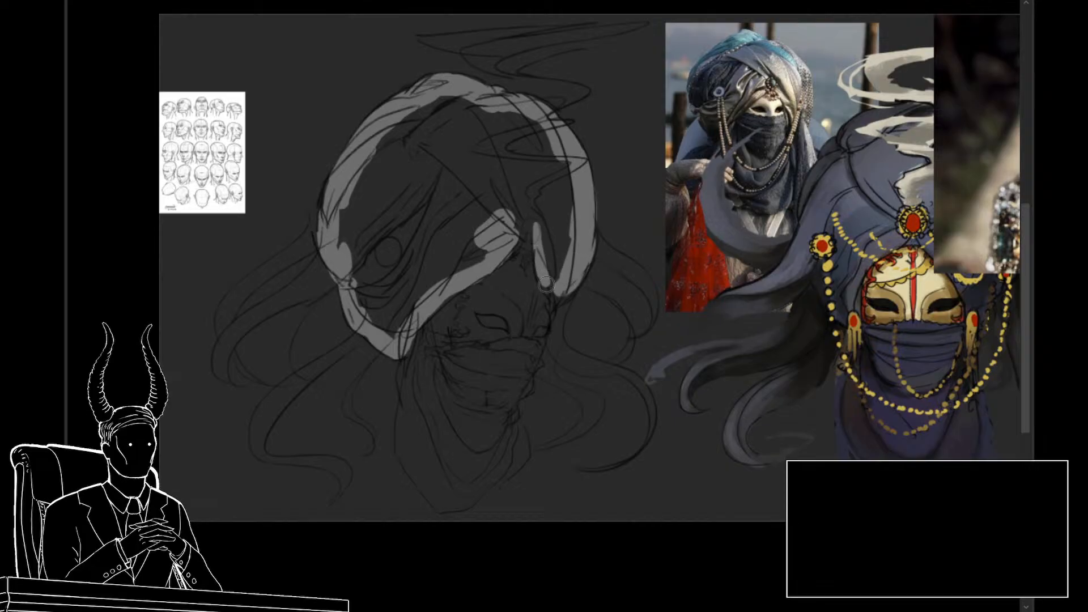
Step: Fill the inside of the turban outline with solid light gray beneath the line art
{"action": "mouse_move", "coordinate": [543, 279]}
{"action": "left_mouse_down"}
{"action": "mouse_move", "coordinate": [553, 305]}
{"action": "mouse_move", "coordinate": [532, 213]}
{"action": "mouse_move", "coordinate": [500, 257]}
{"action": "mouse_move", "coordinate": [554, 278]}
{"action": "mouse_move", "coordinate": [546, 204]}
{"action": "mouse_move", "coordinate": [540, 227]}
{"action": "mouse_move", "coordinate": [561, 225]}
{"action": "mouse_move", "coordinate": [558, 217]}
{"action": "mouse_move", "coordinate": [566, 245]}
{"action": "mouse_move", "coordinate": [545, 137]}
{"action": "mouse_move", "coordinate": [532, 125]}
{"action": "mouse_move", "coordinate": [552, 171]}
{"action": "mouse_move", "coordinate": [503, 116]}
{"action": "mouse_move", "coordinate": [441, 113]}
{"action": "mouse_move", "coordinate": [411, 130]}
{"action": "mouse_move", "coordinate": [447, 103]}
{"action": "mouse_move", "coordinate": [388, 144]}
{"action": "mouse_move", "coordinate": [358, 186]}
{"action": "mouse_move", "coordinate": [353, 244]}
{"action": "mouse_move", "coordinate": [358, 203]}
{"action": "left_mouse_up"}
{"action": "key", "text": "["}
{"action": "key", "text": "["}
{"action": "key", "text": "["}
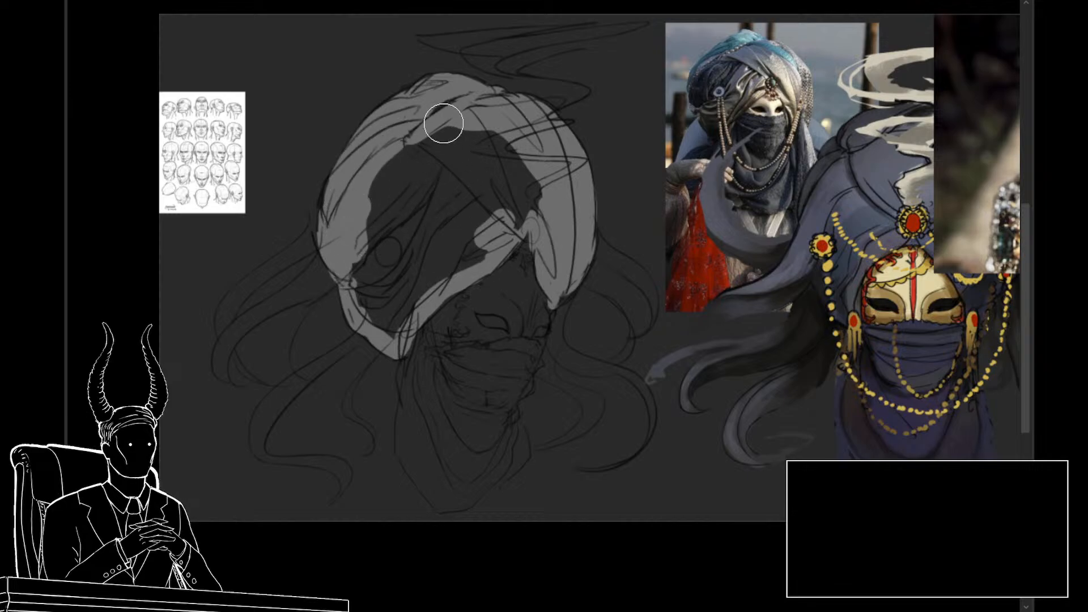
{"action": "mouse_move", "coordinate": [533, 164]}
{"action": "left_mouse_down"}
{"action": "mouse_move", "coordinate": [540, 209]}
{"action": "mouse_move", "coordinate": [408, 307]}
{"action": "mouse_move", "coordinate": [399, 330]}
{"action": "mouse_move", "coordinate": [373, 314]}
{"action": "mouse_move", "coordinate": [351, 269]}
{"action": "mouse_move", "coordinate": [354, 250]}
{"action": "mouse_move", "coordinate": [393, 321]}
{"action": "mouse_move", "coordinate": [357, 243]}
{"action": "mouse_move", "coordinate": [398, 315]}
{"action": "mouse_move", "coordinate": [422, 284]}
{"action": "mouse_move", "coordinate": [479, 251]}
{"action": "mouse_move", "coordinate": [453, 269]}
{"action": "left_mouse_up"}
{"action": "key", "text": "bracketright"}
{"action": "mouse_move", "coordinate": [523, 205]}
{"action": "left_mouse_down"}
{"action": "mouse_move", "coordinate": [526, 179]}
{"action": "mouse_move", "coordinate": [462, 128]}
{"action": "mouse_move", "coordinate": [398, 150]}
{"action": "mouse_move", "coordinate": [376, 198]}
{"action": "mouse_move", "coordinate": [387, 262]}
{"action": "mouse_move", "coordinate": [407, 283]}
{"action": "mouse_move", "coordinate": [495, 213]}
{"action": "mouse_move", "coordinate": [471, 162]}
{"action": "mouse_move", "coordinate": [503, 191]}
{"action": "mouse_move", "coordinate": [467, 164]}
{"action": "mouse_move", "coordinate": [420, 171]}
{"action": "mouse_move", "coordinate": [418, 202]}
{"action": "left_mouse_up"}
Step: Touch up the back edge of the turban's gray fill with a smaller brush
{"action": "key", "text": "bracketleft"}
{"action": "key", "text": "bracketleft"}
{"action": "key", "text": "bracketleft"}
{"action": "key", "text": "bracketleft"}
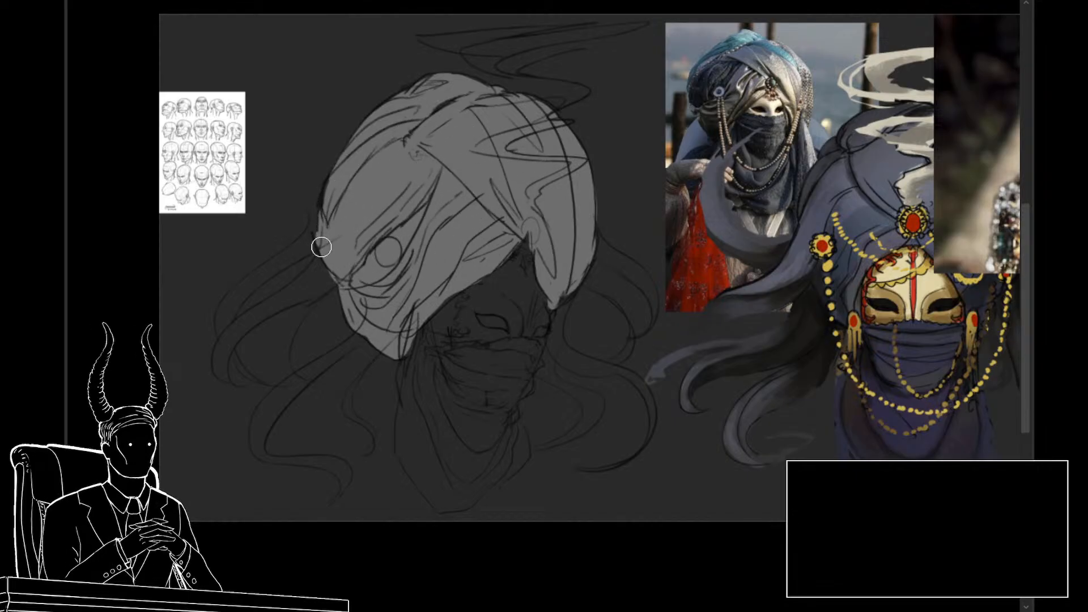
{"action": "left_click_drag", "start_coordinate": [321, 247], "coordinate": [323, 226]}
{"action": "left_click_drag", "start_coordinate": [570, 355], "coordinate": [587, 361]}
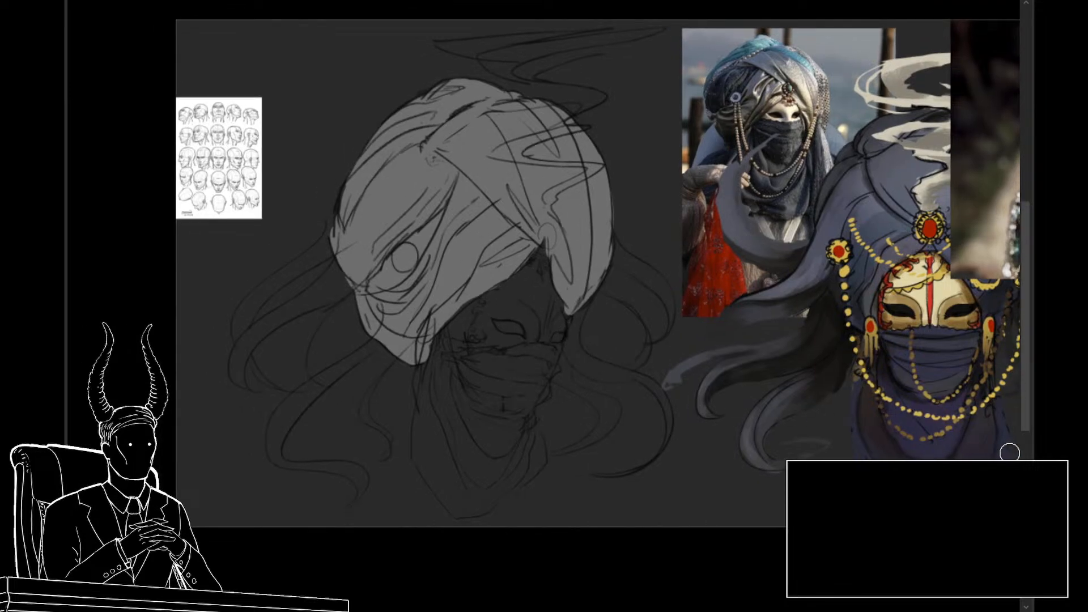
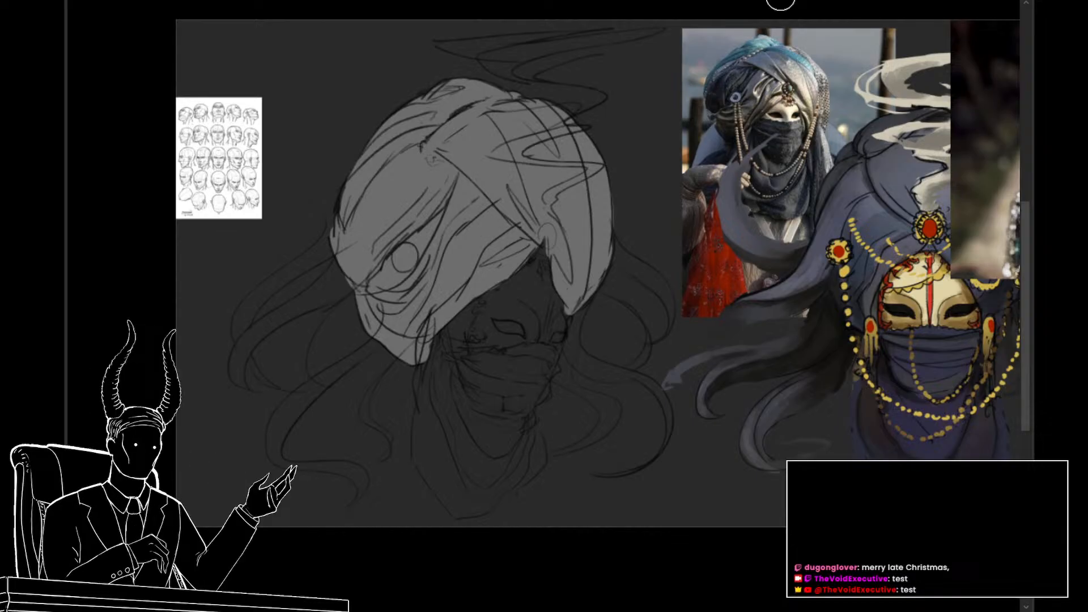
{"action": "left_click_drag", "start_coordinate": [491, 258], "coordinate": [522, 240]}
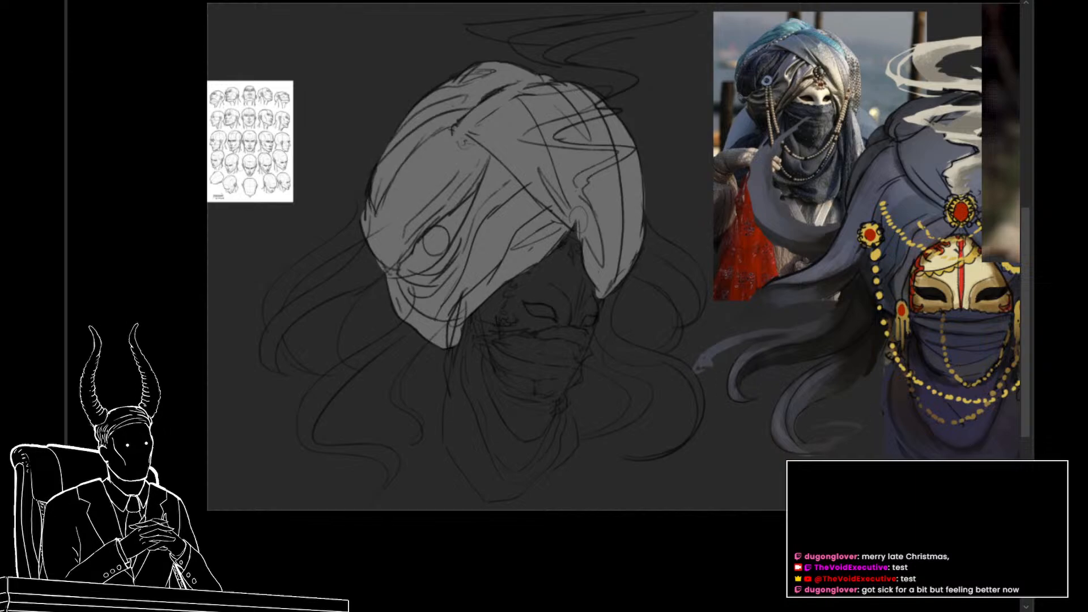
{"action": "key", "text": "ctrl+z"}
{"action": "key", "text": "ctrl+y"}
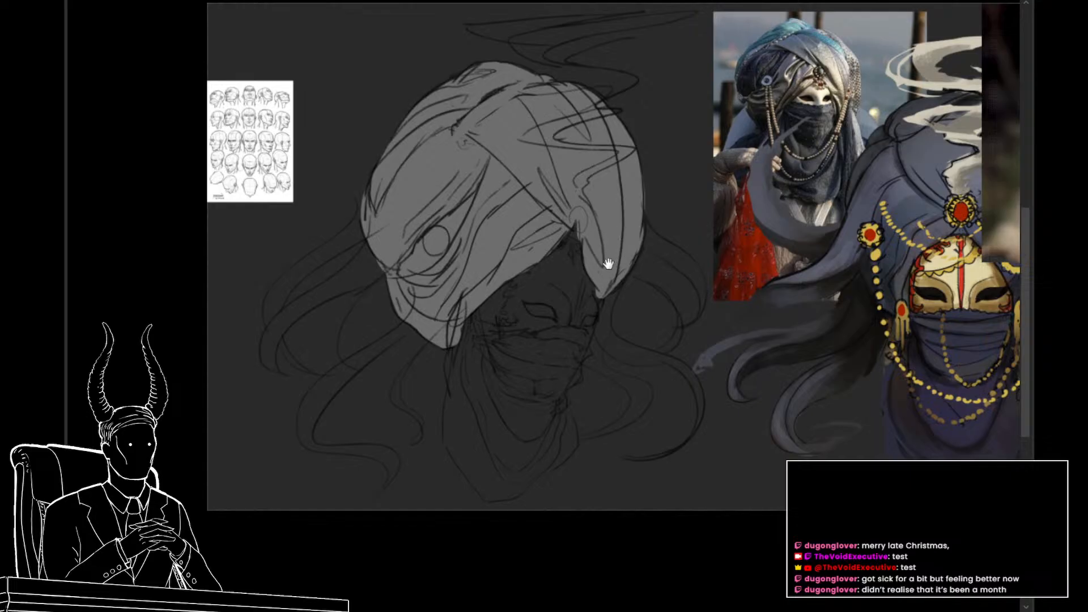
{"action": "left_click_drag", "start_coordinate": [611, 266], "coordinate": [608, 248]}
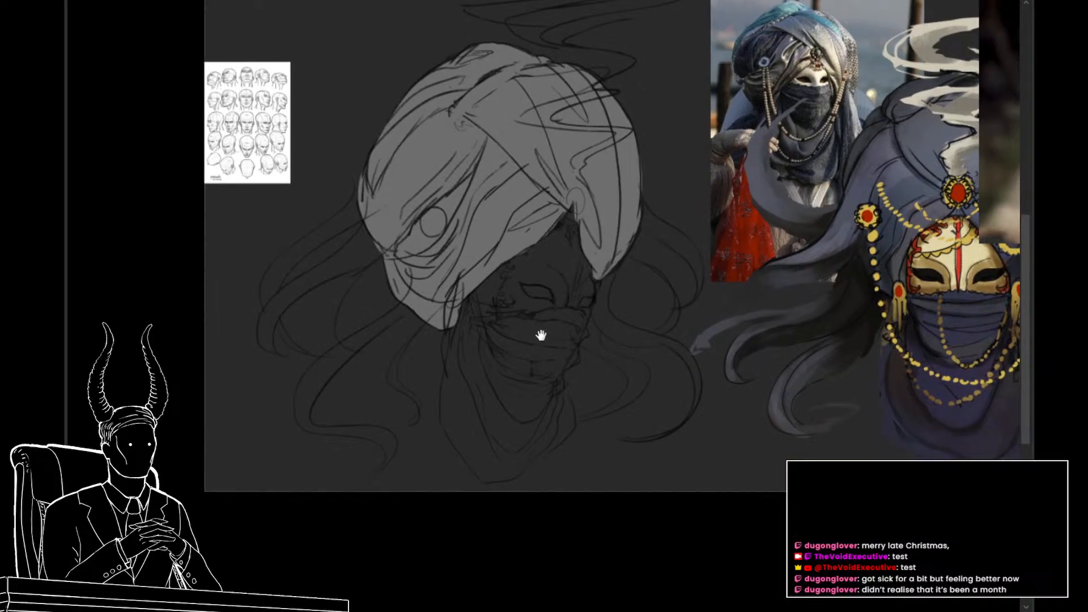
{"action": "left_click_drag", "start_coordinate": [762, 337], "coordinate": [758, 365]}
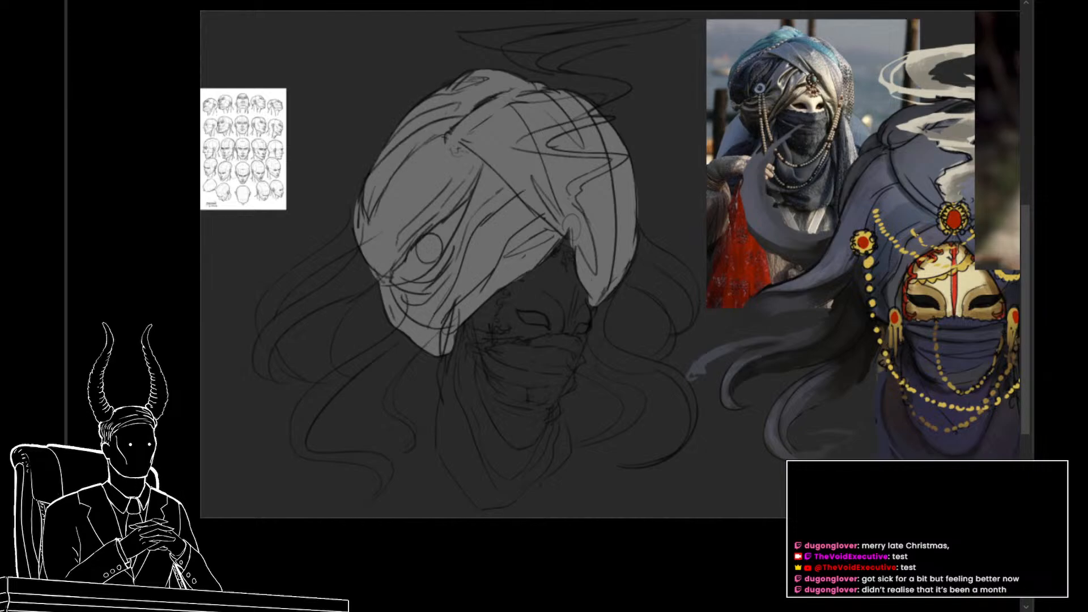
Step: Hide the turban's gray fill and toggle the tendril line art off and back on
{"action": "key", "text": "ctrl+comma"}
{"action": "key", "text": "ctrl+comma"}
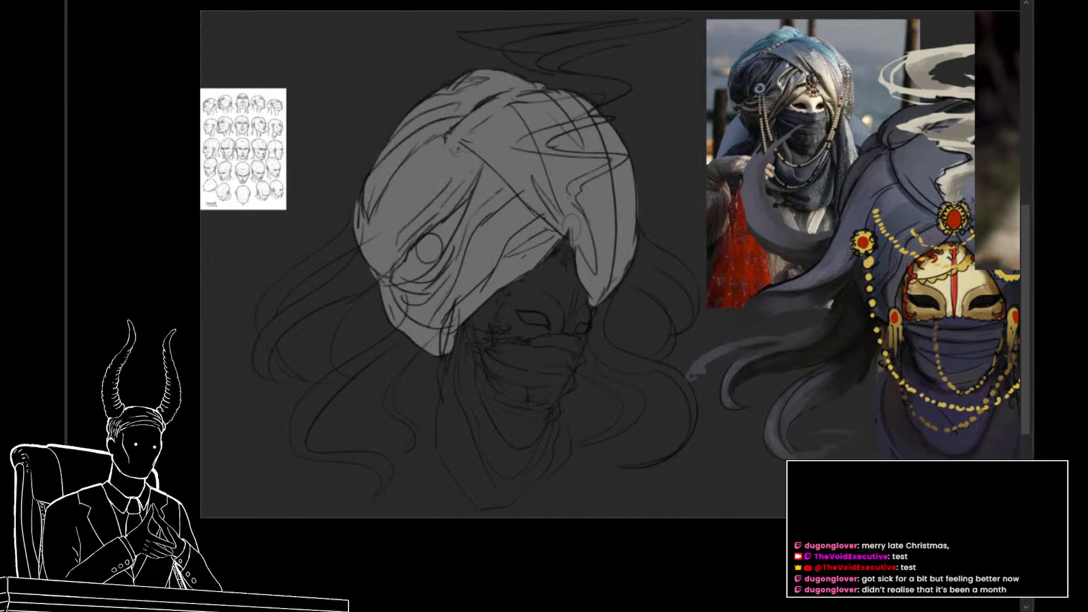
{"action": "key", "text": "ctrl+comma"}
{"action": "key", "text": "ctrl+comma"}
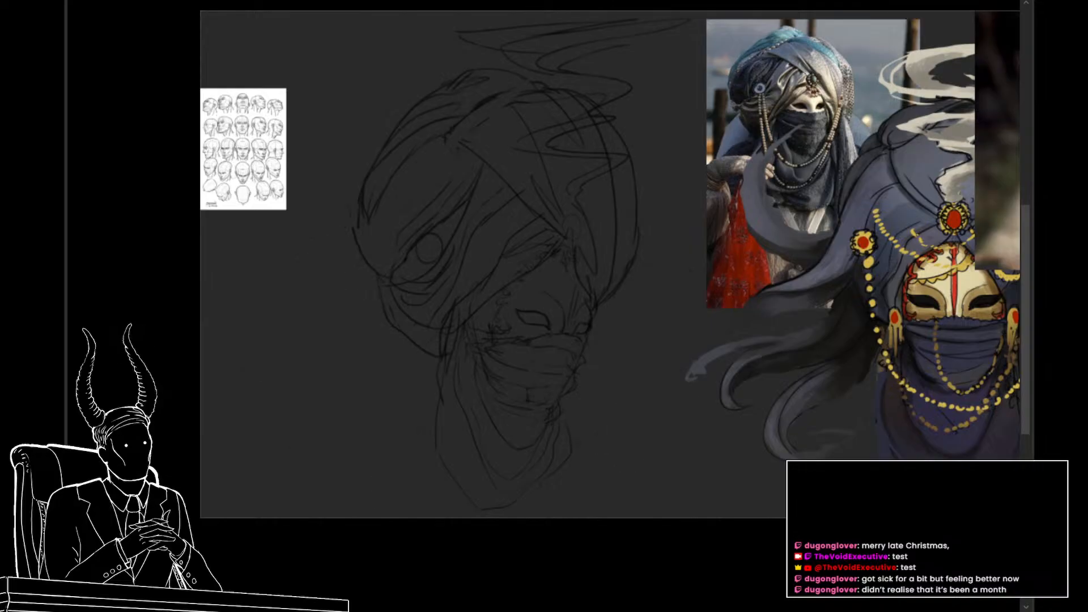
{"action": "key", "text": "ctrl+comma"}
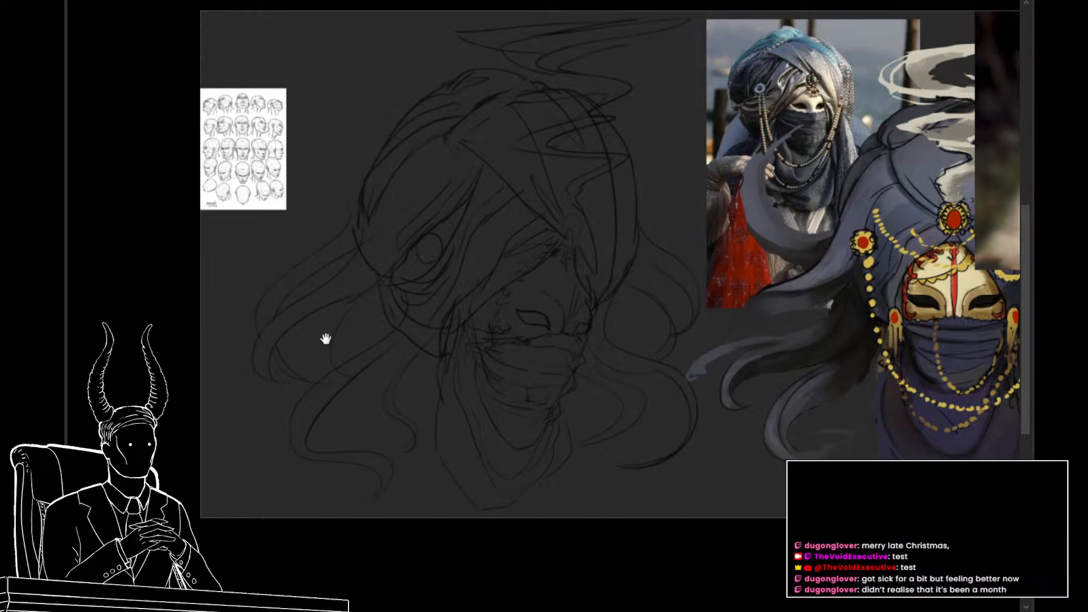
Step: Paint the long lower tendril behind the head solid light gray, from the turban's lower back edge down to its curled tip
{"action": "left_click_drag", "start_coordinate": [326, 339], "coordinate": [364, 310]}
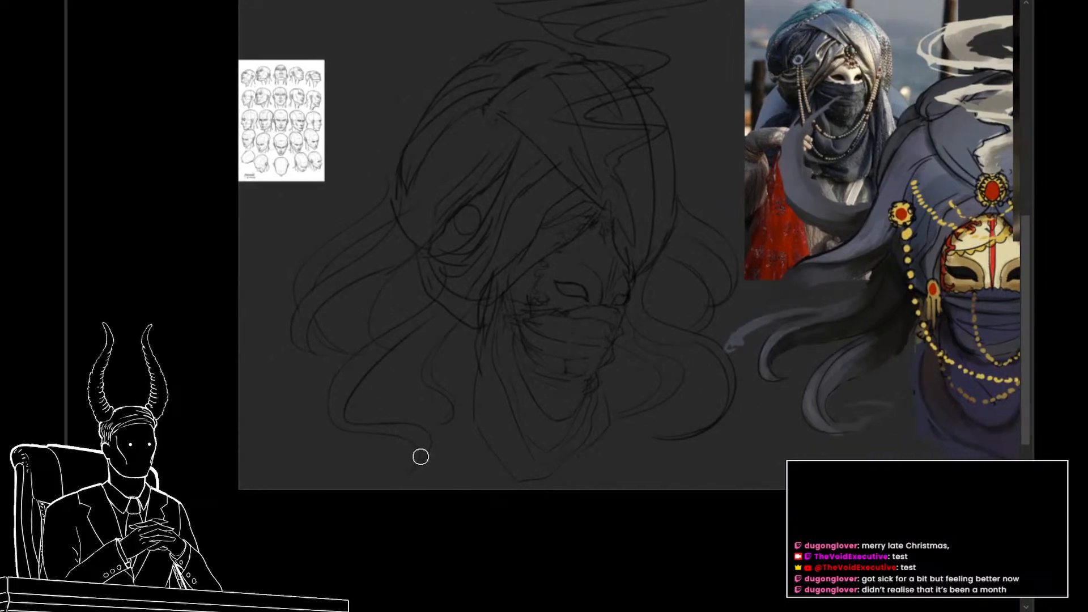
{"action": "left_click_drag", "start_coordinate": [416, 464], "coordinate": [426, 434]}
{"action": "left_click_drag", "start_coordinate": [448, 265], "coordinate": [435, 308]}
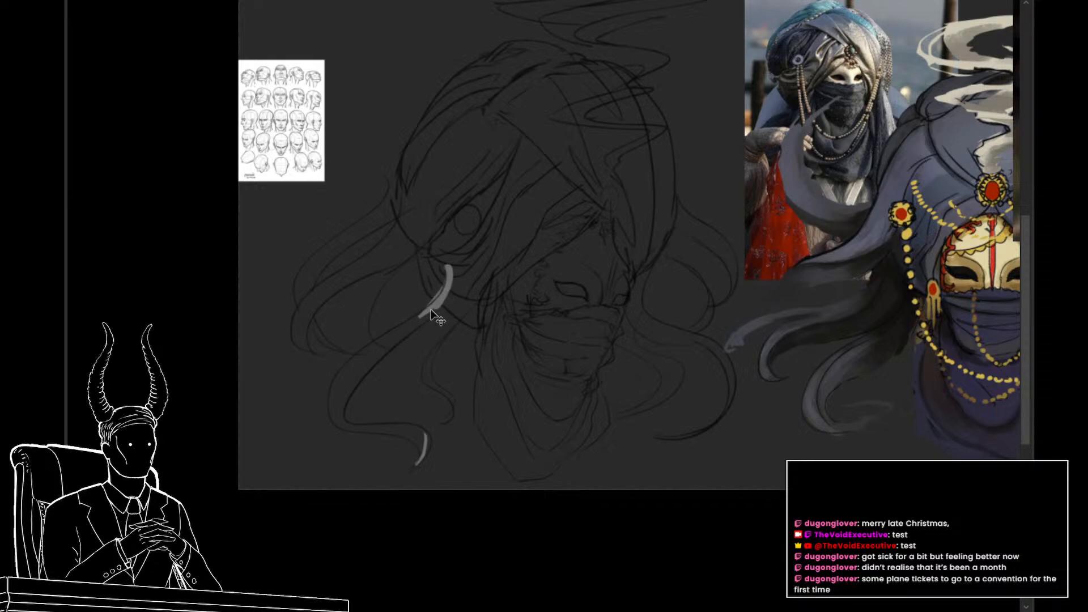
{"action": "left_click_drag", "start_coordinate": [446, 277], "coordinate": [391, 341]}
{"action": "mouse_move", "coordinate": [445, 301]}
{"action": "left_mouse_down"}
{"action": "mouse_move", "coordinate": [344, 378]}
{"action": "mouse_move", "coordinate": [384, 340]}
{"action": "mouse_move", "coordinate": [338, 397]}
{"action": "mouse_move", "coordinate": [372, 361]}
{"action": "mouse_move", "coordinate": [334, 409]}
{"action": "mouse_move", "coordinate": [341, 397]}
{"action": "mouse_move", "coordinate": [344, 421]}
{"action": "mouse_move", "coordinate": [346, 383]}
{"action": "mouse_move", "coordinate": [341, 417]}
{"action": "mouse_move", "coordinate": [376, 359]}
{"action": "mouse_move", "coordinate": [335, 410]}
{"action": "mouse_move", "coordinate": [347, 370]}
{"action": "mouse_move", "coordinate": [336, 421]}
{"action": "mouse_move", "coordinate": [335, 408]}
{"action": "mouse_move", "coordinate": [346, 418]}
{"action": "mouse_move", "coordinate": [334, 409]}
{"action": "mouse_move", "coordinate": [359, 426]}
{"action": "mouse_move", "coordinate": [342, 427]}
{"action": "mouse_move", "coordinate": [335, 419]}
{"action": "mouse_move", "coordinate": [410, 443]}
{"action": "mouse_move", "coordinate": [417, 399]}
{"action": "left_mouse_up"}
{"action": "key", "text": "ctrl+z"}
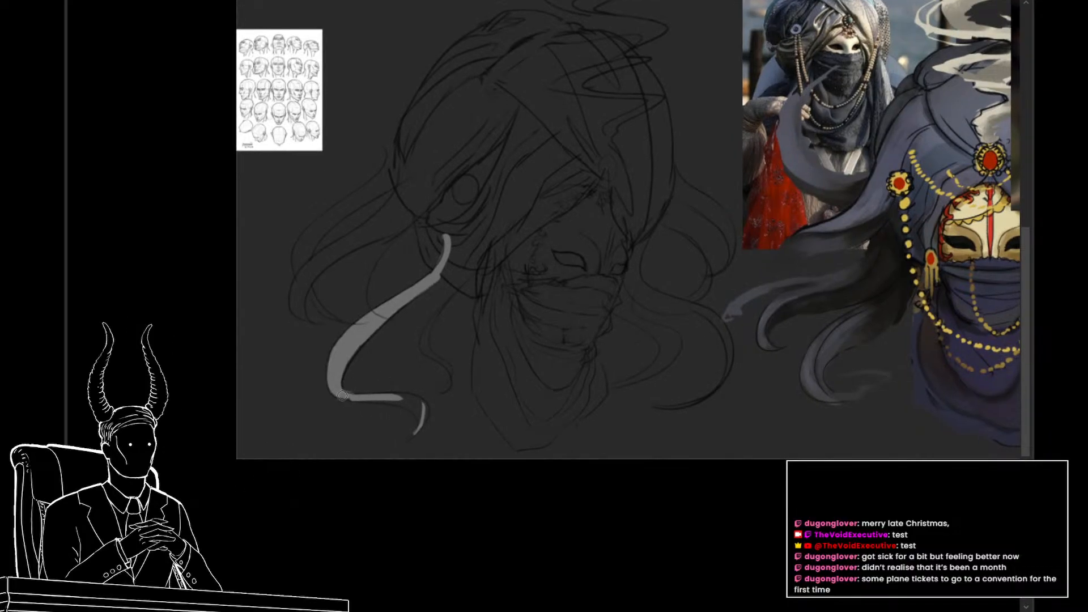
{"action": "left_click_drag", "start_coordinate": [349, 400], "coordinate": [428, 402]}
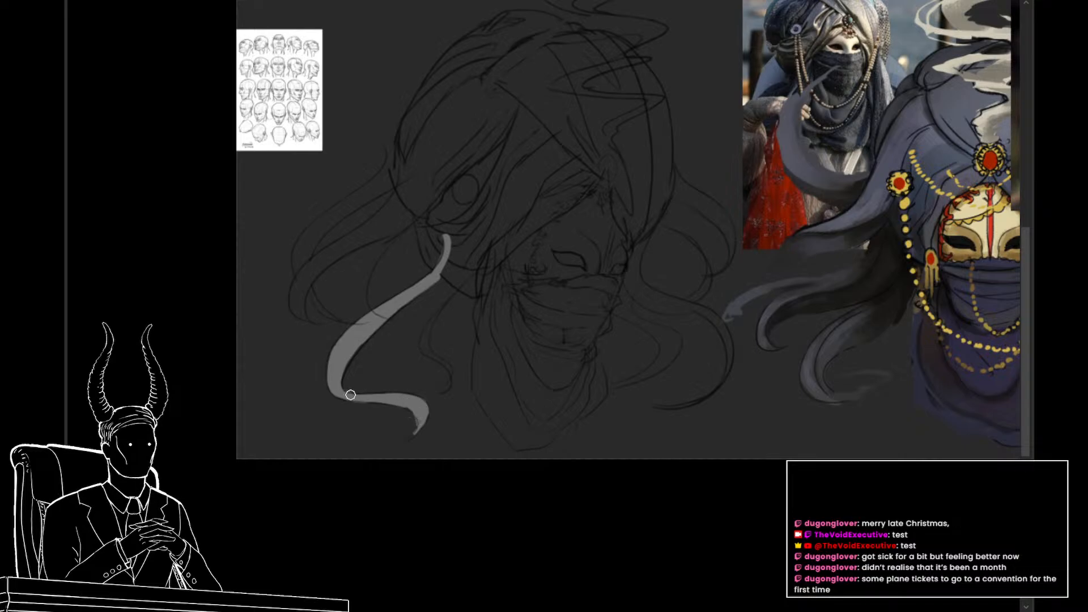
Step: Paint the middle tendril behind the head light gray, following its curve from the hooked tip up to the turban
{"action": "left_click_drag", "start_coordinate": [386, 309], "coordinate": [410, 325]}
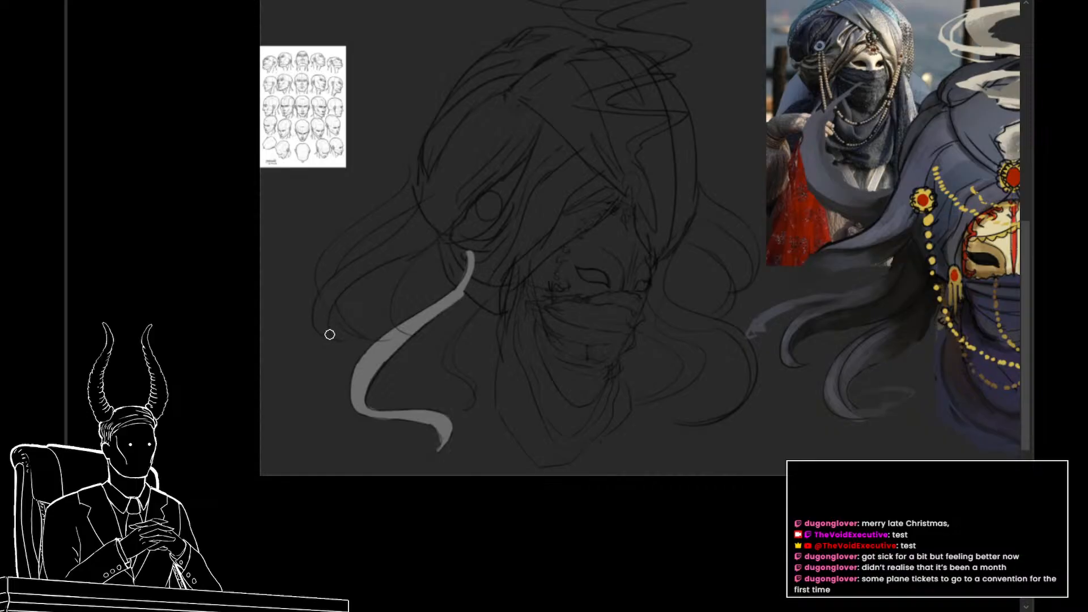
{"action": "left_click_drag", "start_coordinate": [334, 294], "coordinate": [325, 335]}
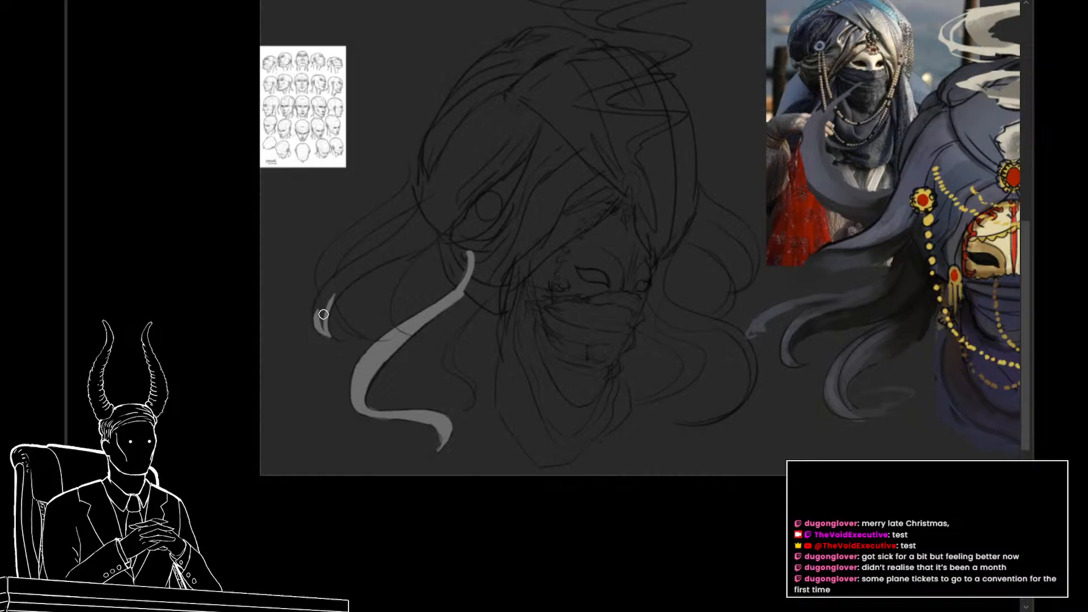
{"action": "mouse_move", "coordinate": [319, 333]}
{"action": "left_mouse_down"}
{"action": "mouse_move", "coordinate": [320, 295]}
{"action": "mouse_move", "coordinate": [426, 220]}
{"action": "left_mouse_up"}
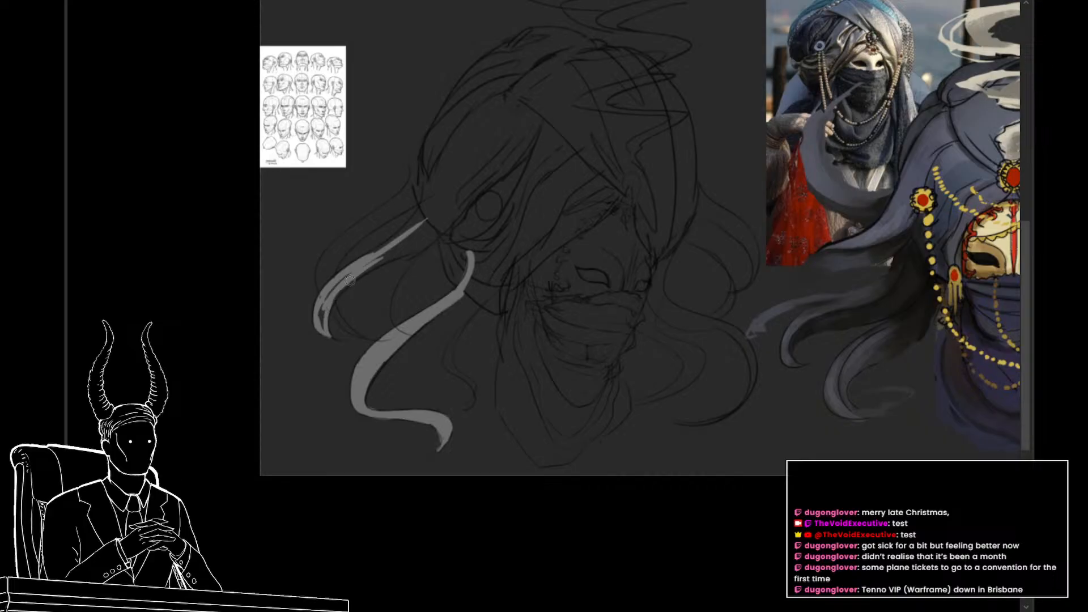
{"action": "left_click_drag", "start_coordinate": [350, 280], "coordinate": [460, 219]}
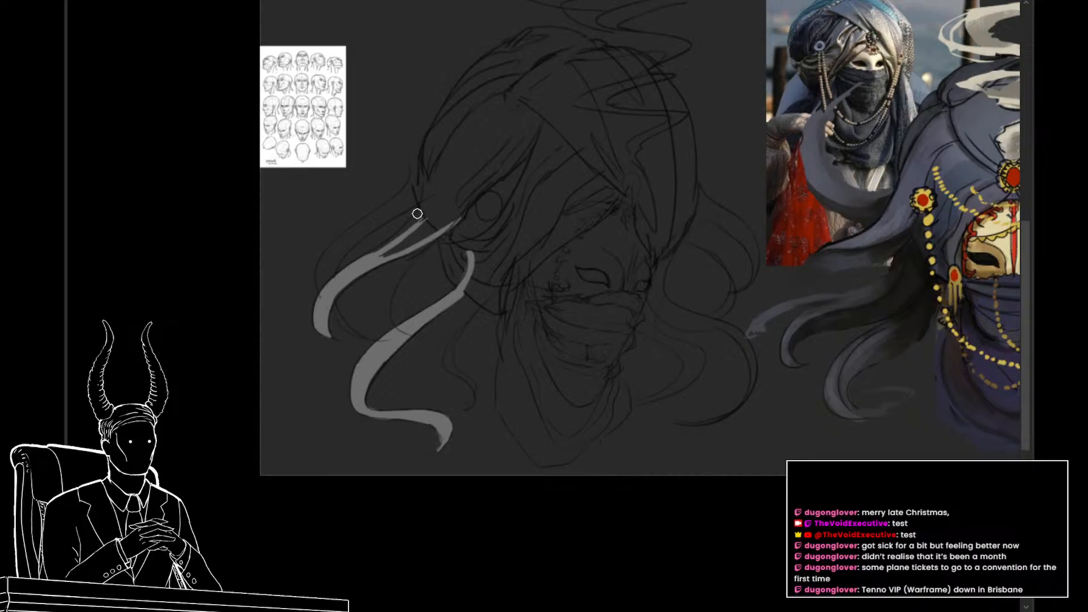
Step: Broaden the root of the middle back tendril with overlapping light gray strokes where it runs into the turban
{"action": "left_click_drag", "start_coordinate": [369, 256], "coordinate": [420, 214]}
{"action": "key", "text": "ctrl+z"}
{"action": "left_click_drag", "start_coordinate": [374, 251], "coordinate": [419, 201]}
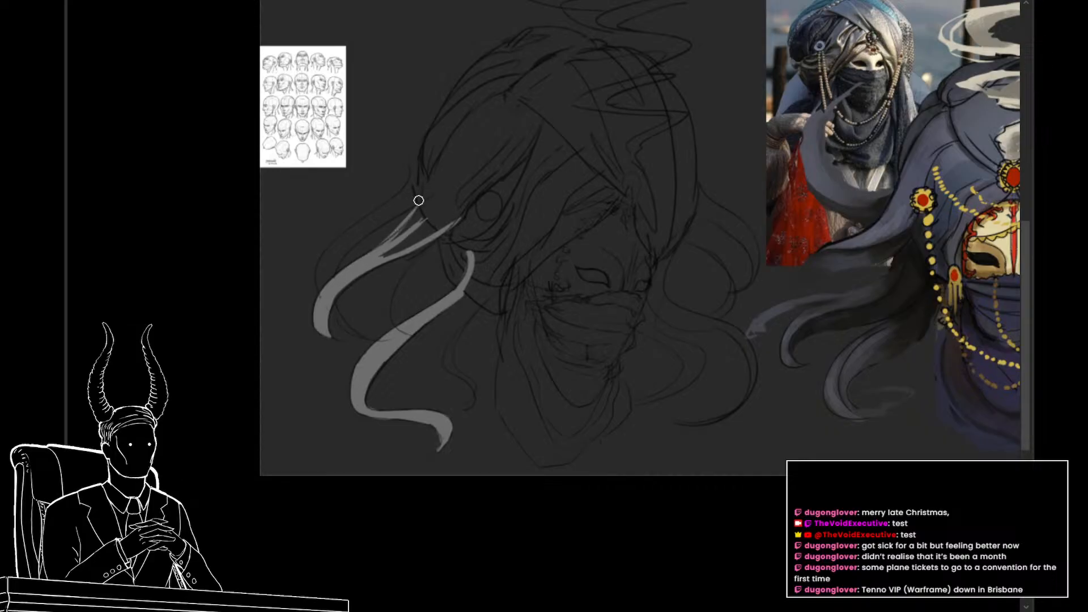
{"action": "key", "text": "ctrl+z"}
{"action": "mouse_move", "coordinate": [363, 259]}
{"action": "left_mouse_down"}
{"action": "mouse_move", "coordinate": [419, 218]}
{"action": "mouse_move", "coordinate": [408, 222]}
{"action": "mouse_move", "coordinate": [368, 261]}
{"action": "mouse_move", "coordinate": [445, 221]}
{"action": "left_mouse_up"}
{"action": "mouse_move", "coordinate": [393, 252]}
{"action": "left_mouse_down"}
{"action": "mouse_move", "coordinate": [466, 205]}
{"action": "mouse_move", "coordinate": [401, 254]}
{"action": "mouse_move", "coordinate": [431, 212]}
{"action": "mouse_move", "coordinate": [393, 241]}
{"action": "mouse_move", "coordinate": [441, 200]}
{"action": "left_mouse_up"}
{"action": "left_click_drag", "start_coordinate": [422, 241], "coordinate": [463, 201]}
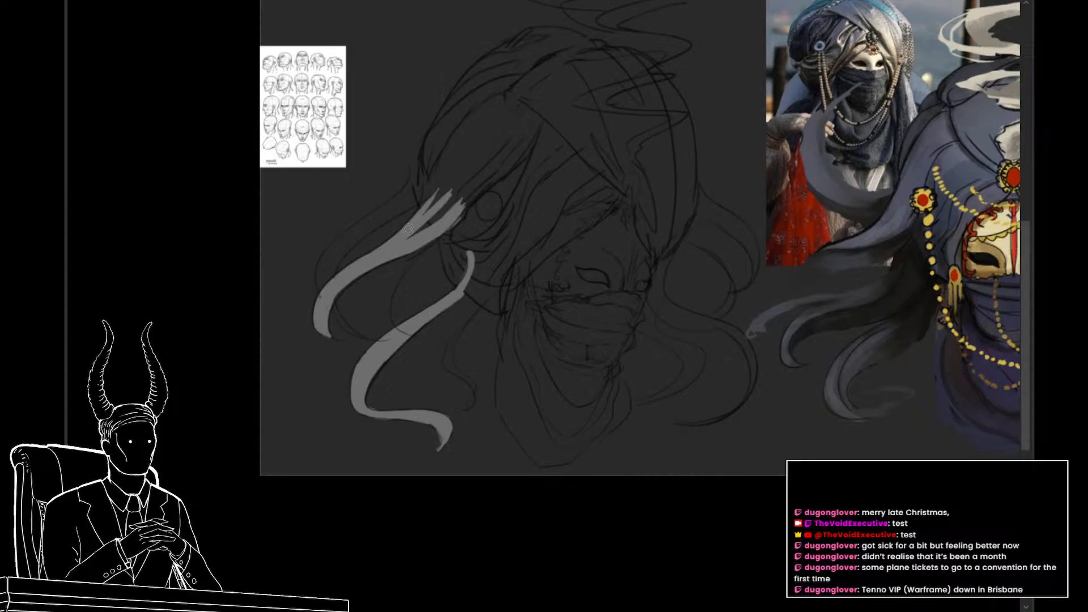
{"action": "left_click_drag", "start_coordinate": [406, 238], "coordinate": [460, 190]}
{"action": "left_click_drag", "start_coordinate": [420, 214], "coordinate": [437, 187]}
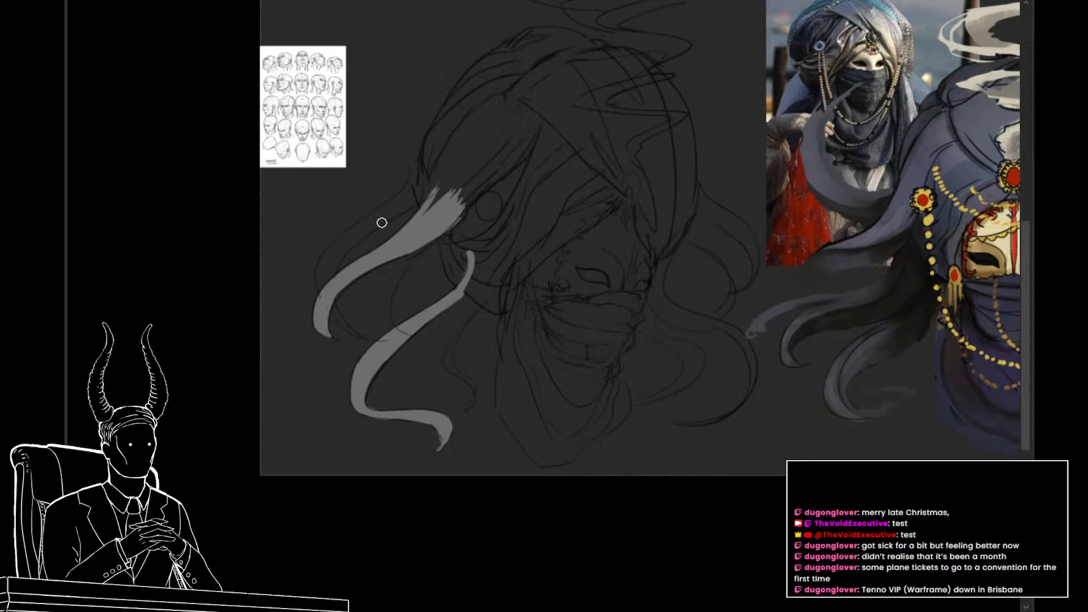
Step: Paint the upper tendril on the far side of the turban light gray, tapering from the turban edge to its tip
{"action": "left_click_drag", "start_coordinate": [621, 278], "coordinate": [569, 283]}
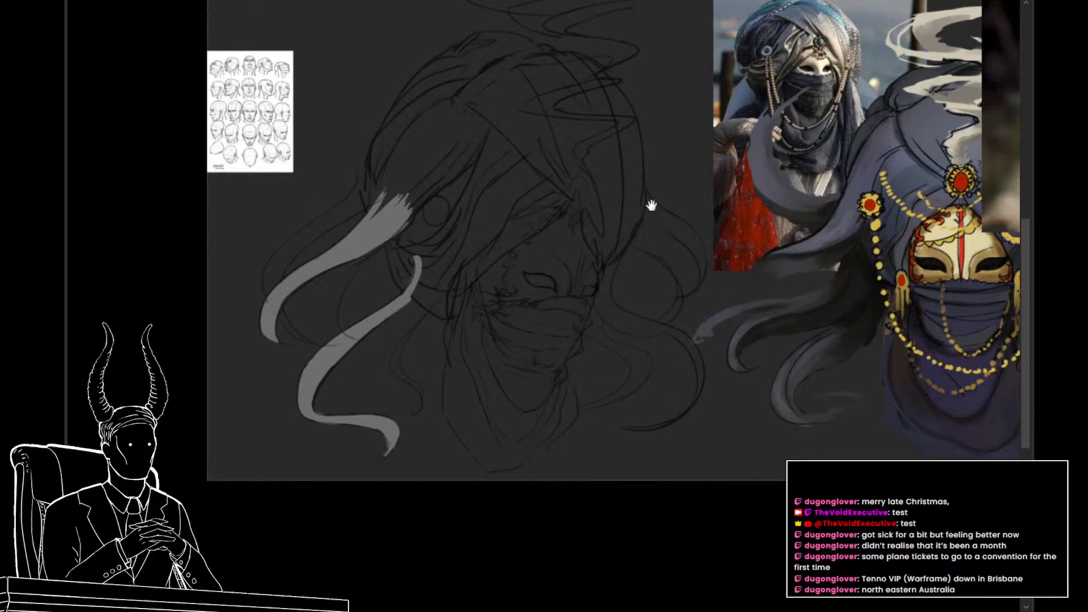
{"action": "left_click_drag", "start_coordinate": [659, 221], "coordinate": [631, 220]}
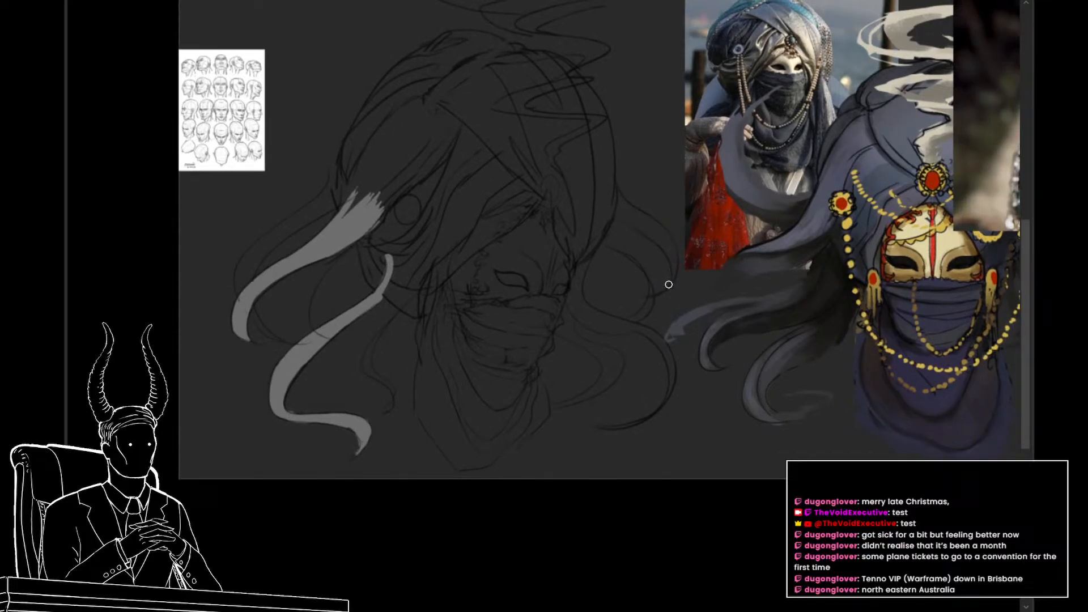
{"action": "left_click_drag", "start_coordinate": [675, 280], "coordinate": [678, 286]}
{"action": "key", "text": "ctrl+z"}
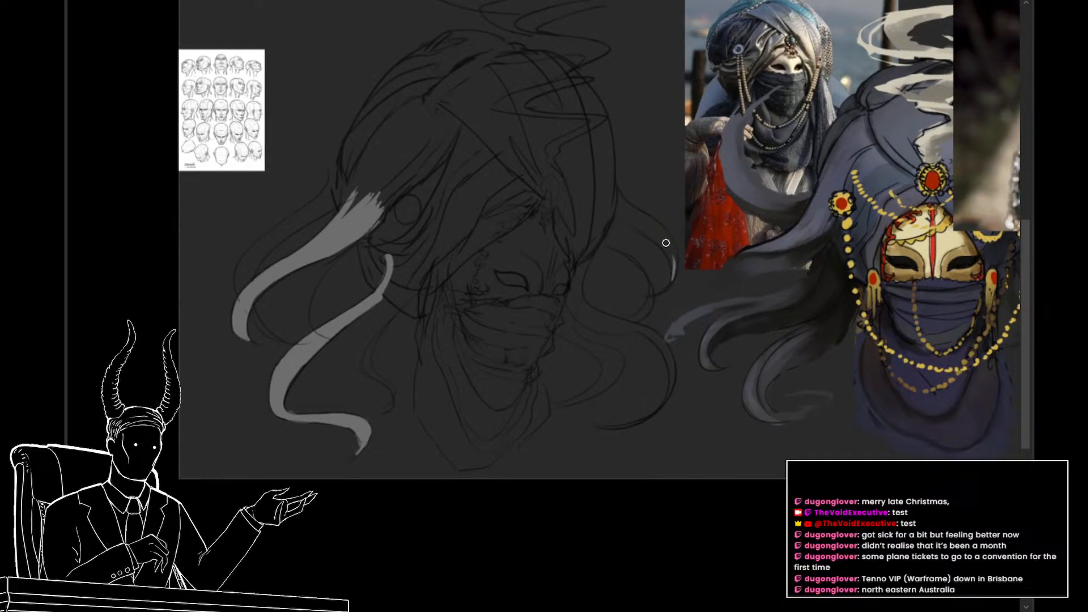
{"action": "mouse_move", "coordinate": [666, 237]}
{"action": "left_mouse_down"}
{"action": "mouse_move", "coordinate": [675, 266]}
{"action": "mouse_move", "coordinate": [666, 230]}
{"action": "left_mouse_up"}
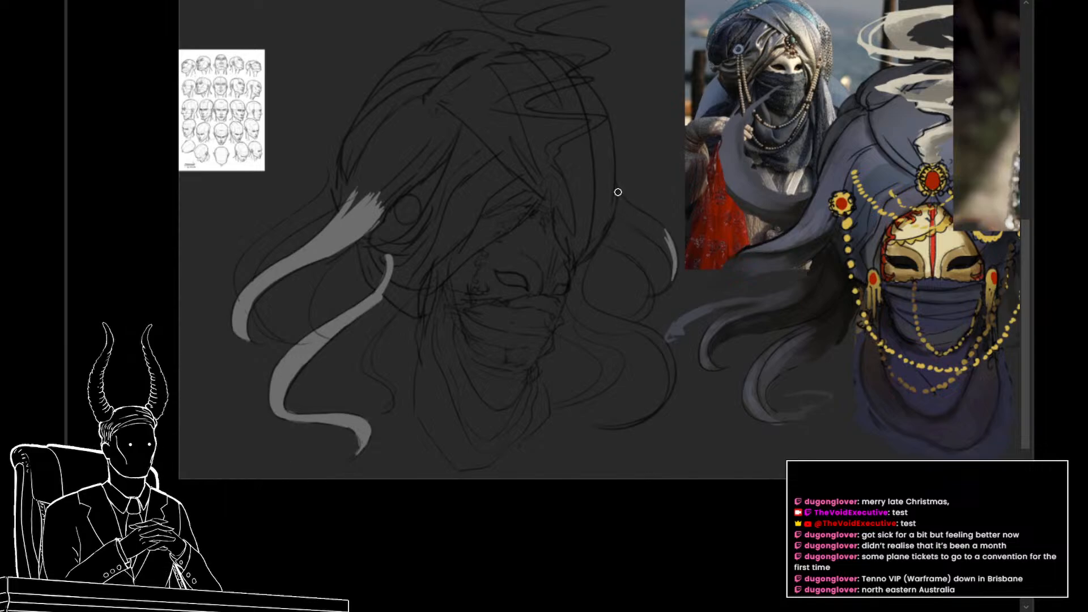
{"action": "left_click_drag", "start_coordinate": [616, 186], "coordinate": [631, 207]}
{"action": "left_click_drag", "start_coordinate": [615, 189], "coordinate": [671, 232]}
{"action": "key", "text": "ctrl+z"}
{"action": "left_click_drag", "start_coordinate": [618, 222], "coordinate": [661, 246]}
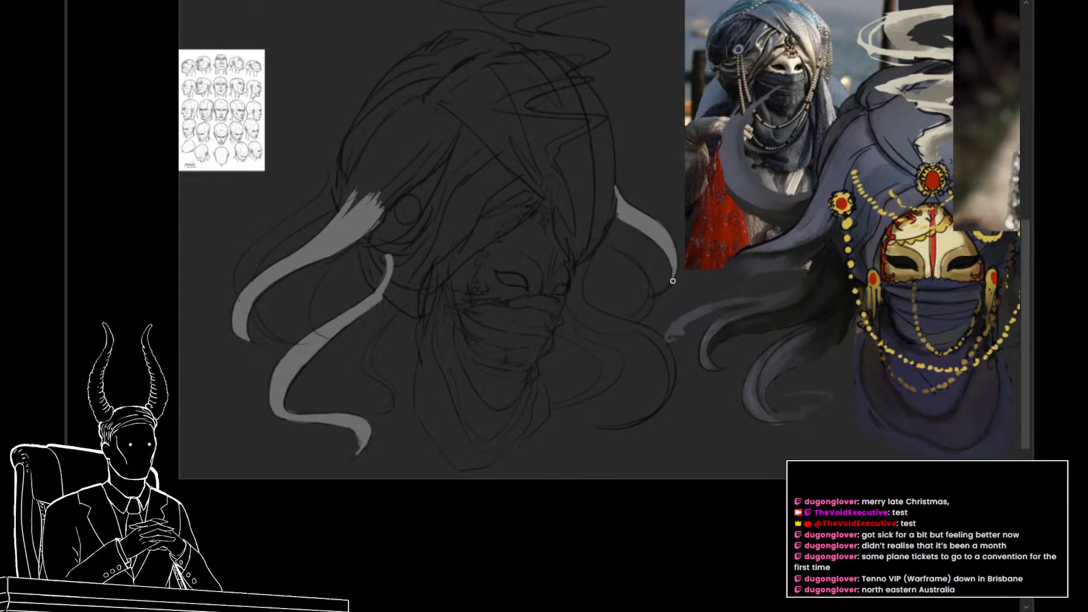
Step: Paint the uppermost tendril behind the turban light gray and add a short stroke inside the middle tendril's hooked end
{"action": "left_click_drag", "start_coordinate": [328, 274], "coordinate": [379, 270]}
{"action": "left_click_drag", "start_coordinate": [455, 321], "coordinate": [415, 292]}
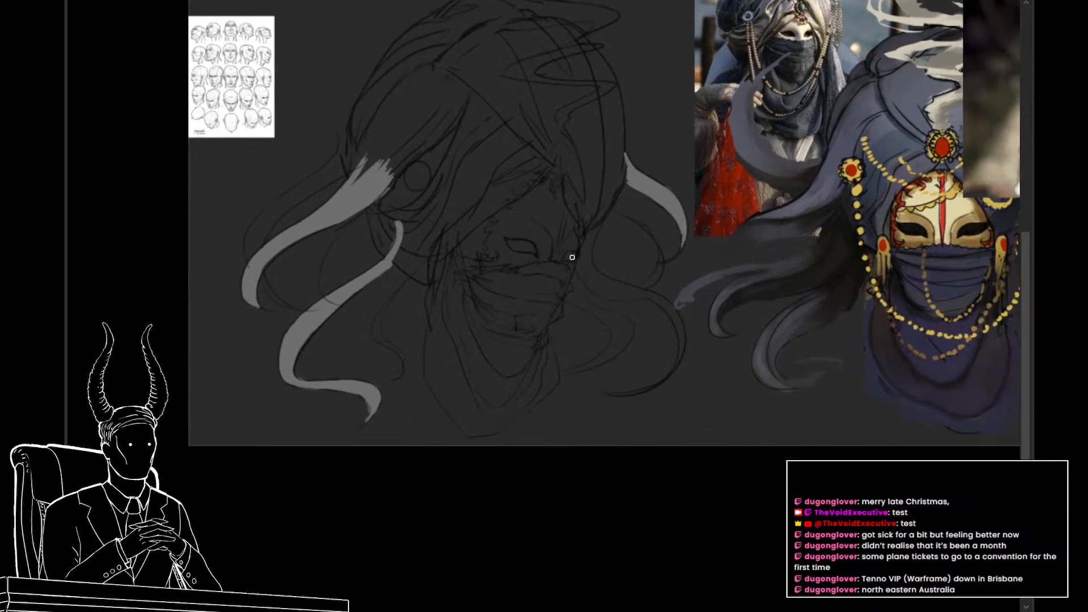
{"action": "left_click_drag", "start_coordinate": [307, 244], "coordinate": [345, 270]}
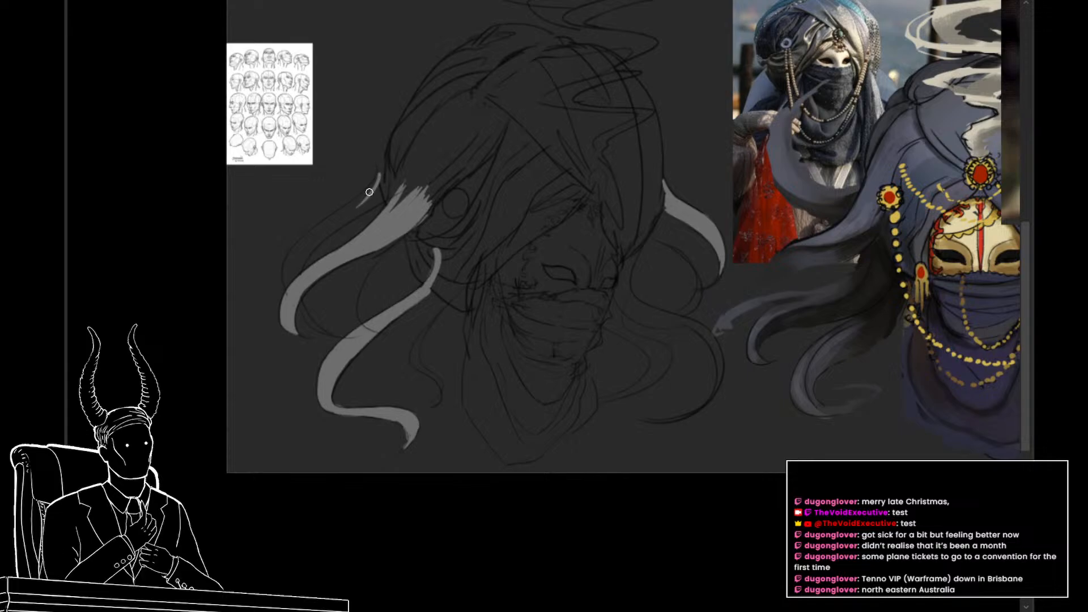
{"action": "left_click_drag", "start_coordinate": [369, 192], "coordinate": [333, 222]}
{"action": "left_click_drag", "start_coordinate": [377, 187], "coordinate": [328, 221]}
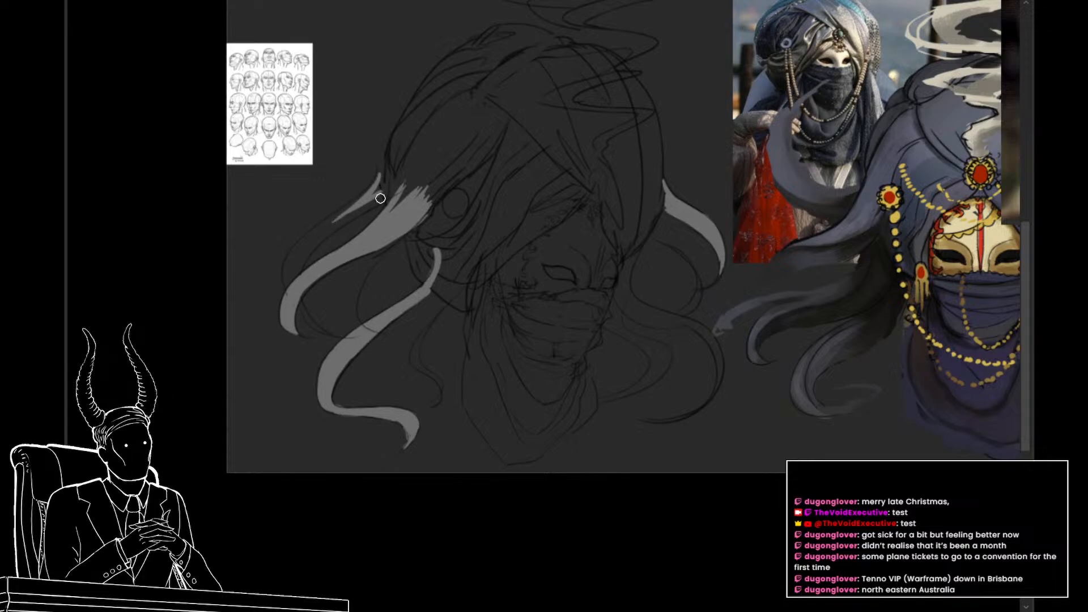
{"action": "left_click_drag", "start_coordinate": [380, 198], "coordinate": [315, 242]}
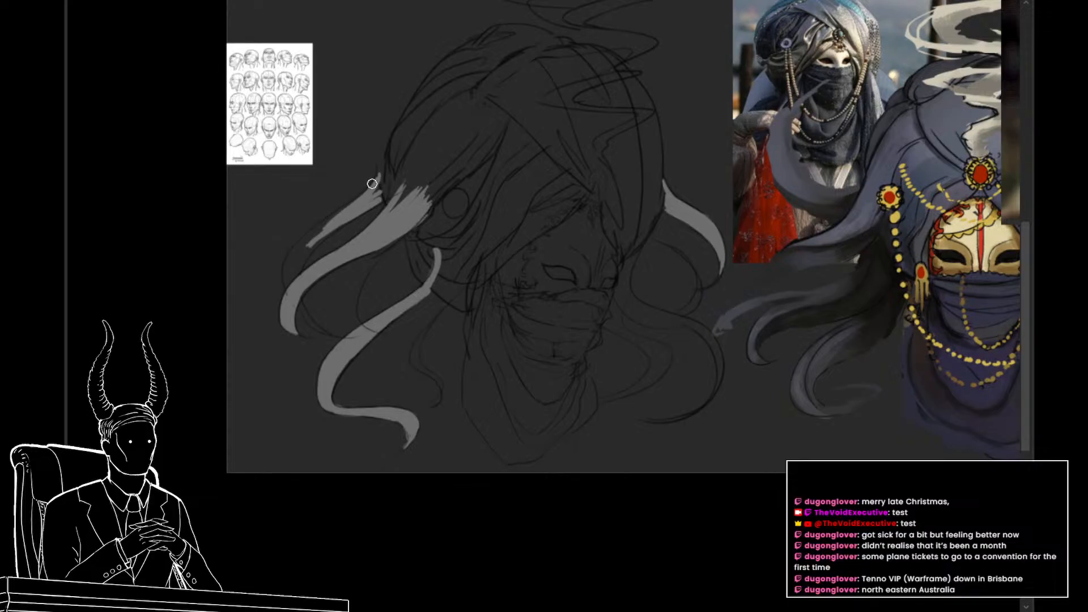
{"action": "left_click_drag", "start_coordinate": [369, 182], "coordinate": [287, 267]}
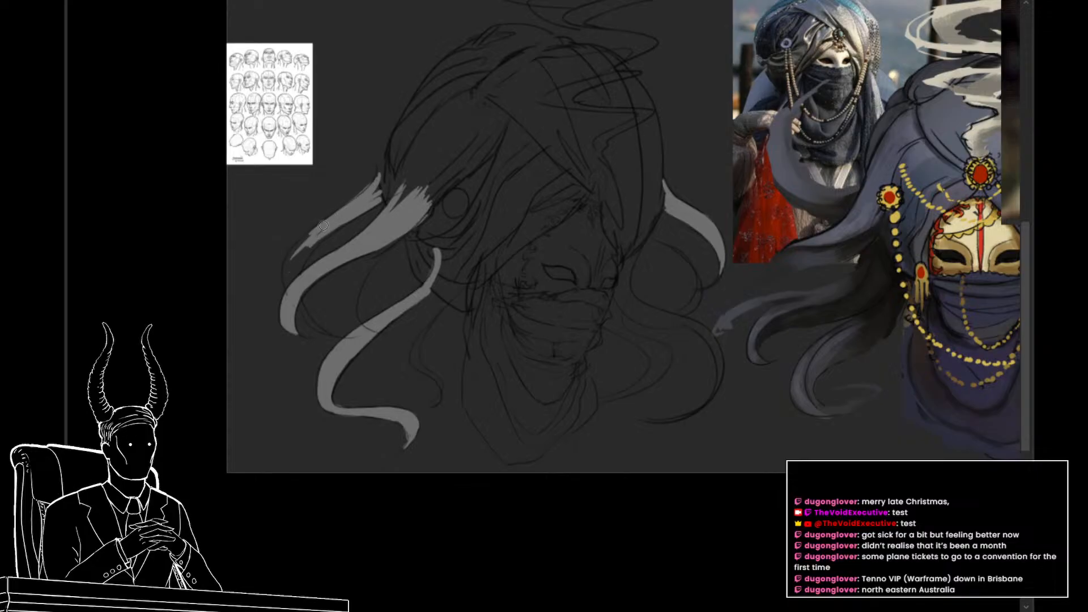
{"action": "mouse_move", "coordinate": [323, 226]}
{"action": "left_mouse_down"}
{"action": "mouse_move", "coordinate": [287, 265]}
{"action": "mouse_move", "coordinate": [349, 215]}
{"action": "mouse_move", "coordinate": [290, 284]}
{"action": "mouse_move", "coordinate": [315, 240]}
{"action": "mouse_move", "coordinate": [291, 301]}
{"action": "mouse_move", "coordinate": [298, 250]}
{"action": "mouse_move", "coordinate": [309, 243]}
{"action": "mouse_move", "coordinate": [290, 290]}
{"action": "left_mouse_up"}
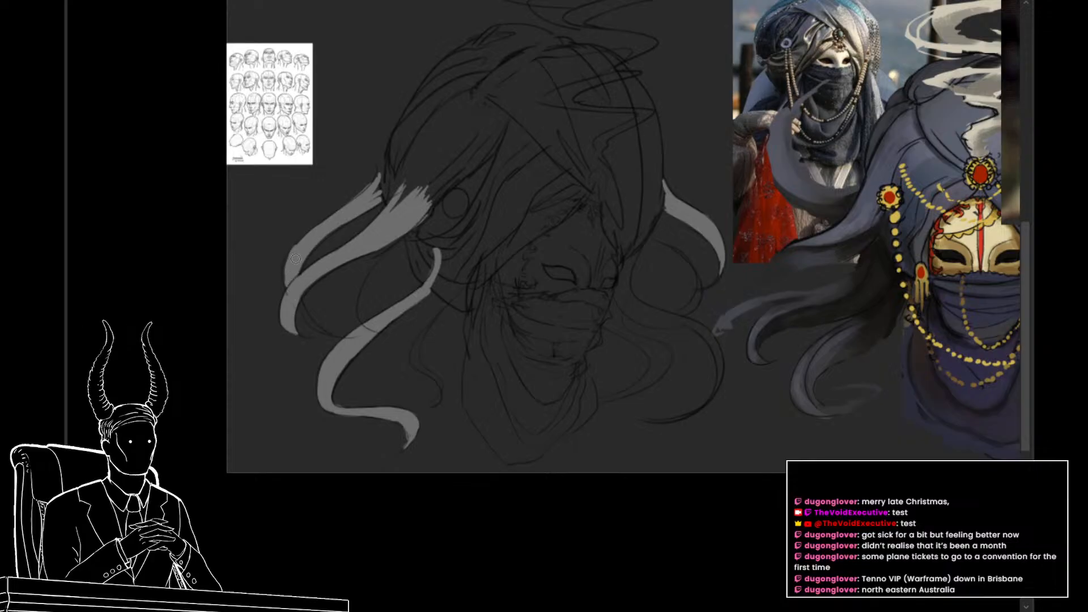
{"action": "left_click_drag", "start_coordinate": [294, 249], "coordinate": [287, 288]}
{"action": "key", "text": "ctrl+z"}
{"action": "left_click_drag", "start_coordinate": [293, 250], "coordinate": [290, 293]}
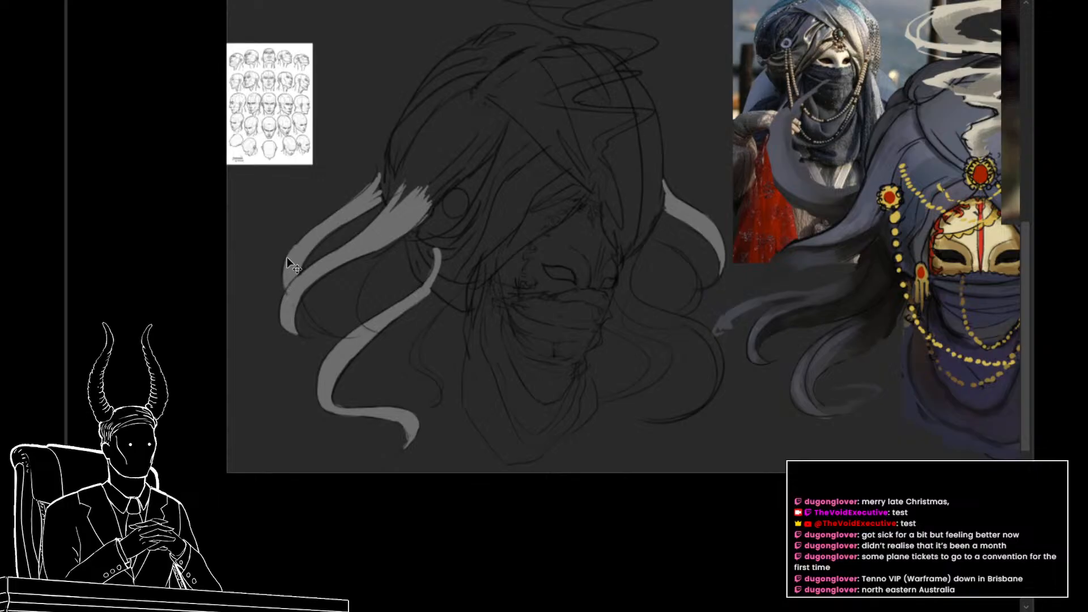
{"action": "scroll", "coordinate": [298, 278], "scroll_direction": "down", "scroll_amount": 1}
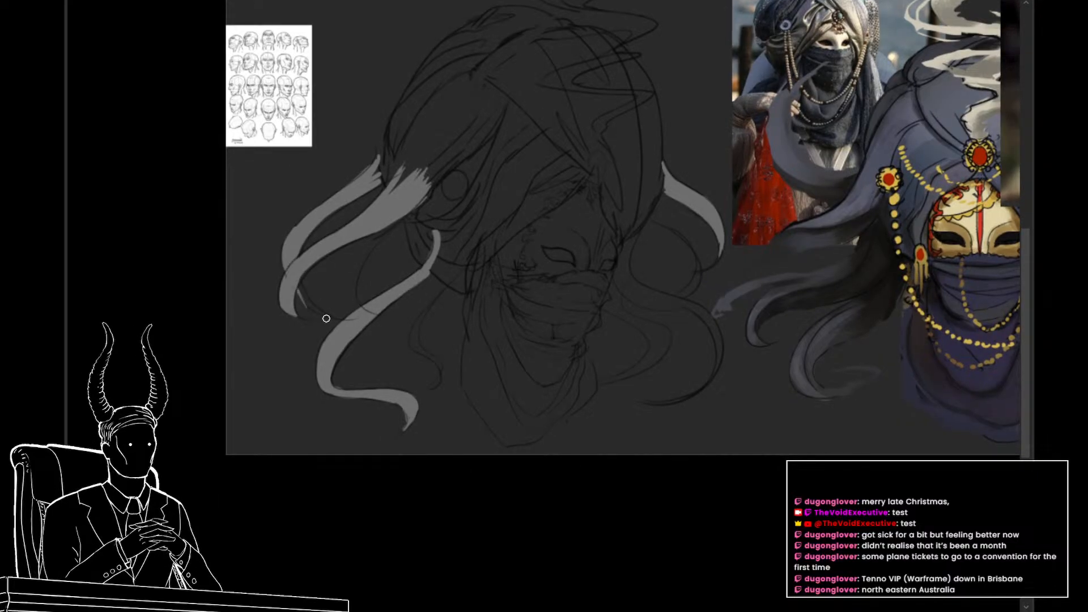
{"action": "left_click_drag", "start_coordinate": [327, 313], "coordinate": [305, 289]}
Step: Paint the thin inner tendril and the long lower tendril on the far side of the head light gray, tapering both to their curled tips
{"action": "left_click_drag", "start_coordinate": [472, 345], "coordinate": [407, 335]}
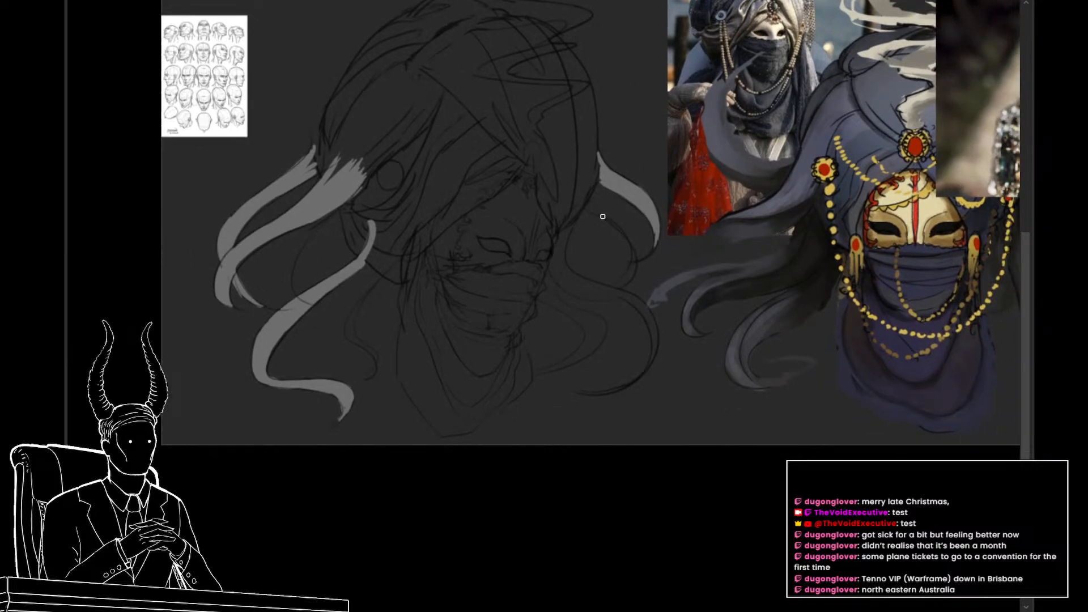
{"action": "mouse_move", "coordinate": [585, 208]}
{"action": "left_mouse_down"}
{"action": "mouse_move", "coordinate": [617, 225]}
{"action": "mouse_move", "coordinate": [634, 255]}
{"action": "mouse_move", "coordinate": [611, 290]}
{"action": "mouse_move", "coordinate": [630, 260]}
{"action": "mouse_move", "coordinate": [620, 283]}
{"action": "left_mouse_up"}
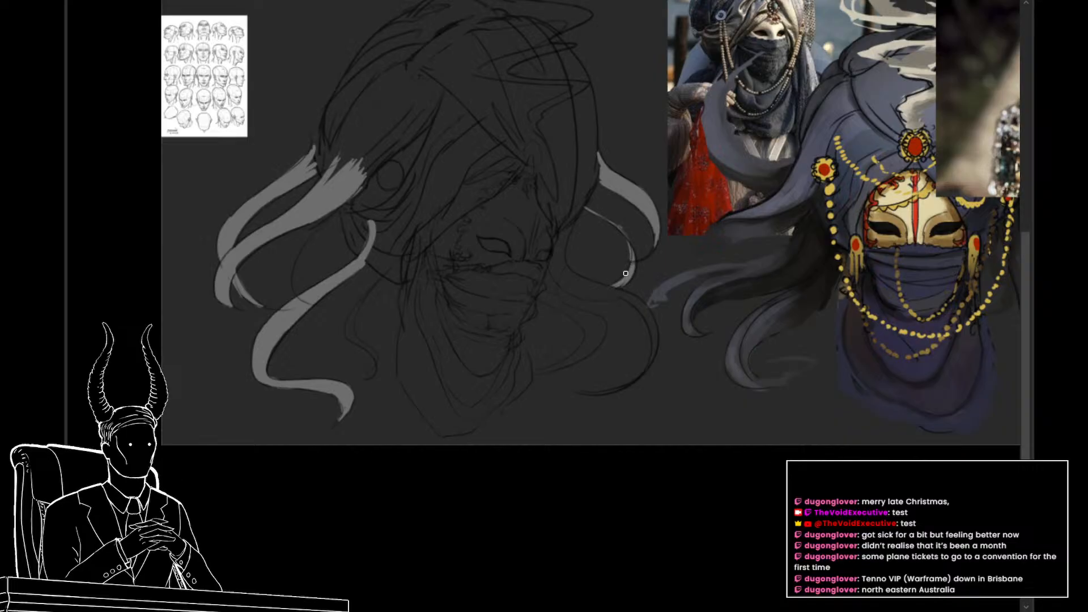
{"action": "mouse_move", "coordinate": [572, 227]}
{"action": "left_mouse_down"}
{"action": "mouse_move", "coordinate": [554, 267]}
{"action": "mouse_move", "coordinate": [557, 257]}
{"action": "mouse_move", "coordinate": [561, 287]}
{"action": "left_mouse_up"}
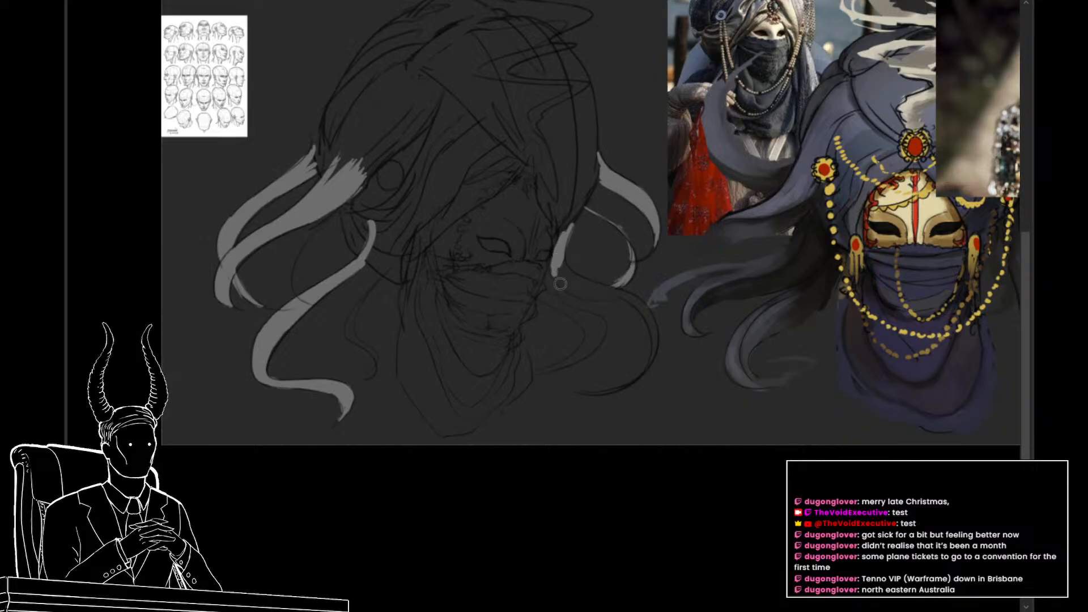
{"action": "mouse_move", "coordinate": [567, 248]}
{"action": "left_mouse_down"}
{"action": "mouse_move", "coordinate": [584, 284]}
{"action": "mouse_move", "coordinate": [562, 267]}
{"action": "mouse_move", "coordinate": [571, 286]}
{"action": "mouse_move", "coordinate": [559, 264]}
{"action": "mouse_move", "coordinate": [621, 295]}
{"action": "mouse_move", "coordinate": [564, 283]}
{"action": "mouse_move", "coordinate": [630, 294]}
{"action": "mouse_move", "coordinate": [562, 281]}
{"action": "mouse_move", "coordinate": [628, 300]}
{"action": "mouse_move", "coordinate": [607, 289]}
{"action": "mouse_move", "coordinate": [643, 330]}
{"action": "mouse_move", "coordinate": [623, 300]}
{"action": "mouse_move", "coordinate": [651, 328]}
{"action": "mouse_move", "coordinate": [632, 299]}
{"action": "mouse_move", "coordinate": [650, 325]}
{"action": "mouse_move", "coordinate": [641, 304]}
{"action": "mouse_move", "coordinate": [649, 327]}
{"action": "left_mouse_up"}
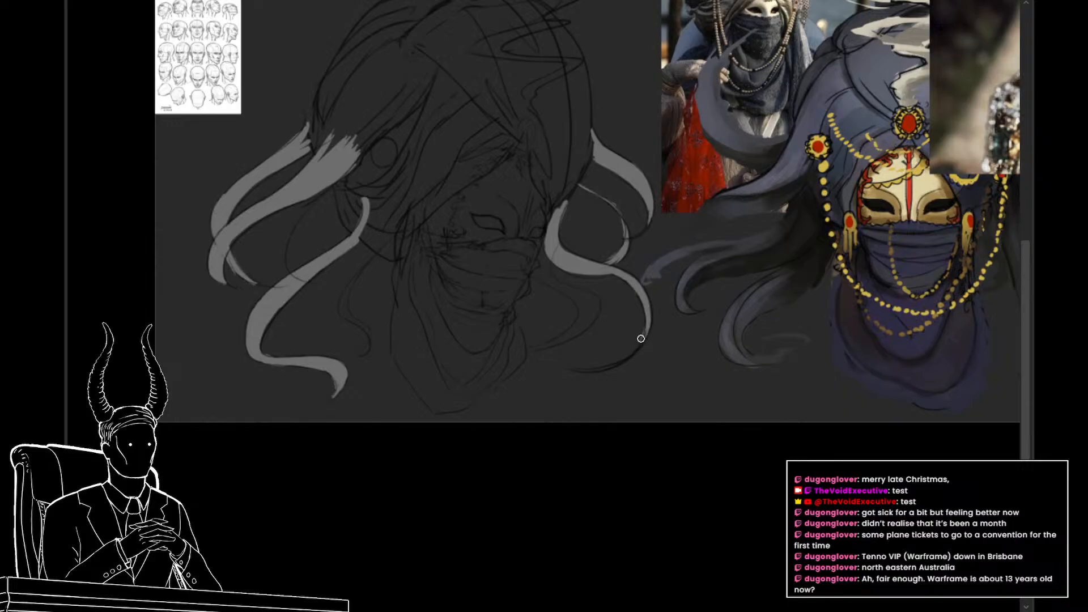
{"action": "left_click_drag", "start_coordinate": [633, 336], "coordinate": [652, 332]}
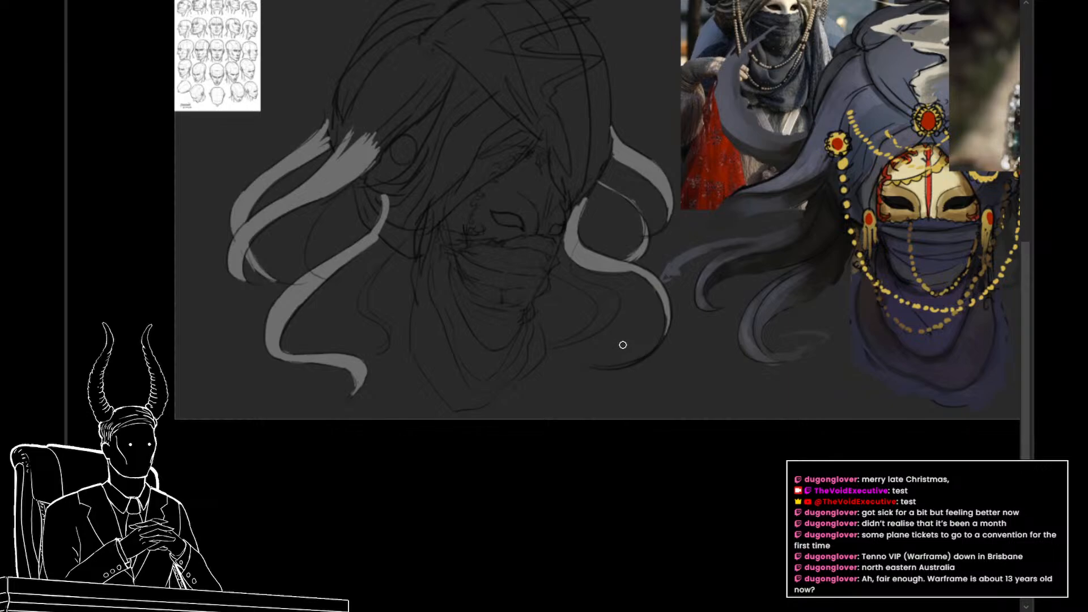
{"action": "left_click_drag", "start_coordinate": [628, 306], "coordinate": [602, 281]}
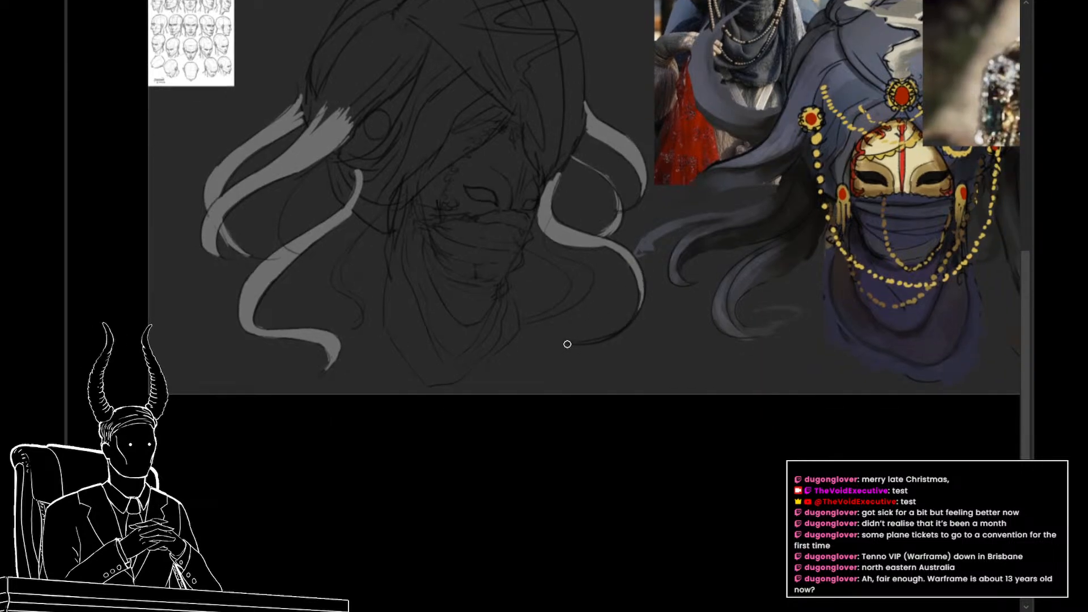
{"action": "mouse_move", "coordinate": [575, 343]}
{"action": "left_mouse_down"}
{"action": "mouse_move", "coordinate": [617, 330]}
{"action": "mouse_move", "coordinate": [592, 339]}
{"action": "mouse_move", "coordinate": [641, 293]}
{"action": "mouse_move", "coordinate": [622, 334]}
{"action": "left_mouse_up"}
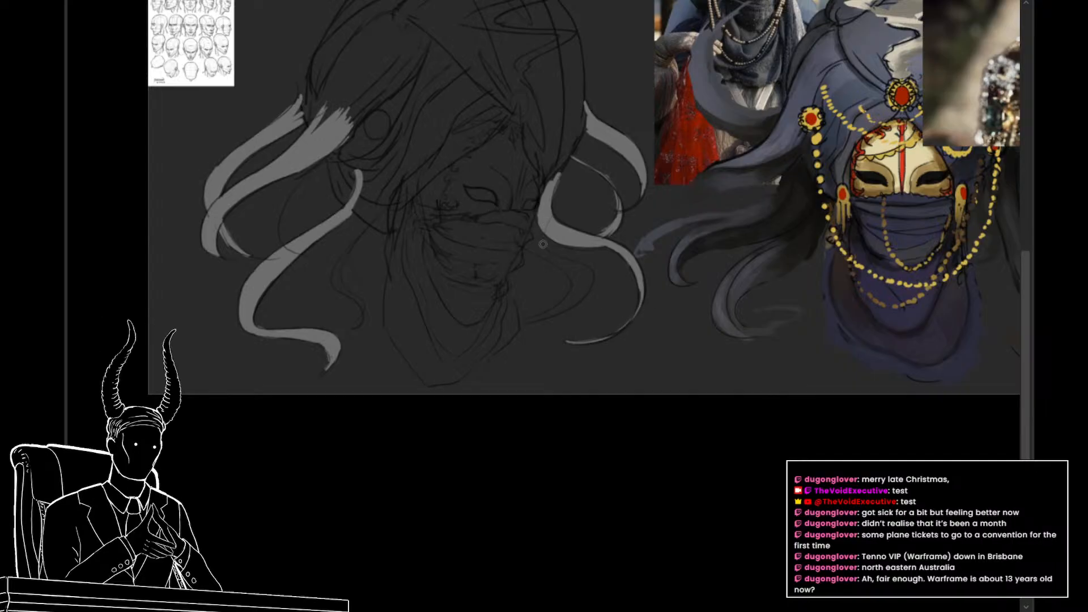
Step: Paint the S-curved tendril beside the veil and the short tendril below the near side of the turban light gray
{"action": "mouse_move", "coordinate": [535, 225]}
{"action": "left_mouse_down"}
{"action": "mouse_move", "coordinate": [530, 246]}
{"action": "mouse_move", "coordinate": [550, 260]}
{"action": "left_mouse_up"}
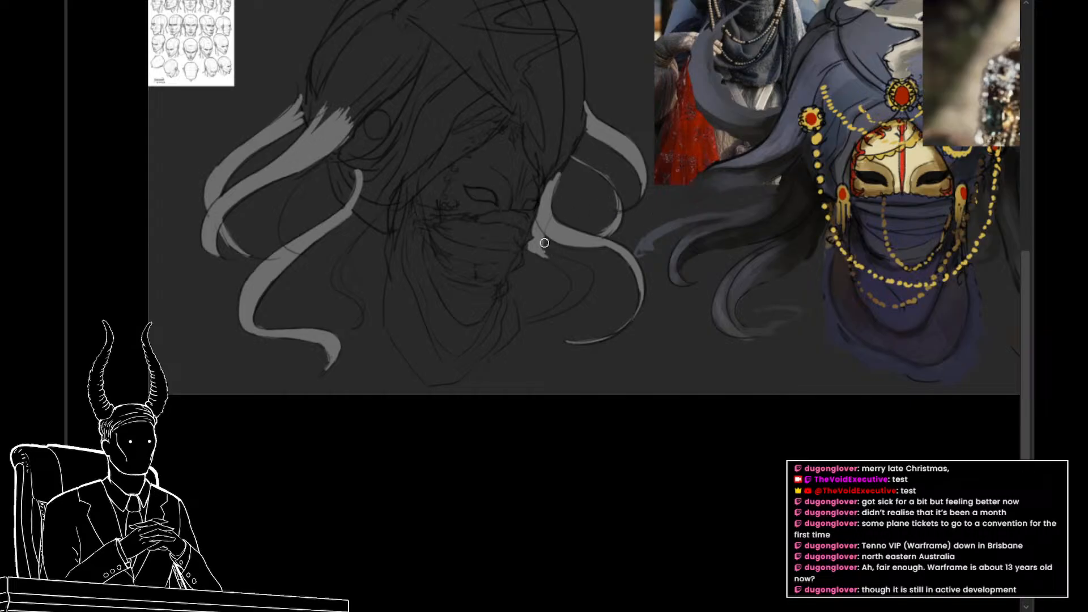
{"action": "left_click_drag", "start_coordinate": [540, 244], "coordinate": [566, 260]}
{"action": "mouse_move", "coordinate": [566, 260]}
{"action": "left_mouse_down"}
{"action": "mouse_move", "coordinate": [594, 275]}
{"action": "mouse_move", "coordinate": [584, 270]}
{"action": "mouse_move", "coordinate": [565, 303]}
{"action": "left_mouse_up"}
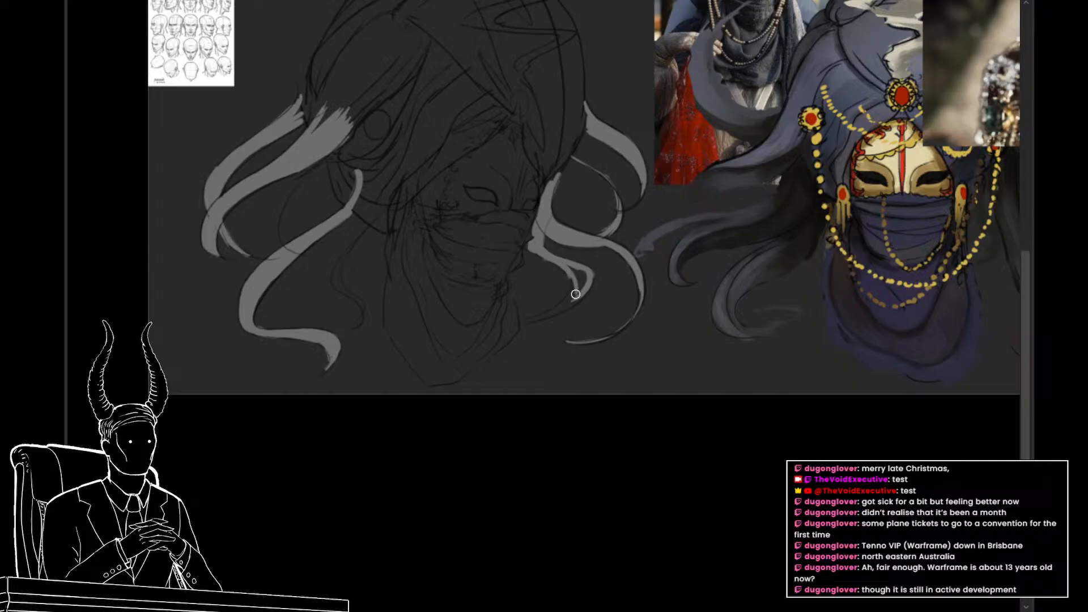
{"action": "mouse_move", "coordinate": [562, 265]}
{"action": "left_mouse_down"}
{"action": "mouse_move", "coordinate": [573, 291]}
{"action": "mouse_move", "coordinate": [587, 248]}
{"action": "mouse_move", "coordinate": [561, 275]}
{"action": "mouse_move", "coordinate": [521, 277]}
{"action": "left_mouse_up"}
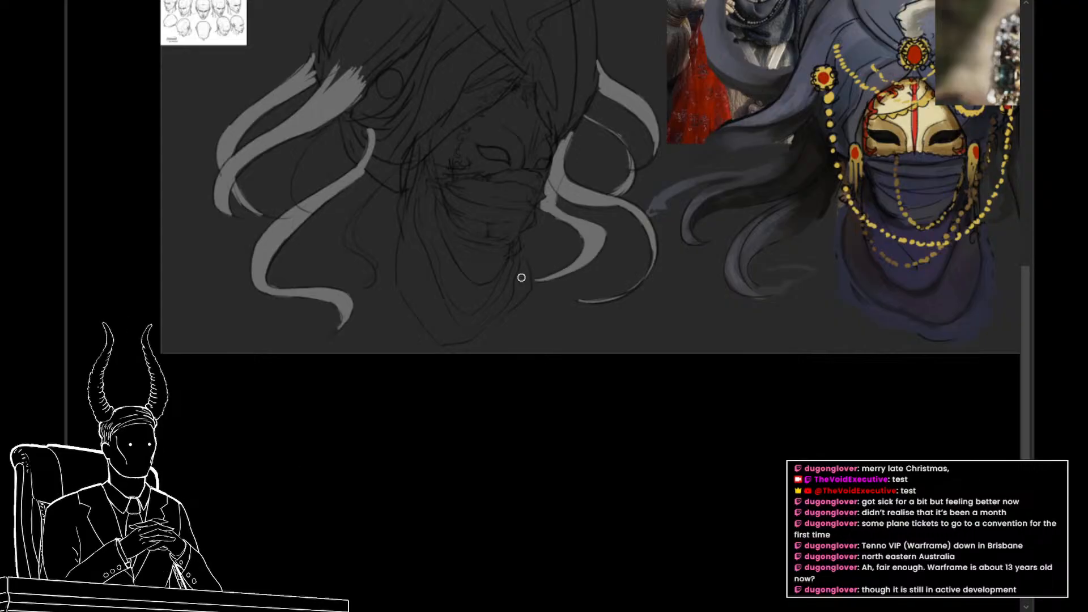
{"action": "mouse_move", "coordinate": [380, 187]}
{"action": "left_mouse_down"}
{"action": "mouse_move", "coordinate": [349, 233]}
{"action": "mouse_move", "coordinate": [359, 217]}
{"action": "left_mouse_up"}
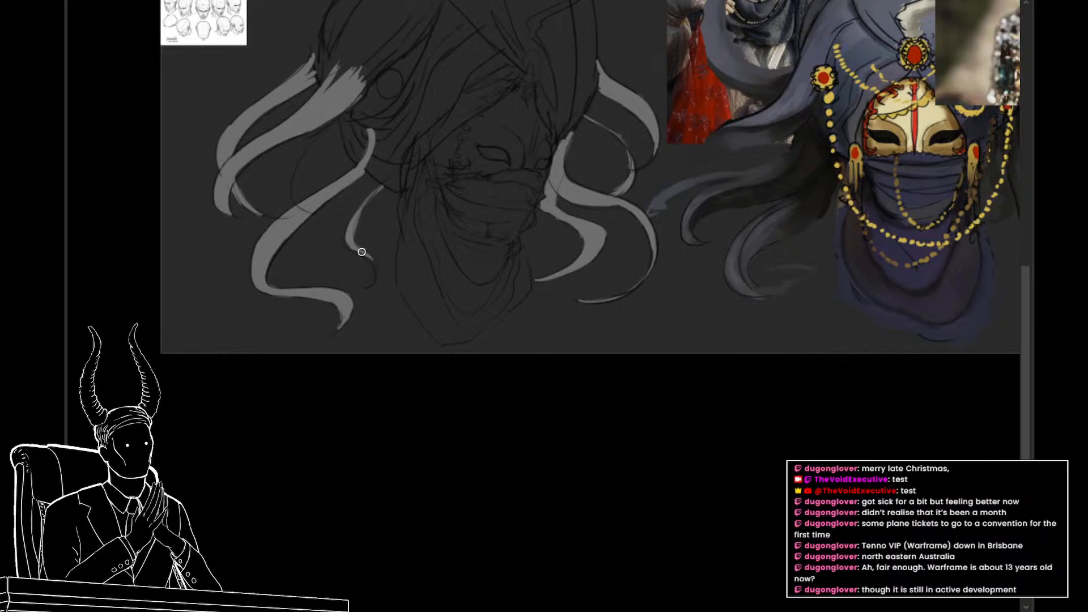
{"action": "left_click_drag", "start_coordinate": [361, 252], "coordinate": [374, 272]}
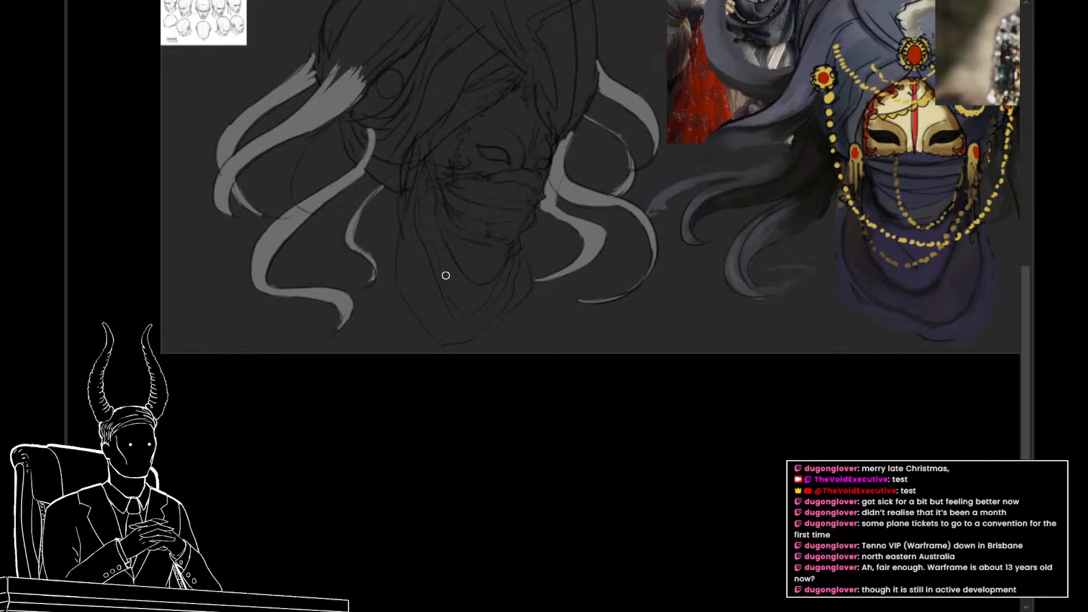
Step: Remove the gray tendril tones from view, leaving only the line sketch of the head
{"action": "left_click_drag", "start_coordinate": [401, 253], "coordinate": [406, 367]}
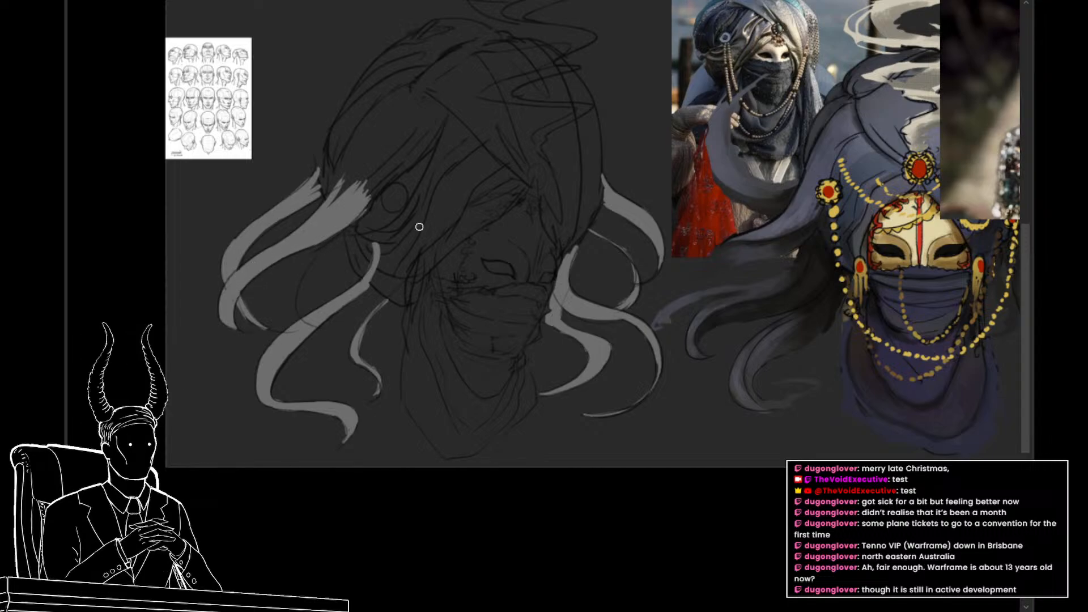
{"action": "left_click_drag", "start_coordinate": [471, 289], "coordinate": [474, 315]}
{"action": "left_click_drag", "start_coordinate": [497, 324], "coordinate": [498, 342]}
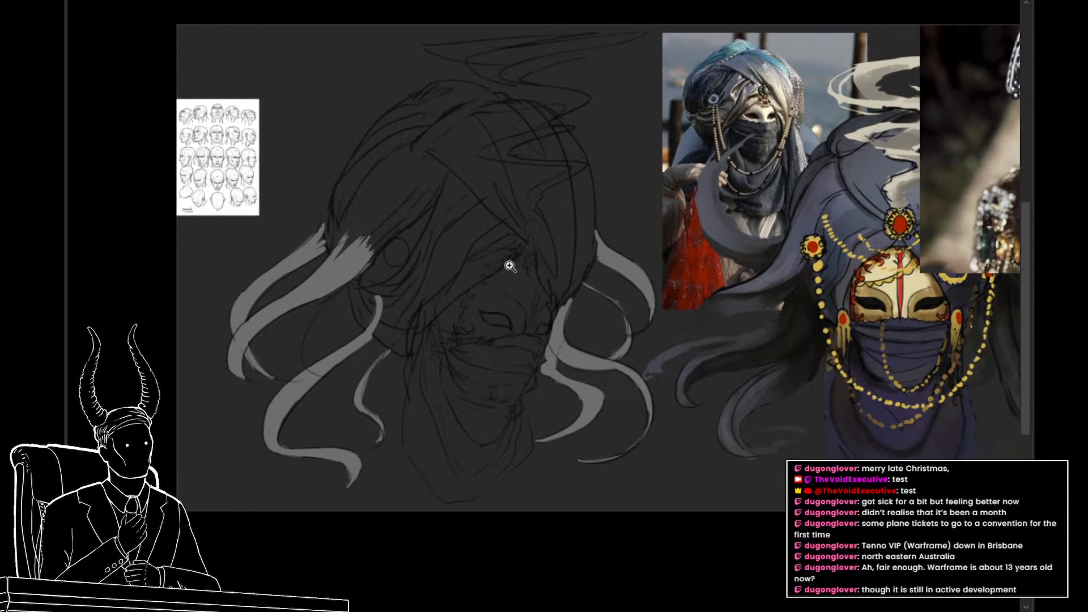
{"action": "mouse_move", "coordinate": [516, 326]}
{"action": "left_mouse_down"}
{"action": "mouse_move", "coordinate": [502, 318]}
{"action": "mouse_move", "coordinate": [530, 335]}
{"action": "left_mouse_up"}
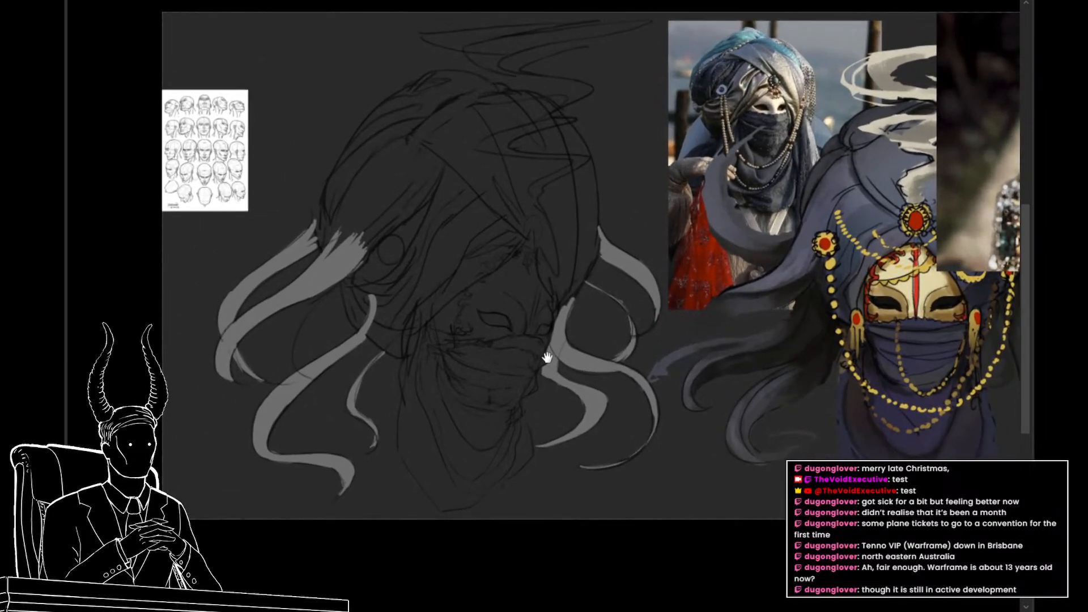
{"action": "left_click", "coordinate": [536, 319], "text": "alt"}
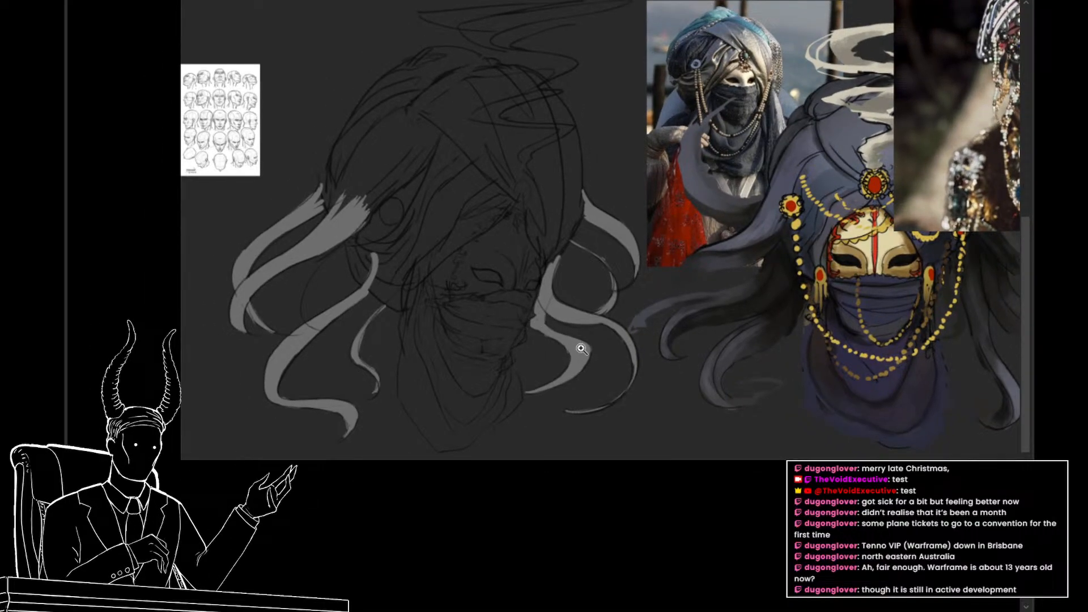
{"action": "left_click", "coordinate": [581, 348]}
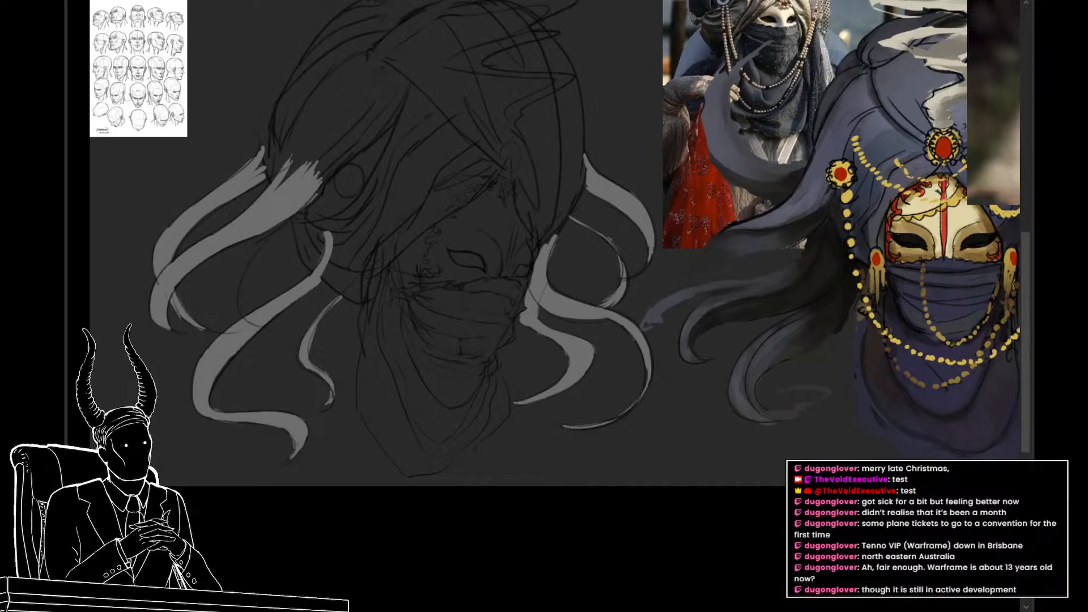
{"action": "left_click_drag", "start_coordinate": [732, 402], "coordinate": [718, 393]}
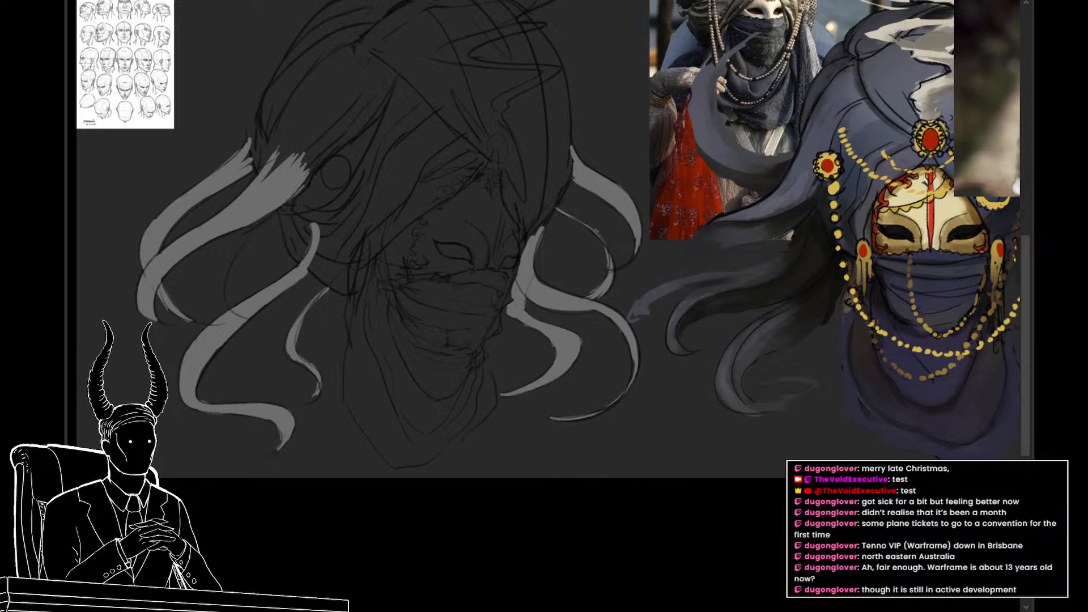
{"action": "key", "text": "Delete"}
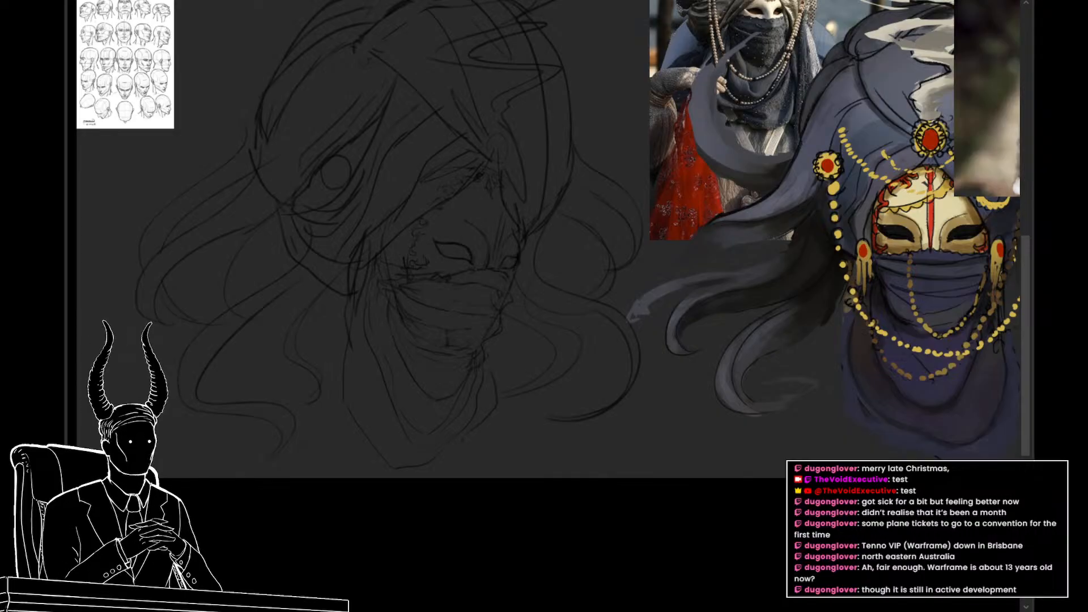
Step: Fill the wide upper plume of smoke above the turban light gray, narrowing it down into its first bend
{"action": "left_click_drag", "start_coordinate": [496, 255], "coordinate": [537, 482]}
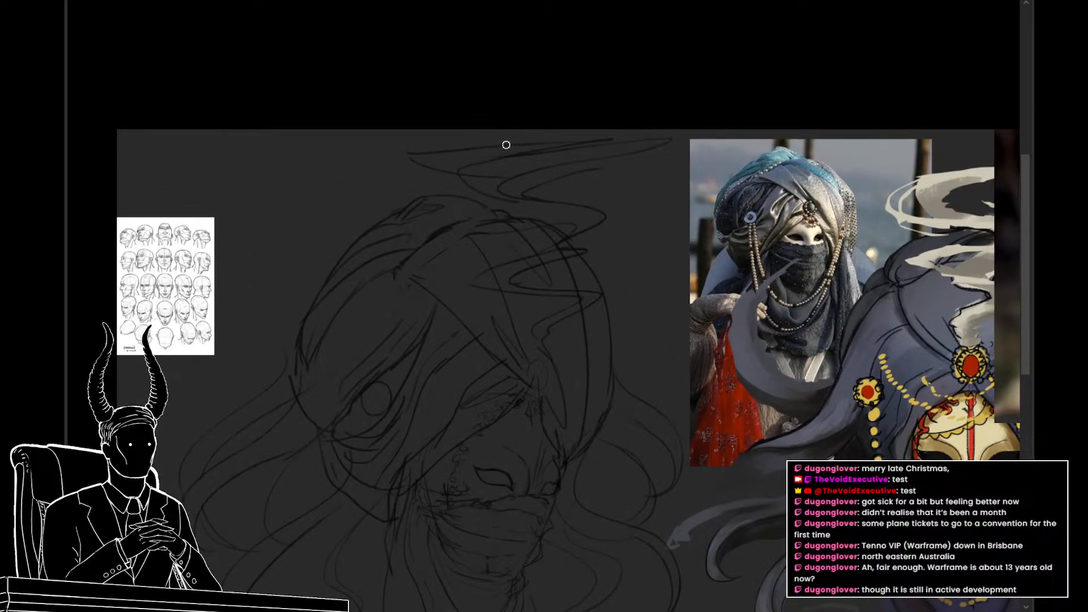
{"action": "mouse_move", "coordinate": [413, 153]}
{"action": "left_mouse_down"}
{"action": "mouse_move", "coordinate": [479, 159]}
{"action": "mouse_move", "coordinate": [668, 139]}
{"action": "mouse_move", "coordinate": [516, 164]}
{"action": "left_mouse_up"}
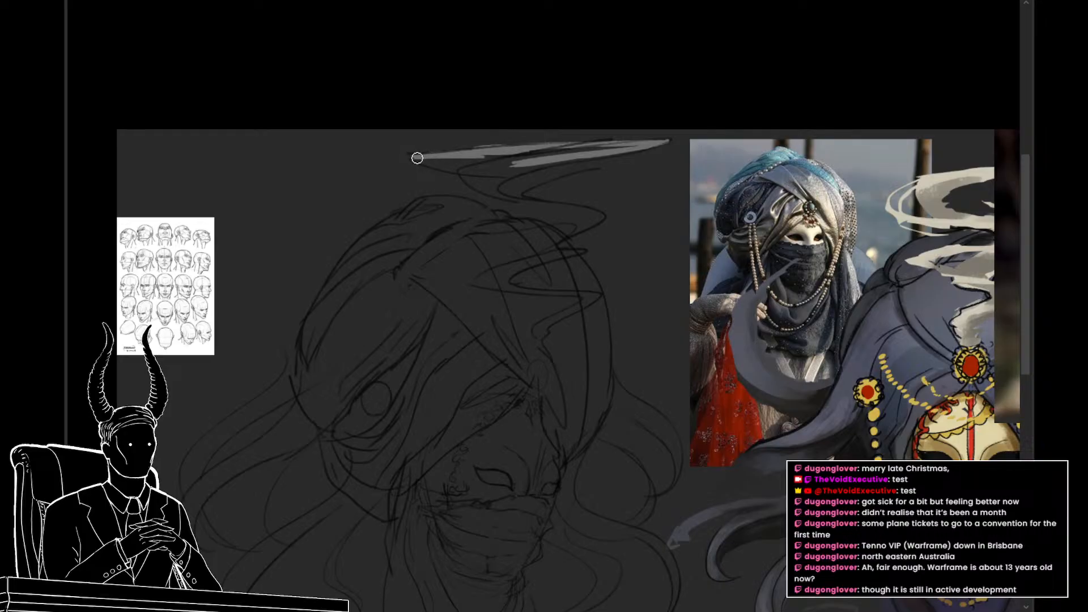
{"action": "mouse_move", "coordinate": [417, 158]}
{"action": "left_mouse_down"}
{"action": "mouse_move", "coordinate": [472, 170]}
{"action": "mouse_move", "coordinate": [454, 171]}
{"action": "mouse_move", "coordinate": [515, 164]}
{"action": "mouse_move", "coordinate": [480, 175]}
{"action": "mouse_move", "coordinate": [503, 174]}
{"action": "left_mouse_up"}
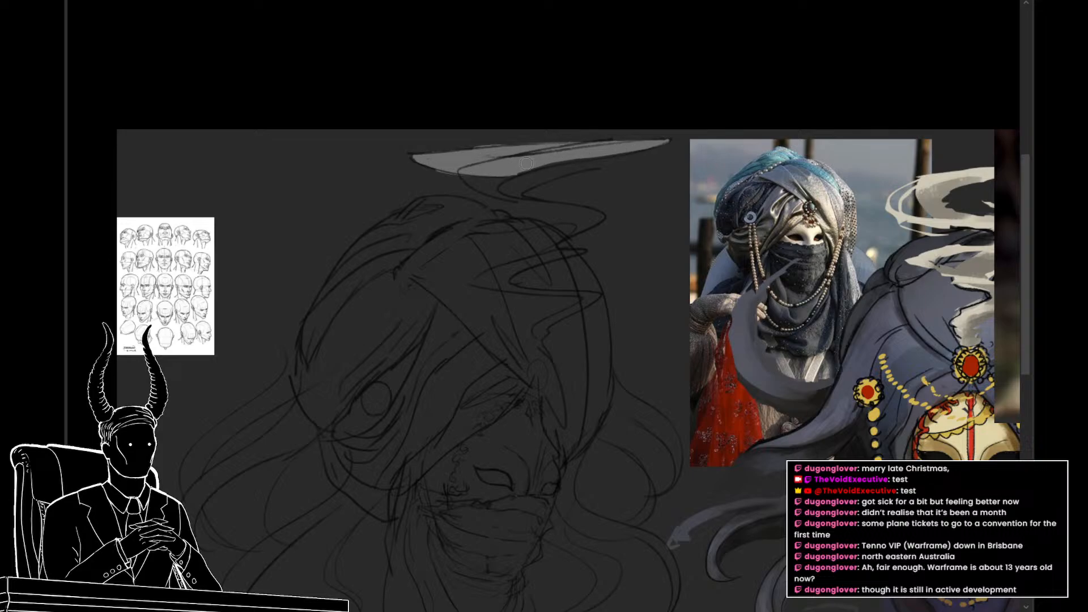
{"action": "mouse_move", "coordinate": [576, 166]}
{"action": "left_mouse_down"}
{"action": "mouse_move", "coordinate": [520, 196]}
{"action": "mouse_move", "coordinate": [592, 161]}
{"action": "left_mouse_up"}
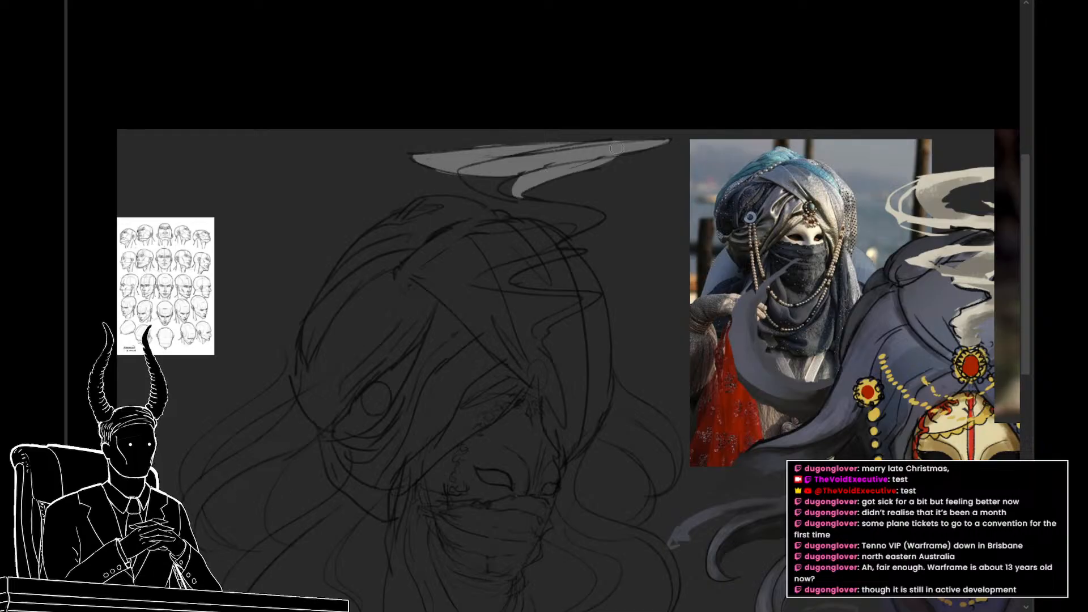
{"action": "mouse_move", "coordinate": [464, 172]}
{"action": "left_mouse_down"}
{"action": "mouse_move", "coordinate": [522, 198]}
{"action": "mouse_move", "coordinate": [486, 160]}
{"action": "mouse_move", "coordinate": [498, 178]}
{"action": "mouse_move", "coordinate": [472, 168]}
{"action": "mouse_move", "coordinate": [510, 190]}
{"action": "mouse_move", "coordinate": [520, 154]}
{"action": "mouse_move", "coordinate": [501, 189]}
{"action": "mouse_move", "coordinate": [518, 172]}
{"action": "mouse_move", "coordinate": [503, 185]}
{"action": "mouse_move", "coordinate": [515, 193]}
{"action": "mouse_move", "coordinate": [496, 191]}
{"action": "mouse_move", "coordinate": [564, 204]}
{"action": "mouse_move", "coordinate": [548, 218]}
{"action": "left_mouse_up"}
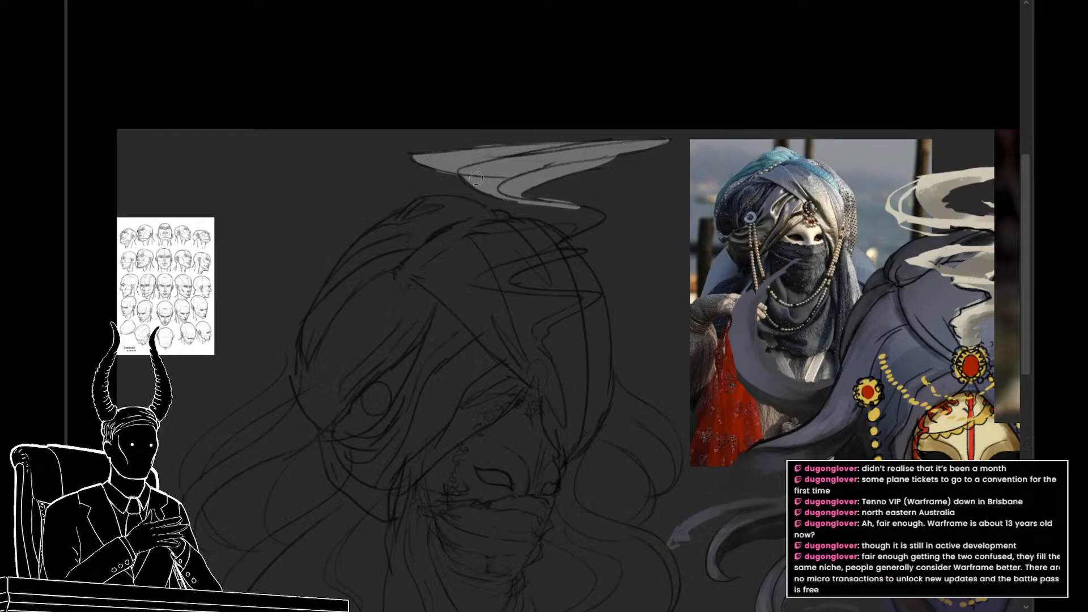
Step: Paint the smoke's winding trail light gray from the first bend down to its thin end at the turban's front
{"action": "mouse_move", "coordinate": [535, 201]}
{"action": "left_mouse_down"}
{"action": "mouse_move", "coordinate": [602, 224]}
{"action": "mouse_move", "coordinate": [575, 208]}
{"action": "mouse_move", "coordinate": [593, 227]}
{"action": "mouse_move", "coordinate": [586, 213]}
{"action": "mouse_move", "coordinate": [604, 221]}
{"action": "mouse_move", "coordinate": [534, 246]}
{"action": "left_mouse_up"}
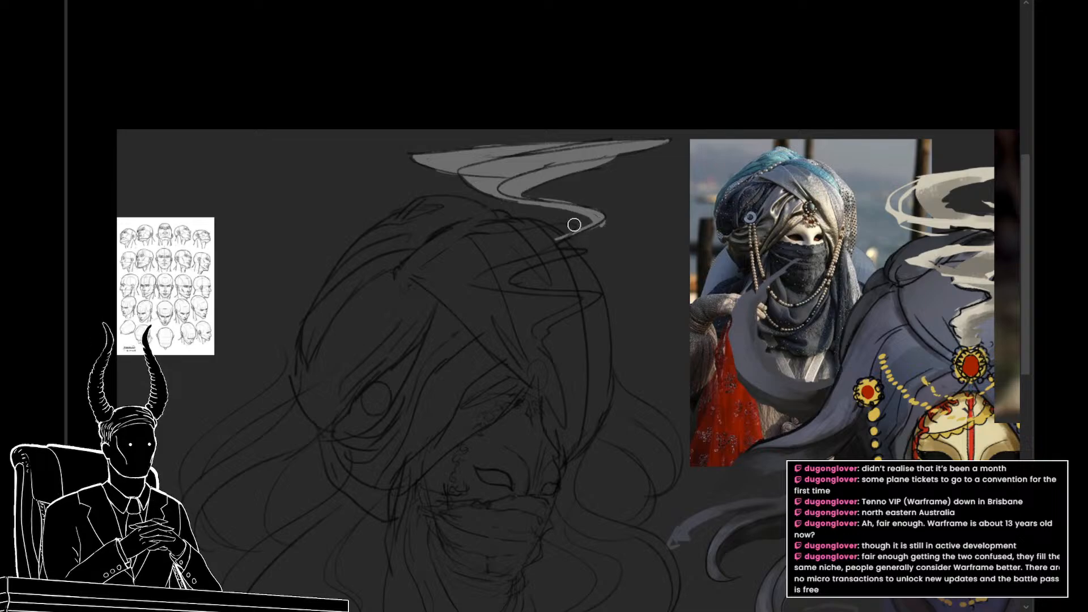
{"action": "key", "text": "ctrl+z"}
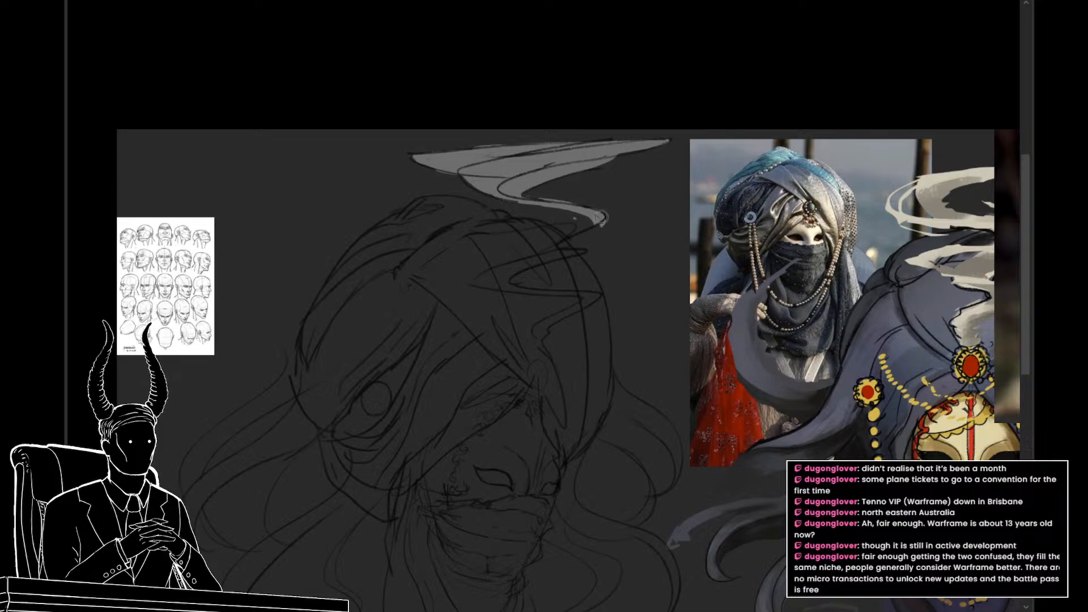
{"action": "mouse_move", "coordinate": [603, 217]}
{"action": "left_mouse_down"}
{"action": "mouse_move", "coordinate": [547, 258]}
{"action": "mouse_move", "coordinate": [584, 246]}
{"action": "mouse_move", "coordinate": [481, 282]}
{"action": "mouse_move", "coordinate": [536, 288]}
{"action": "mouse_move", "coordinate": [504, 275]}
{"action": "mouse_move", "coordinate": [556, 294]}
{"action": "left_mouse_up"}
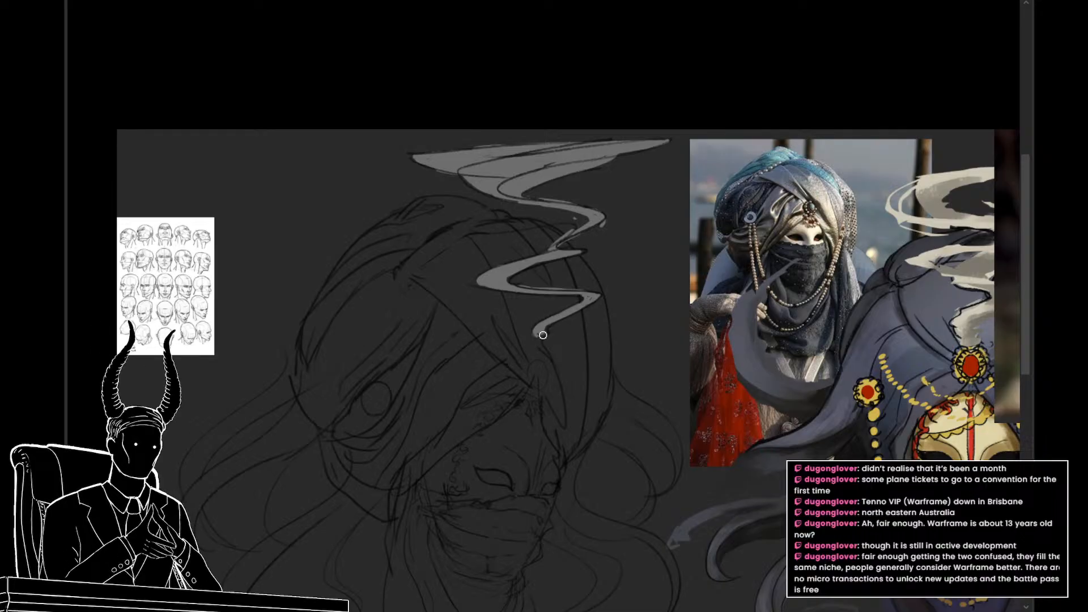
{"action": "left_click_drag", "start_coordinate": [543, 335], "coordinate": [533, 359]}
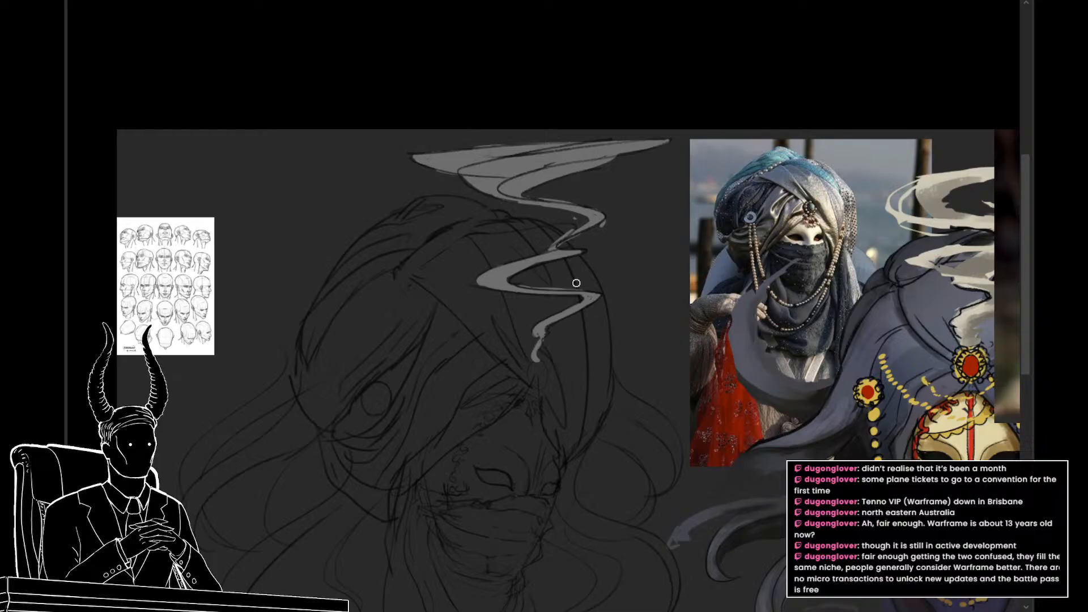
Step: Erase the ragged edges around the smoke's upper bend
{"action": "key", "text": "e"}
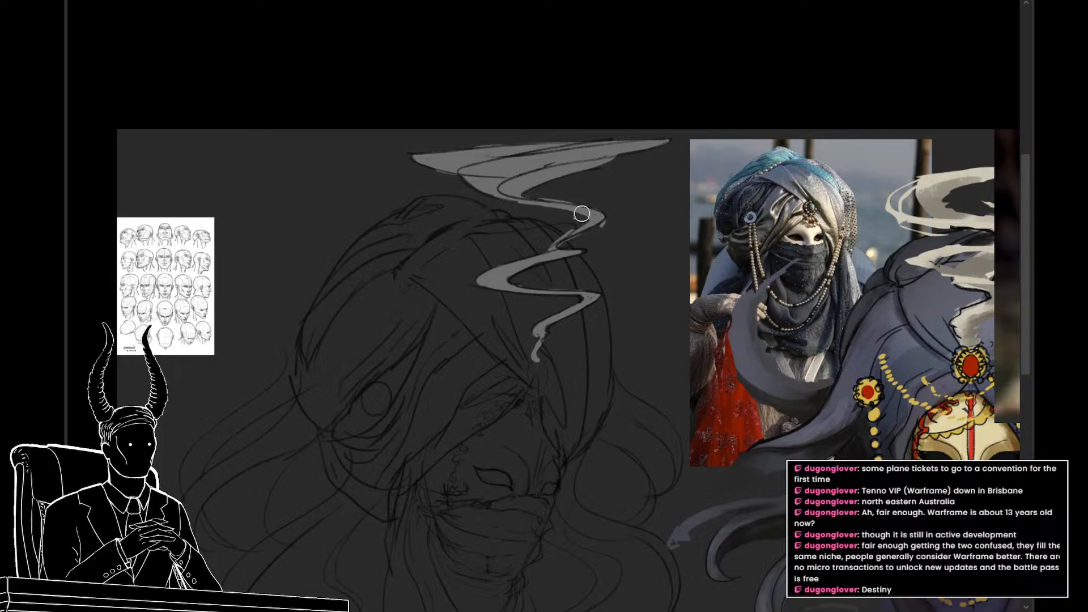
{"action": "left_click_drag", "start_coordinate": [564, 220], "coordinate": [573, 218]}
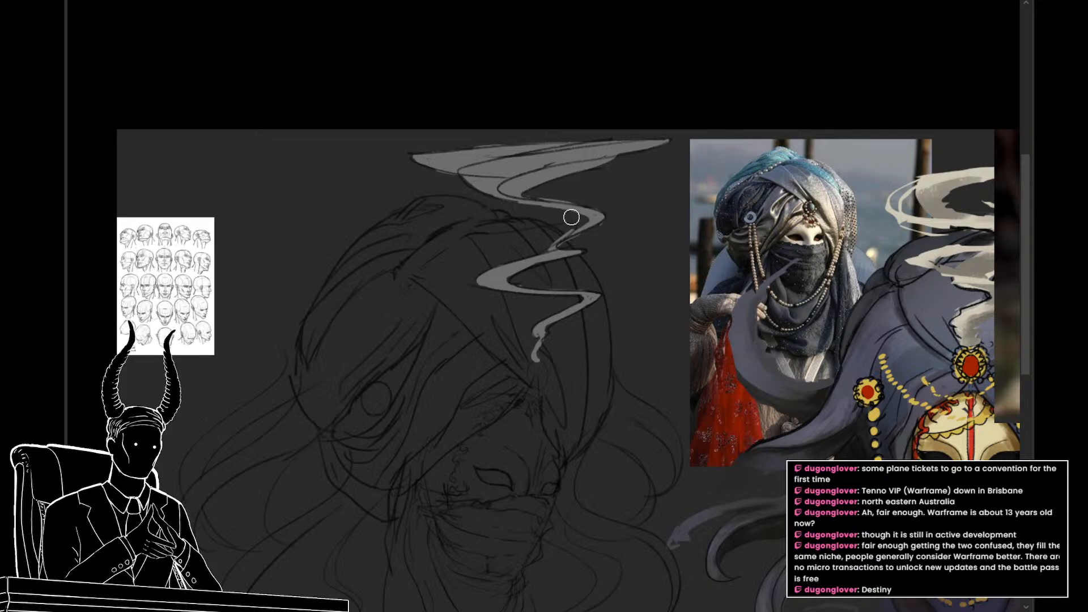
{"action": "key", "text": "b"}
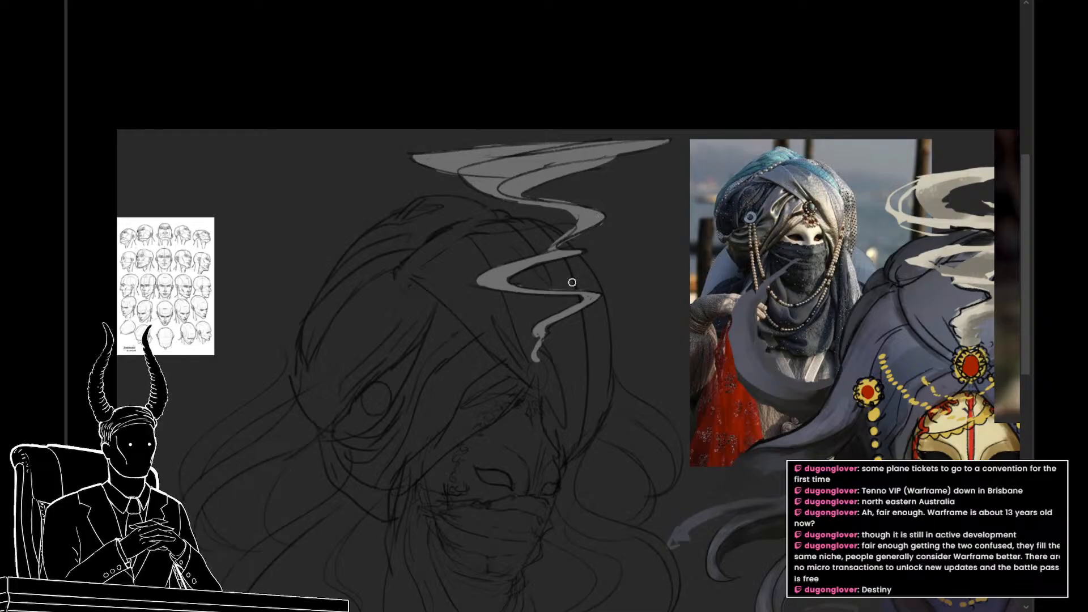
{"action": "left_click_drag", "start_coordinate": [564, 290], "coordinate": [530, 292]}
{"action": "left_click_drag", "start_coordinate": [558, 359], "coordinate": [536, 261]}
{"action": "left_click", "coordinate": [527, 319]}
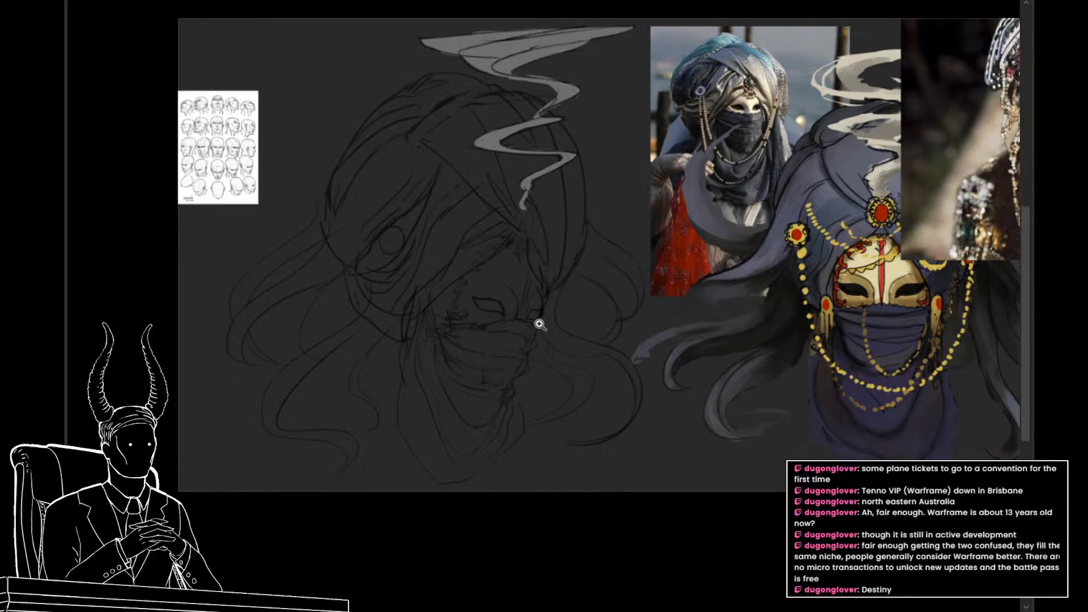
{"action": "left_click_drag", "start_coordinate": [539, 324], "coordinate": [535, 312]}
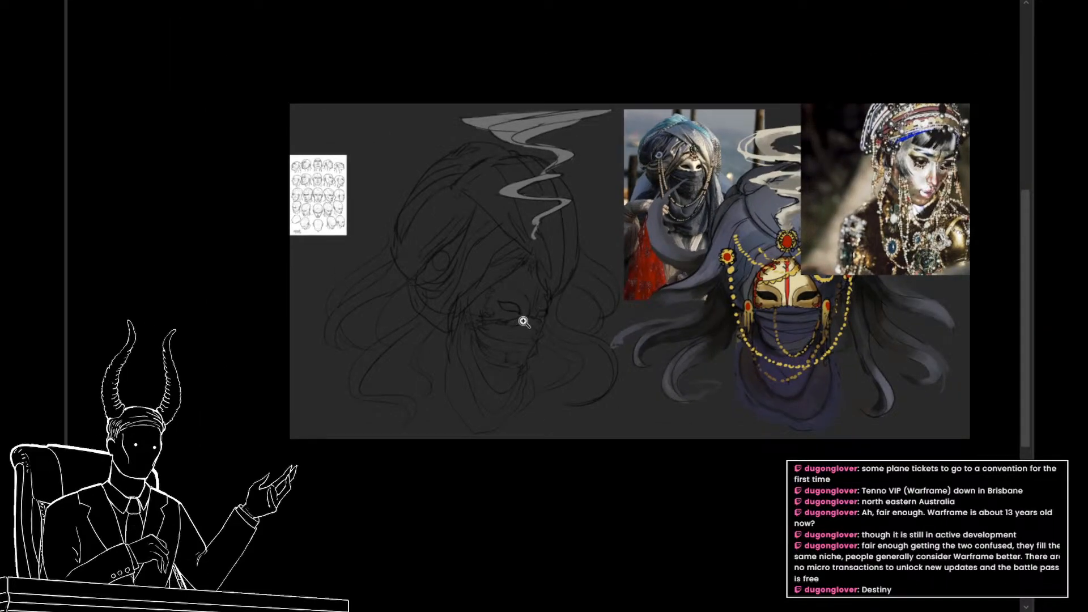
{"action": "left_click", "coordinate": [524, 317]}
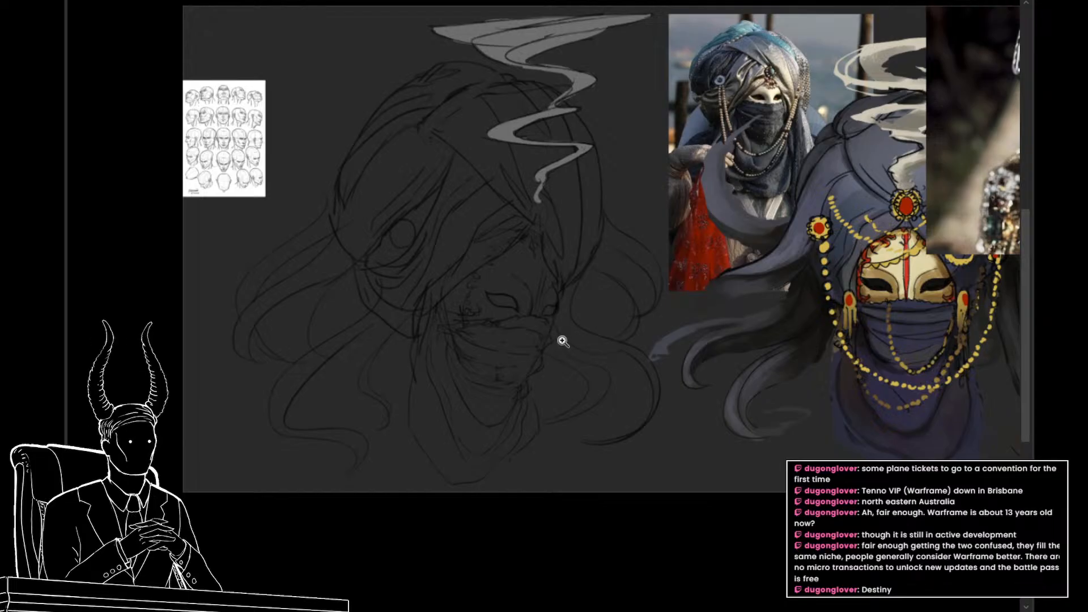
{"action": "left_click_drag", "start_coordinate": [570, 362], "coordinate": [560, 333]}
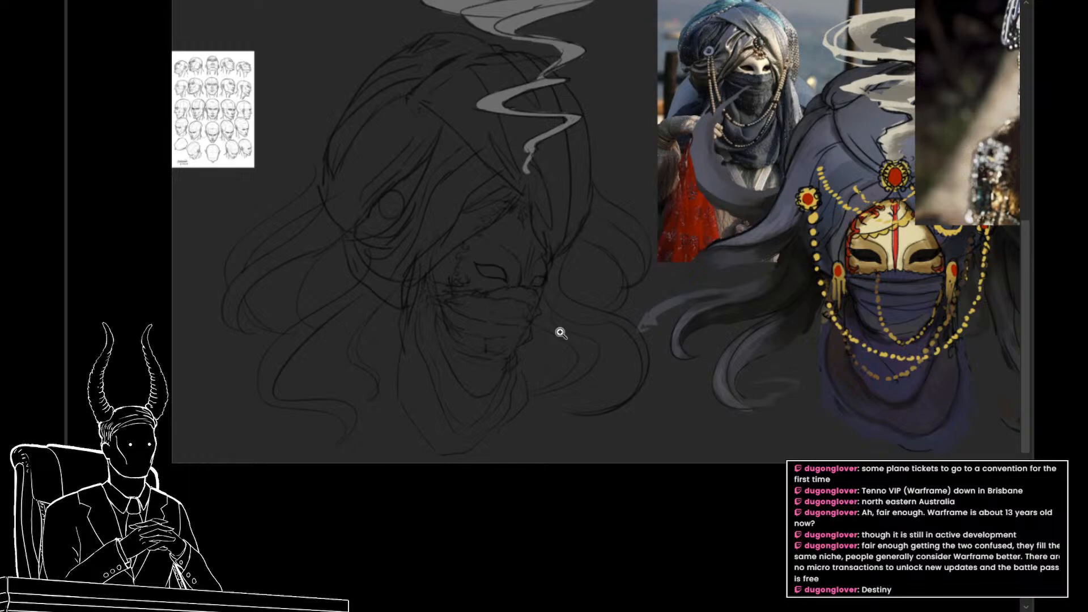
Step: Restore the gray base tones of the mask, scarf, turban and tendrils beneath the line sketch
{"action": "left_click_drag", "start_coordinate": [564, 362], "coordinate": [570, 408]}
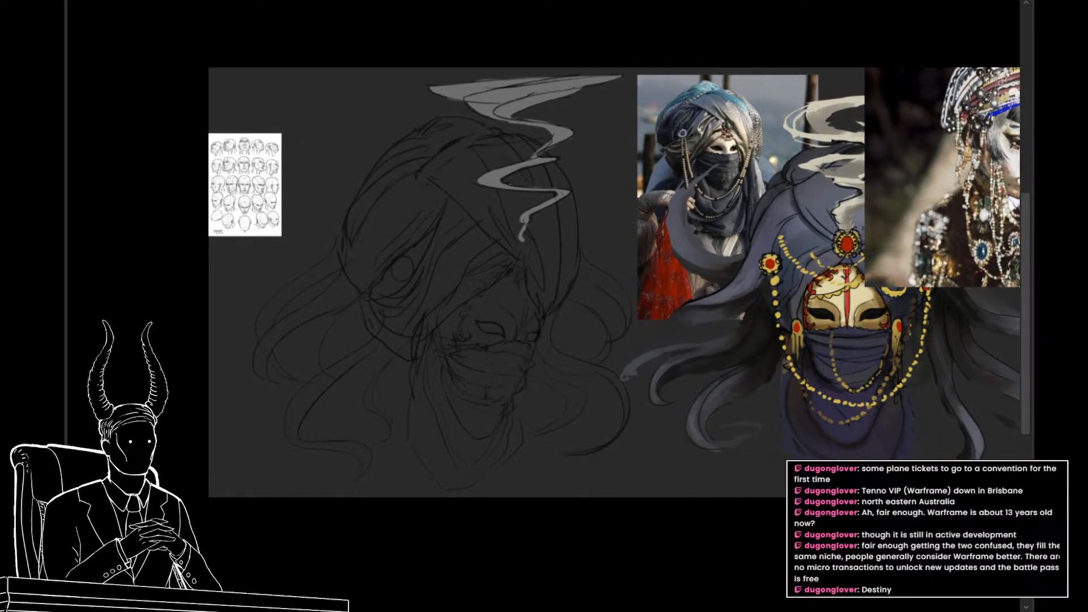
{"action": "key", "text": "ctrl+comma"}
{"action": "key", "text": "ctrl+comma"}
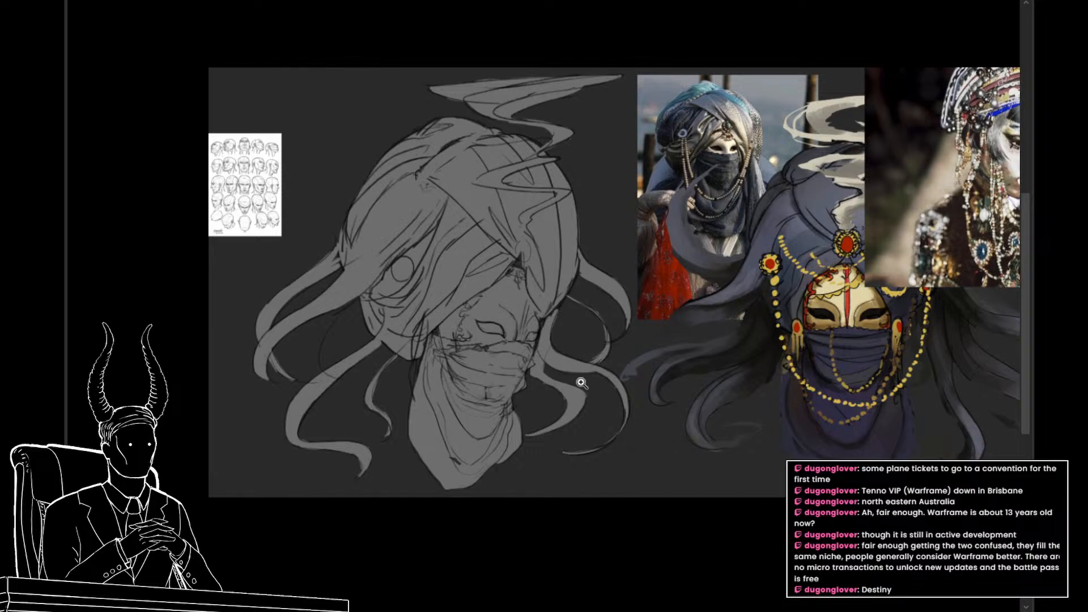
Step: Fill the sketched mask with a muted gold sampled from the painted character's mask
{"action": "left_click_drag", "start_coordinate": [582, 390], "coordinate": [611, 405]}
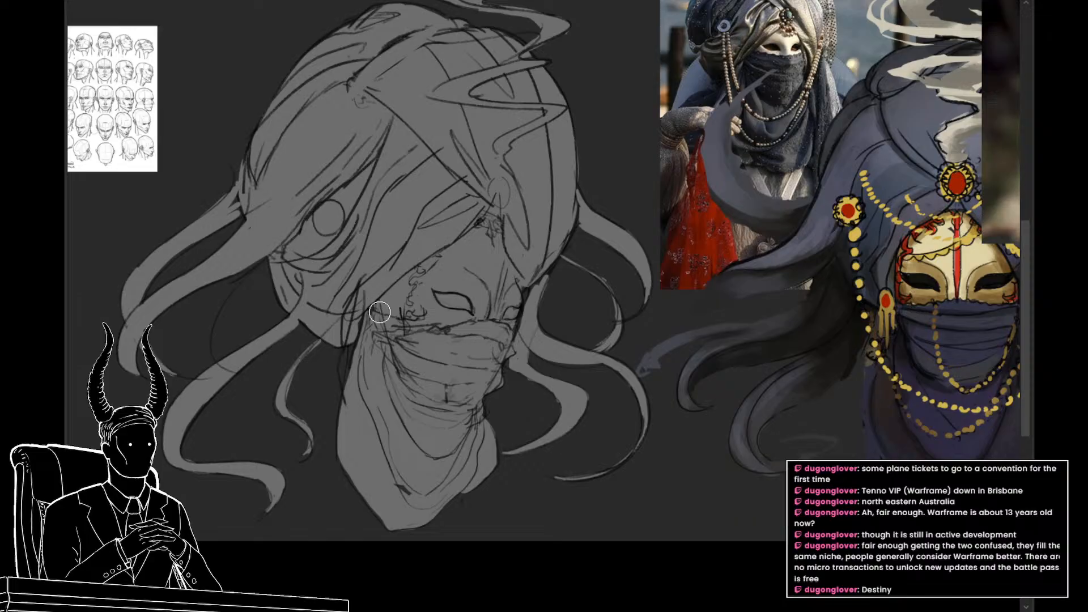
{"action": "left_click_drag", "start_coordinate": [527, 333], "coordinate": [488, 325]}
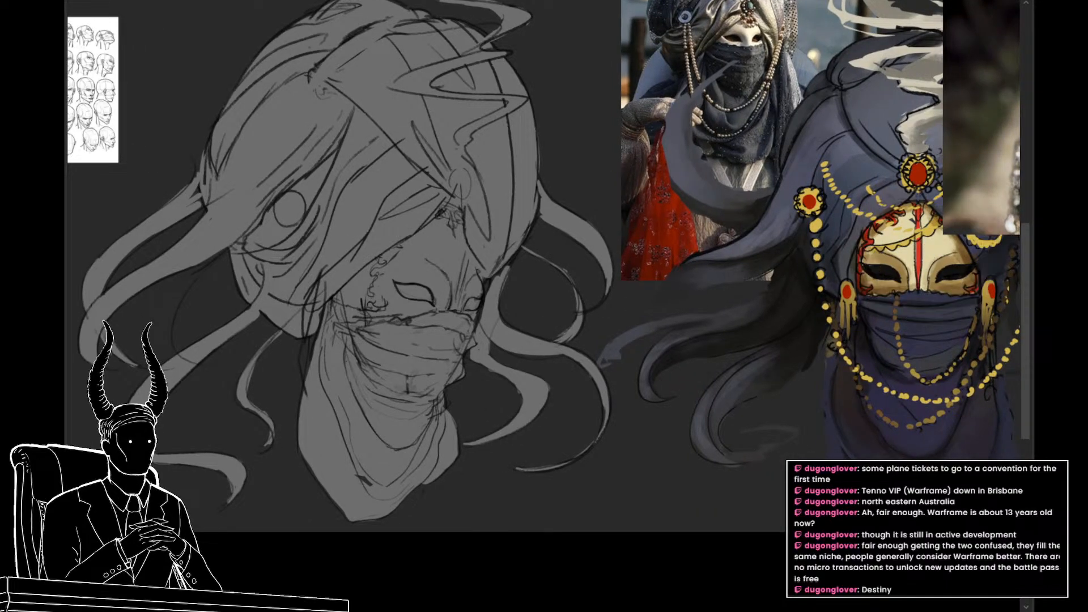
{"action": "key", "text": "alt+BackSpace"}
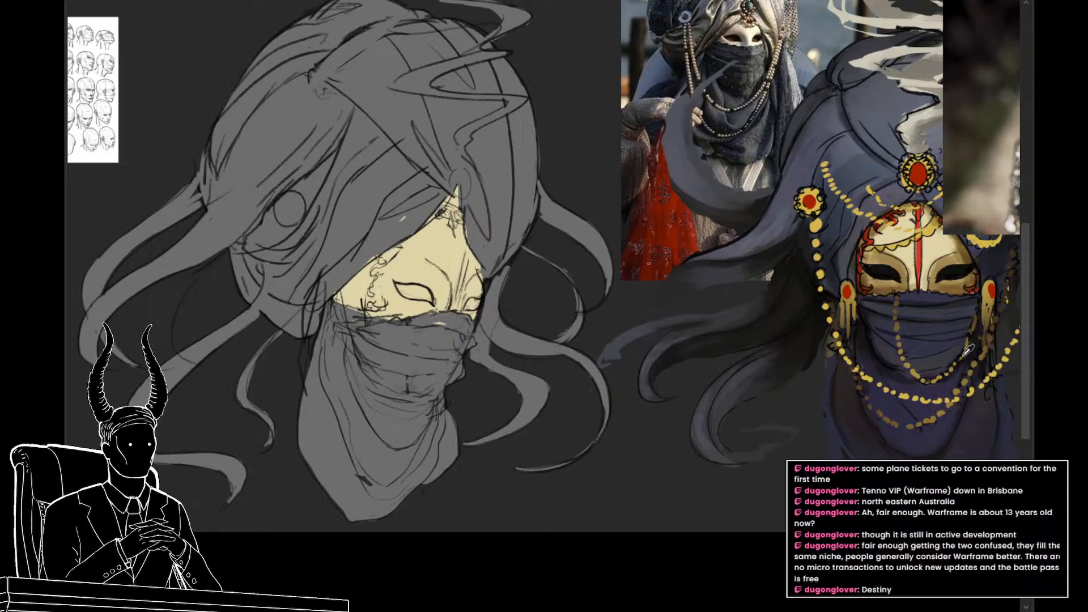
{"action": "left_click", "coordinate": [945, 249]}
{"action": "key", "text": "alt+BackSpace"}
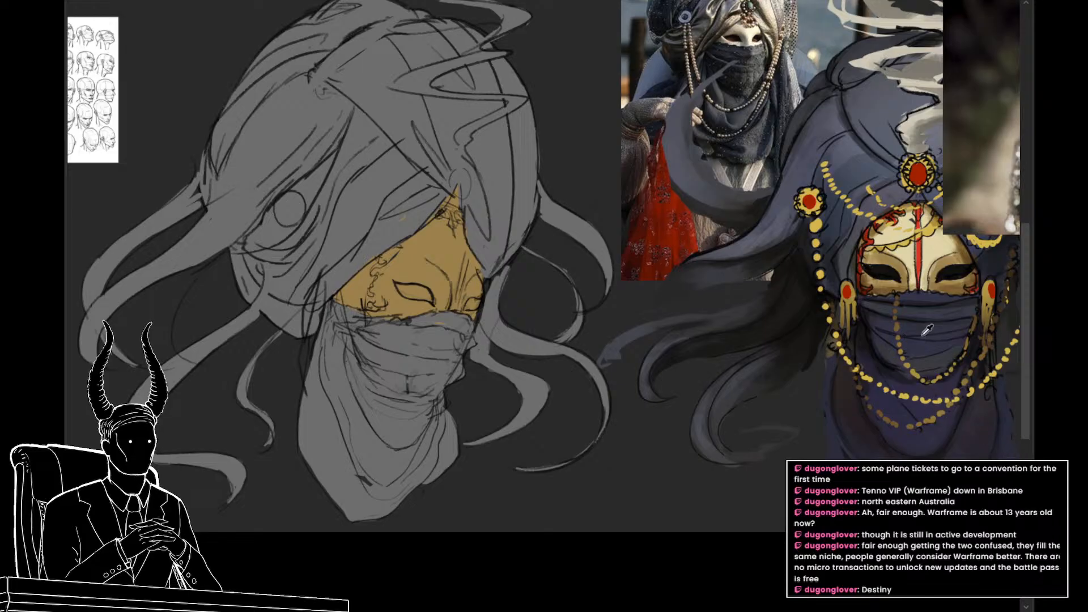
Step: Fill the scarf dark purple and the turban slate blue using colors sampled from the painted character
{"action": "key", "text": "alt+BackSpace"}
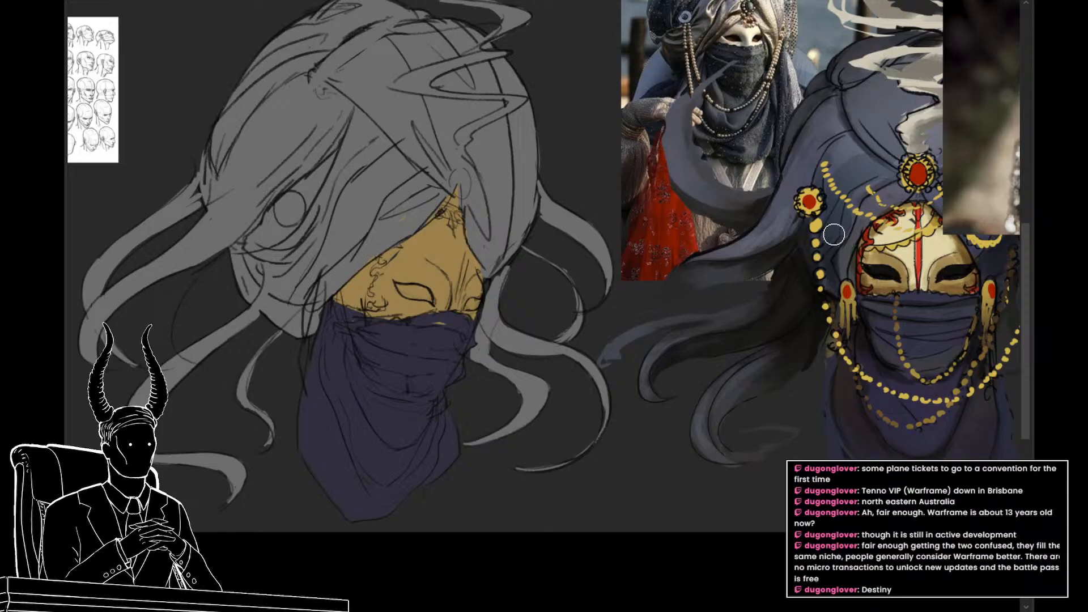
{"action": "left_click", "coordinate": [852, 179], "text": "alt"}
{"action": "key", "text": "alt+BackSpace"}
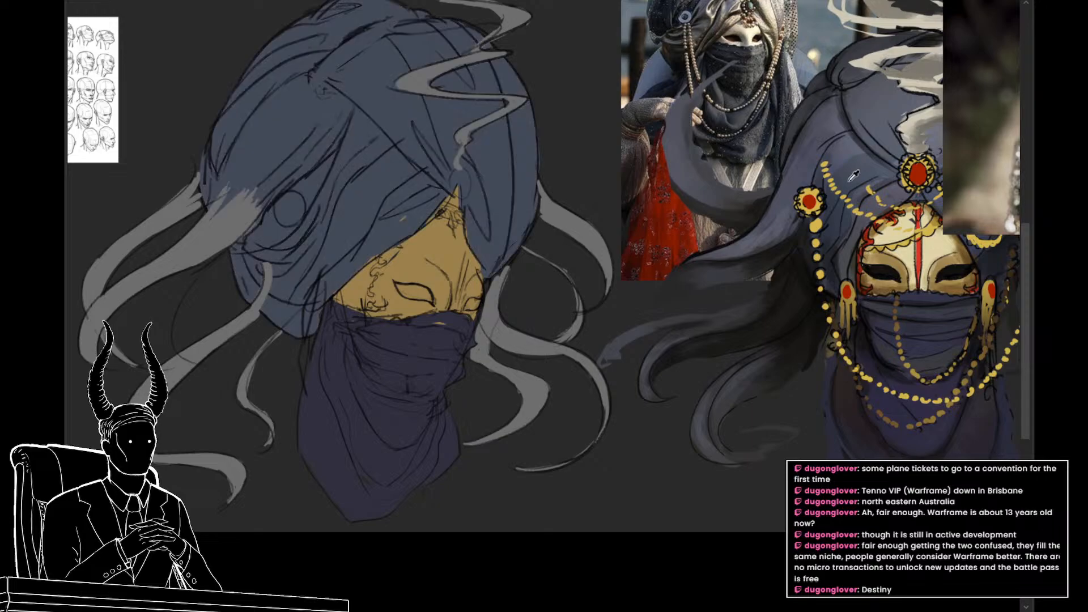
Step: Recolor the gray tendrils on both sides of the head in the turban's slate blue
{"action": "left_click_drag", "start_coordinate": [522, 292], "coordinate": [497, 291]}
{"action": "left_click_drag", "start_coordinate": [507, 338], "coordinate": [511, 355]}
{"action": "left_click_drag", "start_coordinate": [497, 333], "coordinate": [527, 340]}
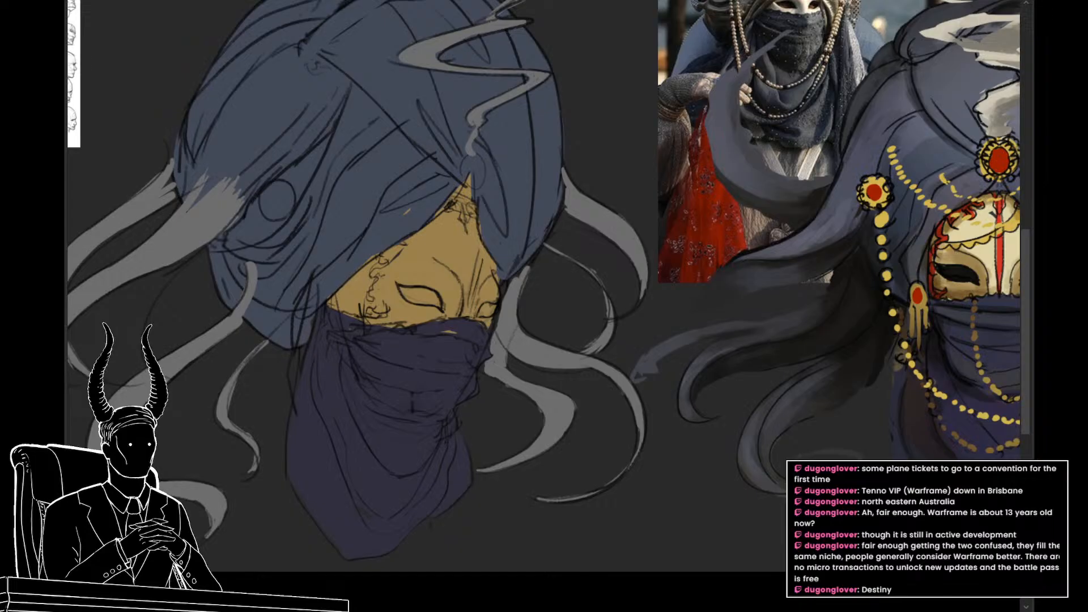
{"action": "left_click_drag", "start_coordinate": [671, 445], "coordinate": [665, 439]}
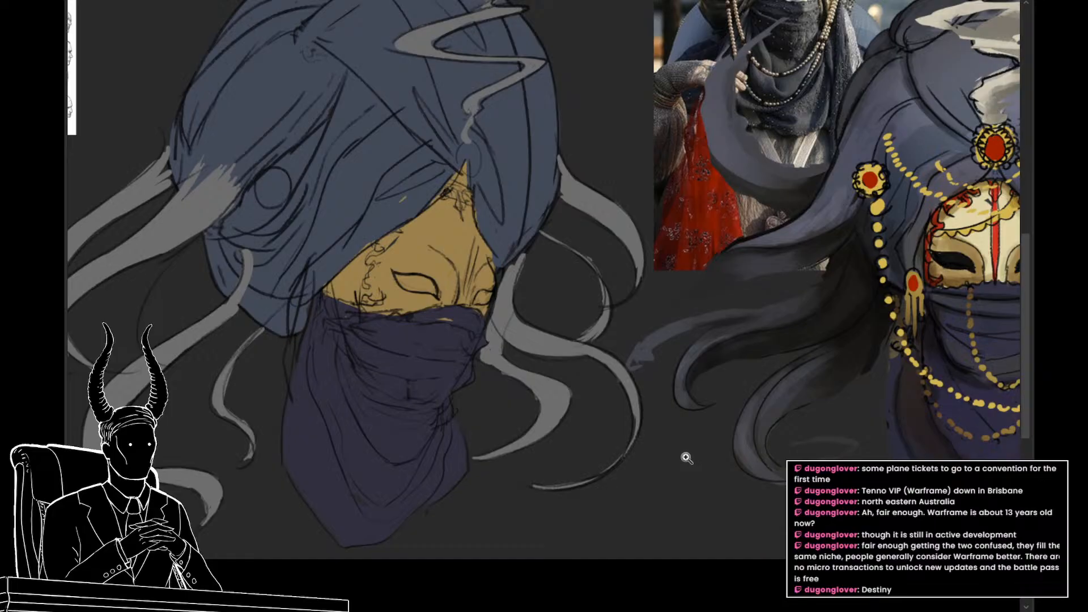
{"action": "scroll", "coordinate": [686, 458], "scroll_direction": "down", "scroll_amount": 3}
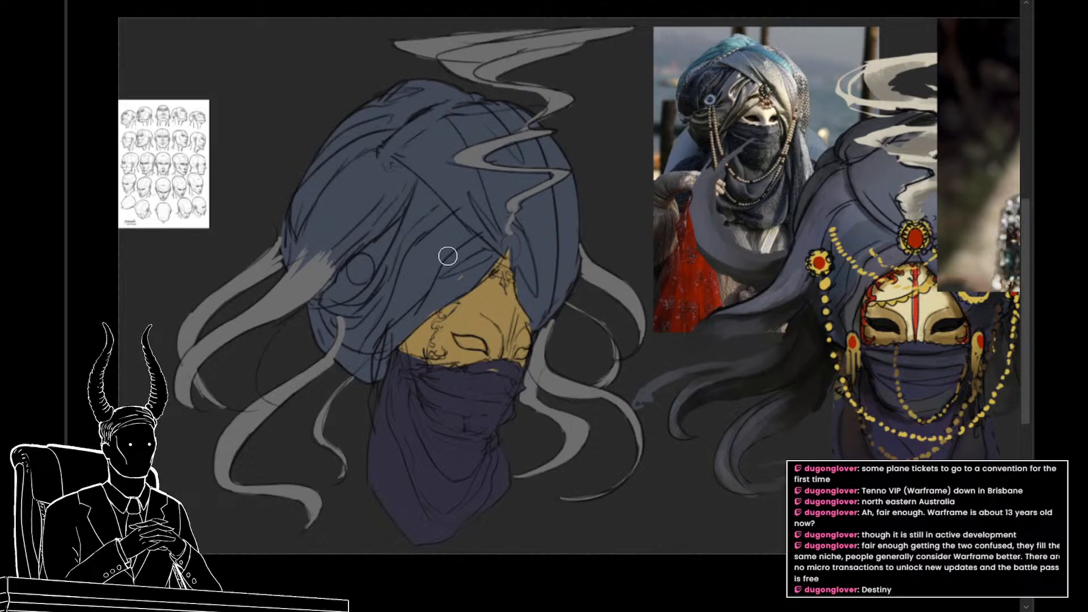
{"action": "left_click", "coordinate": [293, 295], "text": "alt"}
{"action": "key", "text": "alt+shift+BackSpace"}
{"action": "left_click_drag", "start_coordinate": [604, 309], "coordinate": [614, 347]}
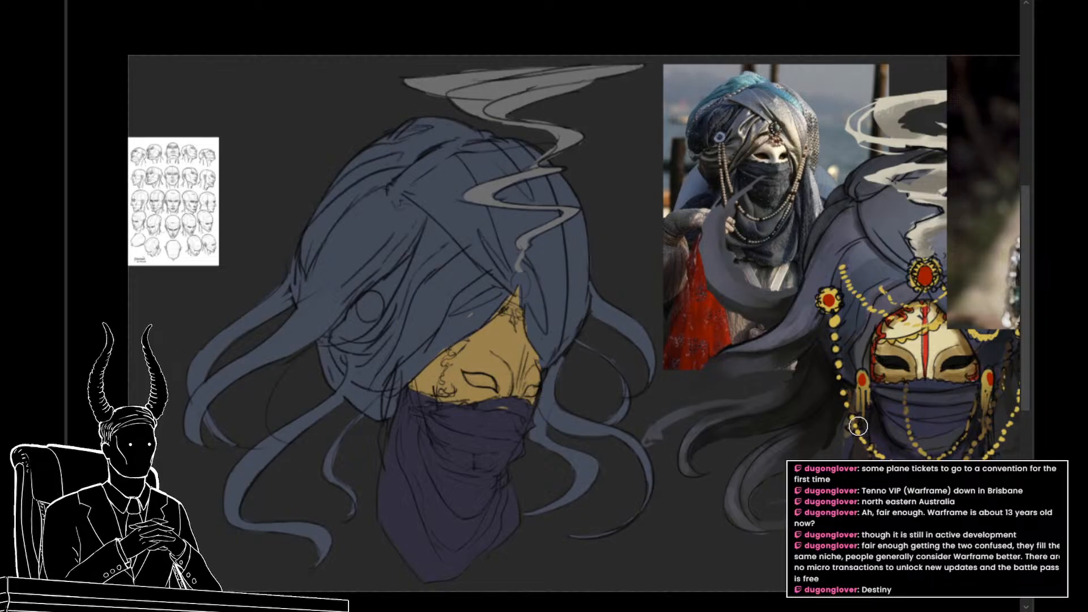
Step: Recolor the smoke trail with the warm beige gray sampled from the painted character's smoke
{"action": "left_click_drag", "start_coordinate": [732, 439], "coordinate": [669, 424]}
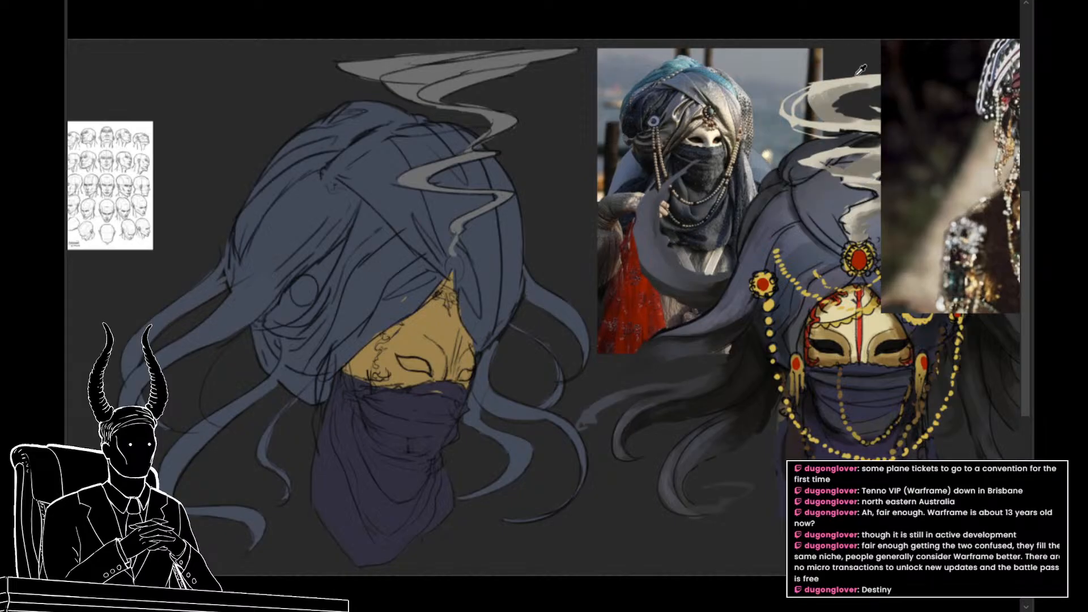
{"action": "key", "text": "alt+BackSpace"}
{"action": "left_click_drag", "start_coordinate": [615, 328], "coordinate": [597, 334]}
{"action": "left_click_drag", "start_coordinate": [637, 391], "coordinate": [691, 320]}
{"action": "left_click_drag", "start_coordinate": [642, 365], "coordinate": [621, 396]}
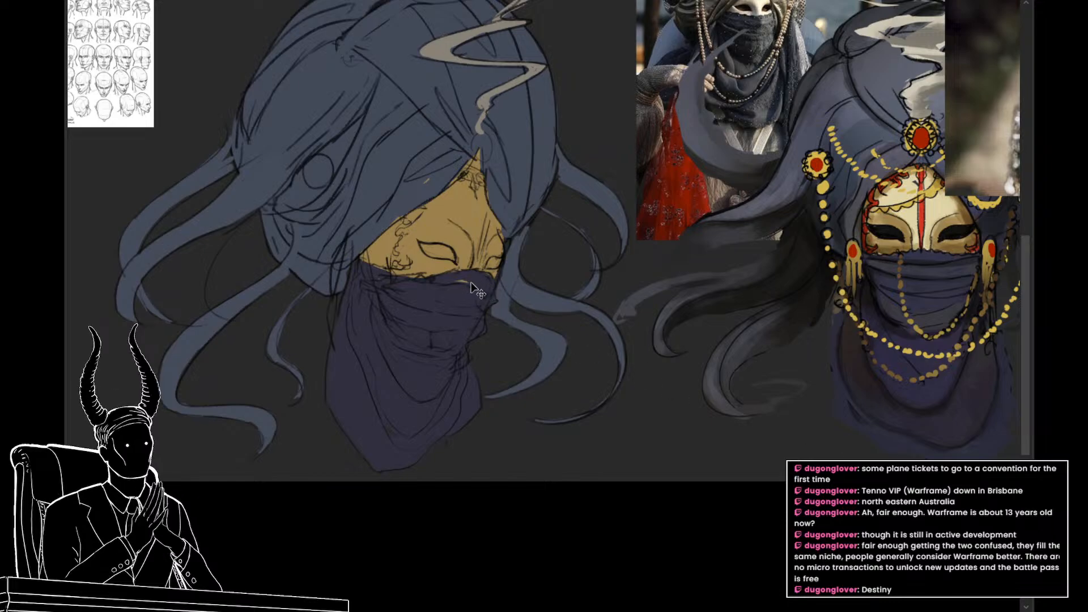
Step: Outline the strip at the mask's outer side edge beside the turban and clear its gold fill
{"action": "left_click", "coordinate": [451, 229], "text": "ctrl"}
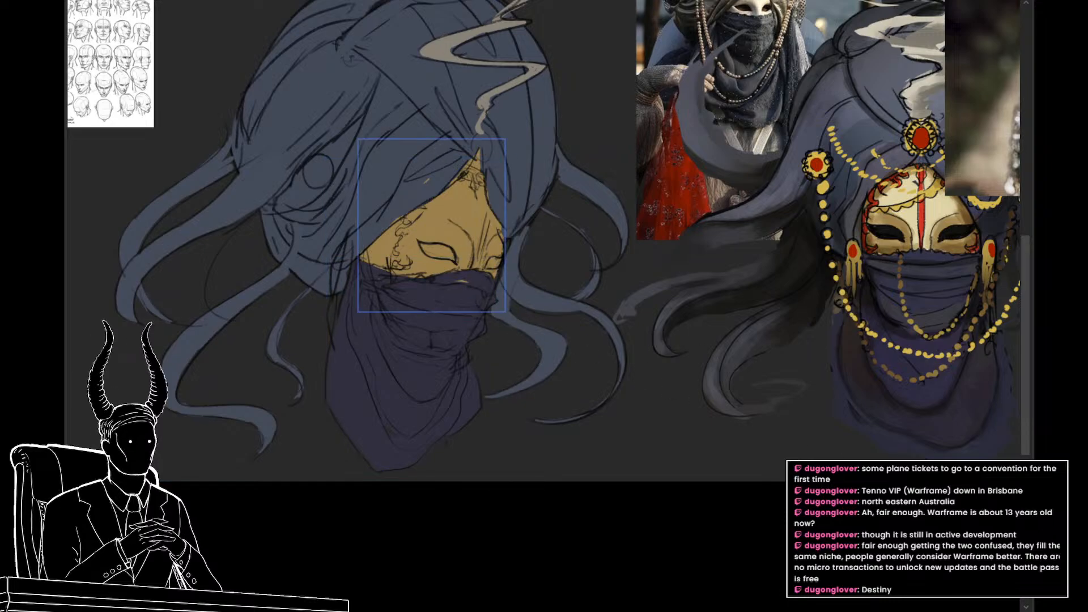
{"action": "left_click", "coordinate": [1048, 462]}
{"action": "left_click", "coordinate": [1048, 462]}
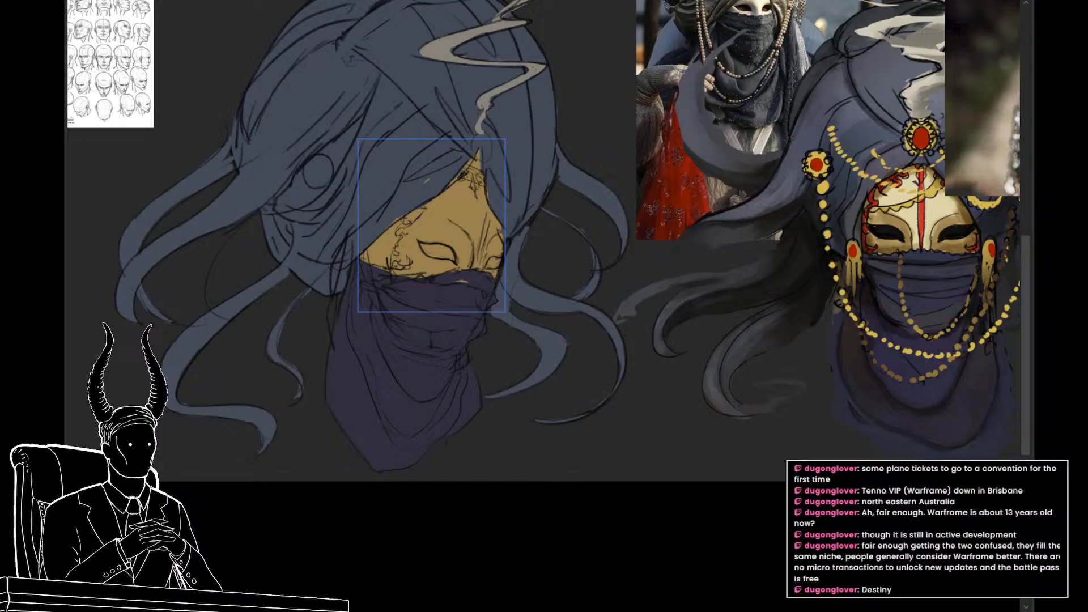
{"action": "left_click_drag", "start_coordinate": [451, 284], "coordinate": [455, 308]}
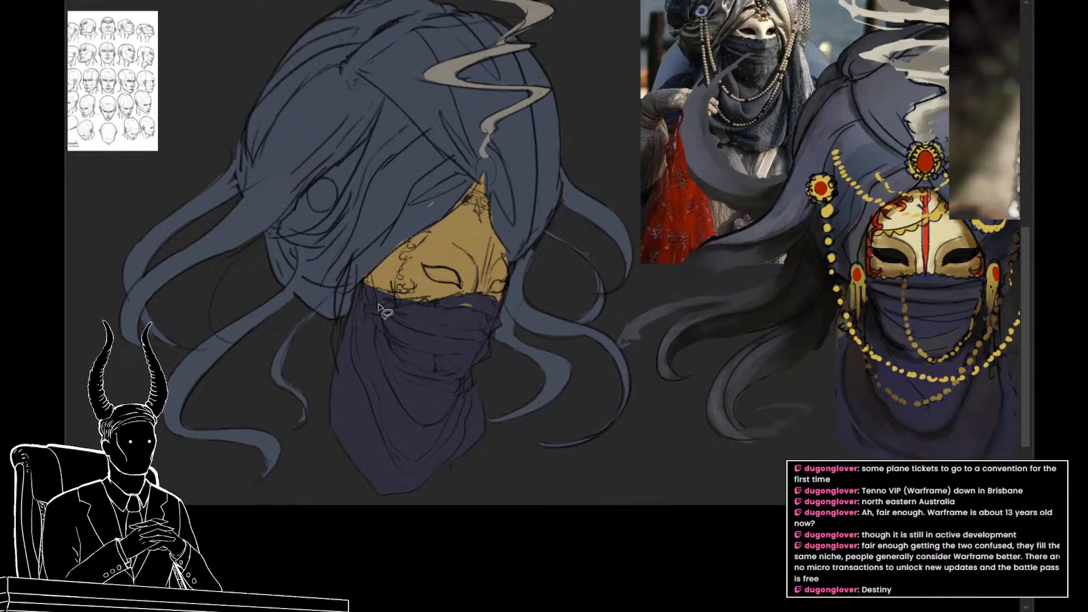
{"action": "mouse_move", "coordinate": [386, 249]}
{"action": "left_mouse_down"}
{"action": "mouse_move", "coordinate": [360, 273]}
{"action": "mouse_move", "coordinate": [372, 327]}
{"action": "left_mouse_up"}
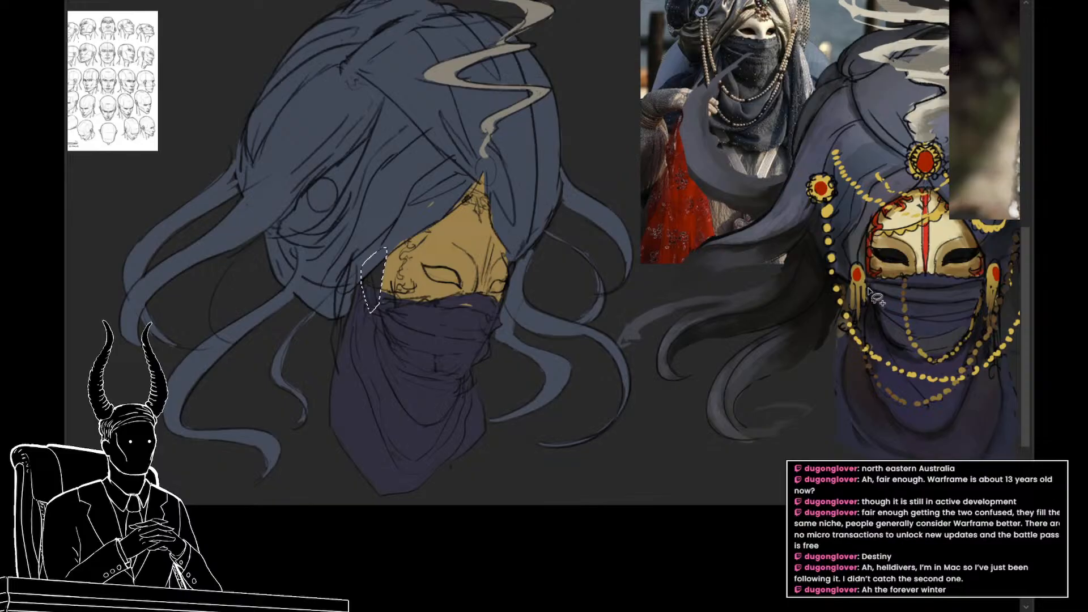
{"action": "key", "text": "ctrl+d"}
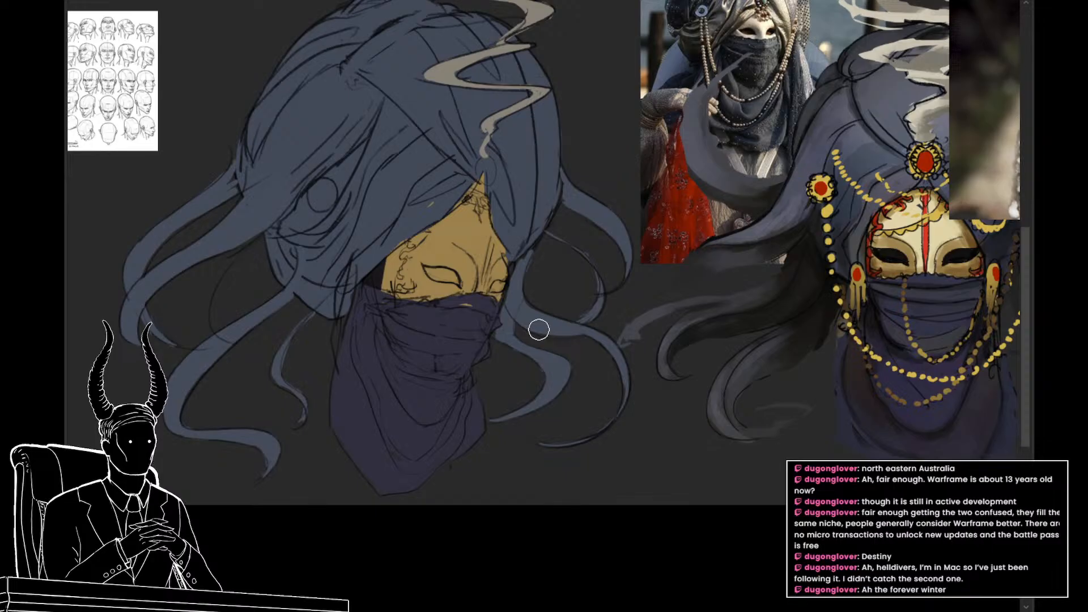
{"action": "mouse_move", "coordinate": [577, 264]}
{"action": "left_mouse_down"}
{"action": "mouse_move", "coordinate": [561, 263]}
{"action": "mouse_move", "coordinate": [671, 339]}
{"action": "left_mouse_up"}
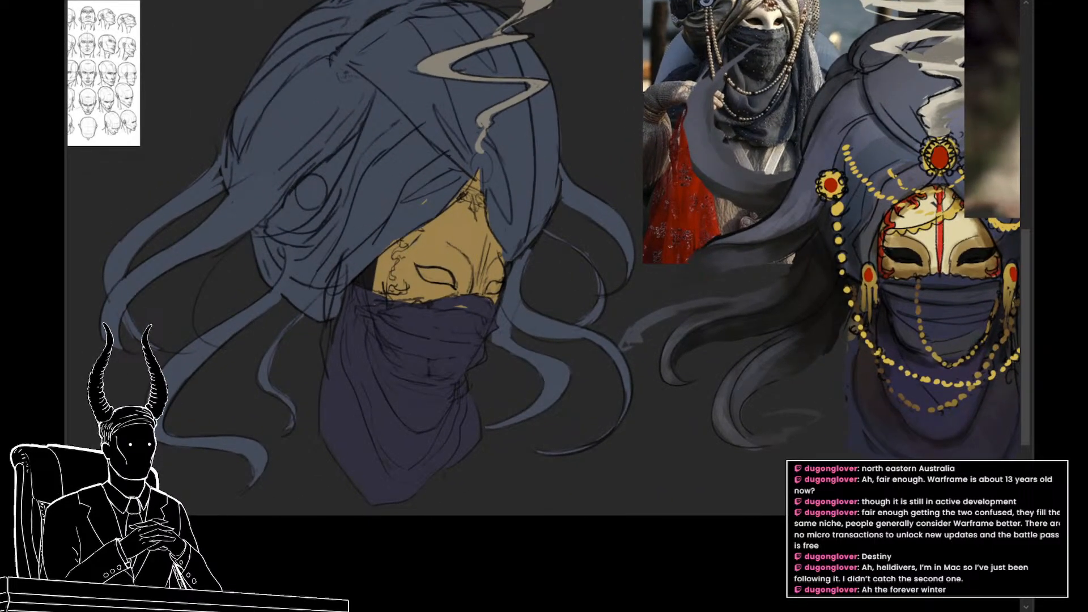
{"action": "left_click", "coordinate": [381, 274], "text": "alt"}
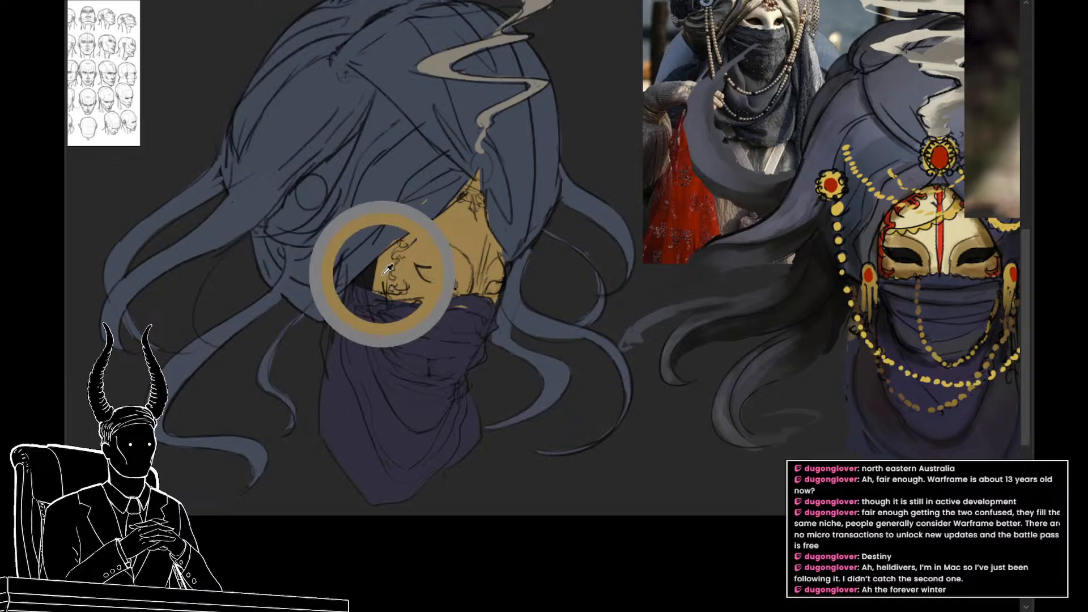
{"action": "left_click_drag", "start_coordinate": [377, 261], "coordinate": [379, 281]}
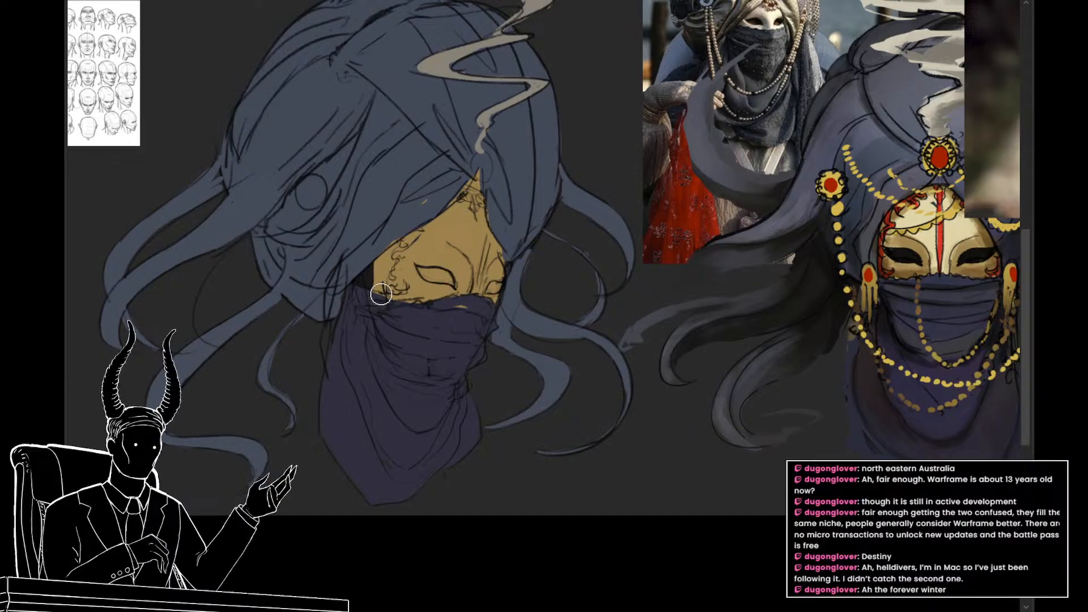
{"action": "key", "text": "ctrl+z"}
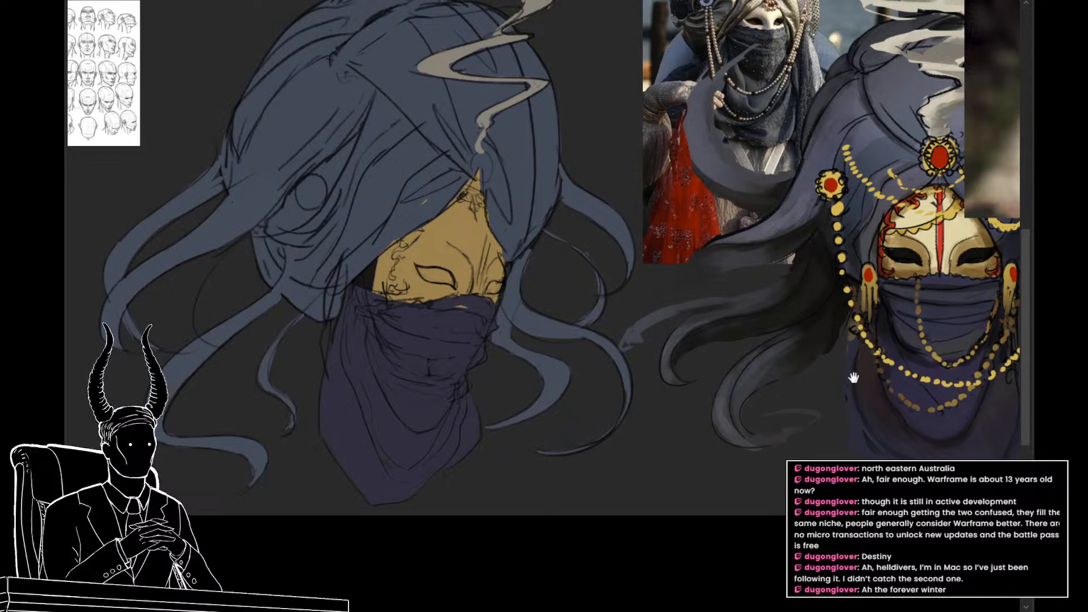
Step: Fill the bare gap between the mask's outer edge and the turban with dark purple
{"action": "left_click", "coordinate": [408, 420], "text": "ctrl"}
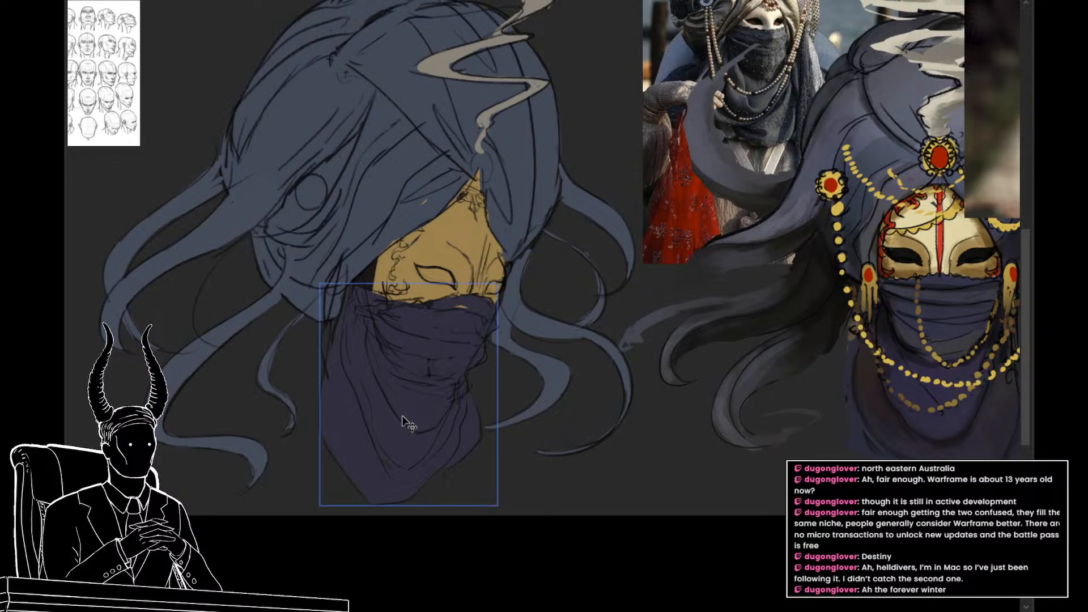
{"action": "key", "text": "ctrl+comma"}
{"action": "key", "text": "ctrl+comma"}
{"action": "key", "text": "alt+bracketleft"}
{"action": "left_click", "coordinate": [342, 263], "text": "ctrl"}
{"action": "left_click", "coordinate": [342, 236], "text": "ctrl"}
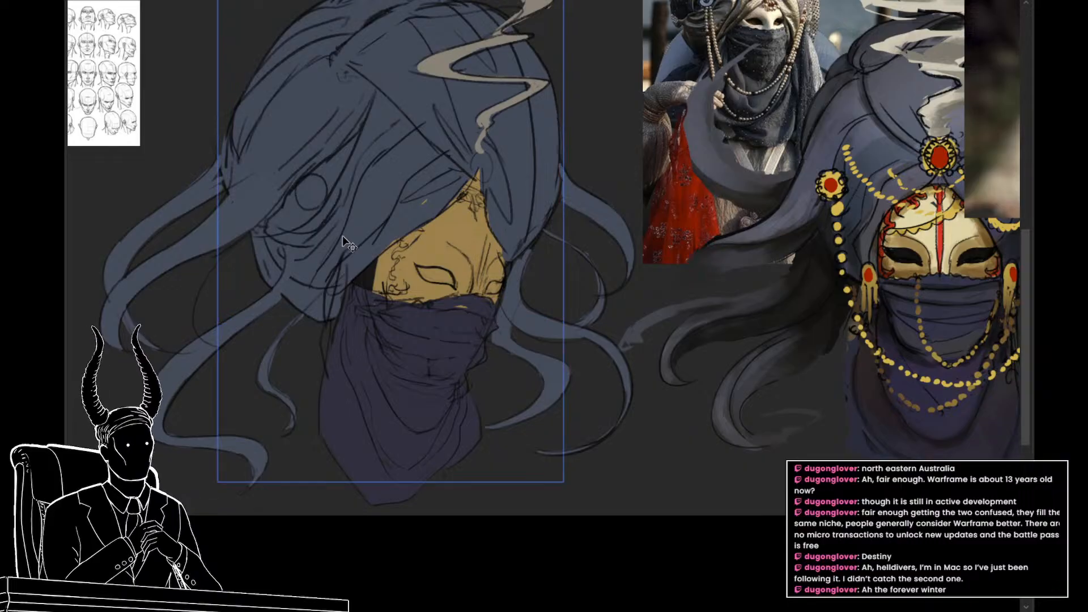
{"action": "left_click", "coordinate": [341, 243], "text": "ctrl"}
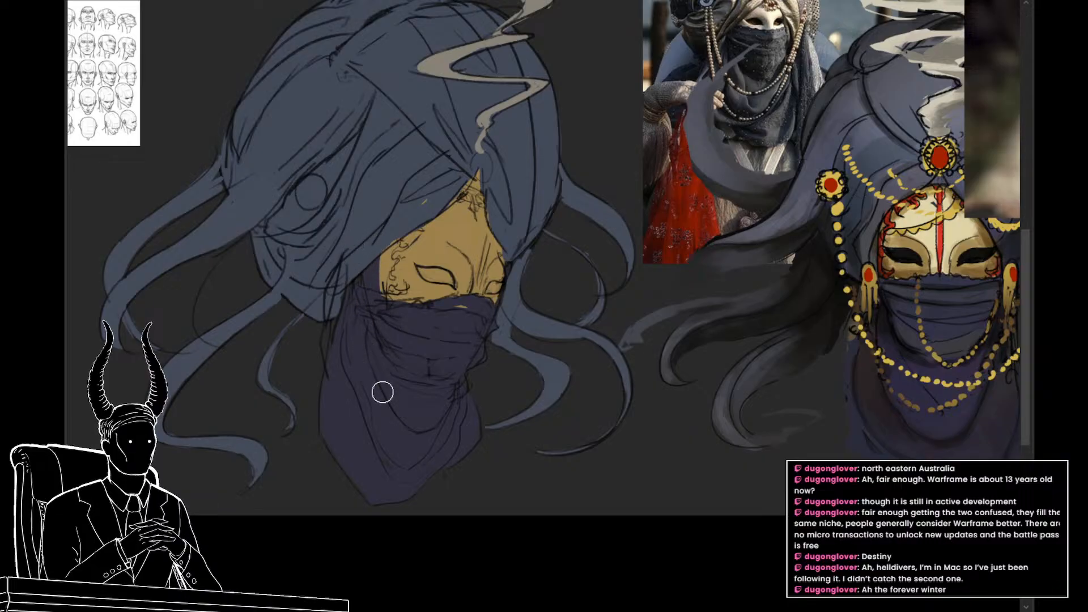
{"action": "left_click_drag", "start_coordinate": [412, 377], "coordinate": [419, 429]}
{"action": "scroll", "coordinate": [453, 438], "scroll_direction": "down", "scroll_amount": 5}
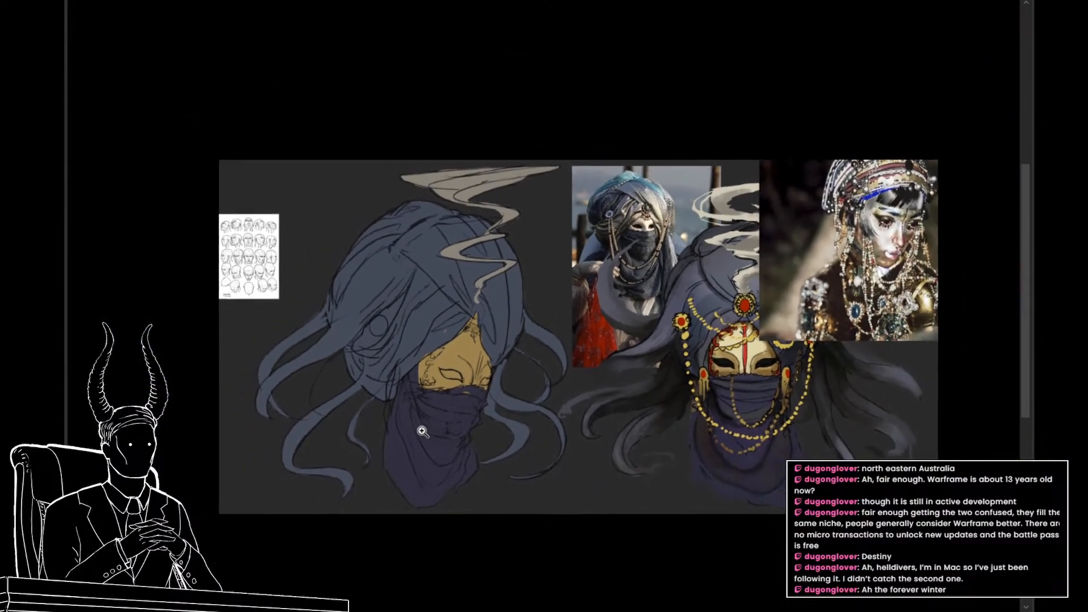
{"action": "scroll", "coordinate": [455, 441], "scroll_direction": "up", "scroll_amount": 6}
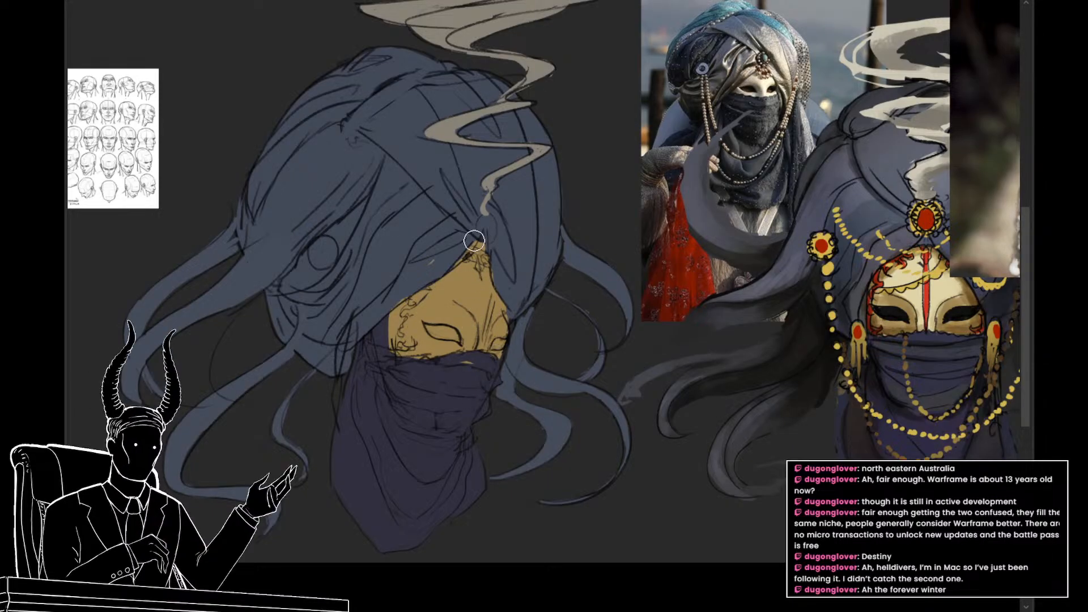
{"action": "scroll", "coordinate": [476, 252], "scroll_direction": "down", "scroll_amount": 2}
{"action": "scroll", "coordinate": [476, 252], "scroll_direction": "up", "scroll_amount": 1}
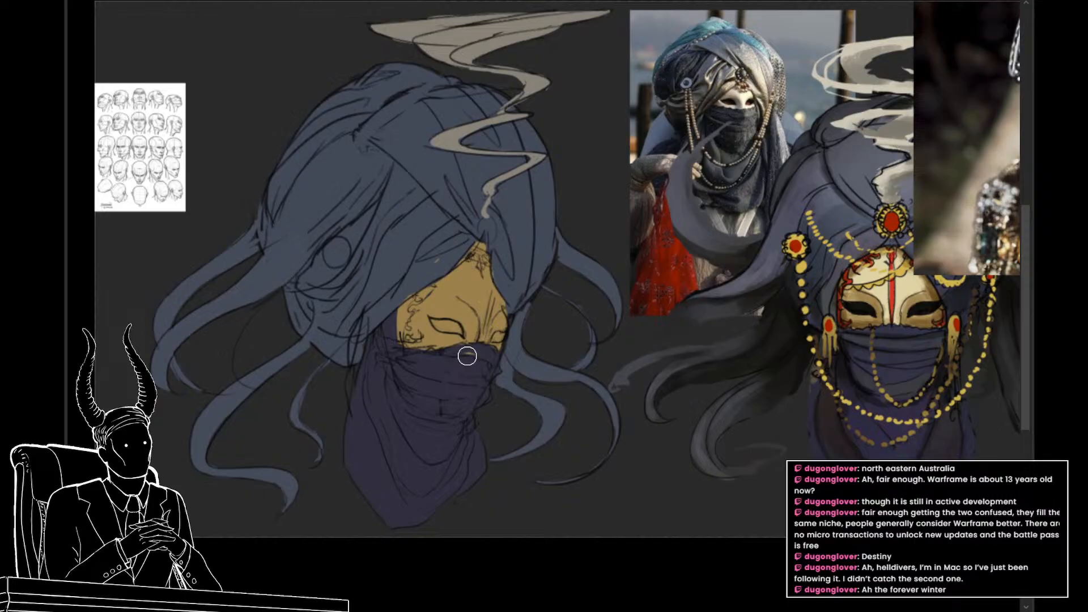
{"action": "left_click", "coordinate": [427, 276], "text": "ctrl"}
{"action": "left_click", "coordinate": [429, 272], "text": "alt"}
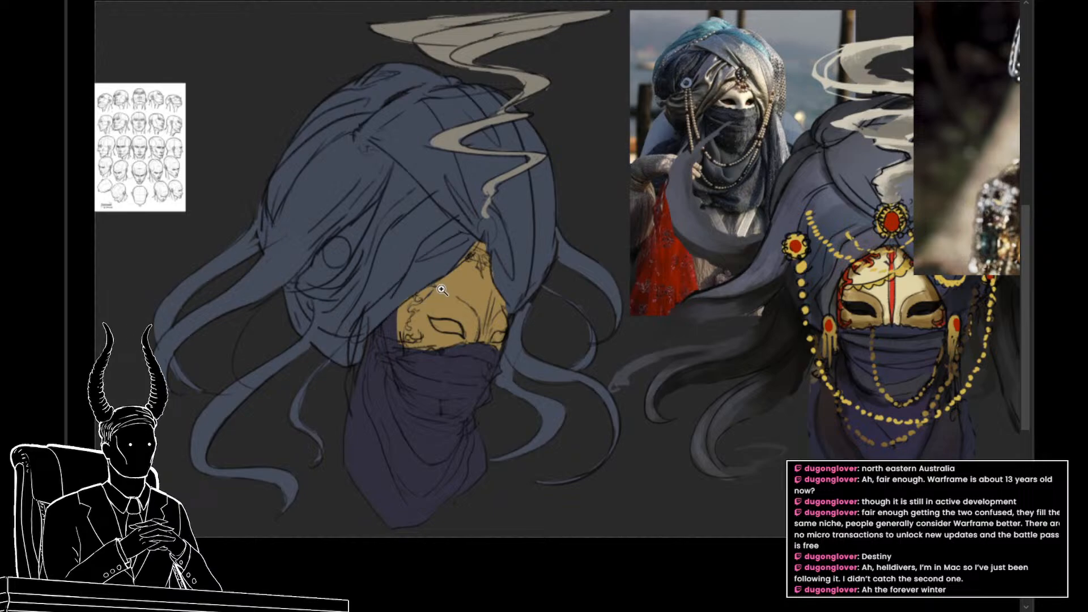
Step: Scale down the jeweled headdress reference photo and place it in the canvas's upper right, above the painted mask
{"action": "left_click_drag", "start_coordinate": [439, 288], "coordinate": [407, 290]}
{"action": "left_click_drag", "start_coordinate": [575, 346], "coordinate": [542, 372]}
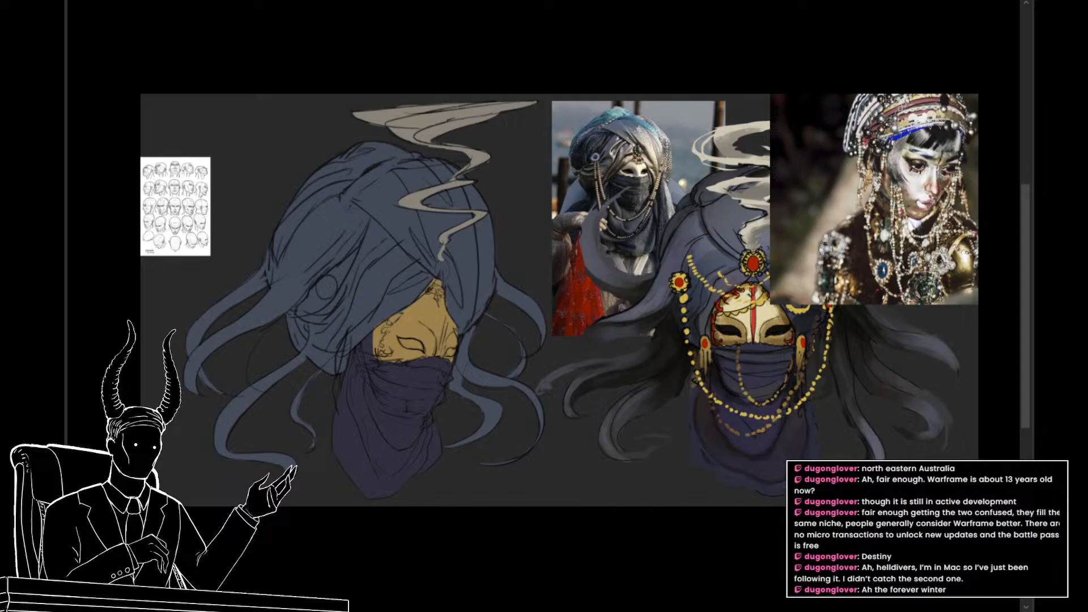
{"action": "left_click_drag", "start_coordinate": [835, 250], "coordinate": [745, 332]}
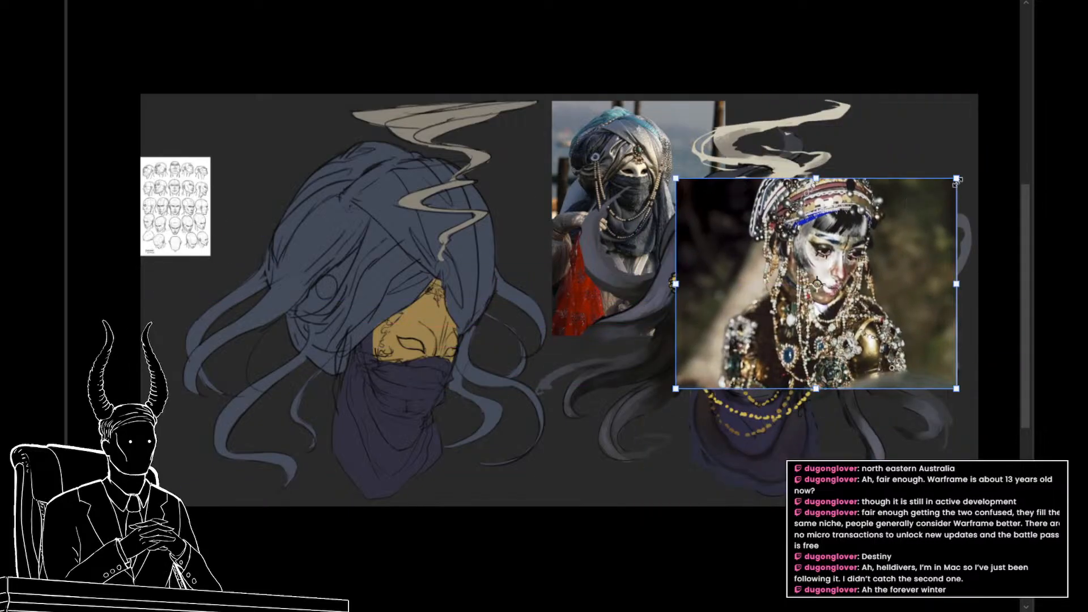
{"action": "left_click_drag", "start_coordinate": [957, 182], "coordinate": [898, 225]}
{"action": "left_click_drag", "start_coordinate": [851, 272], "coordinate": [911, 161]}
{"action": "left_click_drag", "start_coordinate": [877, 112], "coordinate": [877, 100]}
{"action": "left_click_drag", "start_coordinate": [871, 153], "coordinate": [876, 154]}
{"action": "key", "text": "Return"}
Step: Paint both eye openings of the gold mask solid black
{"action": "left_click_drag", "start_coordinate": [345, 343], "coordinate": [361, 316]}
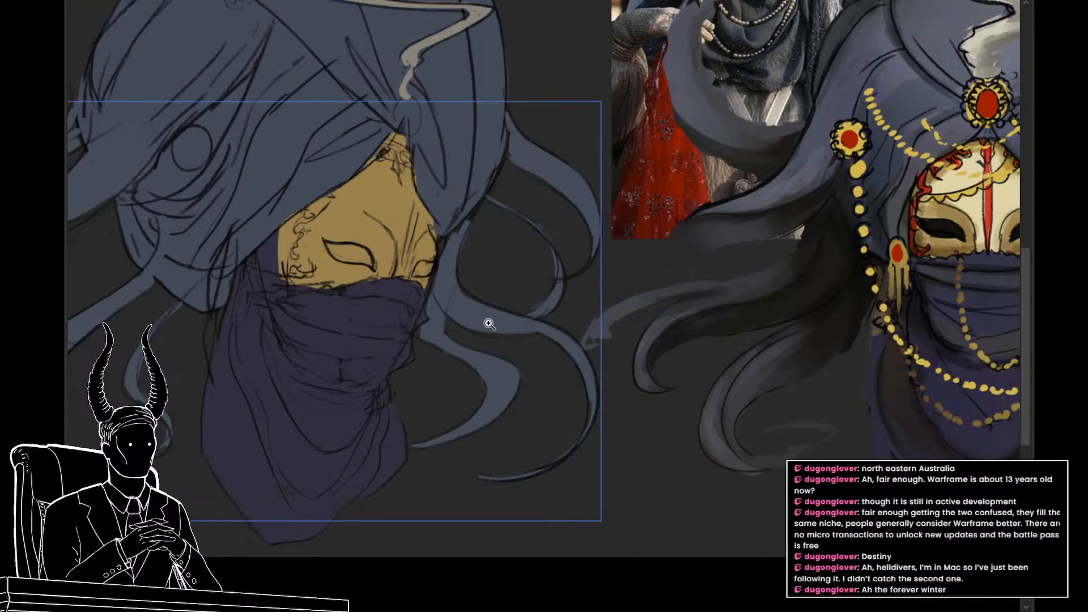
{"action": "left_click_drag", "start_coordinate": [517, 329], "coordinate": [523, 332]}
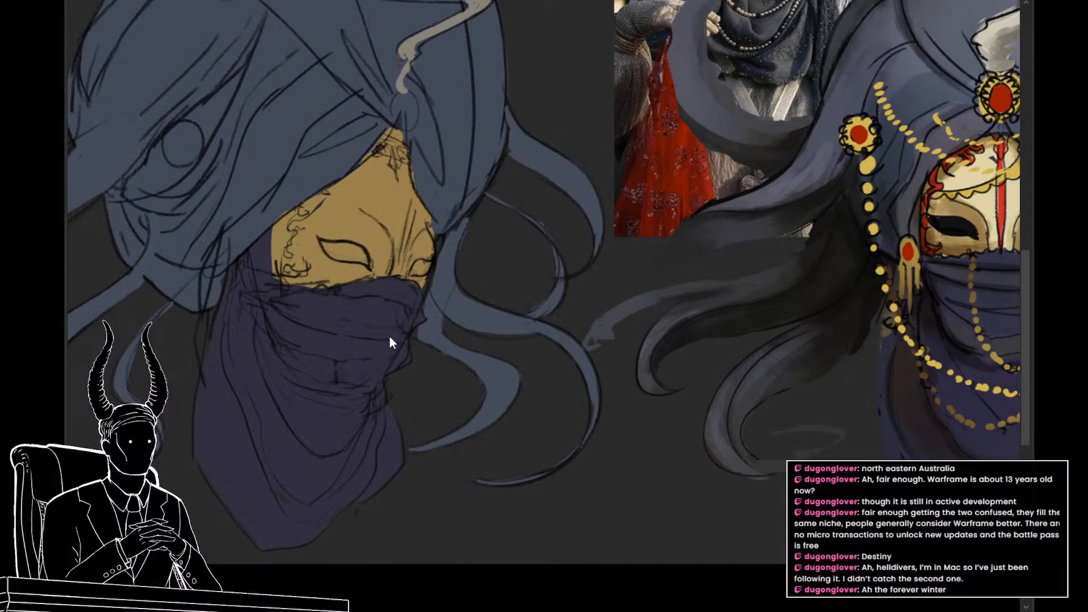
{"action": "left_click_drag", "start_coordinate": [305, 316], "coordinate": [301, 294]}
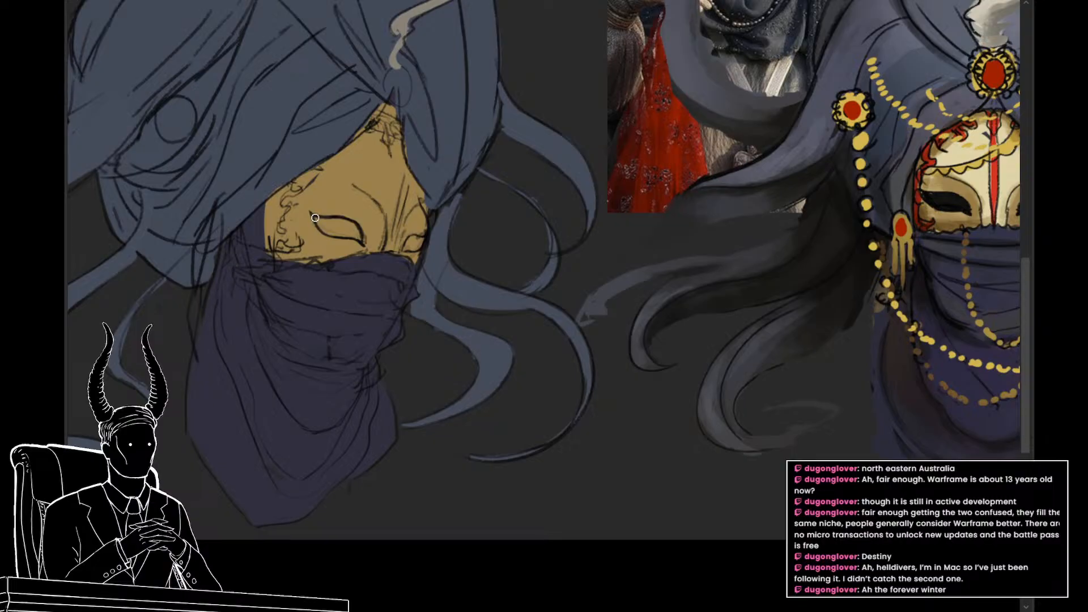
{"action": "left_click_drag", "start_coordinate": [314, 214], "coordinate": [355, 232]}
{"action": "mouse_move", "coordinate": [355, 225]}
{"action": "left_mouse_down"}
{"action": "mouse_move", "coordinate": [316, 218]}
{"action": "mouse_move", "coordinate": [325, 233]}
{"action": "mouse_move", "coordinate": [356, 238]}
{"action": "left_mouse_up"}
{"action": "left_click_drag", "start_coordinate": [397, 246], "coordinate": [333, 251]}
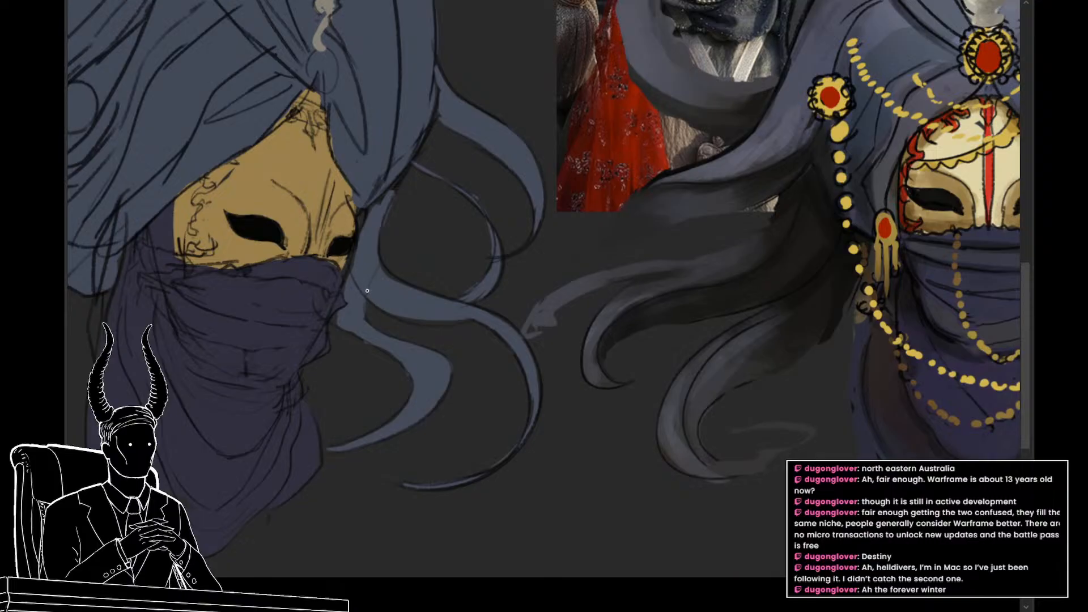
Step: Shade the brow and eye socket around the gold mask's near eye with brown sampled from the painted mask
{"action": "left_click_drag", "start_coordinate": [376, 300], "coordinate": [364, 340]}
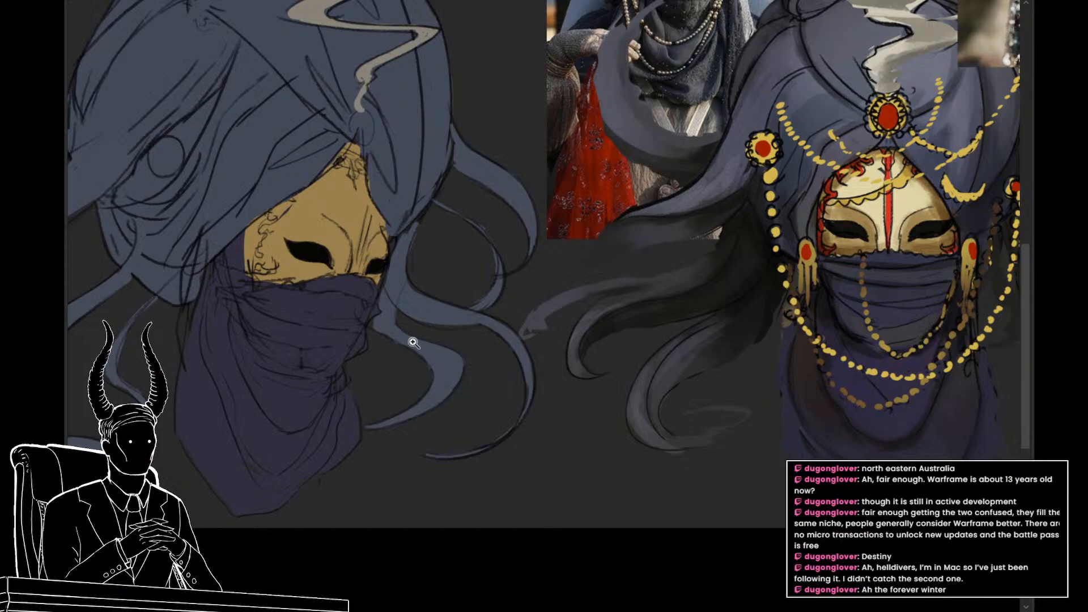
{"action": "mouse_move", "coordinate": [413, 345]}
{"action": "left_mouse_down"}
{"action": "mouse_move", "coordinate": [478, 368]}
{"action": "mouse_move", "coordinate": [492, 391]}
{"action": "left_mouse_up"}
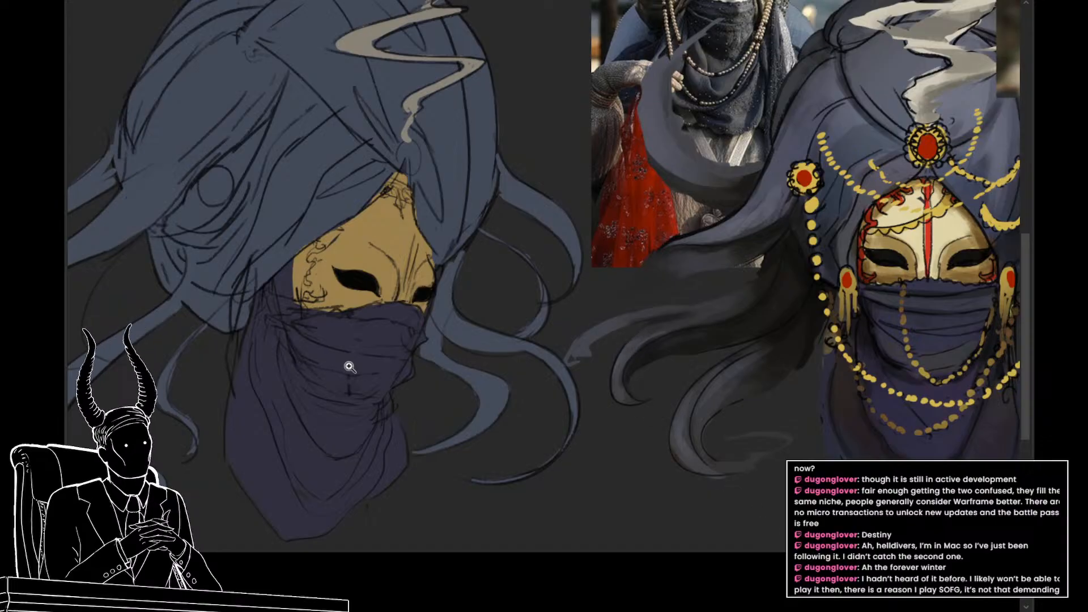
{"action": "left_click", "coordinate": [425, 372]}
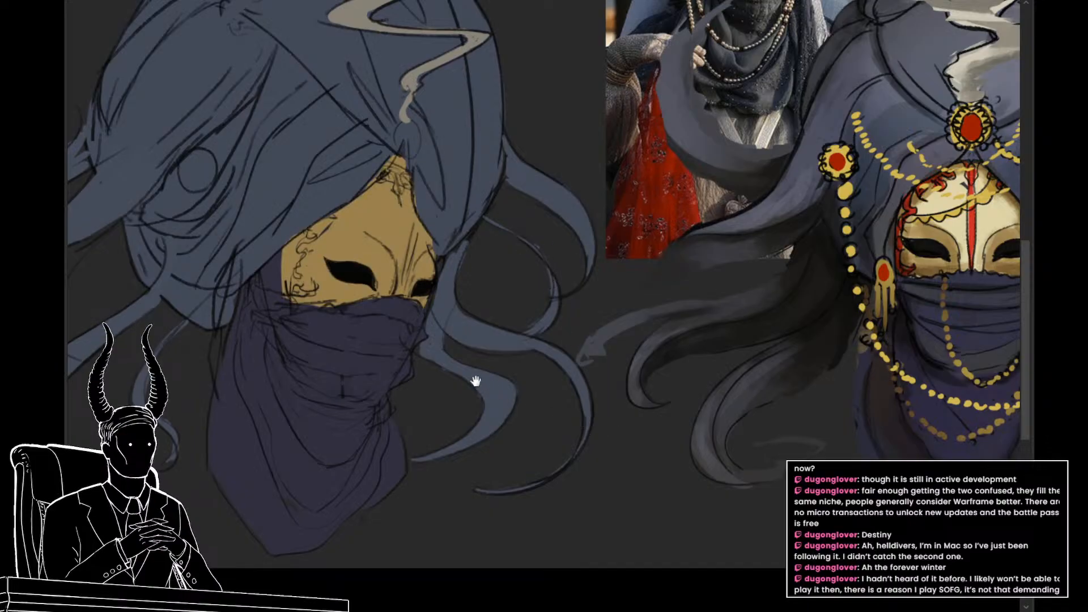
{"action": "left_click_drag", "start_coordinate": [474, 381], "coordinate": [452, 386]}
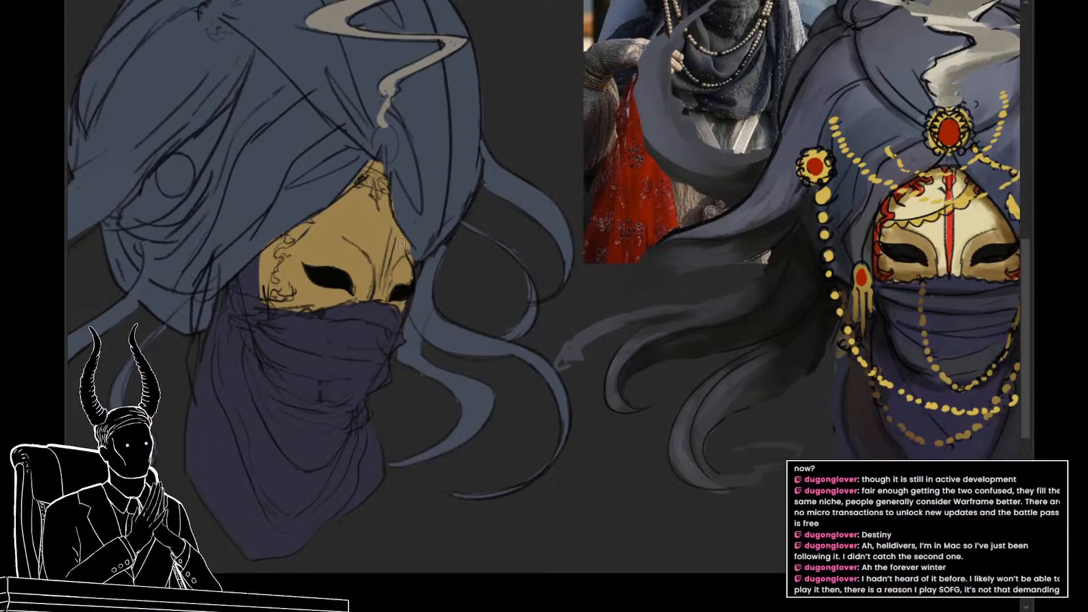
{"action": "left_click", "coordinate": [916, 269]}
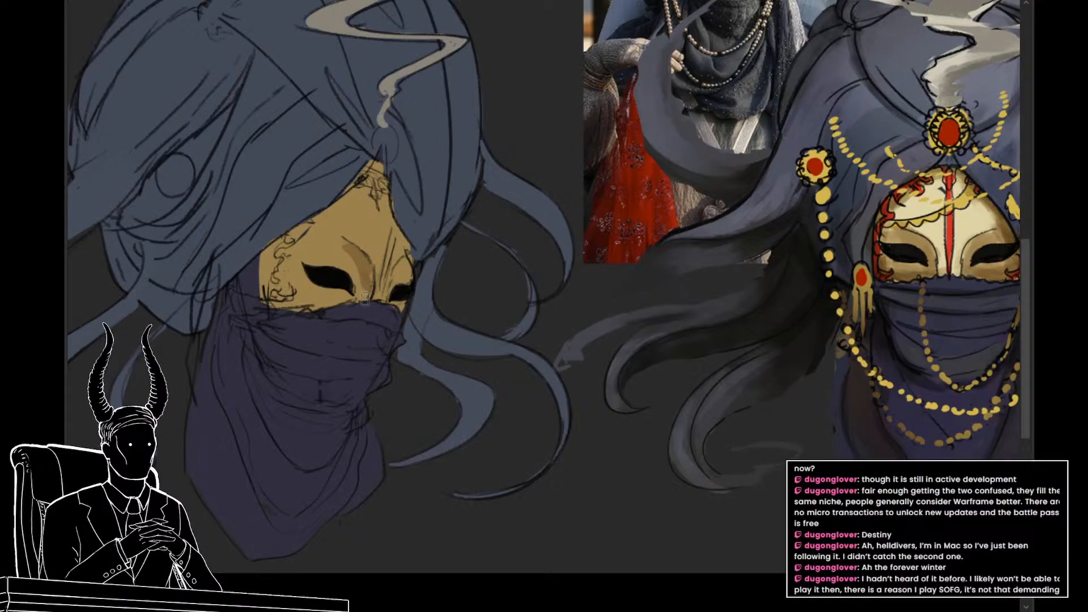
{"action": "left_click_drag", "start_coordinate": [339, 248], "coordinate": [357, 285]}
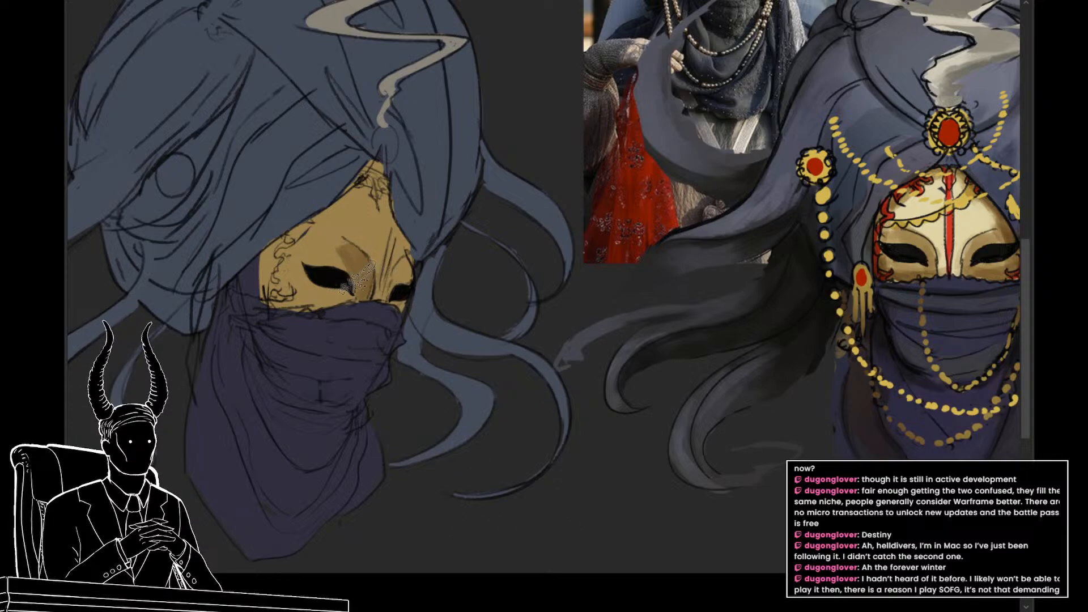
{"action": "left_click_drag", "start_coordinate": [582, 517], "coordinate": [567, 502]}
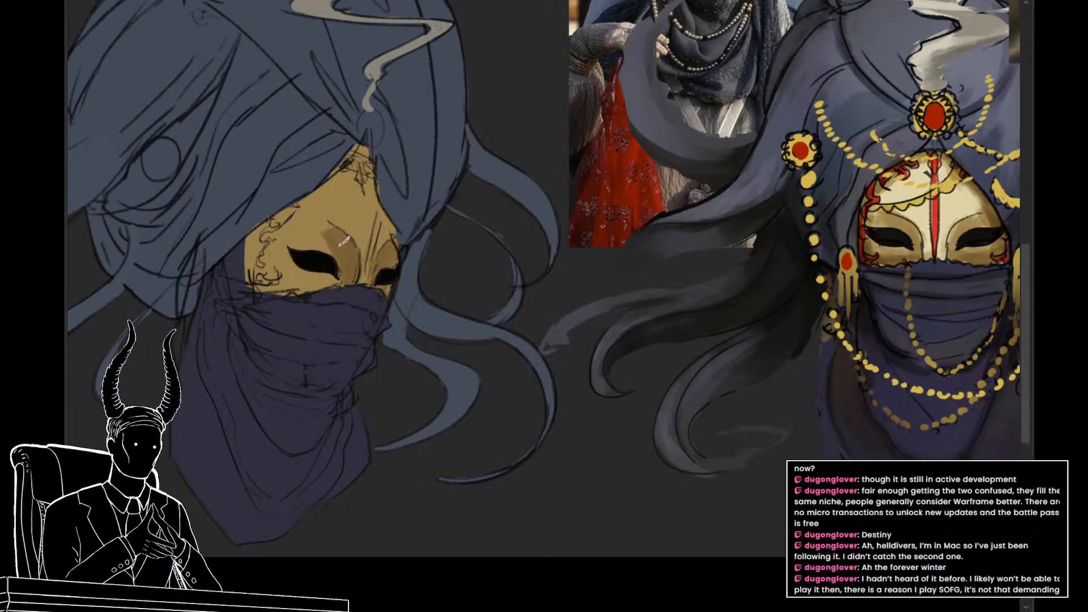
{"action": "scroll", "coordinate": [324, 242], "scroll_direction": "up", "scroll_amount": 1}
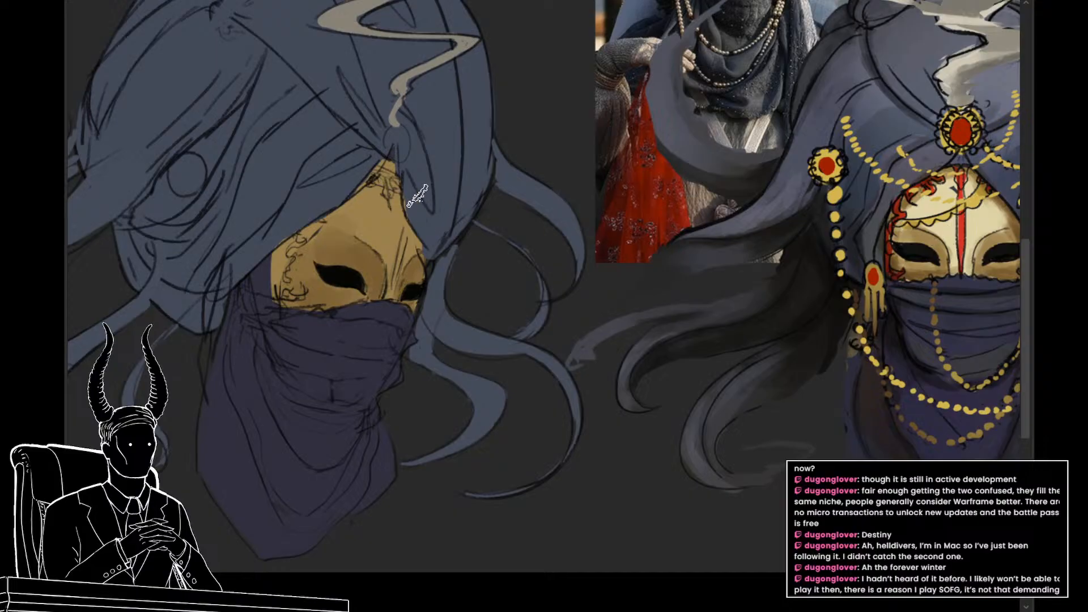
Step: Paint pale cream highlights on the mask's forehead and nose bridge, darkening the gold just below the turban's peak
{"action": "mouse_move", "coordinate": [390, 261]}
{"action": "left_mouse_down"}
{"action": "mouse_move", "coordinate": [377, 240]}
{"action": "mouse_move", "coordinate": [395, 272]}
{"action": "mouse_move", "coordinate": [412, 245]}
{"action": "mouse_move", "coordinate": [392, 223]}
{"action": "mouse_move", "coordinate": [356, 216]}
{"action": "mouse_move", "coordinate": [376, 255]}
{"action": "left_mouse_up"}
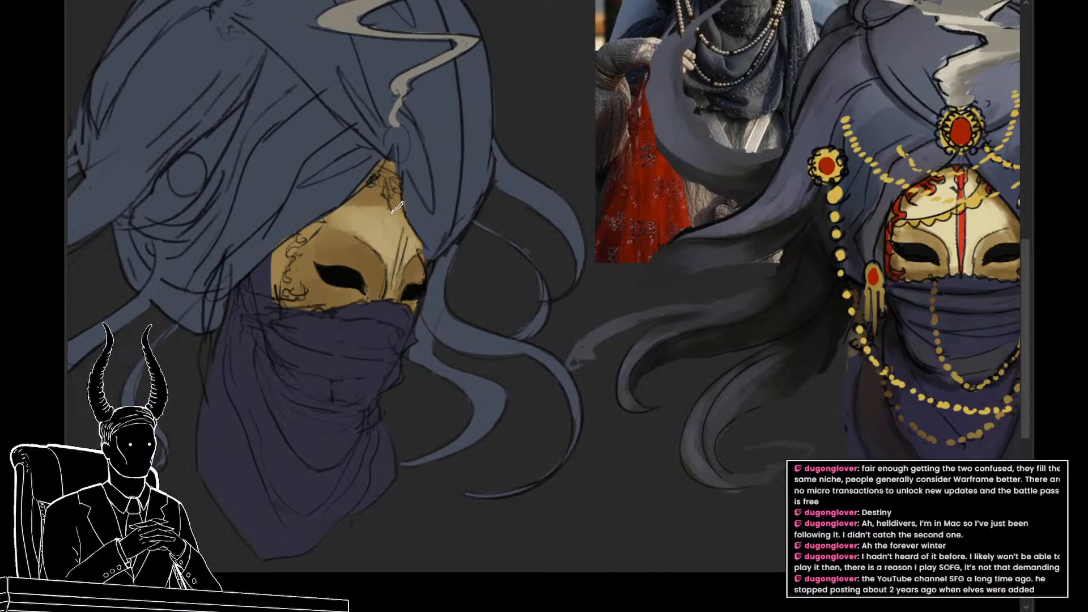
{"action": "left_click", "coordinate": [372, 201], "text": "alt"}
{"action": "left_click_drag", "start_coordinate": [372, 213], "coordinate": [389, 213]}
{"action": "left_click", "coordinate": [382, 209], "text": "alt"}
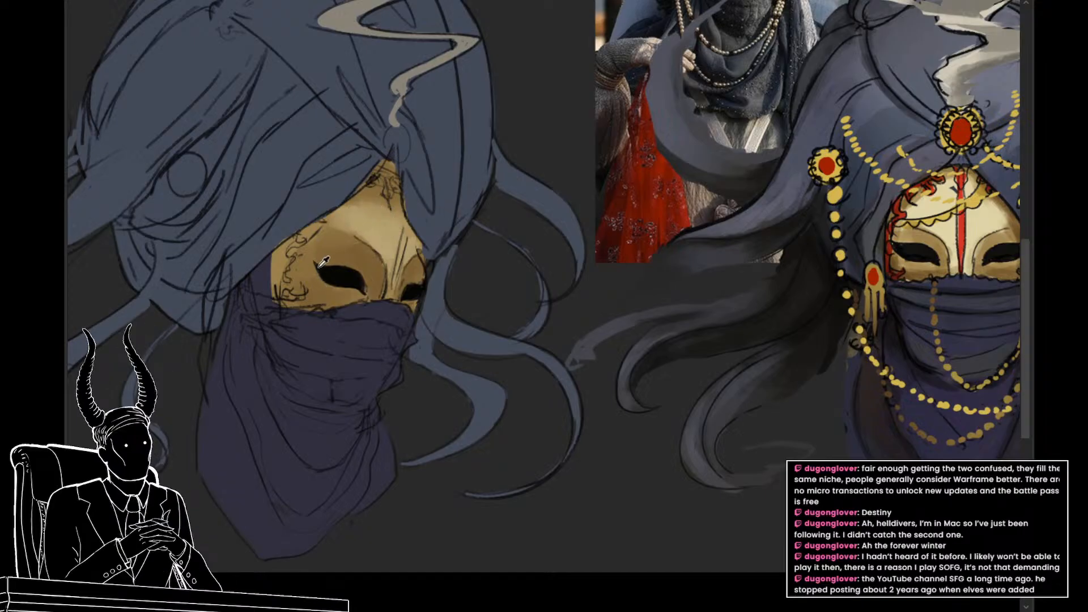
Step: Shade the mask's outer side edge and cheek with darker brown and refine the light forehead tone
{"action": "left_click", "coordinate": [301, 269], "text": "alt"}
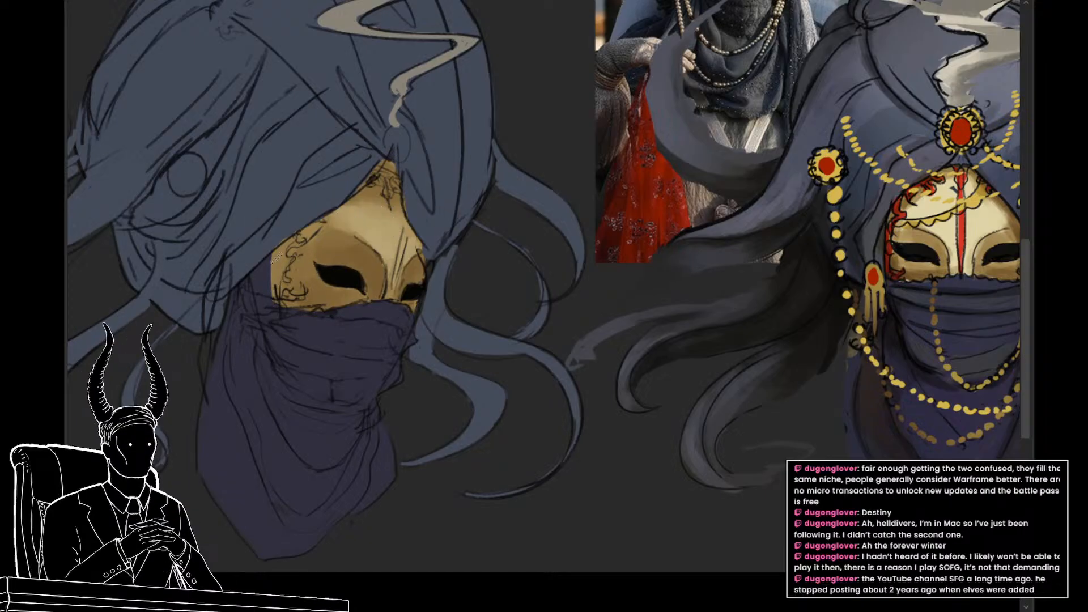
{"action": "left_click", "coordinate": [315, 251], "text": "alt"}
{"action": "mouse_move", "coordinate": [369, 277]}
{"action": "left_mouse_down"}
{"action": "mouse_move", "coordinate": [343, 270]}
{"action": "mouse_move", "coordinate": [365, 264]}
{"action": "left_mouse_up"}
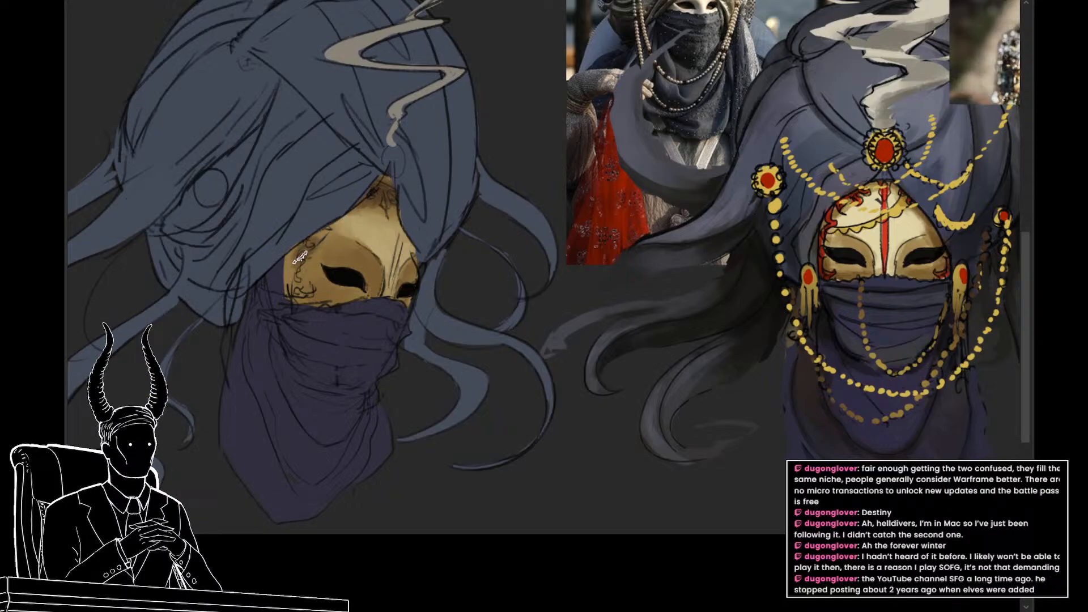
{"action": "left_click_drag", "start_coordinate": [289, 258], "coordinate": [286, 297]}
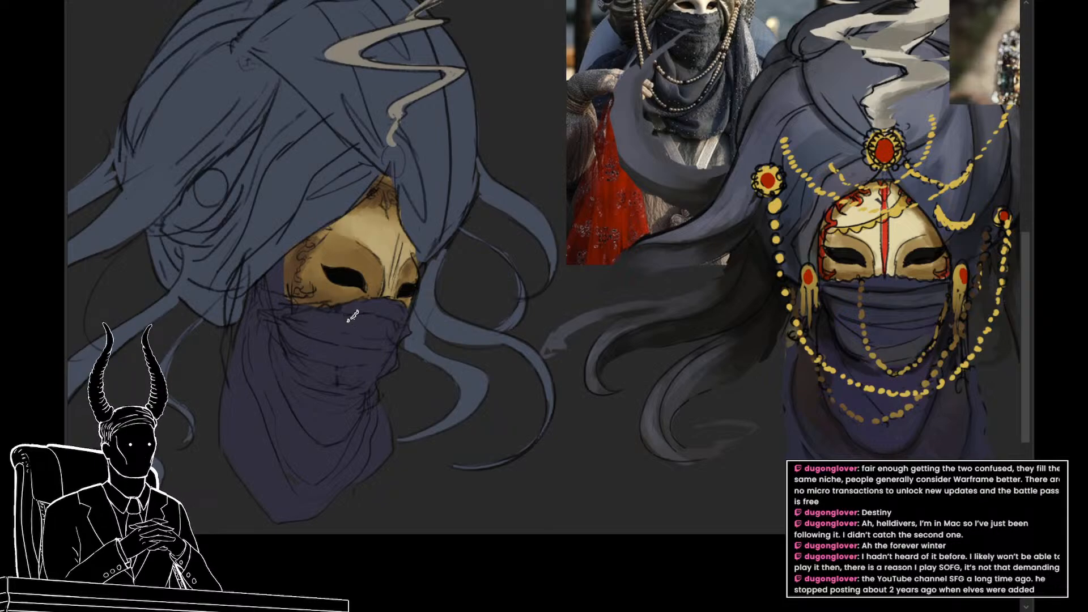
{"action": "left_click", "coordinate": [386, 241], "text": "alt"}
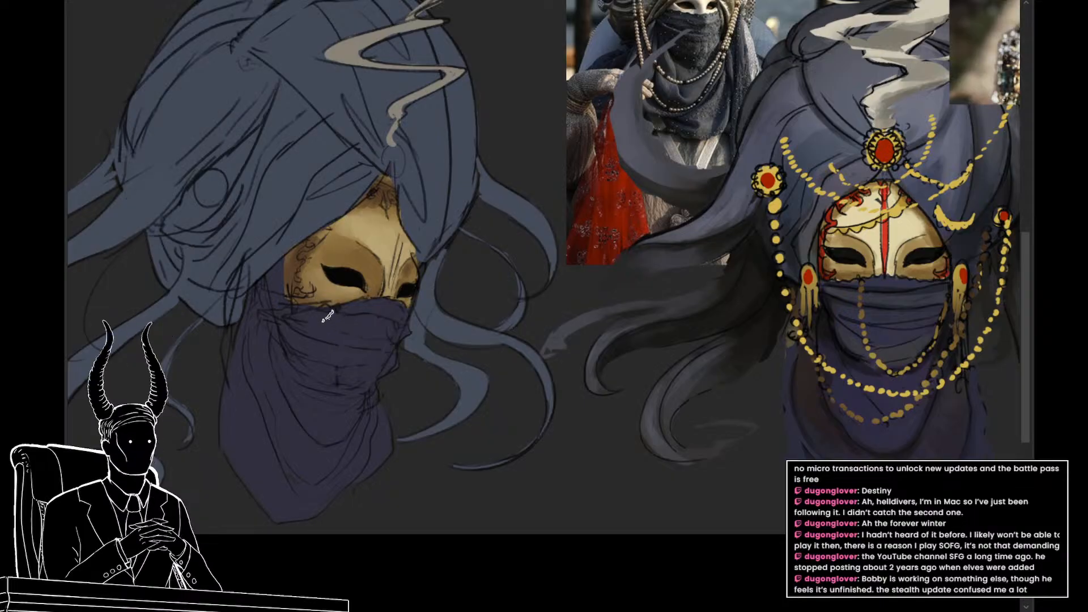
Step: Select the purple scarf layer and paint darker shadows and lighter tones along the scarf's folds
{"action": "left_click_drag", "start_coordinate": [363, 327], "coordinate": [373, 355], "text": "ctrl+space"}
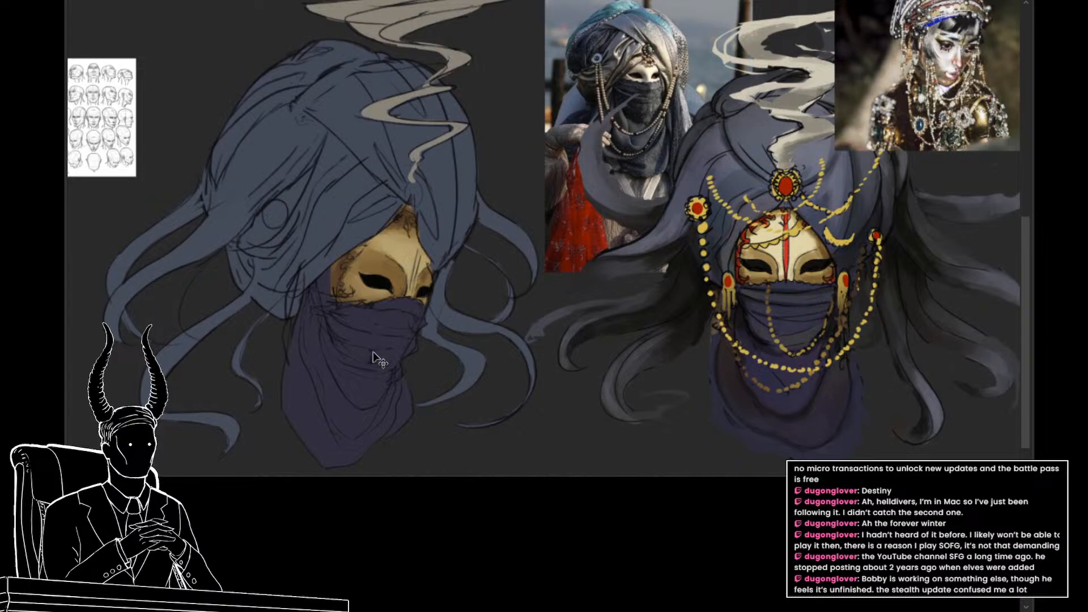
{"action": "left_click", "coordinate": [376, 347]}
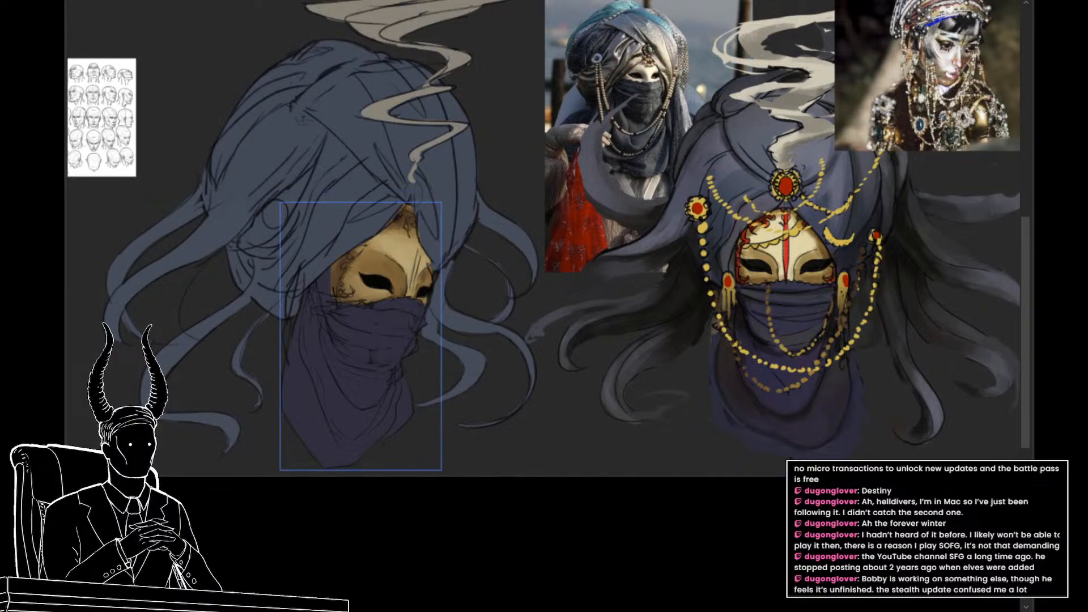
{"action": "key", "text": "i"}
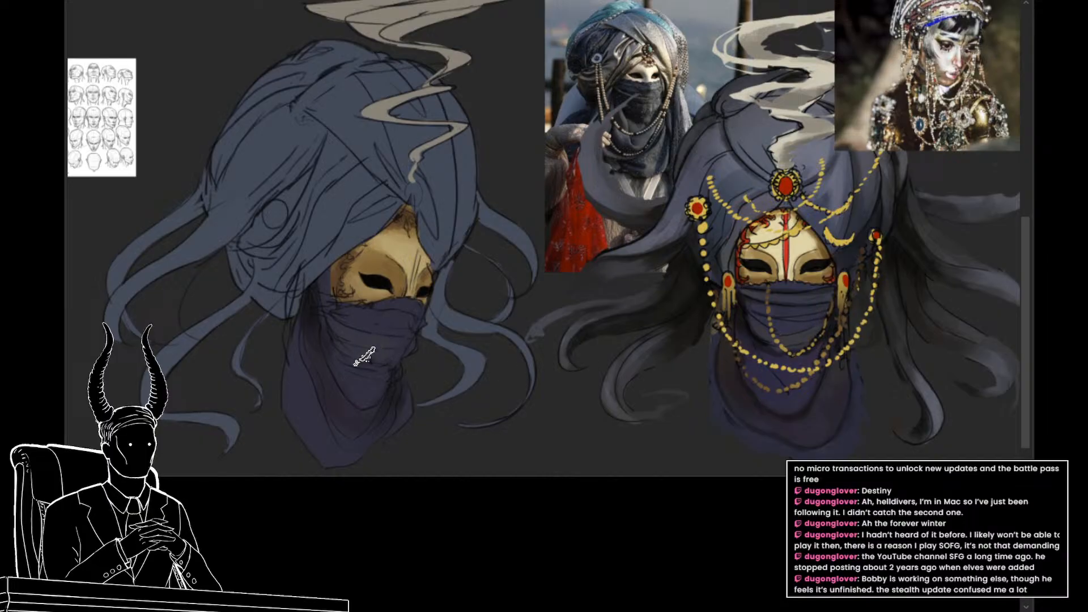
{"action": "left_click", "coordinate": [327, 367], "text": "alt"}
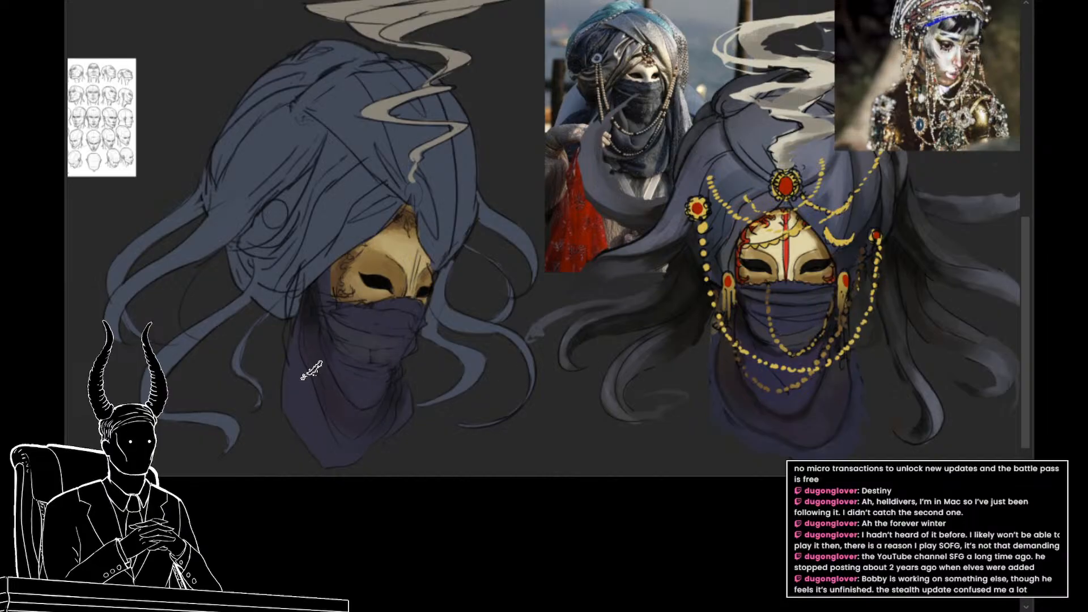
{"action": "left_click", "coordinate": [309, 321], "text": "alt"}
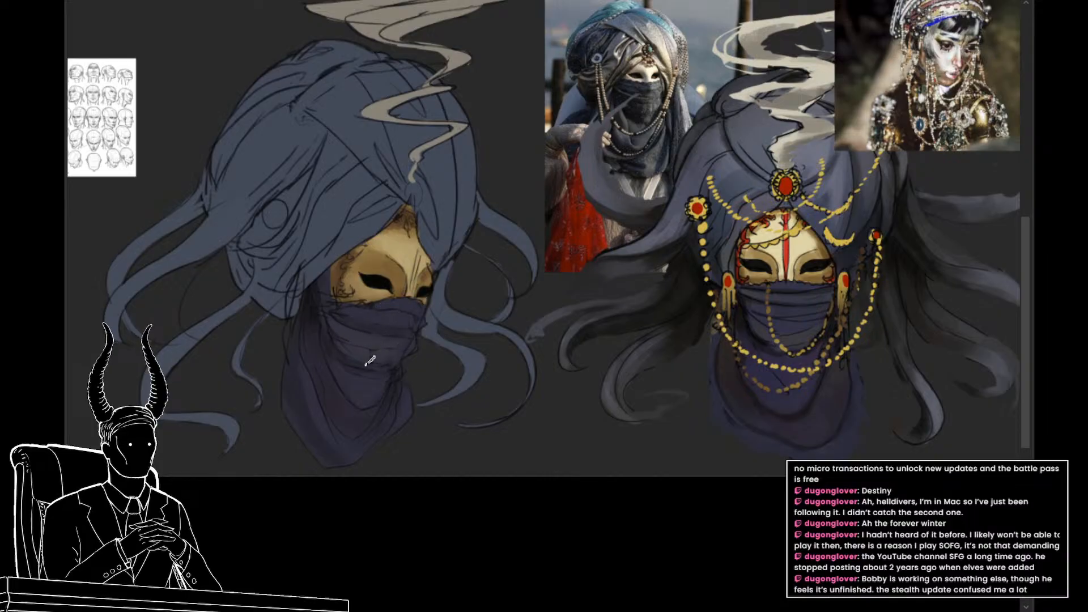
Step: Shade the turban with dark shadows in its side and back folds and lighter blue-grey tones on its raised panels
{"action": "mouse_move", "coordinate": [412, 412]}
{"action": "left_mouse_down"}
{"action": "mouse_move", "coordinate": [388, 420]}
{"action": "mouse_move", "coordinate": [427, 427]}
{"action": "left_mouse_up"}
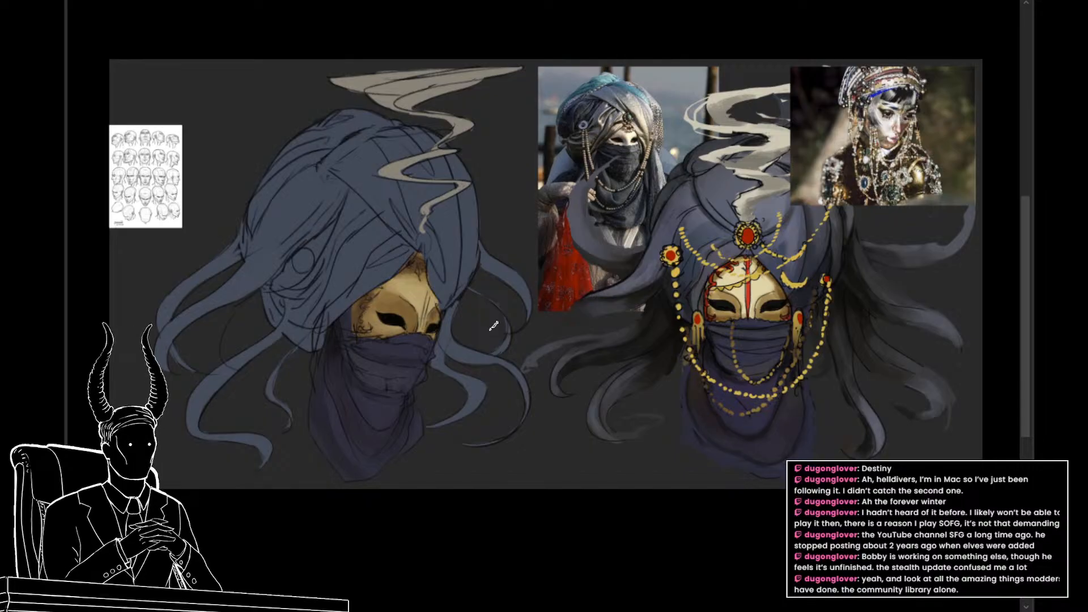
{"action": "left_click_drag", "start_coordinate": [440, 307], "coordinate": [453, 320]}
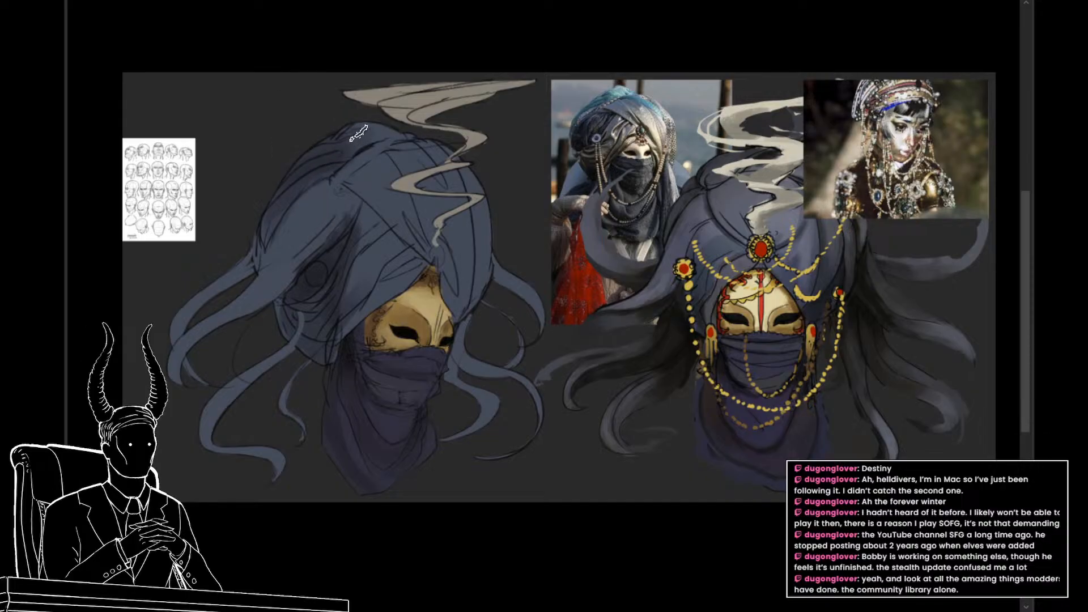
{"action": "left_click_drag", "start_coordinate": [343, 284], "coordinate": [314, 273]}
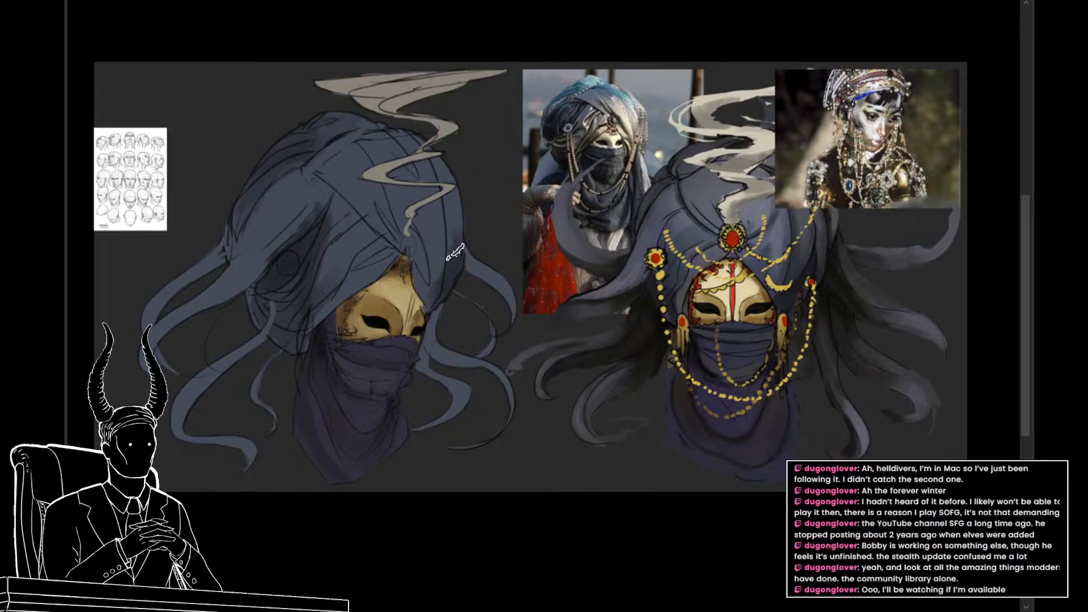
{"action": "left_click_drag", "start_coordinate": [459, 267], "coordinate": [437, 286]}
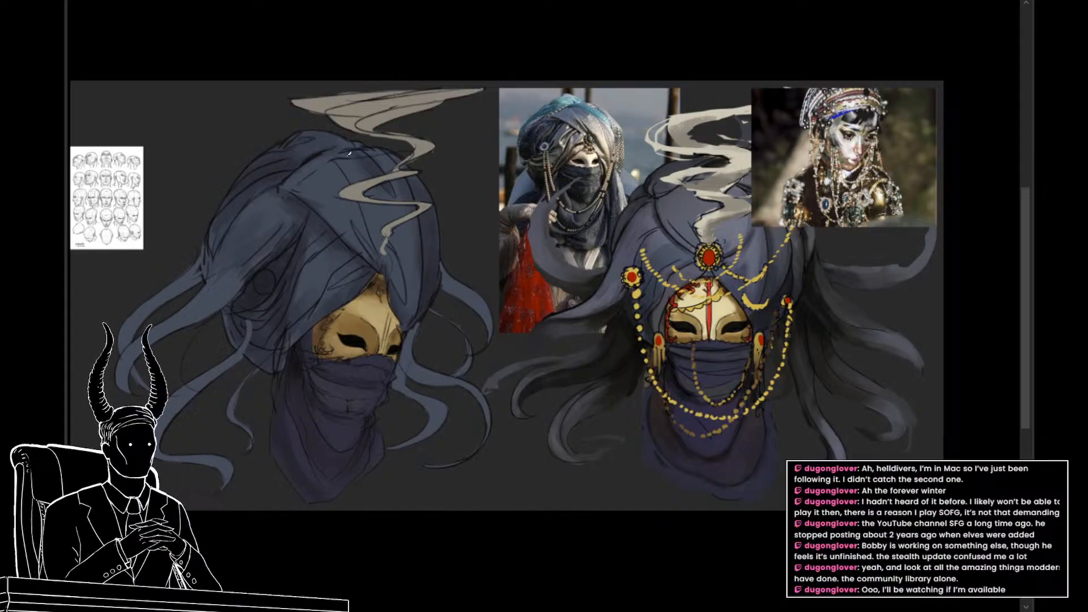
{"action": "left_click", "coordinate": [369, 163]}
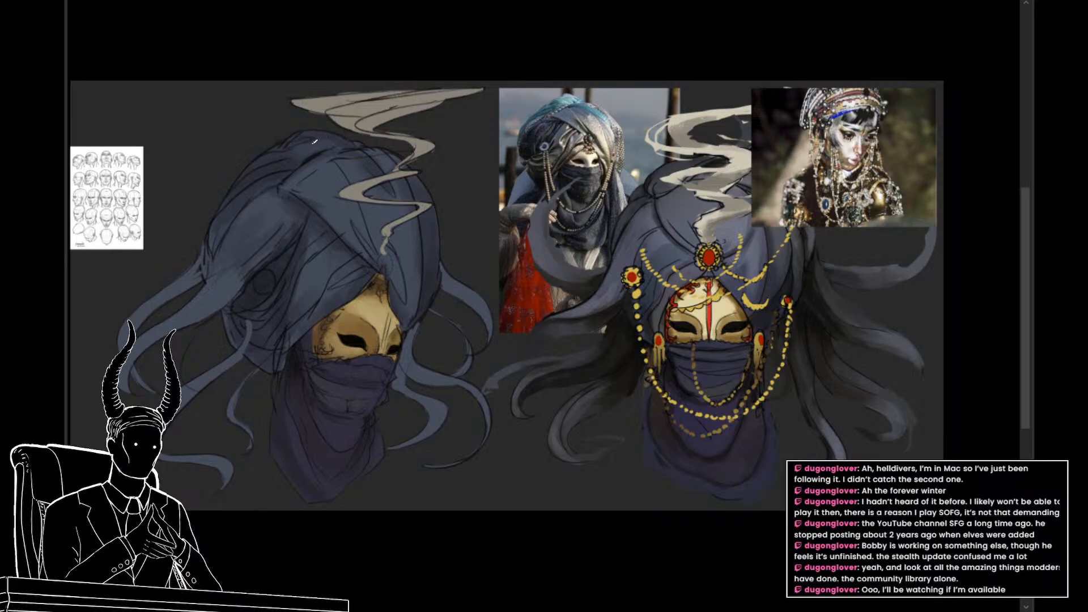
{"action": "left_click", "coordinate": [321, 178]}
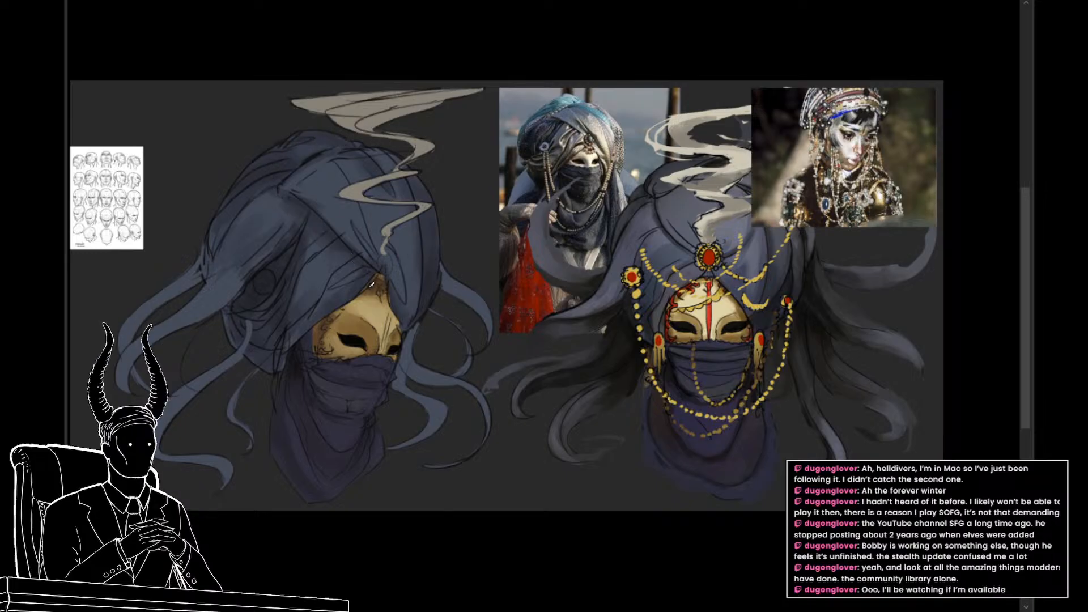
{"action": "scroll", "coordinate": [372, 283], "scroll_direction": "down", "scroll_amount": 1}
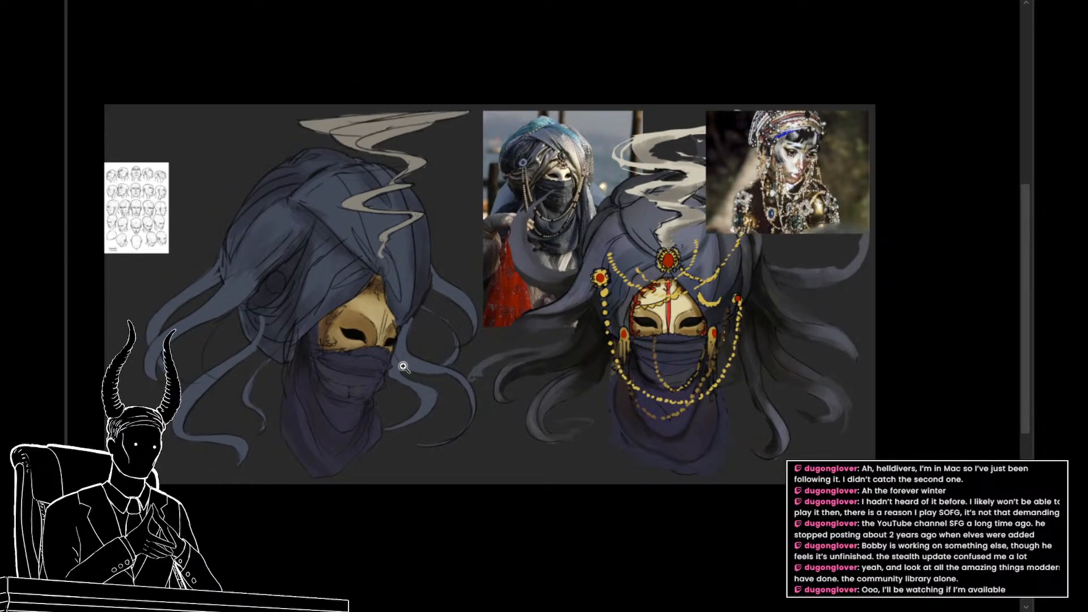
{"action": "key", "text": "v"}
{"action": "key", "text": "Delete"}
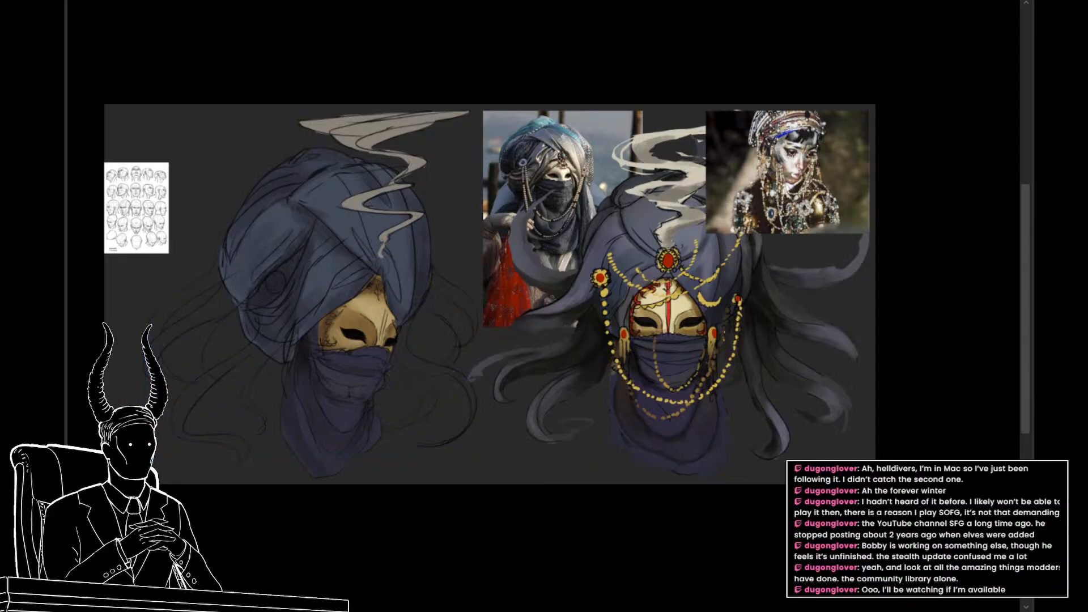
{"action": "key", "text": "ctrl+z"}
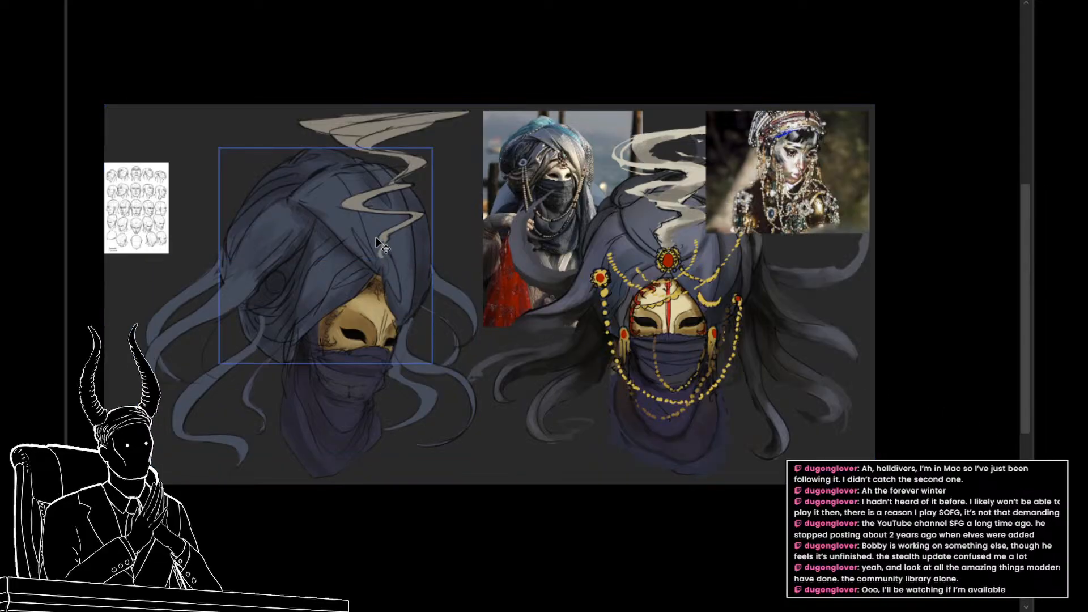
Step: Darken the tendrils on both sides of the turbaned head with charcoal grey sampled from the painted character's tendrils
{"action": "key", "text": "b"}
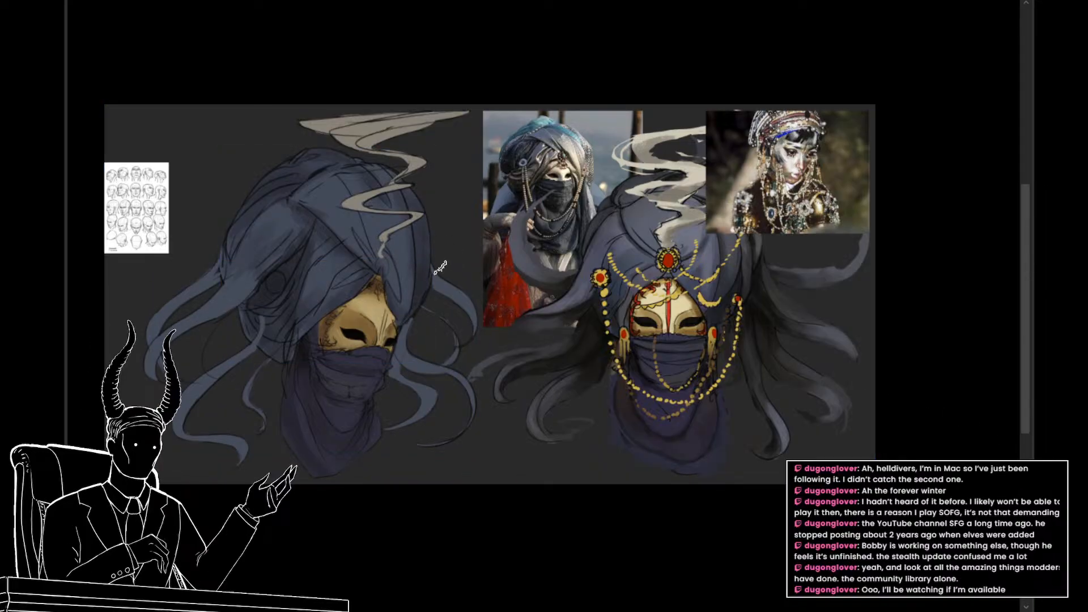
{"action": "left_click", "coordinate": [796, 314], "text": "alt"}
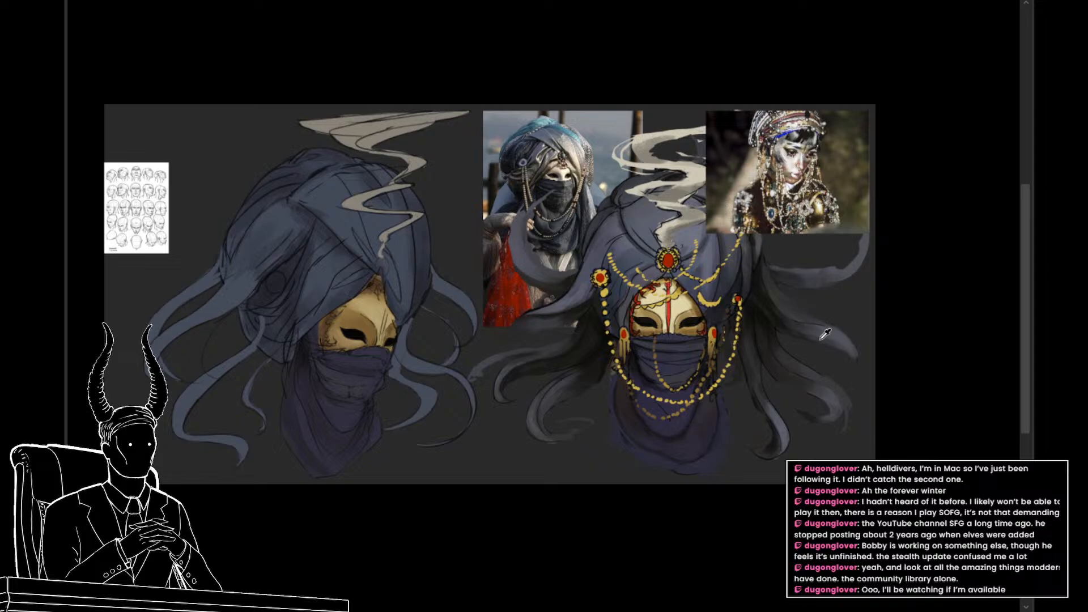
{"action": "left_click", "coordinate": [828, 337], "text": "alt"}
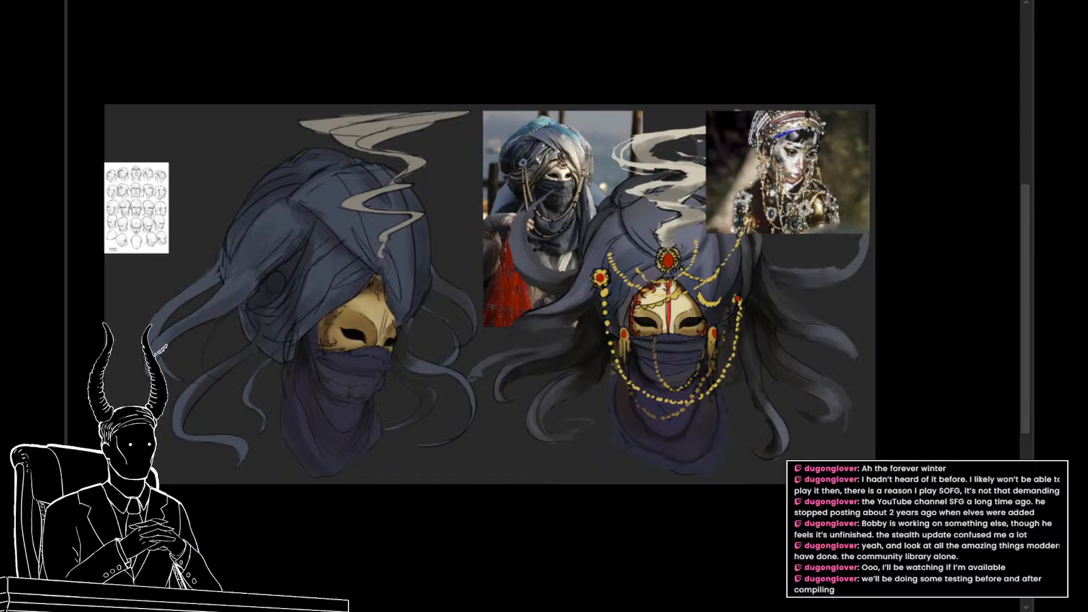
{"action": "left_click_drag", "start_coordinate": [213, 286], "coordinate": [156, 335]}
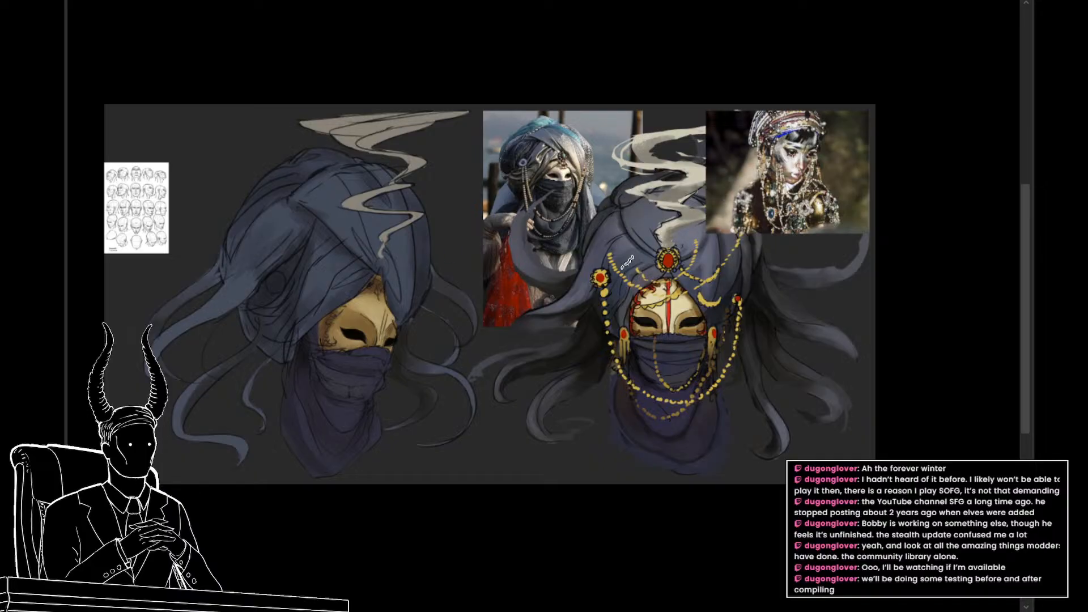
Step: Select the turban layer and brush muted lavender-grey highlights onto its front panels above the mask
{"action": "key", "text": "v"}
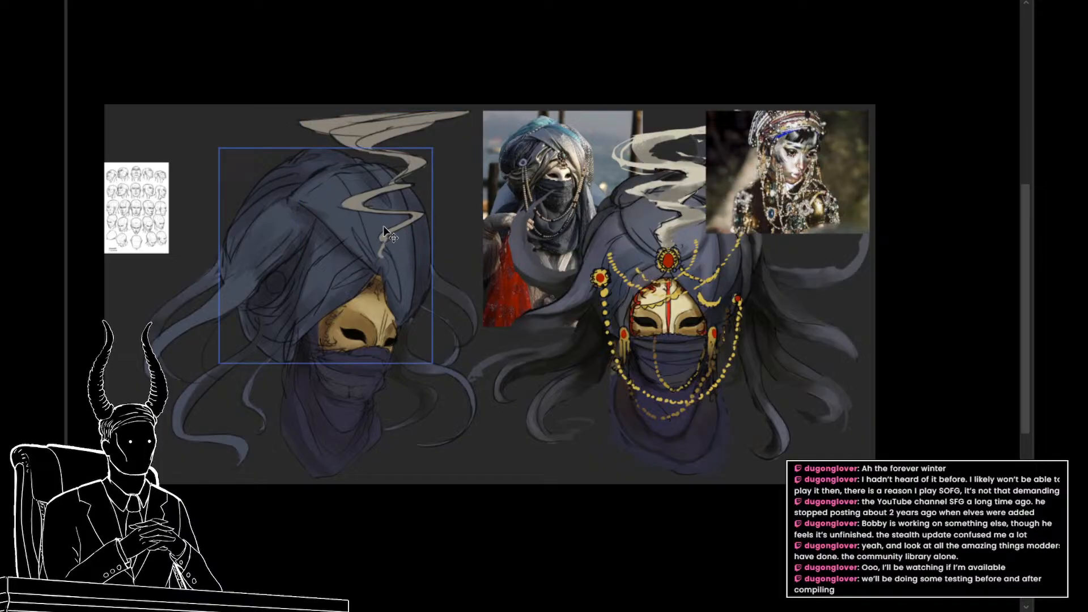
{"action": "key", "text": "b"}
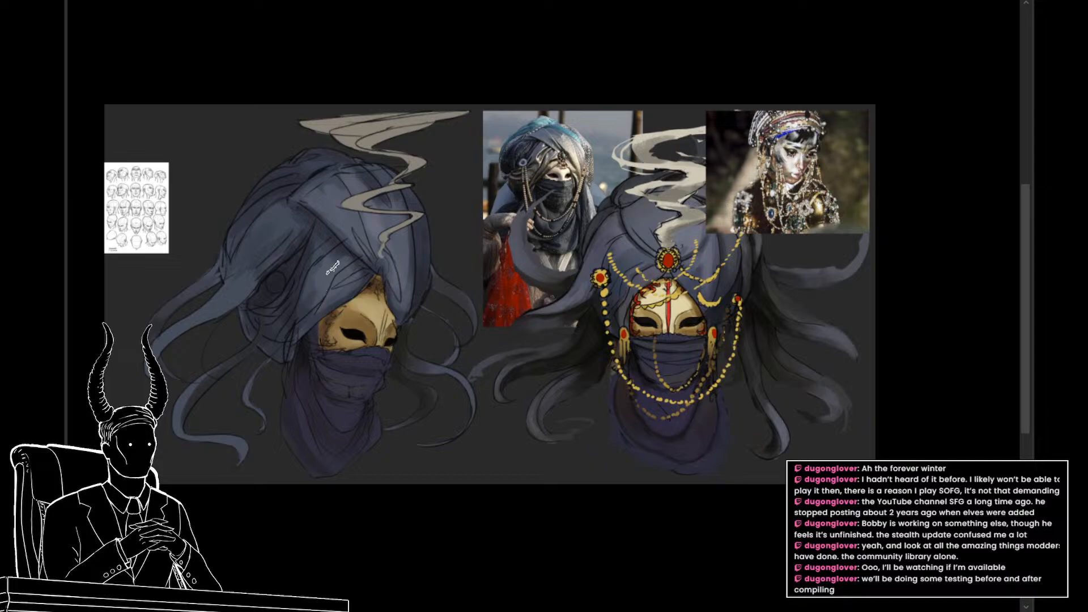
{"action": "left_click_drag", "start_coordinate": [390, 326], "coordinate": [403, 356]}
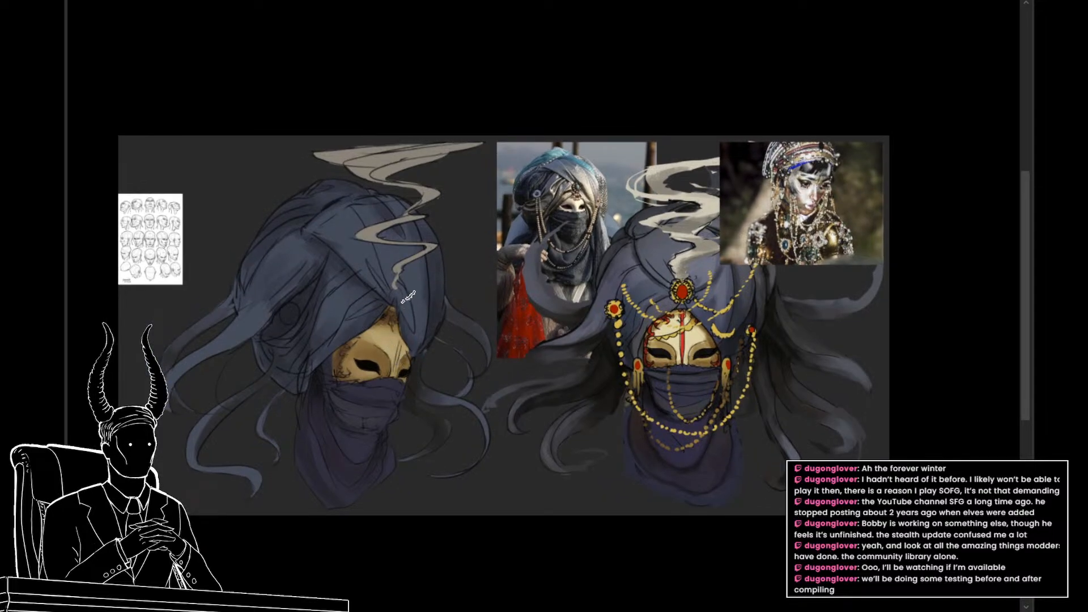
Step: Brush soft lighter blue-grey tones onto the turban's front drape beside the mask and its raised side panel
{"action": "mouse_move", "coordinate": [405, 294]}
{"action": "left_mouse_down"}
{"action": "mouse_move", "coordinate": [414, 336]}
{"action": "mouse_move", "coordinate": [420, 310]}
{"action": "left_mouse_up"}
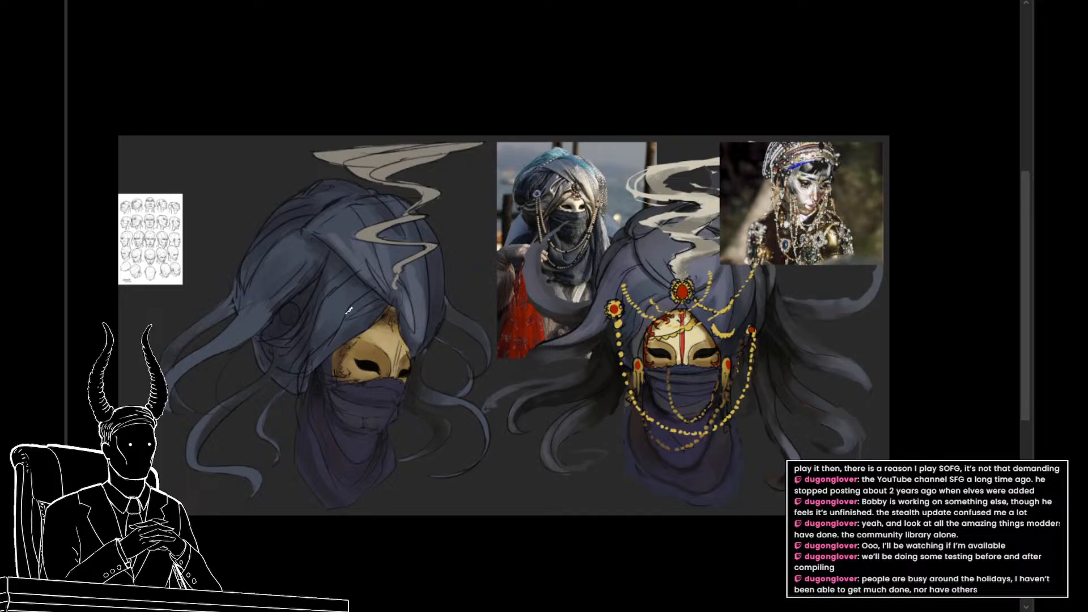
{"action": "mouse_move", "coordinate": [276, 258]}
{"action": "left_mouse_down"}
{"action": "mouse_move", "coordinate": [299, 238]}
{"action": "mouse_move", "coordinate": [307, 245]}
{"action": "mouse_move", "coordinate": [291, 274]}
{"action": "left_mouse_up"}
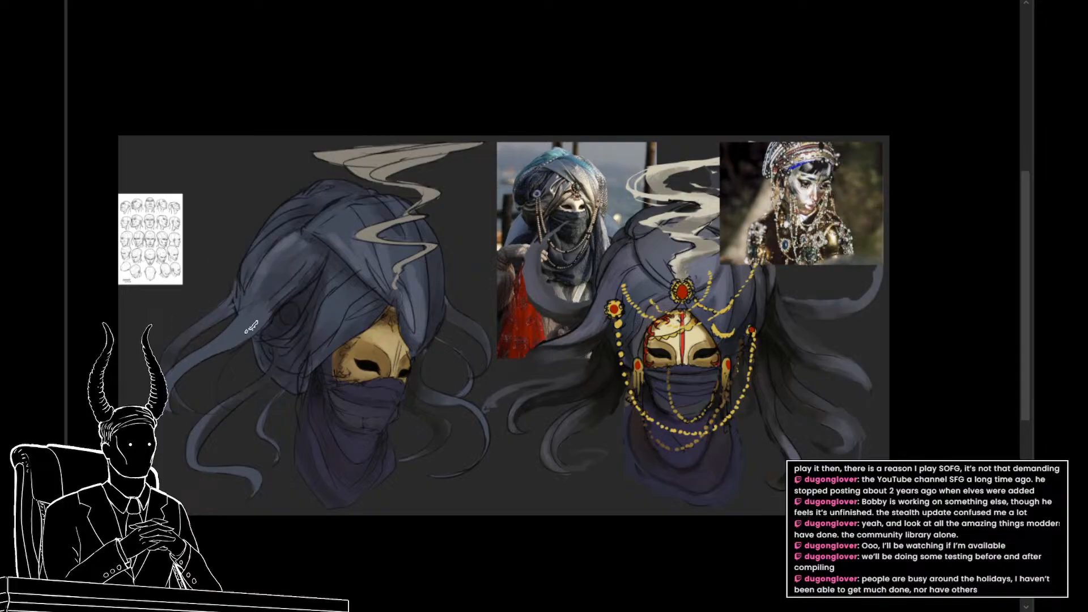
{"action": "scroll", "coordinate": [438, 315], "scroll_direction": "down", "scroll_amount": 1}
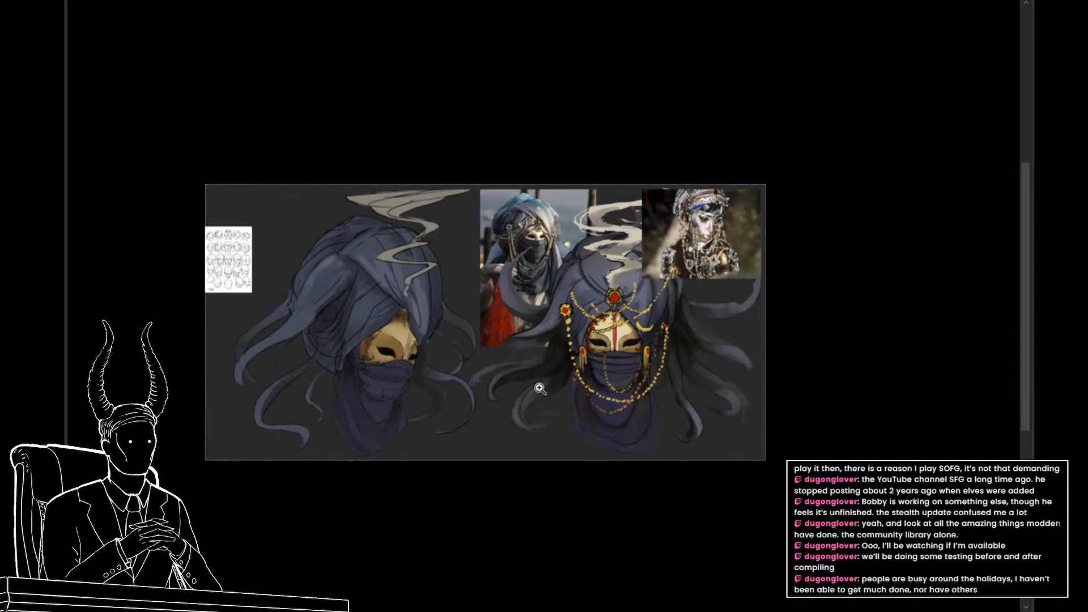
{"action": "scroll", "coordinate": [453, 368], "scroll_direction": "up", "scroll_amount": 1}
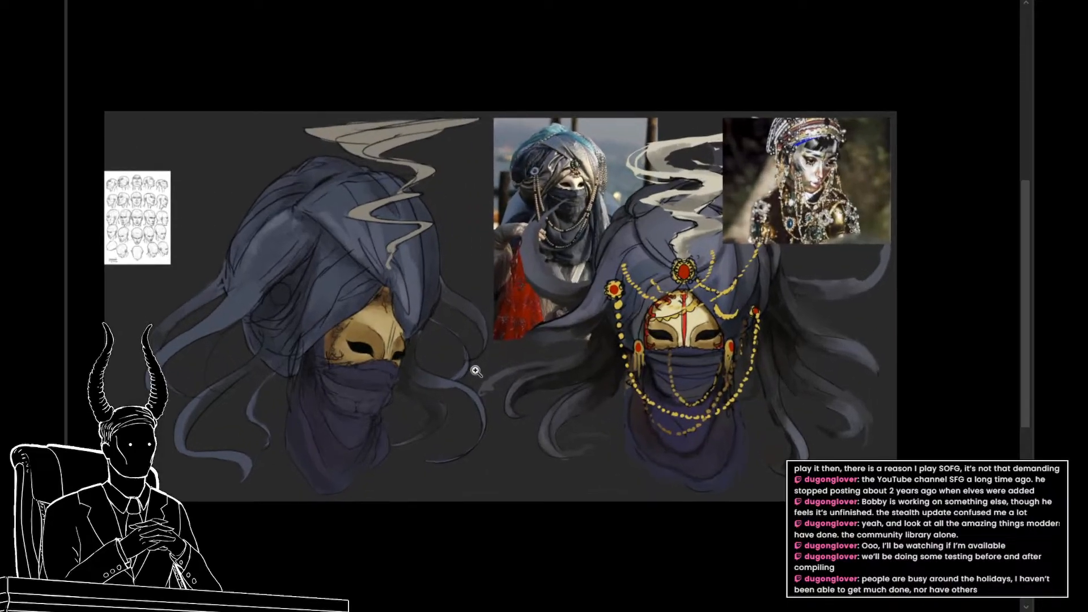
{"action": "scroll", "coordinate": [372, 306], "scroll_direction": "up", "scroll_amount": 1}
{"action": "scroll", "coordinate": [498, 359], "scroll_direction": "down", "scroll_amount": 1}
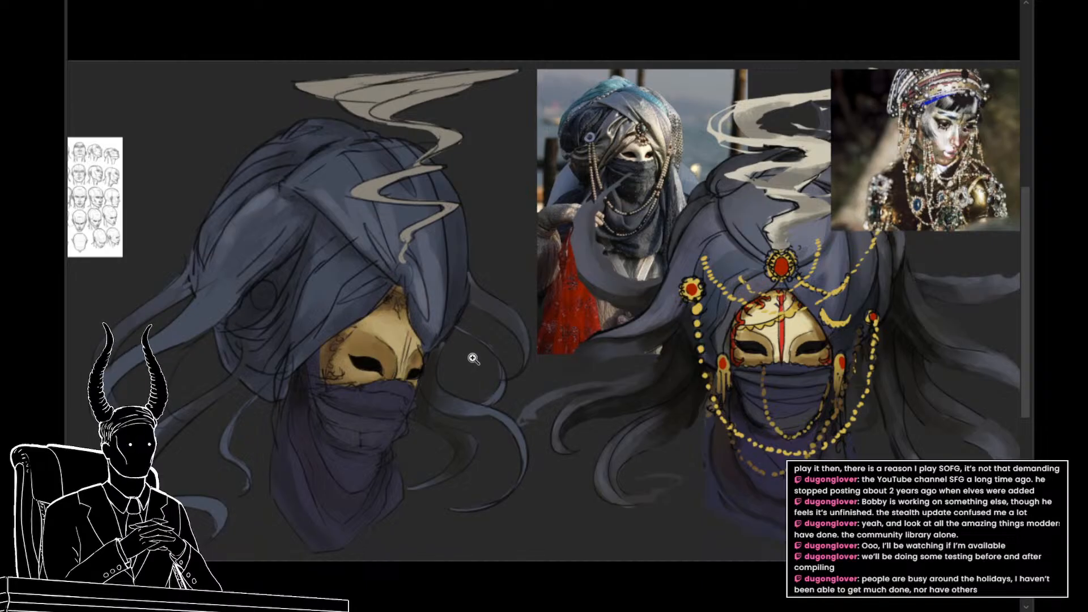
{"action": "scroll", "coordinate": [473, 359], "scroll_direction": "down", "scroll_amount": 1}
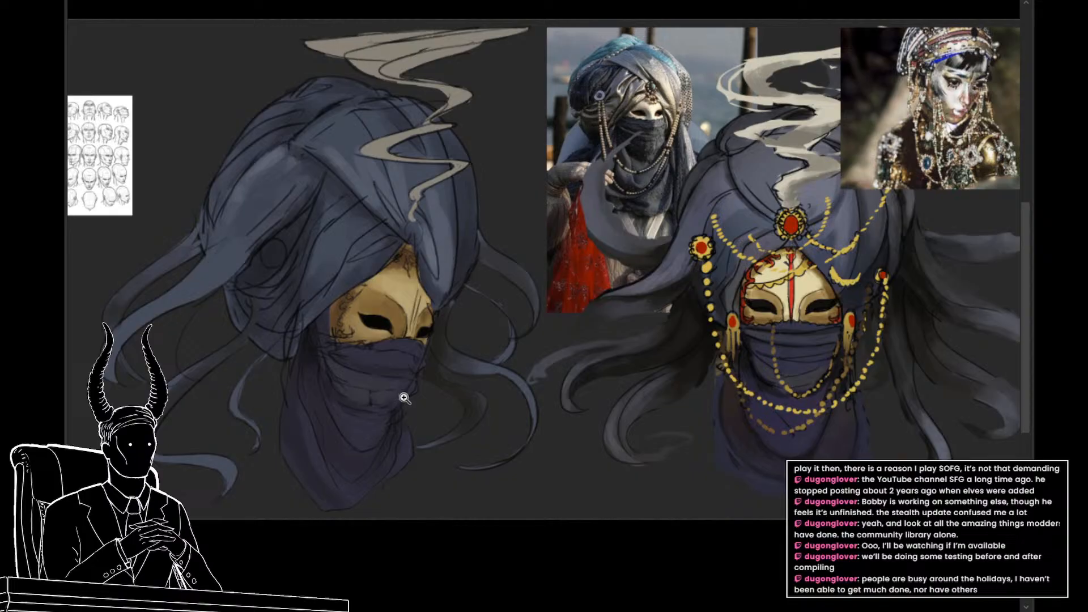
Step: Select the mask layer and paint a red stripe down the mask's centre, using the red of the front-view mask
{"action": "left_click", "coordinate": [391, 319]}
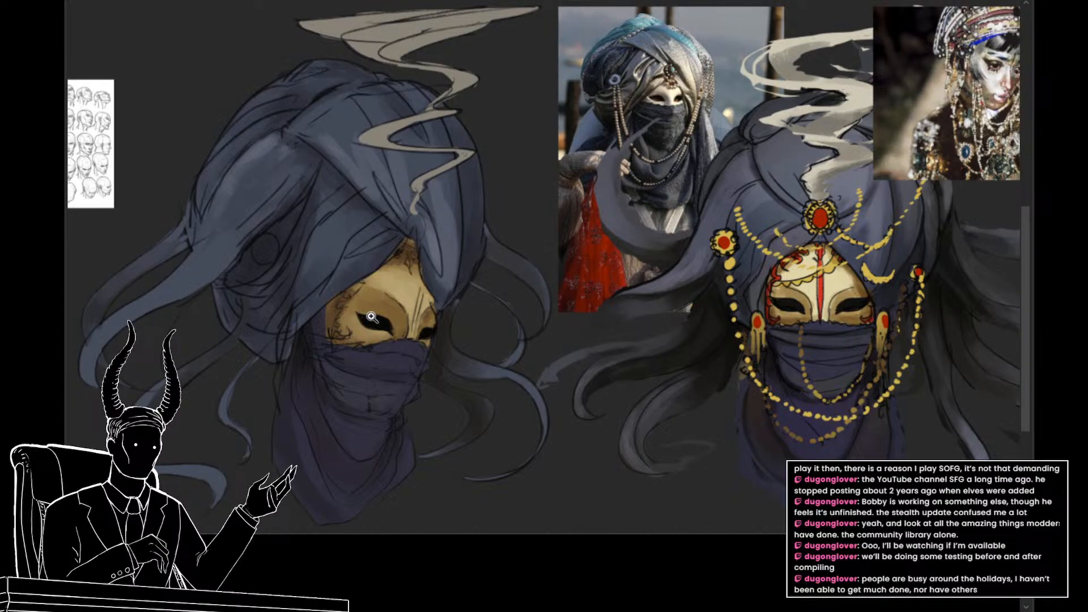
{"action": "key", "text": "v"}
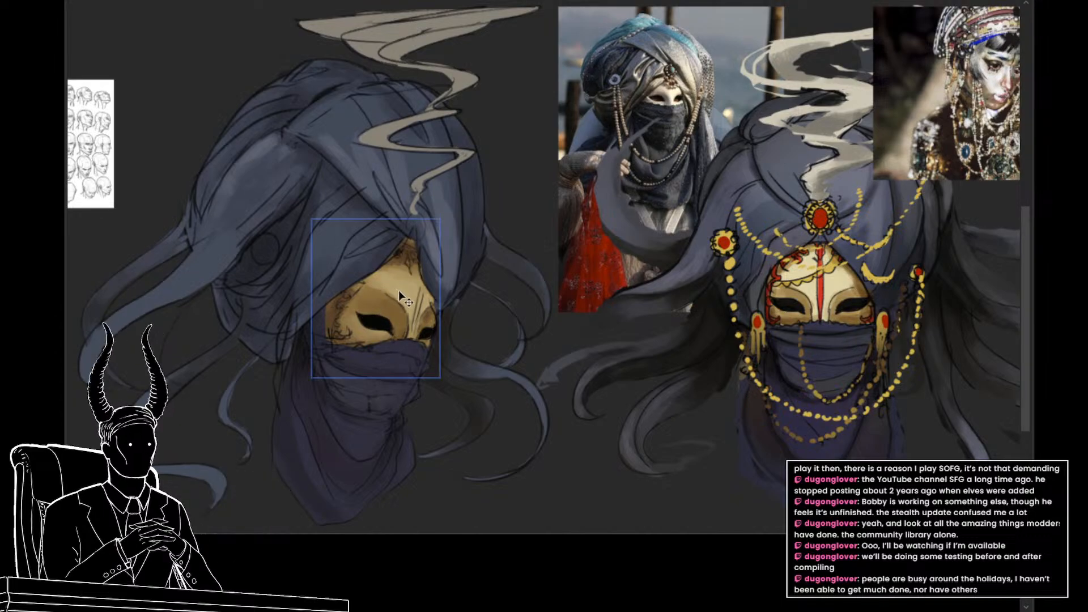
{"action": "left_click", "coordinate": [657, 119]}
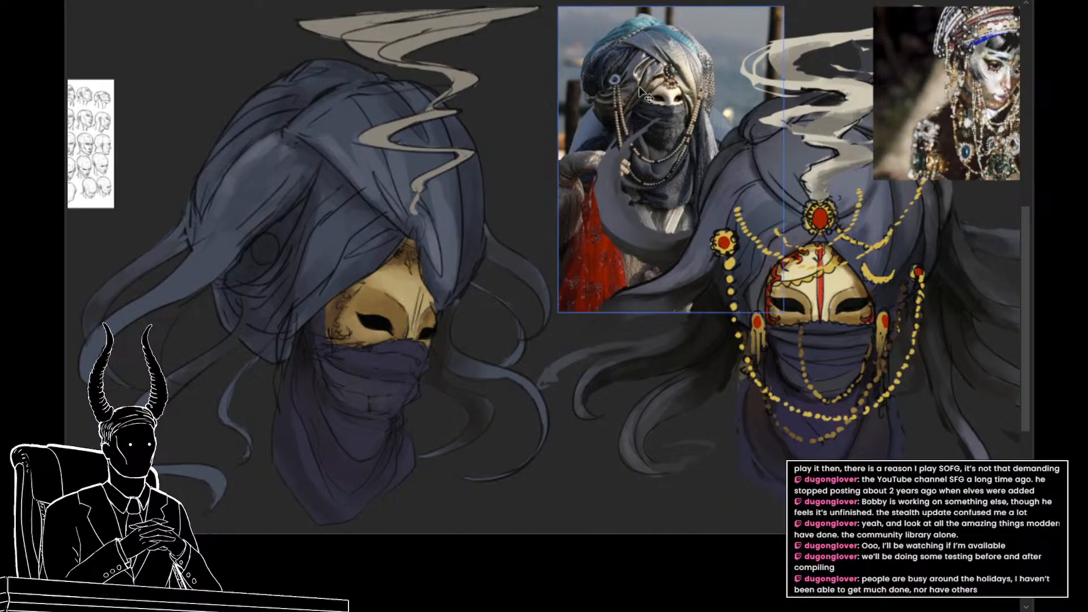
{"action": "left_click", "coordinate": [282, 195]}
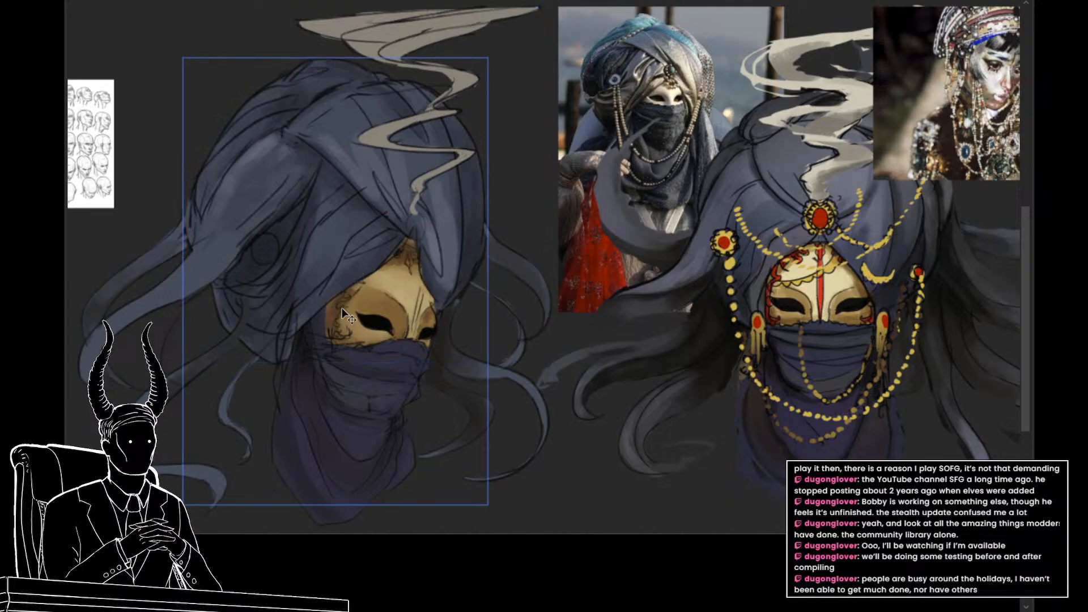
{"action": "left_click", "coordinate": [368, 298]}
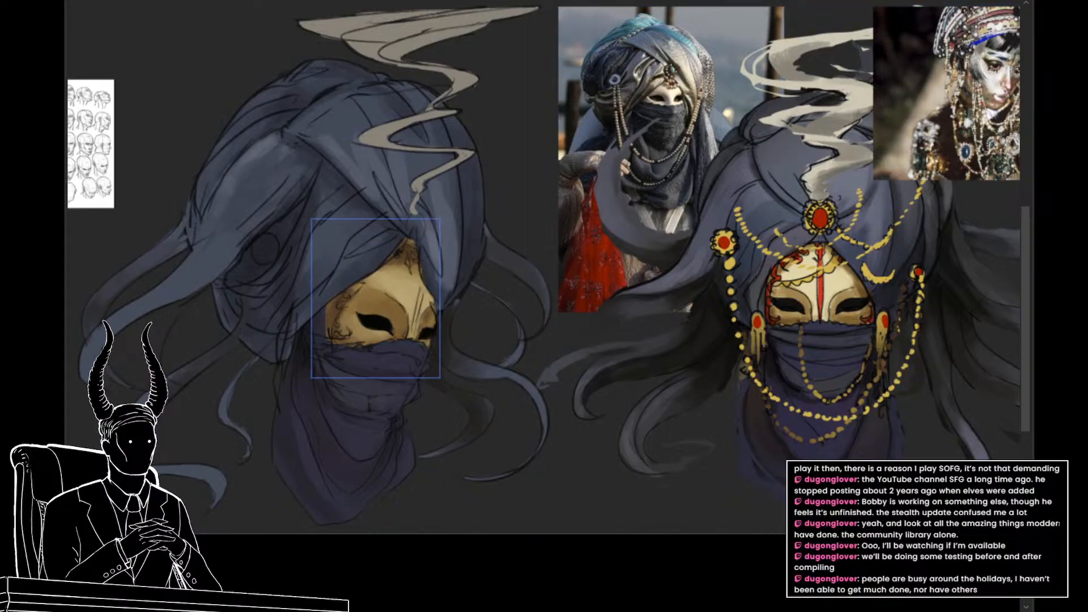
{"action": "key", "text": "b"}
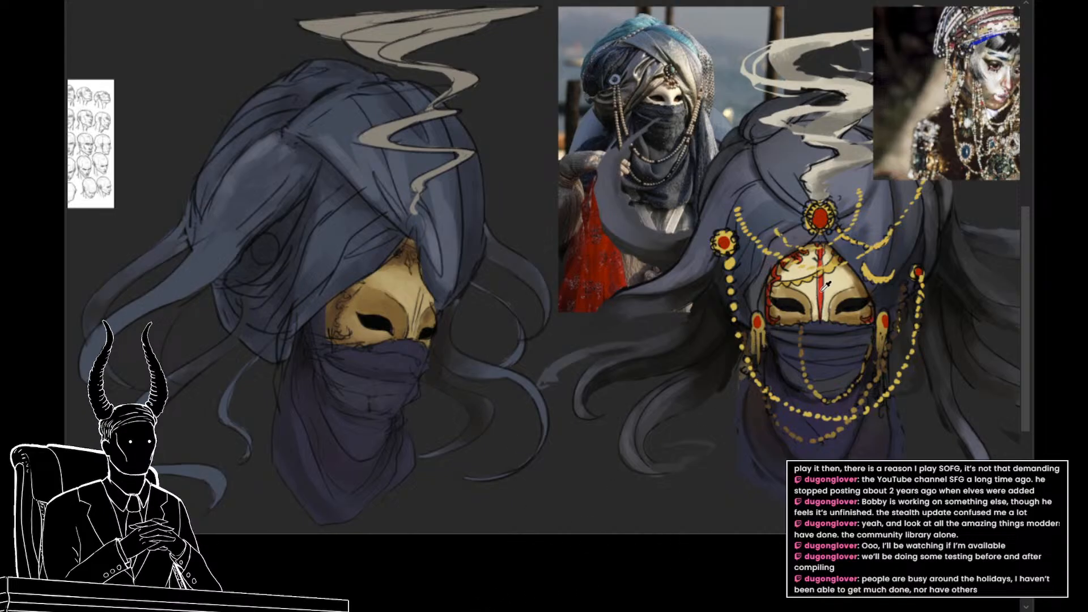
{"action": "left_click", "coordinate": [382, 294]}
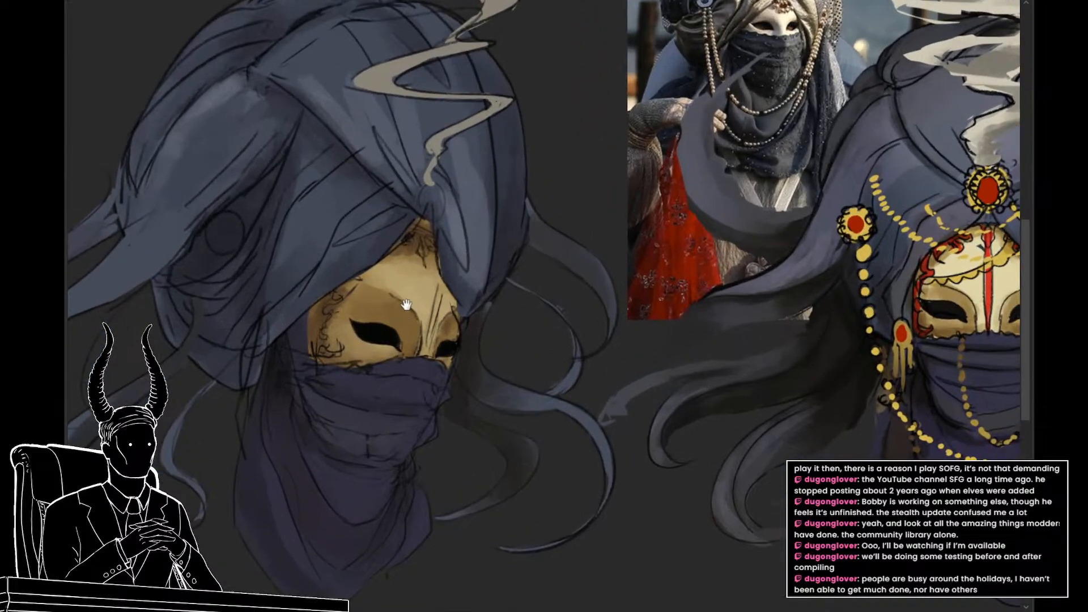
{"action": "left_click", "coordinate": [403, 301]}
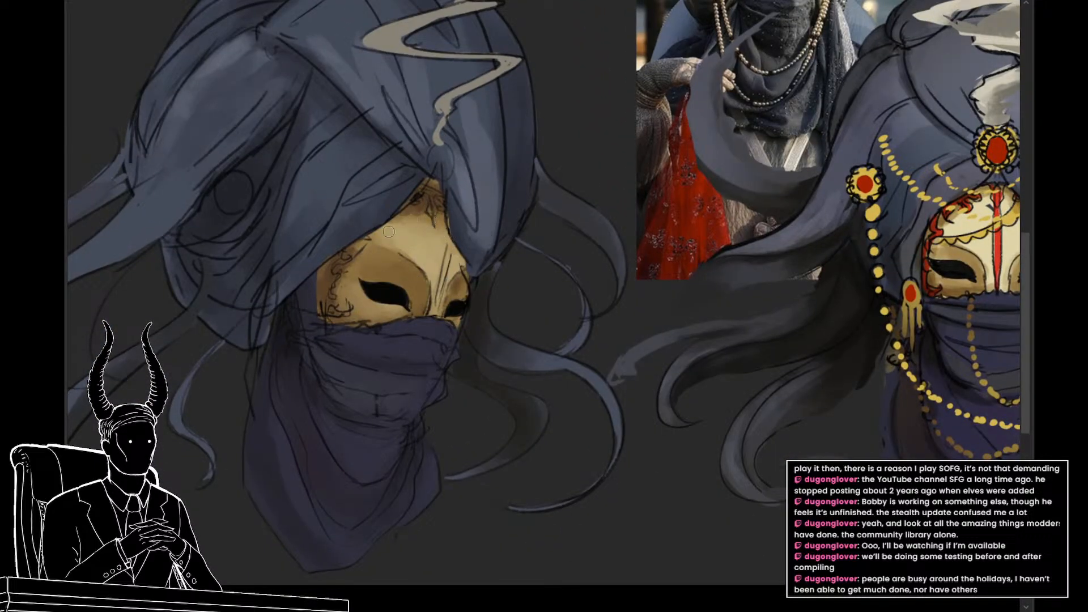
{"action": "left_click_drag", "start_coordinate": [343, 267], "coordinate": [318, 258]}
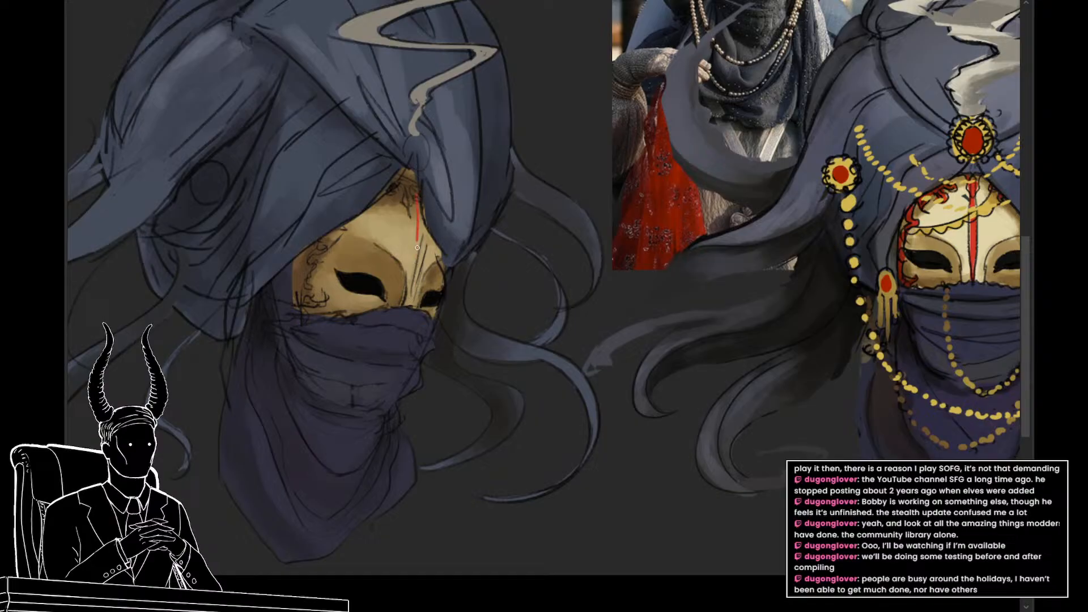
{"action": "key", "text": "ctrl+z"}
{"action": "left_click_drag", "start_coordinate": [422, 248], "coordinate": [422, 197]}
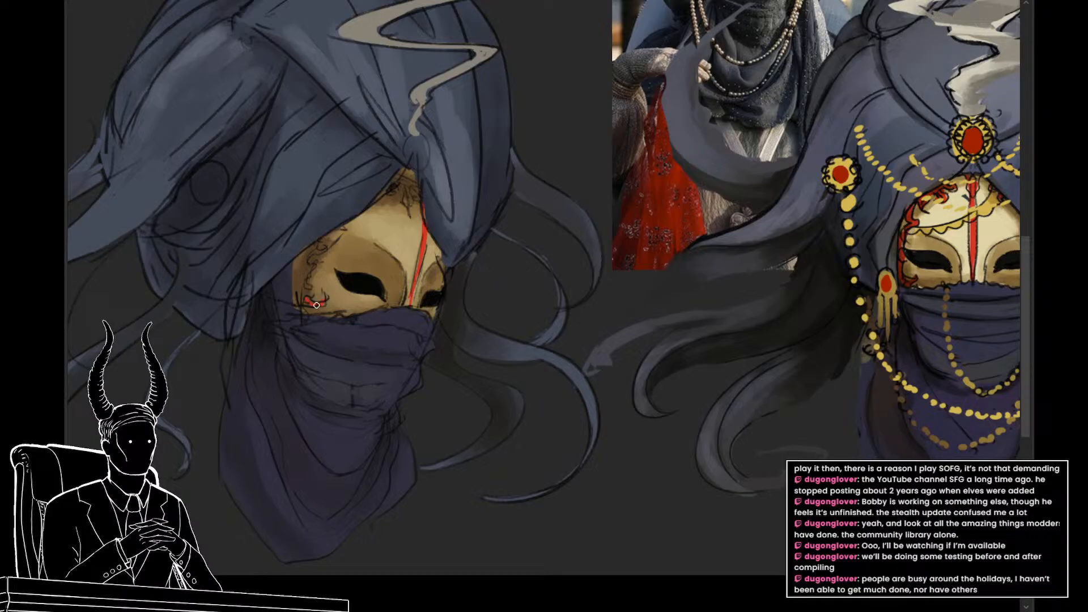
Step: Paint red scroll ornaments along the mask's side edge and forehead tip, softening the red areas with tones sampled from the front-view mask
{"action": "left_click_drag", "start_coordinate": [316, 305], "coordinate": [307, 276]}
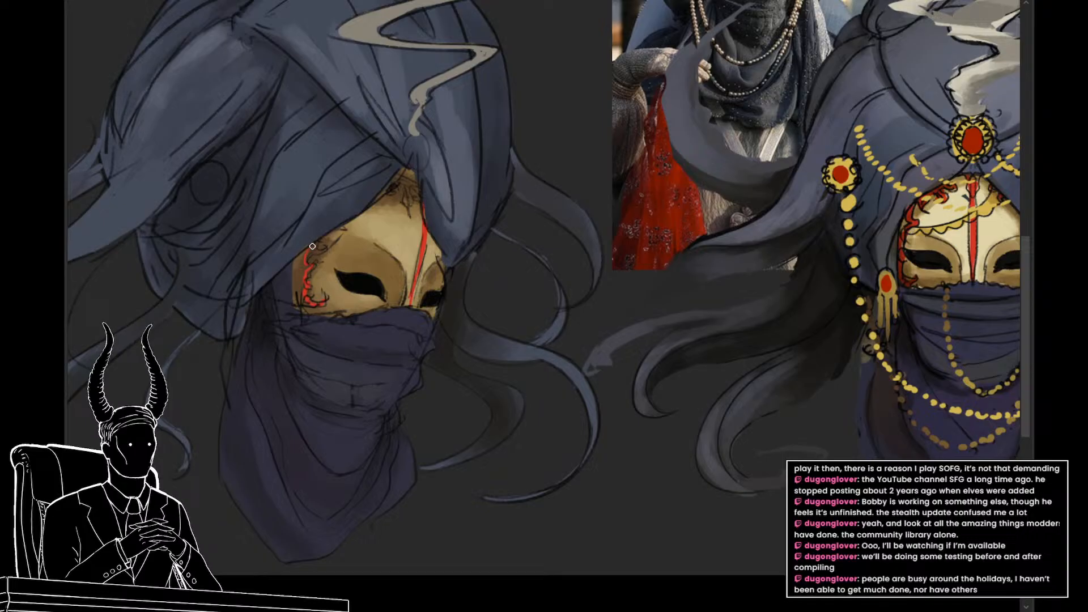
{"action": "key", "text": "]"}
{"action": "mouse_move", "coordinate": [292, 270]}
{"action": "left_mouse_down"}
{"action": "mouse_move", "coordinate": [300, 253]}
{"action": "mouse_move", "coordinate": [304, 305]}
{"action": "left_mouse_up"}
{"action": "mouse_move", "coordinate": [319, 303]}
{"action": "left_mouse_down"}
{"action": "mouse_move", "coordinate": [255, 274]}
{"action": "mouse_move", "coordinate": [288, 284]}
{"action": "left_mouse_up"}
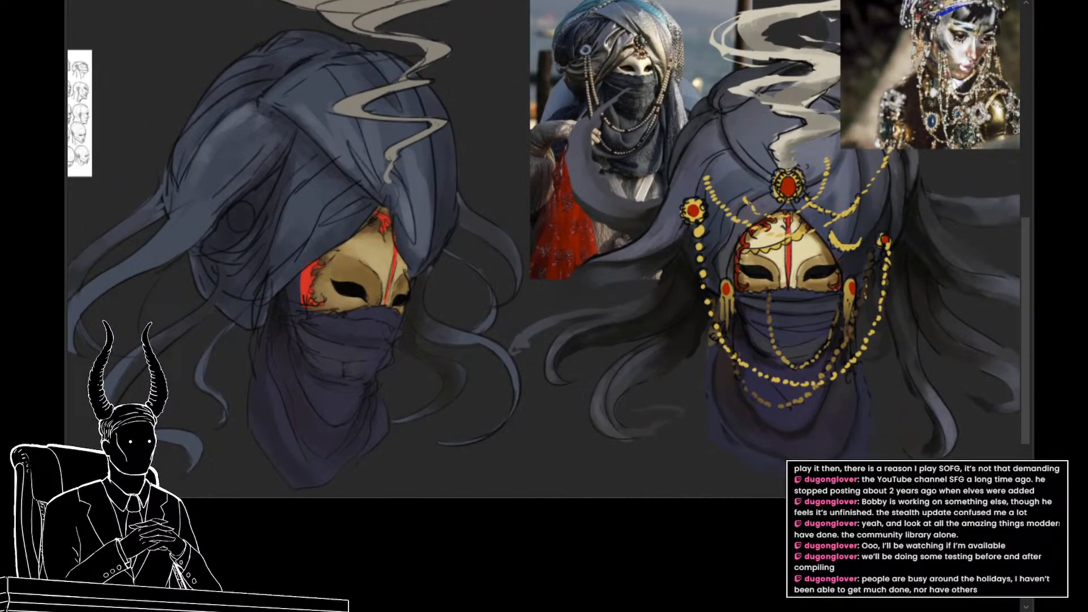
{"action": "left_click", "coordinate": [742, 261], "text": "alt"}
{"action": "left_click_drag", "start_coordinate": [383, 213], "coordinate": [376, 222]}
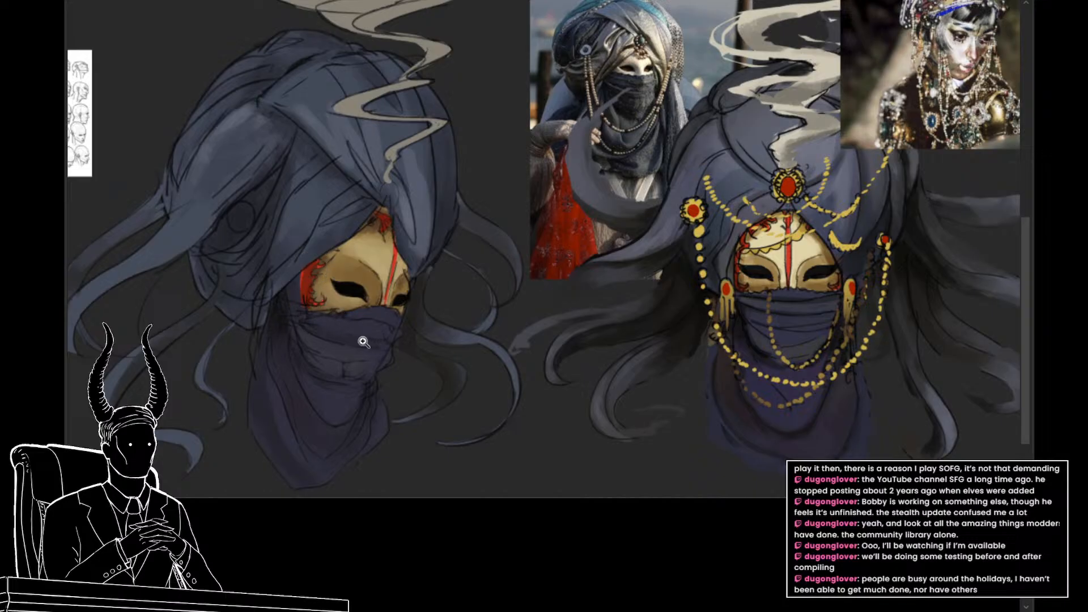
{"action": "mouse_move", "coordinate": [362, 340]}
{"action": "left_mouse_down"}
{"action": "mouse_move", "coordinate": [325, 352]}
{"action": "mouse_move", "coordinate": [400, 368]}
{"action": "mouse_move", "coordinate": [401, 359]}
{"action": "mouse_move", "coordinate": [397, 368]}
{"action": "left_mouse_up"}
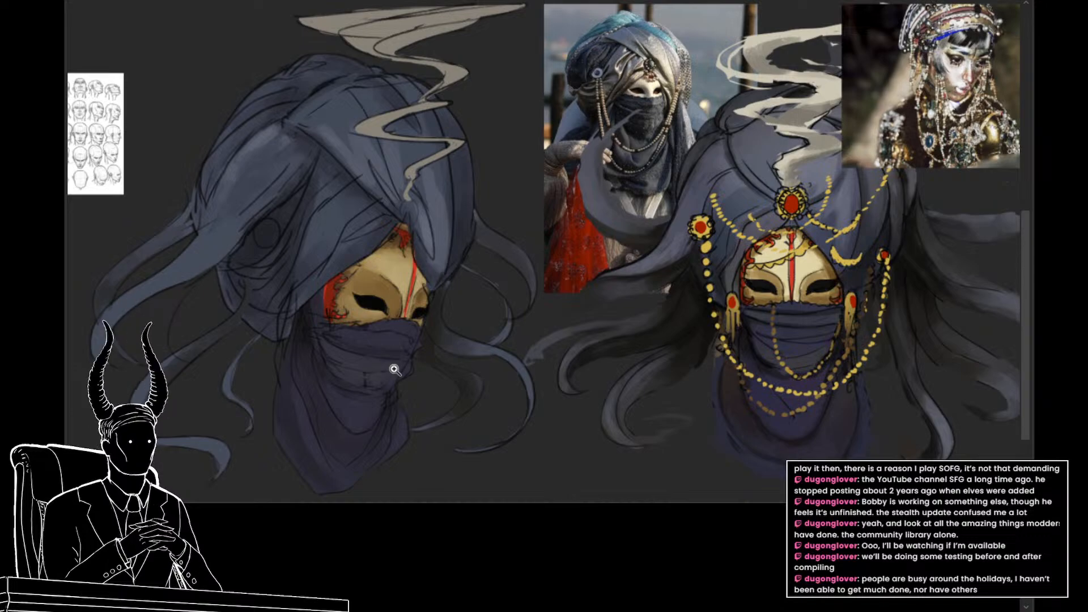
{"action": "left_click_drag", "start_coordinate": [394, 369], "coordinate": [451, 432]}
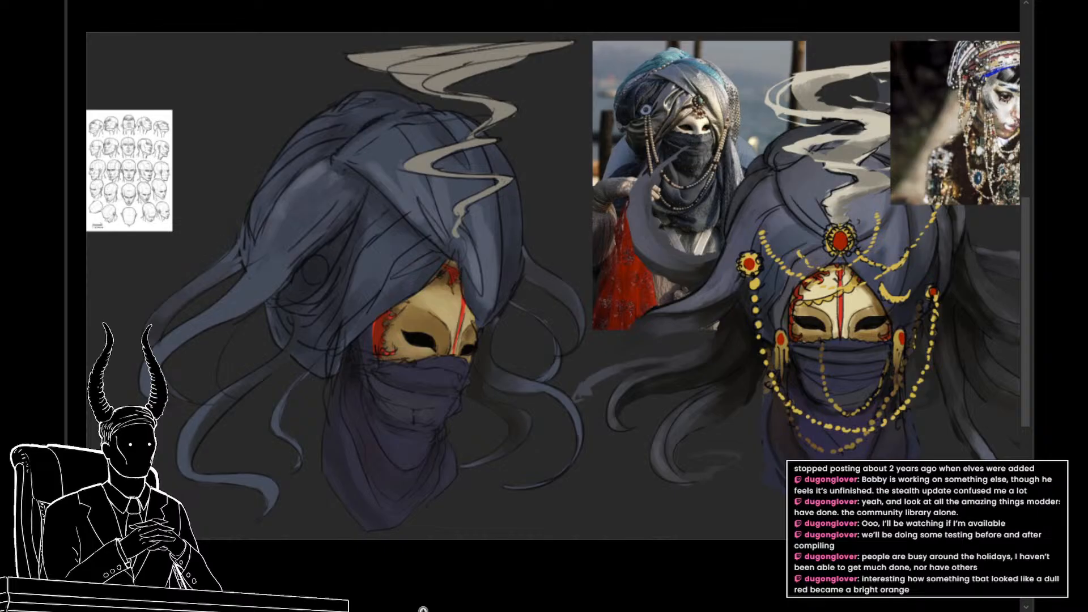
Step: Dab a test circle of the mask's red on the dark background beside the head and undo it
{"action": "scroll", "coordinate": [488, 357], "scroll_direction": "down", "scroll_amount": 2}
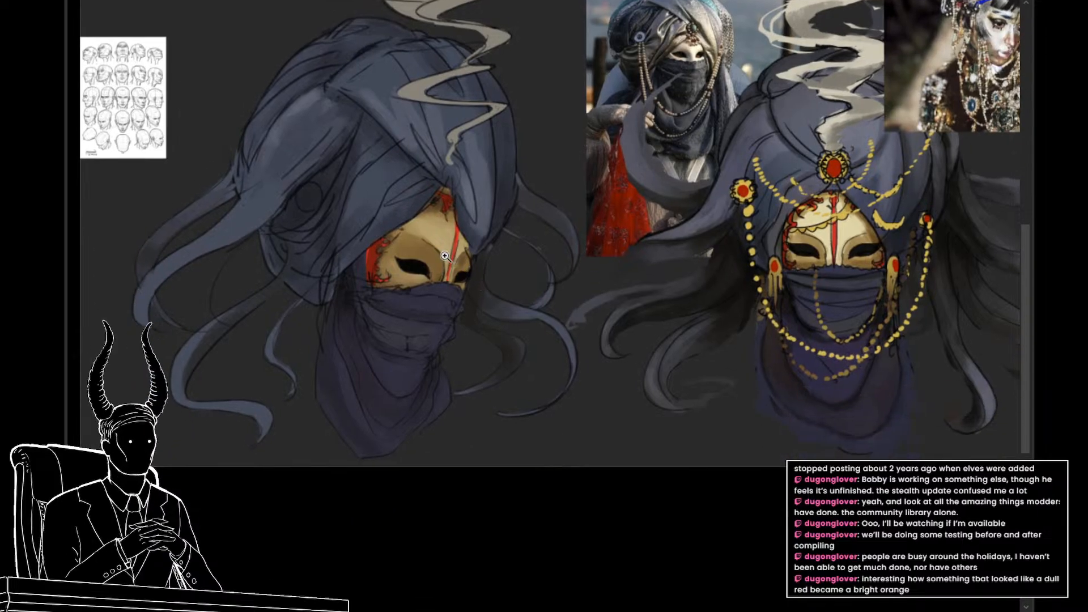
{"action": "left_click", "coordinate": [448, 247]}
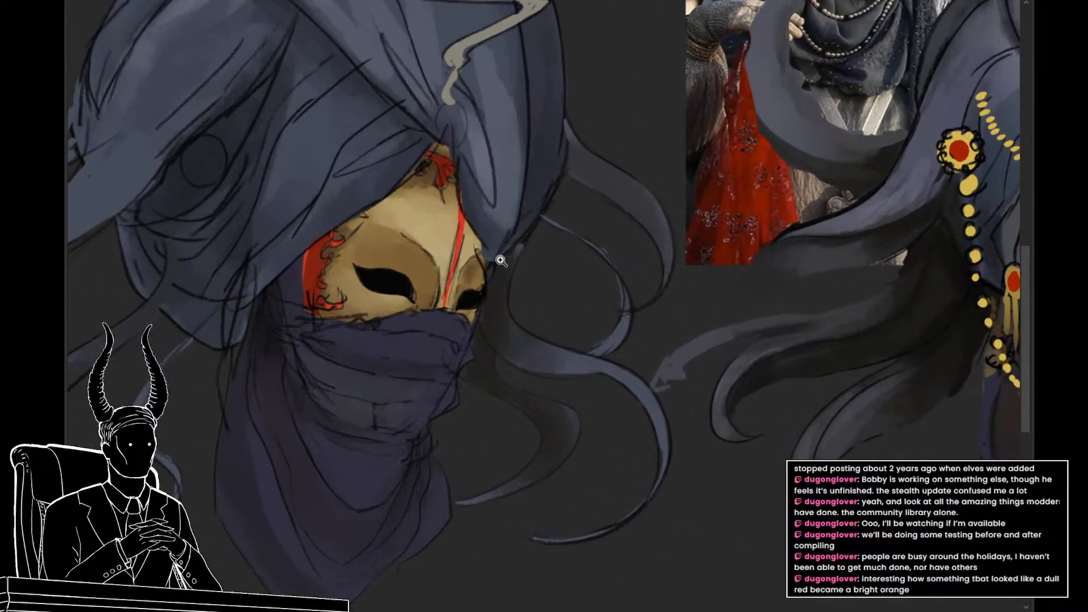
{"action": "left_click", "coordinate": [460, 239], "text": "alt"}
{"action": "left_click", "coordinate": [570, 291]}
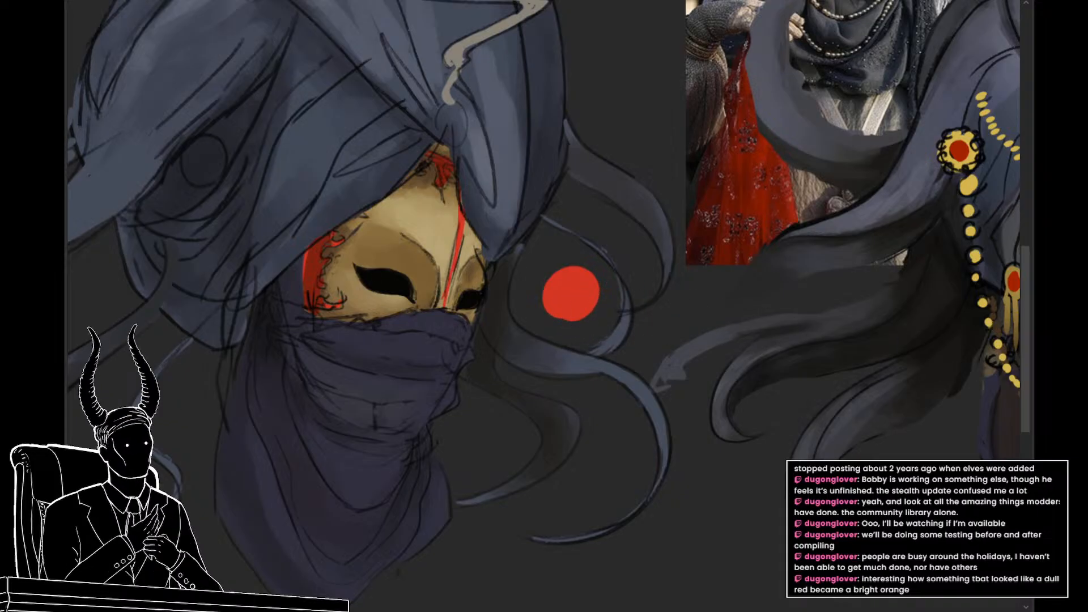
{"action": "key", "text": "ctrl+z"}
{"action": "mouse_move", "coordinate": [591, 325]}
{"action": "left_mouse_down"}
{"action": "mouse_move", "coordinate": [543, 319]}
{"action": "mouse_move", "coordinate": [535, 331]}
{"action": "left_mouse_up"}
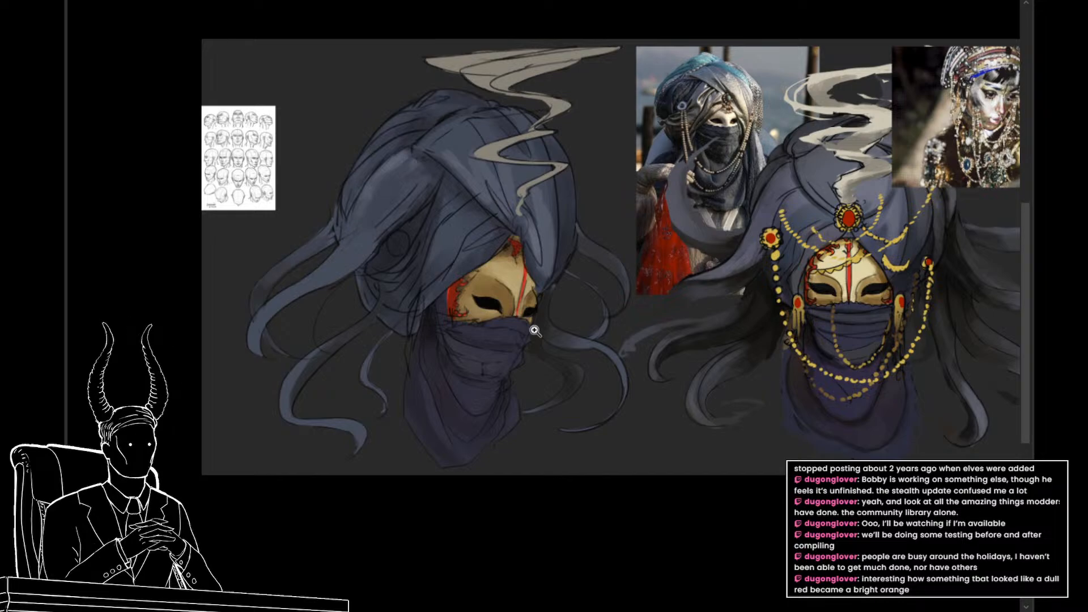
{"action": "left_click", "coordinate": [617, 312]}
{"action": "mouse_move", "coordinate": [583, 289]}
{"action": "left_mouse_down"}
{"action": "mouse_move", "coordinate": [560, 303]}
{"action": "mouse_move", "coordinate": [578, 314]}
{"action": "mouse_move", "coordinate": [569, 318]}
{"action": "mouse_move", "coordinate": [587, 306]}
{"action": "mouse_move", "coordinate": [561, 310]}
{"action": "mouse_move", "coordinate": [581, 299]}
{"action": "mouse_move", "coordinate": [583, 318]}
{"action": "mouse_move", "coordinate": [571, 295]}
{"action": "mouse_move", "coordinate": [588, 304]}
{"action": "mouse_move", "coordinate": [570, 320]}
{"action": "mouse_move", "coordinate": [558, 306]}
{"action": "mouse_move", "coordinate": [593, 300]}
{"action": "left_mouse_up"}
{"action": "key", "text": "v"}
{"action": "key", "text": "ctrl+z"}
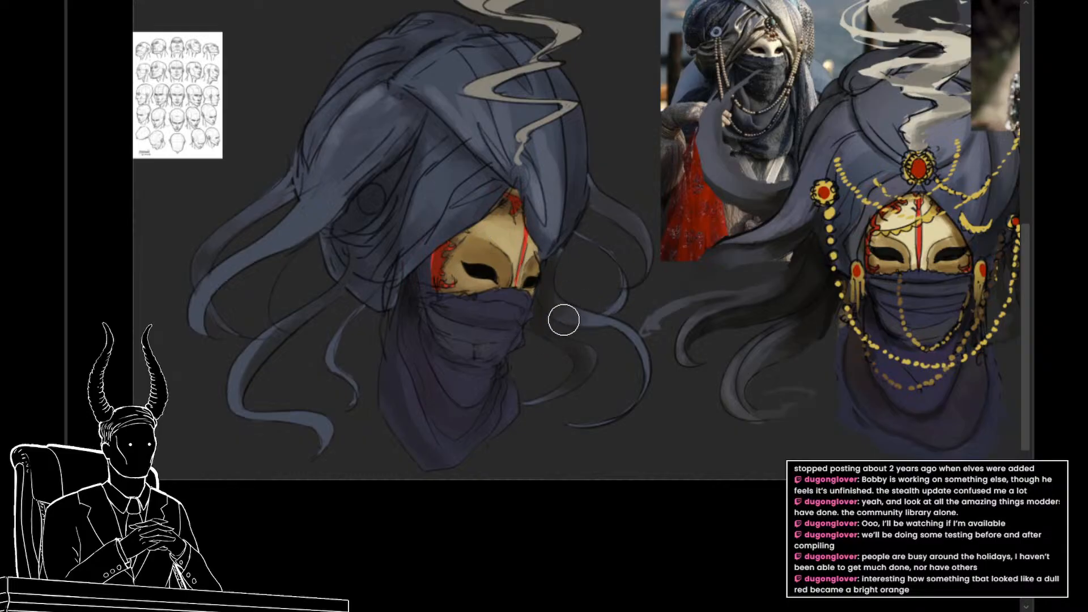
{"action": "left_click_drag", "start_coordinate": [612, 317], "coordinate": [568, 340]}
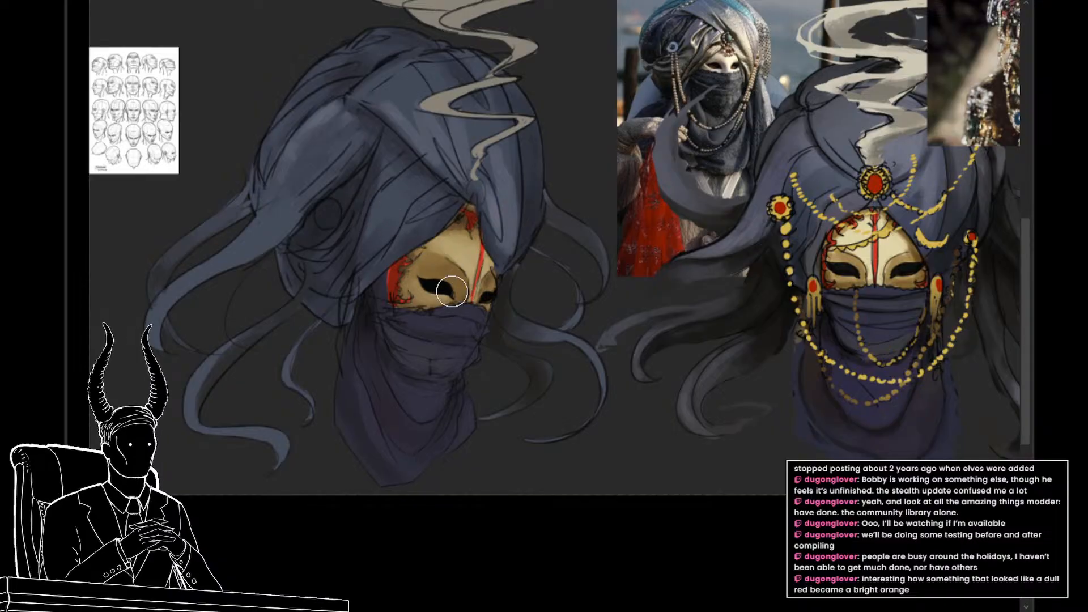
{"action": "left_click_drag", "start_coordinate": [733, 310], "coordinate": [661, 339]}
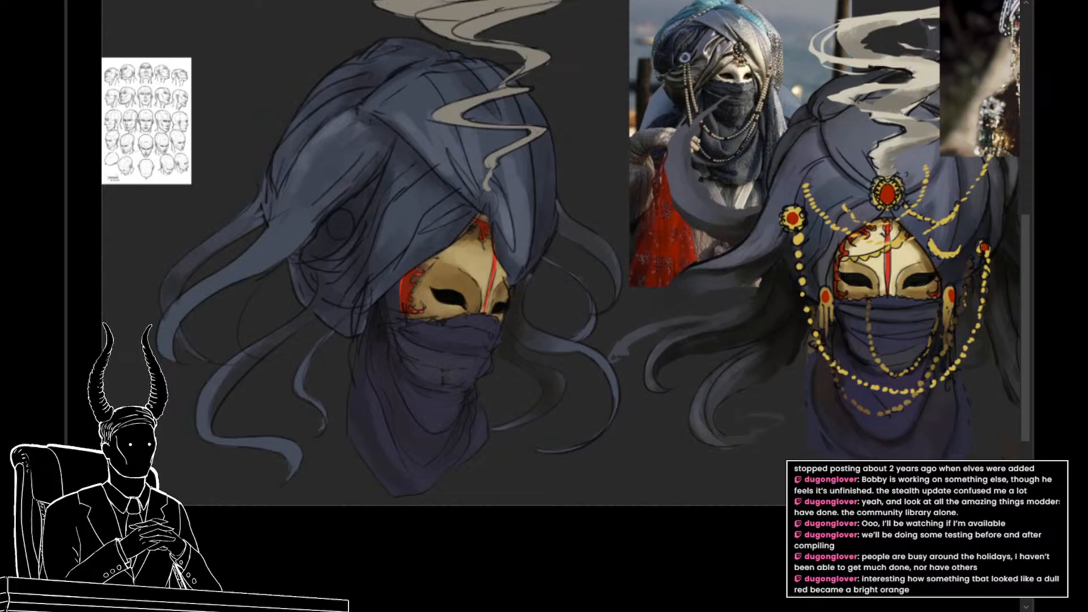
Step: Switch to the web browser and search Google Images for "drapery"
{"action": "key", "text": "alt+Tab"}
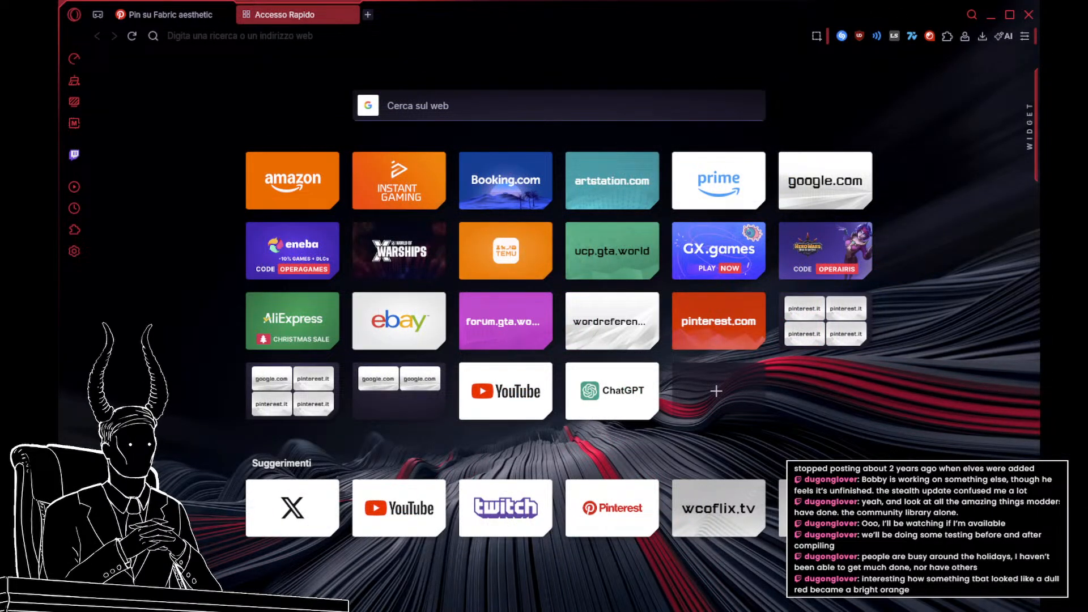
{"action": "key", "text": "alt+Tab"}
{"action": "left_click", "coordinate": [828, 180]}
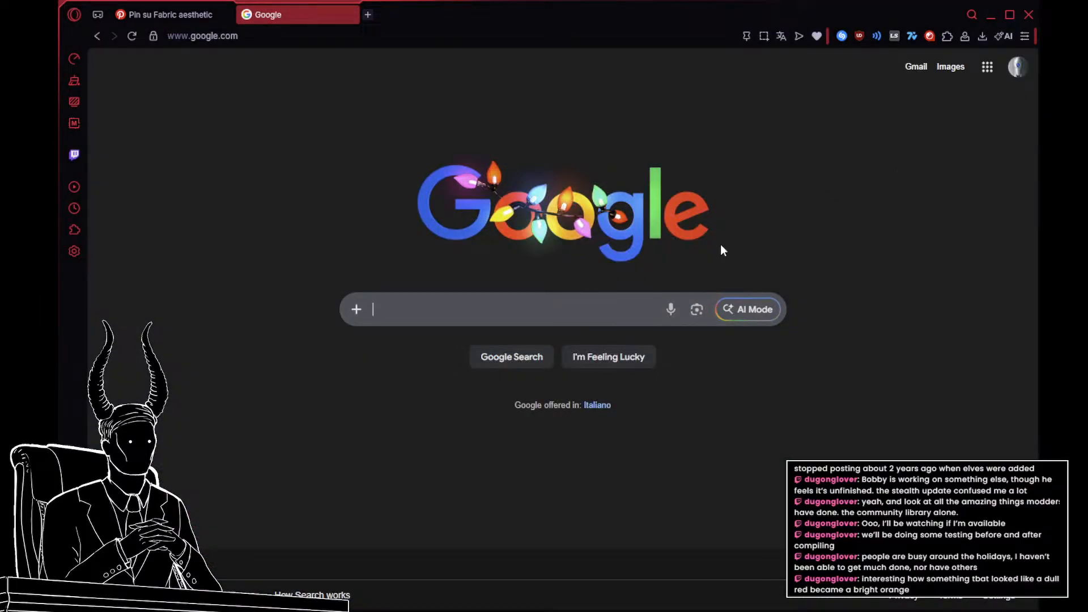
{"action": "left_click", "coordinate": [950, 66]}
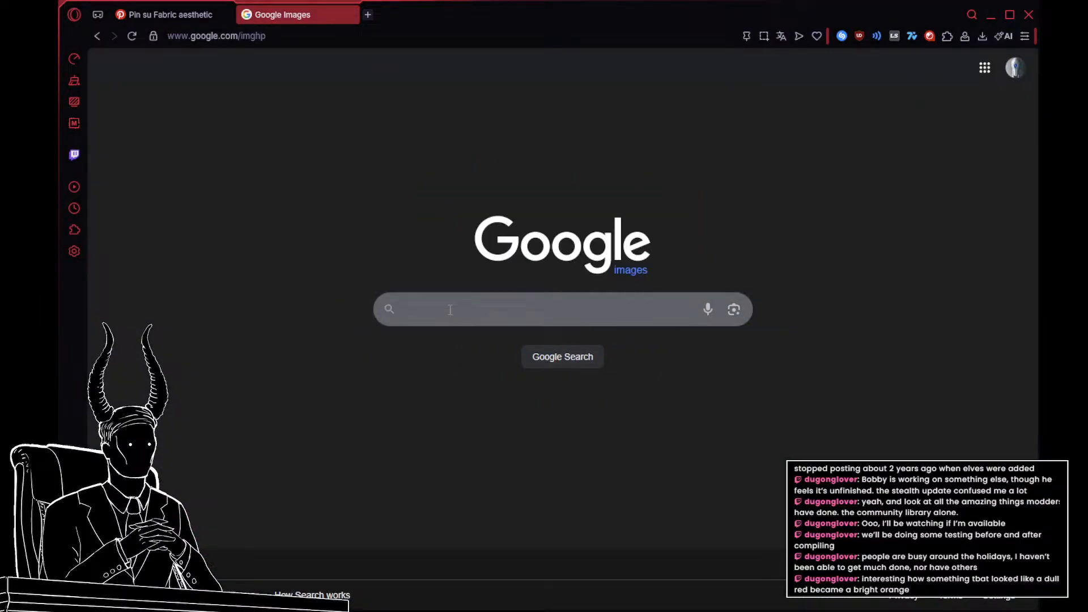
{"action": "type", "text": "drapery"}
{"action": "key", "text": "Return"}
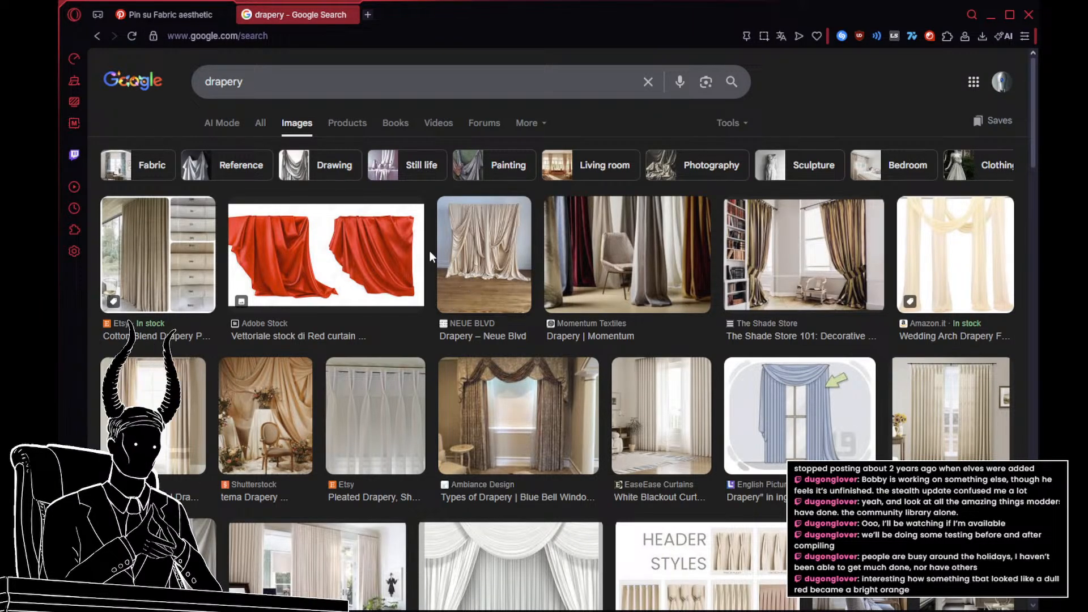
Step: Preview the red curtain image and limit the drapery results to large images, looking over what is offered
{"action": "left_click", "coordinate": [384, 249]}
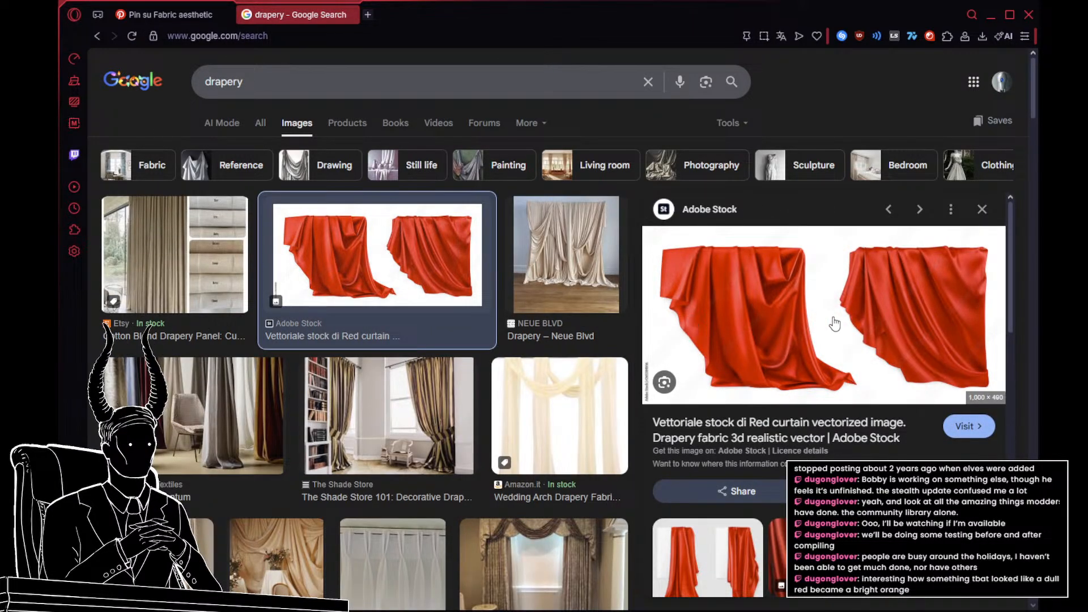
{"action": "left_click", "coordinate": [730, 124]}
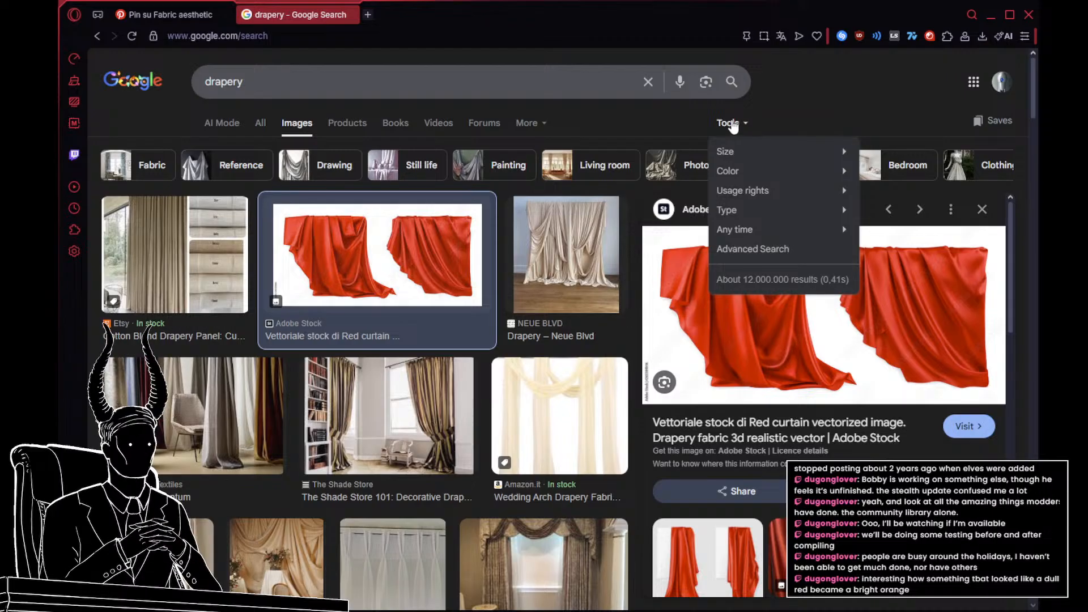
{"action": "mouse_move", "coordinate": [737, 152]}
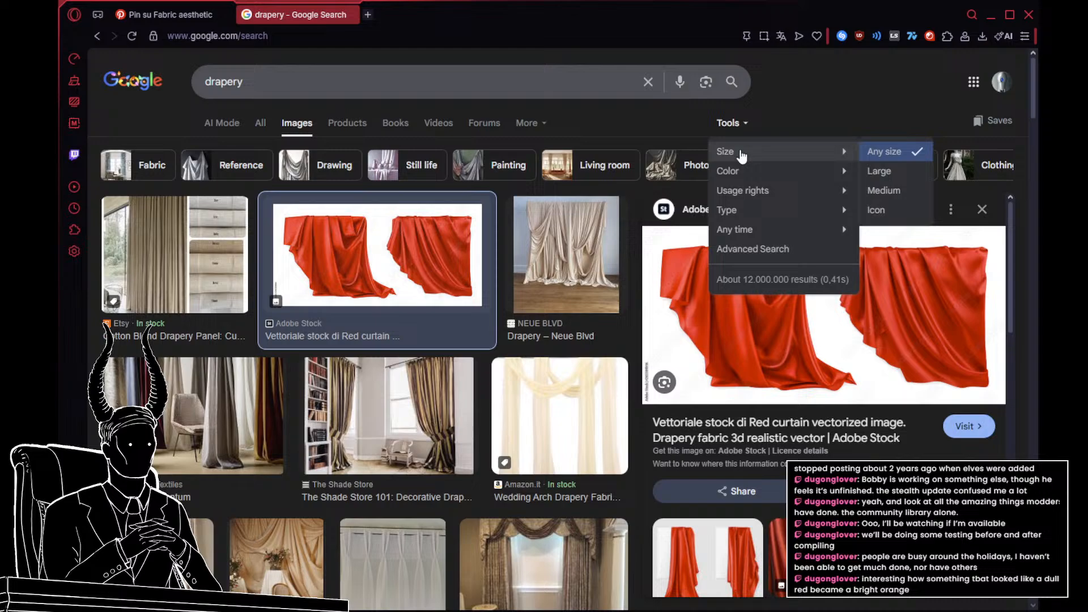
{"action": "left_click", "coordinate": [910, 175]}
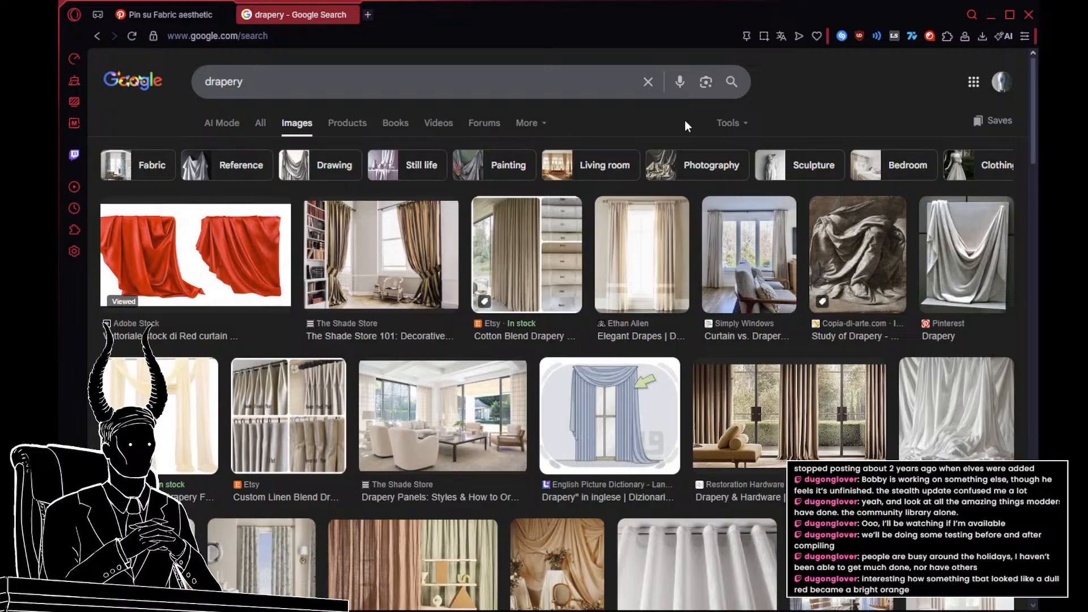
{"action": "left_click", "coordinate": [729, 123]}
{"action": "mouse_move", "coordinate": [736, 151]}
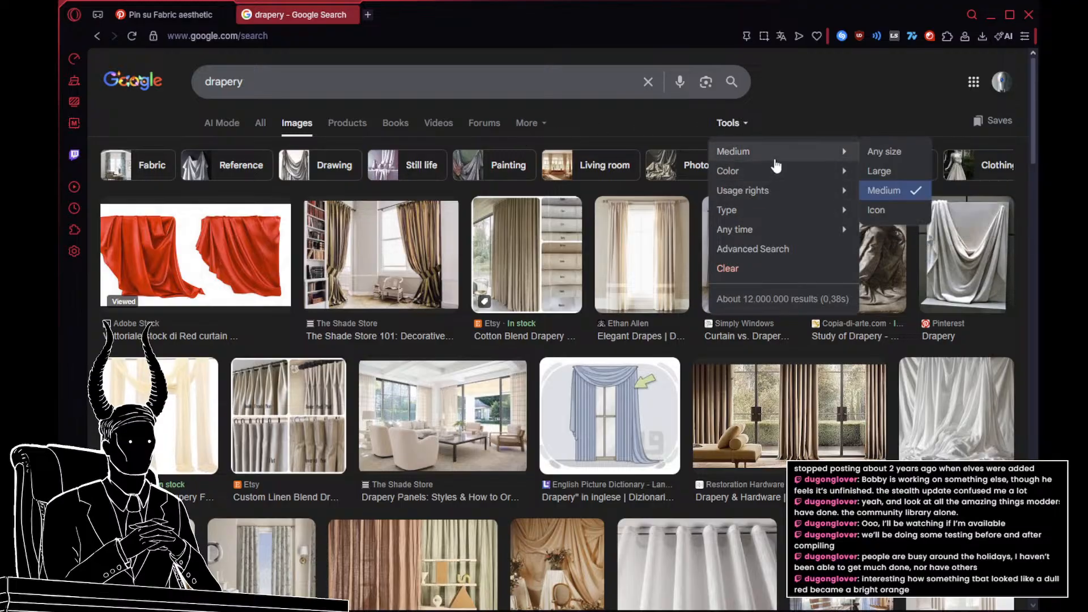
{"action": "left_click", "coordinate": [887, 173]}
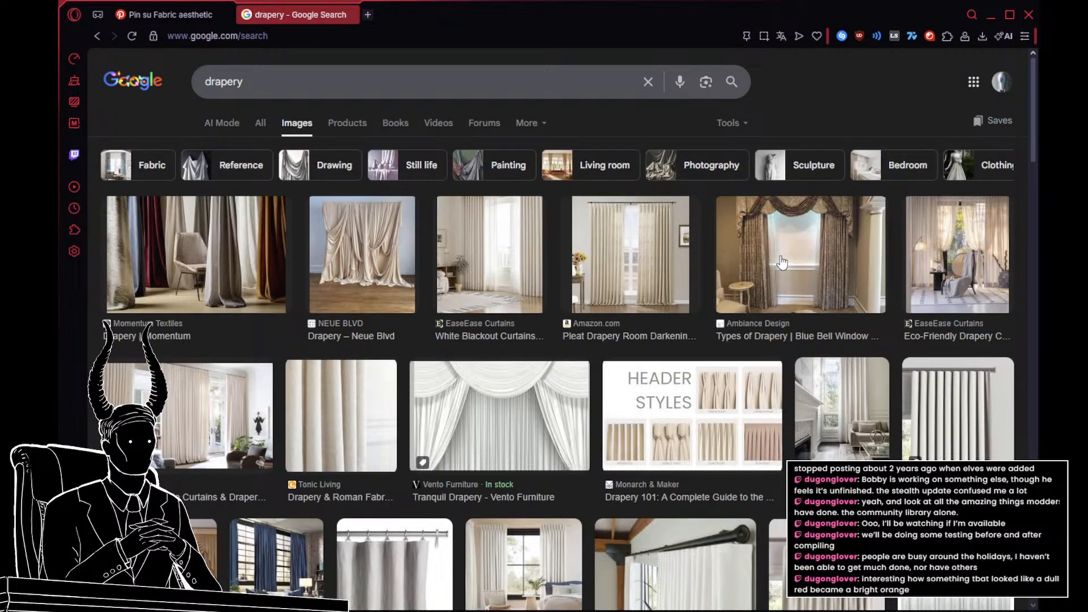
{"action": "scroll", "coordinate": [782, 263], "scroll_direction": "down", "scroll_amount": 5}
{"action": "scroll", "coordinate": [179, 97], "scroll_direction": "up", "scroll_amount": 5}
Step: Search Google Images for "drapery reference" and preview the painting of white cloth draped over a wooden chair
{"action": "left_click", "coordinate": [288, 81]}
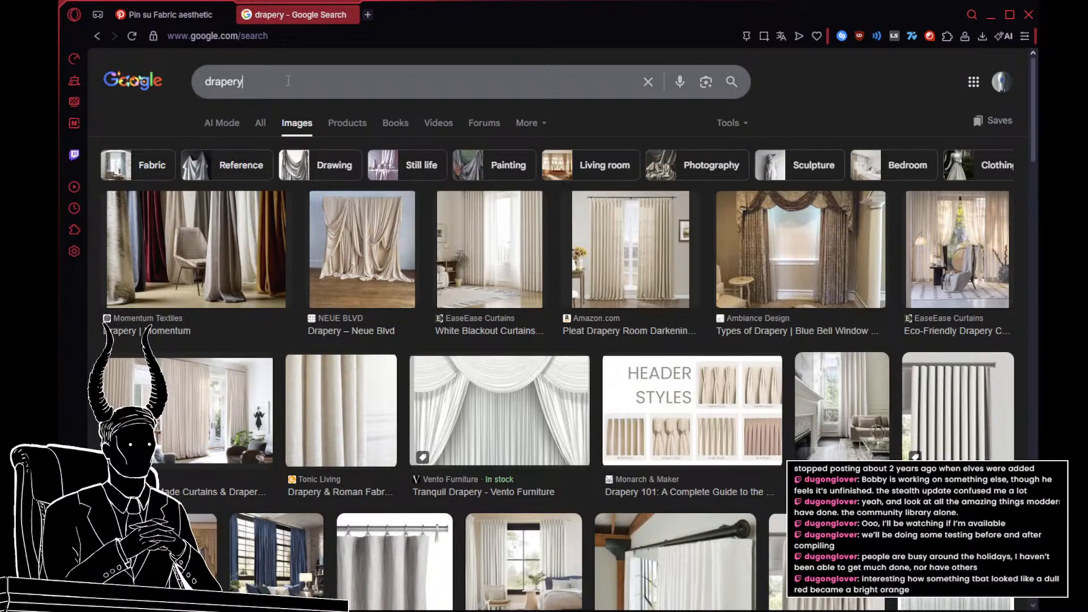
{"action": "type", "text": "refe"}
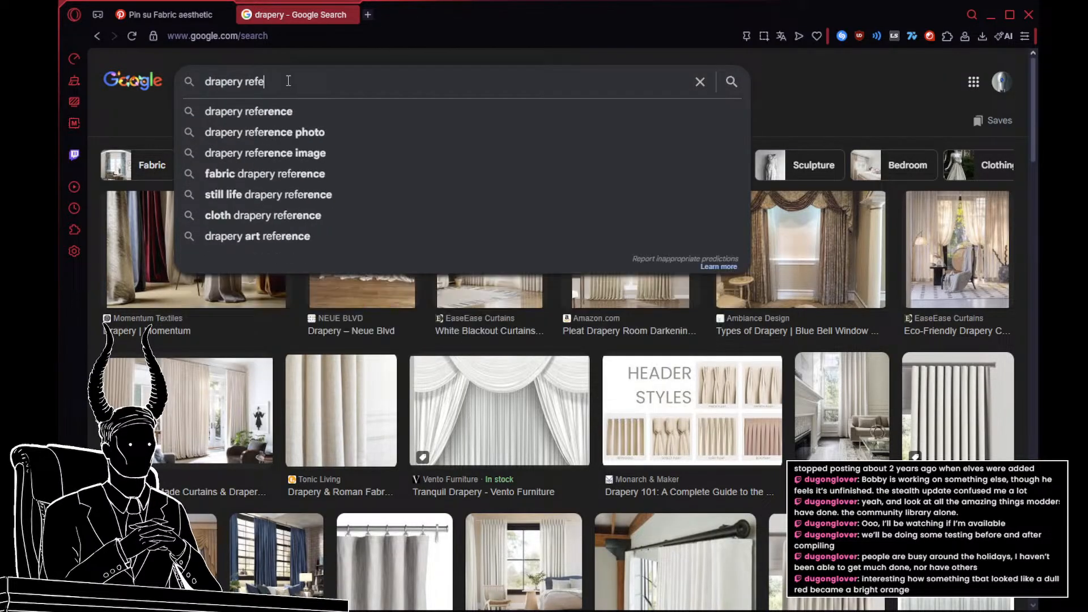
{"action": "left_click", "coordinate": [318, 110]}
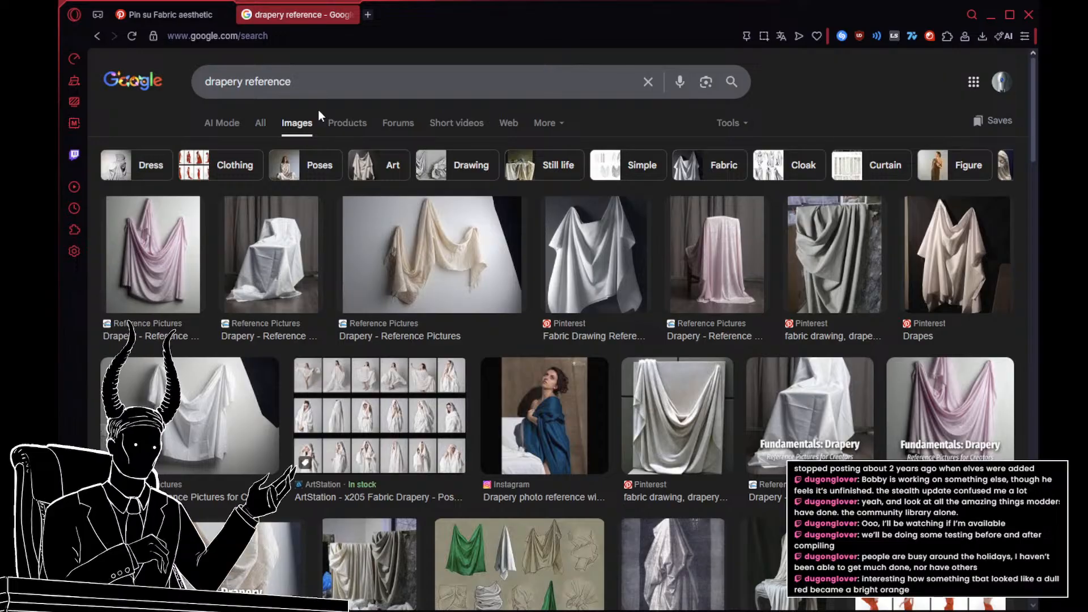
{"action": "scroll", "coordinate": [652, 301], "scroll_direction": "down", "scroll_amount": 3}
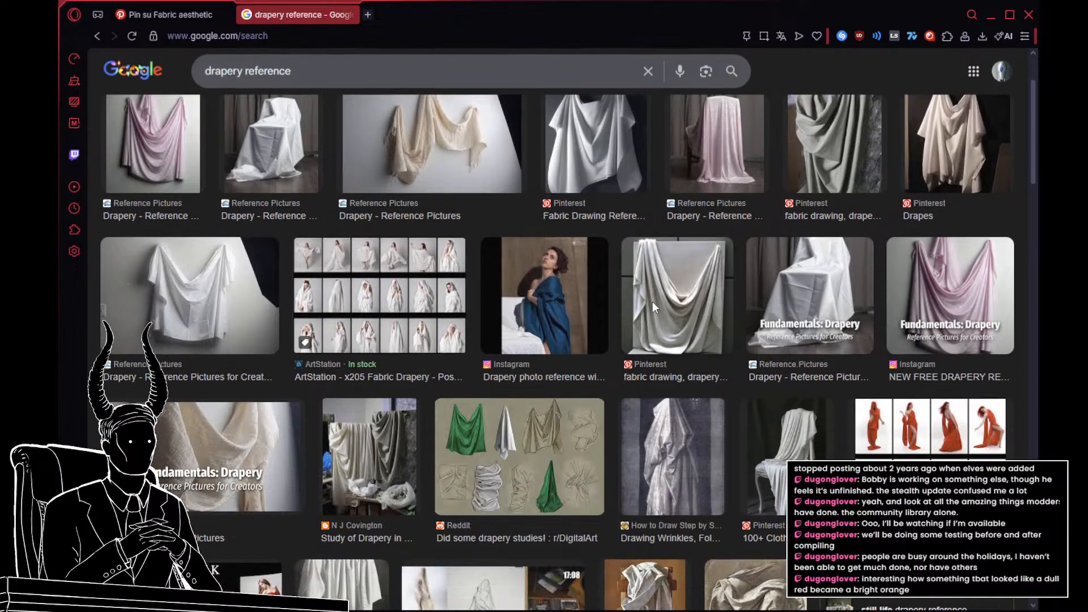
{"action": "scroll", "coordinate": [653, 317], "scroll_direction": "down", "scroll_amount": 3}
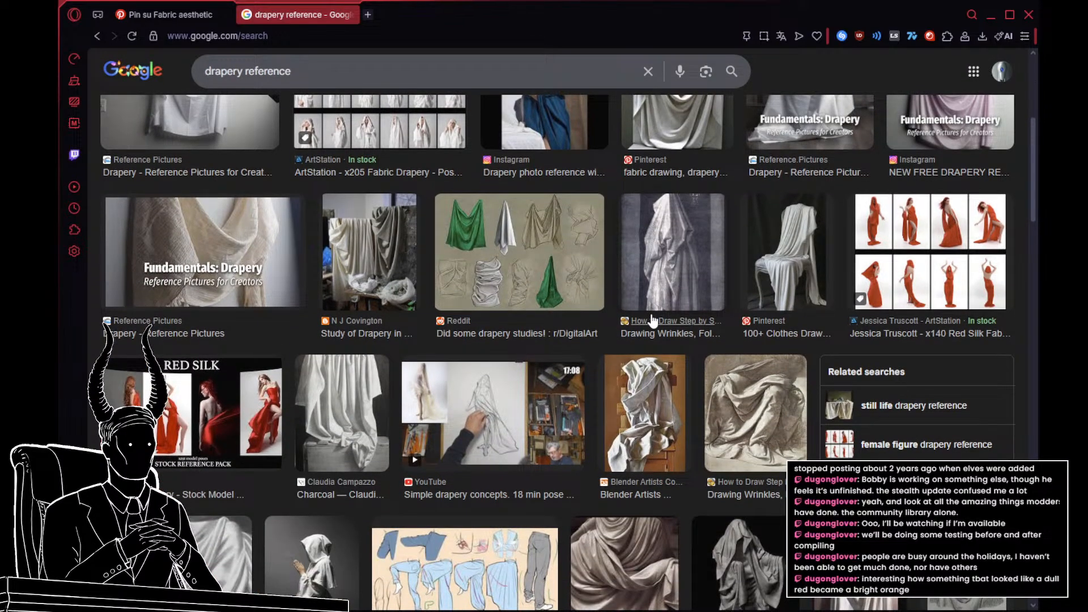
{"action": "scroll", "coordinate": [652, 321], "scroll_direction": "down", "scroll_amount": 2}
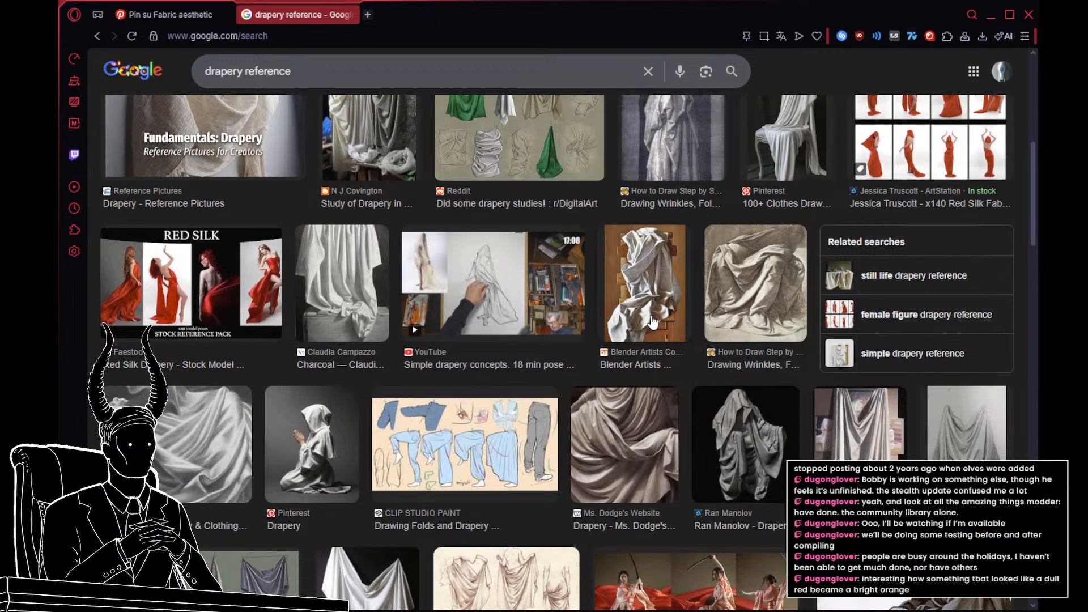
{"action": "left_click", "coordinate": [652, 316]}
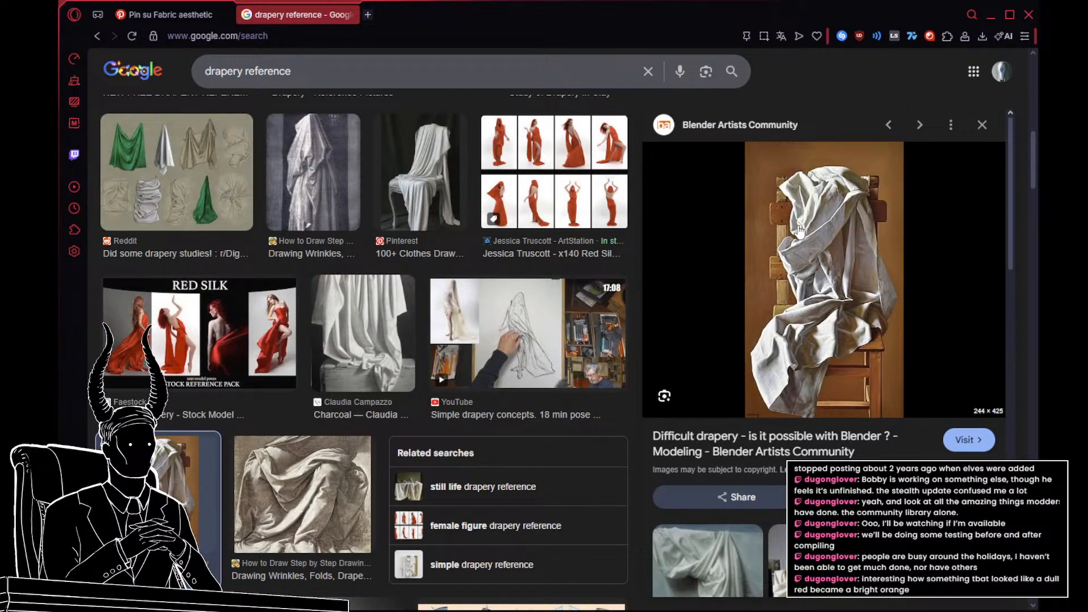
{"action": "left_click", "coordinate": [982, 124]}
{"action": "scroll", "coordinate": [743, 249], "scroll_direction": "up", "scroll_amount": 5}
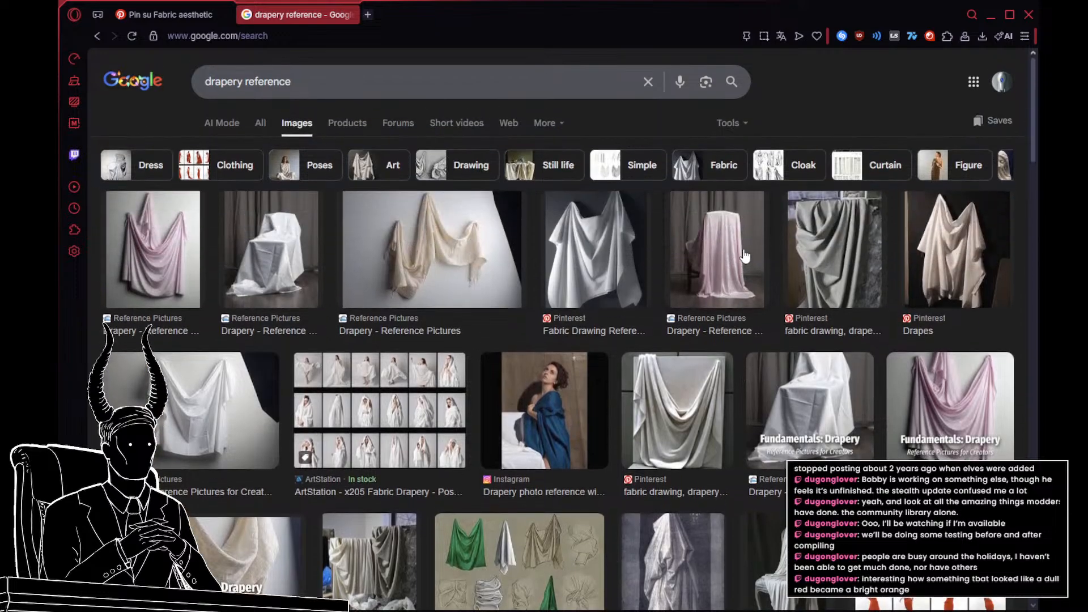
Step: Limit the drapery reference results to large images and preview the beige and grey-white cloths hanging from two points
{"action": "left_click", "coordinate": [731, 123]}
{"action": "mouse_move", "coordinate": [822, 151]}
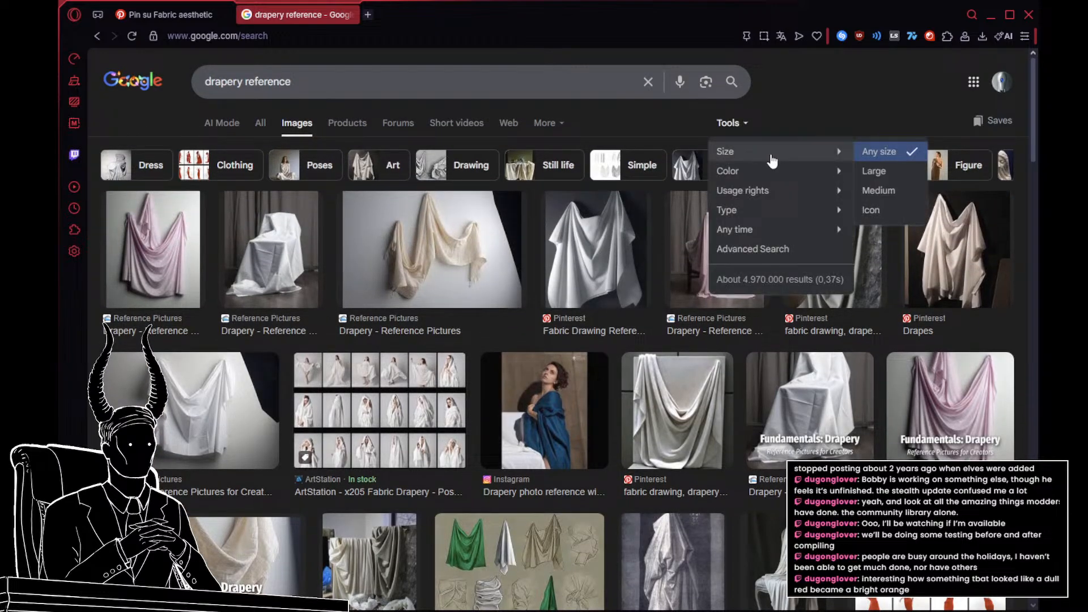
{"action": "left_click", "coordinate": [885, 172]}
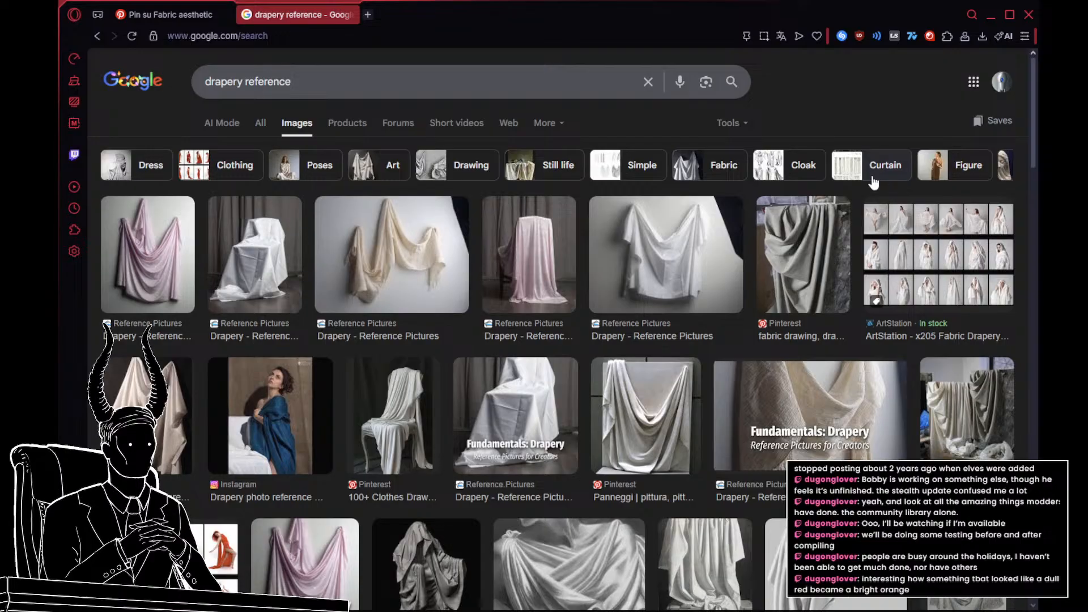
{"action": "left_click", "coordinate": [148, 408]}
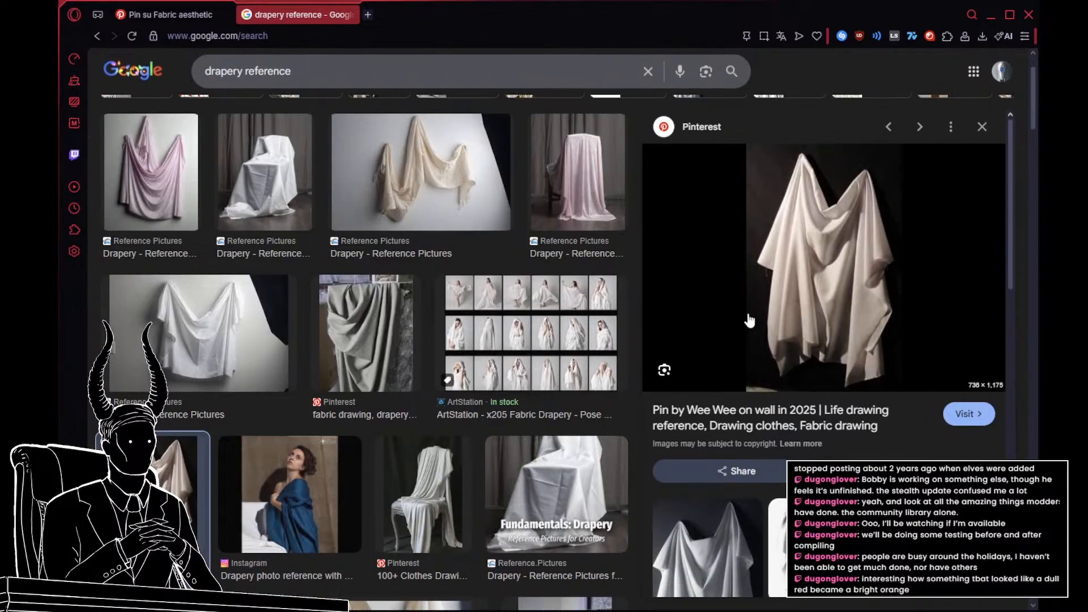
{"action": "scroll", "coordinate": [837, 288], "scroll_direction": "down", "scroll_amount": 2}
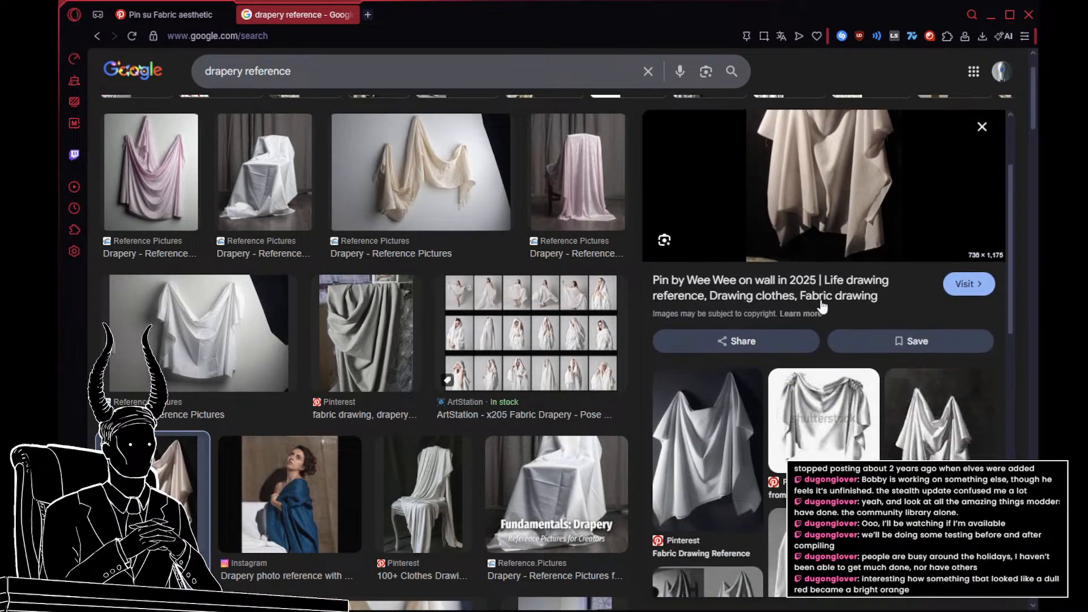
{"action": "left_click", "coordinate": [694, 422]}
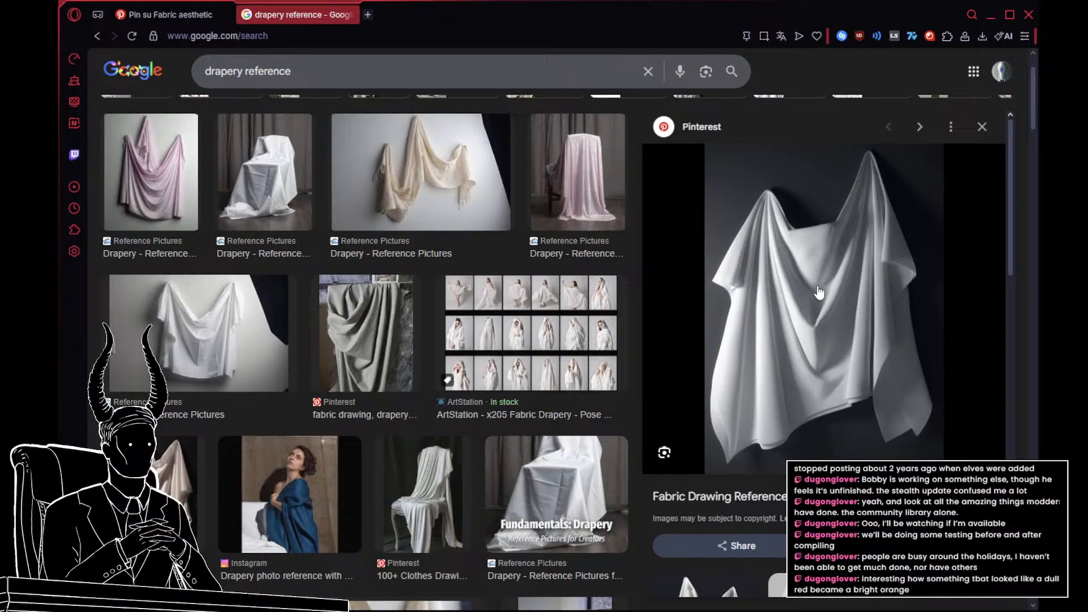
Step: Switch to the Pinterest page, open the pin of the faceless white-veiled figure and examine its related drapery pins
{"action": "left_click", "coordinate": [173, 13]}
{"action": "scroll", "coordinate": [352, 159], "scroll_direction": "down", "scroll_amount": 5}
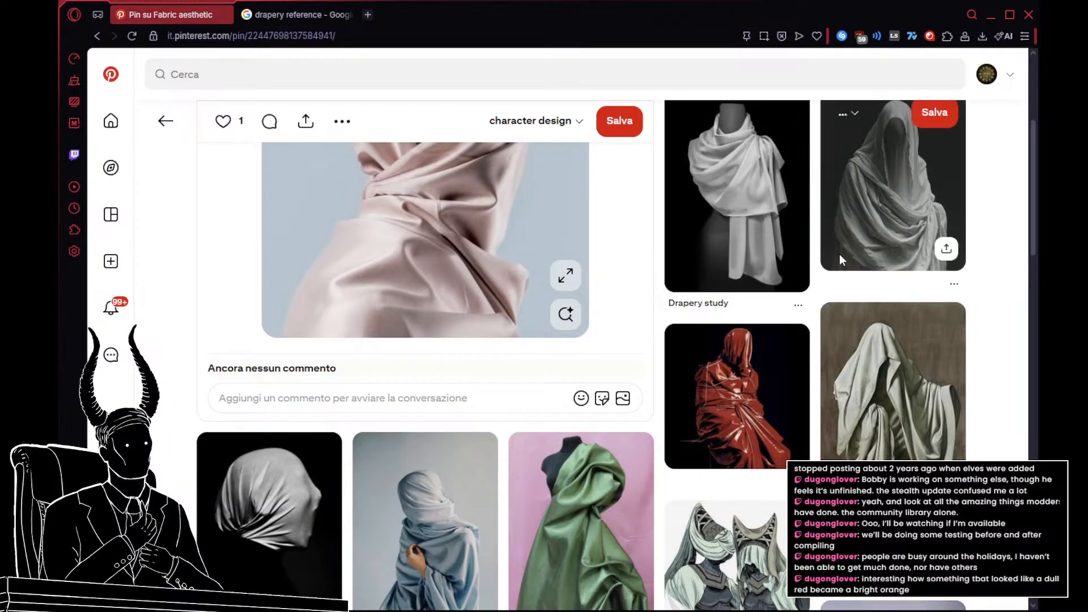
{"action": "left_click", "coordinate": [860, 226]}
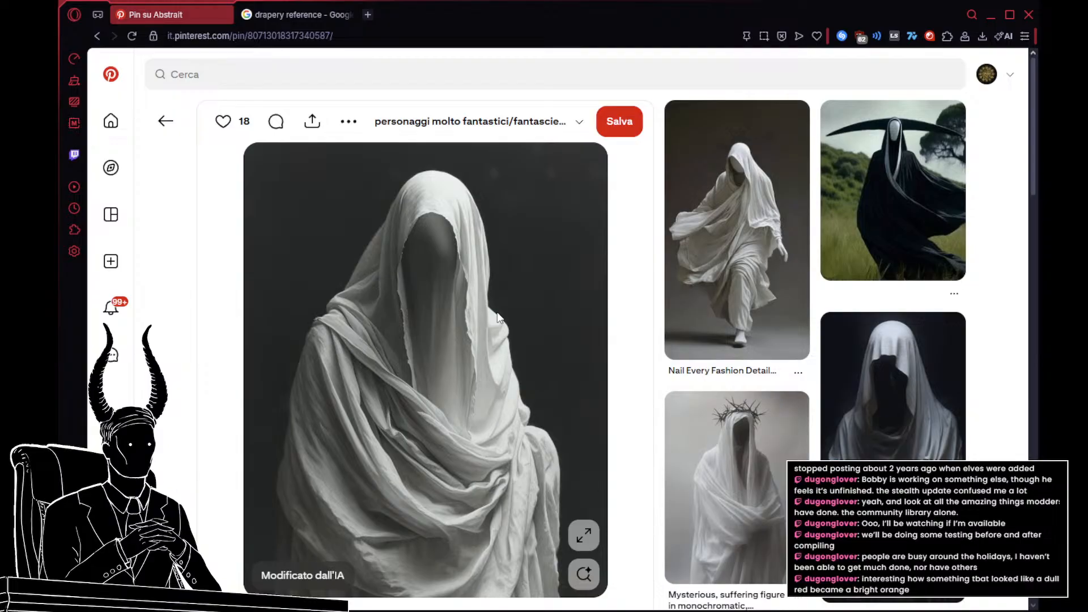
{"action": "scroll", "coordinate": [360, 311], "scroll_direction": "down", "scroll_amount": 8}
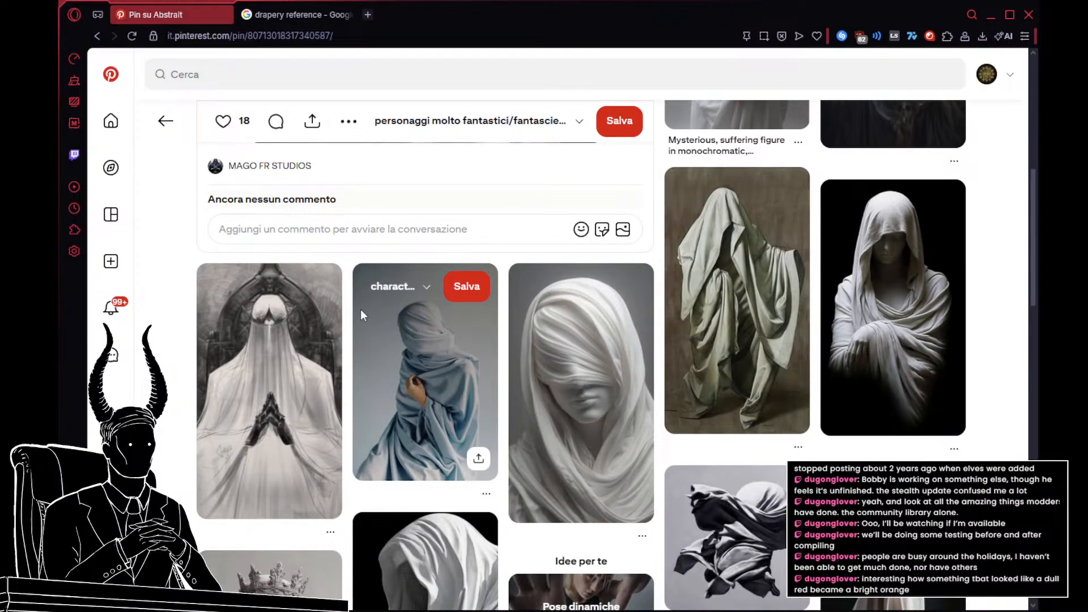
{"action": "scroll", "coordinate": [361, 315], "scroll_direction": "down", "scroll_amount": 5}
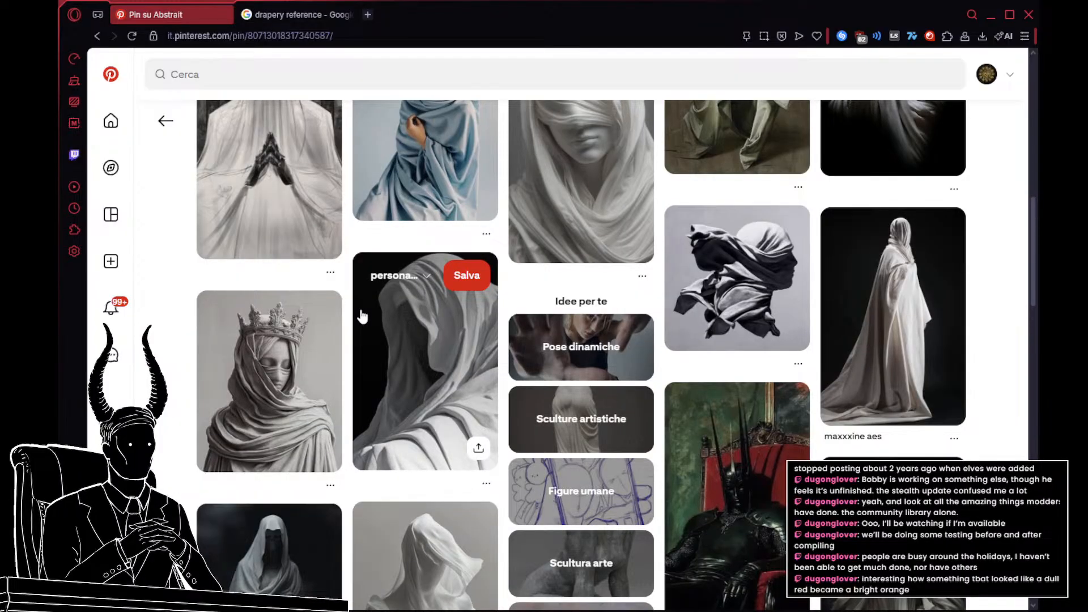
{"action": "scroll", "coordinate": [362, 316], "scroll_direction": "down", "scroll_amount": 3}
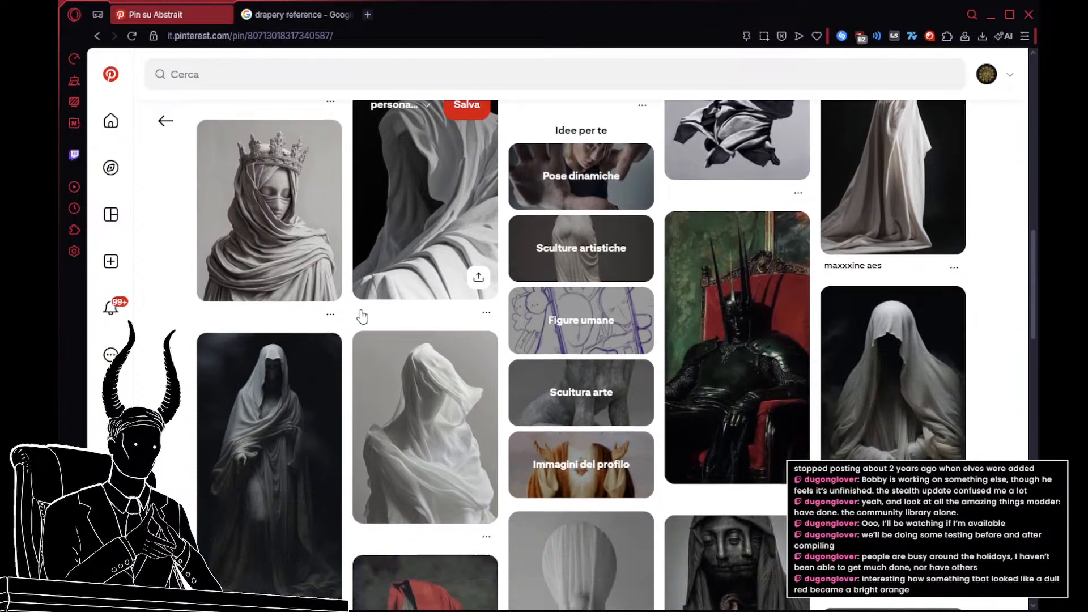
{"action": "scroll", "coordinate": [362, 316], "scroll_direction": "down", "scroll_amount": 2}
{"action": "scroll", "coordinate": [360, 320], "scroll_direction": "down", "scroll_amount": 5}
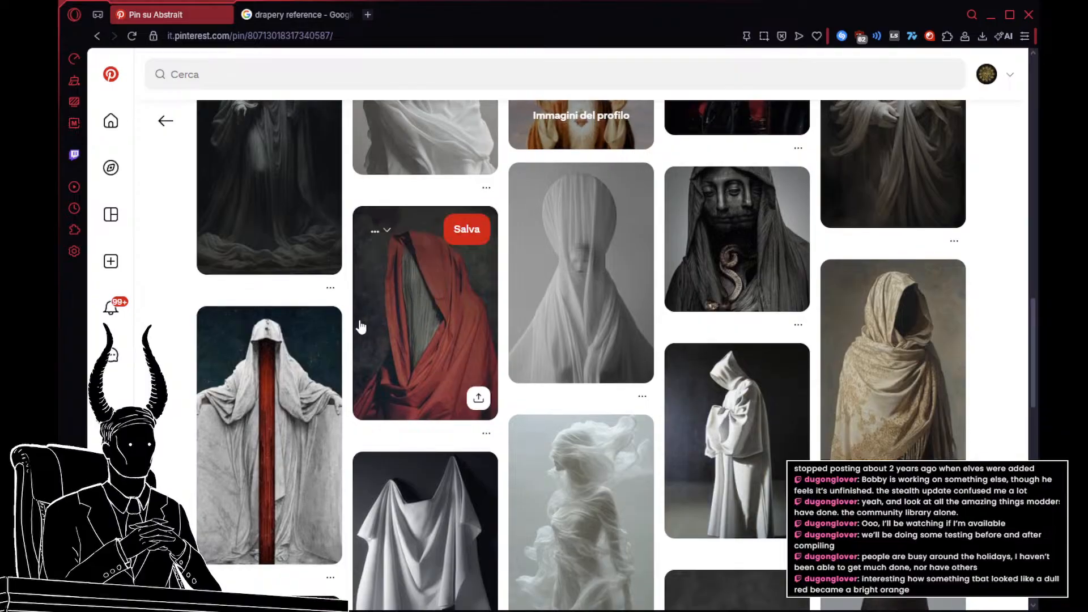
{"action": "scroll", "coordinate": [361, 323], "scroll_direction": "up", "scroll_amount": 15}
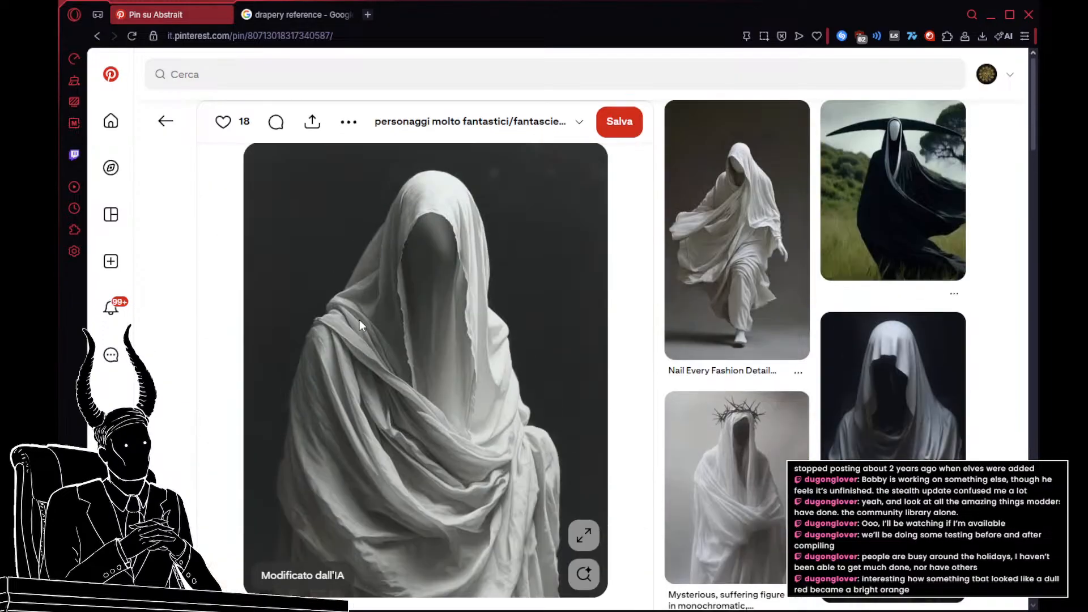
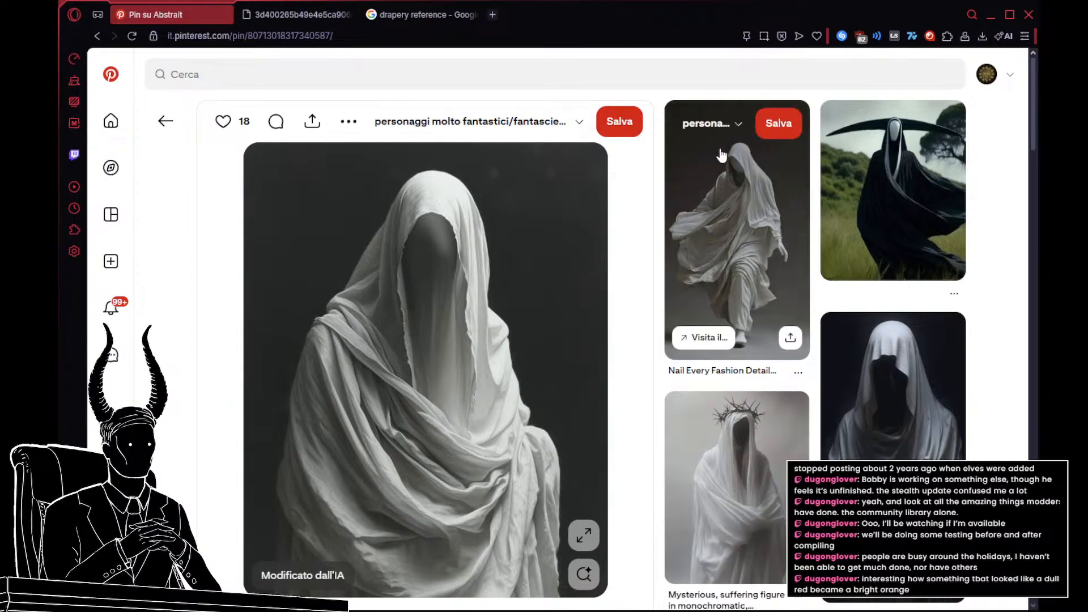
Step: Look through the pins related to the white-veiled figure and open the one of the faceless figure in a gold-patterned fringed shawl
{"action": "scroll", "coordinate": [719, 152], "scroll_direction": "down", "scroll_amount": 1}
{"action": "scroll", "coordinate": [721, 156], "scroll_direction": "down", "scroll_amount": 1}
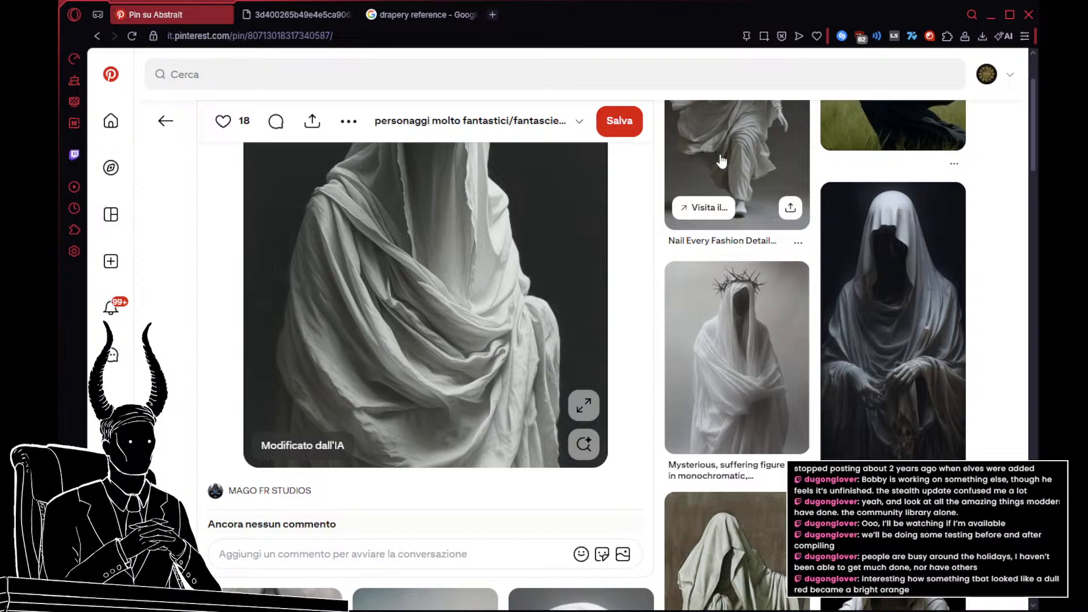
{"action": "scroll", "coordinate": [721, 161], "scroll_direction": "down", "scroll_amount": 2}
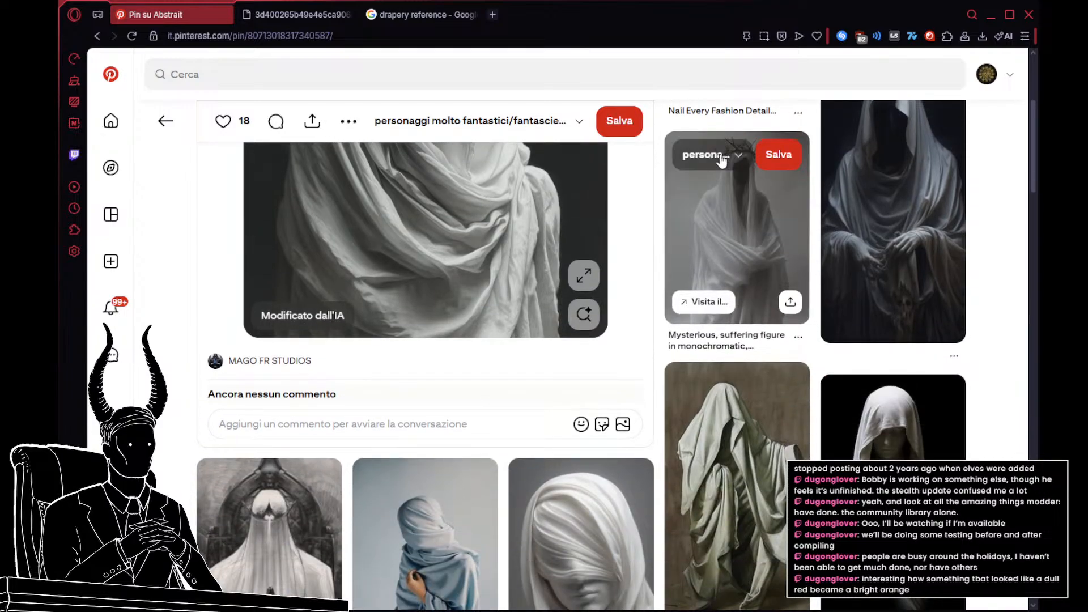
{"action": "scroll", "coordinate": [721, 160], "scroll_direction": "down", "scroll_amount": 6}
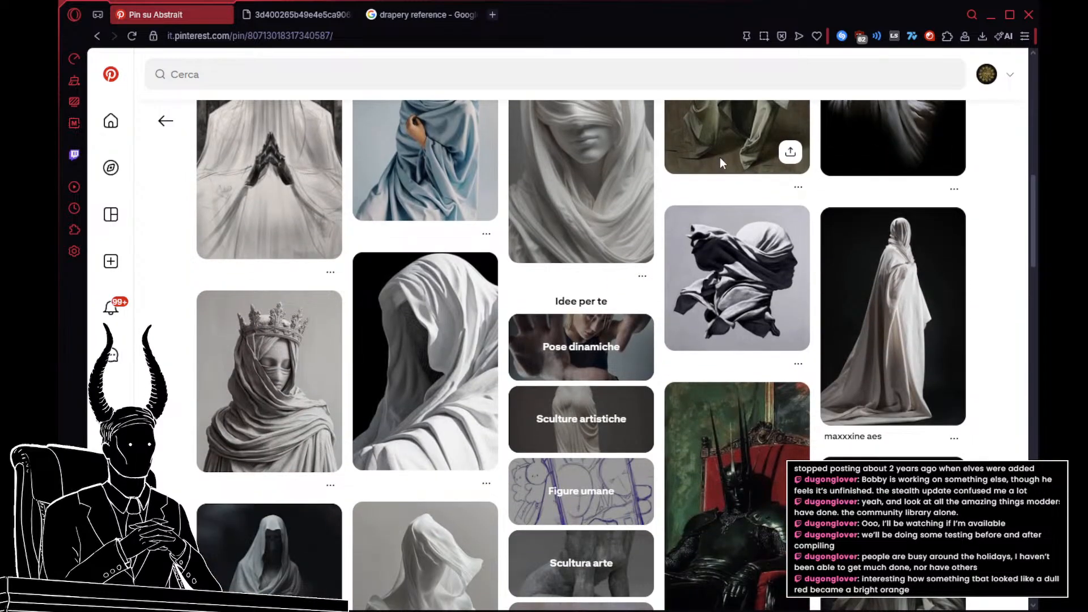
{"action": "scroll", "coordinate": [720, 163], "scroll_direction": "down", "scroll_amount": 4}
{"action": "scroll", "coordinate": [721, 165], "scroll_direction": "down", "scroll_amount": 7}
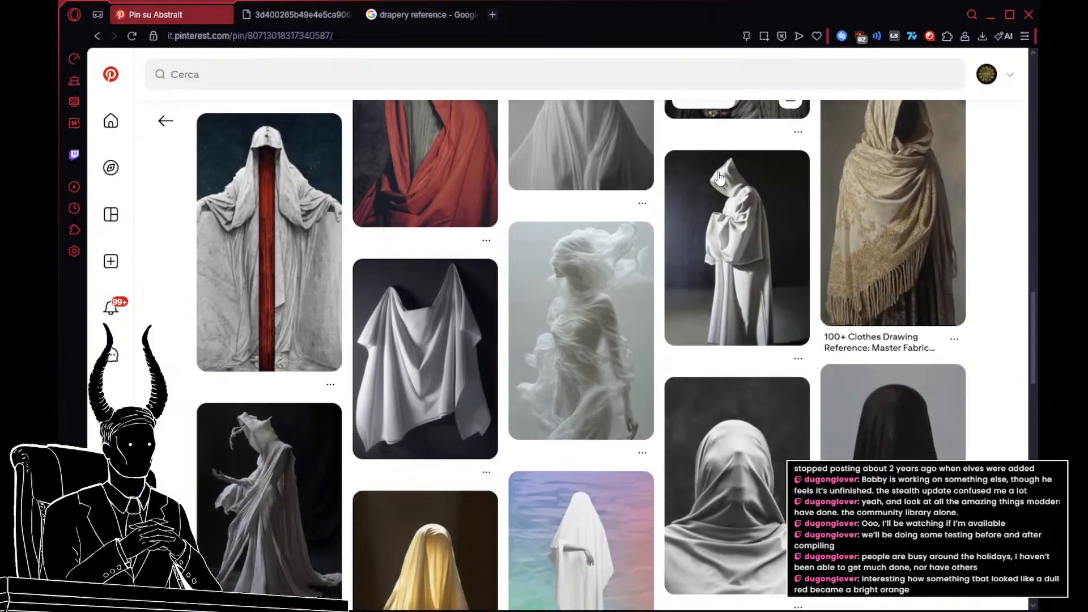
{"action": "scroll", "coordinate": [718, 171], "scroll_direction": "up", "scroll_amount": 3}
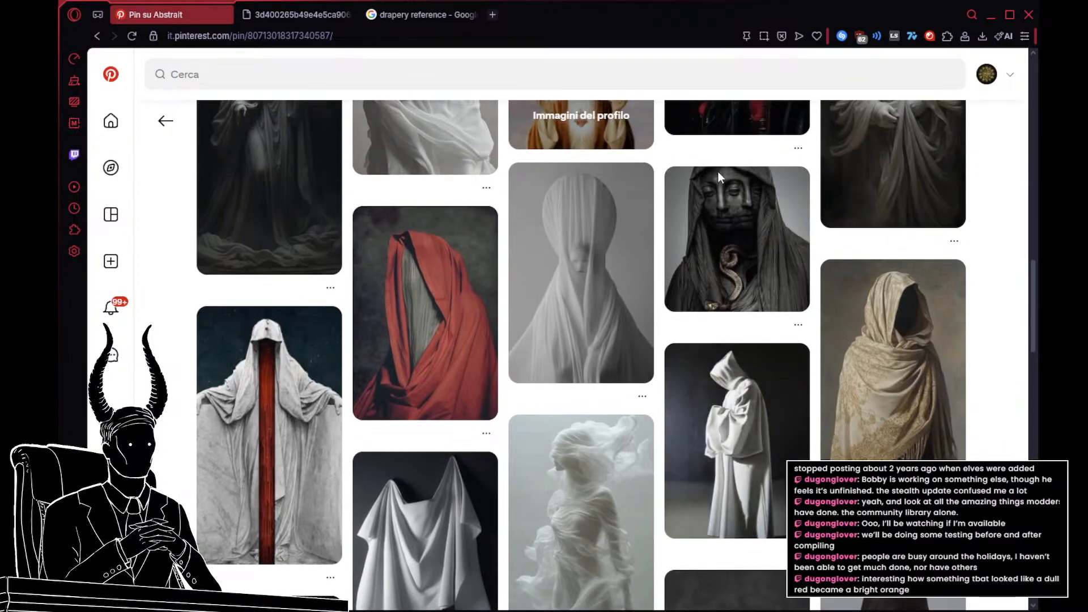
{"action": "left_click", "coordinate": [898, 376]}
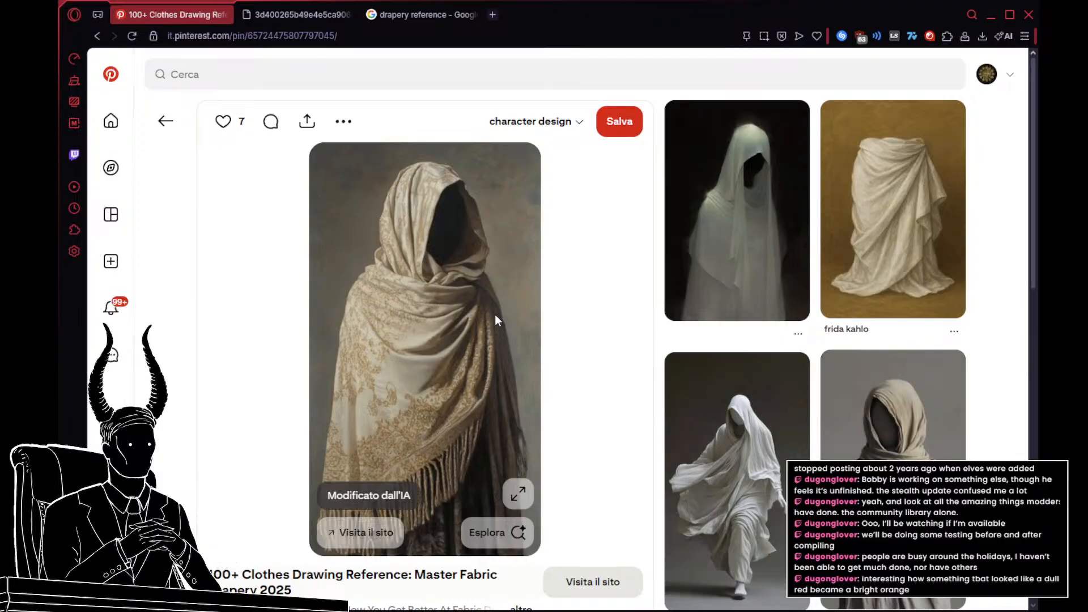
Step: Examine the gold-patterned shawl pin and its related draped-figure pins for fold references
{"action": "scroll", "coordinate": [495, 314], "scroll_direction": "down", "scroll_amount": 2}
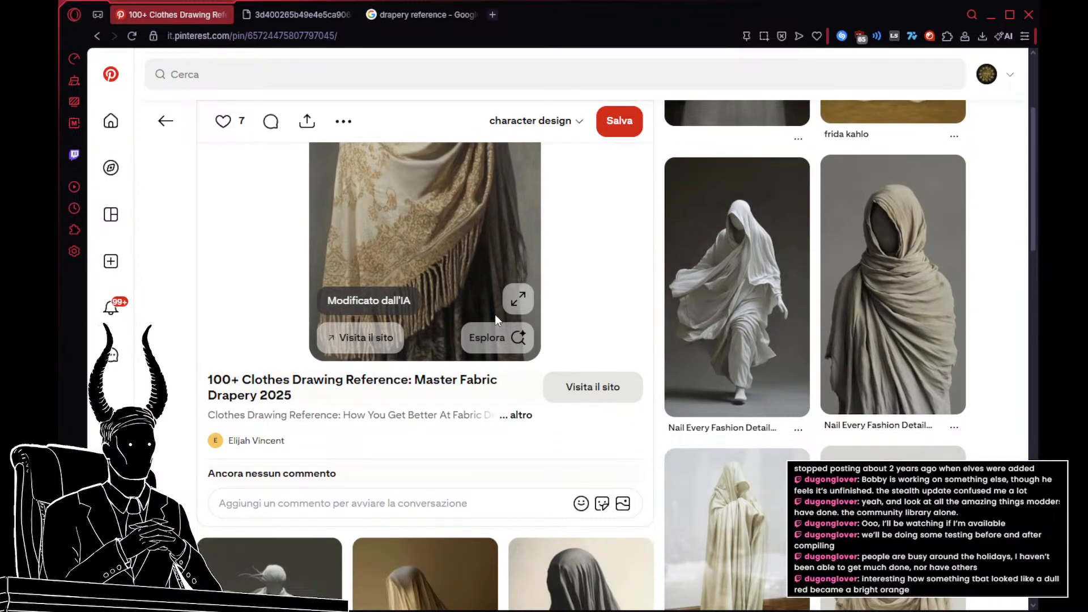
{"action": "scroll", "coordinate": [516, 342], "scroll_direction": "down", "scroll_amount": 3}
{"action": "scroll", "coordinate": [517, 351], "scroll_direction": "down", "scroll_amount": 3}
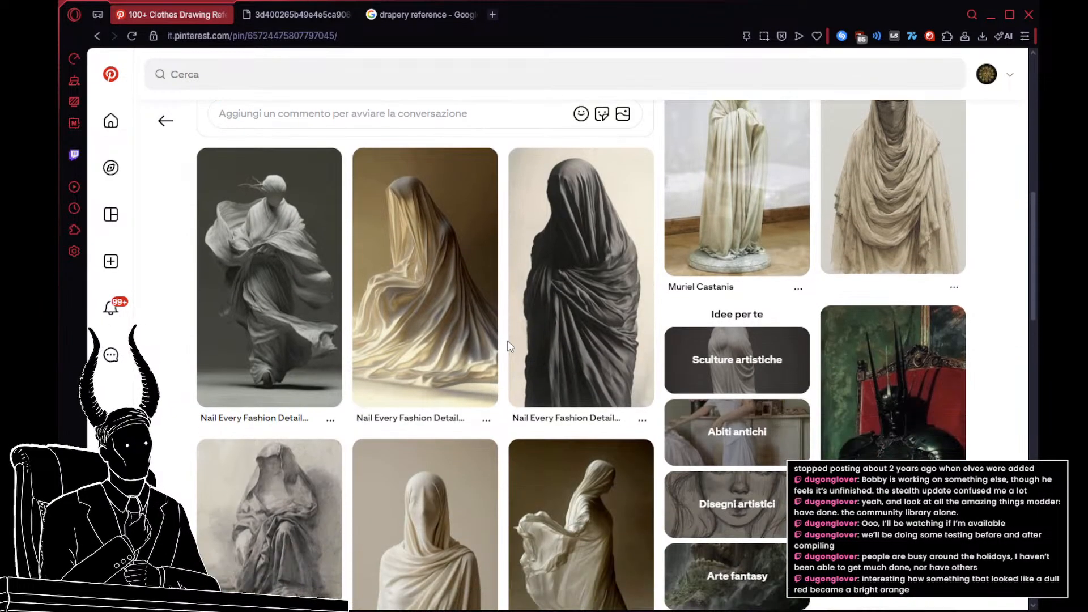
{"action": "scroll", "coordinate": [509, 346], "scroll_direction": "up", "scroll_amount": 8}
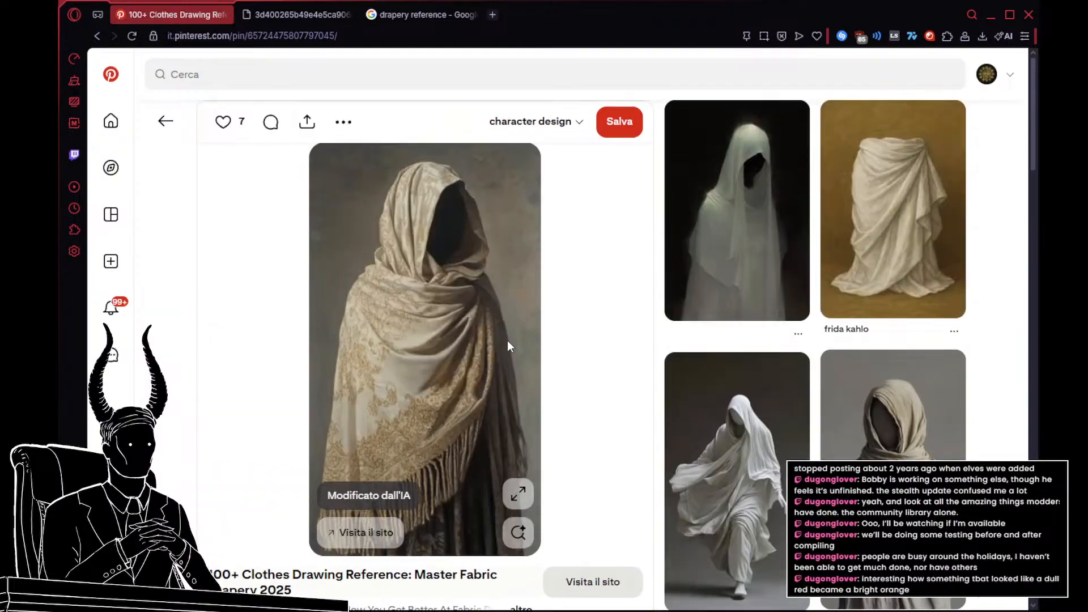
{"action": "scroll", "coordinate": [439, 314], "scroll_direction": "down", "scroll_amount": 2}
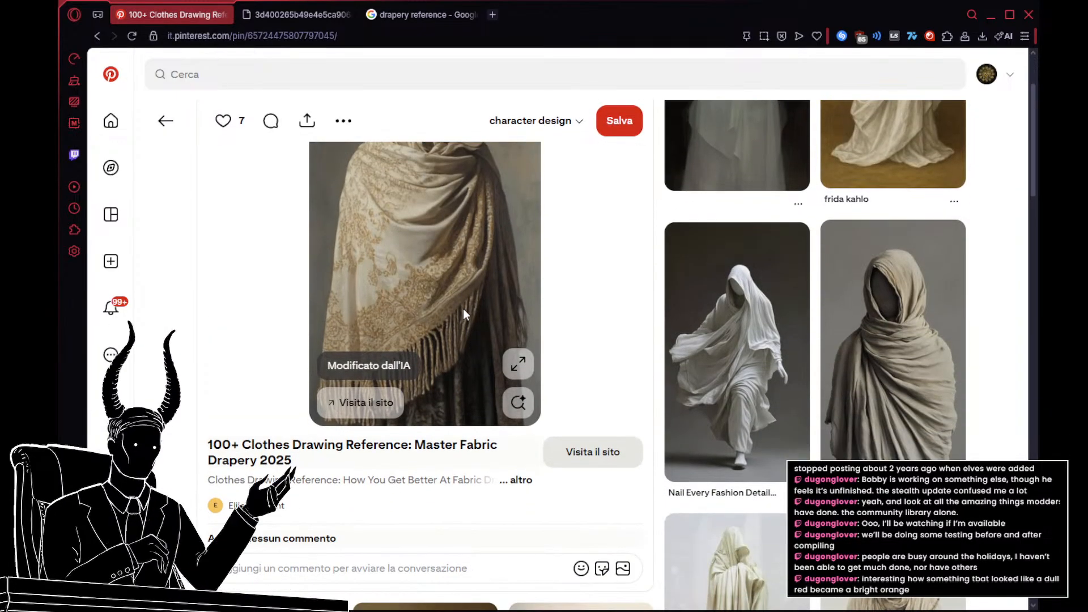
{"action": "scroll", "coordinate": [460, 301], "scroll_direction": "up", "scroll_amount": 2}
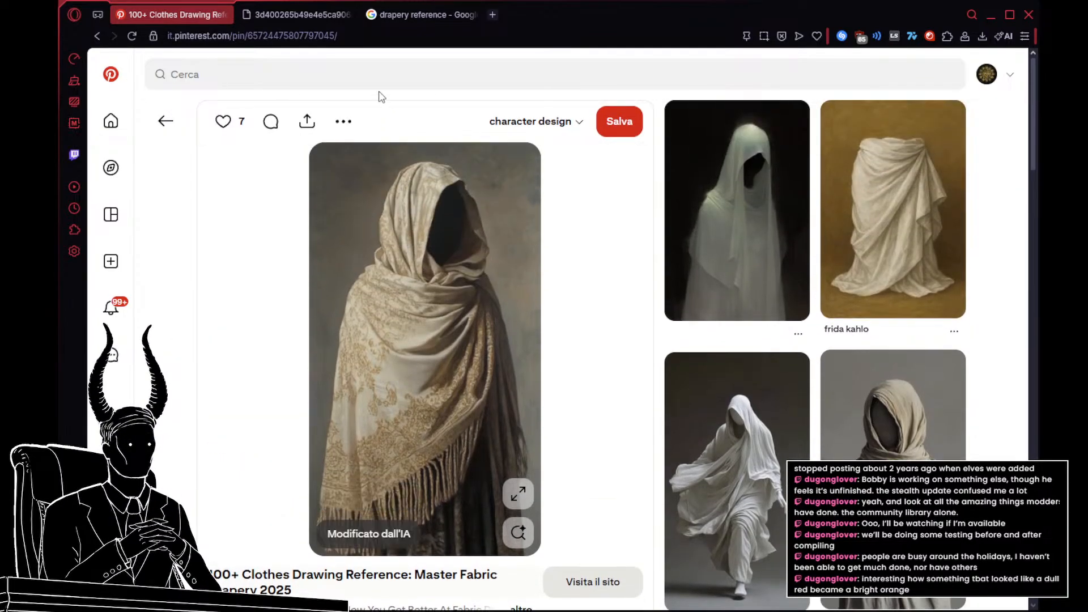
Step: Search Pinterest for "decorated cloth" and look over the ornate garment pins
{"action": "left_click", "coordinate": [370, 73]}
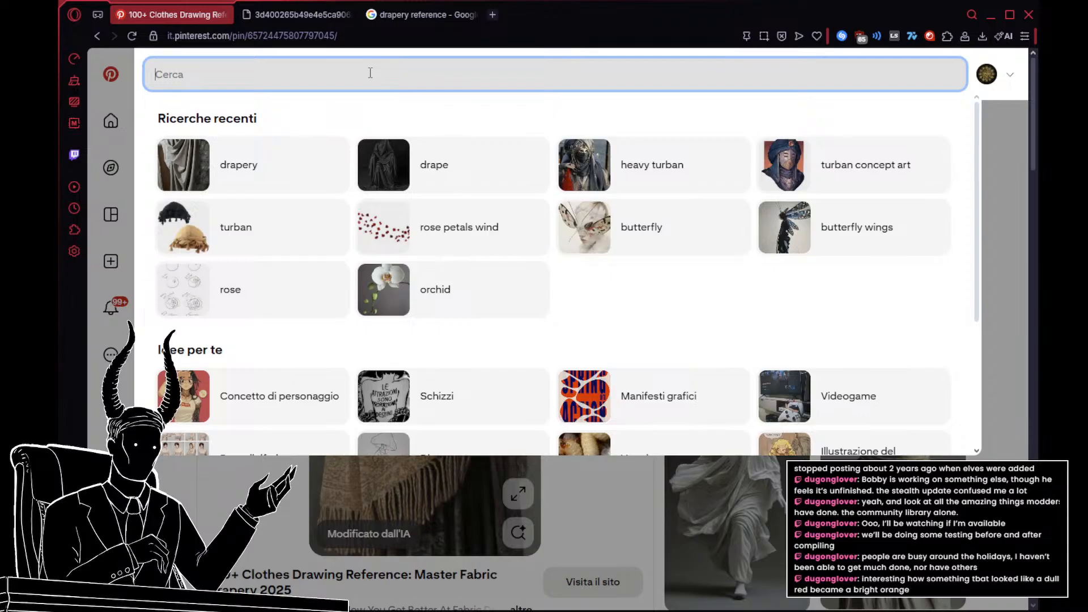
{"action": "type", "text": "decorate"}
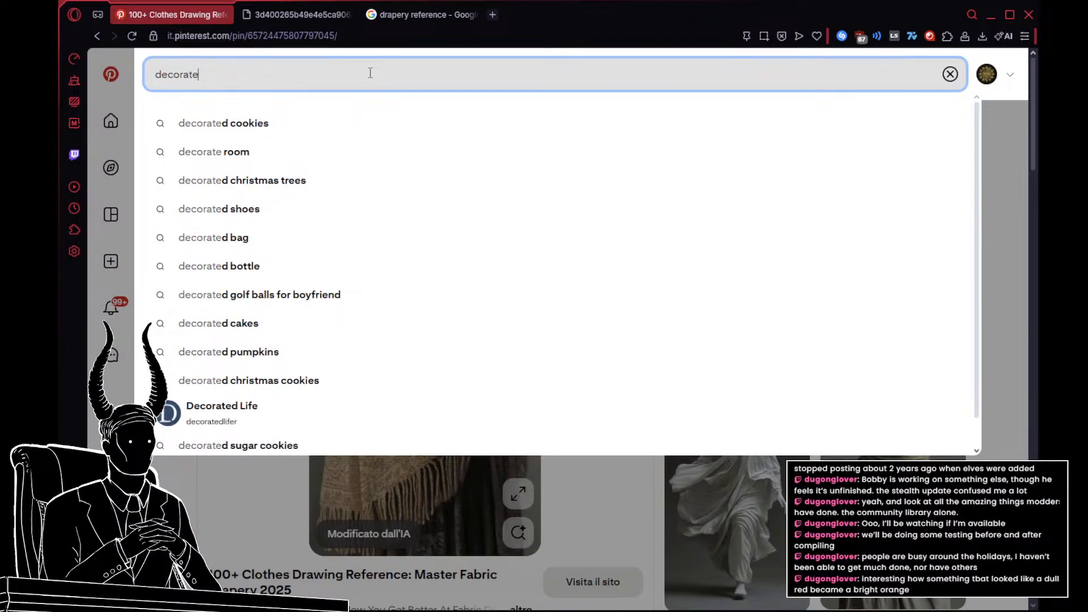
{"action": "type", "text": "d cloth"}
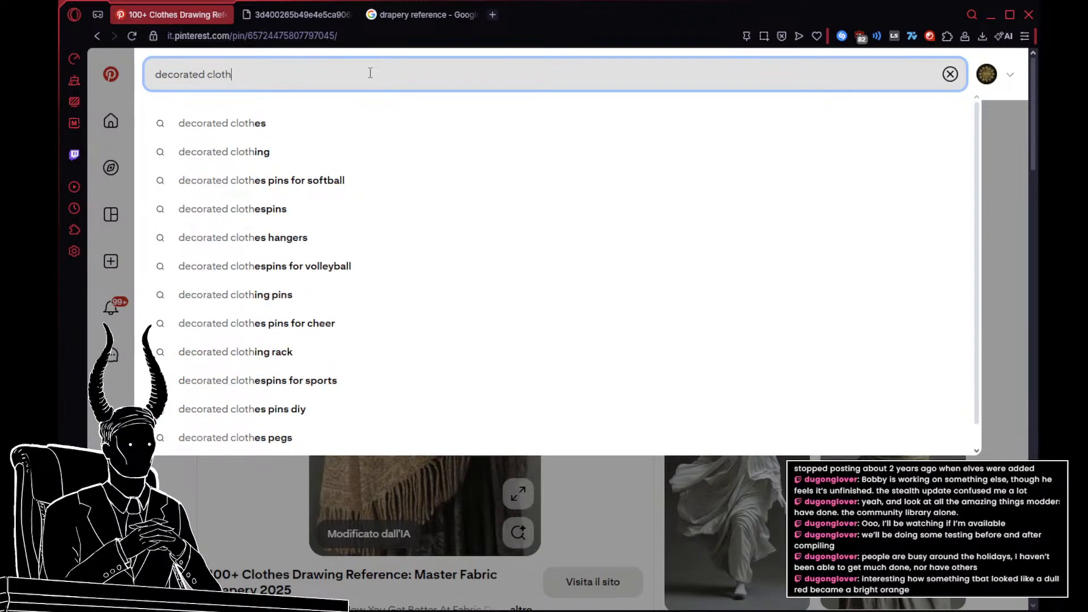
{"action": "key", "text": "Return"}
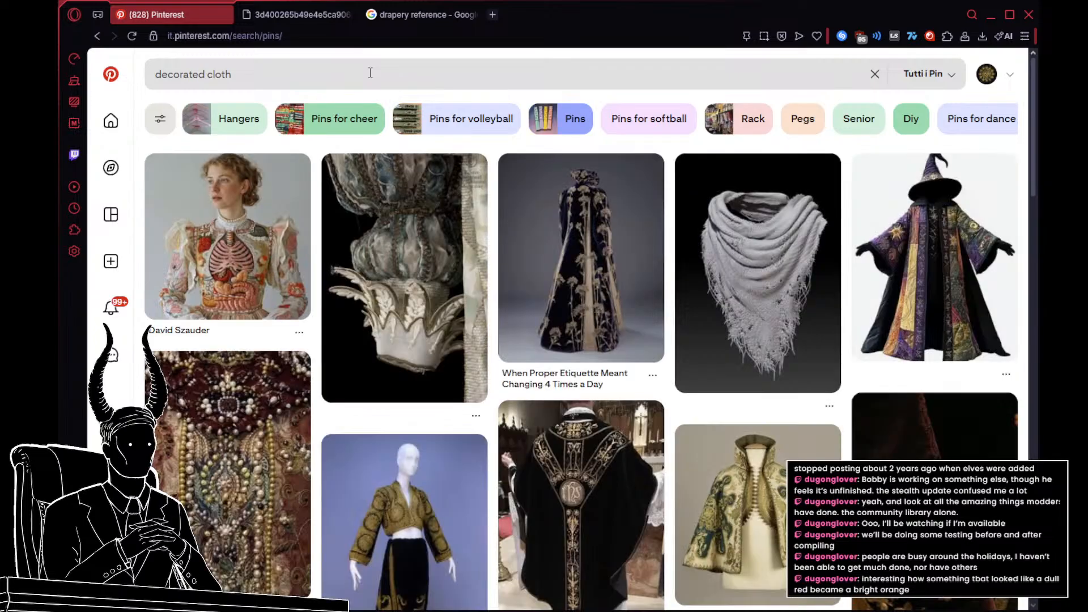
{"action": "scroll", "coordinate": [504, 212], "scroll_direction": "down", "scroll_amount": 10}
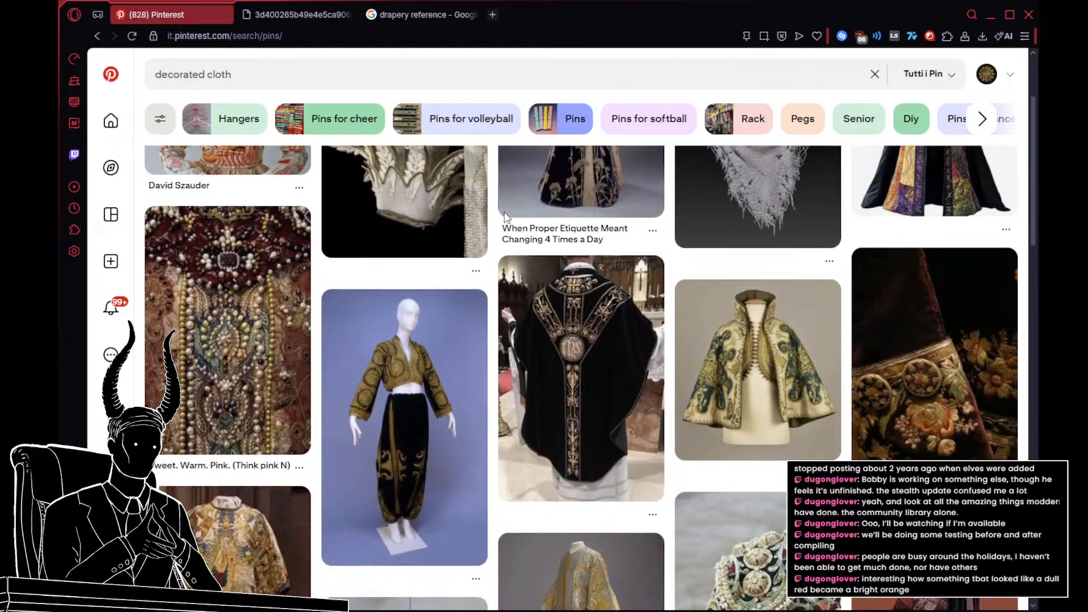
{"action": "scroll", "coordinate": [505, 212], "scroll_direction": "up", "scroll_amount": 3}
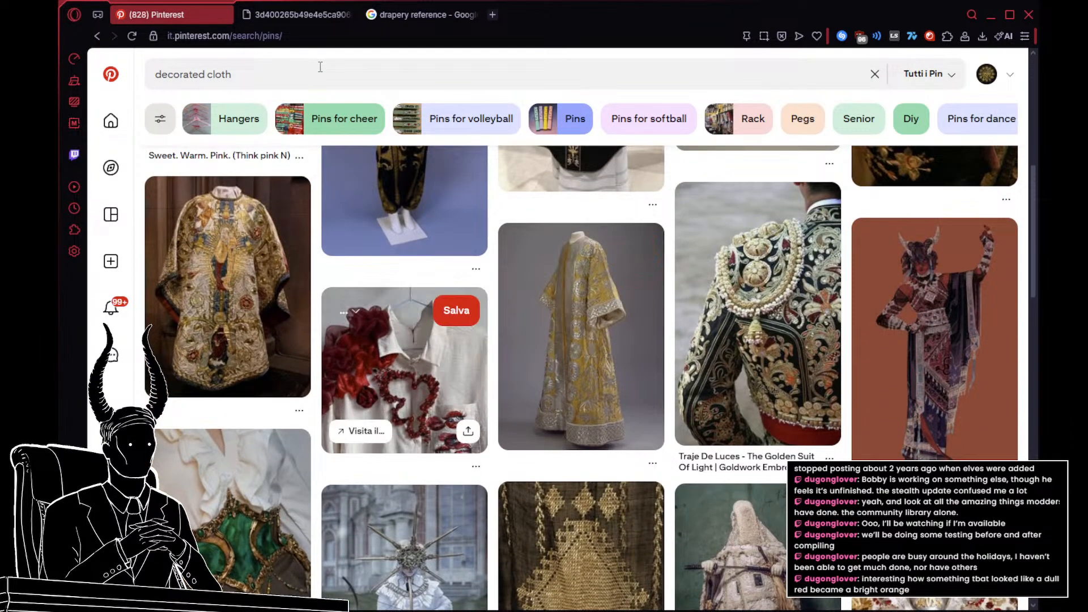
Step: Change the Pinterest search to "decorated drapes" and look over the curtain pins
{"action": "double_click", "coordinate": [327, 72]}
{"action": "type", "text": "drape"}
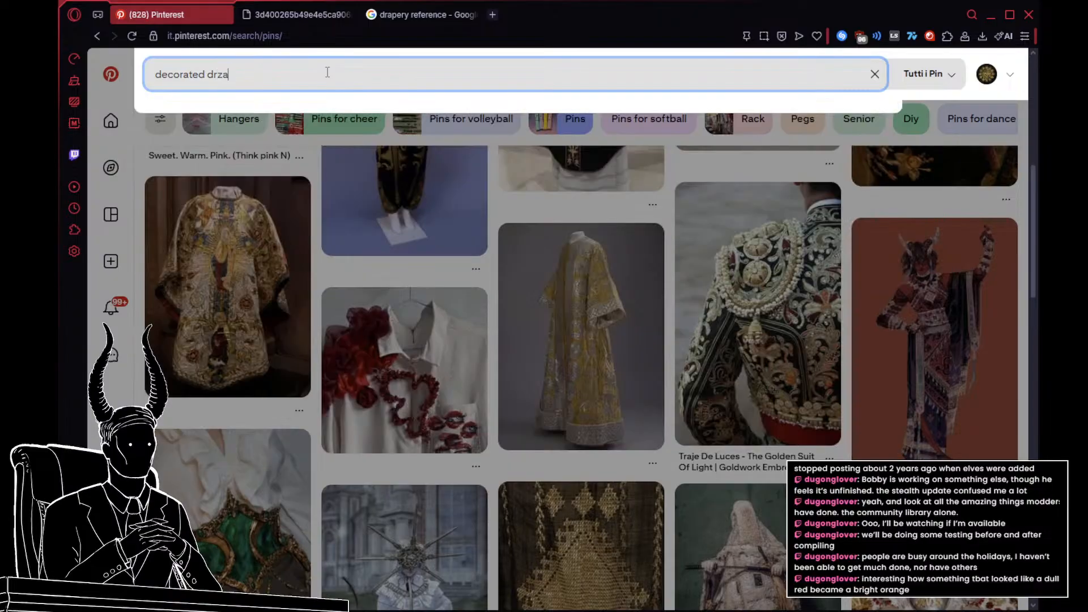
{"action": "type", "text": "s"}
{"action": "key", "text": "Return"}
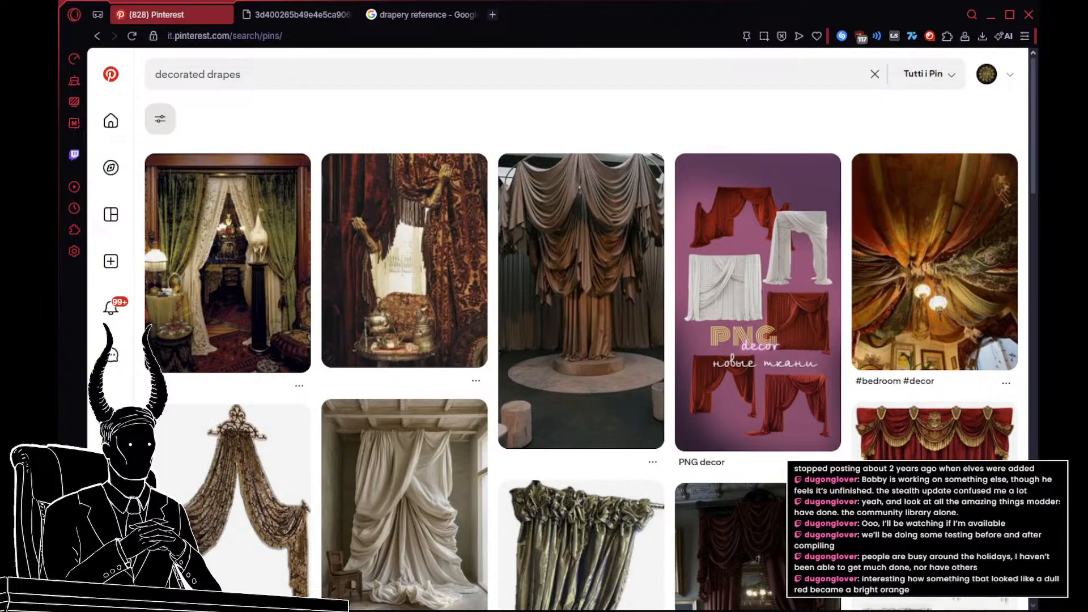
{"action": "mouse_move", "coordinate": [623, 356]}
{"action": "scroll", "coordinate": [632, 301], "scroll_direction": "down", "scroll_amount": 2}
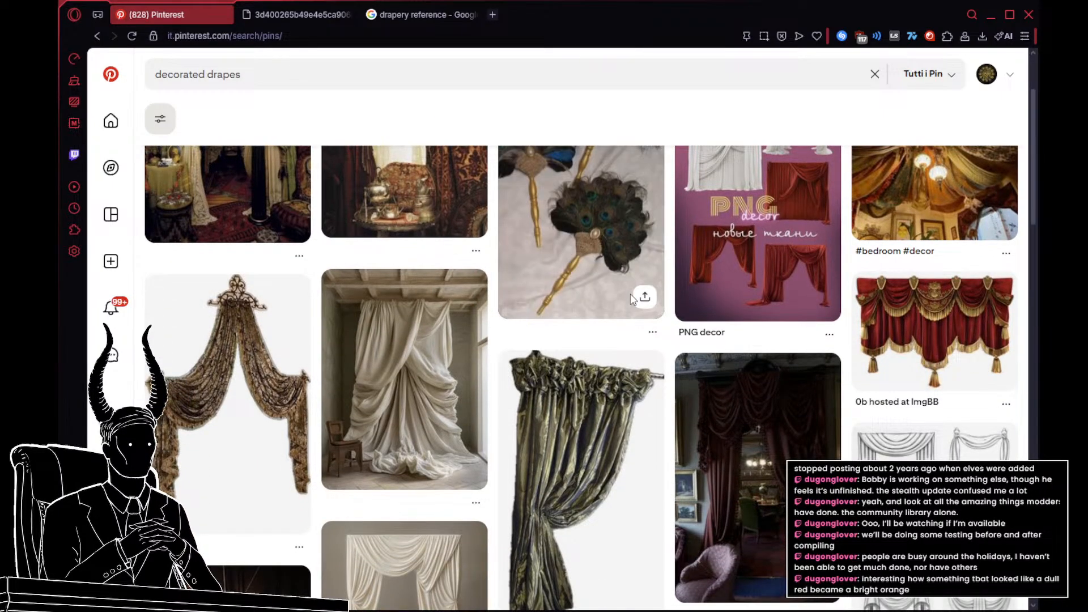
{"action": "scroll", "coordinate": [633, 300], "scroll_direction": "down", "scroll_amount": 3}
Step: Open the Ruched Drapes pin, view its image in a separate tab, and close that tab to return to the pin
{"action": "left_click", "coordinate": [533, 365]}
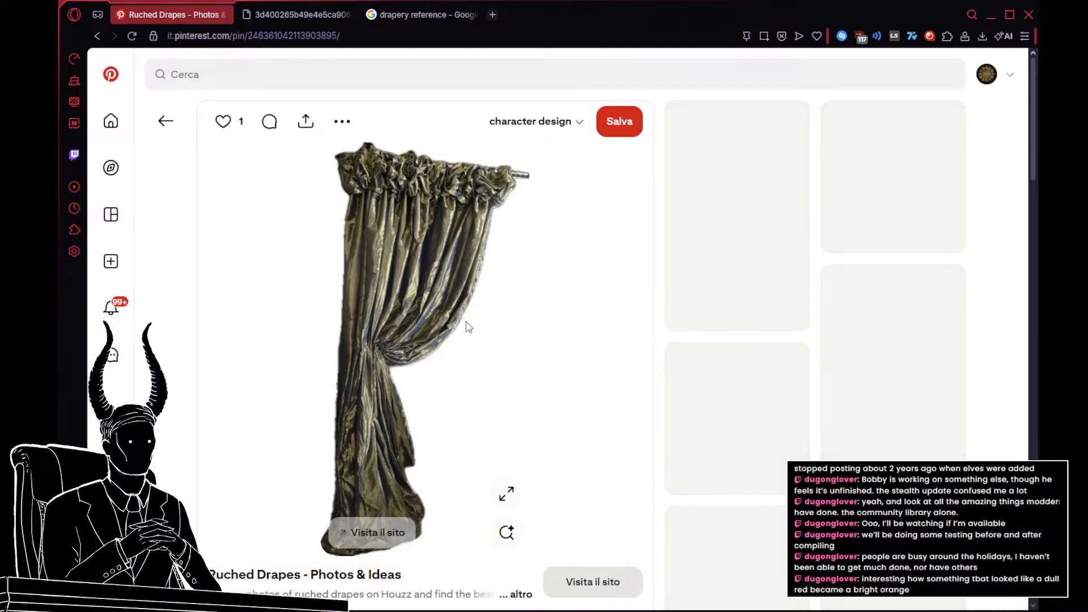
{"action": "left_click_drag", "start_coordinate": [487, 306], "coordinate": [398, 23]}
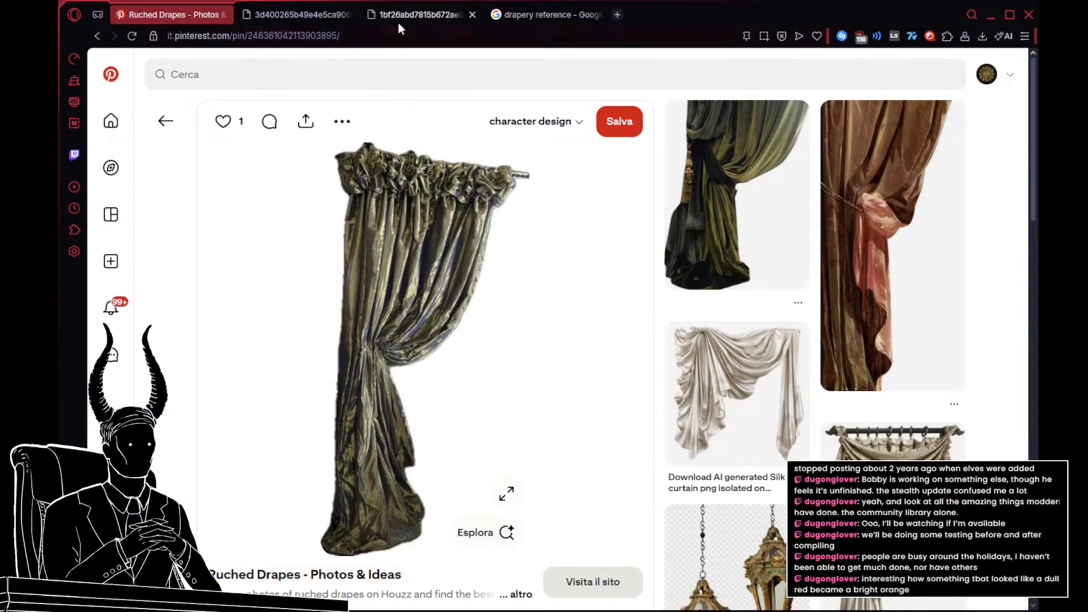
{"action": "left_click", "coordinate": [396, 19]}
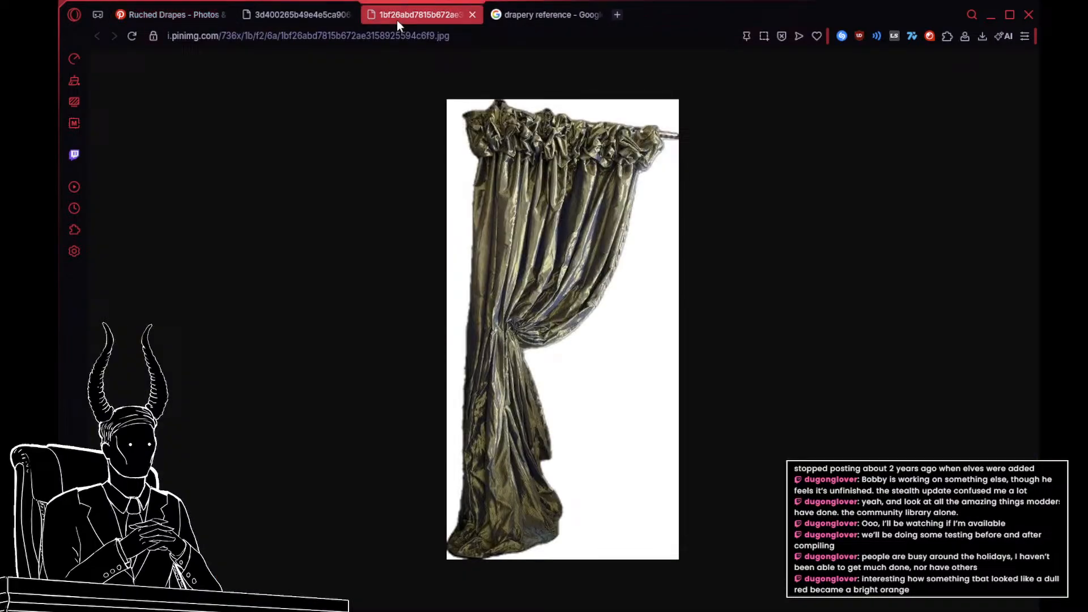
{"action": "left_click", "coordinate": [473, 15]}
{"action": "left_click", "coordinate": [179, 15]}
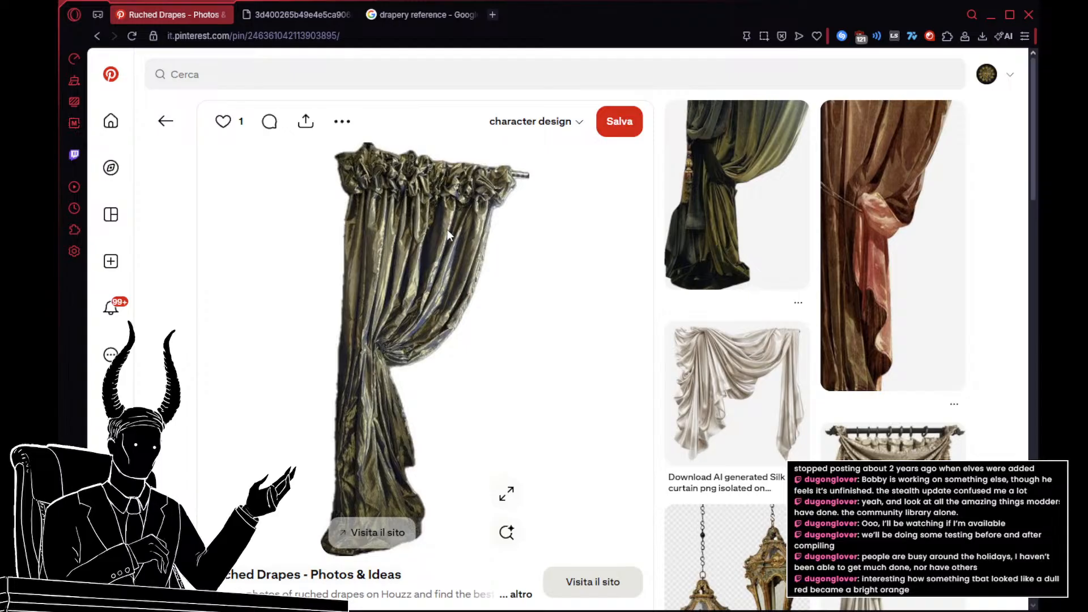
Step: Open the related silk curtain pin, load its image in a new tab, and go back to the Ruched Drapes pin
{"action": "scroll", "coordinate": [731, 238], "scroll_direction": "down", "scroll_amount": 3}
{"action": "left_click", "coordinate": [725, 262]}
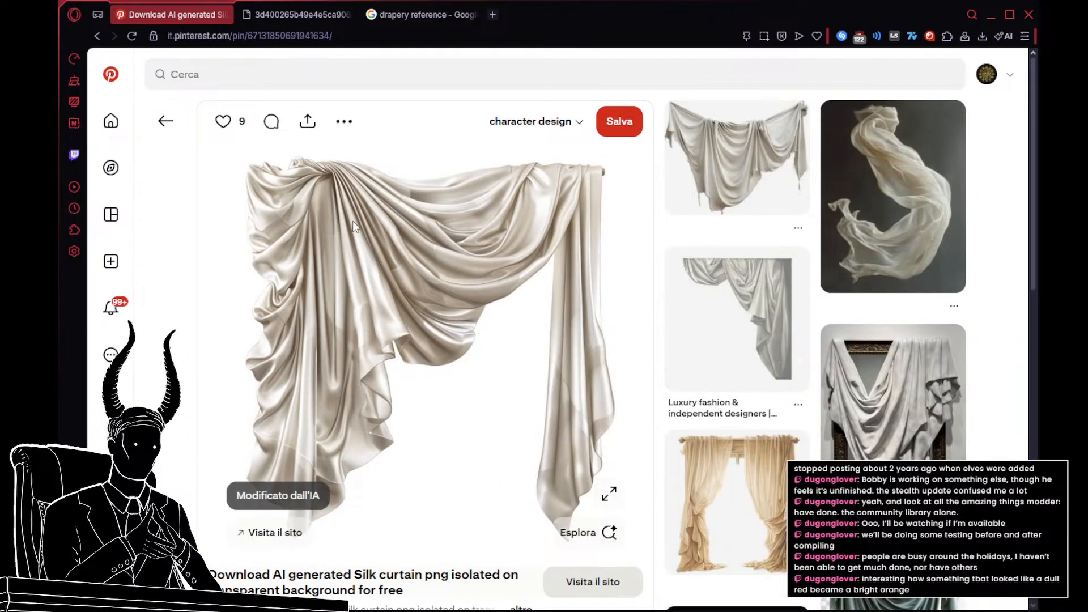
{"action": "right_click", "coordinate": [352, 222]}
{"action": "left_click", "coordinate": [356, 223]}
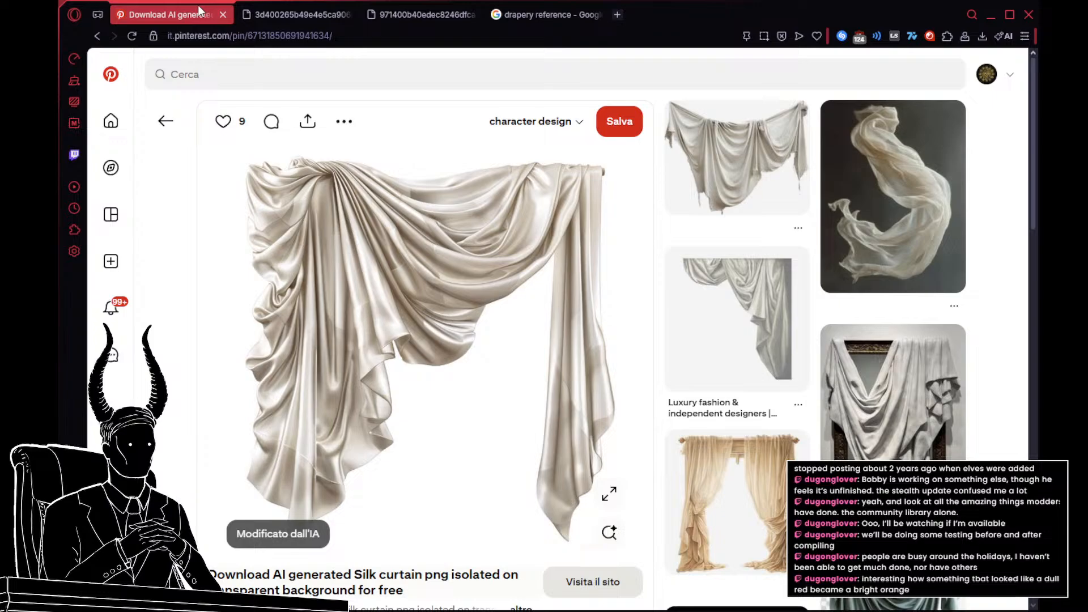
{"action": "left_click", "coordinate": [98, 36]}
Step: Open the Pinterest source of the white cloth hanging from two points, close the Google results, and view the silk curtain image
{"action": "left_click", "coordinate": [295, 15]}
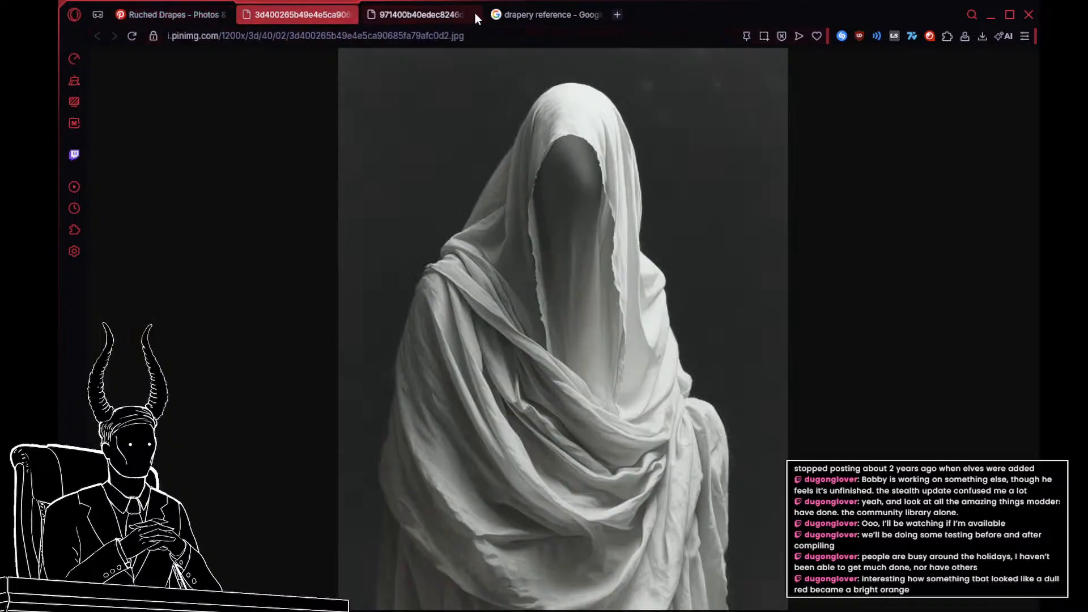
{"action": "left_click", "coordinate": [540, 15]}
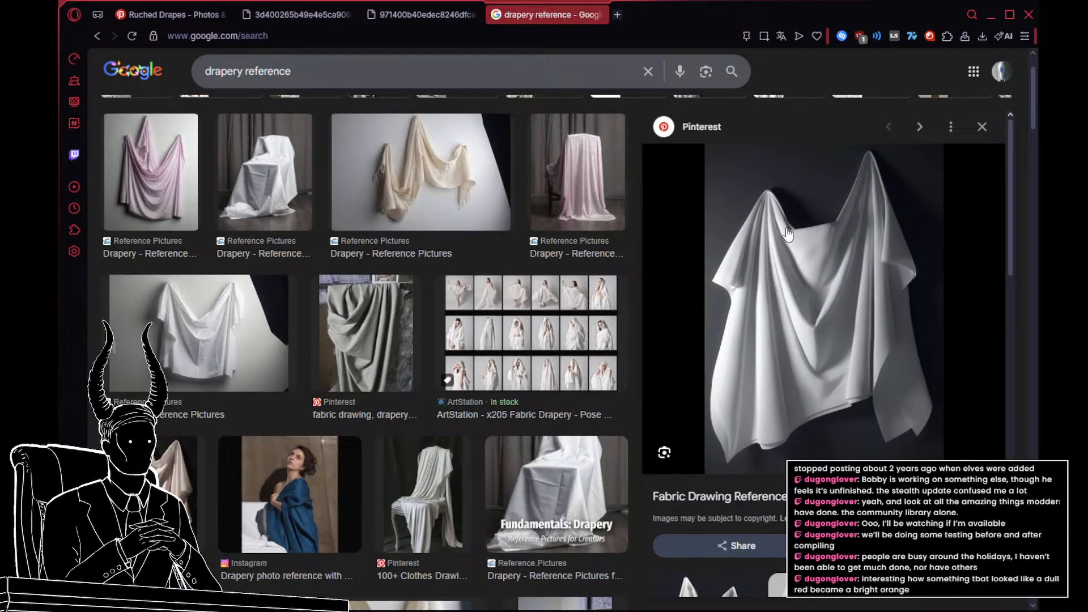
{"action": "left_click", "coordinate": [702, 127]}
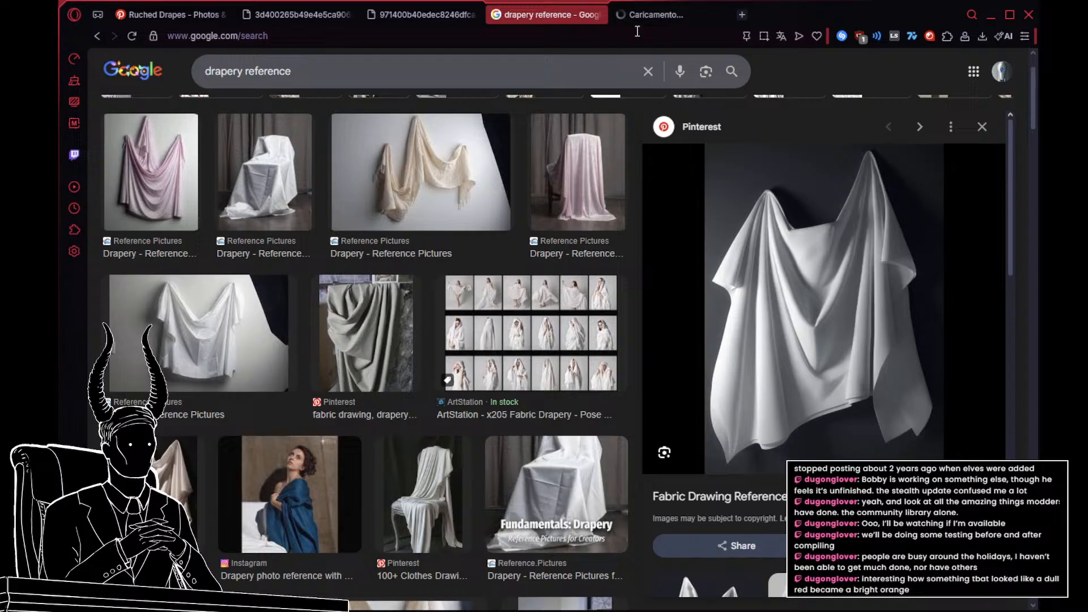
{"action": "left_click", "coordinate": [599, 14]}
{"action": "left_click", "coordinate": [406, 15]}
{"action": "left_click", "coordinate": [314, 16]}
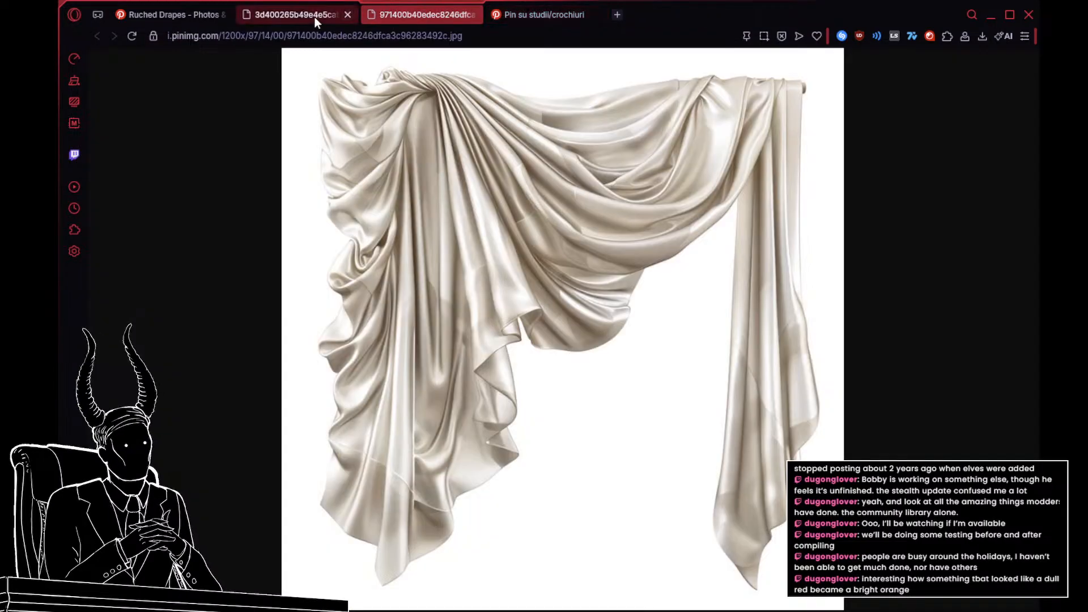
Step: Look over the pins related to Ruched Drapes, return to the "decorated drapes" results, and examine more curtain pins
{"action": "left_click", "coordinate": [206, 13]}
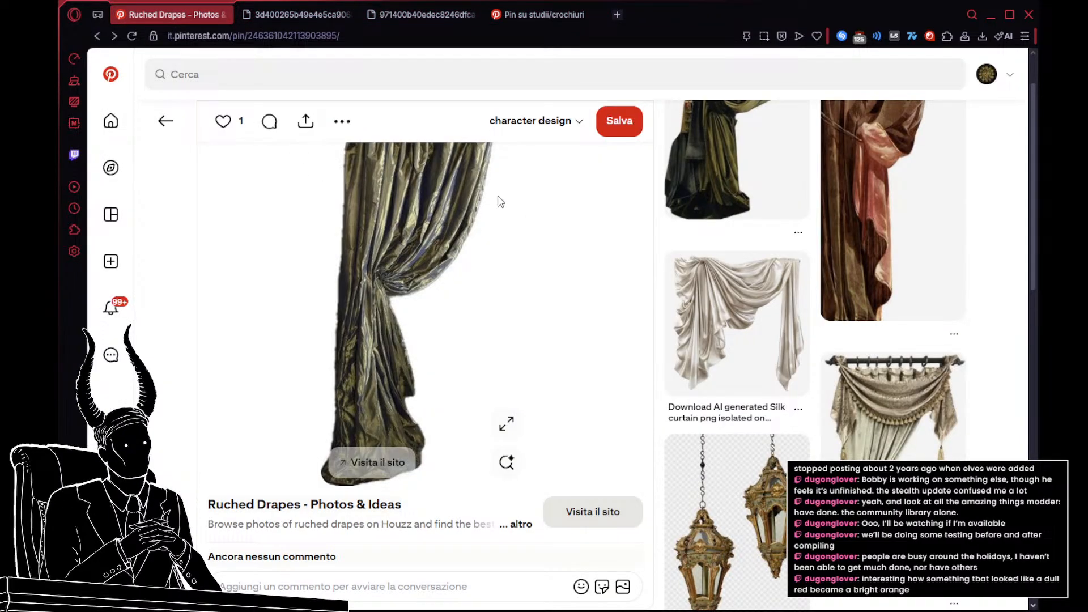
{"action": "scroll", "coordinate": [736, 238], "scroll_direction": "down", "scroll_amount": 10}
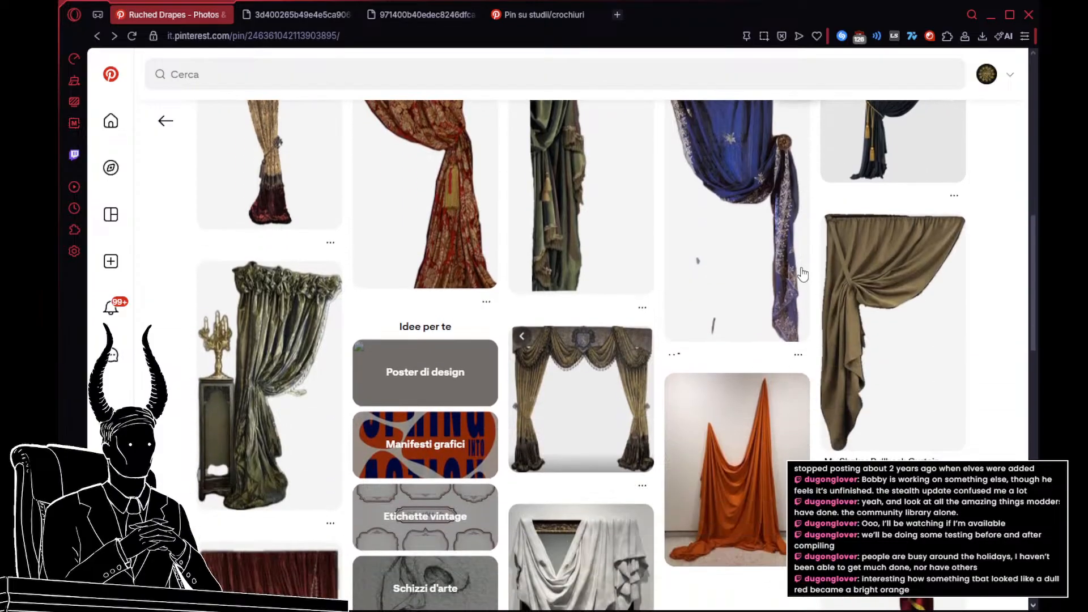
{"action": "left_click", "coordinate": [165, 121]}
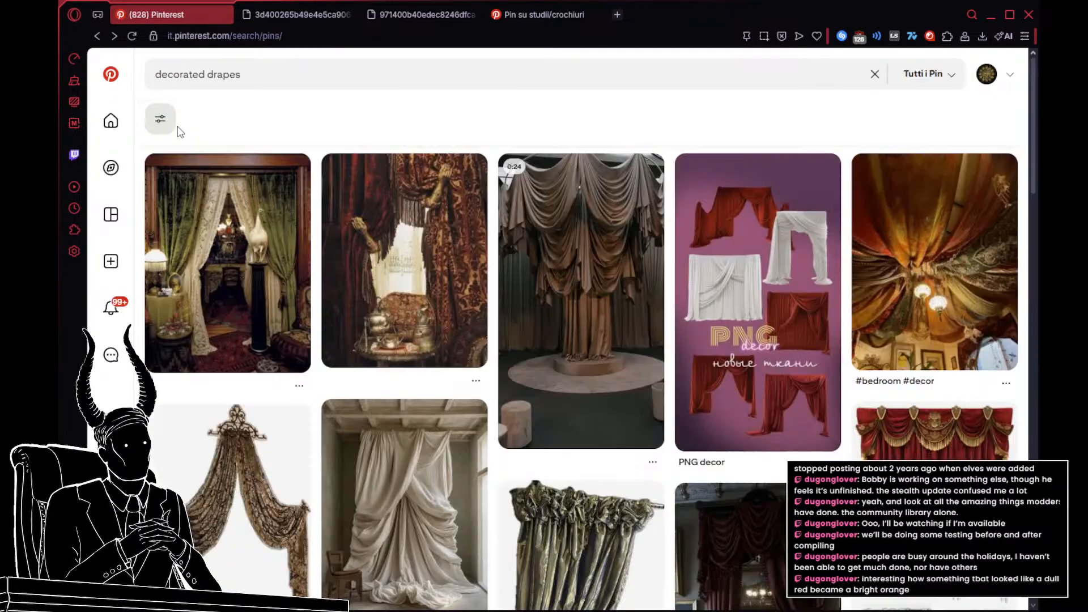
{"action": "scroll", "coordinate": [176, 133], "scroll_direction": "down", "scroll_amount": 4}
{"action": "scroll", "coordinate": [606, 235], "scroll_direction": "down", "scroll_amount": 3}
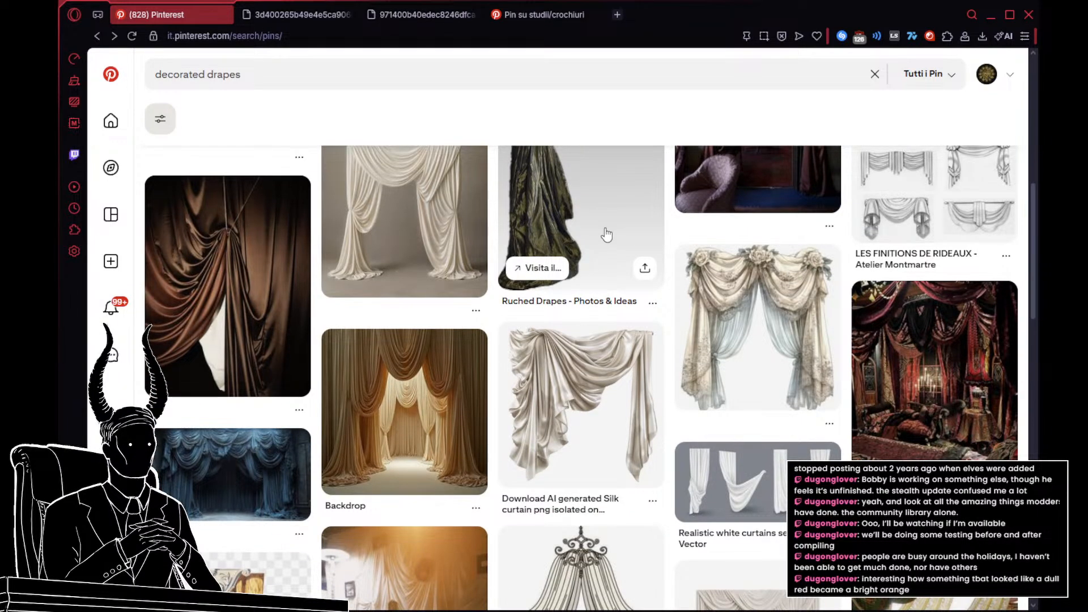
{"action": "scroll", "coordinate": [606, 235], "scroll_direction": "down", "scroll_amount": 5}
{"action": "scroll", "coordinate": [606, 235], "scroll_direction": "down", "scroll_amount": 3}
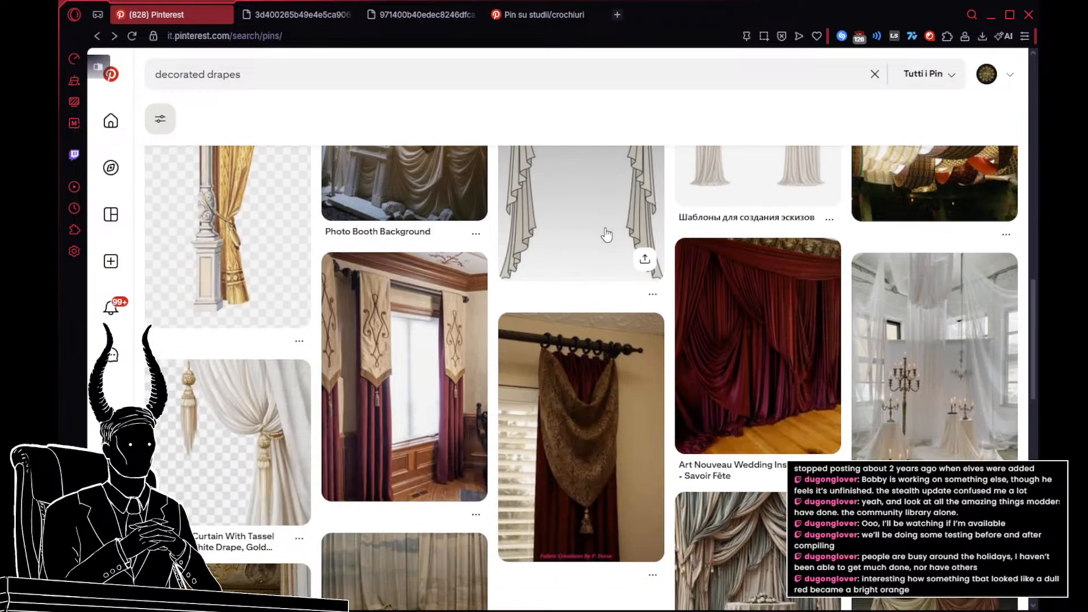
Step: Look through the "decorated drapes" results for tasselled, embroidered, and draped curtain references
{"action": "scroll", "coordinate": [607, 234], "scroll_direction": "down", "scroll_amount": 5}
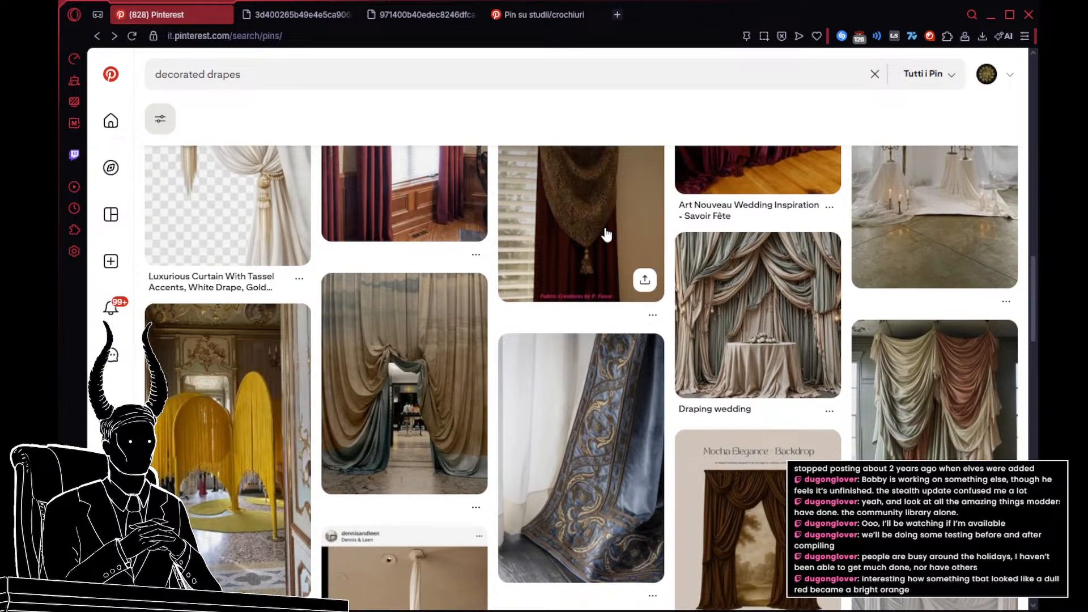
{"action": "scroll", "coordinate": [606, 234], "scroll_direction": "down", "scroll_amount": 5}
{"action": "scroll", "coordinate": [607, 227], "scroll_direction": "down", "scroll_amount": 5}
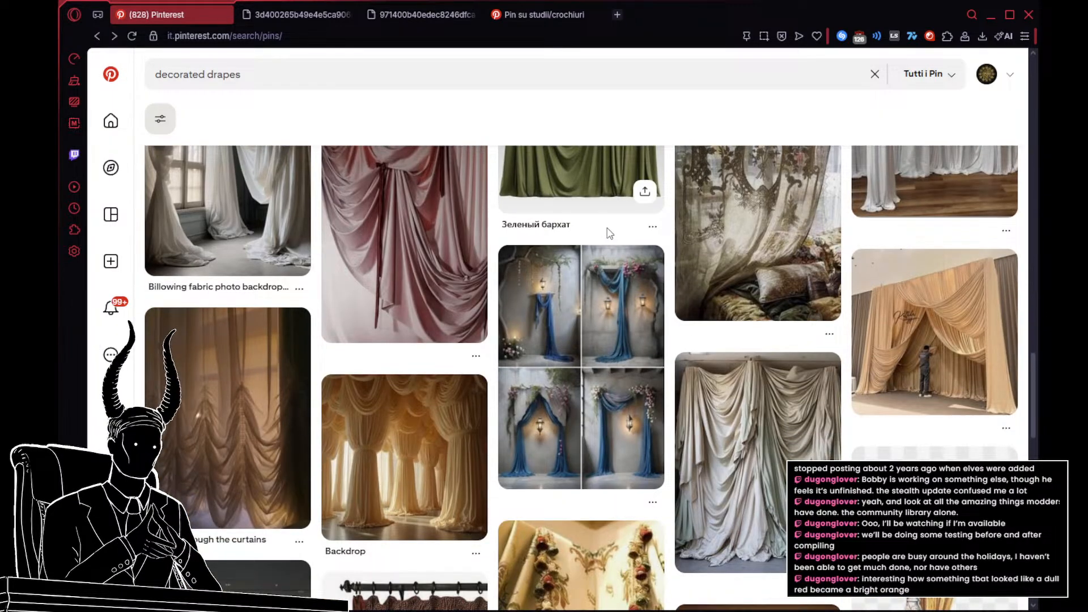
{"action": "scroll", "coordinate": [609, 233], "scroll_direction": "up", "scroll_amount": 3}
{"action": "scroll", "coordinate": [608, 237], "scroll_direction": "down", "scroll_amount": 5}
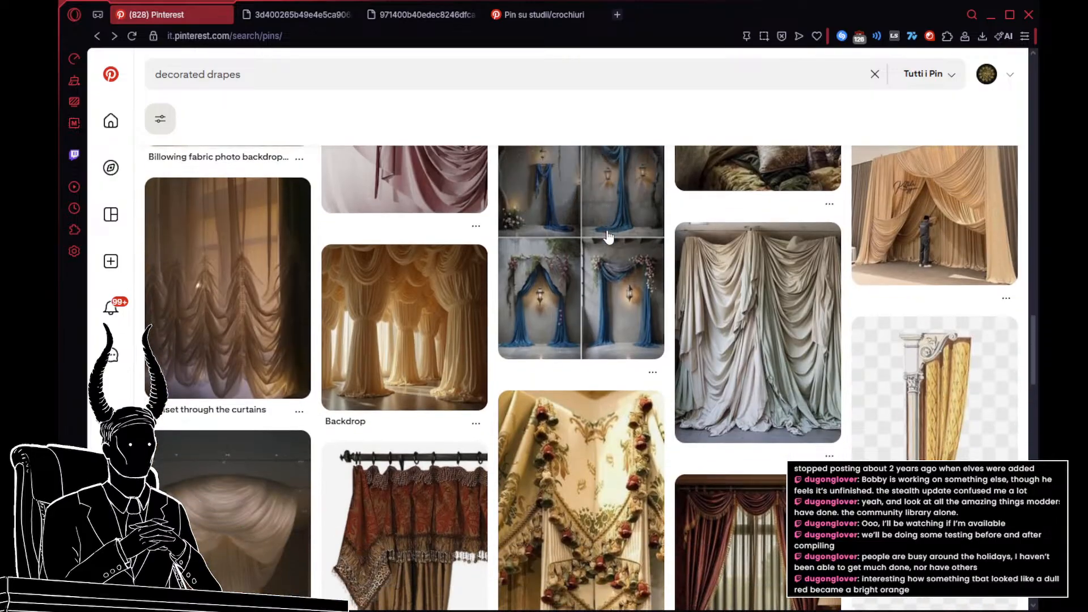
{"action": "scroll", "coordinate": [608, 237], "scroll_direction": "down", "scroll_amount": 5}
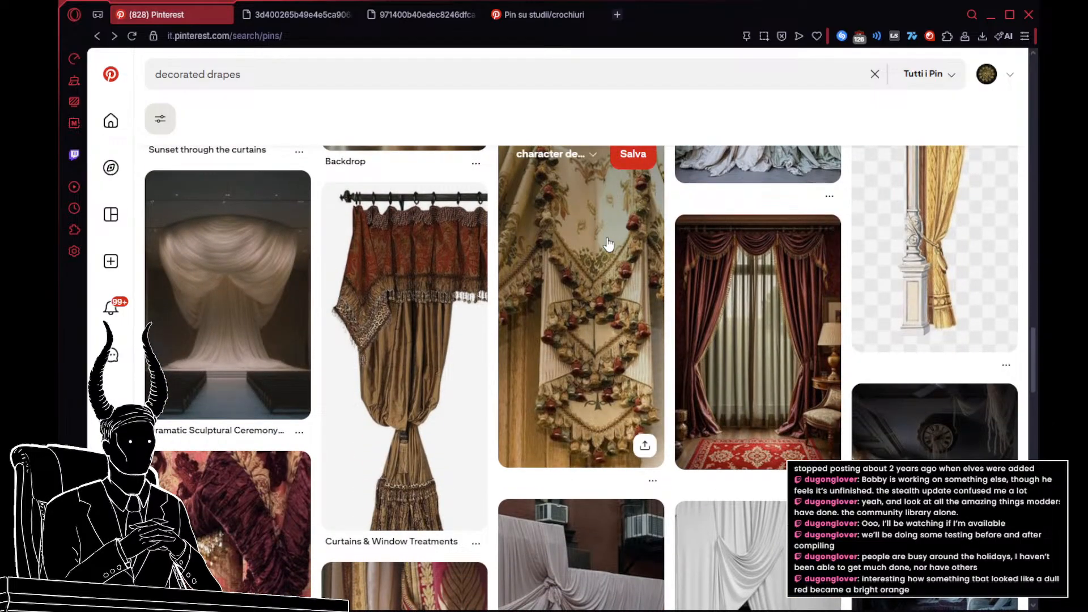
{"action": "scroll", "coordinate": [608, 241], "scroll_direction": "down", "scroll_amount": 4}
{"action": "scroll", "coordinate": [608, 243], "scroll_direction": "down", "scroll_amount": 1}
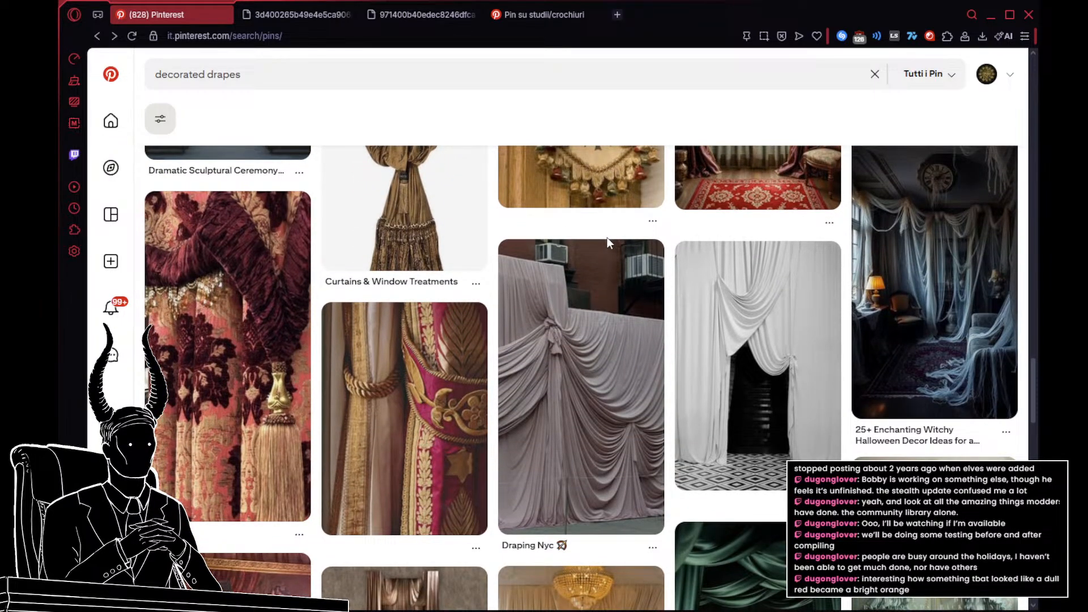
{"action": "scroll", "coordinate": [608, 242], "scroll_direction": "down", "scroll_amount": 6}
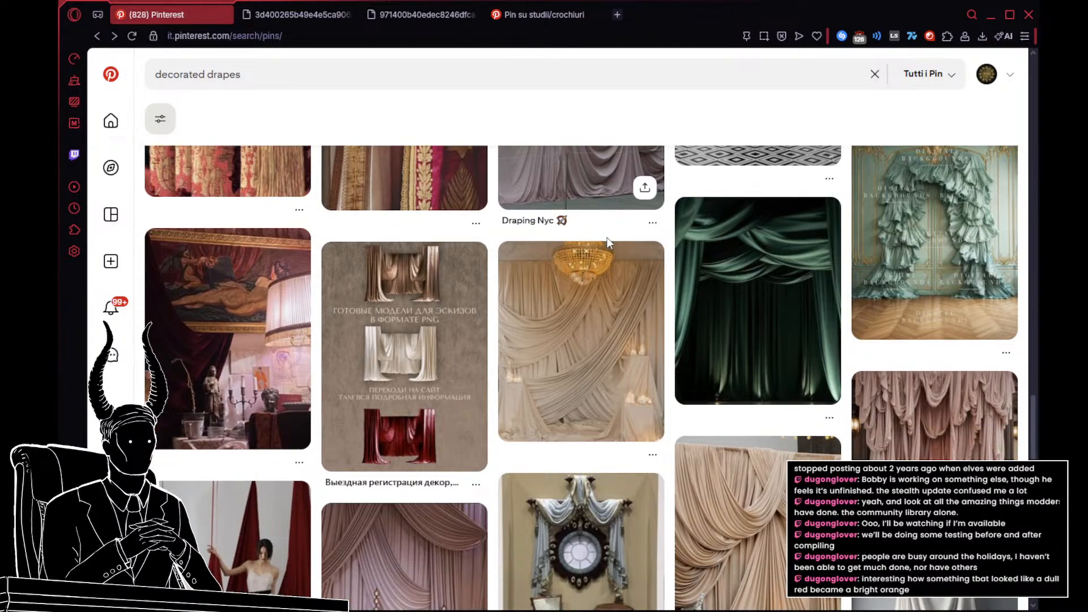
{"action": "scroll", "coordinate": [607, 240], "scroll_direction": "down", "scroll_amount": 5}
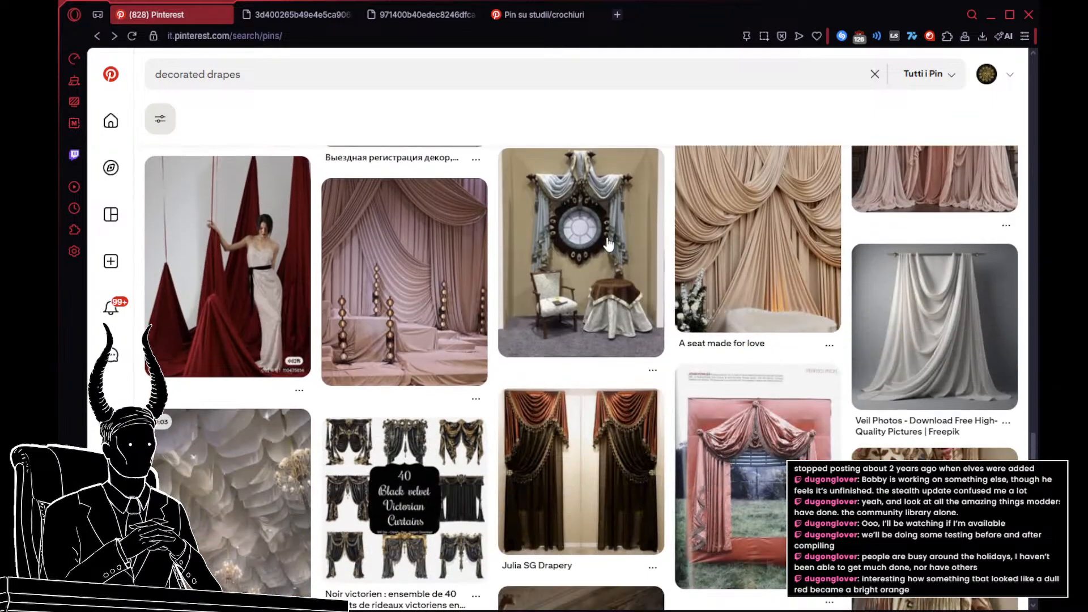
{"action": "scroll", "coordinate": [607, 241], "scroll_direction": "up", "scroll_amount": 6}
{"action": "scroll", "coordinate": [607, 244], "scroll_direction": "up", "scroll_amount": 3}
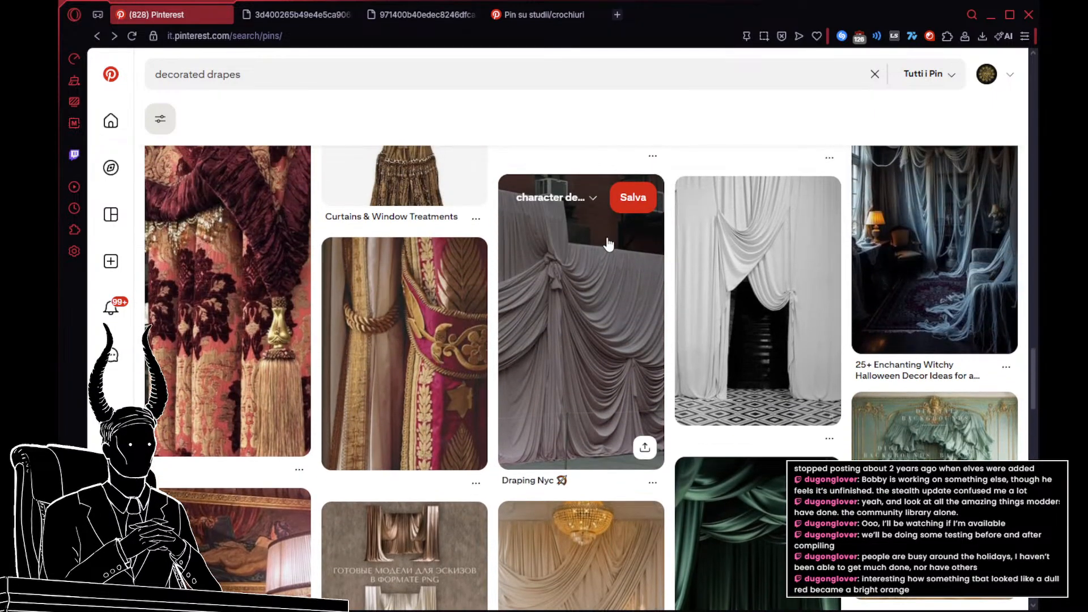
Step: Search Pinterest for "decorated drapes middle east" and look through the curtain and tent interior pins
{"action": "left_click", "coordinate": [295, 84]}
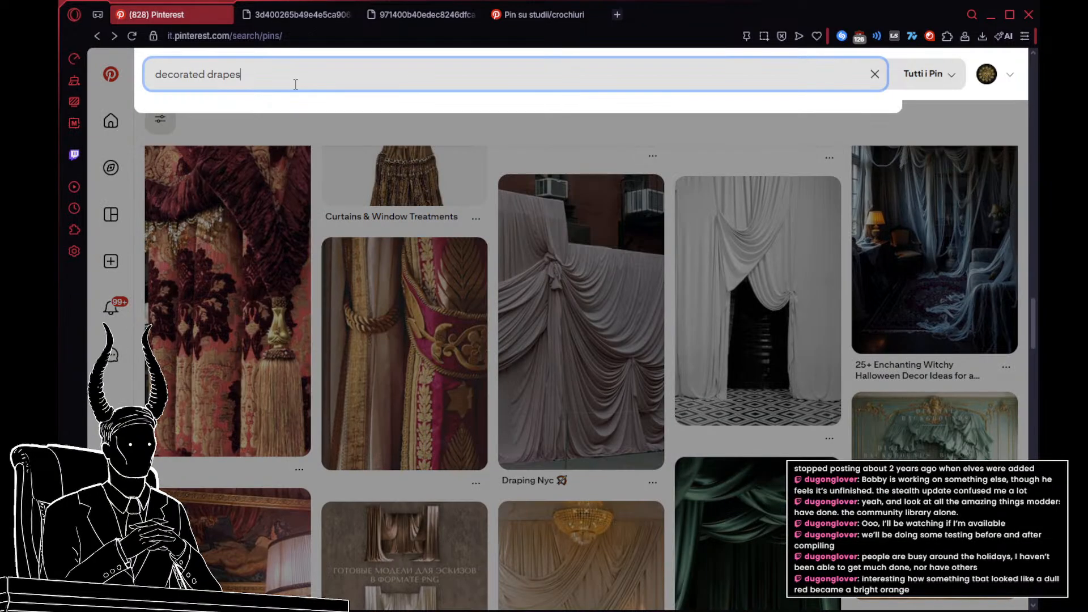
{"action": "key", "text": "Return"}
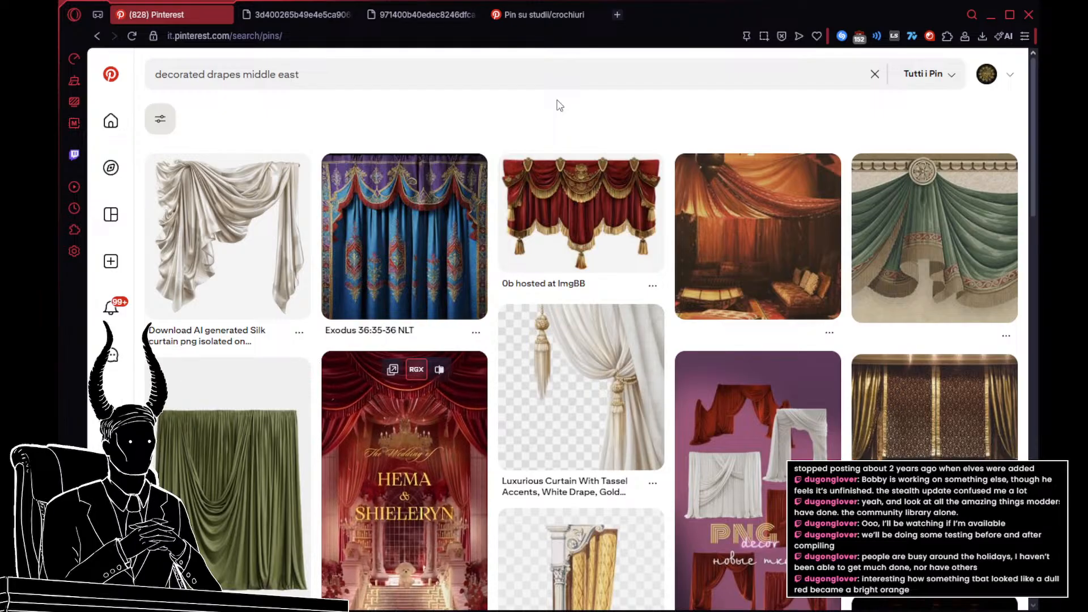
{"action": "scroll", "coordinate": [560, 106], "scroll_direction": "down", "scroll_amount": 7}
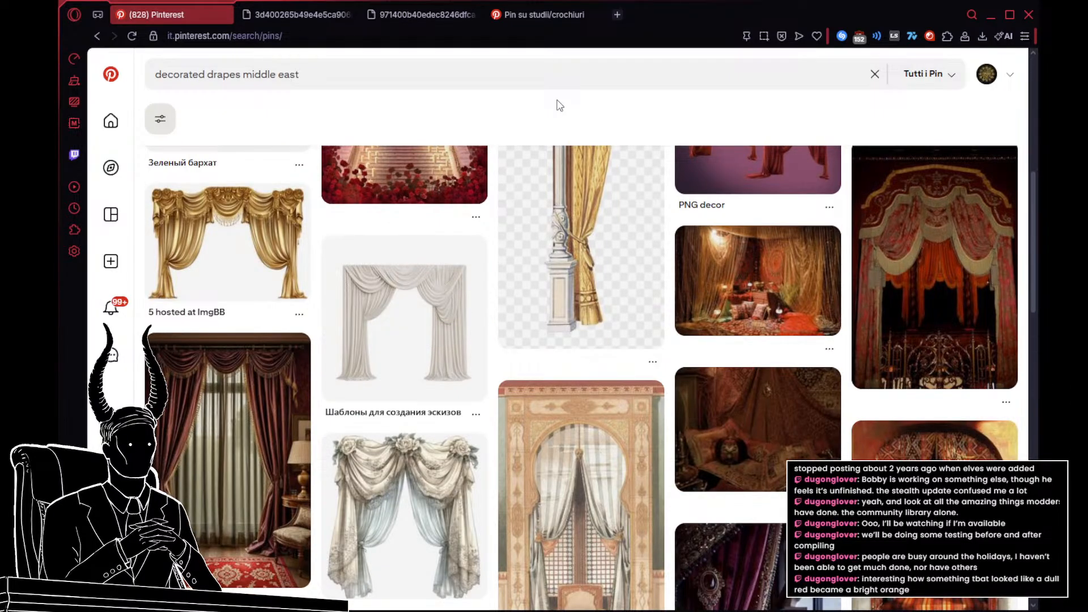
{"action": "scroll", "coordinate": [559, 105], "scroll_direction": "down", "scroll_amount": 5}
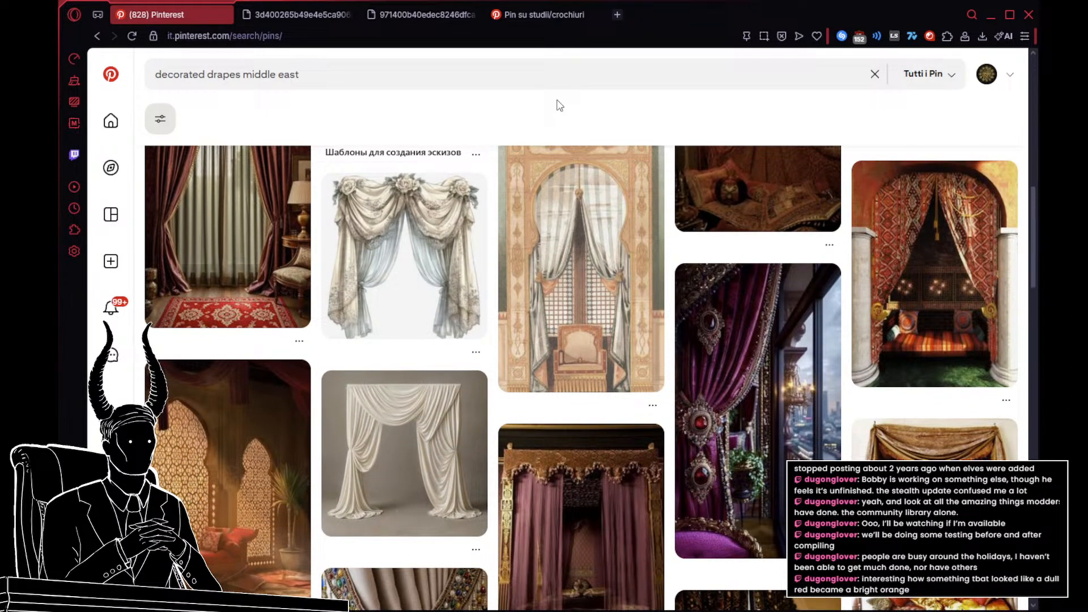
{"action": "scroll", "coordinate": [560, 106], "scroll_direction": "down", "scroll_amount": 10}
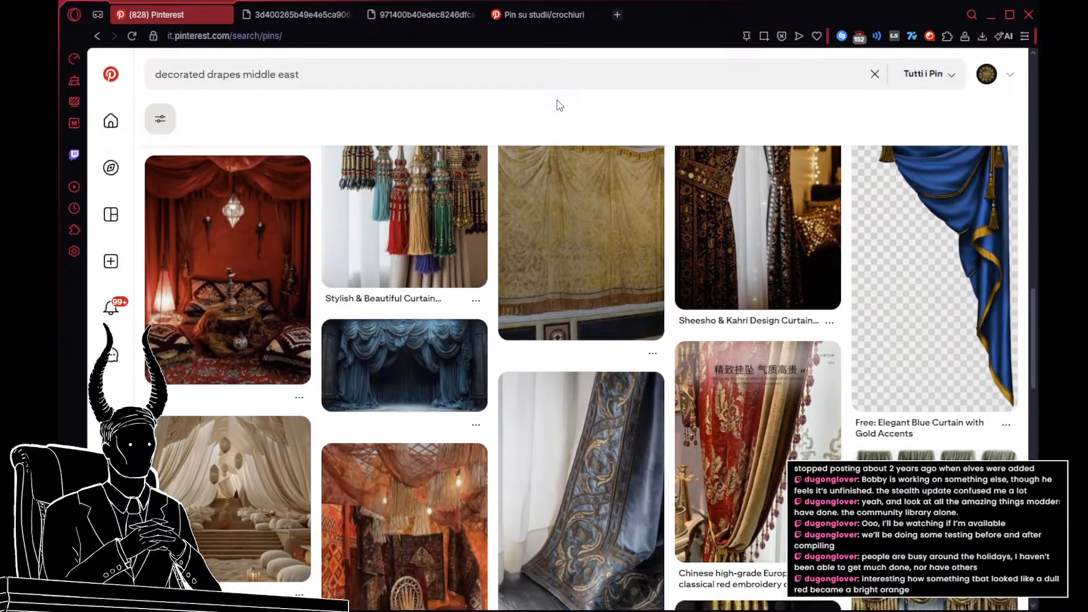
Step: Search Pinterest for "middle eastern cloth patterns" and look through the textile and garment pins
{"action": "left_click", "coordinate": [480, 77]}
{"action": "type", "text": "mi"}
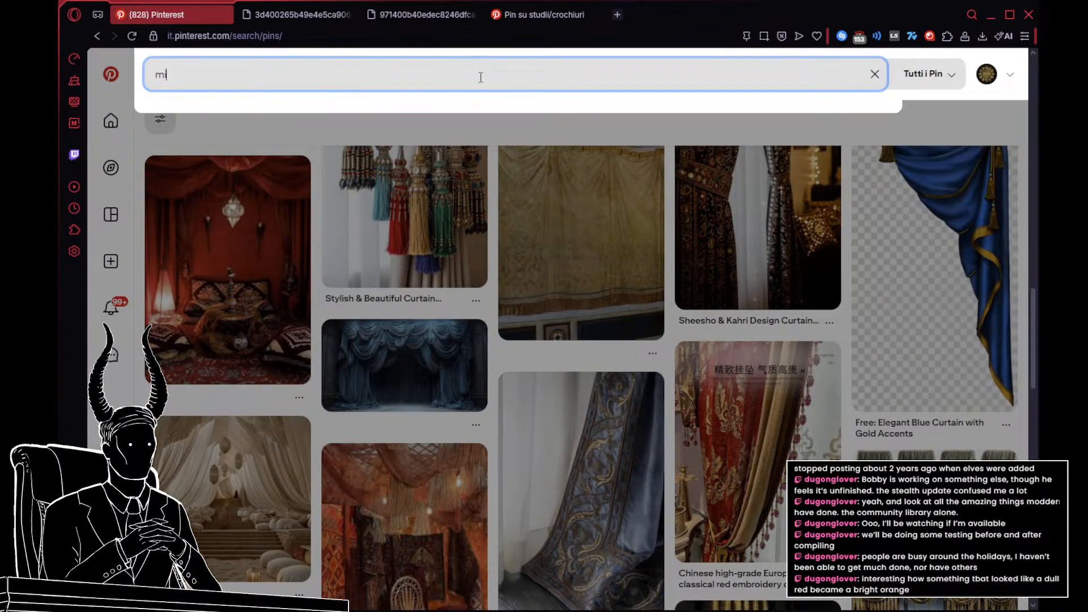
{"action": "type", "text": "ddle eastern clot"}
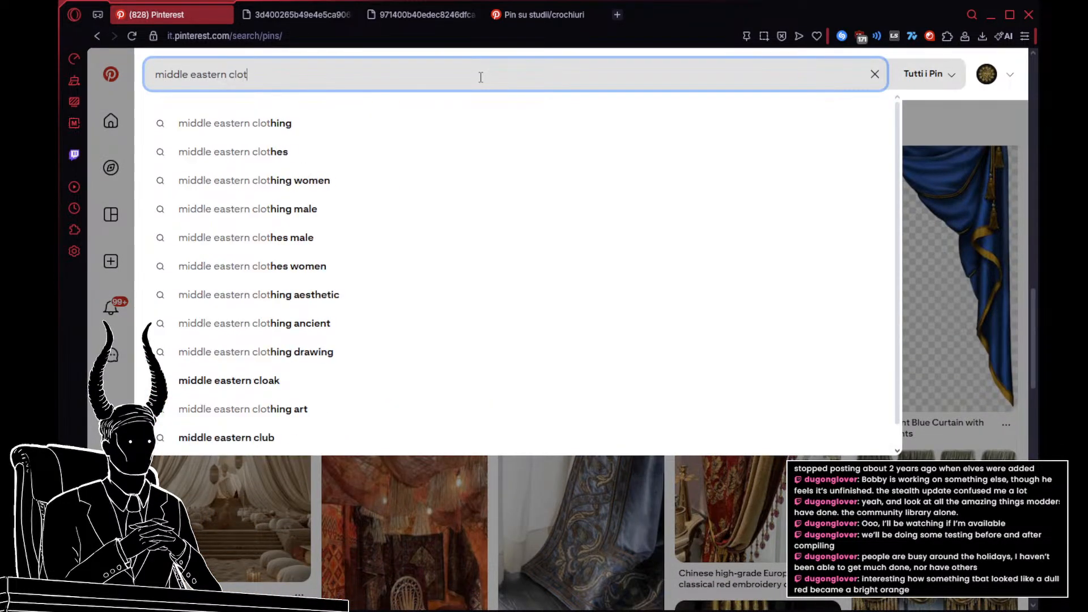
{"action": "type", "text": "h patterns"}
{"action": "key", "text": "Return"}
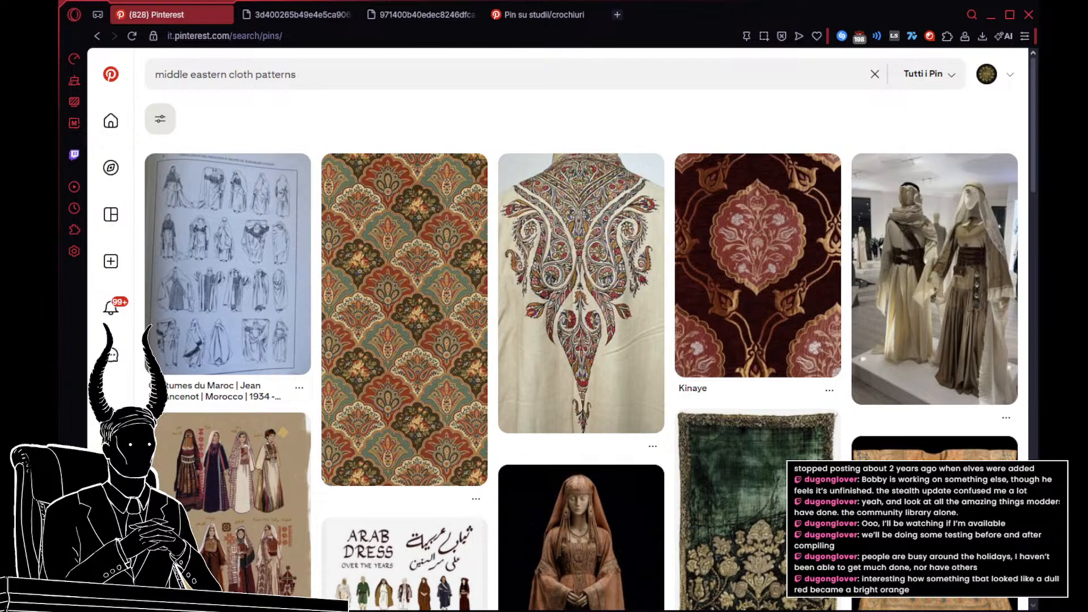
{"action": "scroll", "coordinate": [687, 304], "scroll_direction": "down", "scroll_amount": 2}
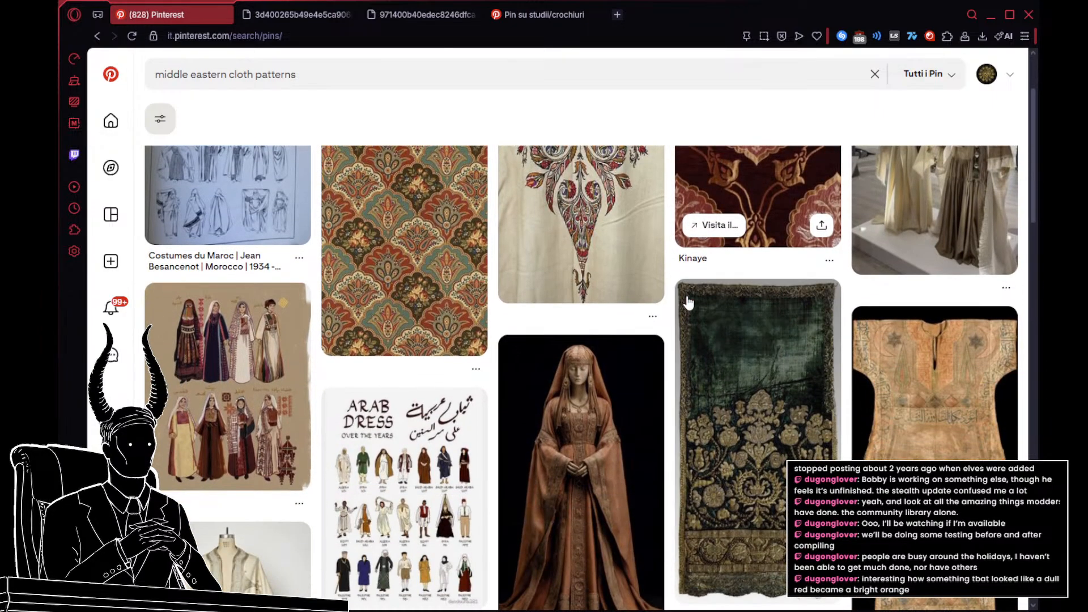
{"action": "scroll", "coordinate": [689, 303], "scroll_direction": "down", "scroll_amount": 4}
{"action": "scroll", "coordinate": [688, 303], "scroll_direction": "down", "scroll_amount": 3}
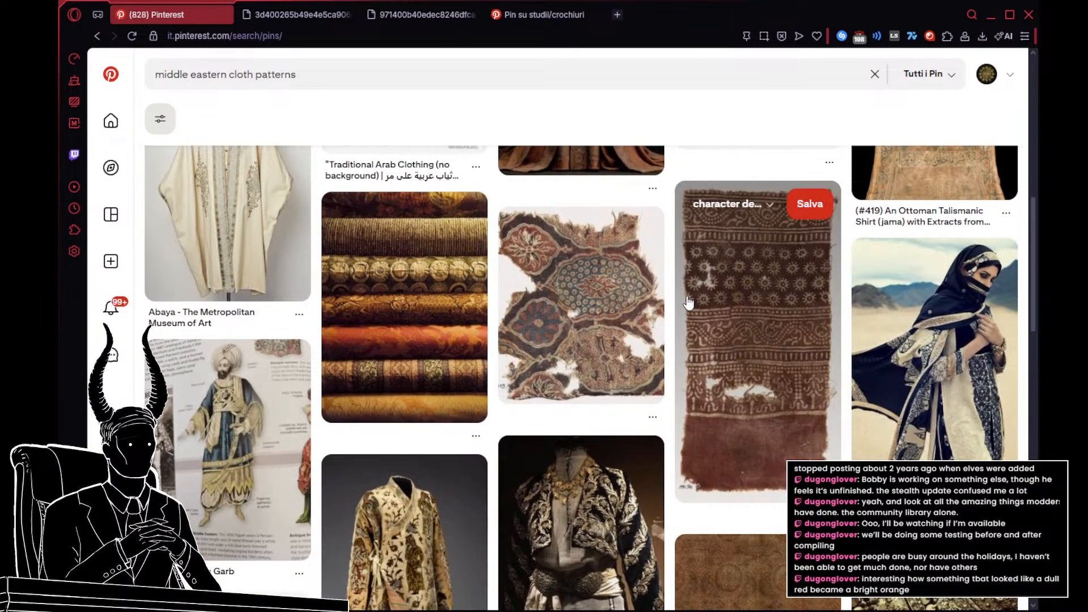
{"action": "scroll", "coordinate": [688, 303], "scroll_direction": "down", "scroll_amount": 3}
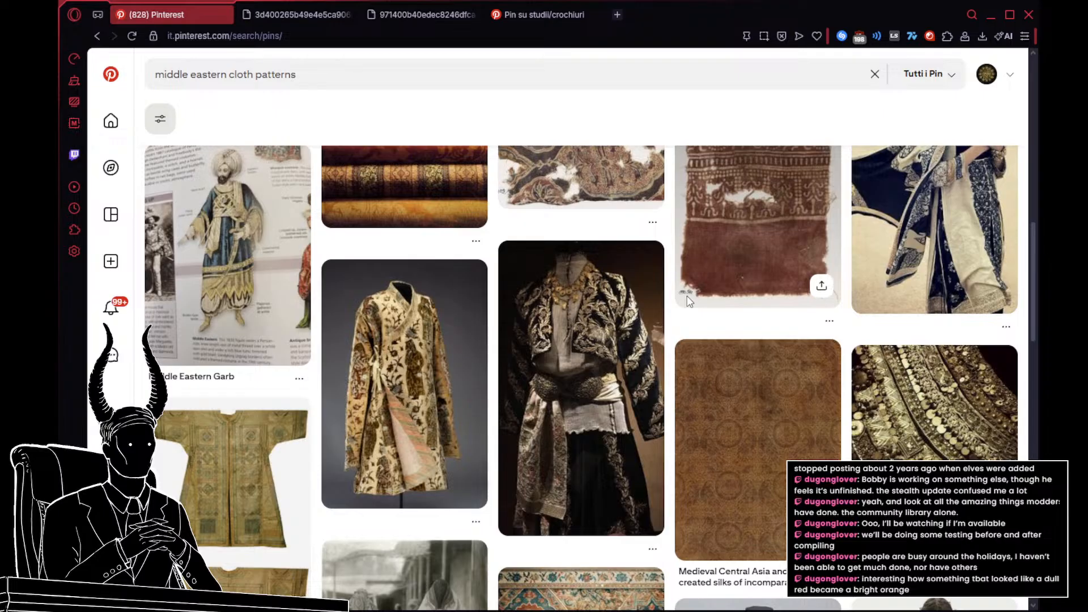
Step: Open the gold coin-trimmed fabric pin and its image in a separate tab, and look over the related pins
{"action": "left_click", "coordinate": [980, 460]}
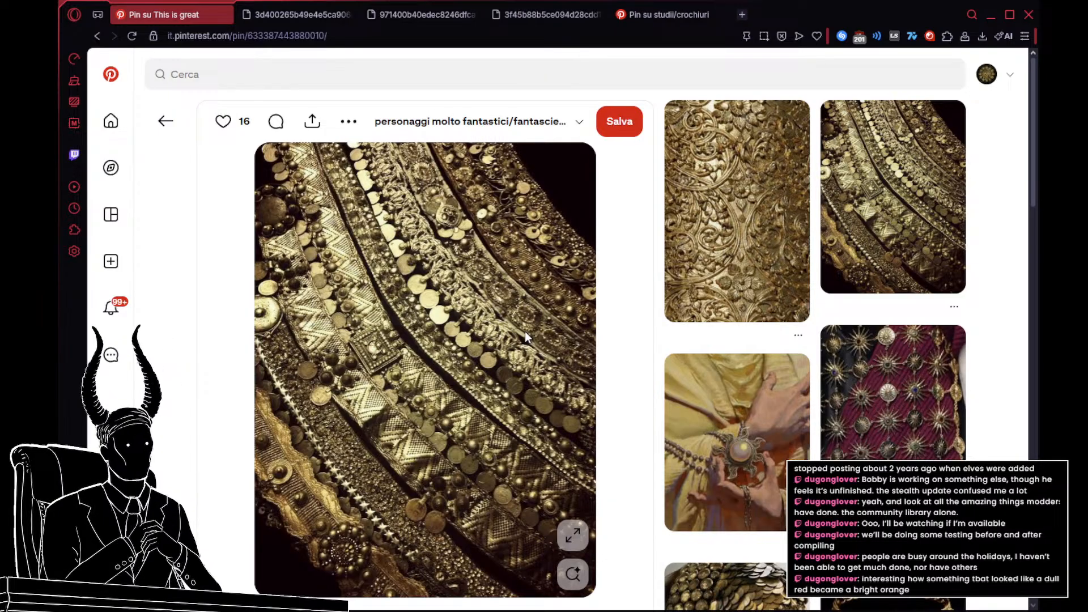
{"action": "scroll", "coordinate": [519, 331], "scroll_direction": "down", "scroll_amount": 2}
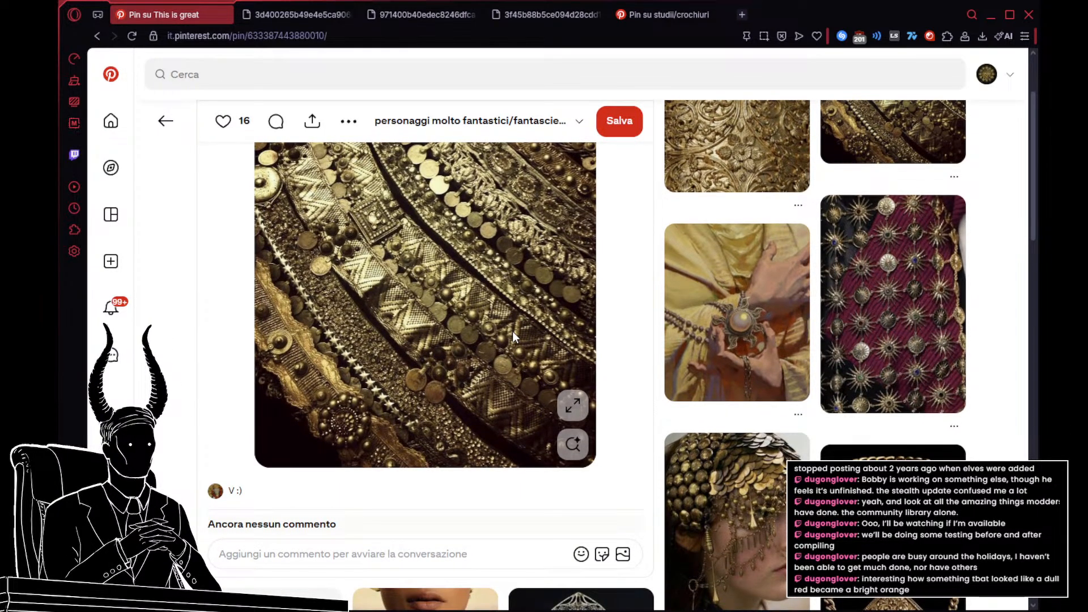
{"action": "scroll", "coordinate": [512, 331], "scroll_direction": "down", "scroll_amount": 2}
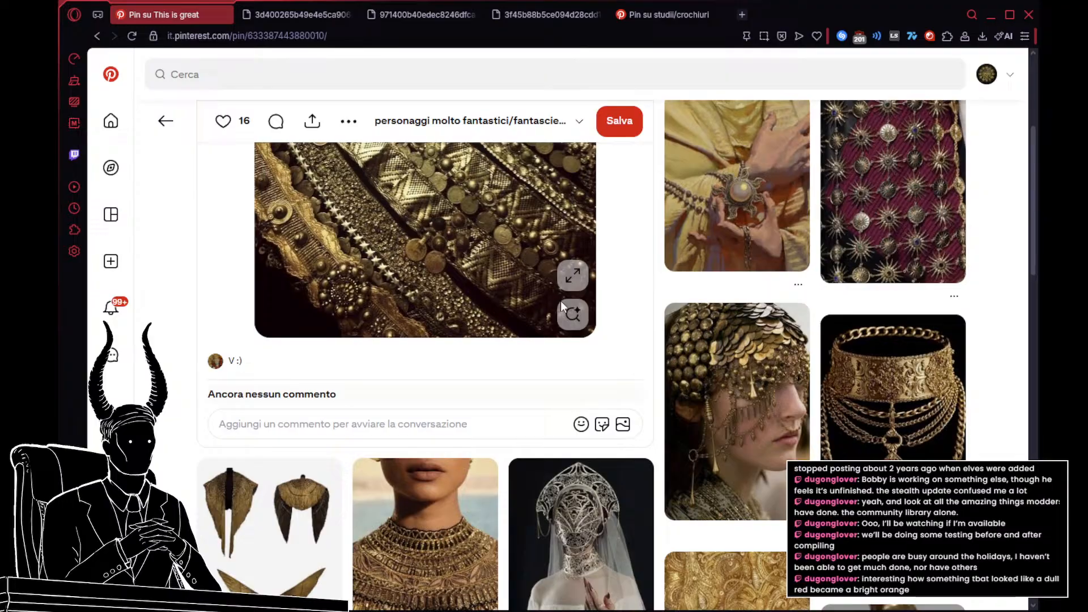
{"action": "scroll", "coordinate": [560, 306], "scroll_direction": "down", "scroll_amount": 2}
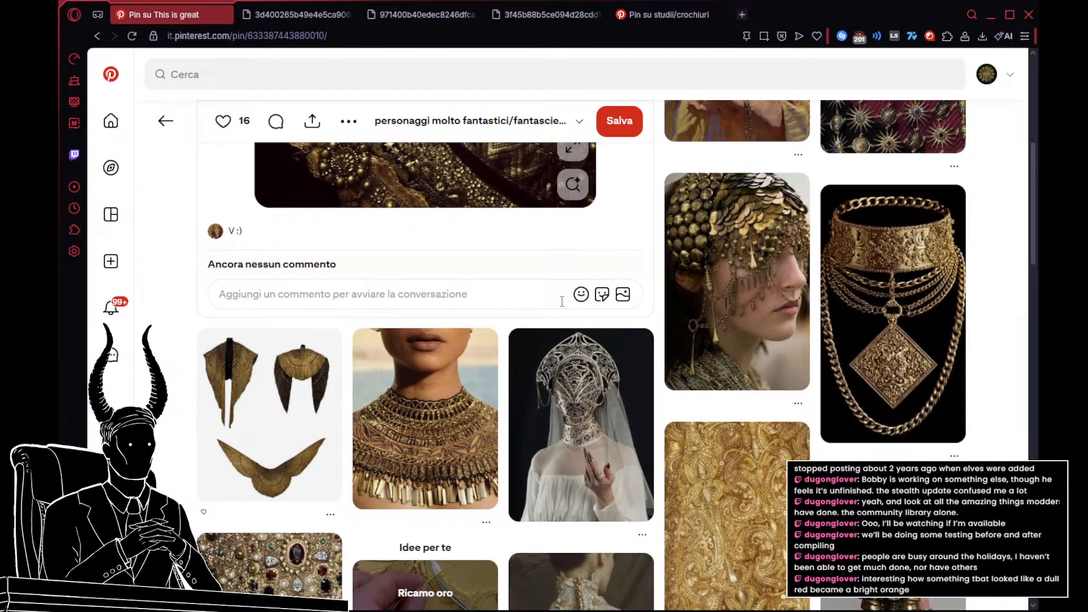
Step: Open the related gold choker pin with the diamond-shaped pendant and return to the gold coin-trimmed fabric pin
{"action": "left_click", "coordinate": [887, 267]}
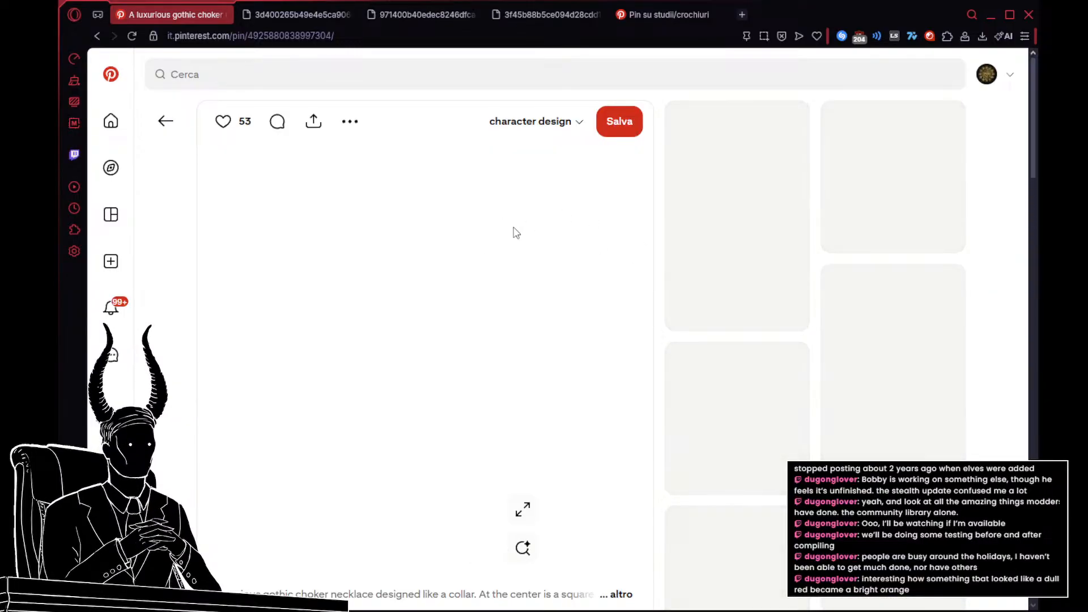
{"action": "left_click", "coordinate": [158, 125]}
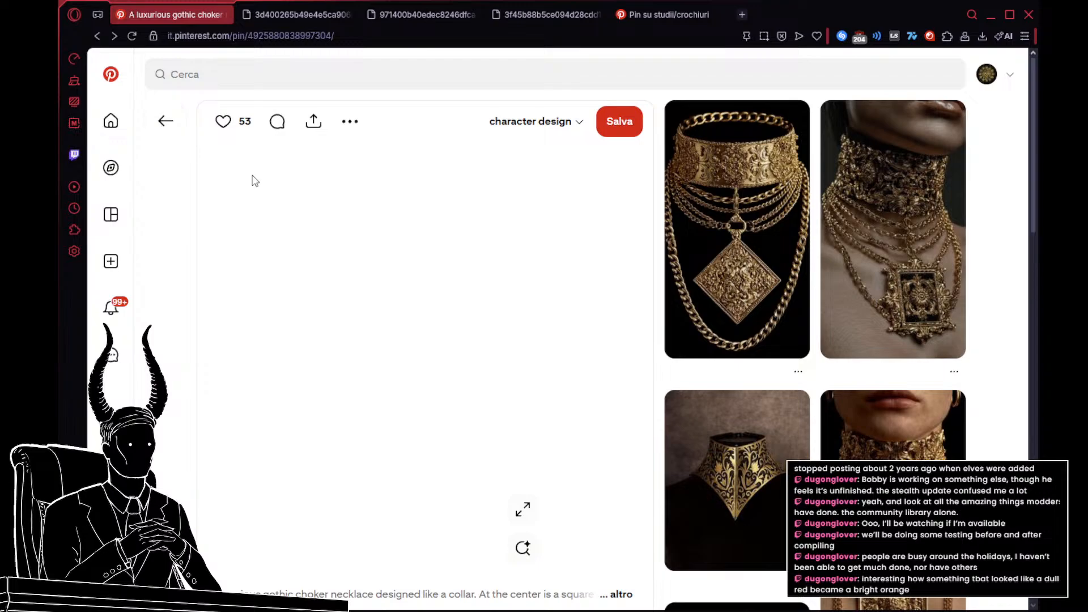
{"action": "left_click", "coordinate": [683, 233]}
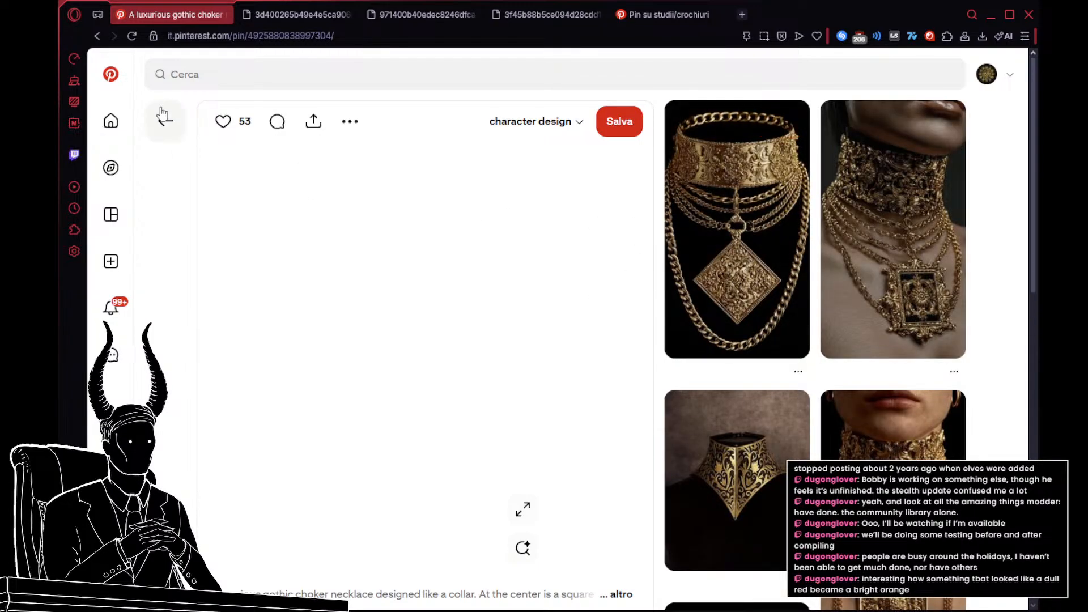
{"action": "left_click", "coordinate": [163, 118]}
{"action": "left_click", "coordinate": [114, 37]}
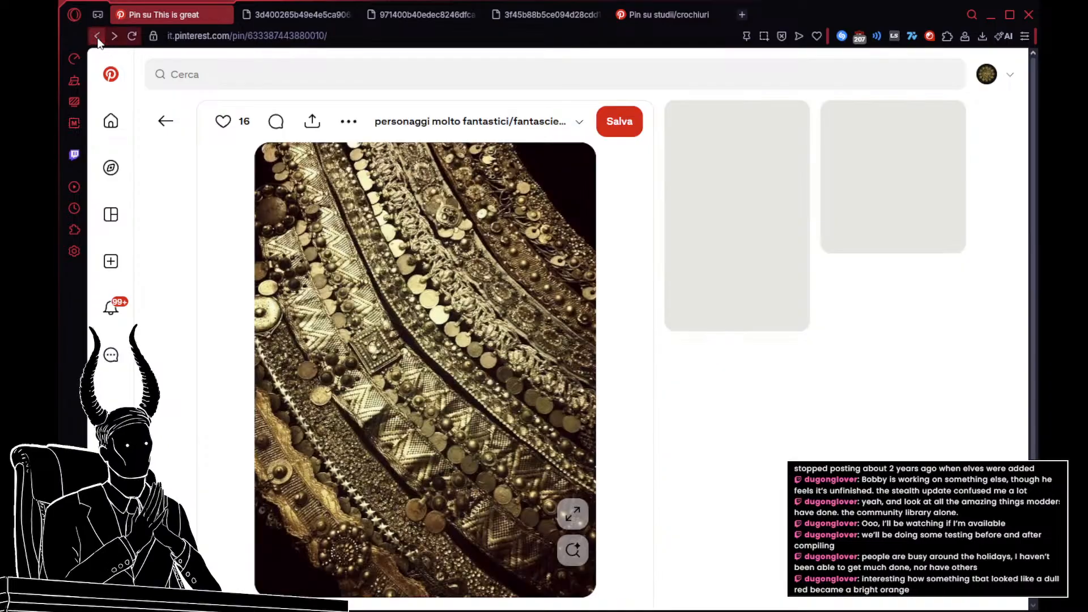
Step: Reopen the gold choker pin from the related pins, download its image, and return to the gold fabric pin
{"action": "scroll", "coordinate": [499, 192], "scroll_direction": "down", "scroll_amount": 3}
{"action": "scroll", "coordinate": [754, 234], "scroll_direction": "down", "scroll_amount": 10}
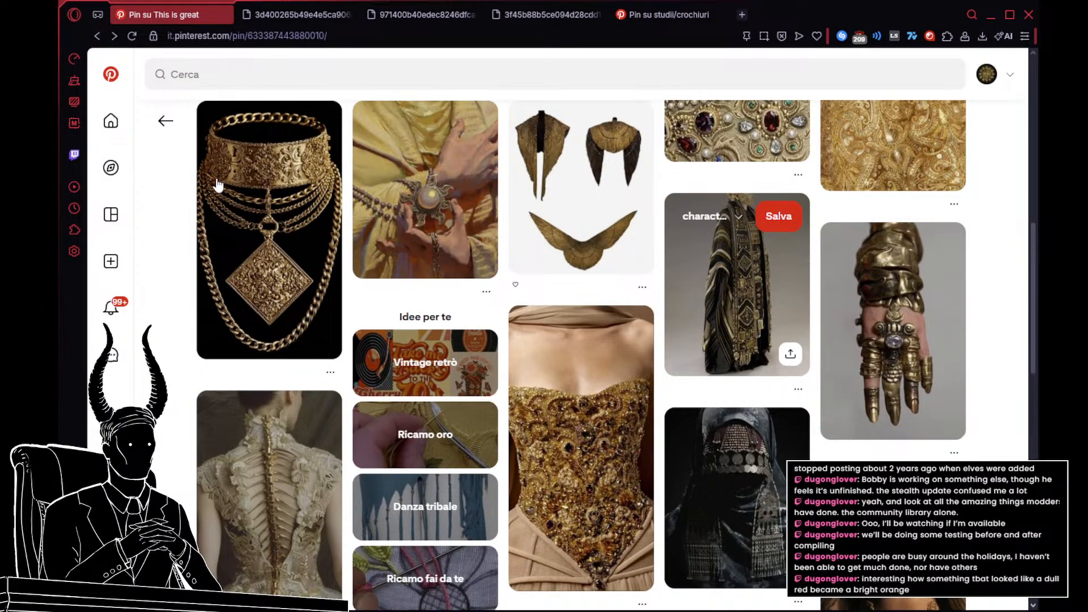
{"action": "left_click", "coordinate": [247, 192]}
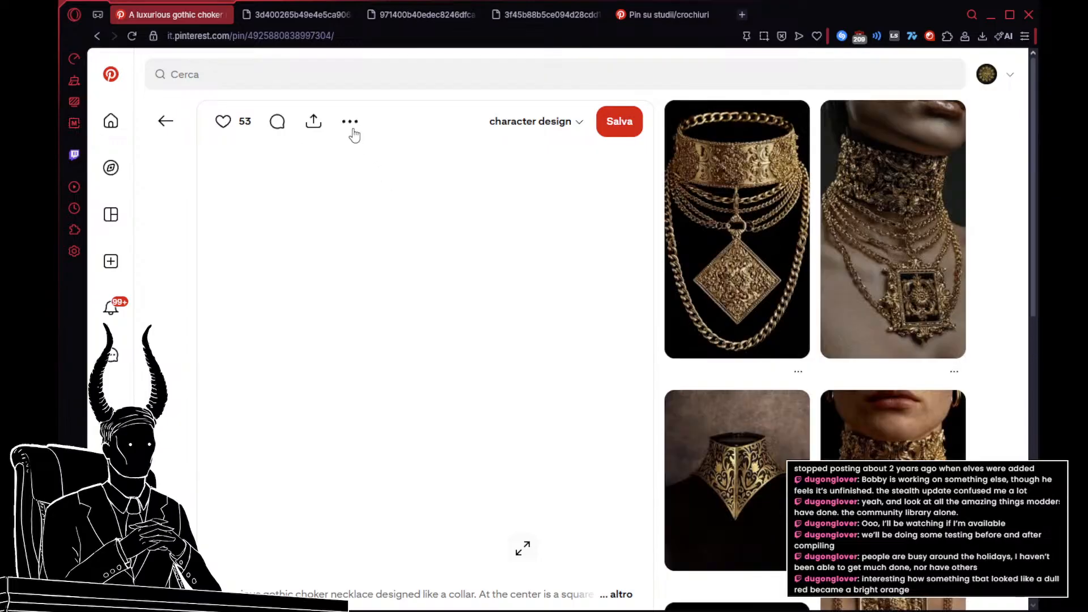
{"action": "left_click", "coordinate": [351, 122]}
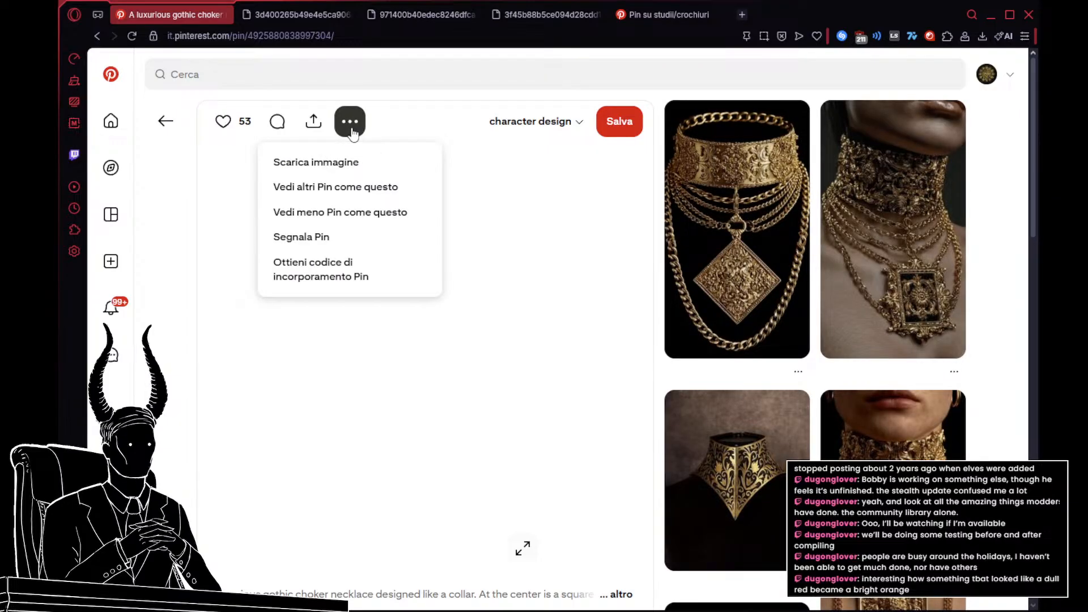
{"action": "left_click", "coordinate": [372, 162]}
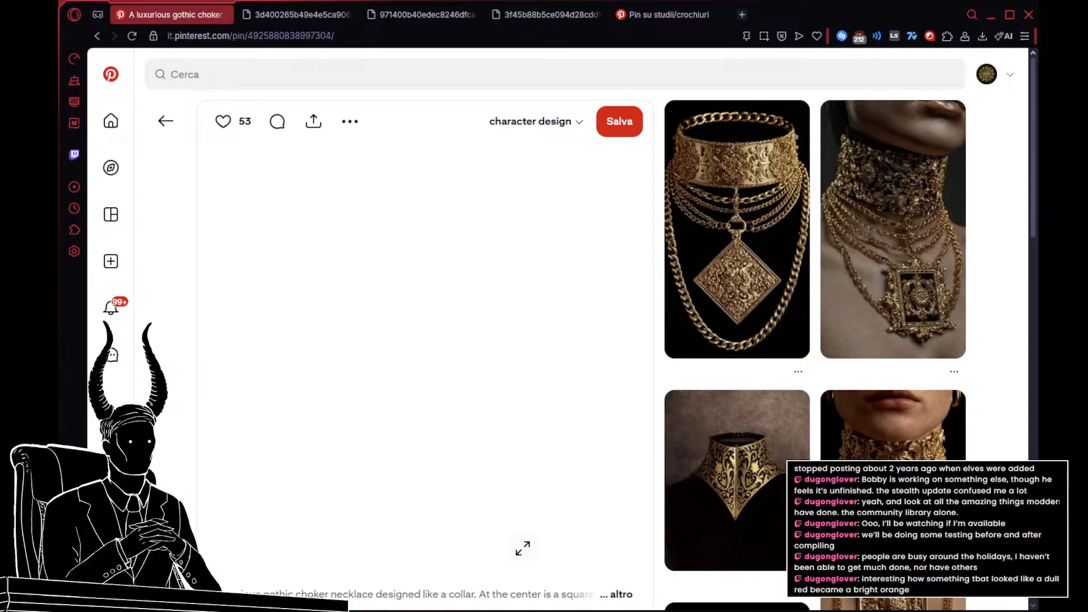
{"action": "left_click", "coordinate": [104, 36]}
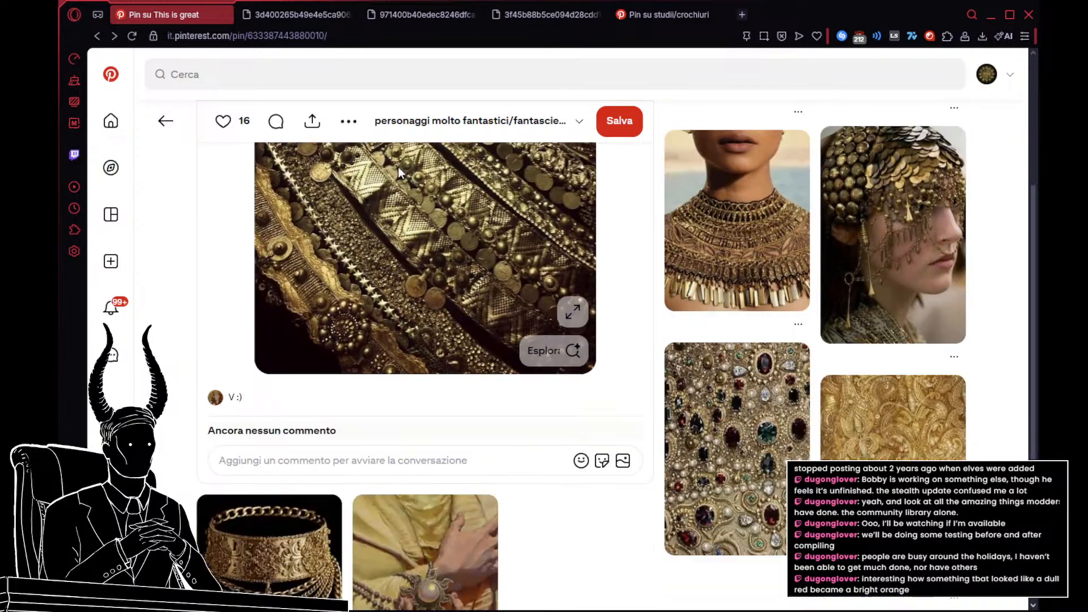
Step: Examine more pins related to the gold coin-trimmed fabric for jewelled ornaments and embroidered gold cloth
{"action": "scroll", "coordinate": [433, 187], "scroll_direction": "down", "scroll_amount": 7}
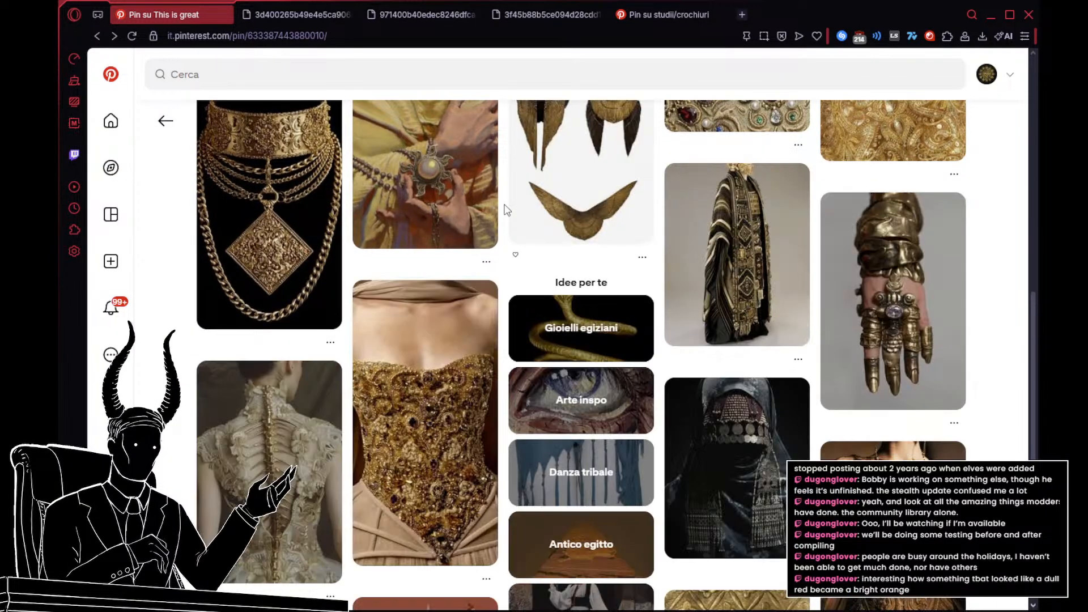
{"action": "scroll", "coordinate": [507, 210], "scroll_direction": "down", "scroll_amount": 2}
{"action": "scroll", "coordinate": [506, 209], "scroll_direction": "down", "scroll_amount": 3}
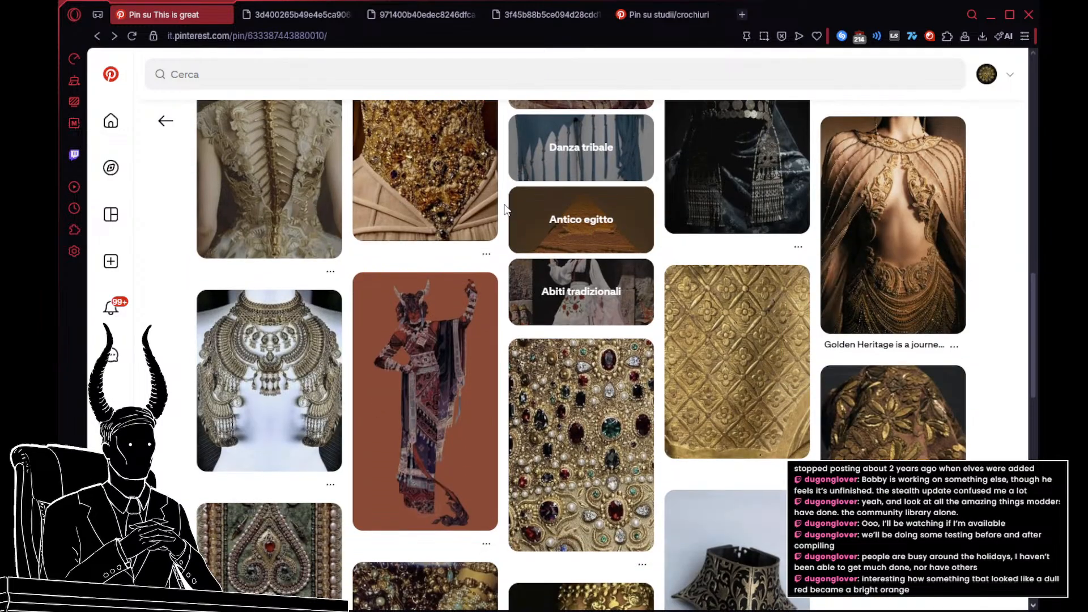
{"action": "scroll", "coordinate": [505, 209], "scroll_direction": "down", "scroll_amount": 2}
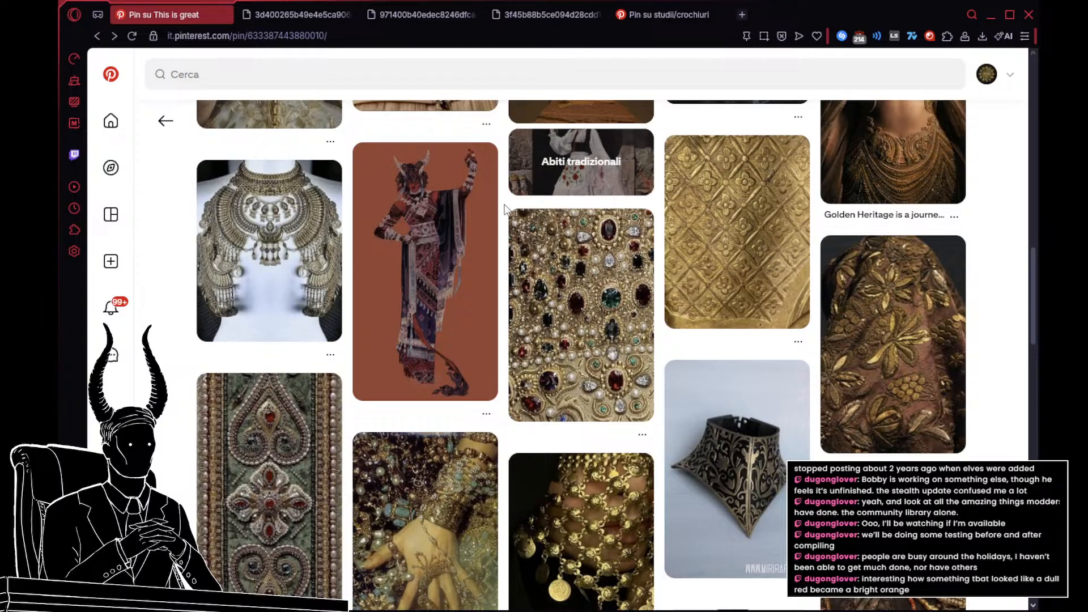
Step: Open the related gold chain-draped belt pin, view its full image in a separate tab, and close that tab
{"action": "scroll", "coordinate": [506, 209], "scroll_direction": "down", "scroll_amount": 3}
{"action": "scroll", "coordinate": [506, 209], "scroll_direction": "down", "scroll_amount": 4}
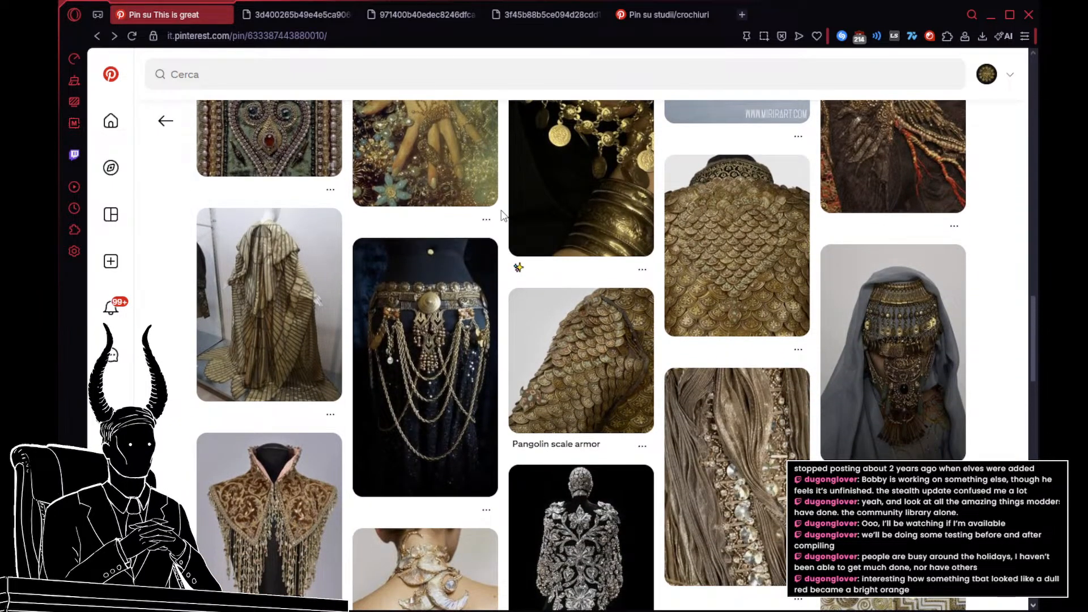
{"action": "left_click", "coordinate": [423, 315]}
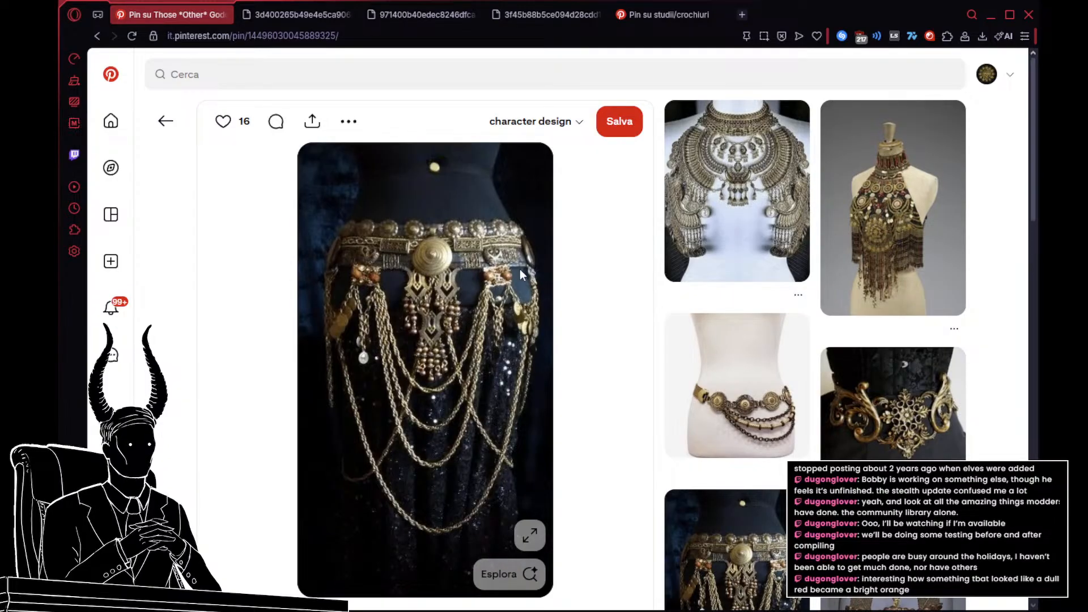
{"action": "left_click", "coordinate": [537, 277]}
{"action": "left_click", "coordinate": [642, 13]}
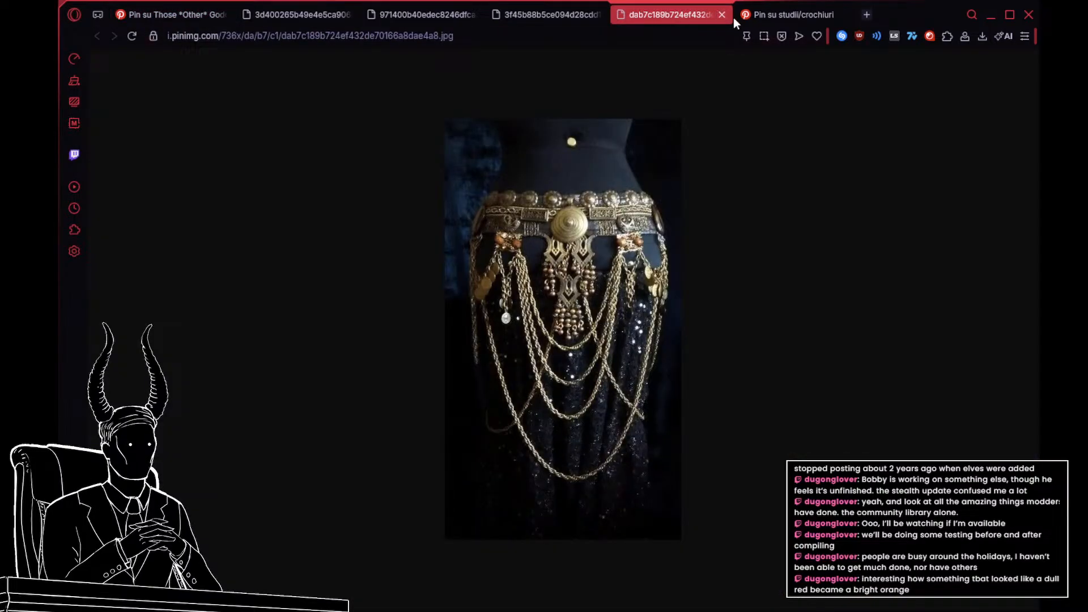
{"action": "left_click", "coordinate": [722, 15]}
{"action": "left_click", "coordinate": [187, 18]}
Step: View the related Intricate golden belt pin and return to the gold chain-draped belt pin
{"action": "scroll", "coordinate": [552, 258], "scroll_direction": "down", "scroll_amount": 2}
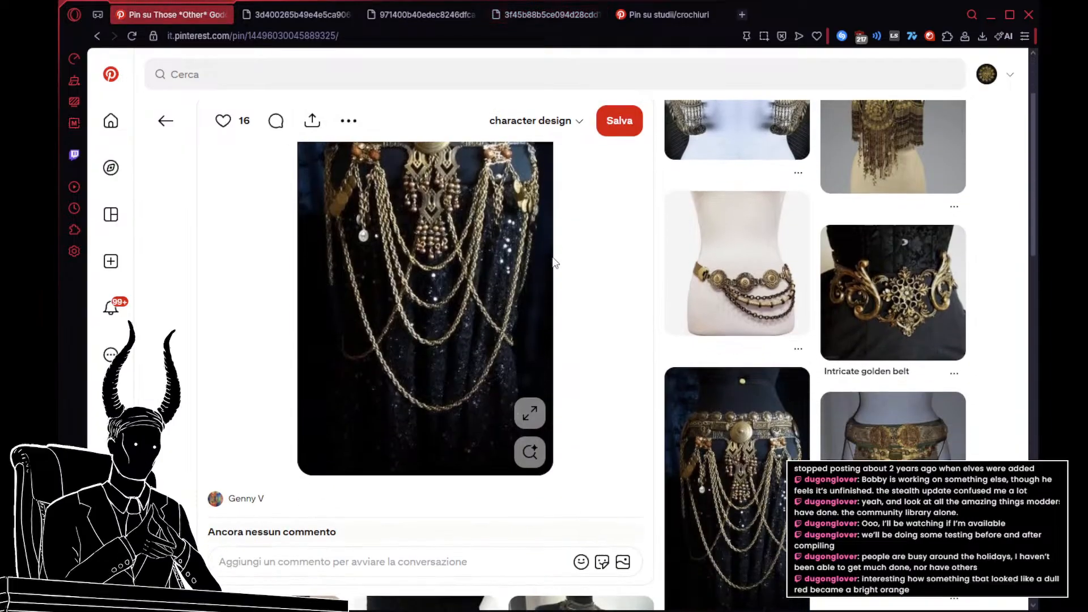
{"action": "scroll", "coordinate": [558, 261], "scroll_direction": "down", "scroll_amount": 5}
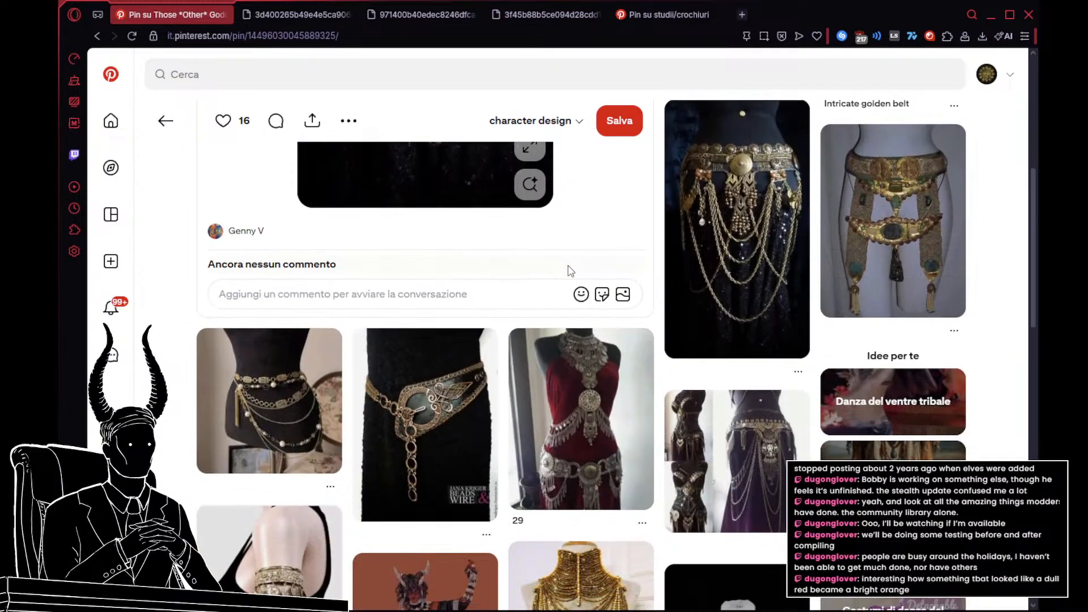
{"action": "left_click", "coordinate": [778, 266]}
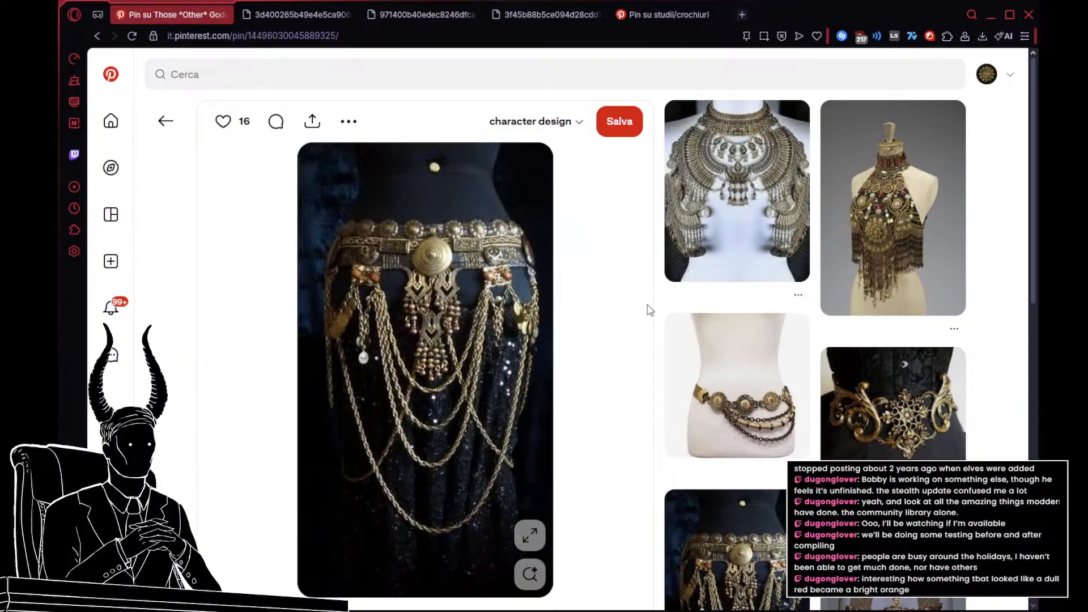
{"action": "left_click", "coordinate": [901, 441]}
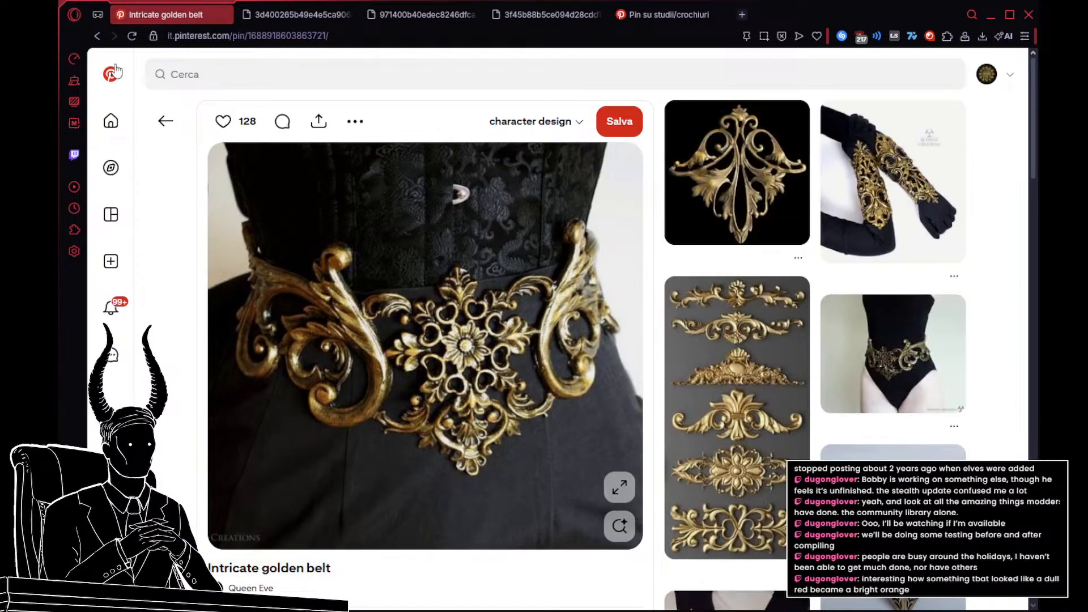
{"action": "left_click", "coordinate": [96, 35]}
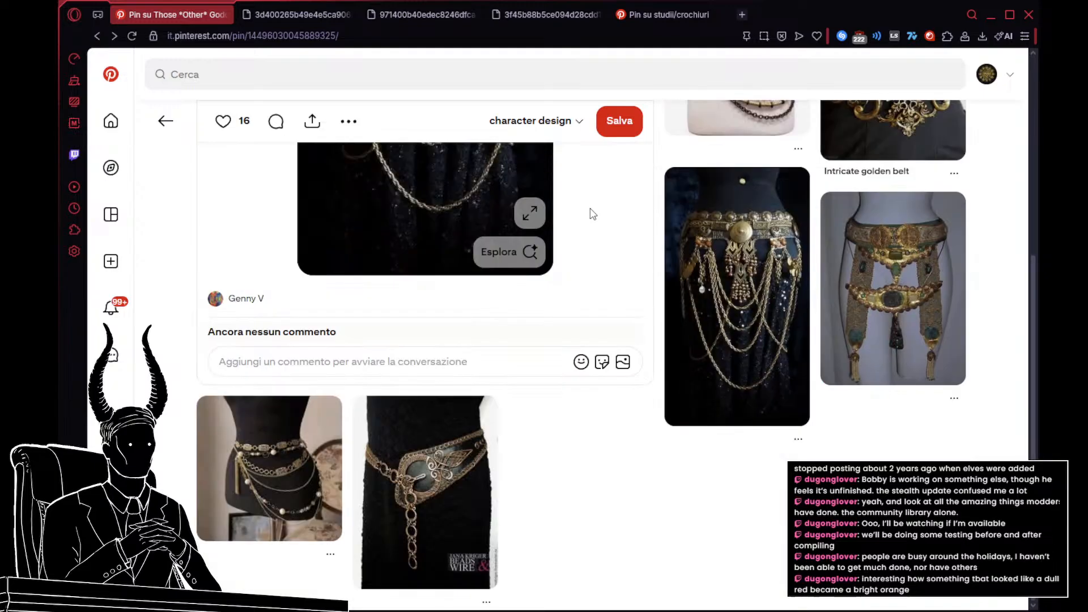
Step: Open the related pin of the layered chain belt on a black dress form, download its image, and return to the chain-draped belt pin
{"action": "scroll", "coordinate": [590, 212], "scroll_direction": "down", "scroll_amount": 1}
{"action": "scroll", "coordinate": [590, 212], "scroll_direction": "down", "scroll_amount": 1}
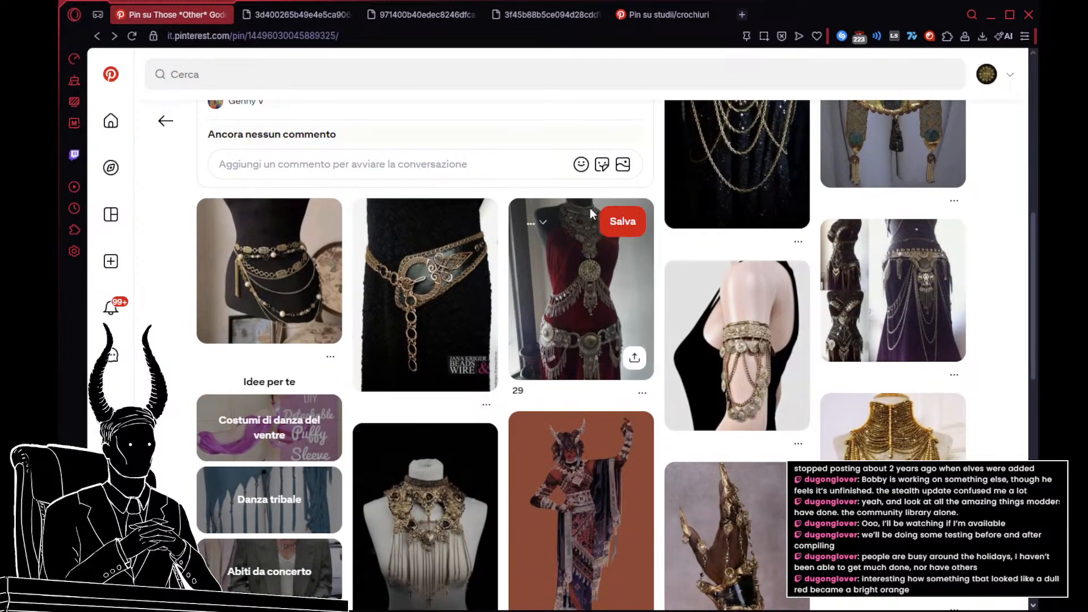
{"action": "scroll", "coordinate": [612, 181], "scroll_direction": "down", "scroll_amount": 1}
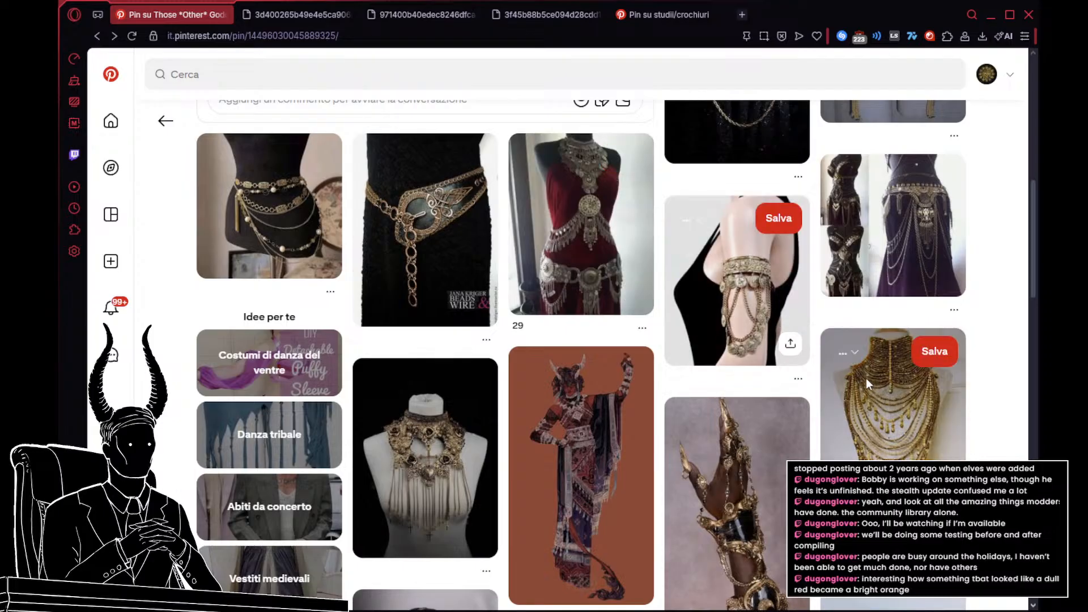
{"action": "left_click", "coordinate": [278, 207]}
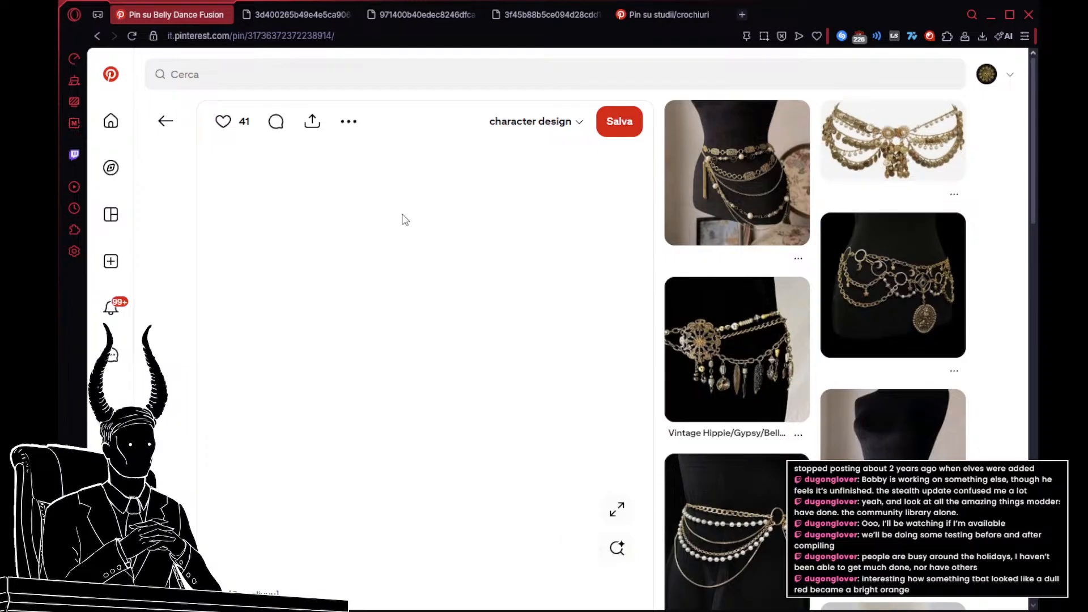
{"action": "left_click", "coordinate": [348, 124]}
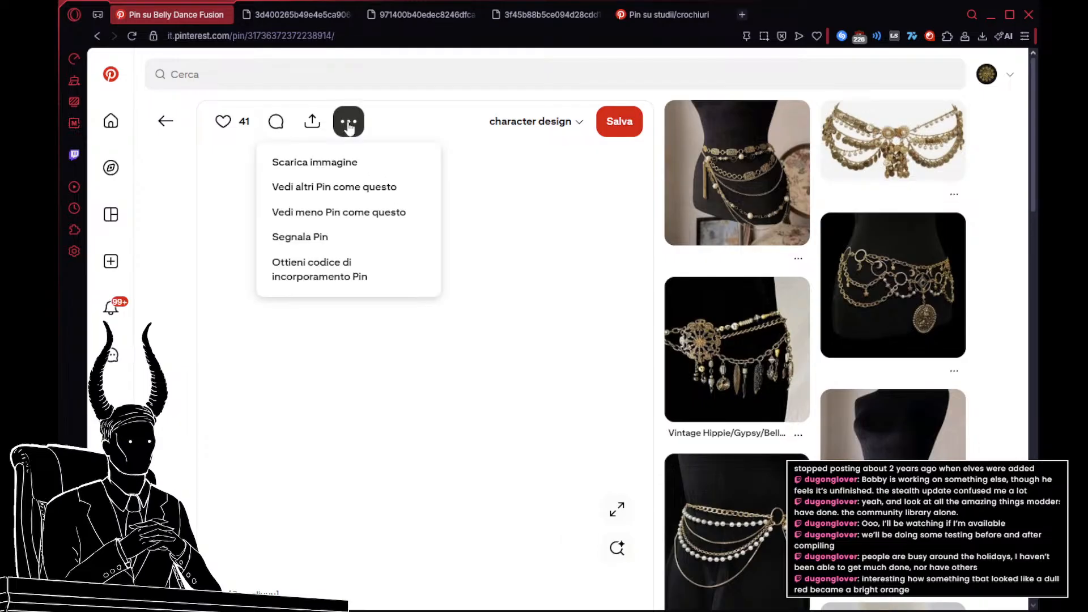
{"action": "left_click", "coordinate": [321, 162]}
{"action": "left_click", "coordinate": [165, 121]}
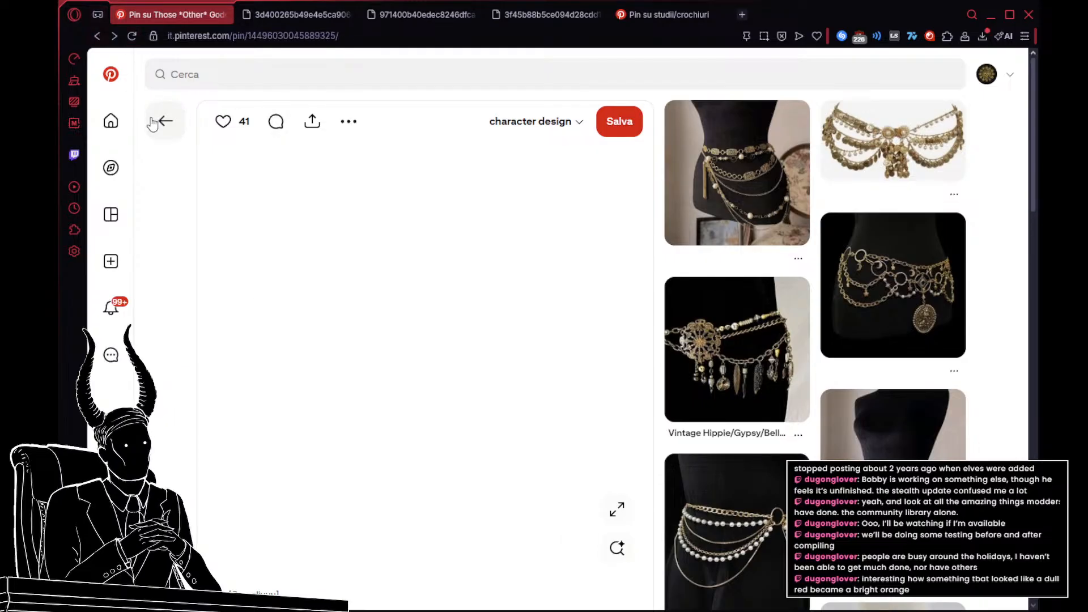
Step: Open the related silver coin headdress pin with the black veil, open its image in a separate tab, and return to the chain-draped belt pin
{"action": "scroll", "coordinate": [502, 199], "scroll_direction": "down", "scroll_amount": 10}
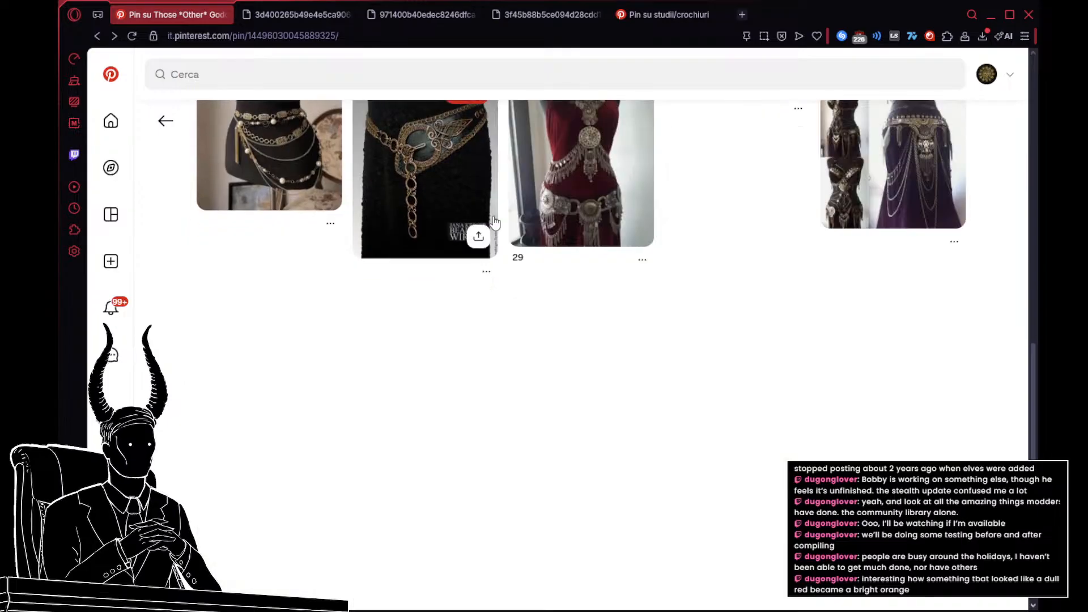
{"action": "scroll", "coordinate": [494, 221], "scroll_direction": "down", "scroll_amount": 3}
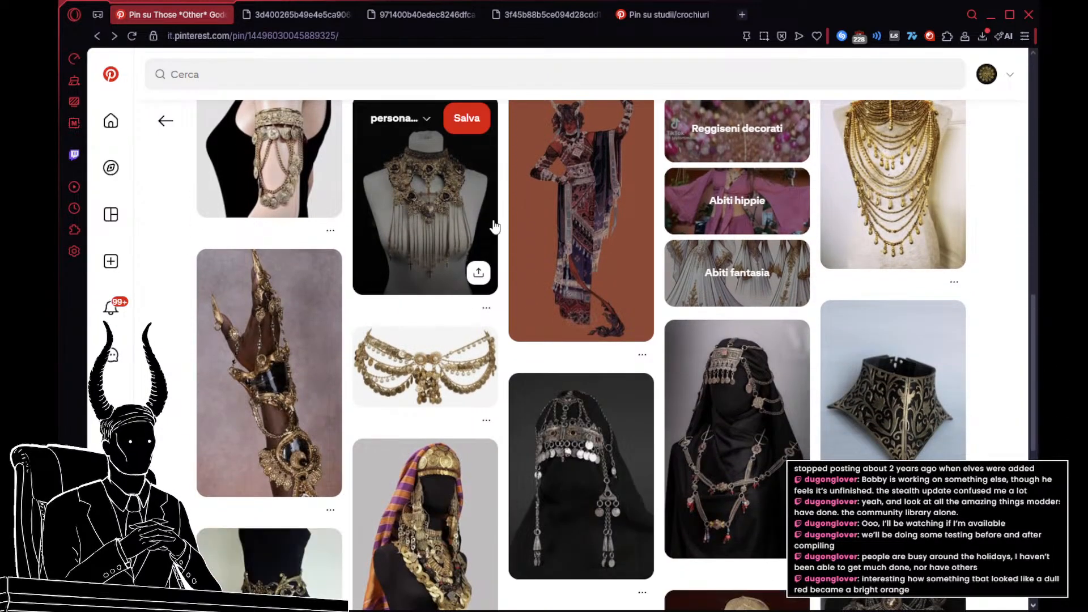
{"action": "scroll", "coordinate": [494, 222], "scroll_direction": "down", "scroll_amount": 3}
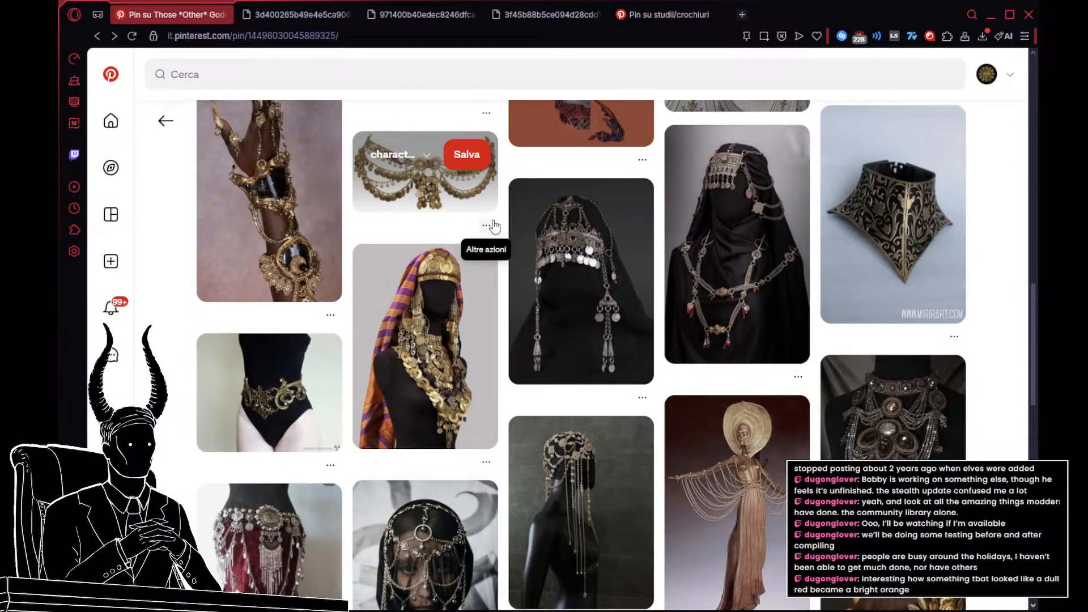
{"action": "left_click", "coordinate": [608, 277]}
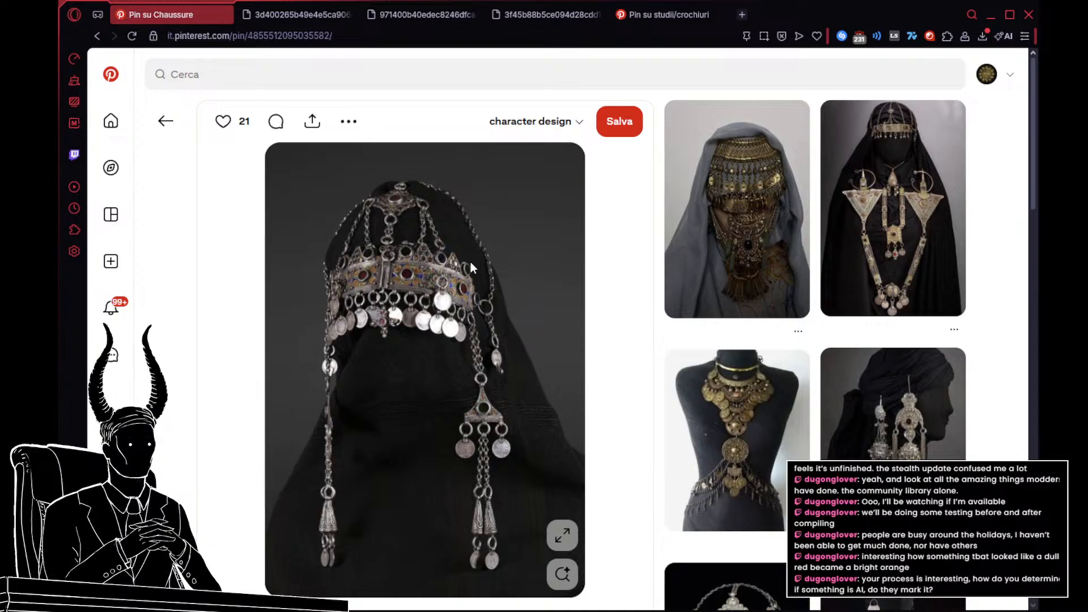
{"action": "left_click", "coordinate": [513, 275]}
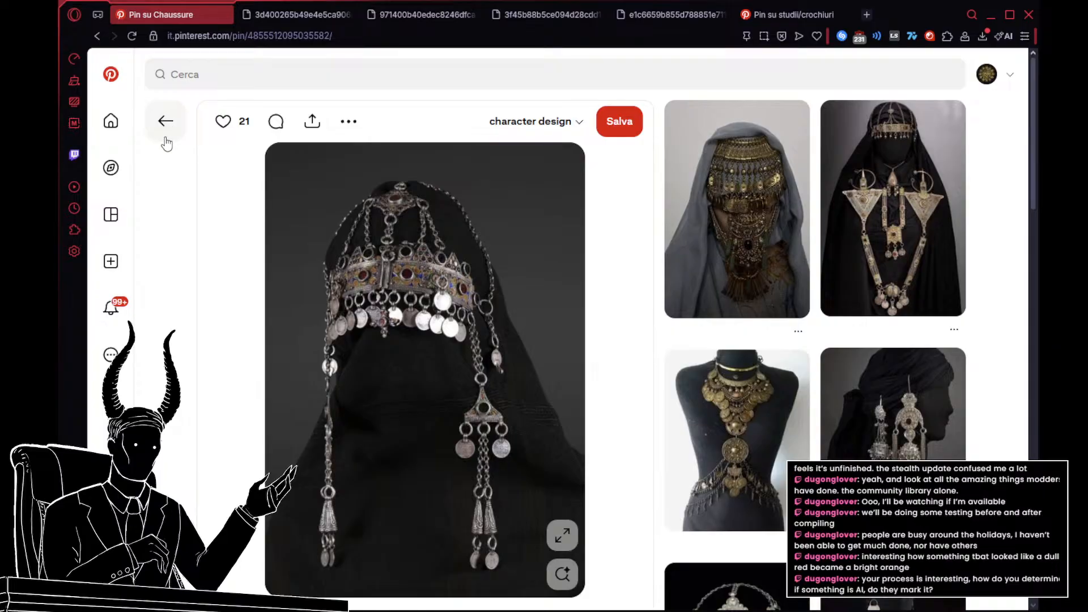
{"action": "left_click", "coordinate": [168, 137]}
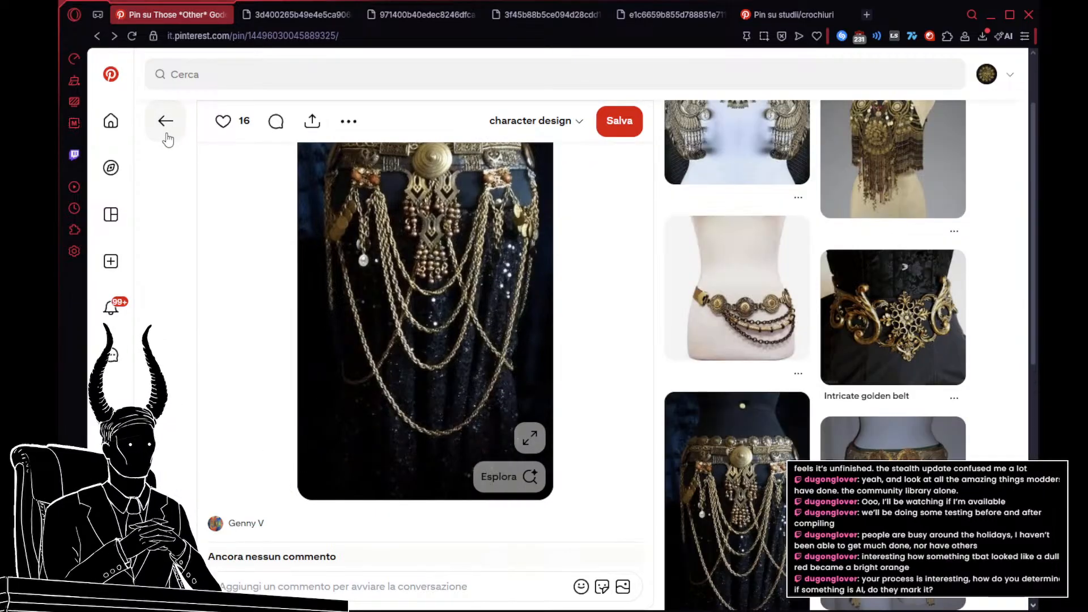
Step: Go back to the cloth pattern search results and search Pinterest for drapery instead
{"action": "left_click", "coordinate": [165, 136]}
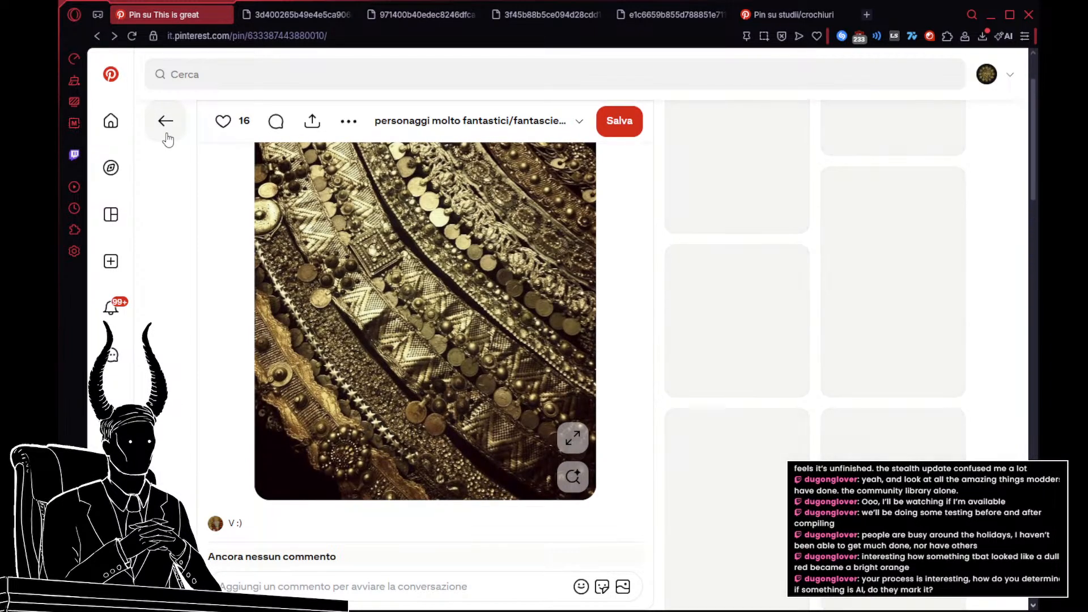
{"action": "left_click", "coordinate": [165, 136]}
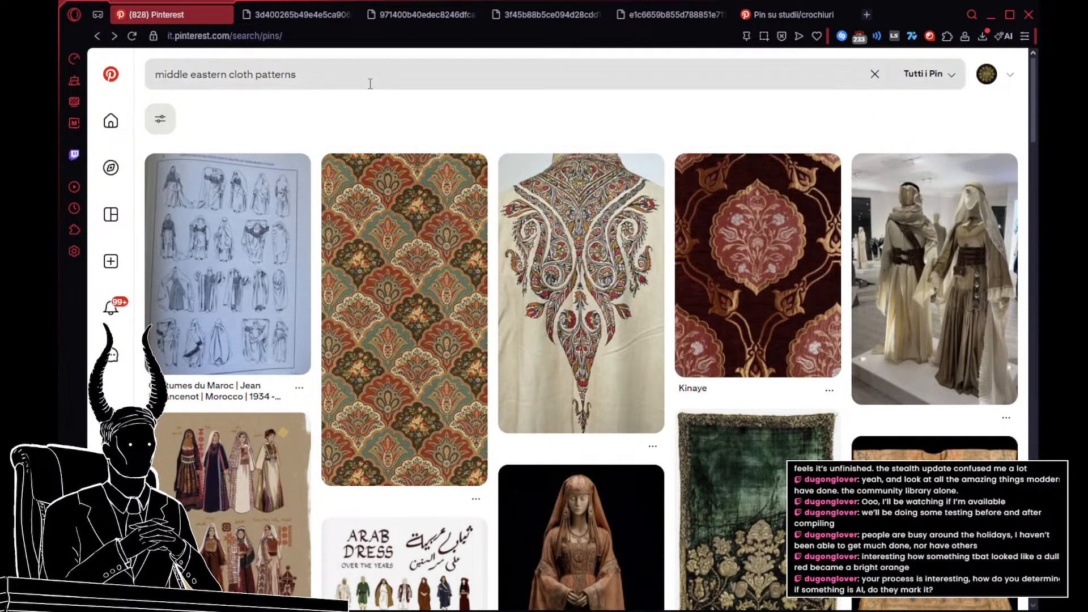
{"action": "left_click", "coordinate": [372, 72]}
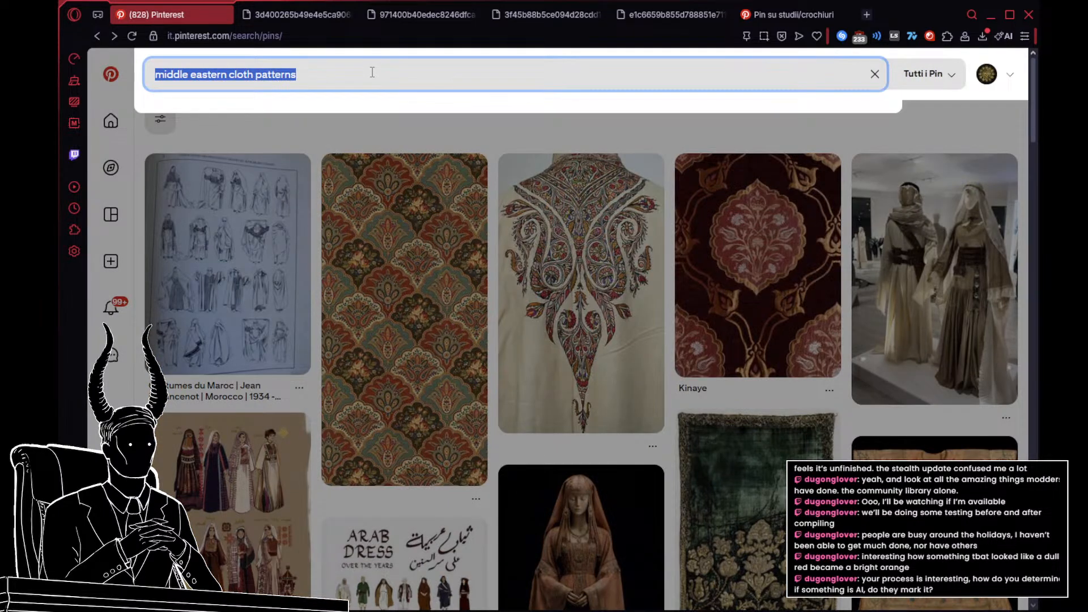
{"action": "type", "text": "drapery"}
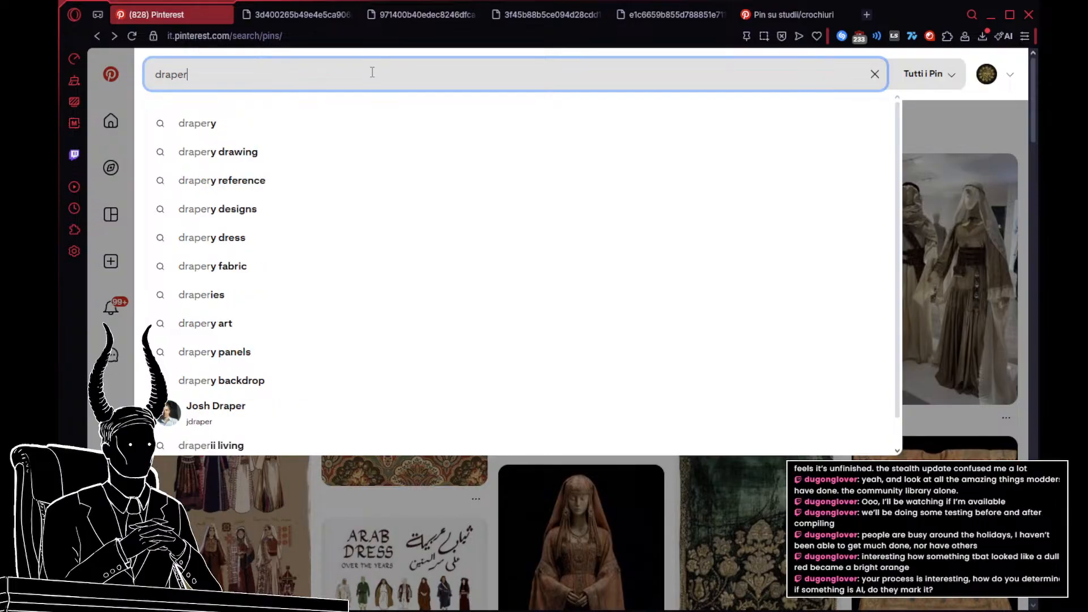
{"action": "key", "text": "Return"}
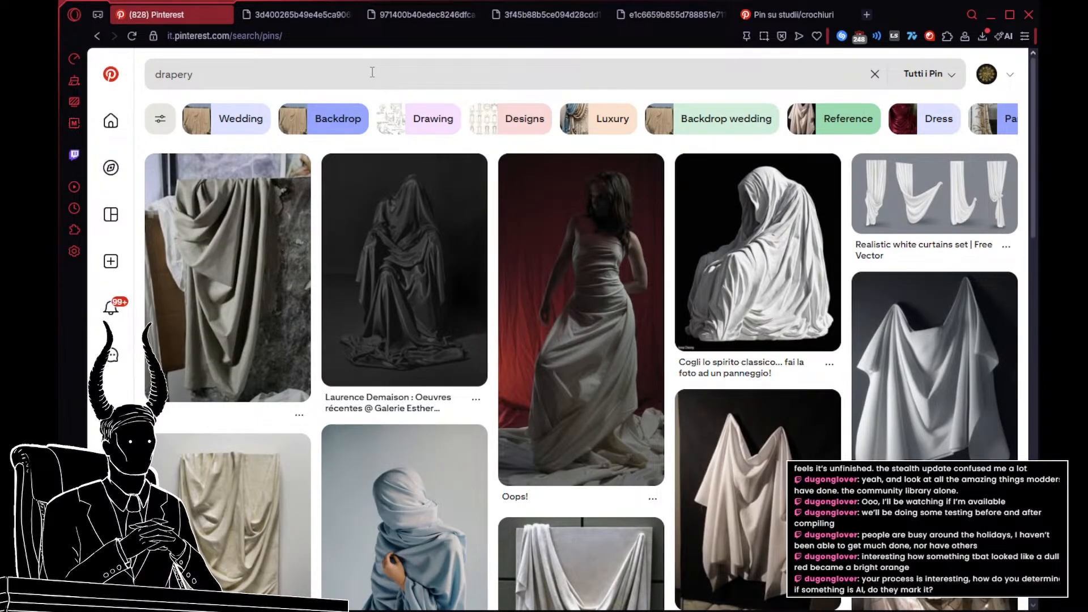
Step: Browse the drapery results and open the pin of the white-robed, hooded figure striding forward
{"action": "scroll", "coordinate": [378, 213], "scroll_direction": "down", "scroll_amount": 2}
{"action": "scroll", "coordinate": [379, 214], "scroll_direction": "down", "scroll_amount": 8}
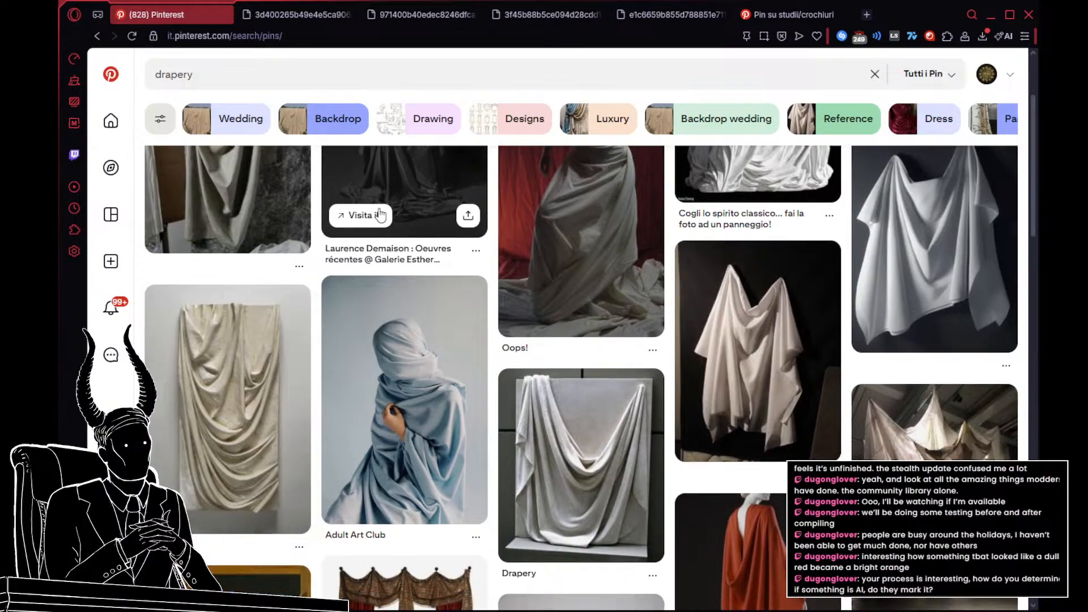
{"action": "scroll", "coordinate": [380, 214], "scroll_direction": "down", "scroll_amount": 9}
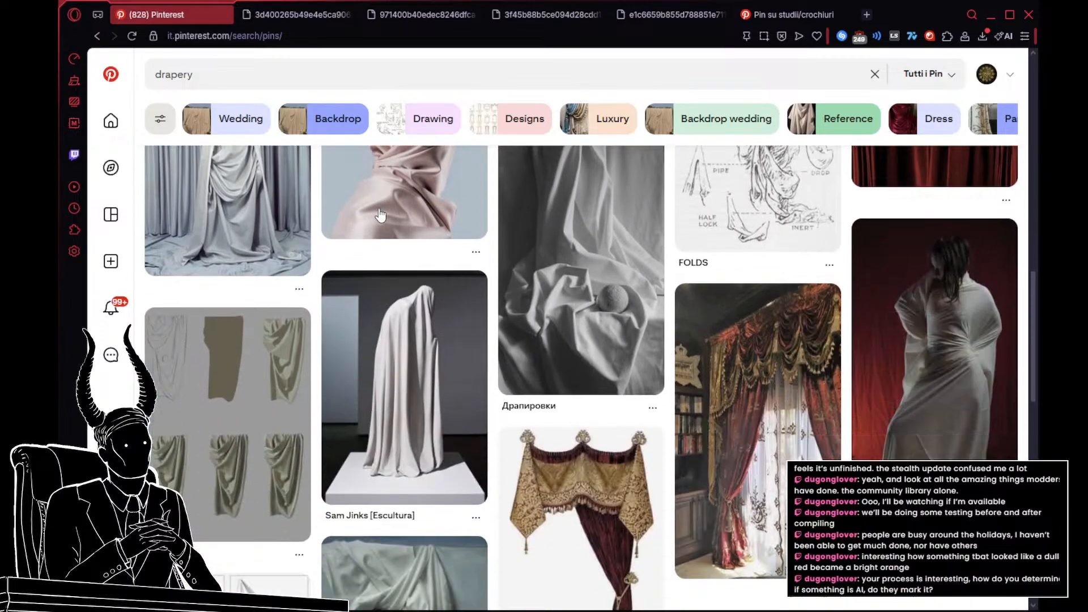
{"action": "scroll", "coordinate": [379, 213], "scroll_direction": "down", "scroll_amount": 5}
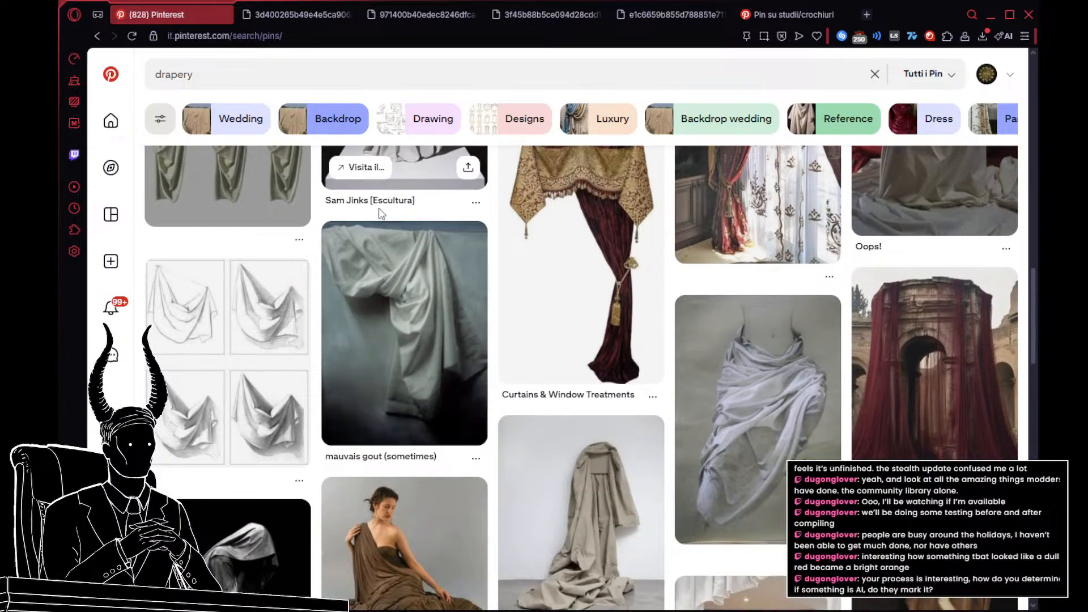
{"action": "scroll", "coordinate": [379, 213], "scroll_direction": "down", "scroll_amount": 2}
{"action": "scroll", "coordinate": [379, 213], "scroll_direction": "down", "scroll_amount": 10}
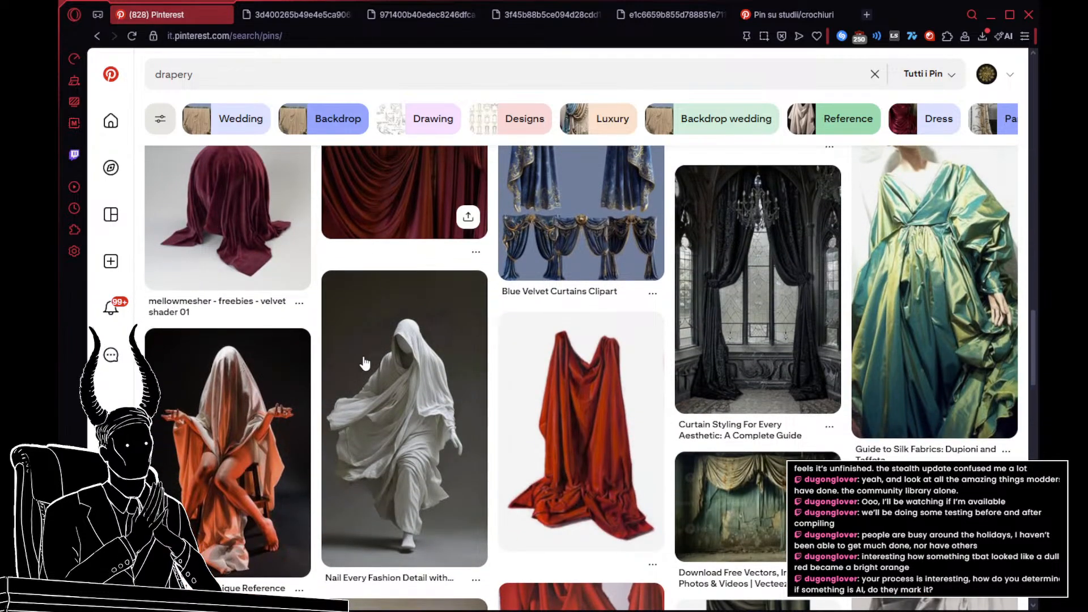
{"action": "left_click", "coordinate": [427, 381]}
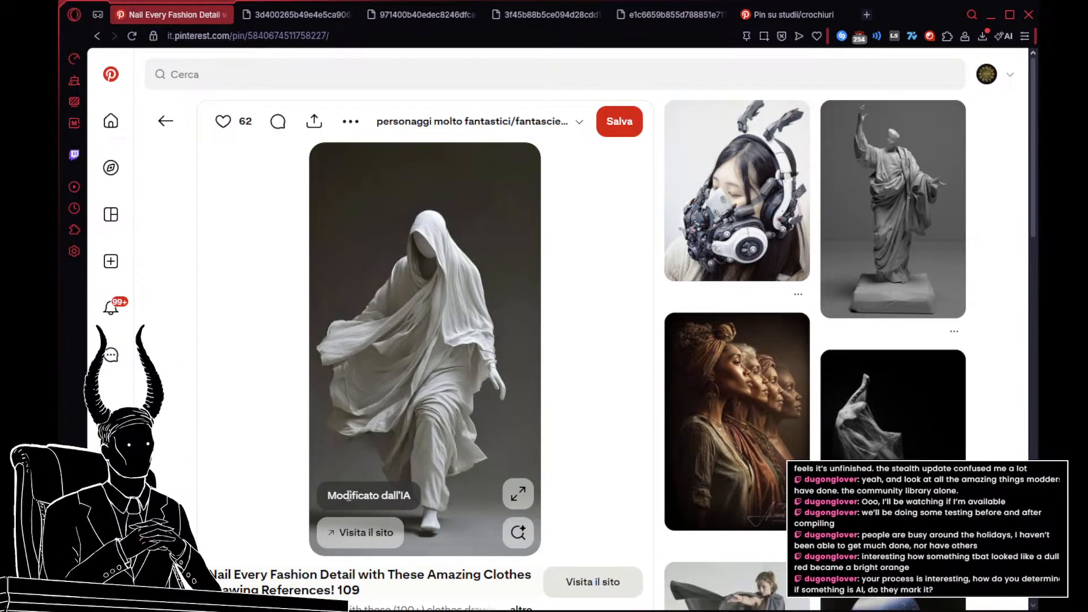
Step: Examine the striding white-robed figure pin and its related drapery images for usable cloth references
{"action": "scroll", "coordinate": [436, 390], "scroll_direction": "down", "scroll_amount": 3}
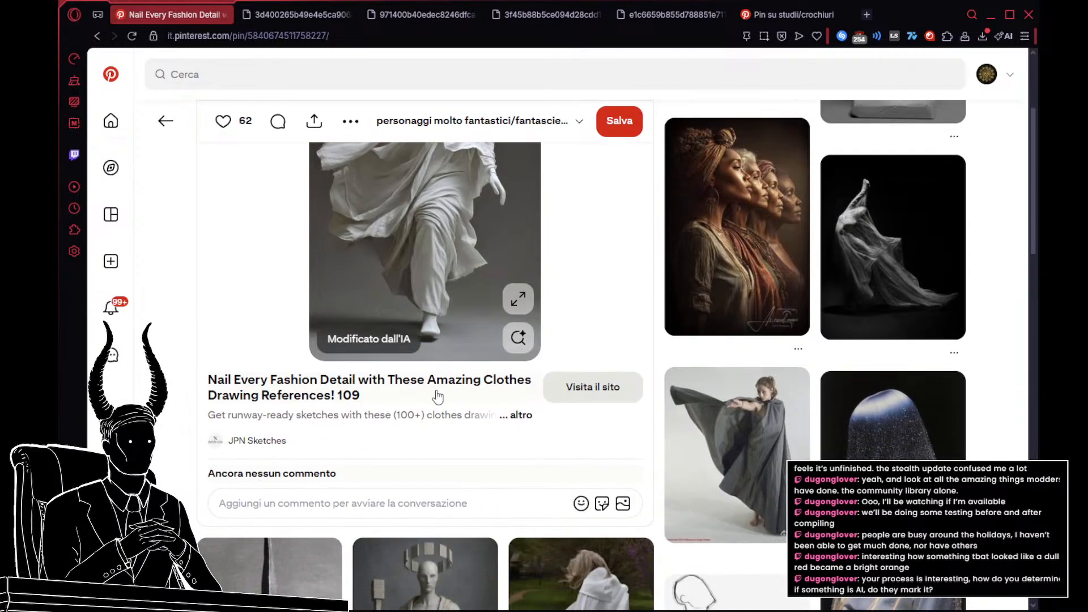
{"action": "scroll", "coordinate": [437, 397], "scroll_direction": "down", "scroll_amount": 3}
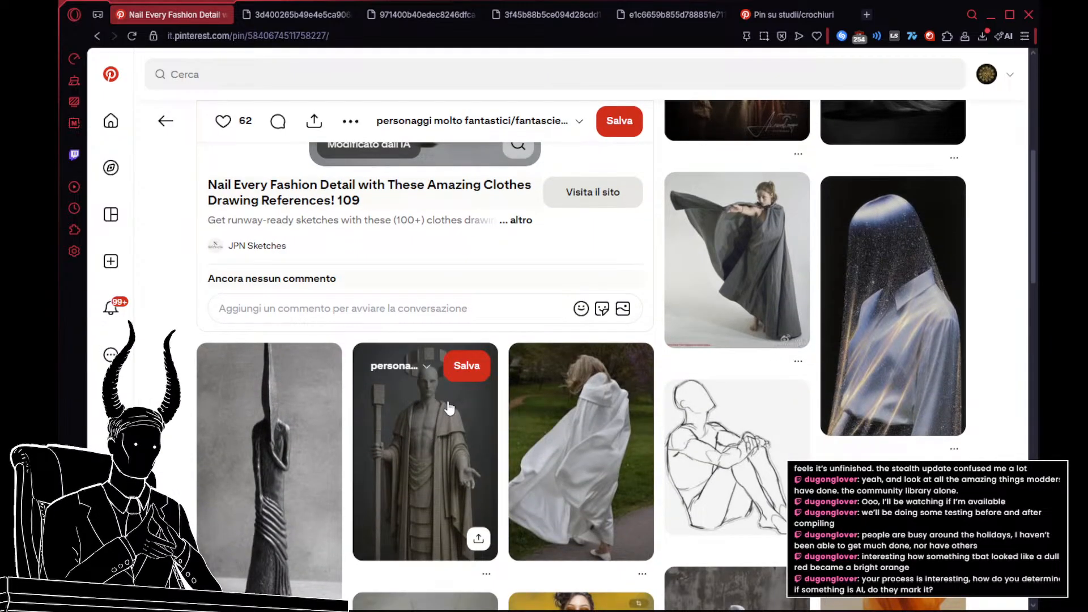
{"action": "scroll", "coordinate": [448, 406], "scroll_direction": "up", "scroll_amount": 2}
{"action": "scroll", "coordinate": [449, 407], "scroll_direction": "up", "scroll_amount": 4}
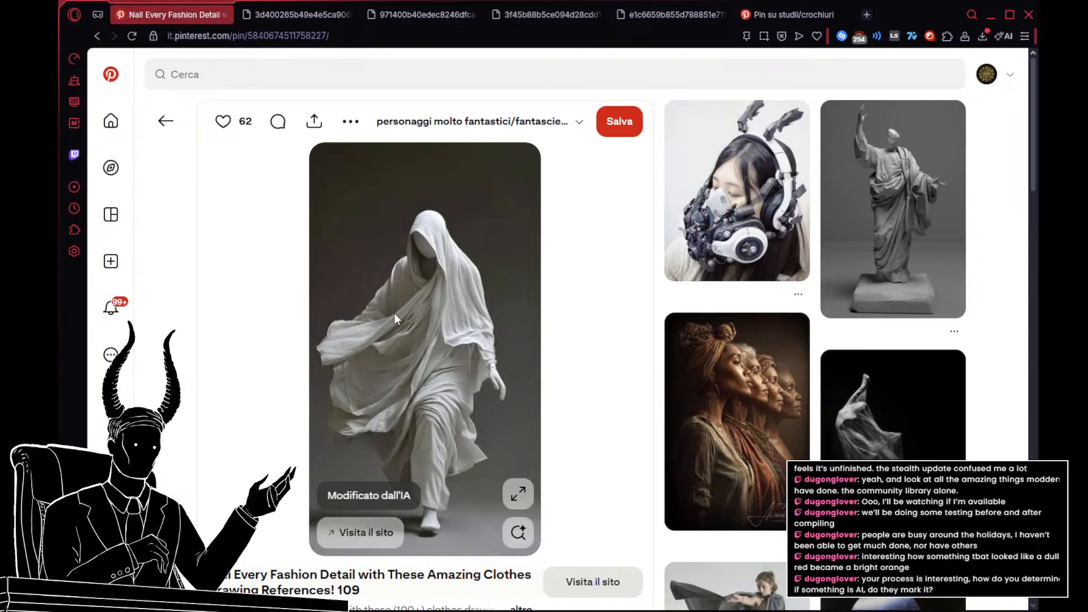
{"action": "scroll", "coordinate": [498, 281], "scroll_direction": "down", "scroll_amount": 10}
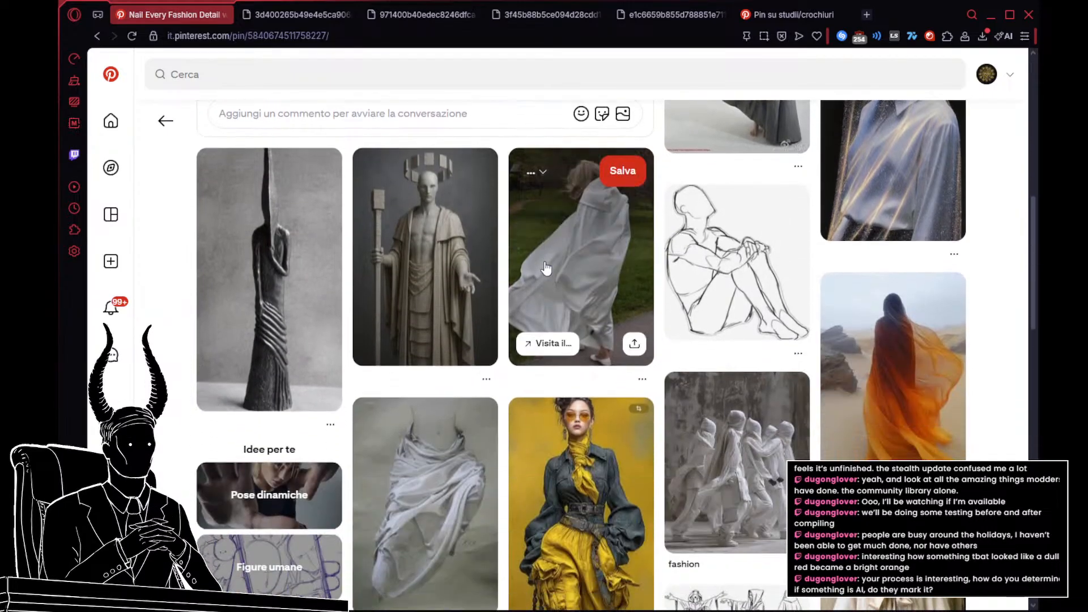
{"action": "scroll", "coordinate": [545, 267], "scroll_direction": "down", "scroll_amount": 1}
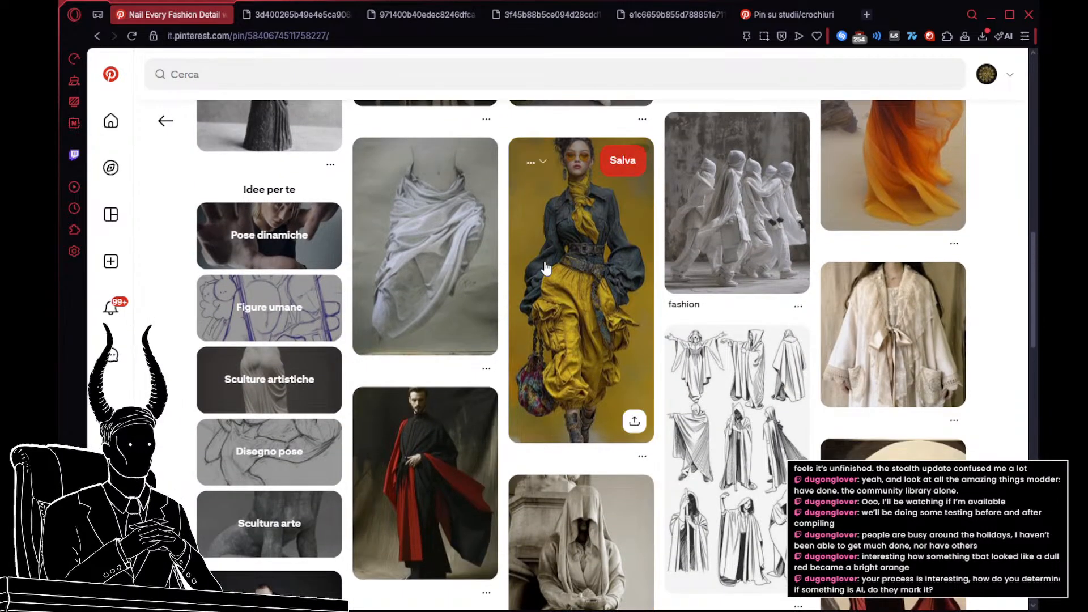
{"action": "scroll", "coordinate": [545, 267], "scroll_direction": "down", "scroll_amount": 3}
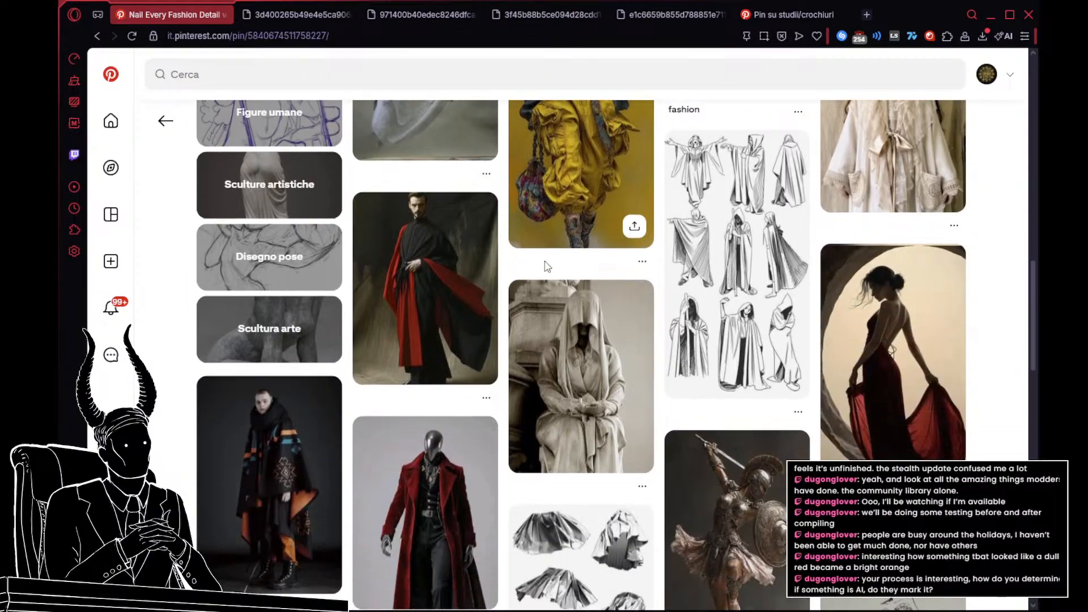
{"action": "scroll", "coordinate": [545, 268], "scroll_direction": "down", "scroll_amount": 2}
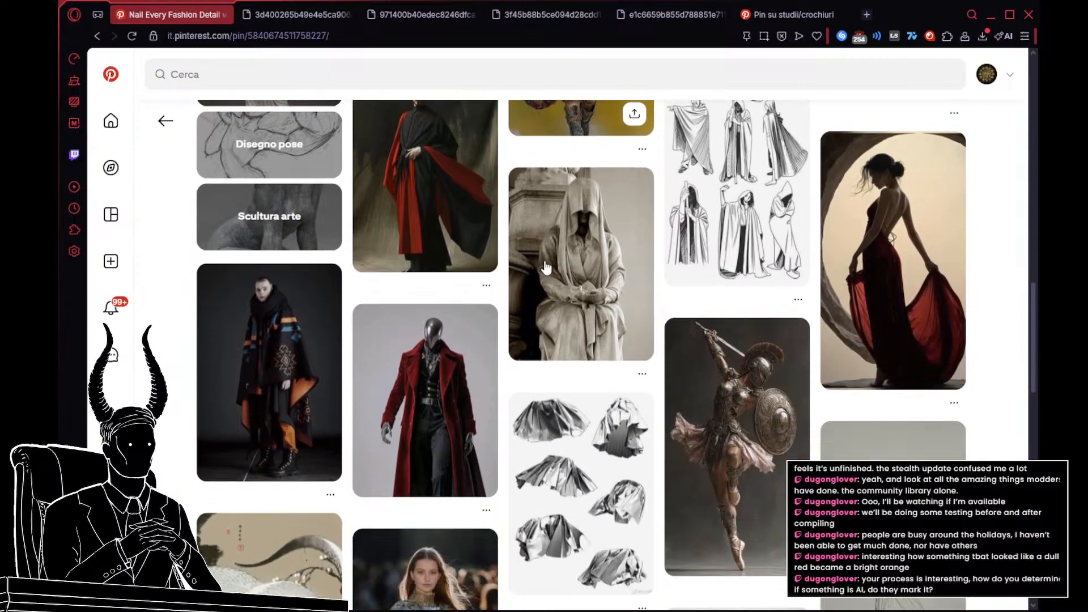
{"action": "scroll", "coordinate": [545, 267], "scroll_direction": "down", "scroll_amount": 3}
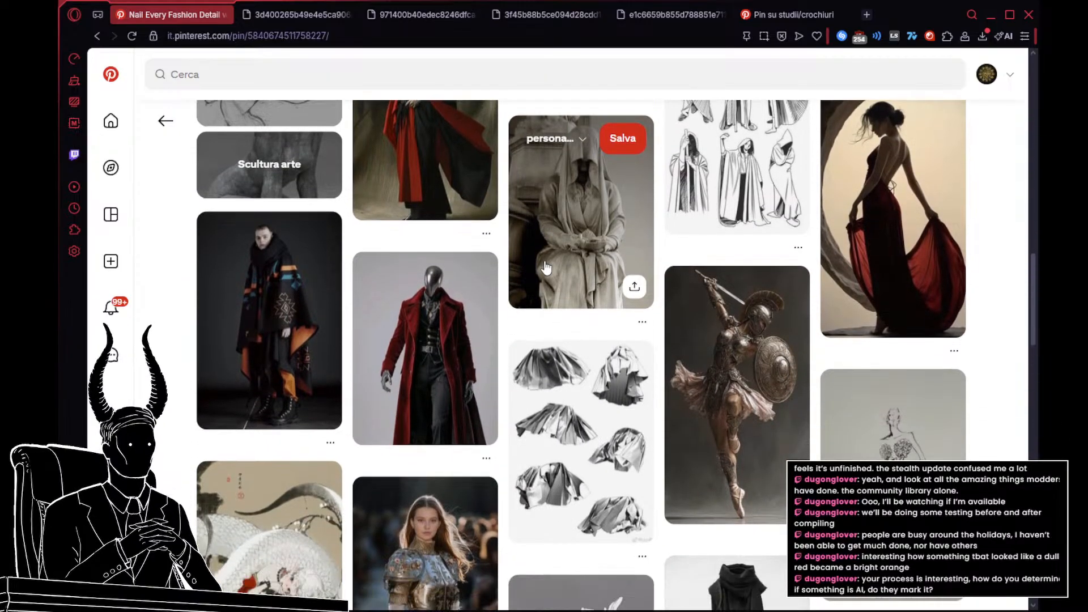
{"action": "scroll", "coordinate": [545, 267], "scroll_direction": "down", "scroll_amount": 3}
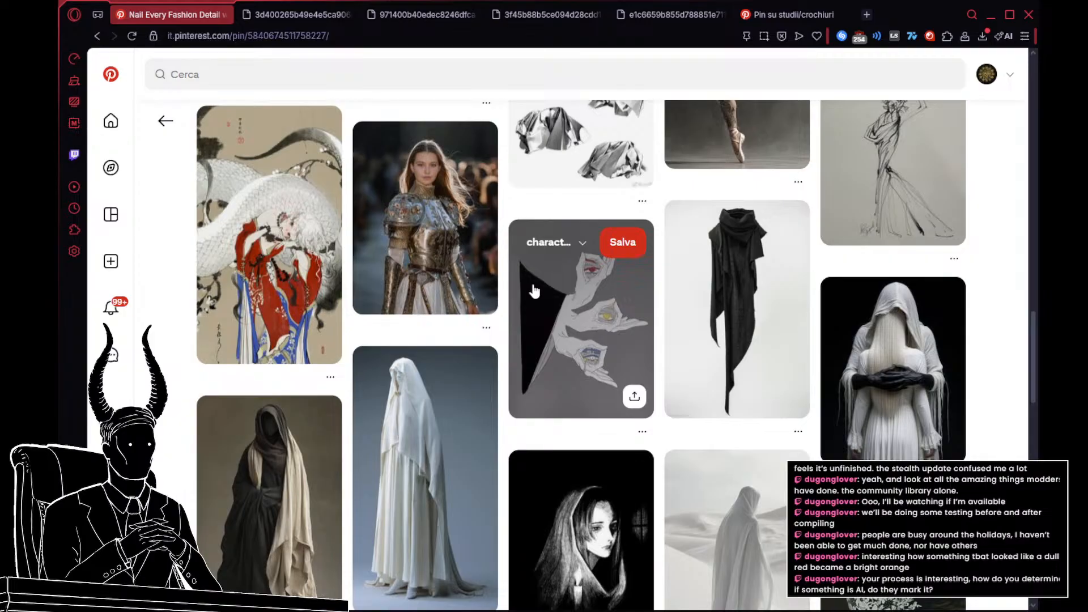
{"action": "scroll", "coordinate": [534, 291], "scroll_direction": "down", "scroll_amount": 2}
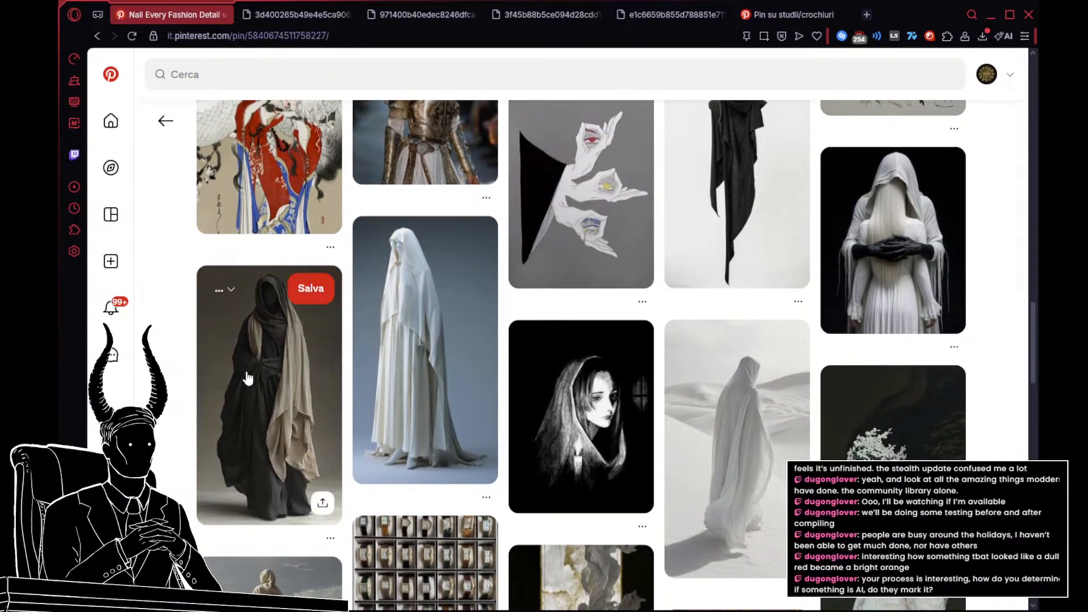
{"action": "scroll", "coordinate": [253, 292], "scroll_direction": "up", "scroll_amount": 10}
{"action": "scroll", "coordinate": [255, 310], "scroll_direction": "up", "scroll_amount": 5}
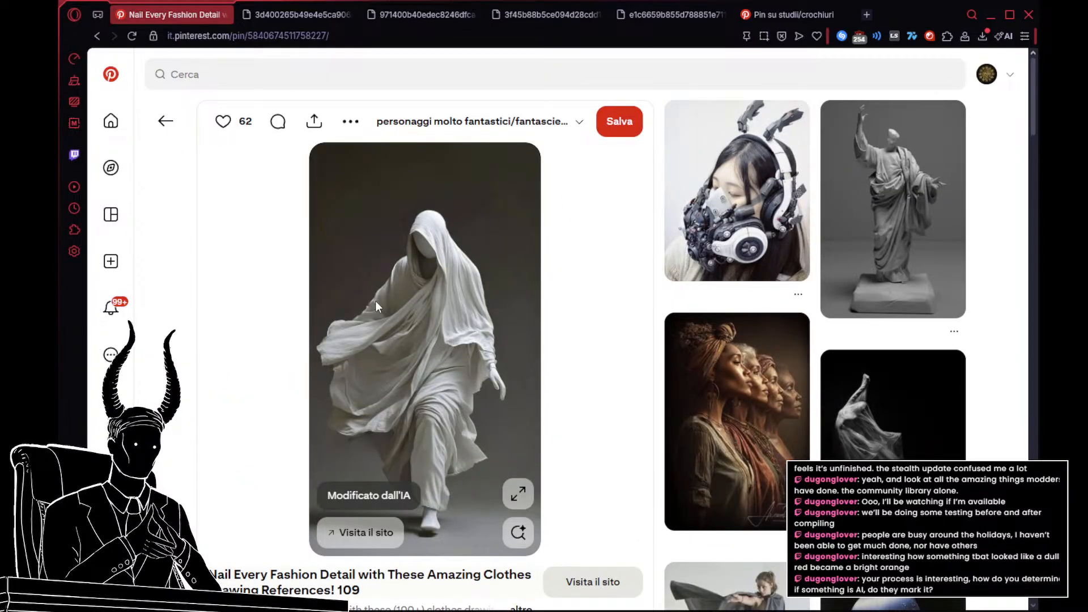
Step: Open the related pin of the faceless hooded figure in black robes with a beige shawl over one shoulder
{"action": "scroll", "coordinate": [376, 306], "scroll_direction": "down", "scroll_amount": 10}
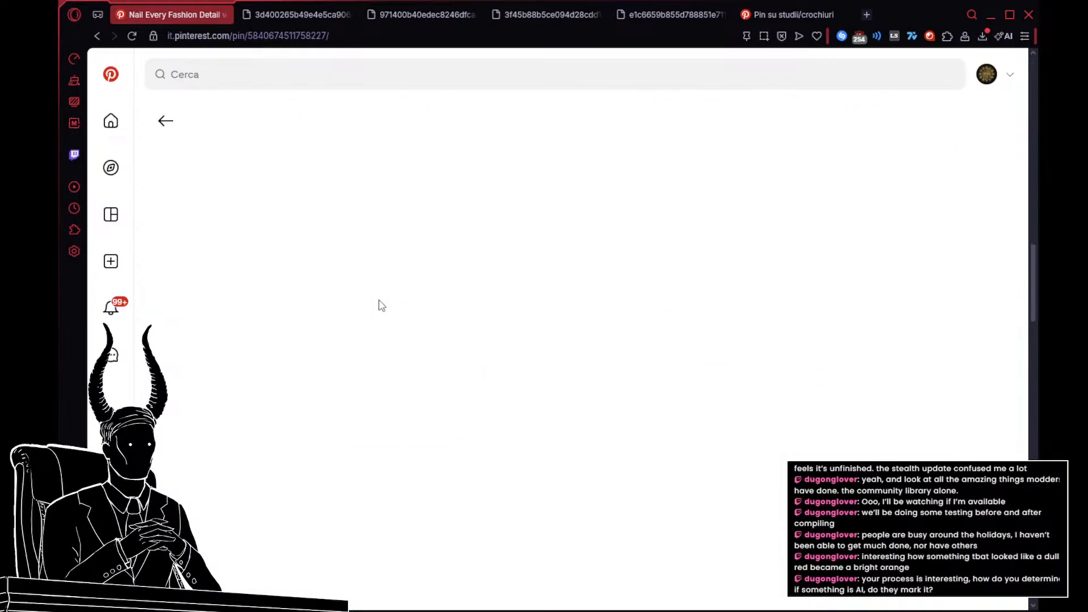
{"action": "scroll", "coordinate": [352, 340], "scroll_direction": "down", "scroll_amount": 5}
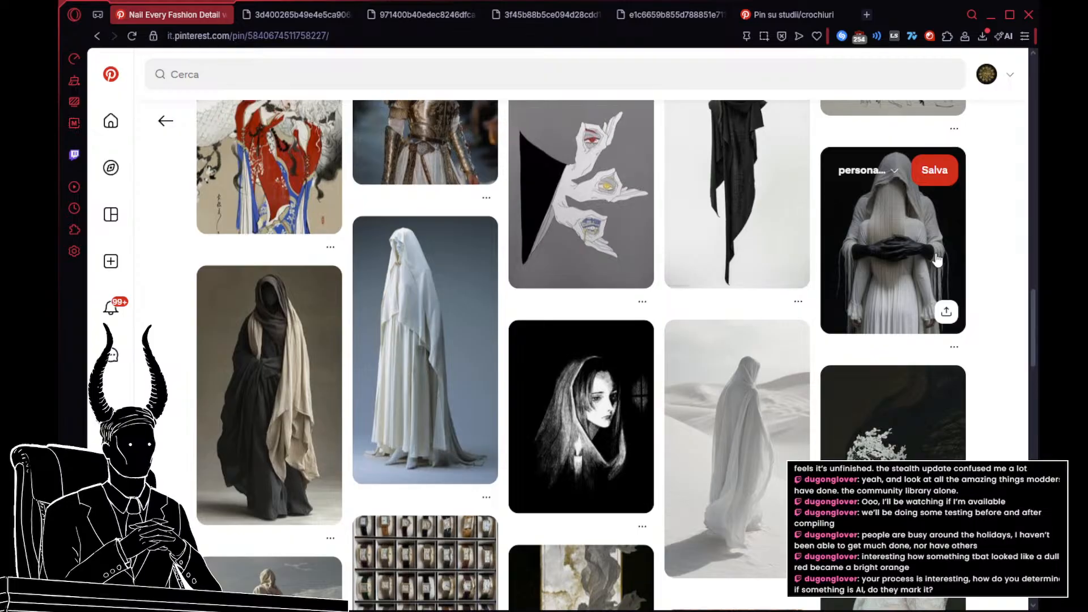
{"action": "left_click", "coordinate": [275, 385]}
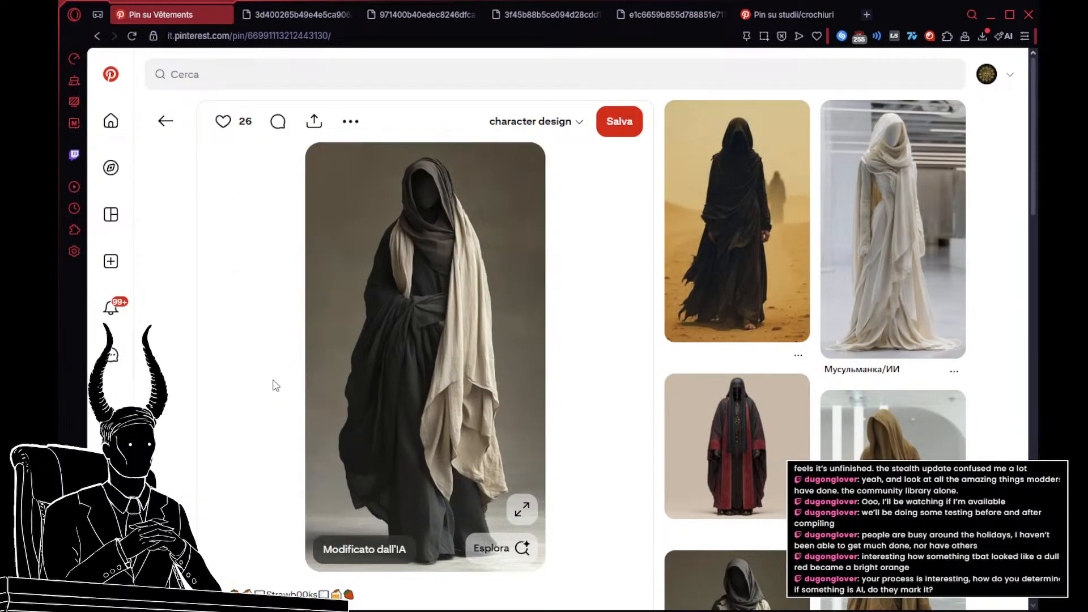
Step: Check the related pin of the nearly identical black robe with a beige shawl, and return to the related images
{"action": "mouse_move", "coordinate": [861, 241]}
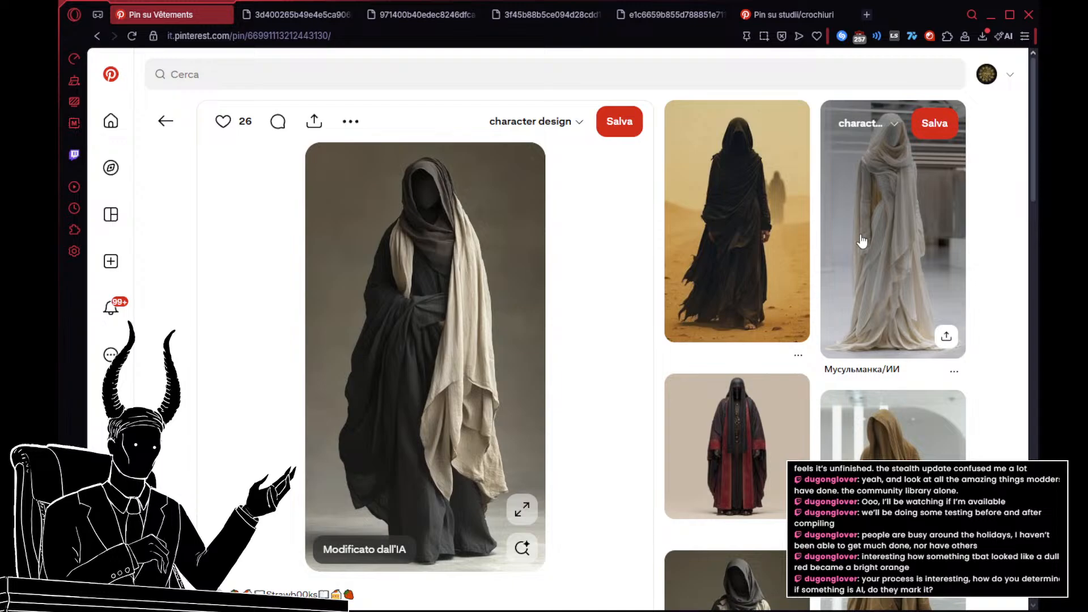
{"action": "scroll", "coordinate": [862, 241], "scroll_direction": "down", "scroll_amount": 3}
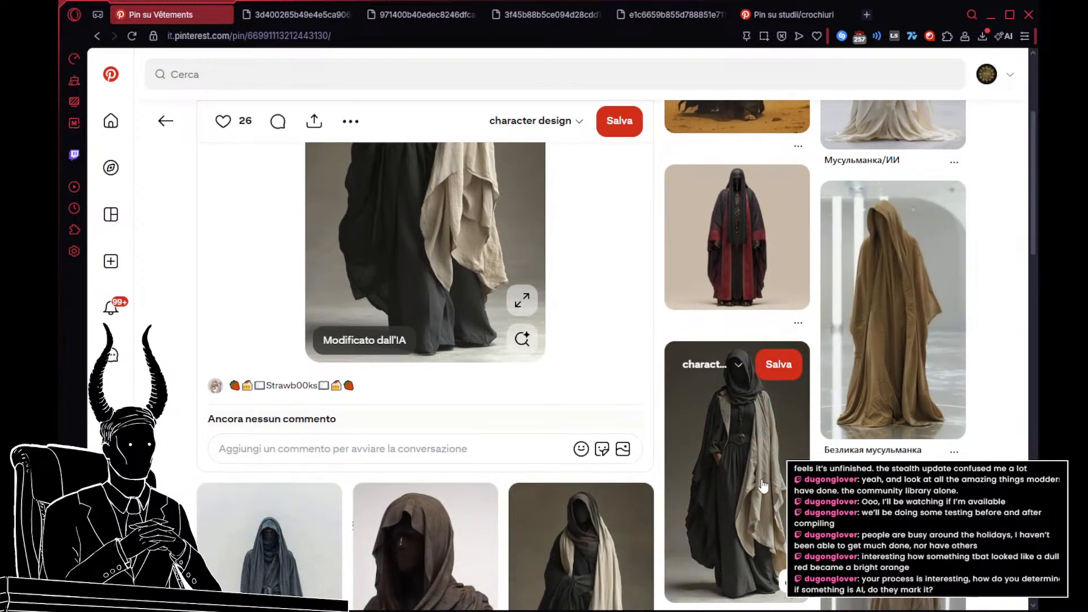
{"action": "scroll", "coordinate": [731, 397], "scroll_direction": "down", "scroll_amount": 4}
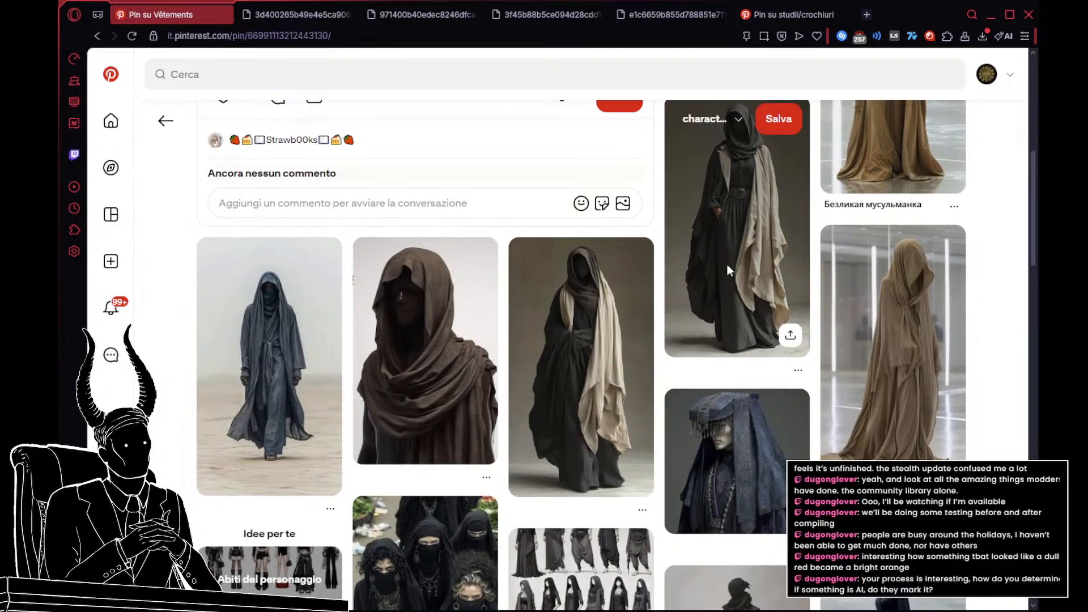
{"action": "scroll", "coordinate": [728, 266], "scroll_direction": "down", "scroll_amount": 2}
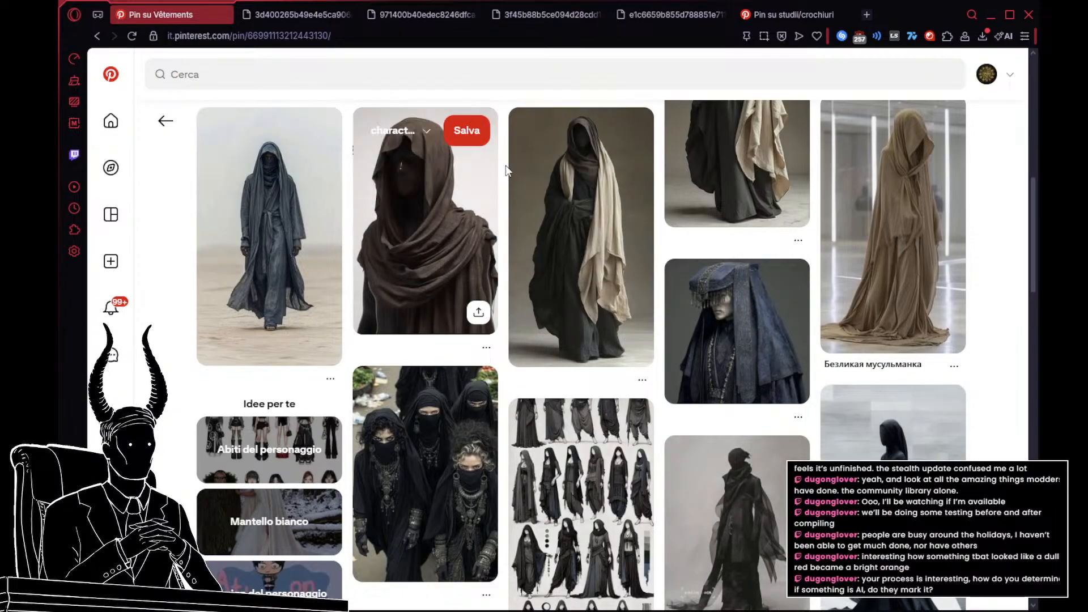
{"action": "left_click", "coordinate": [564, 219]}
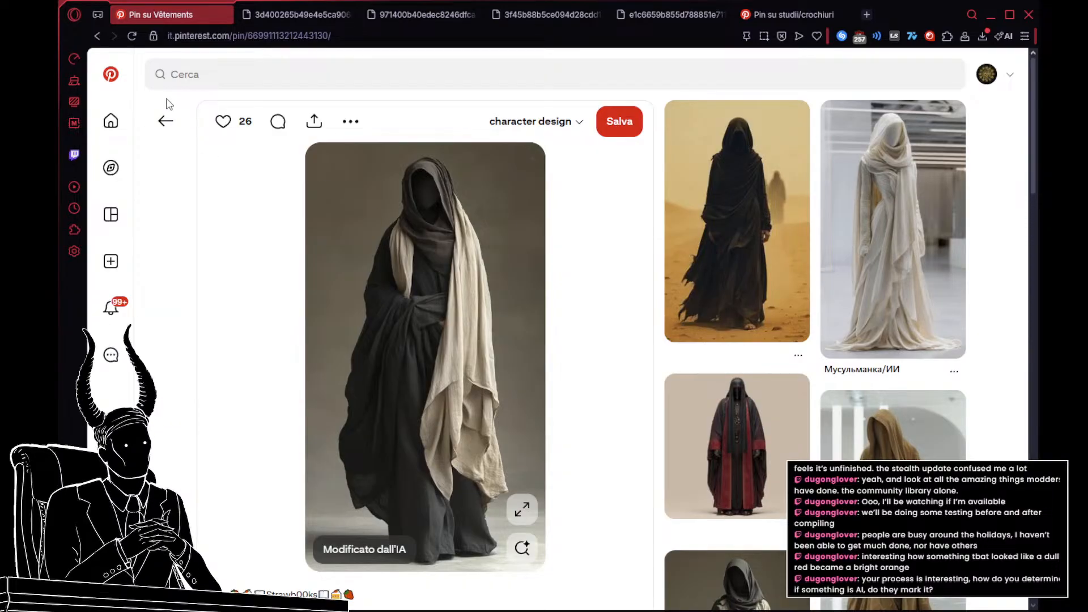
{"action": "left_click", "coordinate": [167, 119]}
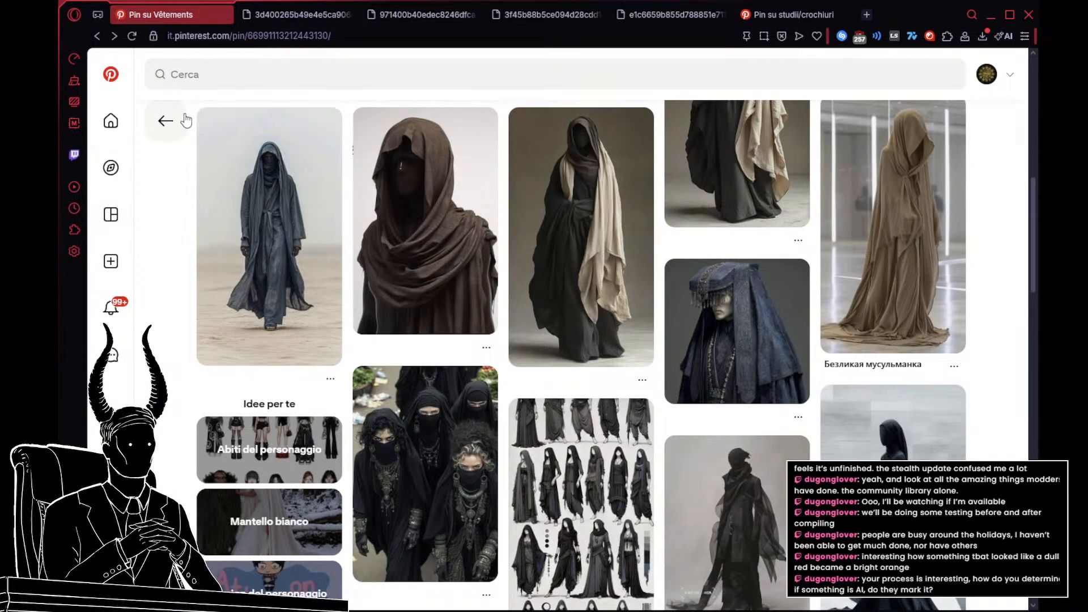
Step: Examine the related images of hooded robes, cloaks and desert garments for usable drapery references
{"action": "scroll", "coordinate": [307, 185], "scroll_direction": "down", "scroll_amount": 3}
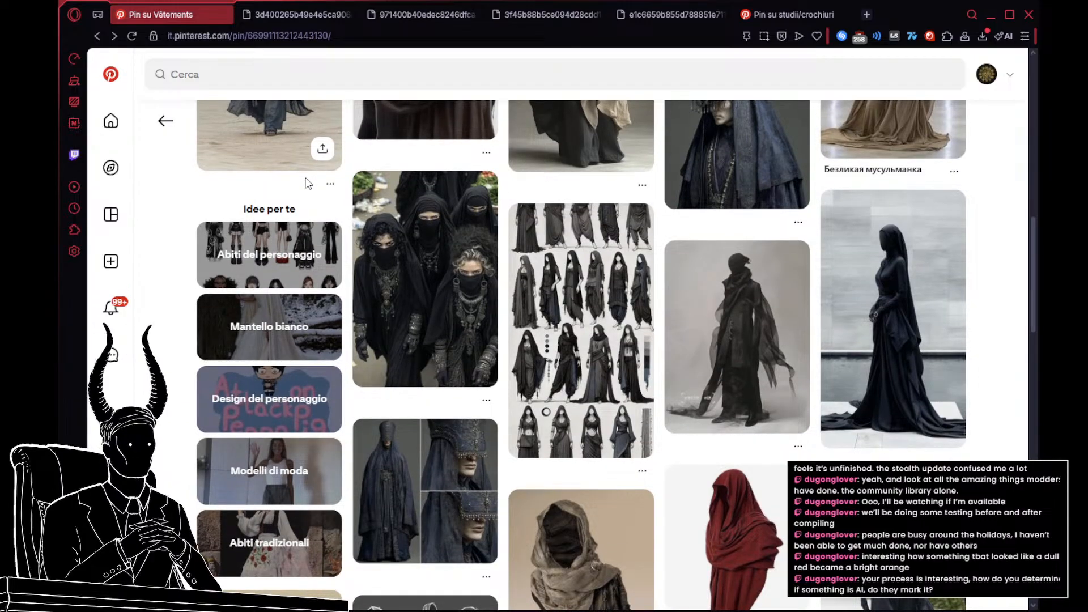
{"action": "scroll", "coordinate": [330, 243], "scroll_direction": "down", "scroll_amount": 4}
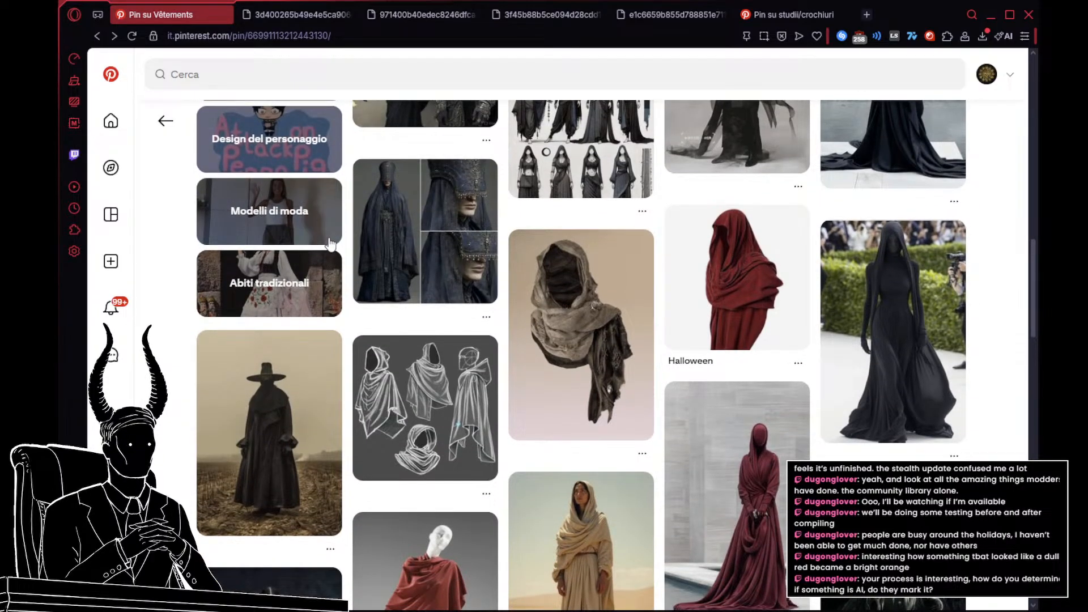
{"action": "scroll", "coordinate": [330, 244], "scroll_direction": "down", "scroll_amount": 3}
{"action": "scroll", "coordinate": [328, 243], "scroll_direction": "down", "scroll_amount": 2}
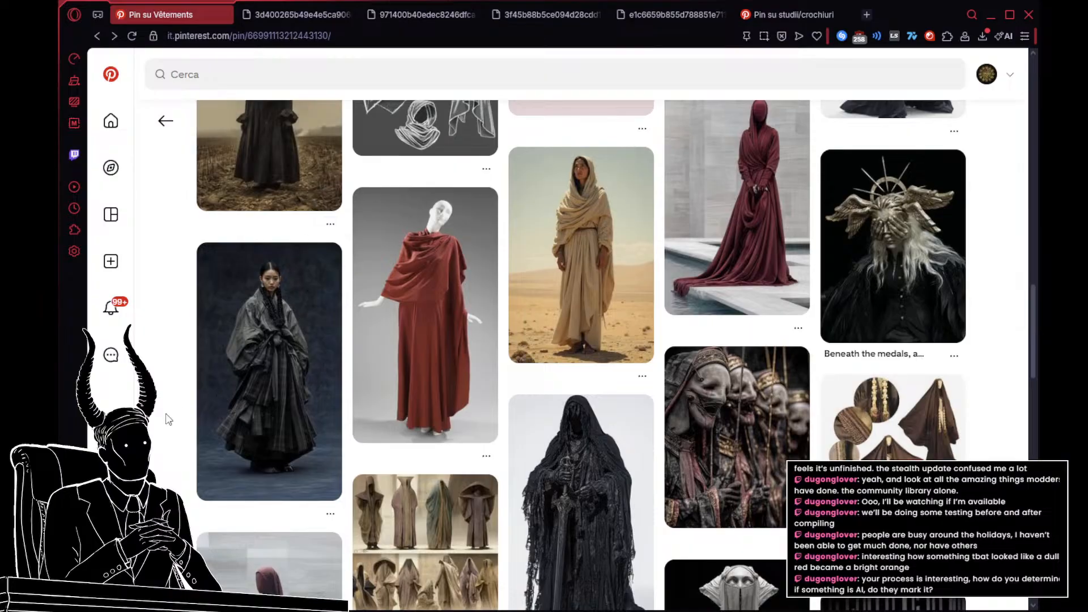
{"action": "scroll", "coordinate": [168, 422], "scroll_direction": "down", "scroll_amount": 3}
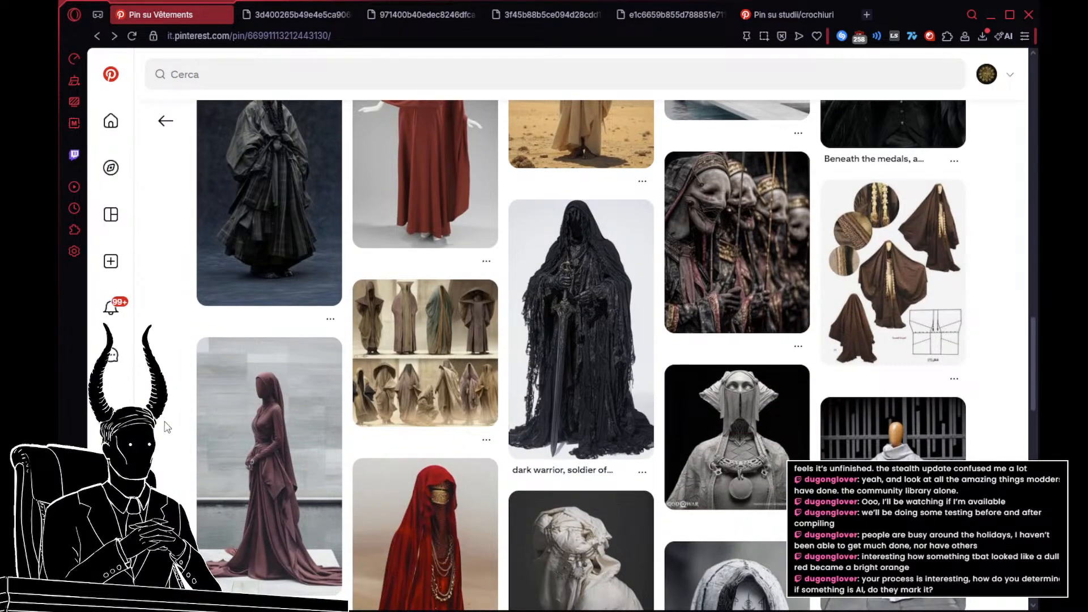
{"action": "scroll", "coordinate": [167, 426], "scroll_direction": "down", "scroll_amount": 10}
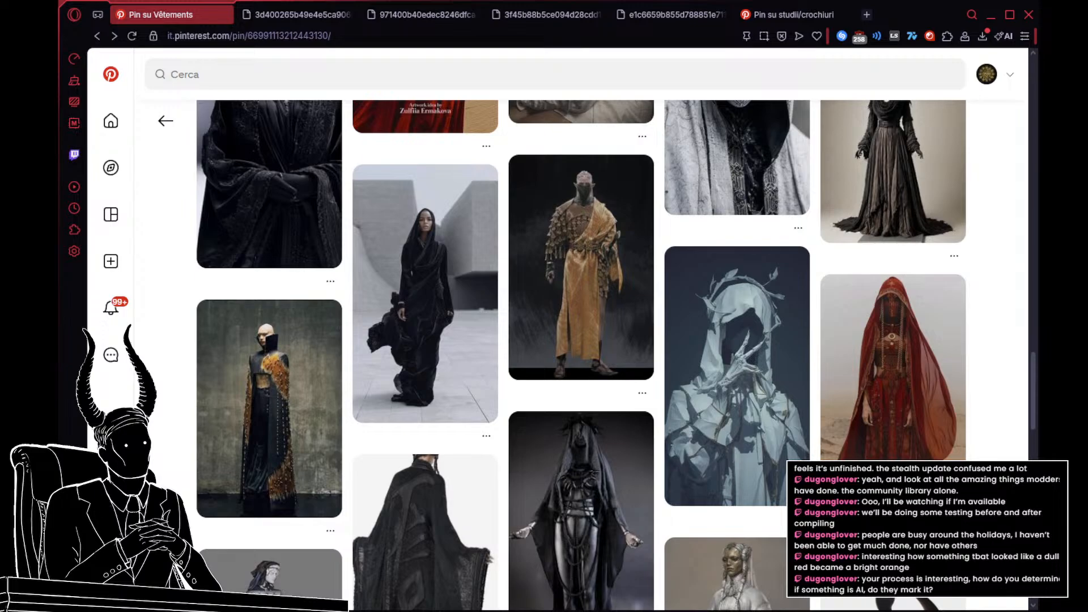
{"action": "scroll", "coordinate": [504, 355], "scroll_direction": "down", "scroll_amount": 2}
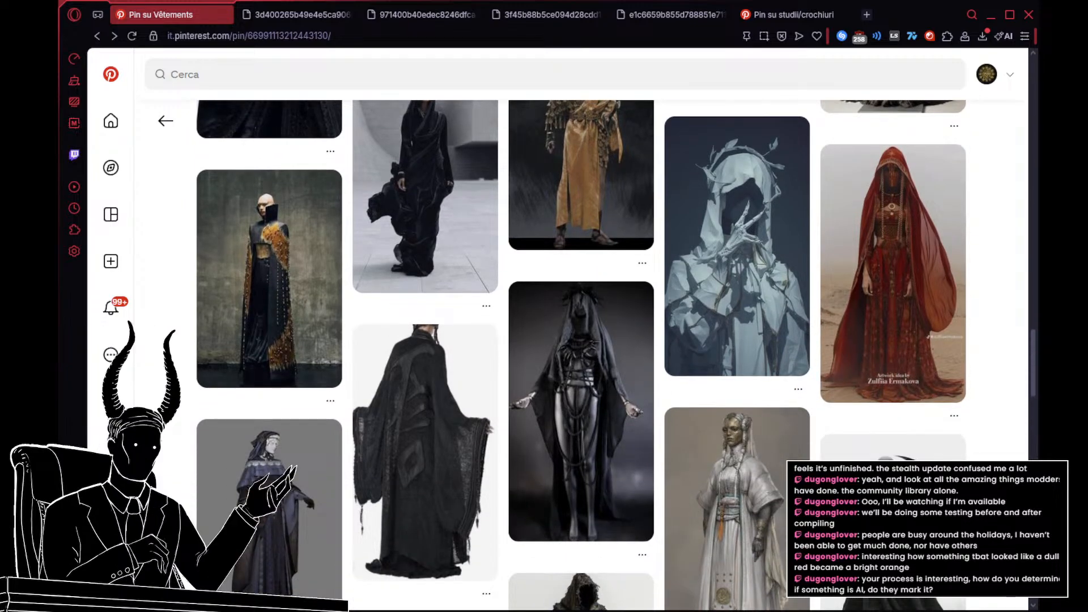
{"action": "scroll", "coordinate": [504, 356], "scroll_direction": "down", "scroll_amount": 3}
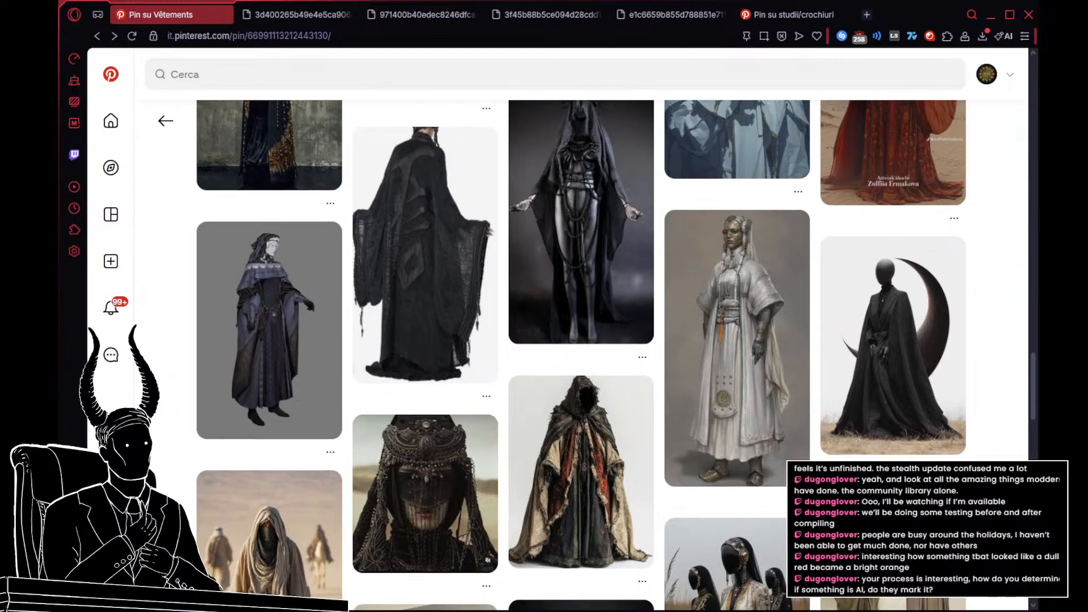
{"action": "scroll", "coordinate": [504, 356], "scroll_direction": "down", "scroll_amount": 3}
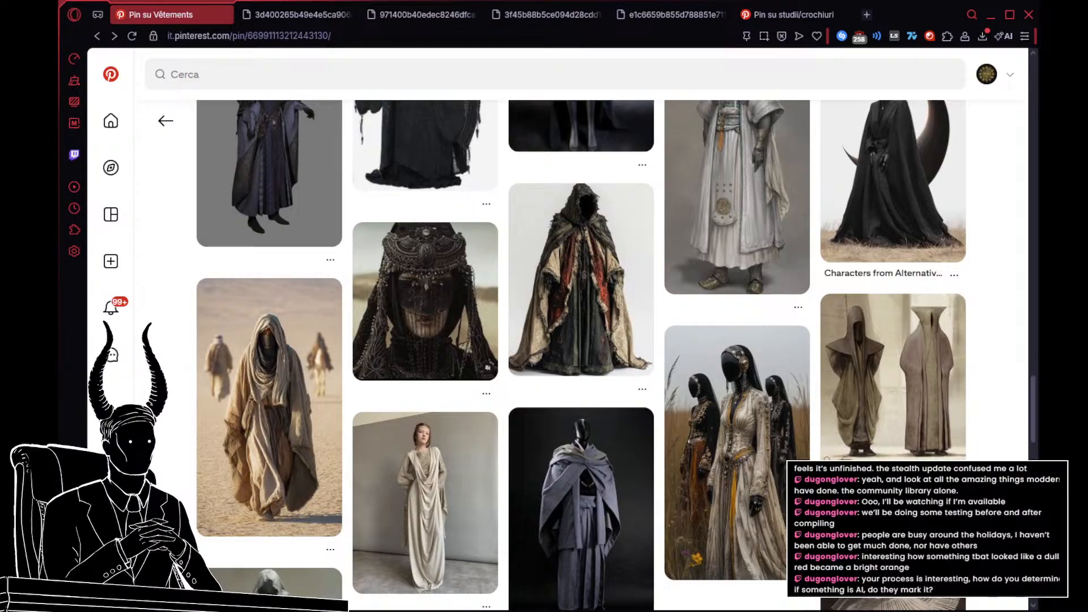
{"action": "scroll", "coordinate": [225, 437], "scroll_direction": "down", "scroll_amount": 3}
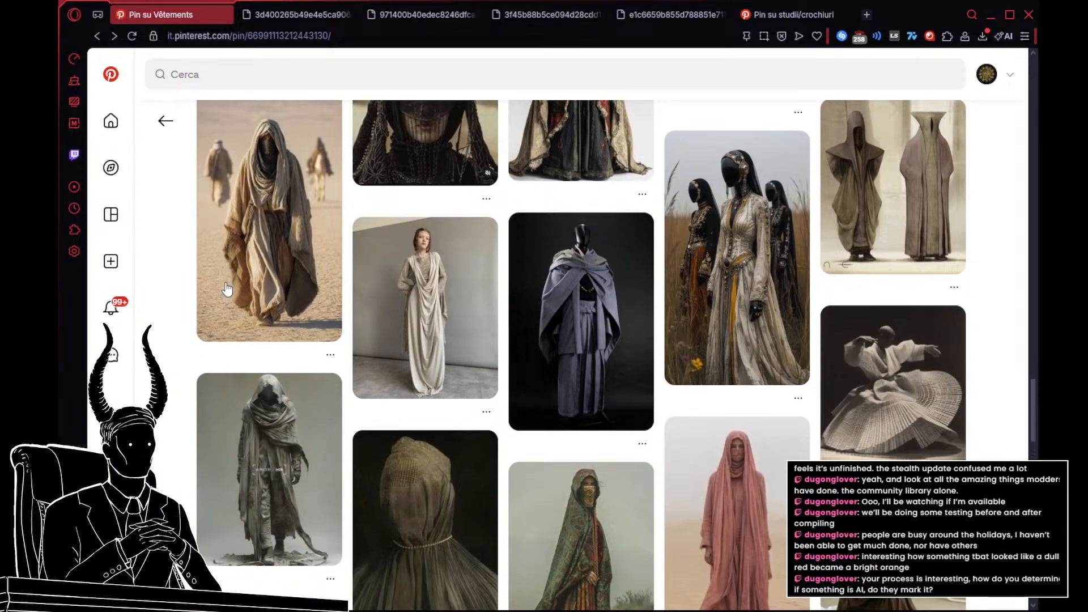
{"action": "mouse_move", "coordinate": [225, 295]}
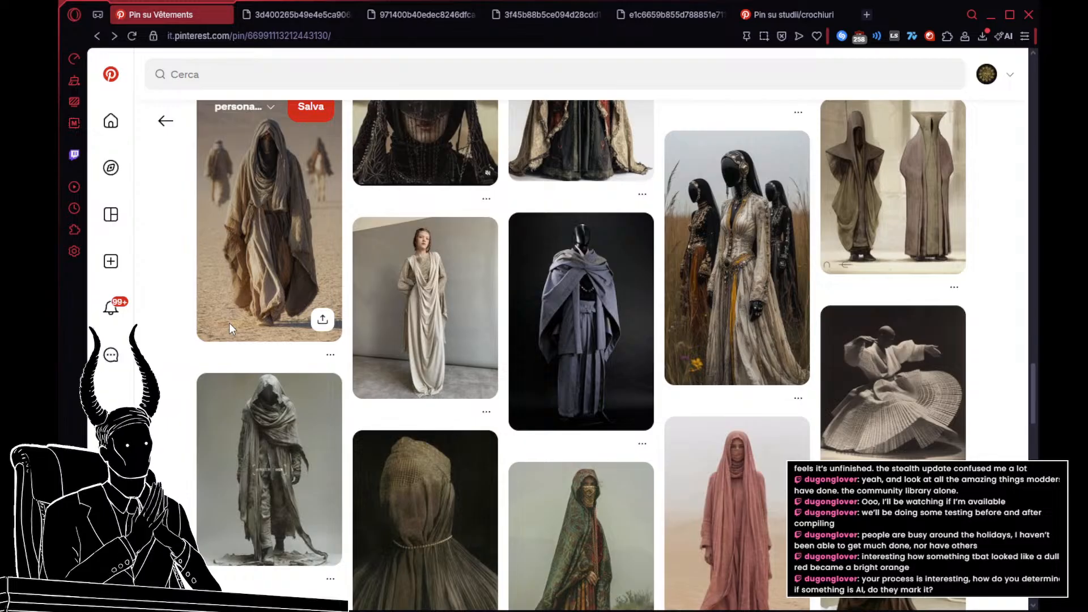
{"action": "scroll", "coordinate": [230, 323], "scroll_direction": "up", "scroll_amount": 5}
{"action": "scroll", "coordinate": [240, 324], "scroll_direction": "up", "scroll_amount": 3}
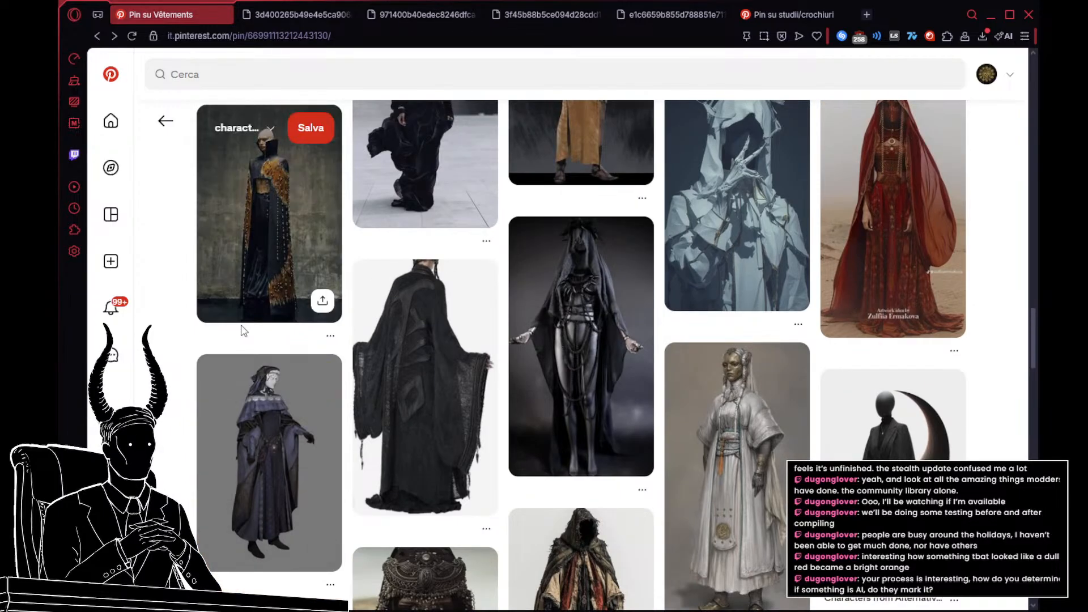
{"action": "scroll", "coordinate": [246, 327], "scroll_direction": "down", "scroll_amount": 5}
{"action": "scroll", "coordinate": [267, 389], "scroll_direction": "down", "scroll_amount": 3}
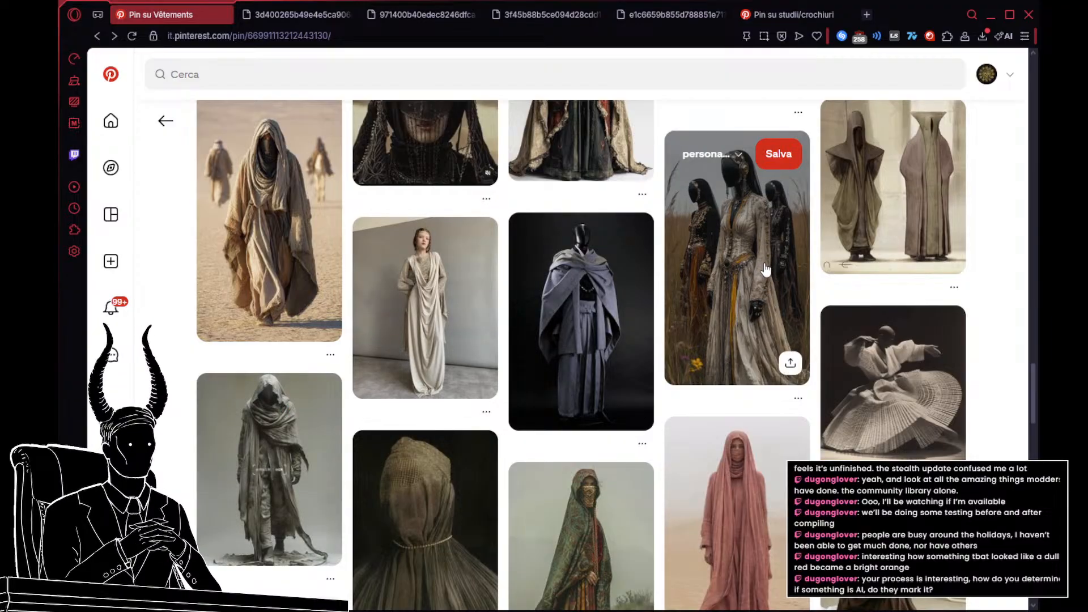
Step: Open the Futuristic Priestess pin with the gold sunburst crown and inspect its image enlarged
{"action": "scroll", "coordinate": [765, 269], "scroll_direction": "down", "scroll_amount": 4}
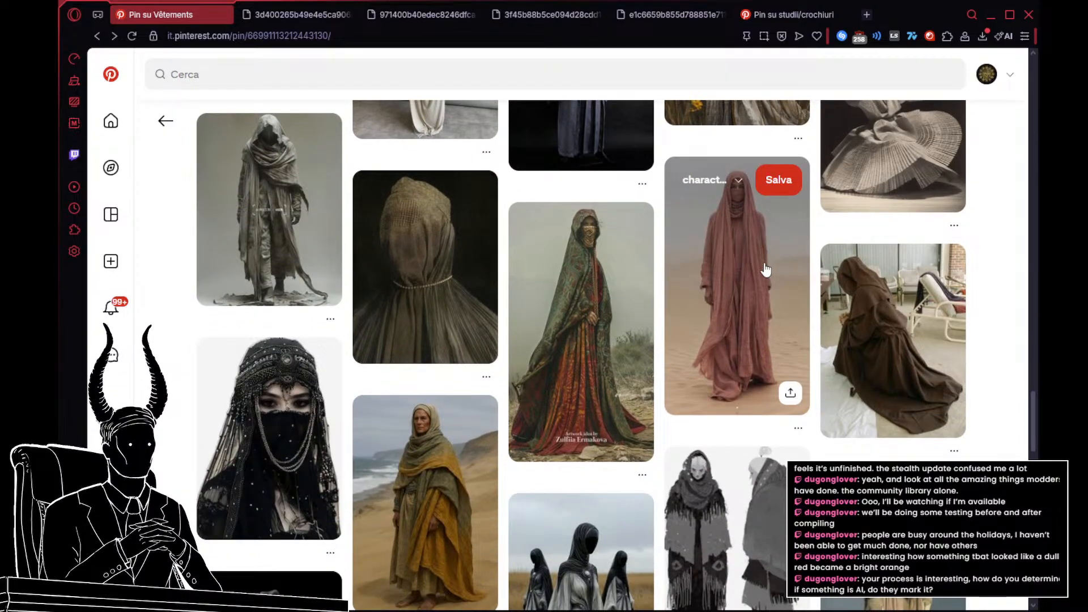
{"action": "scroll", "coordinate": [711, 249], "scroll_direction": "down", "scroll_amount": 5}
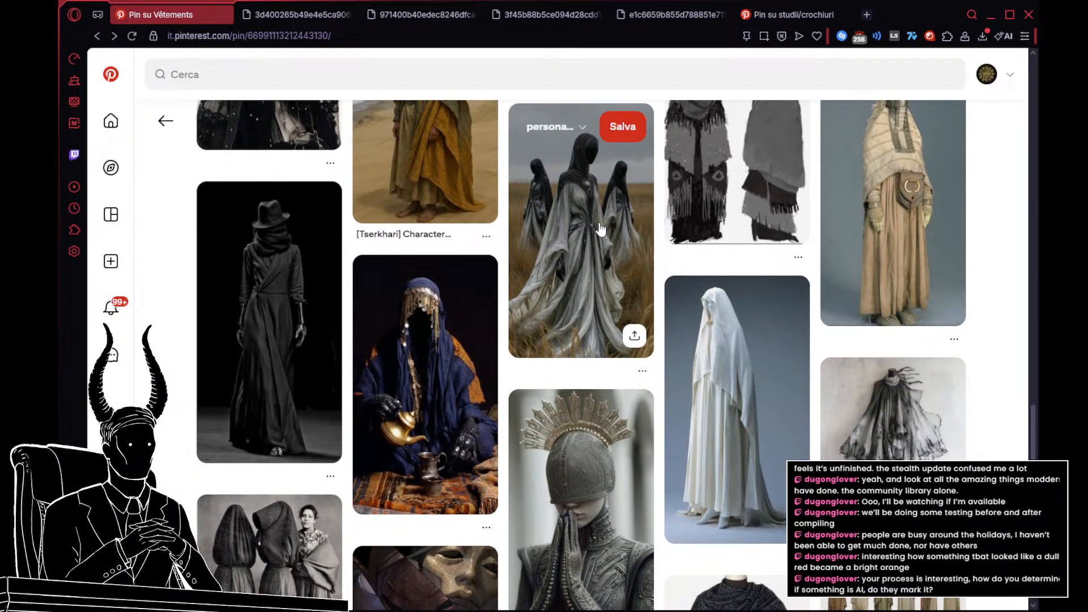
{"action": "scroll", "coordinate": [603, 210], "scroll_direction": "down", "scroll_amount": 2}
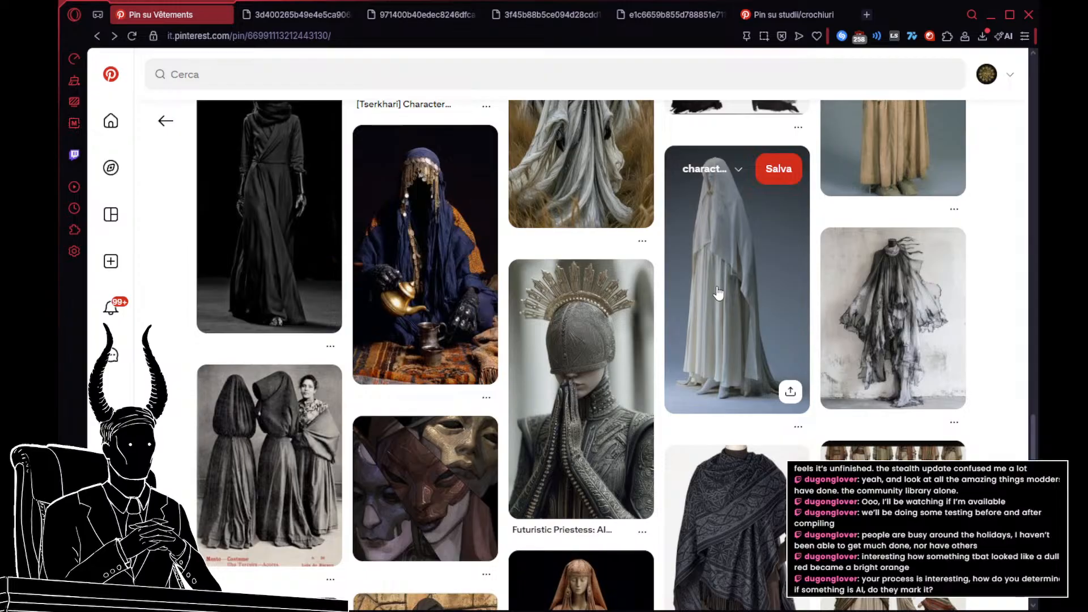
{"action": "left_click", "coordinate": [554, 418]}
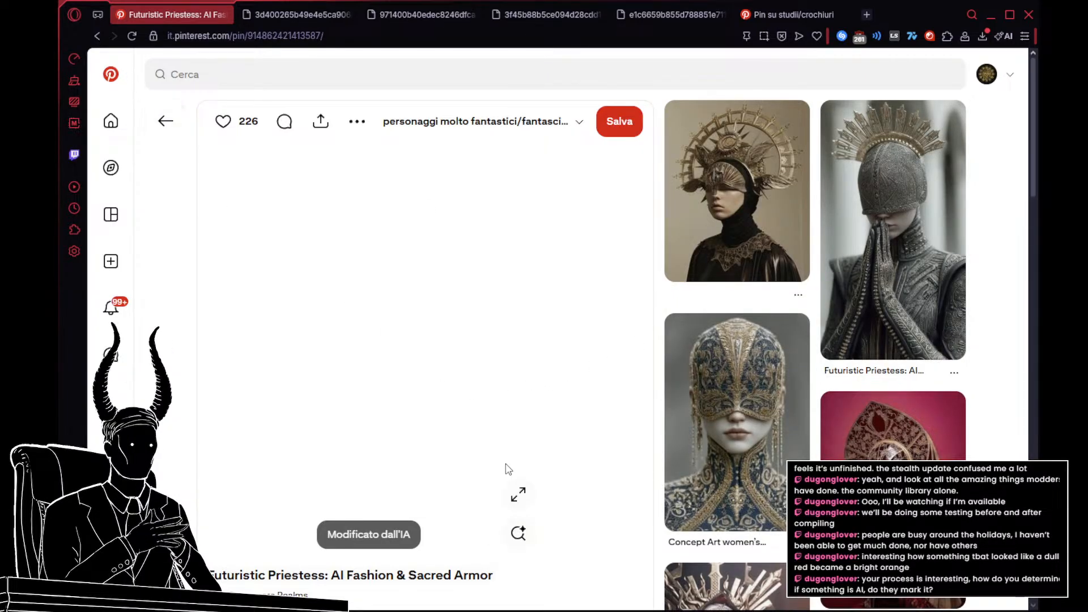
{"action": "left_click", "coordinate": [519, 494]}
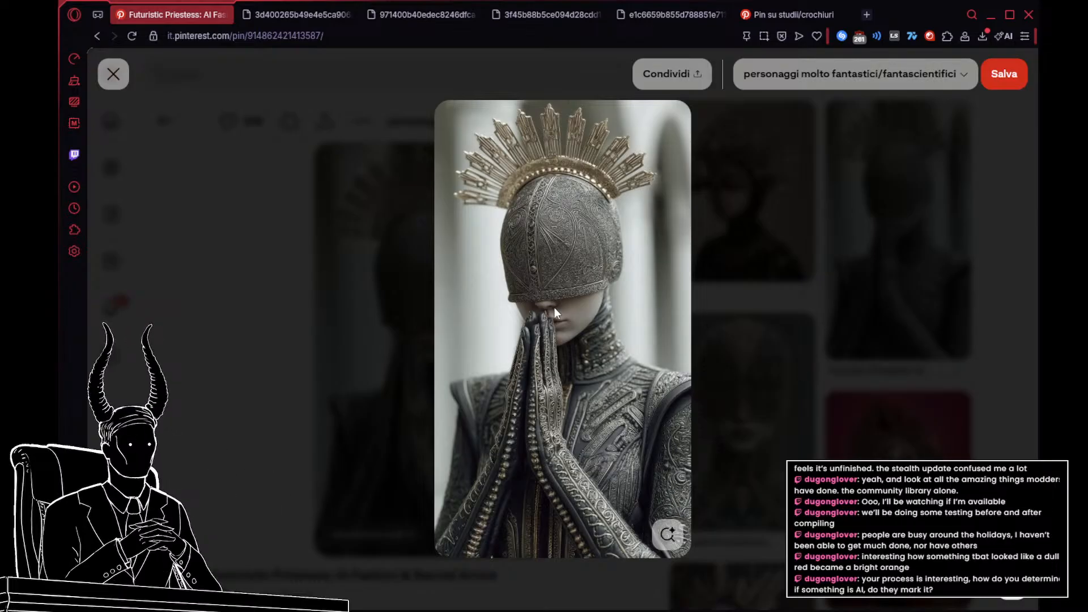
{"action": "left_click", "coordinate": [768, 295]}
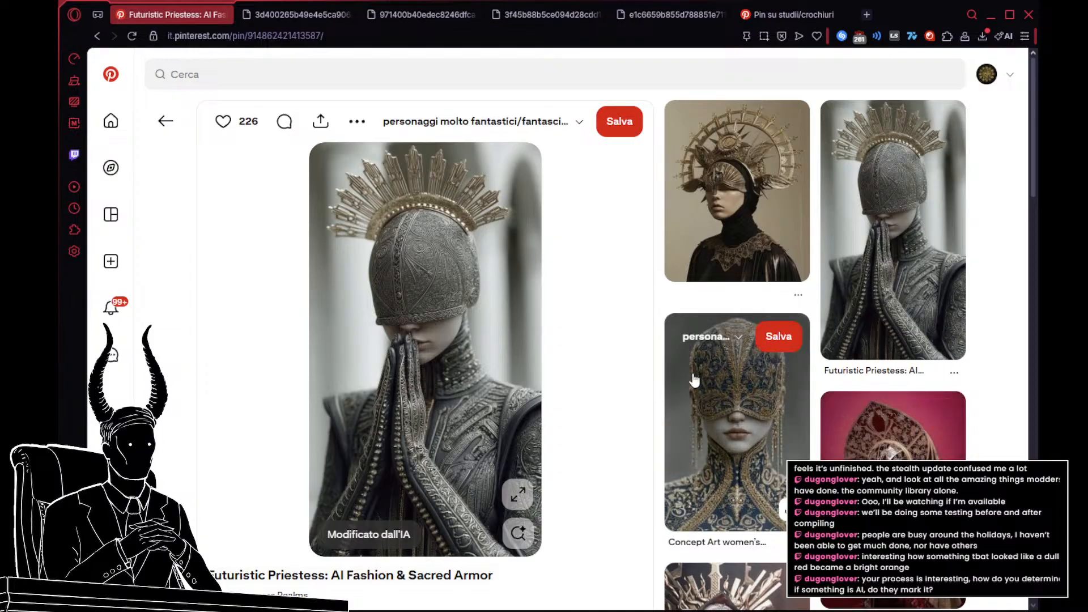
Step: Check the related pin of the veiled figure with a spiked gold halo and its full-length version, and return to the priestess pin
{"action": "scroll", "coordinate": [787, 217], "scroll_direction": "down", "scroll_amount": 5}
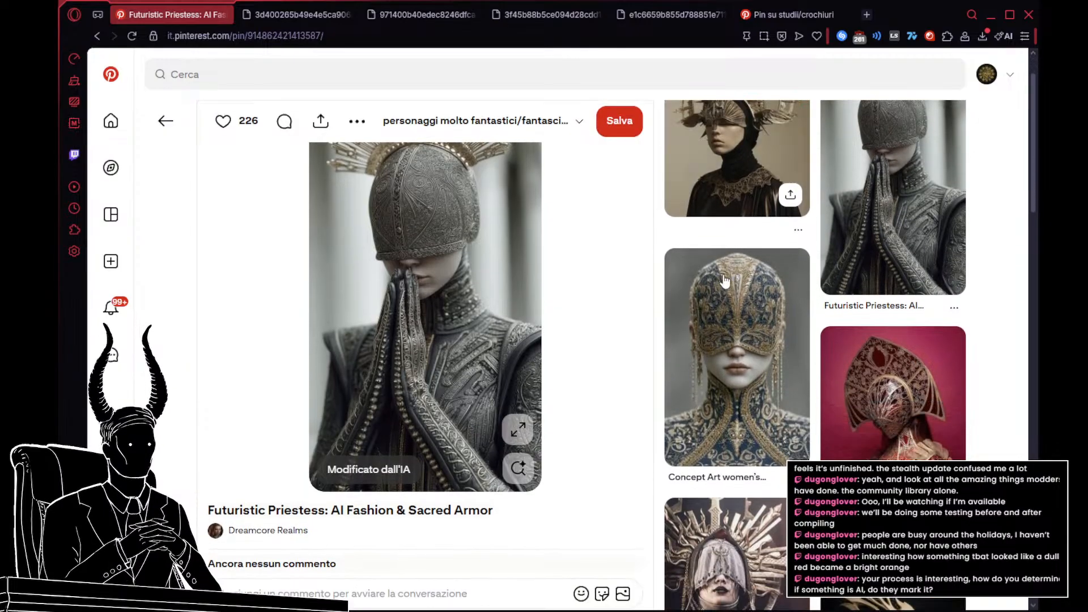
{"action": "scroll", "coordinate": [697, 239], "scroll_direction": "up", "scroll_amount": 4}
{"action": "scroll", "coordinate": [696, 240], "scroll_direction": "down", "scroll_amount": 3}
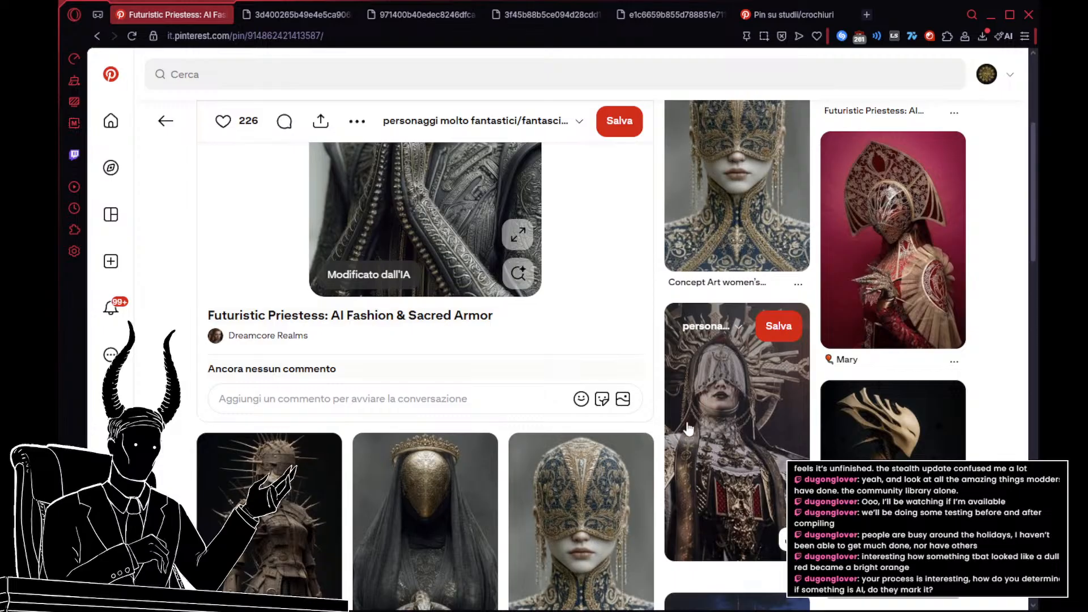
{"action": "scroll", "coordinate": [601, 481], "scroll_direction": "up", "scroll_amount": 1}
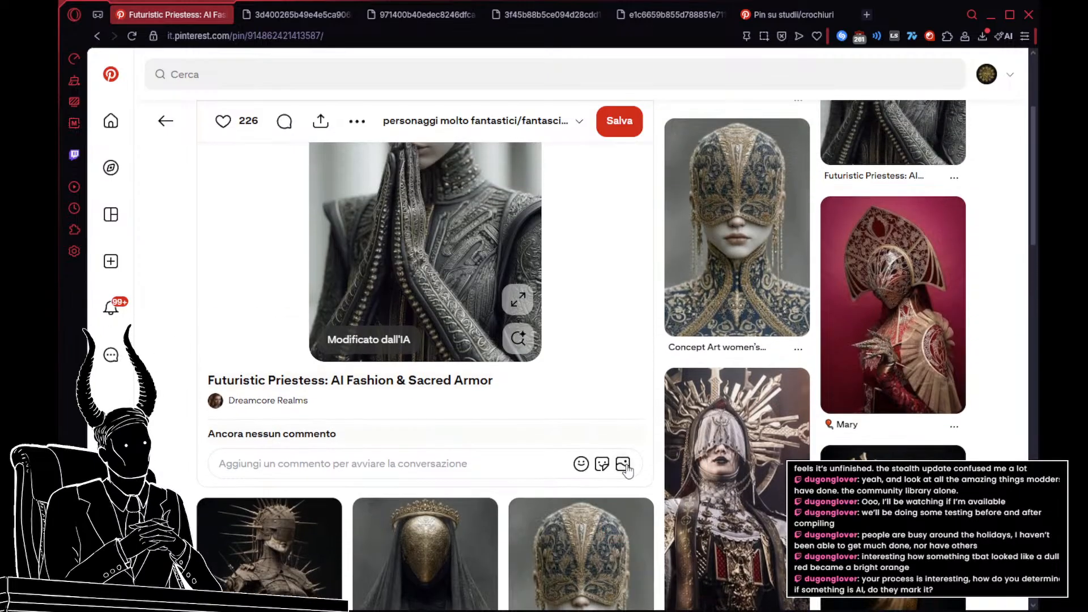
{"action": "mouse_move", "coordinate": [747, 510]}
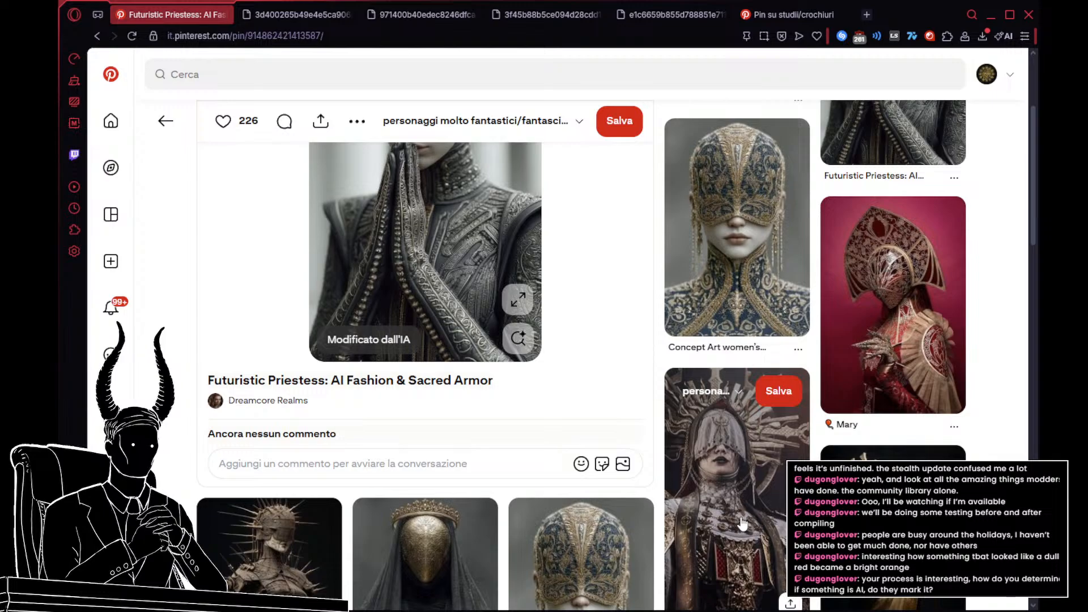
{"action": "left_click", "coordinate": [742, 523]}
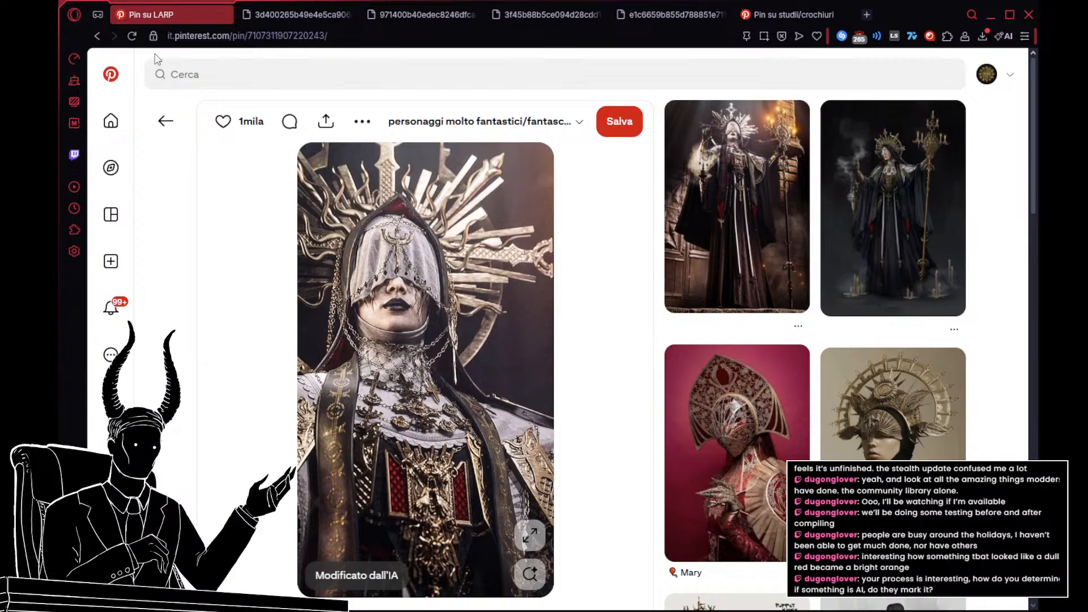
{"action": "left_click", "coordinate": [712, 199]}
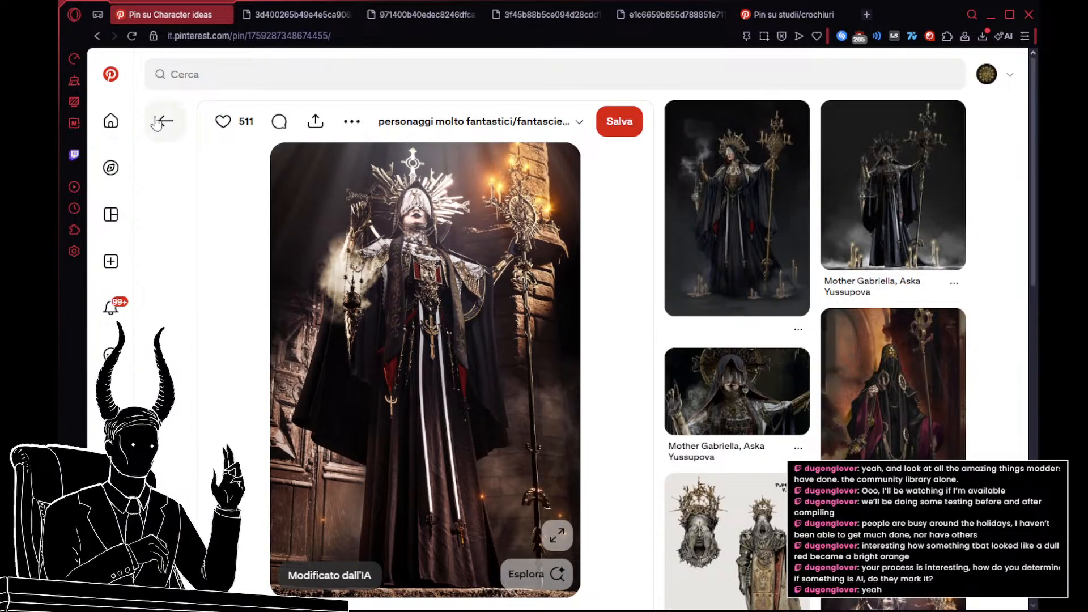
{"action": "left_click", "coordinate": [158, 121]}
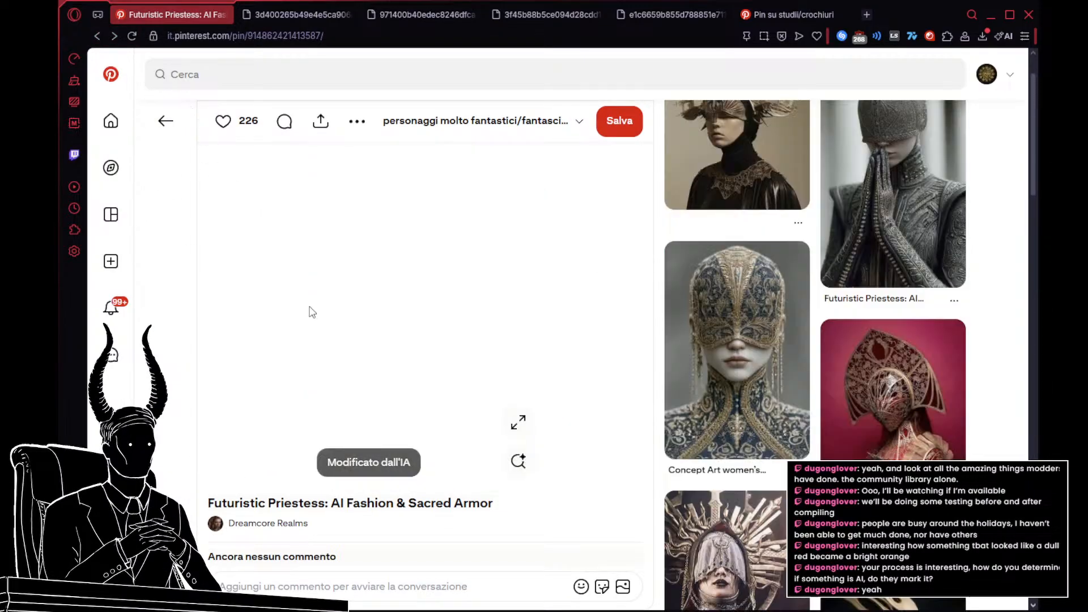
Step: Open the related pin of the black-veiled figure with a smooth gold face, crown and snake
{"action": "scroll", "coordinate": [713, 345], "scroll_direction": "down", "scroll_amount": 1}
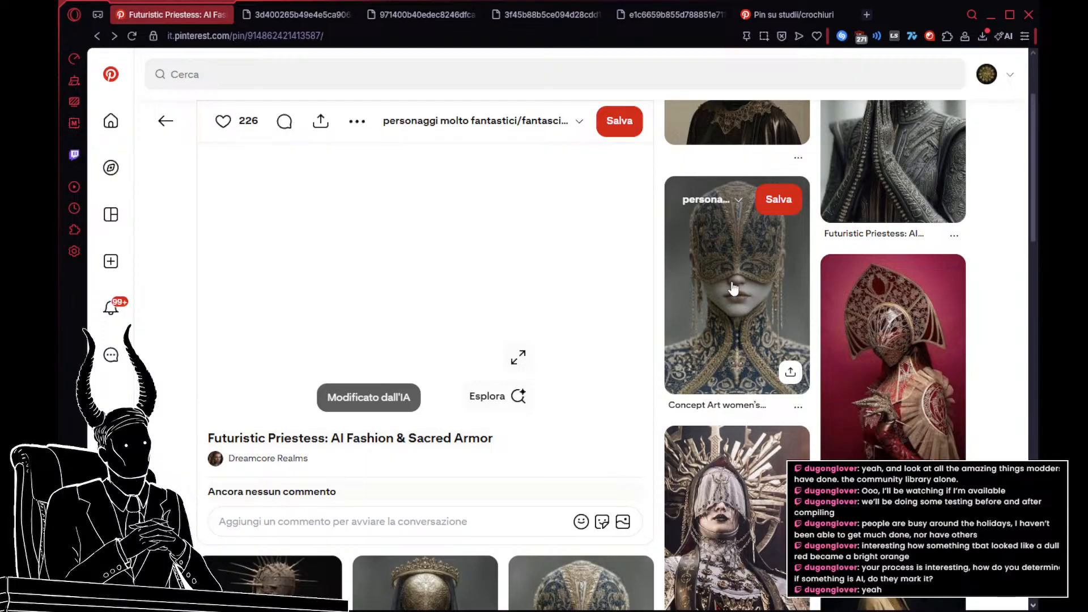
{"action": "scroll", "coordinate": [731, 287], "scroll_direction": "down", "scroll_amount": 3}
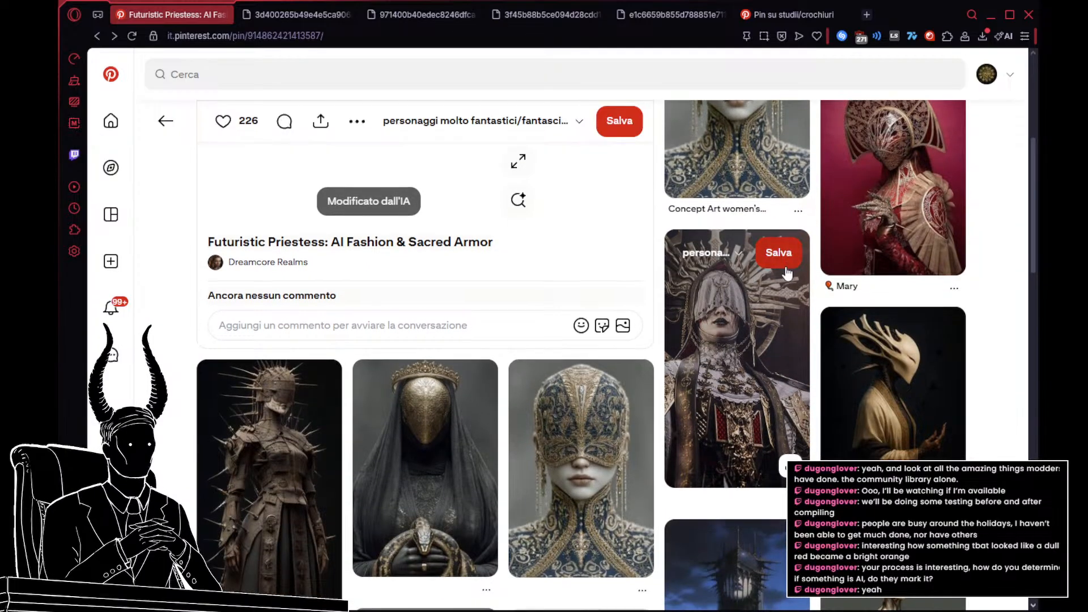
{"action": "scroll", "coordinate": [787, 274], "scroll_direction": "down", "scroll_amount": 2}
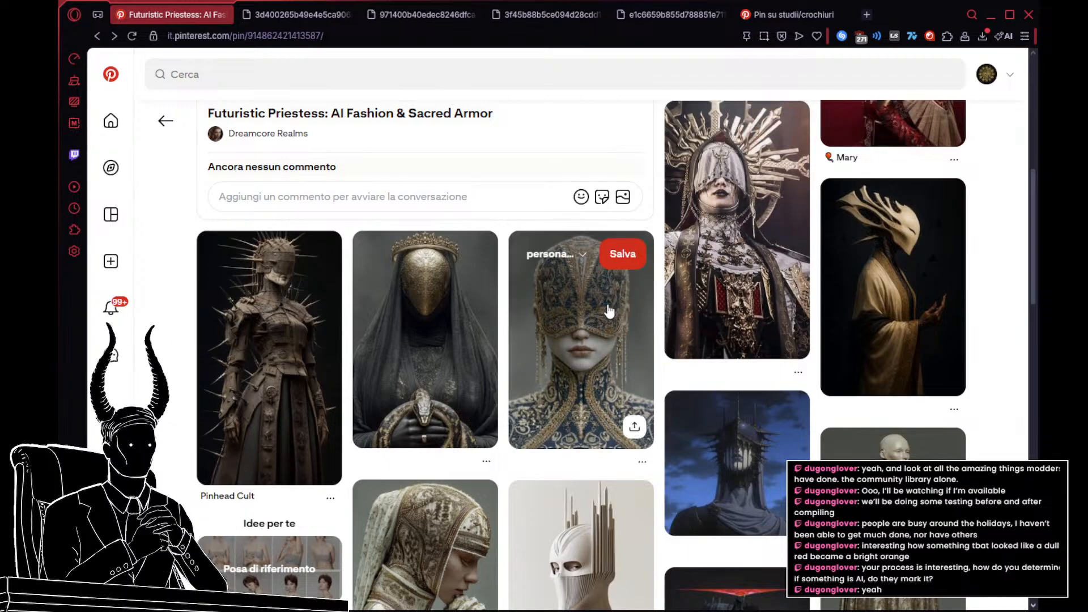
{"action": "left_click", "coordinate": [456, 355]}
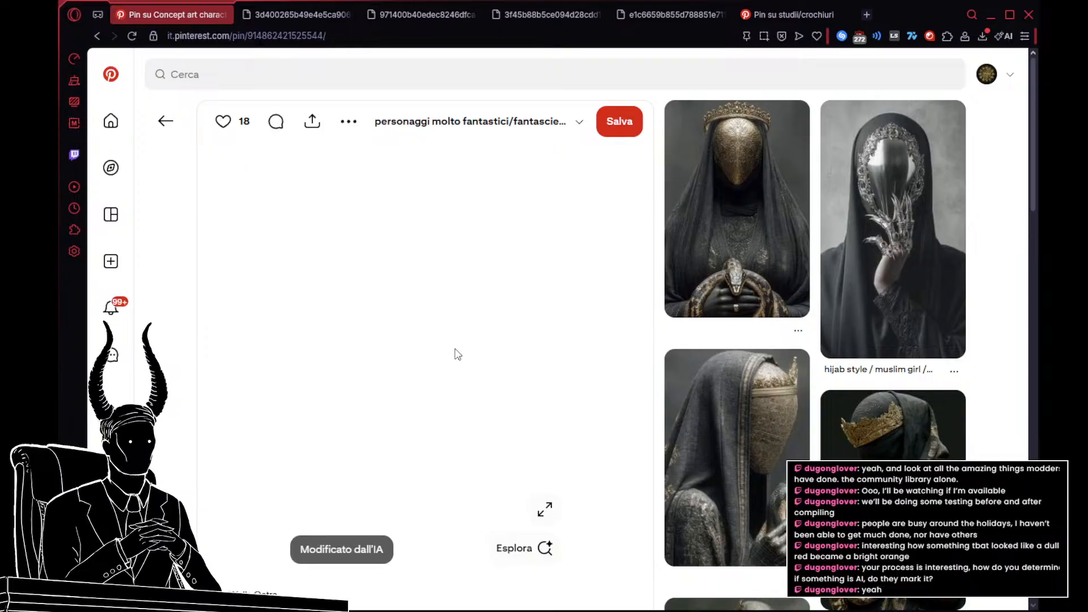
Step: Examine the related images of crowned, veiled and masked figures below the pin for usable drapery and gold ornament references
{"action": "scroll", "coordinate": [881, 385], "scroll_direction": "down", "scroll_amount": 1}
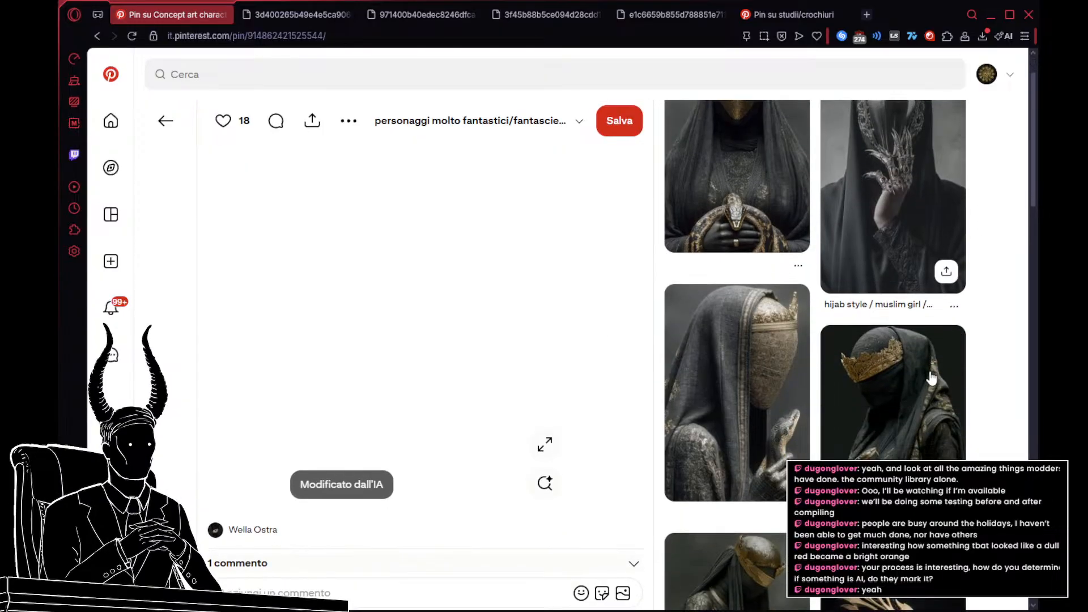
{"action": "scroll", "coordinate": [882, 385], "scroll_direction": "down", "scroll_amount": 5}
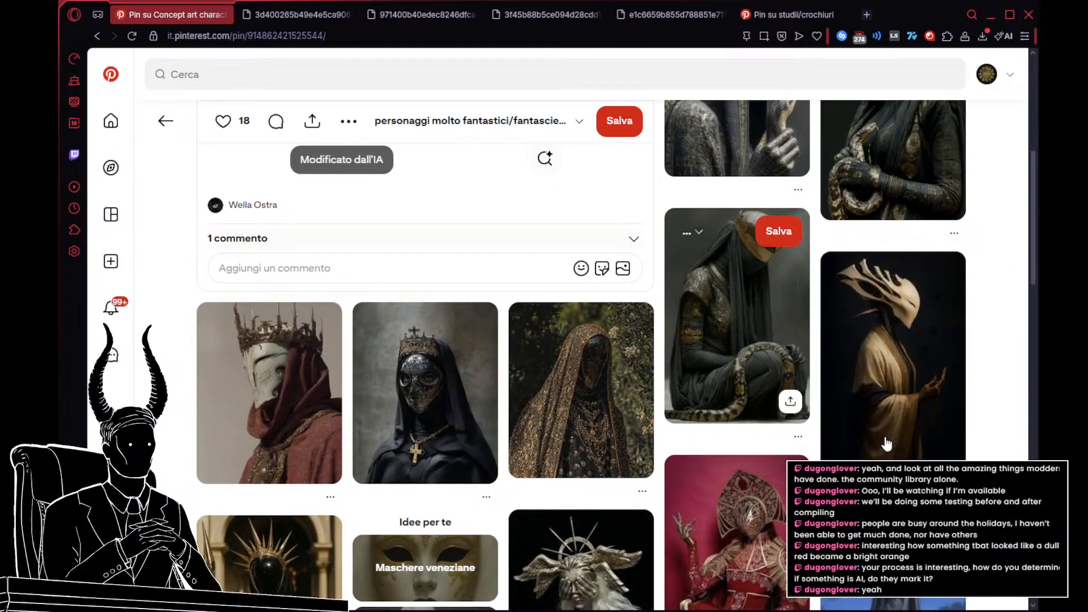
{"action": "scroll", "coordinate": [785, 366], "scroll_direction": "down", "scroll_amount": 1}
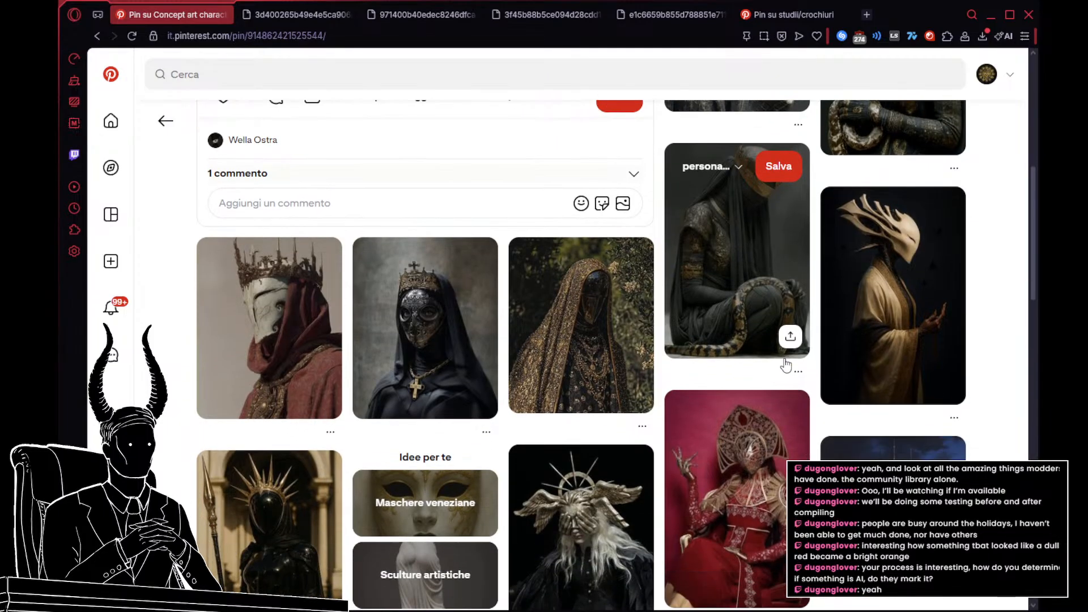
{"action": "scroll", "coordinate": [714, 476], "scroll_direction": "down", "scroll_amount": 2}
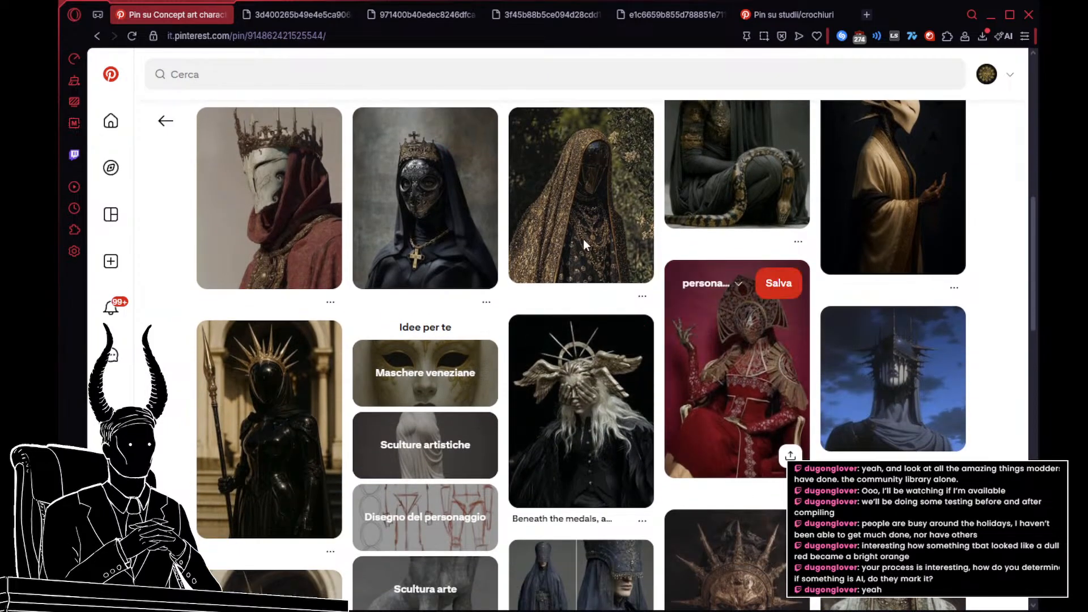
{"action": "scroll", "coordinate": [583, 238], "scroll_direction": "down", "scroll_amount": 3}
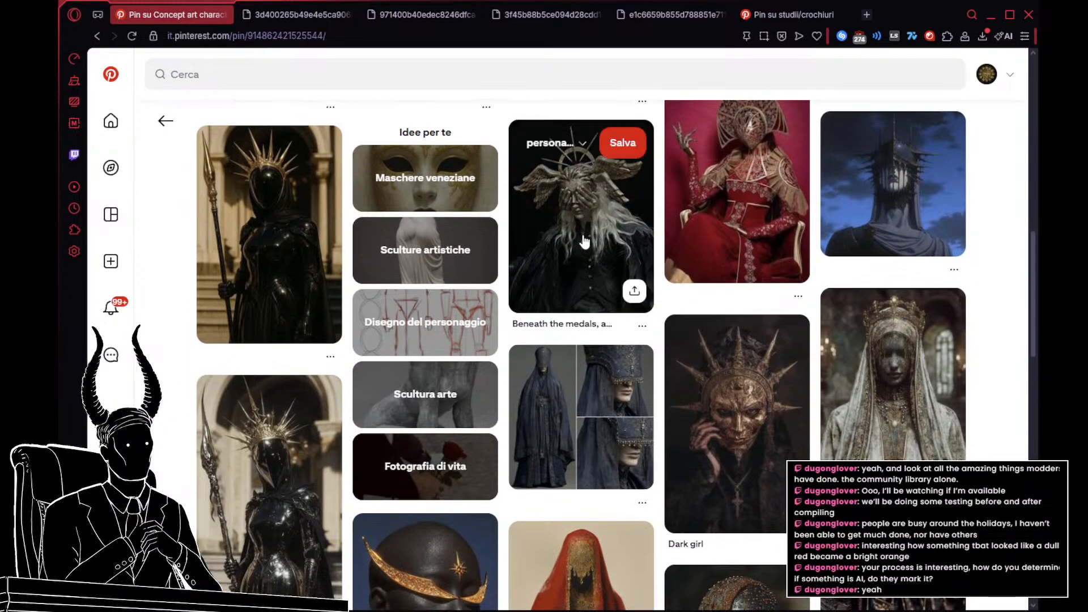
{"action": "scroll", "coordinate": [589, 244], "scroll_direction": "down", "scroll_amount": 3}
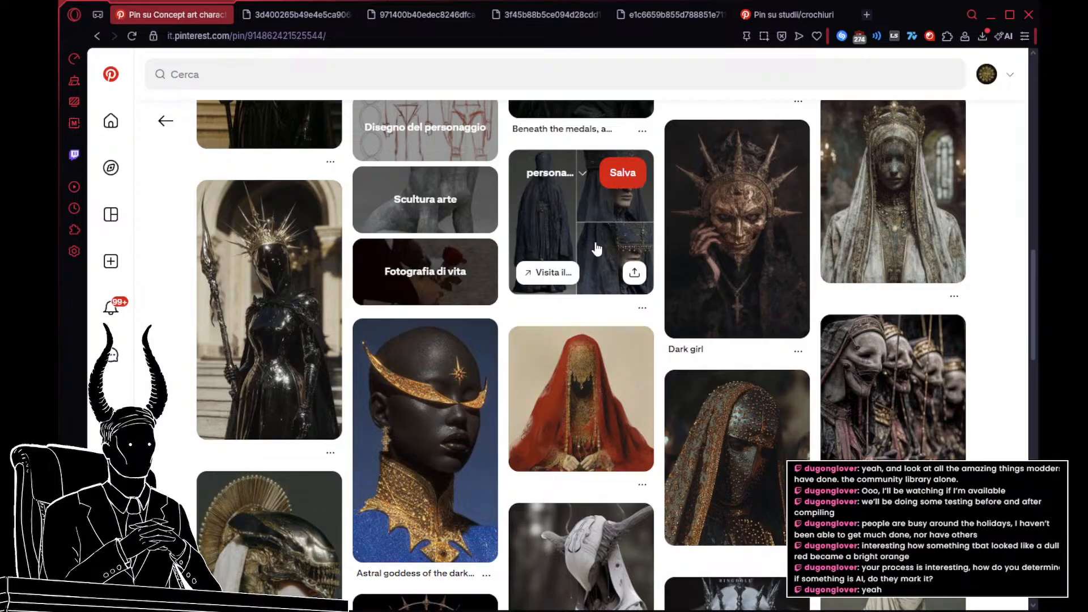
{"action": "scroll", "coordinate": [597, 248], "scroll_direction": "down", "scroll_amount": 4}
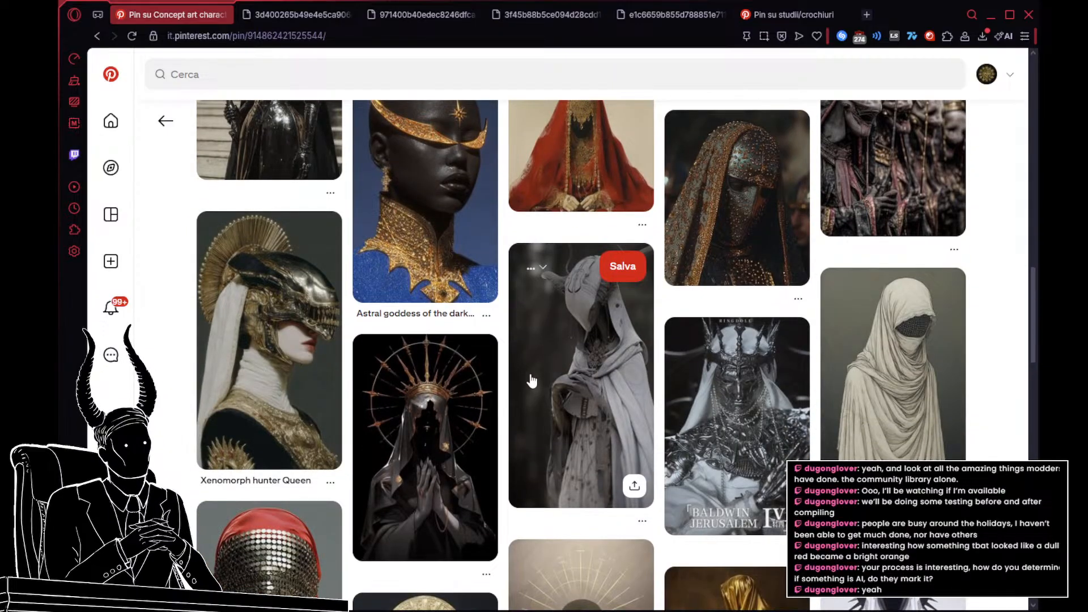
{"action": "scroll", "coordinate": [336, 433], "scroll_direction": "down", "scroll_amount": 3}
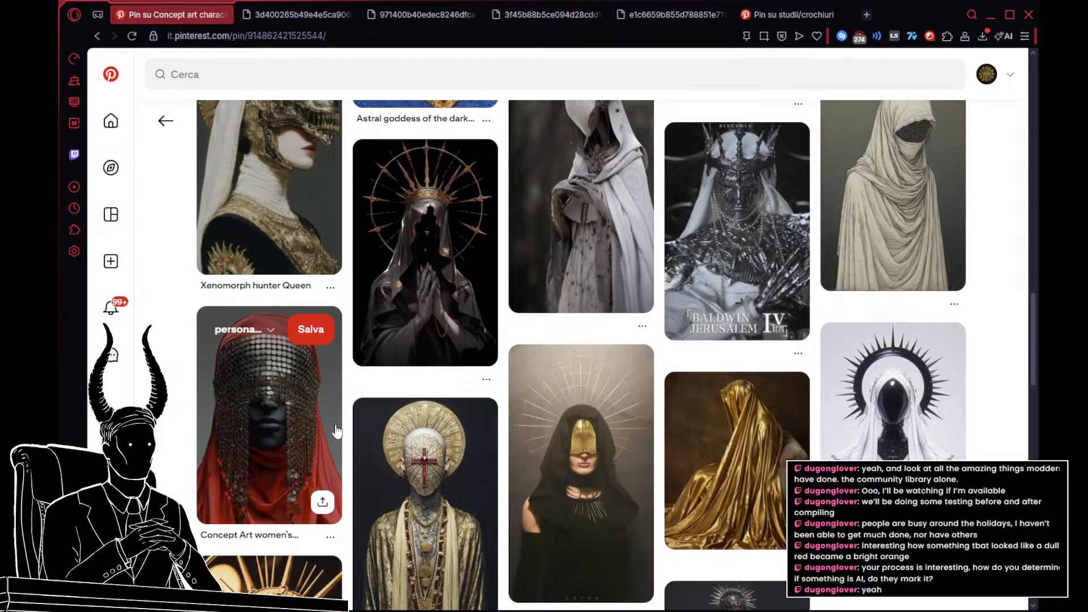
{"action": "scroll", "coordinate": [782, 527], "scroll_direction": "down", "scroll_amount": 2}
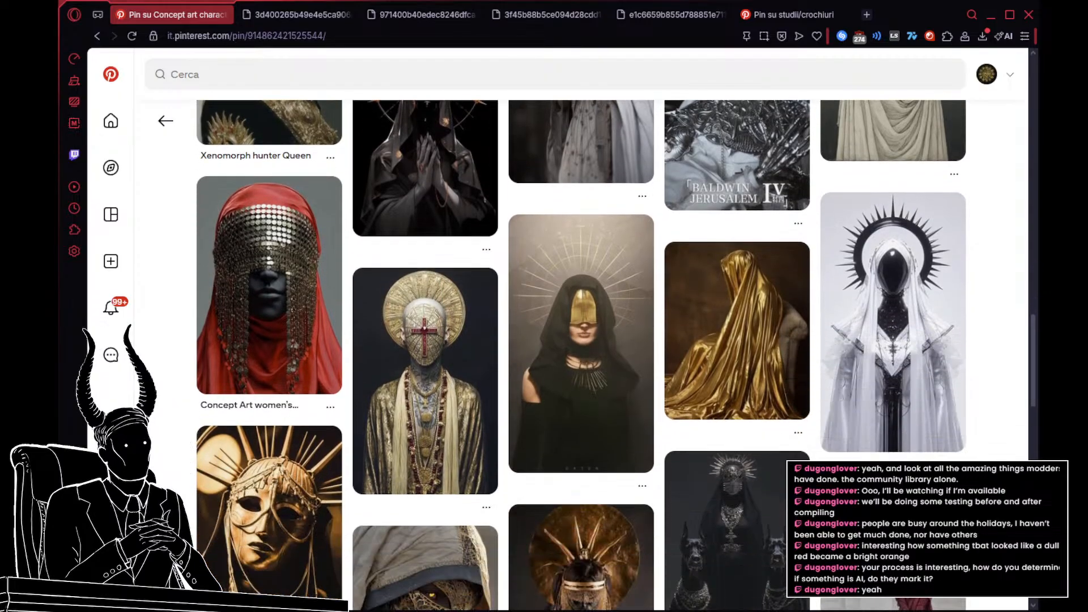
{"action": "scroll", "coordinate": [616, 355], "scroll_direction": "down", "scroll_amount": 2}
{"action": "scroll", "coordinate": [771, 494], "scroll_direction": "down", "scroll_amount": 4}
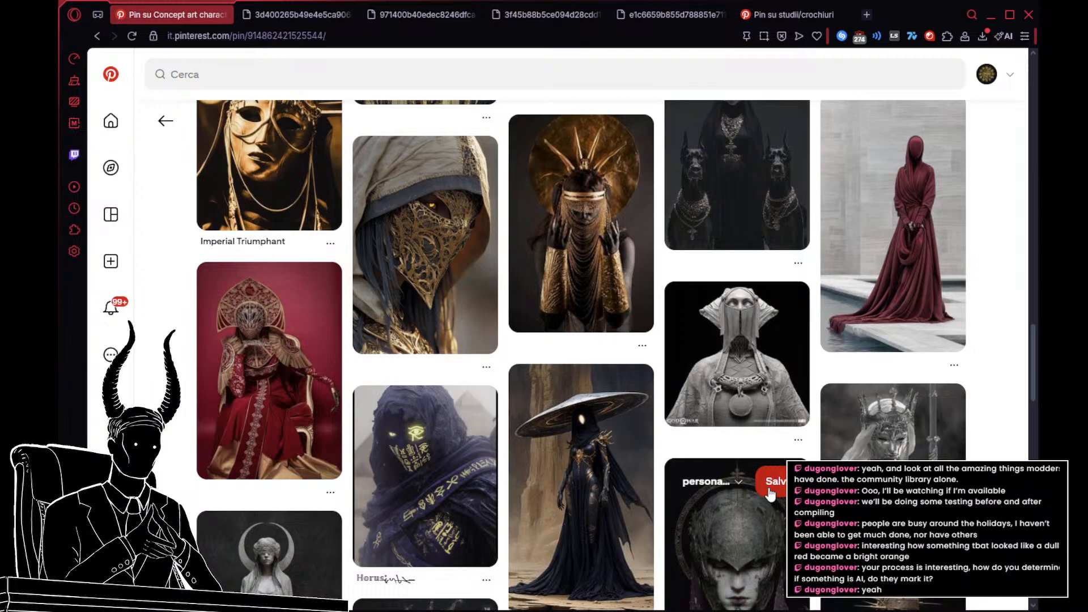
{"action": "scroll", "coordinate": [769, 495], "scroll_direction": "down", "scroll_amount": 2}
{"action": "scroll", "coordinate": [770, 495], "scroll_direction": "down", "scroll_amount": 3}
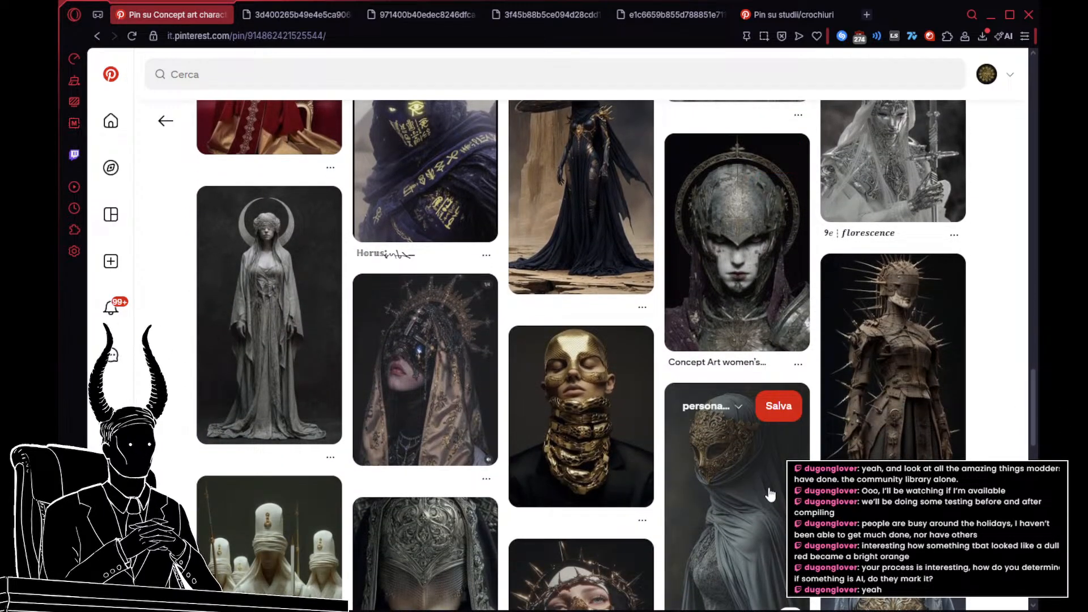
{"action": "scroll", "coordinate": [771, 495], "scroll_direction": "down", "scroll_amount": 3}
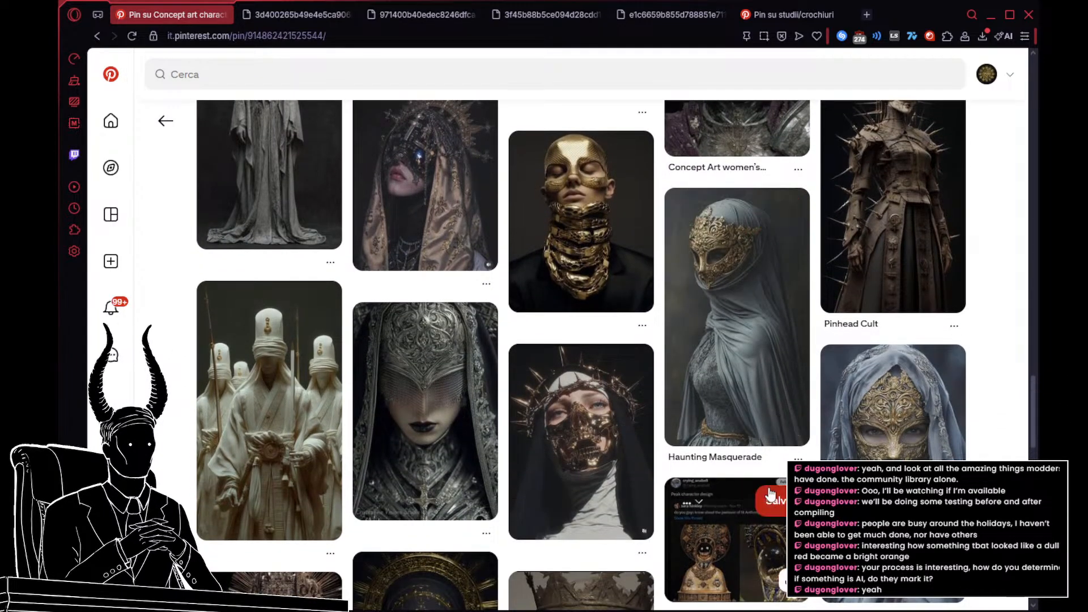
{"action": "scroll", "coordinate": [769, 494], "scroll_direction": "down", "scroll_amount": 4}
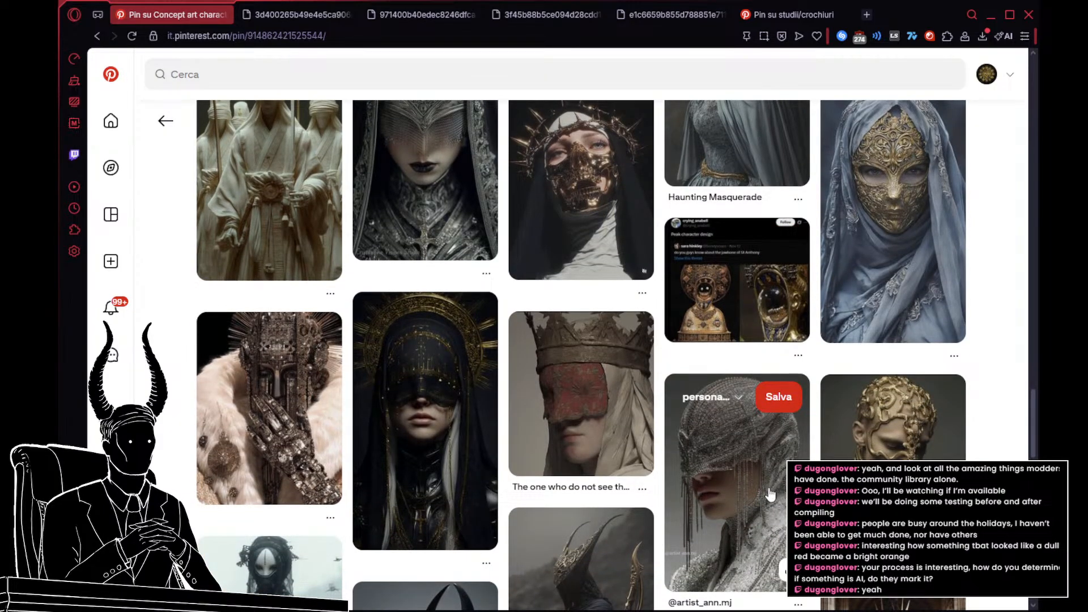
{"action": "scroll", "coordinate": [771, 495], "scroll_direction": "down", "scroll_amount": 3}
{"action": "scroll", "coordinate": [769, 492], "scroll_direction": "down", "scroll_amount": 6}
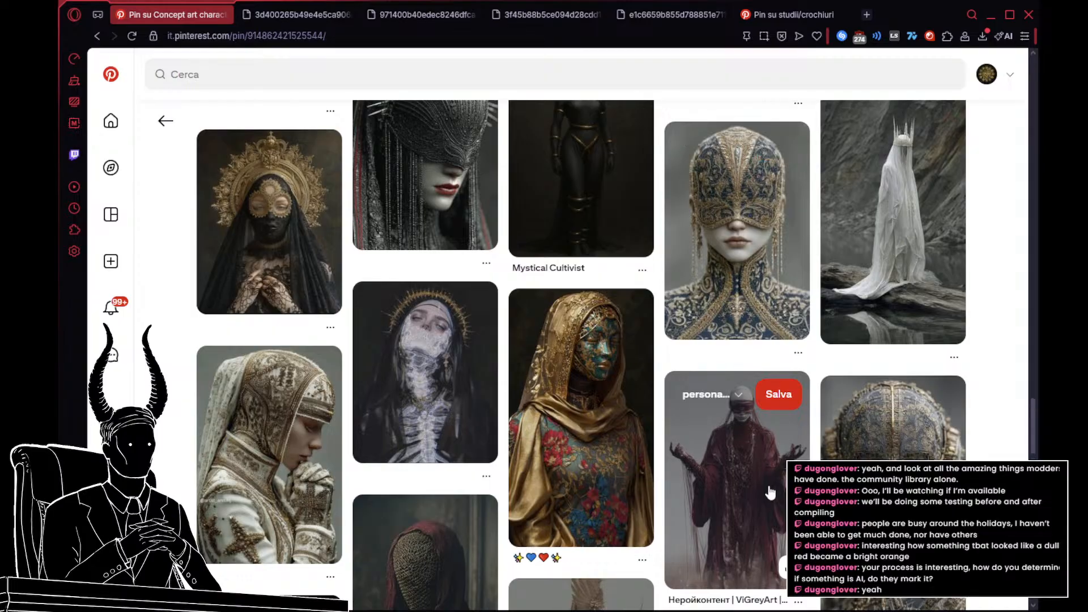
{"action": "scroll", "coordinate": [719, 457], "scroll_direction": "down", "scroll_amount": 3}
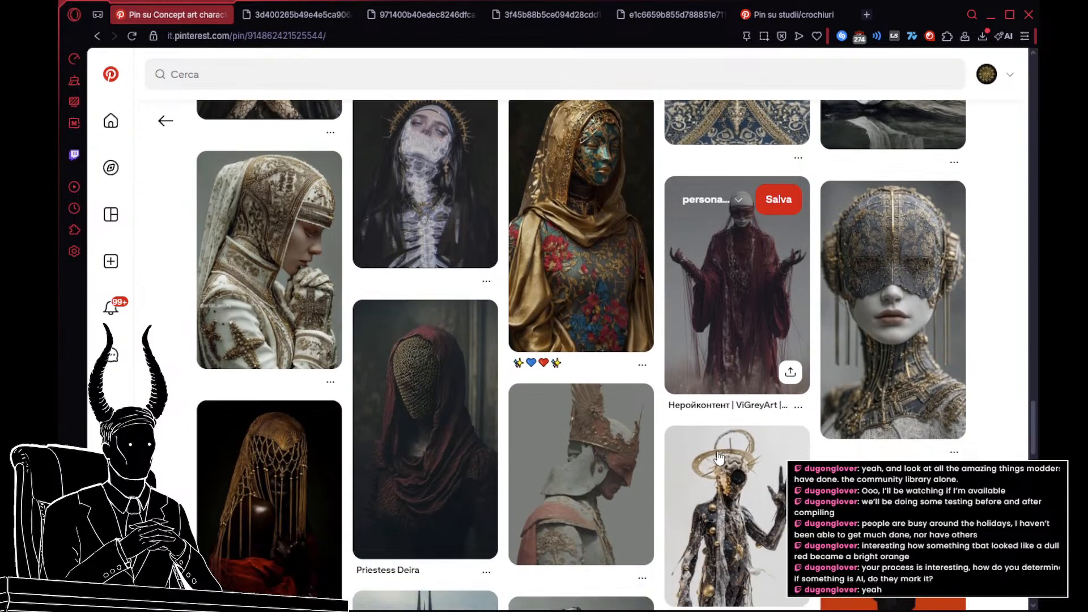
{"action": "scroll", "coordinate": [719, 456], "scroll_direction": "down", "scroll_amount": 2}
{"action": "scroll", "coordinate": [719, 457], "scroll_direction": "down", "scroll_amount": 2}
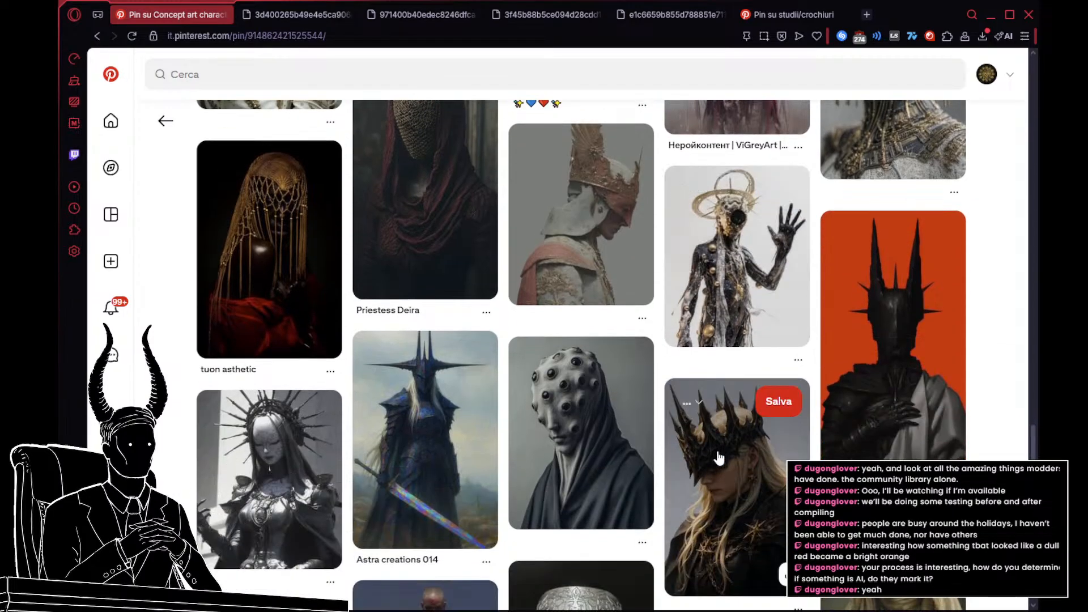
{"action": "scroll", "coordinate": [718, 456], "scroll_direction": "down", "scroll_amount": 4}
{"action": "scroll", "coordinate": [718, 457], "scroll_direction": "down", "scroll_amount": 4}
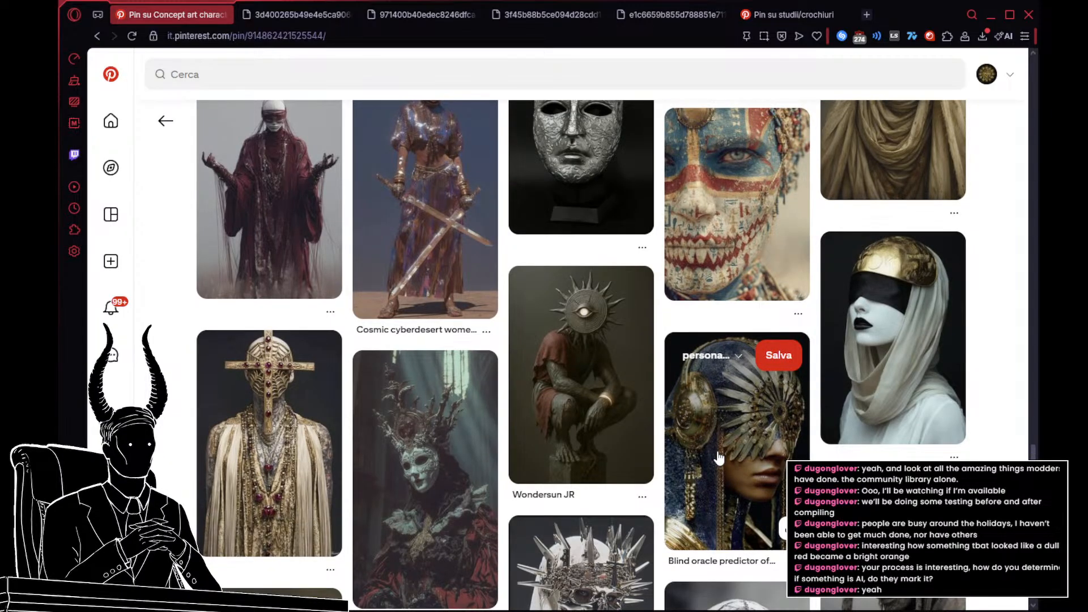
{"action": "scroll", "coordinate": [718, 457], "scroll_direction": "down", "scroll_amount": 5}
{"action": "scroll", "coordinate": [718, 457], "scroll_direction": "down", "scroll_amount": 4}
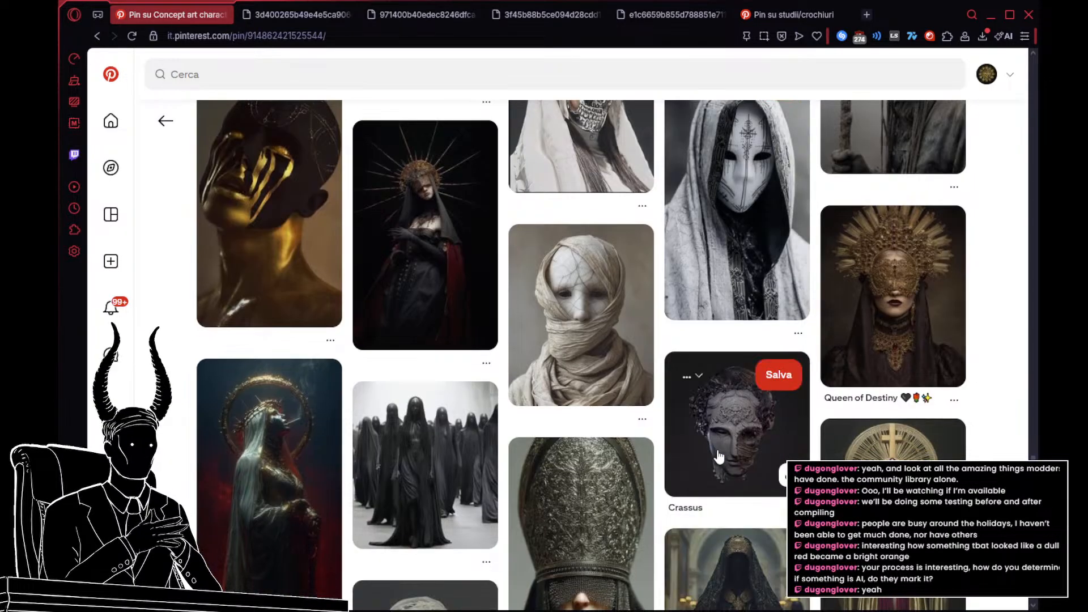
{"action": "scroll", "coordinate": [719, 457], "scroll_direction": "down", "scroll_amount": 4}
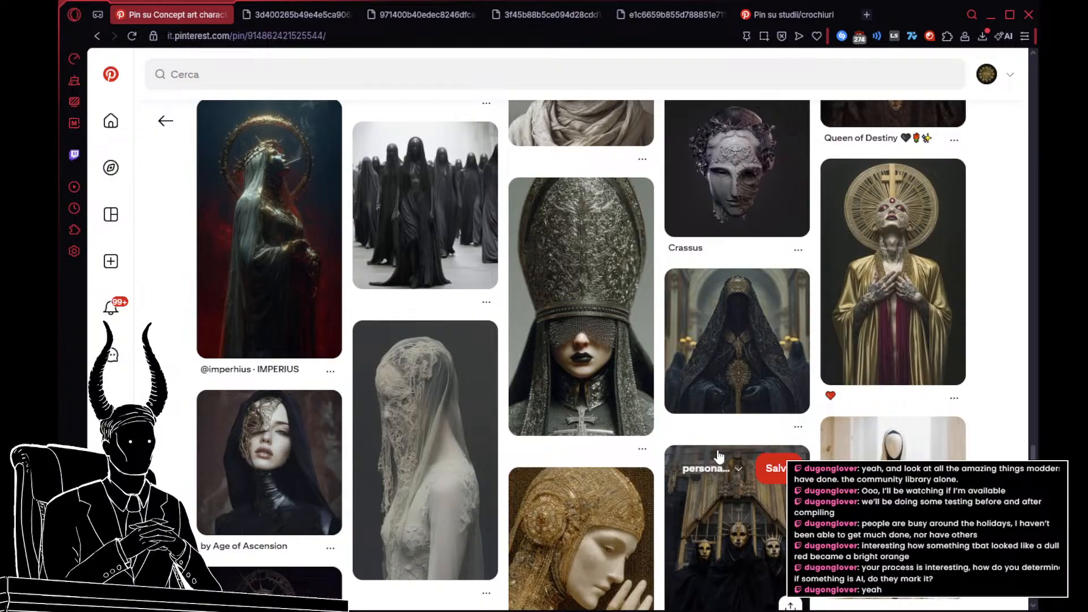
{"action": "scroll", "coordinate": [719, 457], "scroll_direction": "down", "scroll_amount": 7}
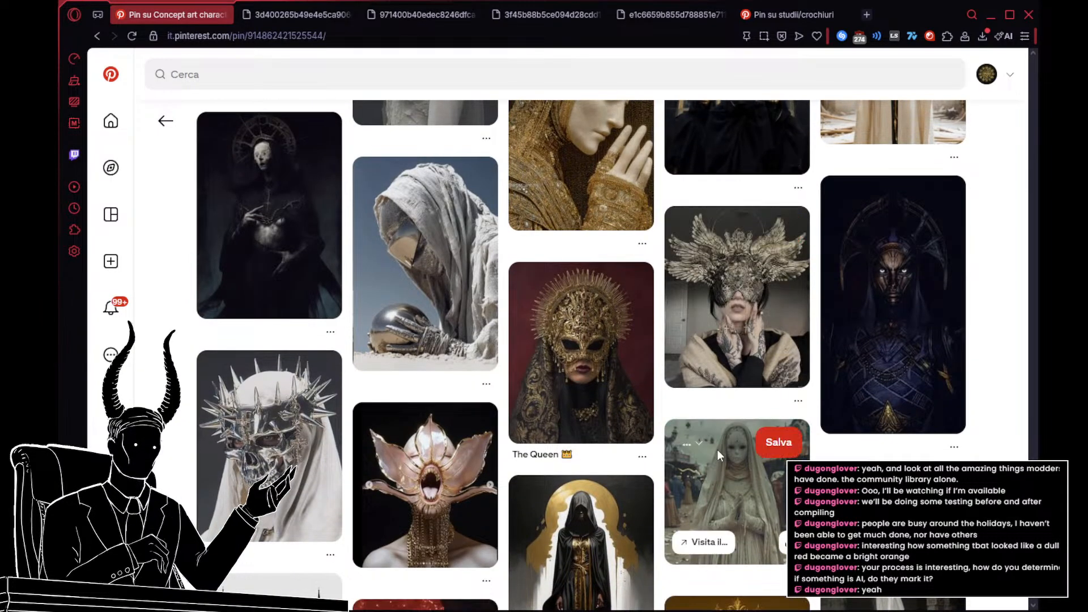
{"action": "scroll", "coordinate": [718, 456], "scroll_direction": "down", "scroll_amount": 3}
{"action": "scroll", "coordinate": [718, 456], "scroll_direction": "down", "scroll_amount": 1}
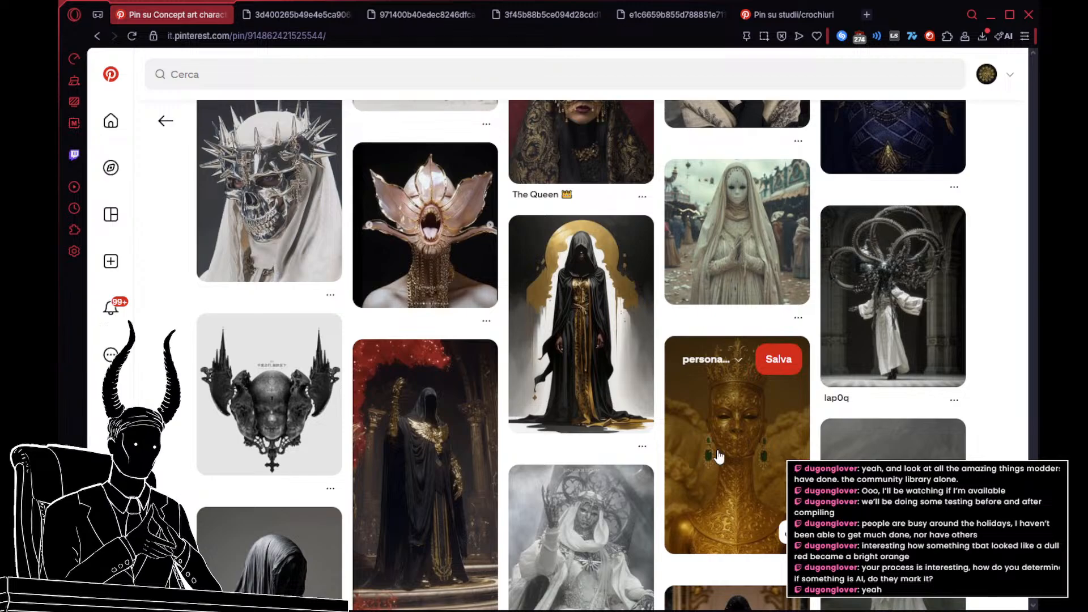
Step: Review the reference images already opened in separate tabs, ending at the pin of the hanging white cloth
{"action": "left_click", "coordinate": [277, 21]}
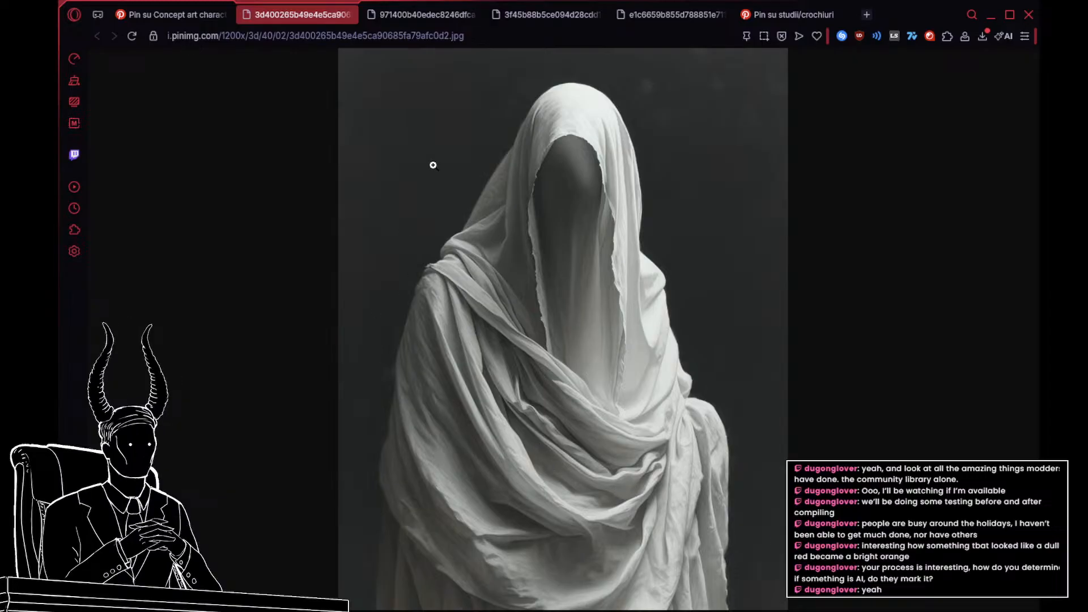
{"action": "left_click", "coordinate": [420, 17]}
{"action": "left_click", "coordinate": [568, 14]}
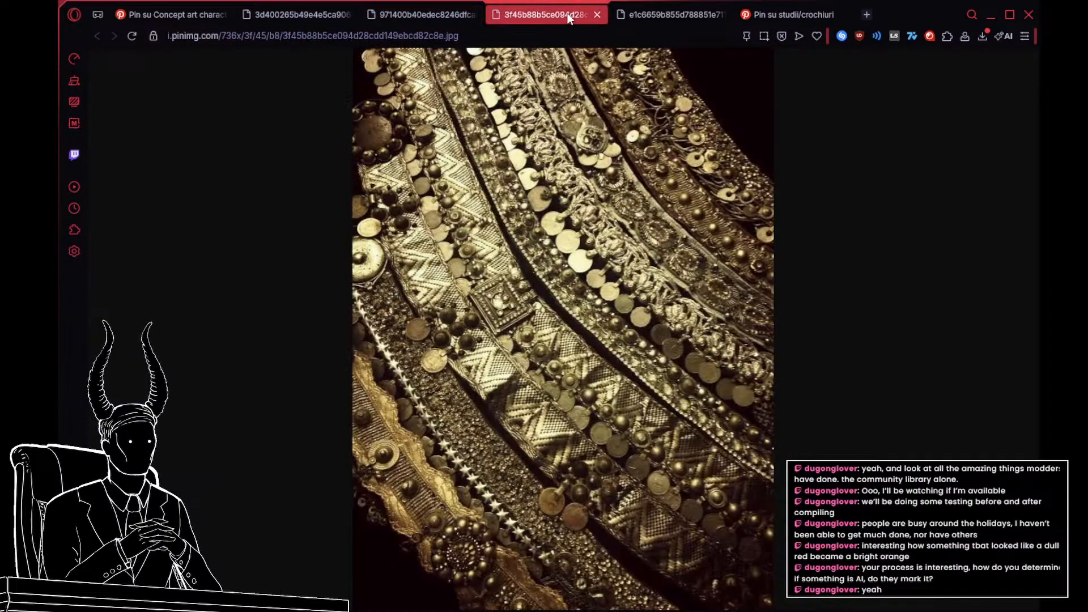
{"action": "left_click", "coordinate": [658, 12]}
{"action": "left_click", "coordinate": [791, 14]}
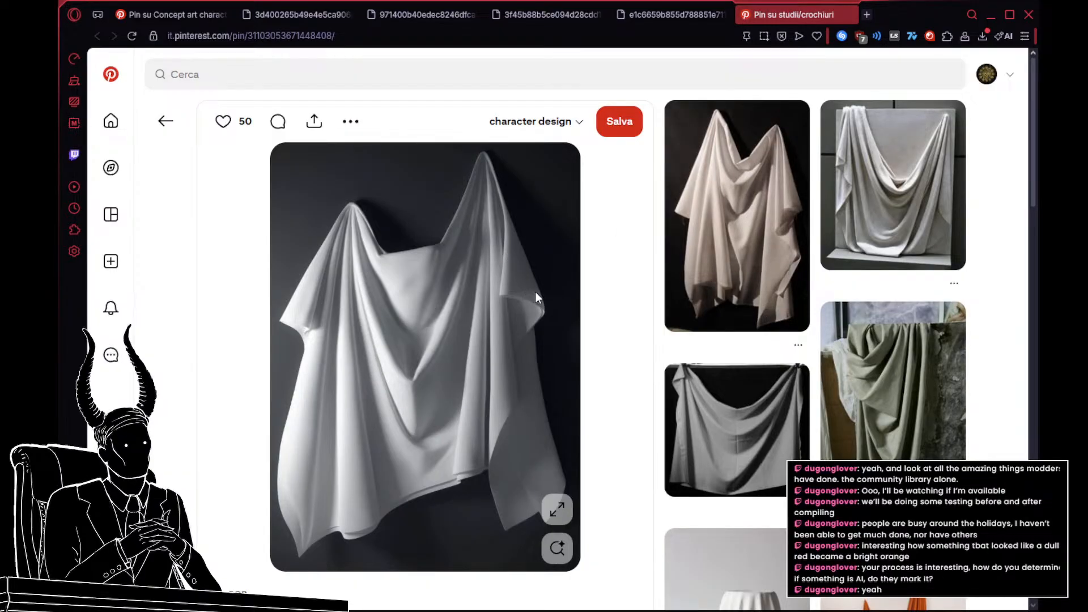
Step: Open the hanging white cloth image in its own tab and close its pin page
{"action": "right_click", "coordinate": [529, 359]}
{"action": "left_click", "coordinate": [559, 253]}
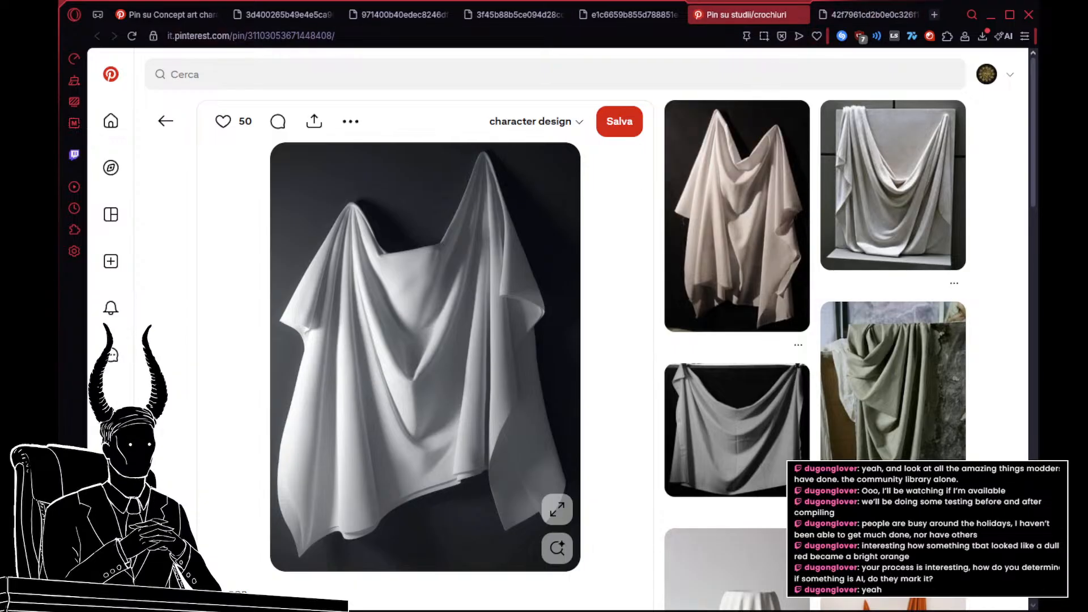
{"action": "left_click", "coordinate": [795, 17]}
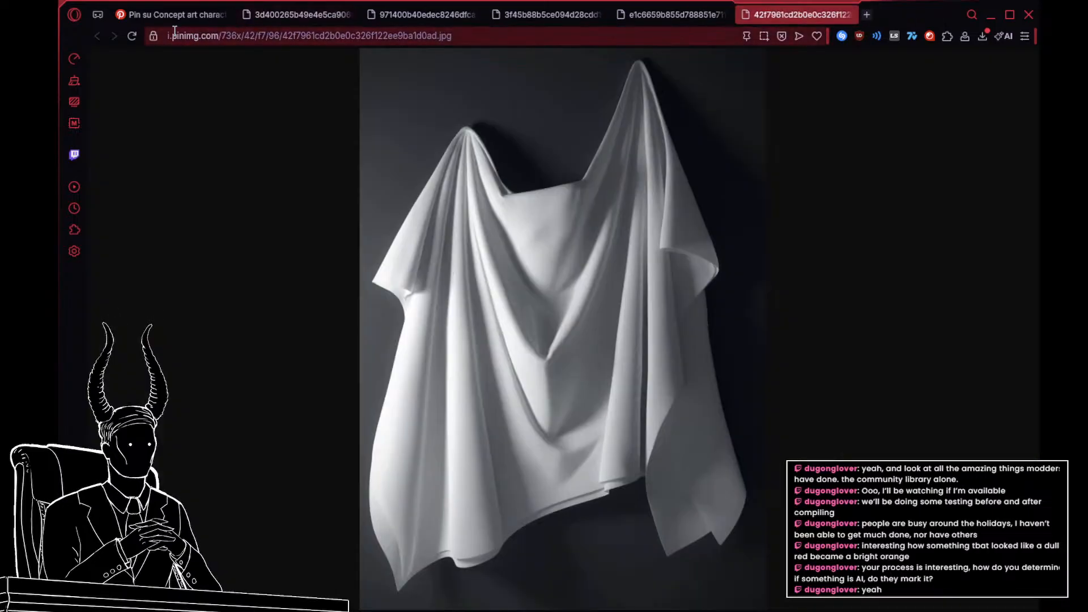
Step: Return to the Pinterest concept art pin, search for "decorated clothing" and look through the results for ornament references
{"action": "left_click", "coordinate": [161, 20]}
{"action": "left_click", "coordinate": [225, 75]}
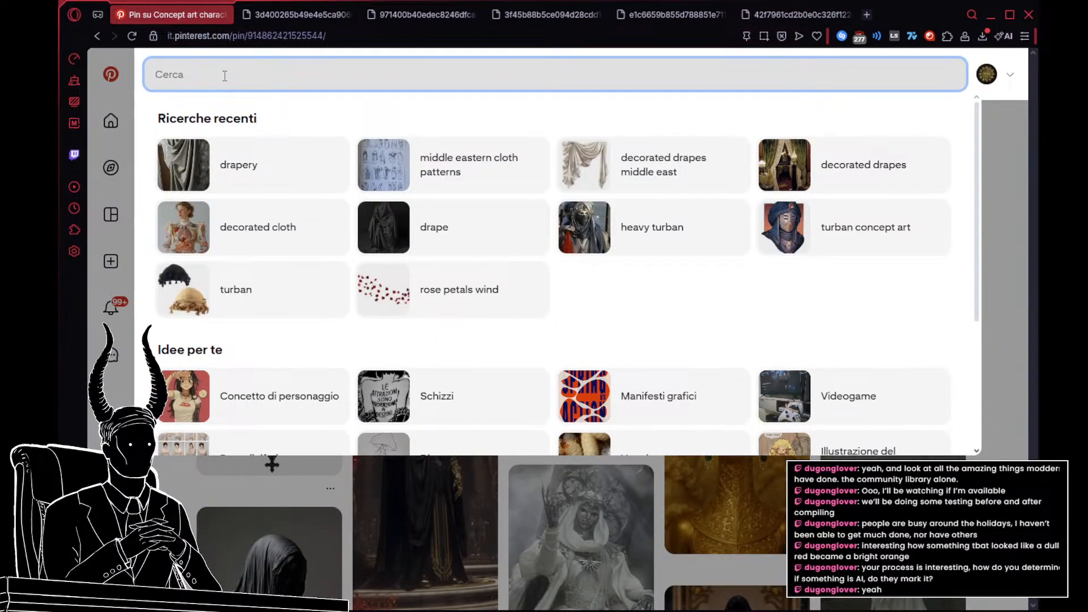
{"action": "type", "text": "decorated"}
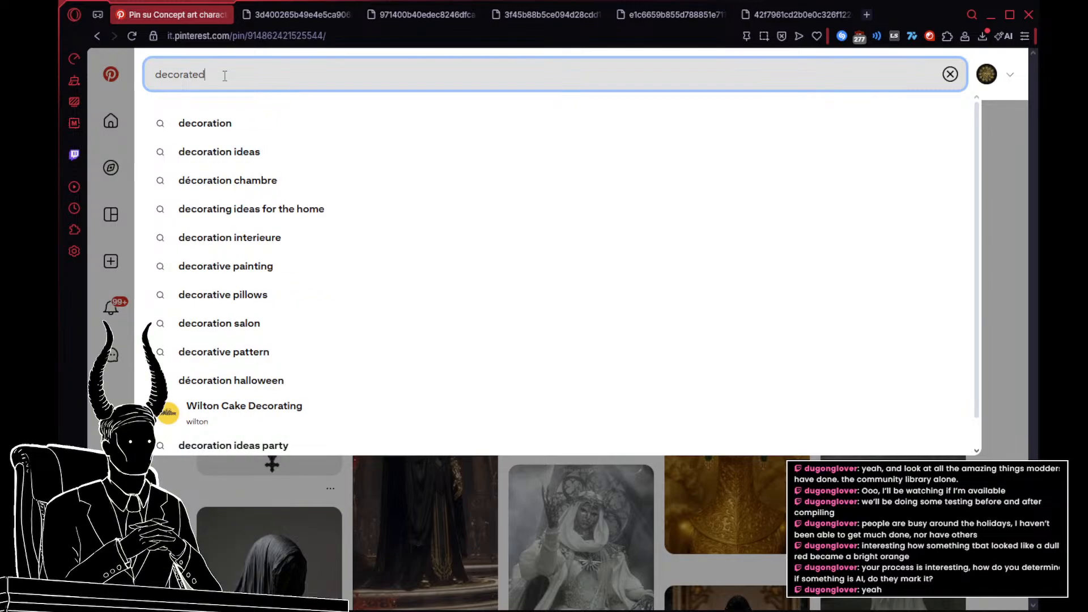
{"action": "type", "text": " clothing"}
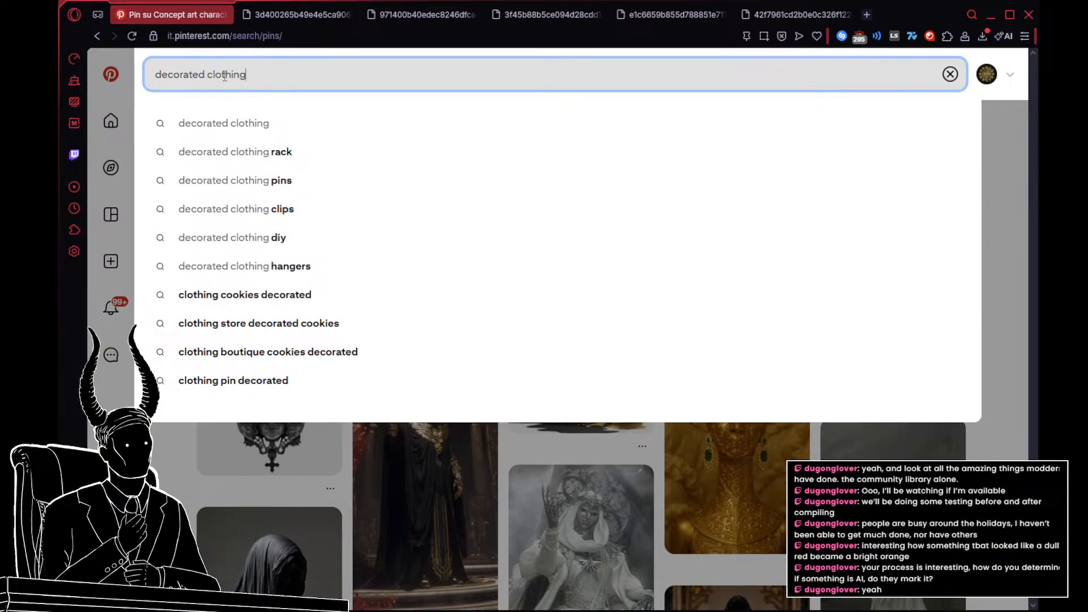
{"action": "key", "text": "Return"}
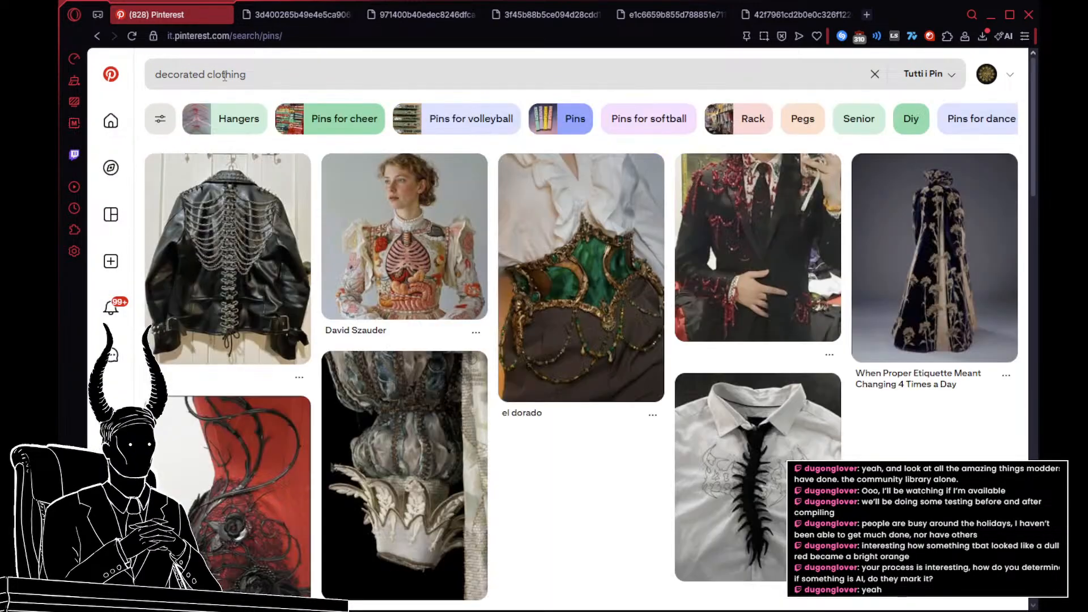
{"action": "scroll", "coordinate": [534, 169], "scroll_direction": "down", "scroll_amount": 6}
{"action": "scroll", "coordinate": [534, 169], "scroll_direction": "down", "scroll_amount": 10}
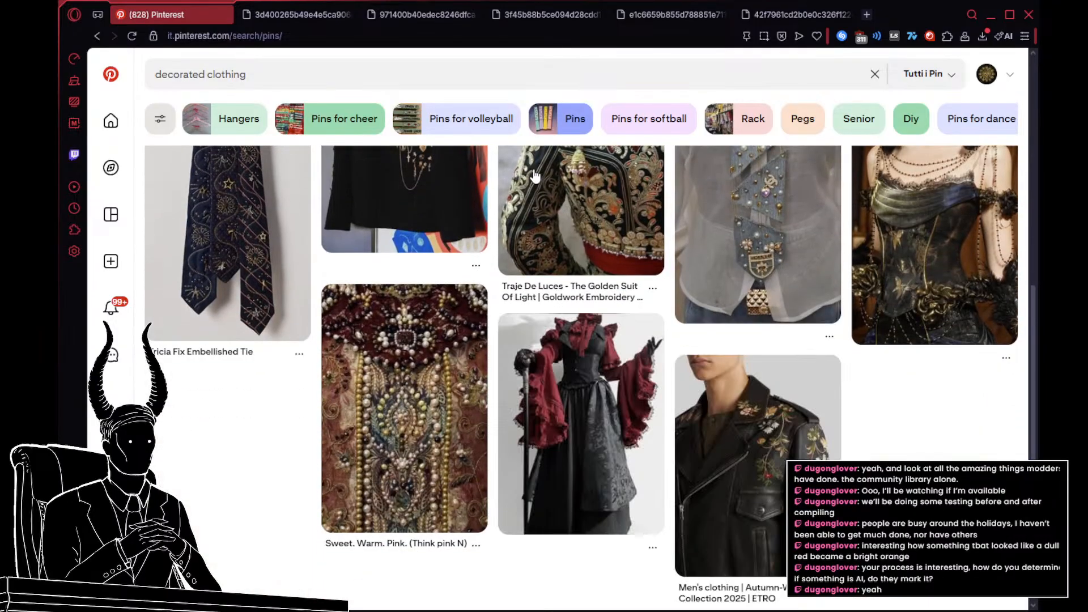
{"action": "scroll", "coordinate": [534, 187], "scroll_direction": "down", "scroll_amount": 2}
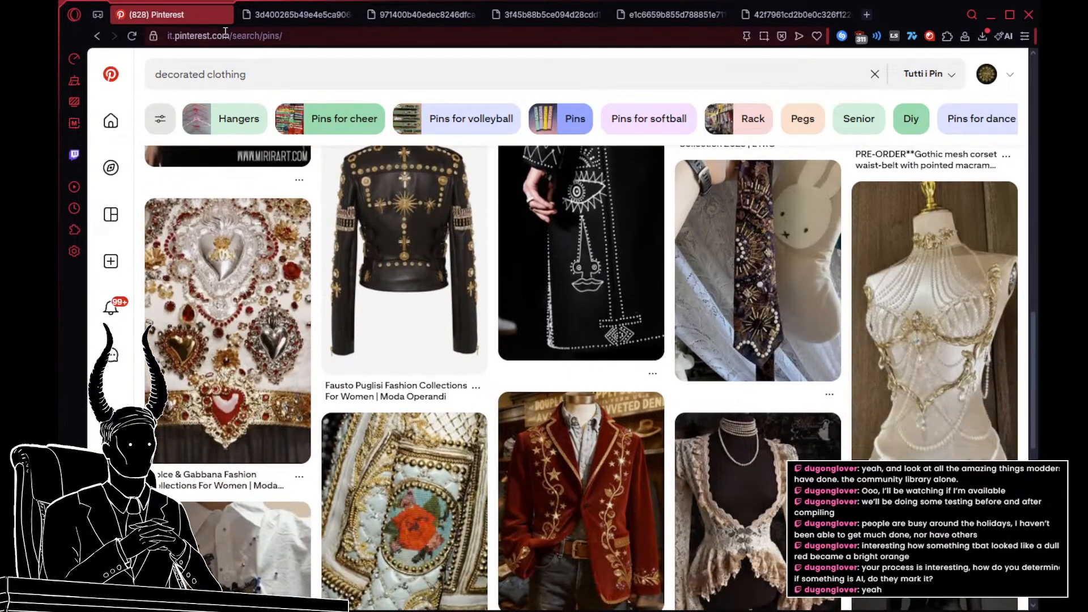
Step: Change the Pinterest search to "decorated drapes"
{"action": "double_click", "coordinate": [292, 63]}
{"action": "type", "text": "dra"}
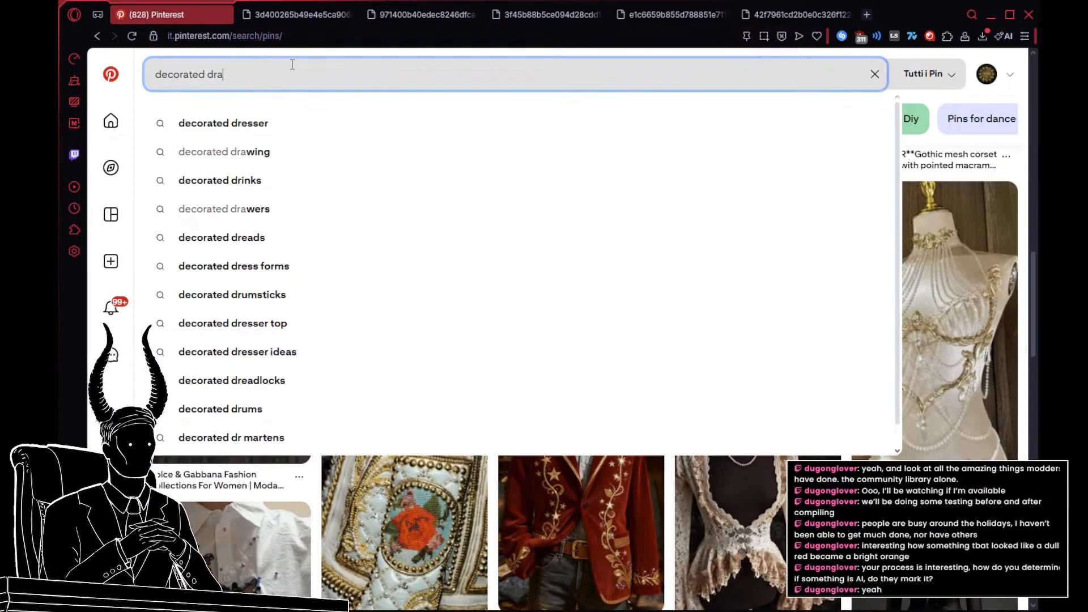
{"action": "type", "text": "pes"}
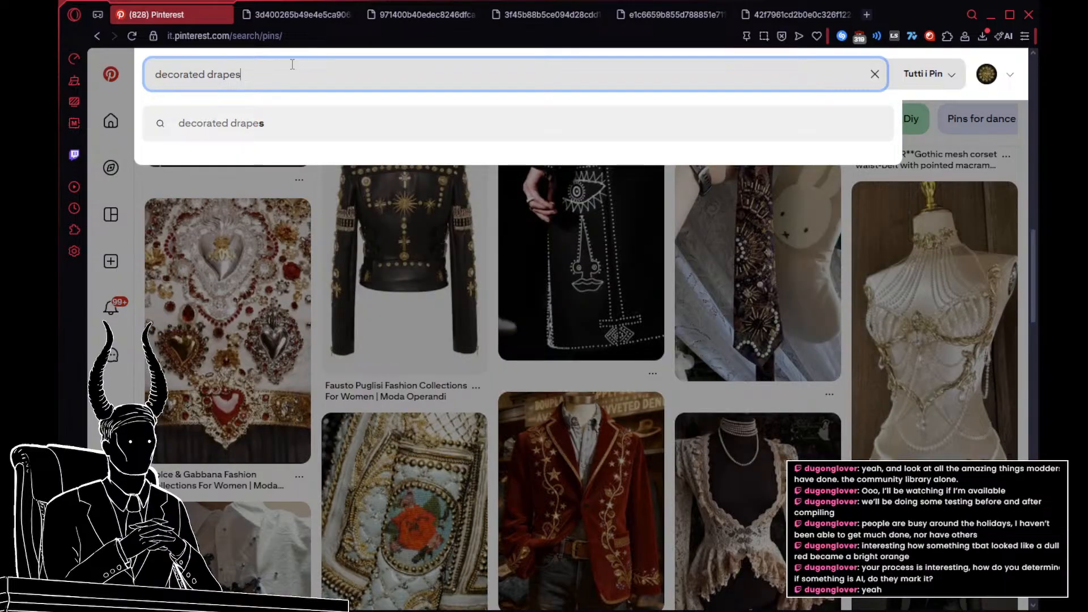
{"action": "key", "text": "Return"}
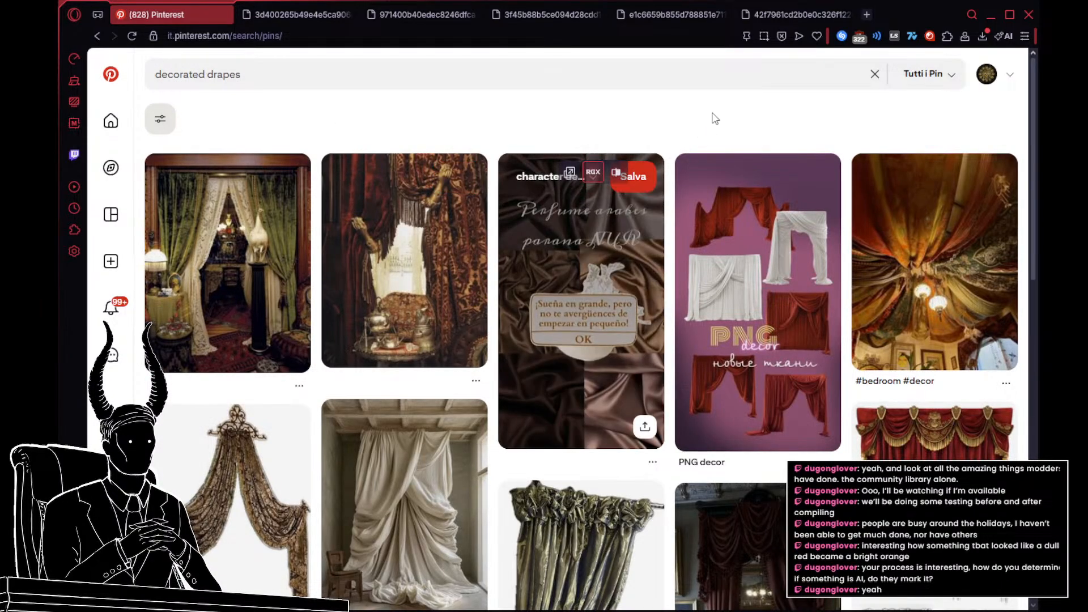
Step: Open the Ruched Drapes pin, view it enlarged, open its image in its own tab and return to the search results
{"action": "scroll", "coordinate": [715, 119], "scroll_direction": "down", "scroll_amount": 3}
{"action": "scroll", "coordinate": [715, 118], "scroll_direction": "down", "scroll_amount": 2}
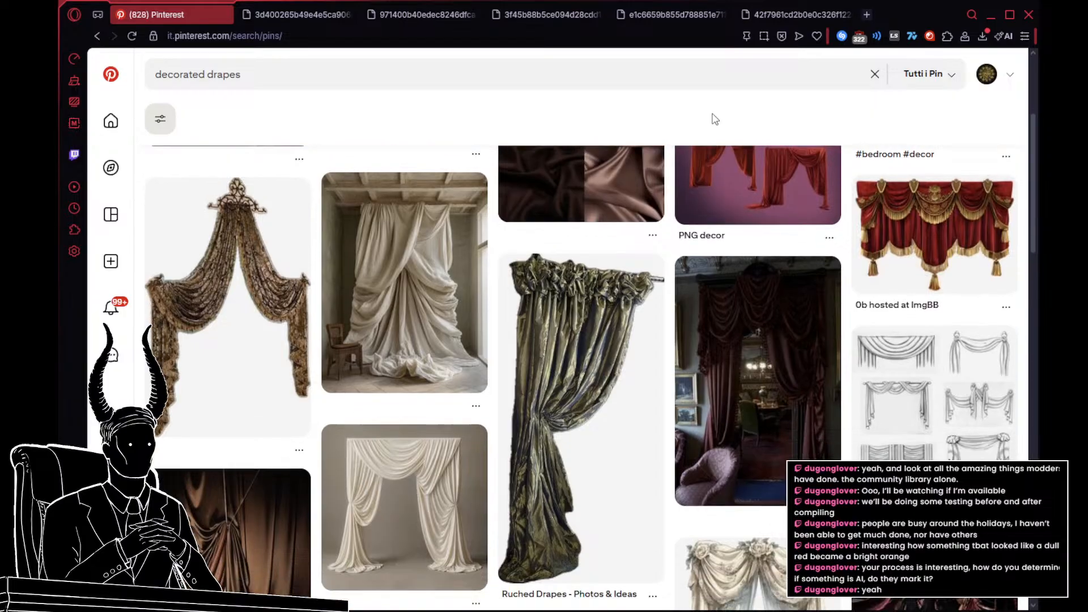
{"action": "left_click", "coordinate": [573, 316]}
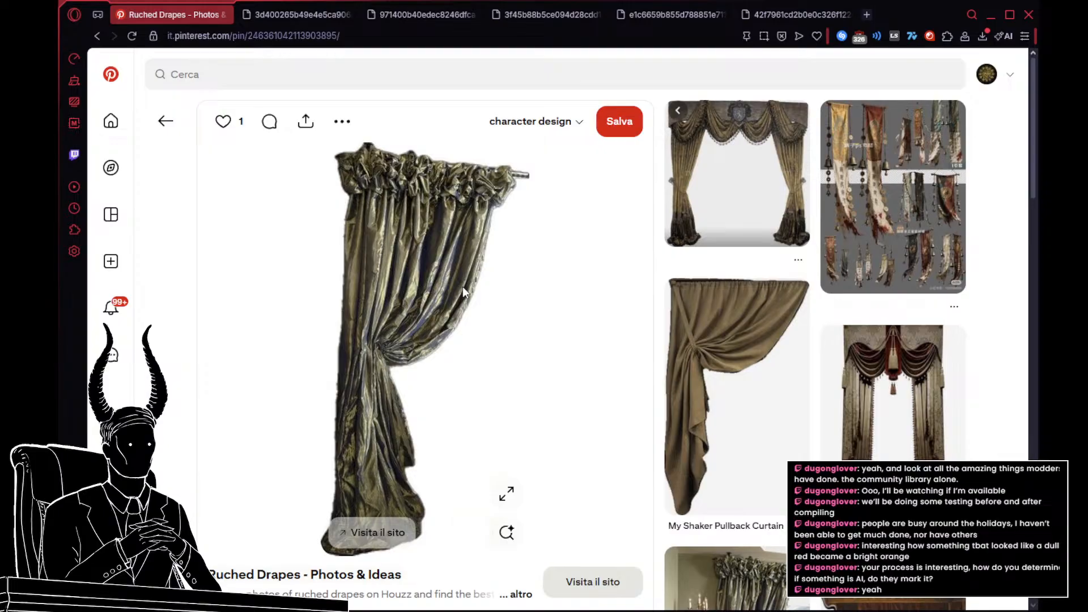
{"action": "left_click", "coordinate": [506, 492]}
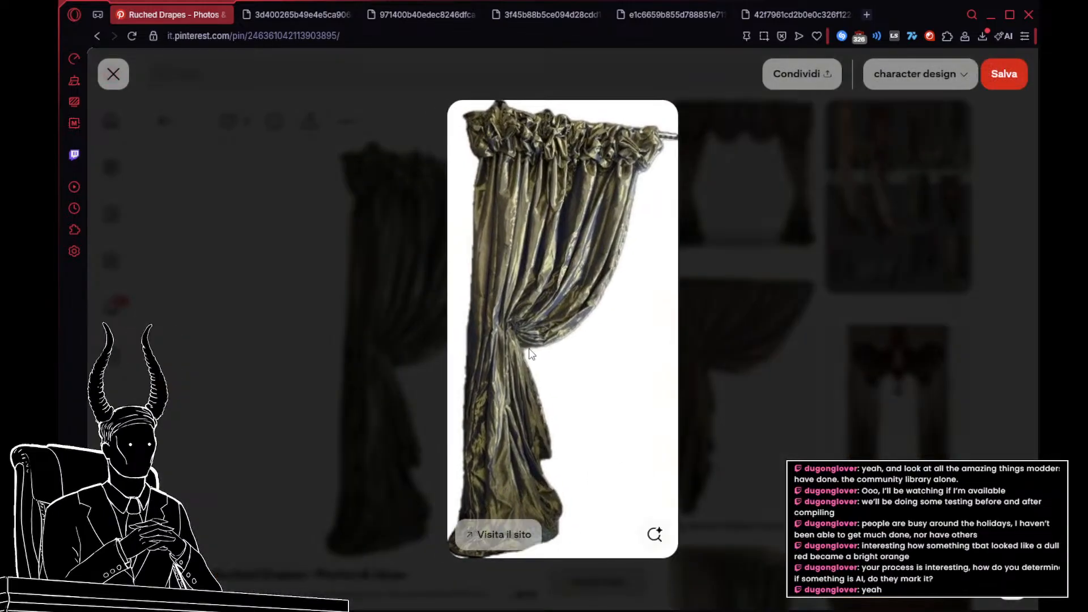
{"action": "left_click", "coordinate": [698, 233]}
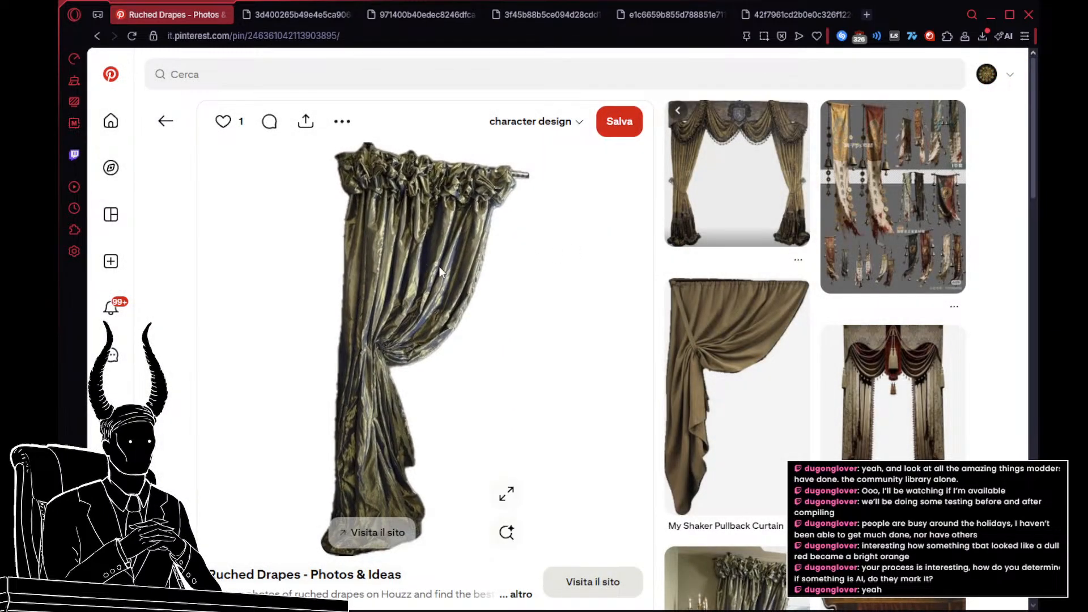
{"action": "left_click", "coordinate": [165, 121]}
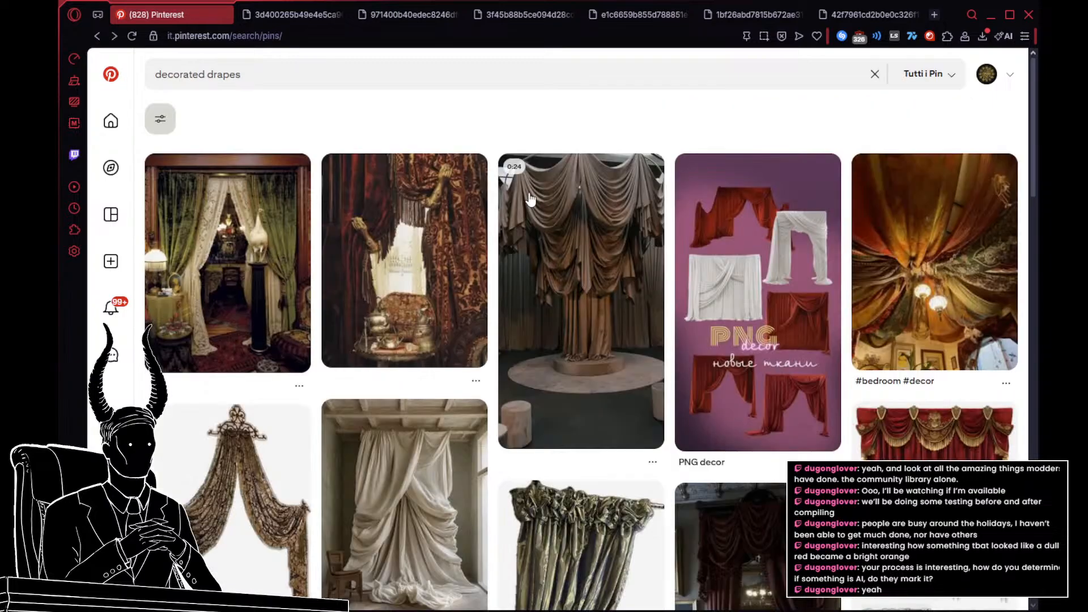
Step: Look through the "decorated drapes" results for ornamented curtains with patterned fabric, fringes and tassels
{"action": "scroll", "coordinate": [530, 199], "scroll_direction": "down", "scroll_amount": 10}
{"action": "scroll", "coordinate": [627, 205], "scroll_direction": "down", "scroll_amount": 12}
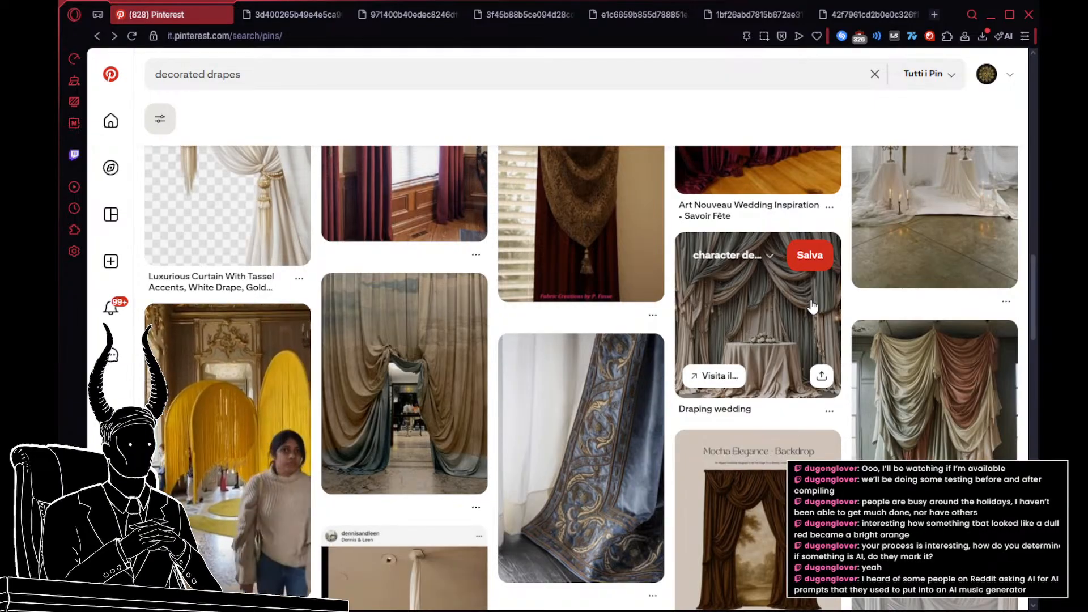
{"action": "scroll", "coordinate": [780, 379], "scroll_direction": "down", "scroll_amount": 5}
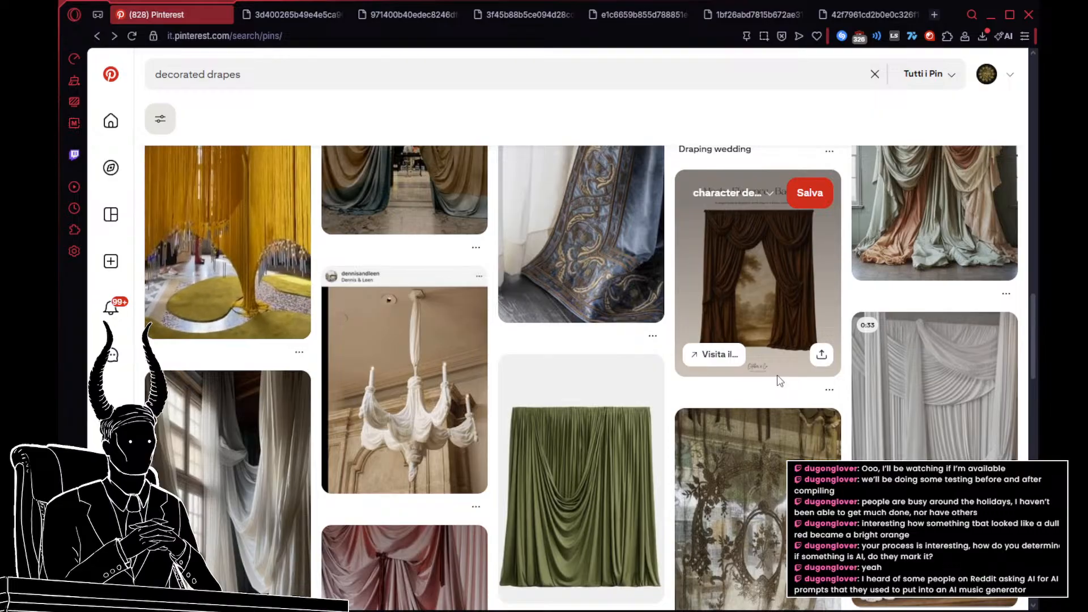
{"action": "scroll", "coordinate": [780, 379], "scroll_direction": "down", "scroll_amount": 5}
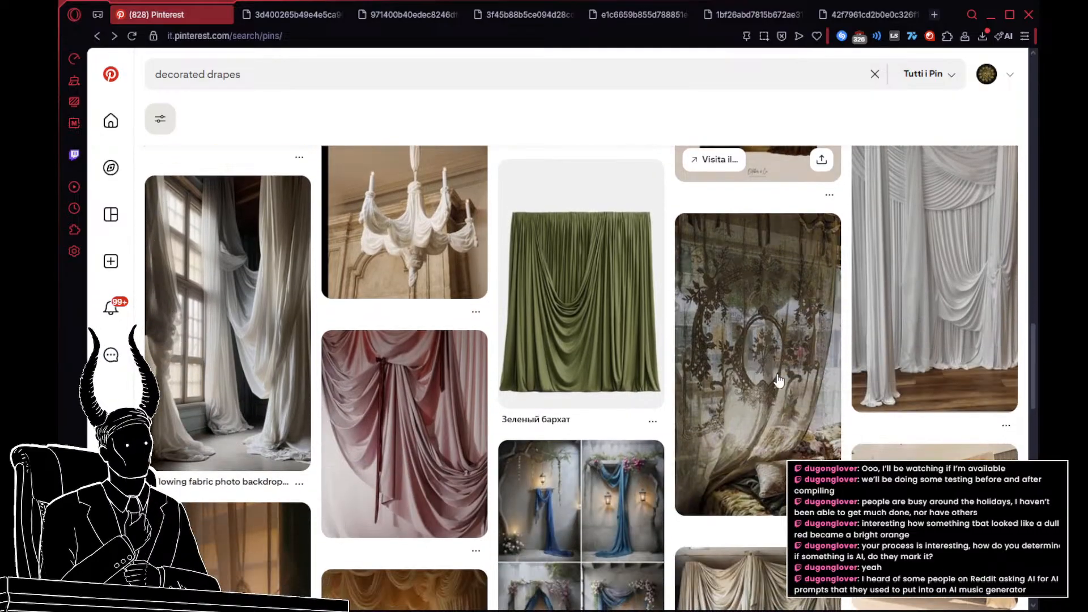
{"action": "scroll", "coordinate": [780, 379], "scroll_direction": "down", "scroll_amount": 5}
{"action": "scroll", "coordinate": [778, 381], "scroll_direction": "down", "scroll_amount": 5}
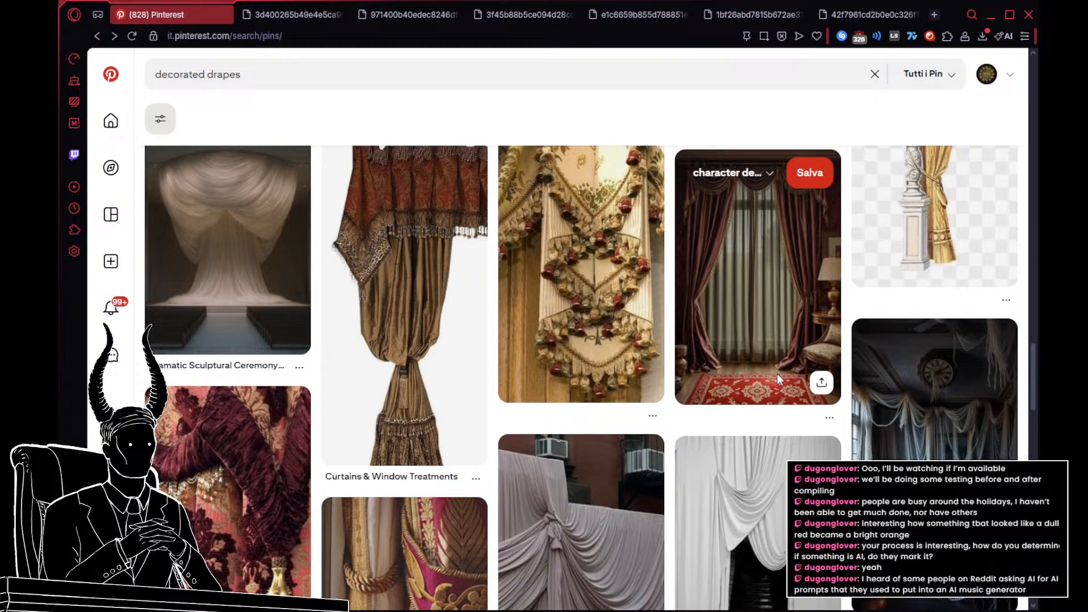
{"action": "scroll", "coordinate": [778, 377], "scroll_direction": "down", "scroll_amount": 5}
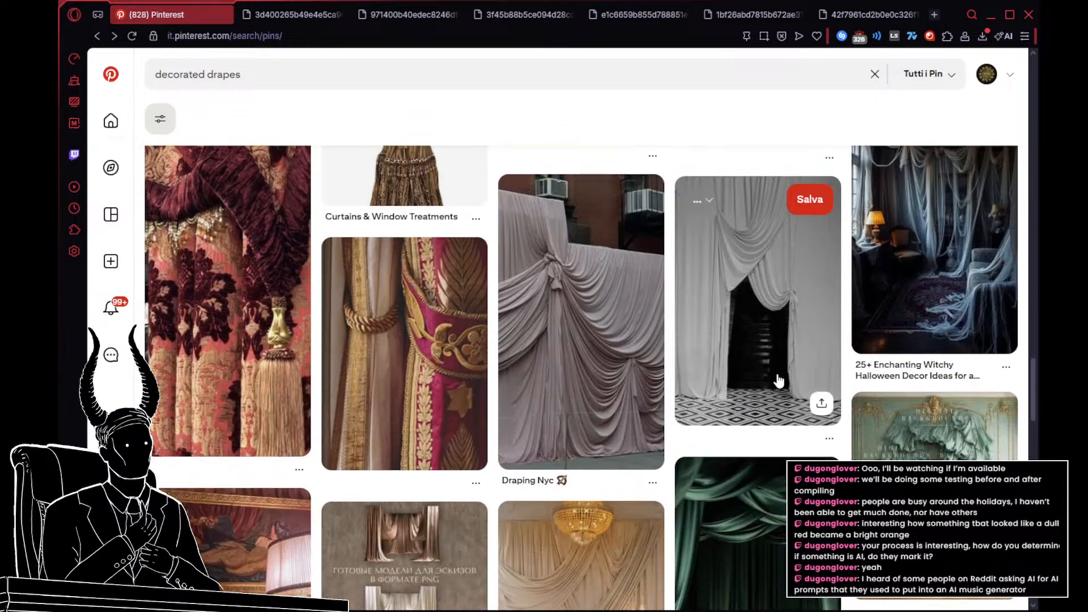
{"action": "scroll", "coordinate": [778, 380], "scroll_direction": "down", "scroll_amount": 3}
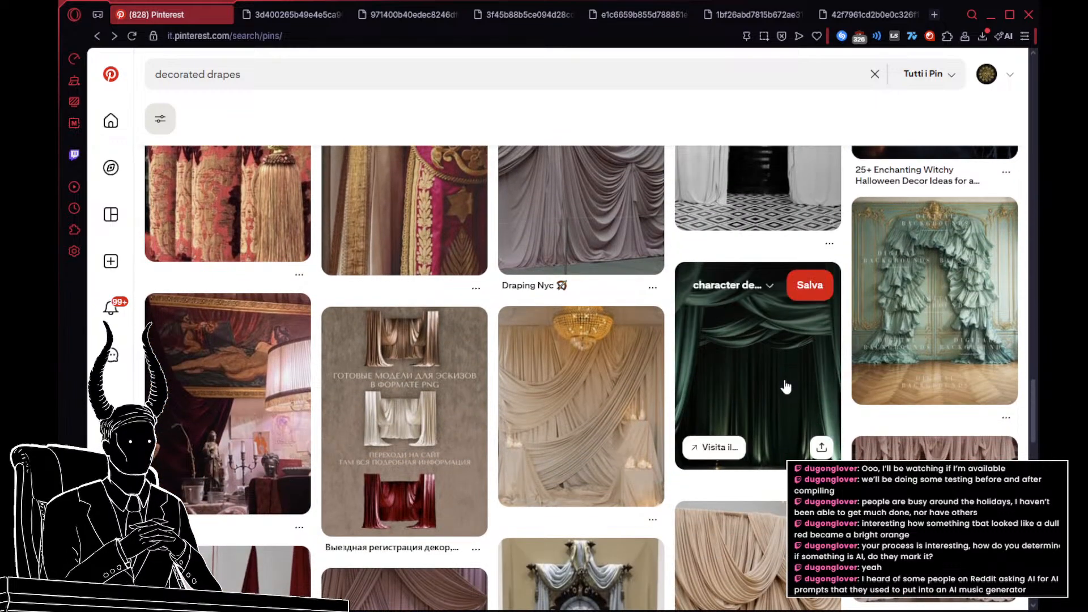
{"action": "scroll", "coordinate": [786, 387], "scroll_direction": "up", "scroll_amount": 7}
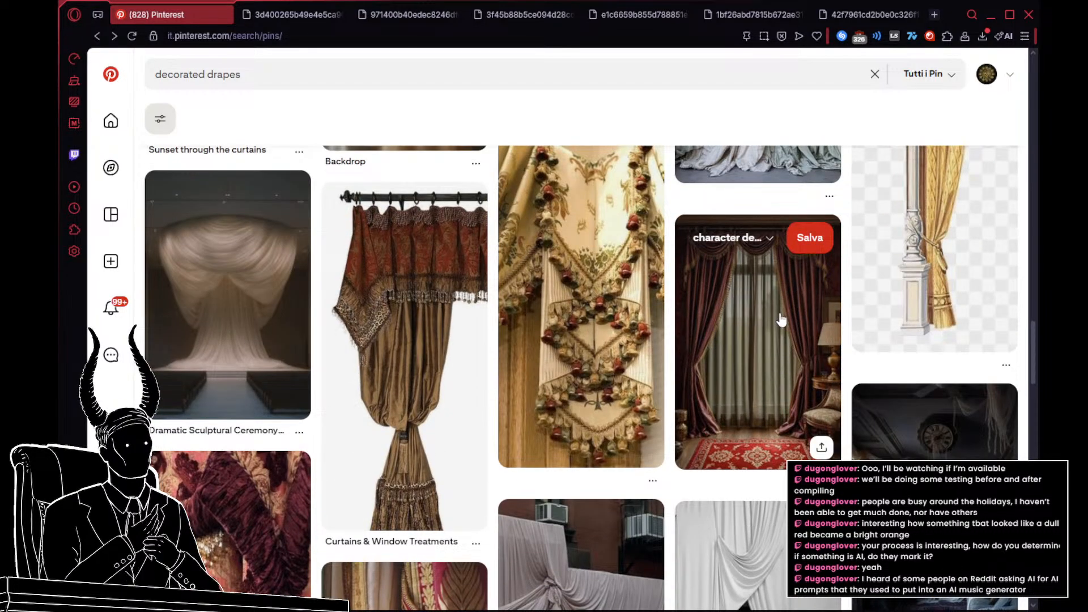
{"action": "scroll", "coordinate": [780, 300], "scroll_direction": "down", "scroll_amount": 7}
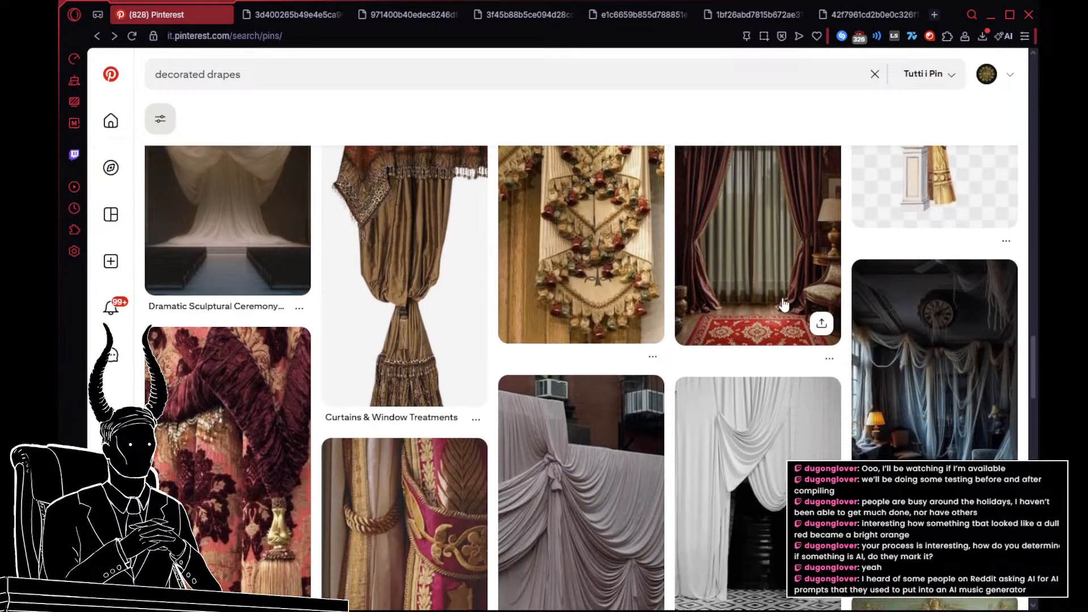
{"action": "scroll", "coordinate": [783, 304], "scroll_direction": "down", "scroll_amount": 7}
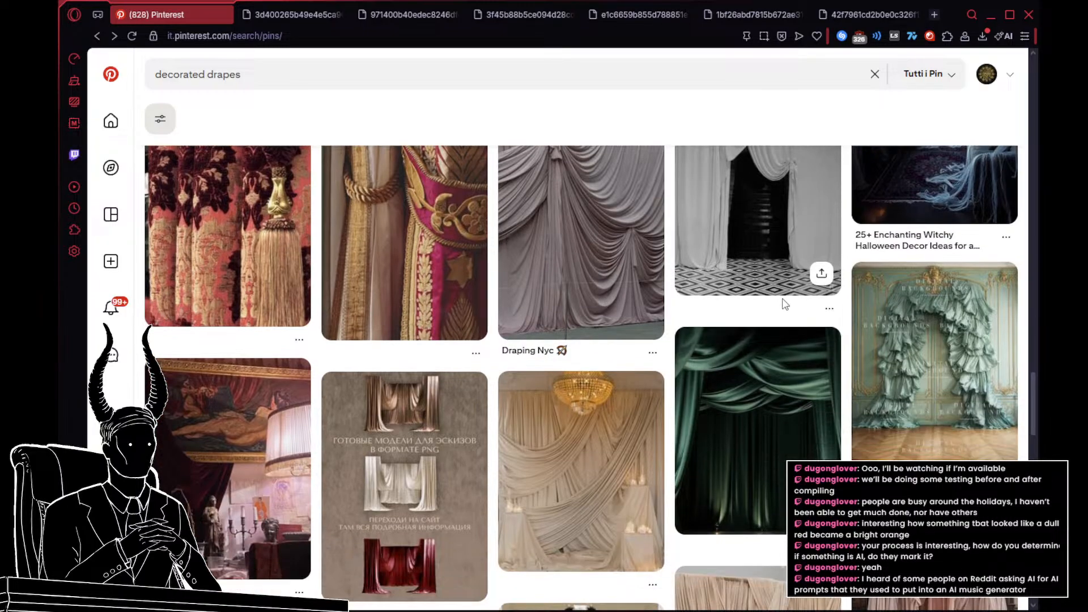
{"action": "scroll", "coordinate": [783, 304], "scroll_direction": "down", "scroll_amount": 5}
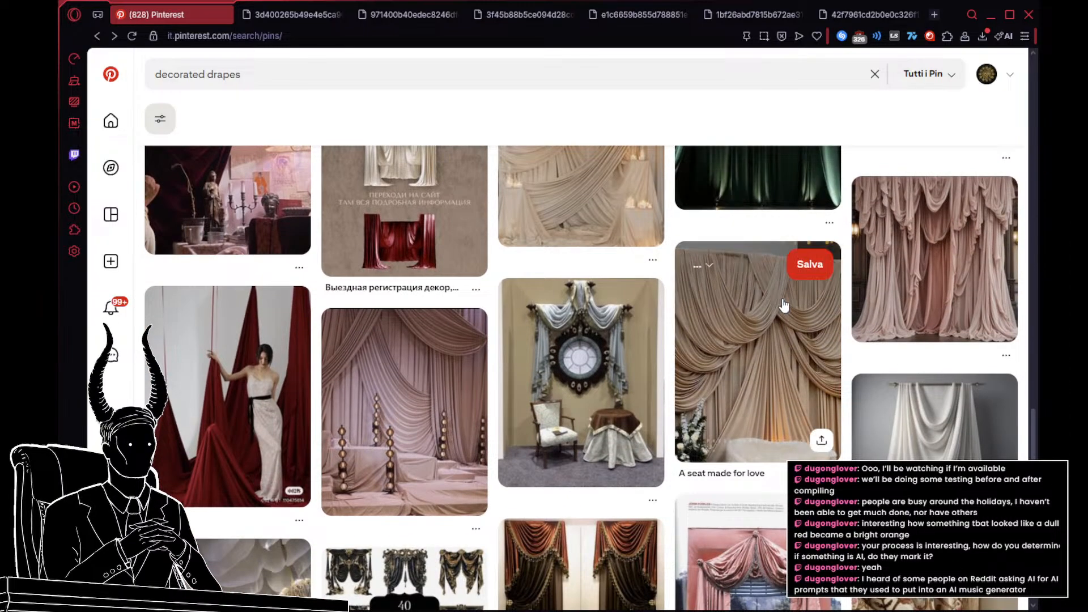
{"action": "scroll", "coordinate": [783, 304], "scroll_direction": "down", "scroll_amount": 2}
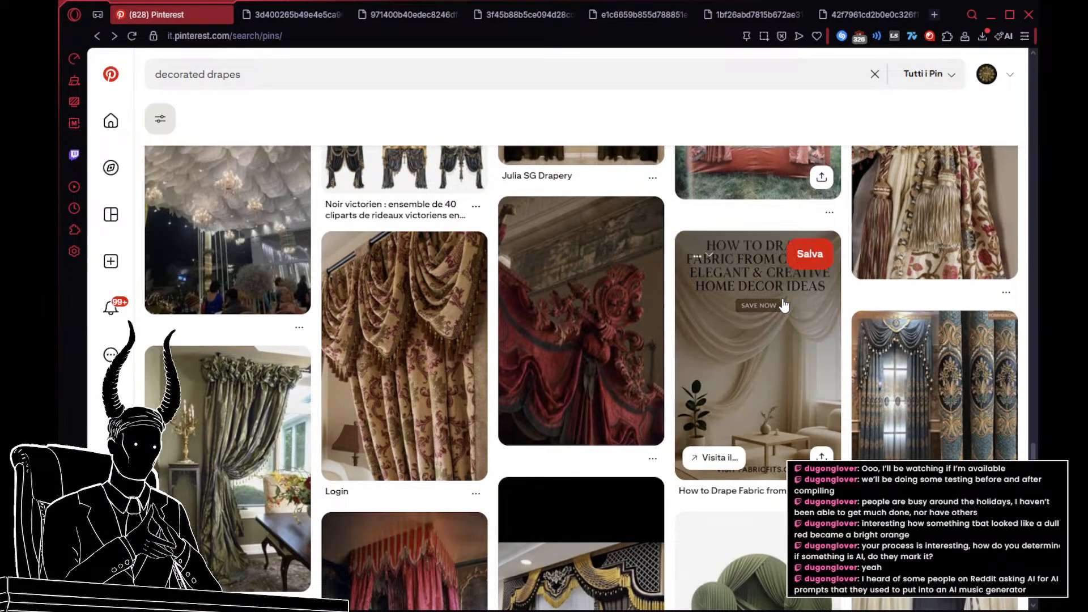
{"action": "scroll", "coordinate": [784, 305], "scroll_direction": "down", "scroll_amount": 5}
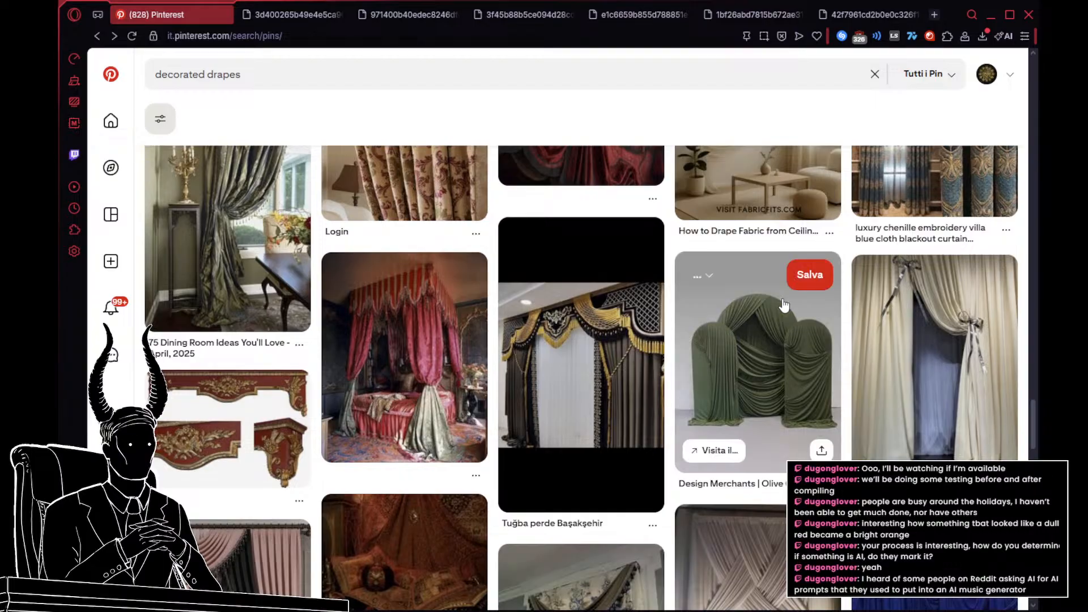
{"action": "scroll", "coordinate": [783, 306], "scroll_direction": "down", "scroll_amount": 3}
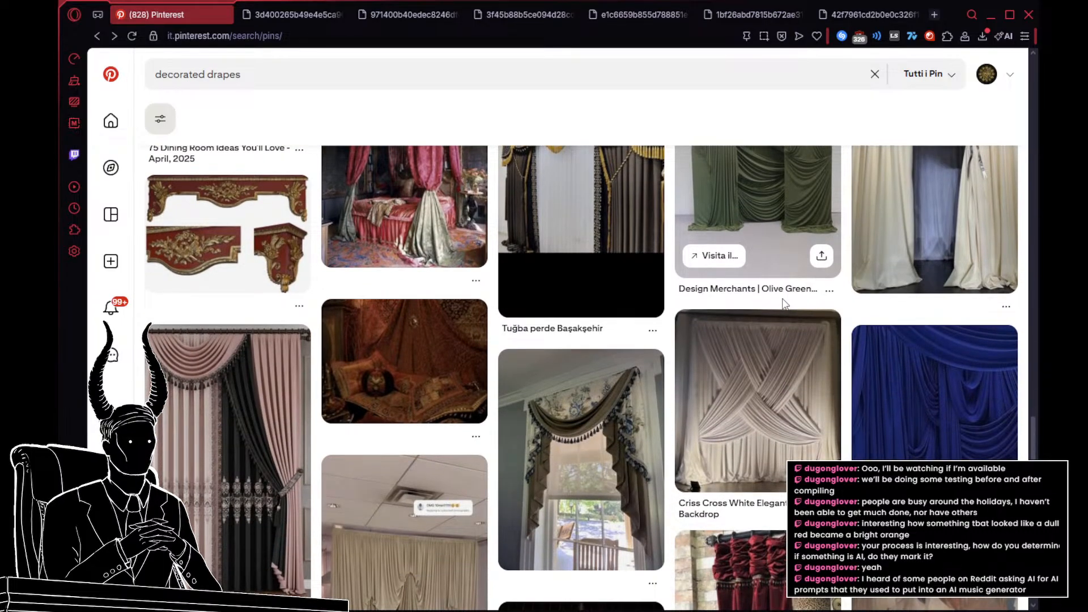
{"action": "scroll", "coordinate": [784, 305], "scroll_direction": "down", "scroll_amount": 5}
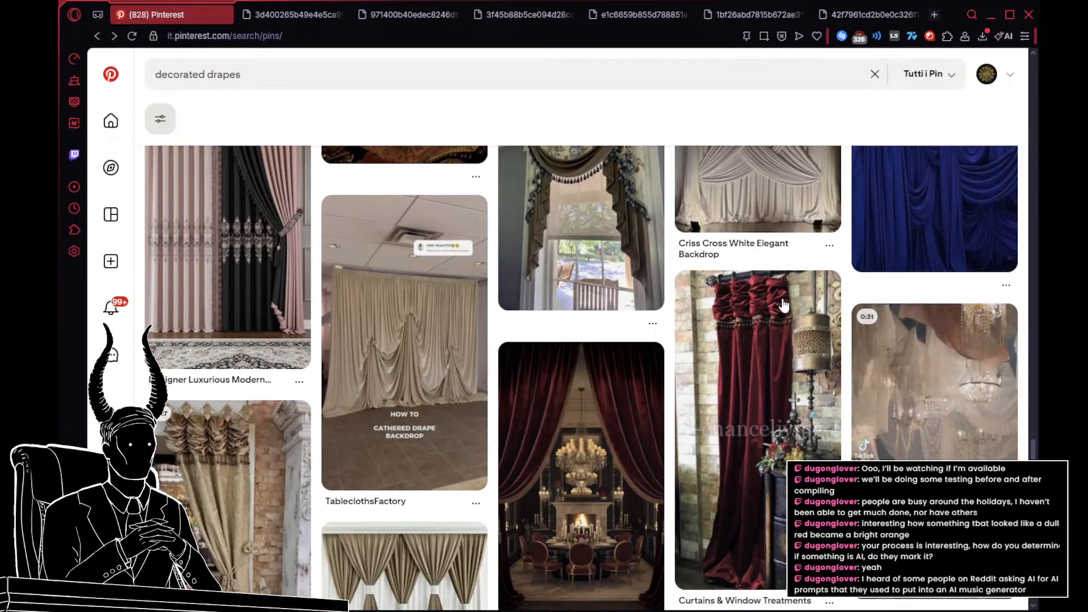
{"action": "scroll", "coordinate": [784, 306], "scroll_direction": "down", "scroll_amount": 10}
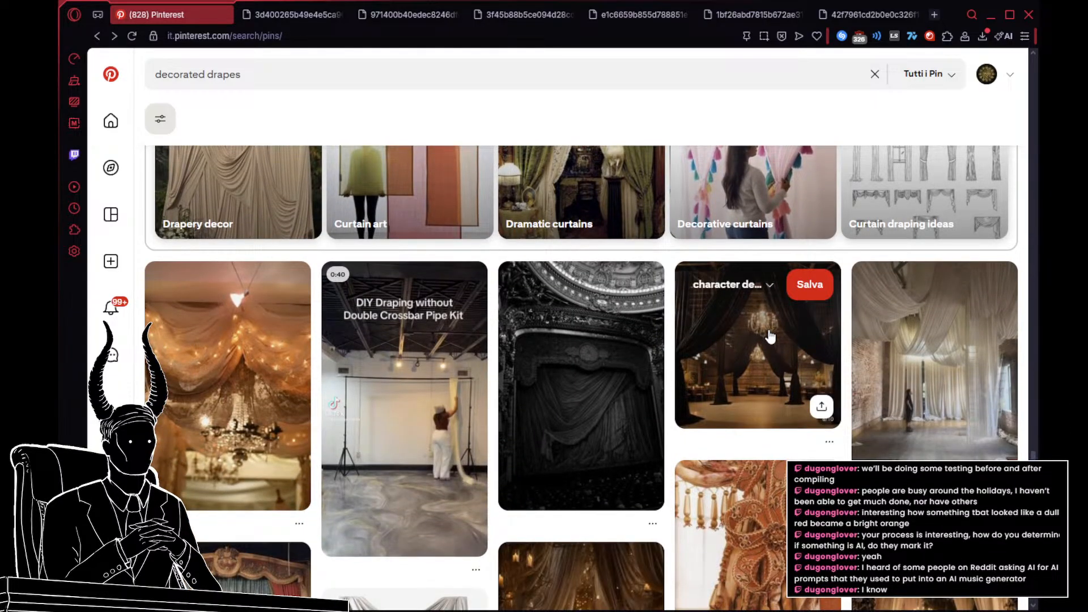
{"action": "scroll", "coordinate": [770, 337], "scroll_direction": "down", "scroll_amount": 4}
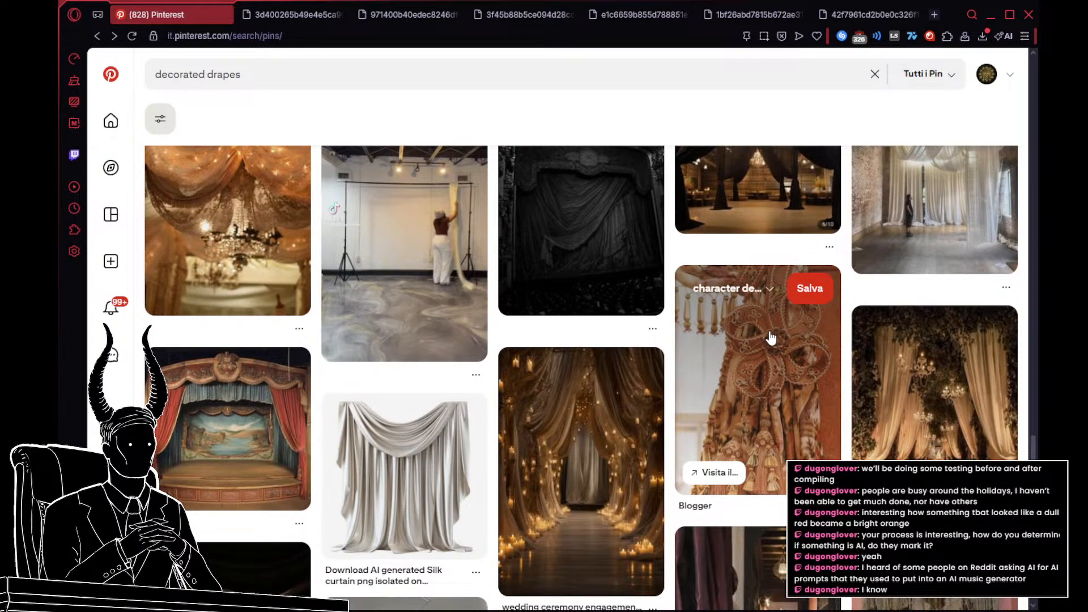
{"action": "scroll", "coordinate": [770, 338], "scroll_direction": "down", "scroll_amount": 8}
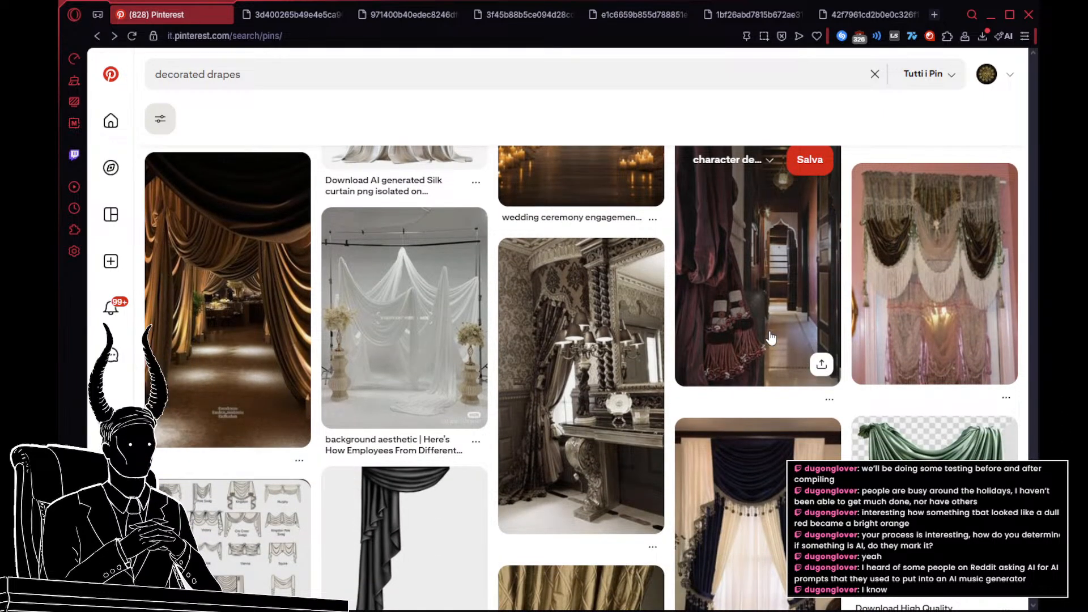
{"action": "scroll", "coordinate": [766, 334], "scroll_direction": "down", "scroll_amount": 5}
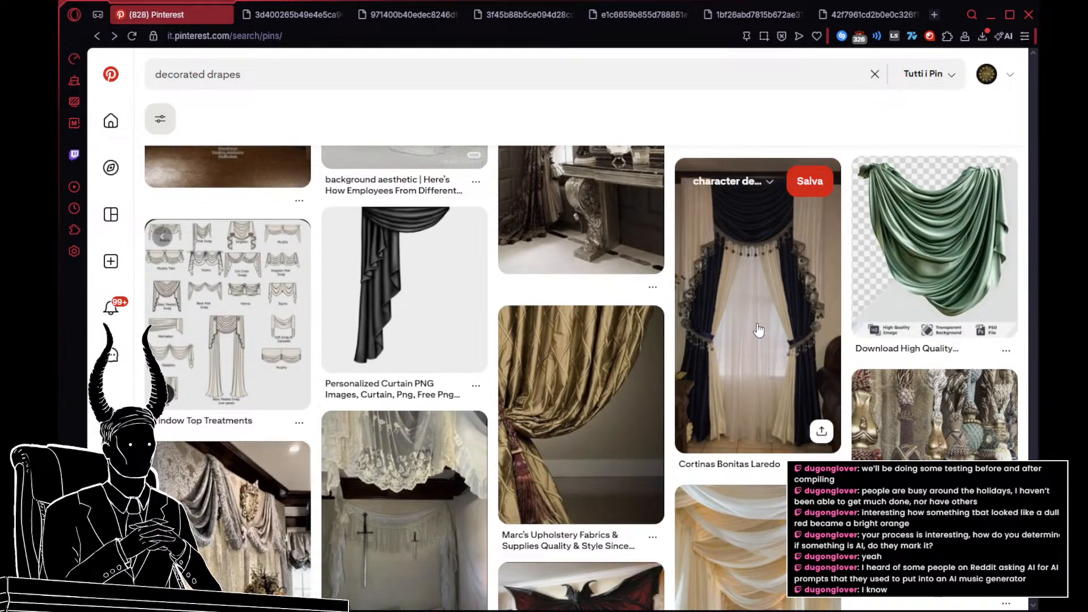
{"action": "scroll", "coordinate": [749, 330], "scroll_direction": "down", "scroll_amount": 4}
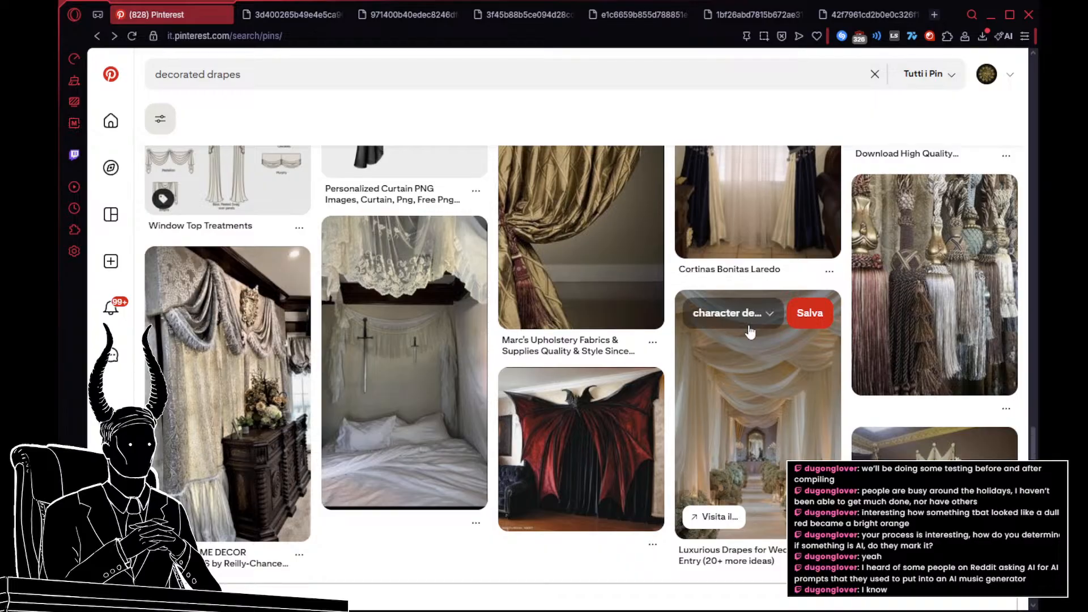
{"action": "scroll", "coordinate": [842, 371], "scroll_direction": "down", "scroll_amount": 15}
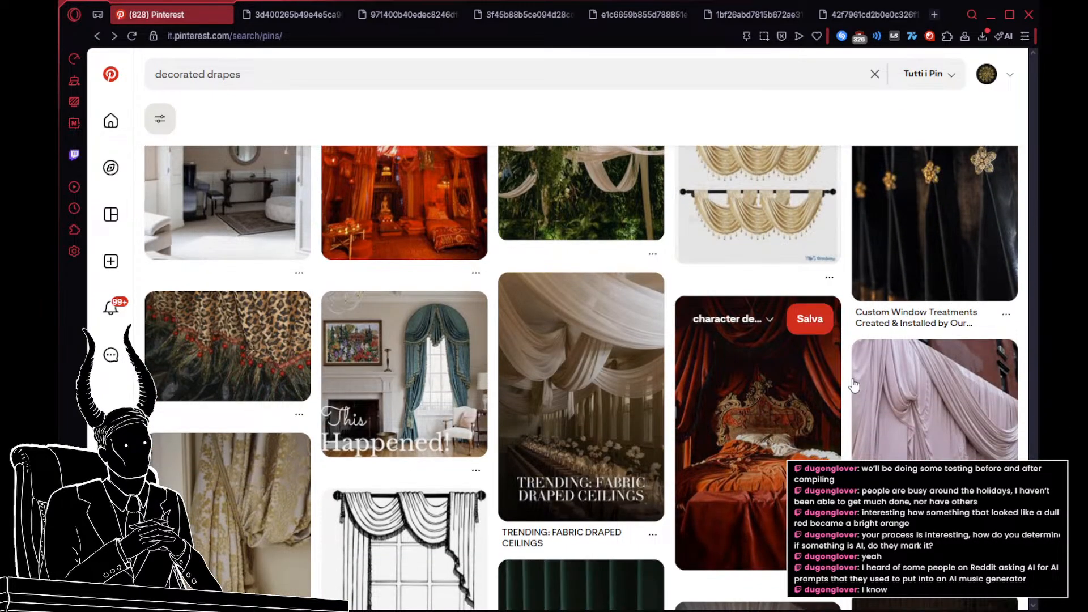
{"action": "scroll", "coordinate": [854, 386], "scroll_direction": "up", "scroll_amount": 5}
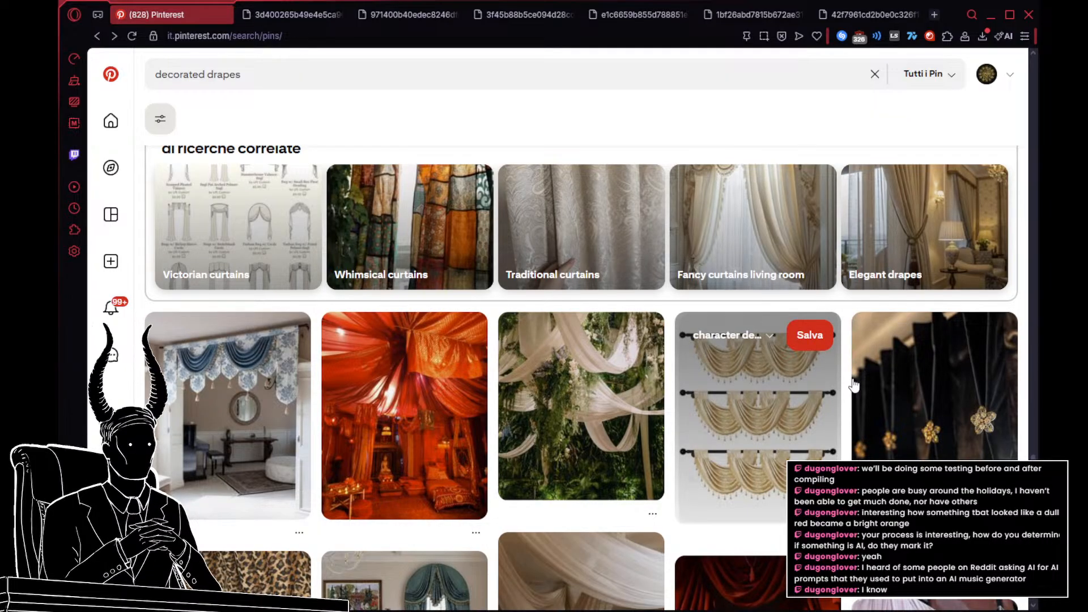
{"action": "scroll", "coordinate": [854, 385], "scroll_direction": "down", "scroll_amount": 12}
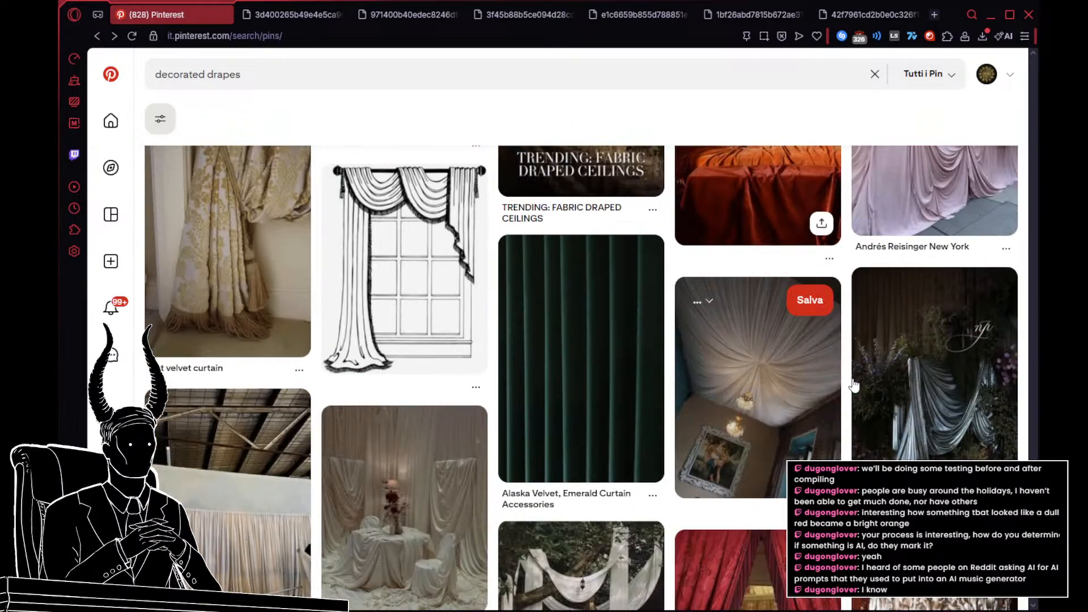
Step: Open the cut velvet curtain image and the related gold damask curtain image in separate tabs, and return to the cut velvet pin
{"action": "scroll", "coordinate": [854, 385], "scroll_direction": "up", "scroll_amount": 3}
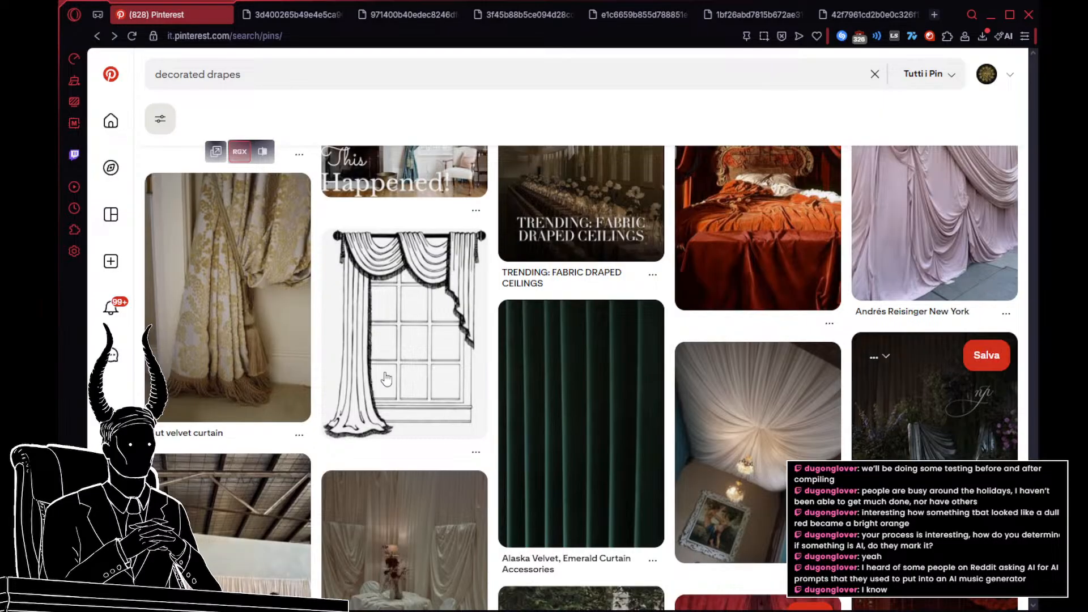
{"action": "left_click", "coordinate": [239, 304]}
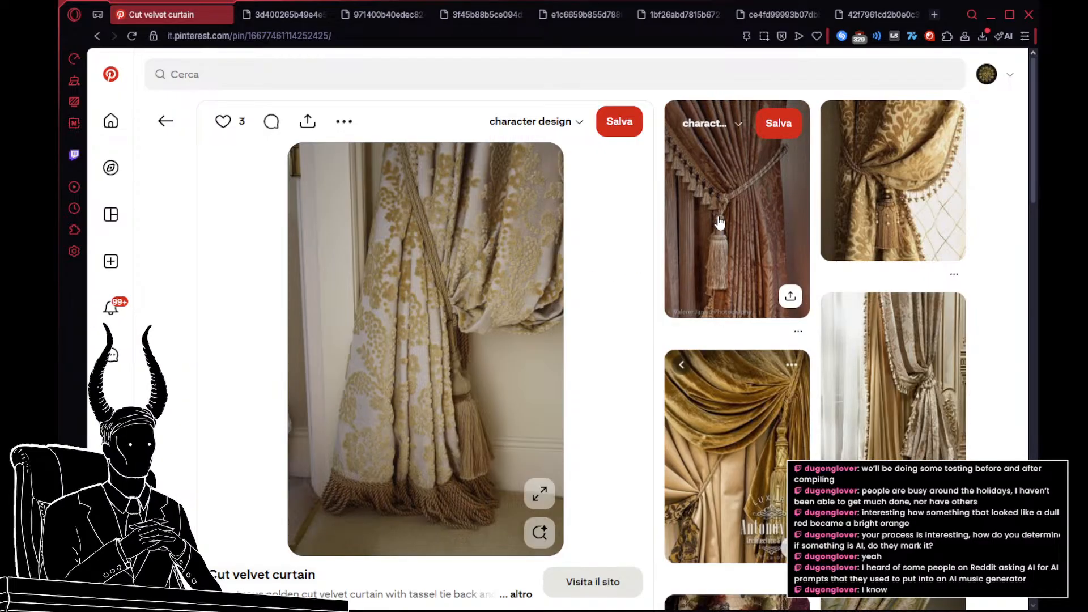
{"action": "left_click", "coordinate": [850, 204]}
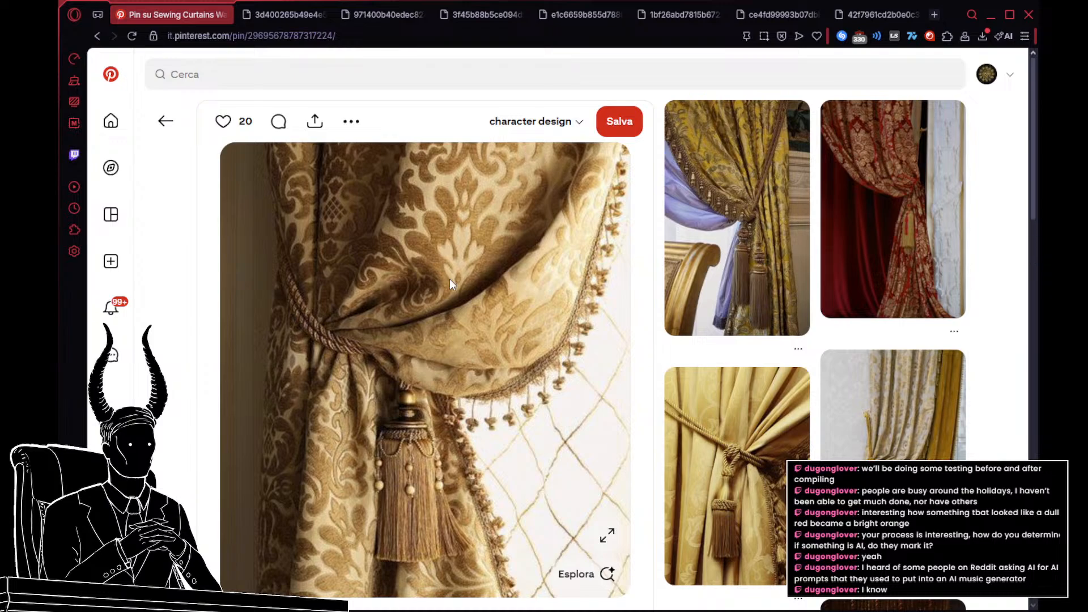
{"action": "left_click", "coordinate": [165, 120]}
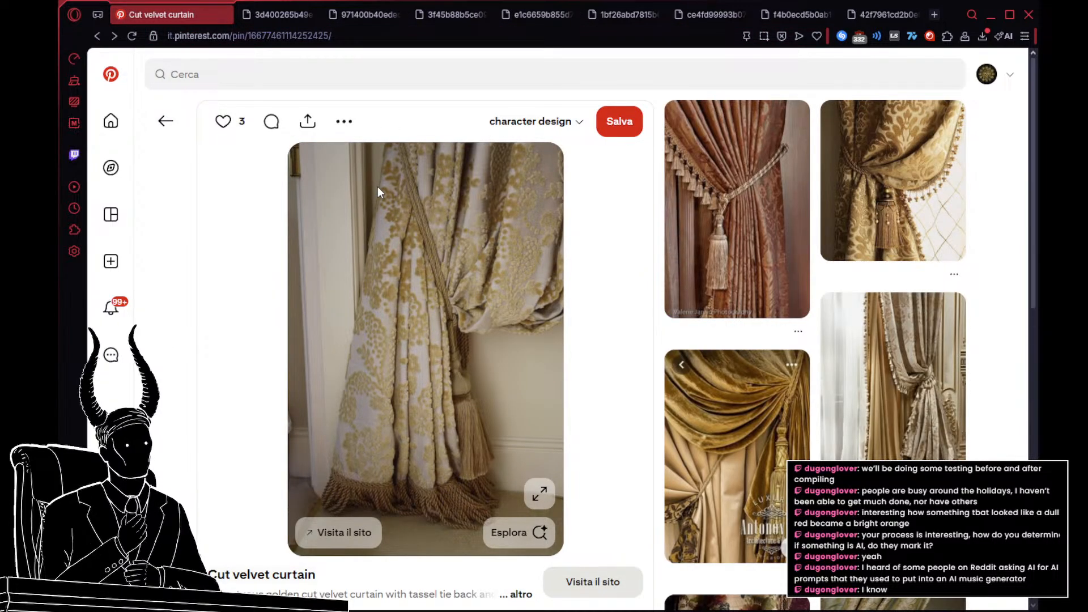
Step: From the related pins, open the floral curtain with beaded tassels, put its image in its own tab and return to the cut velvet pin
{"action": "mouse_move", "coordinate": [758, 237]}
{"action": "scroll", "coordinate": [758, 240], "scroll_direction": "down", "scroll_amount": 4}
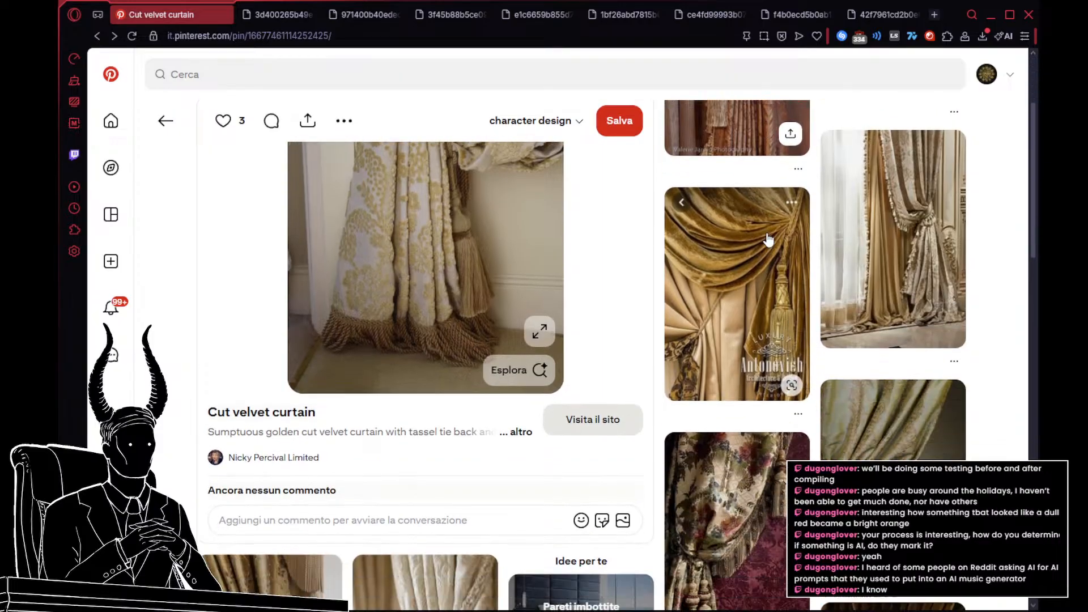
{"action": "scroll", "coordinate": [768, 239], "scroll_direction": "down", "scroll_amount": 3}
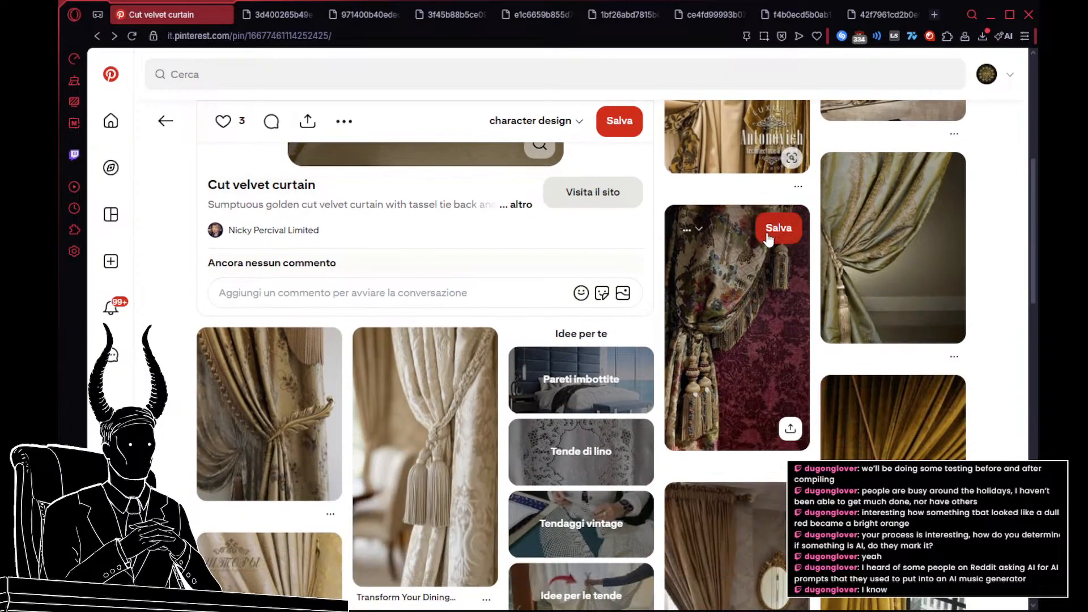
{"action": "left_click", "coordinate": [735, 311]}
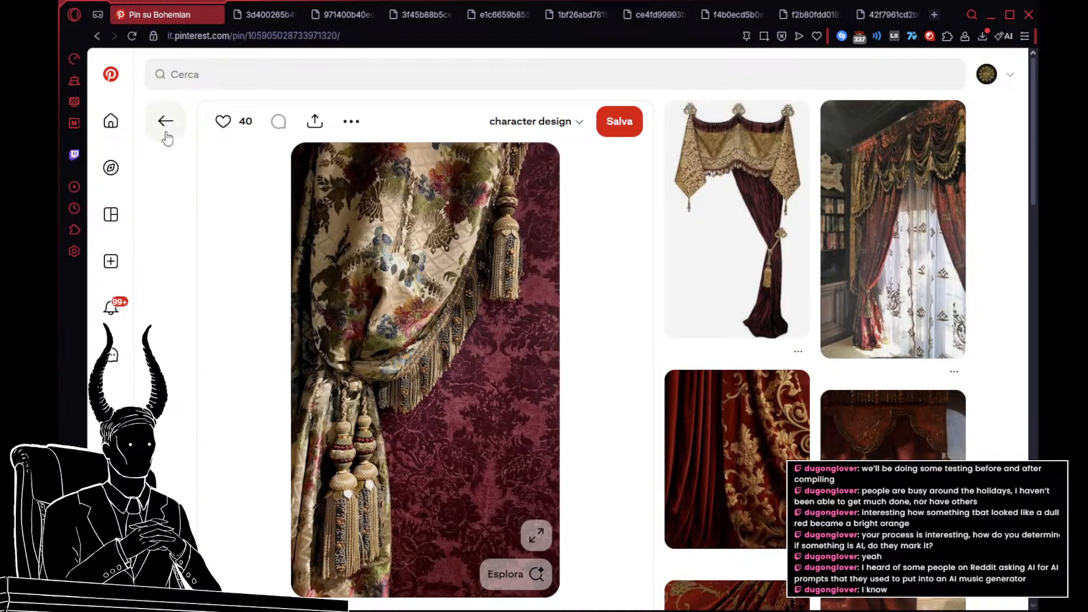
{"action": "left_click", "coordinate": [164, 135]}
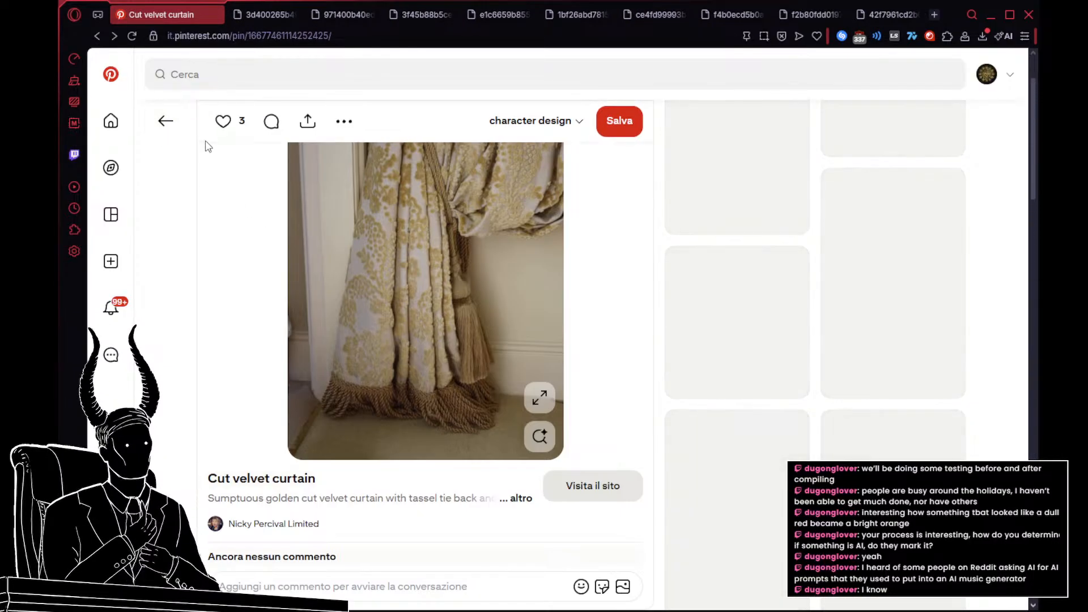
Step: From the related pins, open the green embroidered curtain and its Miss Paty version, put the image in its own tab and return to the cut velvet pin
{"action": "scroll", "coordinate": [712, 194], "scroll_direction": "down", "scroll_amount": 5}
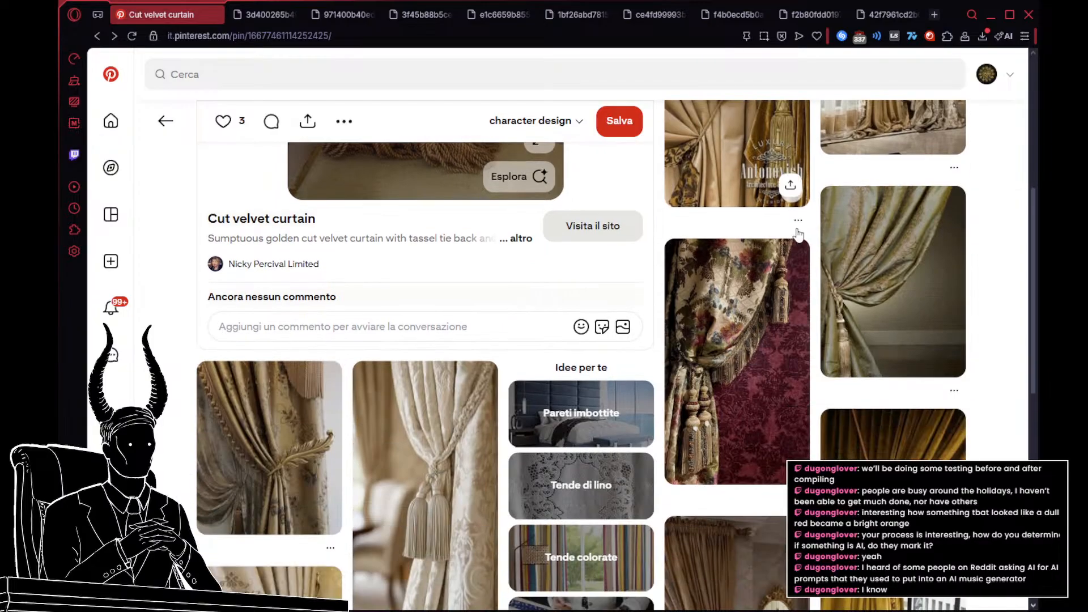
{"action": "scroll", "coordinate": [798, 263], "scroll_direction": "down", "scroll_amount": 3}
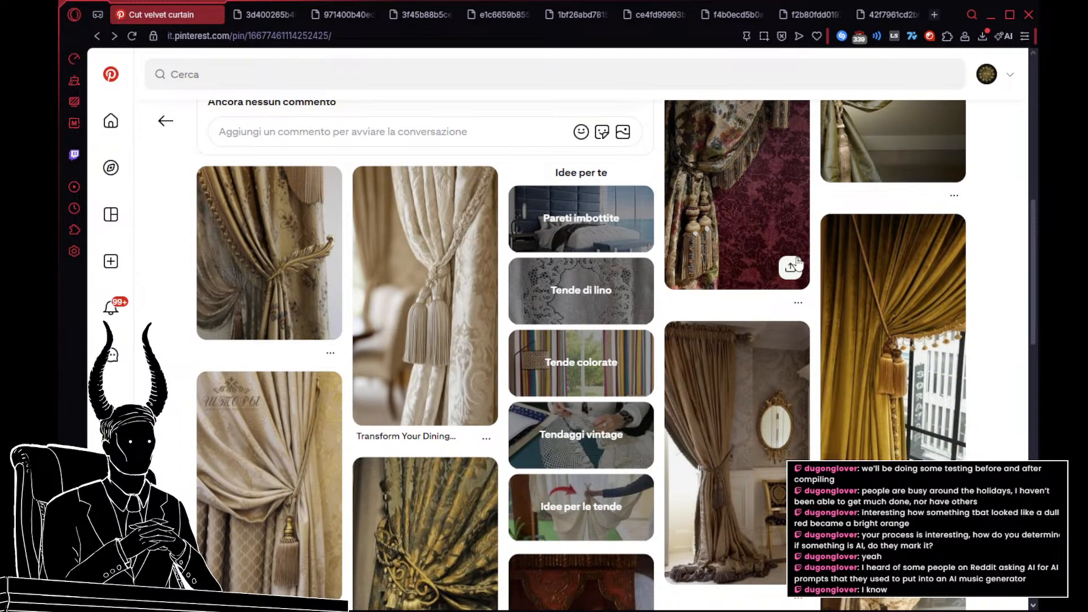
{"action": "scroll", "coordinate": [797, 263], "scroll_direction": "up", "scroll_amount": 8}
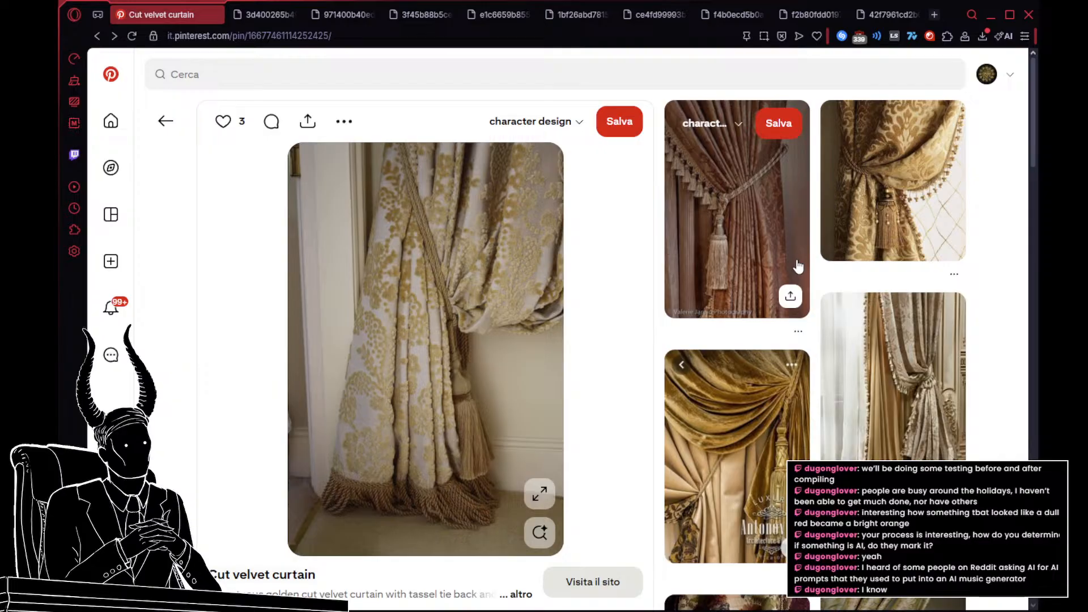
{"action": "scroll", "coordinate": [798, 265], "scroll_direction": "down", "scroll_amount": 1}
{"action": "scroll", "coordinate": [798, 265], "scroll_direction": "up", "scroll_amount": 1}
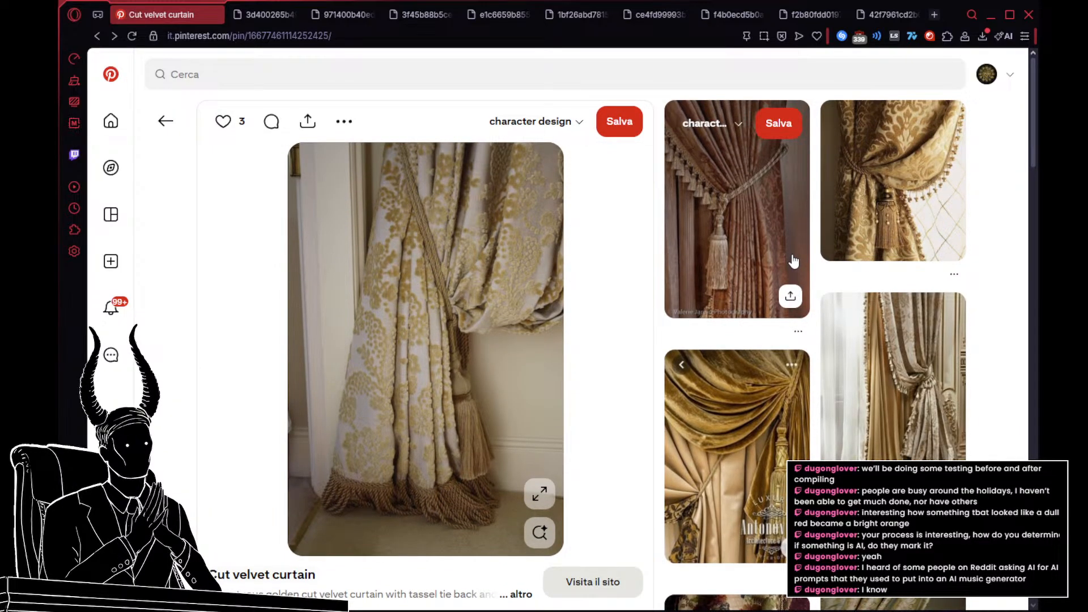
{"action": "scroll", "coordinate": [792, 261], "scroll_direction": "down", "scroll_amount": 5}
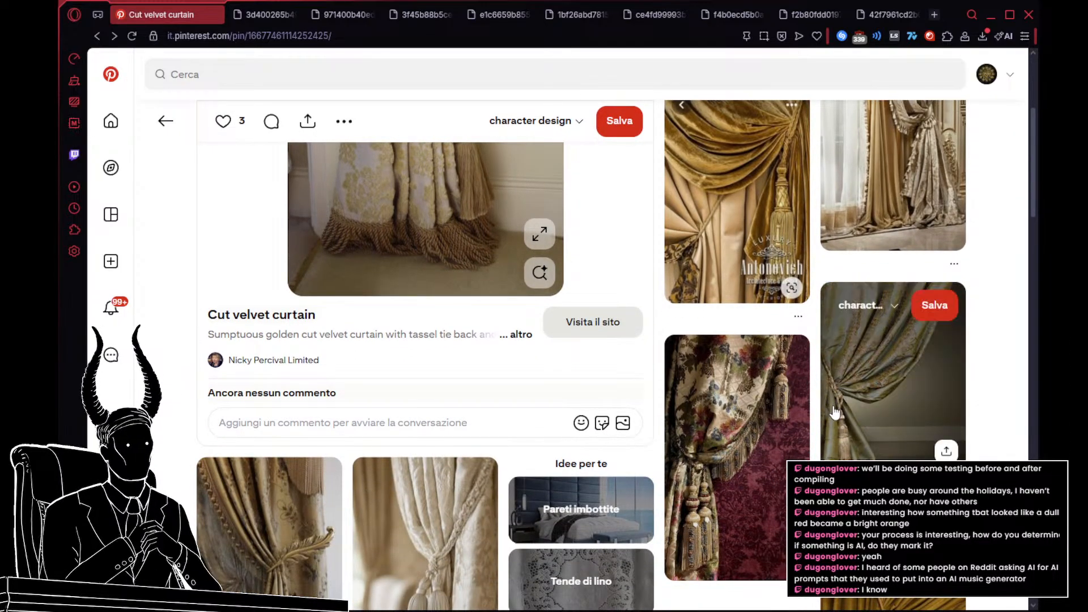
{"action": "left_click", "coordinate": [835, 412]}
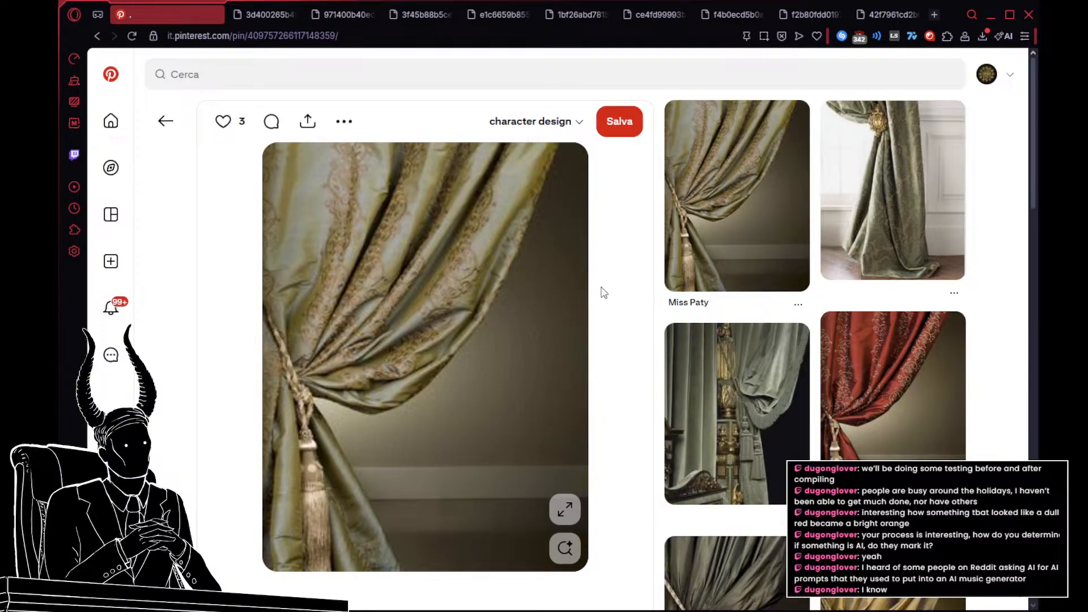
{"action": "left_click", "coordinate": [721, 221]}
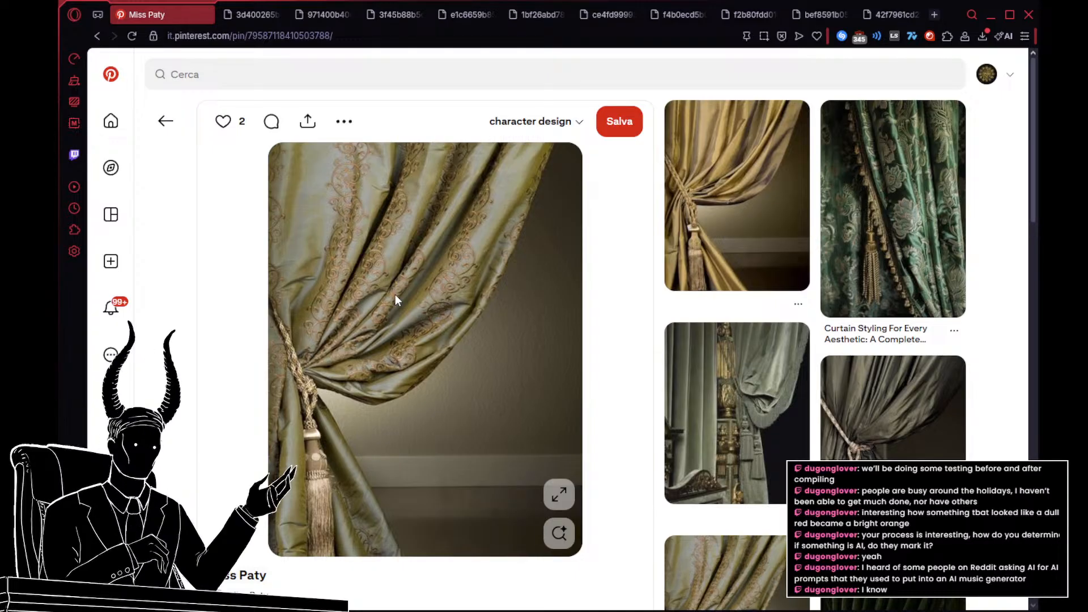
{"action": "left_click", "coordinate": [171, 120]}
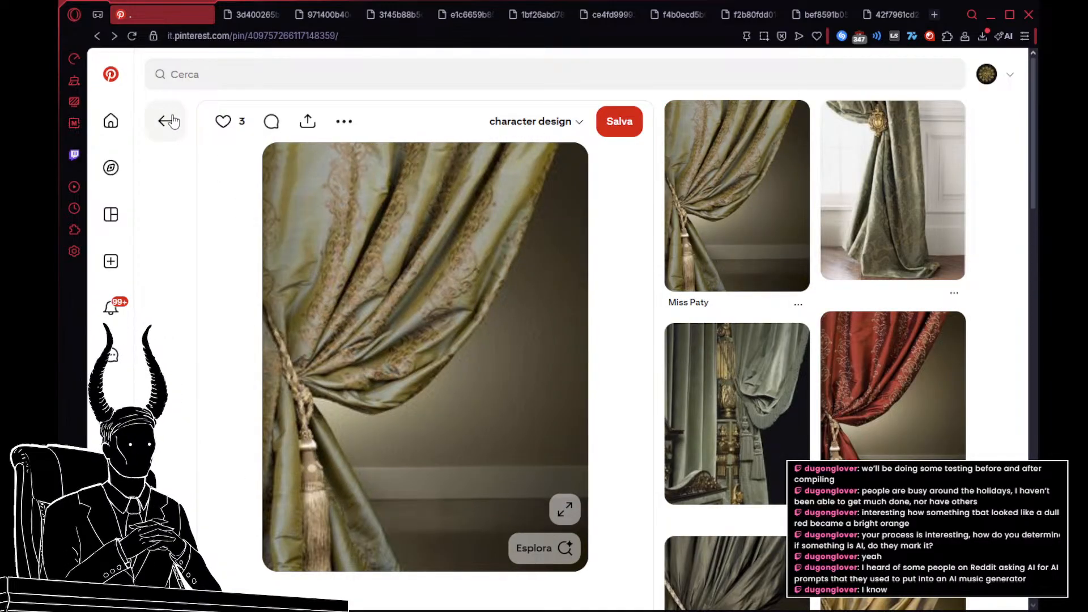
{"action": "left_click", "coordinate": [172, 120]}
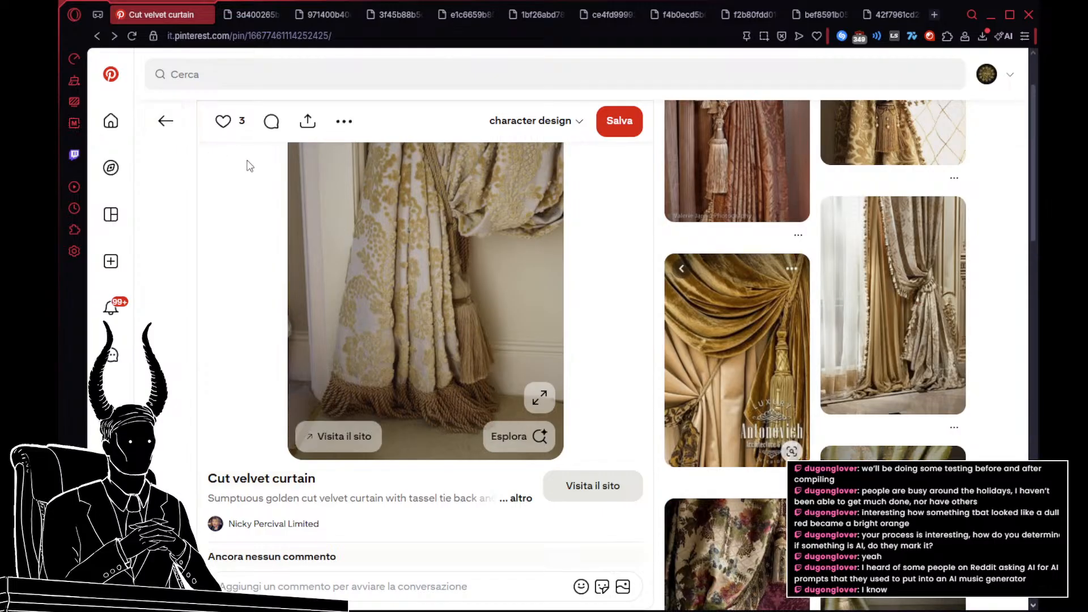
Step: Look through the remaining pins related to the cut velvet curtain for tasseled, fringed and richly patterned drapery
{"action": "scroll", "coordinate": [636, 257], "scroll_direction": "down", "scroll_amount": 3}
{"action": "scroll", "coordinate": [638, 261], "scroll_direction": "down", "scroll_amount": 5}
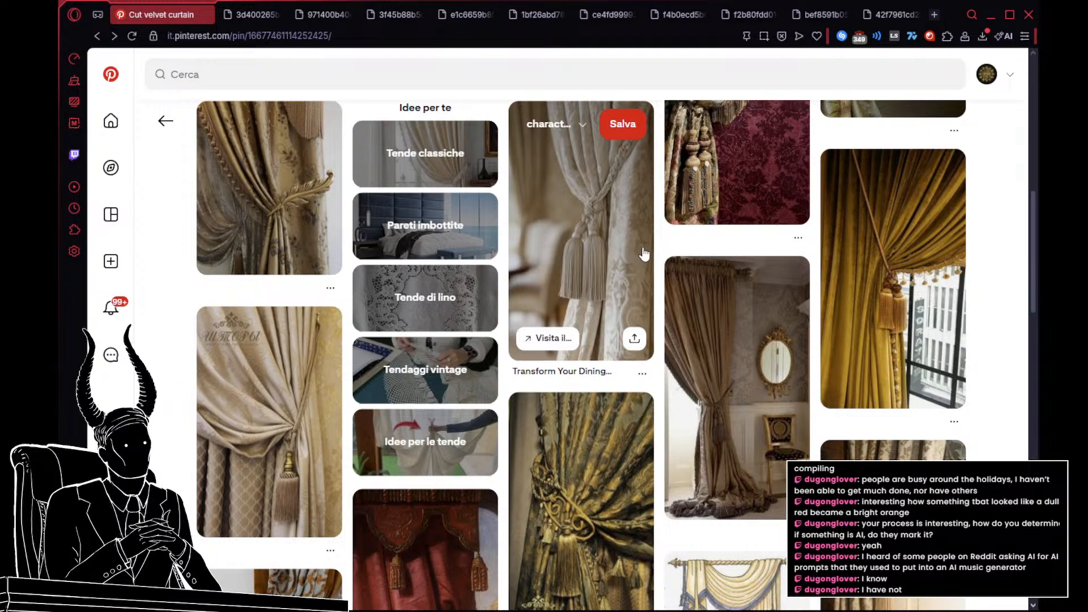
{"action": "scroll", "coordinate": [659, 230], "scroll_direction": "down", "scroll_amount": 1}
{"action": "scroll", "coordinate": [659, 229], "scroll_direction": "down", "scroll_amount": 4}
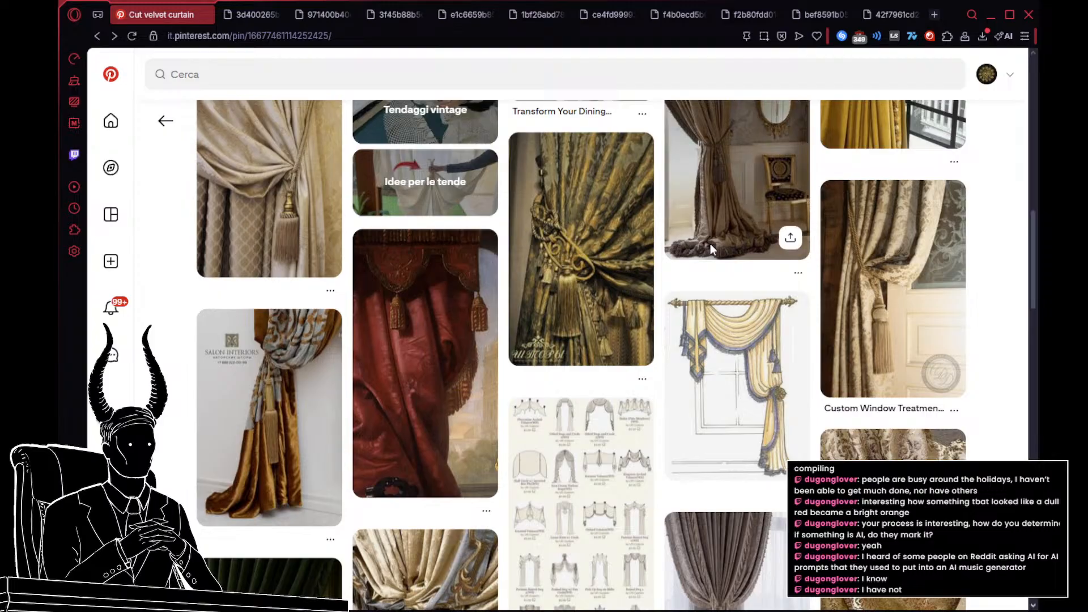
{"action": "scroll", "coordinate": [709, 244], "scroll_direction": "down", "scroll_amount": 5}
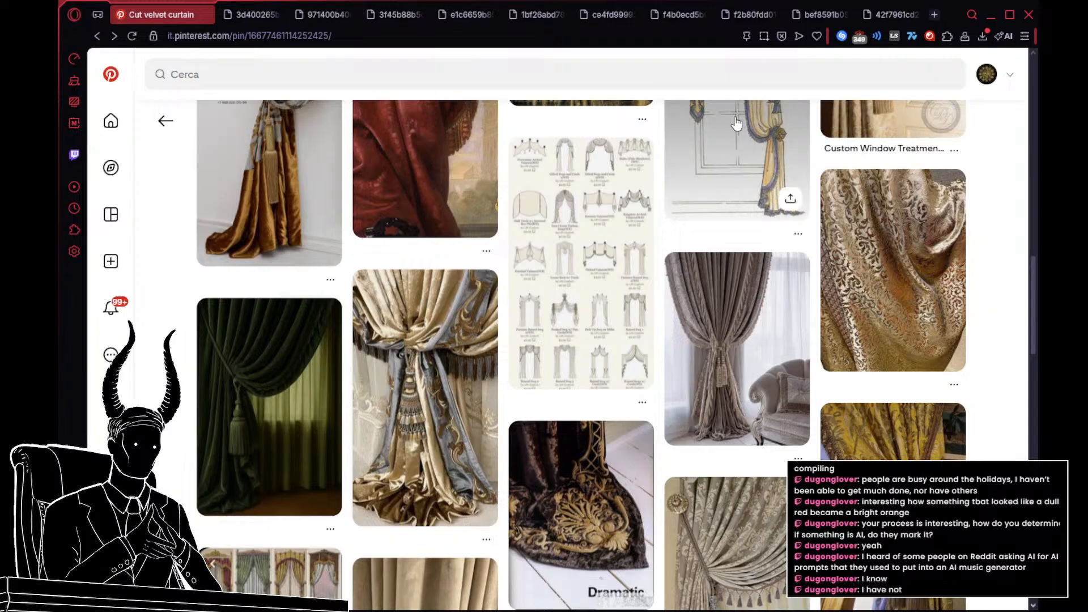
Step: Search Pinterest for "dark souls boss"
{"action": "left_click", "coordinate": [408, 85]}
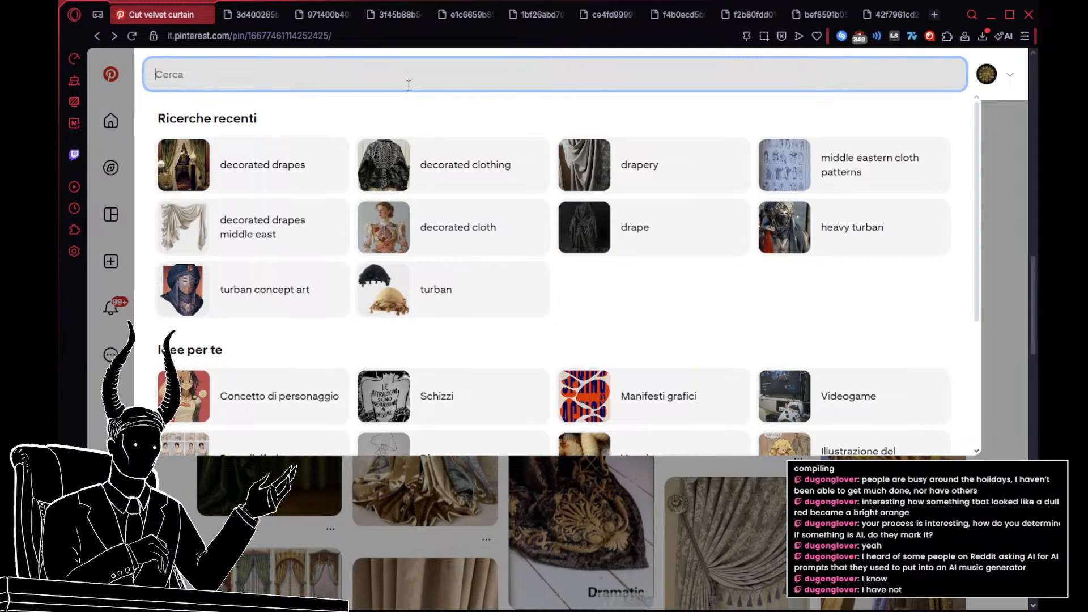
{"action": "type", "text": "dark souls boss"}
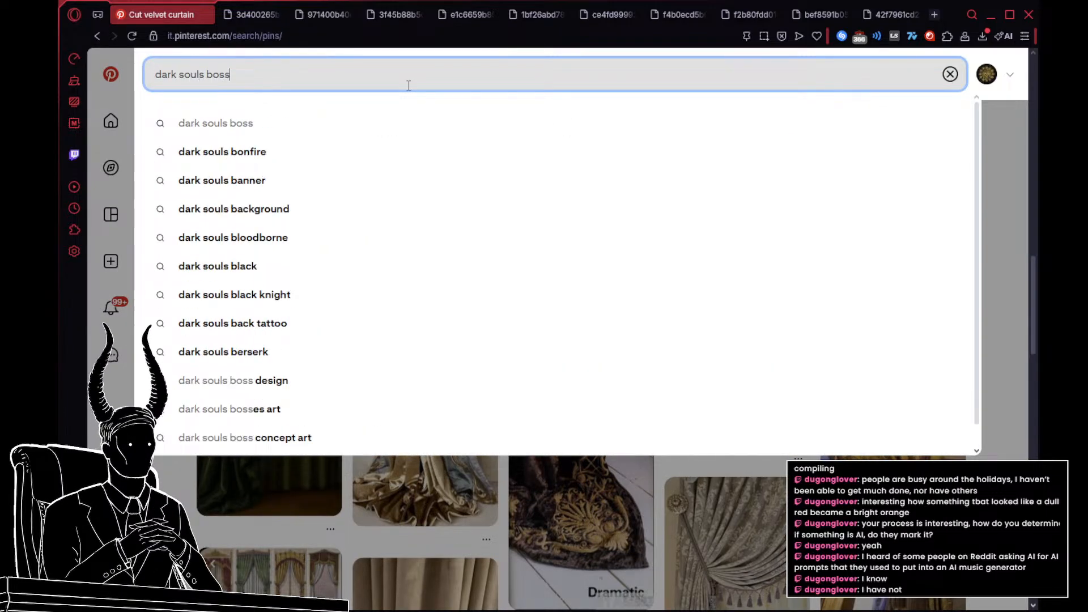
{"action": "key", "text": "Return"}
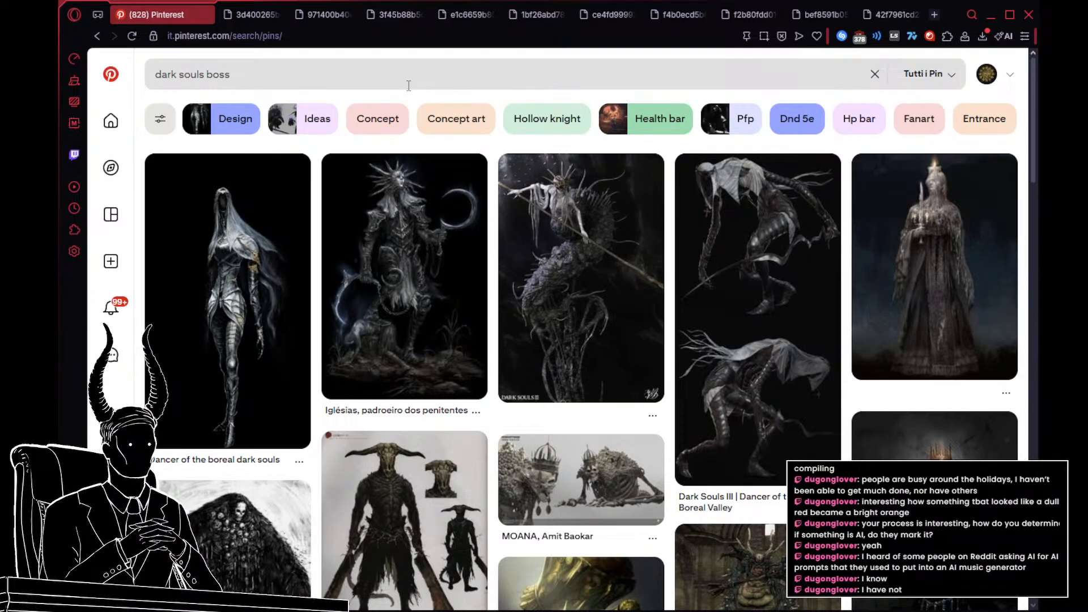
Step: Open the Dark Souls III pin of the crowned, spear-wielding figure on a serpentine body and examine its image
{"action": "scroll", "coordinate": [408, 85], "scroll_direction": "down", "scroll_amount": 1}
{"action": "left_click", "coordinate": [590, 250]}
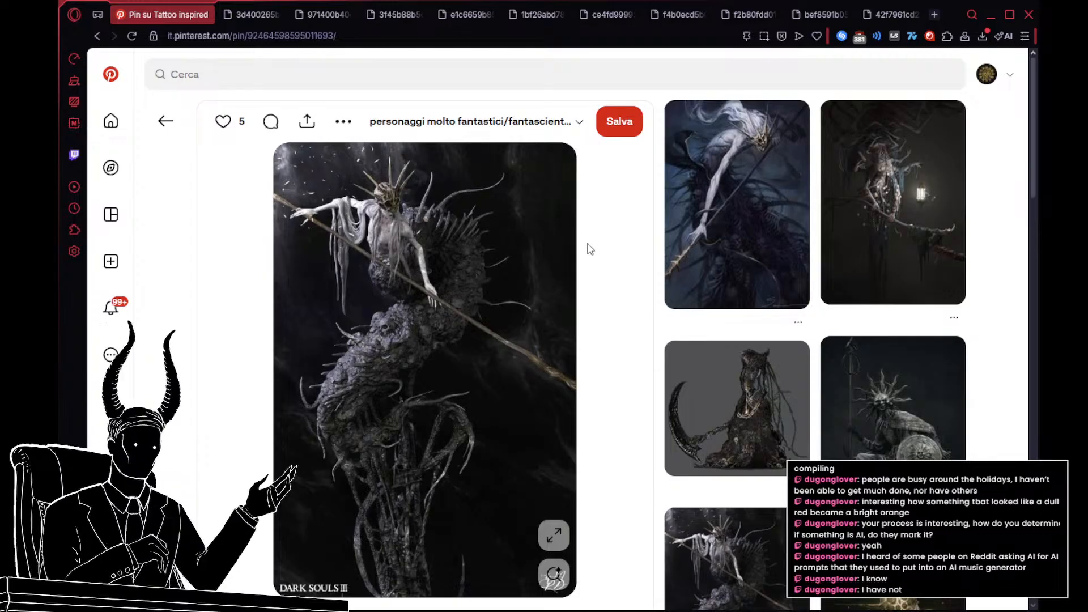
{"action": "scroll", "coordinate": [587, 249], "scroll_direction": "down", "scroll_amount": 2}
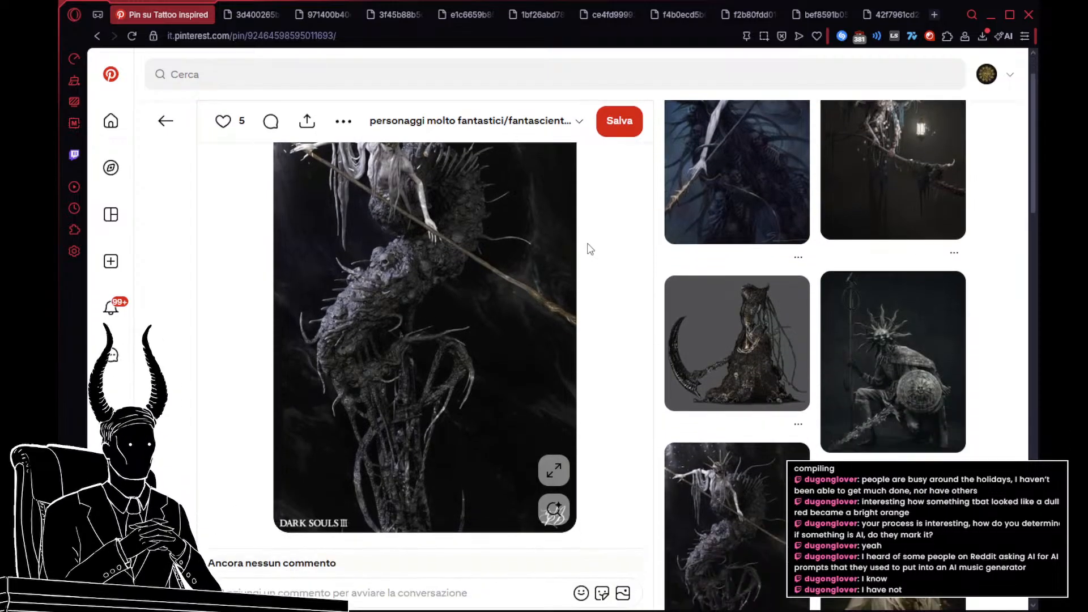
{"action": "scroll", "coordinate": [587, 249], "scroll_direction": "up", "scroll_amount": 2}
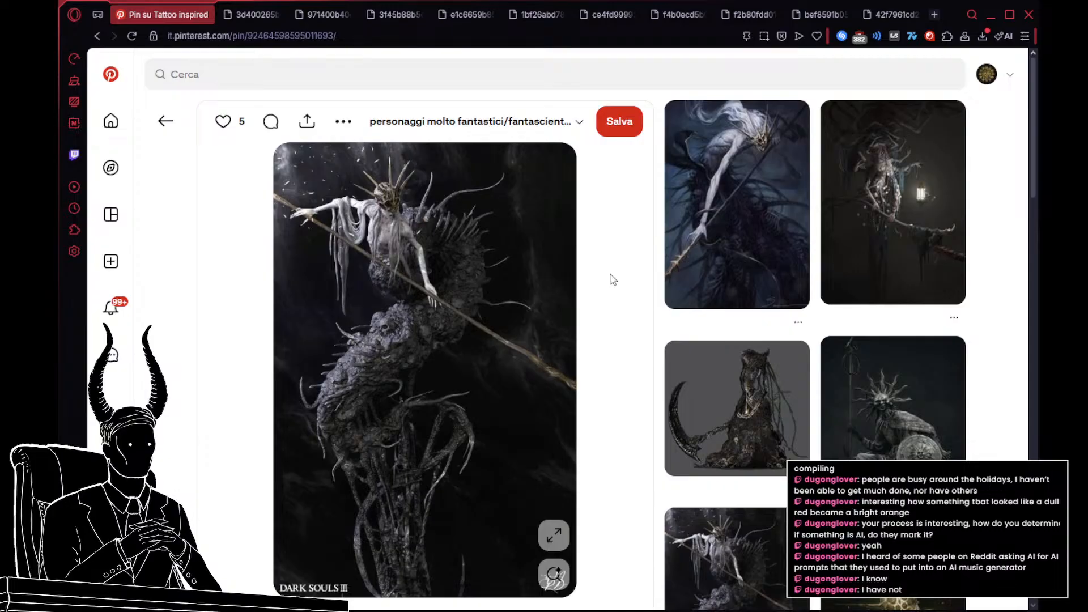
Step: Browse the related dark fantasy character pins, open the "Goddess" pin, and examine its artwork and related pins
{"action": "scroll", "coordinate": [623, 281], "scroll_direction": "down", "scroll_amount": 5}
{"action": "scroll", "coordinate": [634, 285], "scroll_direction": "down", "scroll_amount": 3}
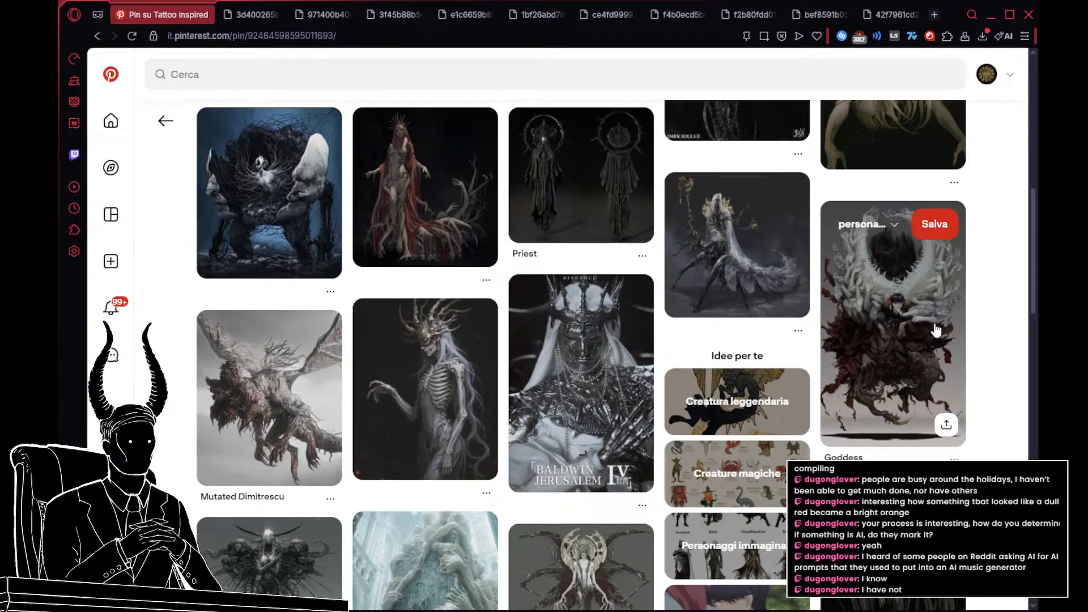
{"action": "left_click", "coordinate": [937, 329]}
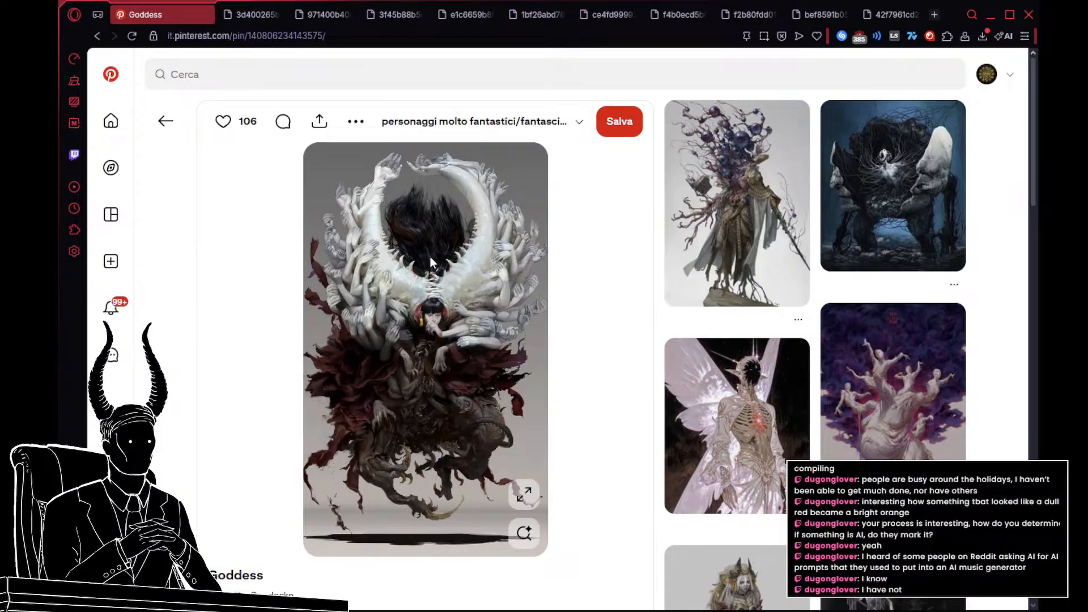
{"action": "scroll", "coordinate": [494, 298], "scroll_direction": "down", "scroll_amount": 2}
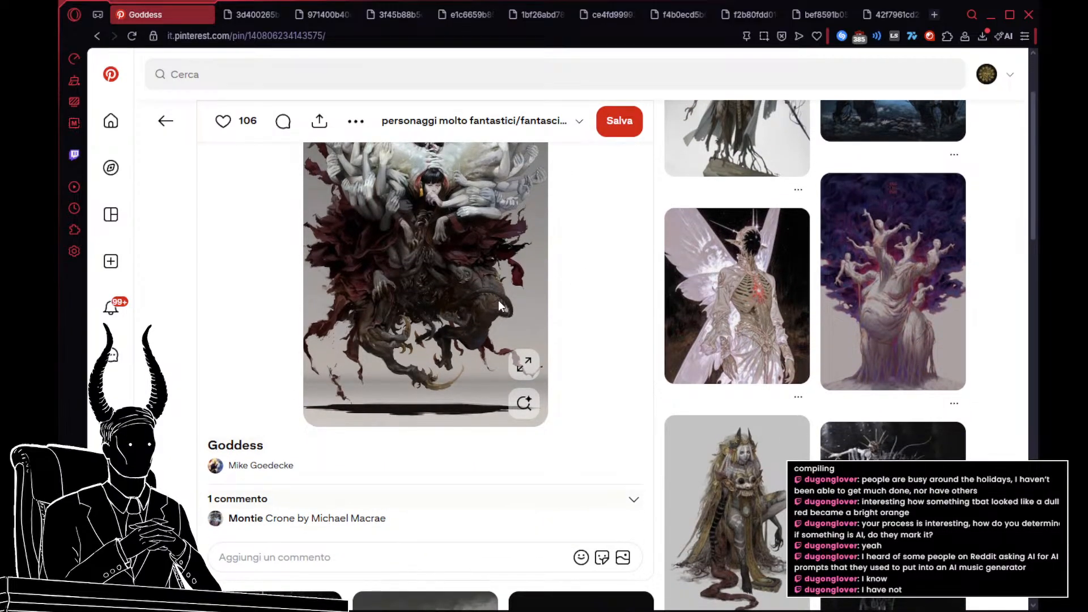
{"action": "scroll", "coordinate": [500, 306], "scroll_direction": "down", "scroll_amount": 2}
{"action": "scroll", "coordinate": [501, 306], "scroll_direction": "down", "scroll_amount": 2}
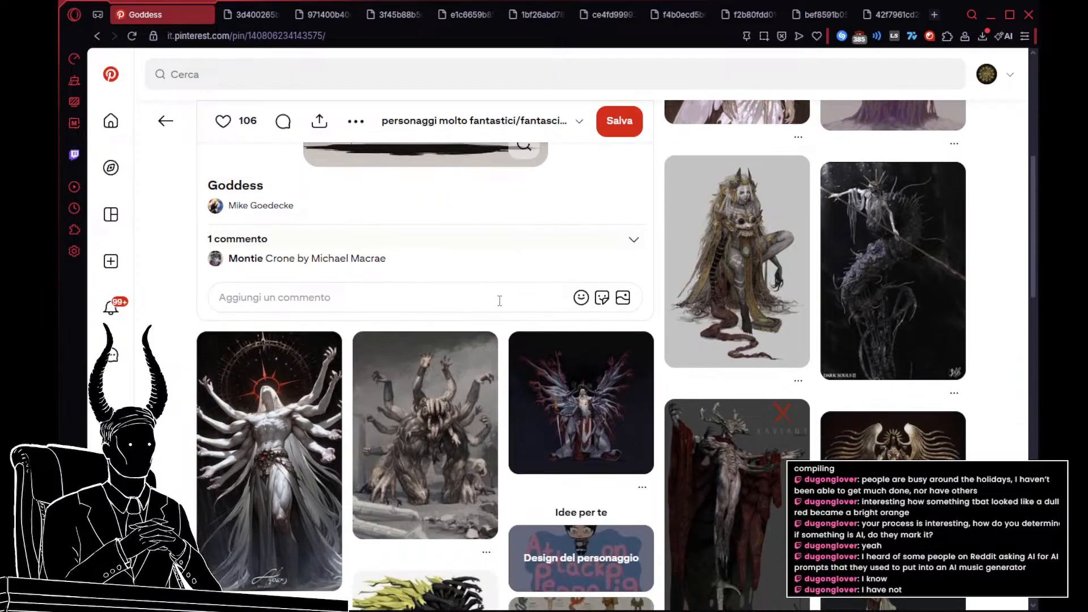
{"action": "scroll", "coordinate": [500, 300], "scroll_direction": "up", "scroll_amount": 2}
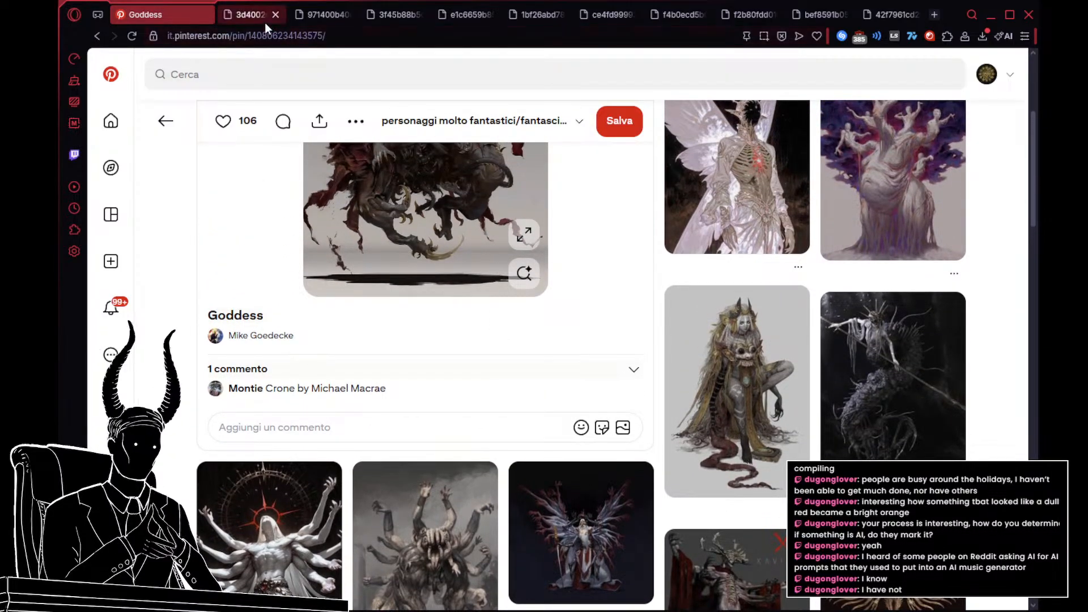
{"action": "scroll", "coordinate": [646, 330], "scroll_direction": "up", "scroll_amount": 4}
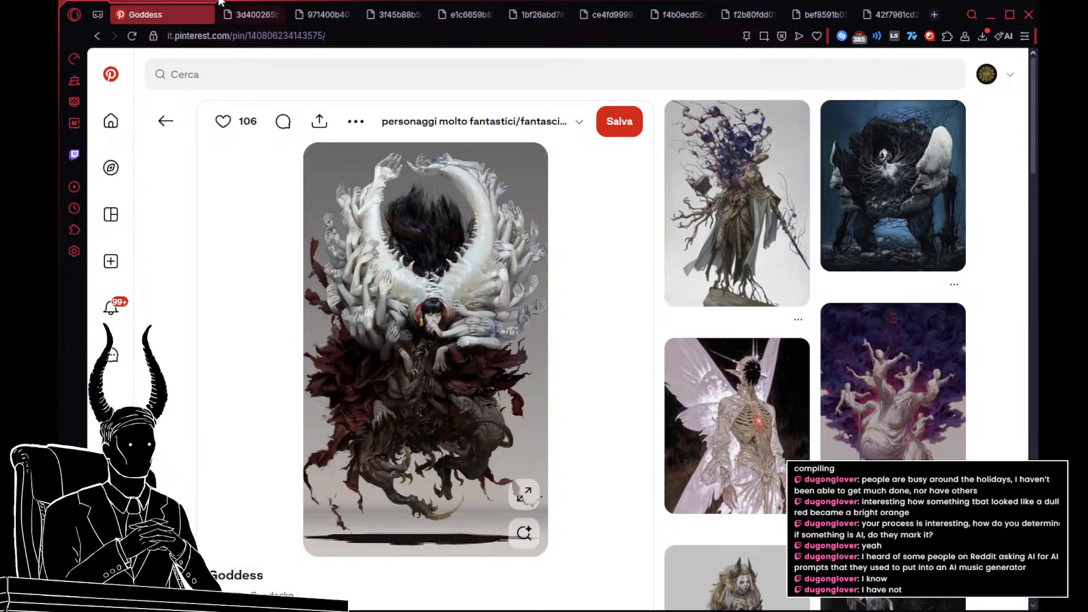
Step: Check the opened drapery reference images and close the one of the hooded figure wrapped in white cloth
{"action": "left_click", "coordinate": [263, 13]}
{"action": "left_click", "coordinate": [326, 19]}
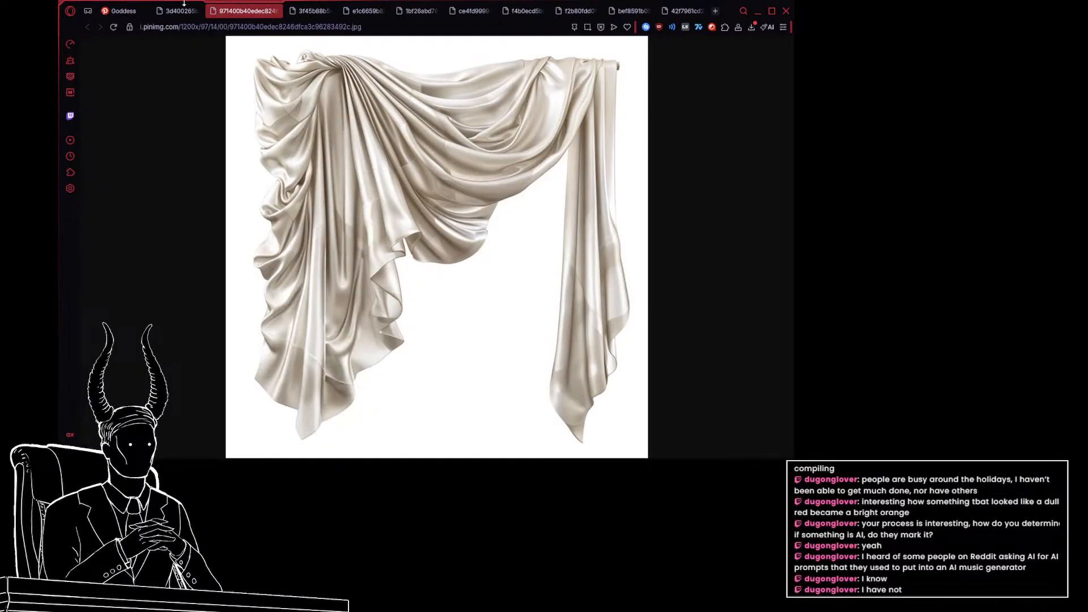
{"action": "left_click", "coordinate": [226, 13]}
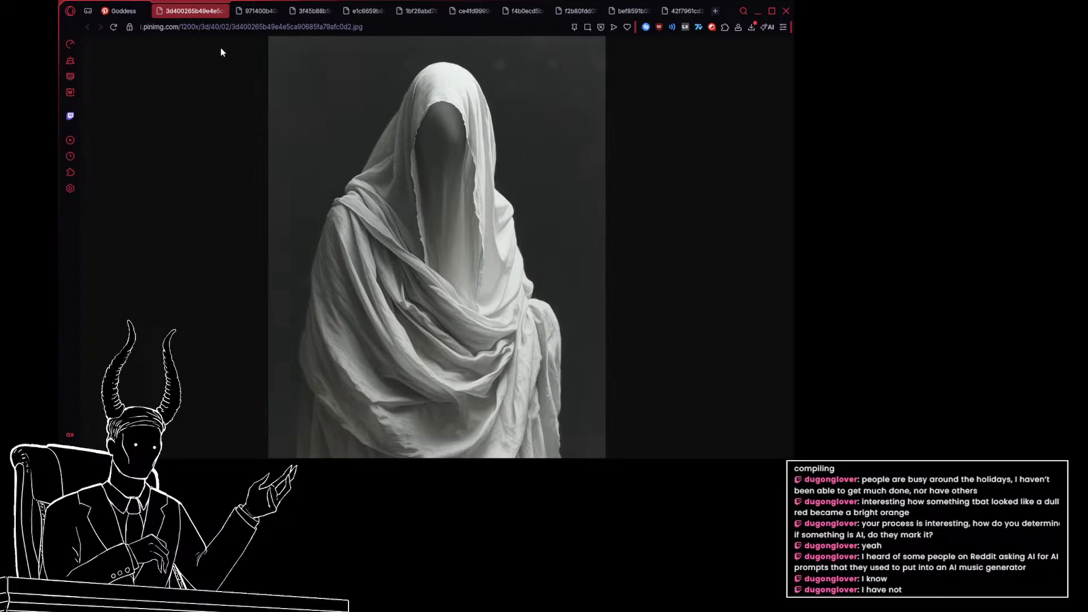
{"action": "left_click", "coordinate": [220, 12]}
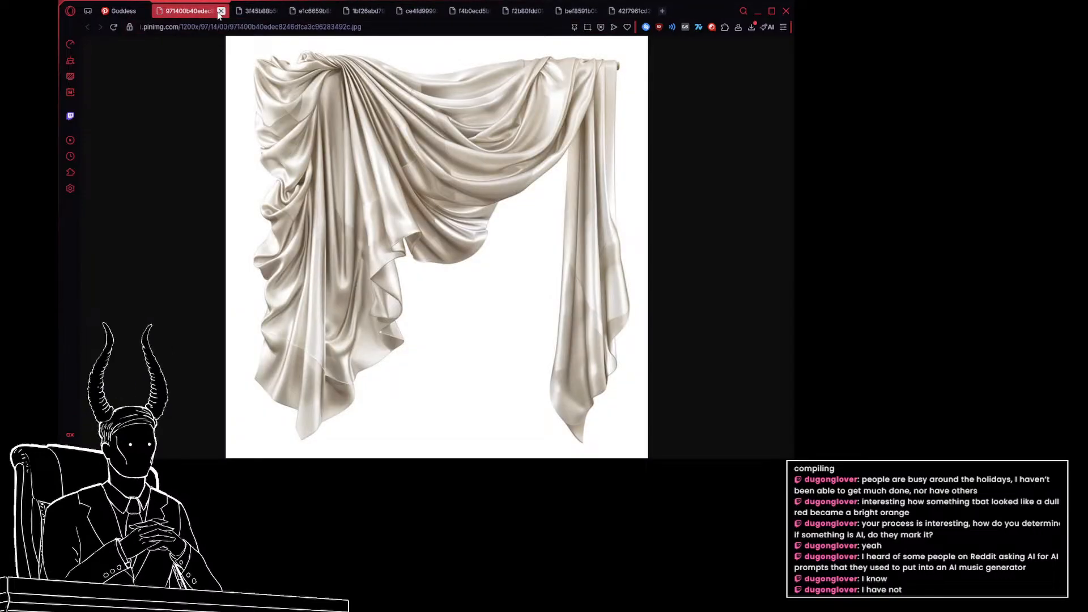
Step: Look through the remaining opened reference images, from the silver coin headdress and tasselled gold curtain to the hanging white cloth
{"action": "left_click", "coordinate": [241, 14]}
{"action": "left_click", "coordinate": [324, 16]}
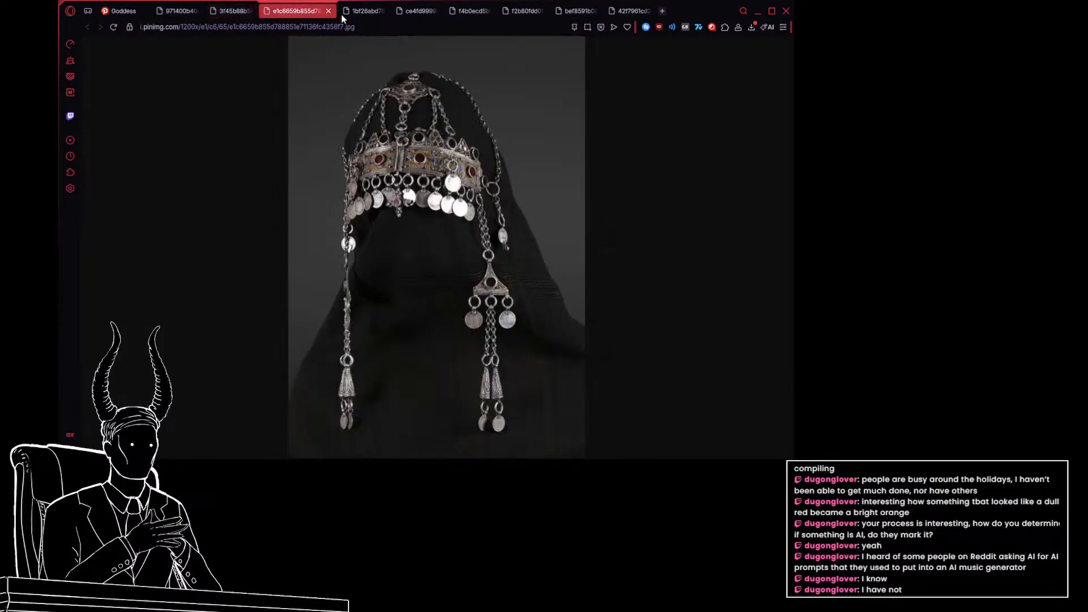
{"action": "left_click", "coordinate": [368, 13]}
{"action": "left_click", "coordinate": [424, 16]}
{"action": "left_click", "coordinate": [476, 13]}
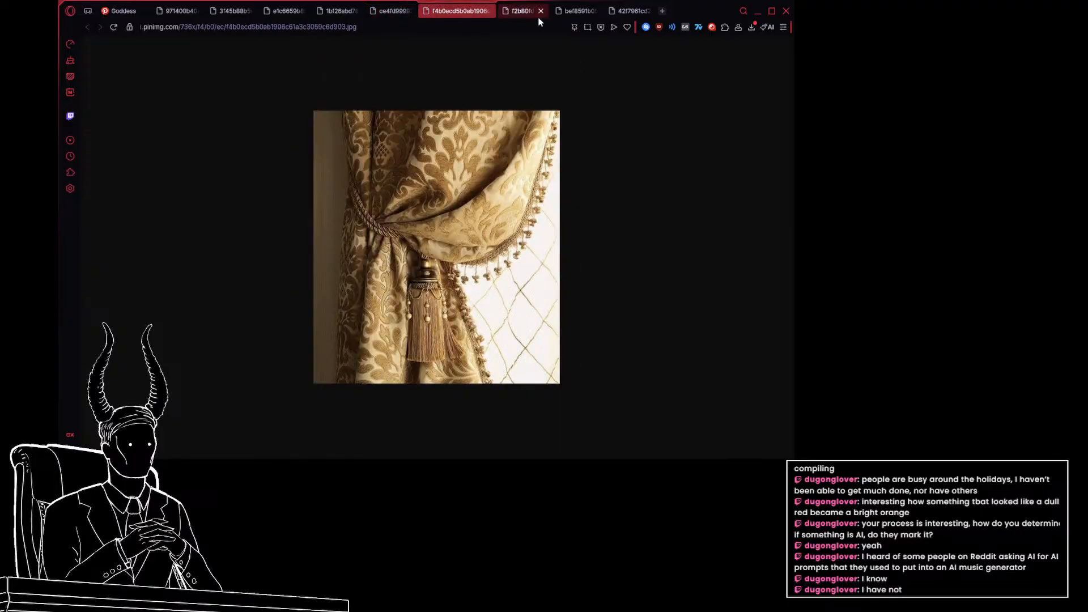
{"action": "left_click", "coordinate": [534, 16]}
{"action": "left_click", "coordinate": [569, 12]}
{"action": "left_click", "coordinate": [612, 11]}
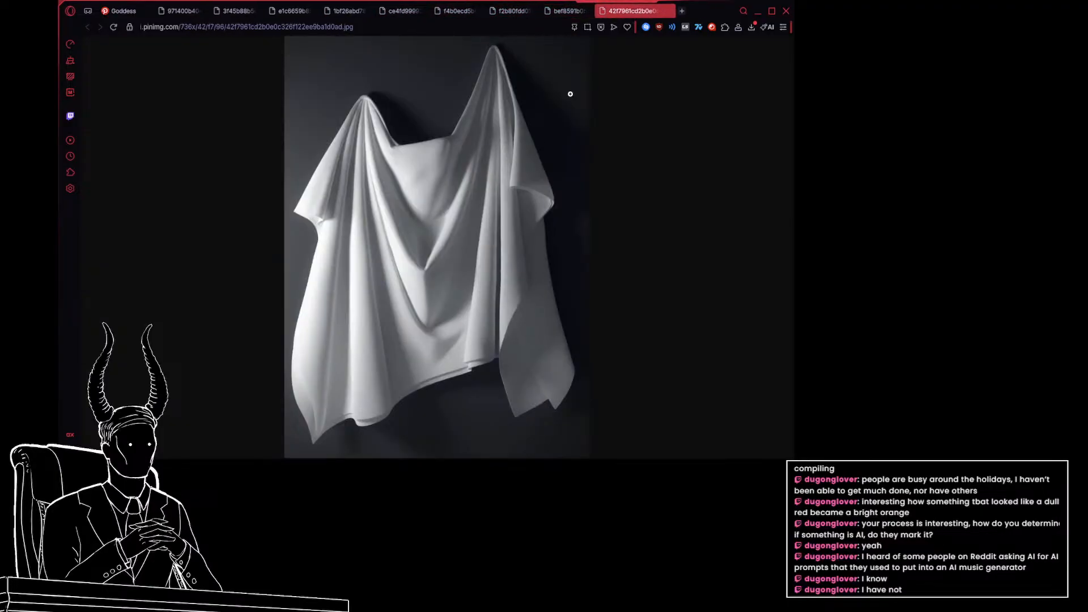
Step: Switch to Photoshop and paste the cream satin curtain reference into group project final.psd, enlarged beside the left masked head
{"action": "left_click", "coordinate": [187, 11]}
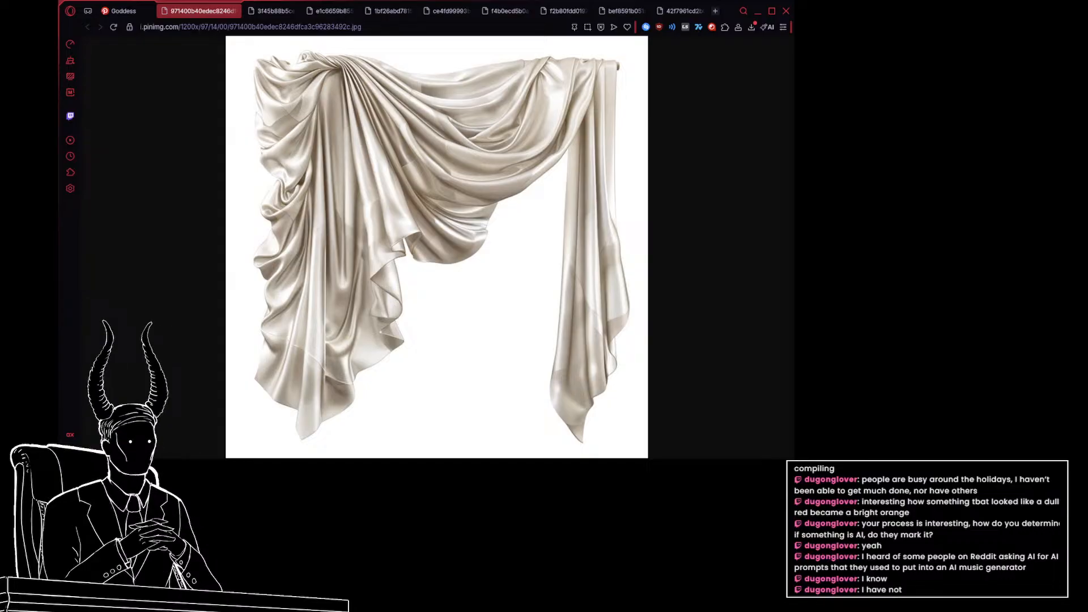
{"action": "key", "text": "alt+Tab"}
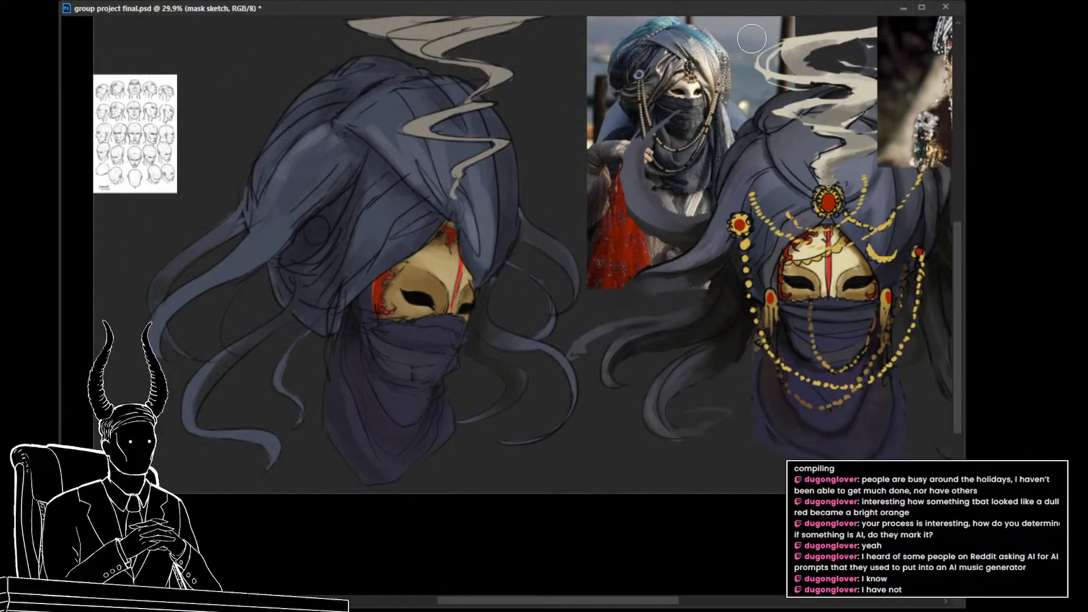
{"action": "left_click_drag", "start_coordinate": [644, 275], "coordinate": [635, 358]}
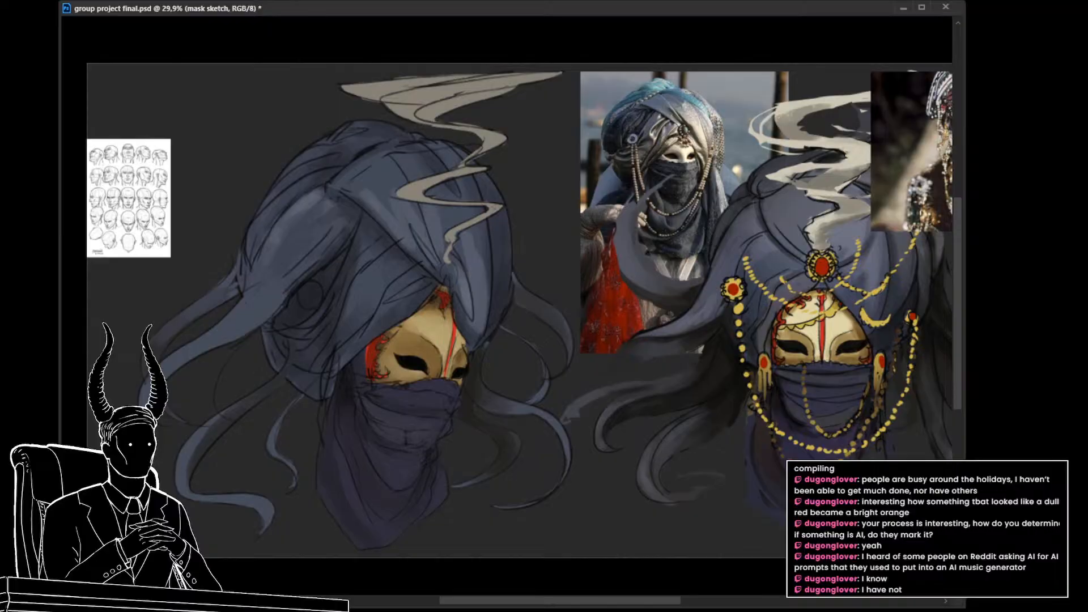
{"action": "key", "text": "v"}
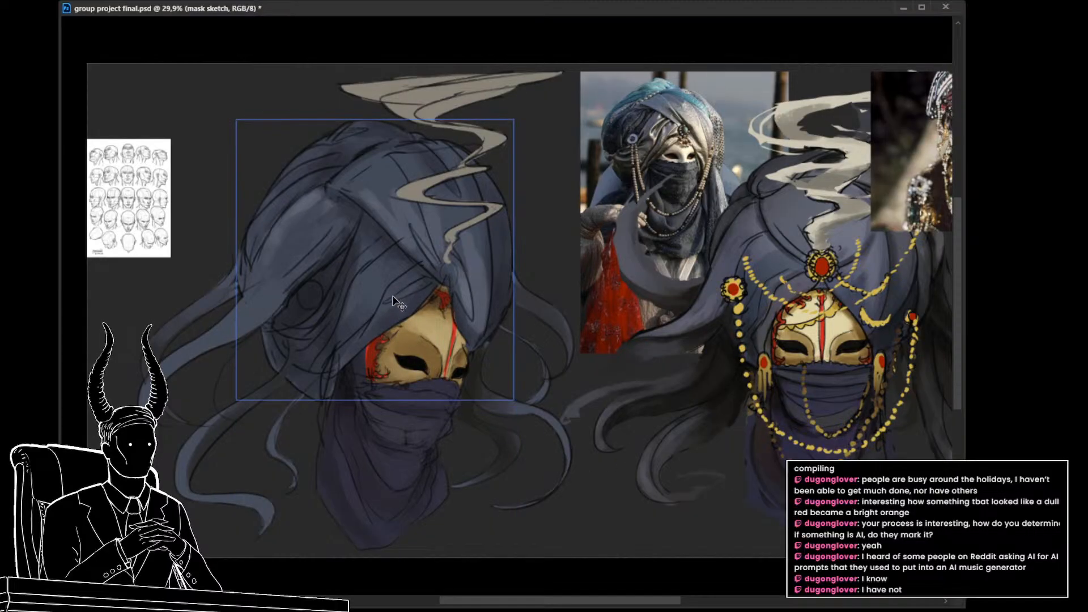
{"action": "left_click", "coordinate": [397, 309], "text": "ctrl"}
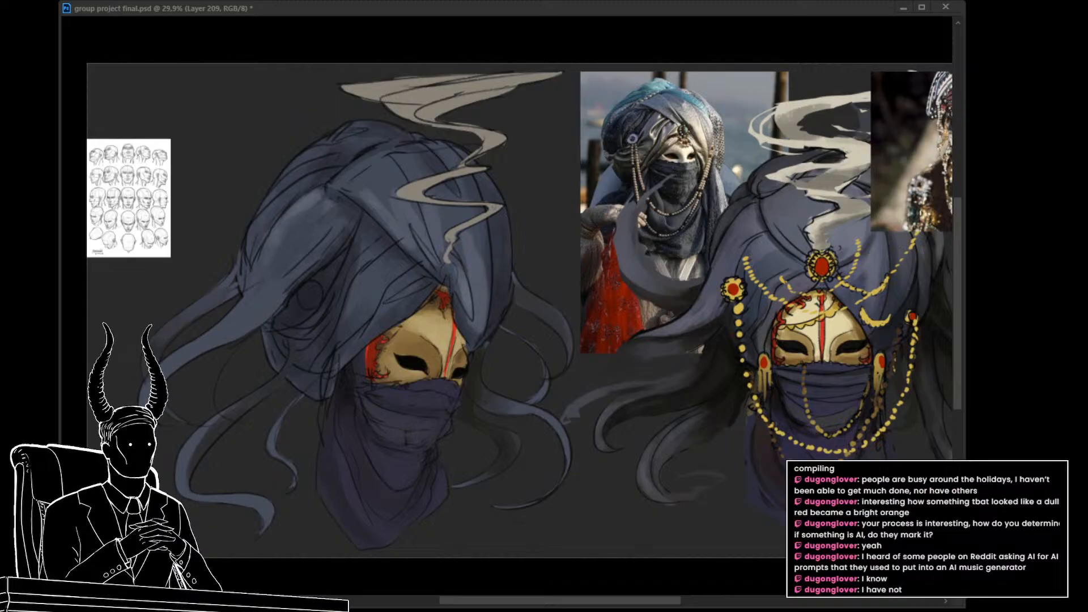
{"action": "key", "text": "ctrl+v"}
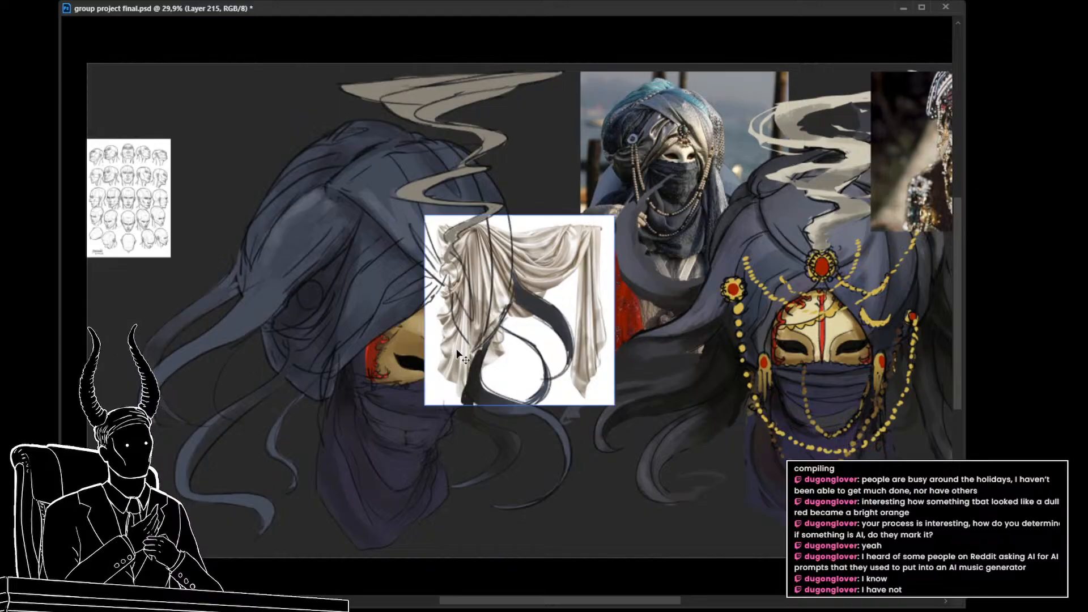
{"action": "key", "text": "ctrl+t"}
{"action": "left_click_drag", "start_coordinate": [612, 214], "coordinate": [749, 84]}
{"action": "left_click_drag", "start_coordinate": [606, 249], "coordinate": [810, 276]}
{"action": "key", "text": "Return"}
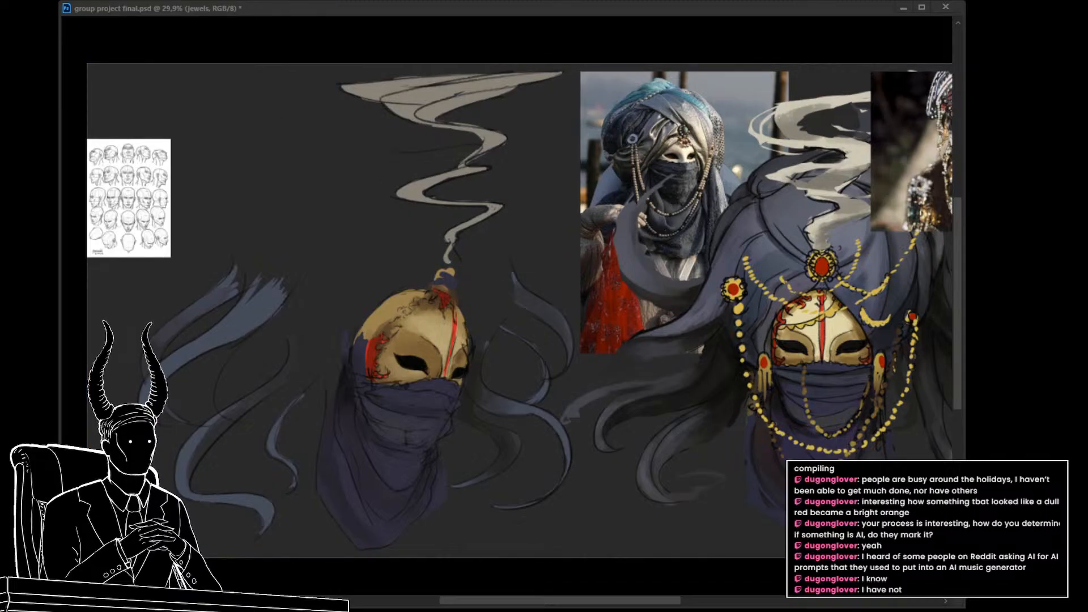
Step: Paste the gold coin embroidery reference and enlarge it over the area right of the left mask
{"action": "left_click", "coordinate": [483, 265]}
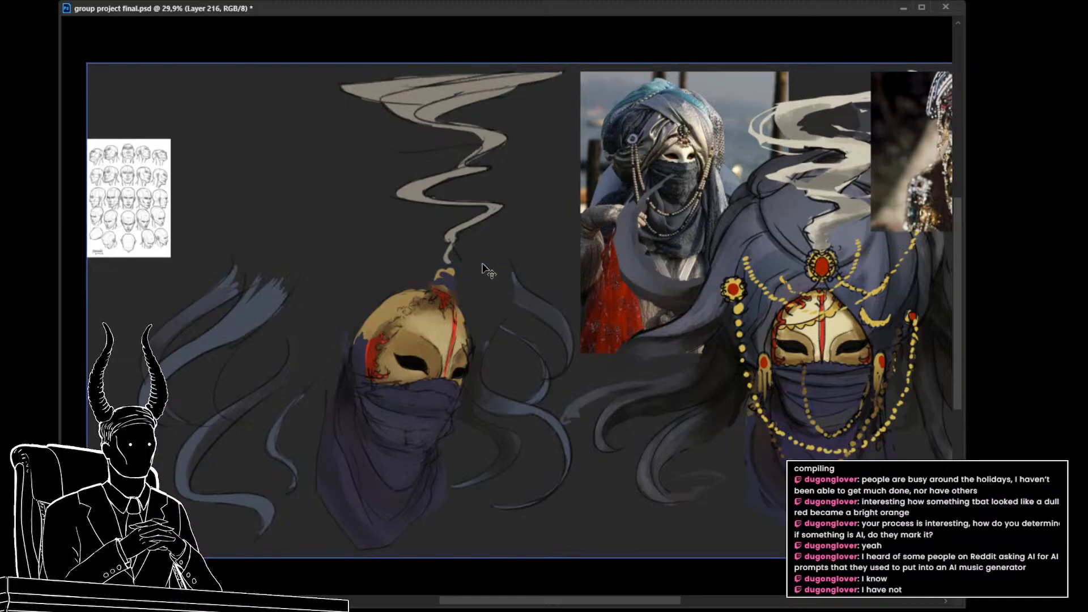
{"action": "key", "text": "ctrl+v"}
{"action": "key", "text": "ctrl+t"}
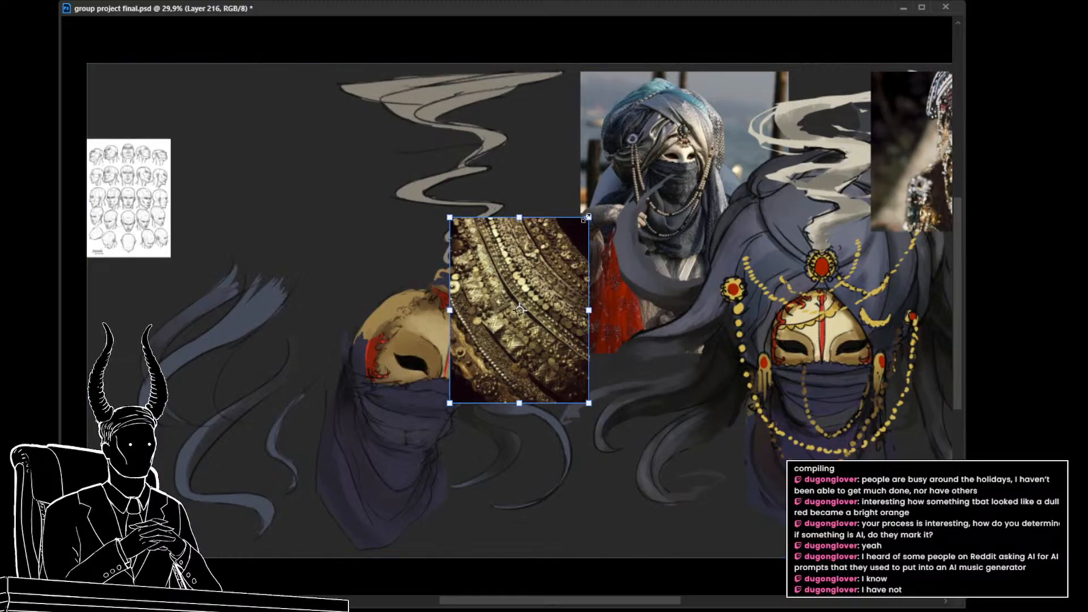
{"action": "left_click_drag", "start_coordinate": [587, 217], "coordinate": [687, 80]}
{"action": "left_click_drag", "start_coordinate": [572, 261], "coordinate": [711, 276]}
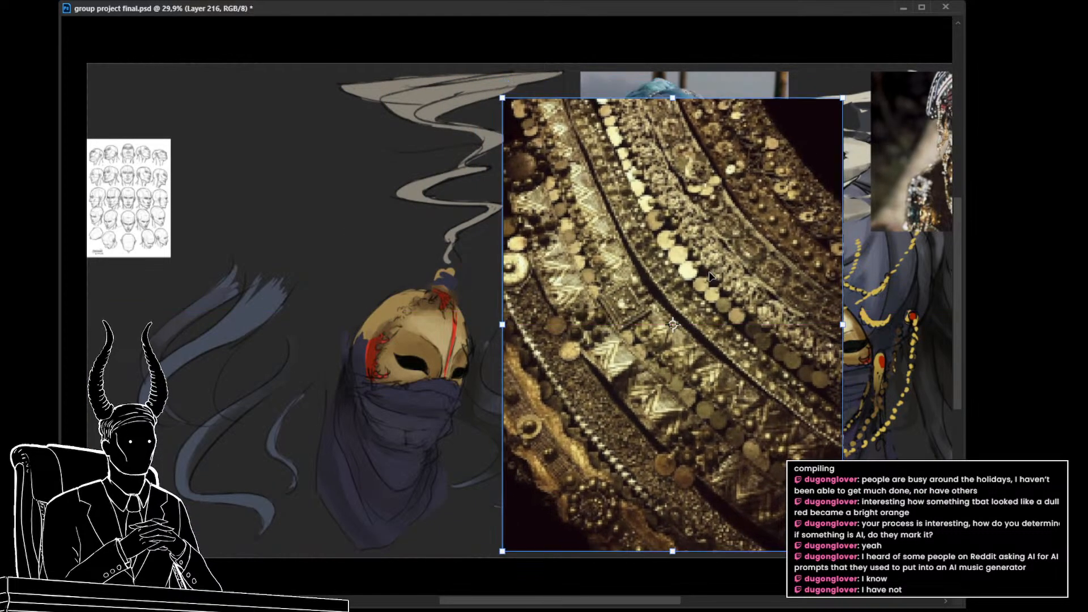
{"action": "key", "text": "Return"}
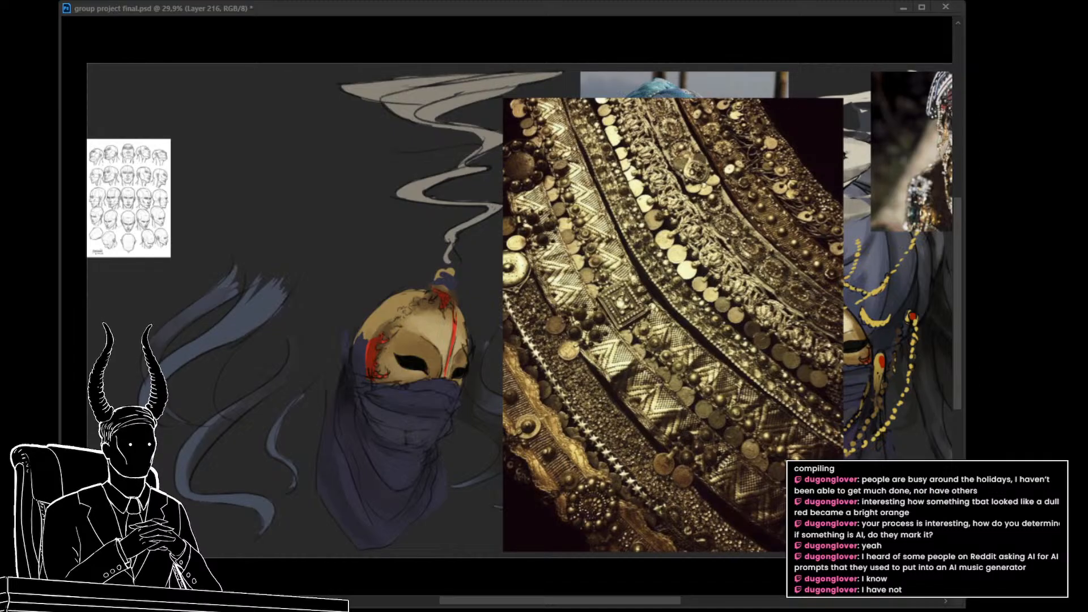
Step: Paste the silver coin headdress reference, enlarge it over the gold embroidery image, and clear both jewellery references from the canvas
{"action": "key", "text": "ctrl+v"}
{"action": "key", "text": "ctrl+t"}
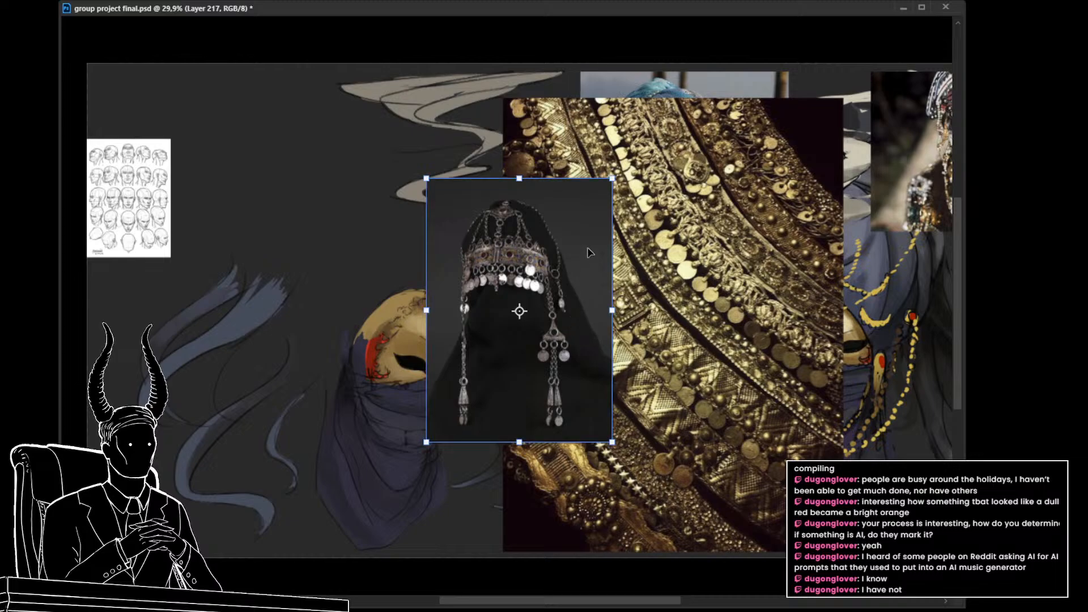
{"action": "left_click_drag", "start_coordinate": [612, 178], "coordinate": [675, 73]}
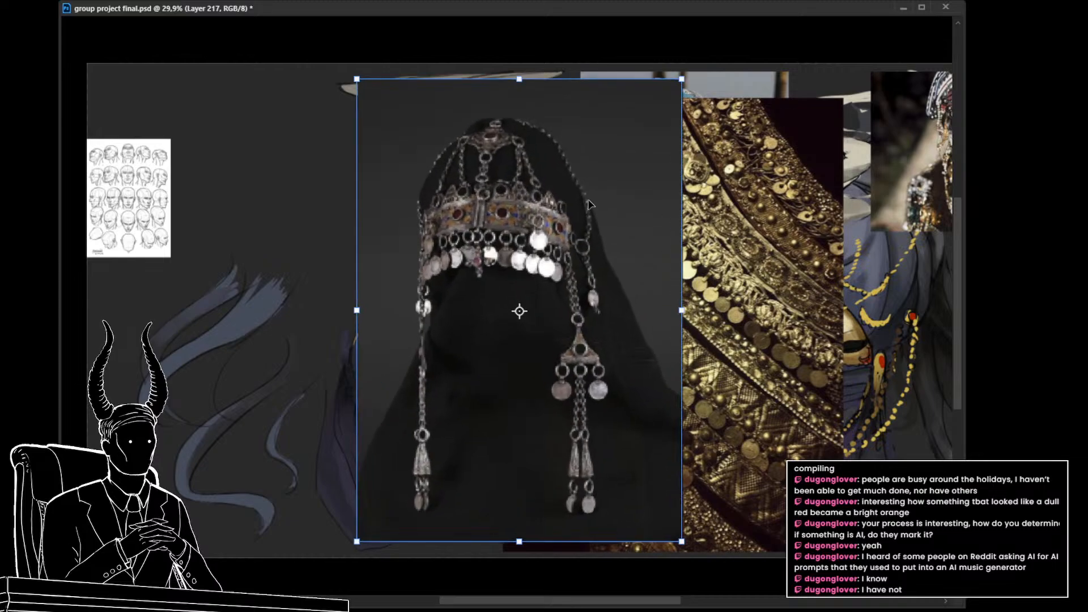
{"action": "left_click_drag", "start_coordinate": [576, 229], "coordinate": [735, 230]}
{"action": "key", "text": "Return"}
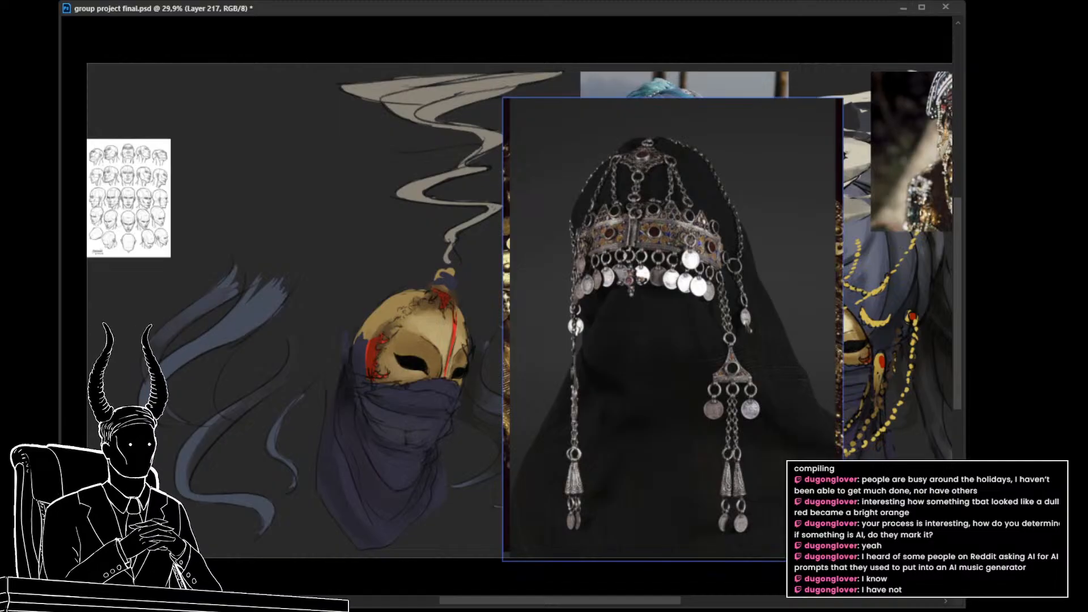
{"action": "key", "text": "Delete"}
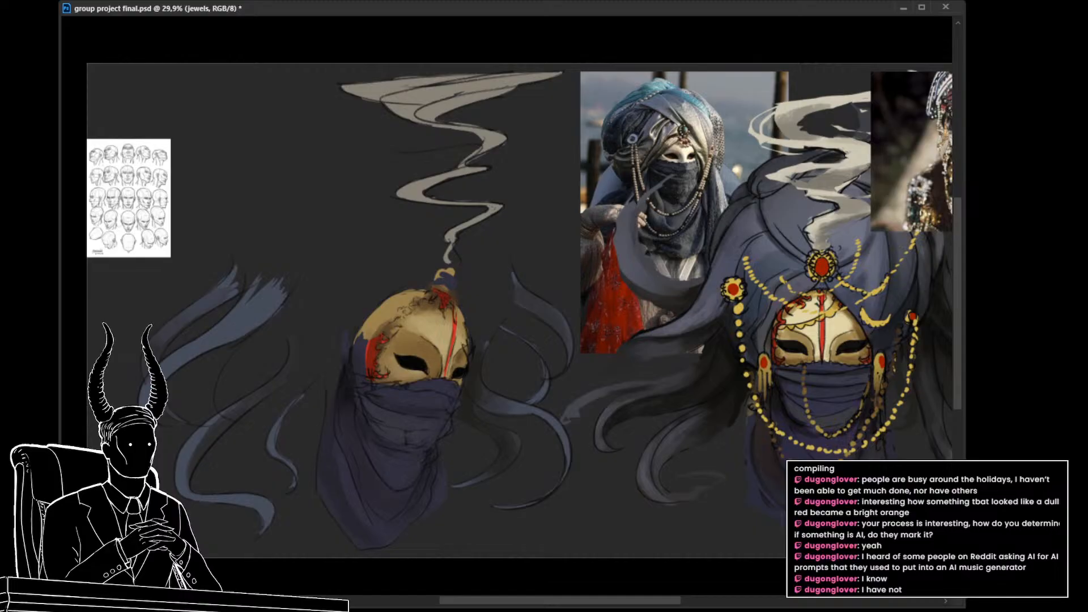
Step: Paste the dark green tied-back curtain reference and enlarge it over the middle of the cream satin curtain
{"action": "key", "text": "ctrl+v"}
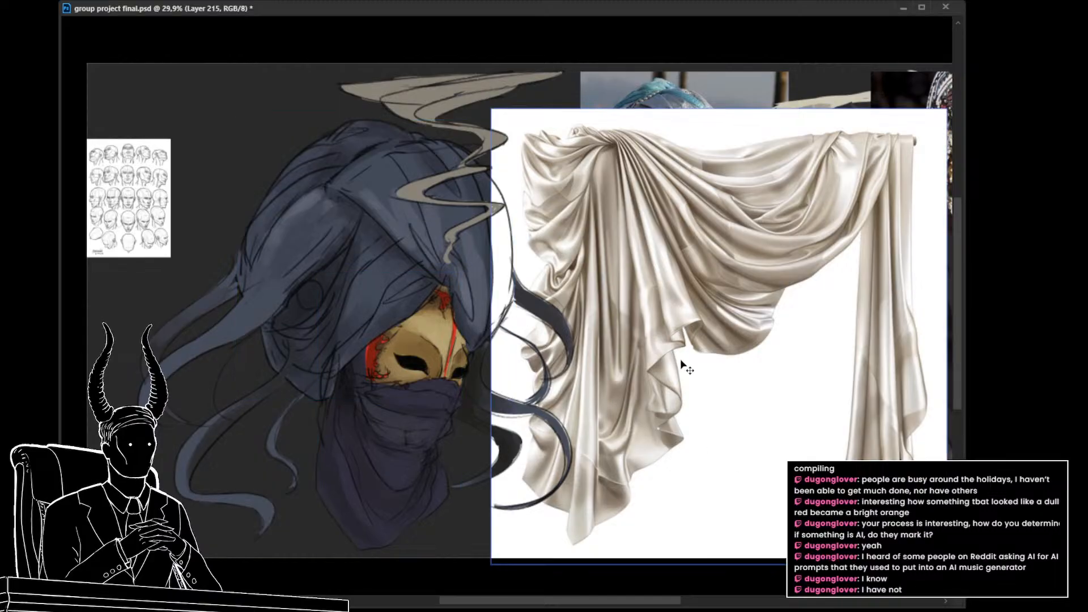
{"action": "key", "text": "ctrl+v"}
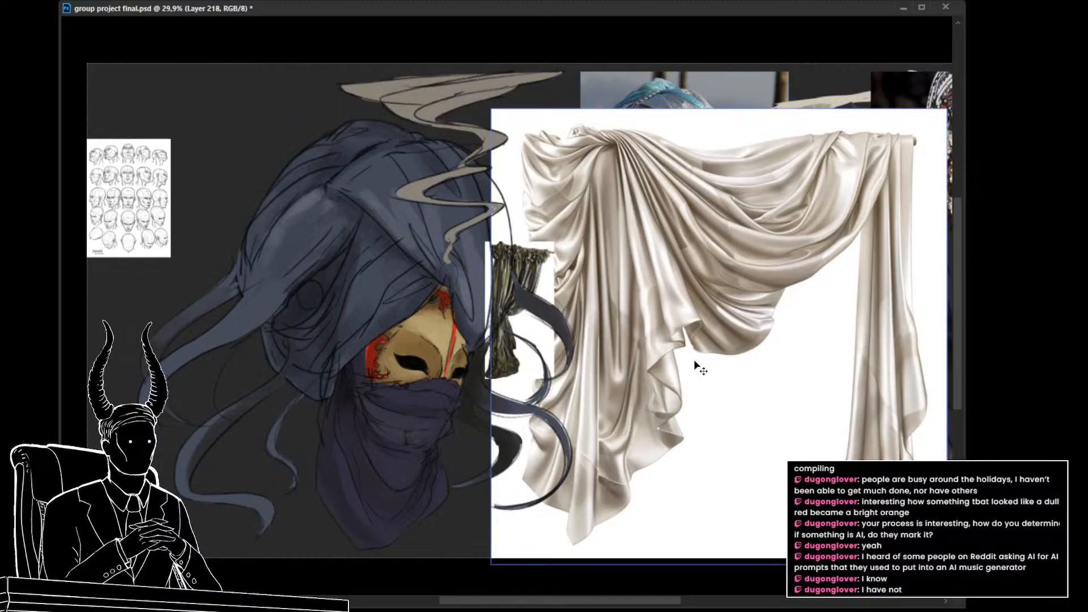
{"action": "key", "text": "ctrl+t"}
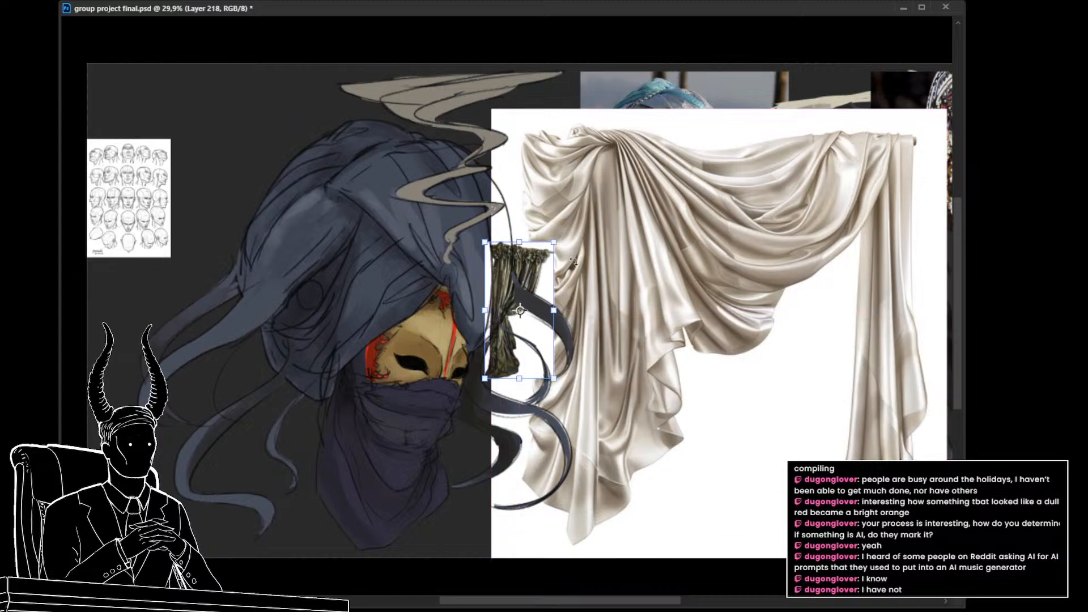
{"action": "left_click_drag", "start_coordinate": [554, 242], "coordinate": [686, 150]}
{"action": "left_click_drag", "start_coordinate": [595, 224], "coordinate": [785, 277]}
{"action": "key", "text": "Return"}
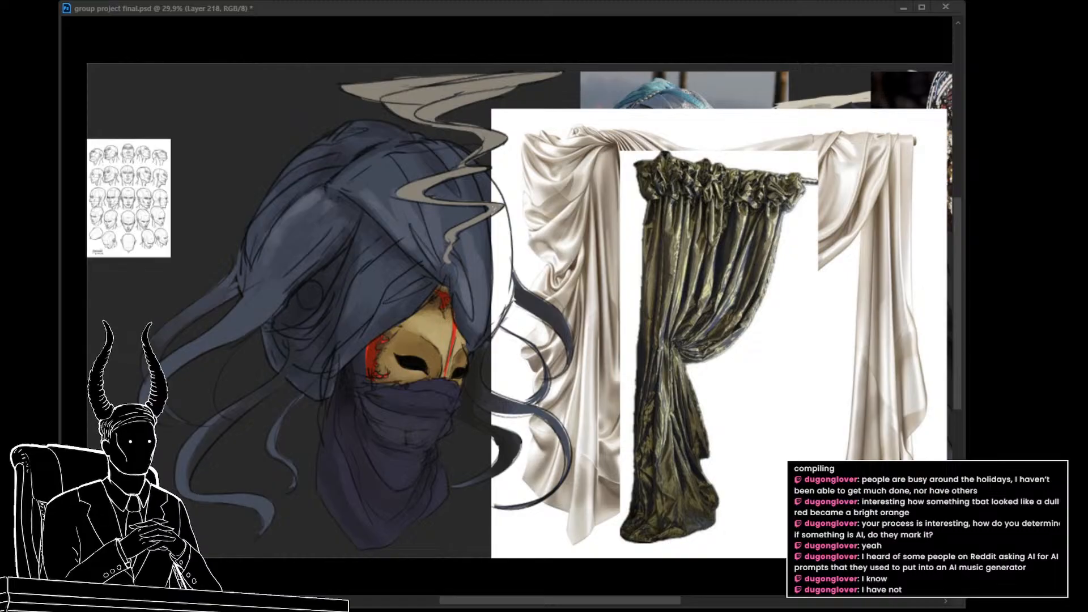
Step: Paste the gold-patterned curtain reference with the tassel tieback and enlarge it over the green curtain, beside the left masked head
{"action": "key", "text": "alt+Tab"}
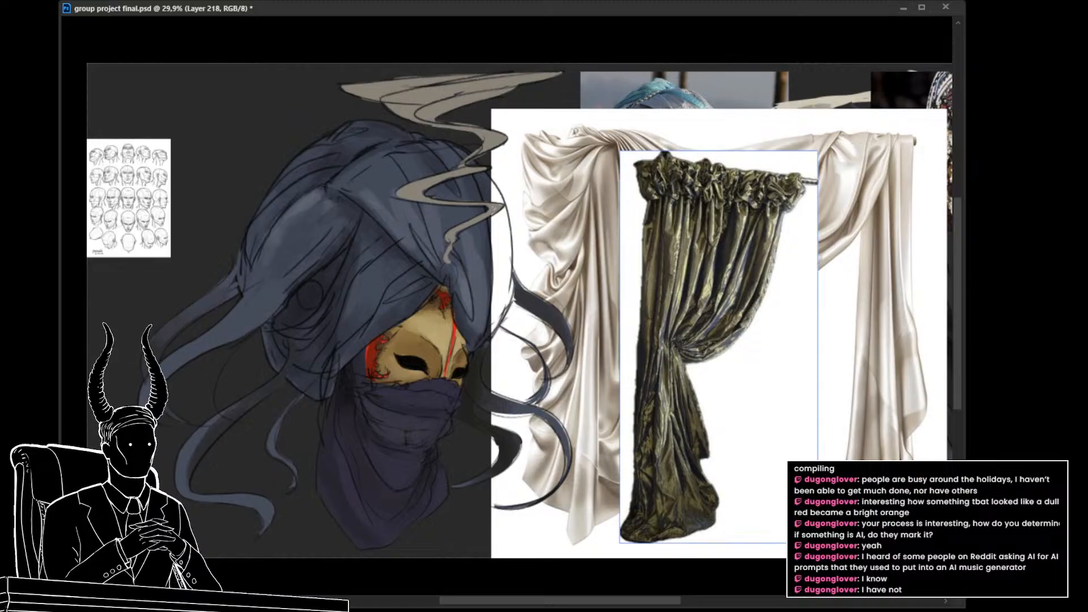
{"action": "key", "text": "ctrl+v"}
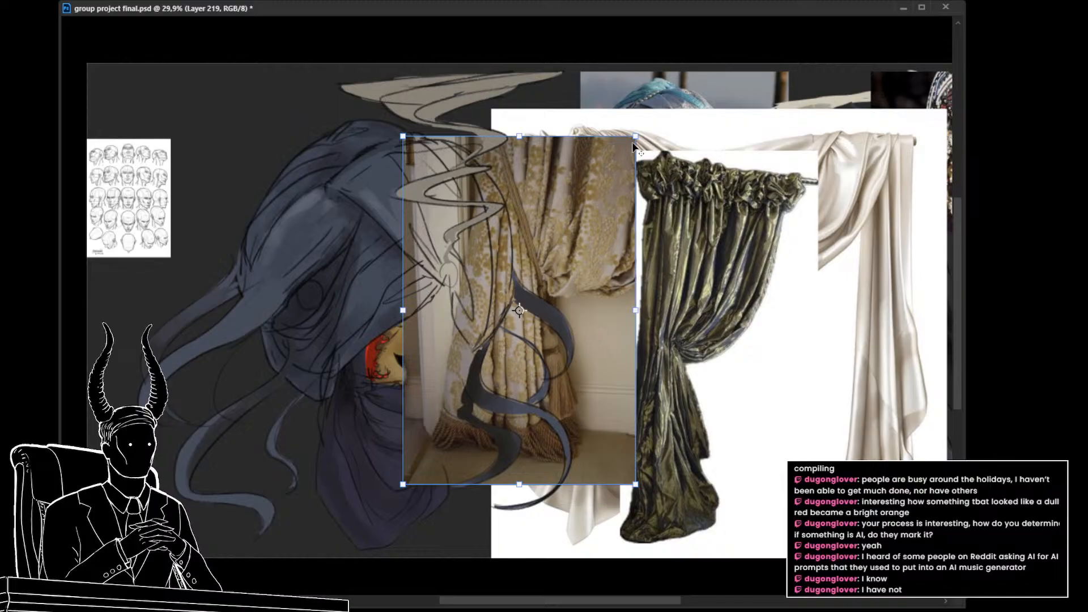
{"action": "left_click_drag", "start_coordinate": [638, 132], "coordinate": [670, 85]}
{"action": "left_click_drag", "start_coordinate": [594, 191], "coordinate": [723, 216]}
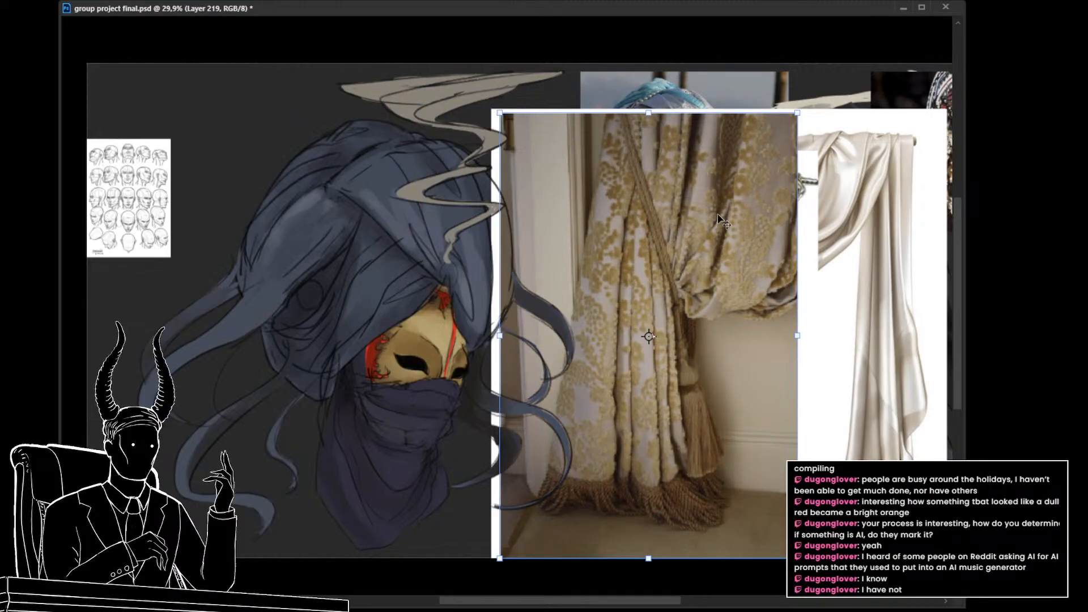
{"action": "key", "text": "Return"}
{"action": "key", "text": "alt+Tab"}
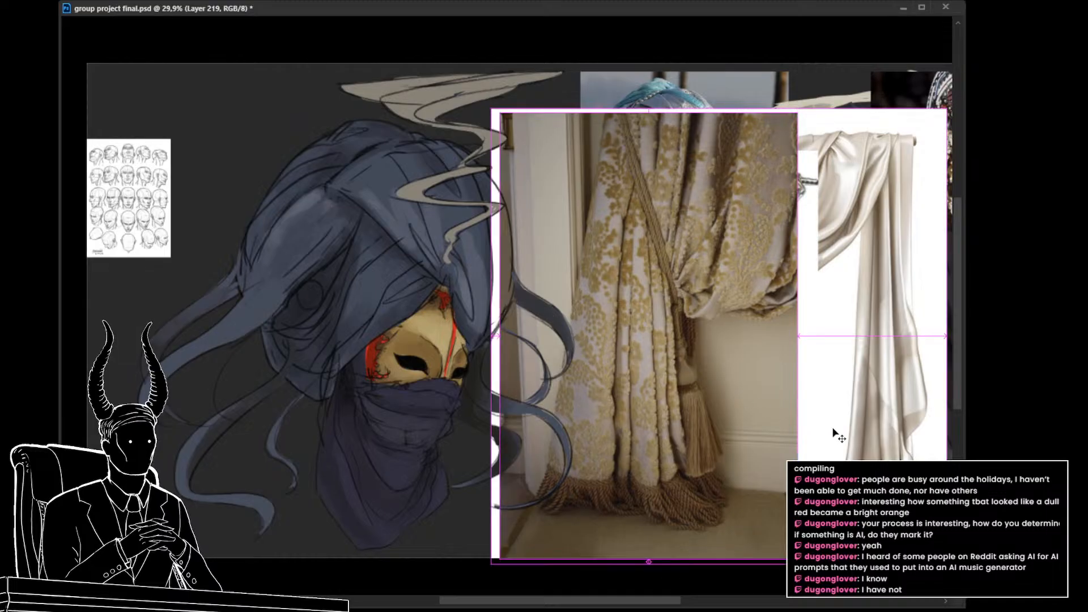
Step: Paste the gold damask curtain reference with the large tassel and enlarge it over the gold-patterned curtain
{"action": "key", "text": "ctrl+v"}
{"action": "key", "text": "ctrl+t"}
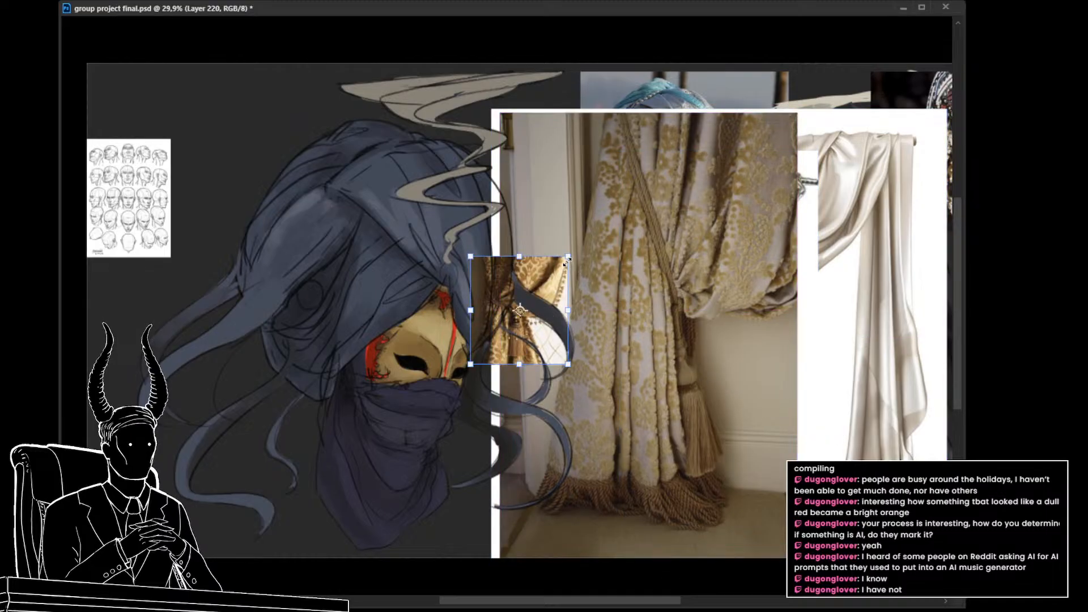
{"action": "left_click_drag", "start_coordinate": [567, 261], "coordinate": [697, 115]}
{"action": "left_click_drag", "start_coordinate": [559, 218], "coordinate": [732, 241]}
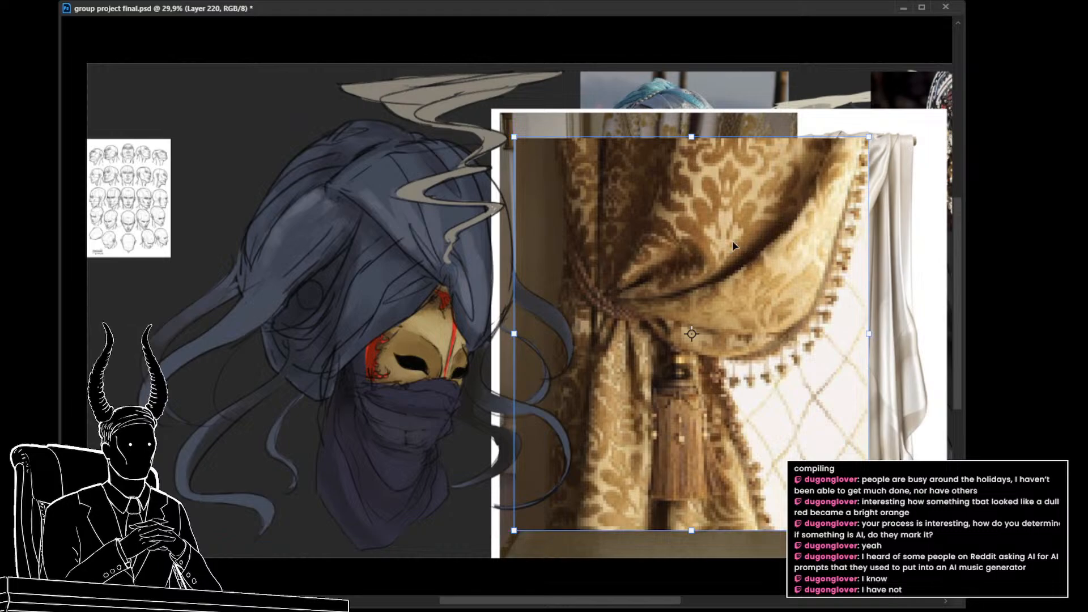
{"action": "key", "text": "Return"}
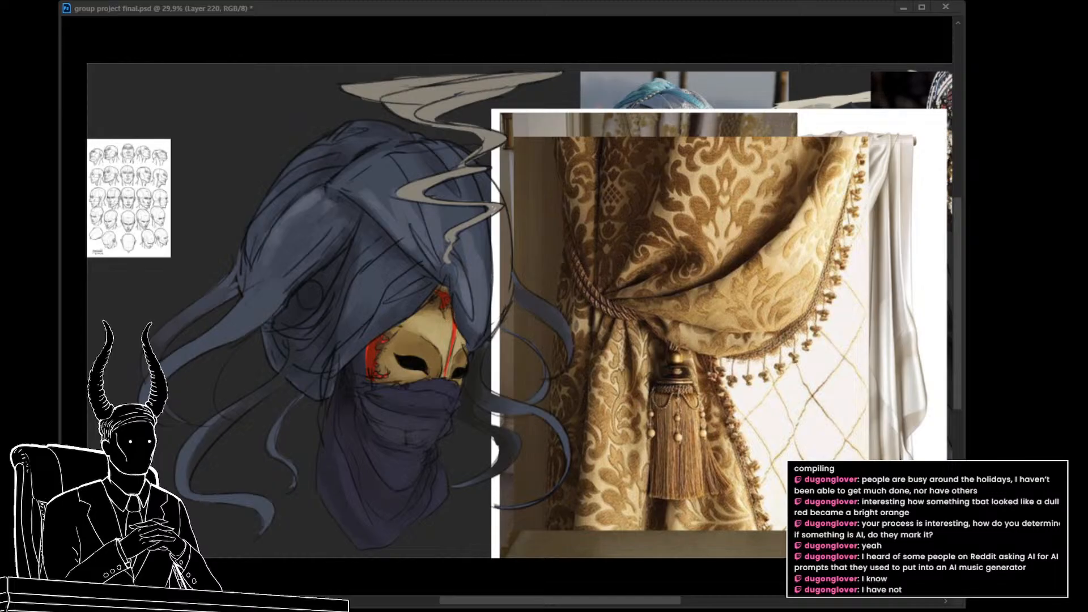
Step: Paste the floral curtain reference with the burgundy wall and enlarge it over the gold damask curtain
{"action": "left_click", "coordinate": [582, 264]}
{"action": "key", "text": "ctrl+v"}
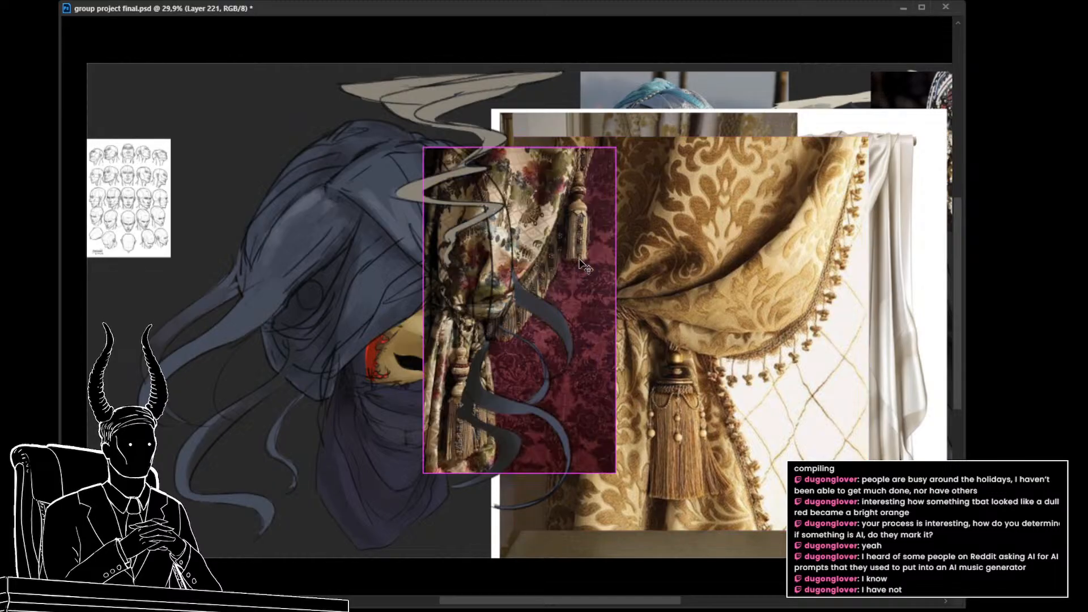
{"action": "key", "text": "ctrl+t"}
{"action": "left_click_drag", "start_coordinate": [573, 259], "coordinate": [709, 311]}
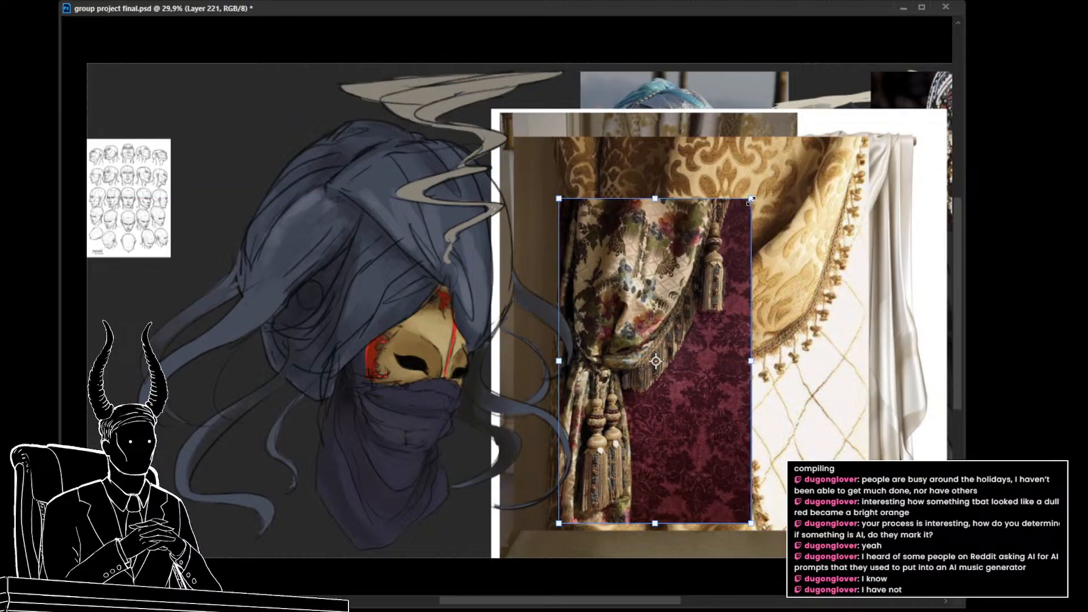
{"action": "left_click_drag", "start_coordinate": [752, 199], "coordinate": [782, 187]}
{"action": "key", "text": "Return"}
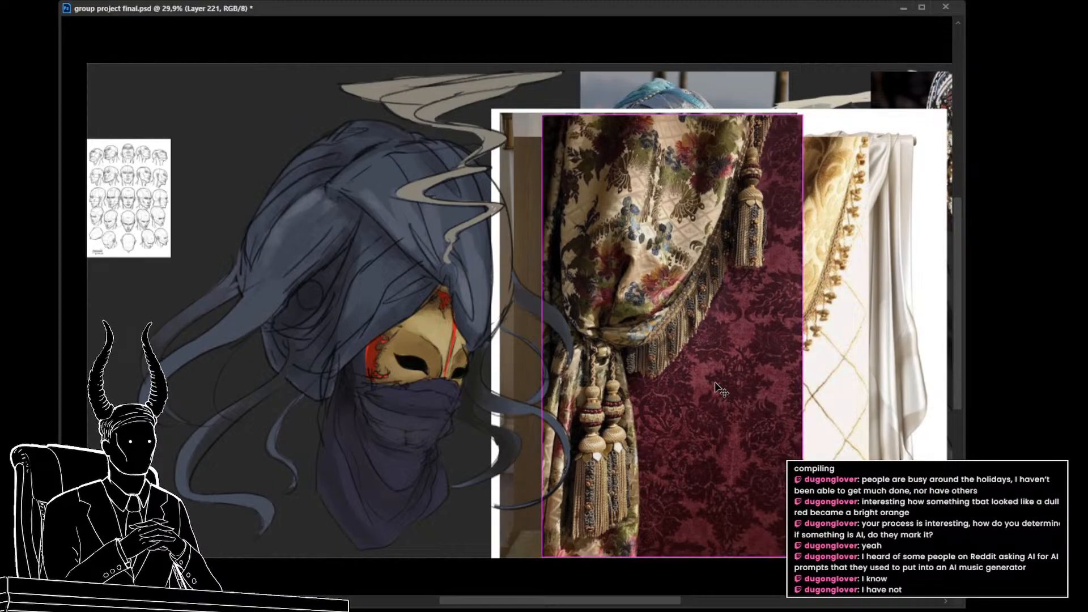
Step: Paste the olive silk curtain reference with the rope tieback and enlarge it over the floral curtain
{"action": "key", "text": "ctrl+v"}
{"action": "key", "text": "ctrl+t"}
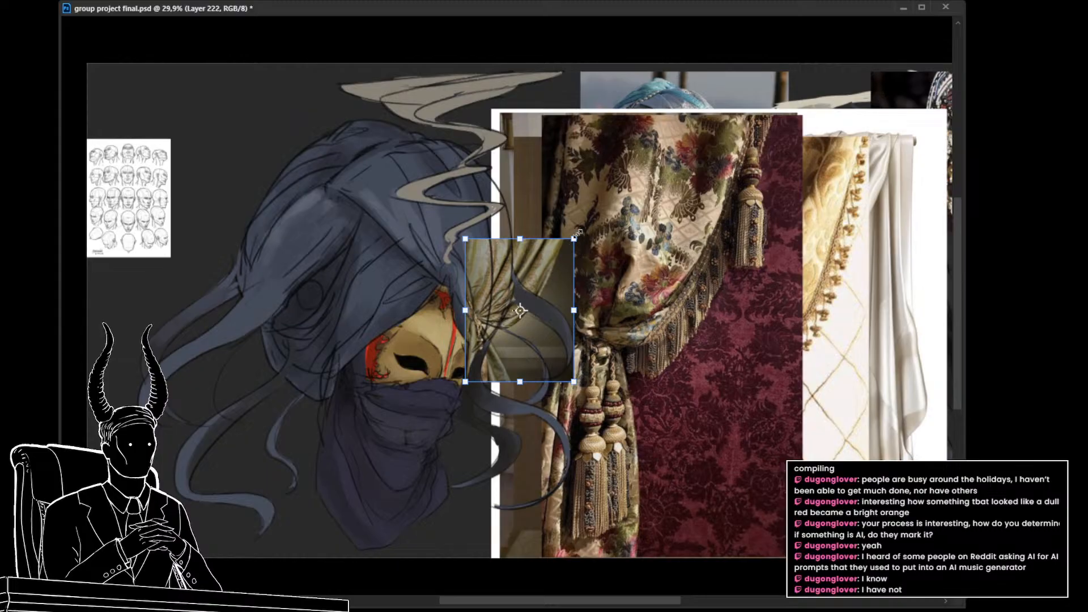
{"action": "left_click_drag", "start_coordinate": [577, 234], "coordinate": [705, 260]}
{"action": "key", "text": "Return"}
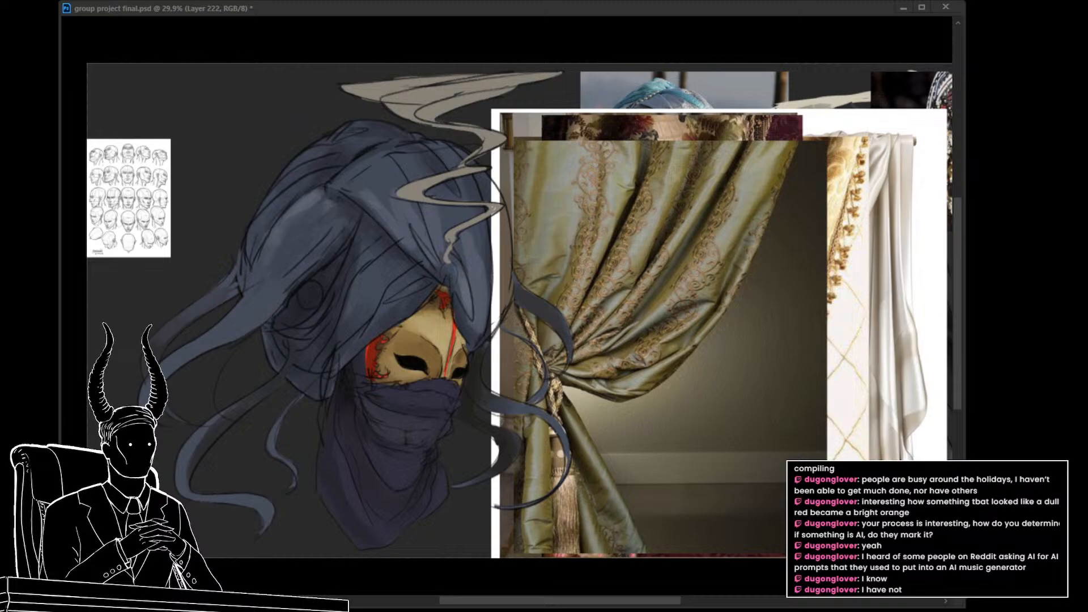
Step: Paste the white hanging cloth reference, enlarge it, and place it over the right part of the olive silk curtain
{"action": "key", "text": "ctrl+v"}
{"action": "key", "text": "ctrl+t"}
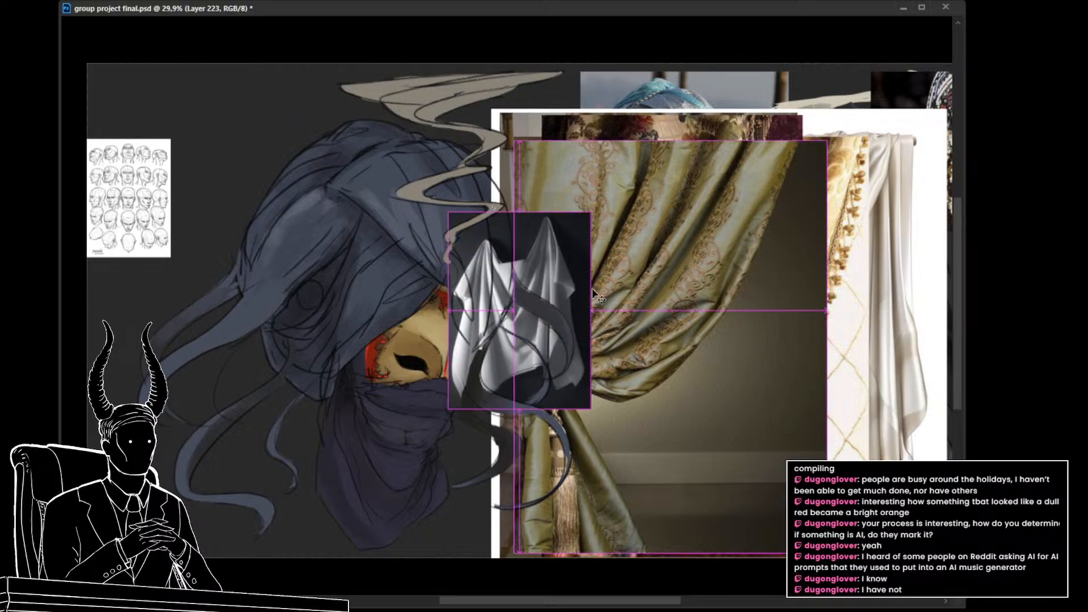
{"action": "left_click_drag", "start_coordinate": [589, 214], "coordinate": [730, 156]}
{"action": "left_click_drag", "start_coordinate": [641, 246], "coordinate": [859, 252]}
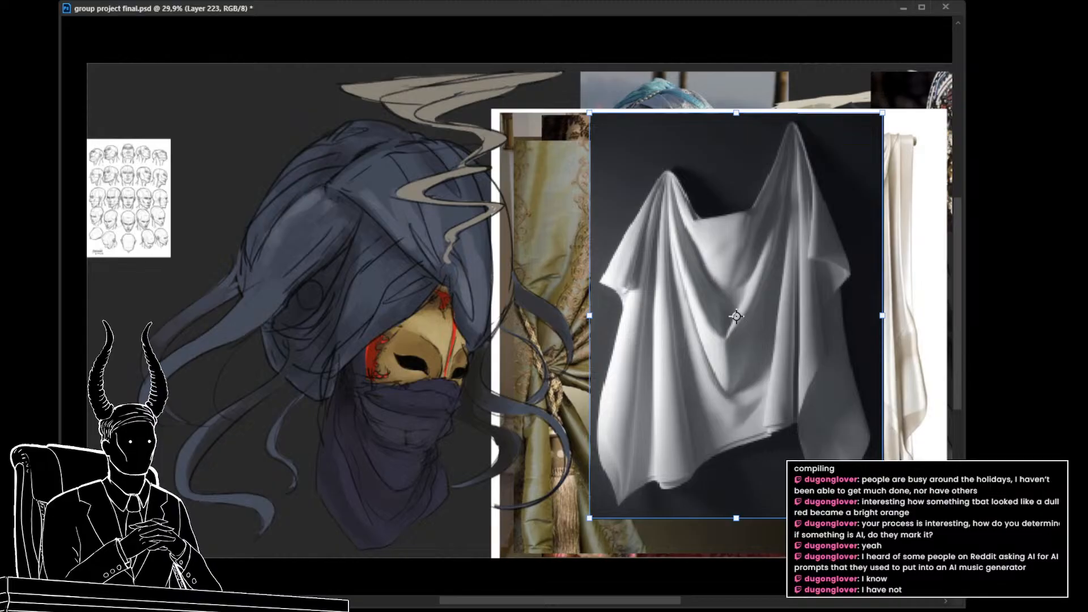
{"action": "key", "text": "Return"}
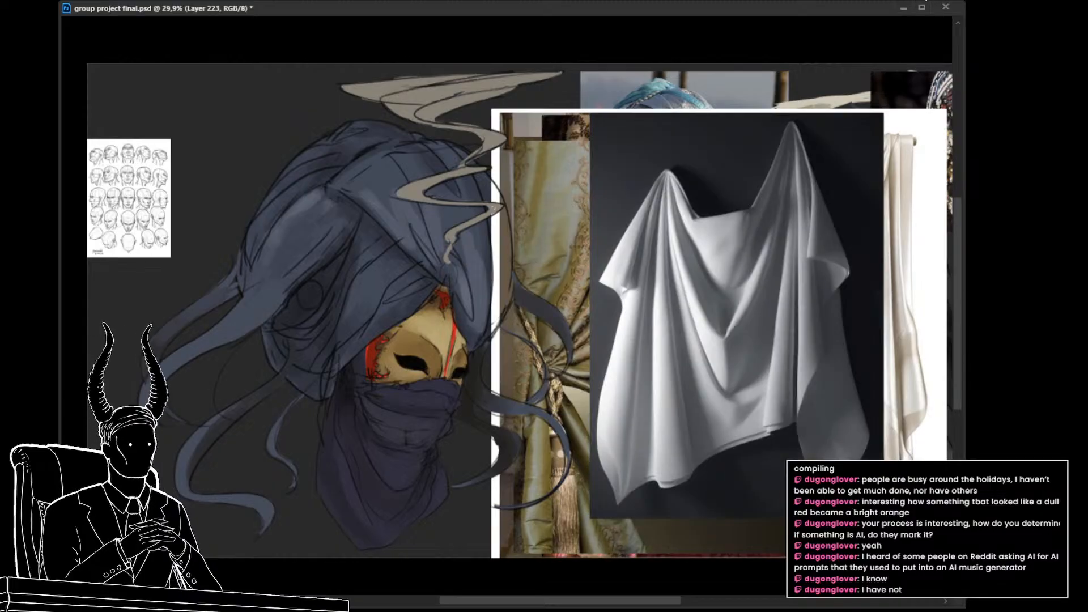
Step: Group the pasted drapery images as "drapes ref" and position the group over the right masked head
{"action": "scroll", "coordinate": [574, 282], "scroll_direction": "down", "scroll_amount": 2}
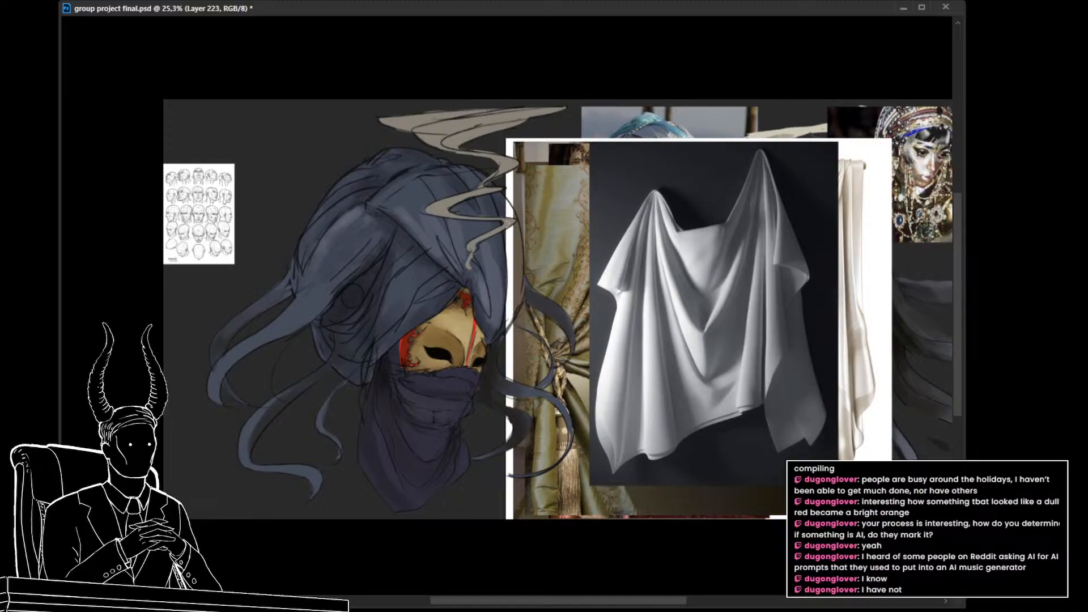
{"action": "key", "text": "ctrl+g"}
{"action": "left_click_drag", "start_coordinate": [666, 405], "coordinate": [685, 338]}
{"action": "key", "text": "ctrl+t"}
{"action": "key", "text": "Return"}
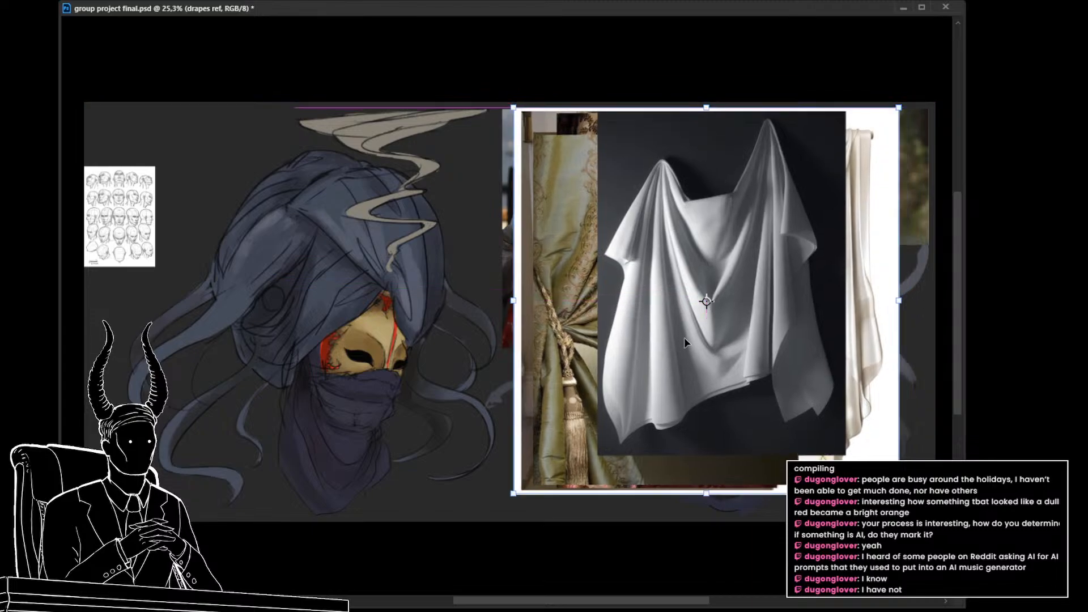
Step: Toggle the visibility of the drapery references until only the dark green tied-back curtain is left showing
{"action": "key", "text": "ctrl+comma"}
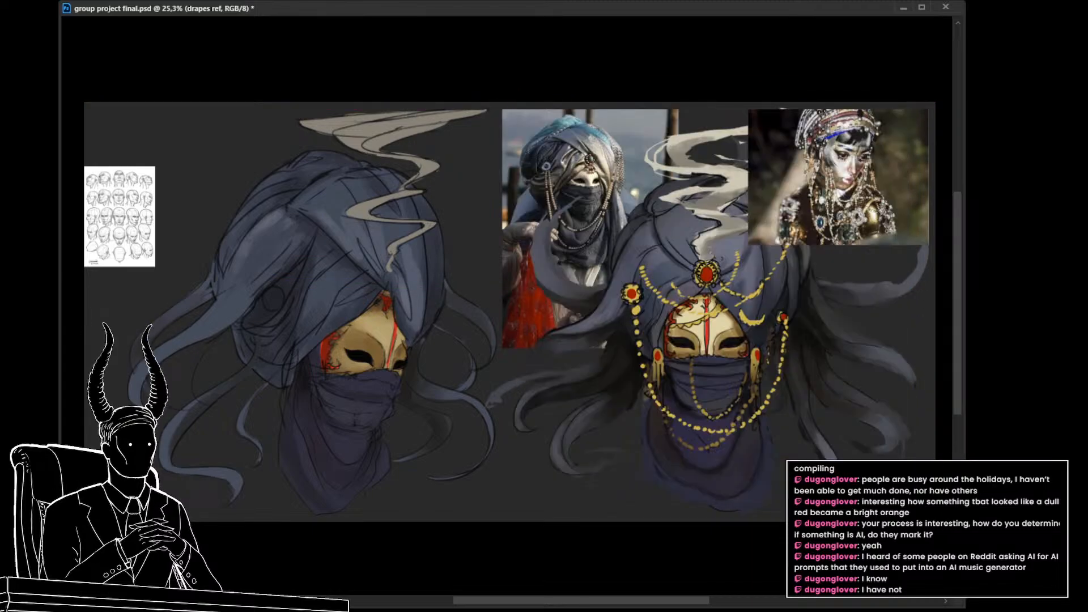
{"action": "key", "text": "ctrl+comma"}
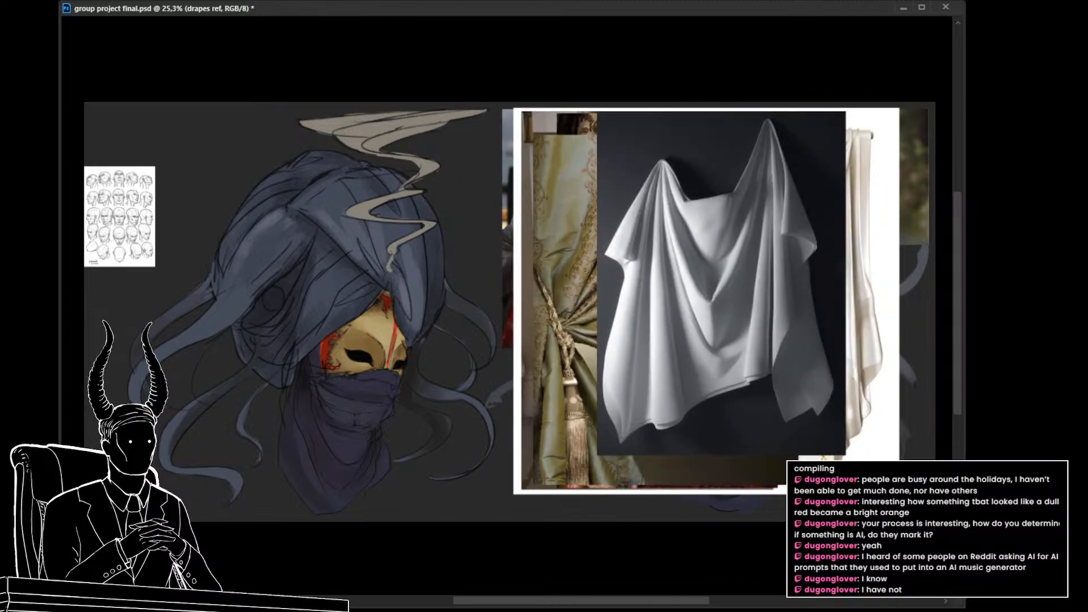
{"action": "key", "text": "ctrl+comma"}
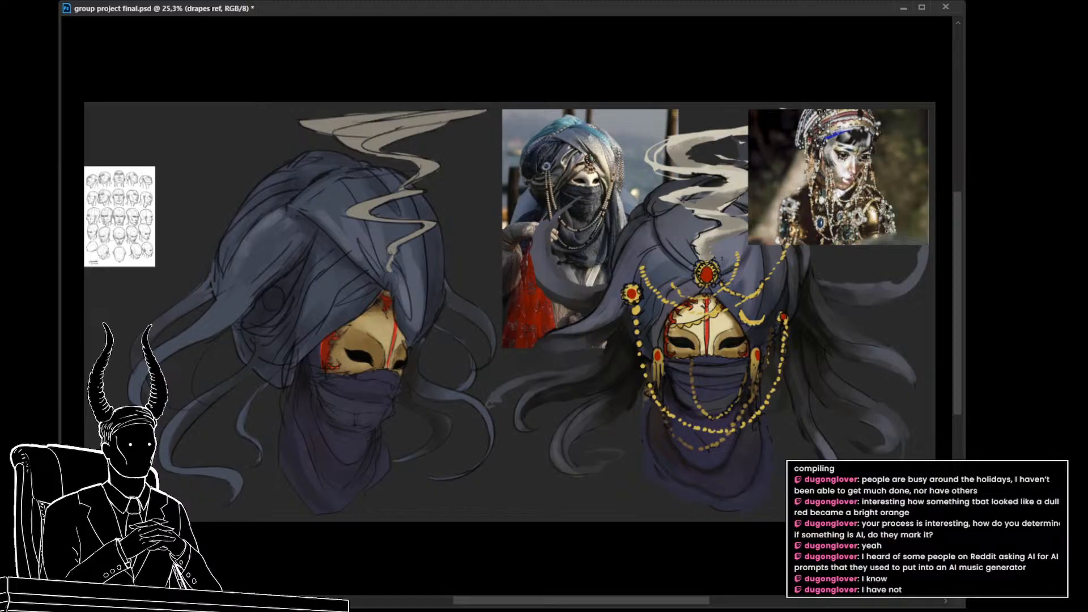
{"action": "key", "text": "ctrl+comma"}
{"action": "key", "text": "ctrl+comma"}
{"action": "key", "text": "ctrl+comma"}
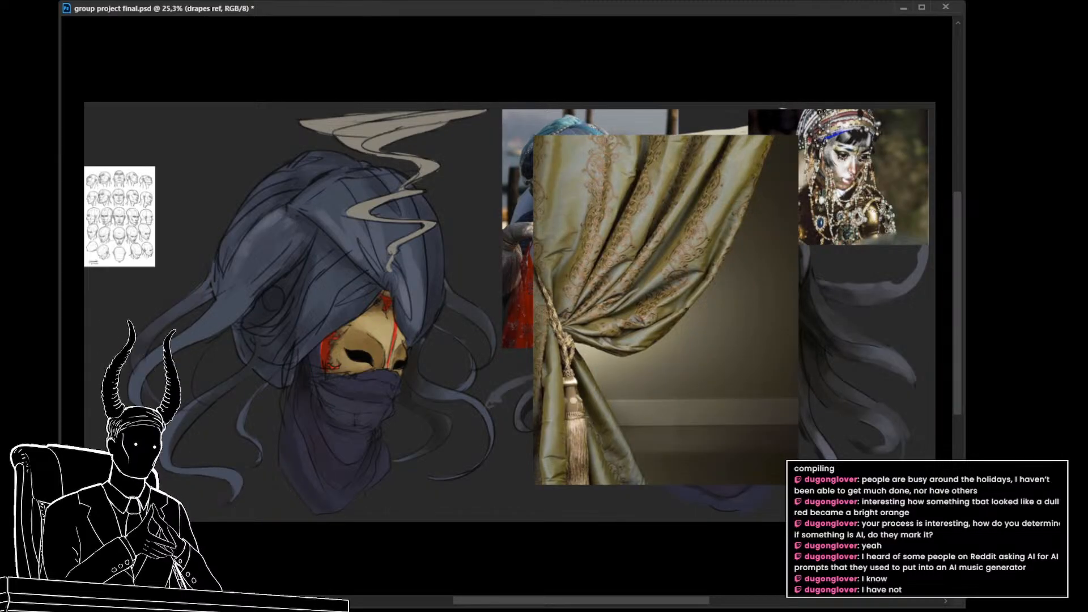
{"action": "key", "text": "ctrl+comma"}
{"action": "key", "text": "ctrl+comma"}
{"action": "key", "text": "ctrl+comma"}
{"action": "key", "text": "ctrl+comma"}
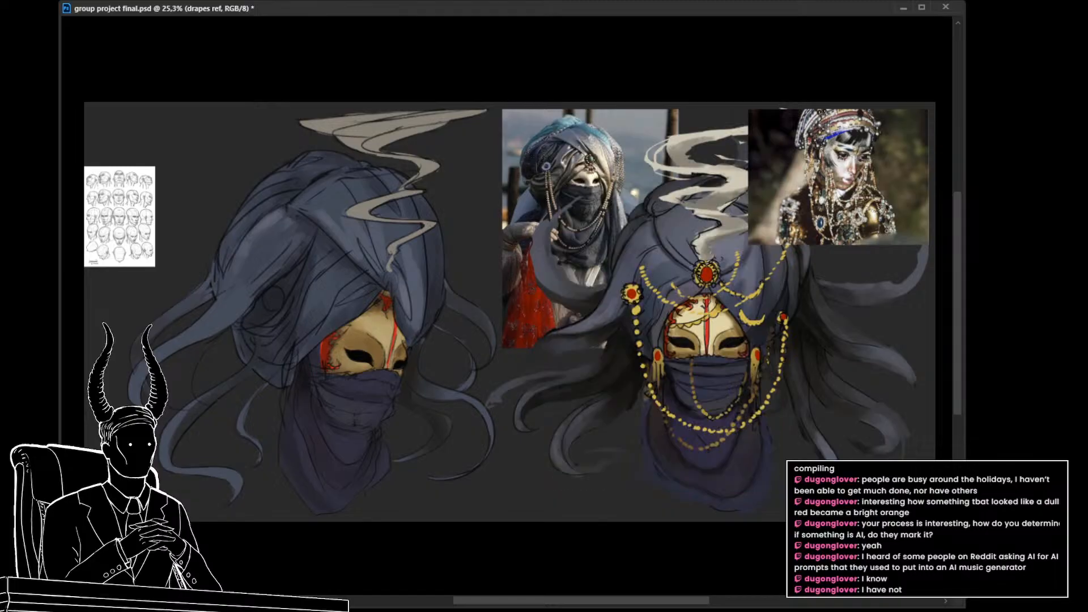
{"action": "key", "text": "ctrl+comma"}
{"action": "key", "text": "ctrl+comma"}
{"action": "key", "text": "ctrl+comma"}
{"action": "key", "text": "ctrl+comma"}
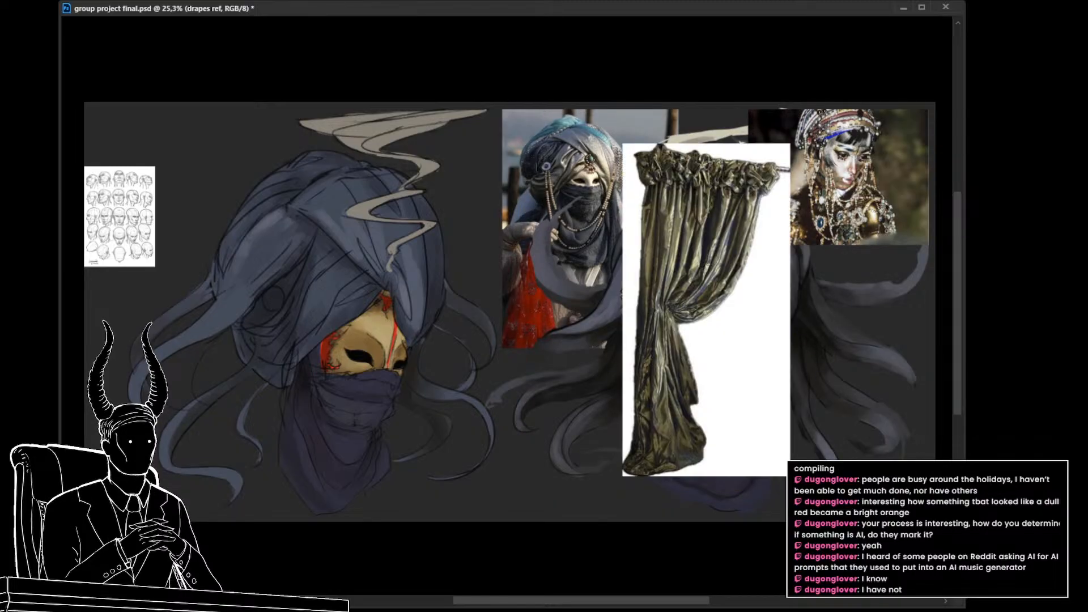
Step: Duplicate the dark green curtain layer and delete the white background around the curtain on the copy
{"action": "key", "text": "ctrl+alt+shift+n"}
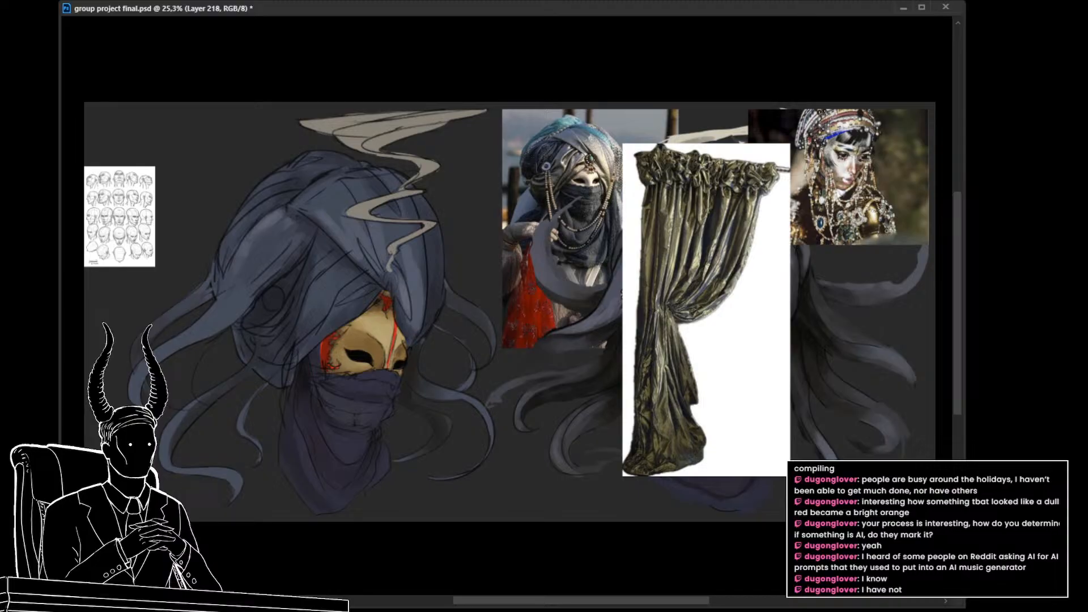
{"action": "key", "text": "ctrl+j"}
{"action": "left_click_drag", "start_coordinate": [661, 406], "coordinate": [610, 409]}
{"action": "left_click_drag", "start_coordinate": [610, 409], "coordinate": [674, 409]}
{"action": "left_click_drag", "start_coordinate": [692, 411], "coordinate": [636, 405]}
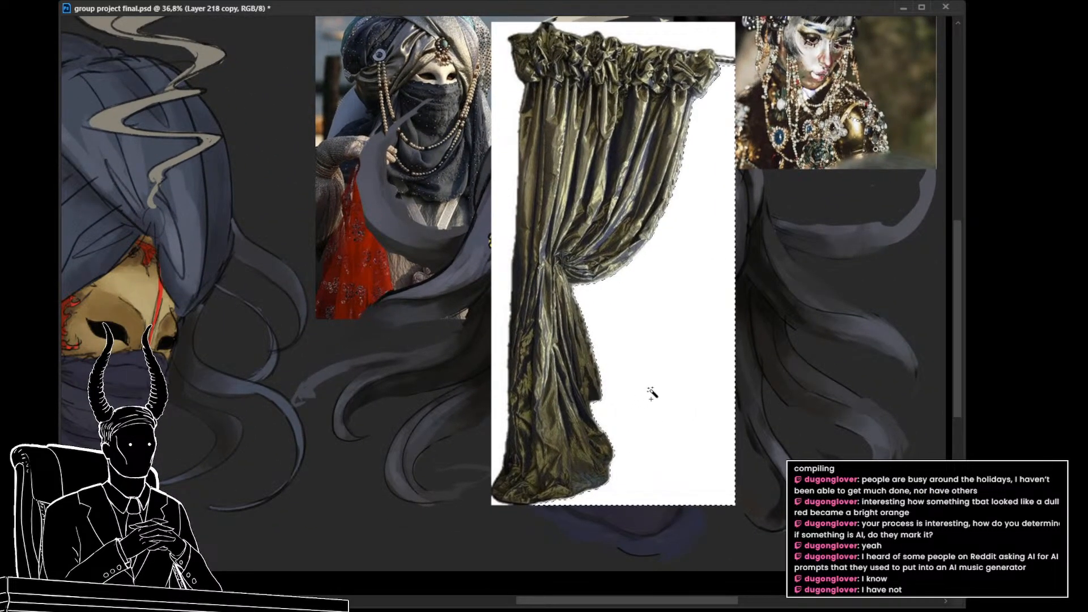
{"action": "scroll", "coordinate": [675, 408], "scroll_direction": "up", "scroll_amount": 3}
{"action": "left_click", "coordinate": [683, 86]}
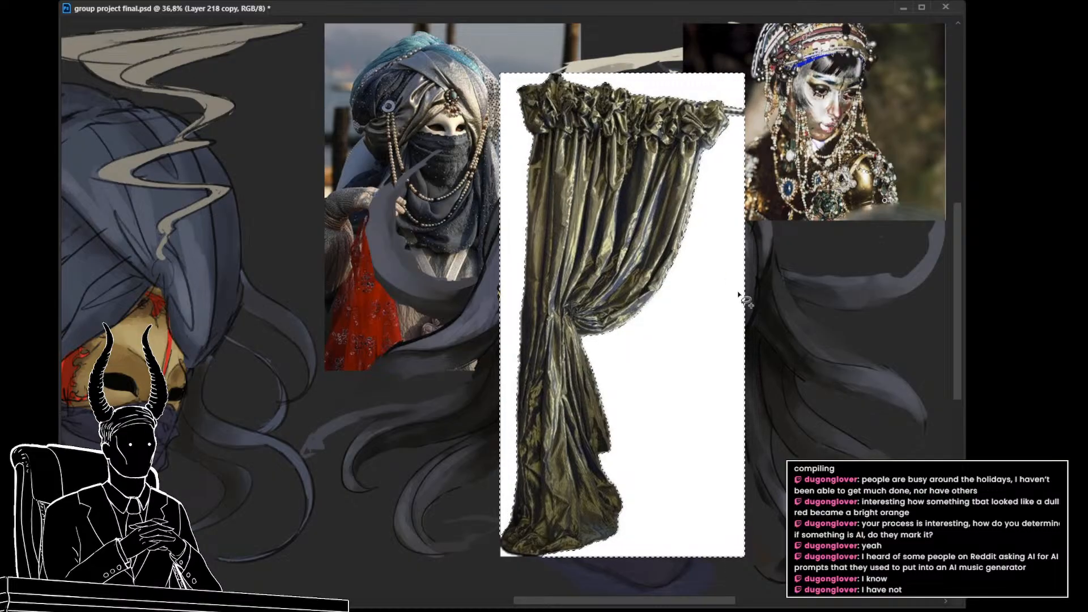
{"action": "key", "text": "Delete"}
{"action": "key", "text": "ctrl+d"}
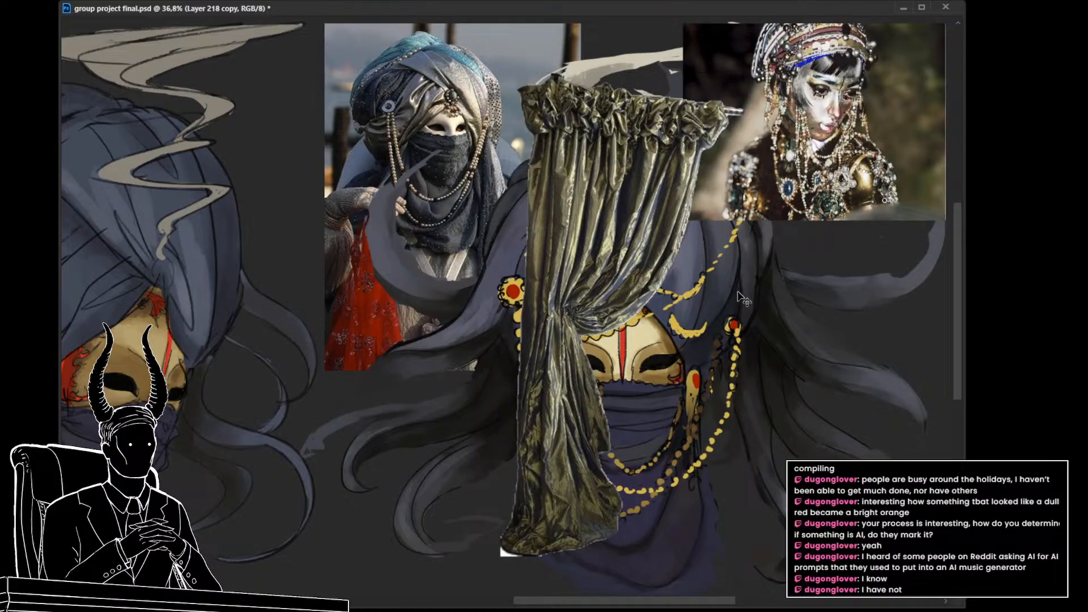
Step: Duplicate the cut-out green curtain and move the copy into the space between the two masked heads
{"action": "scroll", "coordinate": [625, 368], "scroll_direction": "down", "scroll_amount": 4}
{"action": "left_click_drag", "start_coordinate": [626, 368], "coordinate": [733, 343]}
{"action": "scroll", "coordinate": [632, 389], "scroll_direction": "up", "scroll_amount": 2}
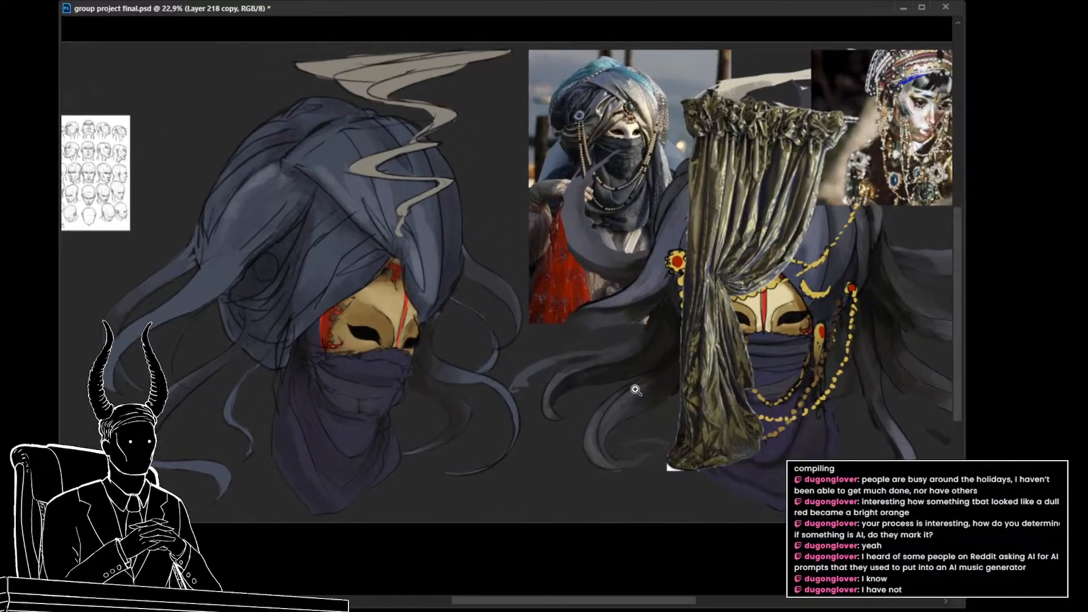
{"action": "key", "text": "ctrl+t"}
{"action": "left_click_drag", "start_coordinate": [690, 395], "coordinate": [645, 378]}
{"action": "key", "text": "Return"}
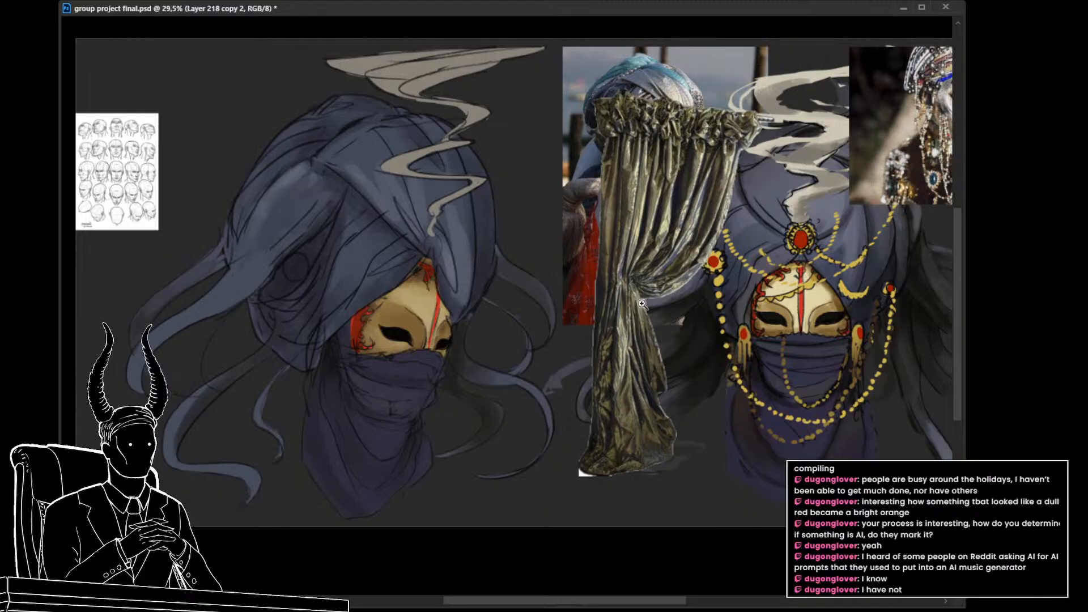
Step: Move the curtain copy back over the left half of the right masked head
{"action": "left_click_drag", "start_coordinate": [715, 306], "coordinate": [799, 342]}
{"action": "key", "text": "ctrl+t"}
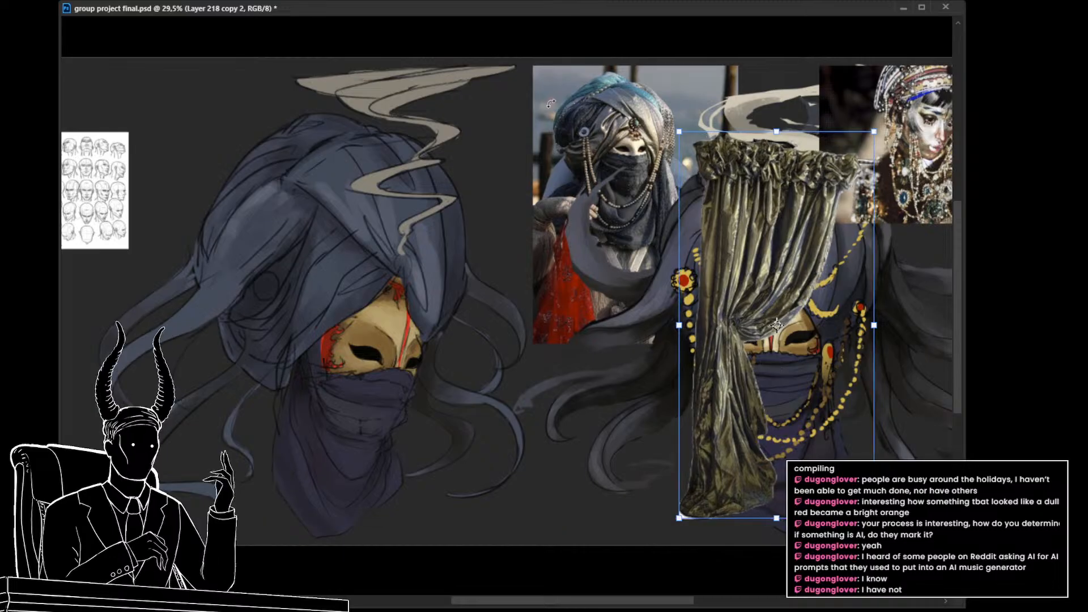
{"action": "left_click_drag", "start_coordinate": [613, 342], "coordinate": [556, 335]}
{"action": "key", "text": "Return"}
Step: Lasso the curtain's upper part above the tieback, copy it onto its own layer, and move it beside the left masked head
{"action": "mouse_move", "coordinate": [780, 284]}
{"action": "left_mouse_down"}
{"action": "mouse_move", "coordinate": [827, 193]}
{"action": "mouse_move", "coordinate": [711, 90]}
{"action": "mouse_move", "coordinate": [613, 194]}
{"action": "left_mouse_up"}
{"action": "mouse_move", "coordinate": [633, 295]}
{"action": "left_mouse_down"}
{"action": "mouse_move", "coordinate": [654, 319]}
{"action": "mouse_move", "coordinate": [749, 328]}
{"action": "mouse_move", "coordinate": [777, 300]}
{"action": "left_mouse_up"}
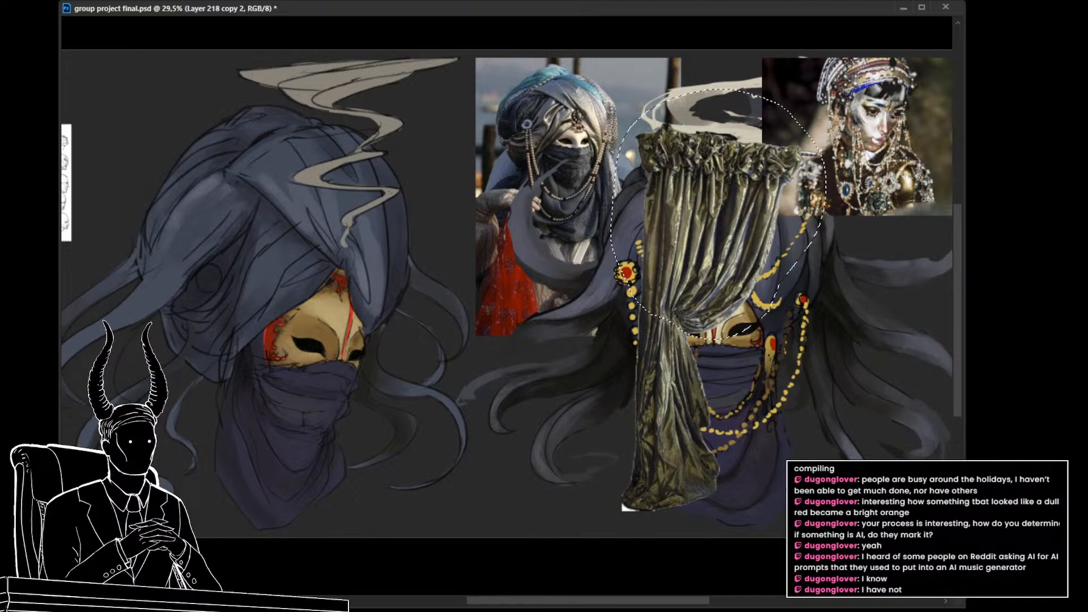
{"action": "key", "text": "ctrl+j"}
{"action": "key", "text": "ctrl+t"}
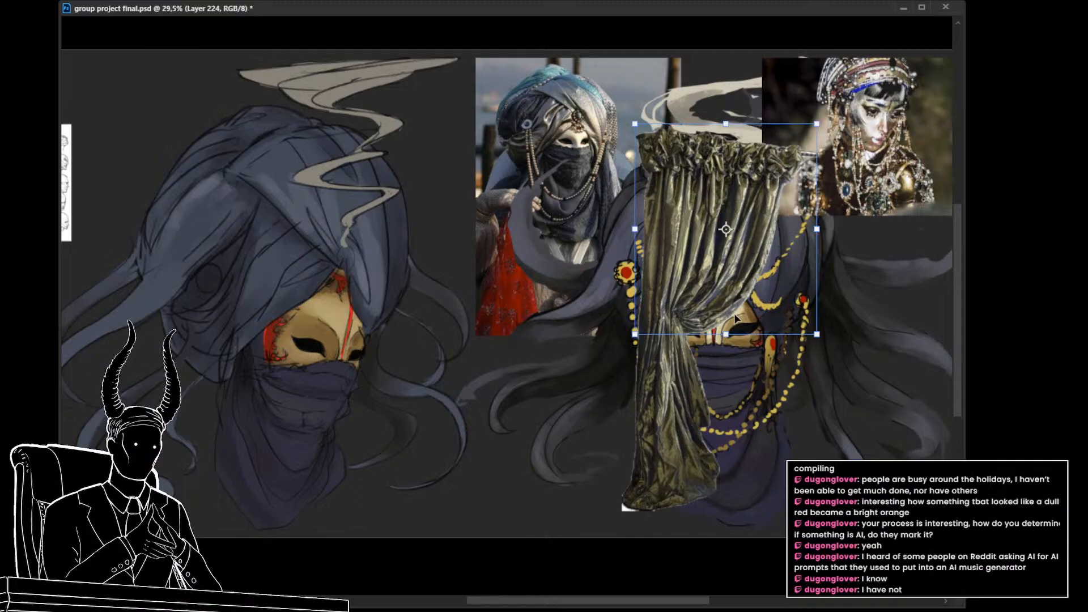
{"action": "left_click_drag", "start_coordinate": [738, 320], "coordinate": [763, 380]}
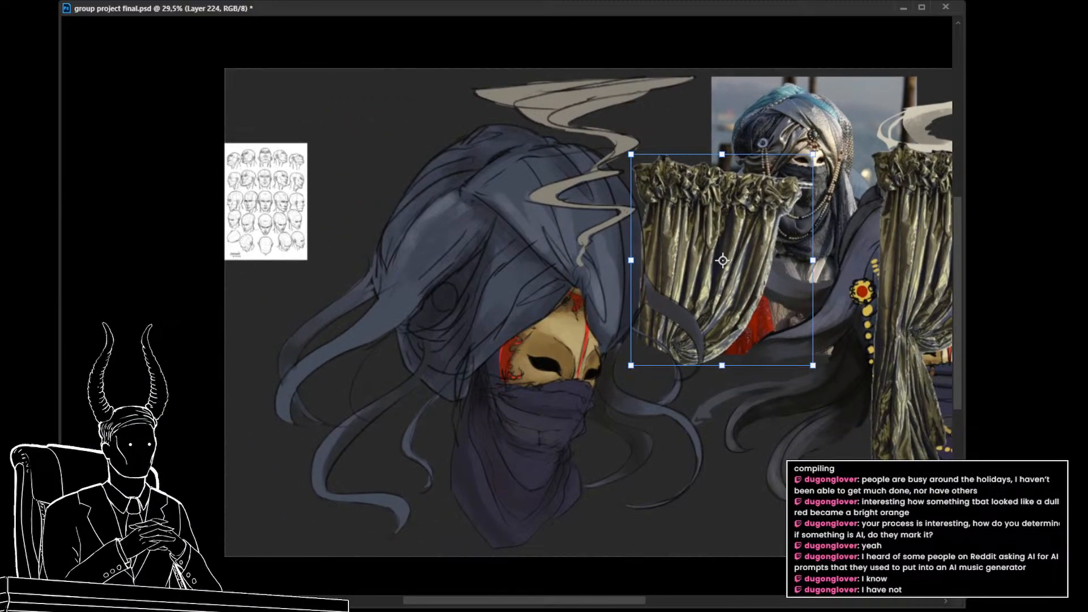
{"action": "key", "text": "Return"}
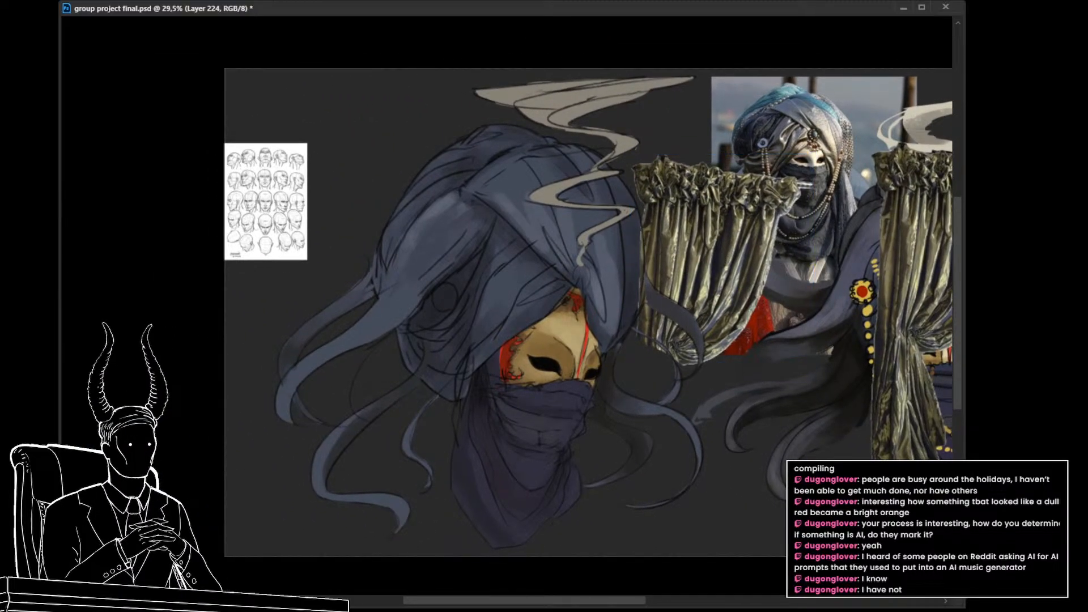
Step: Rotate the upper curtain piece diagonally and place it over the teal-turbaned reference photo between the two heads
{"action": "key", "text": "ctrl+t"}
{"action": "left_click_drag", "start_coordinate": [757, 325], "coordinate": [594, 439]}
{"action": "left_click_drag", "start_coordinate": [683, 367], "coordinate": [653, 452]}
{"action": "left_click_drag", "start_coordinate": [535, 412], "coordinate": [606, 388]}
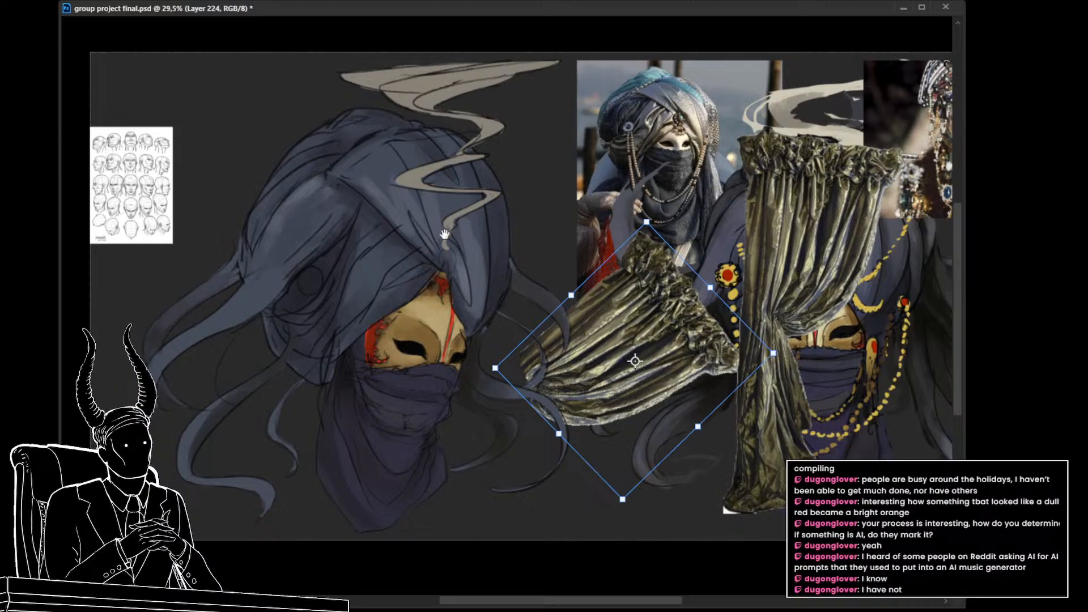
{"action": "left_click_drag", "start_coordinate": [405, 223], "coordinate": [400, 201]}
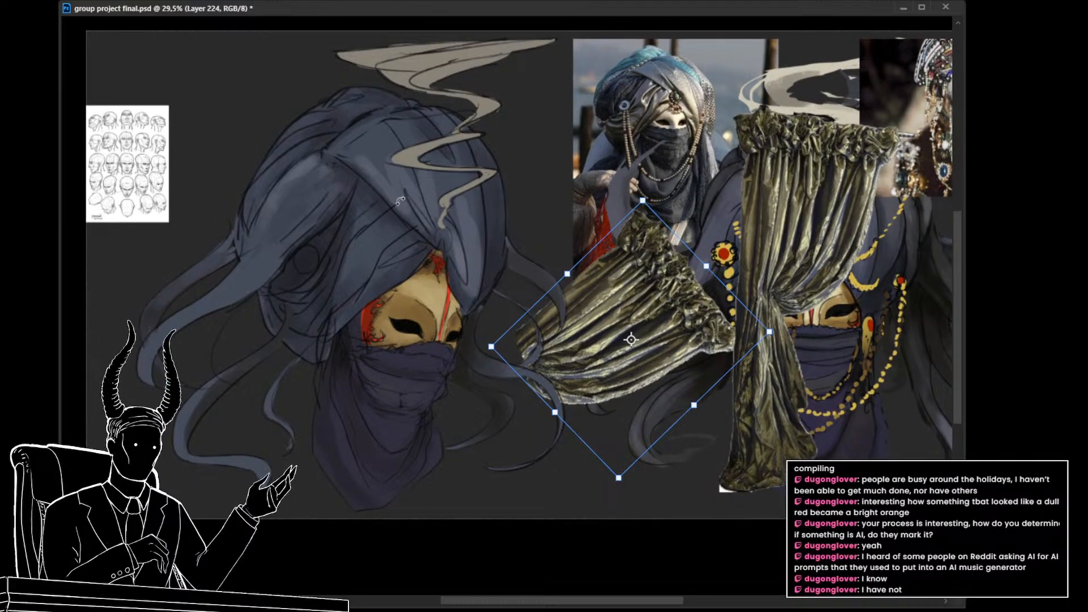
{"action": "left_click_drag", "start_coordinate": [670, 305], "coordinate": [678, 171]}
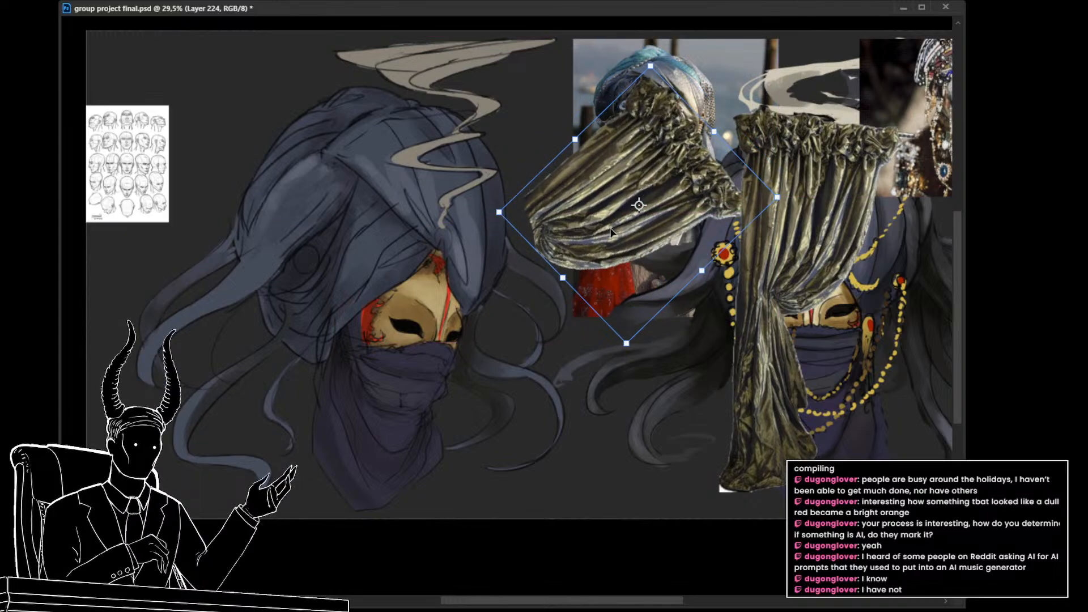
{"action": "left_click_drag", "start_coordinate": [617, 276], "coordinate": [599, 307]}
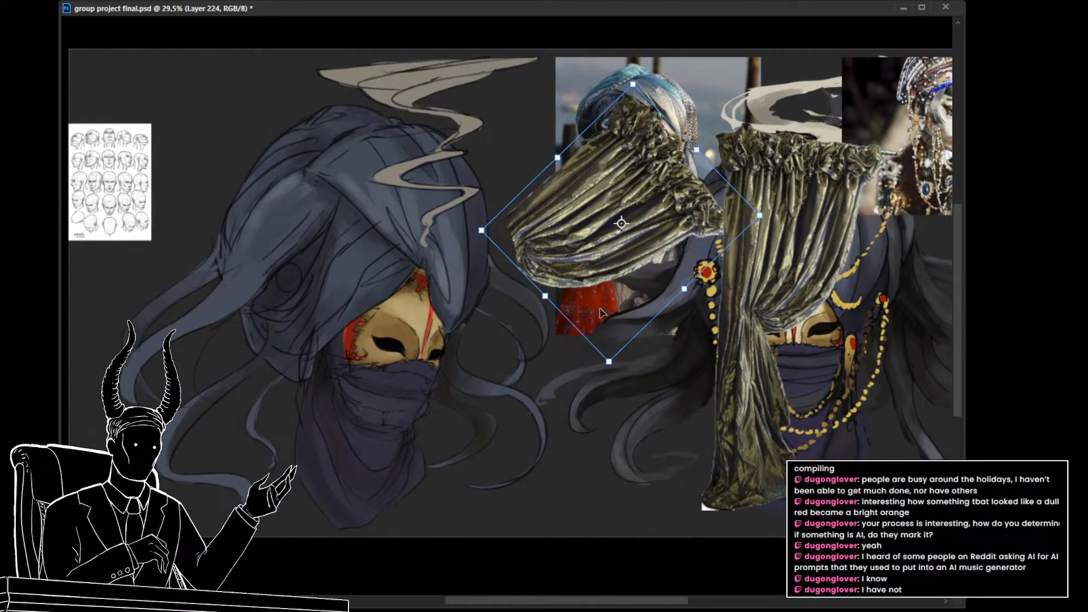
{"action": "key", "text": "Return"}
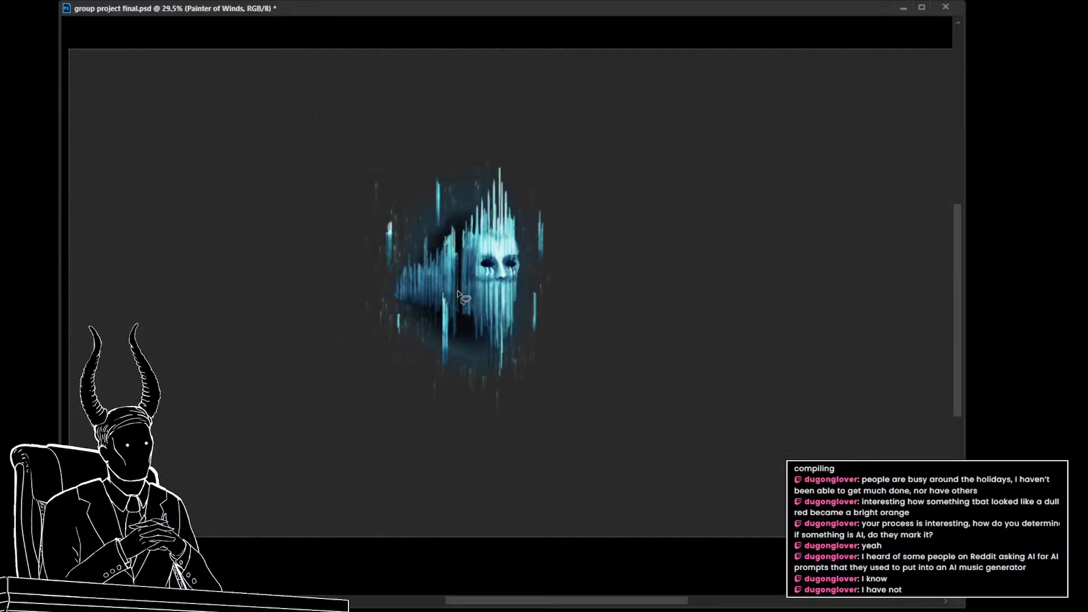
{"action": "left_click_drag", "start_coordinate": [459, 288], "coordinate": [530, 297]}
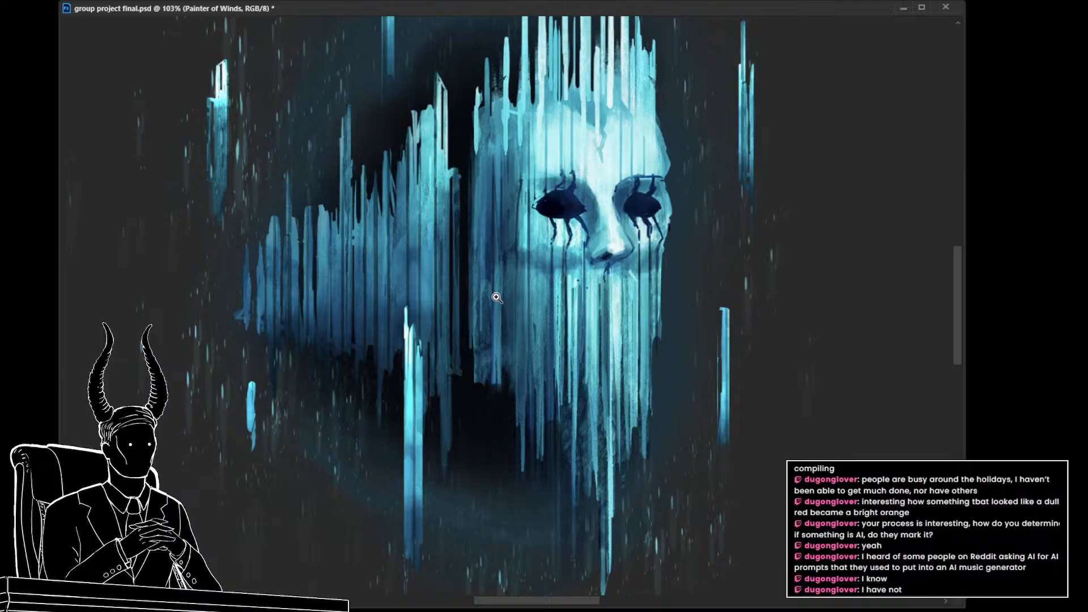
{"action": "left_click_drag", "start_coordinate": [496, 297], "coordinate": [502, 226]}
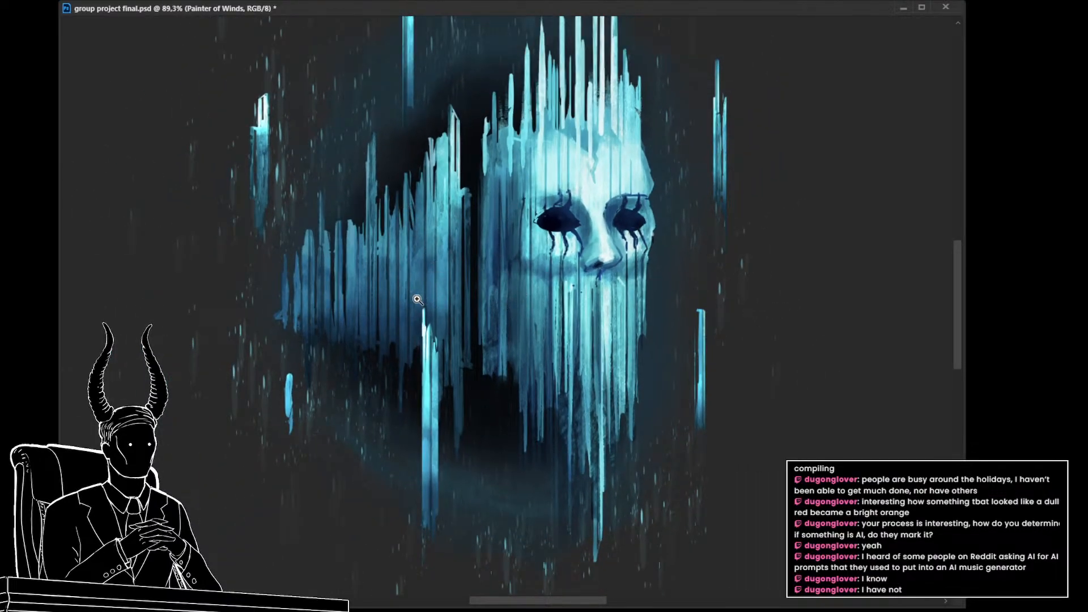
{"action": "left_click_drag", "start_coordinate": [424, 274], "coordinate": [422, 280]}
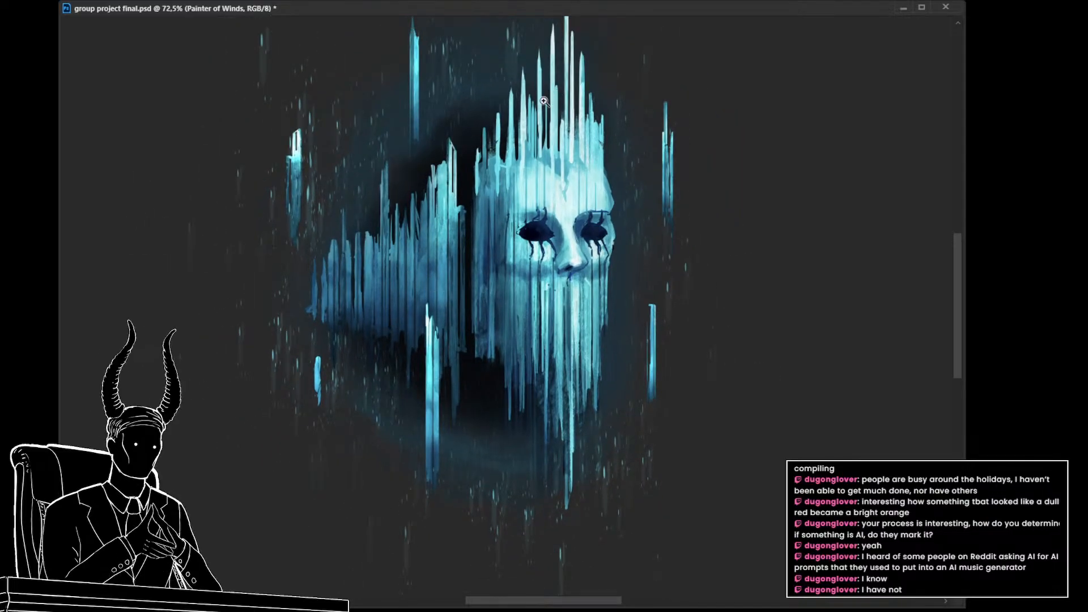
{"action": "left_click_drag", "start_coordinate": [504, 184], "coordinate": [493, 187]}
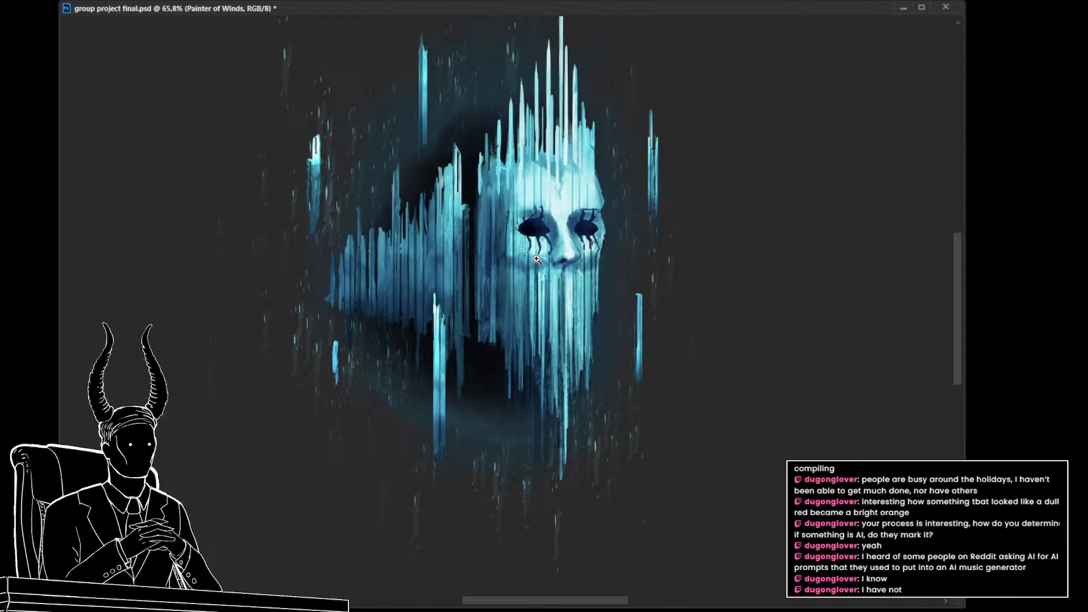
{"action": "left_click_drag", "start_coordinate": [508, 274], "coordinate": [501, 276]}
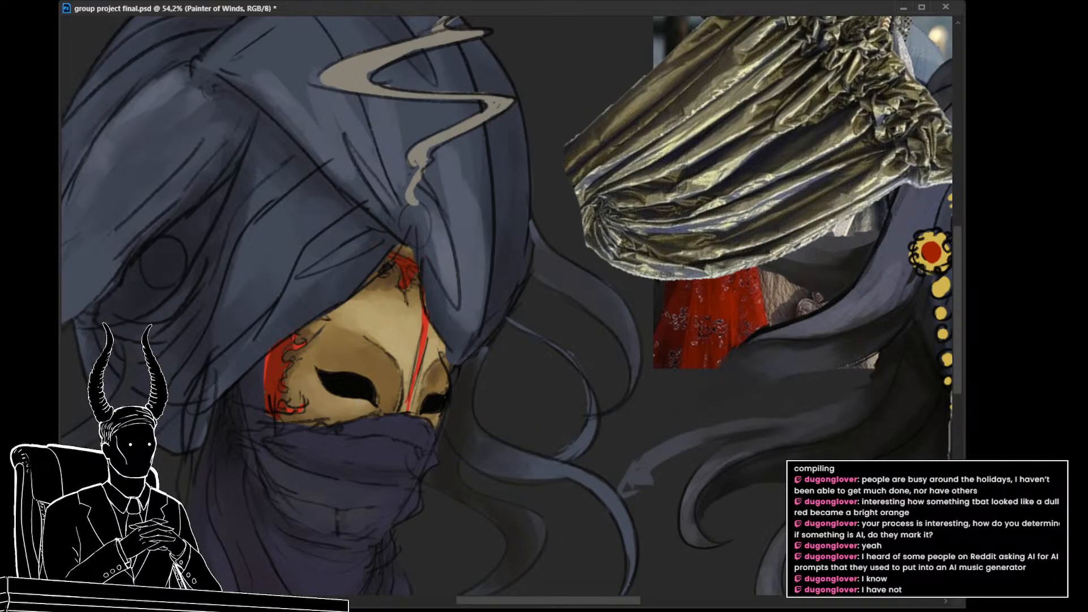
Step: Free-transform the diagonal curtain piece: move it onto the left masked head's turban and scale it down to about two thirds
{"action": "left_click", "coordinate": [693, 221]}
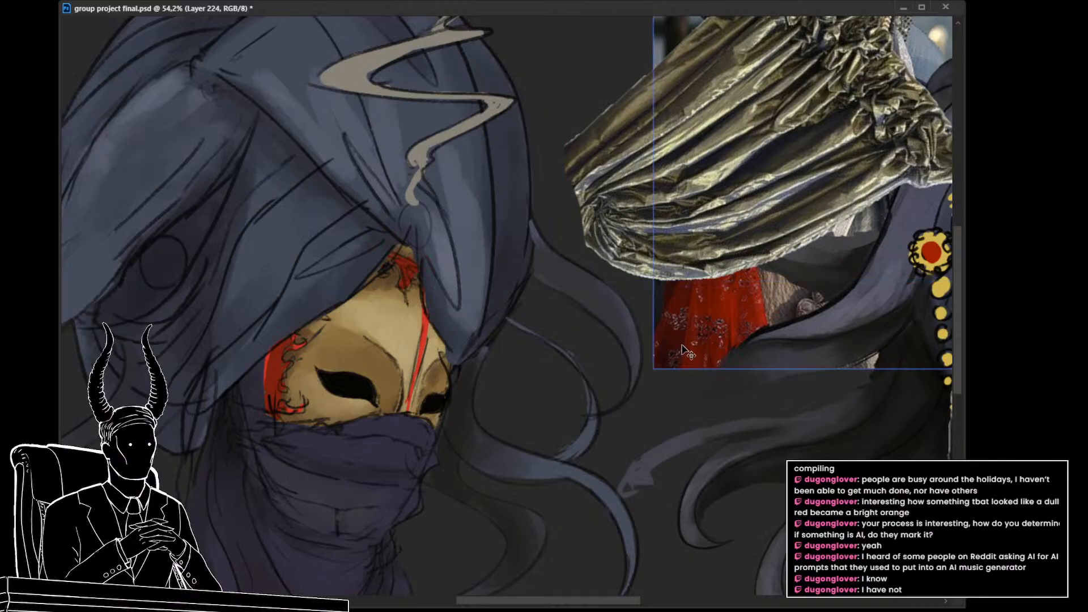
{"action": "mouse_move", "coordinate": [693, 341]}
{"action": "left_mouse_down"}
{"action": "mouse_move", "coordinate": [668, 355]}
{"action": "mouse_move", "coordinate": [693, 351]}
{"action": "left_mouse_up"}
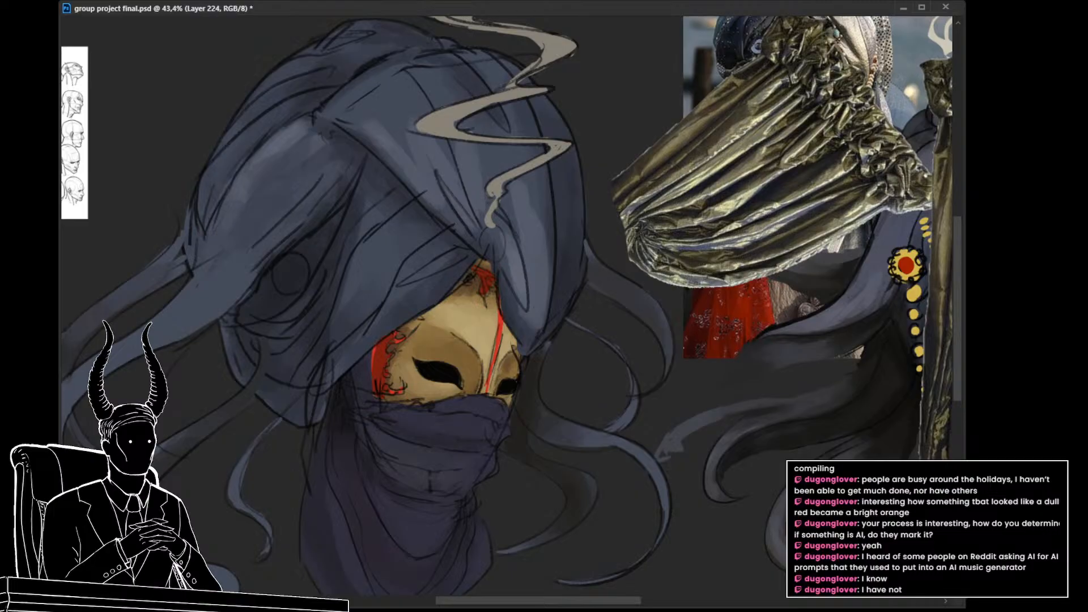
{"action": "key", "text": "ctrl+t"}
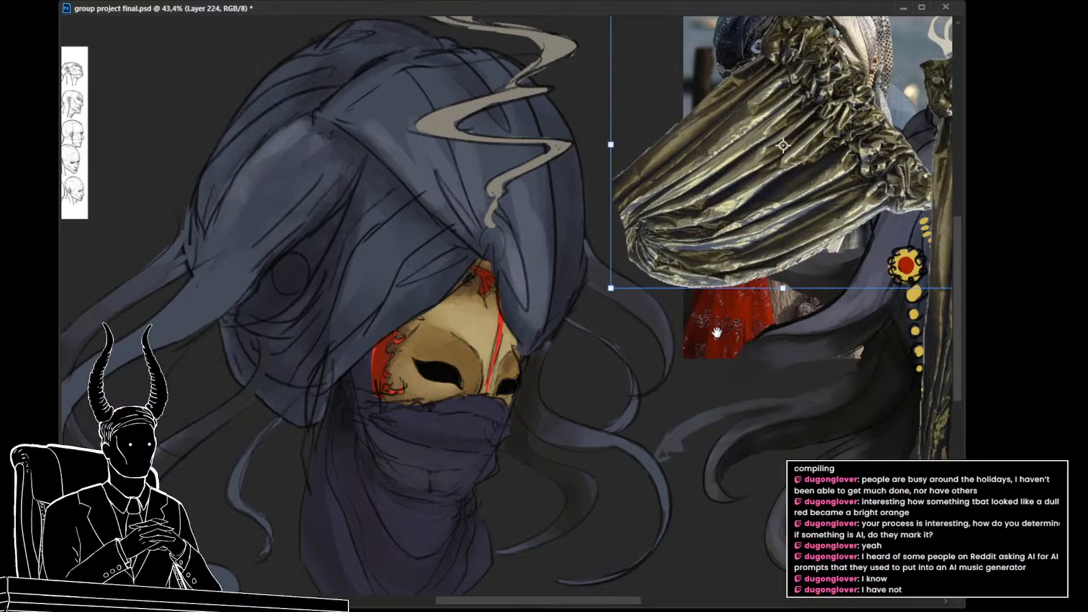
{"action": "left_click_drag", "start_coordinate": [716, 333], "coordinate": [681, 395]}
{"action": "left_click_drag", "start_coordinate": [903, 96], "coordinate": [538, 195]}
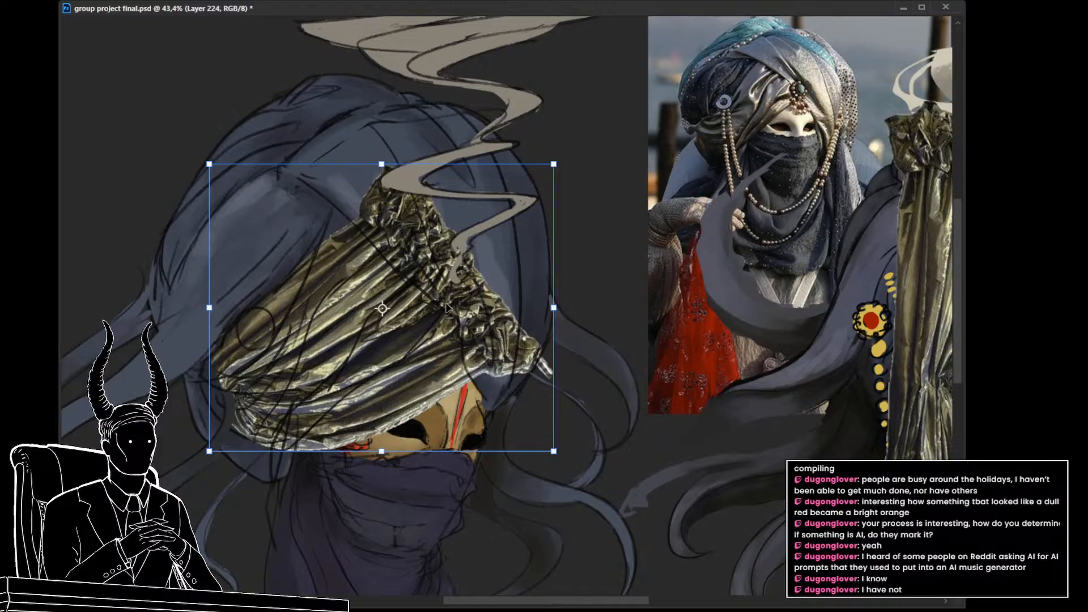
{"action": "left_click_drag", "start_coordinate": [446, 308], "coordinate": [415, 257]}
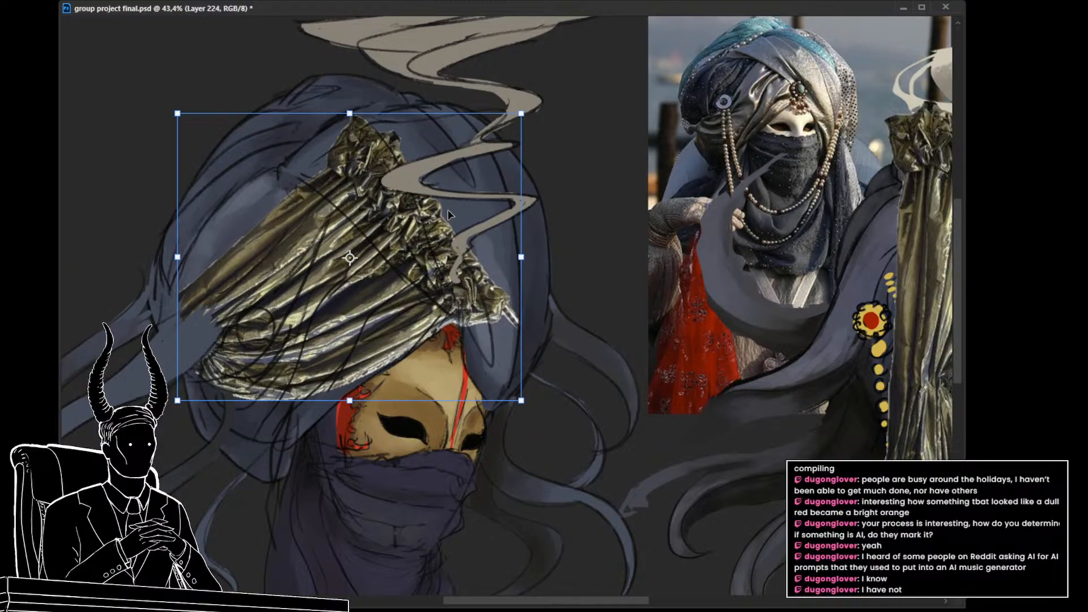
{"action": "left_click_drag", "start_coordinate": [522, 113], "coordinate": [462, 164]}
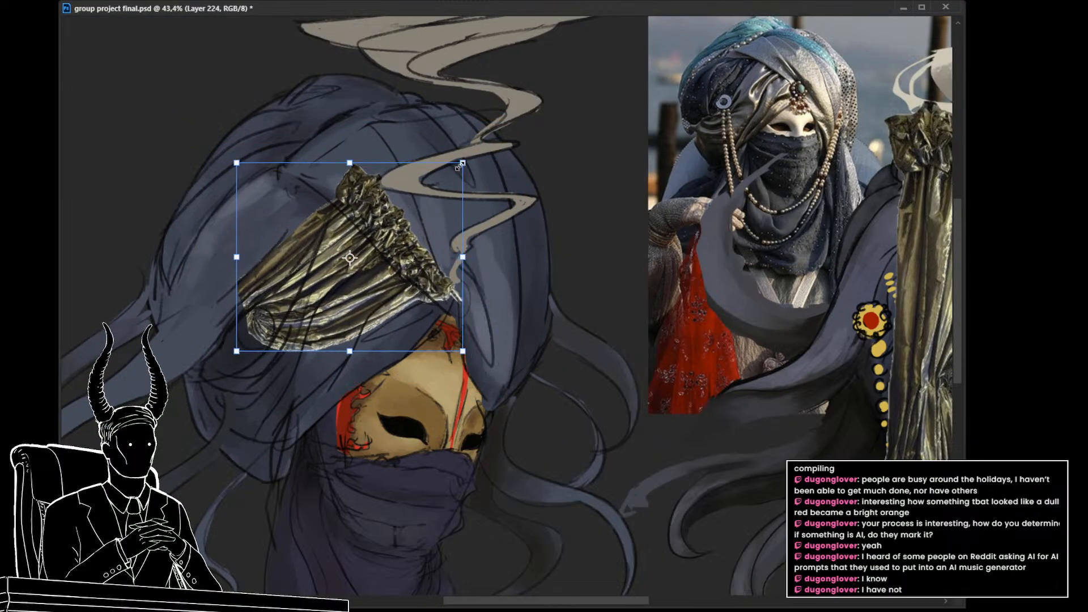
{"action": "left_click_drag", "start_coordinate": [400, 244], "coordinate": [334, 258]}
Step: Mirror and rotate the curtain piece so its gathered heading faces down toward the back hair, and place it over the turban's rear fold
{"action": "left_click", "coordinate": [377, 514]}
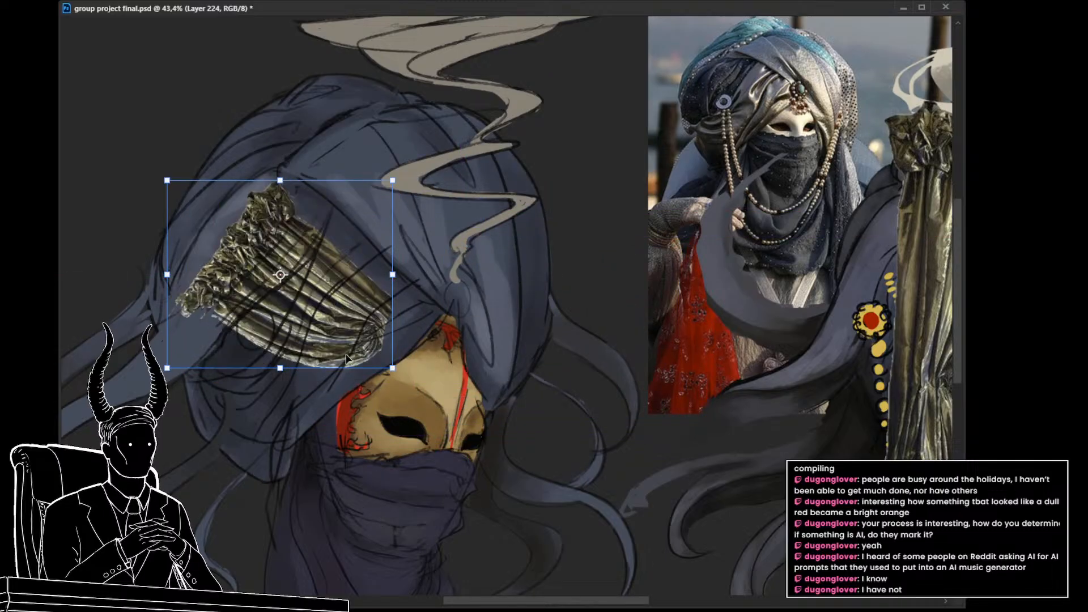
{"action": "left_click_drag", "start_coordinate": [422, 306], "coordinate": [363, 391]}
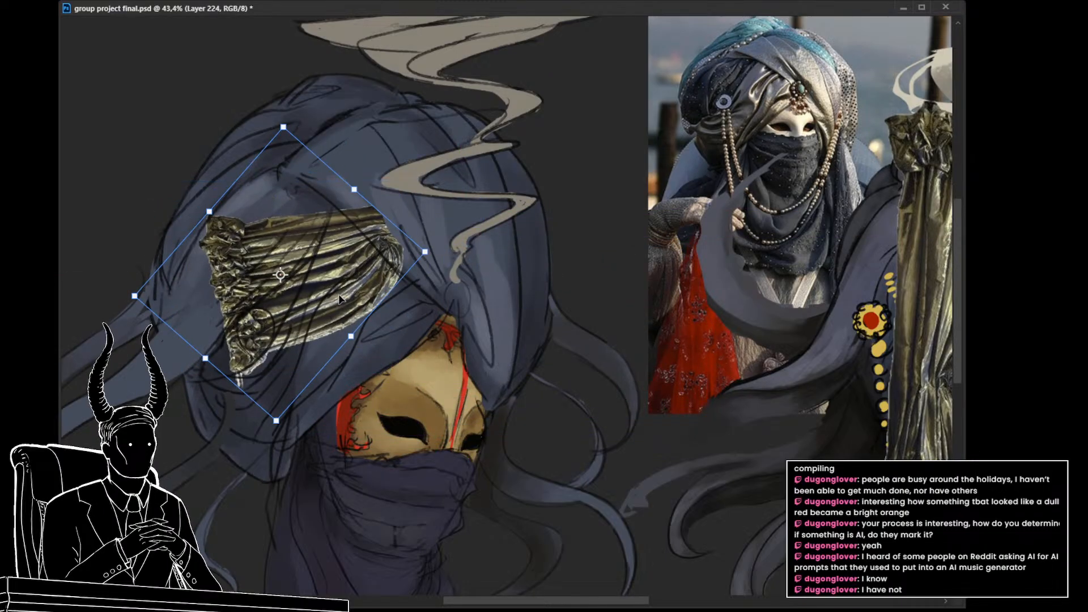
{"action": "left_click", "coordinate": [399, 548]}
{"action": "left_click_drag", "start_coordinate": [430, 413], "coordinate": [225, 294]}
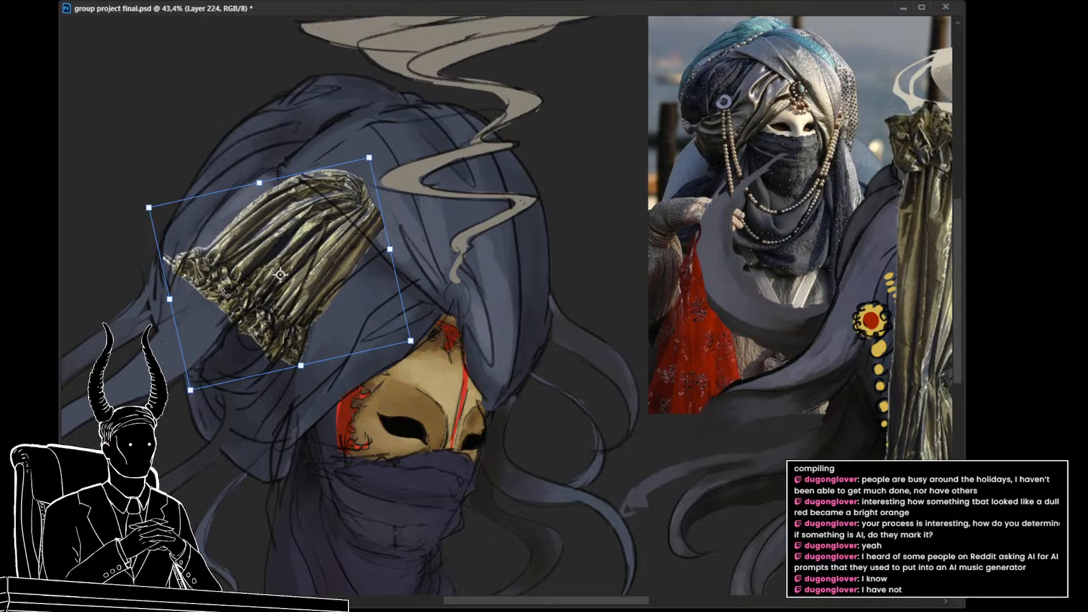
{"action": "left_click_drag", "start_coordinate": [346, 260], "coordinate": [286, 260]}
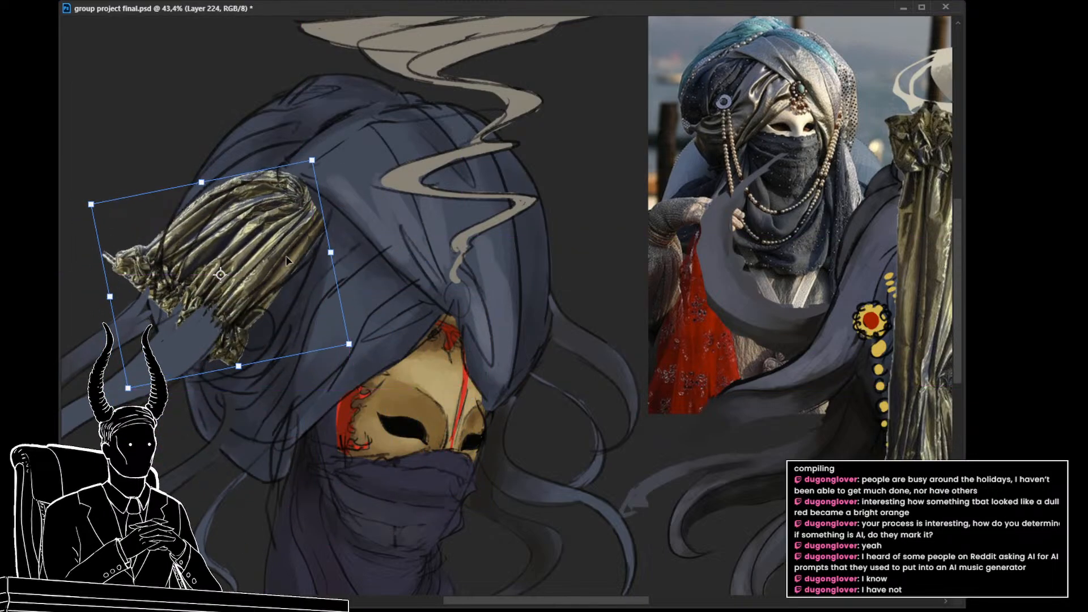
Step: Warp the curtain piece so its folds curve along the rounded rear section of the turban, with the heading pulled inward
{"action": "left_click", "coordinate": [318, 342]}
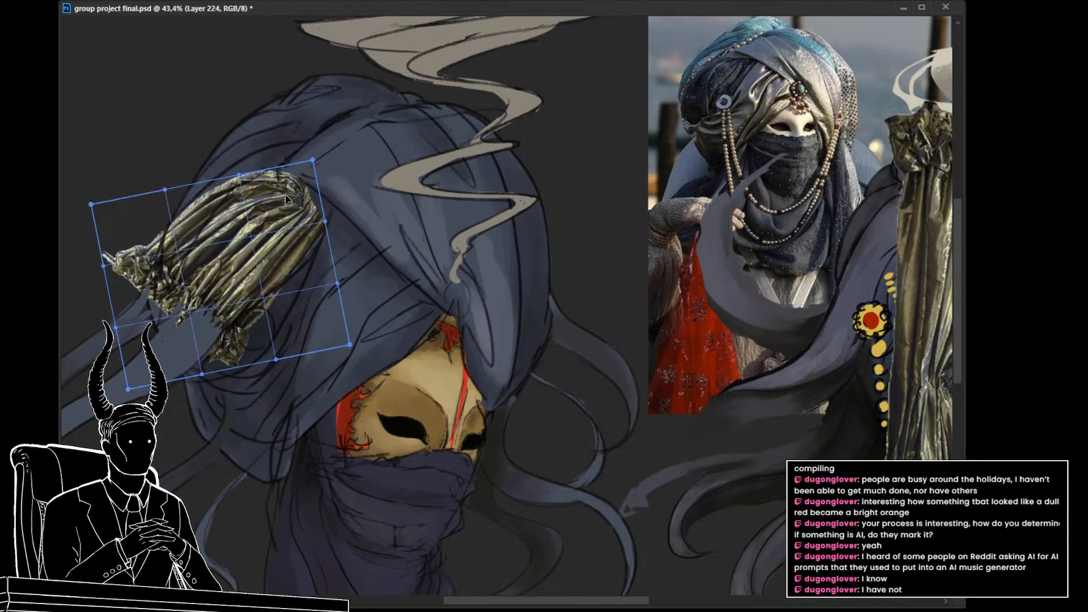
{"action": "left_click_drag", "start_coordinate": [278, 178], "coordinate": [327, 195]}
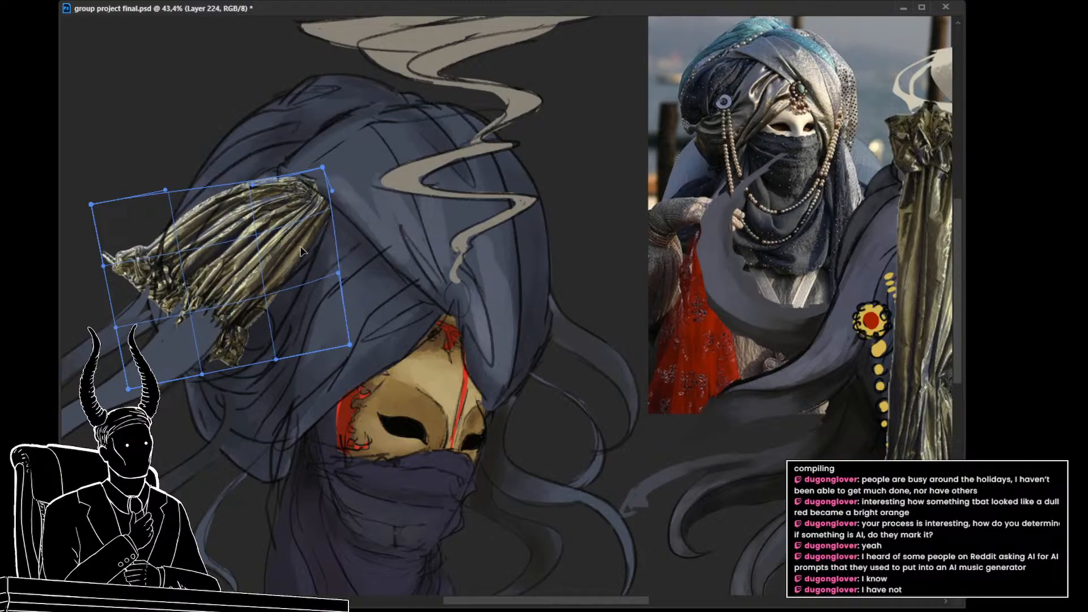
{"action": "left_click_drag", "start_coordinate": [301, 247], "coordinate": [315, 260]}
{"action": "left_click_drag", "start_coordinate": [323, 168], "coordinate": [307, 171]}
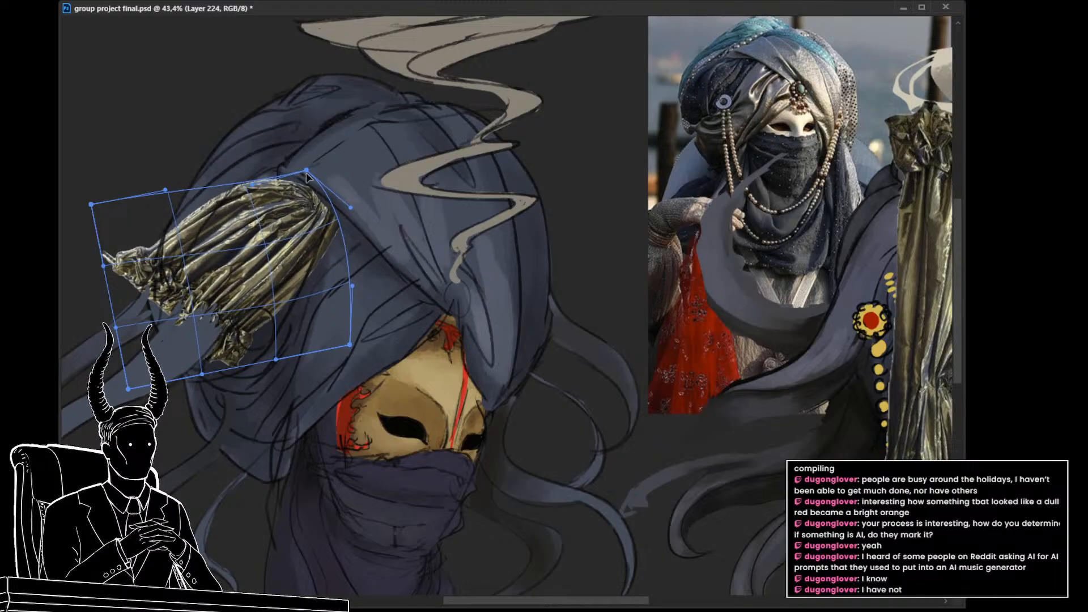
{"action": "left_click_drag", "start_coordinate": [331, 220], "coordinate": [327, 206]}
{"action": "left_click_drag", "start_coordinate": [283, 297], "coordinate": [285, 319]}
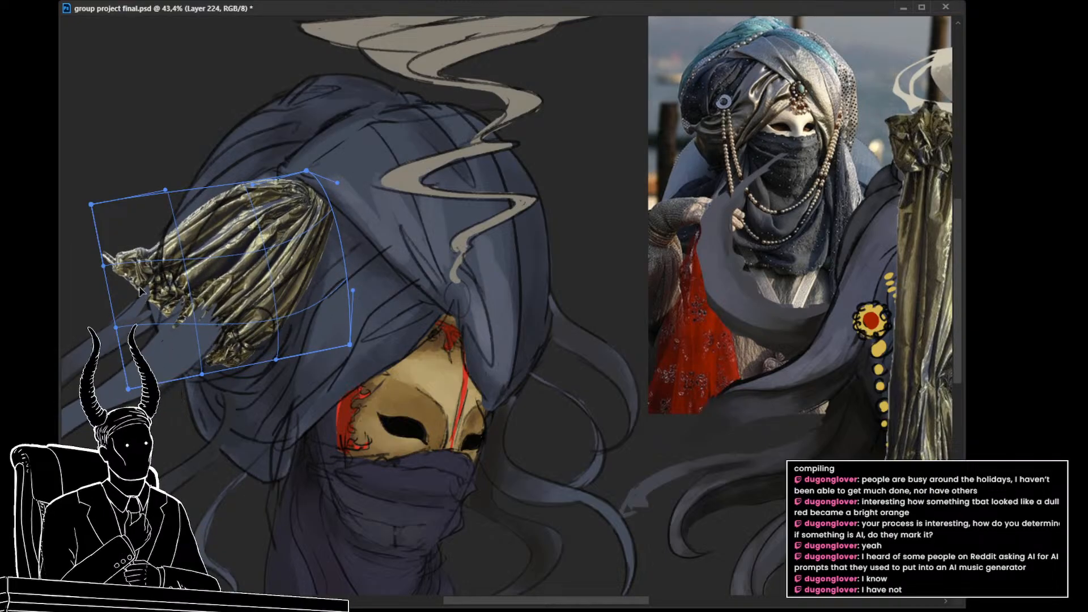
{"action": "left_click_drag", "start_coordinate": [106, 264], "coordinate": [134, 261]}
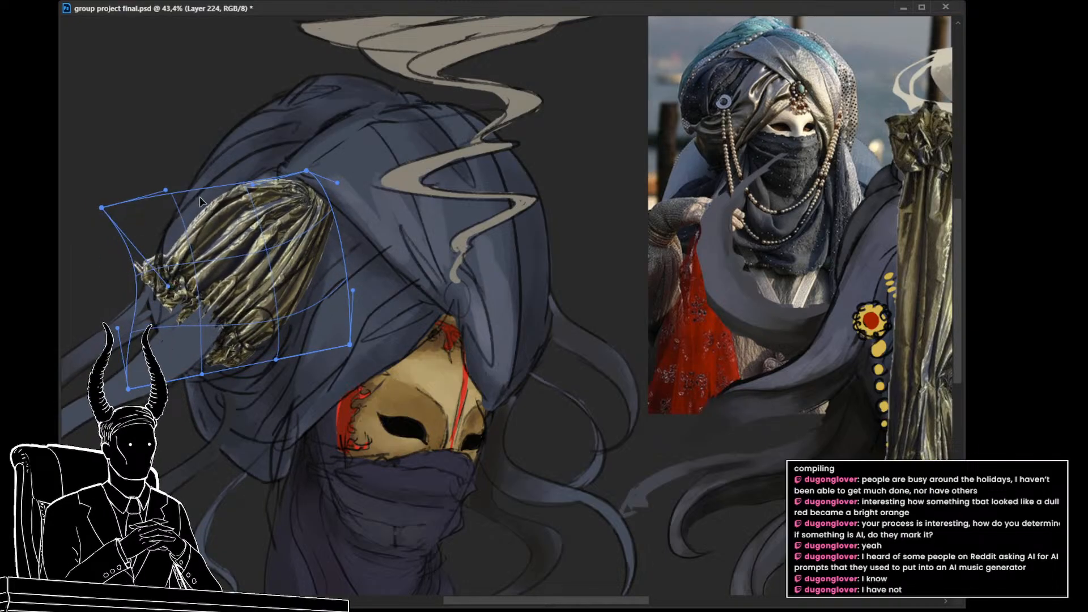
{"action": "mouse_move", "coordinate": [200, 219]}
{"action": "left_mouse_down"}
{"action": "mouse_move", "coordinate": [223, 240]}
{"action": "mouse_move", "coordinate": [185, 200]}
{"action": "mouse_move", "coordinate": [196, 213]}
{"action": "left_mouse_up"}
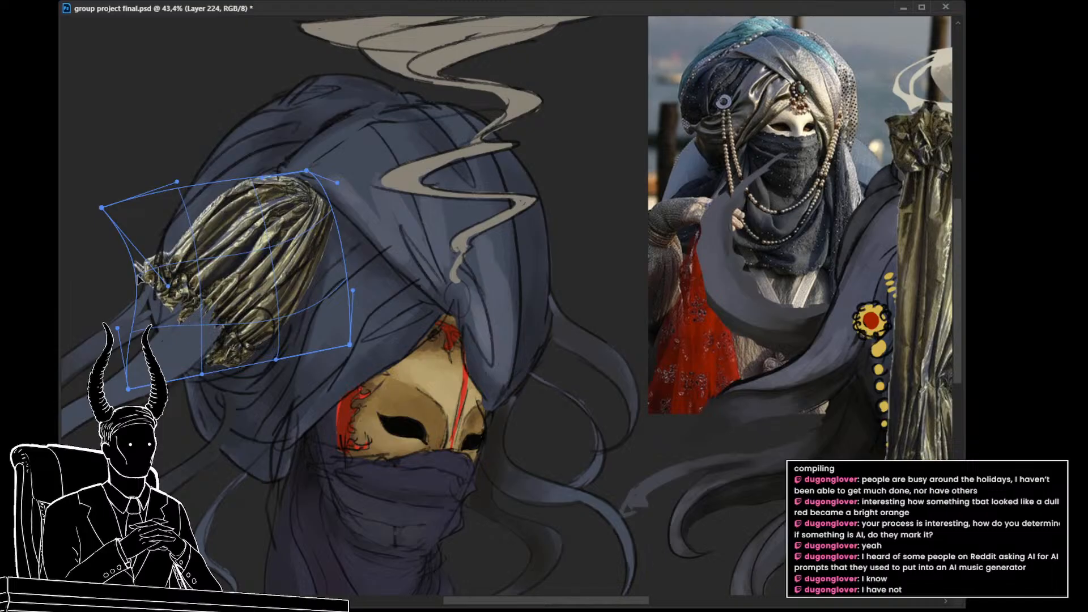
{"action": "left_click_drag", "start_coordinate": [138, 275], "coordinate": [163, 271]}
{"action": "left_click_drag", "start_coordinate": [277, 358], "coordinate": [262, 404]}
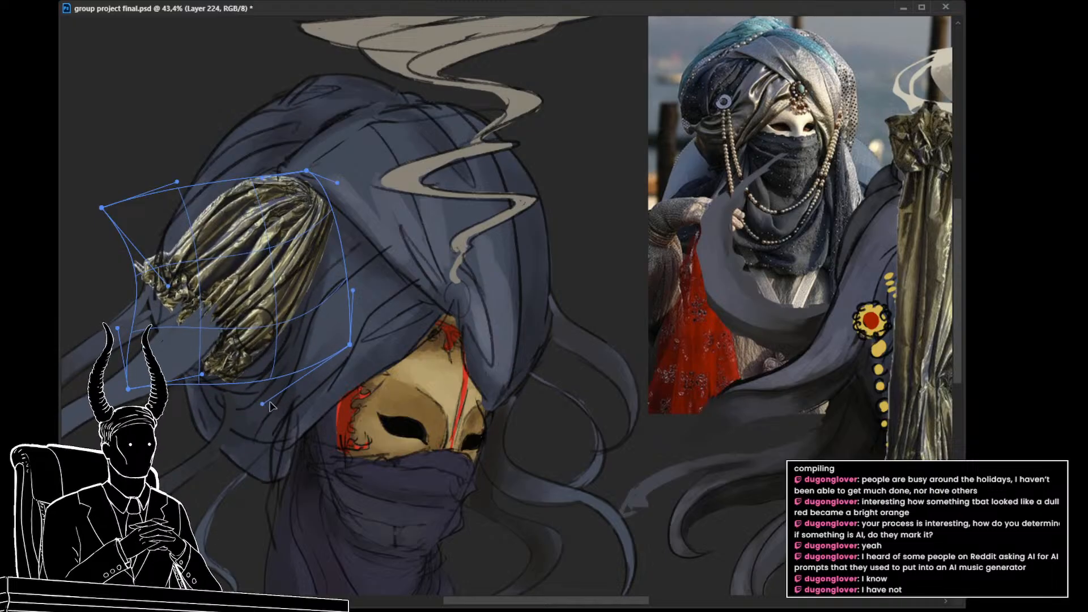
{"action": "key", "text": "Return"}
Step: Erase the ragged heading edge that sticks out past the turban's outline and compare the painting with and without the curtain piece
{"action": "scroll", "coordinate": [362, 385], "scroll_direction": "down", "scroll_amount": 3}
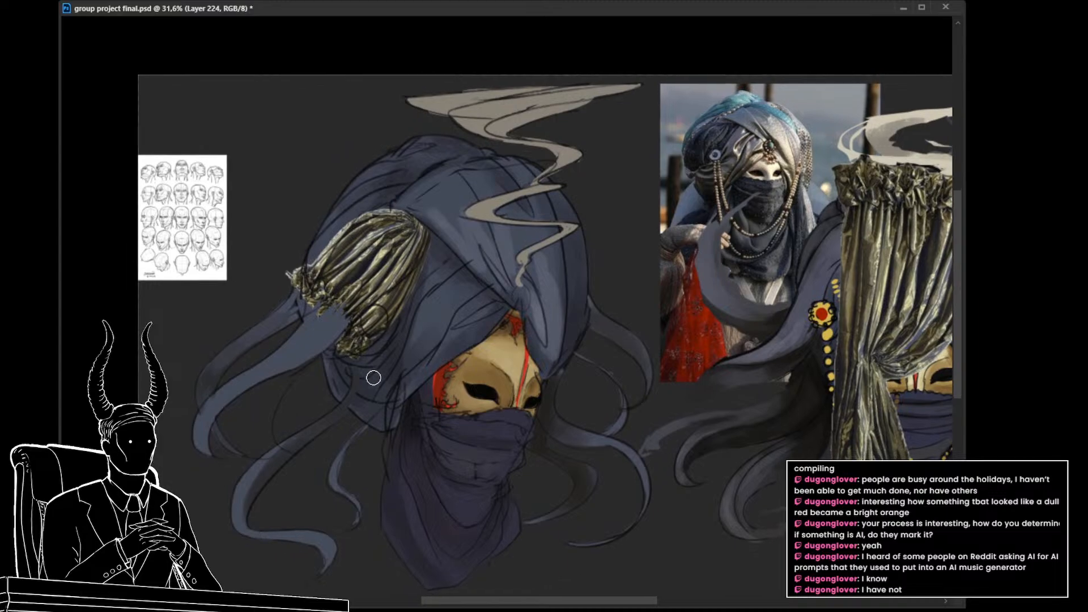
{"action": "mouse_move", "coordinate": [298, 270]}
{"action": "left_mouse_down"}
{"action": "mouse_move", "coordinate": [343, 346]}
{"action": "mouse_move", "coordinate": [432, 362]}
{"action": "mouse_move", "coordinate": [395, 361]}
{"action": "mouse_move", "coordinate": [424, 365]}
{"action": "mouse_move", "coordinate": [384, 349]}
{"action": "mouse_move", "coordinate": [408, 359]}
{"action": "left_mouse_up"}
{"action": "key", "text": "ctrl+space"}
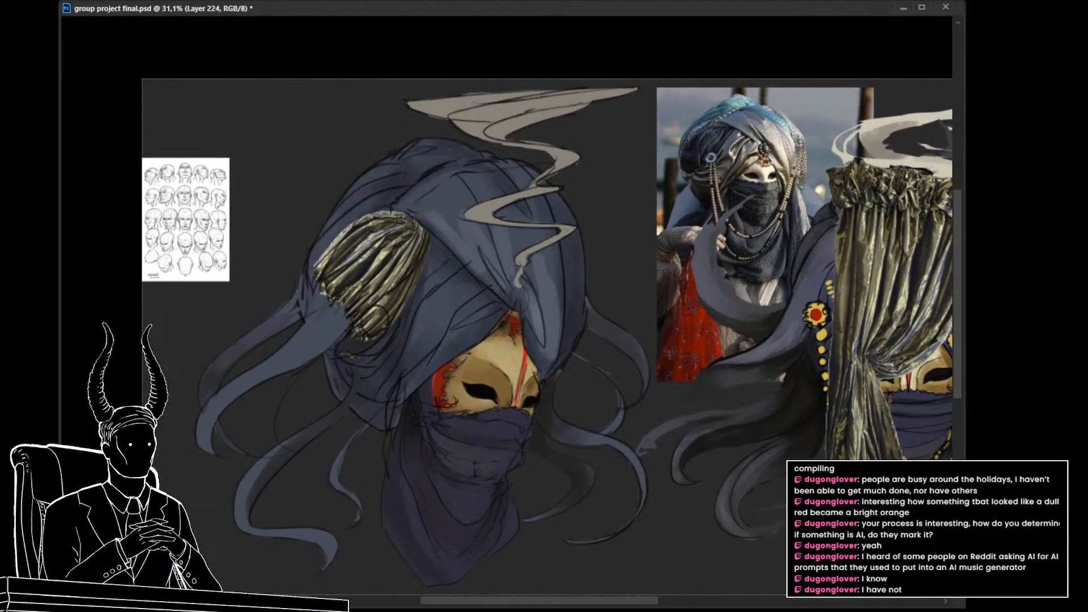
{"action": "key", "text": "ctrl+comma"}
{"action": "key", "text": "ctrl+comma"}
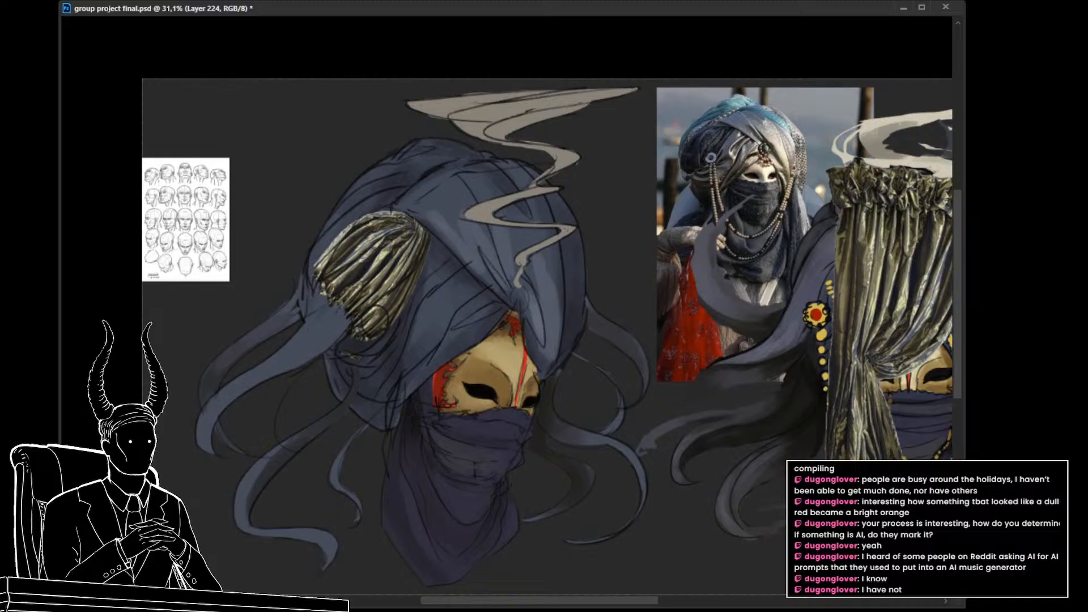
Step: Recolour the turban's curtain piece from green to dark purple to match the blue headscarf
{"action": "left_click_drag", "start_coordinate": [633, 380], "coordinate": [583, 379]}
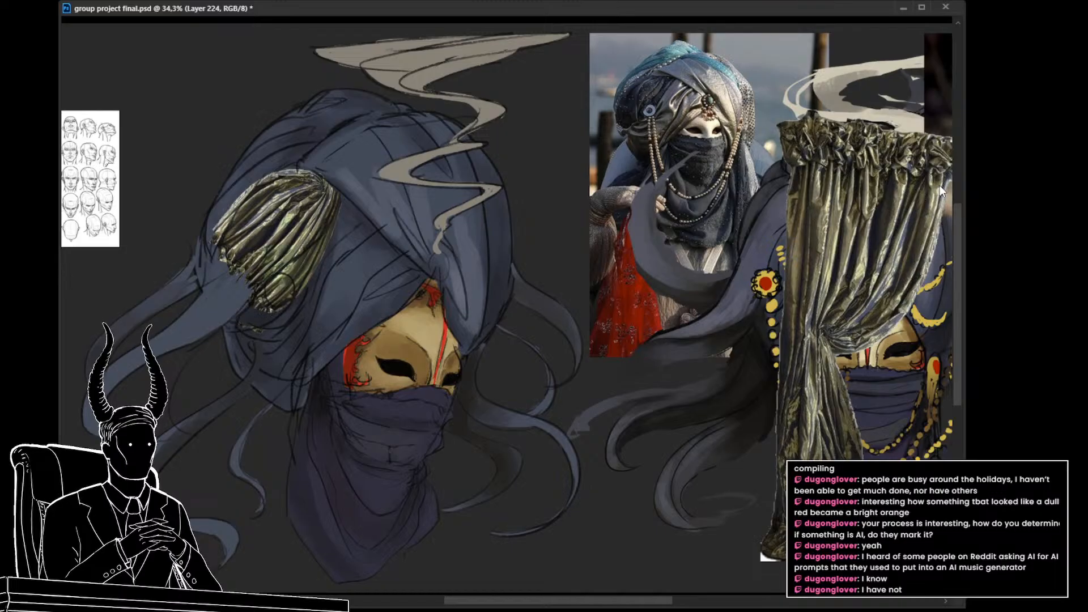
{"action": "left_click_drag", "start_coordinate": [916, 189], "coordinate": [839, 196]}
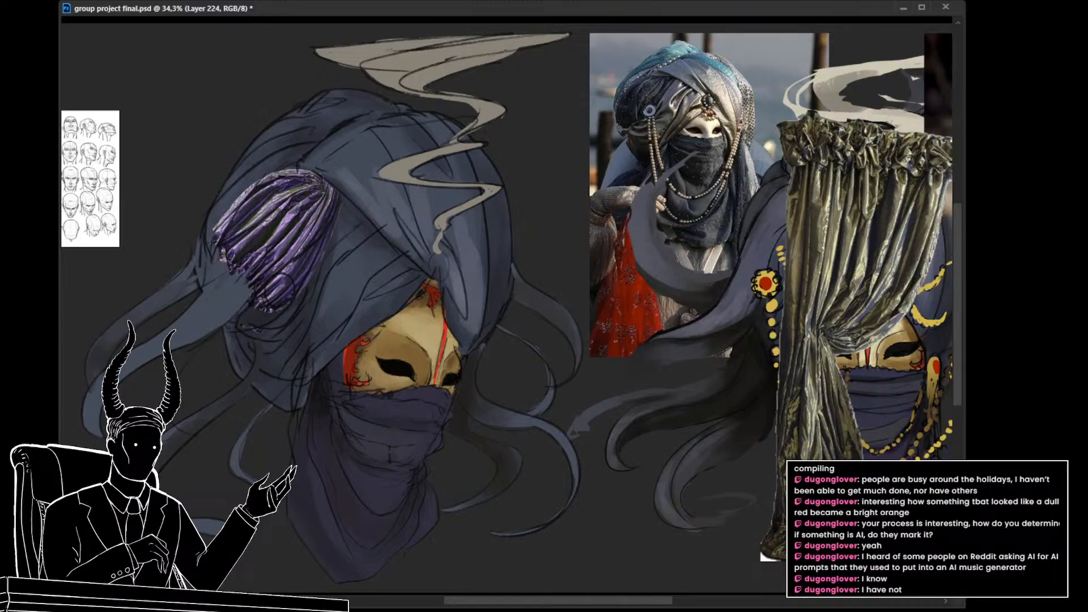
{"action": "left_click_drag", "start_coordinate": [685, 280], "coordinate": [546, 306]}
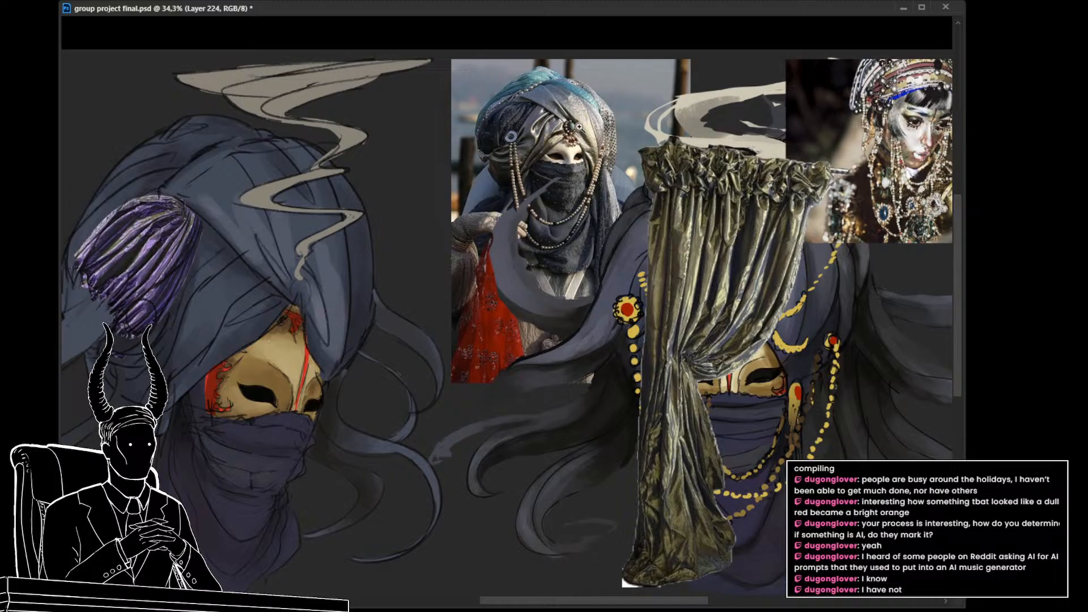
{"action": "left_click_drag", "start_coordinate": [551, 319], "coordinate": [718, 286]}
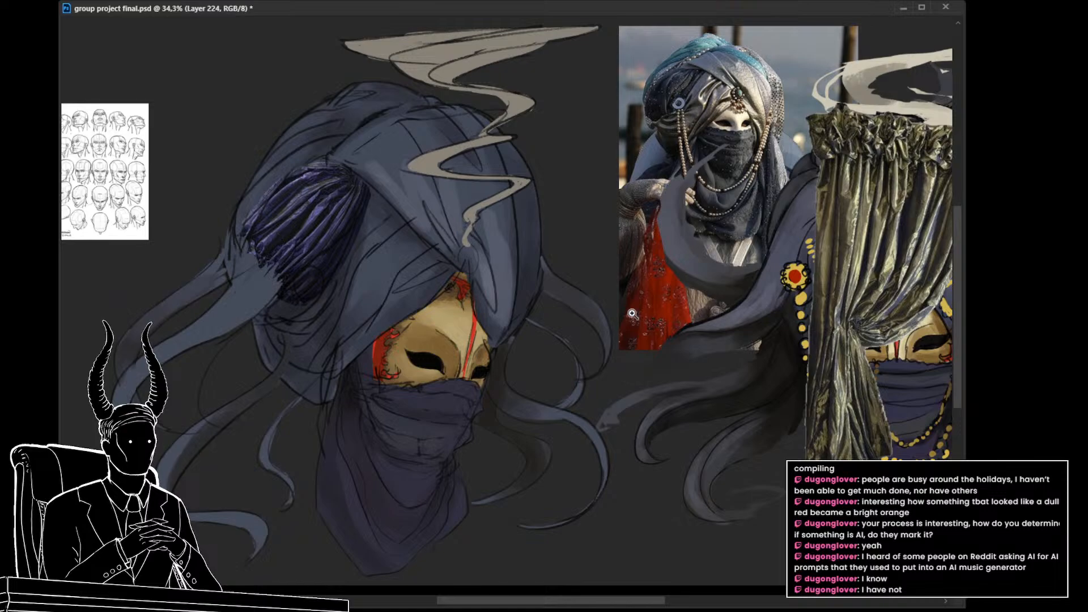
Step: Try different blend modes on the purple curtain piece and remove it from view on the turban
{"action": "scroll", "coordinate": [549, 363], "scroll_direction": "down", "scroll_amount": 1}
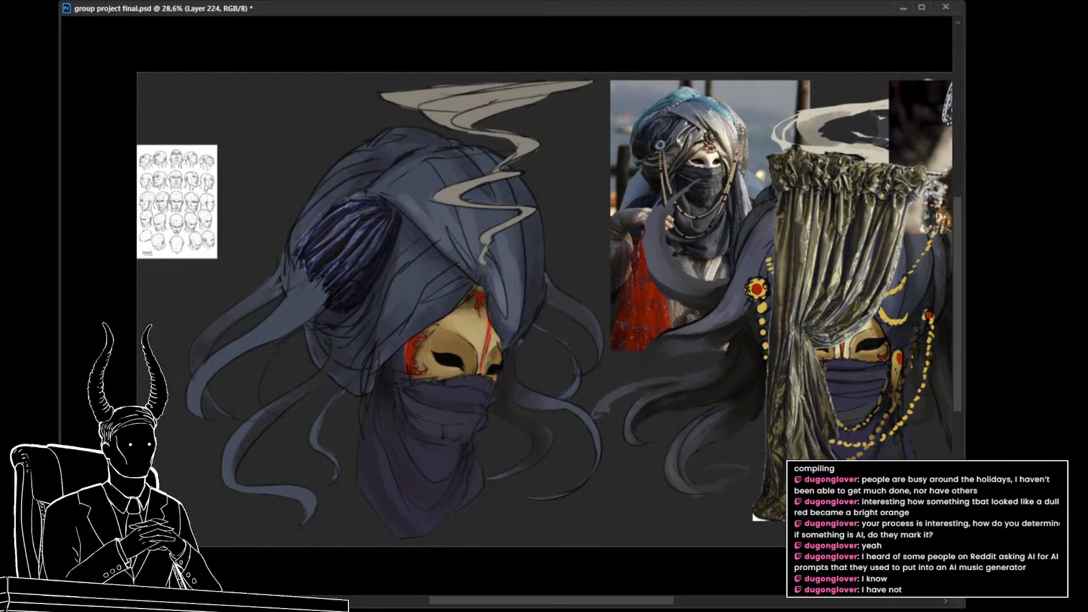
{"action": "key", "text": "shift+plus"}
{"action": "key", "text": "shift+plus"}
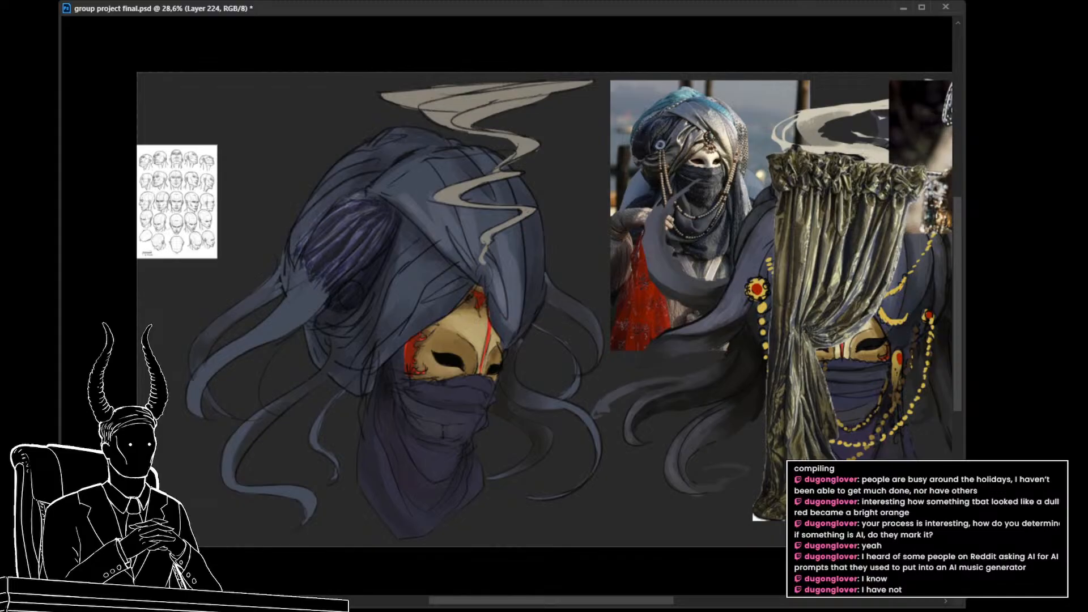
{"action": "left_click_drag", "start_coordinate": [835, 420], "coordinate": [684, 417]}
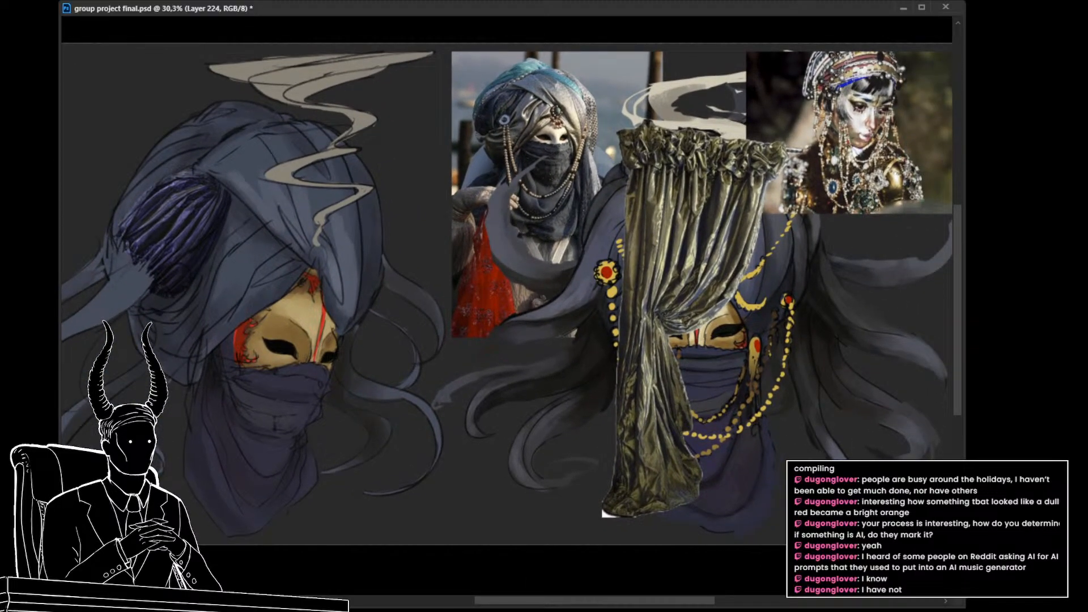
{"action": "key", "text": "Delete"}
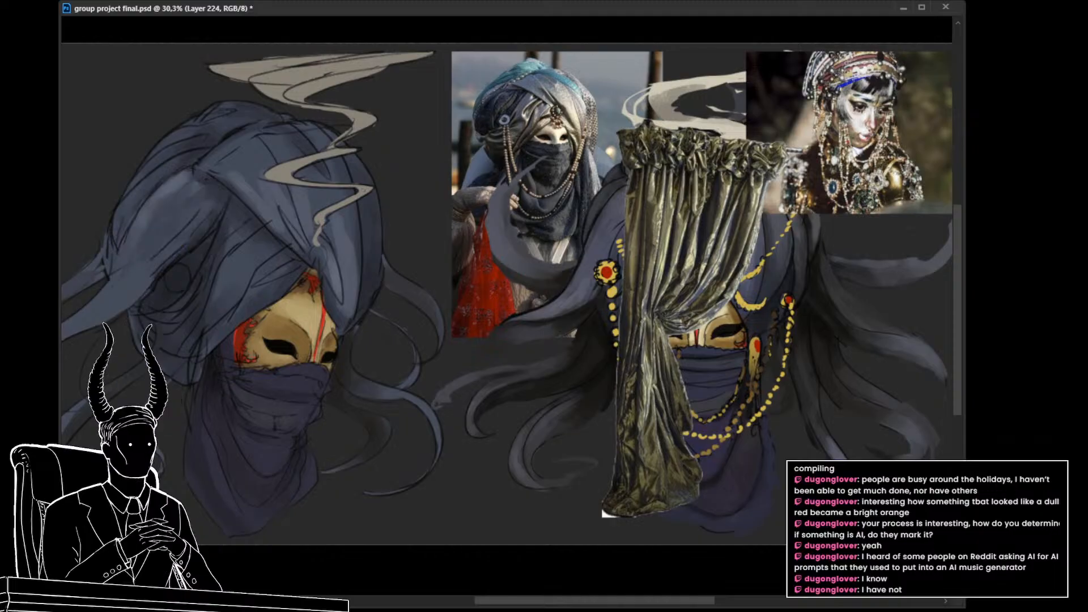
Step: Lasso the green curtain's lower part below the tieback and copy it onto its own layer
{"action": "key", "text": "l"}
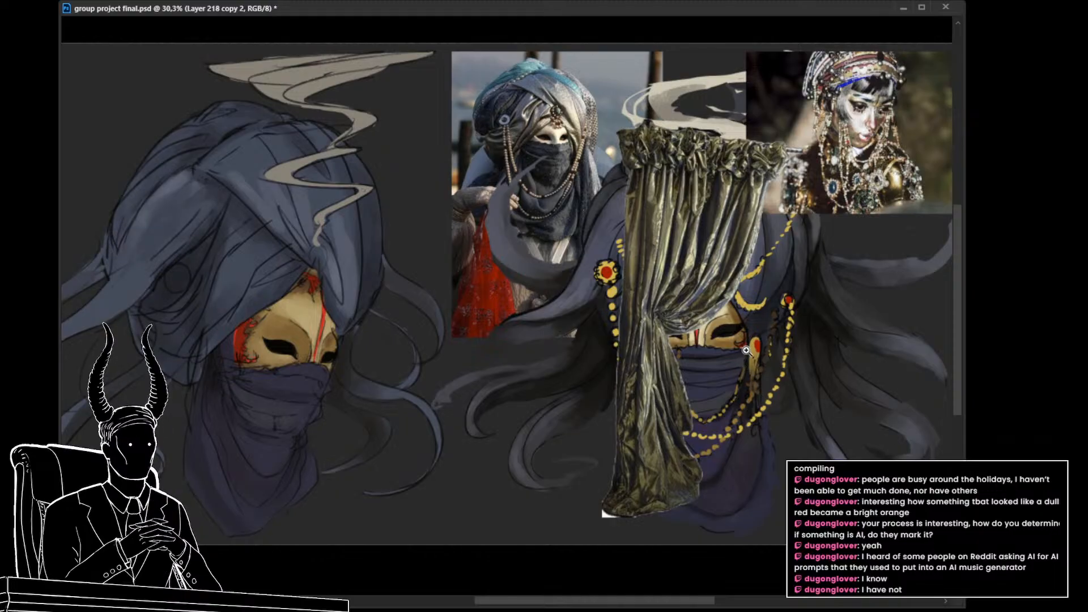
{"action": "mouse_move", "coordinate": [704, 367]}
{"action": "left_mouse_down"}
{"action": "mouse_move", "coordinate": [652, 312]}
{"action": "mouse_move", "coordinate": [640, 557]}
{"action": "mouse_move", "coordinate": [634, 521]}
{"action": "left_mouse_up"}
{"action": "key", "text": "ctrl+j"}
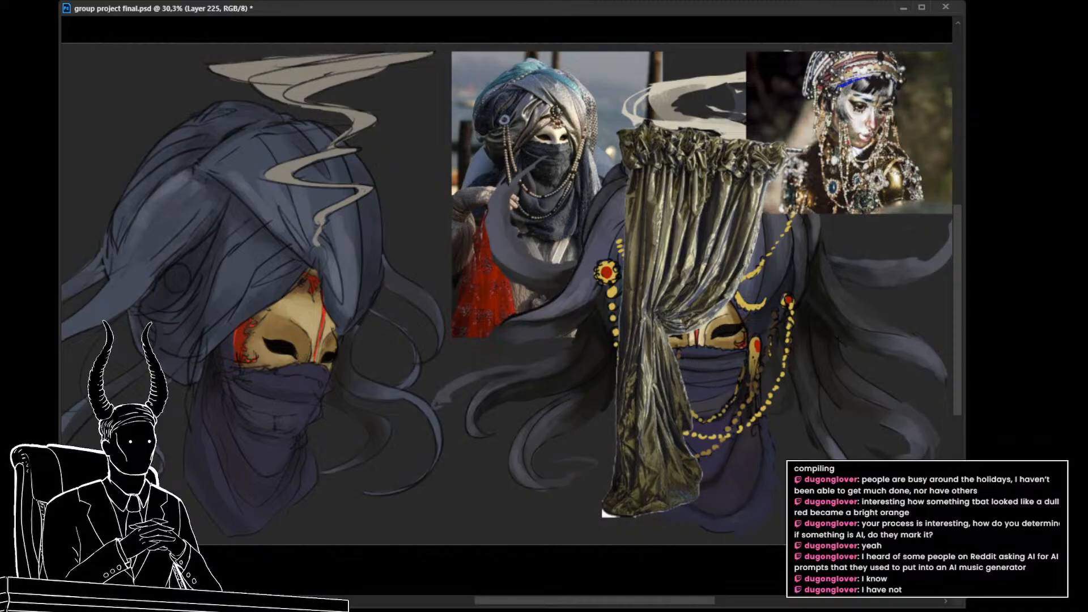
Step: Try placing the copied lower curtain part upside down and tilted over the turban's front fold
{"action": "key", "text": "ctrl+t"}
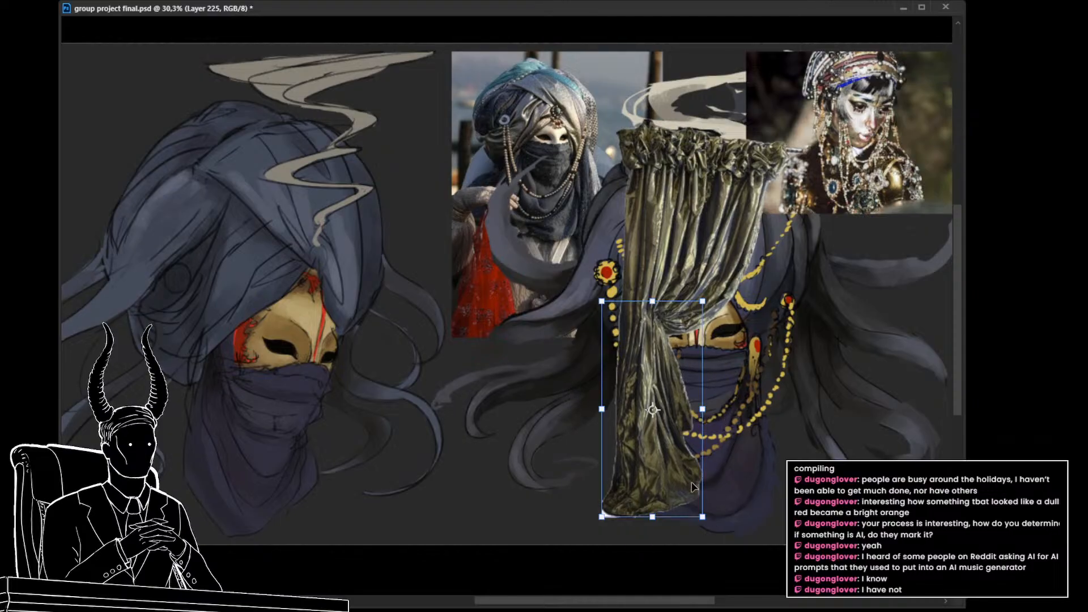
{"action": "key", "text": "Return"}
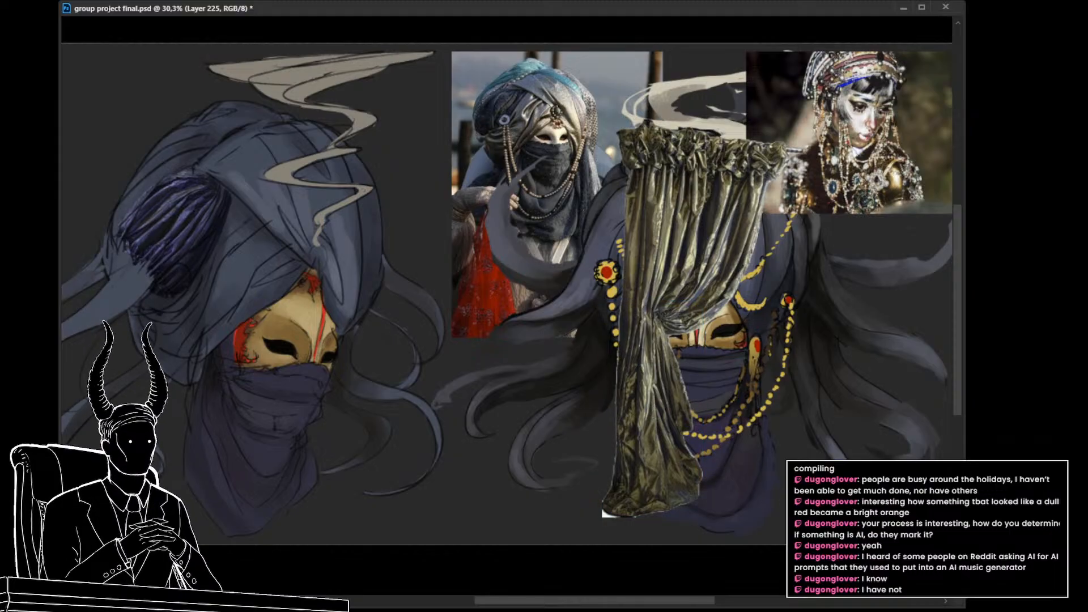
{"action": "key", "text": "ctrl+t"}
{"action": "left_click_drag", "start_coordinate": [645, 462], "coordinate": [539, 490]}
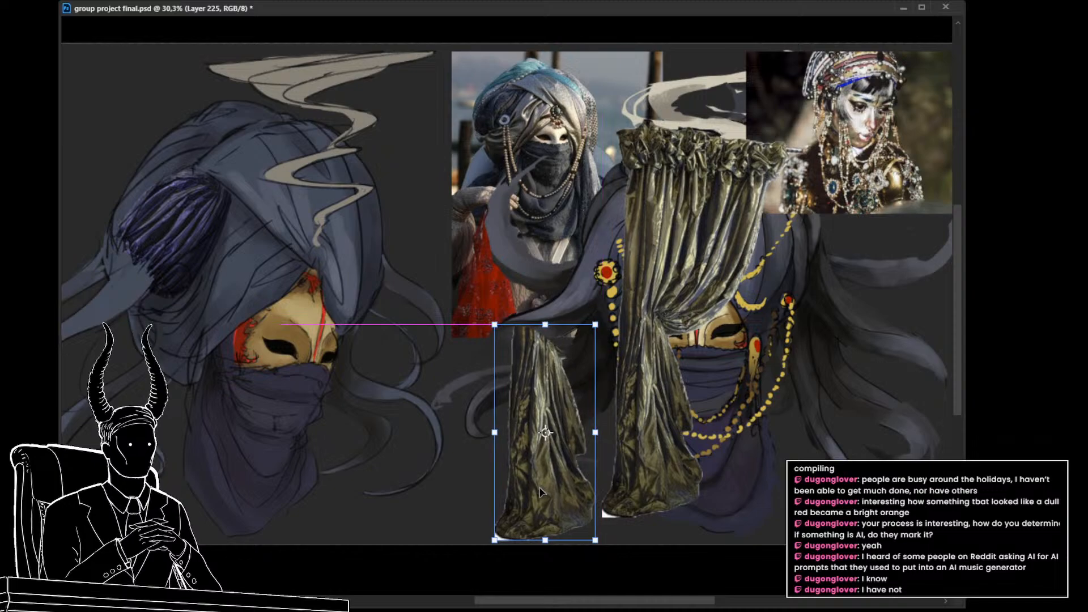
{"action": "left_click_drag", "start_coordinate": [622, 373], "coordinate": [640, 418]}
{"action": "left_click_drag", "start_coordinate": [538, 412], "coordinate": [261, 307]}
{"action": "key", "text": "Return"}
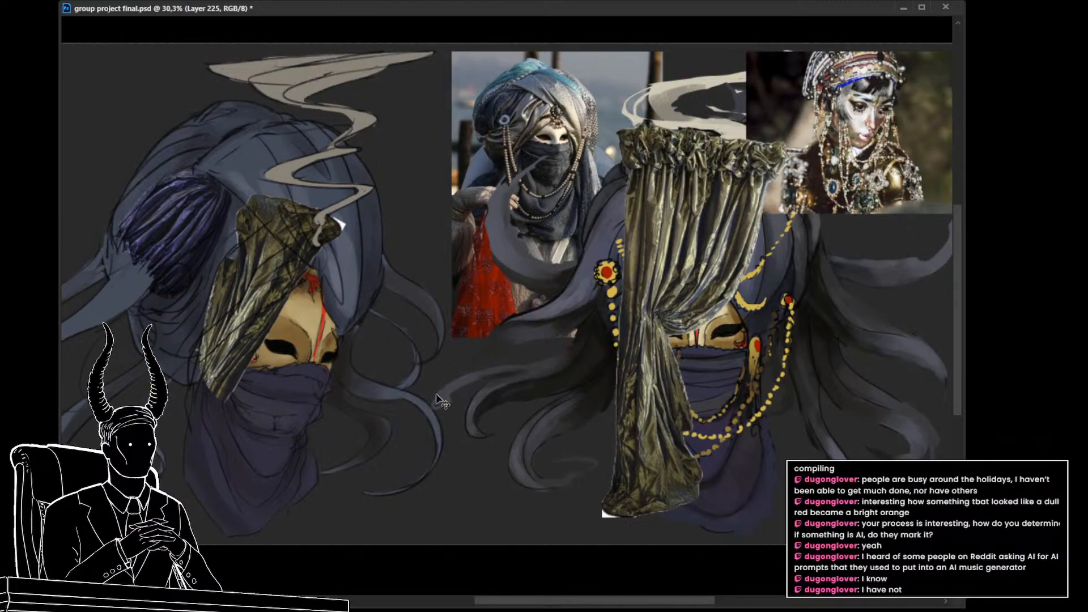
Step: Try to warp the green curtain piece so its folds curve along the turban wrap above the mask
{"action": "key", "text": "ctrl+t"}
{"action": "left_click_drag", "start_coordinate": [303, 334], "coordinate": [268, 321]}
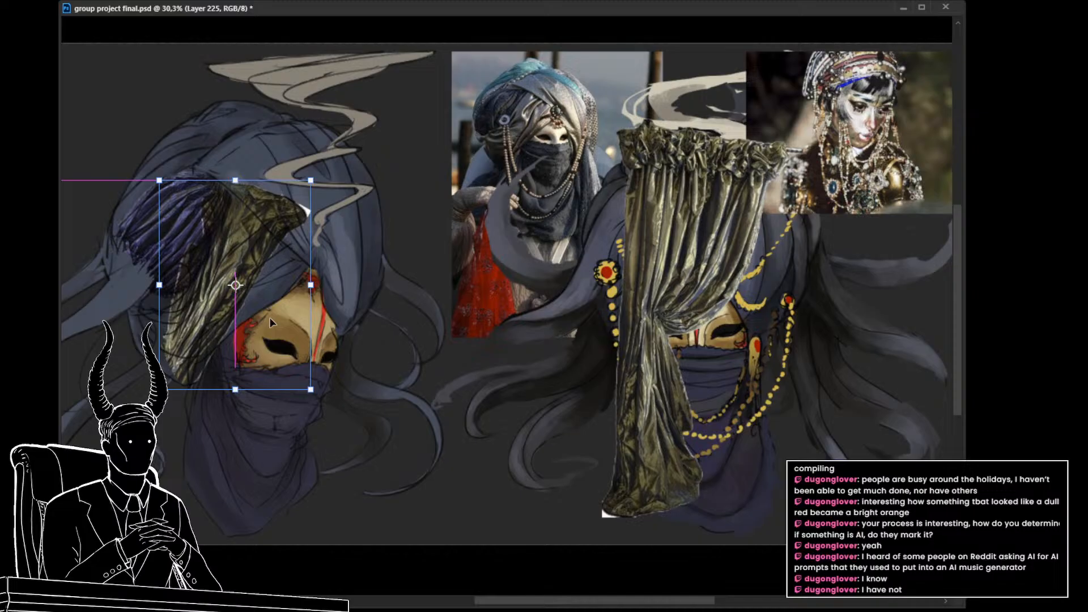
{"action": "right_click", "coordinate": [258, 242]}
{"action": "left_click", "coordinate": [282, 358]}
{"action": "left_click_drag", "start_coordinate": [251, 275], "coordinate": [259, 299]}
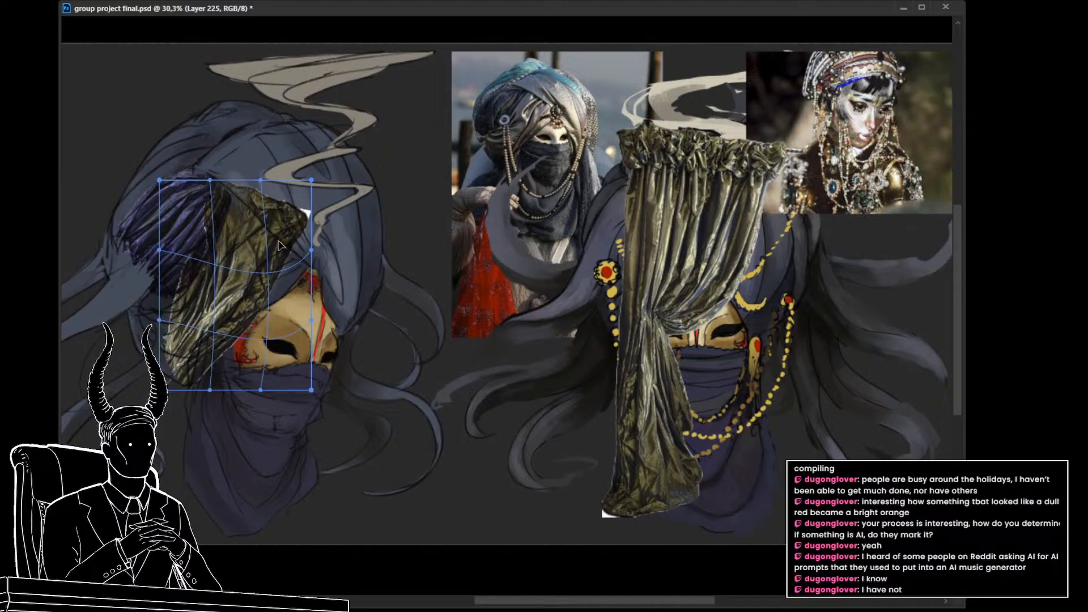
{"action": "left_click_drag", "start_coordinate": [278, 245], "coordinate": [277, 262]}
{"action": "left_click_drag", "start_coordinate": [197, 371], "coordinate": [185, 351]}
{"action": "left_click_drag", "start_coordinate": [286, 267], "coordinate": [298, 268]}
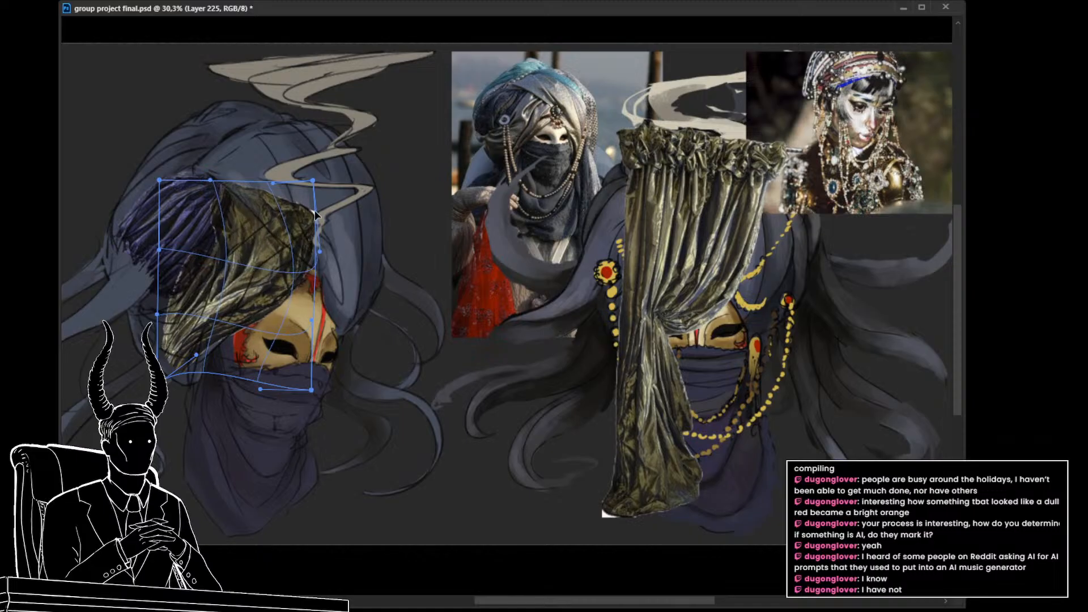
{"action": "left_click_drag", "start_coordinate": [304, 204], "coordinate": [298, 217]}
{"action": "left_click_drag", "start_coordinate": [210, 181], "coordinate": [238, 168]}
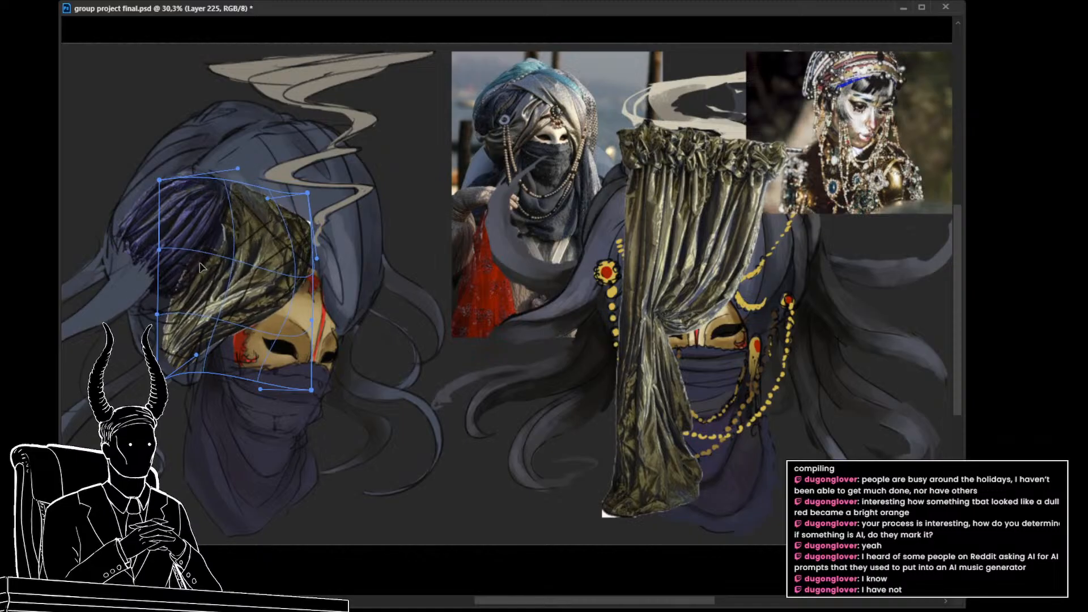
{"action": "left_click_drag", "start_coordinate": [173, 371], "coordinate": [194, 372]}
{"action": "left_click_drag", "start_coordinate": [276, 339], "coordinate": [253, 328]}
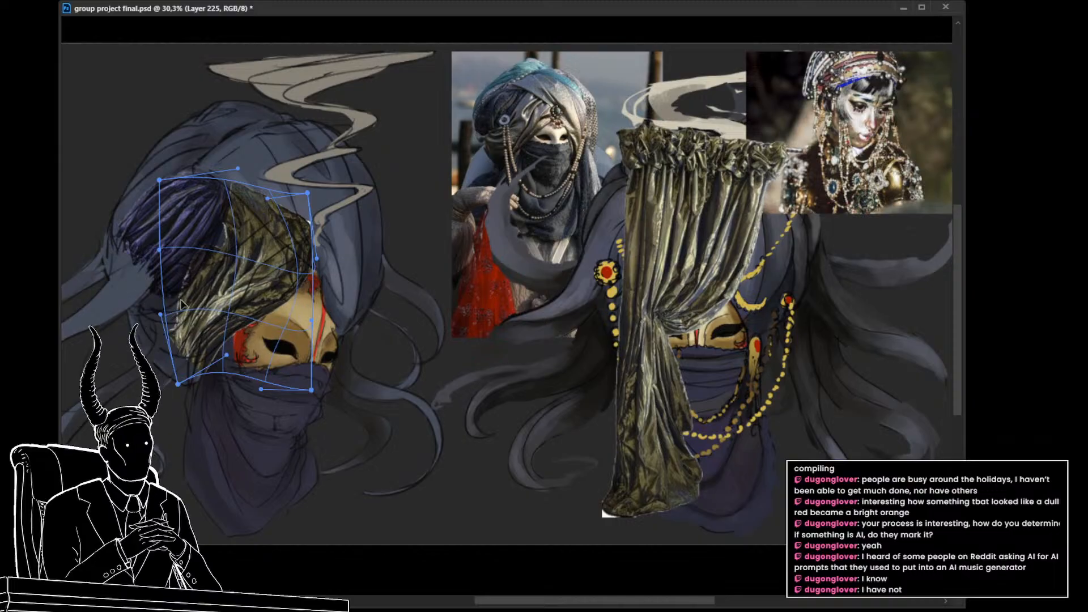
{"action": "left_click_drag", "start_coordinate": [169, 313], "coordinate": [178, 319]}
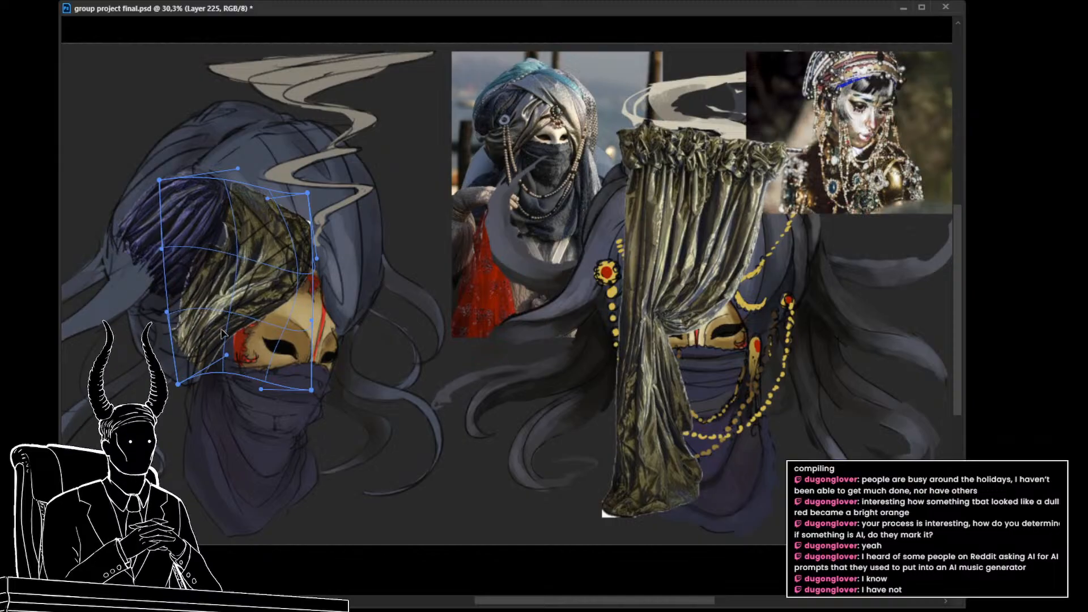
Step: Try rotating the warped curtain piece across the mask, and undo its placement on the turban
{"action": "key", "text": "ctrl+t"}
{"action": "left_click_drag", "start_coordinate": [395, 297], "coordinate": [396, 267]}
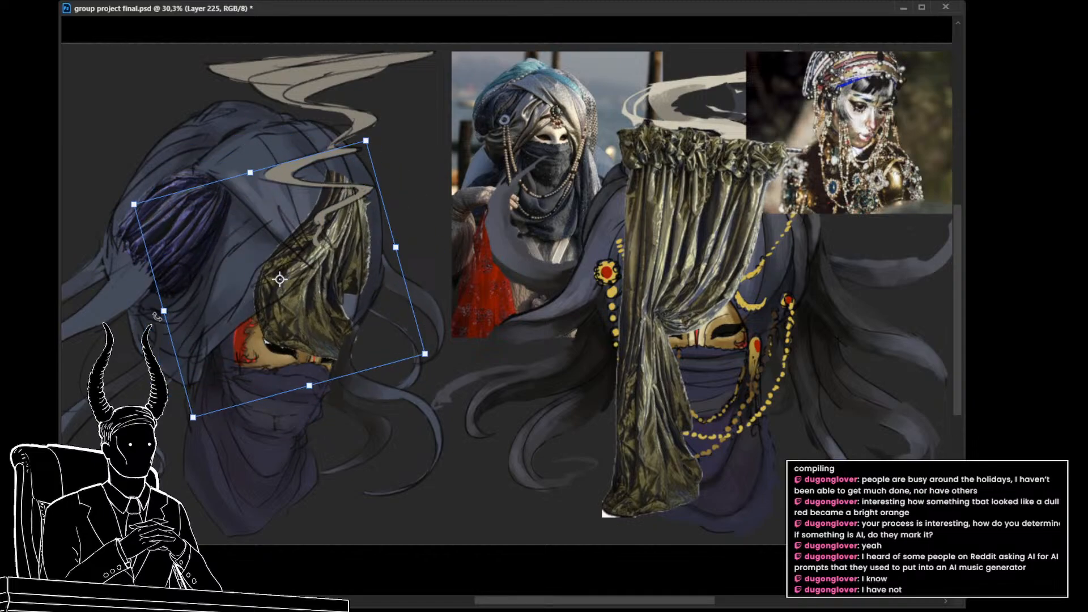
{"action": "left_click", "coordinate": [357, 550]}
{"action": "left_click_drag", "start_coordinate": [427, 403], "coordinate": [371, 399]}
{"action": "key", "text": "ctrl+z"}
{"action": "key", "text": "ctrl+z"}
{"action": "key", "text": "ctrl+z"}
{"action": "key", "text": "ctrl+z"}
{"action": "key", "text": "ctrl+z"}
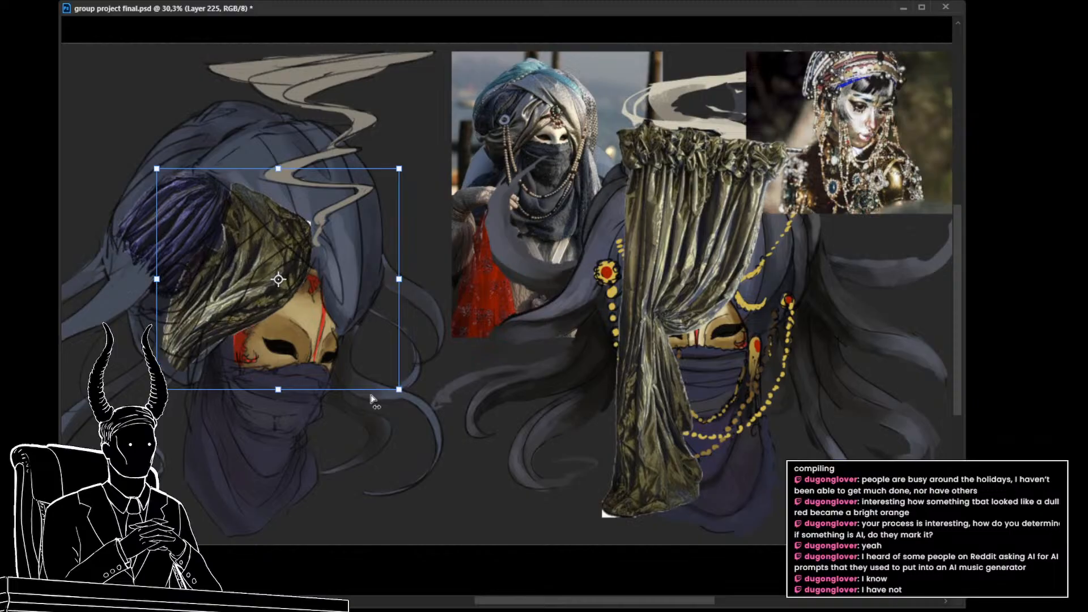
{"action": "key", "text": "Escape"}
{"action": "key", "text": "ctrl+z"}
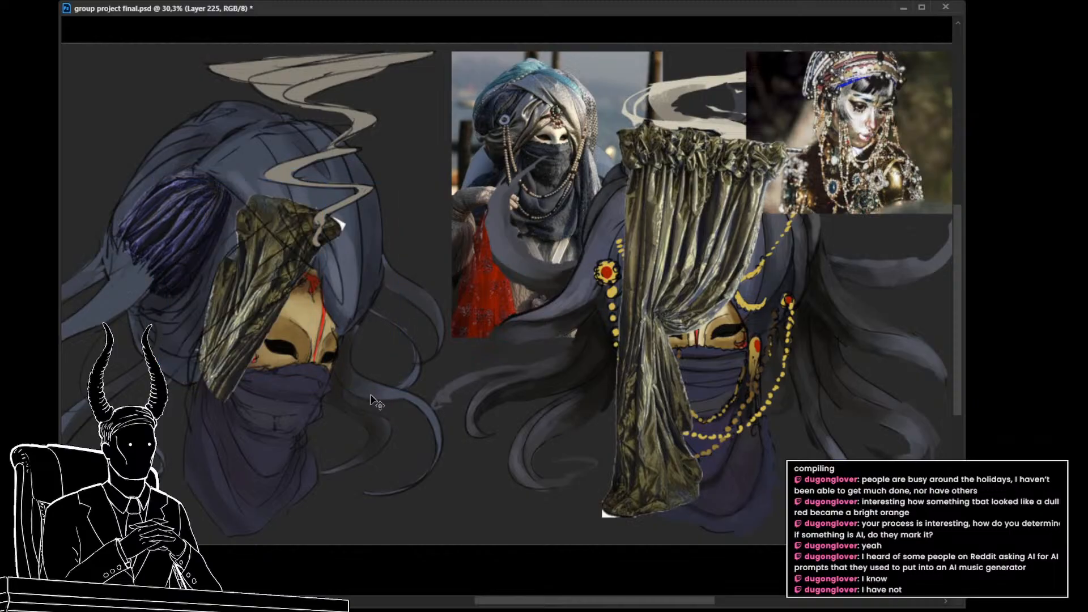
{"action": "key", "text": "ctrl+z"}
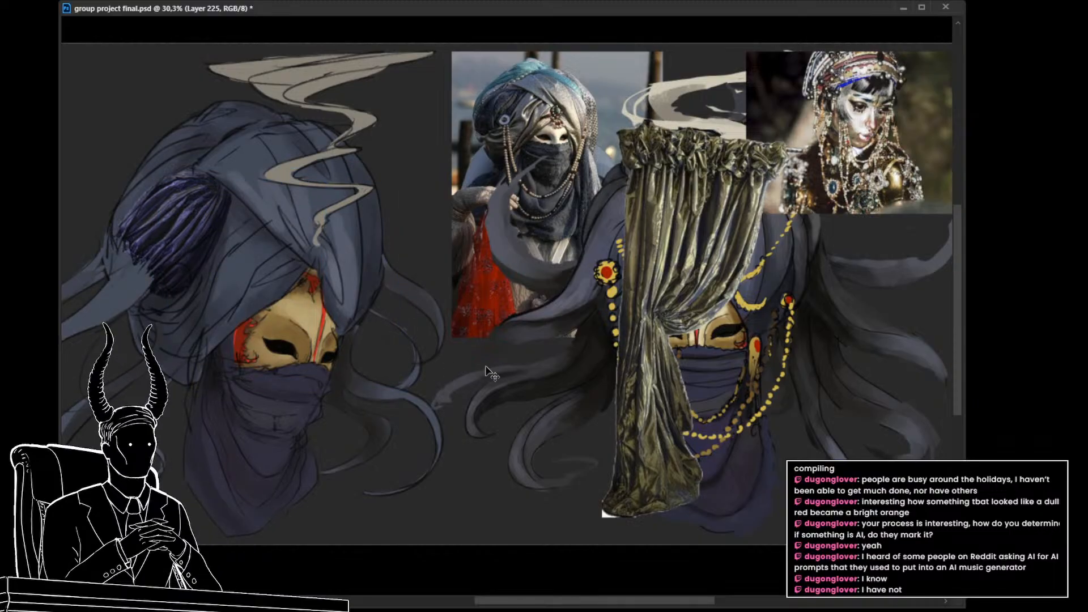
Step: Place the lower curtain part diagonally over the turban wrap beside the purple piece, rotated to follow the edge above the mask
{"action": "key", "text": "ctrl+t"}
{"action": "key", "text": "Escape"}
{"action": "key", "text": "ctrl+t"}
{"action": "left_click_drag", "start_coordinate": [651, 453], "coordinate": [314, 348]}
{"action": "left_click_drag", "start_coordinate": [389, 319], "coordinate": [357, 363]}
{"action": "mouse_move", "coordinate": [347, 296]}
{"action": "left_mouse_down"}
{"action": "mouse_move", "coordinate": [268, 274]}
{"action": "mouse_move", "coordinate": [345, 316]}
{"action": "left_mouse_up"}
{"action": "left_click", "coordinate": [316, 378]}
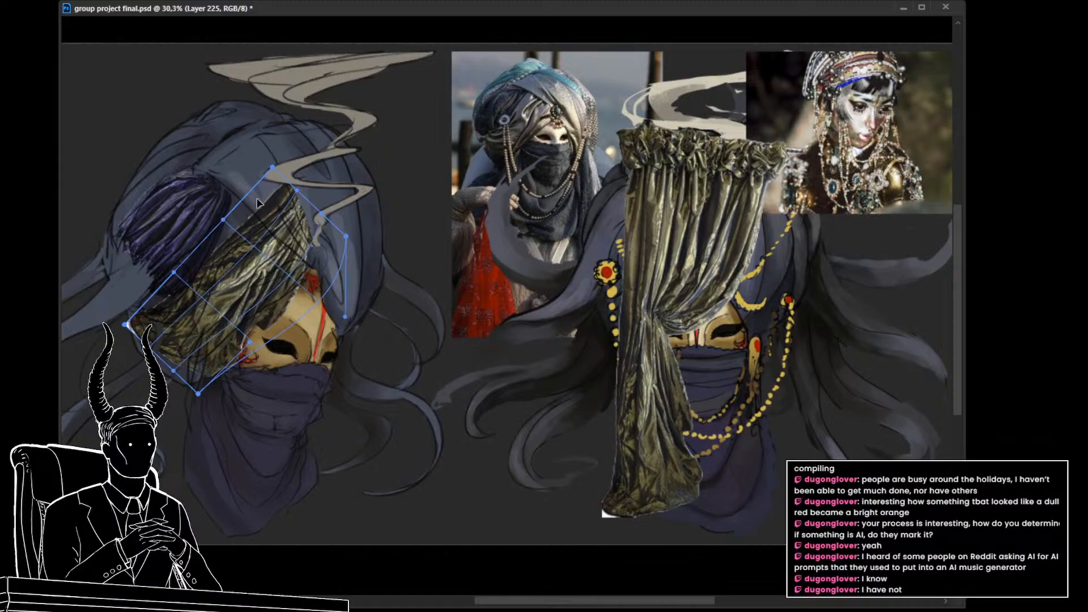
Step: Warp the curtain piece to hug the turban's wrap above the mask and clip it to the layer below
{"action": "left_click_drag", "start_coordinate": [257, 203], "coordinate": [233, 173]}
{"action": "left_click_drag", "start_coordinate": [295, 258], "coordinate": [300, 256]}
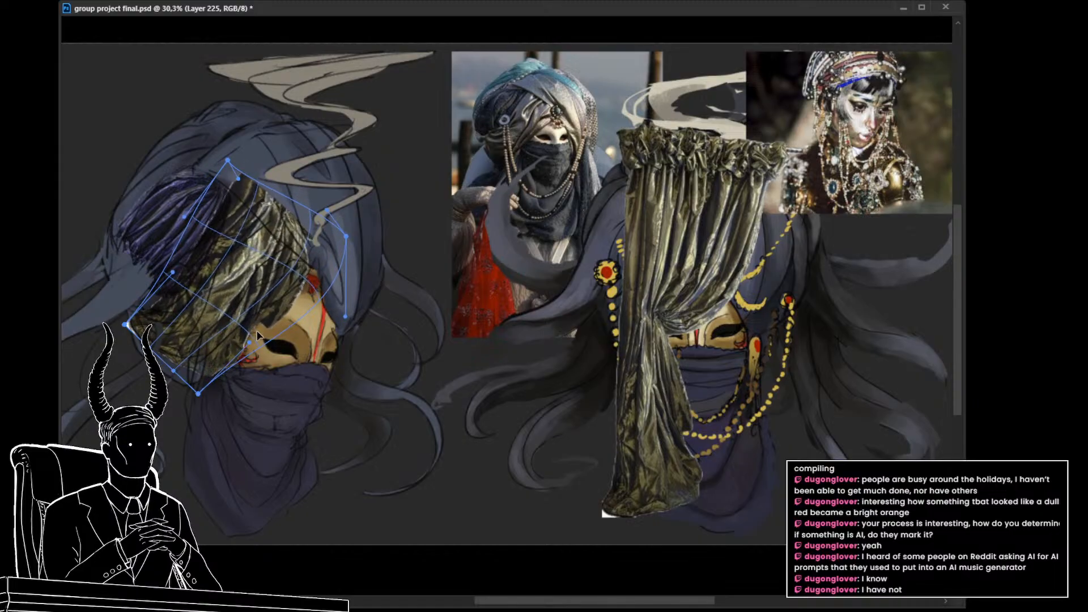
{"action": "mouse_move", "coordinate": [256, 331]}
{"action": "left_mouse_down"}
{"action": "mouse_move", "coordinate": [230, 315]}
{"action": "mouse_move", "coordinate": [241, 322]}
{"action": "left_mouse_up"}
{"action": "left_click_drag", "start_coordinate": [317, 287], "coordinate": [324, 298]}
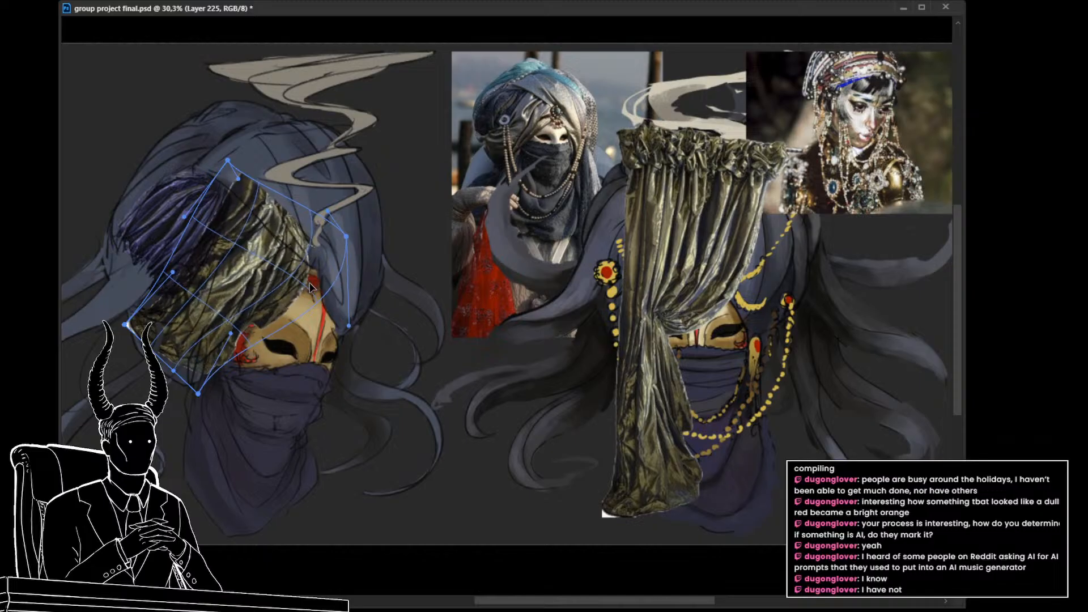
{"action": "key", "text": "Return"}
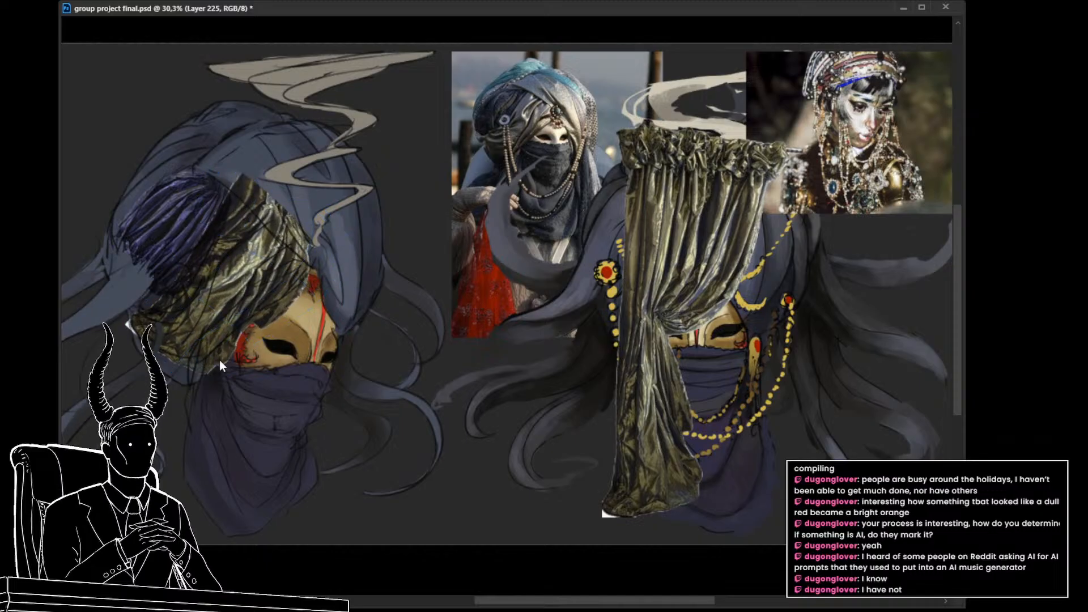
{"action": "key", "text": "ctrl+alt+g"}
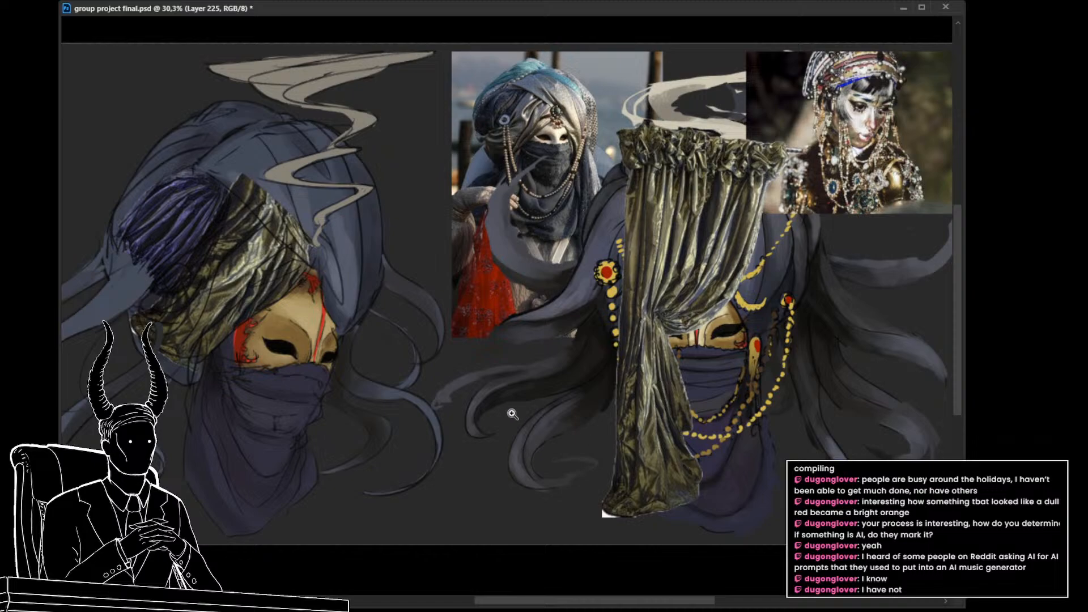
Step: Lasso the curtain piece's overhang past the turban's diagonal front fold and hide it on the layer mask
{"action": "key", "text": "l"}
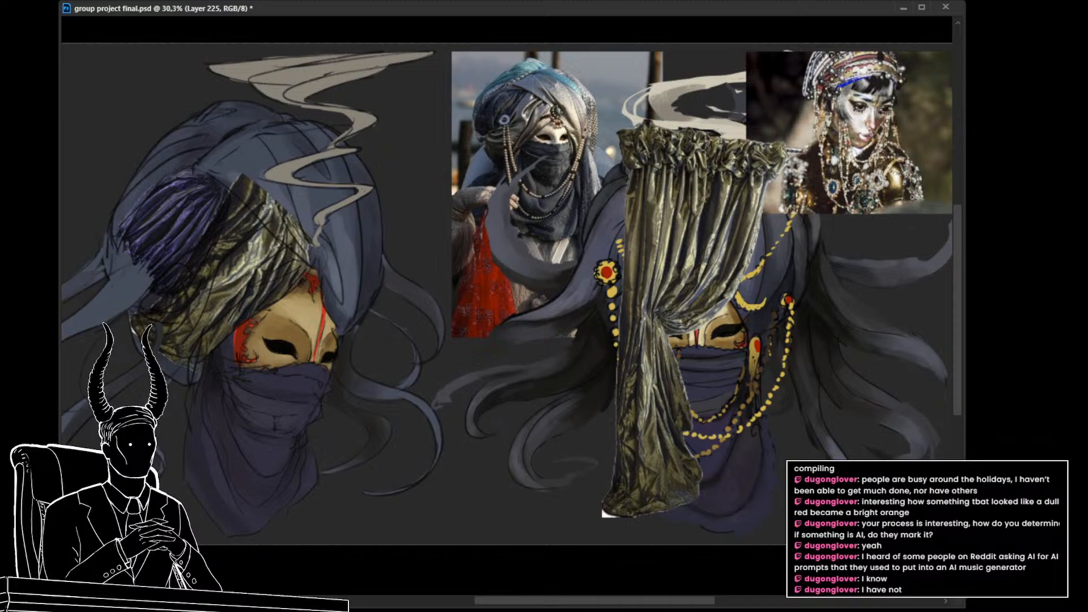
{"action": "key", "text": "ctrl+backslash"}
{"action": "mouse_move", "coordinate": [224, 177]}
{"action": "left_mouse_down"}
{"action": "mouse_move", "coordinate": [260, 218]}
{"action": "mouse_move", "coordinate": [351, 196]}
{"action": "mouse_move", "coordinate": [267, 158]}
{"action": "mouse_move", "coordinate": [231, 179]}
{"action": "mouse_move", "coordinate": [251, 208]}
{"action": "left_mouse_up"}
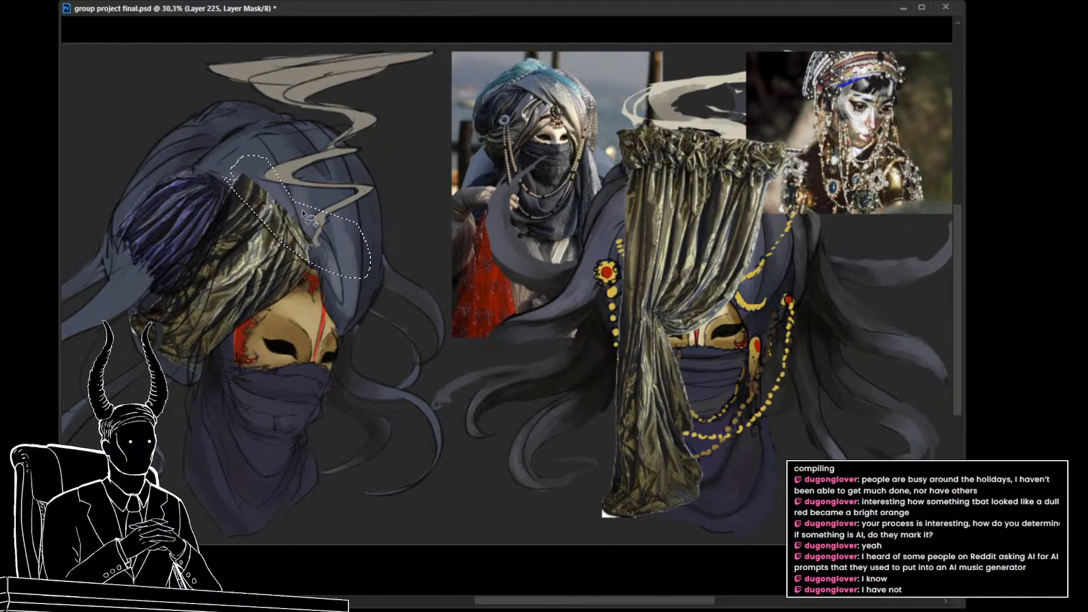
{"action": "key", "text": "Delete"}
{"action": "key", "text": "ctrl+d"}
Step: Recolour the green curtain piece above the mask to blue-purple and compare the turban with and without it
{"action": "mouse_move", "coordinate": [439, 371]}
{"action": "left_mouse_down"}
{"action": "mouse_move", "coordinate": [392, 373]}
{"action": "mouse_move", "coordinate": [425, 391]}
{"action": "mouse_move", "coordinate": [468, 384]}
{"action": "left_mouse_up"}
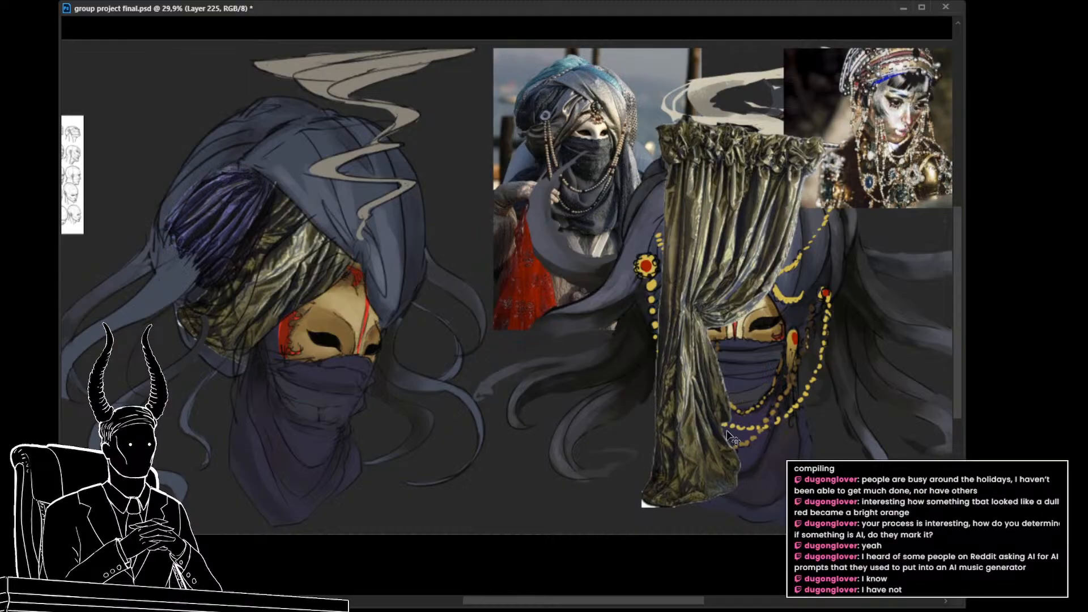
{"action": "mouse_move", "coordinate": [705, 274]}
{"action": "left_mouse_down"}
{"action": "mouse_move", "coordinate": [726, 273]}
{"action": "mouse_move", "coordinate": [682, 276]}
{"action": "mouse_move", "coordinate": [698, 272]}
{"action": "left_mouse_up"}
{"action": "mouse_move", "coordinate": [914, 189]}
{"action": "left_mouse_down"}
{"action": "mouse_move", "coordinate": [896, 186]}
{"action": "mouse_move", "coordinate": [947, 181]}
{"action": "mouse_move", "coordinate": [894, 194]}
{"action": "mouse_move", "coordinate": [933, 192]}
{"action": "left_mouse_up"}
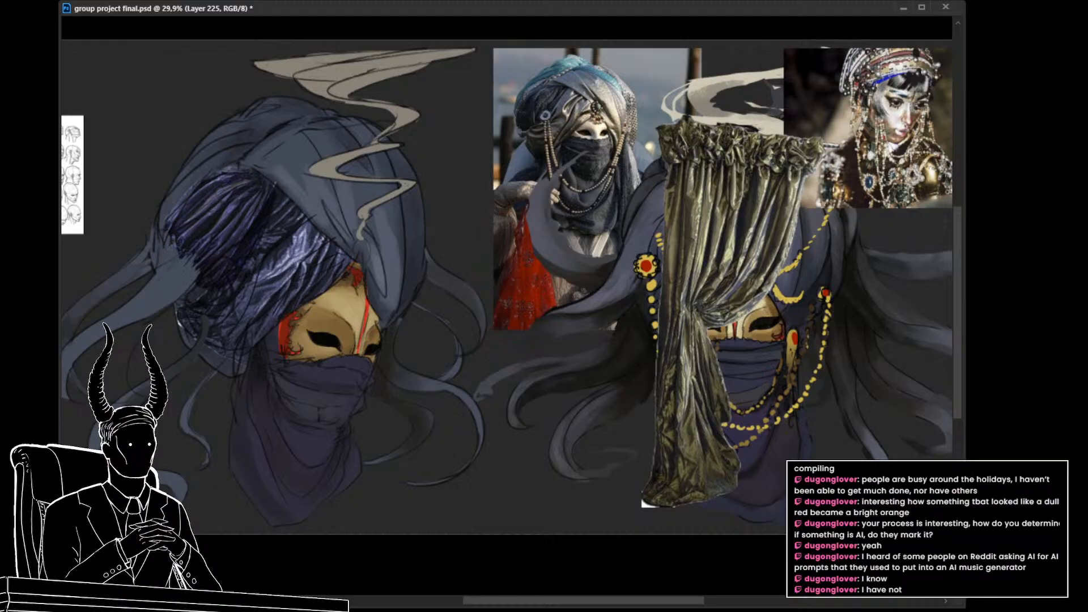
{"action": "key", "text": "ctrl+z"}
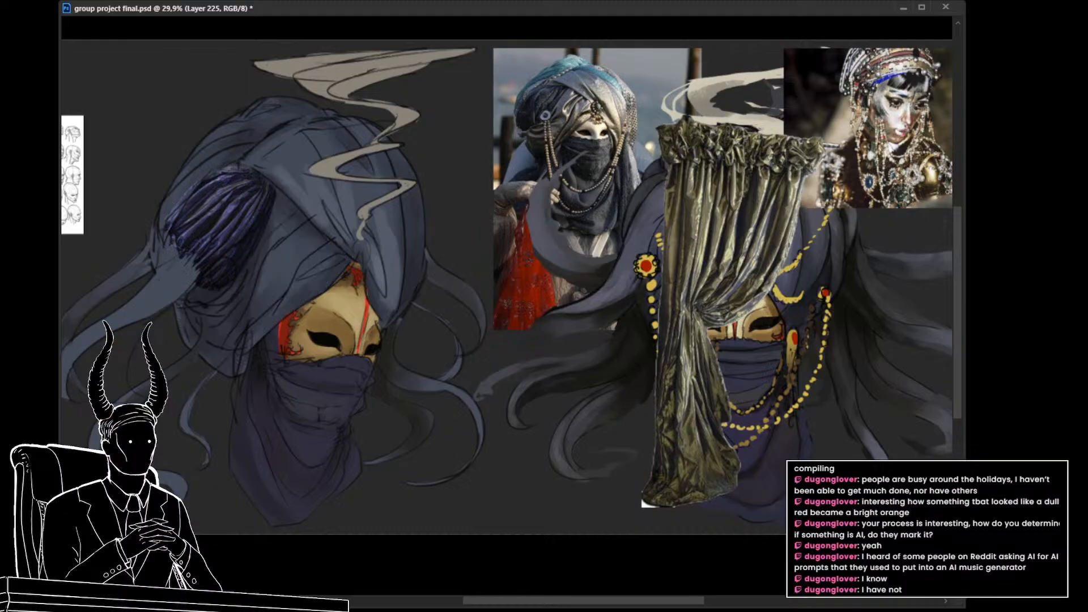
{"action": "key", "text": "ctrl+shift+z"}
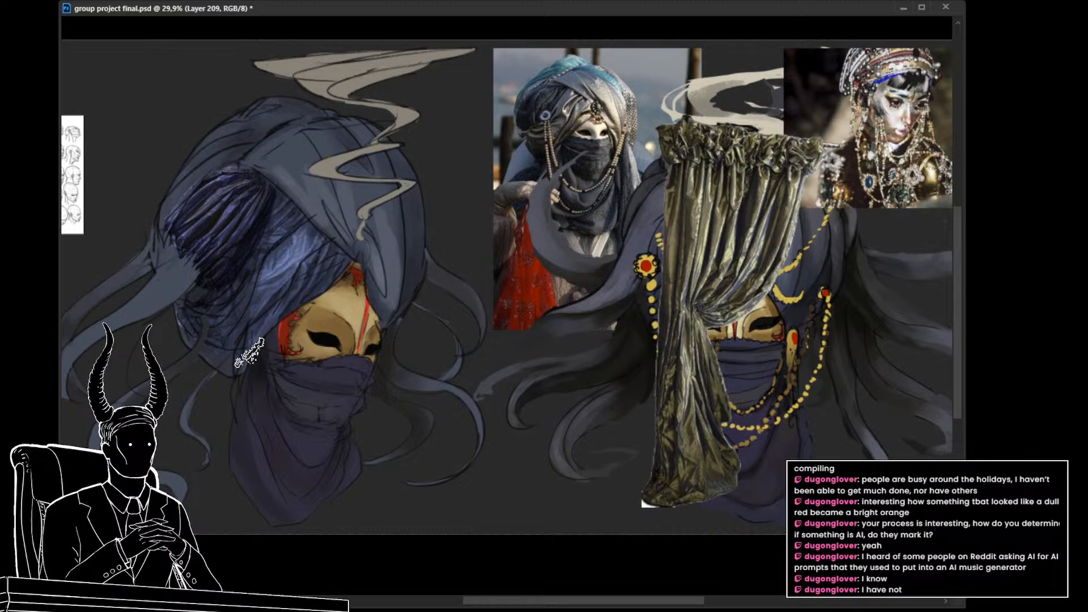
Step: Save the painting and remove the green curtain cutout covering the front-view character
{"action": "left_click_drag", "start_coordinate": [369, 431], "coordinate": [391, 451]}
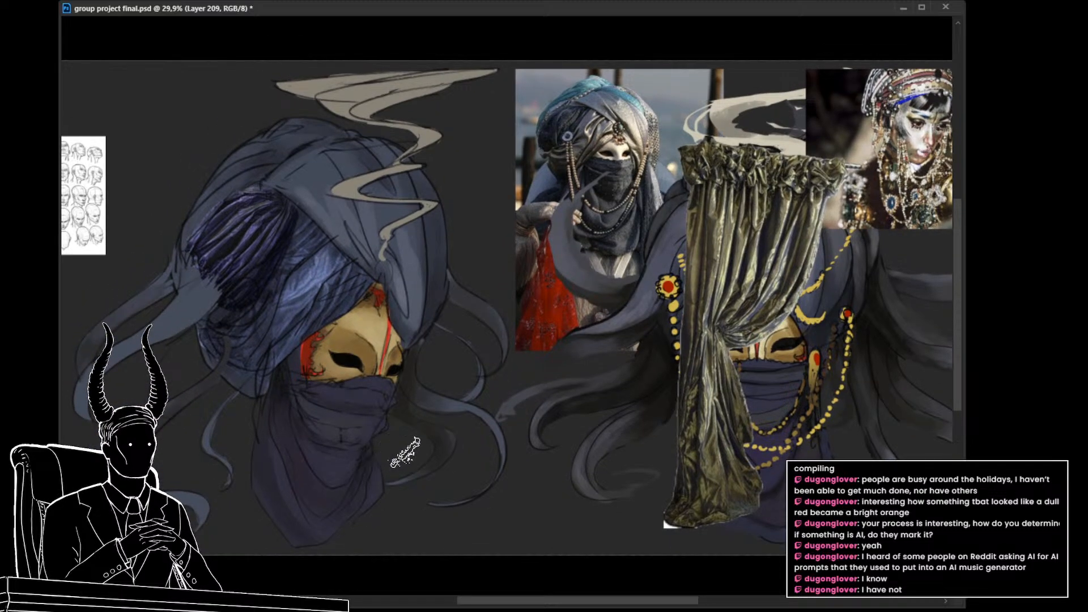
{"action": "key", "text": "ctrl+s"}
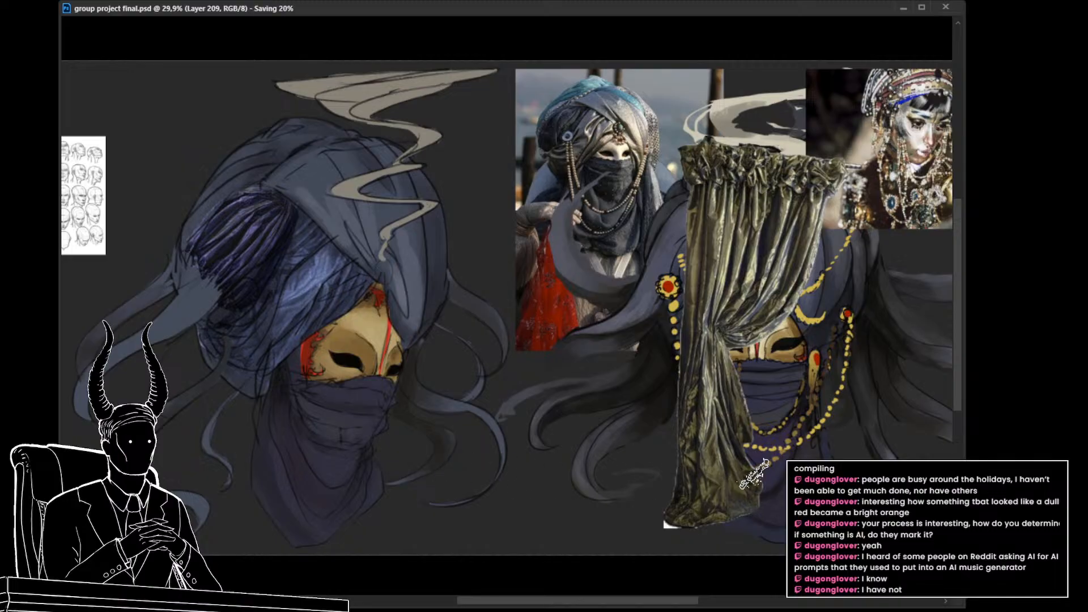
{"action": "left_click_drag", "start_coordinate": [745, 446], "coordinate": [703, 451]}
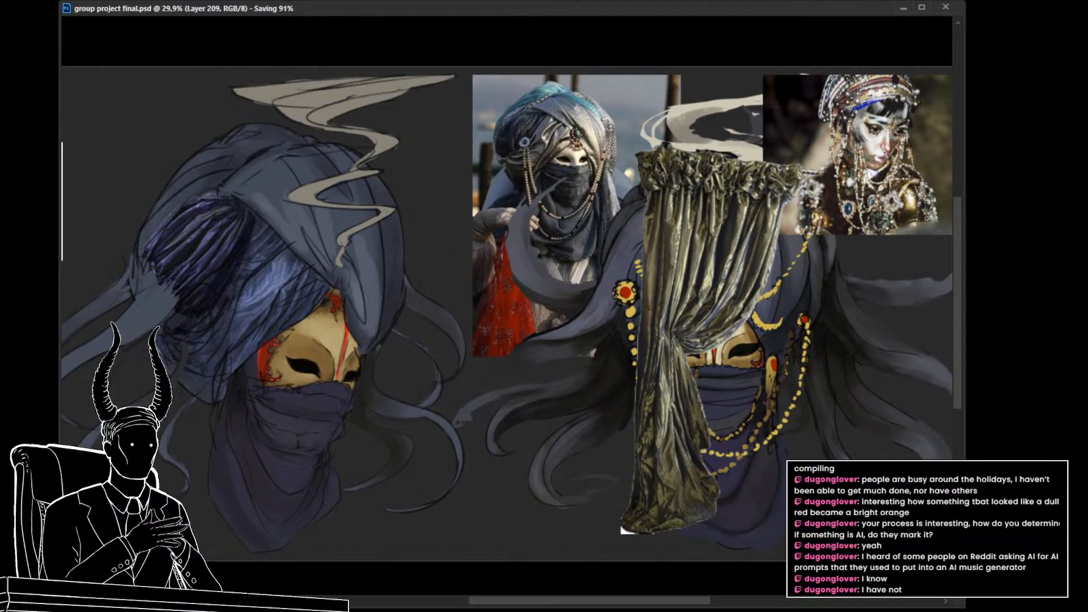
{"action": "key", "text": "Delete"}
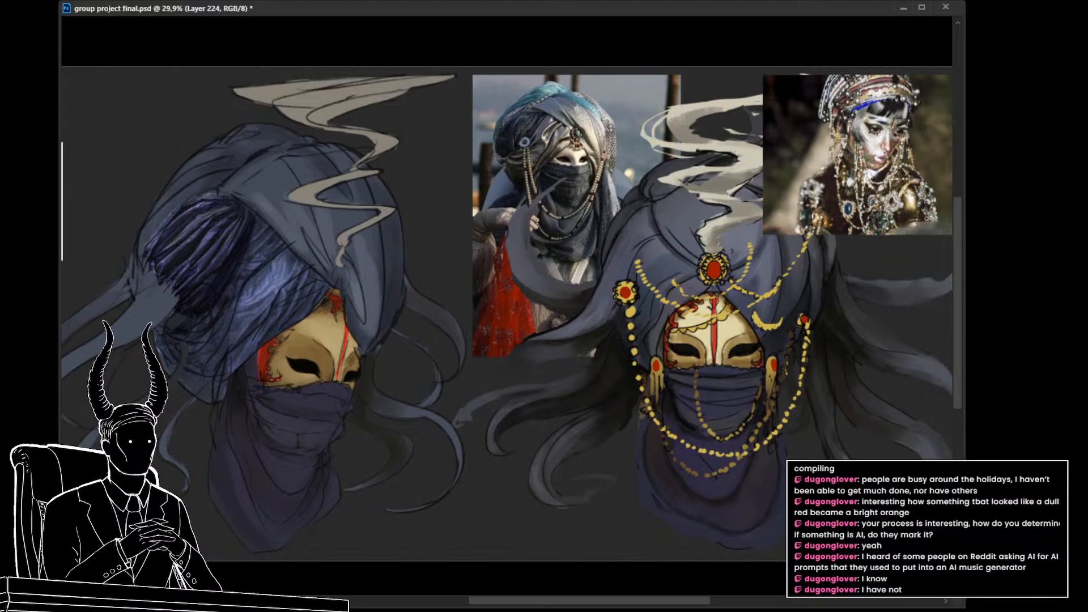
Step: Look through the drapery reference photos one at a time over the front-view character, leaving none of them on display
{"action": "key", "text": "ctrl+z"}
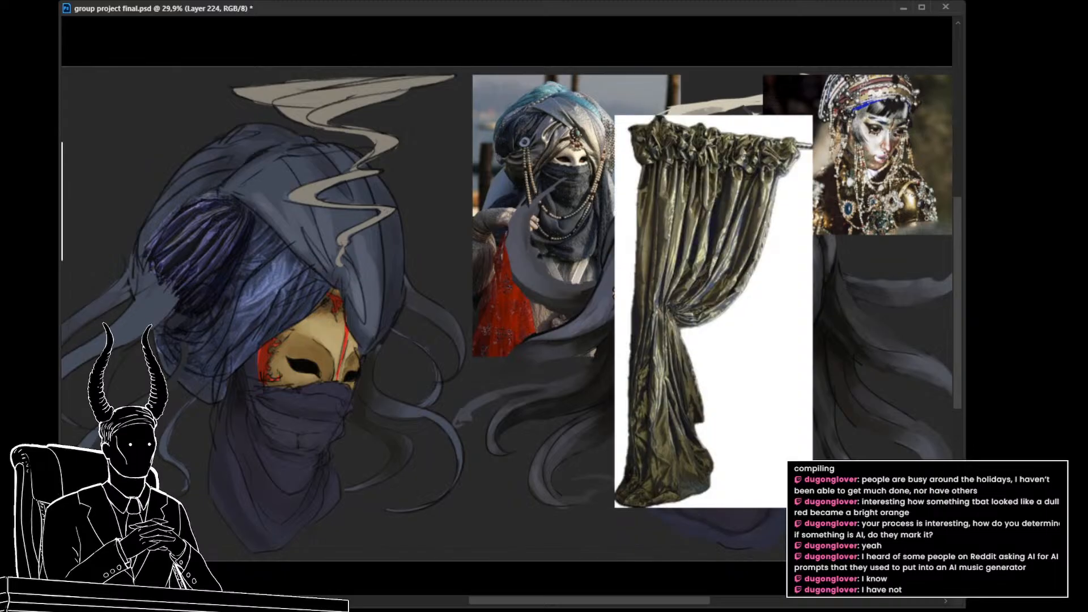
{"action": "key", "text": "Delete"}
{"action": "key", "text": "ctrl+v"}
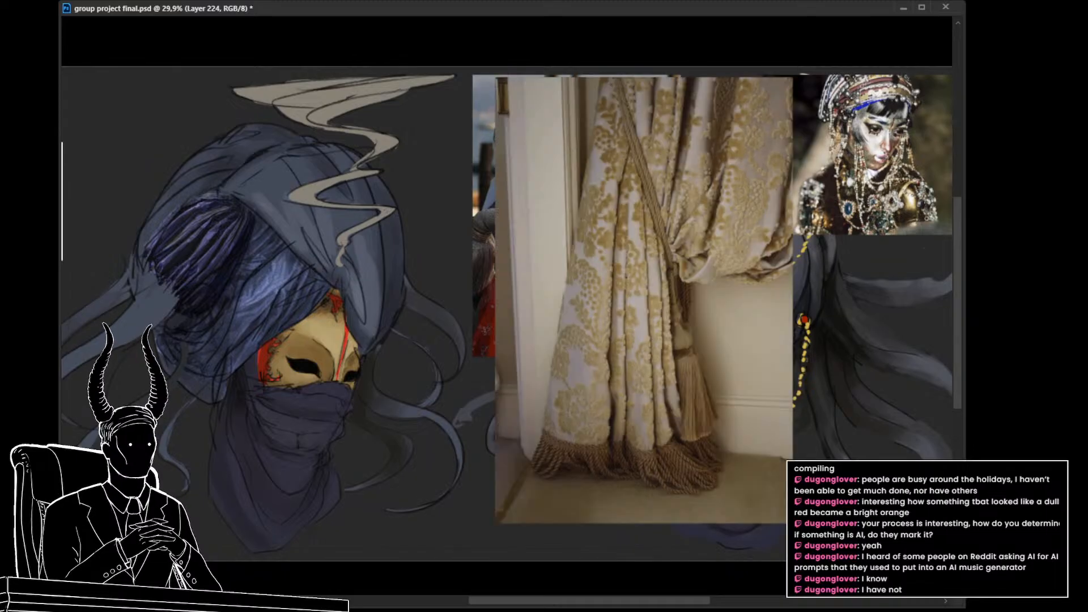
{"action": "key", "text": "Delete"}
{"action": "key", "text": "ctrl+v"}
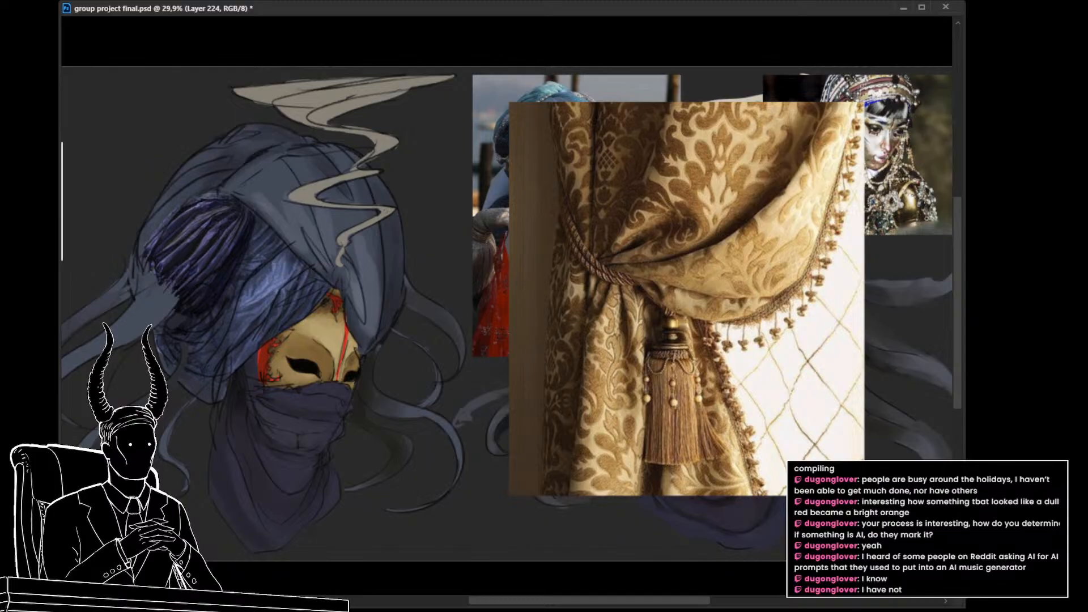
{"action": "key", "text": "Delete"}
{"action": "key", "text": "ctrl+v"}
{"action": "key", "text": "Delete"}
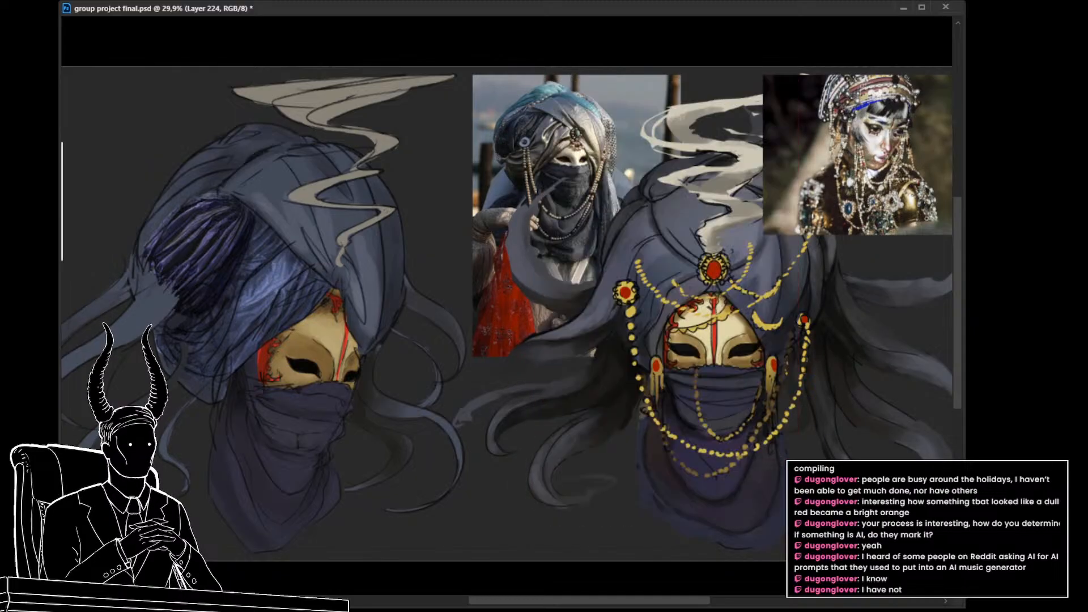
{"action": "key", "text": "ctrl+v"}
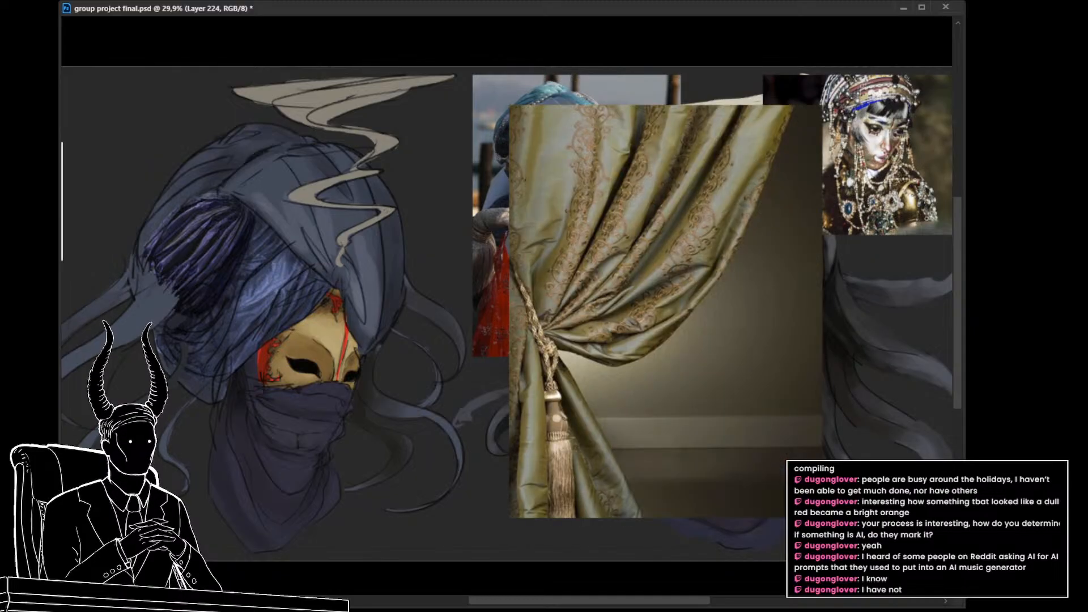
{"action": "key", "text": "Delete"}
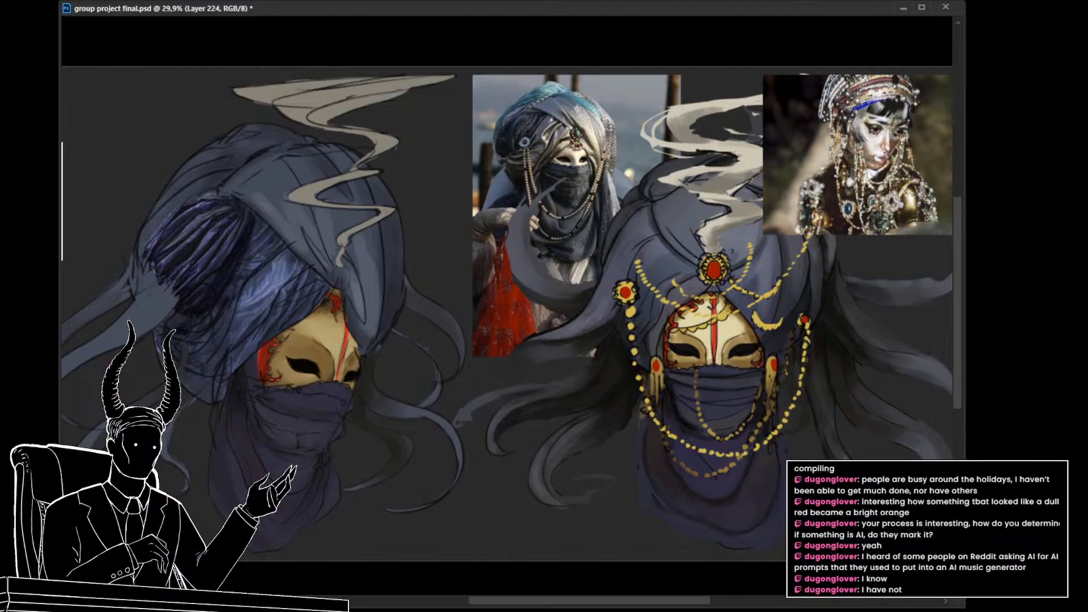
Step: Bring up the cream satin curtain reference, duplicate it, and erase the white background from the copy
{"action": "key", "text": "ctrl+v"}
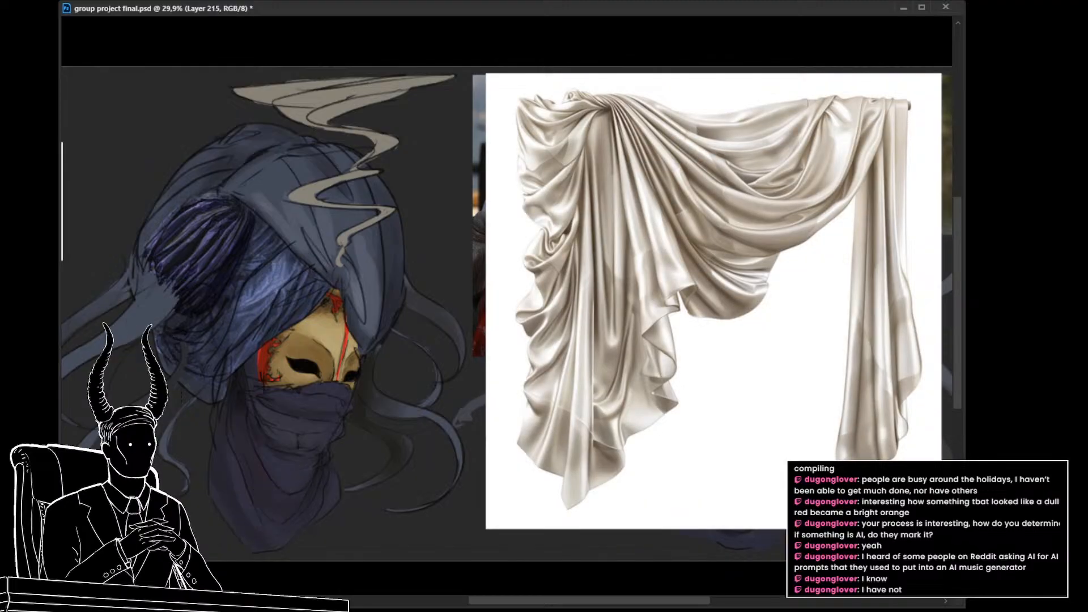
{"action": "key", "text": "ctrl+j"}
{"action": "scroll", "coordinate": [704, 384], "scroll_direction": "right", "scroll_amount": 3}
{"action": "left_click", "coordinate": [620, 408]}
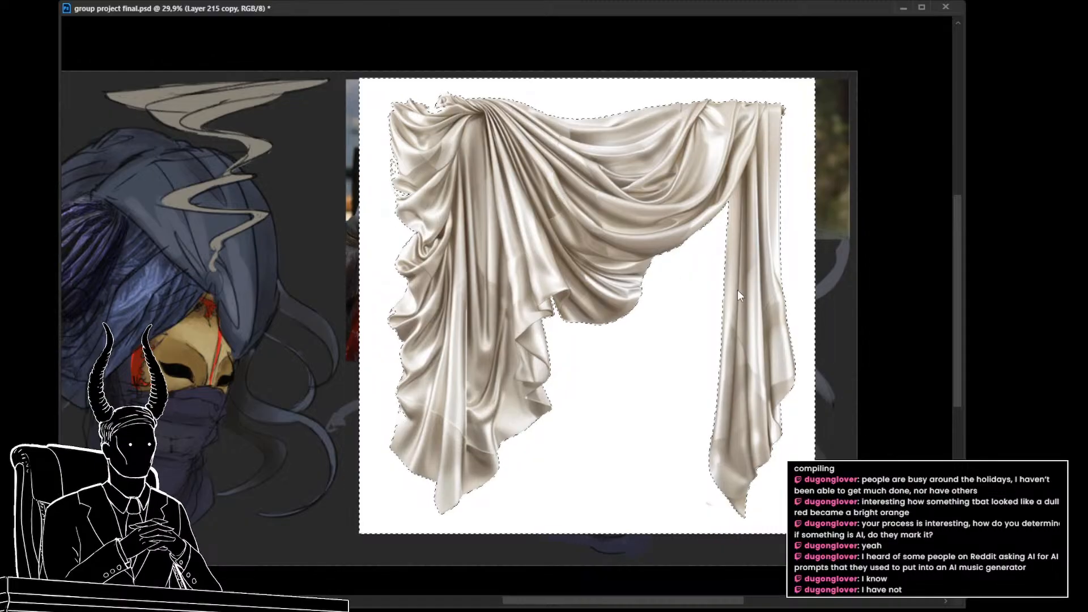
{"action": "key", "text": "Delete"}
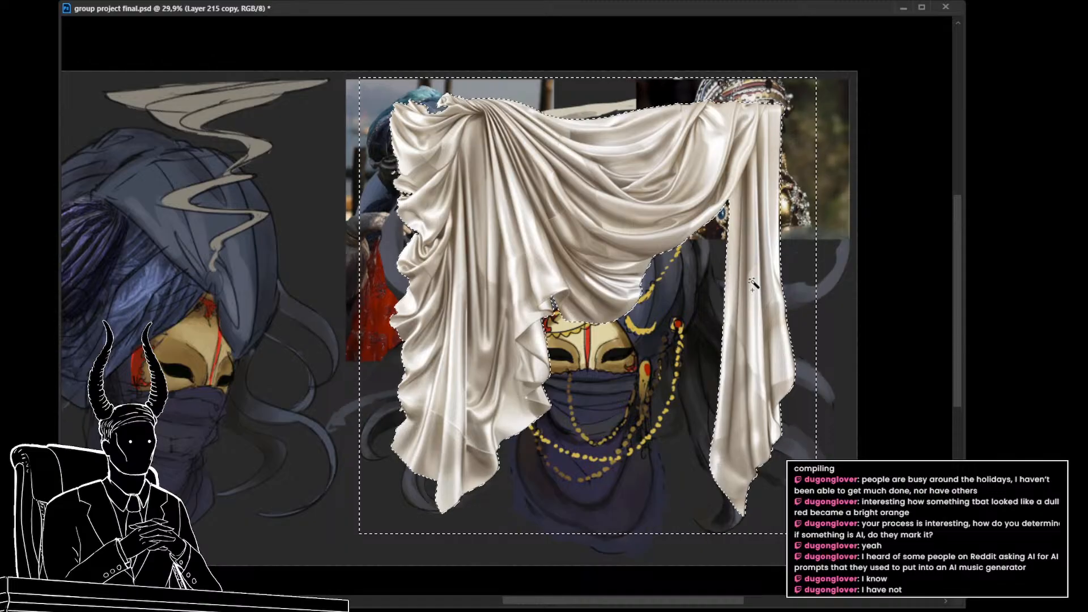
{"action": "key", "text": "ctrl+d"}
Step: Lasso the curtain's central draped swag and copy it onto its own layer, leaving the side panels out
{"action": "left_click_drag", "start_coordinate": [665, 372], "coordinate": [655, 371]}
{"action": "left_click_drag", "start_coordinate": [683, 417], "coordinate": [748, 389]}
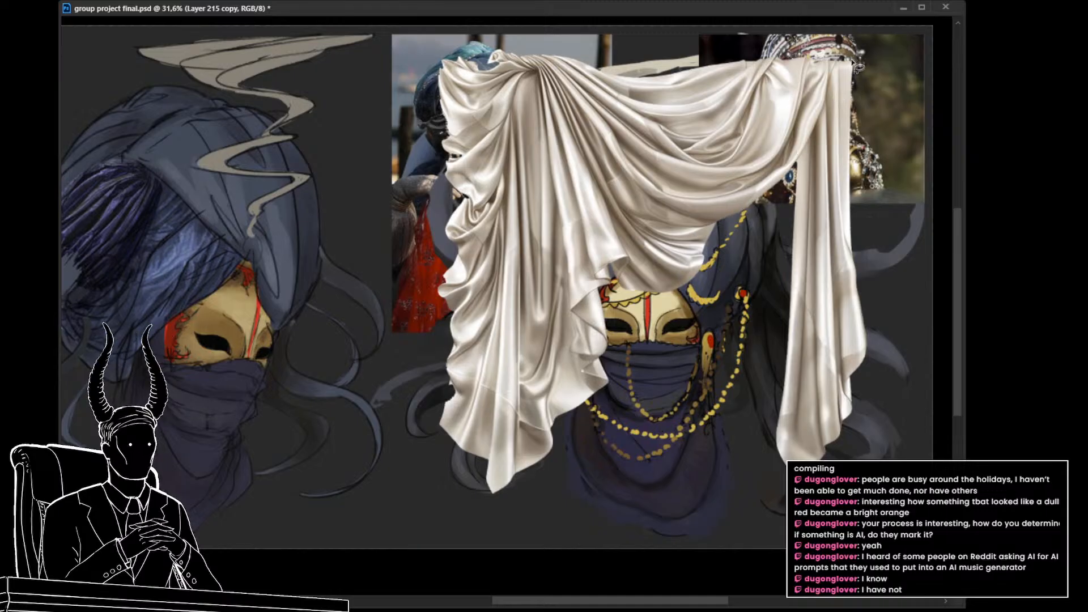
{"action": "mouse_move", "coordinate": [833, 61]}
{"action": "left_mouse_down"}
{"action": "mouse_move", "coordinate": [792, 191]}
{"action": "mouse_move", "coordinate": [720, 300]}
{"action": "mouse_move", "coordinate": [653, 320]}
{"action": "mouse_move", "coordinate": [588, 274]}
{"action": "mouse_move", "coordinate": [556, 223]}
{"action": "left_mouse_up"}
{"action": "left_click_drag", "start_coordinate": [529, 68], "coordinate": [530, 70]}
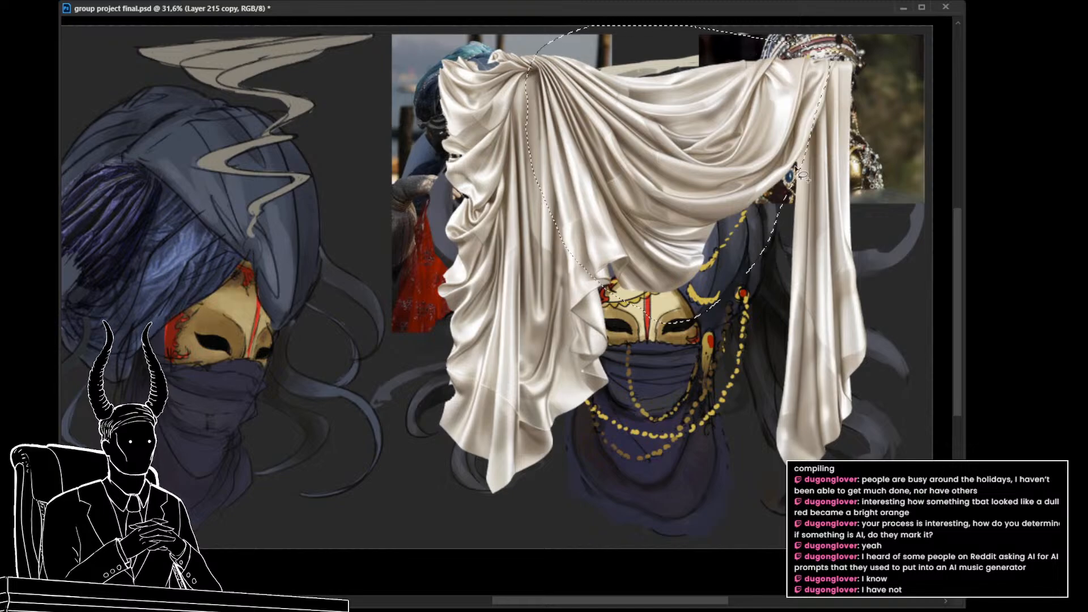
{"action": "key", "text": "ctrl+j"}
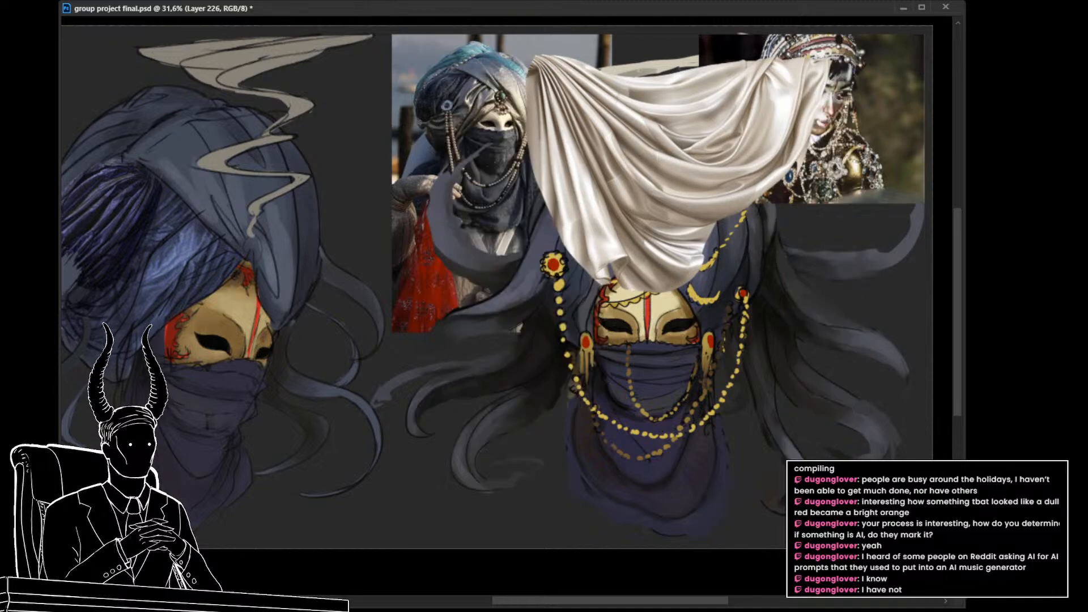
Step: Move the swag beside the three-quarter-view character's turban and rotate it so the gathered pleats meet near the mask
{"action": "left_click_drag", "start_coordinate": [711, 445], "coordinate": [777, 448]}
{"action": "key", "text": "ctrl+t"}
{"action": "left_click_drag", "start_coordinate": [699, 253], "coordinate": [395, 319]}
{"action": "left_click_drag", "start_coordinate": [266, 210], "coordinate": [460, 294]}
{"action": "left_click_drag", "start_coordinate": [552, 304], "coordinate": [462, 303]}
{"action": "left_click_drag", "start_coordinate": [548, 310], "coordinate": [481, 404]}
{"action": "left_click_drag", "start_coordinate": [426, 362], "coordinate": [516, 358]}
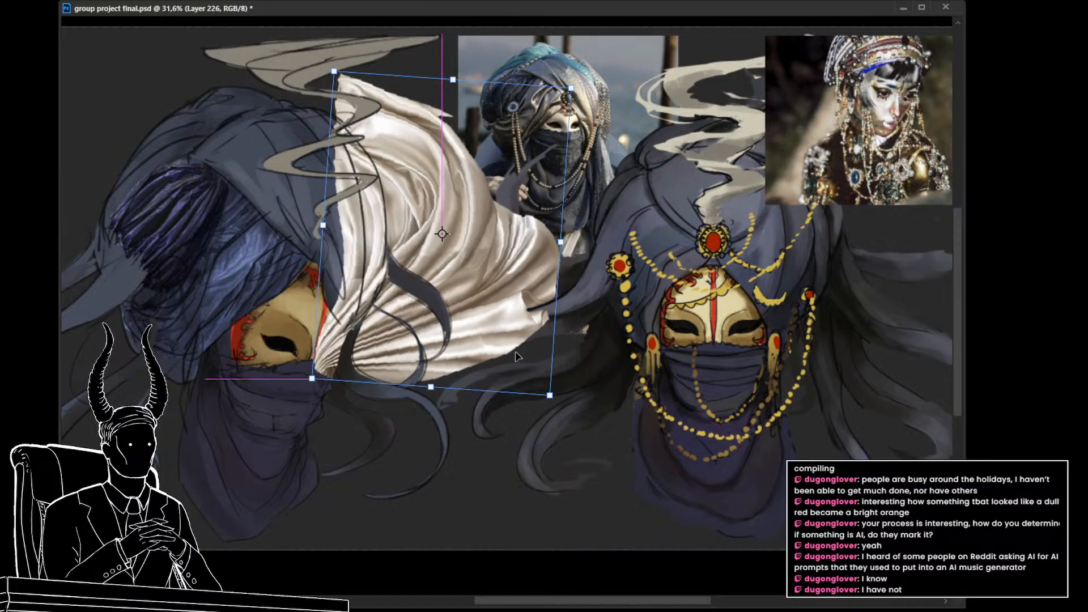
{"action": "key", "text": "Return"}
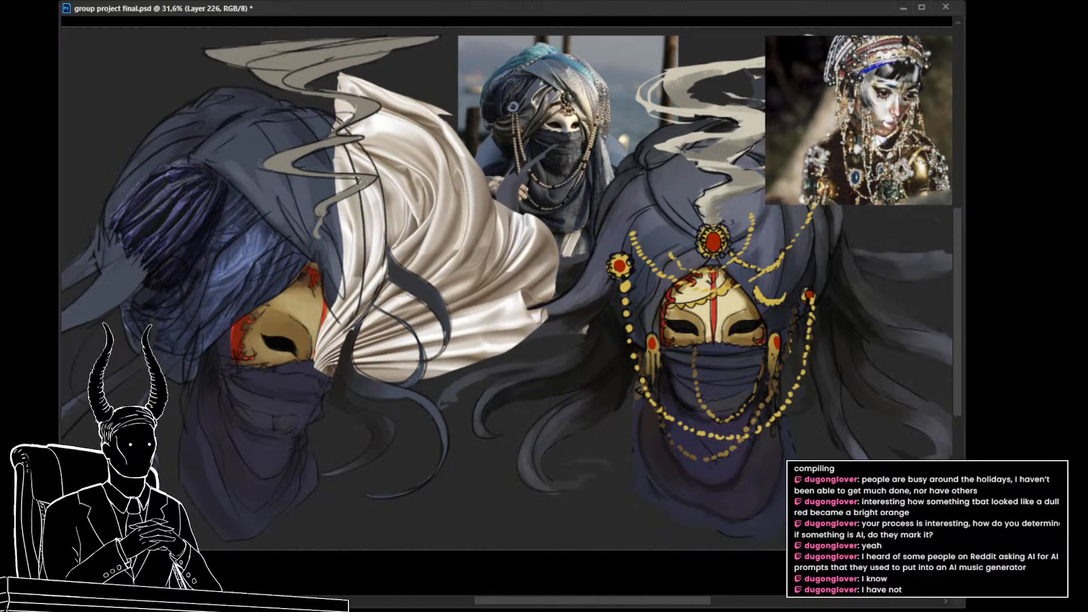
Step: Clip the swag to the turban's shape and rotate it so its pleats run down the turban's outer front edge
{"action": "key", "text": "ctrl+alt+g"}
{"action": "left_click_drag", "start_coordinate": [579, 392], "coordinate": [687, 407]}
{"action": "left_click_drag", "start_coordinate": [651, 406], "coordinate": [689, 405]}
{"action": "key", "text": "ctrl+t"}
{"action": "left_click_drag", "start_coordinate": [731, 365], "coordinate": [777, 286]}
{"action": "left_click_drag", "start_coordinate": [578, 262], "coordinate": [530, 181]}
{"action": "left_click_drag", "start_coordinate": [585, 415], "coordinate": [699, 572]}
{"action": "left_click_drag", "start_coordinate": [672, 373], "coordinate": [634, 400]}
Step: Warp the clipped swag into a narrow curved strip that follows the turban's outer front edge
{"action": "left_click", "coordinate": [640, 300]}
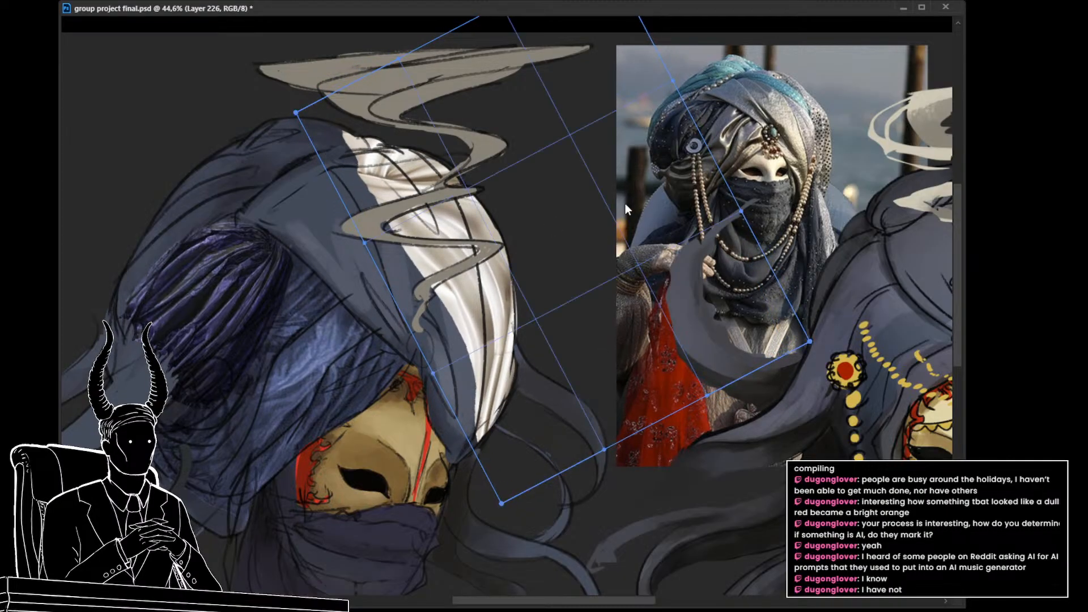
{"action": "left_click_drag", "start_coordinate": [519, 475], "coordinate": [494, 497]}
{"action": "mouse_move", "coordinate": [452, 248]}
{"action": "left_mouse_down"}
{"action": "mouse_move", "coordinate": [487, 233]}
{"action": "mouse_move", "coordinate": [456, 236]}
{"action": "left_mouse_up"}
{"action": "mouse_move", "coordinate": [378, 173]}
{"action": "left_mouse_down"}
{"action": "mouse_move", "coordinate": [418, 150]}
{"action": "mouse_move", "coordinate": [386, 154]}
{"action": "mouse_move", "coordinate": [391, 168]}
{"action": "left_mouse_up"}
{"action": "left_click_drag", "start_coordinate": [527, 338], "coordinate": [536, 367]}
{"action": "key", "text": "Return"}
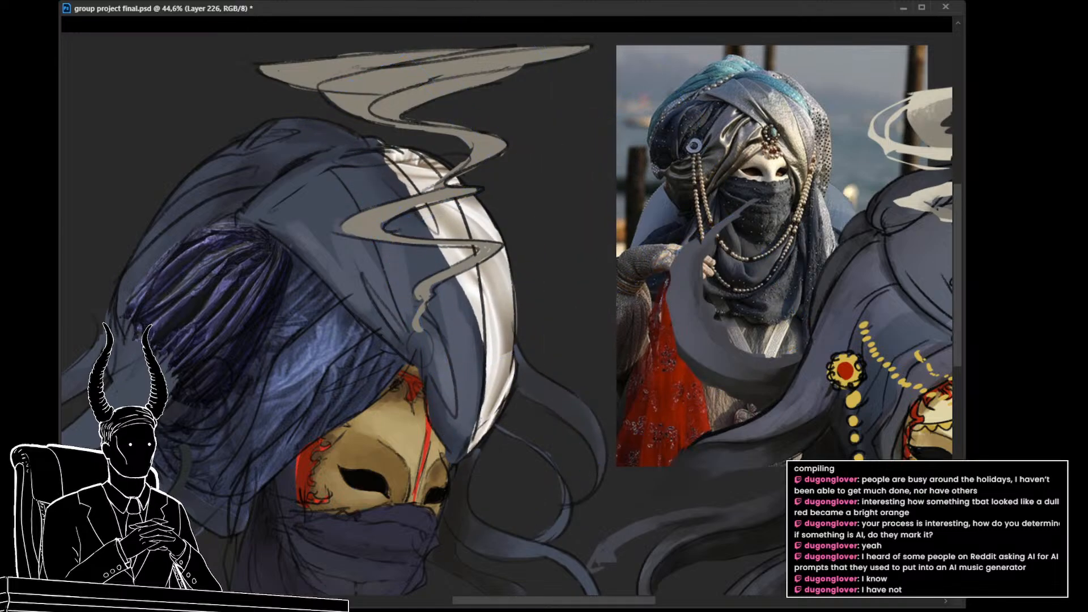
Step: Lasso the part of the strip that spills onto the diagonal front fold and hide it on the layer mask
{"action": "key", "text": "ctrl+backslash"}
{"action": "mouse_move", "coordinate": [467, 227]}
{"action": "left_mouse_down"}
{"action": "mouse_move", "coordinate": [483, 334]}
{"action": "mouse_move", "coordinate": [399, 147]}
{"action": "left_mouse_up"}
{"action": "key", "text": "Delete"}
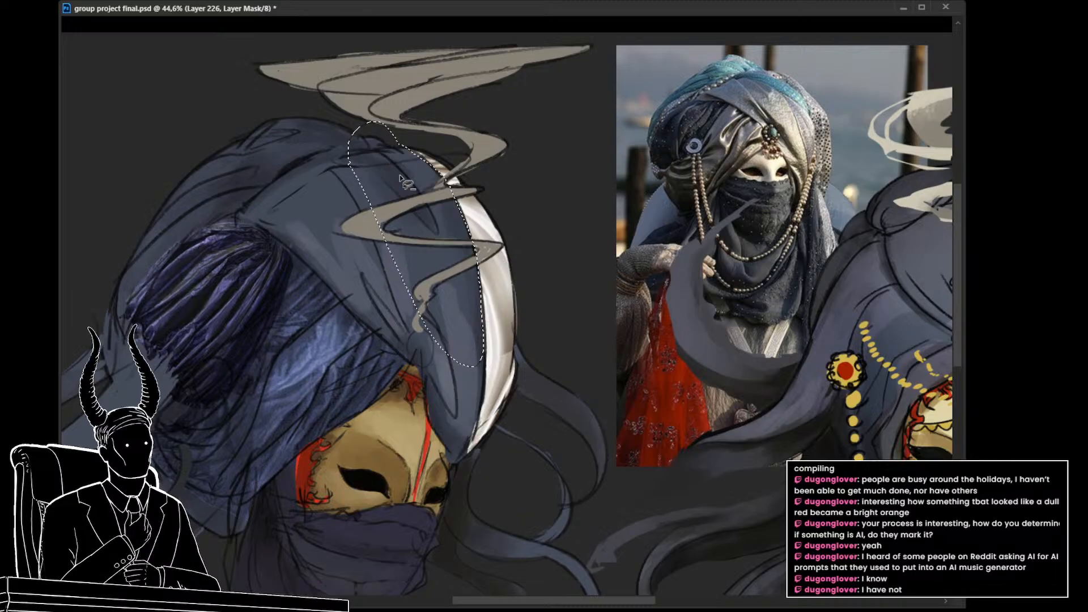
{"action": "key", "text": "ctrl+d"}
Step: Compare the turban with and without the cream curtain strip along its outer edge
{"action": "left_click_drag", "start_coordinate": [574, 371], "coordinate": [506, 369]}
{"action": "left_click_drag", "start_coordinate": [609, 421], "coordinate": [578, 381]}
{"action": "left_click_drag", "start_coordinate": [582, 385], "coordinate": [617, 401]}
{"action": "key", "text": "ctrl+comma"}
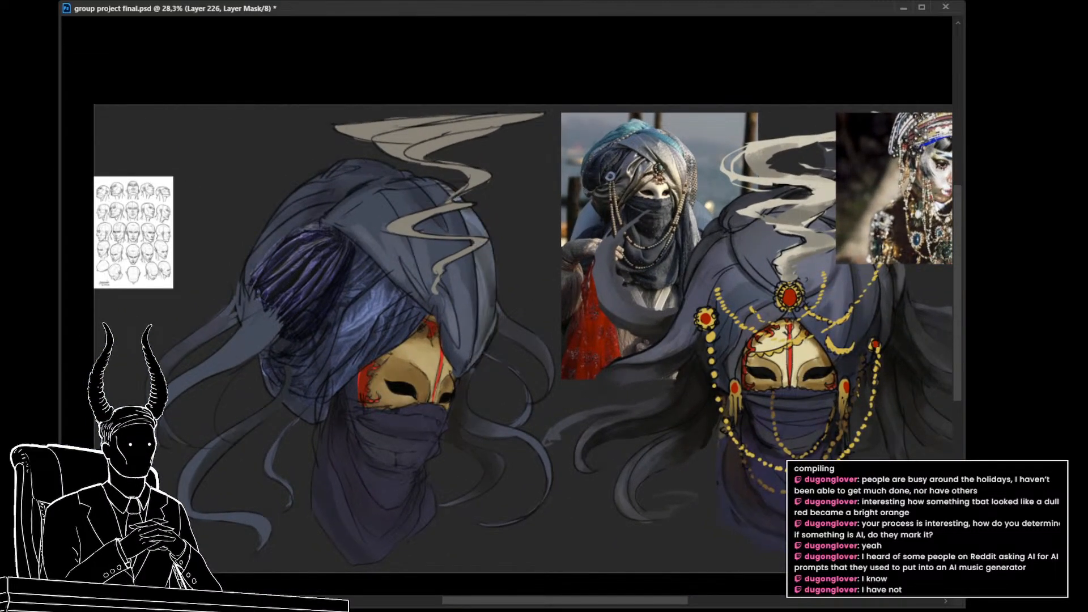
{"action": "key", "text": "ctrl+comma"}
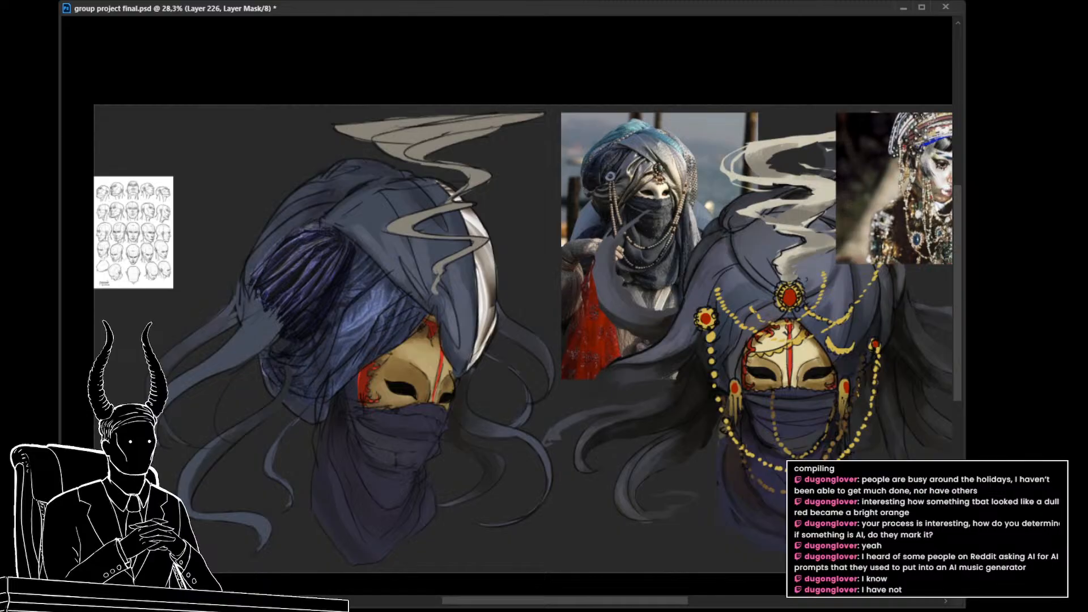
{"action": "key", "text": "ctrl+comma"}
{"action": "key", "text": "ctrl+comma"}
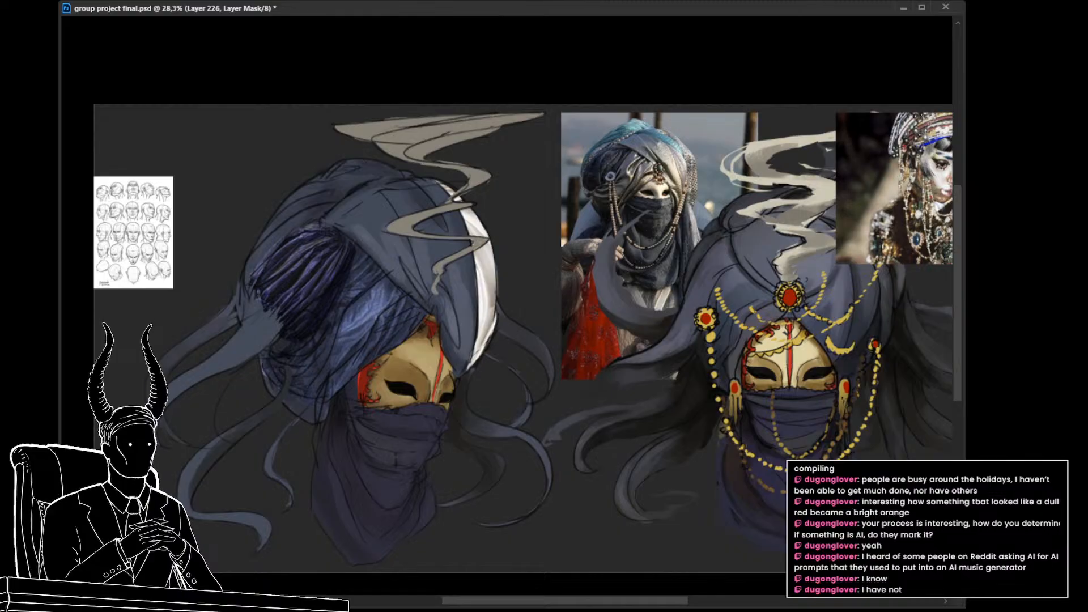
{"action": "key", "text": "ctrl+comma"}
{"action": "key", "text": "ctrl+comma"}
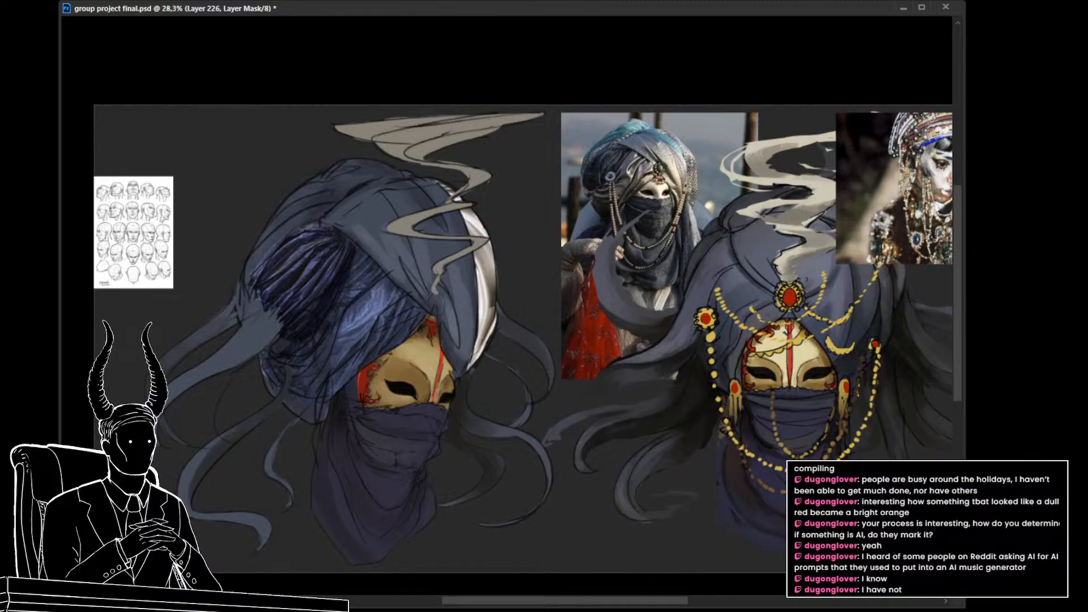
{"action": "key", "text": "ctrl+comma"}
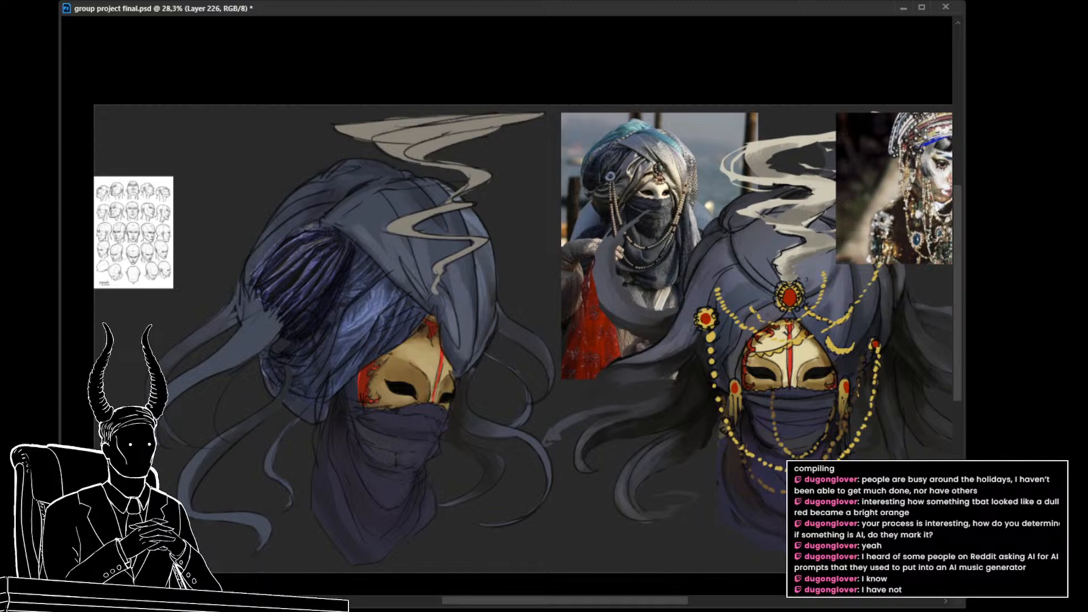
Step: Duplicate the curtain strip and lasso the turban's broad diagonal front fold, masking the copy to that shape
{"action": "key", "text": "ctrl+j"}
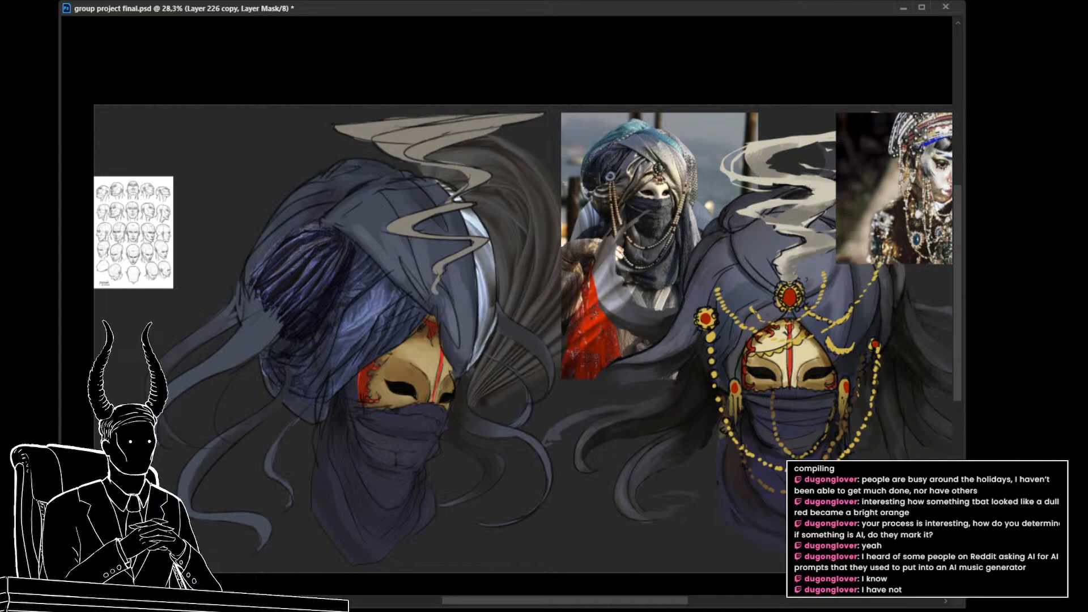
{"action": "key", "text": "Delete"}
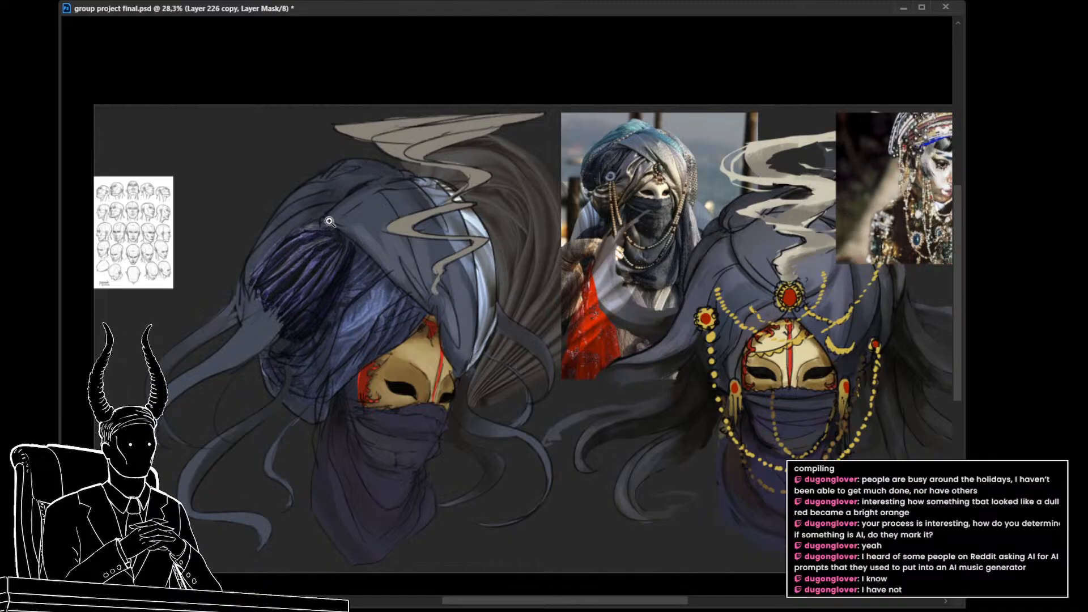
{"action": "key", "text": "l"}
{"action": "mouse_move", "coordinate": [384, 181]}
{"action": "left_mouse_down"}
{"action": "mouse_move", "coordinate": [439, 187]}
{"action": "mouse_move", "coordinate": [471, 233]}
{"action": "left_mouse_up"}
{"action": "left_click_drag", "start_coordinate": [479, 295], "coordinate": [471, 385]}
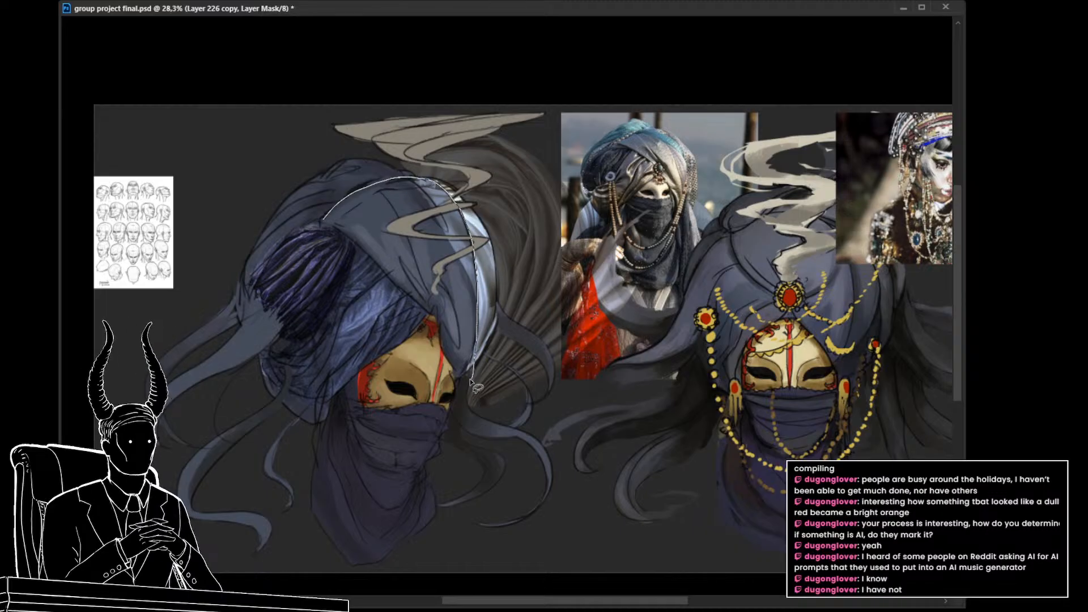
{"action": "left_click_drag", "start_coordinate": [444, 338], "coordinate": [425, 308]}
{"action": "left_click_drag", "start_coordinate": [382, 271], "coordinate": [327, 210]}
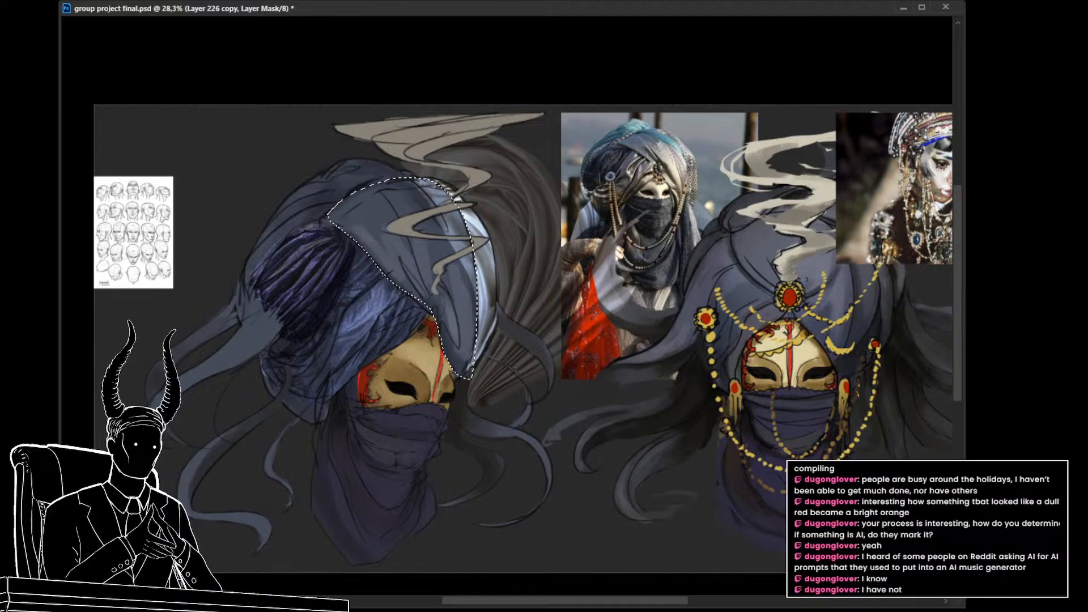
{"action": "key", "text": "ctrl+d"}
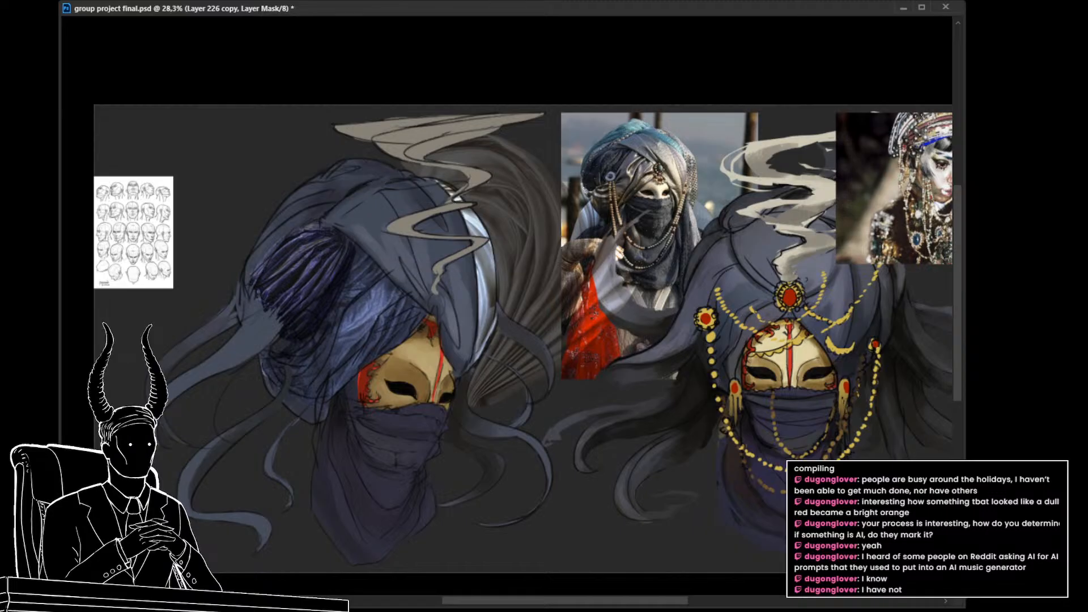
{"action": "key", "text": "ctrl+i"}
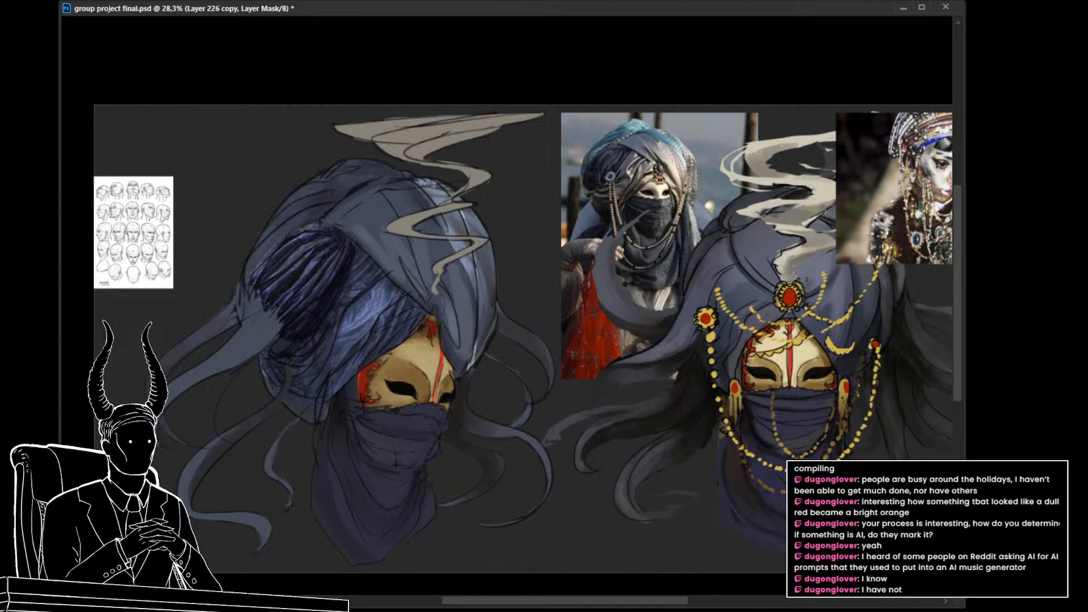
Step: Move and rotate the duplicated curtain piece within its mask so the pleats fan down the diagonal front fold toward the mask
{"action": "key", "text": "ctrl+2"}
{"action": "key", "text": "ctrl+t"}
{"action": "left_click_drag", "start_coordinate": [500, 312], "coordinate": [406, 328]}
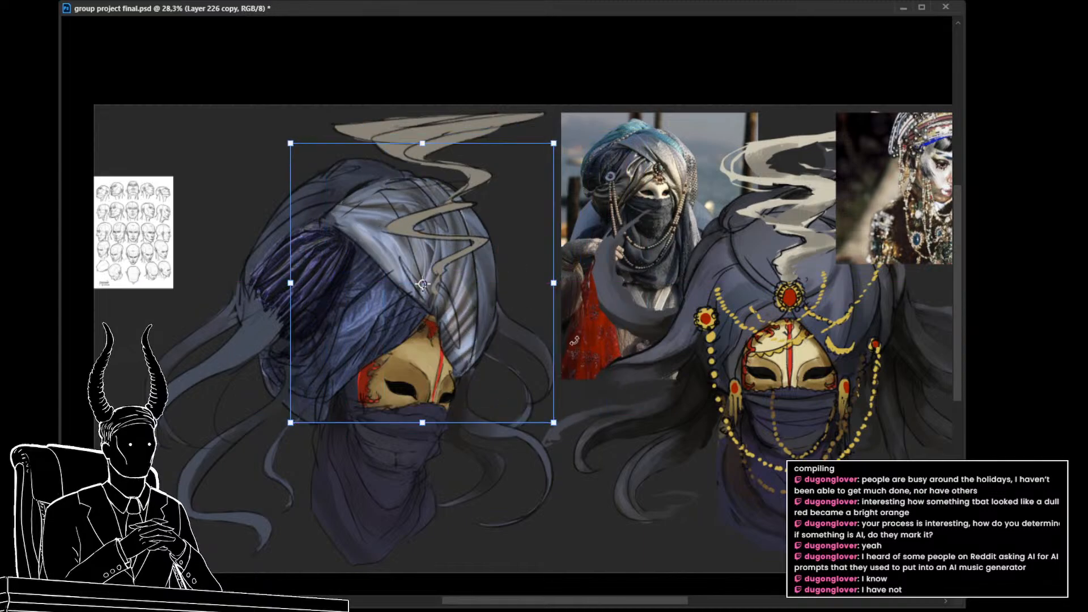
{"action": "left_click_drag", "start_coordinate": [614, 318], "coordinate": [588, 234]}
{"action": "left_click_drag", "start_coordinate": [493, 323], "coordinate": [445, 329]}
{"action": "left_click_drag", "start_coordinate": [539, 306], "coordinate": [439, 202]}
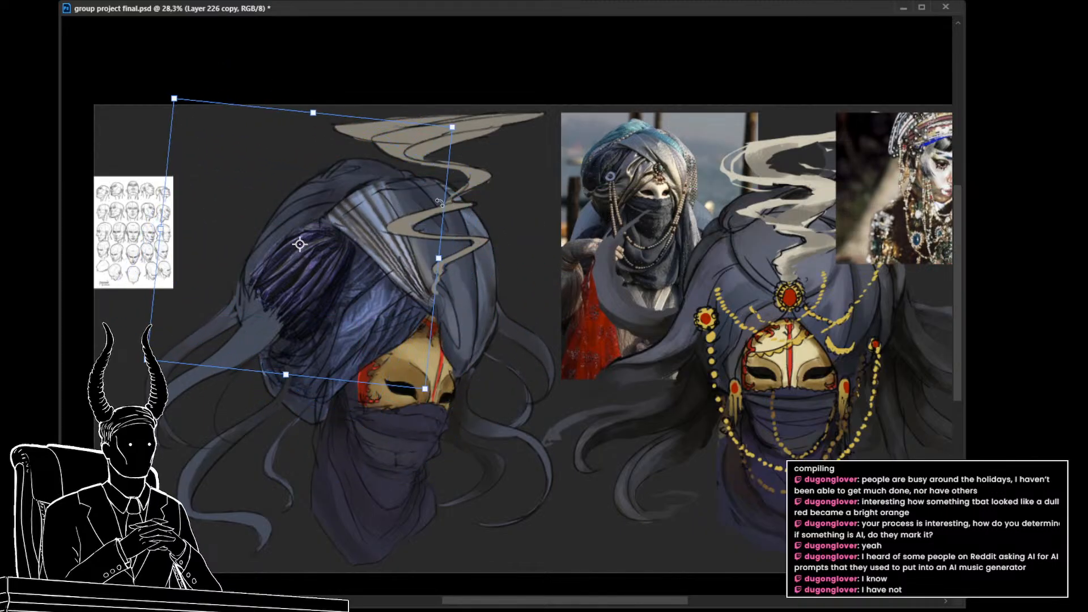
{"action": "left_click_drag", "start_coordinate": [359, 328], "coordinate": [363, 341]}
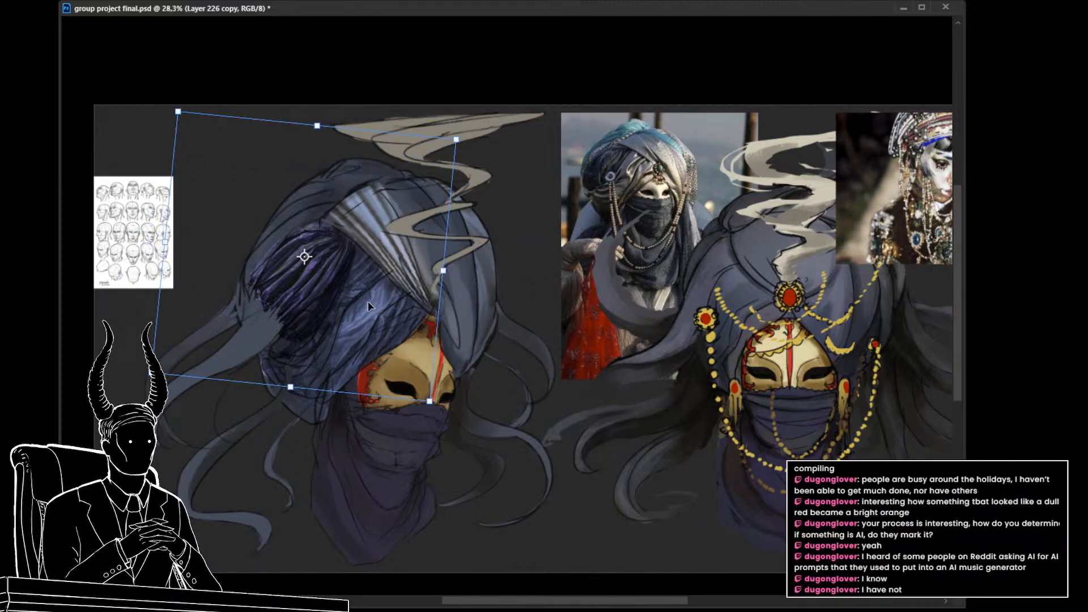
{"action": "left_click_drag", "start_coordinate": [369, 301], "coordinate": [466, 361]}
{"action": "left_click_drag", "start_coordinate": [554, 298], "coordinate": [533, 392]}
{"action": "left_click_drag", "start_coordinate": [483, 347], "coordinate": [472, 273]}
{"action": "left_click_drag", "start_coordinate": [544, 302], "coordinate": [541, 228]}
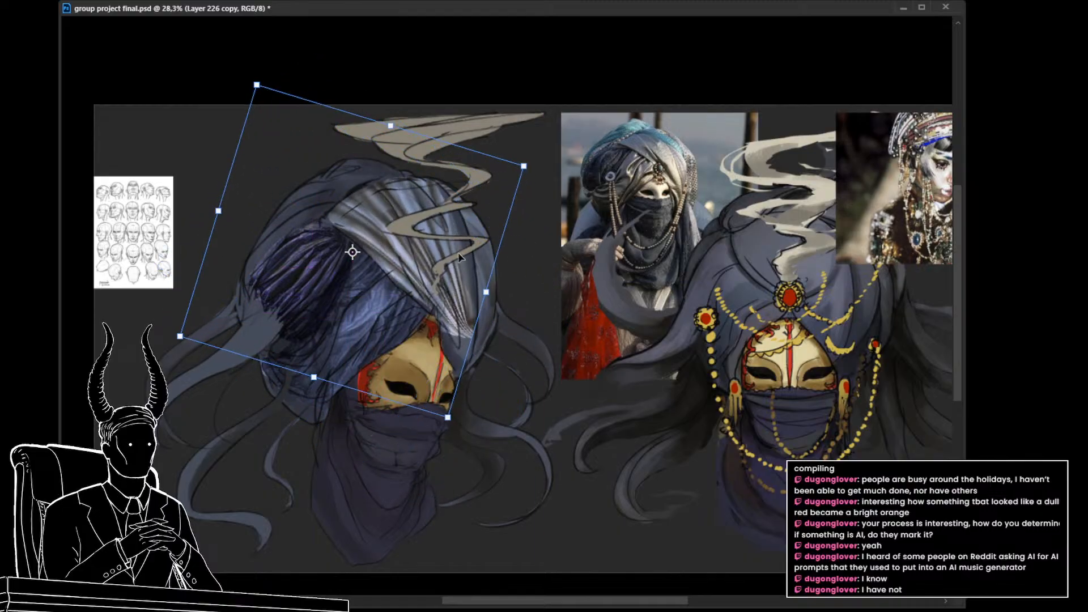
{"action": "left_click_drag", "start_coordinate": [458, 253], "coordinate": [462, 311]}
Step: Warp the duplicated curtain piece so its pleats curve around the front fold and converge beside the golden mask
{"action": "right_click", "coordinate": [444, 261]}
{"action": "left_click", "coordinate": [474, 390]}
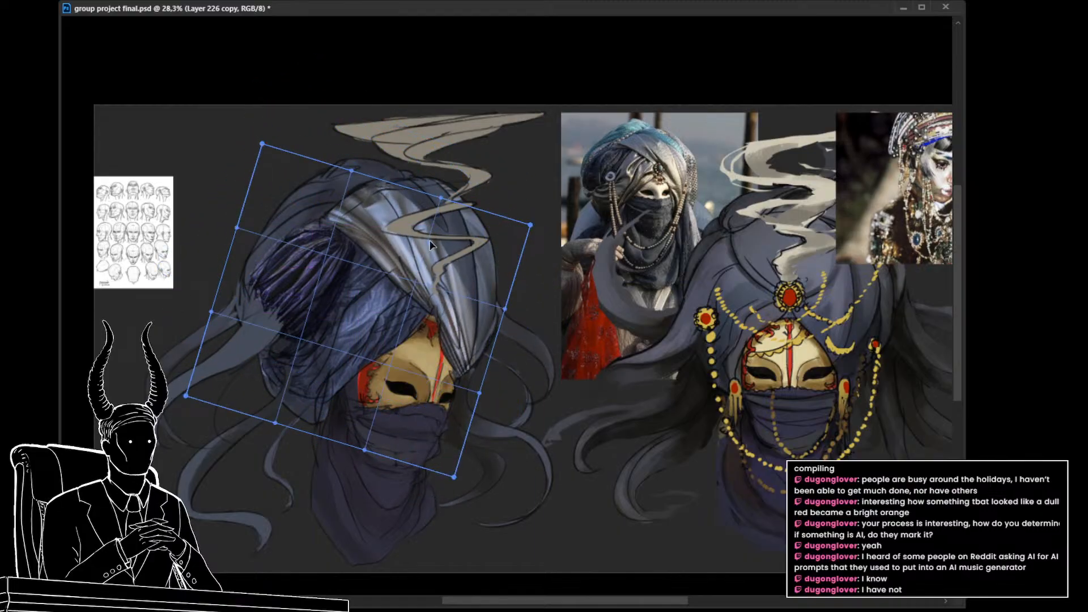
{"action": "left_click_drag", "start_coordinate": [435, 209], "coordinate": [460, 192]}
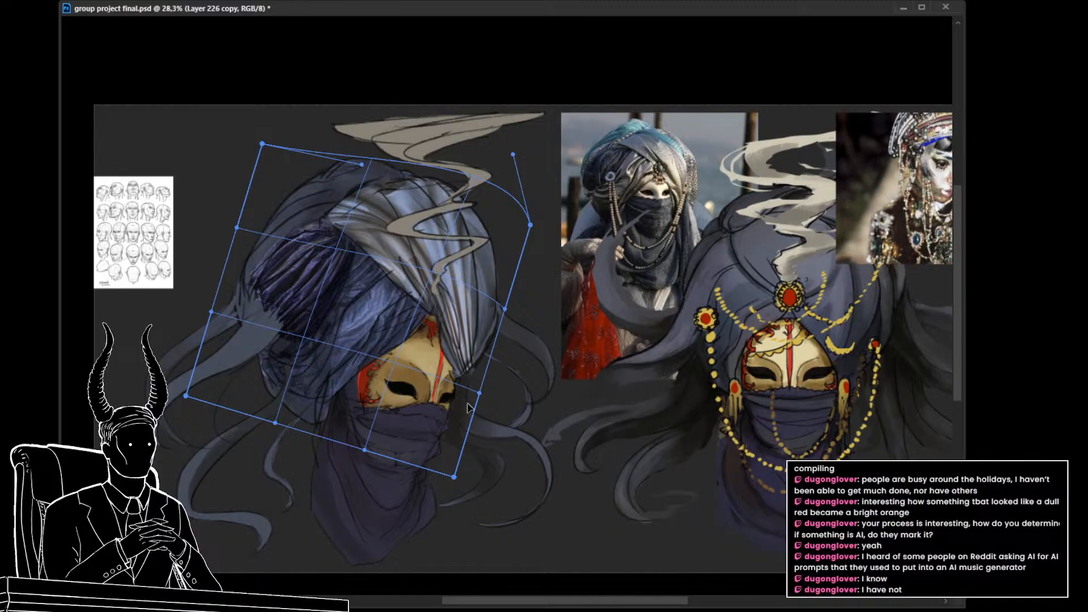
{"action": "left_click_drag", "start_coordinate": [454, 477], "coordinate": [245, 431]}
{"action": "left_click_drag", "start_coordinate": [438, 342], "coordinate": [480, 330]}
{"action": "left_click_drag", "start_coordinate": [245, 194], "coordinate": [262, 229]}
{"action": "left_click_drag", "start_coordinate": [223, 318], "coordinate": [103, 382]}
{"action": "left_click_drag", "start_coordinate": [339, 254], "coordinate": [412, 317]}
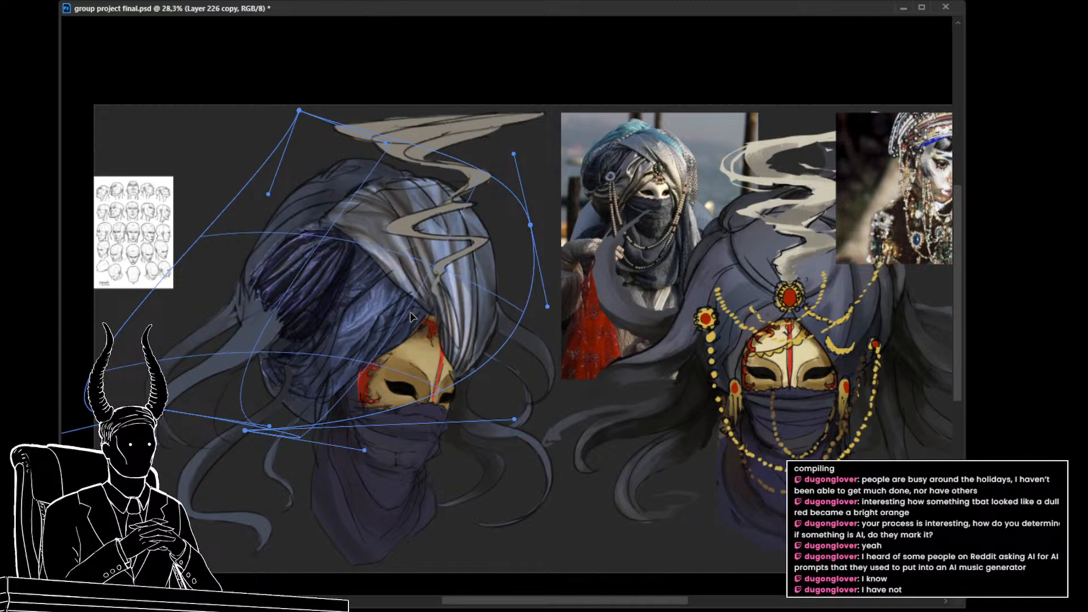
{"action": "left_click_drag", "start_coordinate": [386, 143], "coordinate": [341, 194]}
{"action": "left_click_drag", "start_coordinate": [462, 277], "coordinate": [485, 271]}
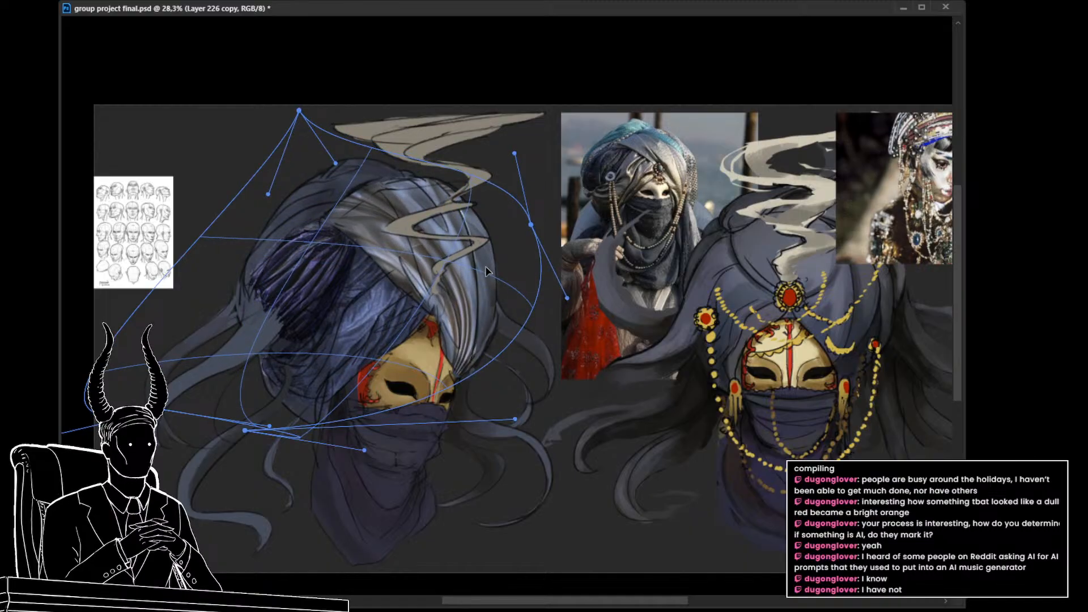
{"action": "left_click_drag", "start_coordinate": [485, 266], "coordinate": [484, 266]}
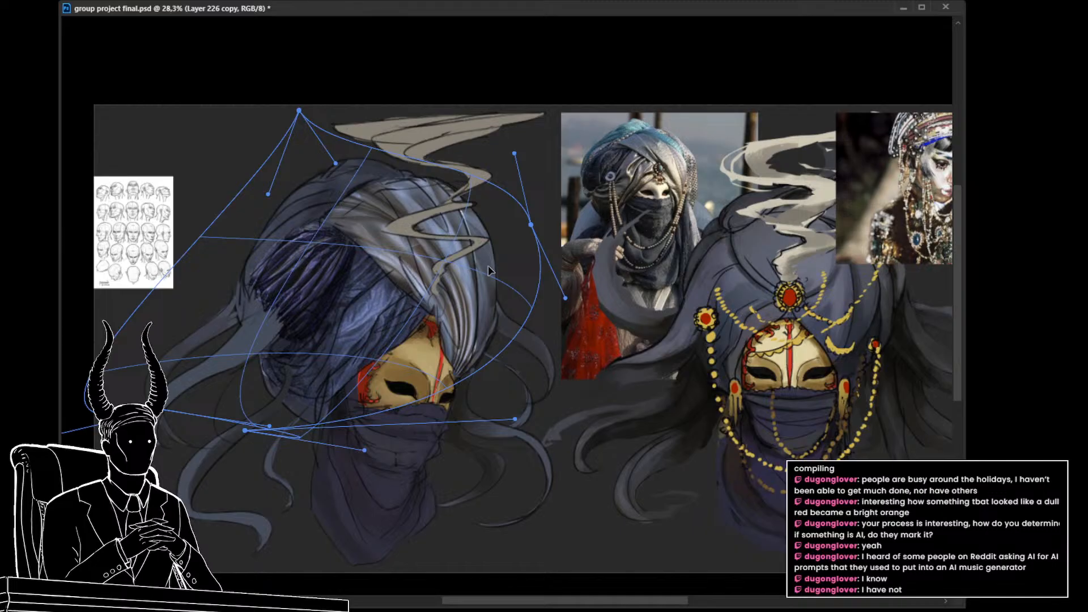
{"action": "key", "text": "Return"}
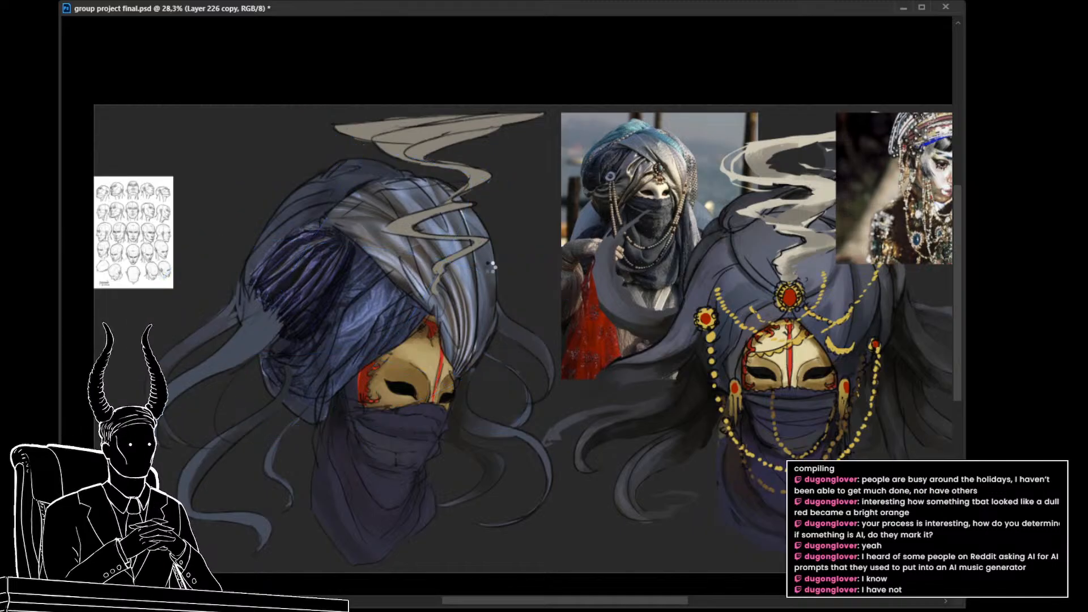
Step: Save the painting and tint the front-fold curtain piece blue to match the rest of the turban
{"action": "left_click_drag", "start_coordinate": [561, 322], "coordinate": [523, 319]}
{"action": "key", "text": "ctrl+s"}
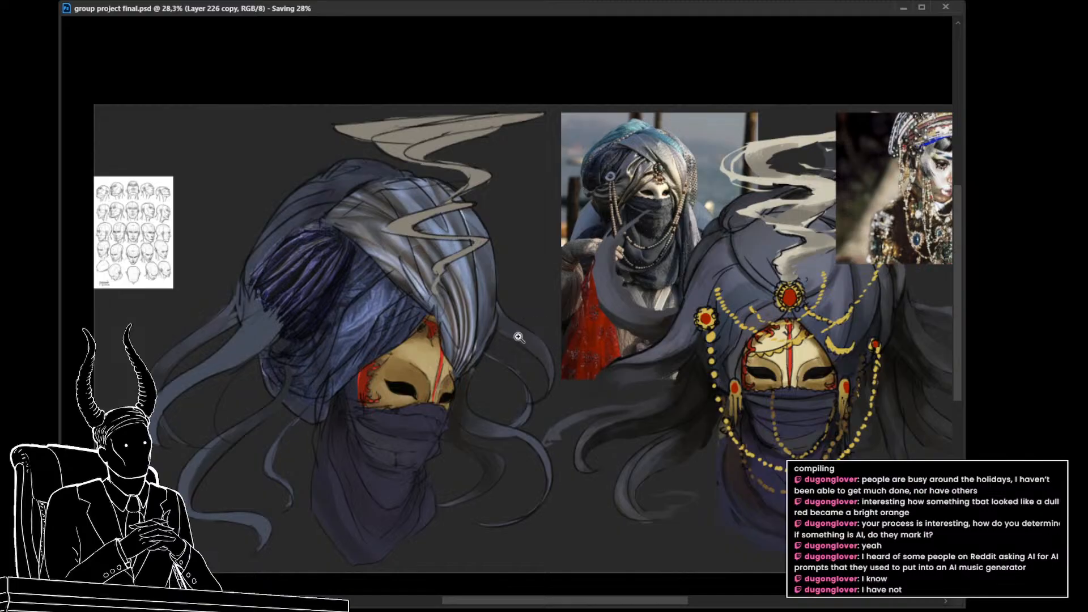
{"action": "mouse_move", "coordinate": [519, 338]}
{"action": "left_mouse_down"}
{"action": "mouse_move", "coordinate": [500, 328]}
{"action": "mouse_move", "coordinate": [514, 335]}
{"action": "left_mouse_up"}
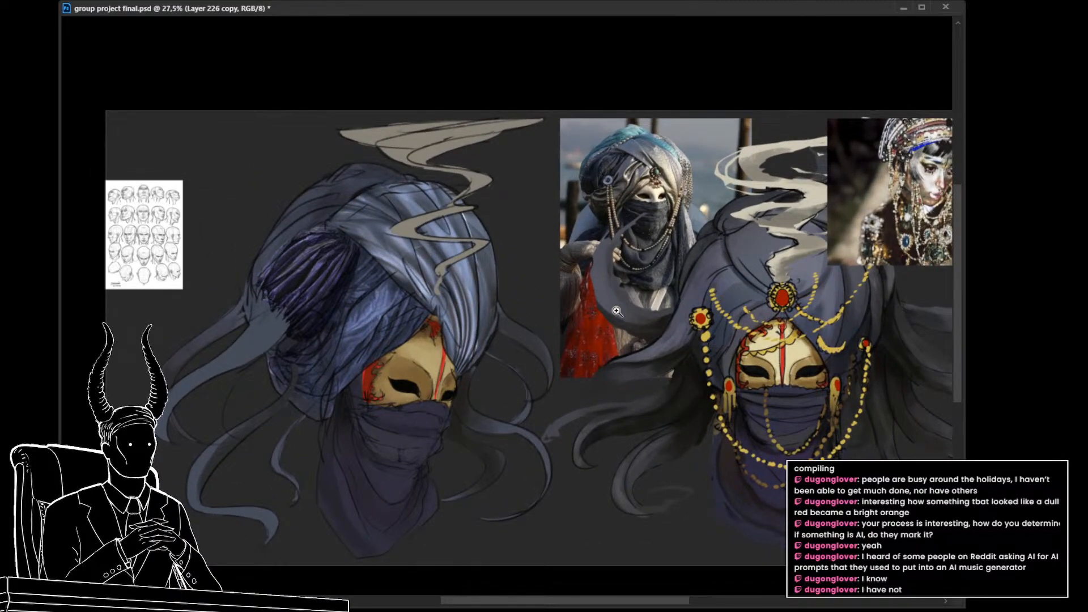
{"action": "left_click_drag", "start_coordinate": [621, 338], "coordinate": [613, 334]}
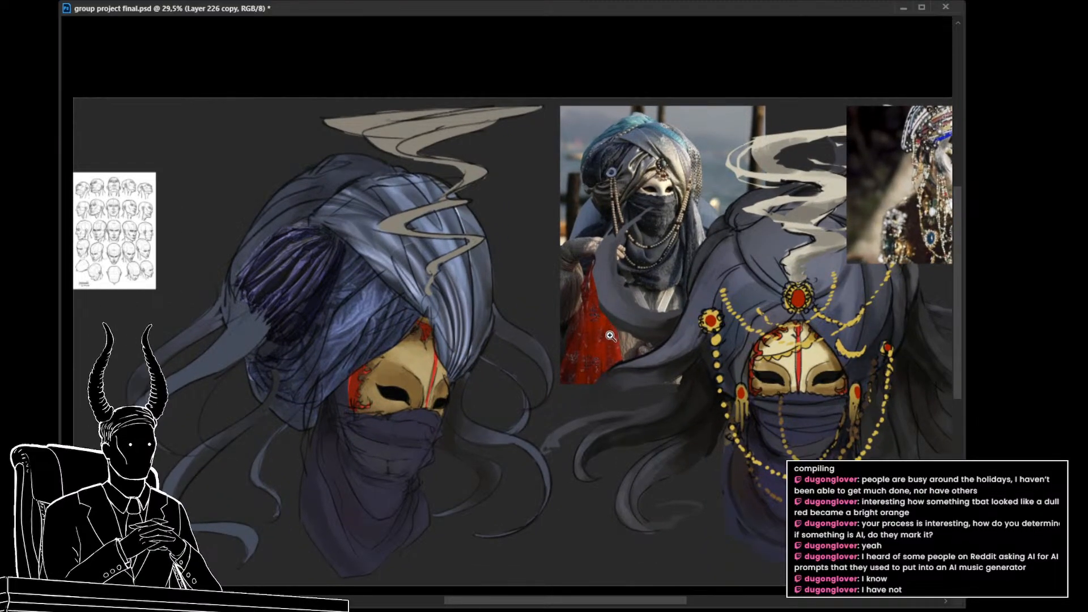
Step: Hide the smoke wisps drawn over the left character's turban
{"action": "left_click", "coordinate": [407, 221]}
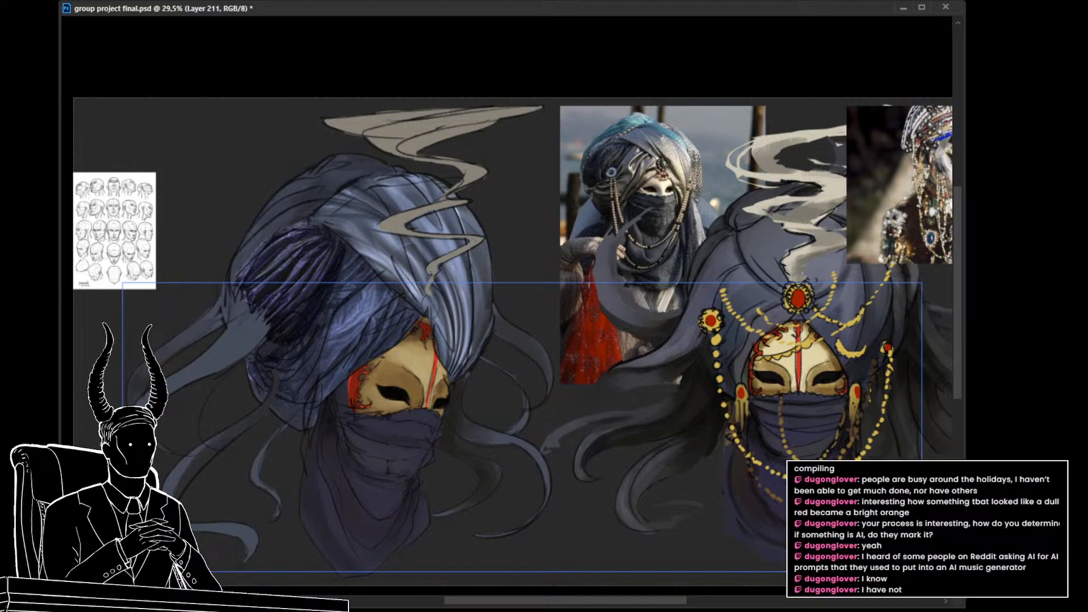
{"action": "key", "text": "ctrl+comma"}
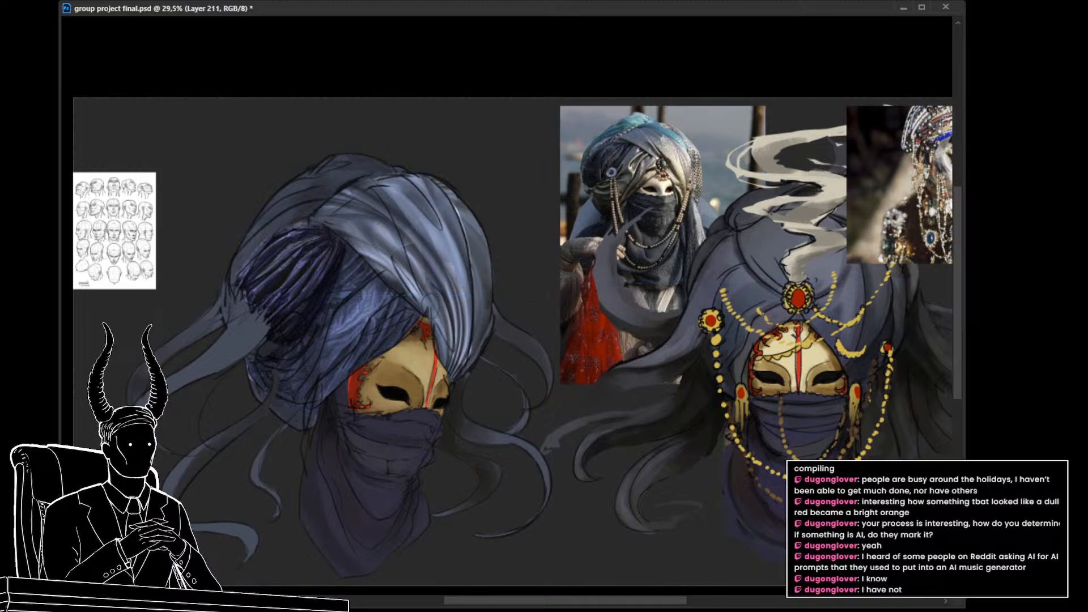
{"action": "mouse_move", "coordinate": [573, 379]}
{"action": "left_mouse_down"}
{"action": "mouse_move", "coordinate": [577, 352]}
{"action": "mouse_move", "coordinate": [525, 323]}
{"action": "mouse_move", "coordinate": [533, 327]}
{"action": "left_mouse_up"}
{"action": "key", "text": "ctrl+z"}
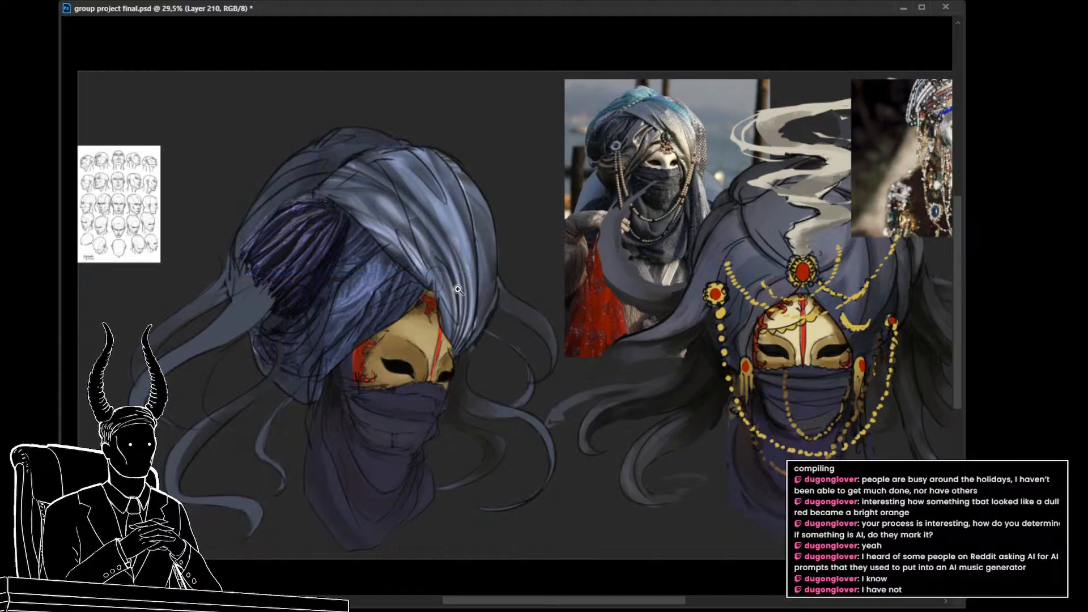
{"action": "left_click_drag", "start_coordinate": [468, 284], "coordinate": [488, 300]}
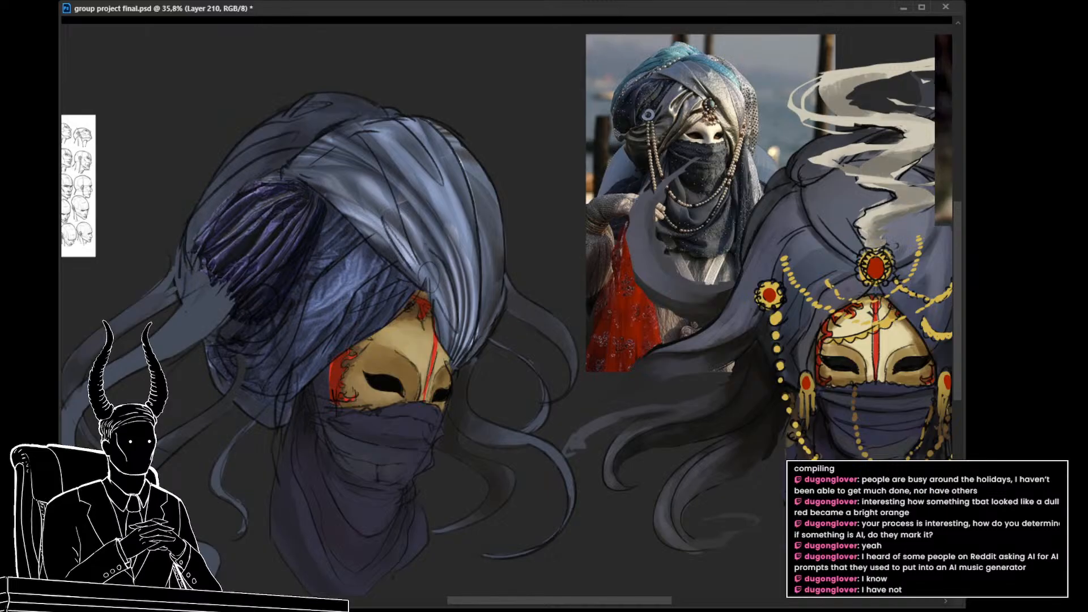
Step: Cycle the blend mode of the dark side-fold curtain piece until its pleats merge into the blue turban paint, comparing it hidden and shown
{"action": "key", "text": "ctrl+alt+shift+n"}
{"action": "key", "text": "shift+plus"}
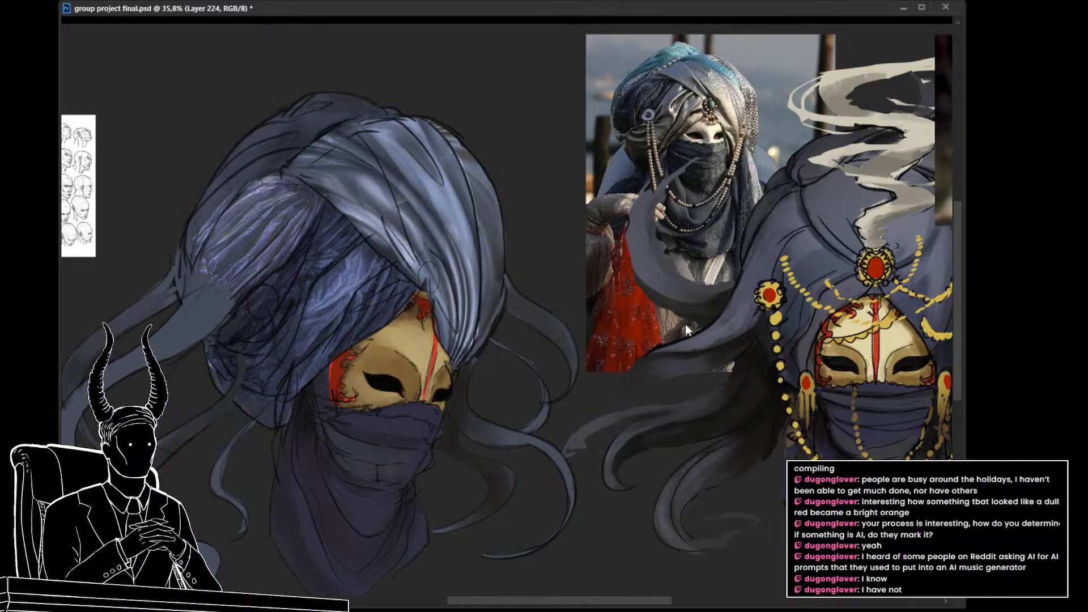
{"action": "key", "text": "shift+plus"}
{"action": "key", "text": "shift+plus"}
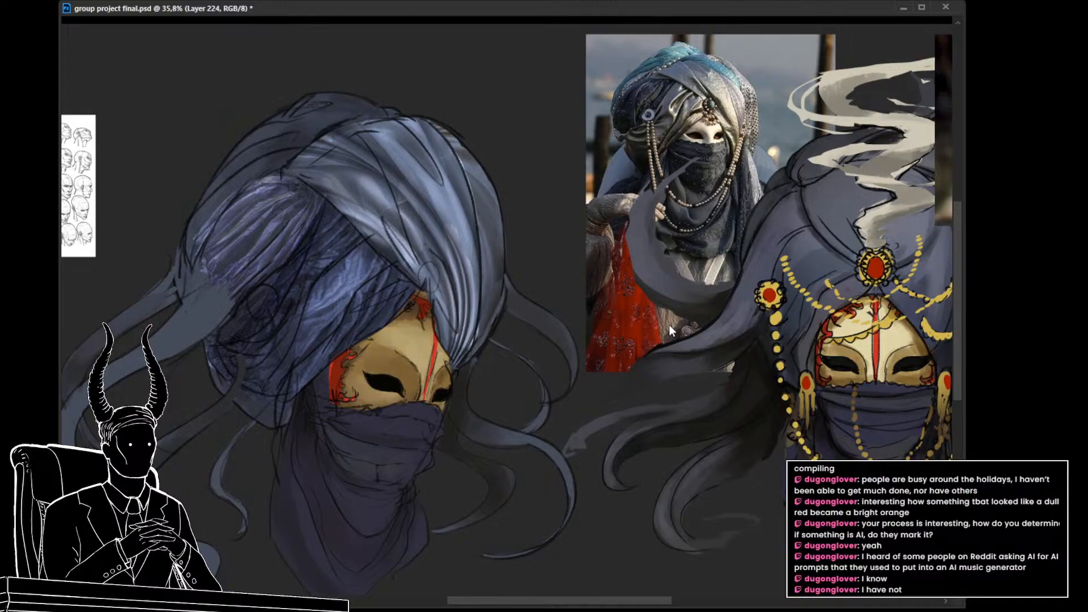
{"action": "key", "text": "shift+plus"}
{"action": "key", "text": "shift+plus"}
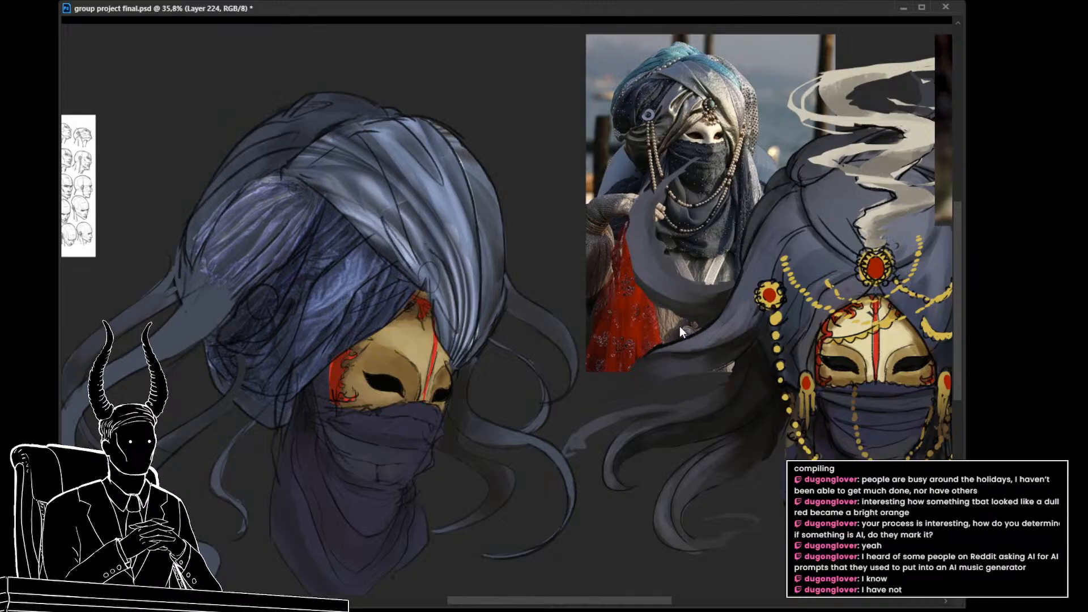
{"action": "key", "text": "shift+plus"}
{"action": "key", "text": "shift+plus"}
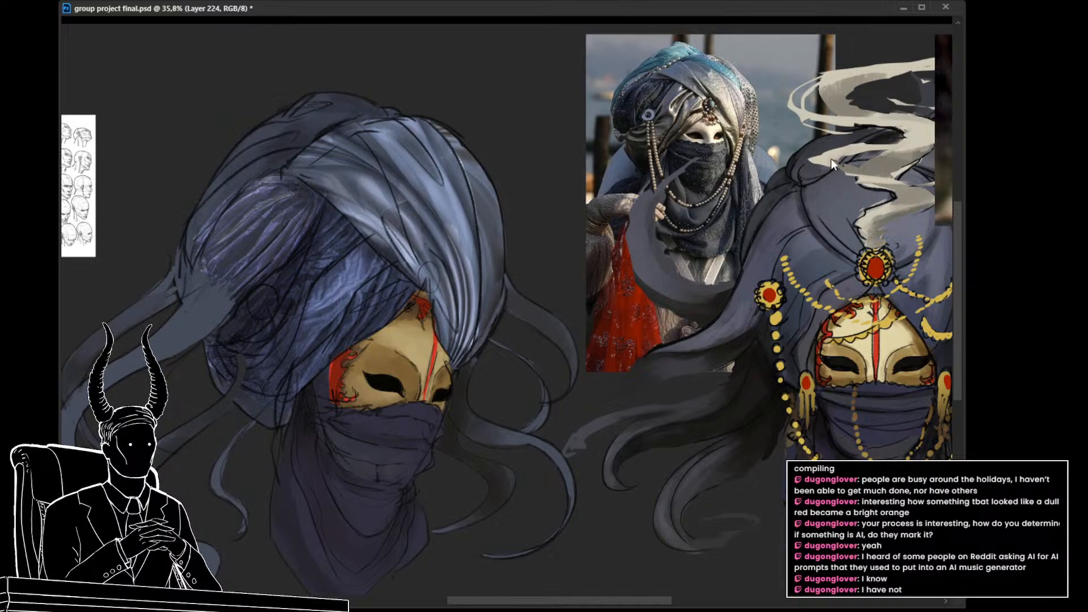
{"action": "key", "text": "ctrl+z"}
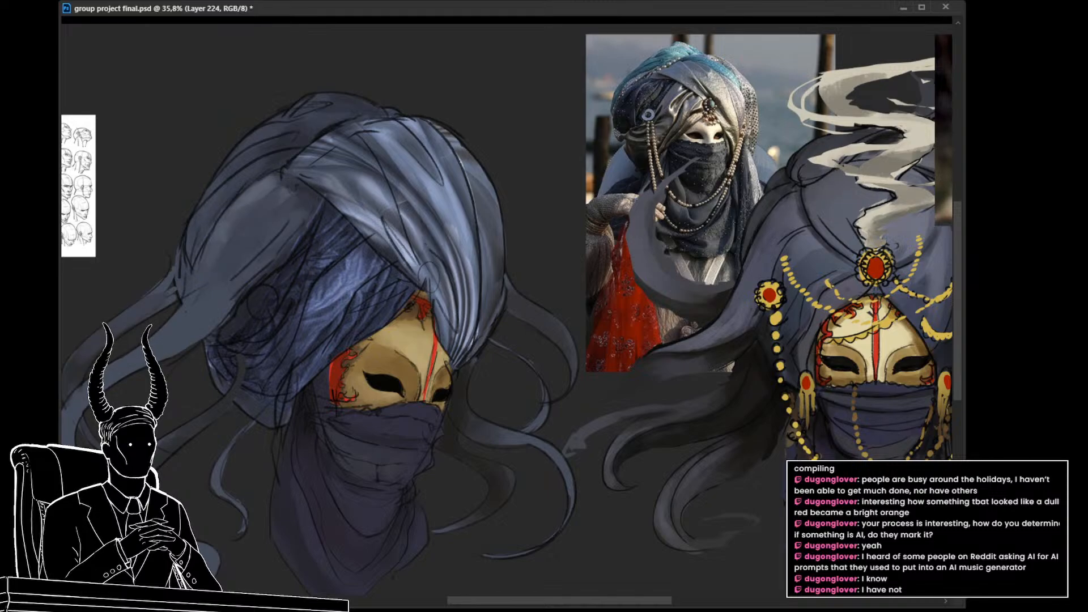
{"action": "key", "text": "ctrl+shift+z"}
Step: Examine the whole turban, comparing the lower wrap with and without its curtain texture
{"action": "left_click_drag", "start_coordinate": [668, 404], "coordinate": [698, 435]}
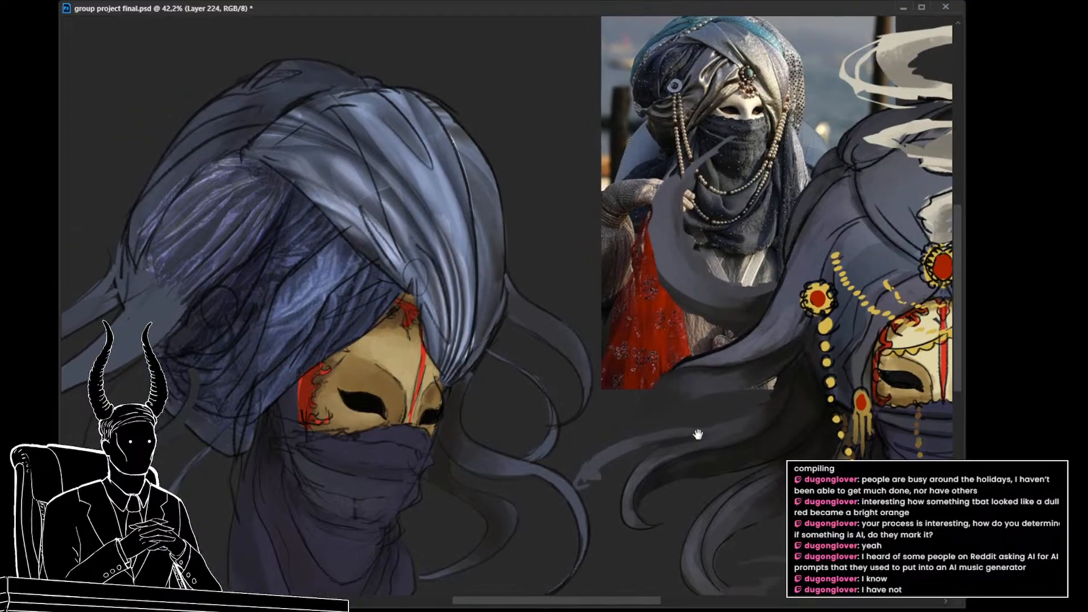
{"action": "left_click_drag", "start_coordinate": [669, 401], "coordinate": [687, 418]}
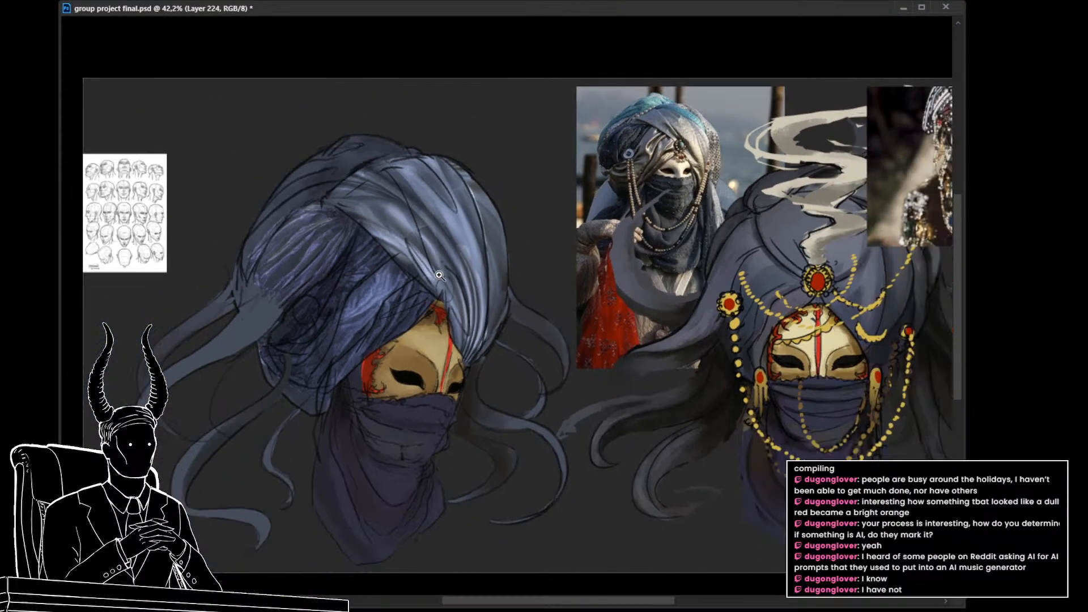
{"action": "left_click_drag", "start_coordinate": [469, 280], "coordinate": [442, 276]}
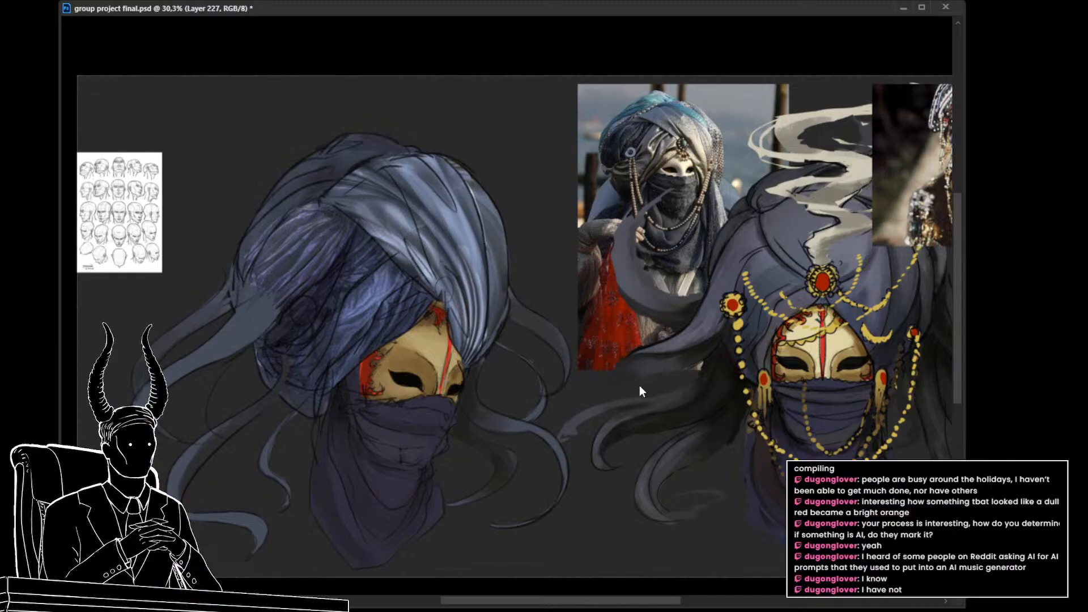
{"action": "left_click_drag", "start_coordinate": [638, 430], "coordinate": [505, 384]}
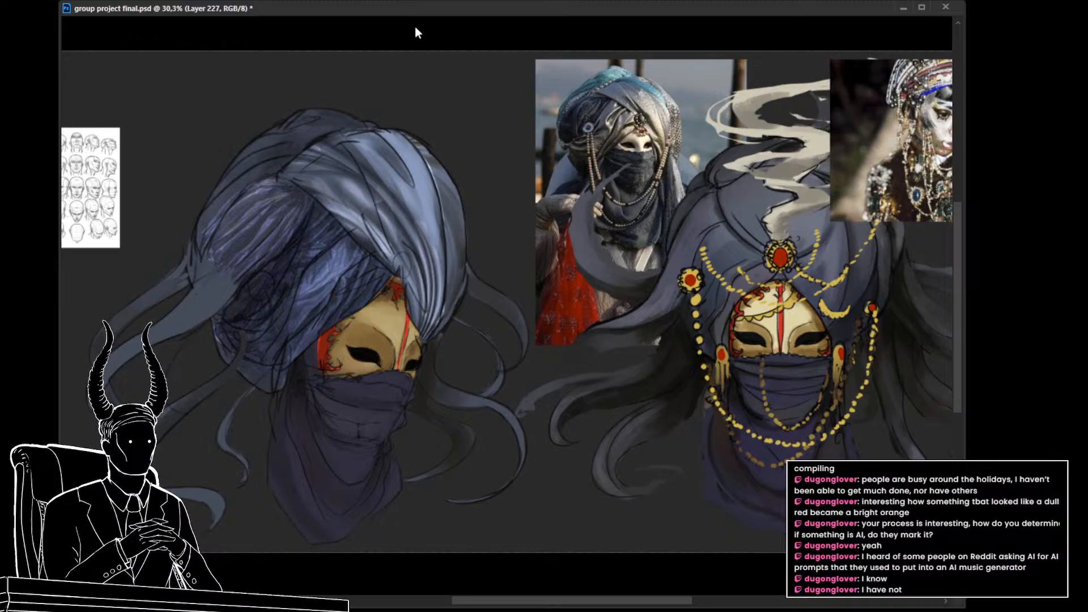
{"action": "mouse_move", "coordinate": [350, 134]}
{"action": "left_mouse_down"}
{"action": "mouse_move", "coordinate": [354, 115]}
{"action": "mouse_move", "coordinate": [372, 168]}
{"action": "left_mouse_up"}
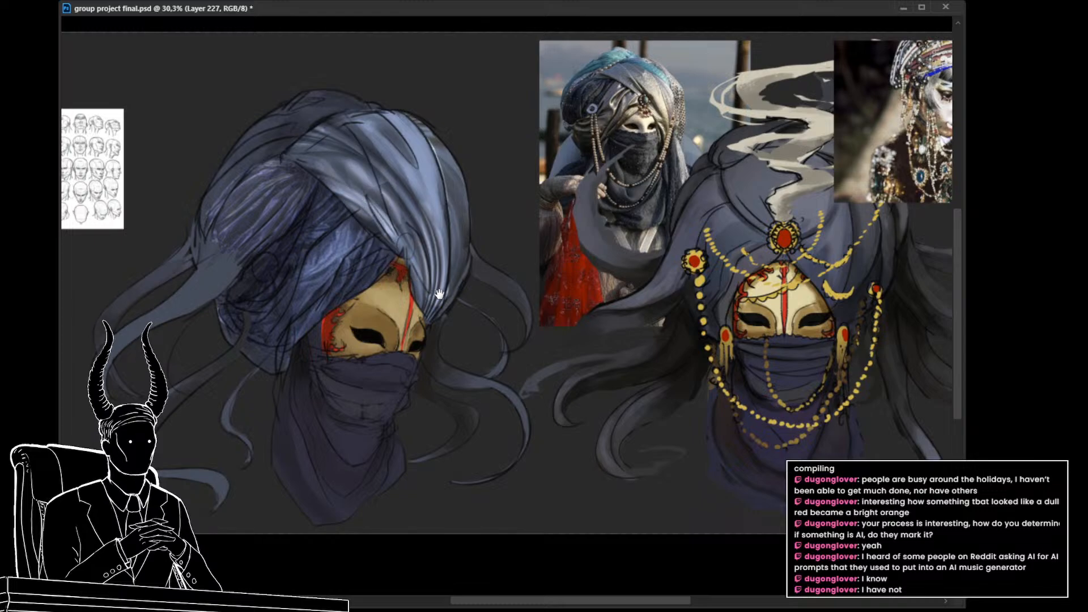
{"action": "left_click_drag", "start_coordinate": [439, 293], "coordinate": [464, 279]}
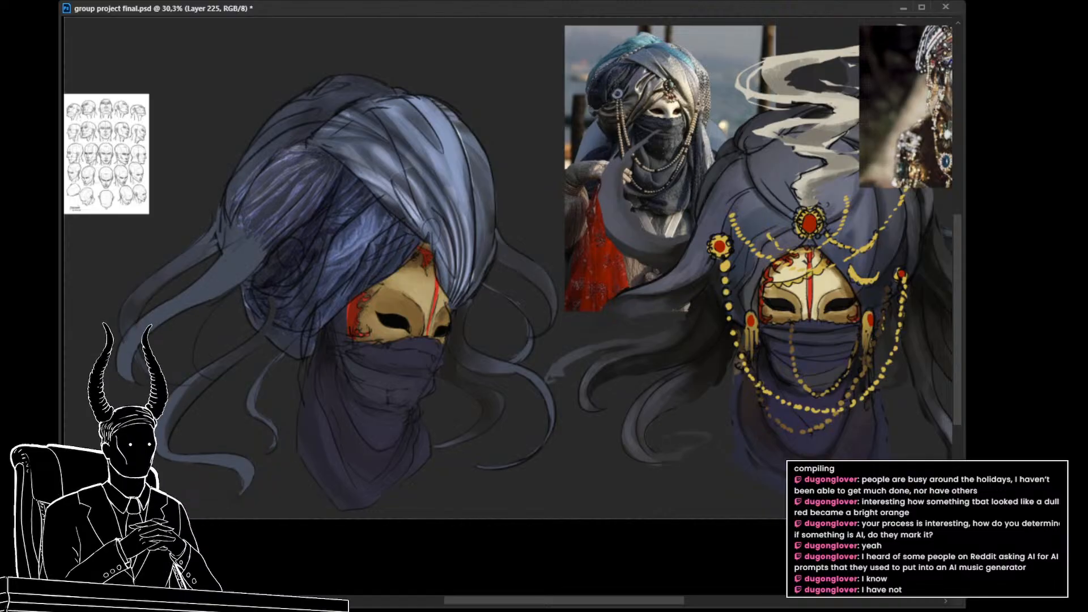
{"action": "key", "text": "ctrl+shift+alt+n"}
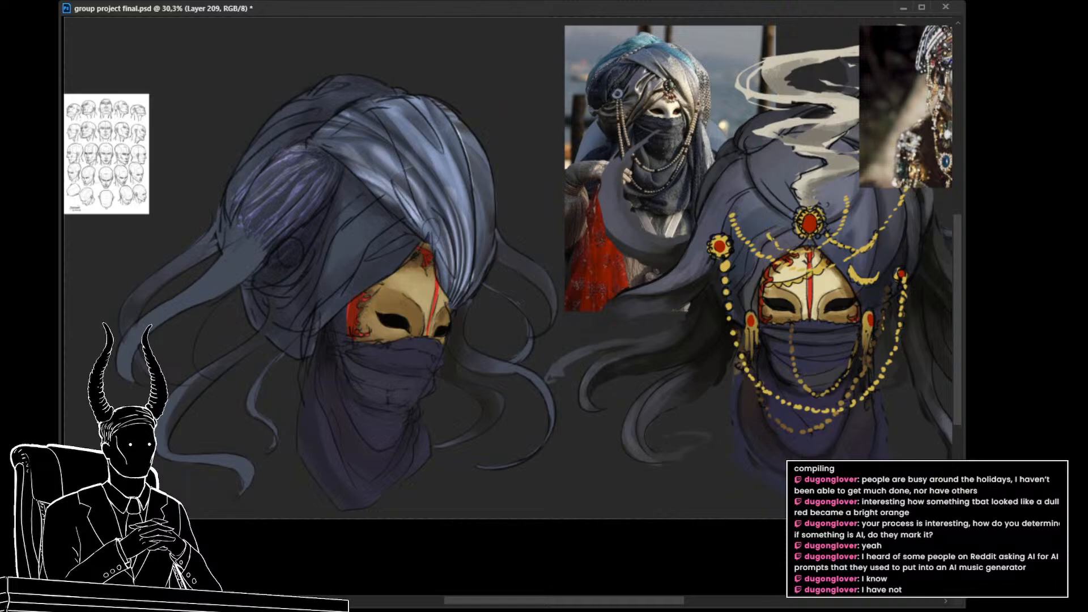
{"action": "left_click_drag", "start_coordinate": [707, 368], "coordinate": [685, 379]}
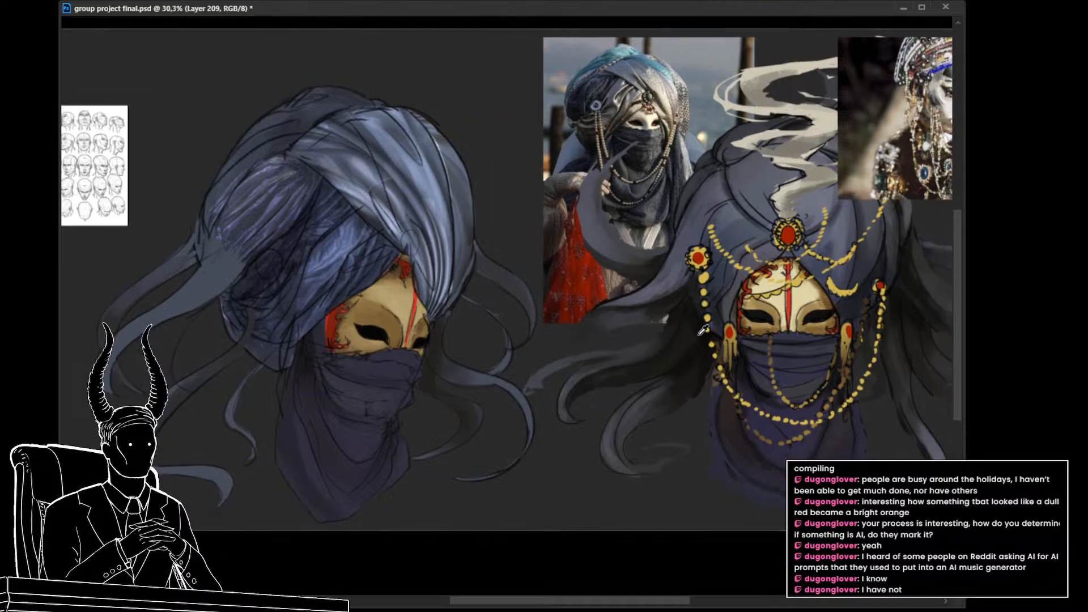
Step: Paint a dark blue shadow down the diagonal front fold on the turban's base layer, refining it with the curtain pieces hidden
{"action": "left_click_drag", "start_coordinate": [340, 122], "coordinate": [369, 192]}
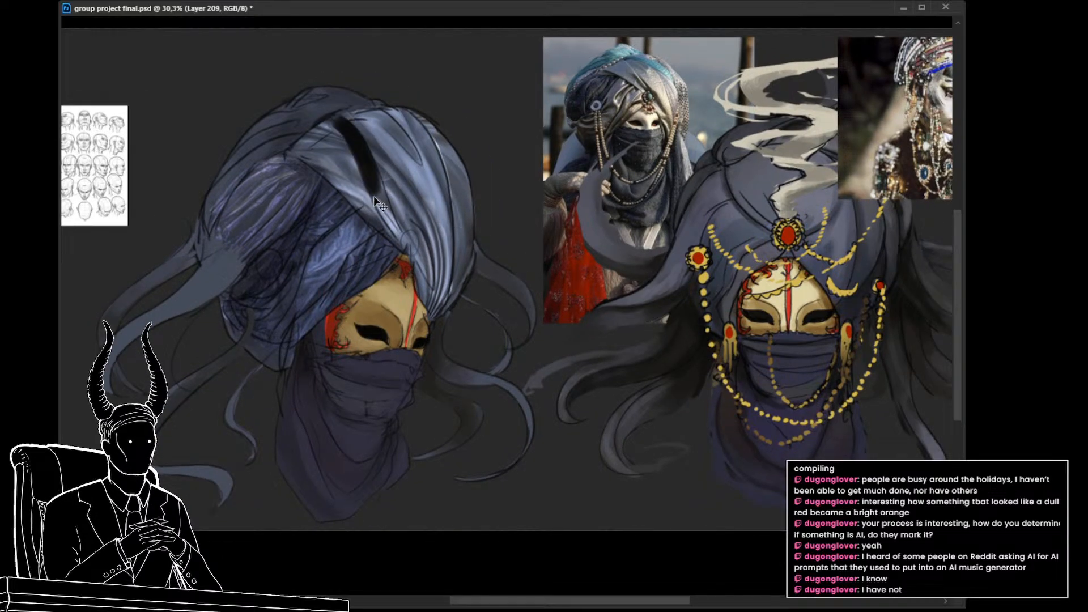
{"action": "key", "text": "ctrl+z"}
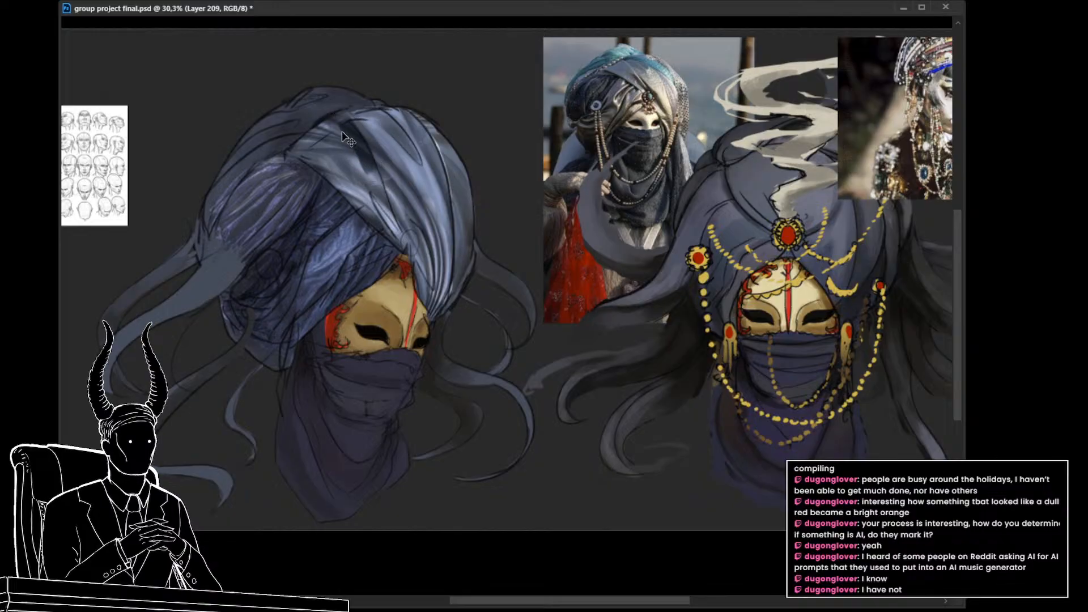
{"action": "left_click_drag", "start_coordinate": [380, 208], "coordinate": [385, 217]}
{"action": "left_click_drag", "start_coordinate": [356, 146], "coordinate": [395, 247]}
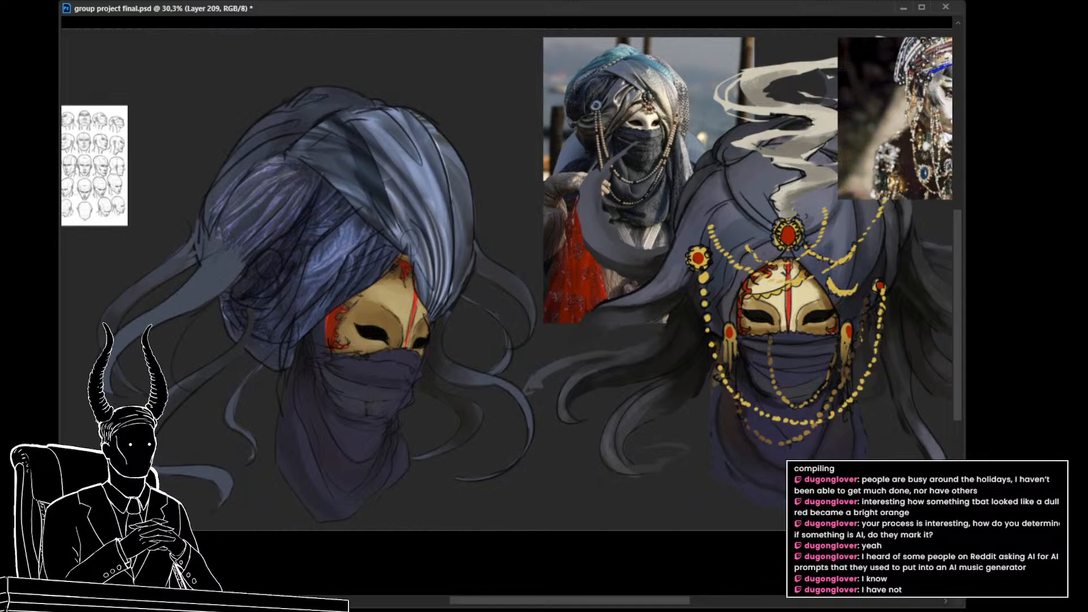
{"action": "key", "text": "ctrl+comma"}
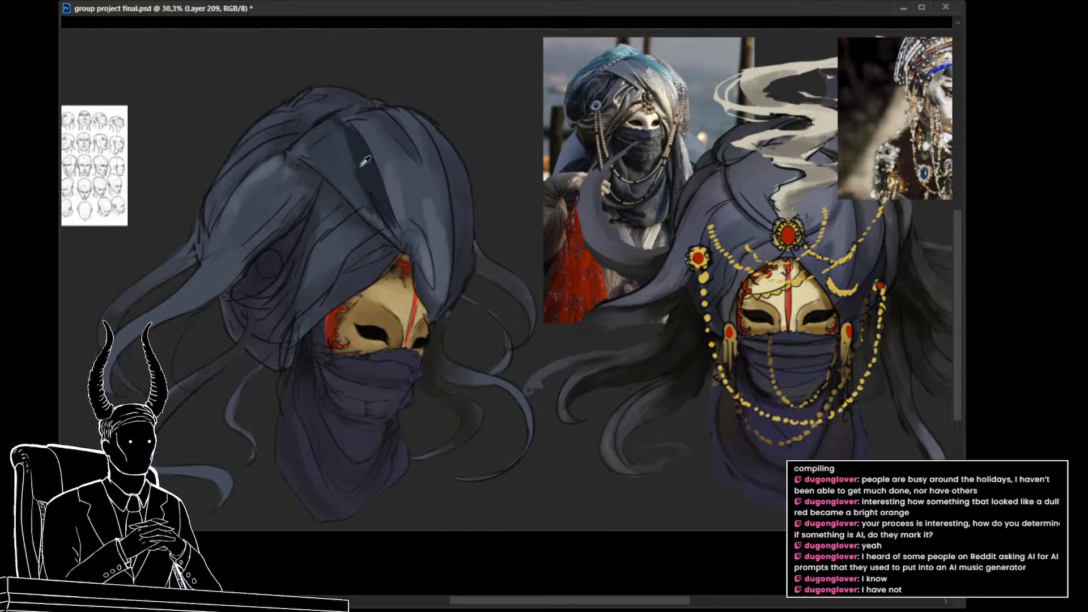
{"action": "left_click_drag", "start_coordinate": [343, 138], "coordinate": [368, 195]}
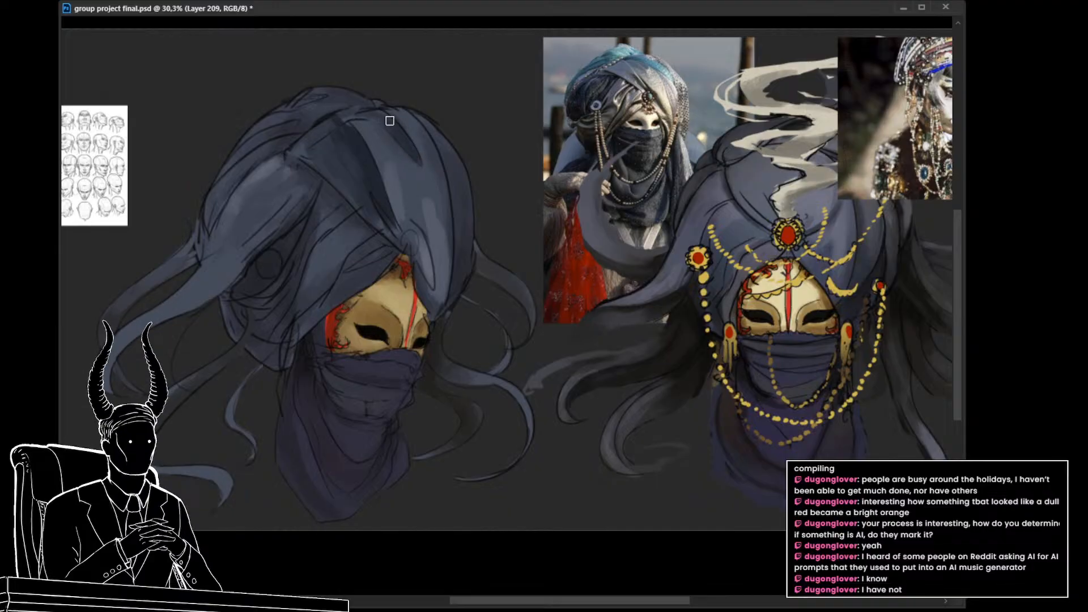
Step: Show the front-fold curtain piece again and brush on its layer mask to fade the pleats in the middle of the fold
{"action": "mouse_move", "coordinate": [429, 264]}
{"action": "left_mouse_down"}
{"action": "mouse_move", "coordinate": [415, 239]}
{"action": "mouse_move", "coordinate": [431, 262]}
{"action": "left_mouse_up"}
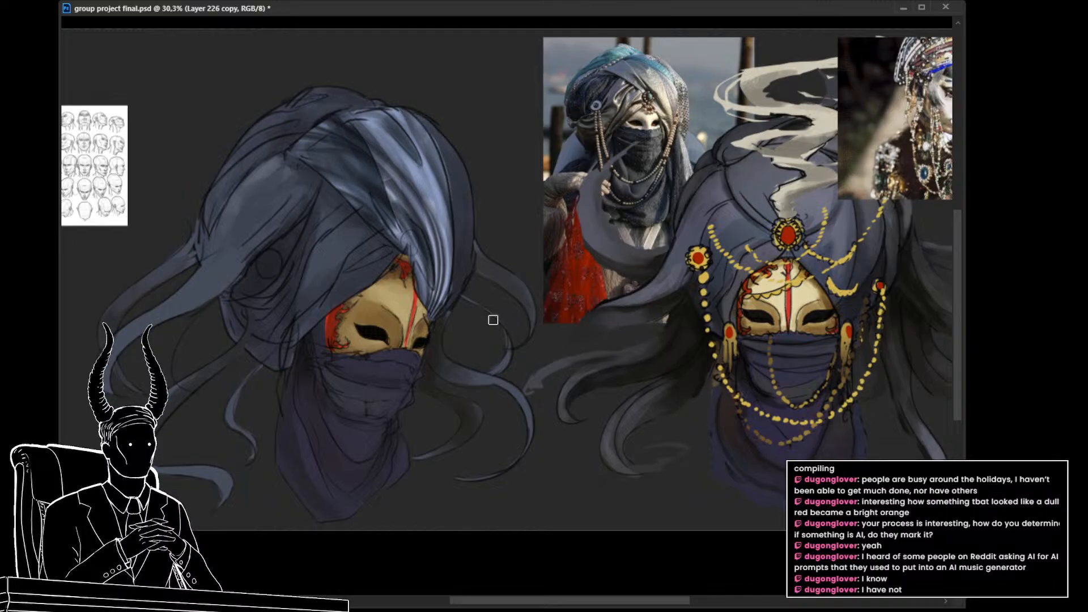
{"action": "key", "text": "b"}
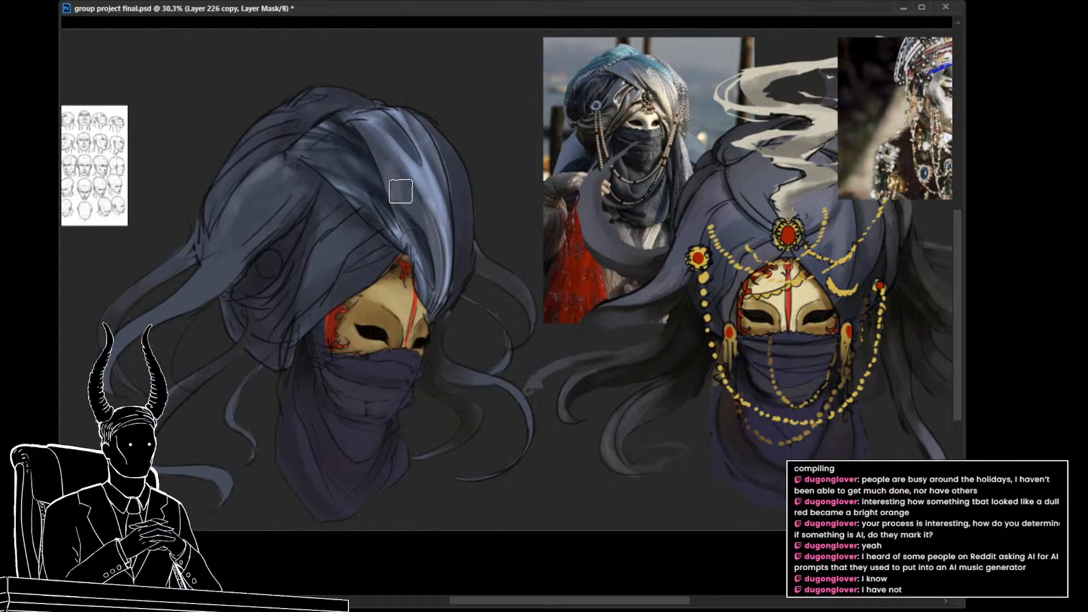
{"action": "left_click", "coordinate": [430, 184], "text": "alt"}
{"action": "left_click", "coordinate": [432, 181], "text": "alt"}
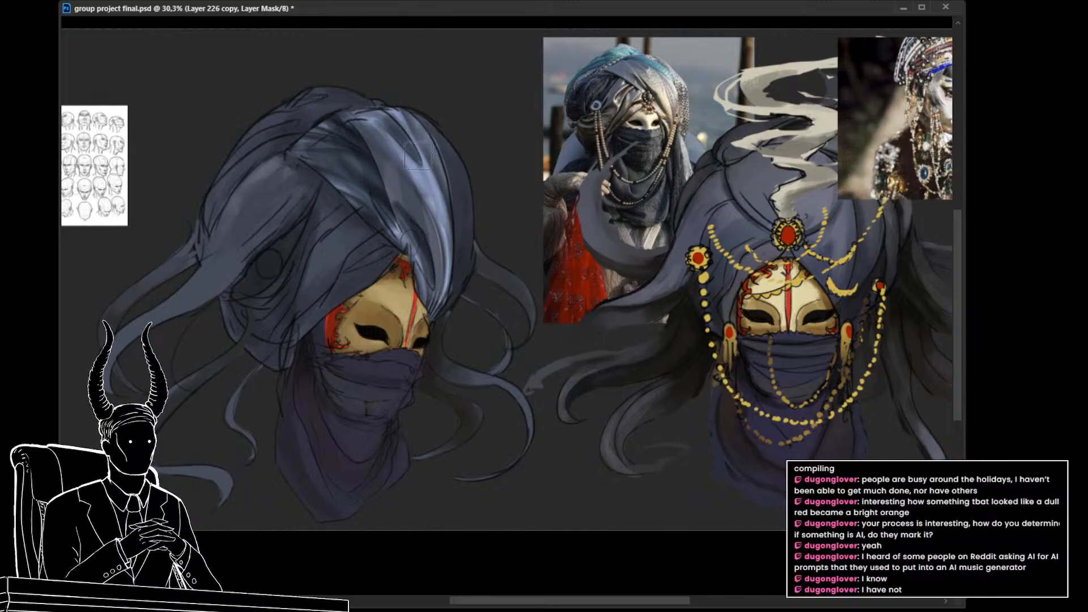
{"action": "key", "text": "ctrl+2"}
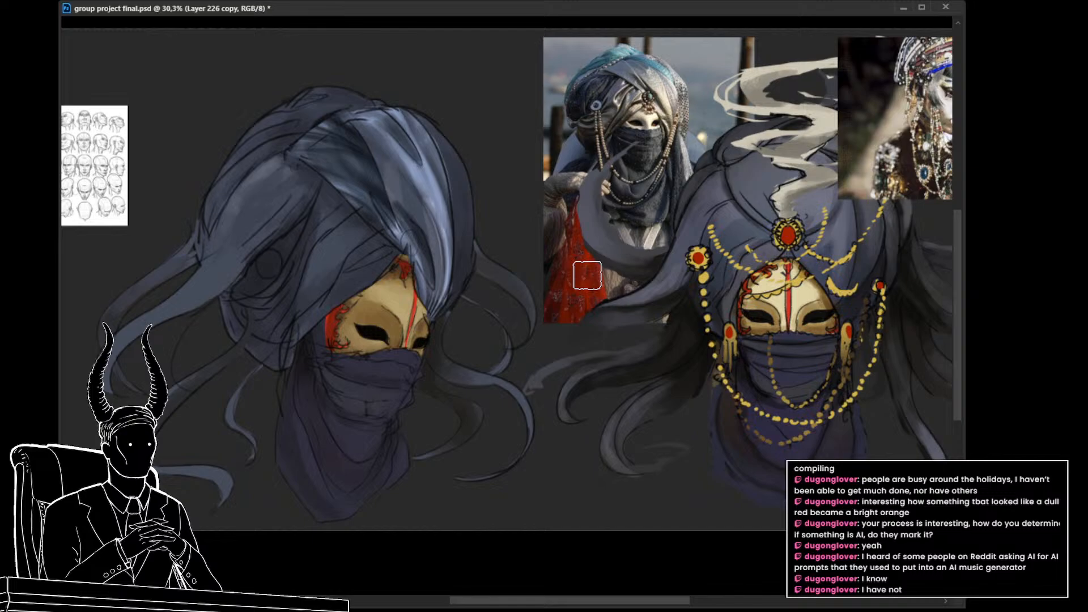
Step: Try to cover the front fold's pleats with flat light blue sampled from the cloth, painted on a new layer
{"action": "left_click", "coordinate": [437, 183], "text": "alt"}
{"action": "key", "text": "ctrl+alt+shift+n"}
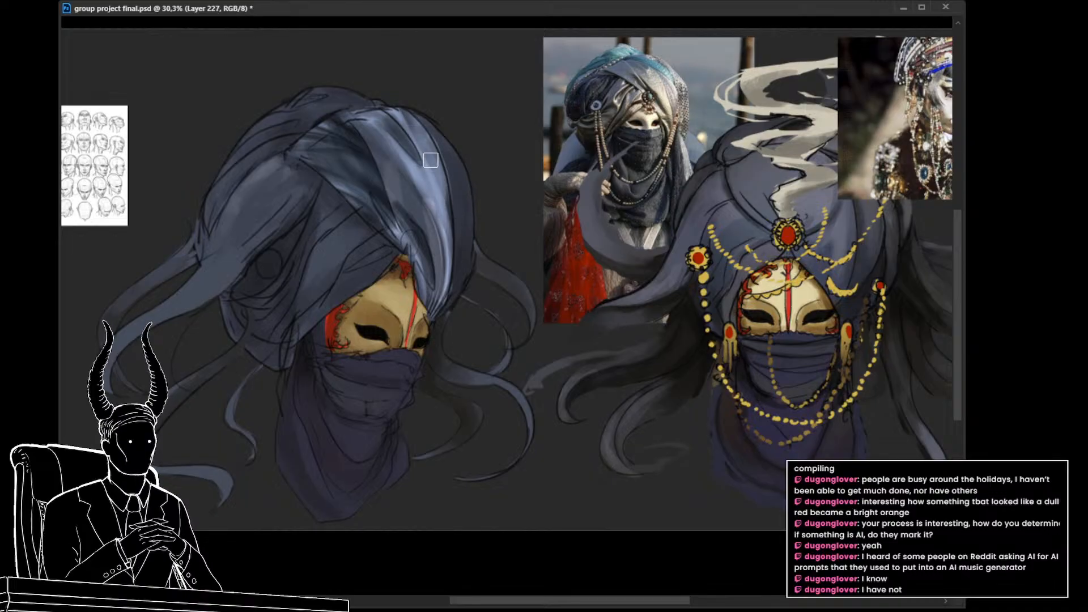
{"action": "left_click_drag", "start_coordinate": [448, 191], "coordinate": [451, 254]}
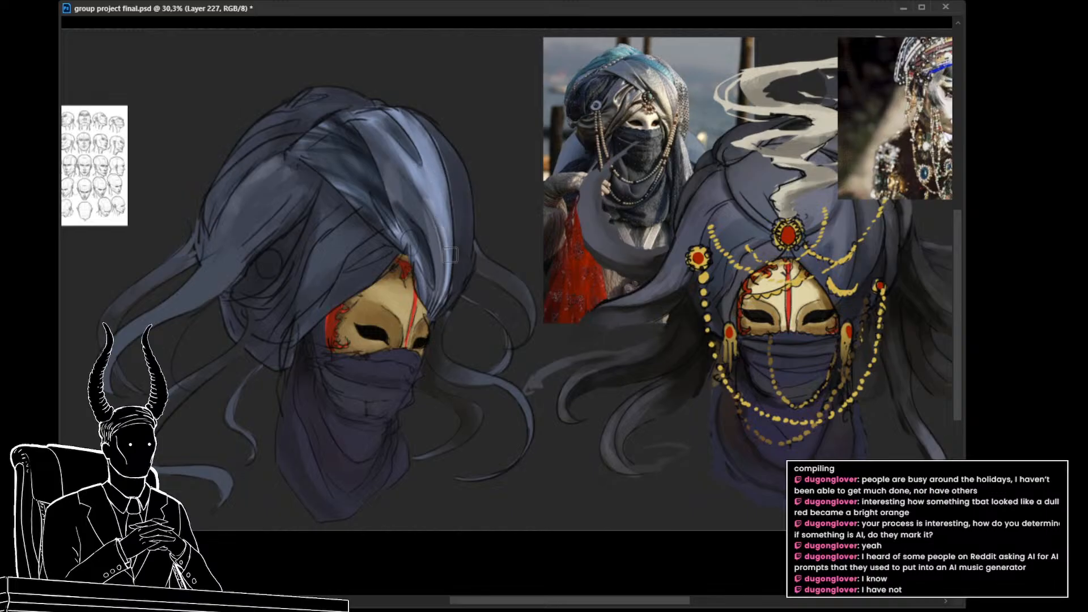
{"action": "left_click_drag", "start_coordinate": [371, 130], "coordinate": [413, 200]}
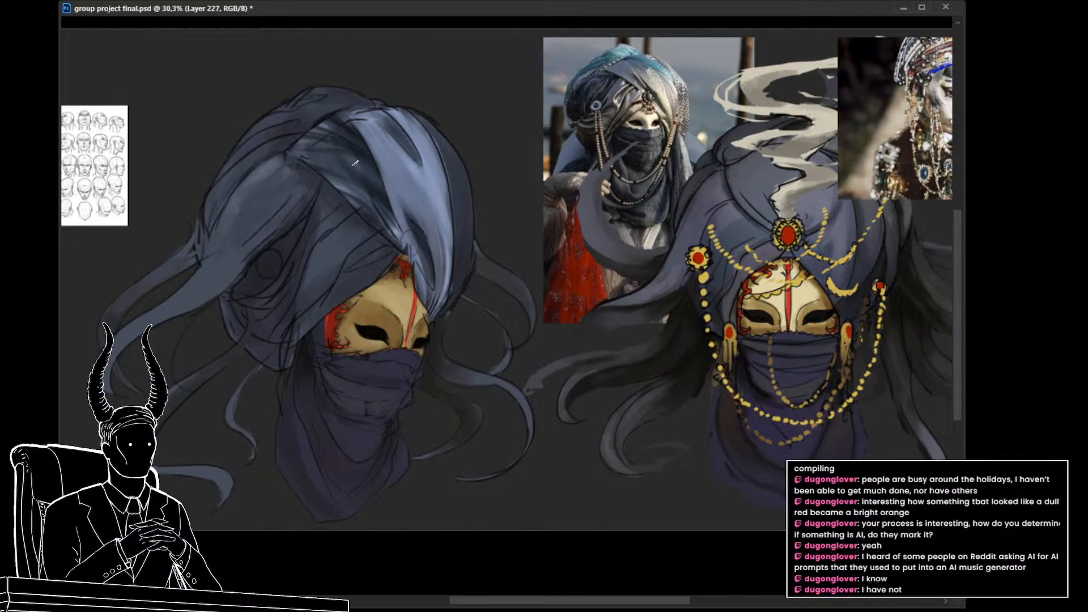
{"action": "left_click_drag", "start_coordinate": [472, 306], "coordinate": [439, 327]}
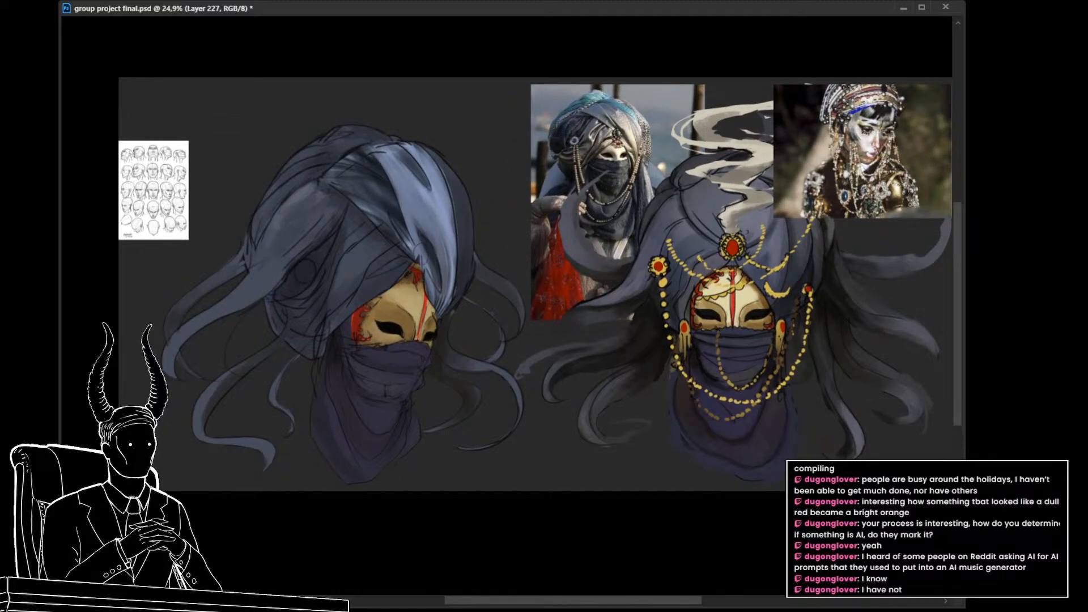
{"action": "key", "text": "ctrl+z"}
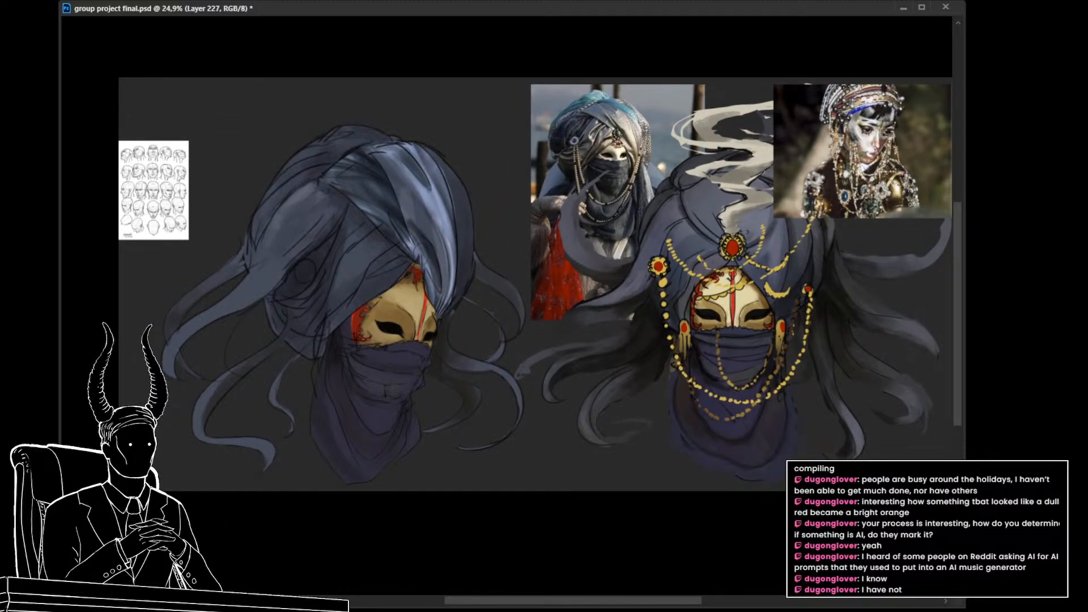
{"action": "key", "text": "ctrl+z"}
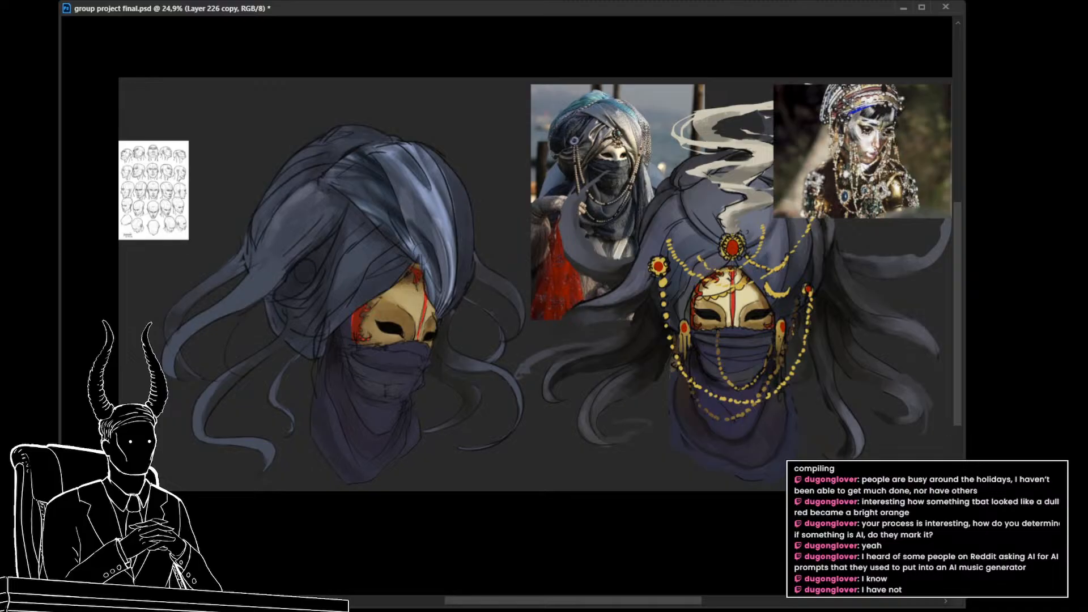
Step: Hide the front-fold curtain piece and return to the turban's base paint layer
{"action": "key", "text": "ctrl+z"}
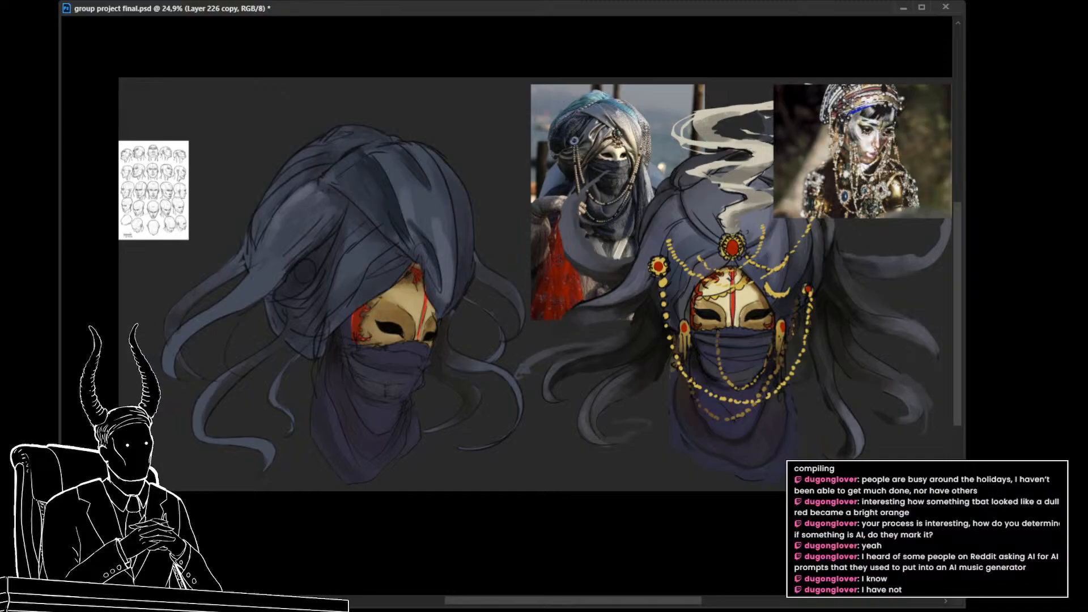
{"action": "key", "text": "ctrl+e"}
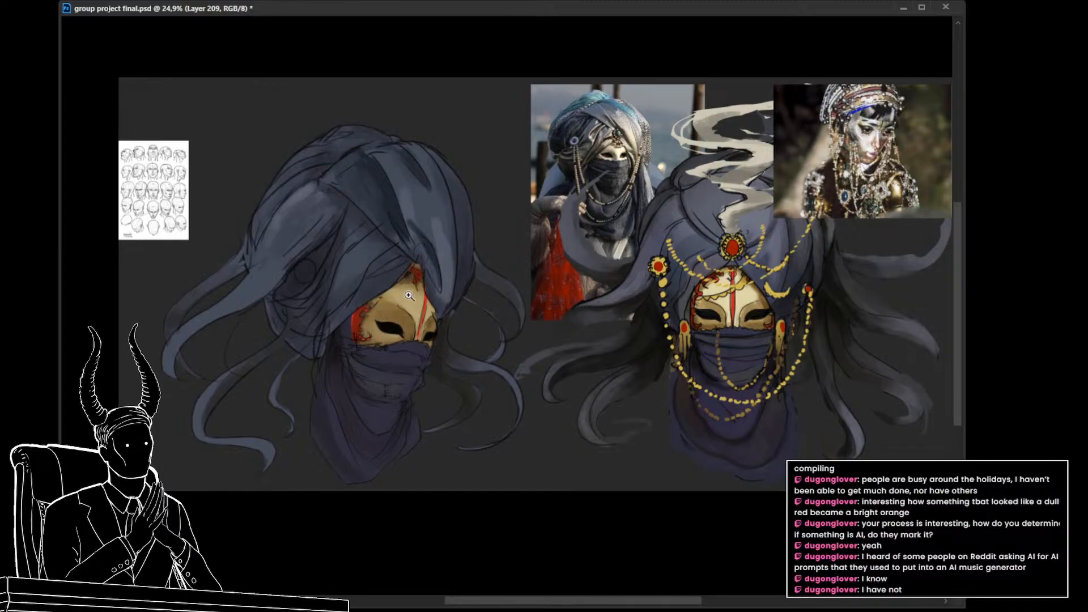
{"action": "left_click_drag", "start_coordinate": [422, 320], "coordinate": [426, 344]}
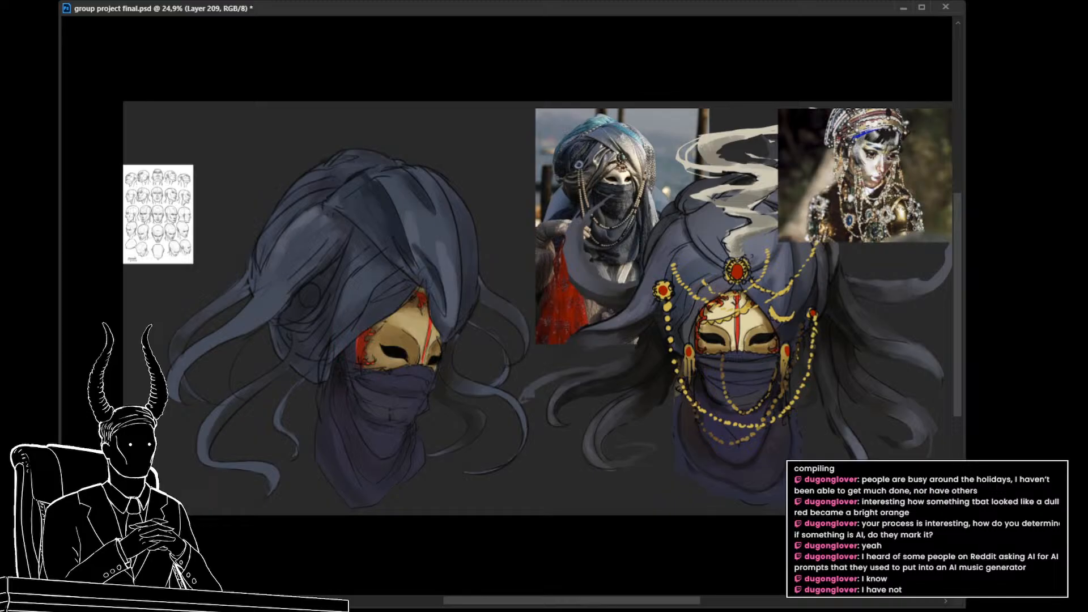
Step: Duplicate the turban's base paint layer and soften the dark diagonal front-fold shadow into lighter blue cloth on the copy
{"action": "key", "text": "ctrl+j"}
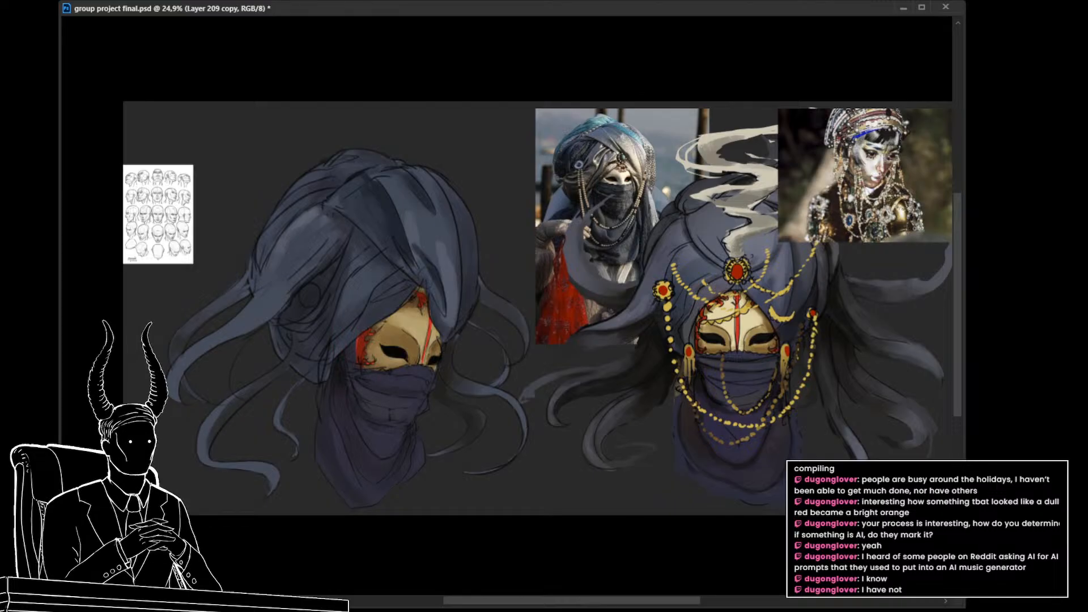
{"action": "left_click_drag", "start_coordinate": [765, 269], "coordinate": [645, 280]}
{"action": "left_click_drag", "start_coordinate": [737, 210], "coordinate": [826, 210]}
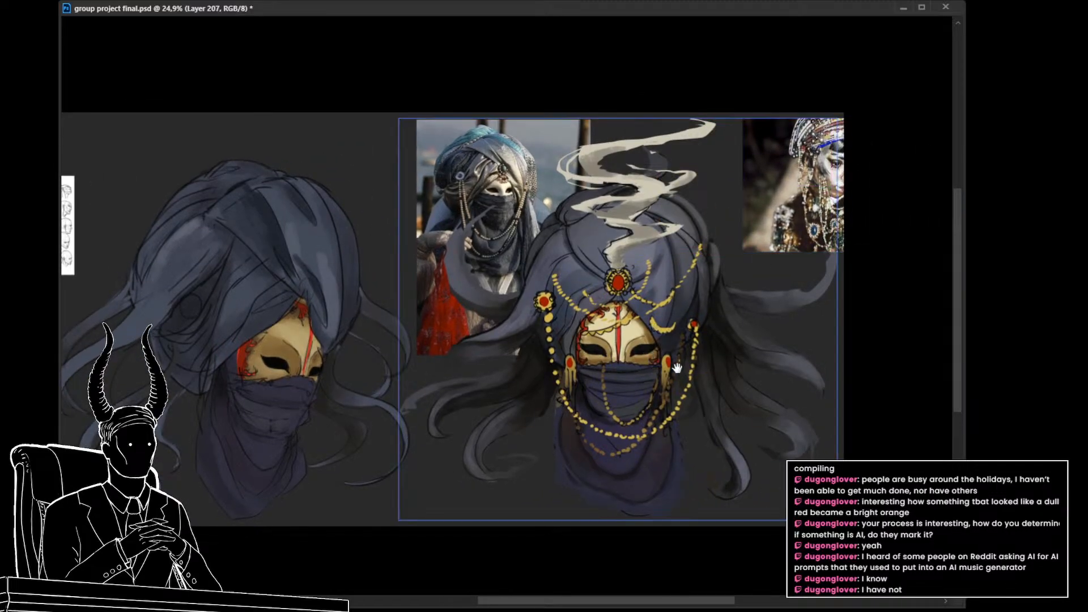
{"action": "left_click_drag", "start_coordinate": [647, 246], "coordinate": [801, 227]}
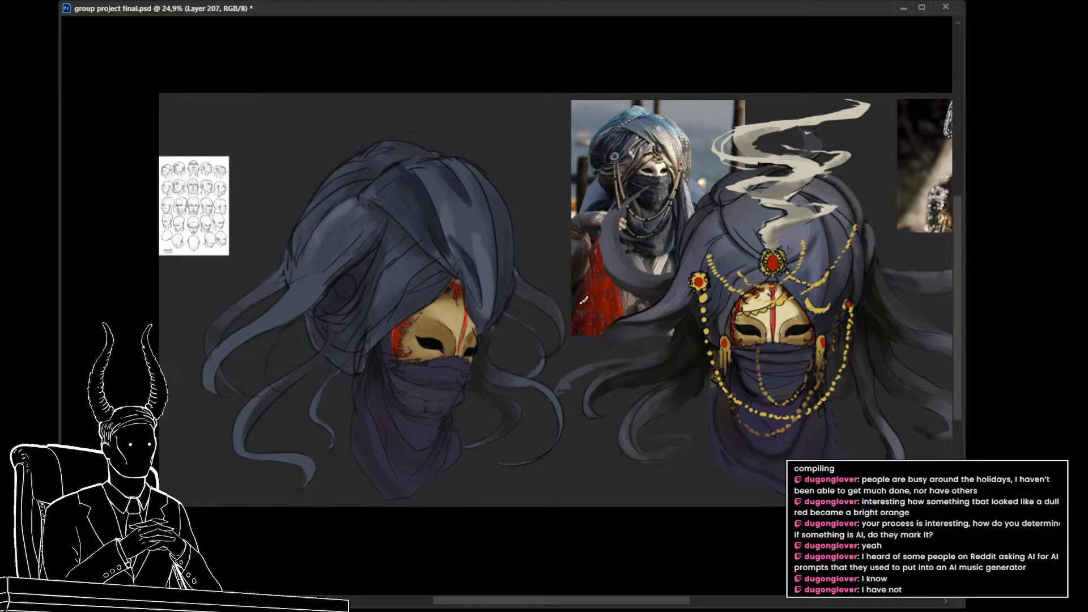
{"action": "left_click", "coordinate": [480, 252], "text": "ctrl"}
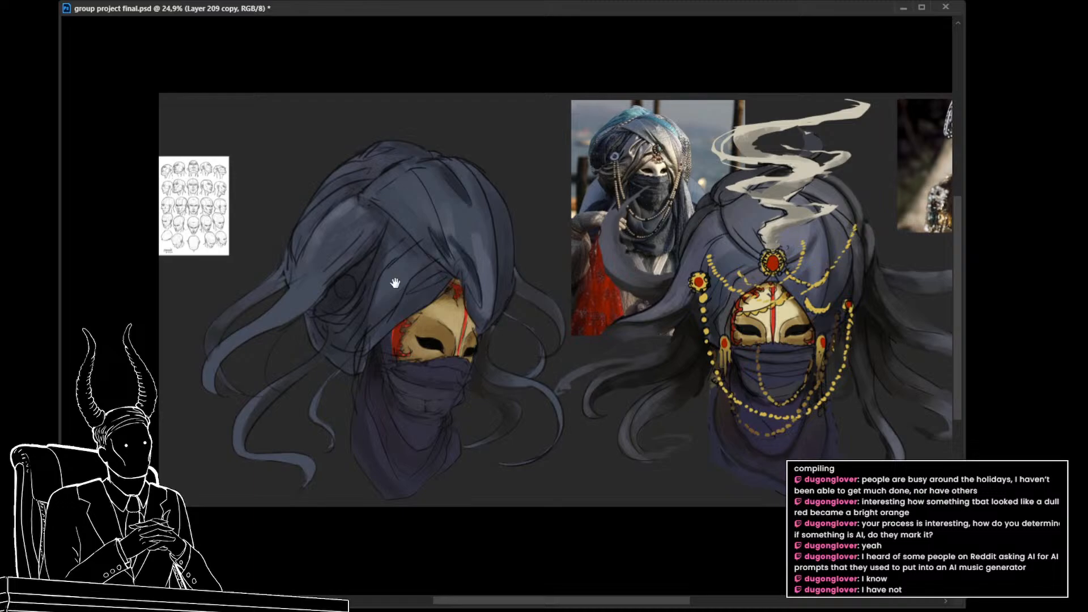
{"action": "left_click_drag", "start_coordinate": [422, 263], "coordinate": [416, 280]}
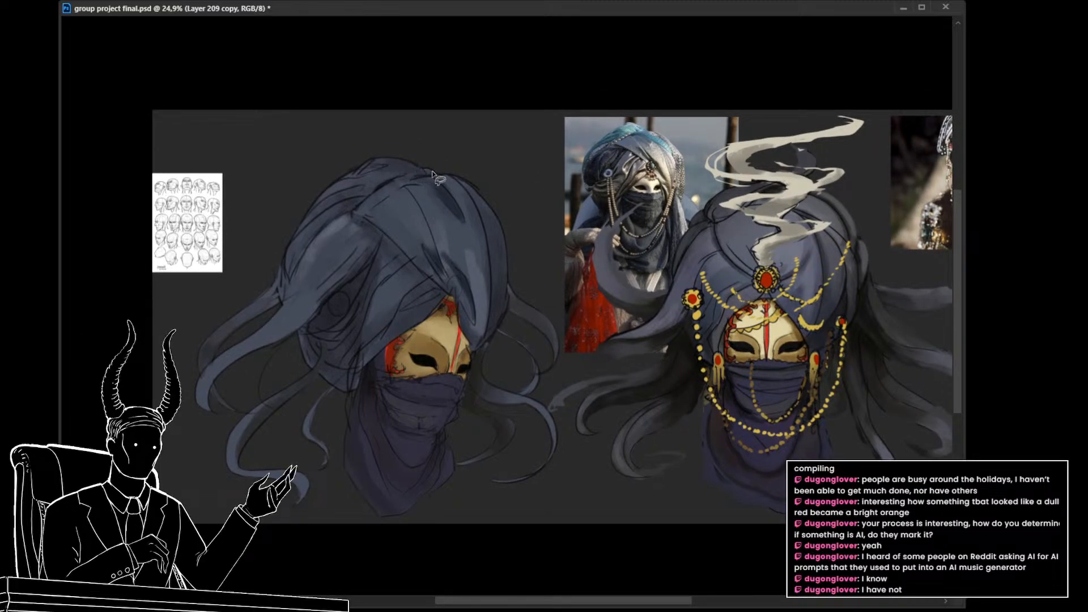
Step: Lasso the folds along the turban's upper back and shift their colour to teal
{"action": "mouse_move", "coordinate": [432, 174]}
{"action": "left_mouse_down"}
{"action": "mouse_move", "coordinate": [346, 213]}
{"action": "mouse_move", "coordinate": [309, 249]}
{"action": "mouse_move", "coordinate": [376, 146]}
{"action": "mouse_move", "coordinate": [433, 172]}
{"action": "left_mouse_up"}
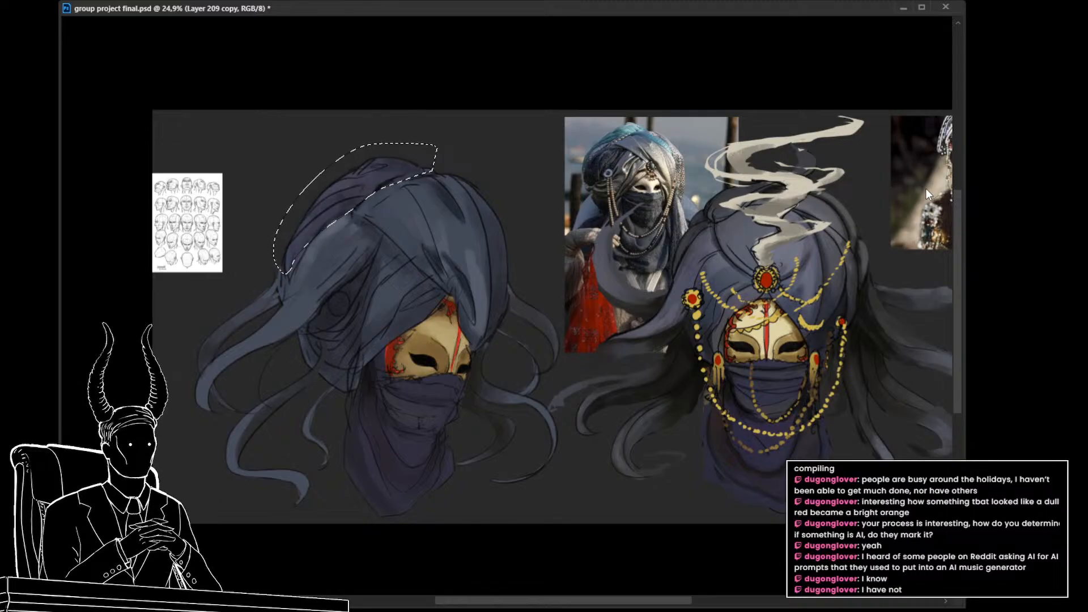
{"action": "left_click_drag", "start_coordinate": [904, 221], "coordinate": [879, 186]}
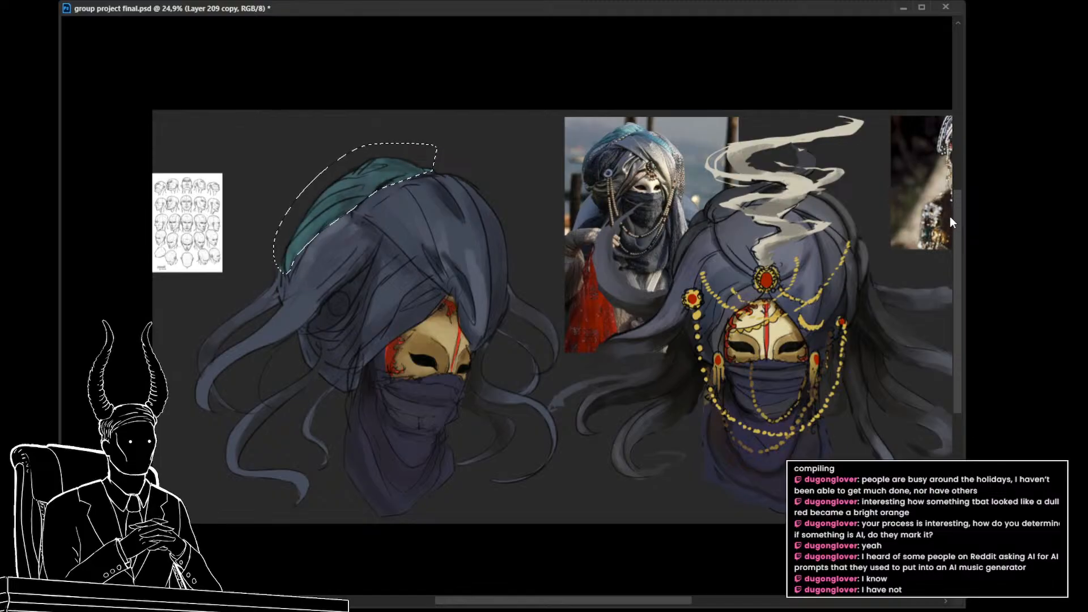
{"action": "key", "text": "ctrl+d"}
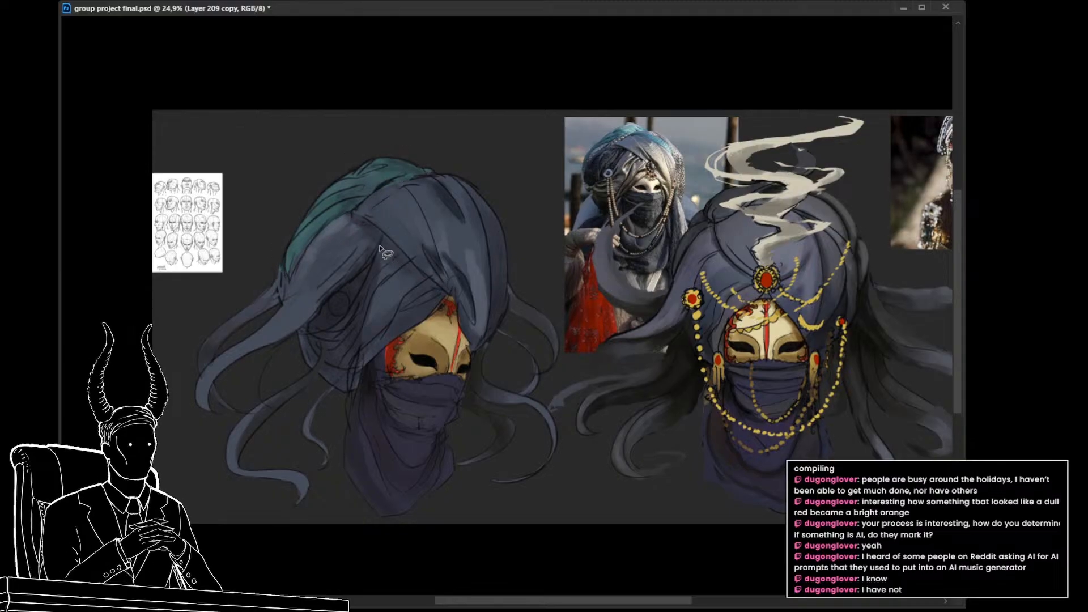
Step: Lasso the shaded folds at the turban's lower back and shift their colour to purple
{"action": "left_click_drag", "start_coordinate": [384, 233], "coordinate": [381, 248]}
{"action": "mouse_move", "coordinate": [374, 280]}
{"action": "left_mouse_down"}
{"action": "mouse_move", "coordinate": [356, 343]}
{"action": "mouse_move", "coordinate": [335, 373]}
{"action": "left_mouse_up"}
{"action": "left_click_drag", "start_coordinate": [302, 335], "coordinate": [304, 338]}
Step: Recolour the strip along the turban's outer front edge muted green and blend its lower end into the blue cloth
{"action": "mouse_move", "coordinate": [453, 178]}
{"action": "left_mouse_down"}
{"action": "mouse_move", "coordinate": [482, 230]}
{"action": "mouse_move", "coordinate": [488, 308]}
{"action": "left_mouse_up"}
{"action": "left_click_drag", "start_coordinate": [449, 179], "coordinate": [450, 180]}
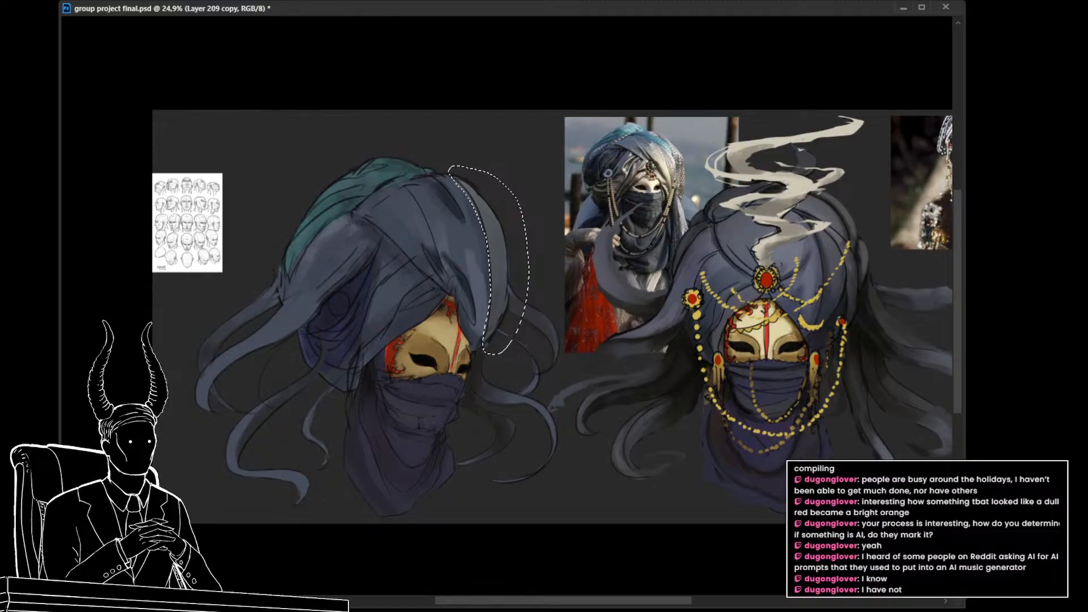
{"action": "left_click_drag", "start_coordinate": [906, 196], "coordinate": [872, 217]}
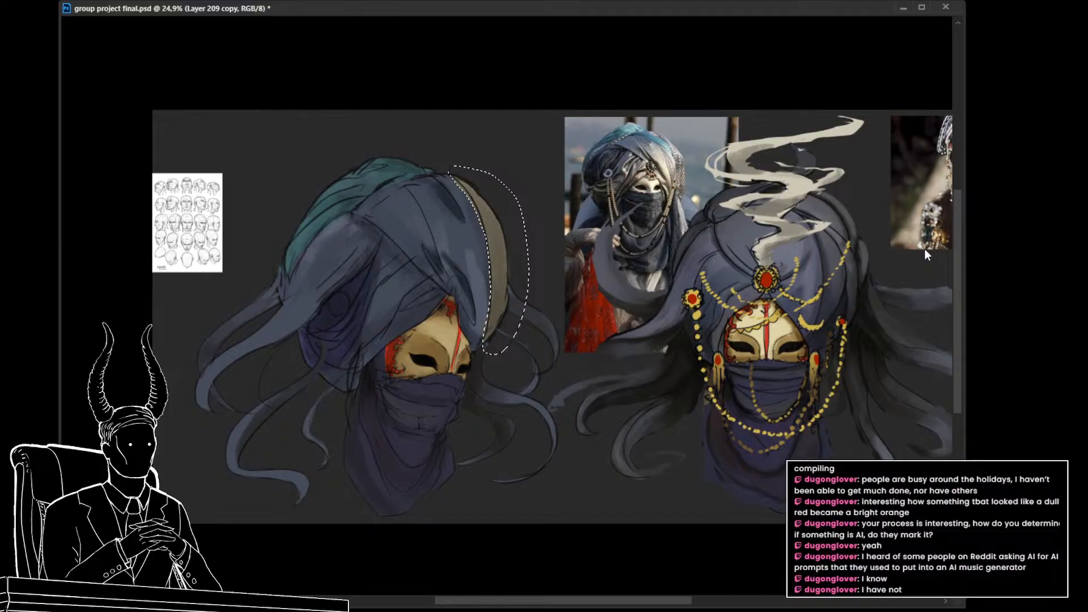
{"action": "left_click_drag", "start_coordinate": [925, 250], "coordinate": [922, 250]}
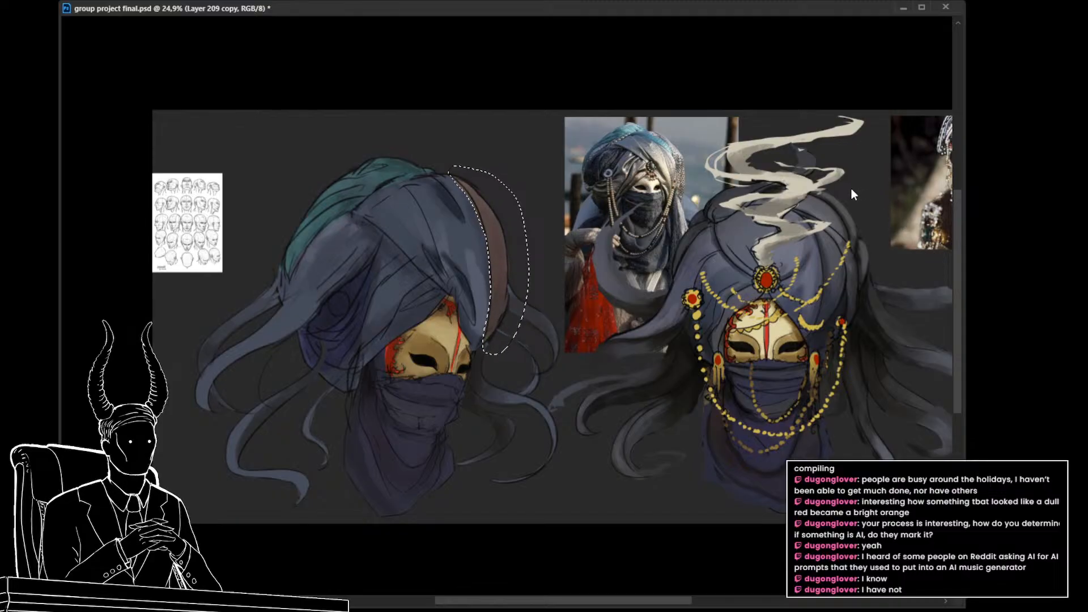
{"action": "left_click_drag", "start_coordinate": [853, 194], "coordinate": [871, 217]}
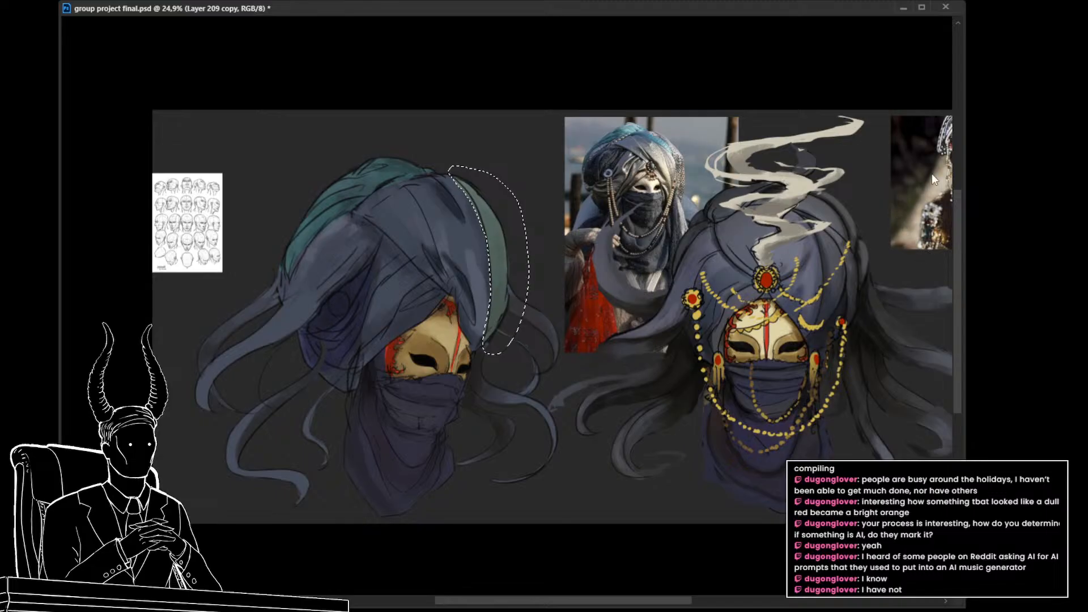
{"action": "key", "text": "ctrl+d"}
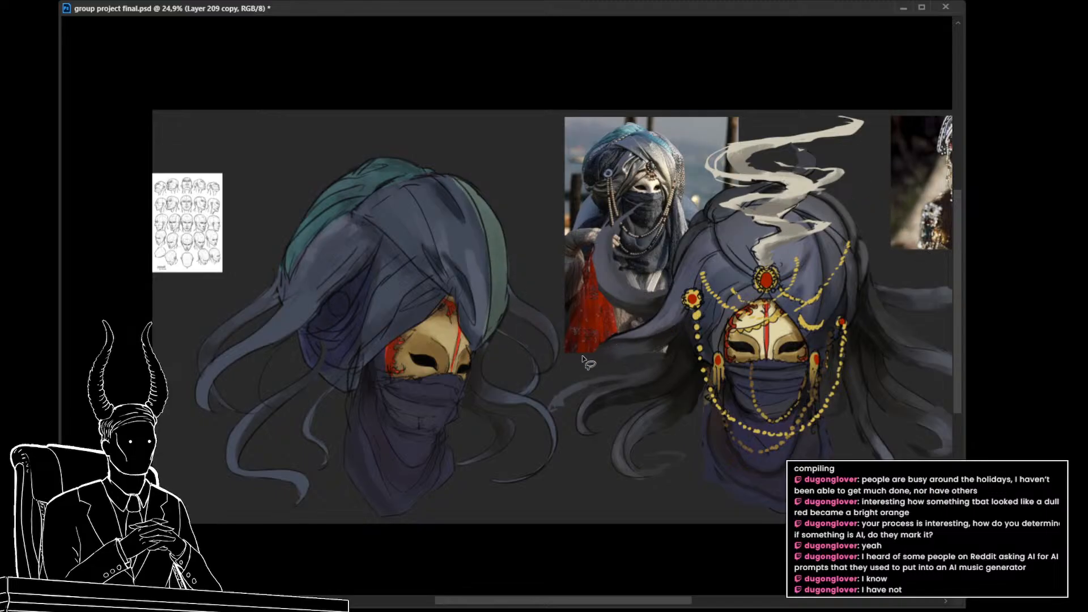
{"action": "mouse_move", "coordinate": [538, 341]}
{"action": "left_mouse_down"}
{"action": "mouse_move", "coordinate": [517, 345]}
{"action": "mouse_move", "coordinate": [536, 354]}
{"action": "left_mouse_up"}
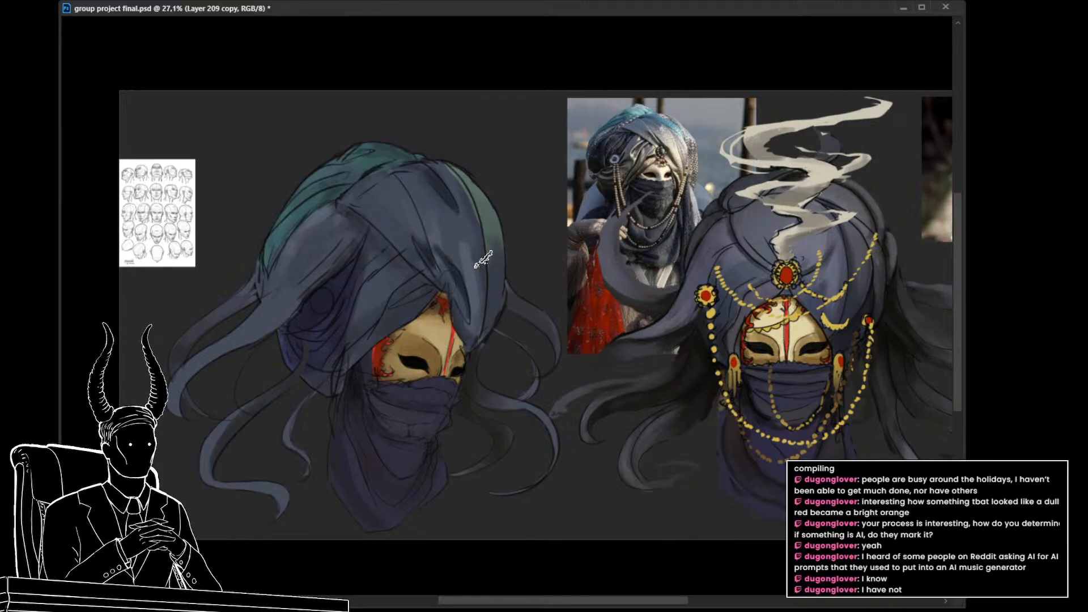
{"action": "left_click_drag", "start_coordinate": [551, 349], "coordinate": [543, 347]}
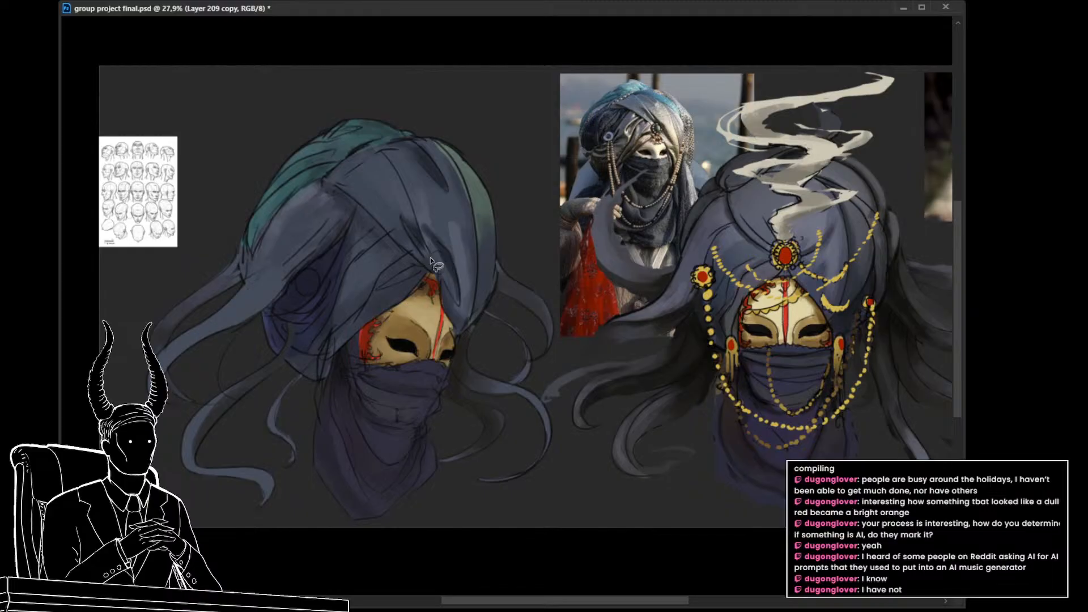
Step: Paint neutral grey over the inner folds above the mask and the lower back folds, and mute the teal on top
{"action": "left_click_drag", "start_coordinate": [430, 259], "coordinate": [440, 254]}
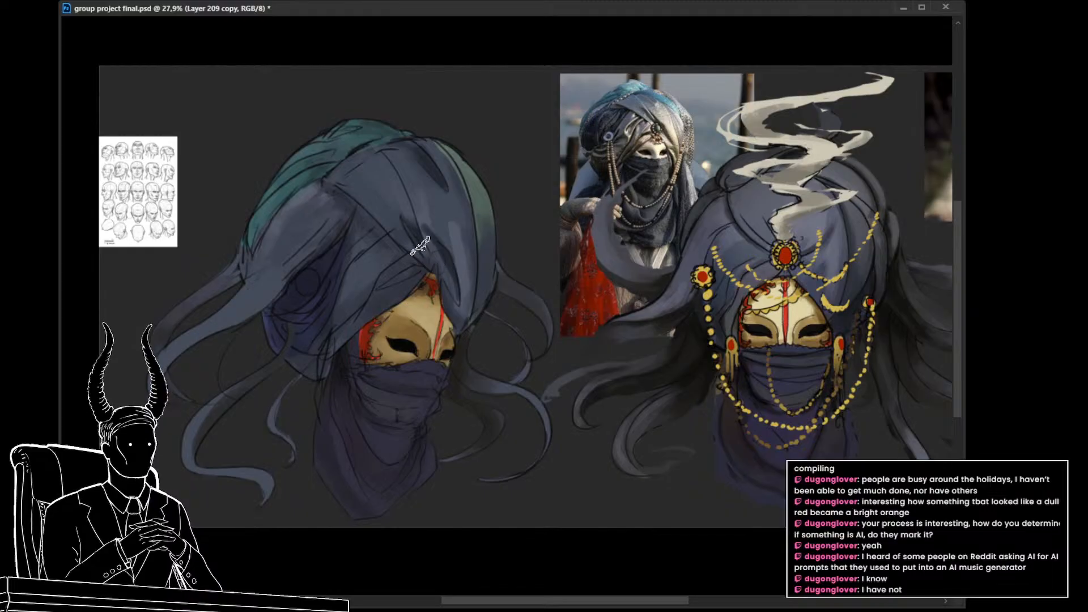
{"action": "key", "text": "]"}
{"action": "key", "text": "]"}
{"action": "key", "text": "]"}
{"action": "key", "text": "]"}
{"action": "key", "text": "]"}
{"action": "key", "text": "]"}
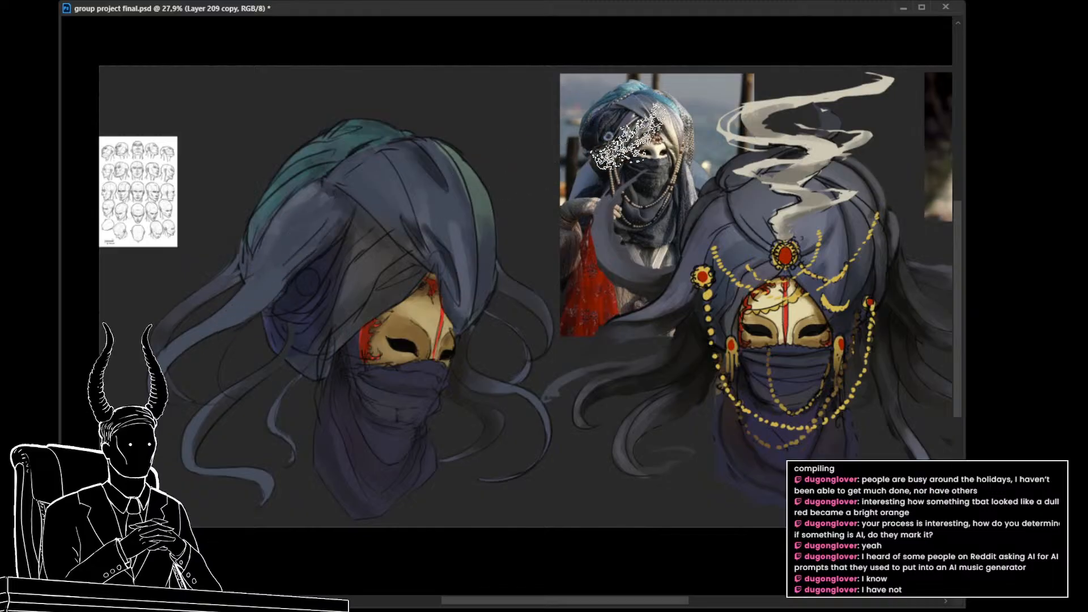
{"action": "left_click", "coordinate": [589, 113], "text": "alt"}
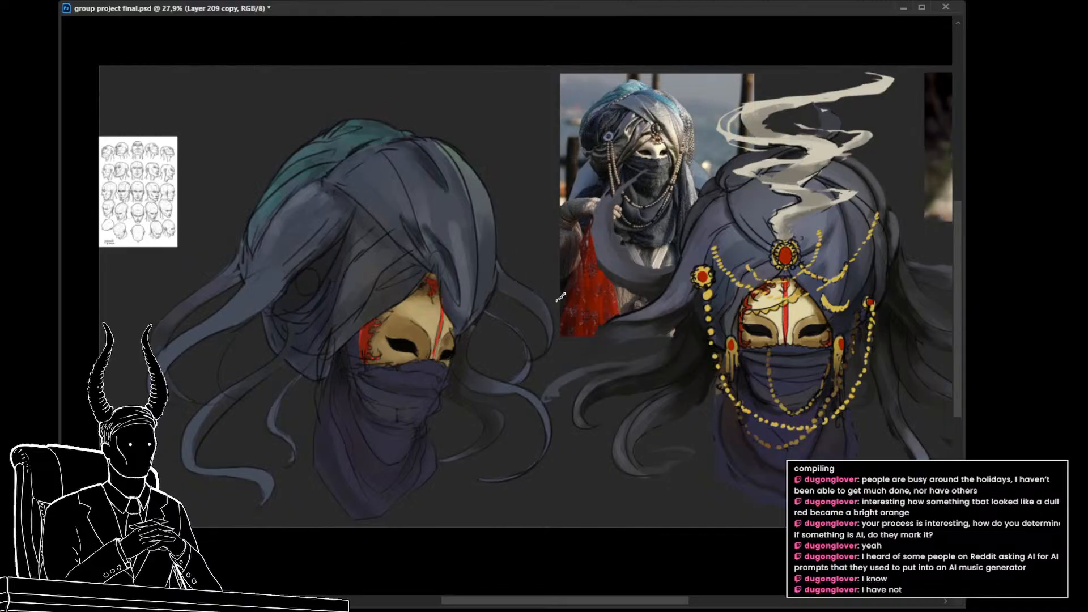
{"action": "left_click", "coordinate": [687, 312], "text": "alt"}
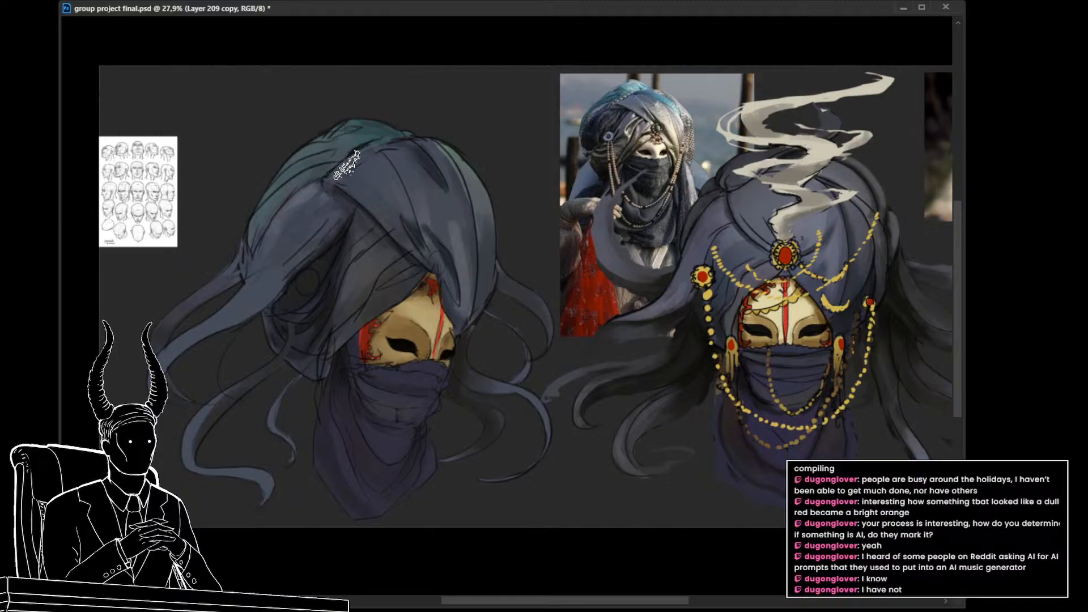
Step: Brush pale highlights onto the turban's front folds above the mask, undoing trial strokes and enlarging the soft brush
{"action": "mouse_move", "coordinate": [540, 336]}
{"action": "left_mouse_down"}
{"action": "mouse_move", "coordinate": [510, 337]}
{"action": "mouse_move", "coordinate": [527, 348]}
{"action": "mouse_move", "coordinate": [542, 330]}
{"action": "left_mouse_up"}
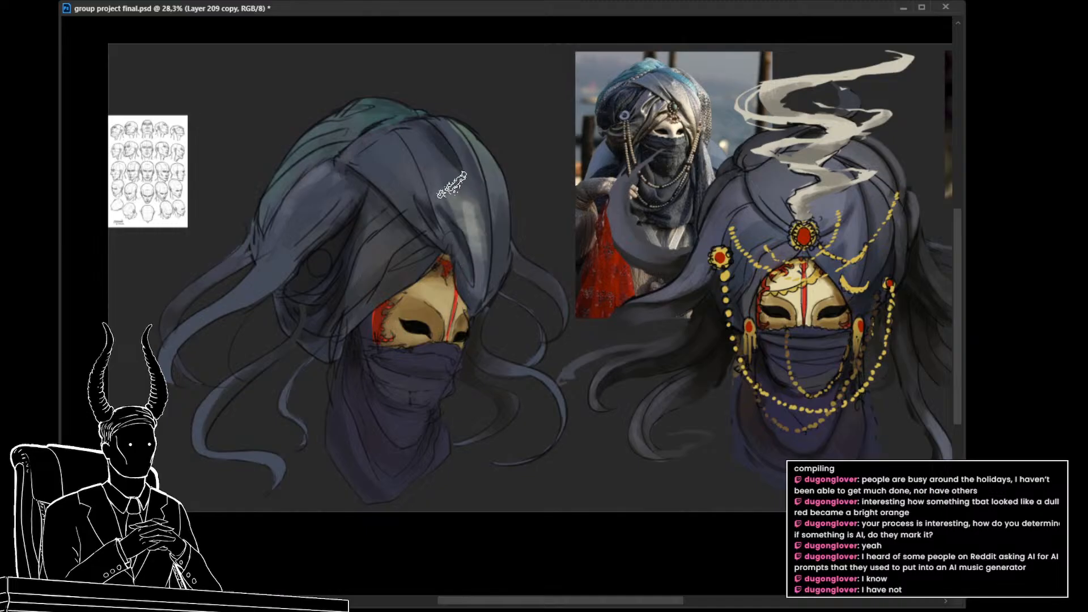
{"action": "mouse_move", "coordinate": [467, 164]}
{"action": "left_mouse_down"}
{"action": "mouse_move", "coordinate": [475, 225]}
{"action": "mouse_move", "coordinate": [456, 181]}
{"action": "left_mouse_up"}
{"action": "key", "text": "ctrl+z"}
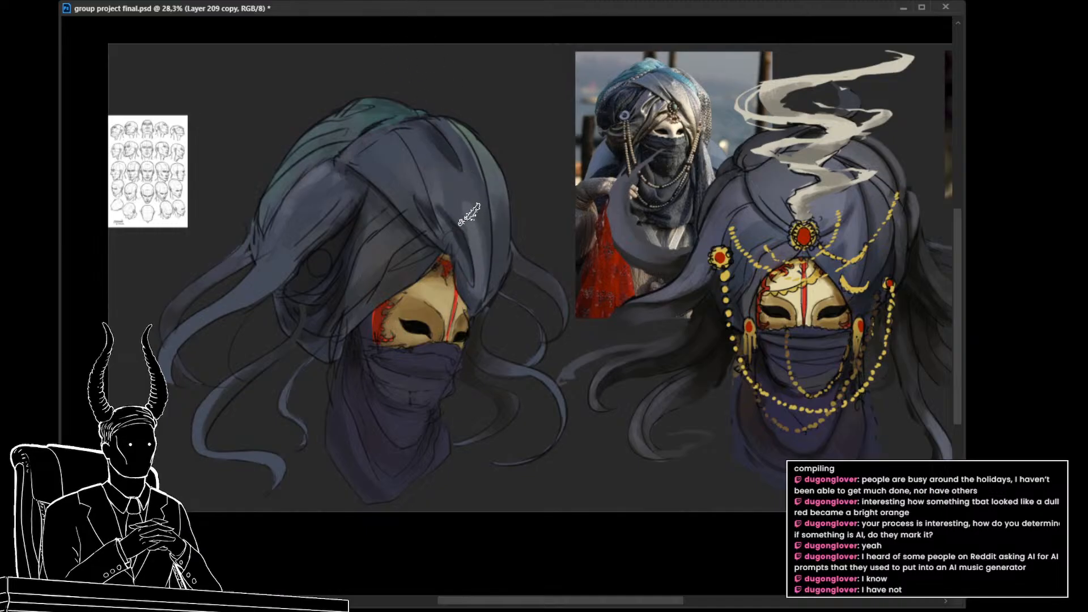
{"action": "mouse_move", "coordinate": [482, 283]}
{"action": "left_mouse_down"}
{"action": "mouse_move", "coordinate": [455, 167]}
{"action": "mouse_move", "coordinate": [477, 257]}
{"action": "mouse_move", "coordinate": [465, 177]}
{"action": "left_mouse_up"}
{"action": "mouse_move", "coordinate": [462, 222]}
{"action": "left_mouse_down"}
{"action": "mouse_move", "coordinate": [428, 145]}
{"action": "mouse_move", "coordinate": [410, 133]}
{"action": "left_mouse_up"}
{"action": "mouse_move", "coordinate": [441, 190]}
{"action": "left_mouse_down"}
{"action": "mouse_move", "coordinate": [417, 160]}
{"action": "mouse_move", "coordinate": [438, 208]}
{"action": "mouse_move", "coordinate": [386, 147]}
{"action": "mouse_move", "coordinate": [422, 200]}
{"action": "mouse_move", "coordinate": [384, 170]}
{"action": "mouse_move", "coordinate": [403, 213]}
{"action": "mouse_move", "coordinate": [369, 165]}
{"action": "mouse_move", "coordinate": [397, 182]}
{"action": "left_mouse_up"}
{"action": "key", "text": "ctrl+z"}
{"action": "key", "text": "bracketright"}
{"action": "key", "text": "bracketright"}
{"action": "key", "text": "bracketright"}
{"action": "key", "text": "bracketright"}
{"action": "key", "text": "bracketright"}
{"action": "key", "text": "bracketright"}
{"action": "key", "text": "bracketright"}
{"action": "key", "text": "bracketright"}
{"action": "key", "text": "bracketright"}
{"action": "key", "text": "bracketright"}
{"action": "mouse_move", "coordinate": [437, 174]}
{"action": "left_mouse_down"}
{"action": "mouse_move", "coordinate": [465, 220]}
{"action": "mouse_move", "coordinate": [423, 172]}
{"action": "mouse_move", "coordinate": [451, 246]}
{"action": "mouse_move", "coordinate": [440, 244]}
{"action": "mouse_move", "coordinate": [471, 251]}
{"action": "left_mouse_up"}
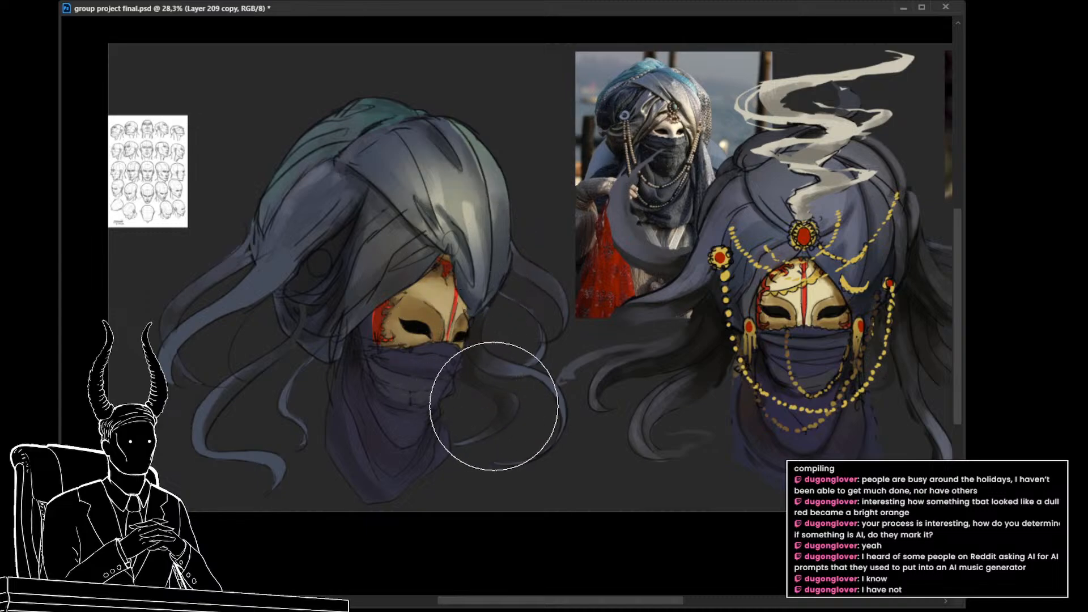
Step: Strengthen the front-fold highlight with a warm cream glow after checking the painting with the proof view toggled
{"action": "left_click_drag", "start_coordinate": [509, 364], "coordinate": [458, 380]}
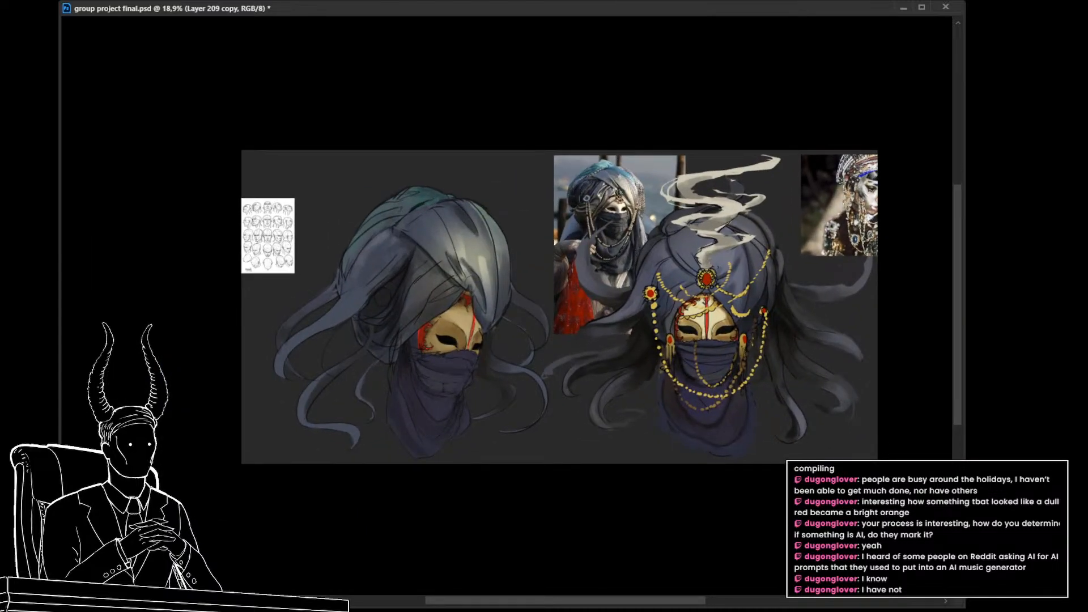
{"action": "key", "text": "ctrl+y"}
{"action": "key", "text": "ctrl+y"}
{"action": "scroll", "coordinate": [496, 320], "scroll_direction": "up", "scroll_amount": 2}
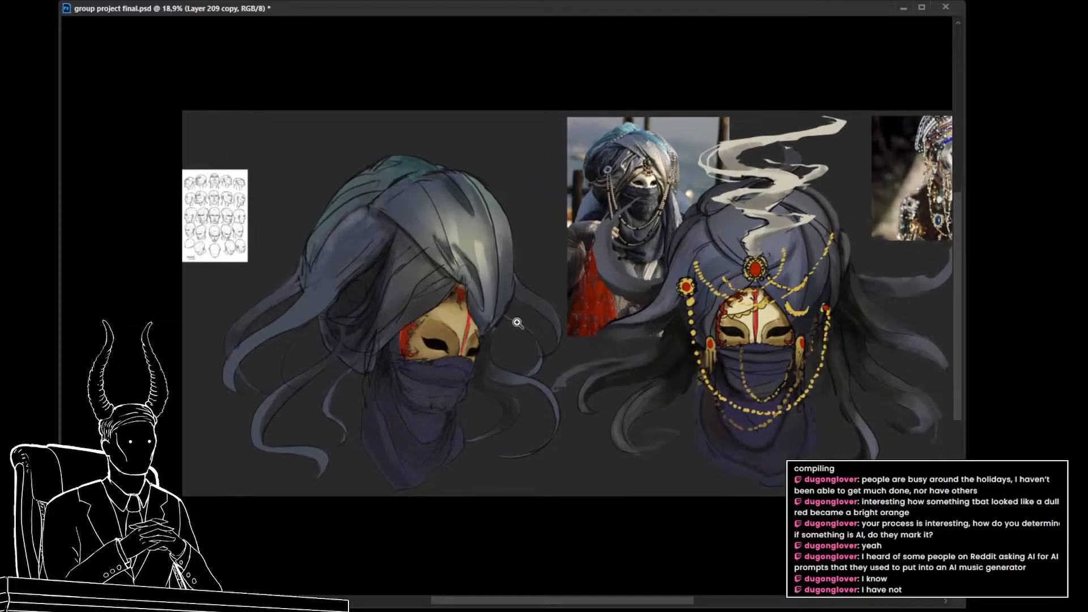
{"action": "key", "text": "ctrl+y"}
{"action": "key", "text": "ctrl+y"}
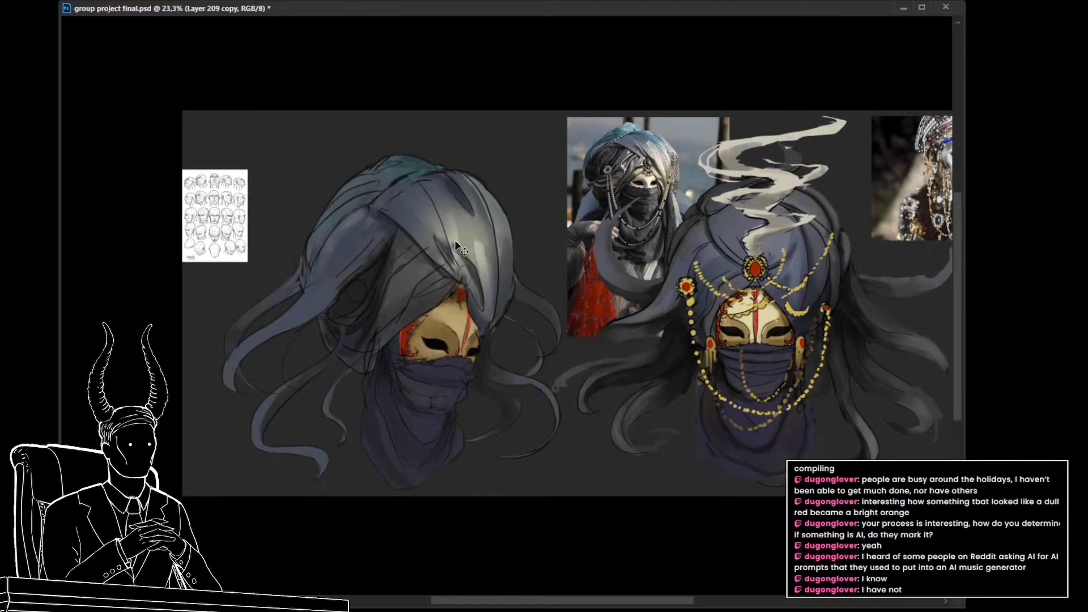
{"action": "key", "text": "b"}
{"action": "mouse_move", "coordinate": [444, 196]}
{"action": "left_mouse_down"}
{"action": "mouse_move", "coordinate": [399, 272]}
{"action": "mouse_move", "coordinate": [471, 265]}
{"action": "left_mouse_up"}
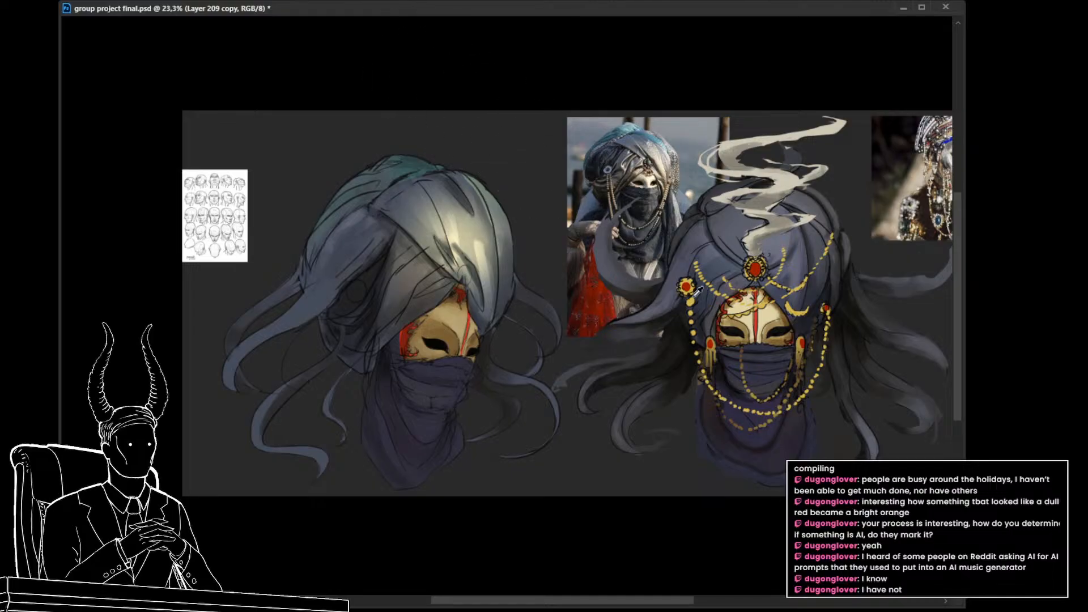
Step: Darken the turban's side and back folds with large soft strokes so the light falls off away from the front highlight
{"action": "mouse_move", "coordinate": [364, 262]}
{"action": "left_mouse_down"}
{"action": "mouse_move", "coordinate": [342, 310]}
{"action": "mouse_move", "coordinate": [349, 350]}
{"action": "mouse_move", "coordinate": [360, 294]}
{"action": "mouse_move", "coordinate": [335, 347]}
{"action": "left_mouse_up"}
{"action": "left_click_drag", "start_coordinate": [306, 271], "coordinate": [388, 163]}
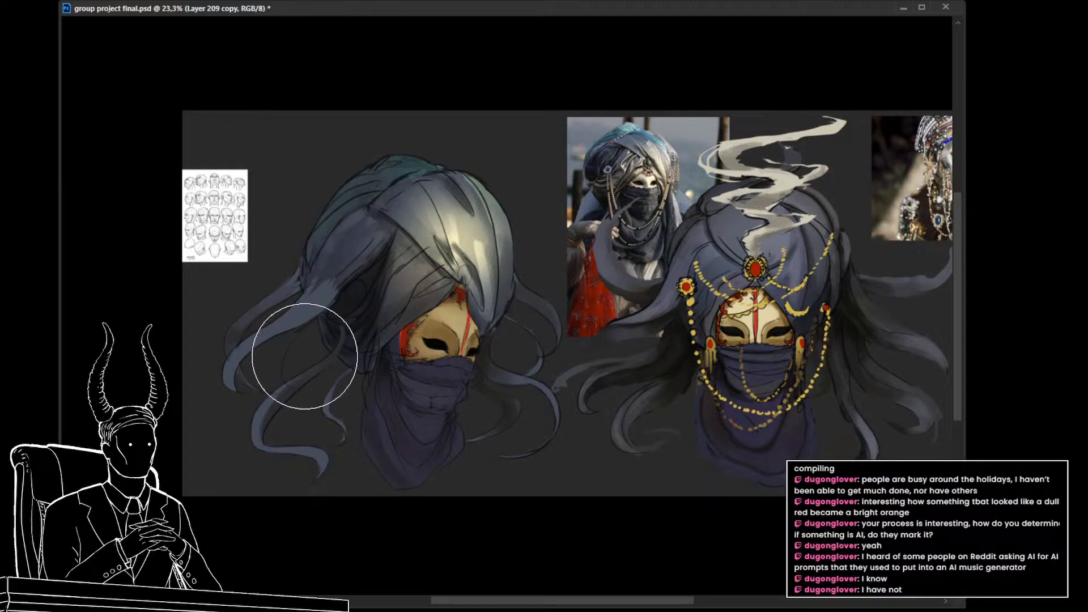
{"action": "key", "text": "ctrl+z"}
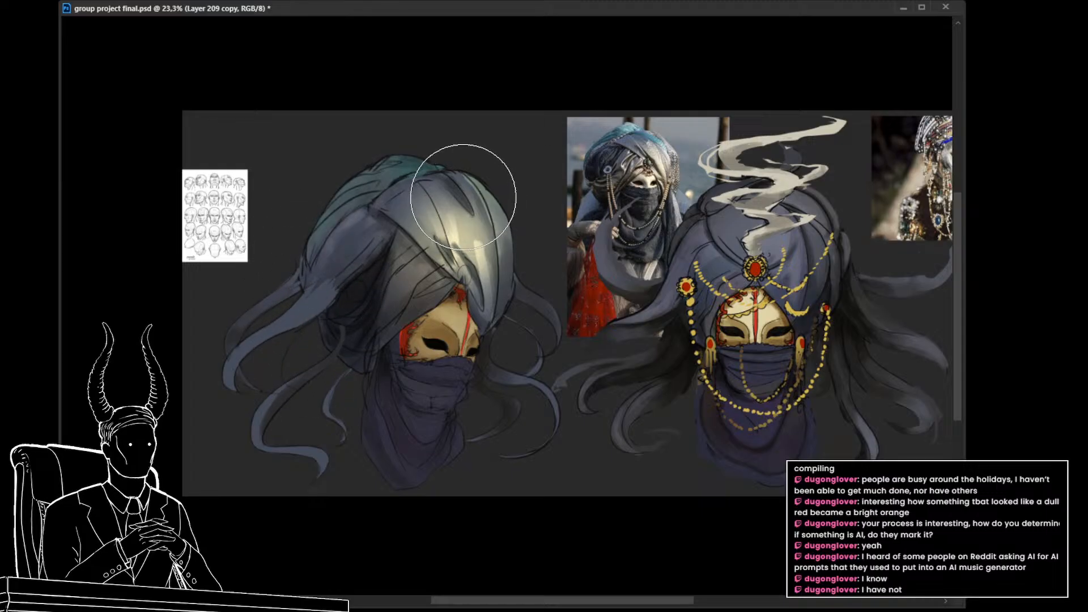
{"action": "key", "text": "bracketright"}
{"action": "mouse_move", "coordinate": [494, 241]}
{"action": "left_mouse_down"}
{"action": "mouse_move", "coordinate": [484, 203]}
{"action": "mouse_move", "coordinate": [499, 229]}
{"action": "left_mouse_up"}
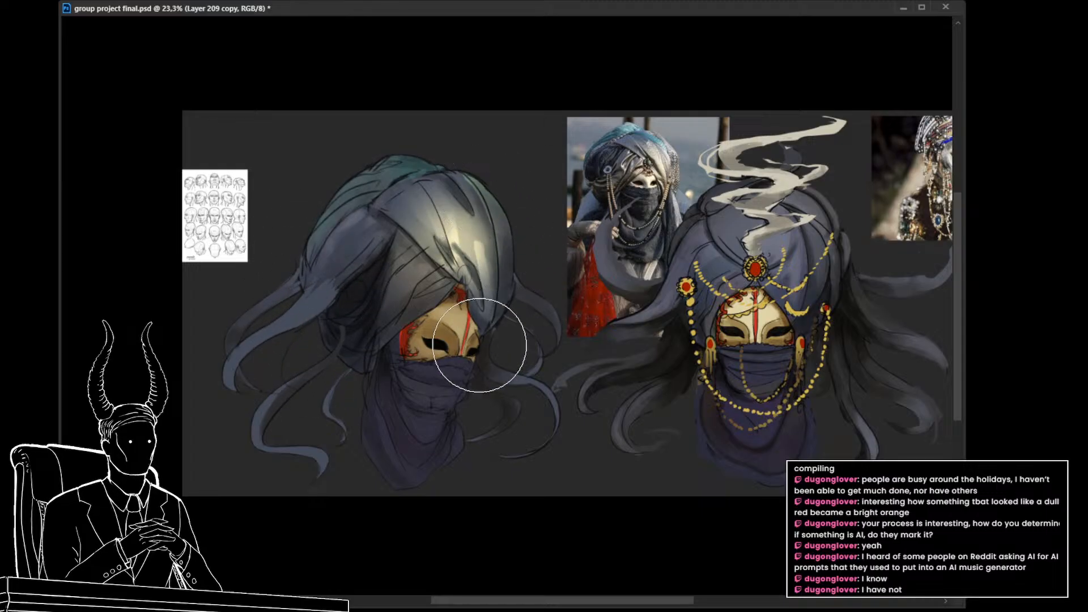
{"action": "left_click_drag", "start_coordinate": [456, 179], "coordinate": [374, 210]}
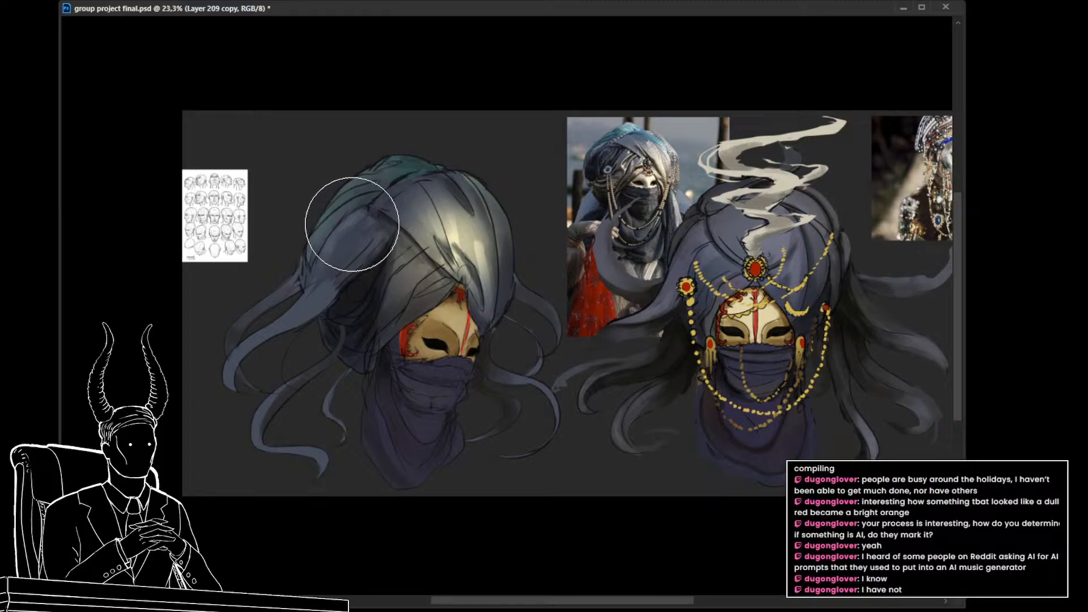
{"action": "mouse_move", "coordinate": [374, 277]}
{"action": "left_mouse_down"}
{"action": "mouse_move", "coordinate": [385, 367]}
{"action": "mouse_move", "coordinate": [337, 309]}
{"action": "left_mouse_up"}
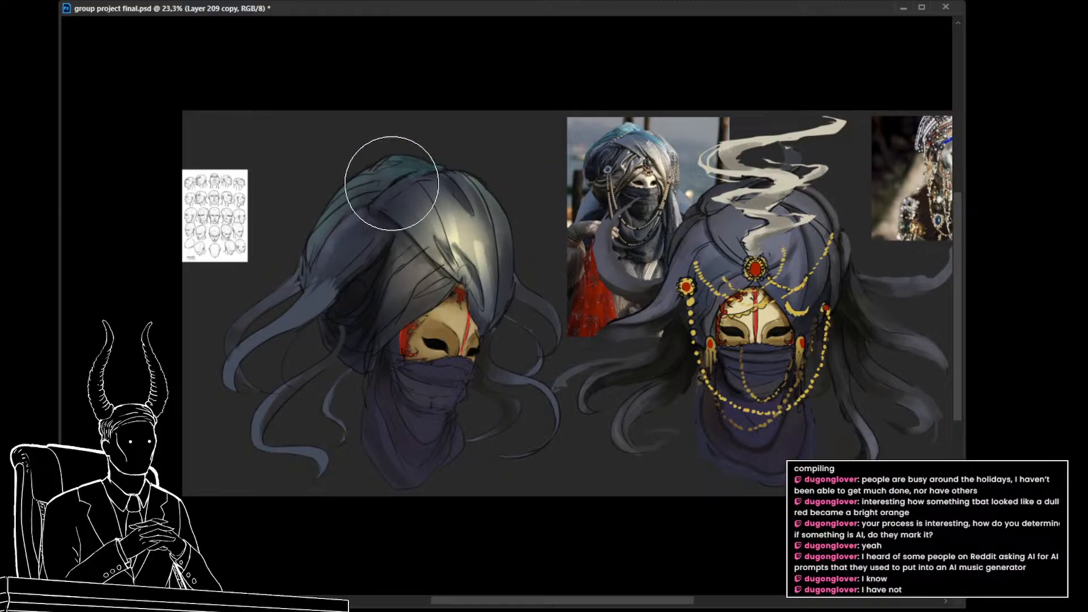
Step: Show the Painter of Winds artwork for comparison, hide it again, and return to the copied turban paint layer
{"action": "left_click", "coordinate": [448, 195], "text": "alt"}
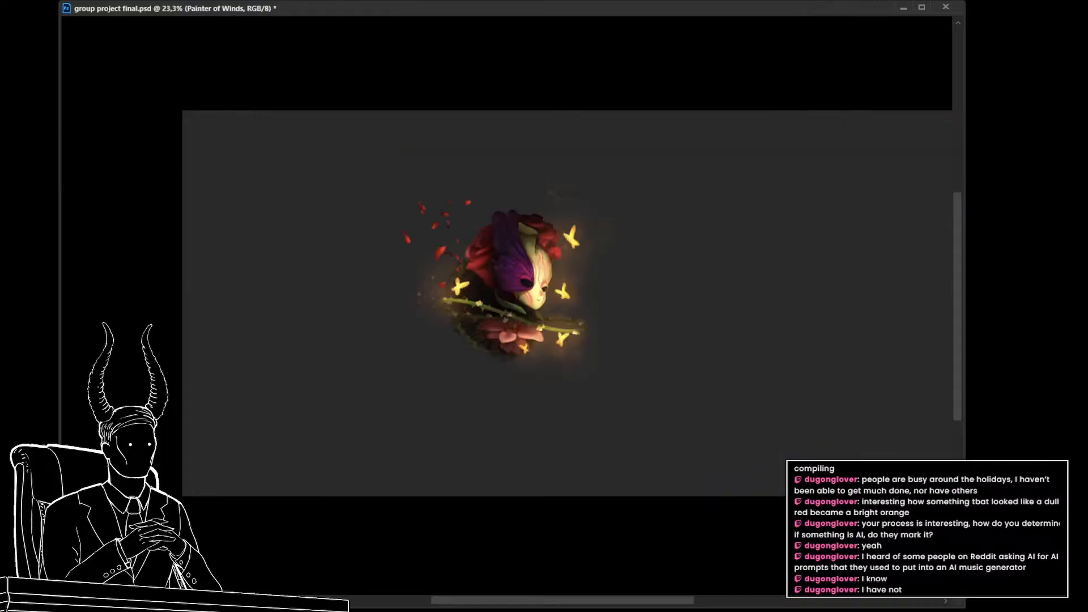
{"action": "left_click_drag", "start_coordinate": [588, 369], "coordinate": [735, 416]}
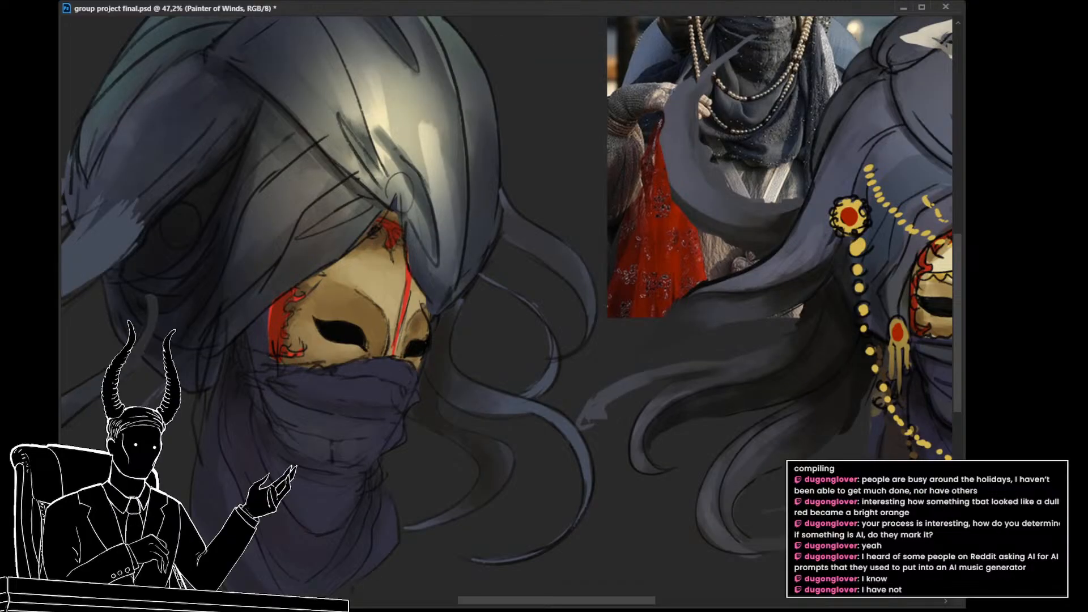
{"action": "mouse_move", "coordinate": [506, 341]}
{"action": "left_mouse_down"}
{"action": "mouse_move", "coordinate": [471, 380]}
{"action": "mouse_move", "coordinate": [537, 362]}
{"action": "mouse_move", "coordinate": [492, 336]}
{"action": "left_mouse_up"}
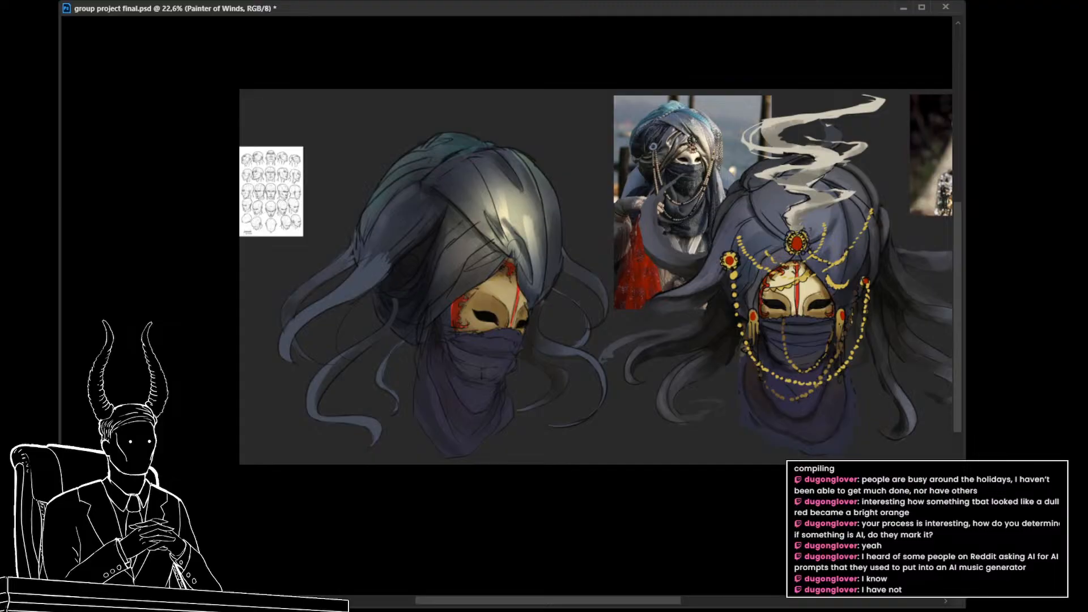
{"action": "left_click", "coordinate": [476, 247]}
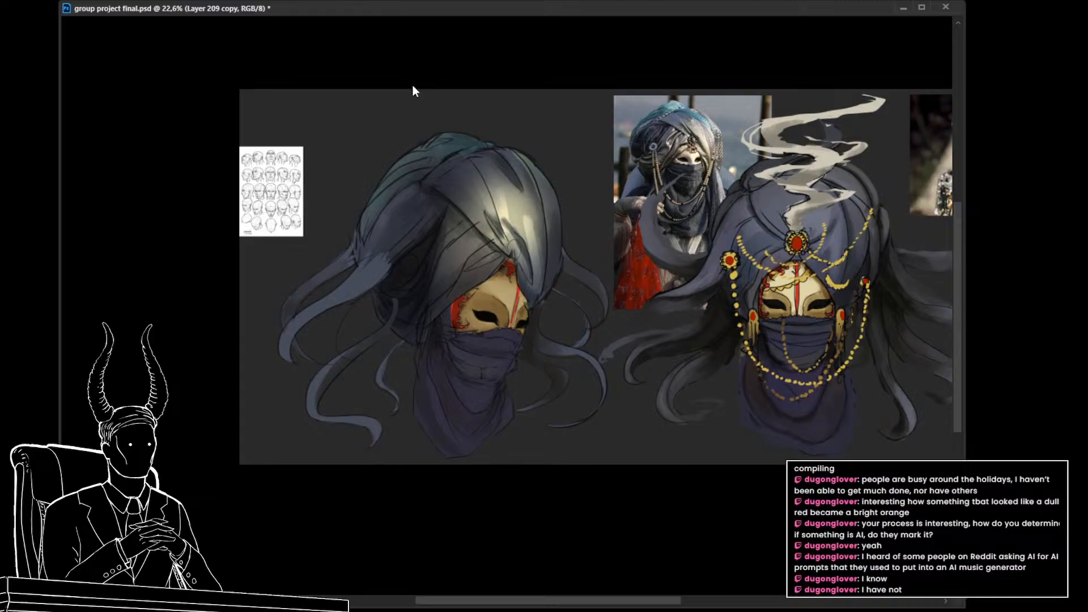
{"action": "mouse_move", "coordinate": [423, 145]}
{"action": "left_mouse_down"}
{"action": "mouse_move", "coordinate": [378, 196]}
{"action": "mouse_move", "coordinate": [435, 144]}
{"action": "mouse_move", "coordinate": [340, 263]}
{"action": "left_mouse_up"}
{"action": "mouse_move", "coordinate": [425, 124]}
{"action": "left_mouse_down"}
{"action": "mouse_move", "coordinate": [359, 219]}
{"action": "mouse_move", "coordinate": [361, 257]}
{"action": "left_mouse_up"}
{"action": "key", "text": "ctrl+z"}
{"action": "key", "text": "ctrl+z"}
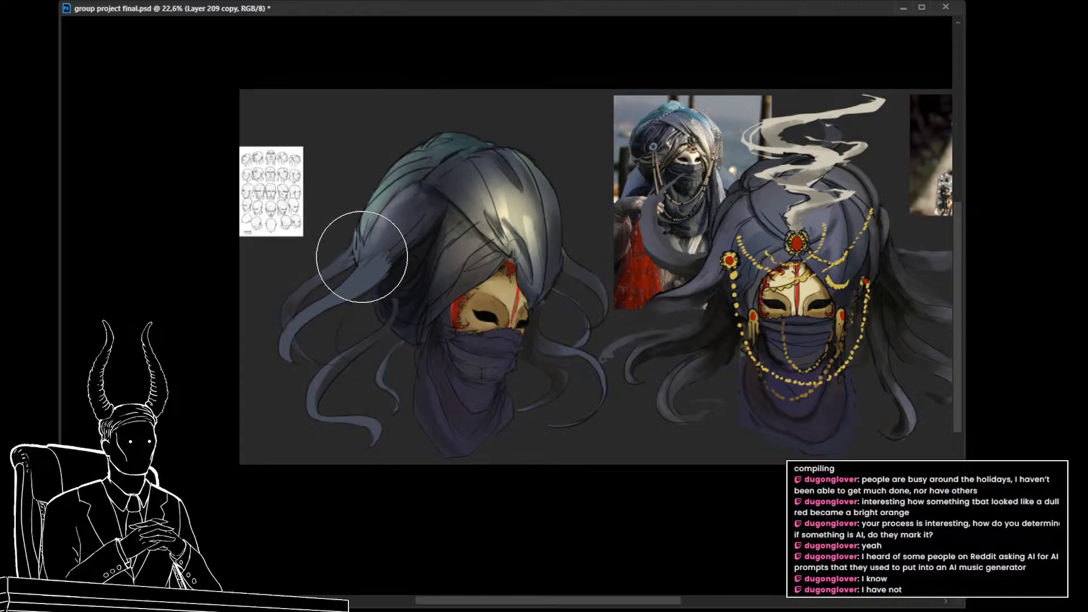
{"action": "key", "text": "ctrl+z"}
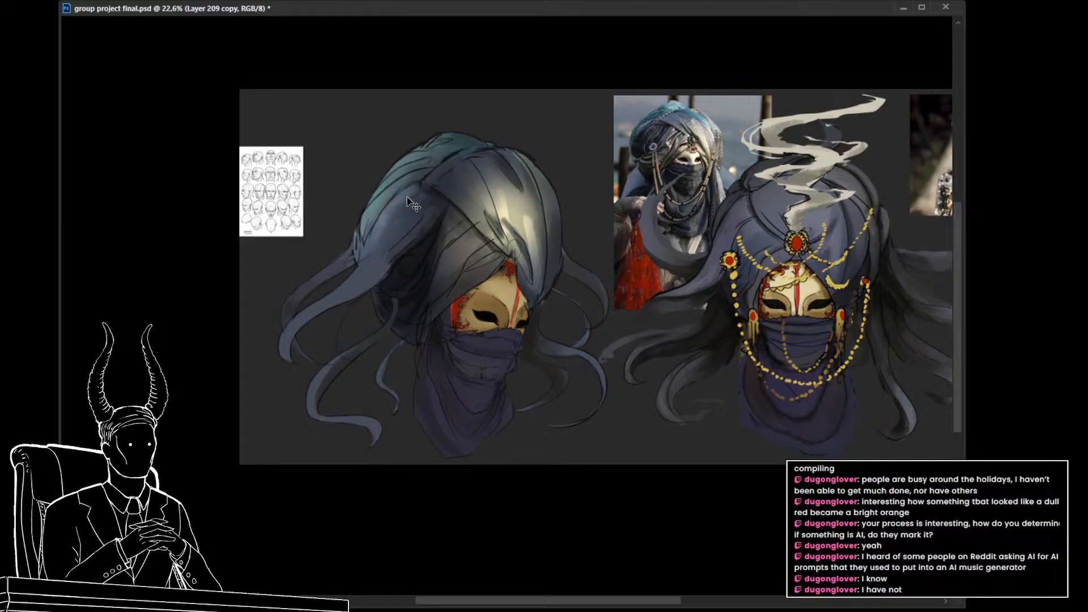
{"action": "key", "text": "ctrl+z"}
{"action": "key", "text": "ctrl+z"}
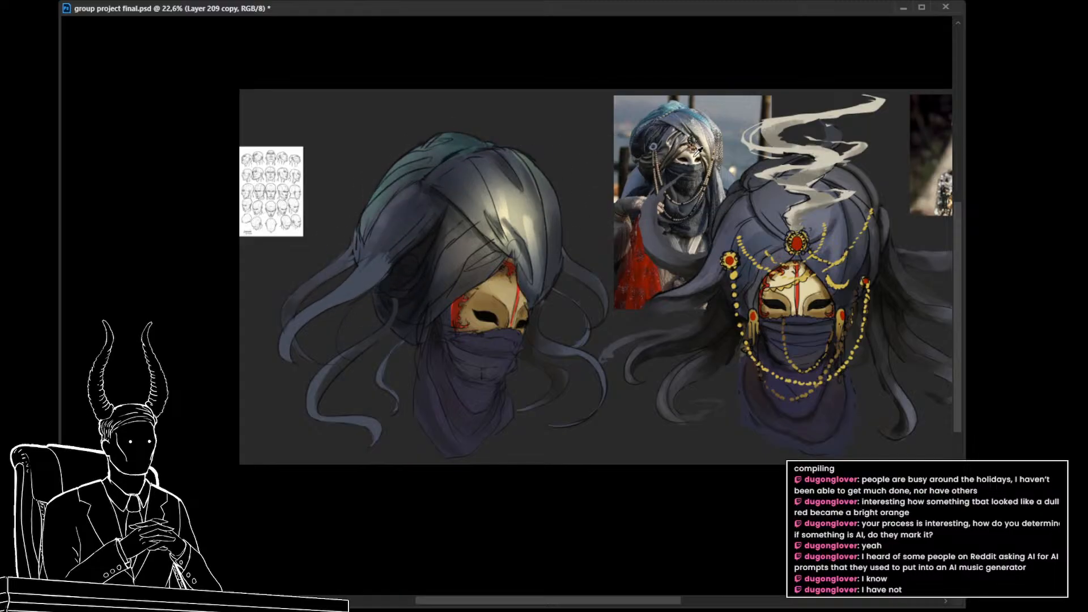
{"action": "mouse_move", "coordinate": [394, 193]}
{"action": "left_mouse_down"}
{"action": "mouse_move", "coordinate": [355, 301]}
{"action": "mouse_move", "coordinate": [418, 147]}
{"action": "mouse_move", "coordinate": [366, 290]}
{"action": "mouse_move", "coordinate": [418, 177]}
{"action": "left_mouse_up"}
{"action": "key", "text": "ctrl+z"}
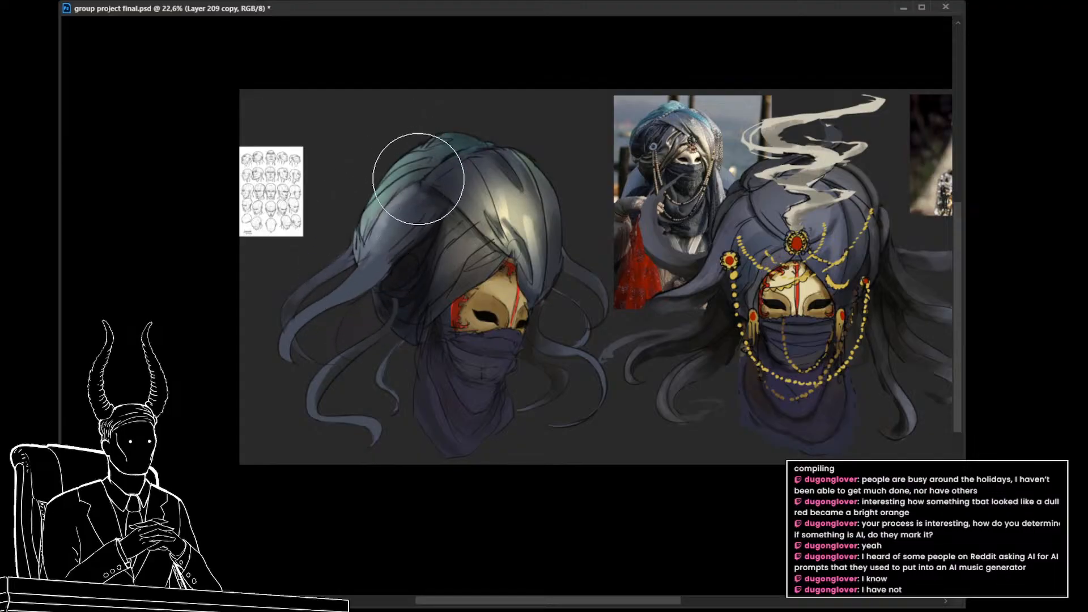
{"action": "key", "text": "ctrl+z"}
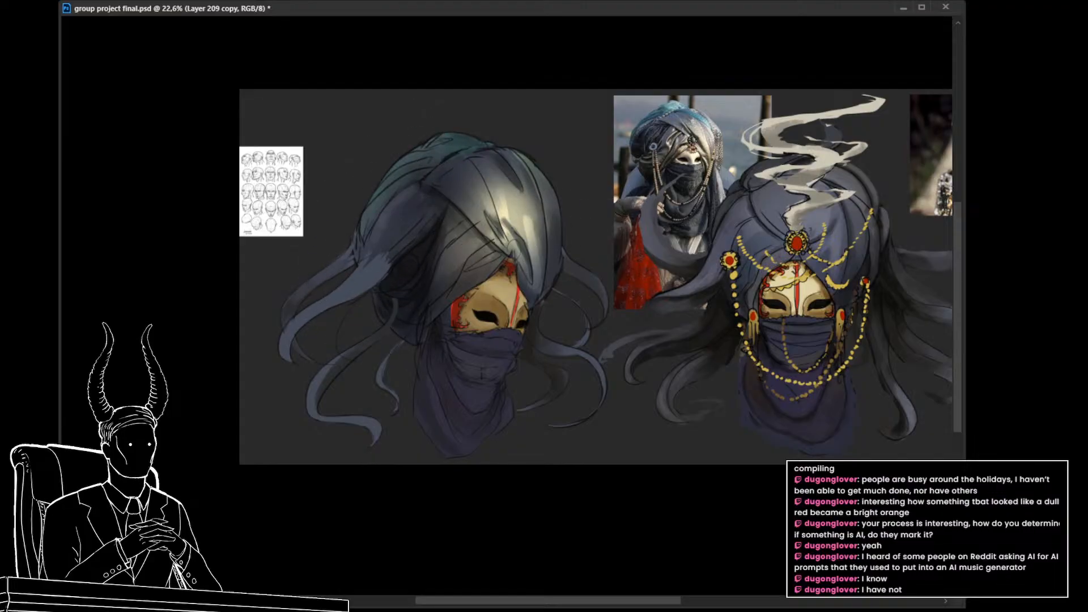
{"action": "key", "text": "ctrl+z"}
{"action": "key", "text": "ctrl+shift+z"}
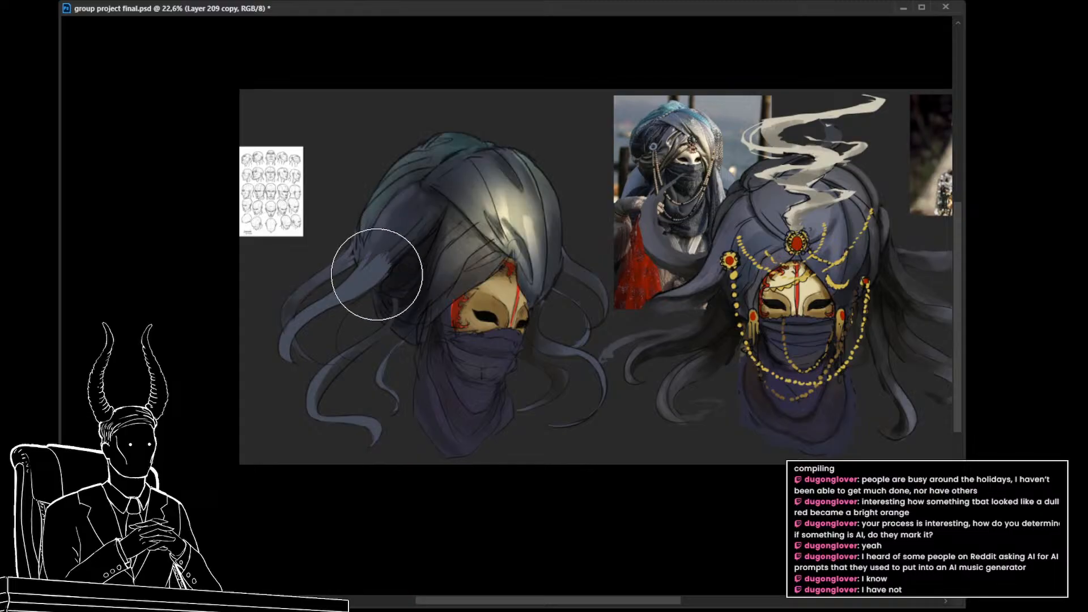
Step: Brush a soft, warm pale glow onto the turban's back fold where the trailing strands begin, and save the document
{"action": "mouse_move", "coordinate": [376, 274]}
{"action": "left_mouse_down"}
{"action": "mouse_move", "coordinate": [398, 175]}
{"action": "mouse_move", "coordinate": [370, 252]}
{"action": "mouse_move", "coordinate": [371, 289]}
{"action": "mouse_move", "coordinate": [368, 226]}
{"action": "mouse_move", "coordinate": [339, 303]}
{"action": "mouse_move", "coordinate": [370, 218]}
{"action": "mouse_move", "coordinate": [357, 242]}
{"action": "mouse_move", "coordinate": [347, 314]}
{"action": "mouse_move", "coordinate": [381, 198]}
{"action": "left_mouse_up"}
{"action": "key", "text": "ctrl+z"}
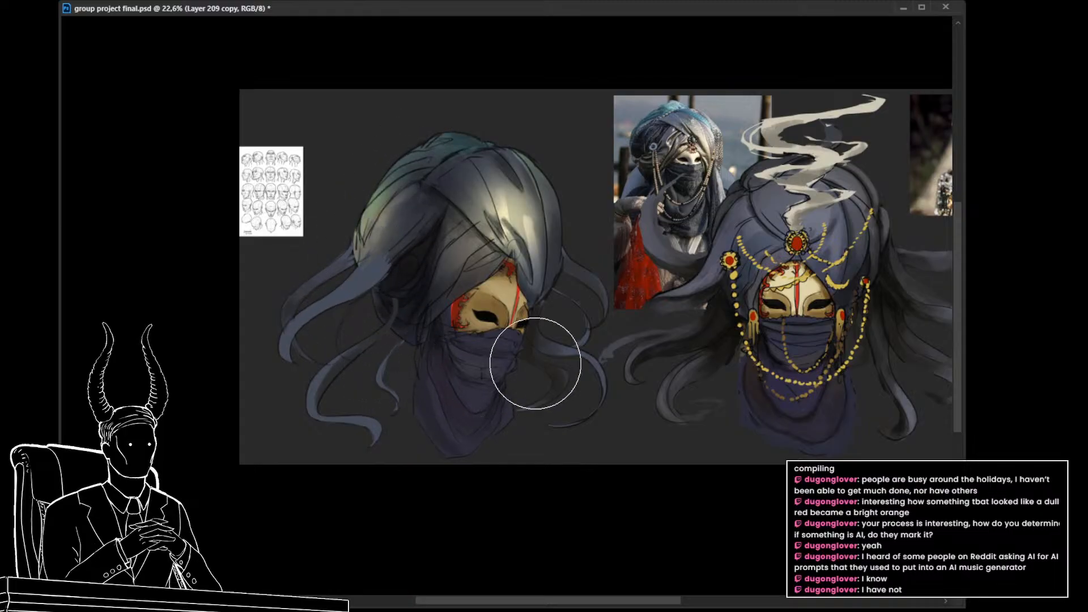
{"action": "key", "text": "z"}
{"action": "left_click_drag", "start_coordinate": [567, 347], "coordinate": [557, 346]}
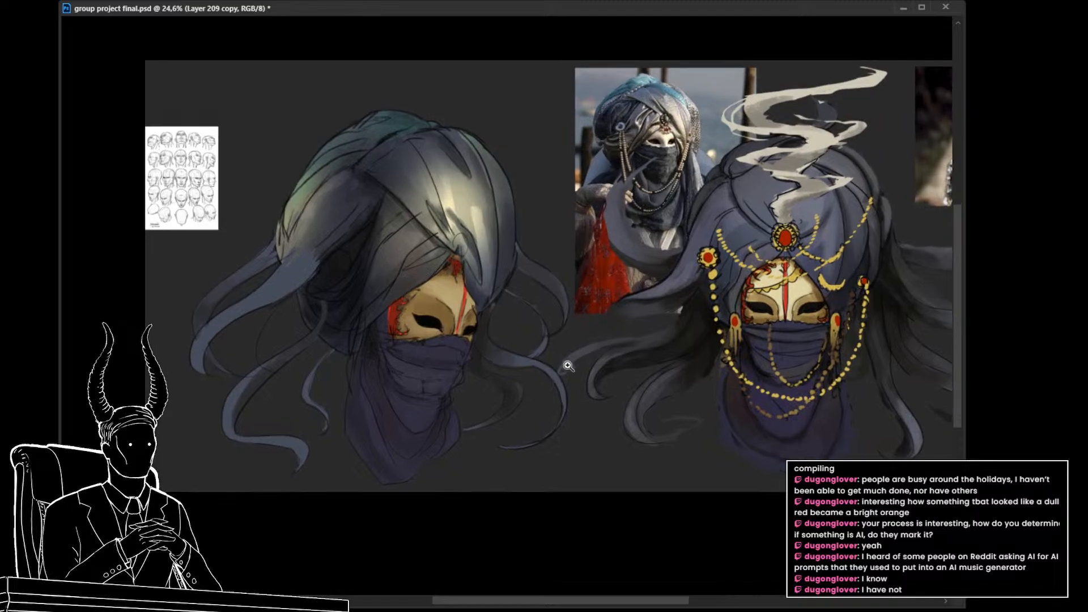
{"action": "key", "text": "ctrl+s"}
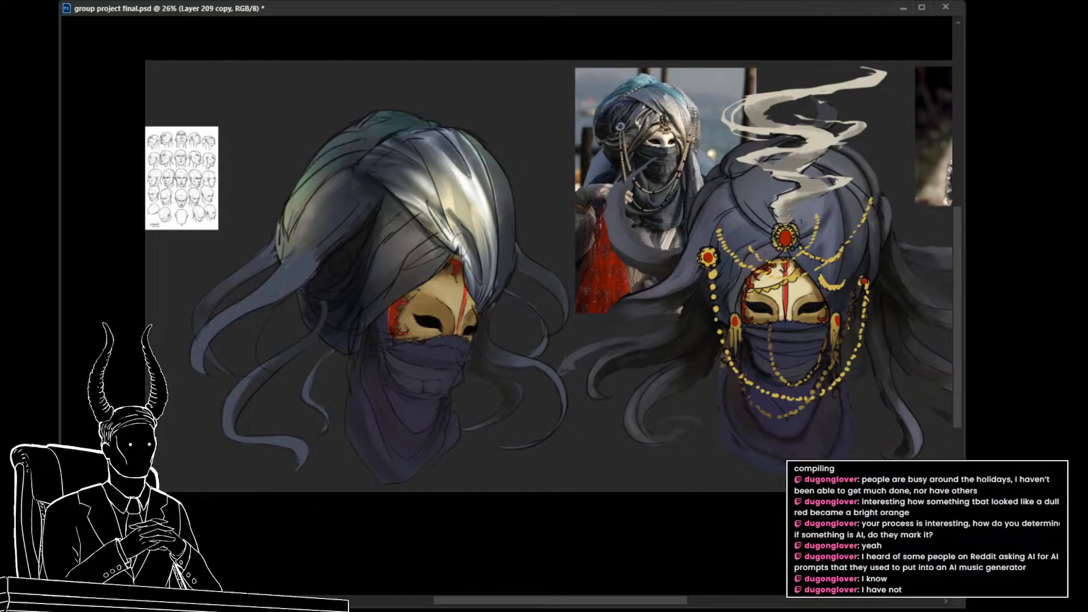
Step: Undo the stark white front-fold highlight, duplicate the turban paint layer, and compare the turban with its shading hidden and shown
{"action": "key", "text": "ctrl+z"}
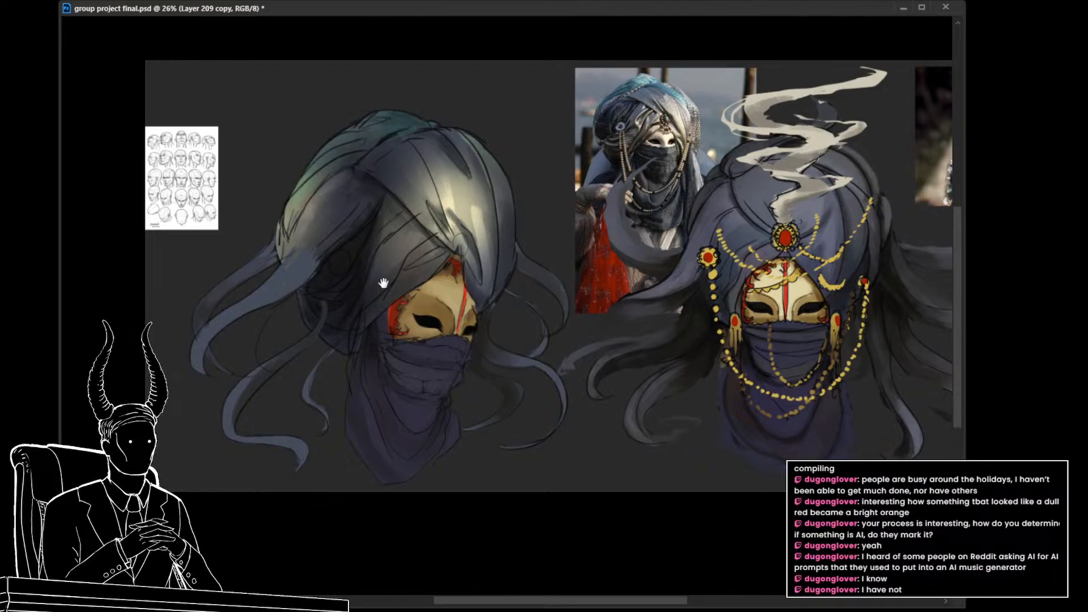
{"action": "left_click_drag", "start_coordinate": [384, 282], "coordinate": [391, 250]}
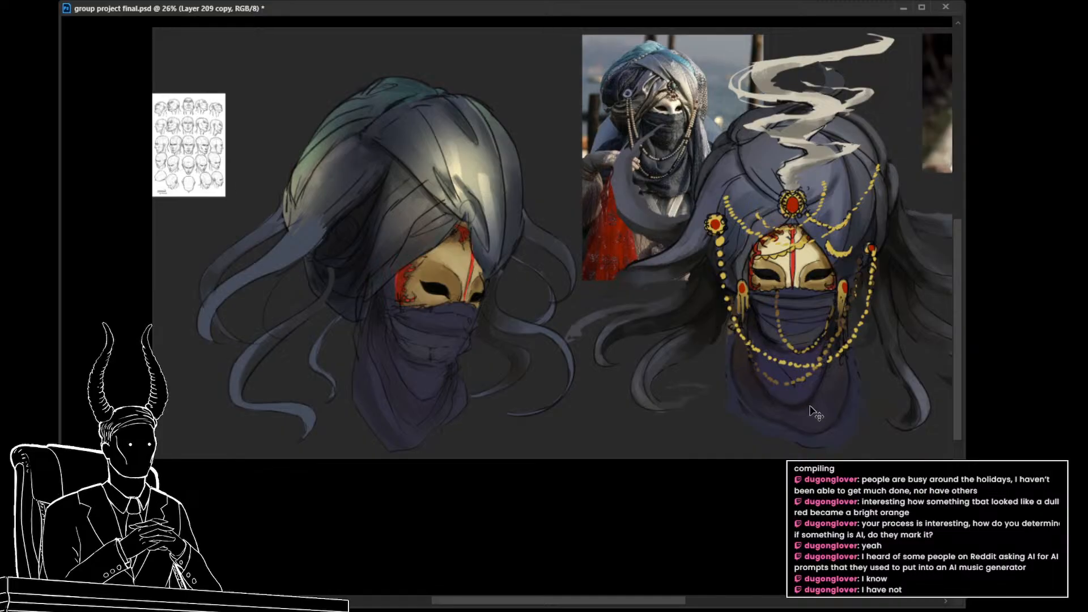
{"action": "key", "text": "ctrl+z"}
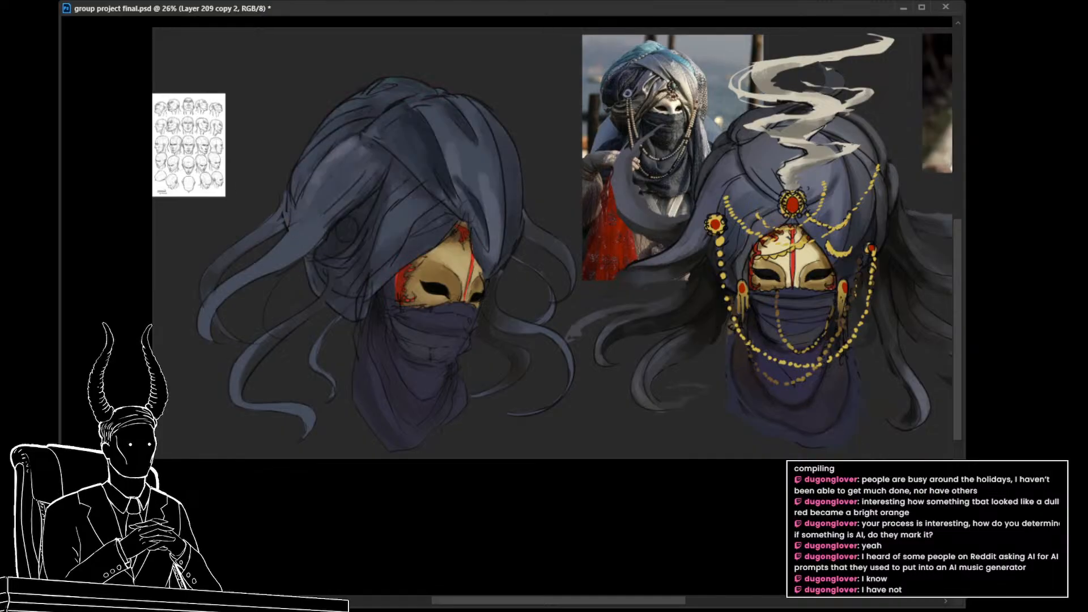
{"action": "key", "text": "ctrl+shift+z"}
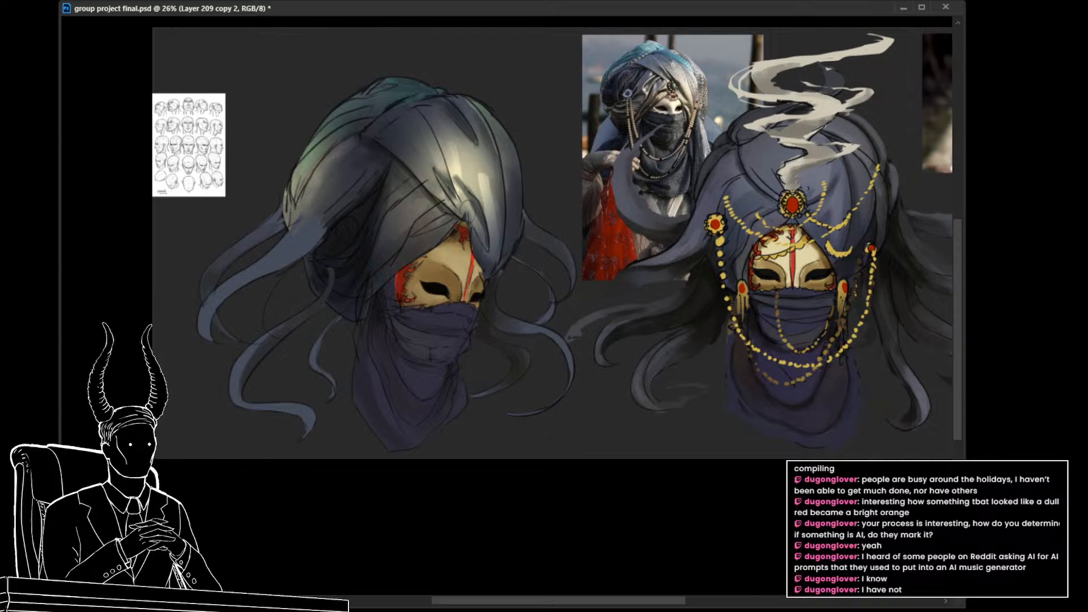
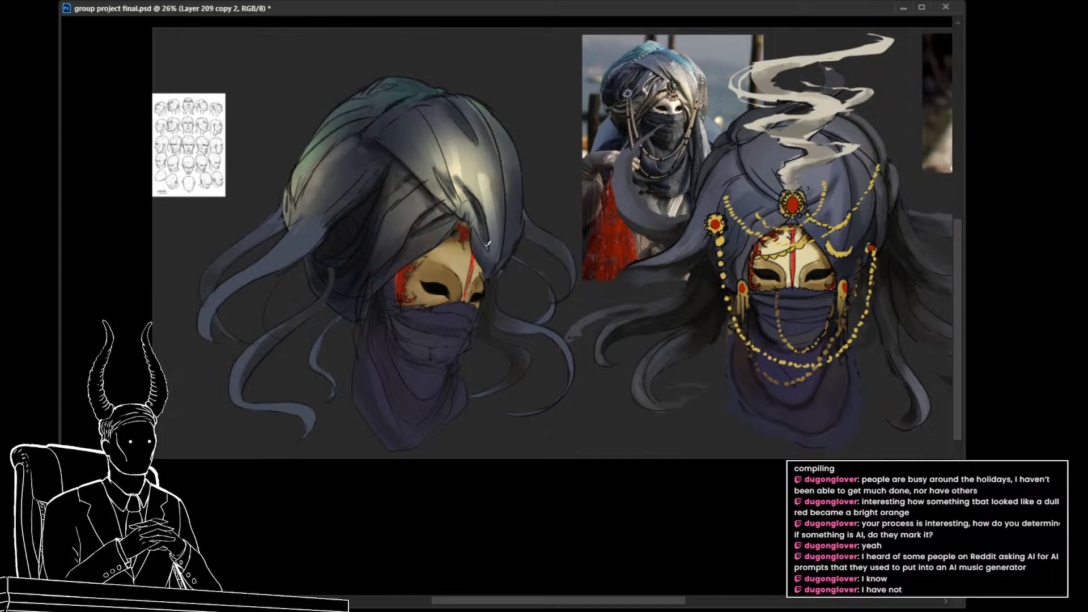
Step: Soften the shading on the turban's front edge and darken its shadowed side folds beside the mask with sampled tones
{"action": "left_click", "coordinate": [482, 198], "text": "alt"}
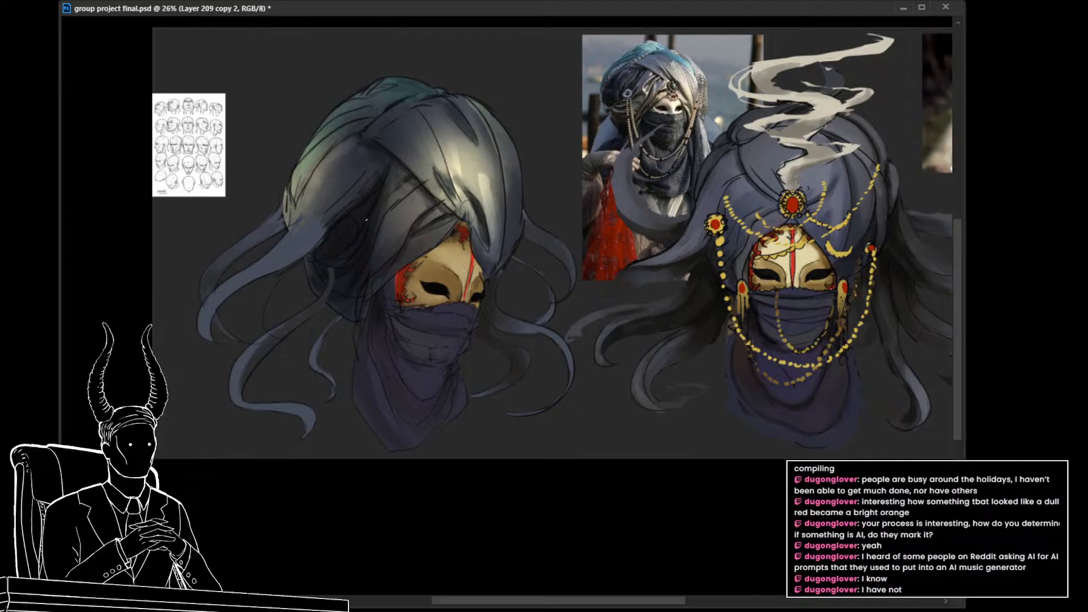
{"action": "left_click_drag", "start_coordinate": [373, 257], "coordinate": [335, 258]}
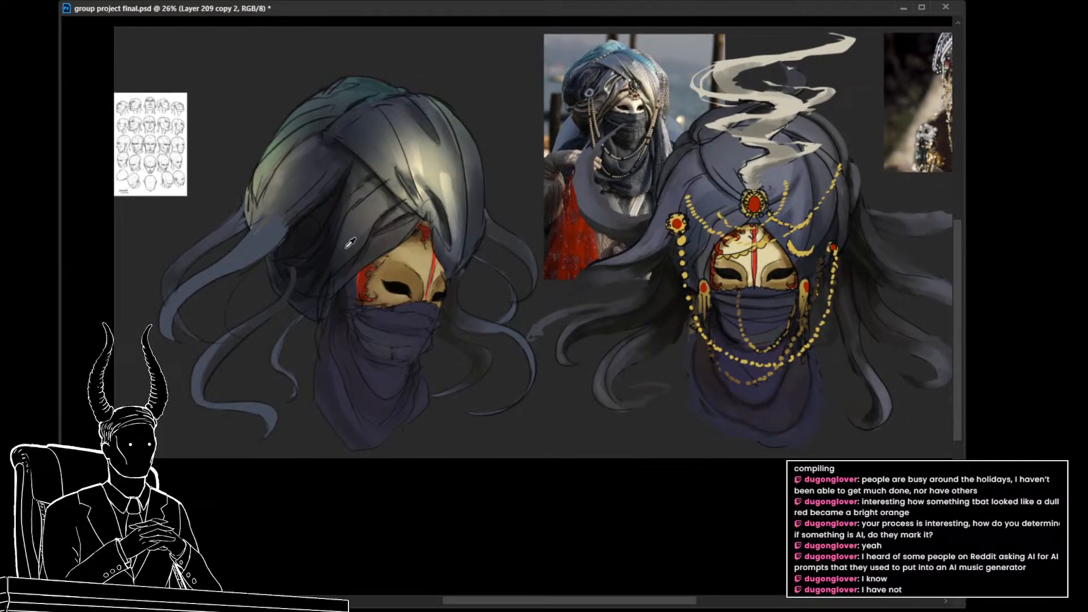
{"action": "left_click", "coordinate": [346, 247], "text": "alt"}
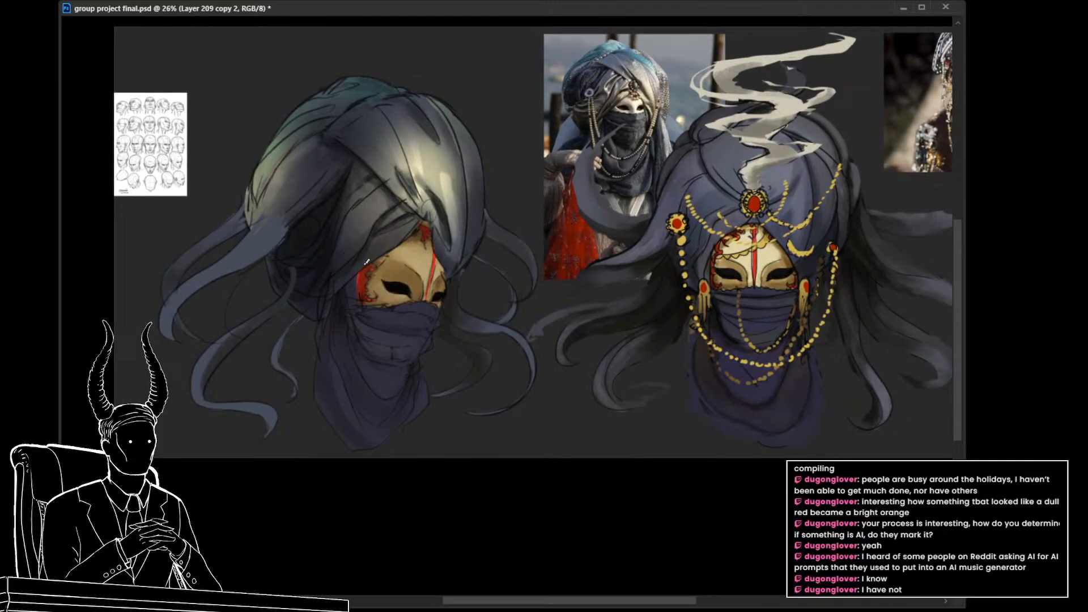
{"action": "left_click", "coordinate": [341, 213], "text": "alt"}
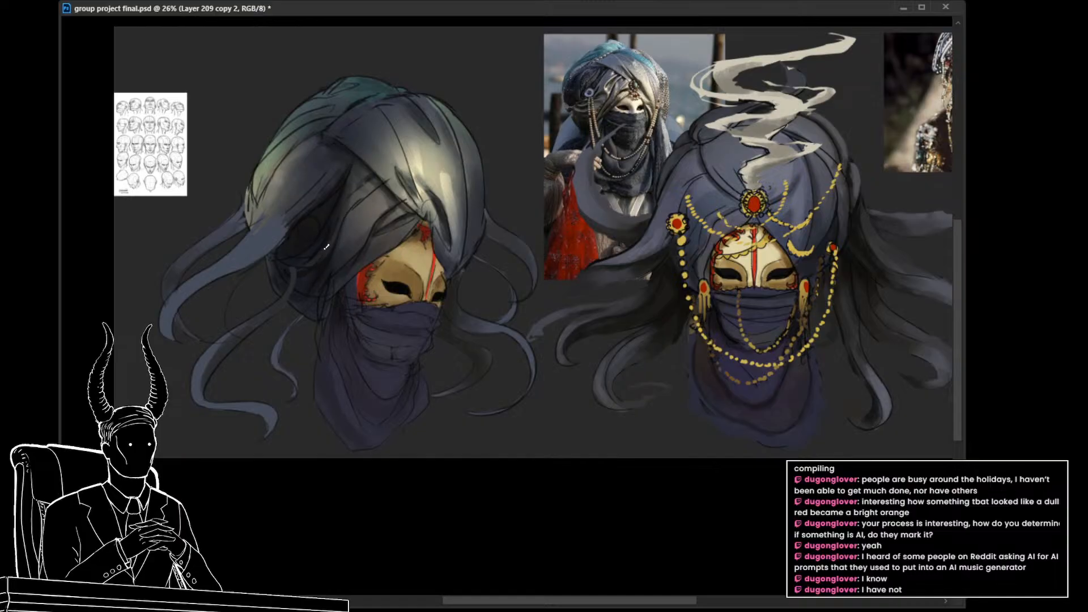
{"action": "left_click", "coordinate": [331, 283], "text": "alt"}
Step: Select the trailing strands' paint layer, check it hidden and shown, and duplicate it for further painting
{"action": "left_click", "coordinate": [264, 239]}
{"action": "left_click", "coordinate": [929, 425]}
{"action": "key", "text": "ctrl+comma"}
{"action": "key", "text": "ctrl+comma"}
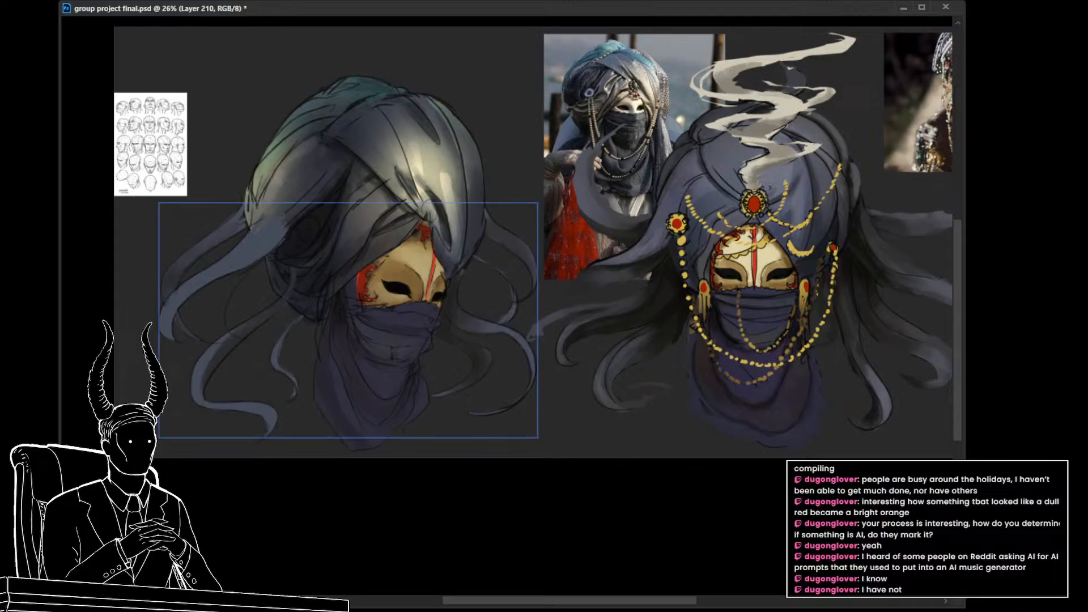
{"action": "key", "text": "ctrl+j"}
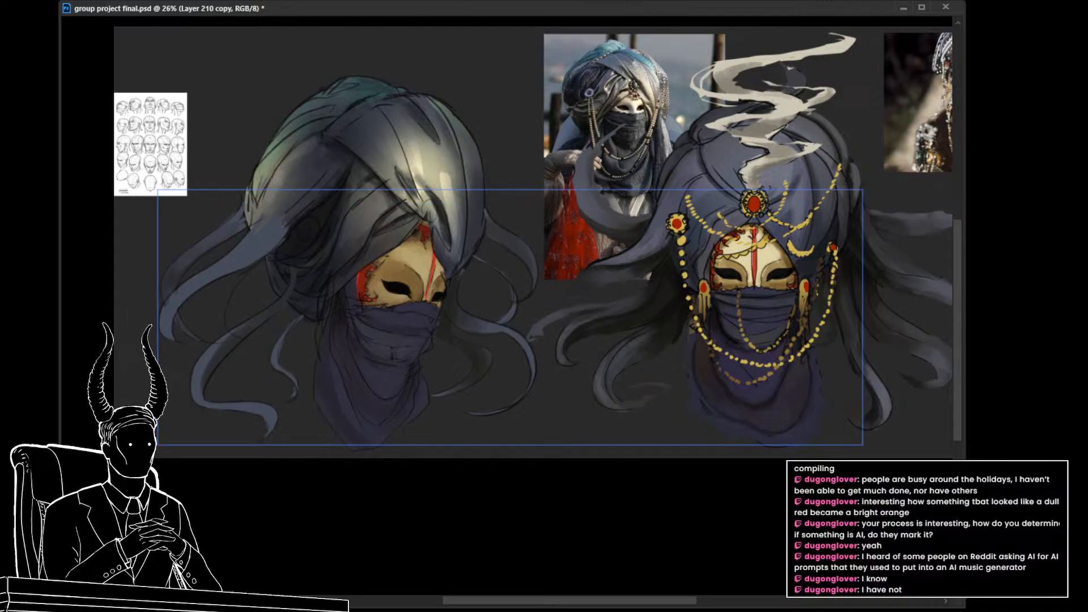
{"action": "left_click_drag", "start_coordinate": [443, 342], "coordinate": [439, 346]}
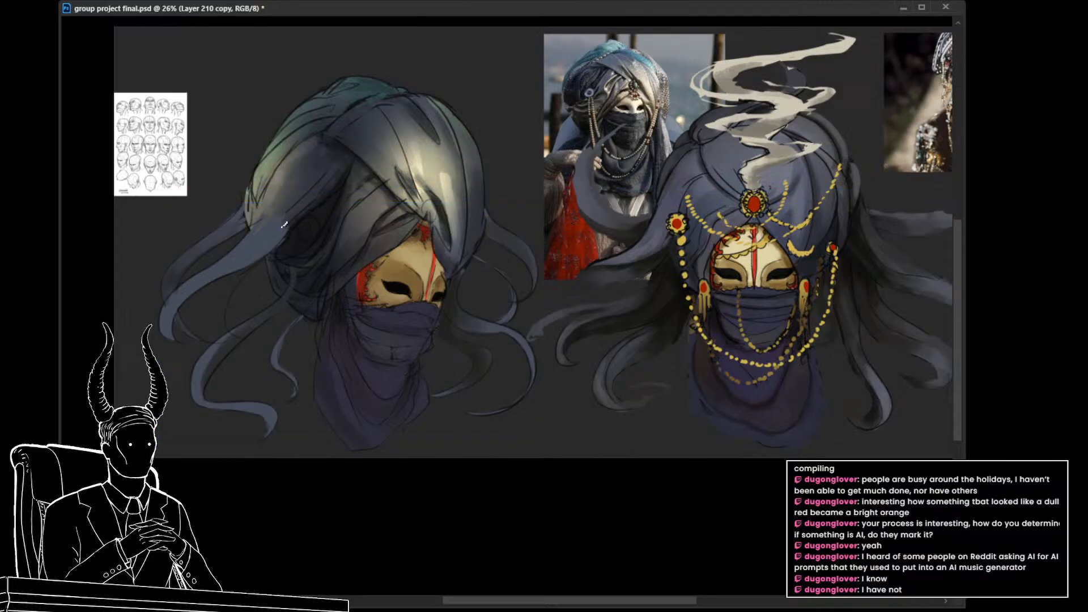
Step: Paint sampled grey turban tones over the back strands on the copied layer to blend them into the fold, and save the document
{"action": "mouse_move", "coordinate": [287, 207]}
{"action": "left_mouse_down"}
{"action": "mouse_move", "coordinate": [246, 257]}
{"action": "mouse_move", "coordinate": [274, 205]}
{"action": "mouse_move", "coordinate": [264, 217]}
{"action": "mouse_move", "coordinate": [297, 203]}
{"action": "mouse_move", "coordinate": [206, 274]}
{"action": "left_mouse_up"}
{"action": "left_click", "coordinate": [302, 204], "text": "alt"}
{"action": "left_click_drag", "start_coordinate": [268, 245], "coordinate": [171, 317]}
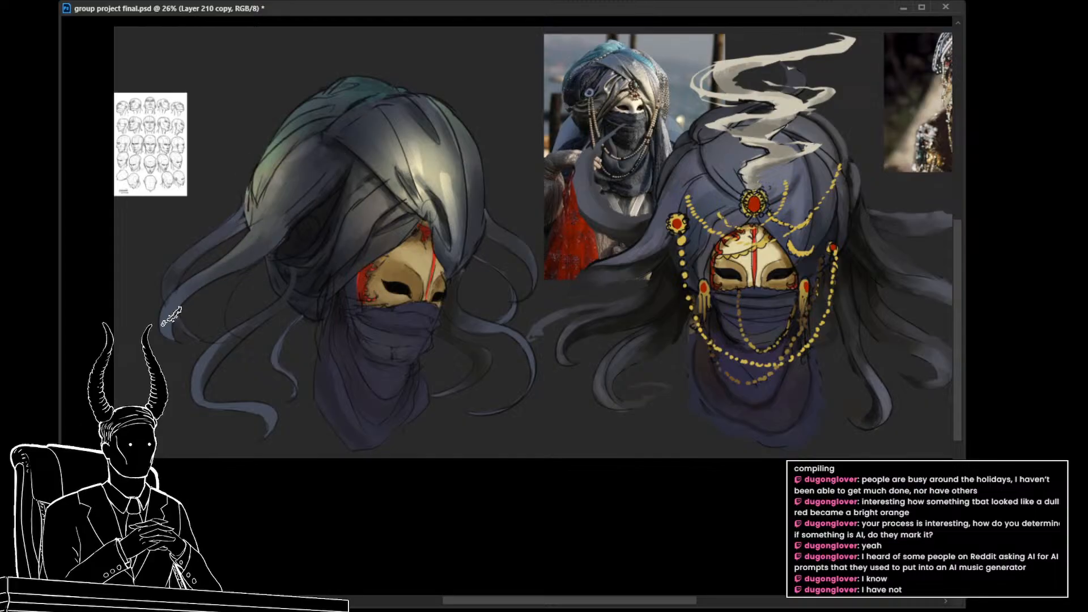
{"action": "left_click", "coordinate": [297, 199], "text": "alt"}
{"action": "mouse_move", "coordinate": [283, 223]}
{"action": "left_mouse_down"}
{"action": "mouse_move", "coordinate": [262, 236]}
{"action": "mouse_move", "coordinate": [277, 226]}
{"action": "left_mouse_up"}
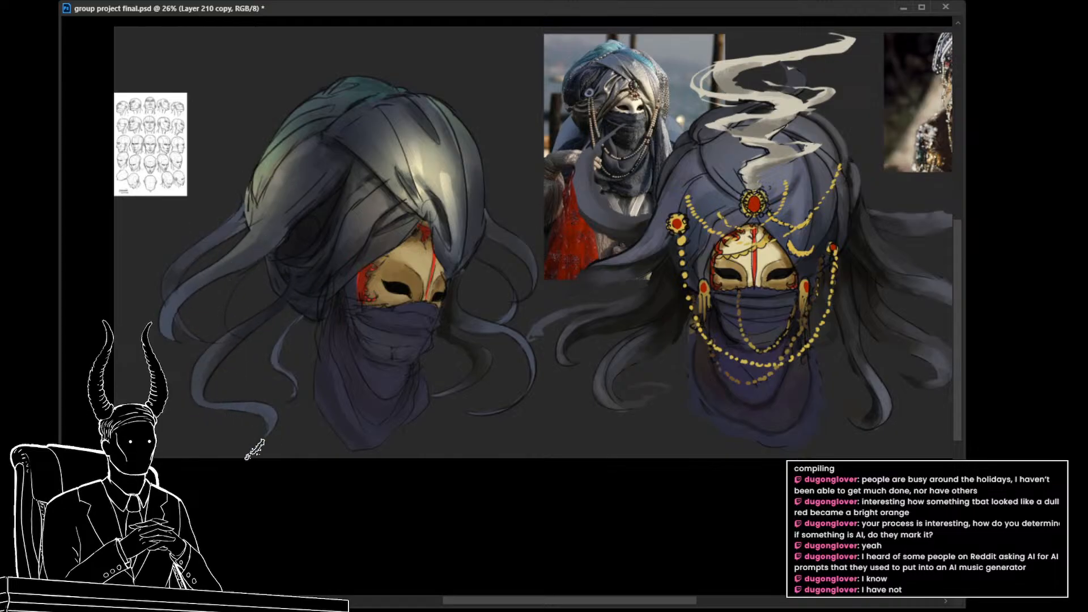
{"action": "left_click_drag", "start_coordinate": [302, 379], "coordinate": [269, 385]}
{"action": "key", "text": "ctrl+s"}
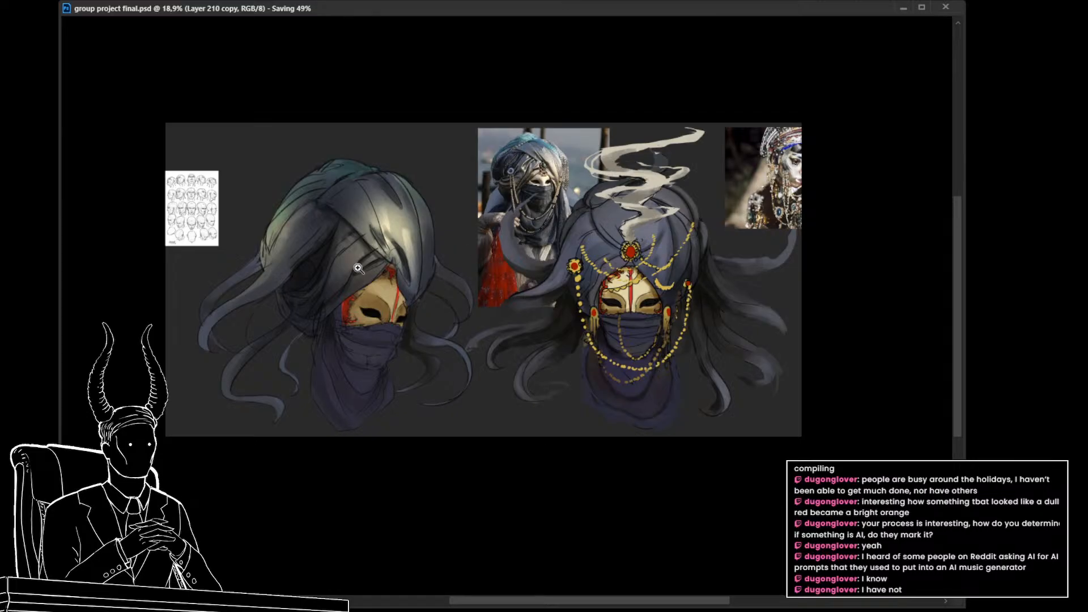
Step: Darken the turban's outer front fold with long curved strokes along its far edge on the turban paint layer, and save the document
{"action": "mouse_move", "coordinate": [365, 266]}
{"action": "left_mouse_down"}
{"action": "mouse_move", "coordinate": [424, 274]}
{"action": "mouse_move", "coordinate": [371, 259]}
{"action": "mouse_move", "coordinate": [379, 262]}
{"action": "left_mouse_up"}
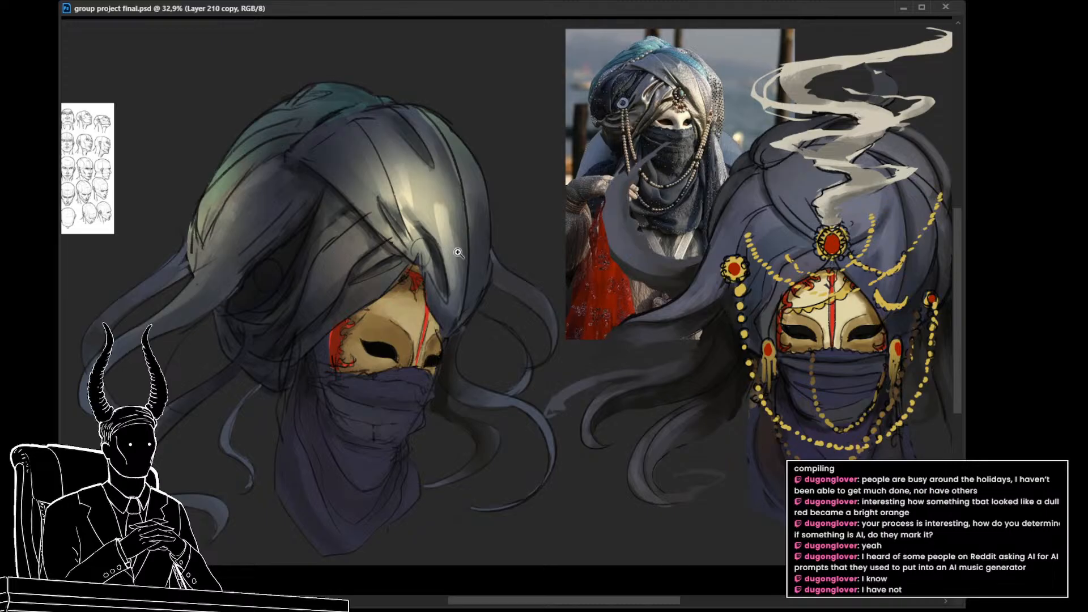
{"action": "left_click", "coordinate": [438, 214], "text": "ctrl"}
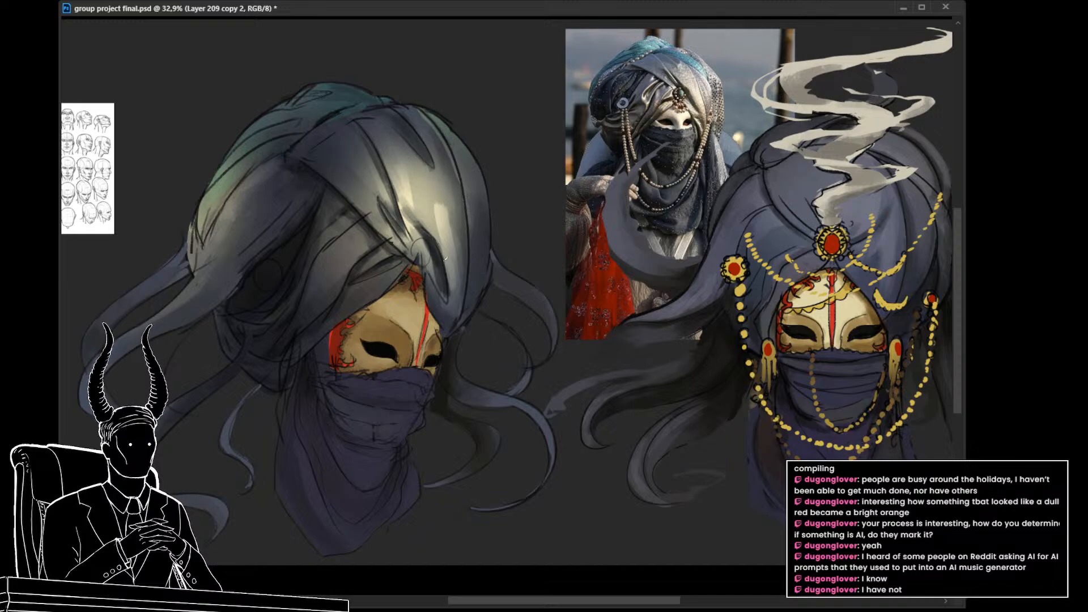
{"action": "left_click_drag", "start_coordinate": [426, 111], "coordinate": [465, 182]}
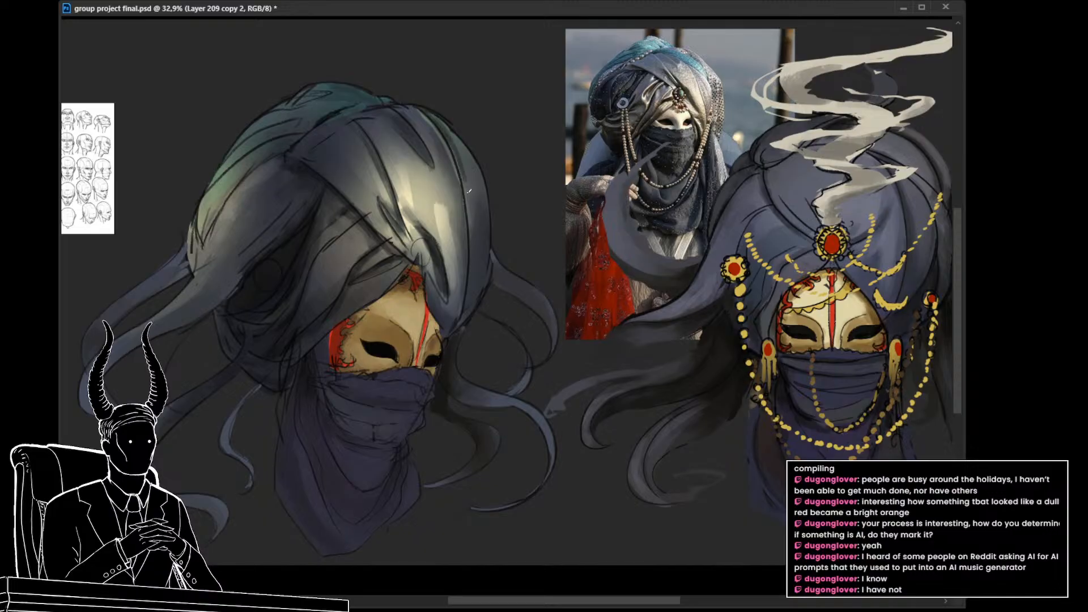
{"action": "left_click_drag", "start_coordinate": [447, 134], "coordinate": [467, 188]}
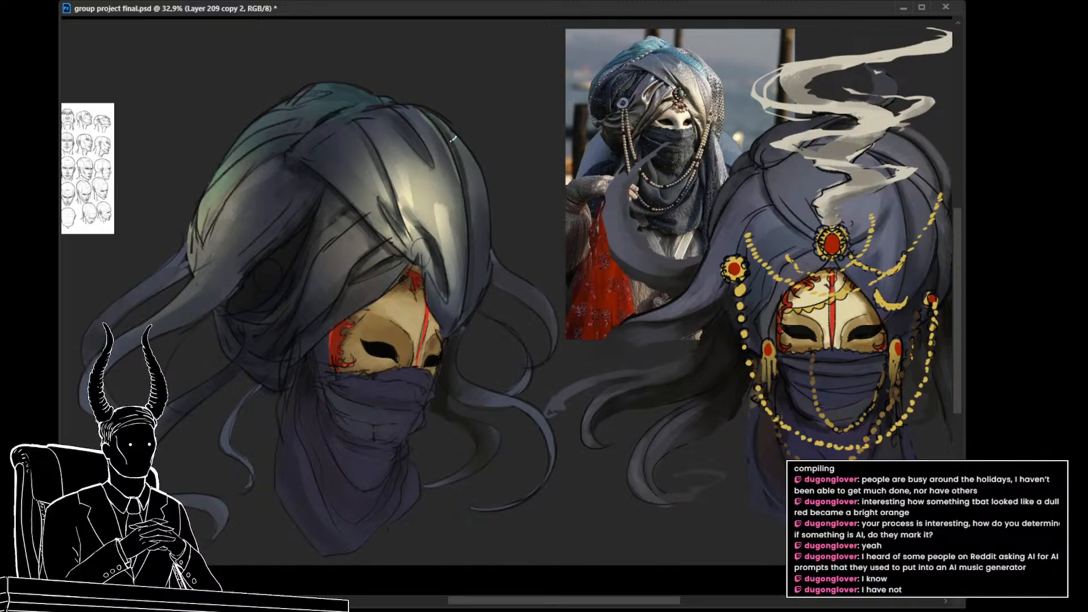
{"action": "mouse_move", "coordinate": [437, 115]}
{"action": "left_mouse_down"}
{"action": "mouse_move", "coordinate": [456, 156]}
{"action": "mouse_move", "coordinate": [482, 213]}
{"action": "left_mouse_up"}
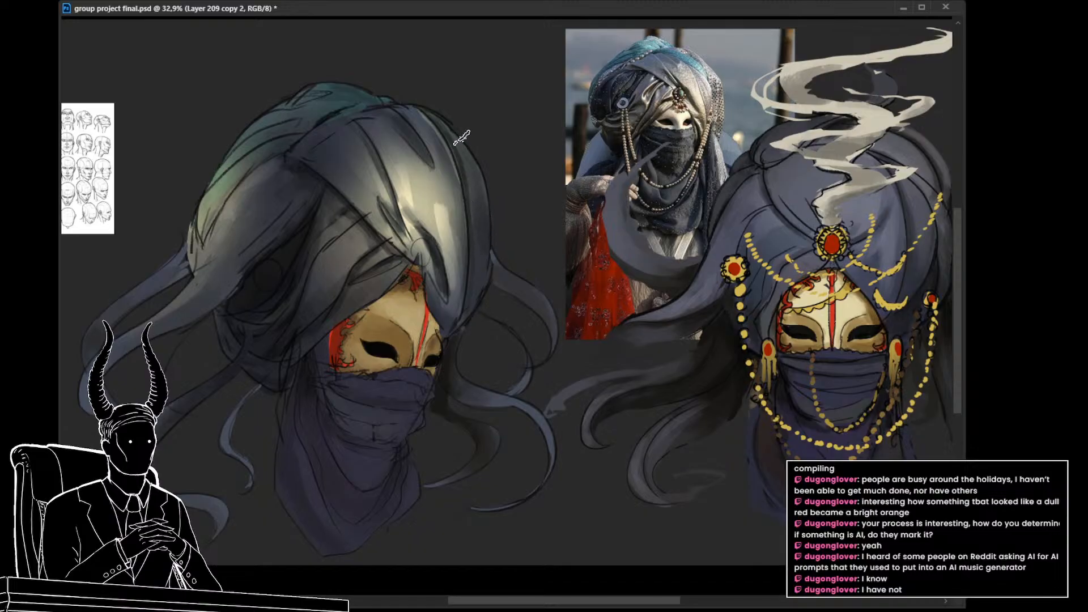
{"action": "left_click_drag", "start_coordinate": [441, 133], "coordinate": [481, 231]}
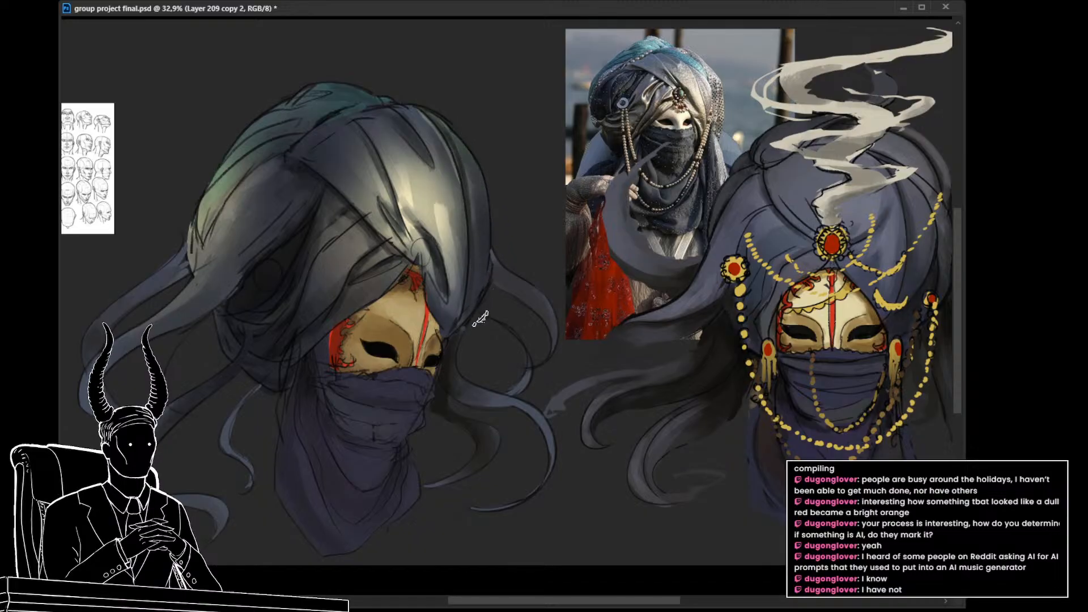
{"action": "mouse_move", "coordinate": [451, 138]}
{"action": "left_mouse_down"}
{"action": "mouse_move", "coordinate": [476, 252]}
{"action": "mouse_move", "coordinate": [471, 298]}
{"action": "left_mouse_up"}
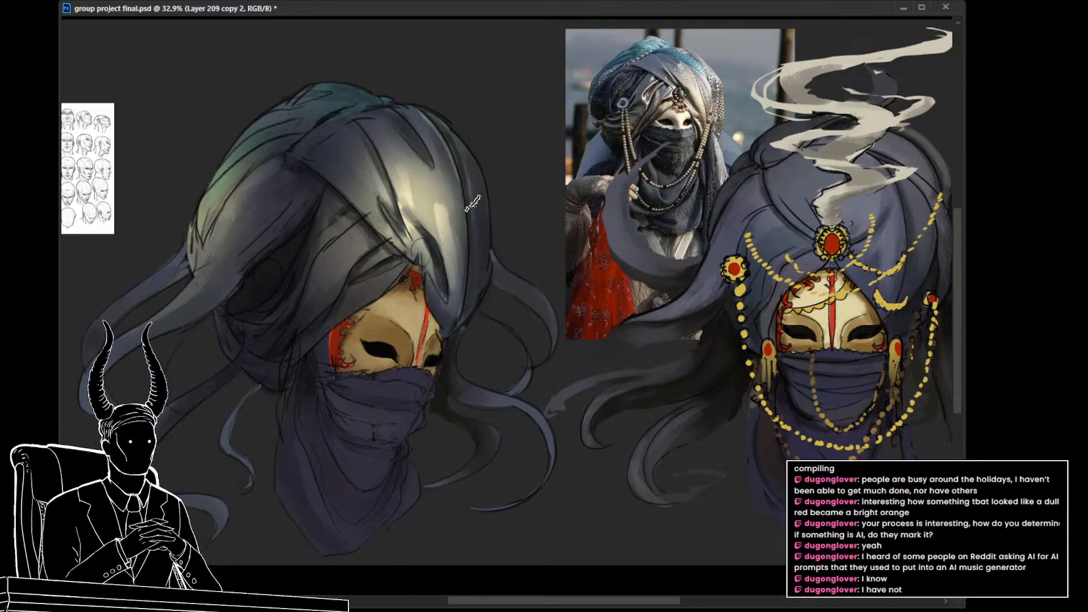
{"action": "left_click_drag", "start_coordinate": [455, 135], "coordinate": [488, 260]}
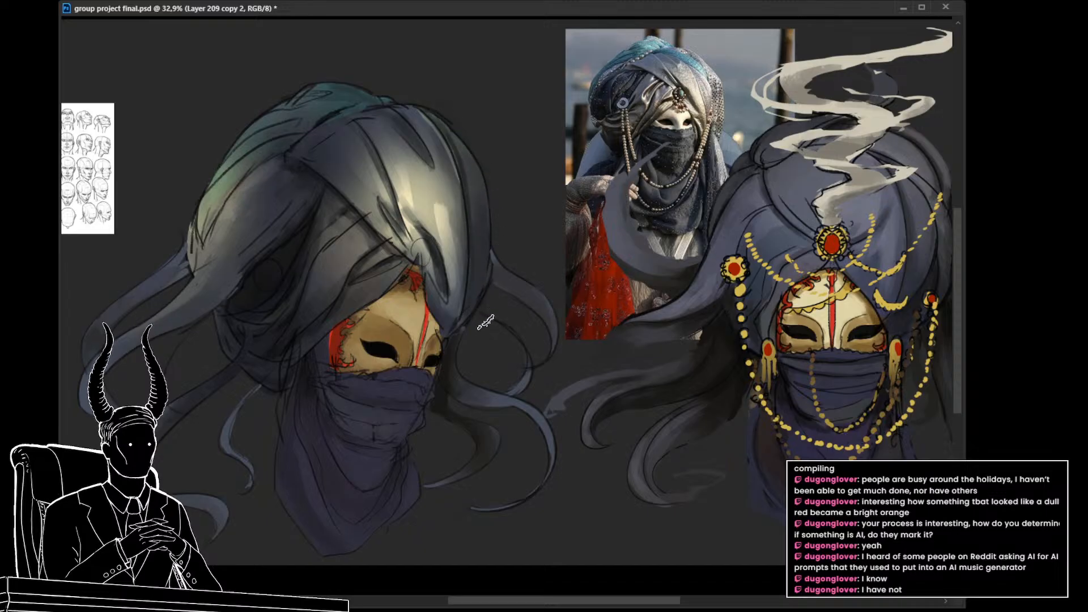
{"action": "left_click_drag", "start_coordinate": [500, 341], "coordinate": [474, 366]}
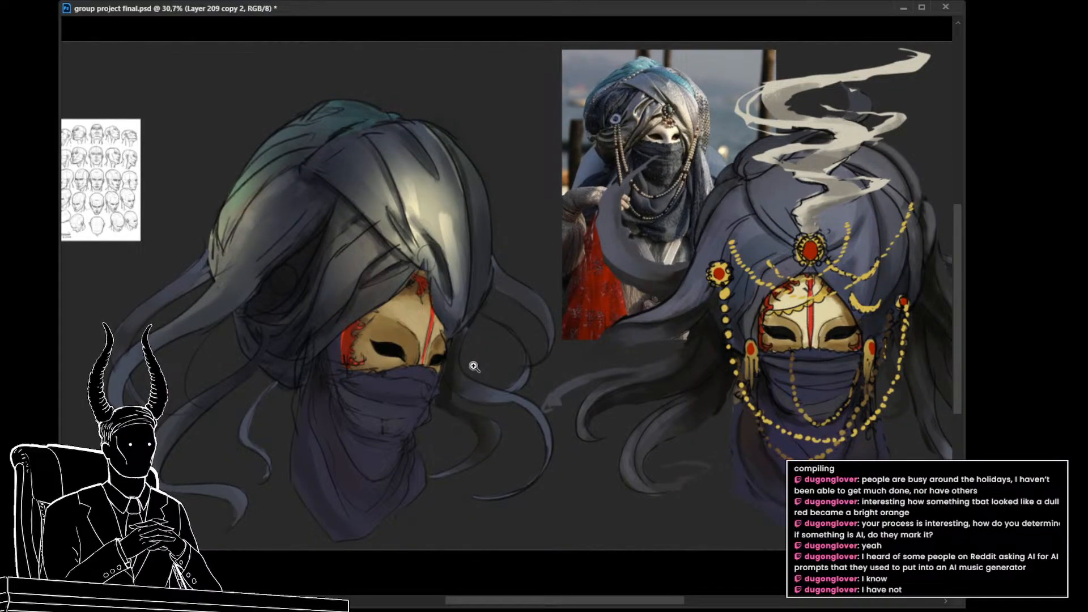
{"action": "left_click_drag", "start_coordinate": [354, 278], "coordinate": [375, 309]}
{"action": "key", "text": "ctrl+s"}
{"action": "left_click_drag", "start_coordinate": [427, 351], "coordinate": [398, 333]}
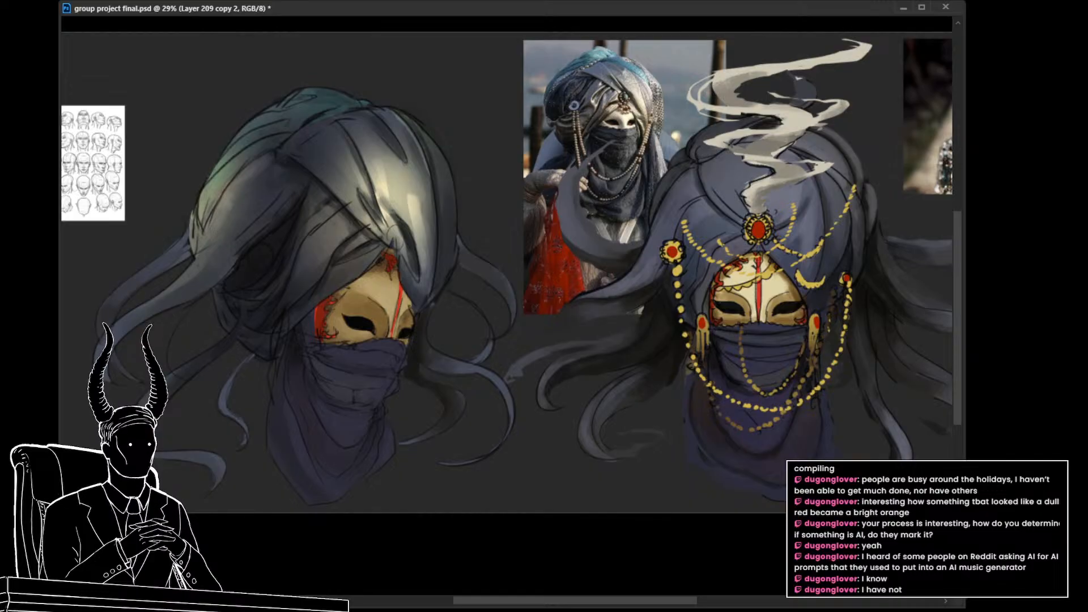
Step: Toggle the drapes reference photos to examine their folds, leaving the green gathered curtain photo shown
{"action": "left_click", "coordinate": [601, 170], "text": "ctrl"}
{"action": "key", "text": "ctrl+comma"}
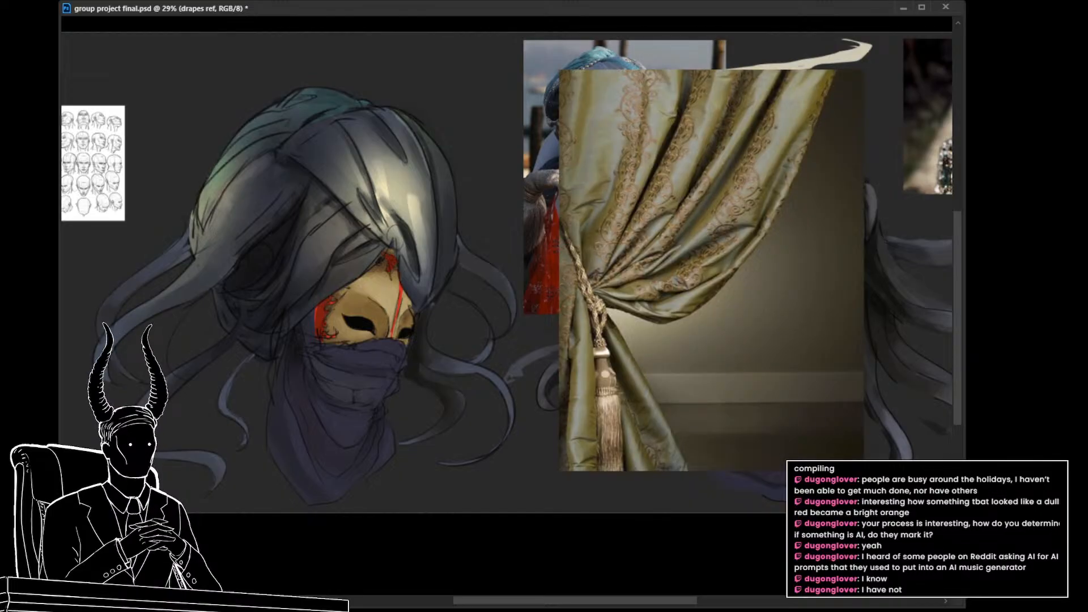
{"action": "key", "text": "ctrl+comma"}
{"action": "key", "text": "ctrl+comma"}
{"action": "key", "text": "ctrl+comma"}
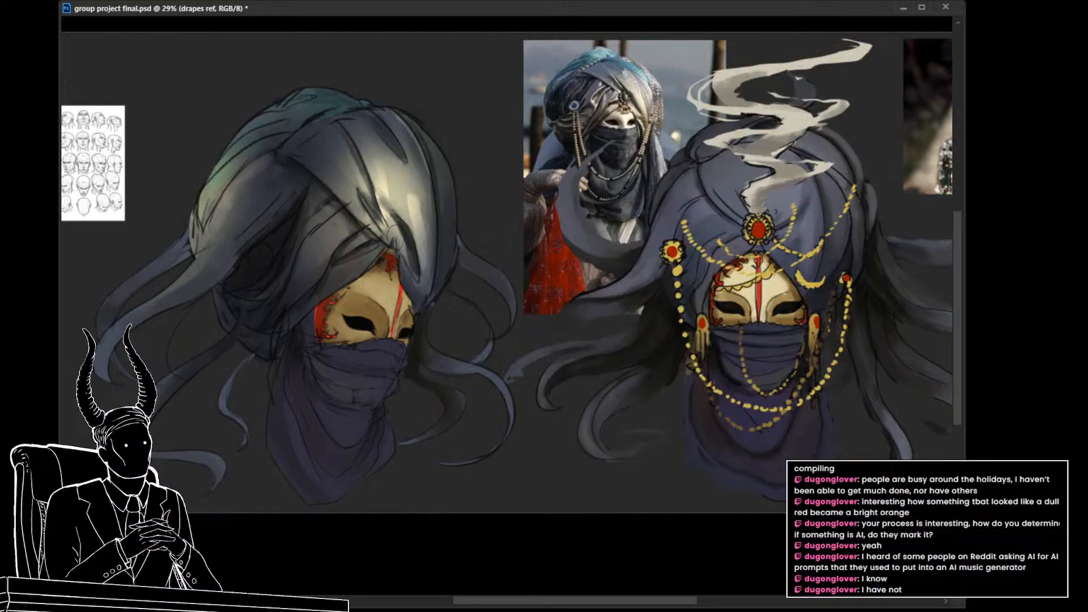
{"action": "key", "text": "ctrl+comma"}
{"action": "key", "text": "ctrl+comma"}
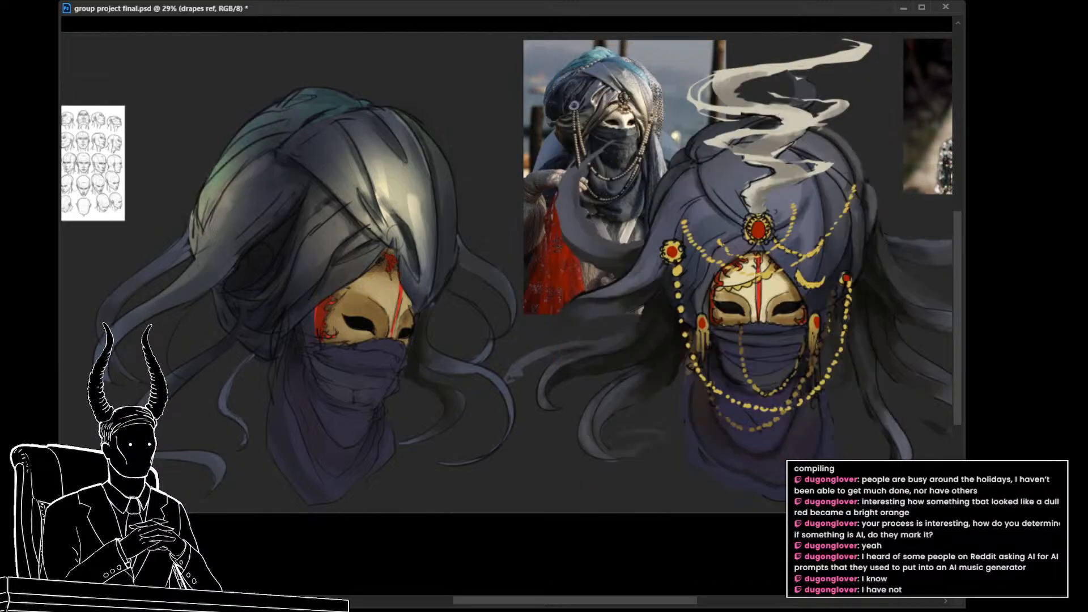
{"action": "key", "text": "ctrl+comma"}
{"action": "key", "text": "ctrl+comma"}
{"action": "key", "text": "ctrl+comma"}
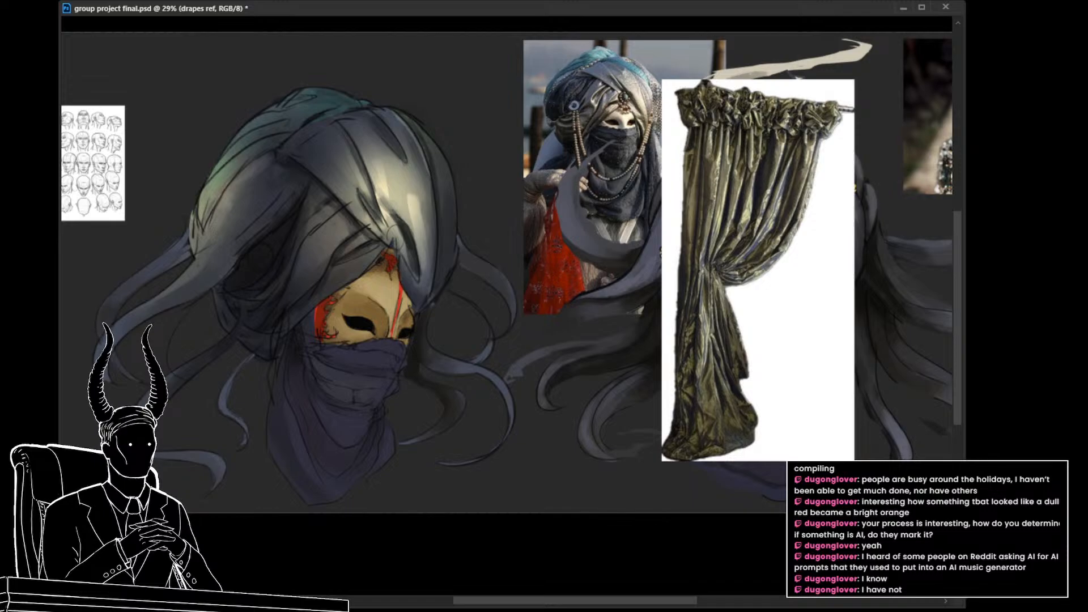
Step: Select and delete the white background around the green curtain reference, and clear the selection
{"action": "left_click_drag", "start_coordinate": [748, 333], "coordinate": [713, 360]}
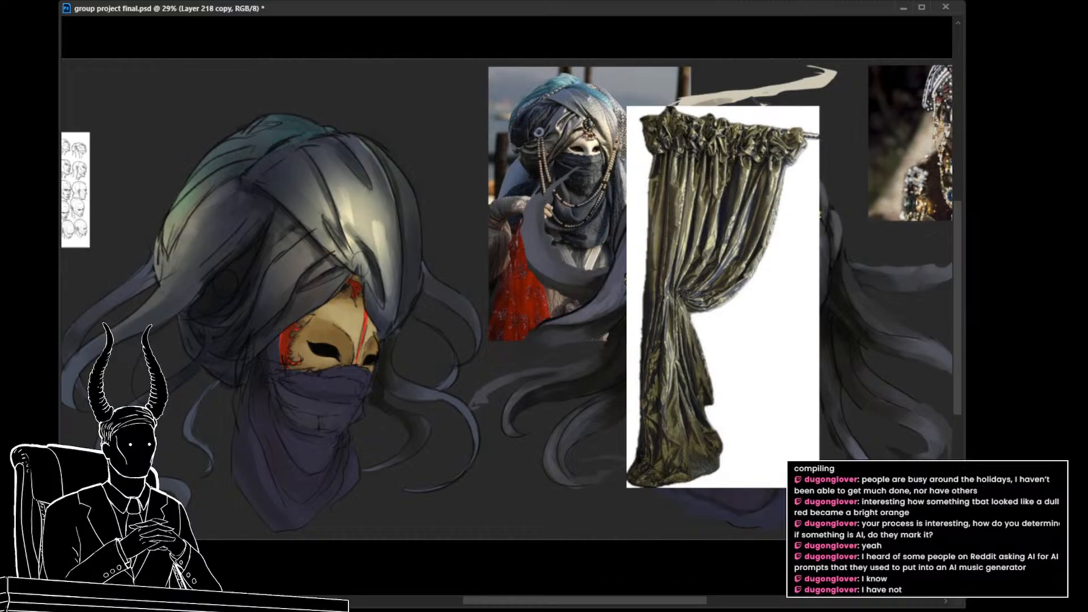
{"action": "left_click", "coordinate": [734, 383]}
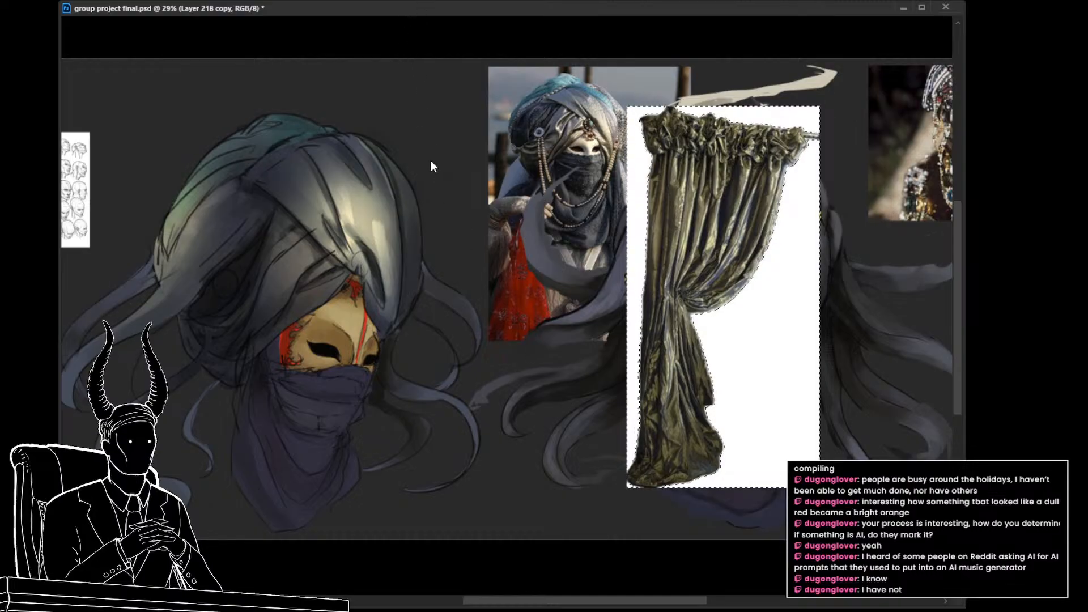
{"action": "left_click", "coordinate": [548, 186]}
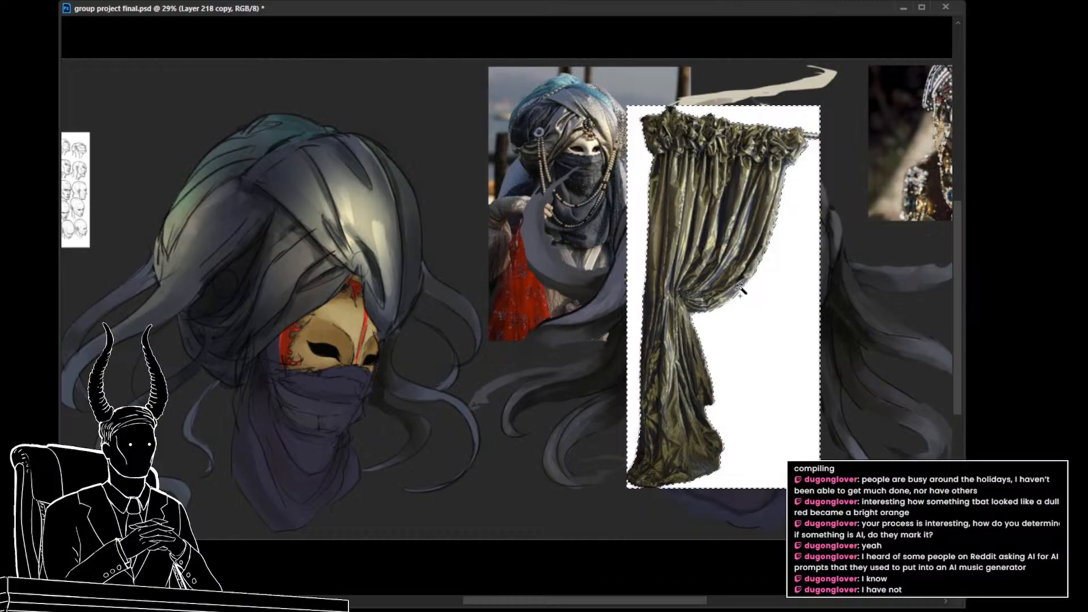
{"action": "key", "text": "Delete"}
{"action": "key", "text": "ctrl+d"}
{"action": "key", "text": "v"}
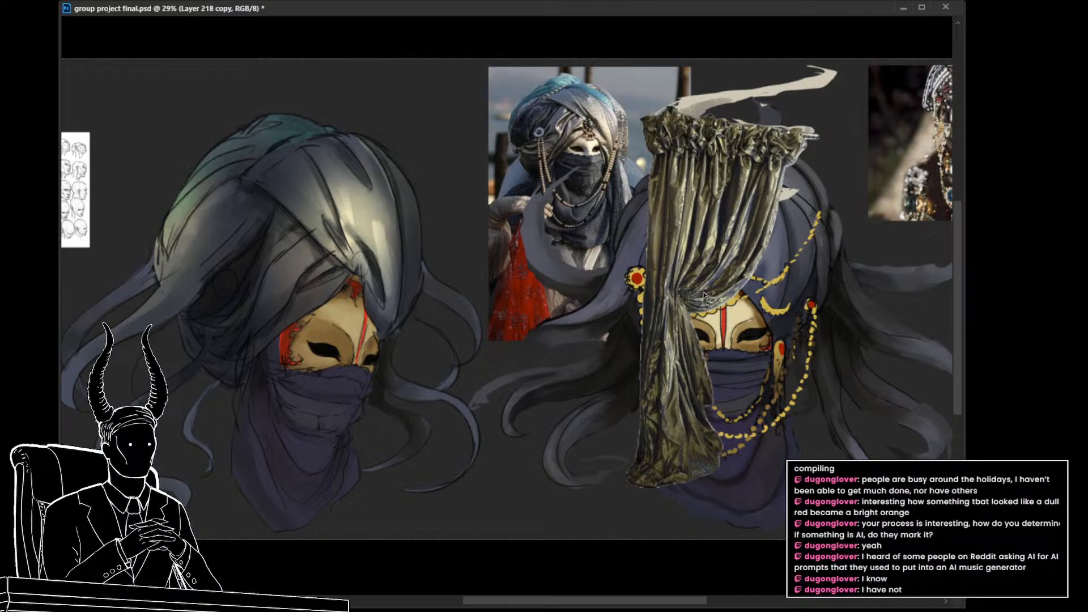
Step: Lasso the green curtain's upper gathered section down to the tieback and copy it to a new layer
{"action": "left_click", "coordinate": [792, 180]}
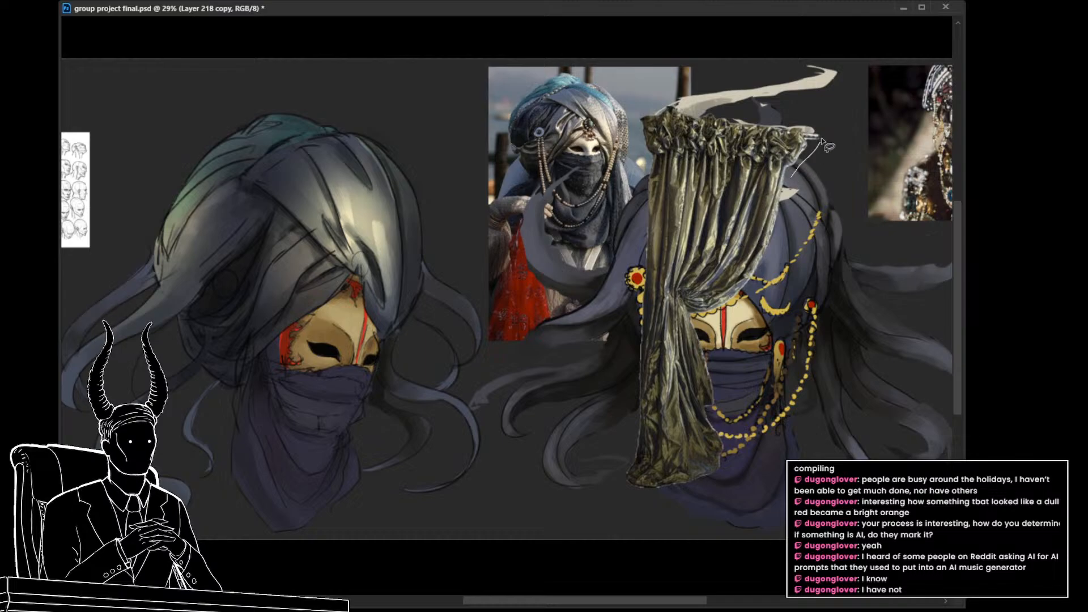
{"action": "mouse_move", "coordinate": [699, 181]}
{"action": "left_mouse_down"}
{"action": "mouse_move", "coordinate": [680, 290]}
{"action": "mouse_move", "coordinate": [771, 300]}
{"action": "left_mouse_up"}
{"action": "mouse_move", "coordinate": [733, 146]}
{"action": "left_mouse_down"}
{"action": "mouse_move", "coordinate": [742, 135]}
{"action": "mouse_move", "coordinate": [700, 134]}
{"action": "mouse_move", "coordinate": [687, 169]}
{"action": "mouse_move", "coordinate": [695, 256]}
{"action": "mouse_move", "coordinate": [741, 141]}
{"action": "left_mouse_up"}
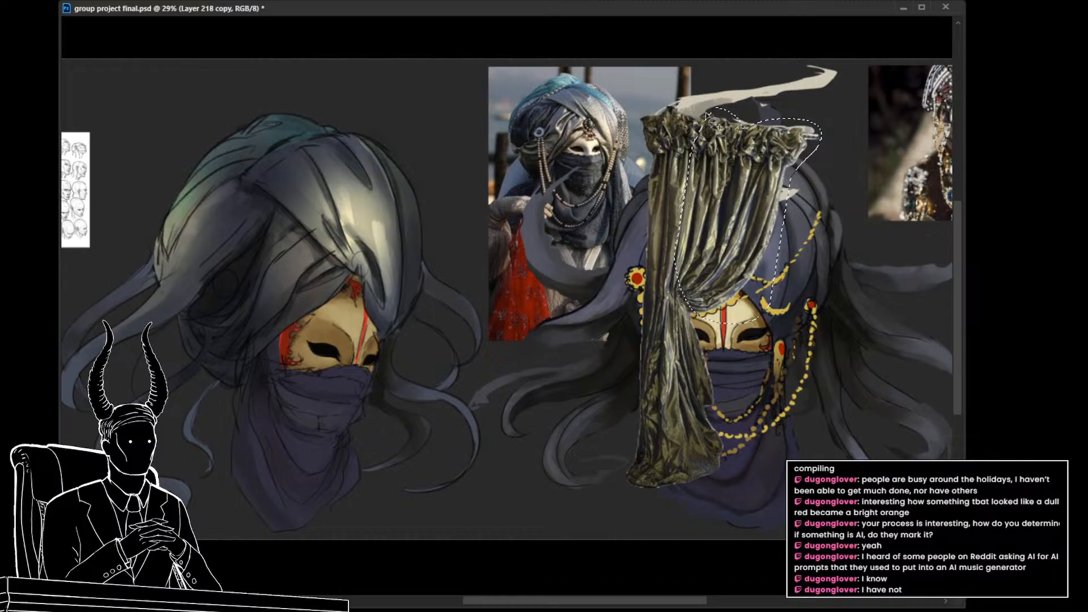
{"action": "mouse_move", "coordinate": [700, 108]}
{"action": "left_mouse_down"}
{"action": "mouse_move", "coordinate": [678, 306]}
{"action": "mouse_move", "coordinate": [748, 340]}
{"action": "left_mouse_up"}
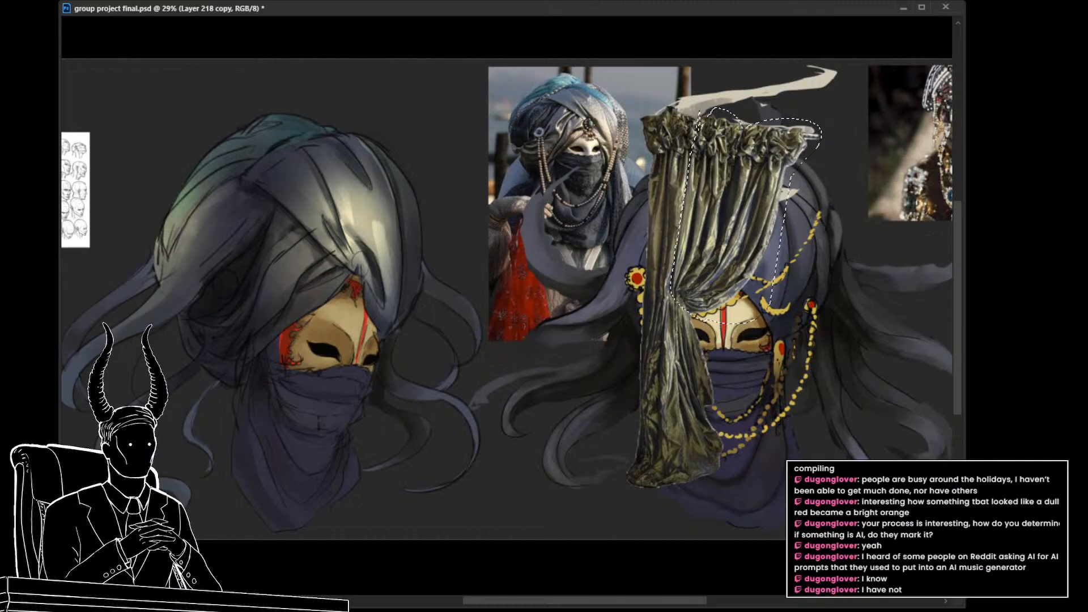
{"action": "key", "text": "ctrl+j"}
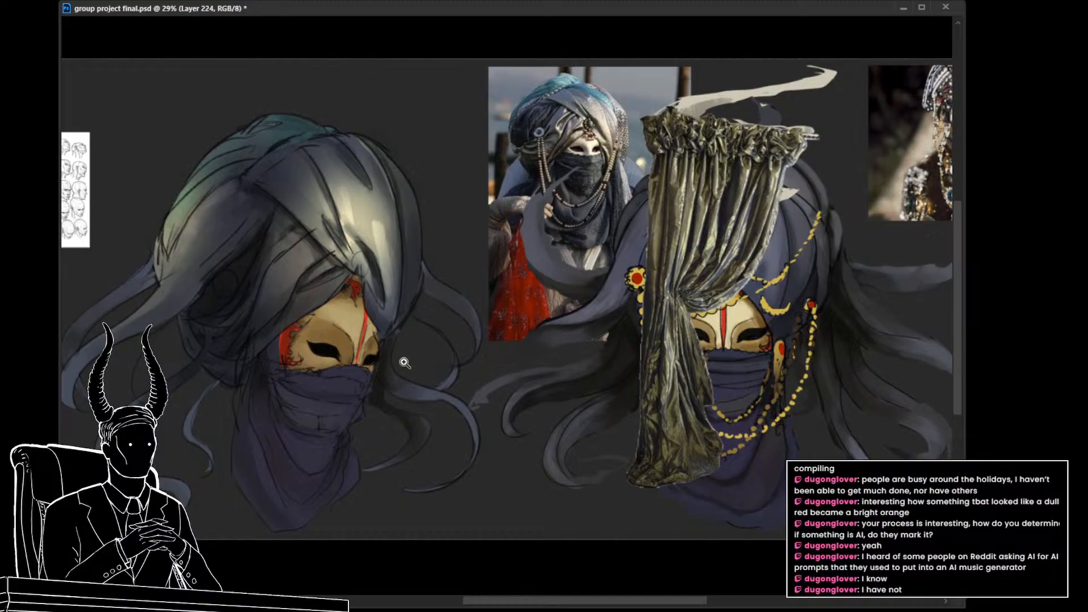
Step: Move the copied curtain section beside the three-quarter-view masked character's turban and apply the transform
{"action": "left_click_drag", "start_coordinate": [404, 363], "coordinate": [417, 372]}
{"action": "key", "text": "ctrl+t"}
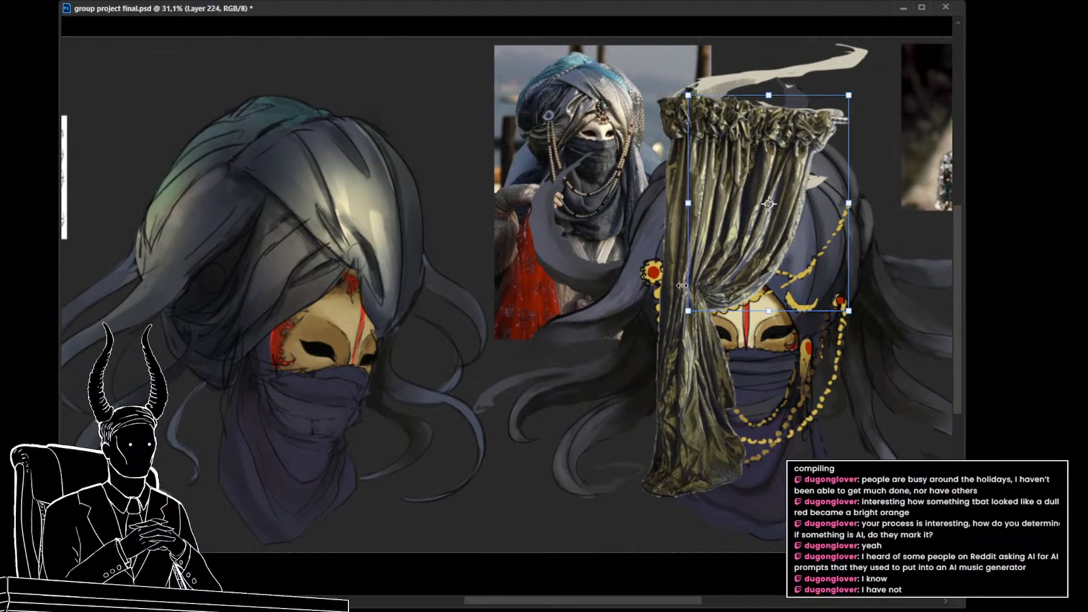
{"action": "left_click_drag", "start_coordinate": [690, 286], "coordinate": [441, 347]}
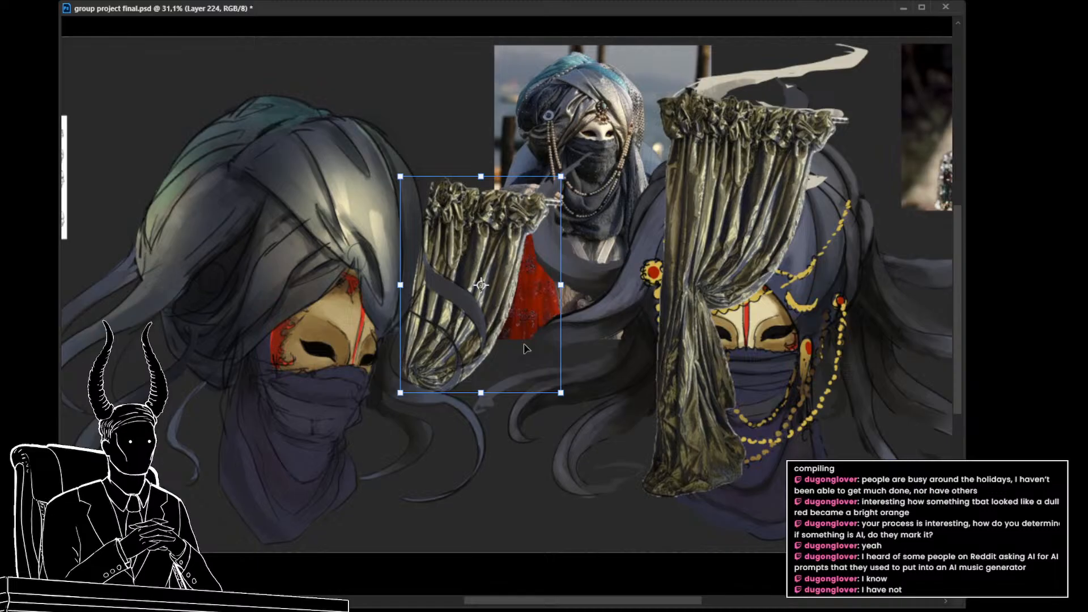
{"action": "key", "text": "Return"}
{"action": "left_click_drag", "start_coordinate": [385, 380], "coordinate": [399, 387]}
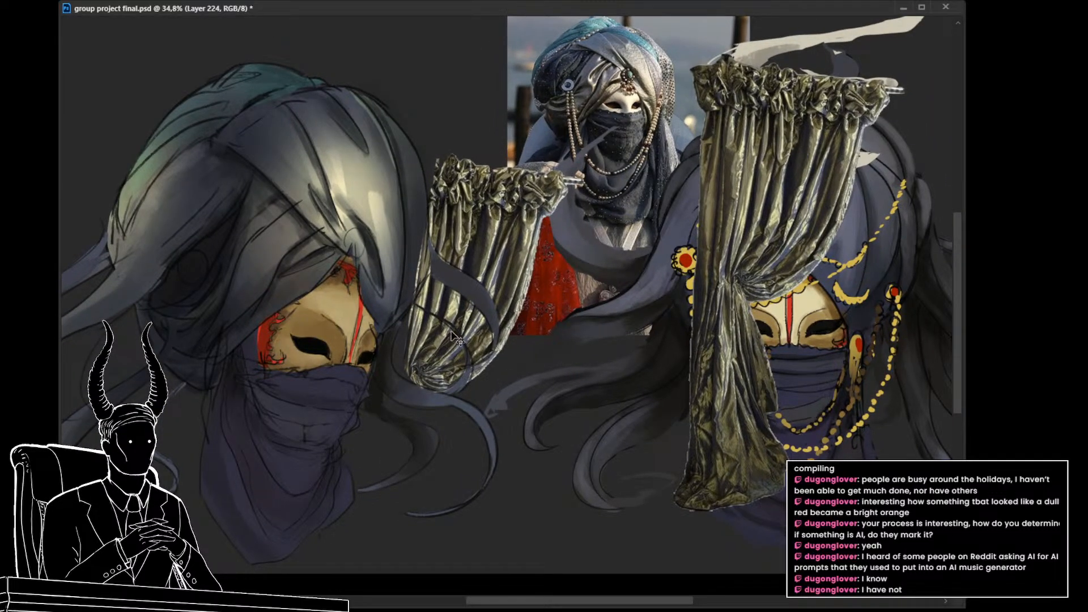
Step: Scale down and rotate the copied curtain section, and place it at a slant beside the three-quarter-view turban
{"action": "key", "text": "ctrl+t"}
{"action": "left_click_drag", "start_coordinate": [497, 154], "coordinate": [496, 200]}
{"action": "left_click_drag", "start_coordinate": [501, 253], "coordinate": [357, 273]}
{"action": "left_click_drag", "start_coordinate": [459, 322], "coordinate": [267, 216]}
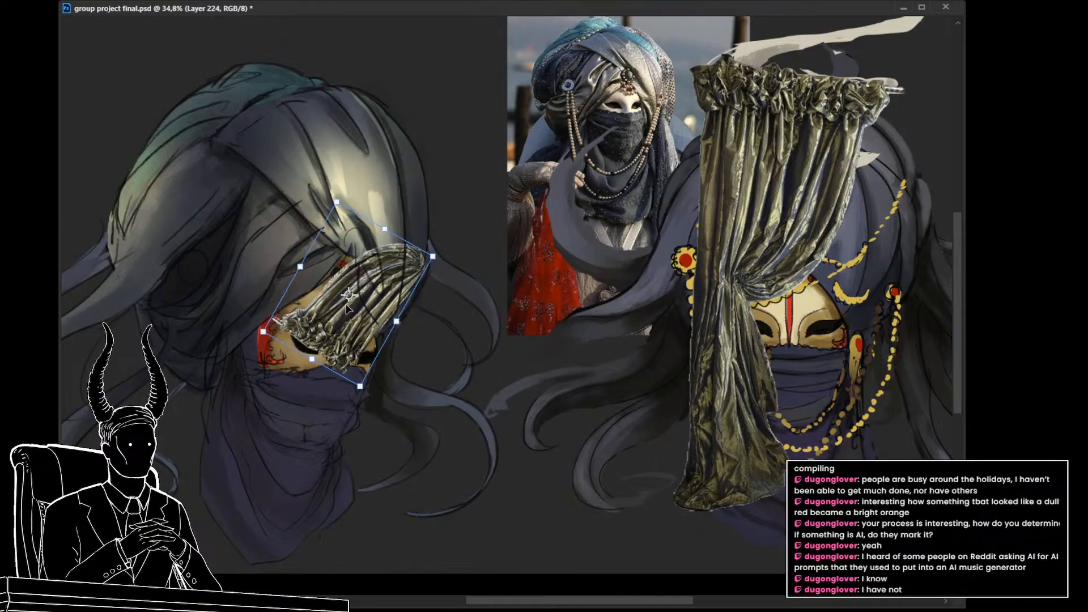
{"action": "left_click", "coordinate": [409, 562]}
{"action": "left_click_drag", "start_coordinate": [372, 410], "coordinate": [302, 404]}
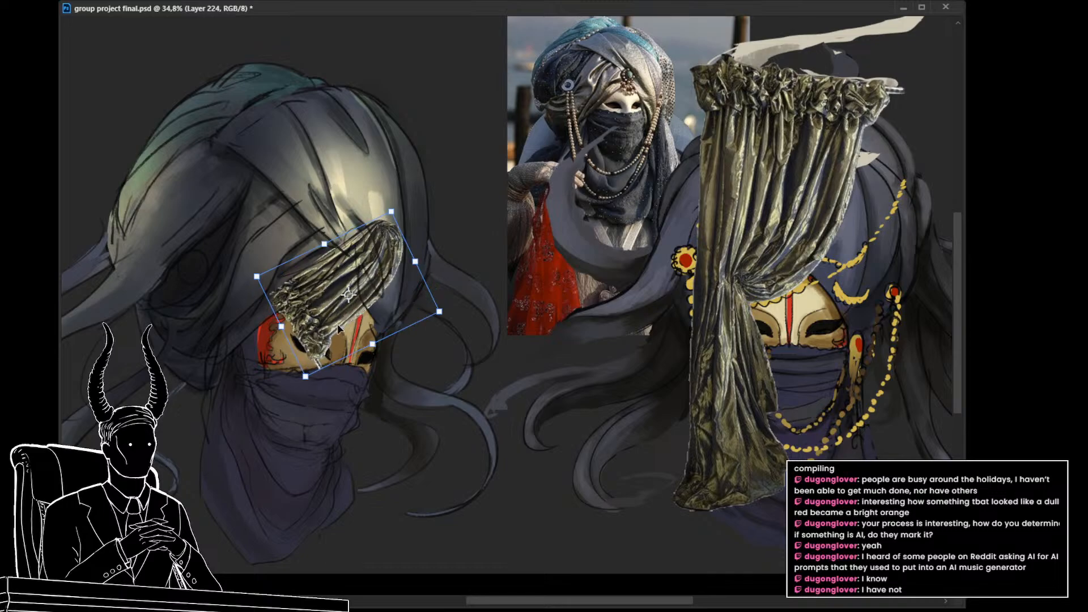
{"action": "left_click_drag", "start_coordinate": [337, 324], "coordinate": [498, 219]}
{"action": "key", "text": "Return"}
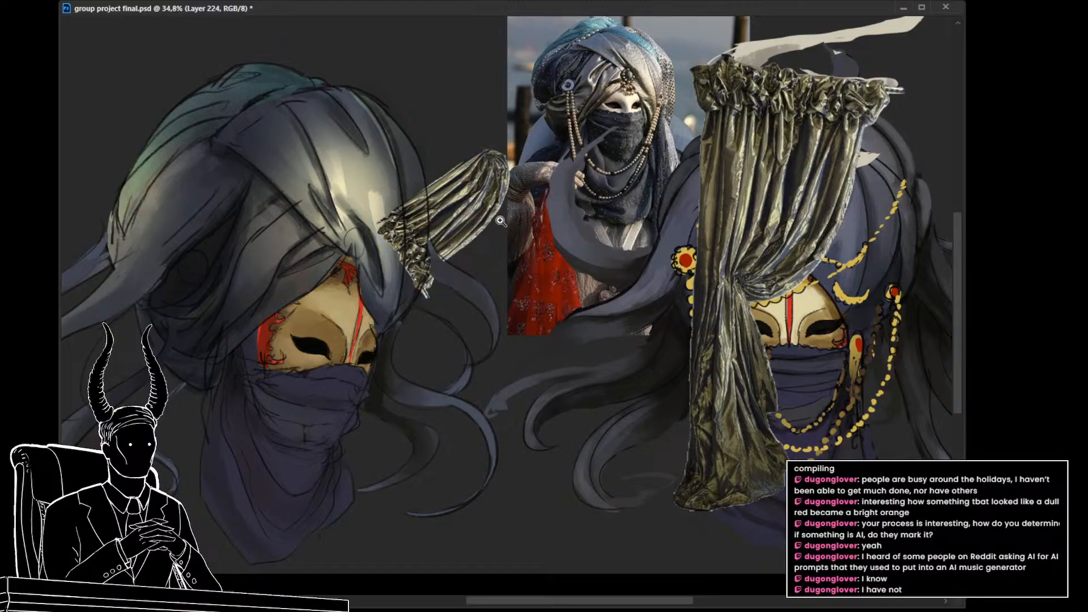
Step: Lasso the upper strip of the slanted curtain piece, move and rotate it along the turban's front band above the mask, and clear the selection
{"action": "left_click_drag", "start_coordinate": [483, 138], "coordinate": [489, 167]}
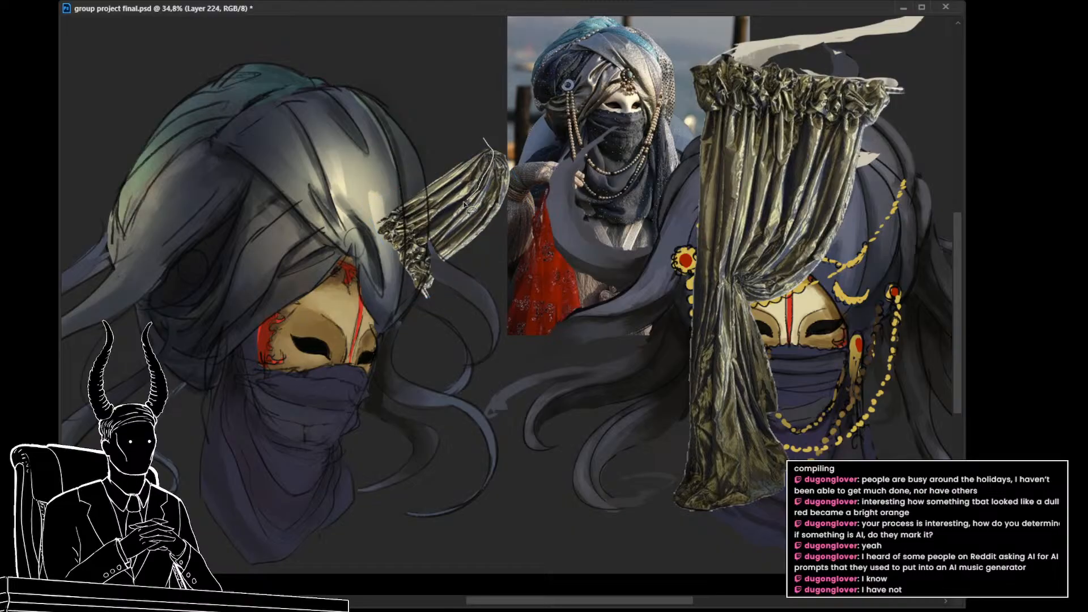
{"action": "mouse_move", "coordinate": [468, 207]}
{"action": "left_mouse_down"}
{"action": "mouse_move", "coordinate": [422, 240]}
{"action": "mouse_move", "coordinate": [485, 140]}
{"action": "left_mouse_up"}
{"action": "key", "text": "ctrl+t"}
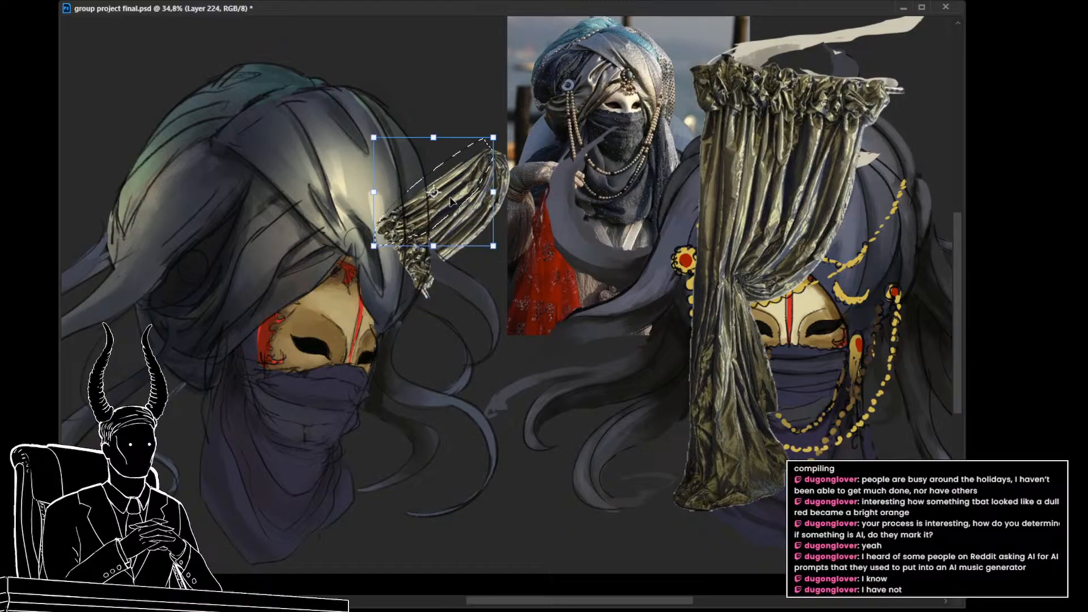
{"action": "left_click_drag", "start_coordinate": [451, 218], "coordinate": [285, 287]}
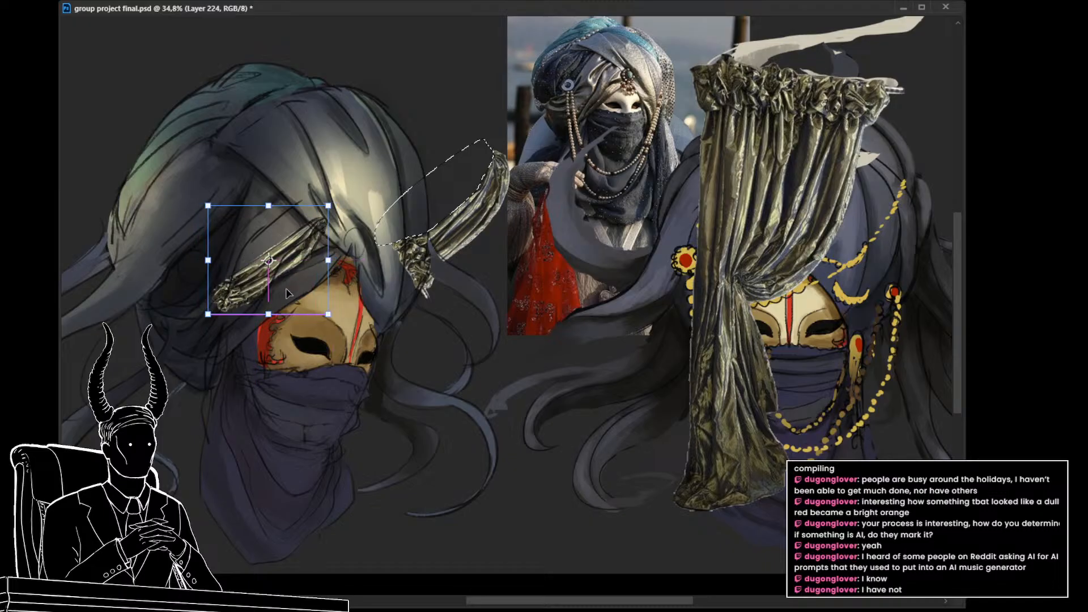
{"action": "left_click_drag", "start_coordinate": [362, 262], "coordinate": [342, 287]}
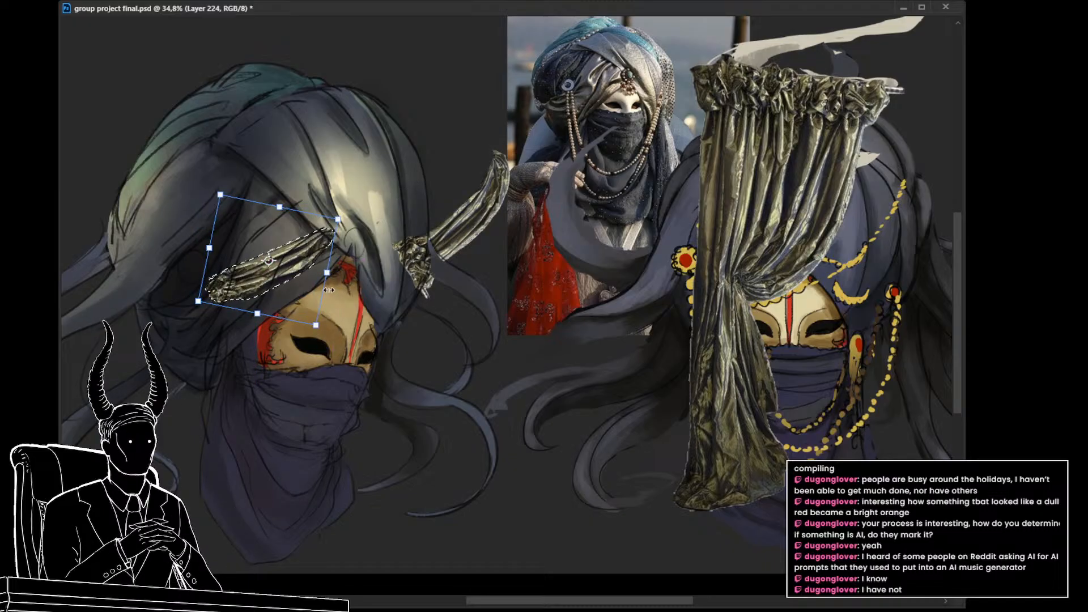
{"action": "key", "text": "Return"}
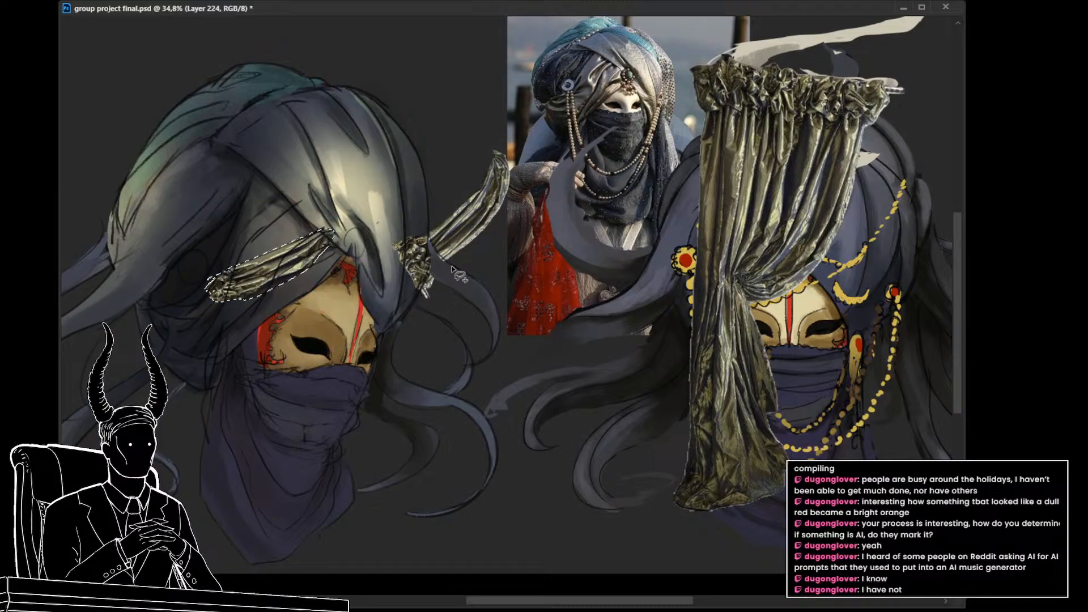
{"action": "key", "text": "ctrl+d"}
{"action": "key", "text": "v"}
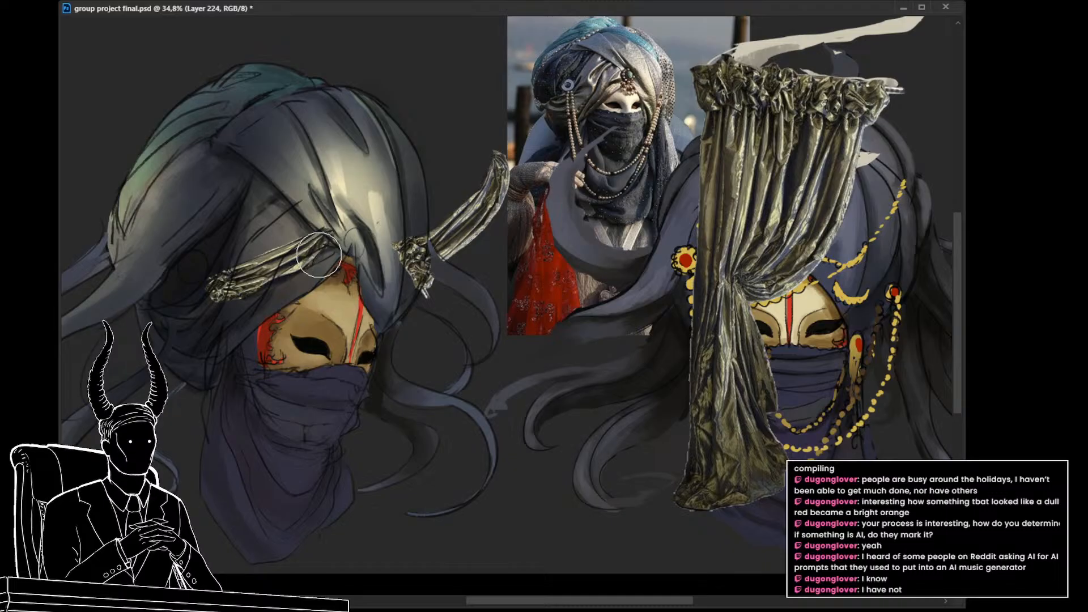
Step: Lasso the remaining curtain piece, rotate it into place across the three-quarter-view mask on its own layer, and clear the selection
{"action": "key", "text": "b"}
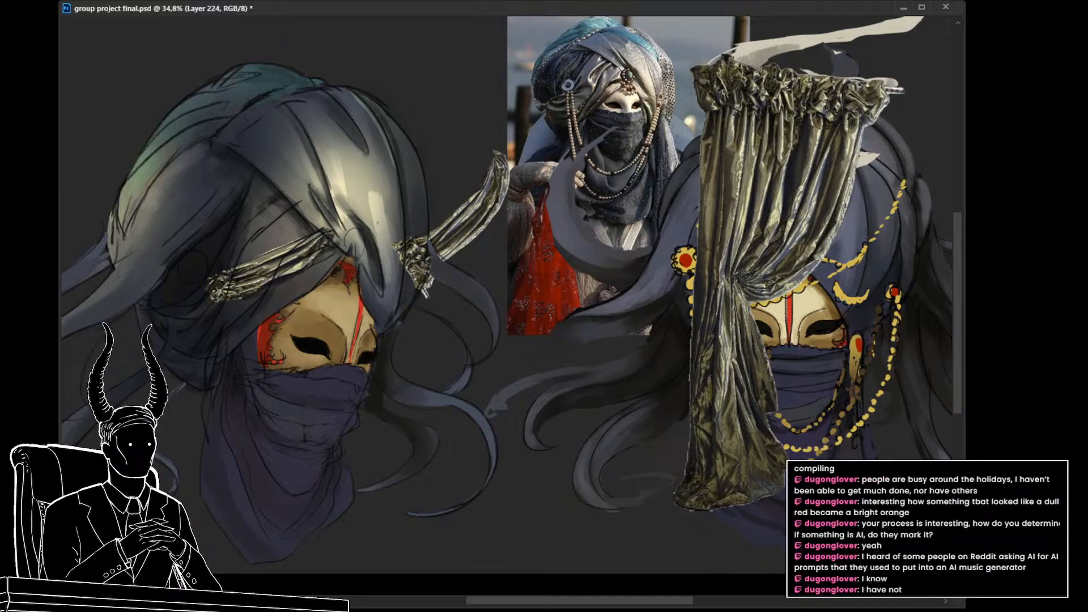
{"action": "key", "text": "l"}
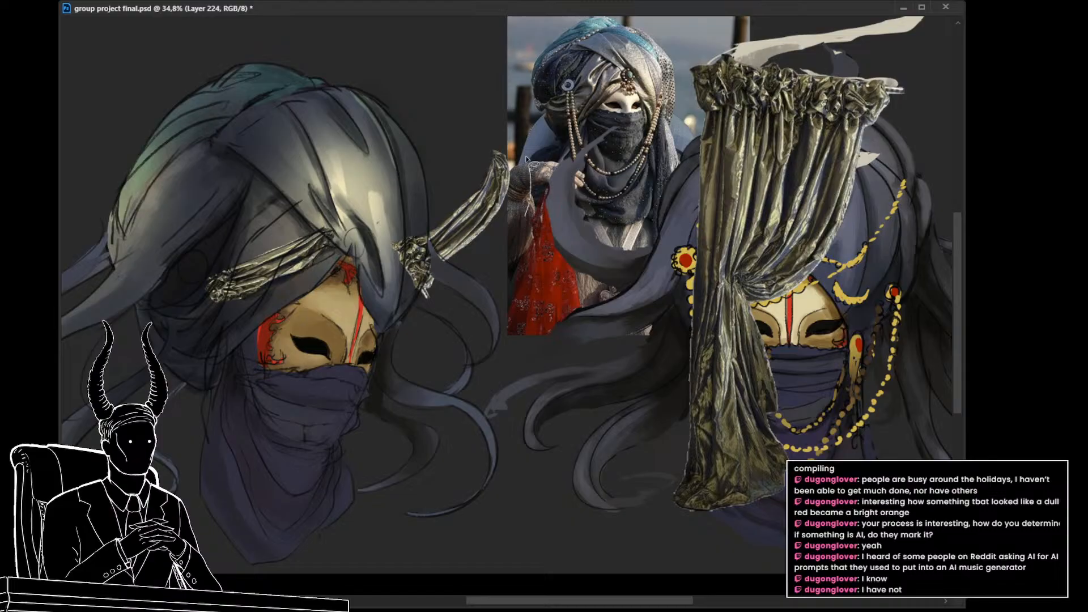
{"action": "mouse_move", "coordinate": [528, 214]}
{"action": "left_mouse_down"}
{"action": "mouse_move", "coordinate": [418, 332]}
{"action": "mouse_move", "coordinate": [455, 336]}
{"action": "left_mouse_up"}
{"action": "key", "text": "ctrl+t"}
{"action": "mouse_move", "coordinate": [470, 290]}
{"action": "left_mouse_down"}
{"action": "mouse_move", "coordinate": [429, 319]}
{"action": "mouse_move", "coordinate": [294, 370]}
{"action": "left_mouse_up"}
{"action": "left_click_drag", "start_coordinate": [371, 336], "coordinate": [391, 368]}
{"action": "key", "text": "Return"}
{"action": "key", "text": "ctrl+d"}
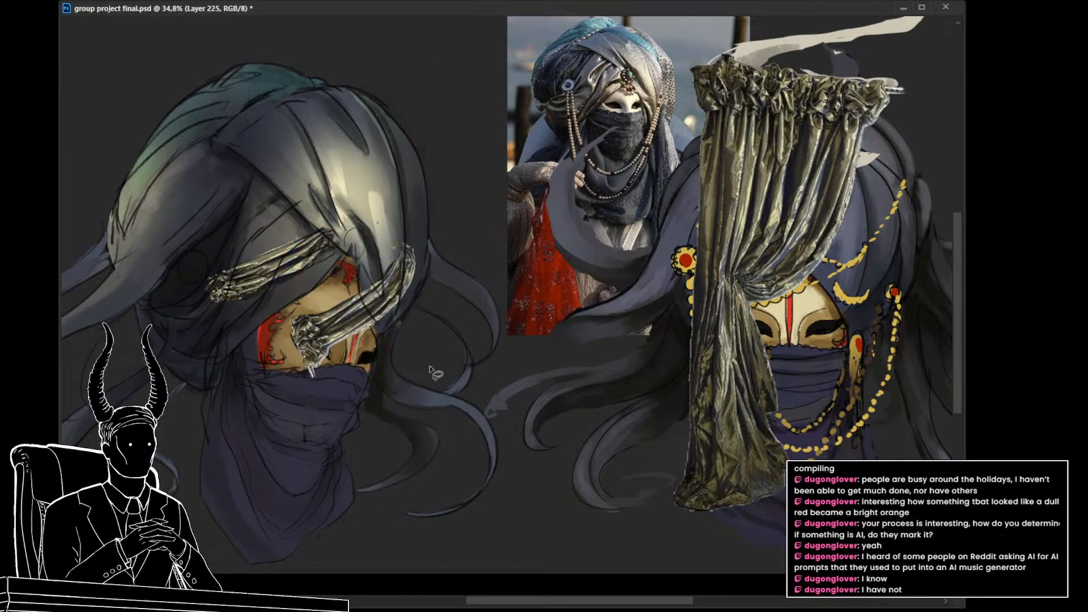
{"action": "key", "text": "ctrl+z"}
{"action": "key", "text": "ctrl+d"}
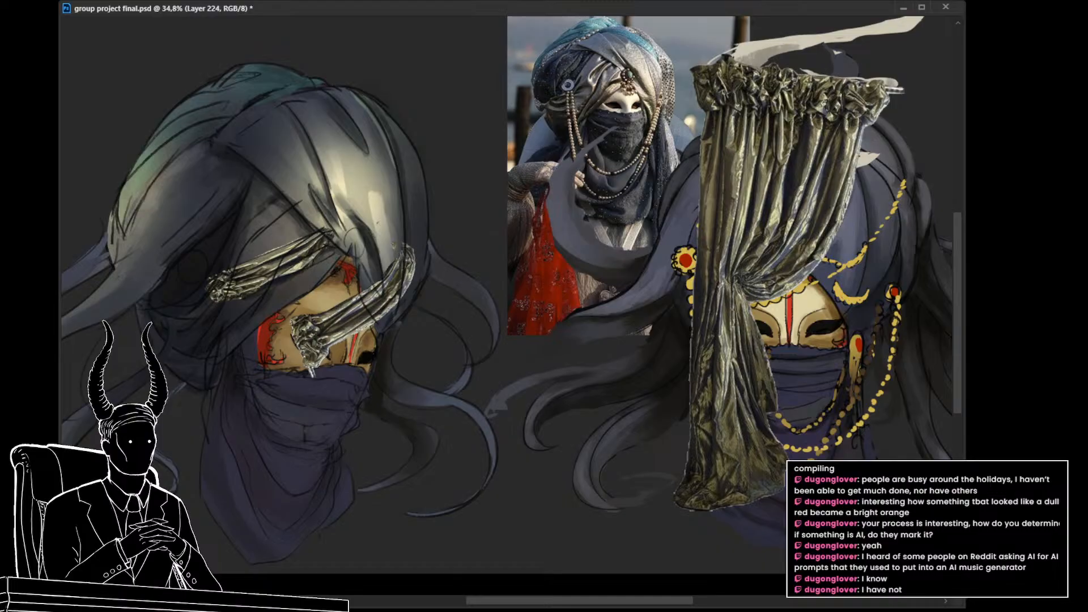
{"action": "key", "text": "ctrl+z"}
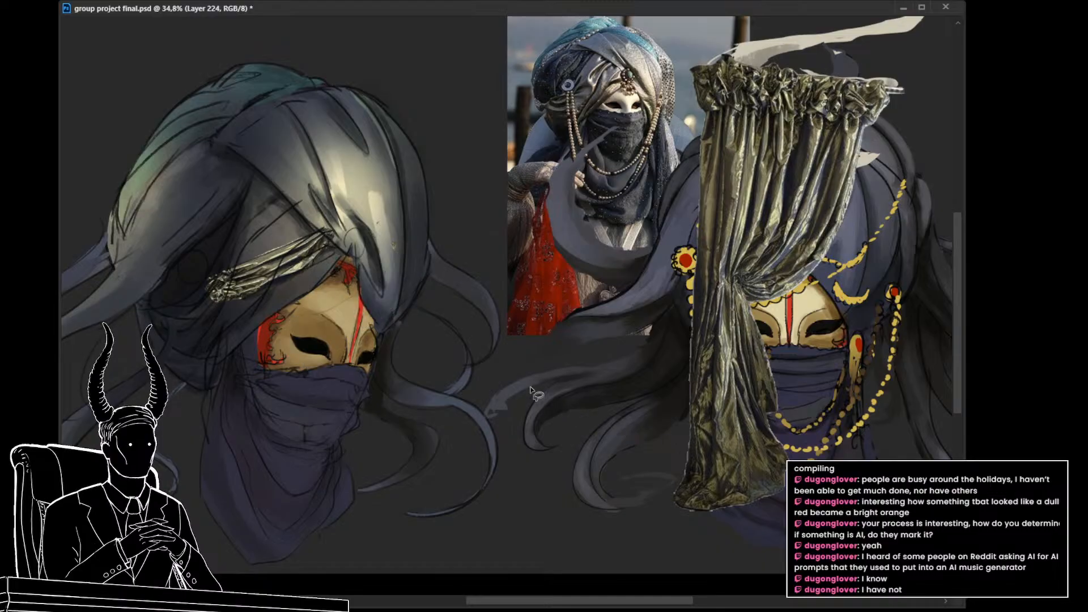
{"action": "mouse_move", "coordinate": [529, 390]}
{"action": "left_mouse_down"}
{"action": "mouse_move", "coordinate": [437, 228]}
{"action": "mouse_move", "coordinate": [399, 245]}
{"action": "mouse_move", "coordinate": [522, 385]}
{"action": "left_mouse_up"}
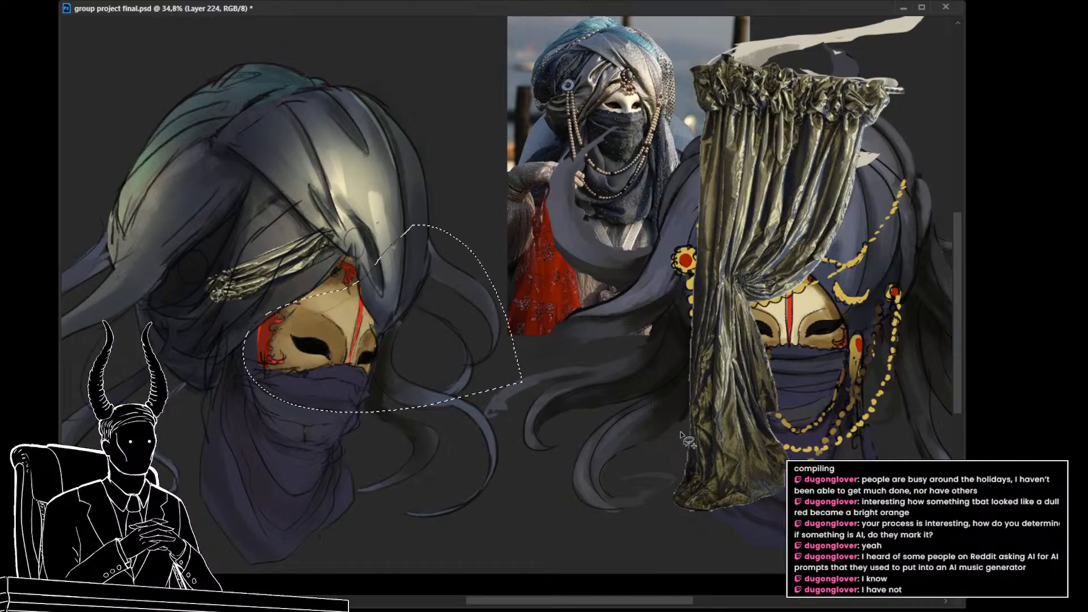
{"action": "key", "text": "ctrl+d"}
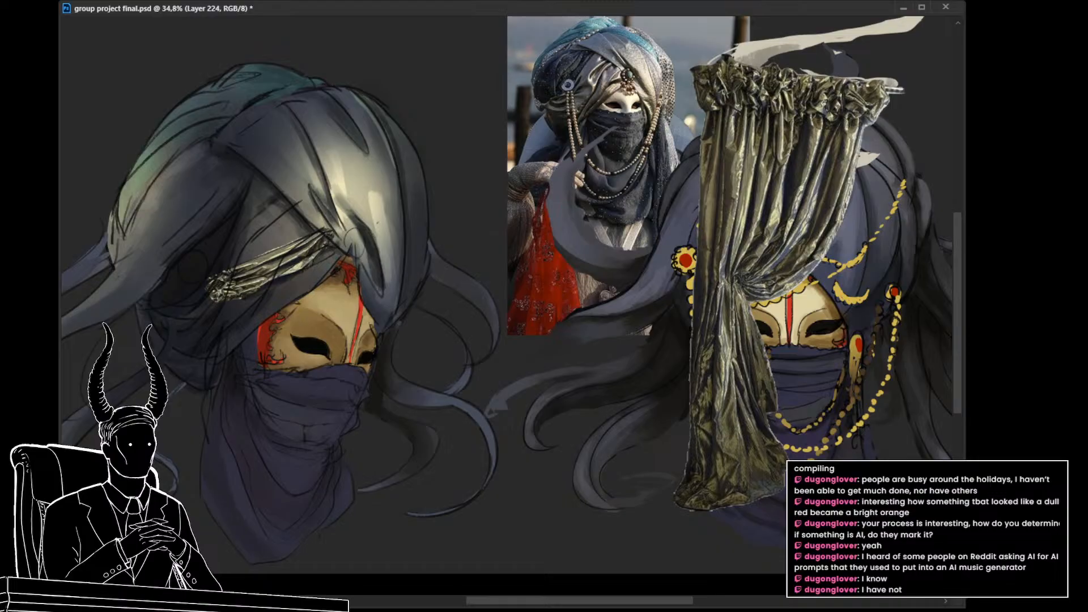
{"action": "key", "text": "ctrl+comma"}
{"action": "key", "text": "ctrl+comma"}
{"action": "key", "text": "ctrl+comma"}
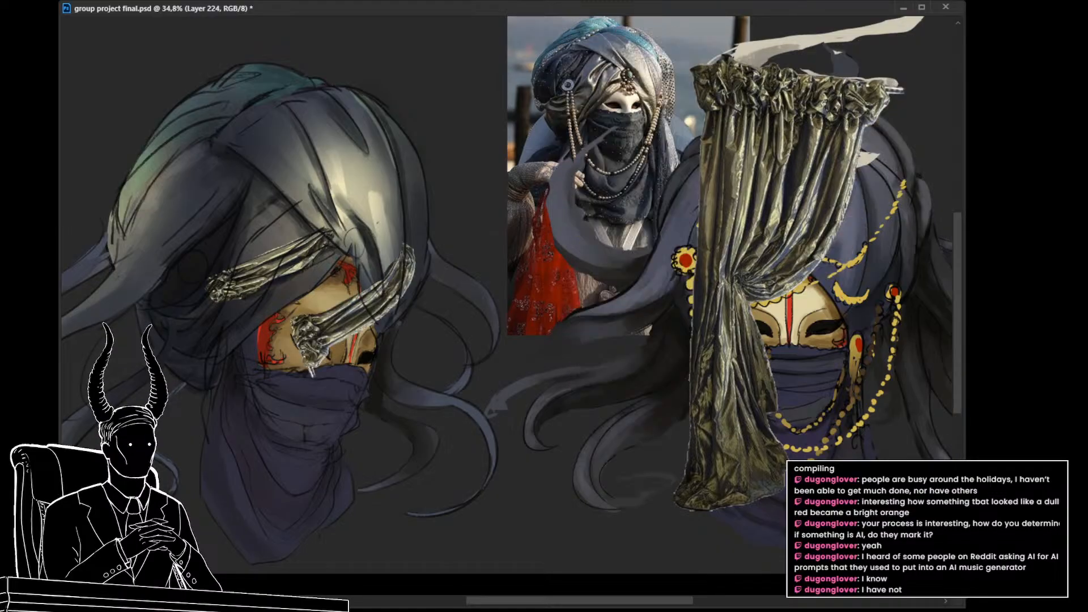
Step: Move the second curtain piece onto the turban's front edge and warp it to follow the fold down beside the mask
{"action": "key", "text": "ctrl+t"}
{"action": "left_click_drag", "start_coordinate": [373, 334], "coordinate": [310, 318]}
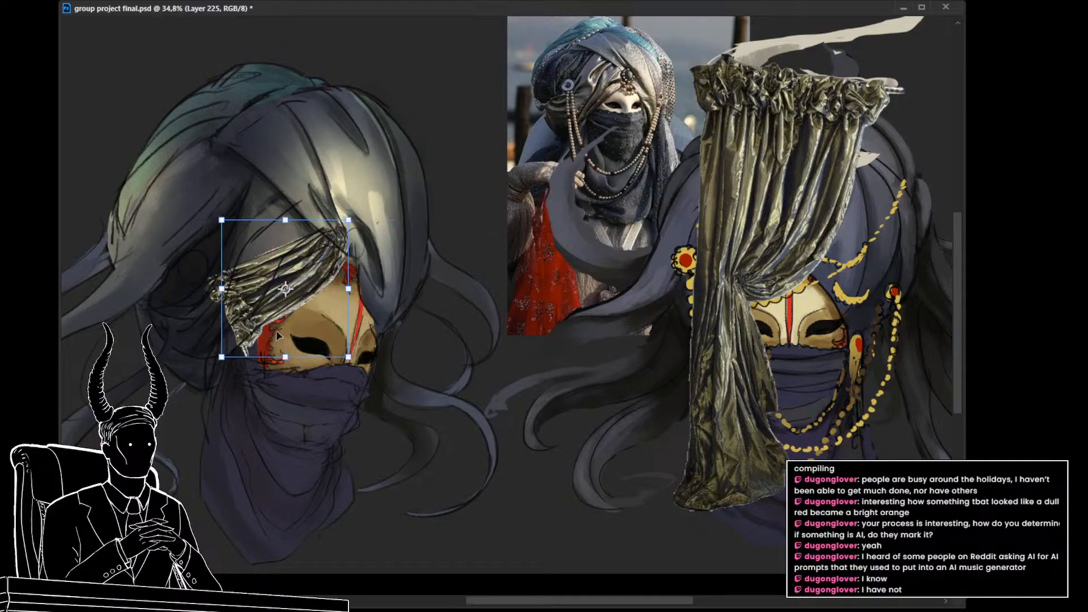
{"action": "right_click", "coordinate": [222, 315]}
{"action": "left_click", "coordinate": [257, 402]}
{"action": "mouse_move", "coordinate": [225, 310]}
{"action": "left_mouse_down"}
{"action": "mouse_move", "coordinate": [213, 343]}
{"action": "mouse_move", "coordinate": [248, 317]}
{"action": "mouse_move", "coordinate": [242, 305]}
{"action": "left_mouse_up"}
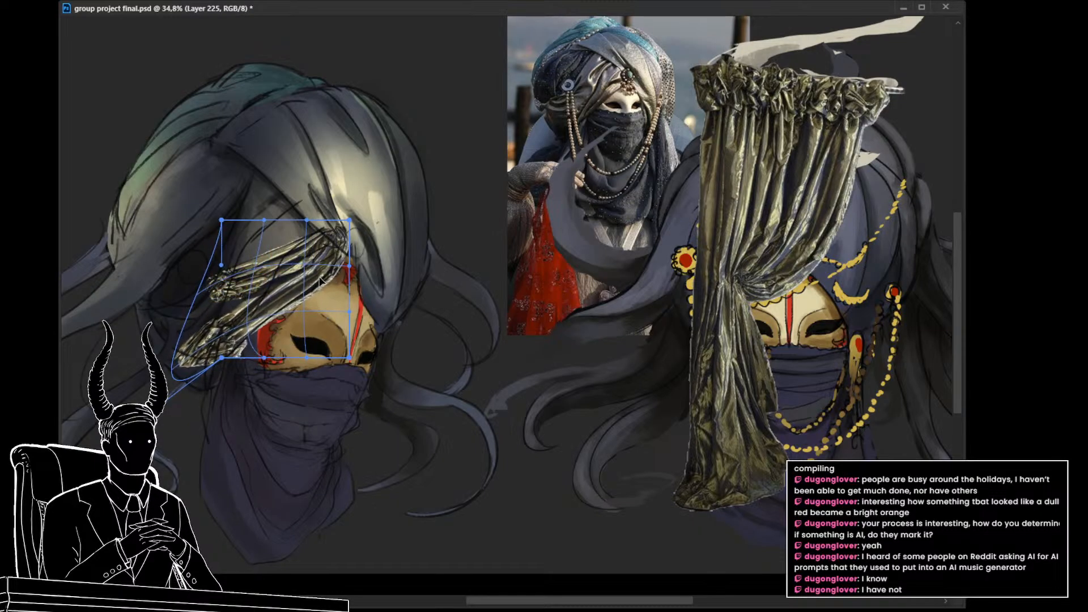
{"action": "left_click_drag", "start_coordinate": [347, 260], "coordinate": [348, 249]}
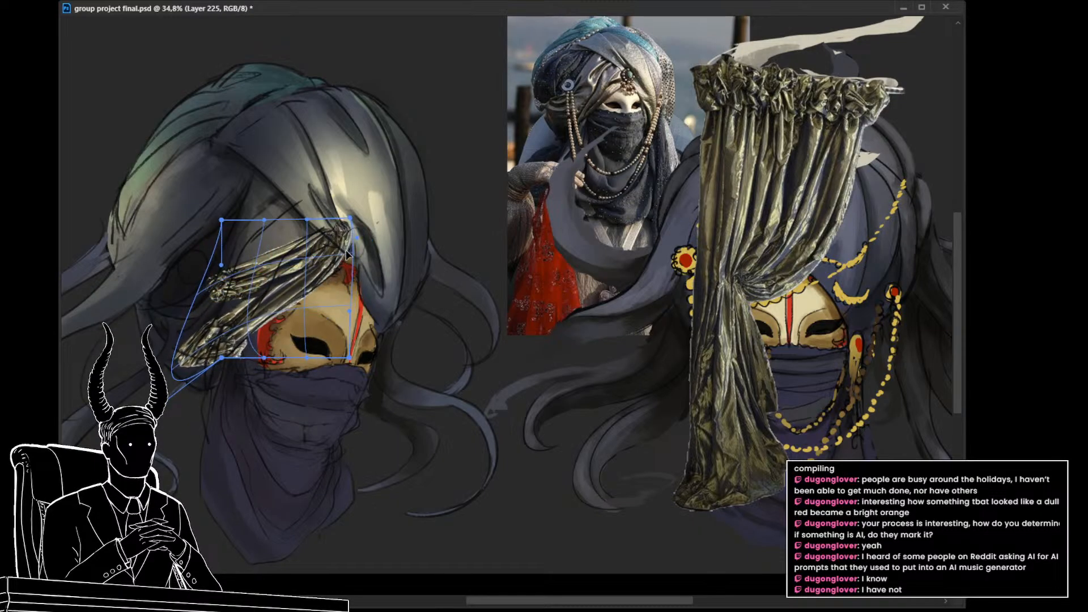
{"action": "key", "text": "Return"}
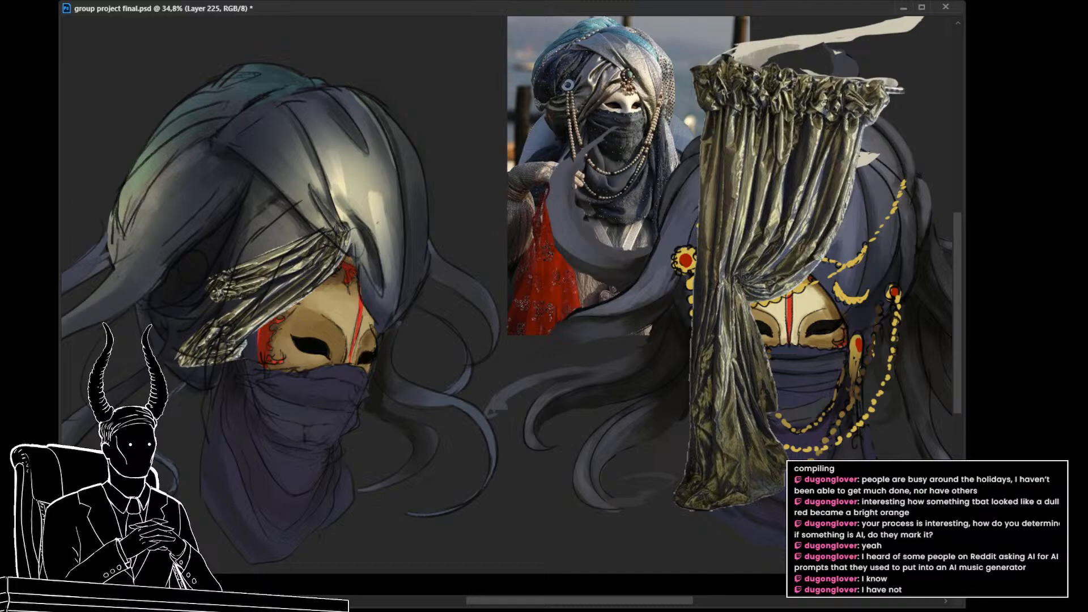
Step: Hide the curtain texture, lasso the turban's lower front fold, and mask the reshown texture to that shape
{"action": "key", "text": "Delete"}
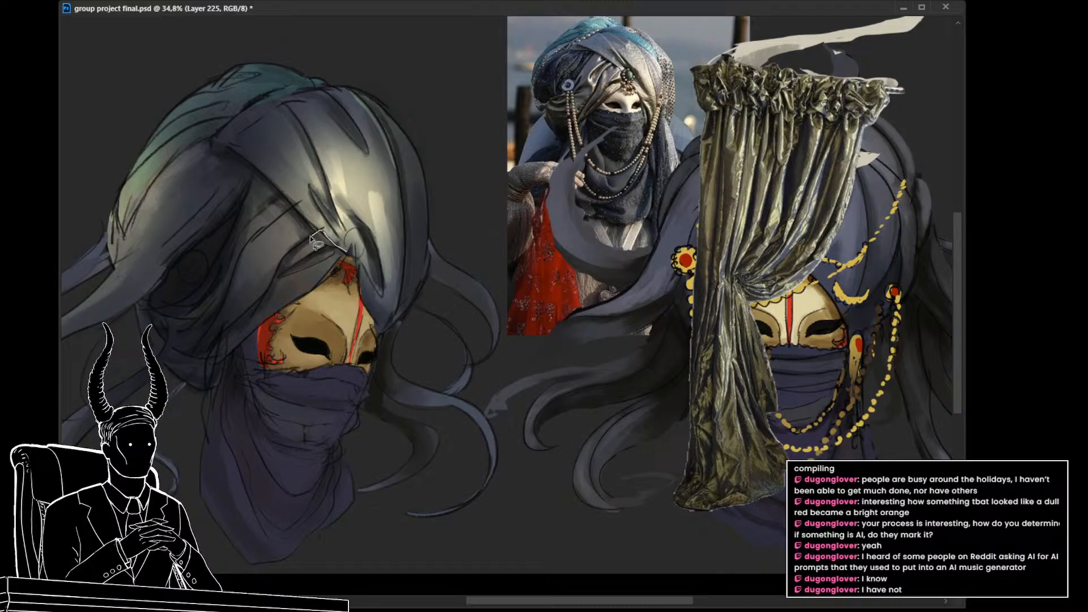
{"action": "mouse_move", "coordinate": [249, 316]}
{"action": "left_mouse_down"}
{"action": "mouse_move", "coordinate": [219, 362]}
{"action": "mouse_move", "coordinate": [259, 327]}
{"action": "left_mouse_up"}
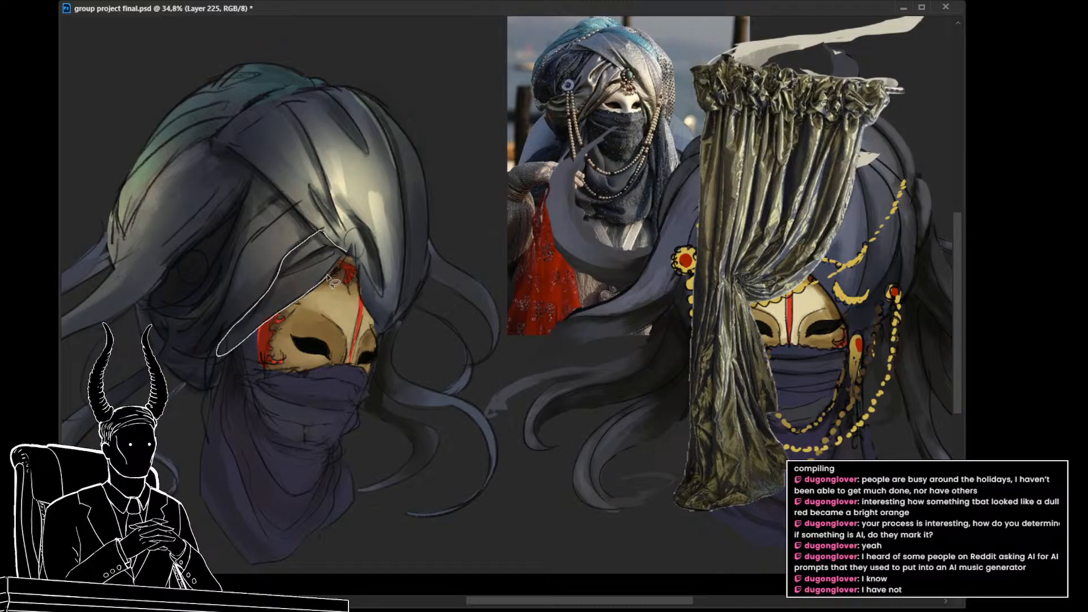
{"action": "left_click_drag", "start_coordinate": [330, 279], "coordinate": [334, 276]}
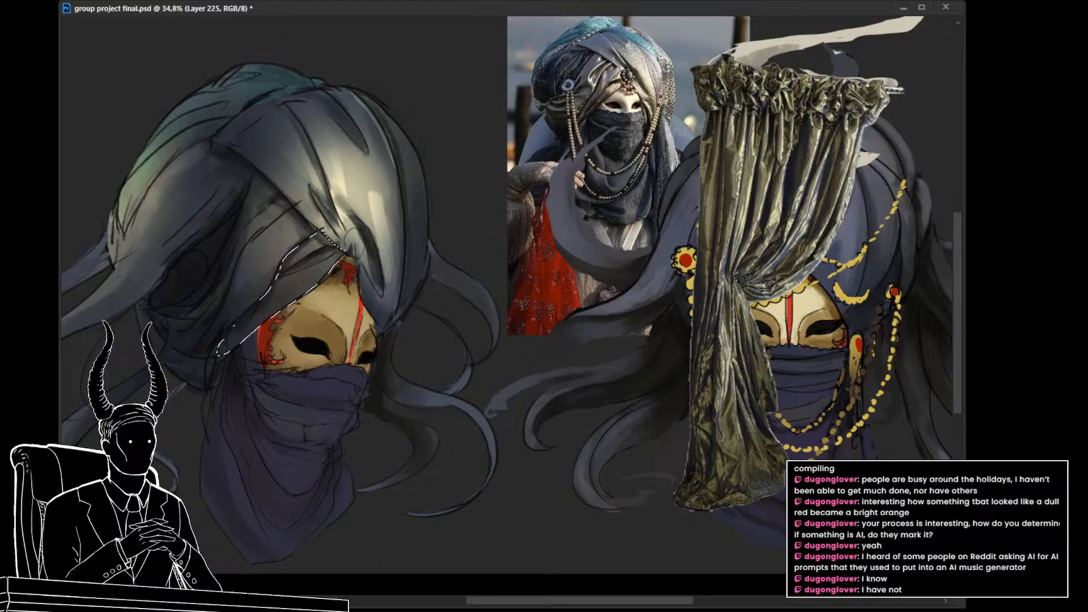
{"action": "key", "text": "ctrl+v"}
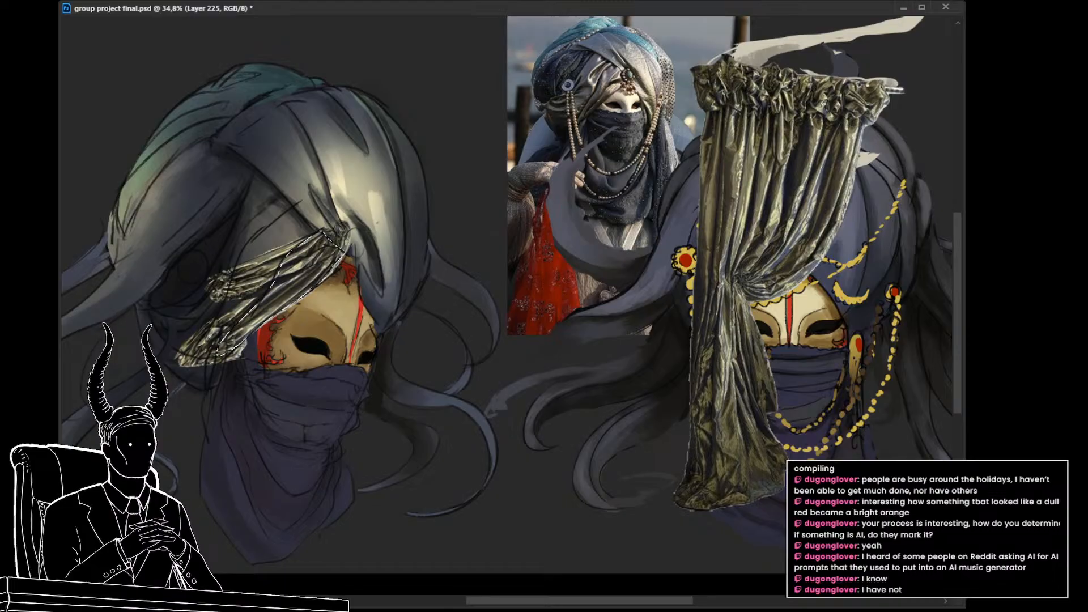
{"action": "key", "text": "ctrl+shift+m"}
{"action": "left_click_drag", "start_coordinate": [478, 372], "coordinate": [623, 415]}
{"action": "key", "text": "ctrl+comma"}
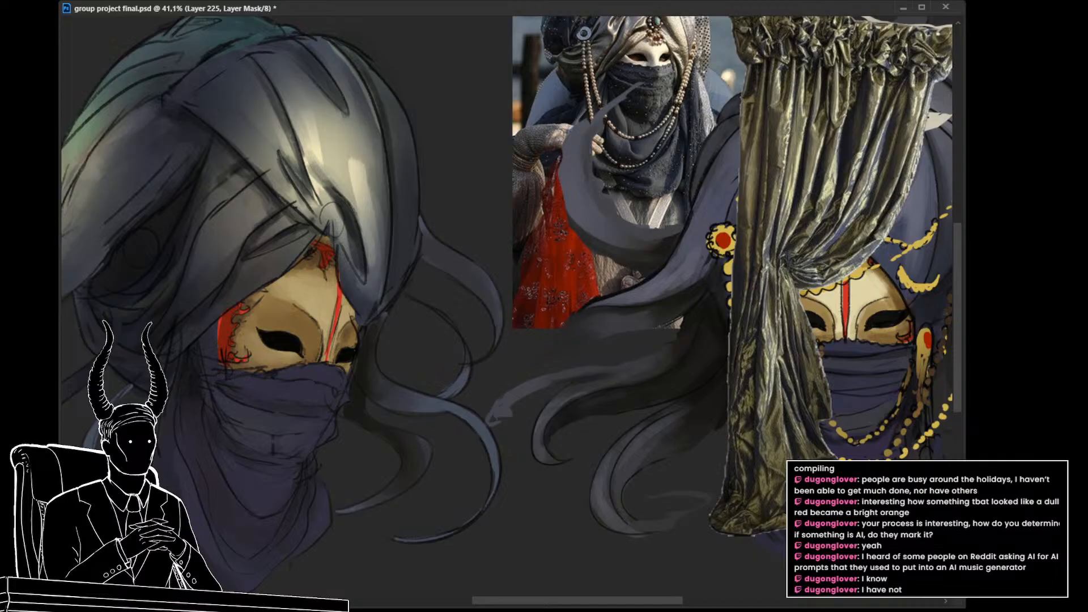
{"action": "key", "text": "ctrl+comma"}
{"action": "key", "text": "ctrl+2"}
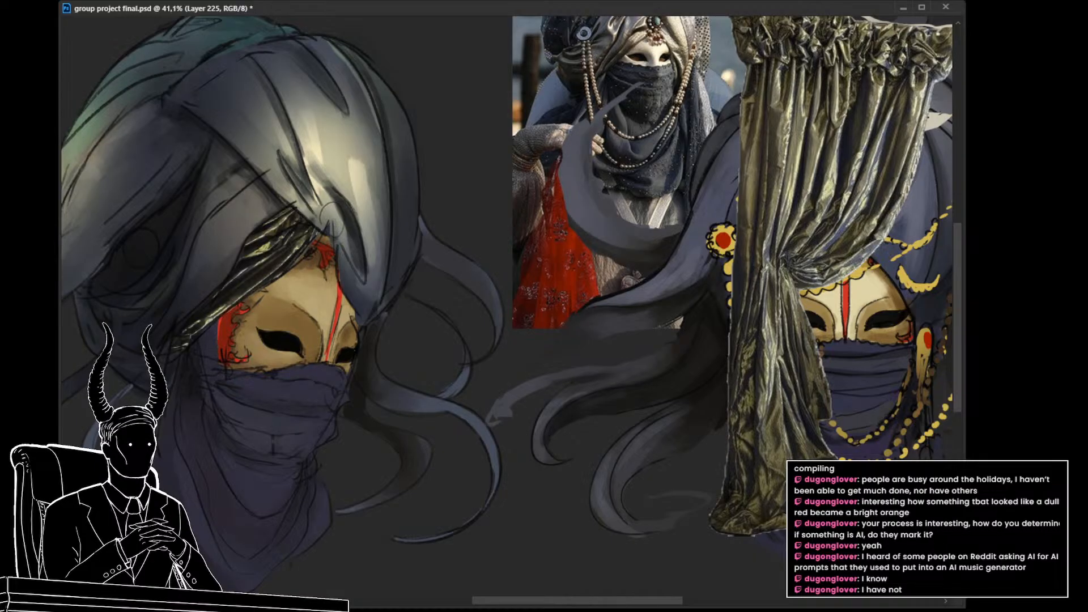
Step: Mute the masked curtain texture's green to grey and adjust its tones to match the turban
{"action": "key", "text": "ctrl+z"}
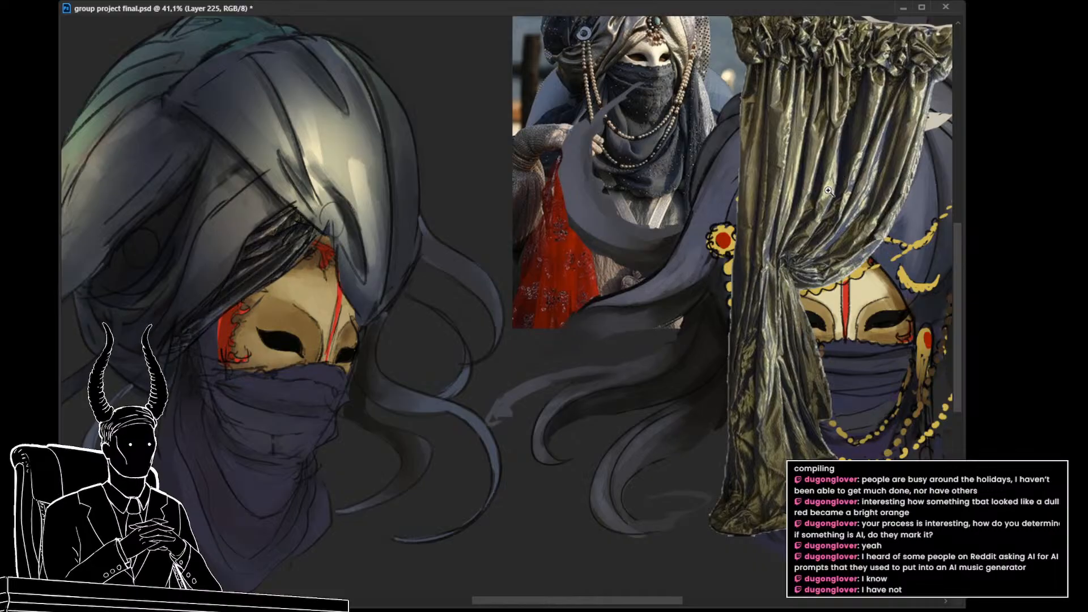
{"action": "scroll", "coordinate": [843, 174], "scroll_direction": "down", "scroll_amount": 2}
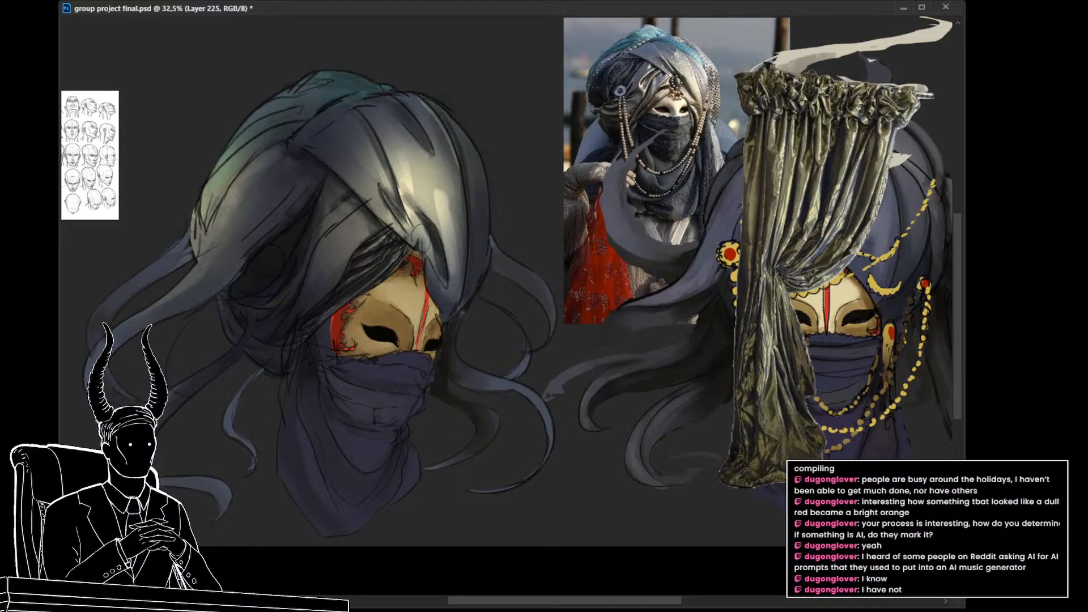
{"action": "scroll", "coordinate": [578, 340], "scroll_direction": "up", "scroll_amount": 2}
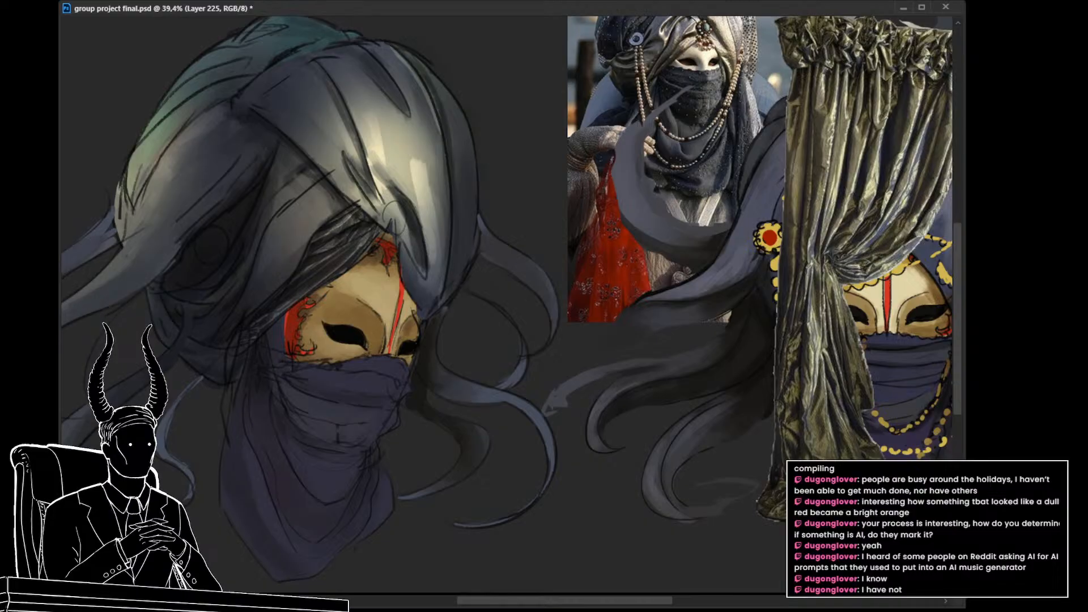
{"action": "mouse_move", "coordinate": [684, 277]}
{"action": "left_mouse_down"}
{"action": "mouse_move", "coordinate": [607, 273]}
{"action": "mouse_move", "coordinate": [696, 274]}
{"action": "left_mouse_up"}
{"action": "mouse_move", "coordinate": [626, 332]}
{"action": "left_mouse_down"}
{"action": "mouse_move", "coordinate": [768, 341]}
{"action": "mouse_move", "coordinate": [634, 340]}
{"action": "left_mouse_up"}
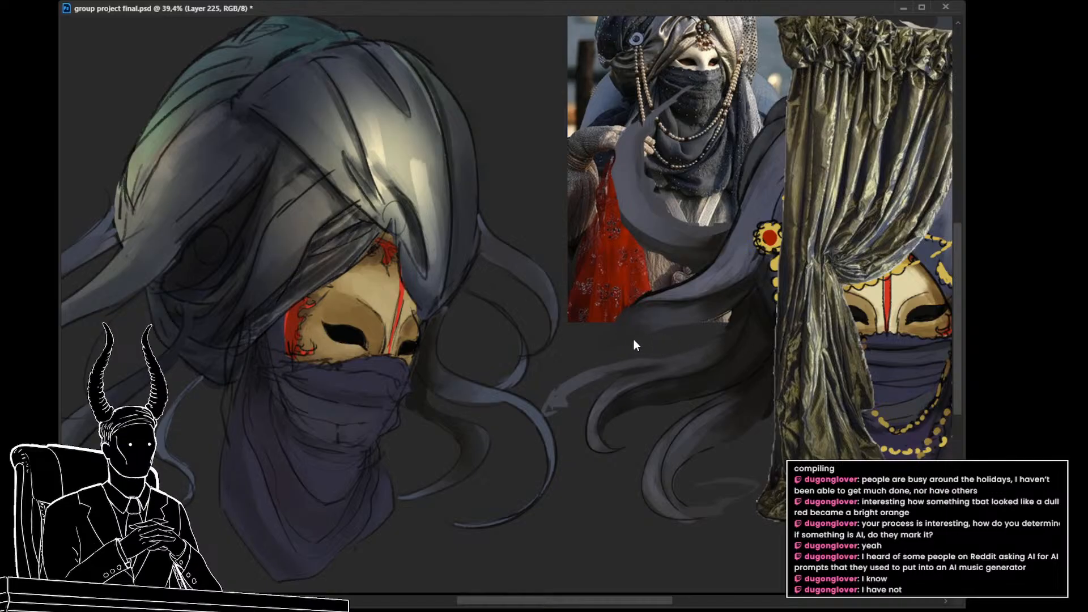
{"action": "mouse_move", "coordinate": [780, 275]}
{"action": "left_mouse_down"}
{"action": "mouse_move", "coordinate": [706, 273]}
{"action": "mouse_move", "coordinate": [798, 274]}
{"action": "left_mouse_up"}
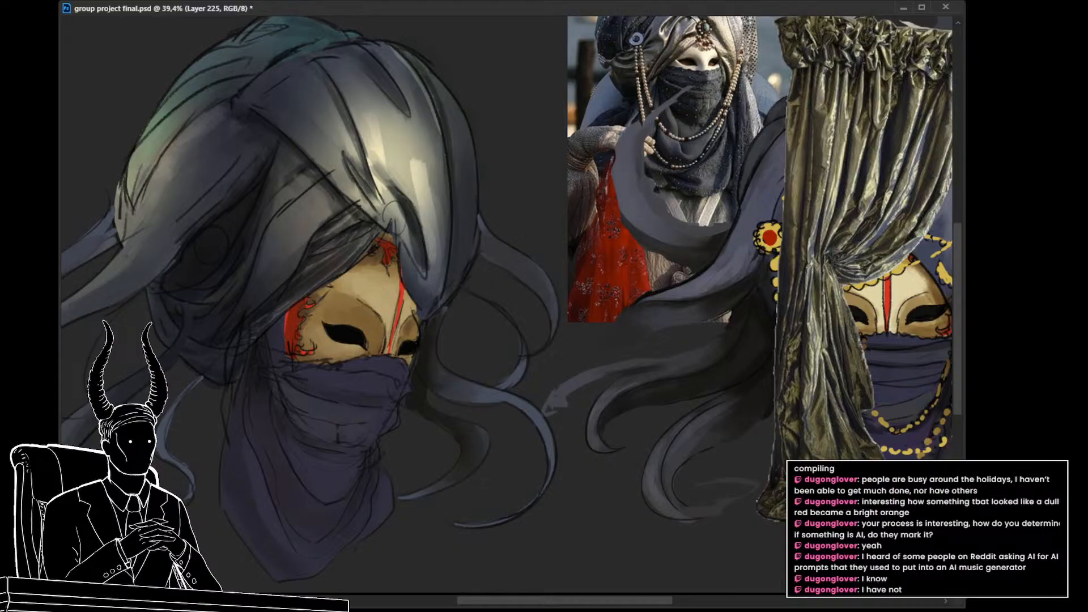
Step: Compare the turban's front fold with and without the curtain texture, and lighten how the texture blends over it
{"action": "key", "text": "Delete"}
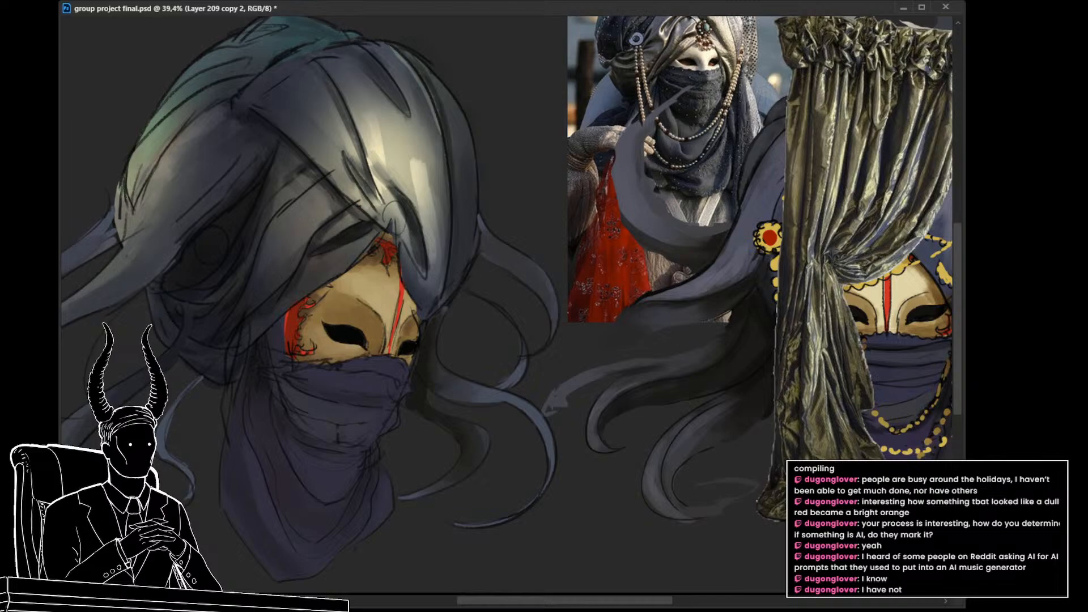
{"action": "key", "text": "ctrl+z"}
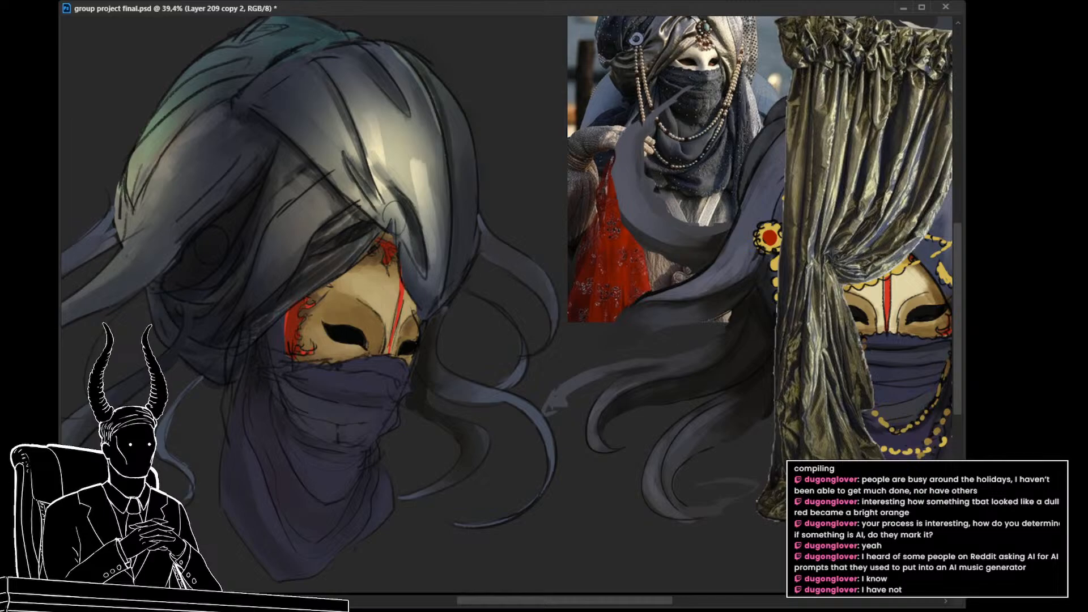
{"action": "key", "text": "ctrl+alt+shift+n"}
{"action": "key", "text": "ctrl+z"}
{"action": "key", "text": "ctrl+shift+z"}
{"action": "key", "text": "ctrl+z"}
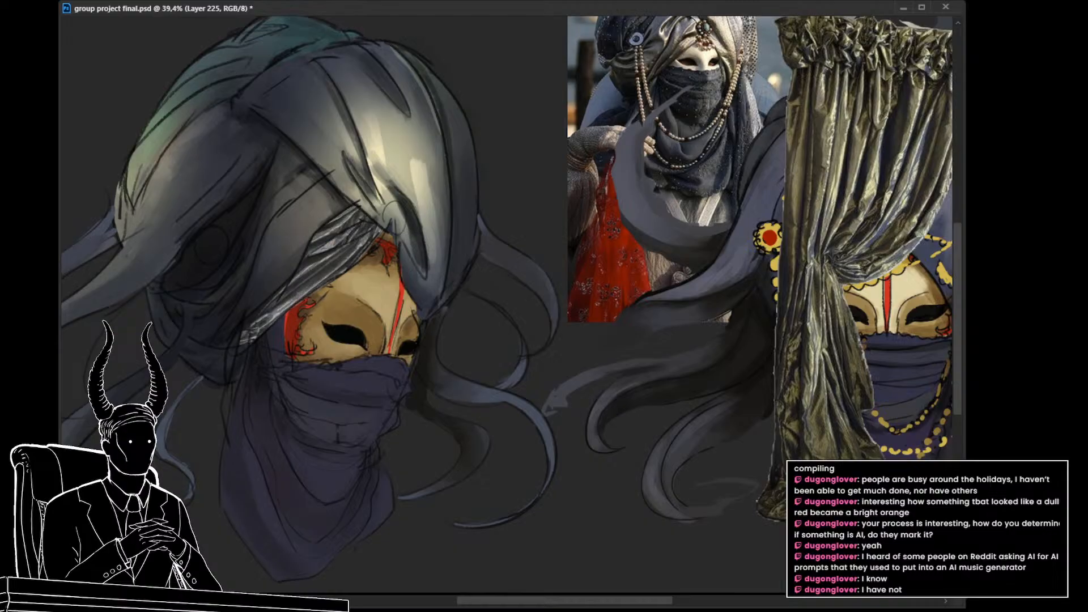
Step: Undo the last blending change and step the front fold's curtain texture through other blend modes to merge it into the turban
{"action": "key", "text": "ctrl+z"}
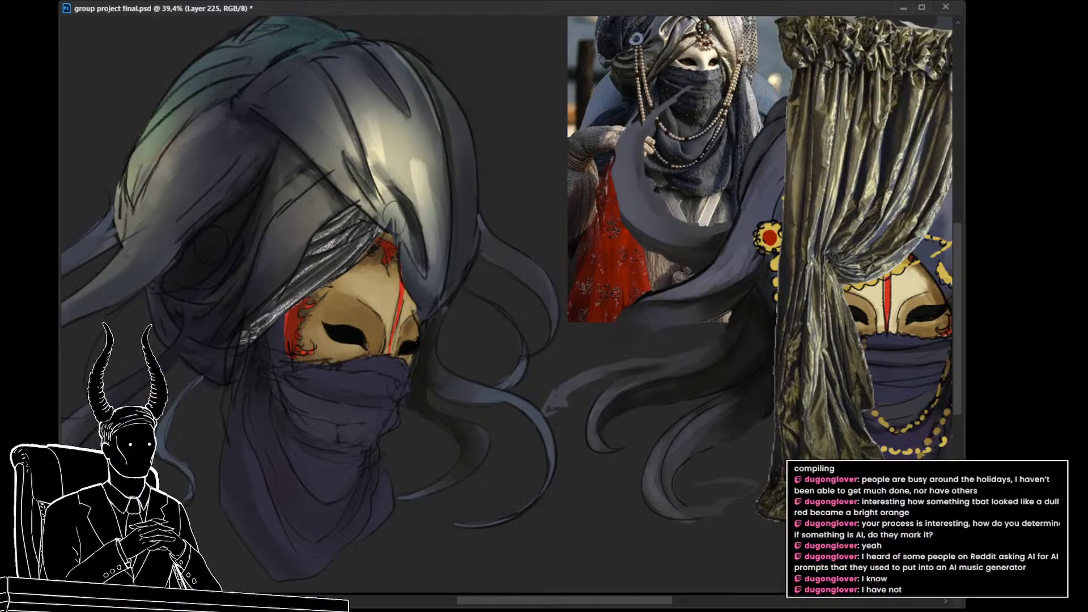
{"action": "key", "text": "Down"}
{"action": "key", "text": "Down"}
{"action": "key", "text": "Down"}
{"action": "key", "text": "Down"}
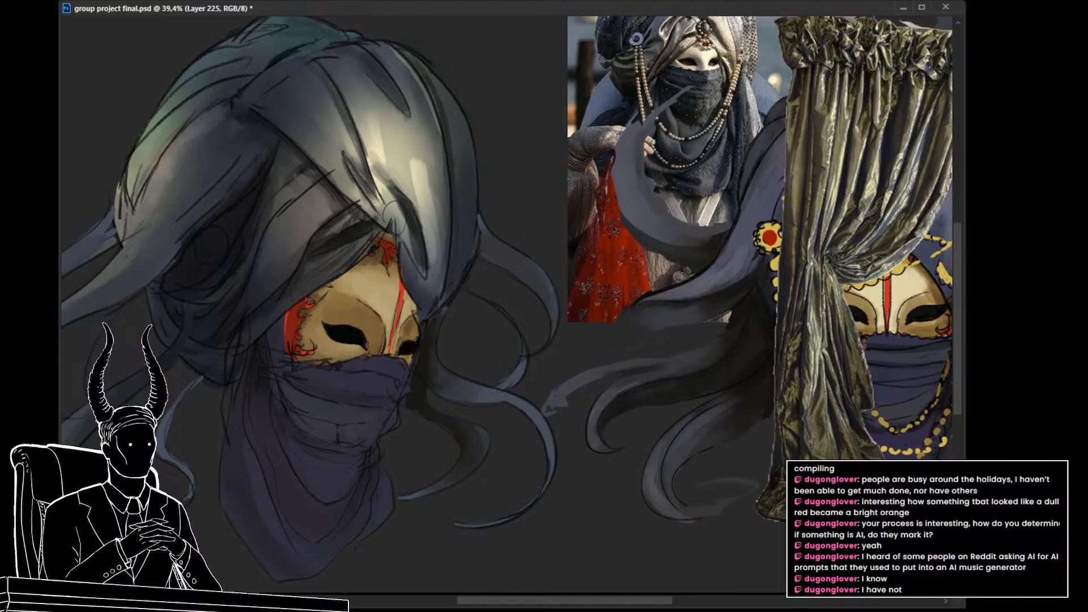
{"action": "key", "text": "Down"}
{"action": "key", "text": "Down"}
{"action": "key", "text": "Down"}
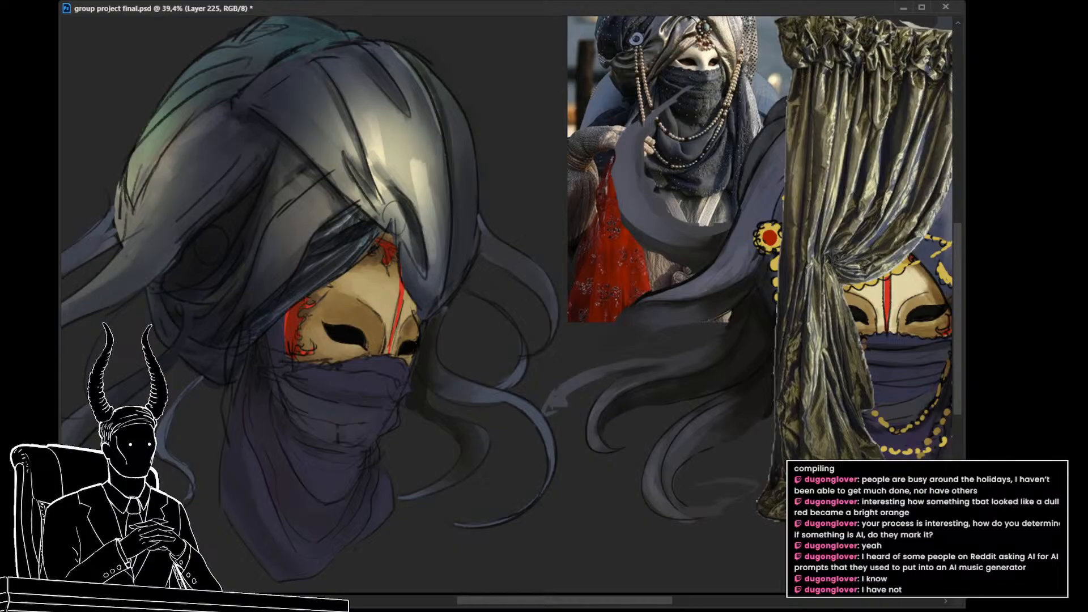
Step: Save the document, target the curtain texture's layer mask, and check the blended front fold close up and zoomed out
{"action": "mouse_move", "coordinate": [567, 332]}
{"action": "left_mouse_down"}
{"action": "mouse_move", "coordinate": [522, 338]}
{"action": "mouse_move", "coordinate": [563, 347]}
{"action": "left_mouse_up"}
{"action": "key", "text": "ctrl+s"}
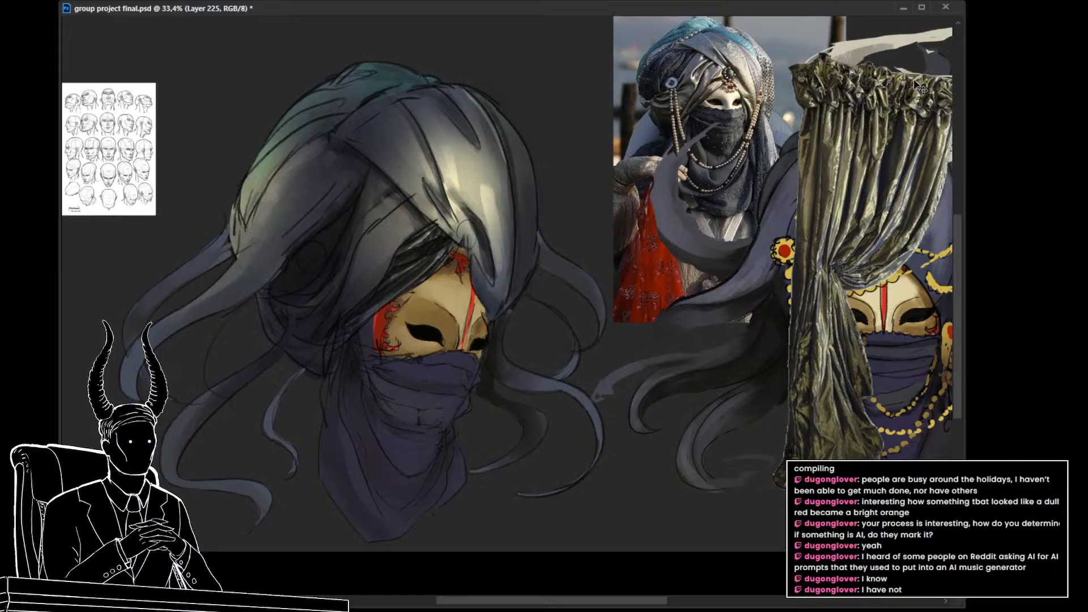
{"action": "left_click_drag", "start_coordinate": [517, 260], "coordinate": [551, 278]}
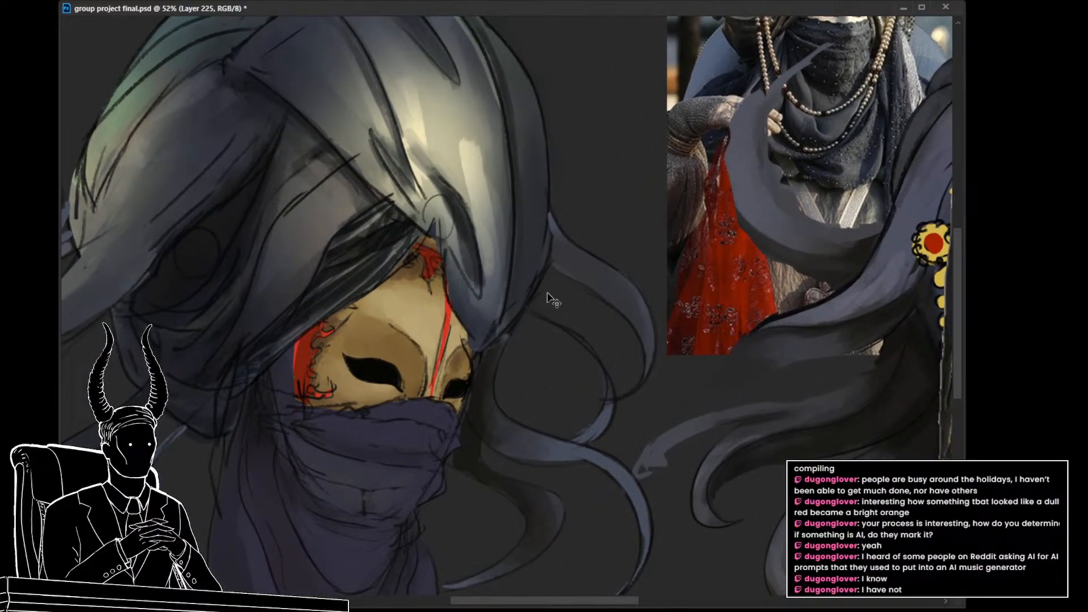
{"action": "left_click_drag", "start_coordinate": [543, 307], "coordinate": [530, 307]}
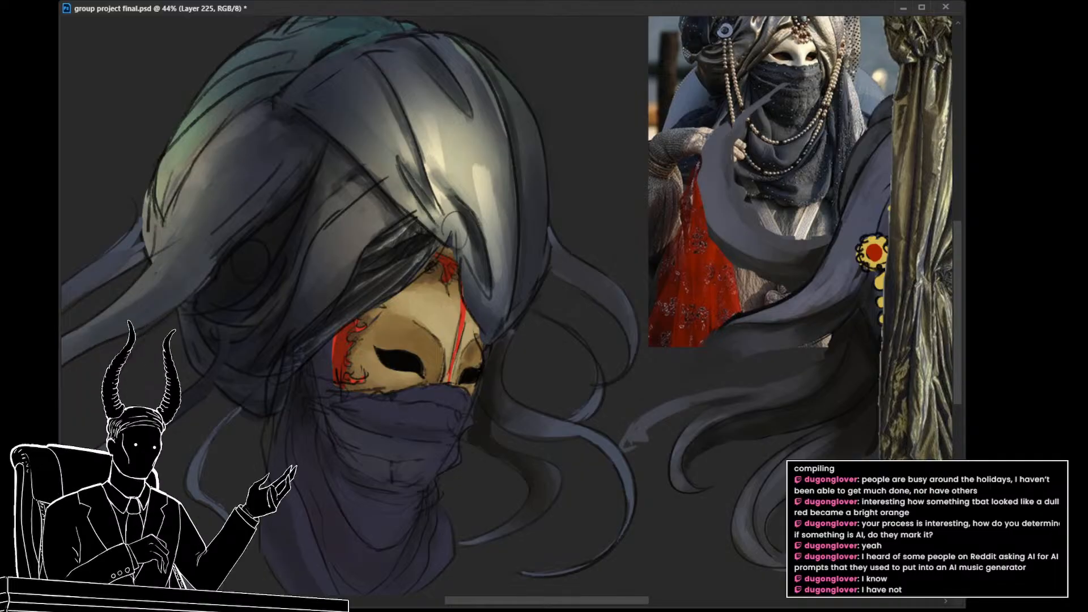
{"action": "key", "text": "ctrl+backslash"}
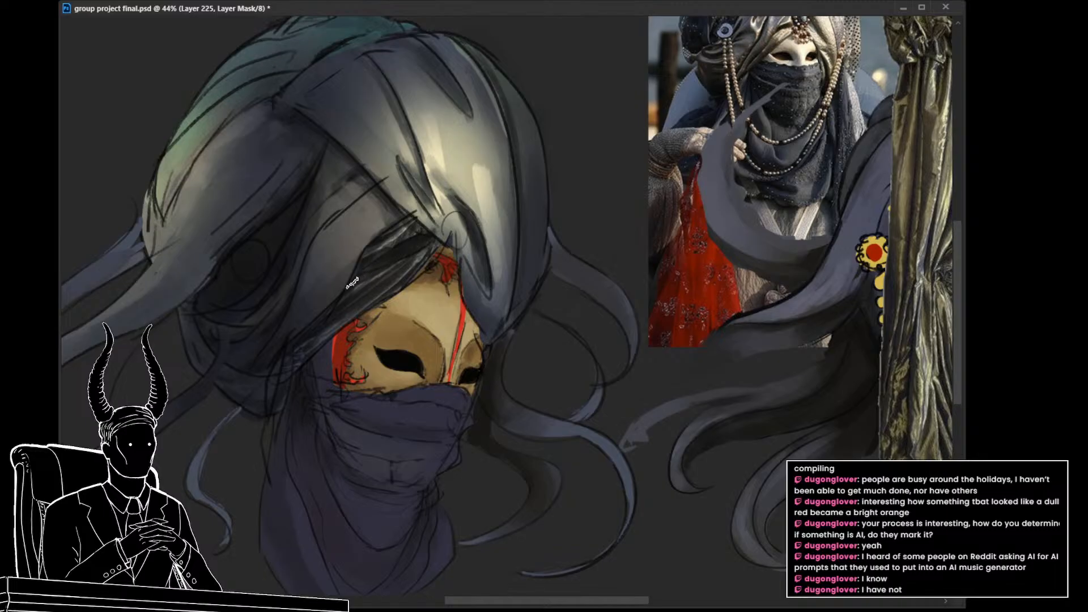
{"action": "scroll", "coordinate": [470, 374], "scroll_direction": "down", "scroll_amount": 3}
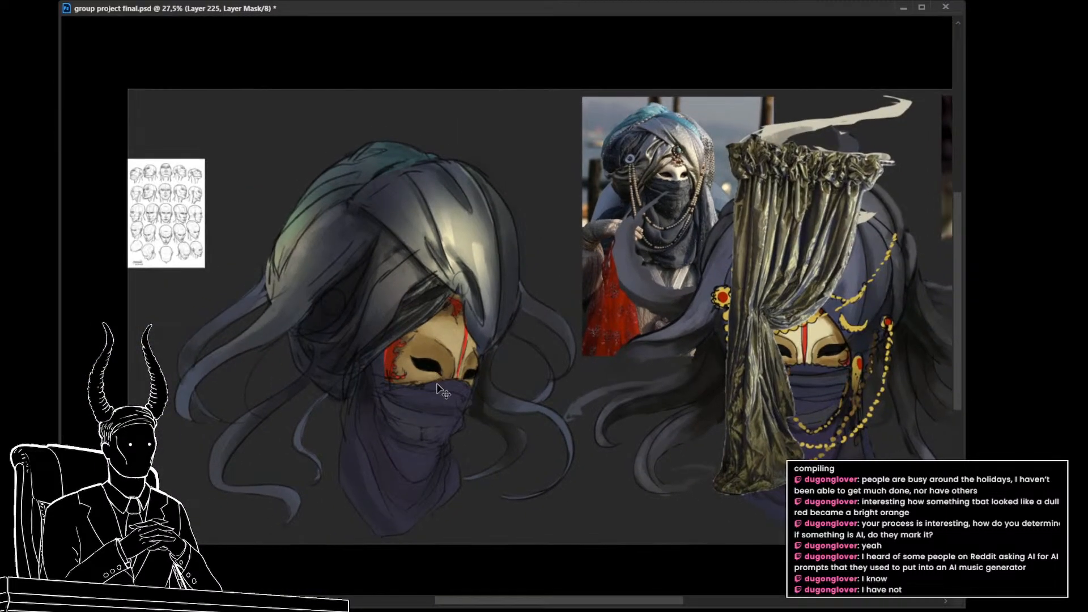
{"action": "key", "text": "ctrl+s"}
{"action": "scroll", "coordinate": [462, 390], "scroll_direction": "up", "scroll_amount": 2}
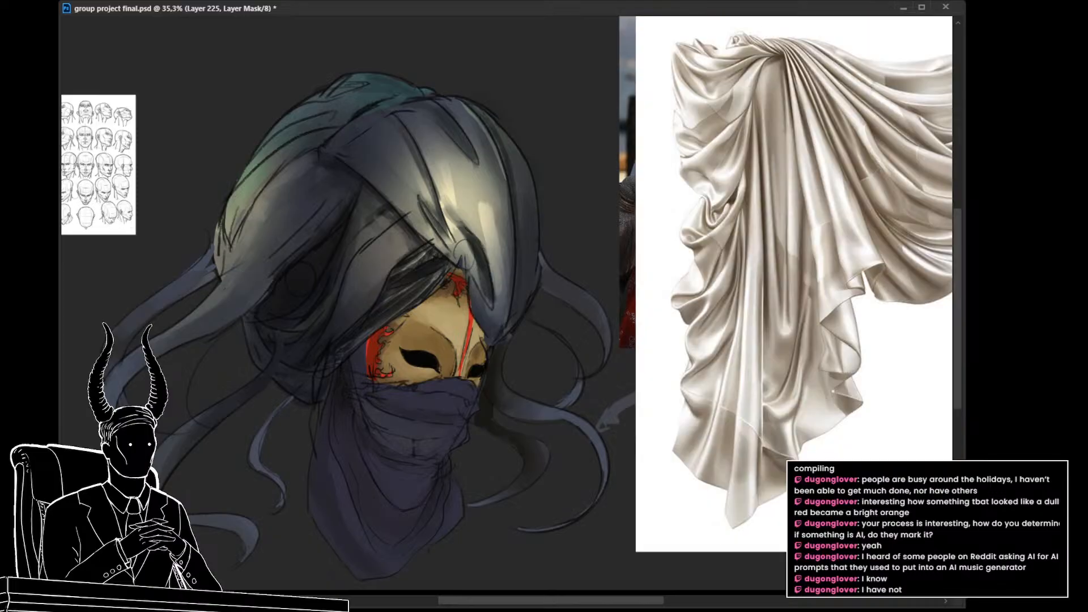
Step: Lasso the floral drape above the tieback in the tasselled curtain photo, copy it to its own layer, and hide the photo
{"action": "left_click_drag", "start_coordinate": [850, 456], "coordinate": [657, 485]}
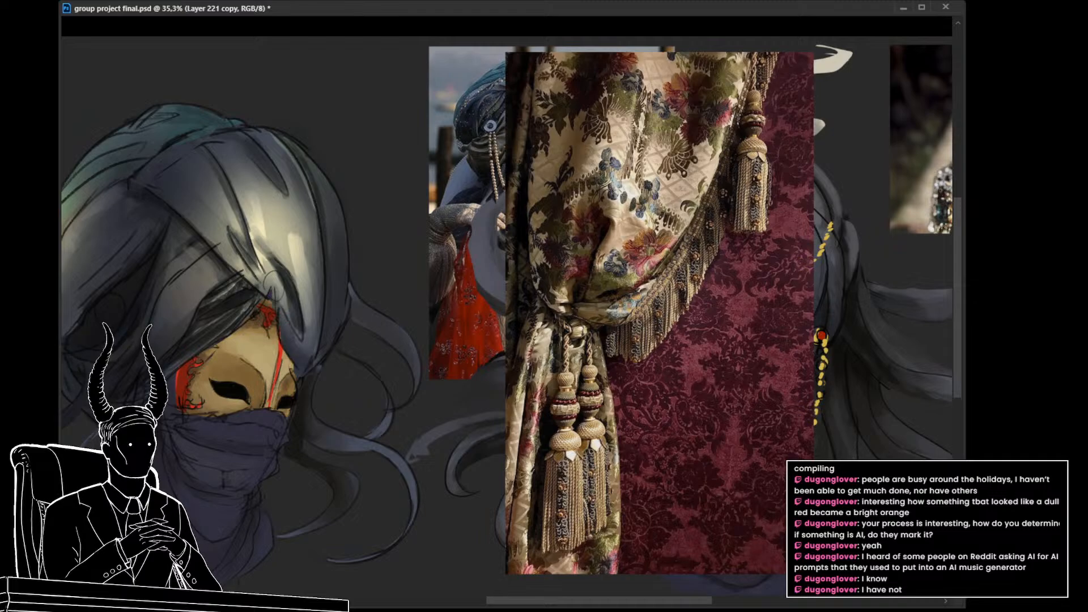
{"action": "left_click_drag", "start_coordinate": [666, 376], "coordinate": [631, 349]}
{"action": "mouse_move", "coordinate": [728, 71]}
{"action": "left_mouse_down"}
{"action": "mouse_move", "coordinate": [683, 216]}
{"action": "mouse_move", "coordinate": [627, 299]}
{"action": "mouse_move", "coordinate": [578, 300]}
{"action": "mouse_move", "coordinate": [535, 255]}
{"action": "mouse_move", "coordinate": [532, 114]}
{"action": "mouse_move", "coordinate": [670, 40]}
{"action": "left_mouse_up"}
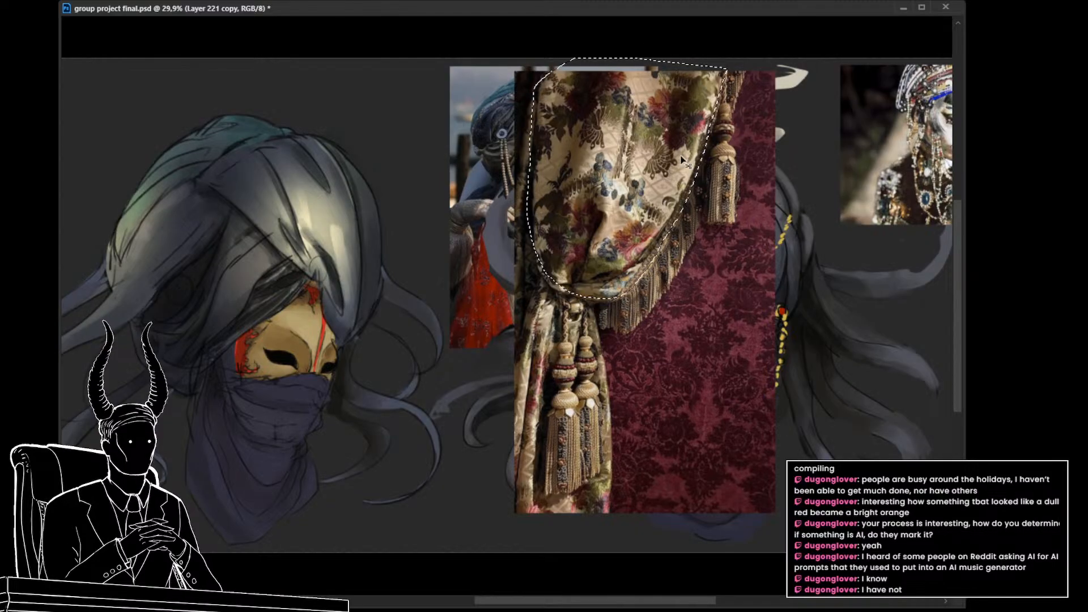
{"action": "key", "text": "ctrl+j"}
{"action": "key", "text": "alt+["}
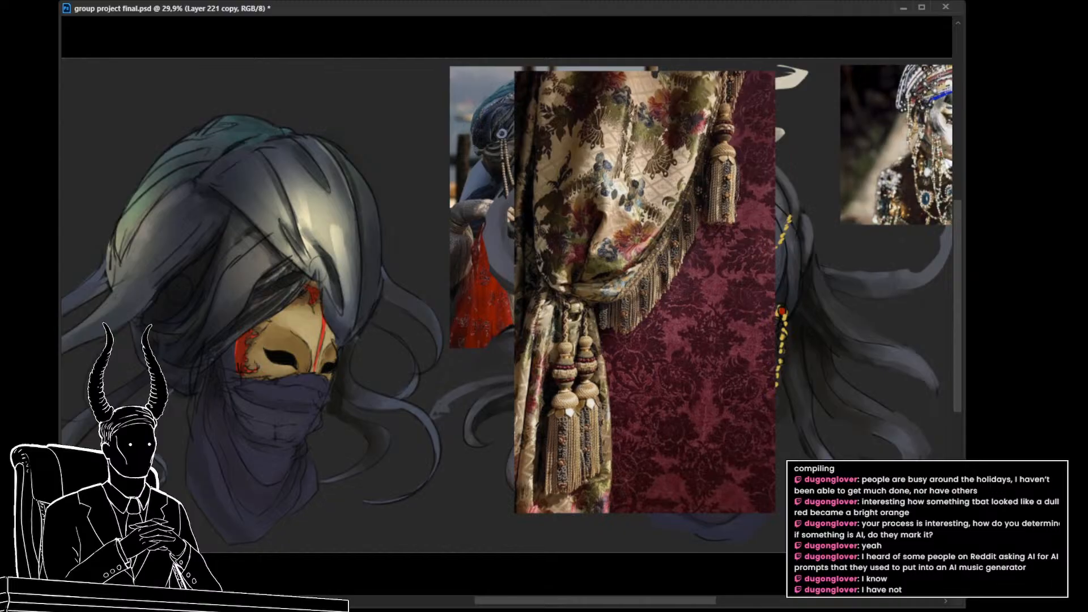
{"action": "key", "text": "ctrl+"}
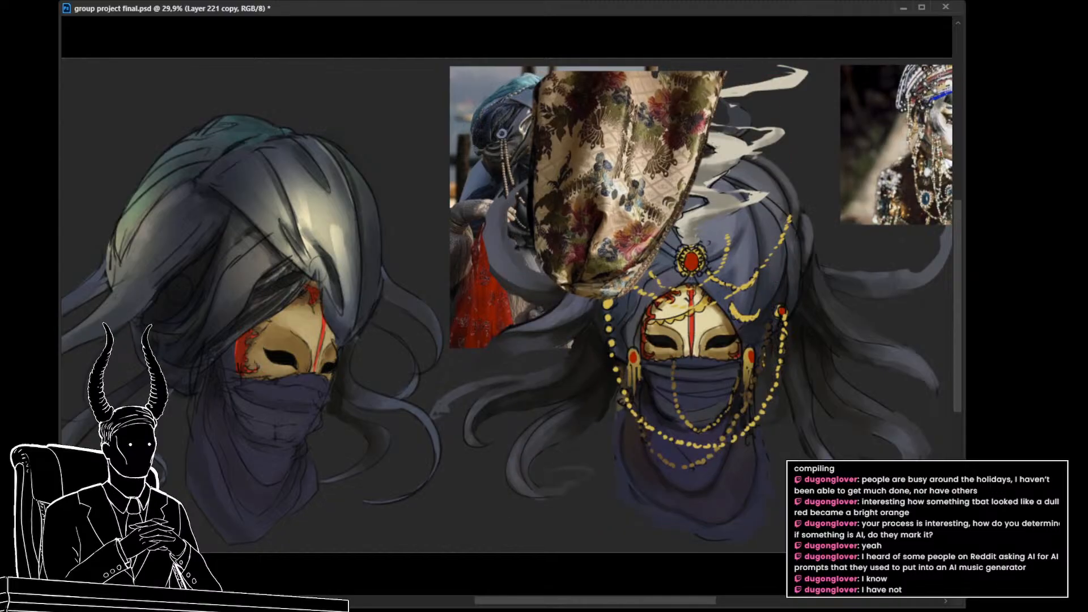
{"action": "key", "text": "ctrl+"}
{"action": "key", "text": "ctrl+"}
{"action": "scroll", "coordinate": [902, 500], "scroll_direction": "up", "scroll_amount": 1}
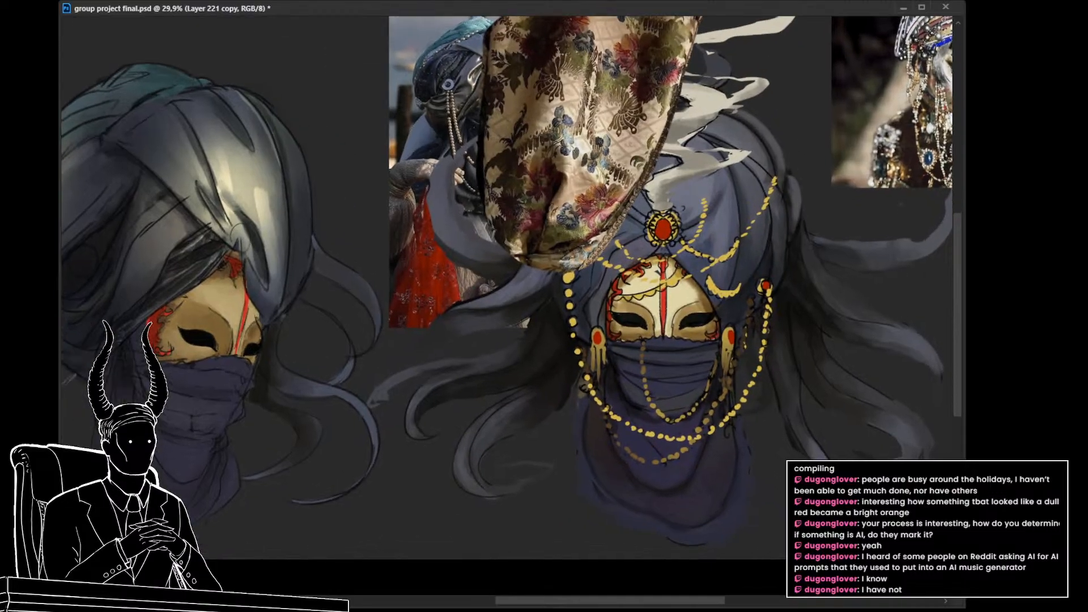
Step: Select the copied floral drape, move it onto the turban's front panel, and rotate it to point down toward the mask
{"action": "key", "text": "alt+]"}
{"action": "left_click_drag", "start_coordinate": [670, 428], "coordinate": [847, 451]}
{"action": "left_click_drag", "start_coordinate": [717, 428], "coordinate": [747, 442]}
{"action": "left_click_drag", "start_coordinate": [694, 187], "coordinate": [678, 312]}
{"action": "left_click_drag", "start_coordinate": [670, 313], "coordinate": [632, 307]}
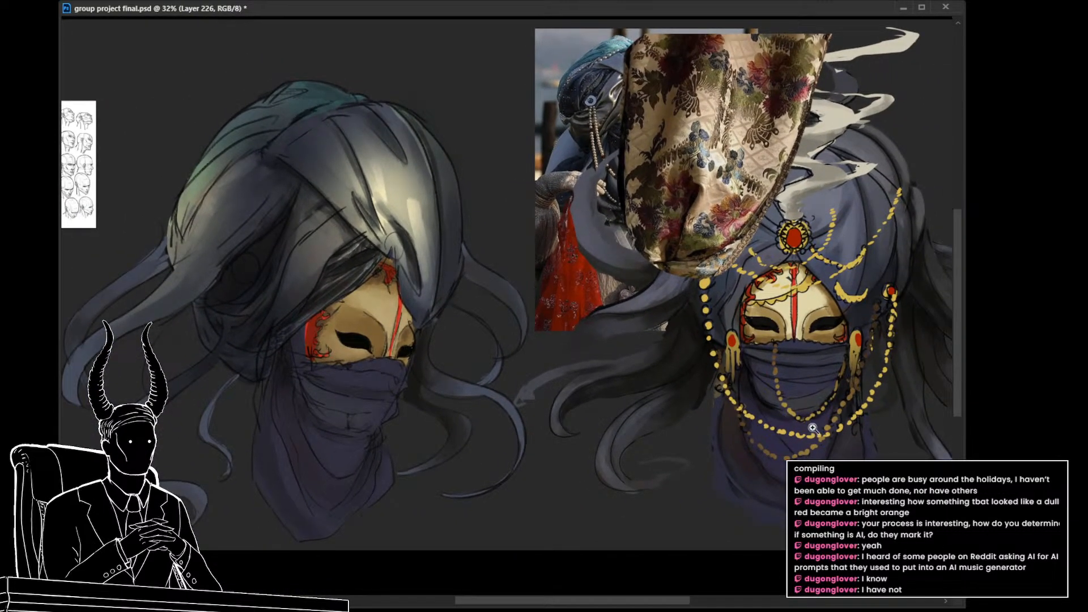
{"action": "key", "text": "ctrl+j"}
{"action": "key", "text": "ctrl+z"}
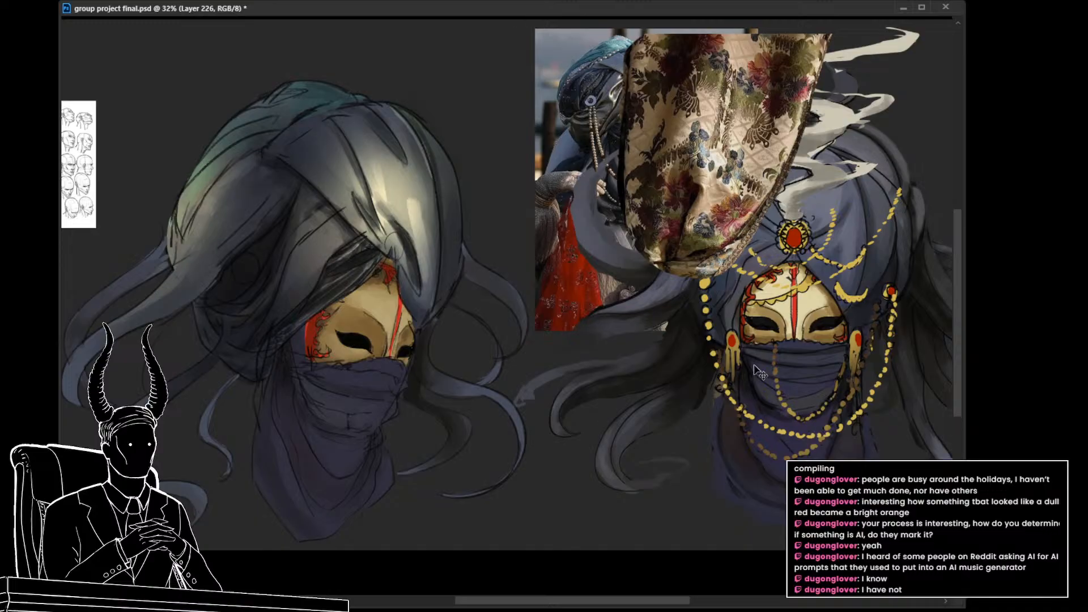
{"action": "key", "text": "ctrl+t"}
{"action": "left_click_drag", "start_coordinate": [664, 188], "coordinate": [270, 275]}
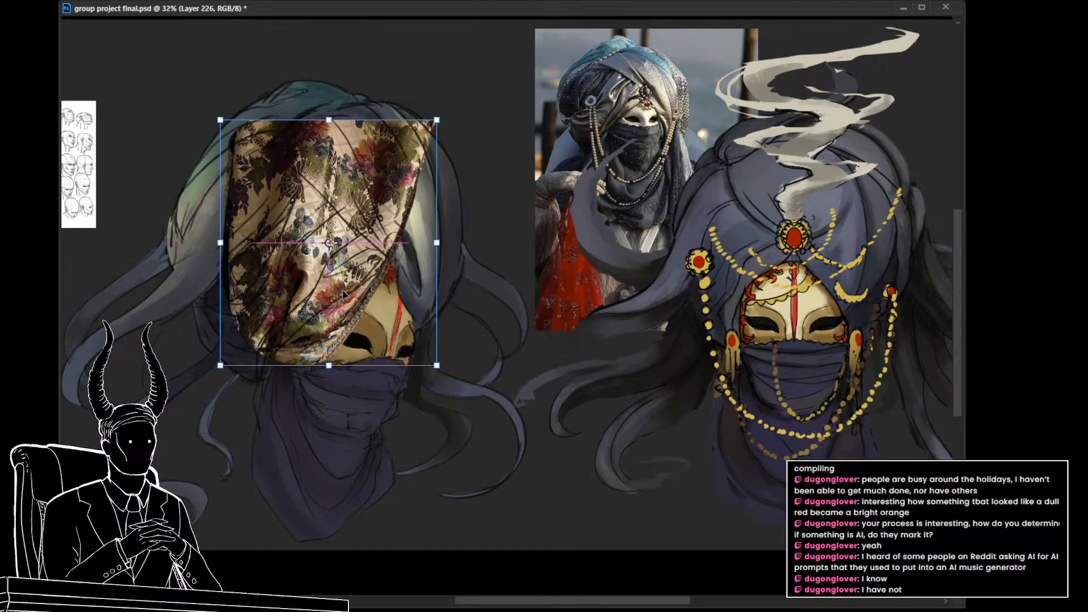
{"action": "left_click_drag", "start_coordinate": [479, 295], "coordinate": [450, 150]}
{"action": "left_click_drag", "start_coordinate": [395, 242], "coordinate": [427, 234]}
{"action": "left_click_drag", "start_coordinate": [458, 307], "coordinate": [429, 286]}
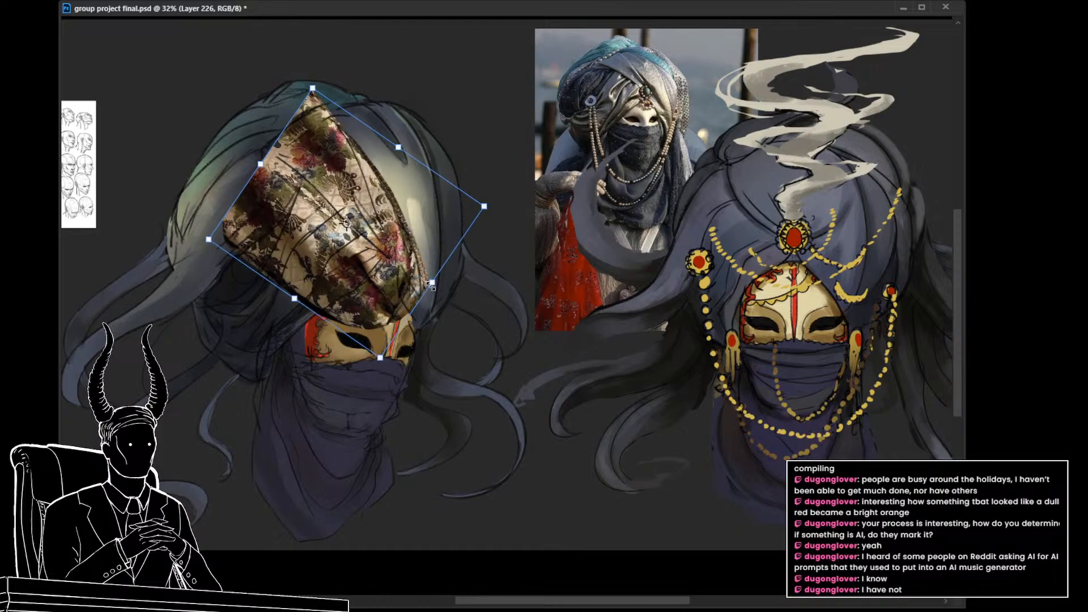
{"action": "left_click_drag", "start_coordinate": [487, 211], "coordinate": [465, 252]}
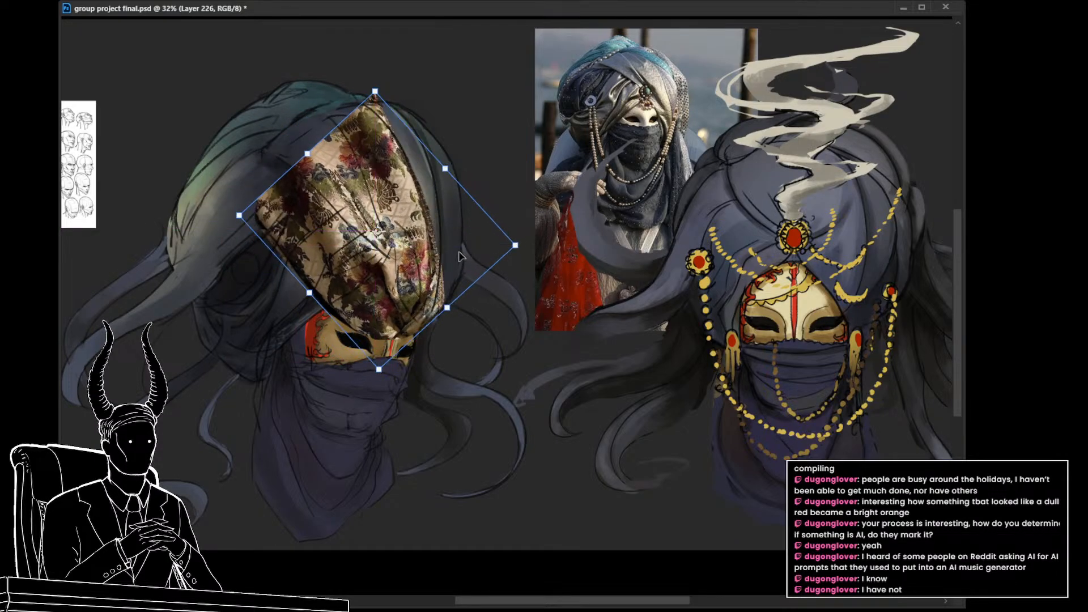
Step: Warp the floral drape so its edges follow the curved top and sides of the turban's front panel
{"action": "right_click", "coordinate": [458, 253]}
{"action": "left_click", "coordinate": [455, 336]}
{"action": "left_click_drag", "start_coordinate": [428, 209], "coordinate": [447, 193]}
{"action": "left_click_drag", "start_coordinate": [389, 131], "coordinate": [381, 99]}
{"action": "left_click_drag", "start_coordinate": [435, 316], "coordinate": [417, 340]}
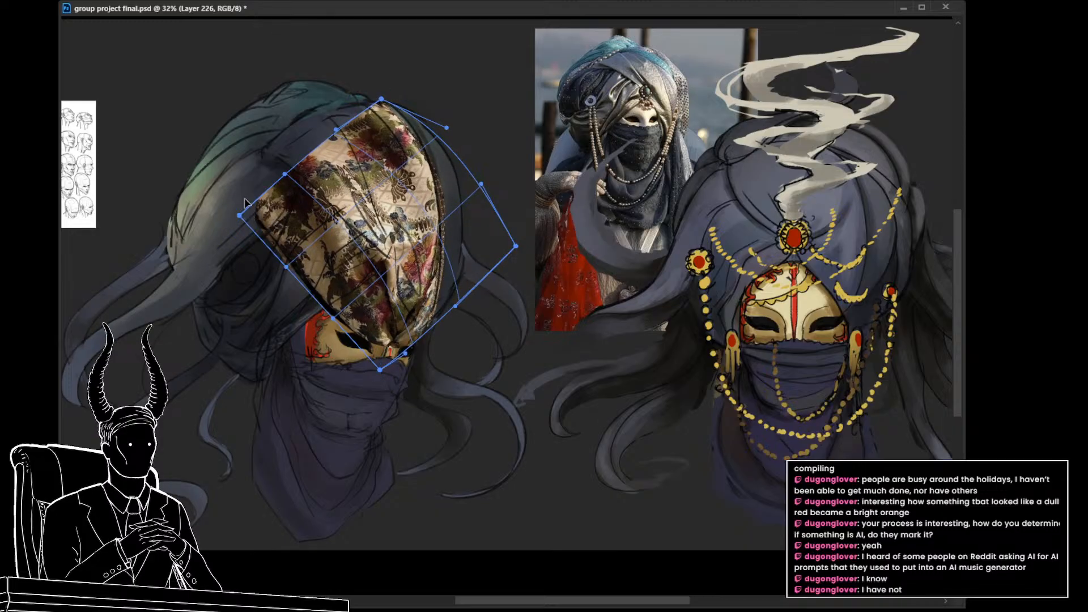
{"action": "left_click_drag", "start_coordinate": [241, 213], "coordinate": [224, 162]}
{"action": "left_click_drag", "start_coordinate": [311, 133], "coordinate": [303, 115]}
{"action": "left_click_drag", "start_coordinate": [381, 100], "coordinate": [384, 102]}
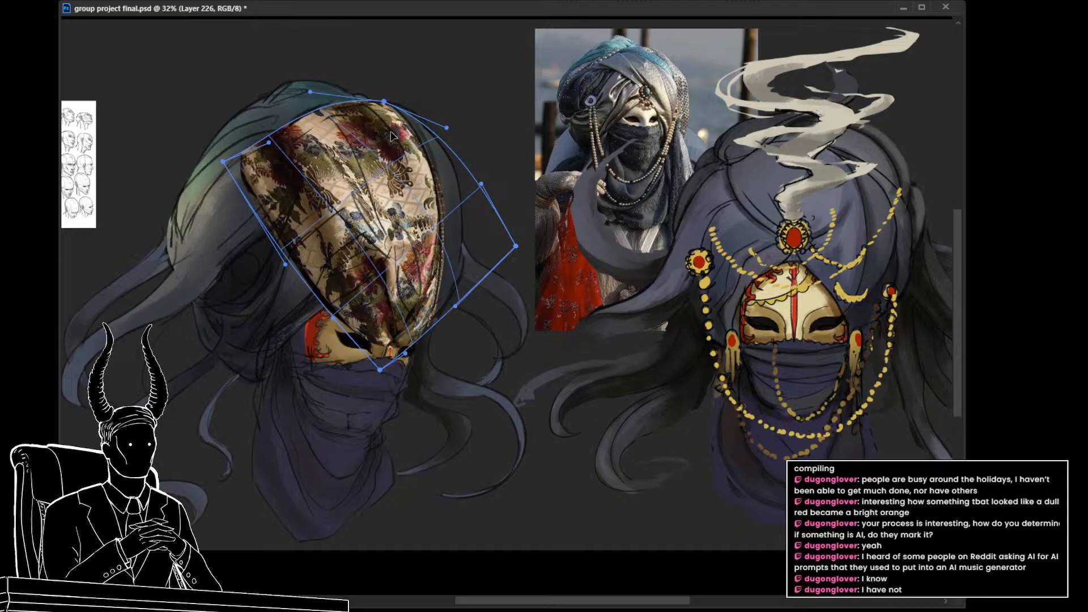
{"action": "key", "text": "Return"}
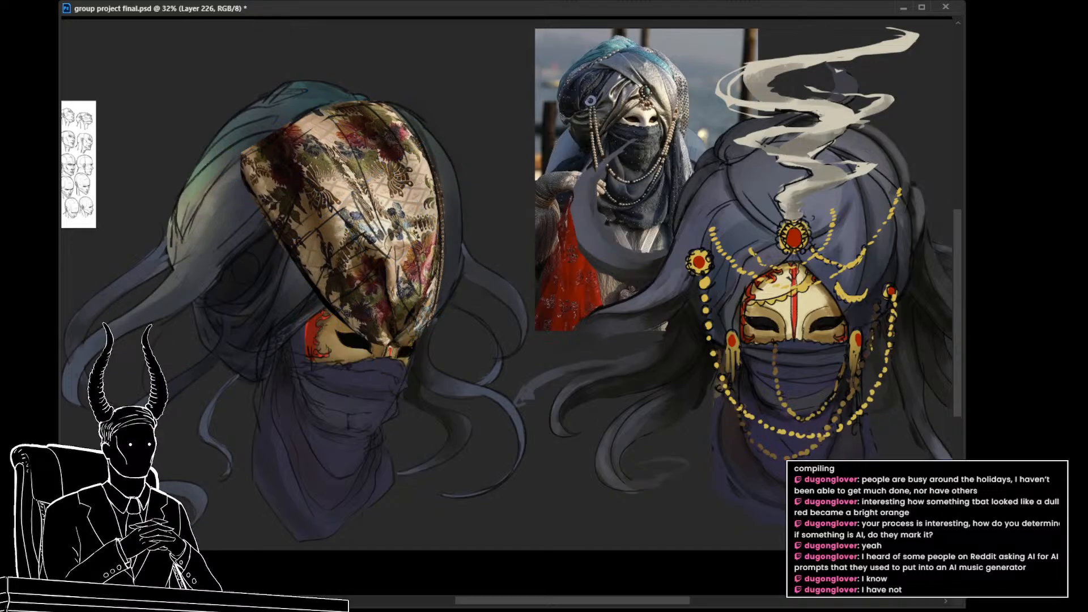
Step: Hide the floral drape with a mask, lasso the turban's front panel, and reveal the drape only inside that shape
{"action": "key", "text": "ctrl+i"}
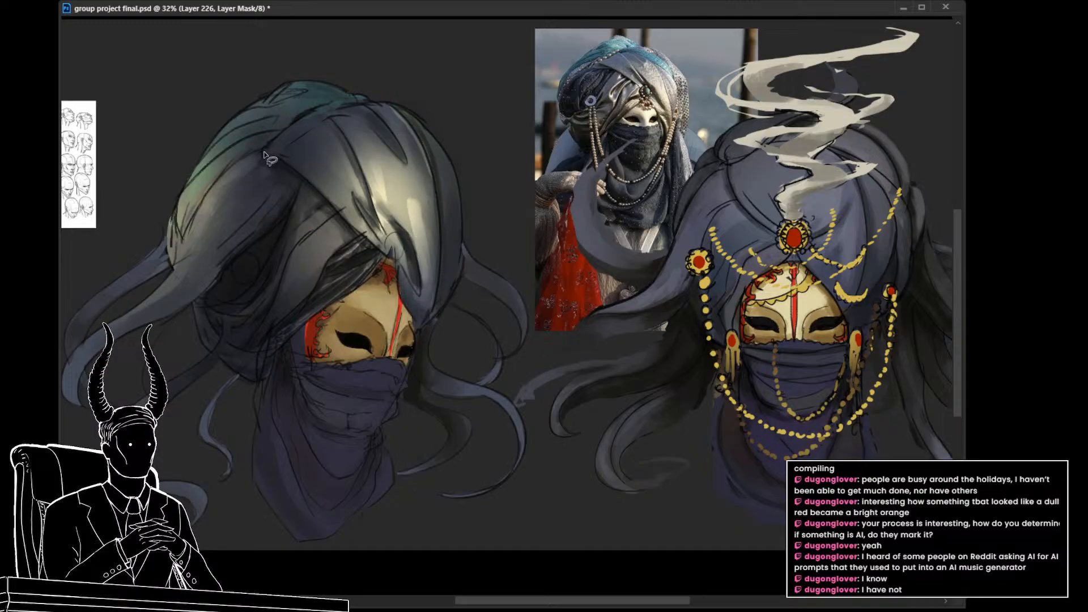
{"action": "mouse_move", "coordinate": [264, 153]}
{"action": "left_mouse_down"}
{"action": "mouse_move", "coordinate": [348, 104]}
{"action": "mouse_move", "coordinate": [383, 102]}
{"action": "mouse_move", "coordinate": [399, 115]}
{"action": "mouse_move", "coordinate": [437, 198]}
{"action": "mouse_move", "coordinate": [441, 289]}
{"action": "mouse_move", "coordinate": [423, 325]}
{"action": "mouse_move", "coordinate": [403, 309]}
{"action": "mouse_move", "coordinate": [393, 255]}
{"action": "mouse_move", "coordinate": [265, 152]}
{"action": "left_mouse_up"}
{"action": "key", "text": "Delete"}
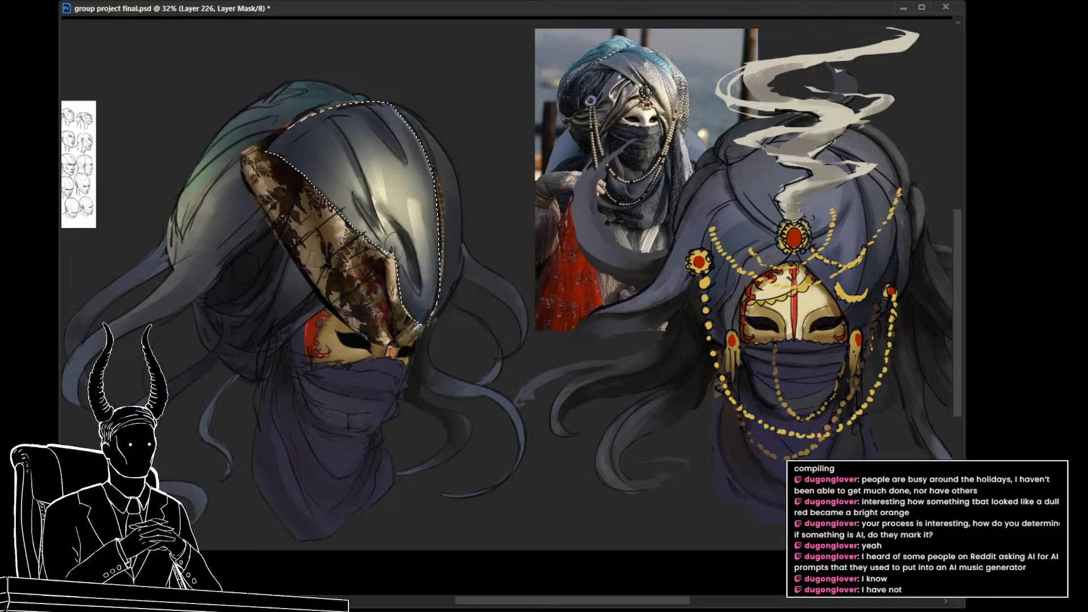
{"action": "key", "text": "ctrl+d"}
{"action": "key", "text": "ctrl+i"}
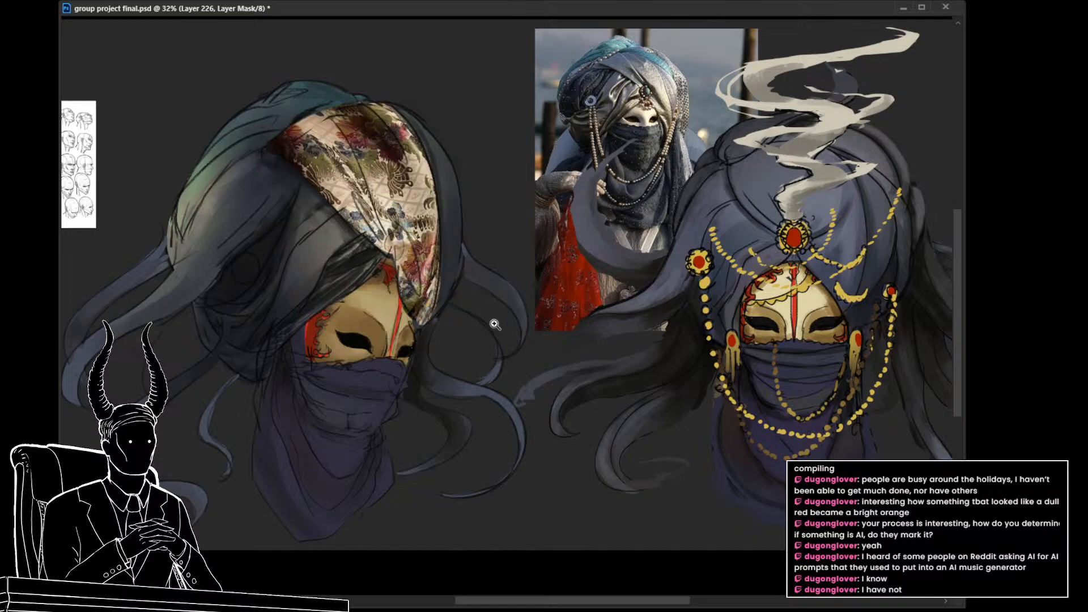
Step: Shift the floral texture's hue away from red and desaturate it to a neutral grey matching the turban
{"action": "scroll", "coordinate": [495, 324], "scroll_direction": "up", "scroll_amount": 4}
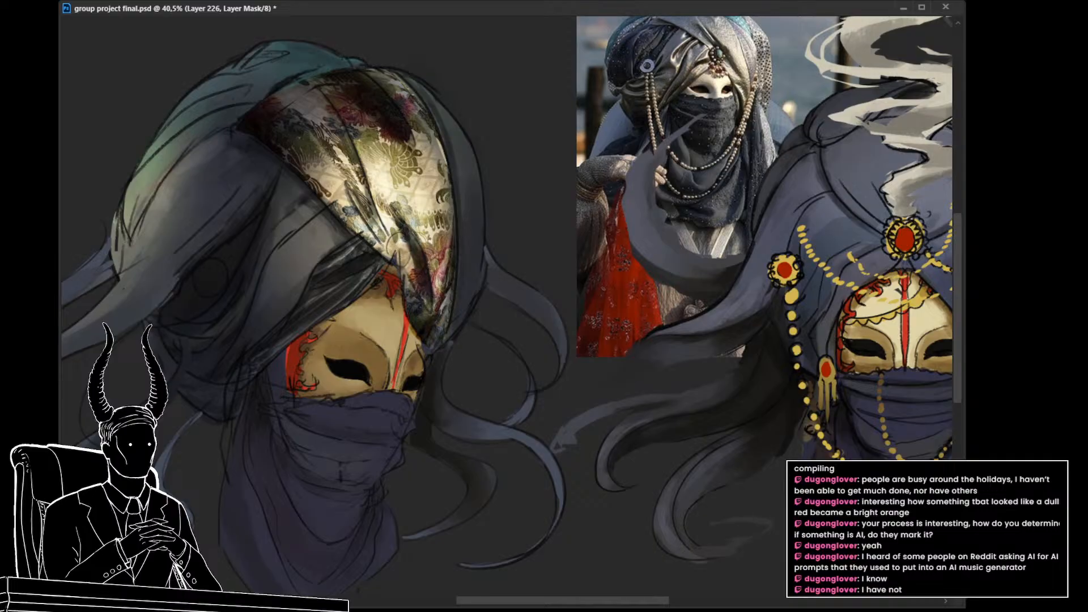
{"action": "key", "text": "ctrl+2"}
{"action": "left_click_drag", "start_coordinate": [916, 183], "coordinate": [838, 192]}
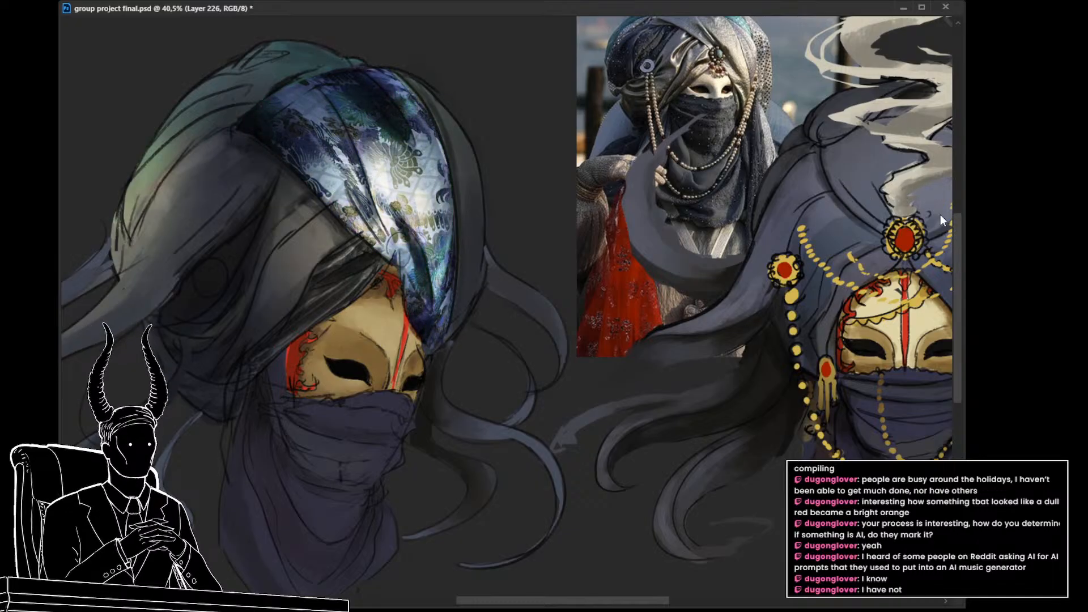
{"action": "left_click_drag", "start_coordinate": [914, 217], "coordinate": [859, 216]}
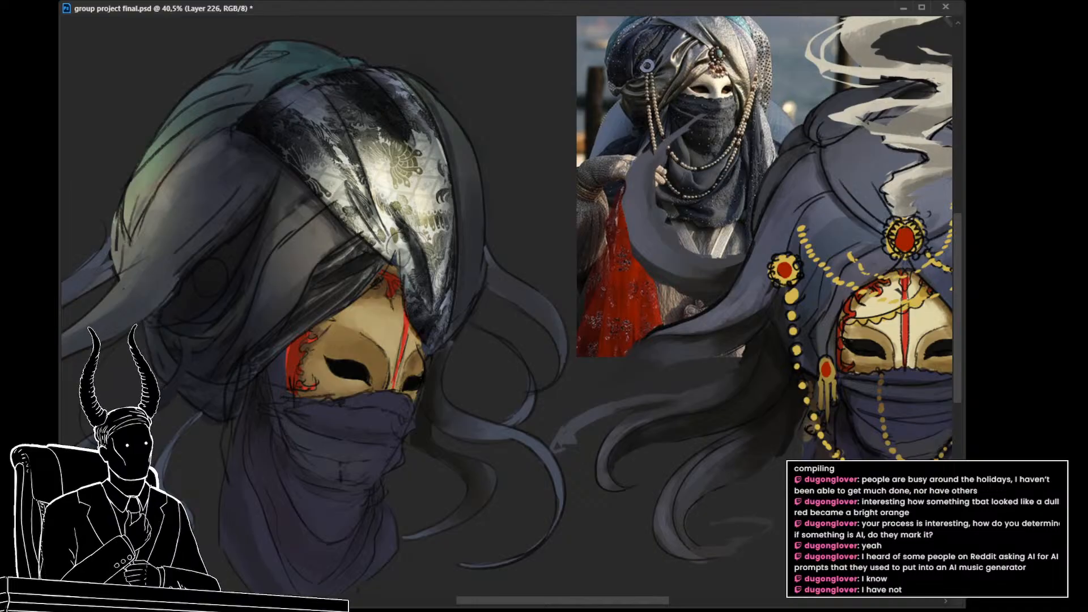
Step: Lower the floral texture's opacity over the turban, trying 50% and 85% before settling on 50%
{"action": "key", "text": "5"}
{"action": "key", "text": "0"}
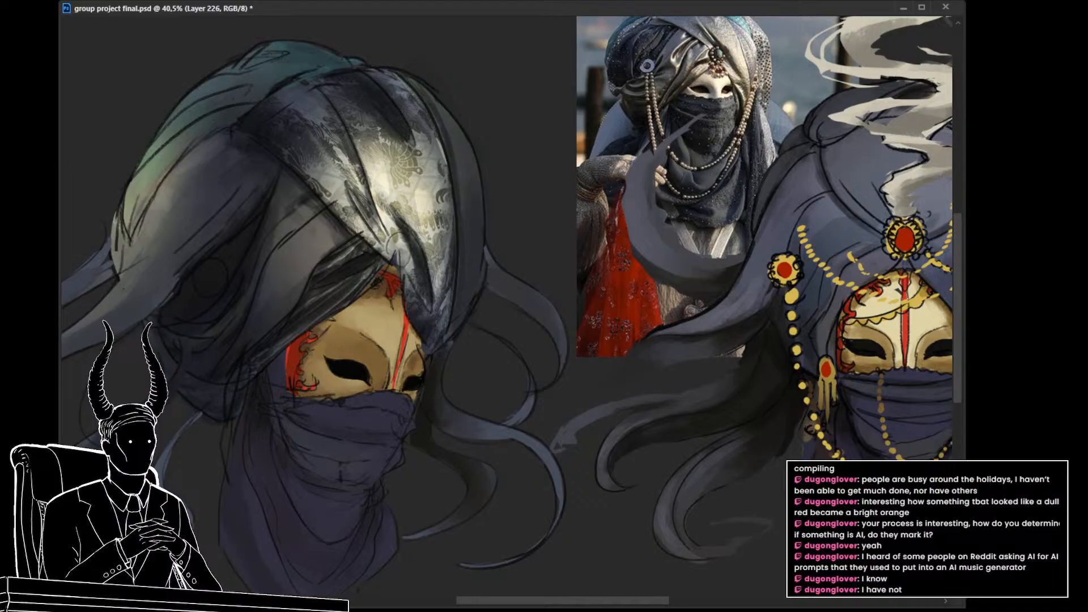
{"action": "key", "text": "8"}
{"action": "key", "text": "5"}
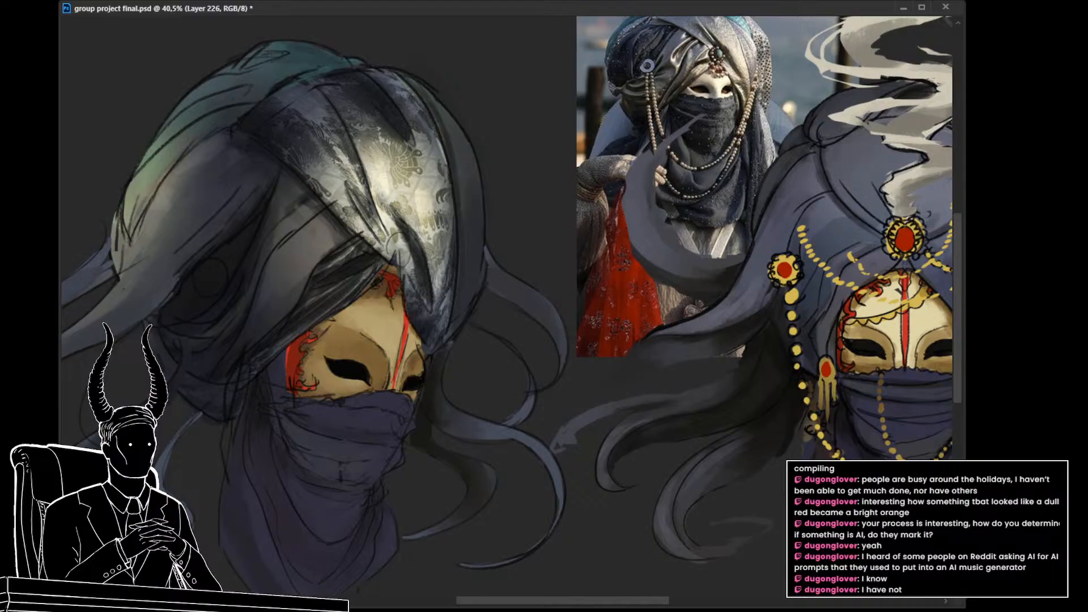
{"action": "key", "text": "5"}
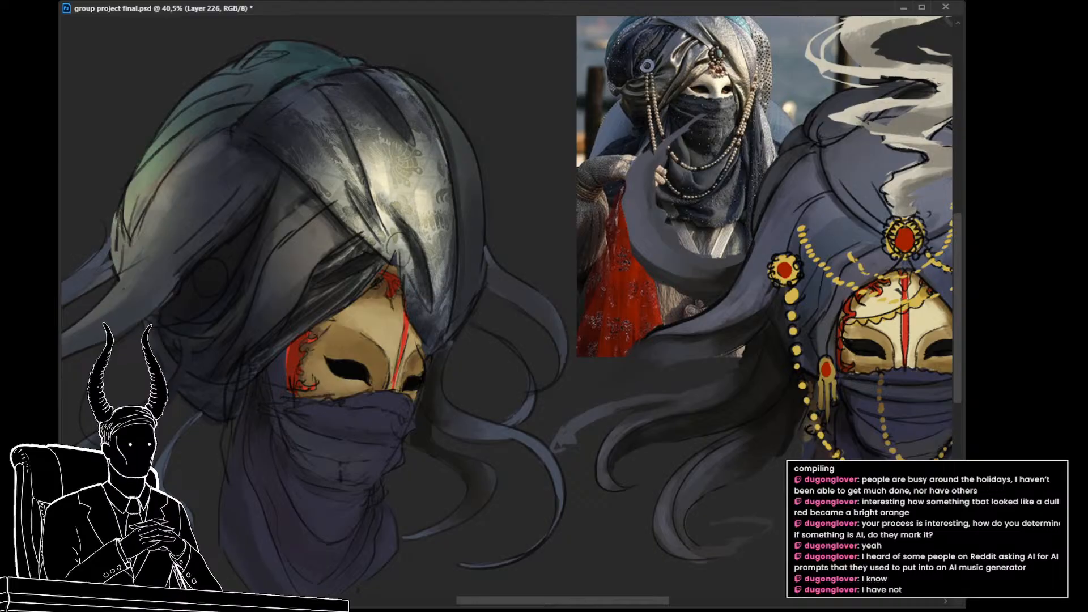
Step: Warp the faded floral texture again so its pattern curves around the turban's front panel
{"action": "left_click_drag", "start_coordinate": [556, 354], "coordinate": [580, 396]}
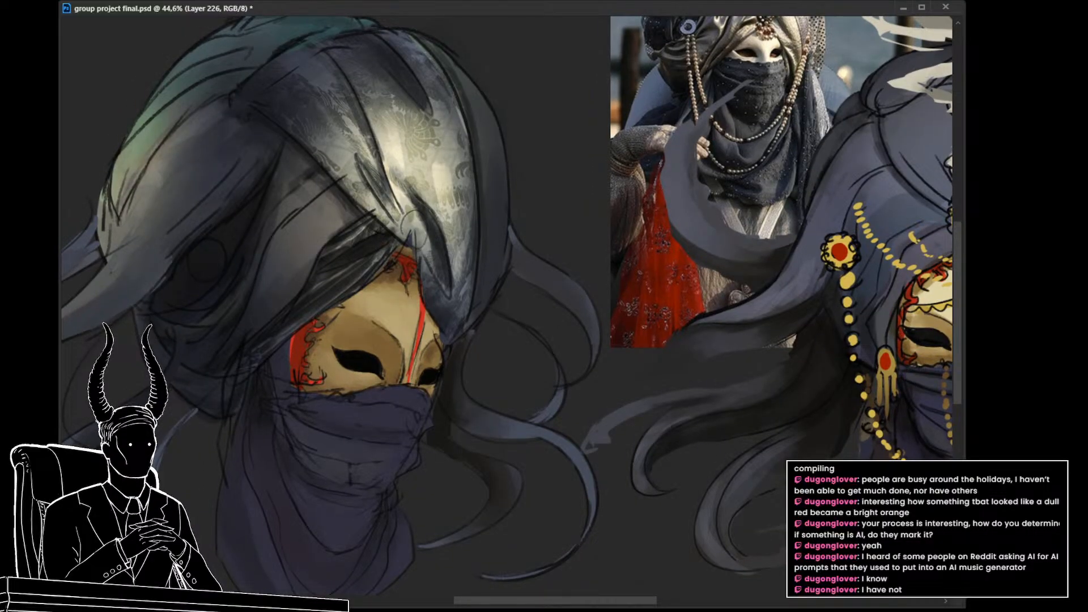
{"action": "key", "text": "ctrl+t"}
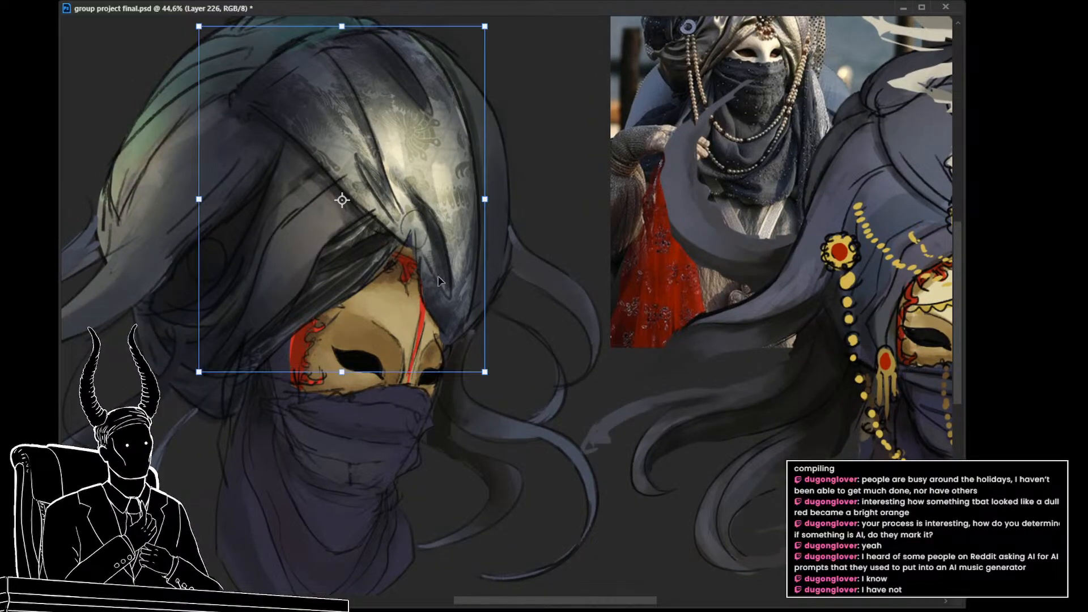
{"action": "left_click", "coordinate": [459, 339]}
{"action": "left_click_drag", "start_coordinate": [369, 174], "coordinate": [389, 160]}
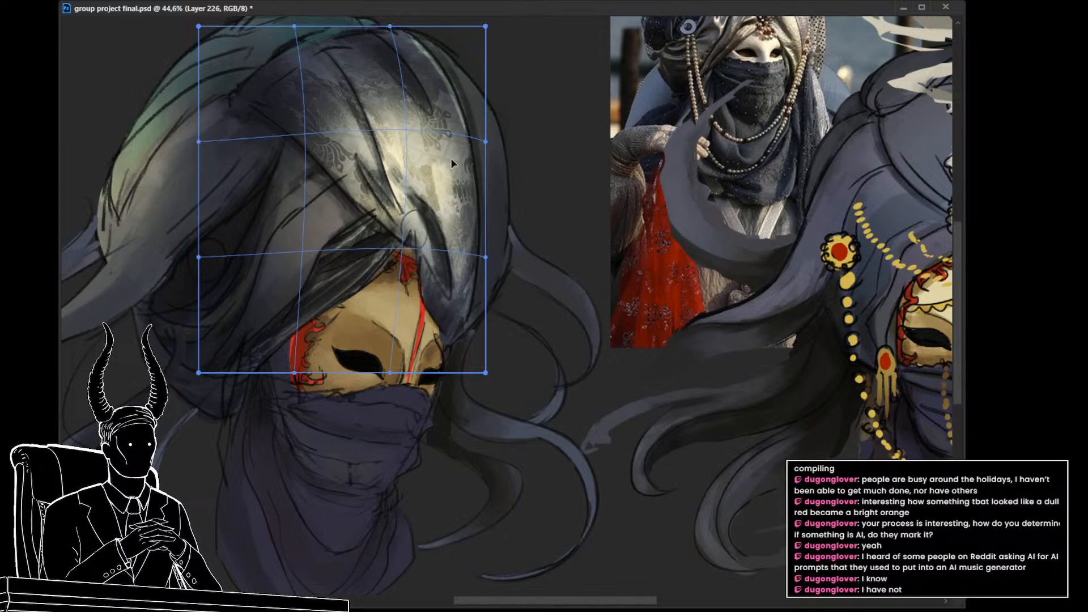
{"action": "left_click_drag", "start_coordinate": [212, 123], "coordinate": [191, 135]}
{"action": "key", "text": "Return"}
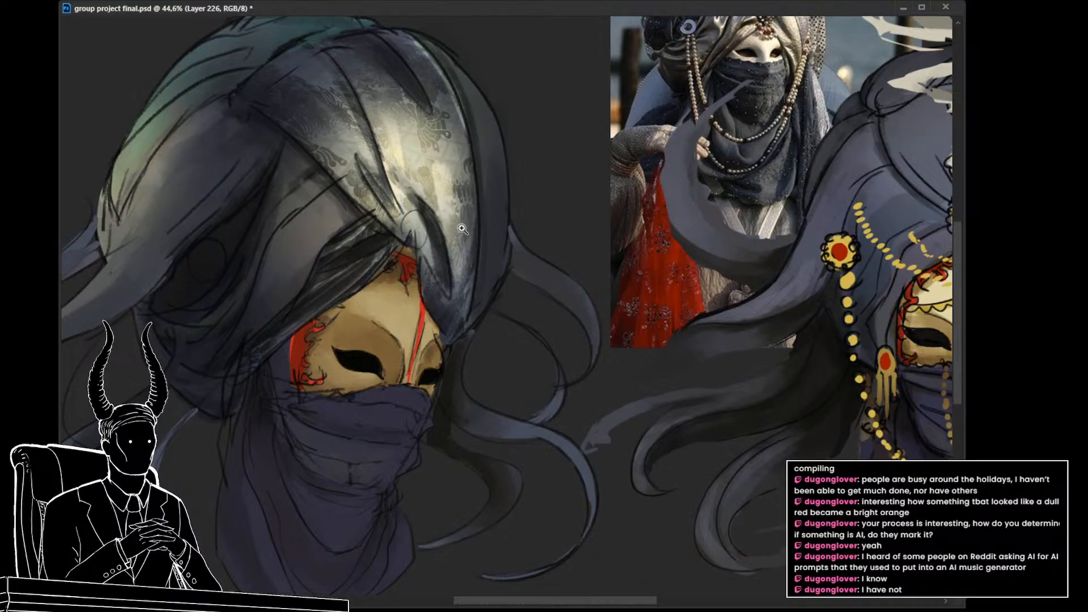
Step: Compare the turban's front panel with and without the floral texture
{"action": "left_click_drag", "start_coordinate": [475, 232], "coordinate": [441, 233]}
{"action": "key", "text": "ctrl+e"}
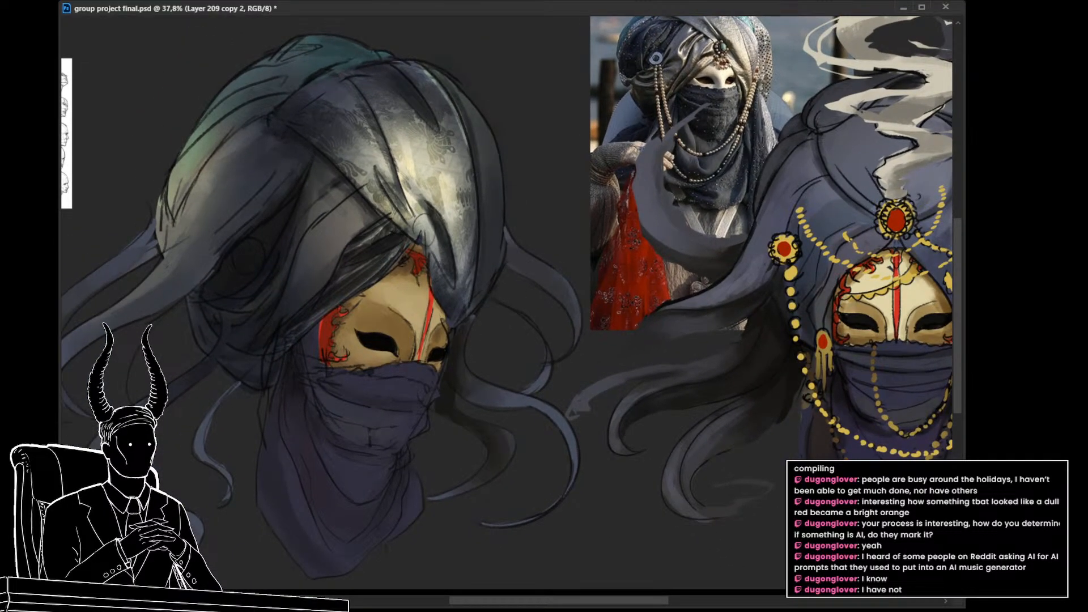
{"action": "key", "text": "ctrl+z"}
{"action": "key", "text": "ctrl+z"}
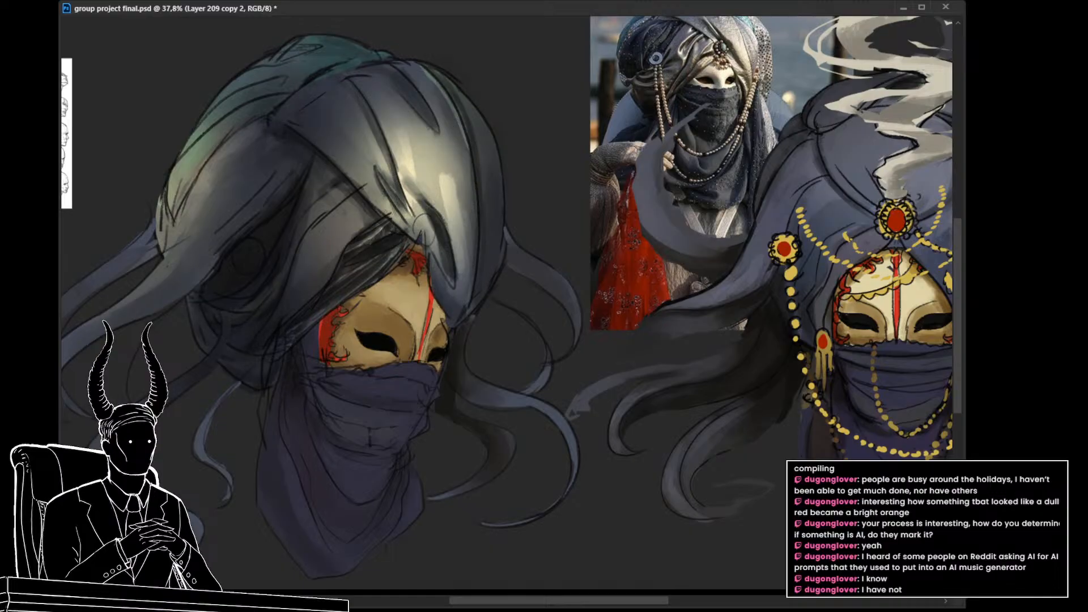
{"action": "key", "text": "ctrl+shift+z"}
{"action": "key", "text": "ctrl+z"}
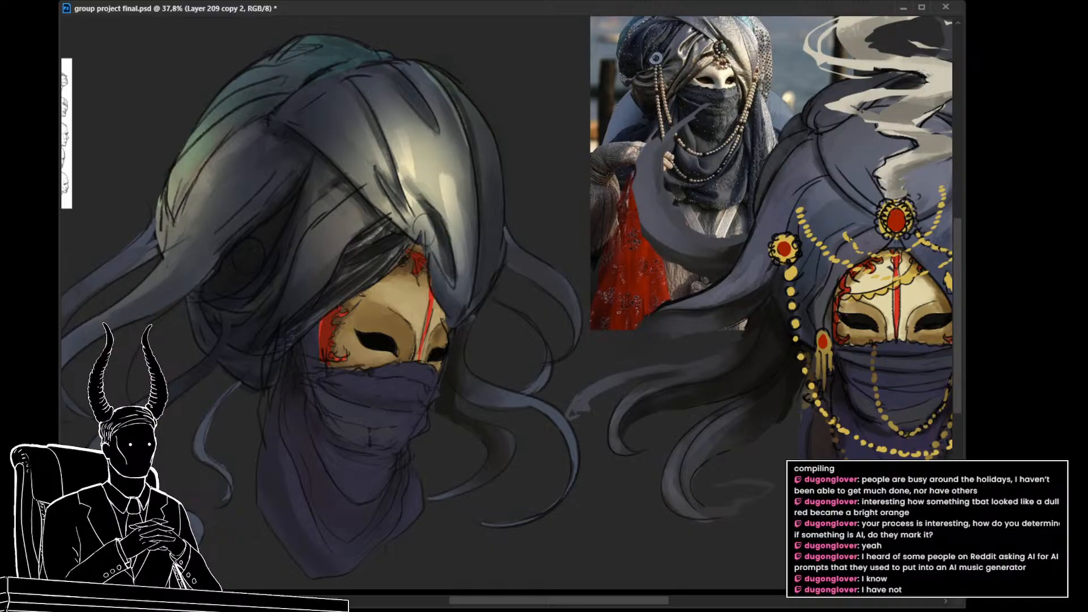
{"action": "key", "text": "ctrl+z"}
{"action": "key", "text": "ctrl+z"}
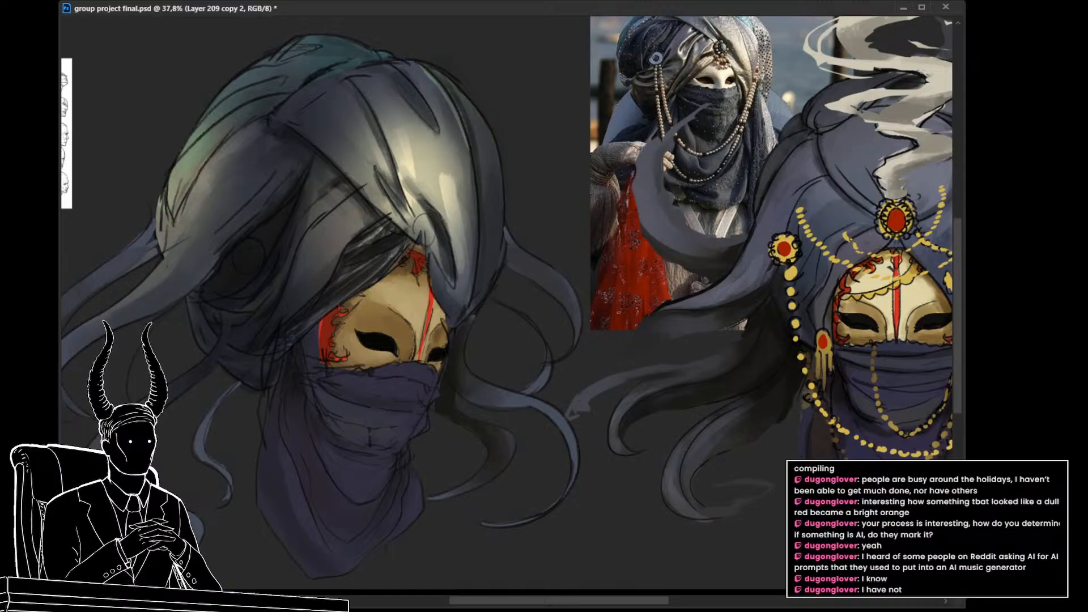
{"action": "key", "text": "ctrl+z"}
{"action": "key", "text": "ctrl+z"}
{"action": "key", "text": "ctrl+z"}
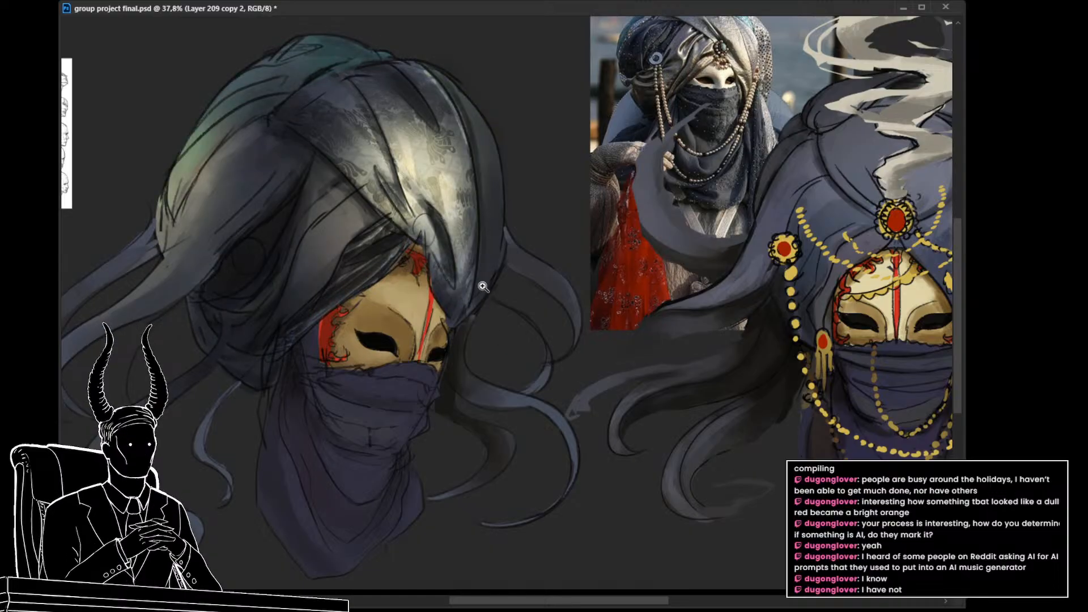
Step: Compare the turban with and without the dark fold shading above the mask, and again with the floral texture toggled
{"action": "key", "text": "ctrl+z"}
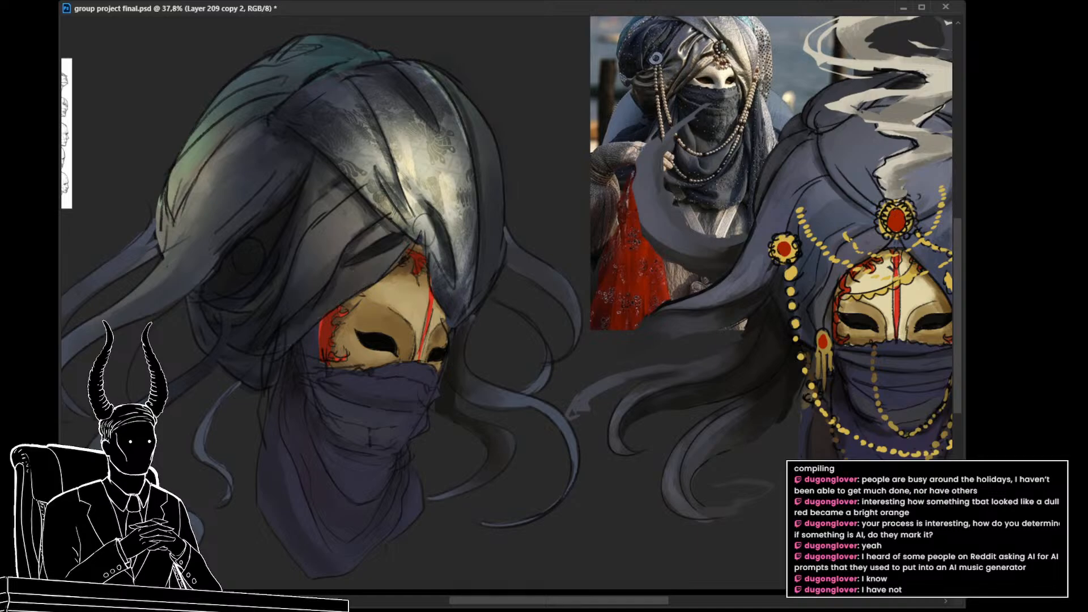
{"action": "key", "text": "ctrl+shift+z"}
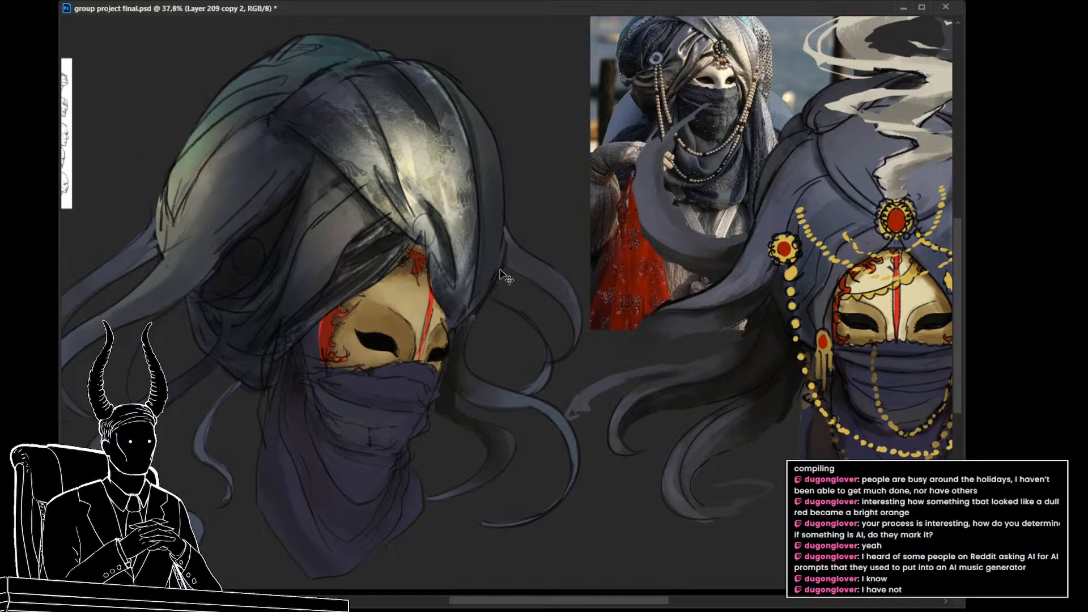
{"action": "key", "text": "ctrl+z"}
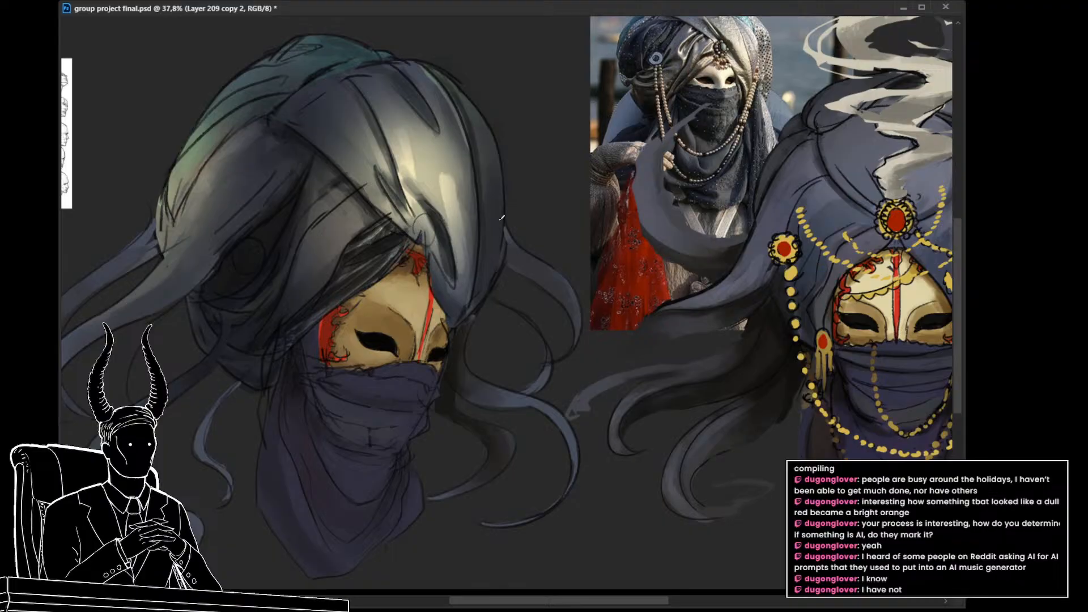
{"action": "mouse_move", "coordinate": [463, 210]}
{"action": "left_mouse_down"}
{"action": "mouse_move", "coordinate": [395, 219]}
{"action": "mouse_move", "coordinate": [448, 222]}
{"action": "left_mouse_up"}
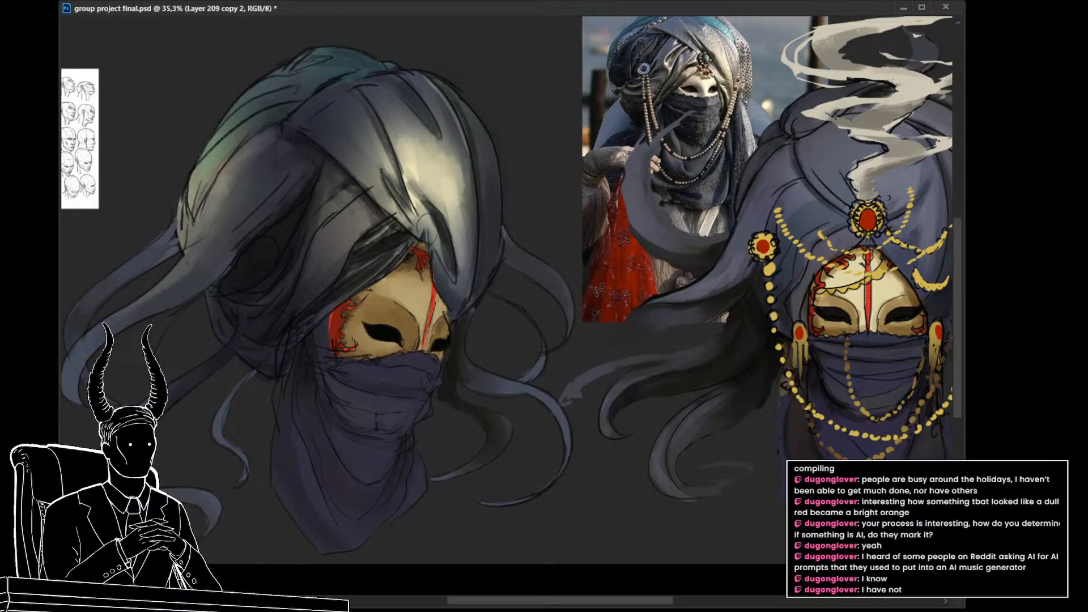
{"action": "key", "text": "ctrl+z"}
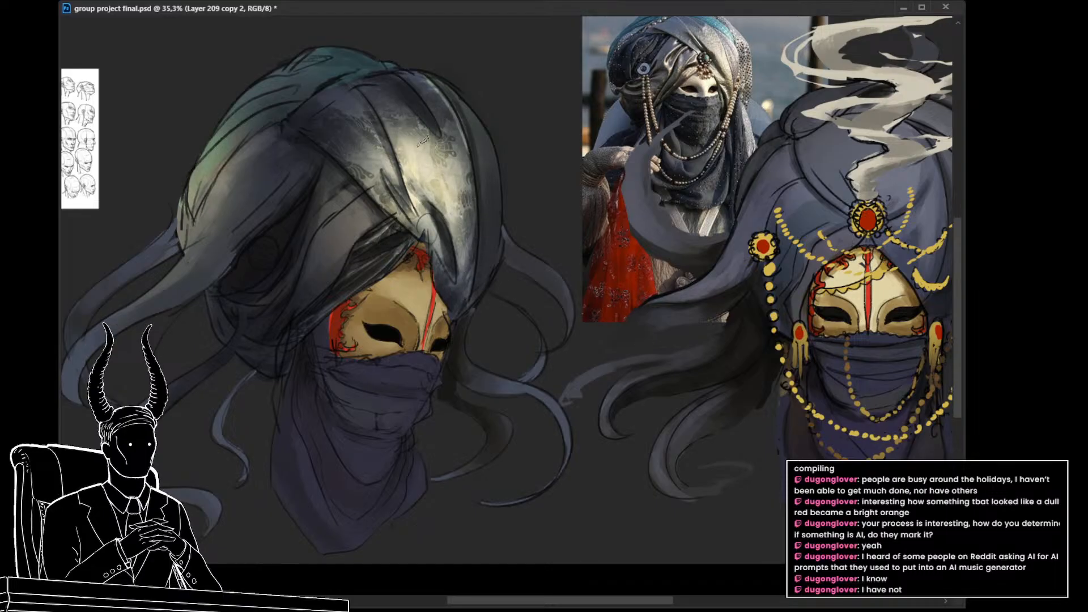
{"action": "mouse_move", "coordinate": [426, 152]}
{"action": "left_mouse_down"}
{"action": "mouse_move", "coordinate": [420, 176]}
{"action": "mouse_move", "coordinate": [414, 170]}
{"action": "left_mouse_up"}
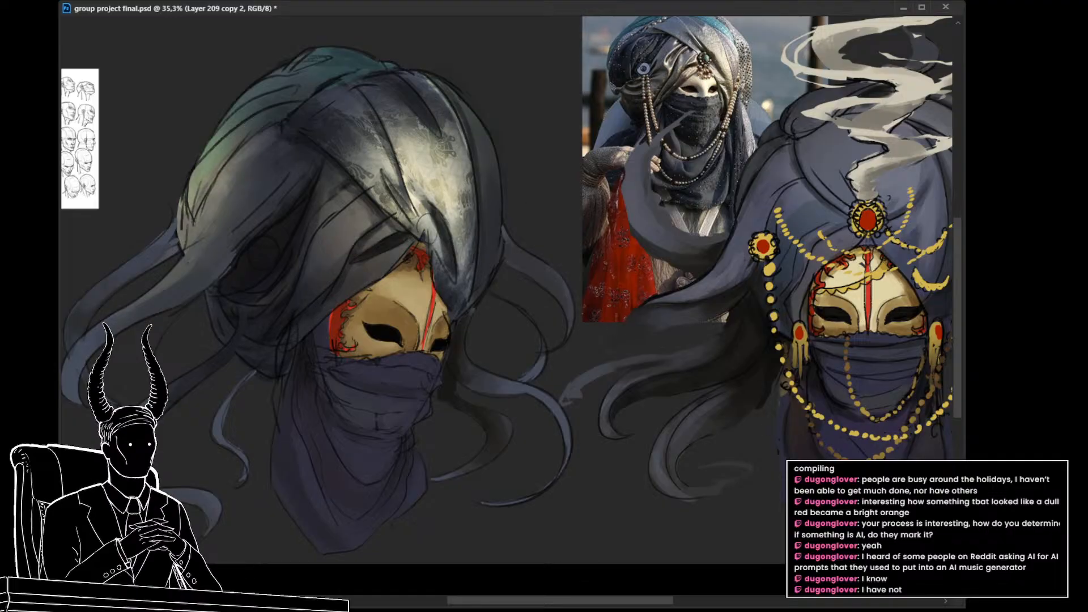
{"action": "key", "text": "ctrl+z"}
{"action": "key", "text": "ctrl+z"}
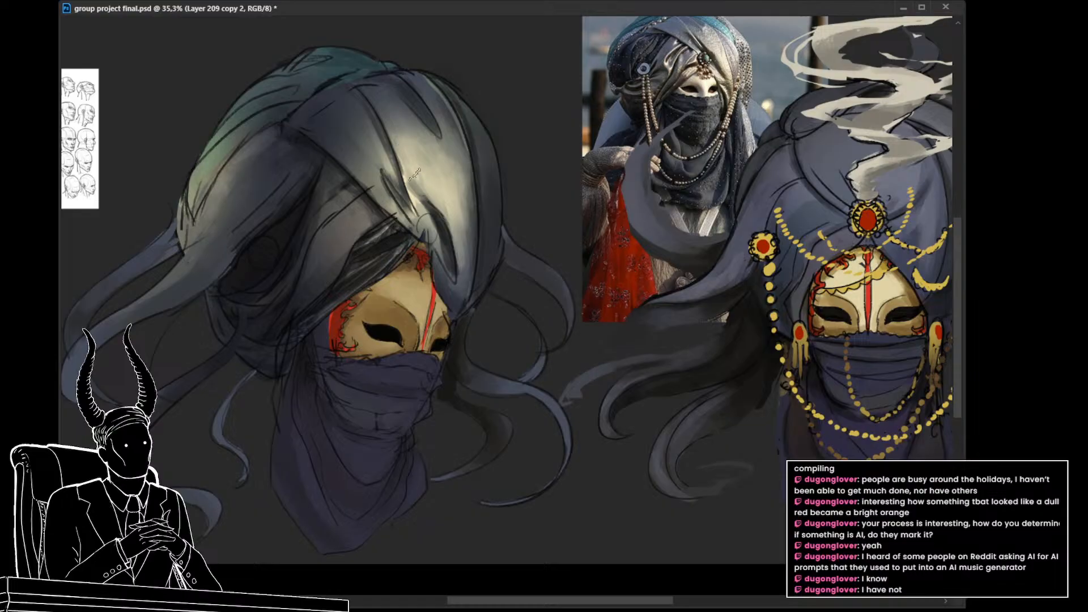
{"action": "key", "text": "ctrl+z"}
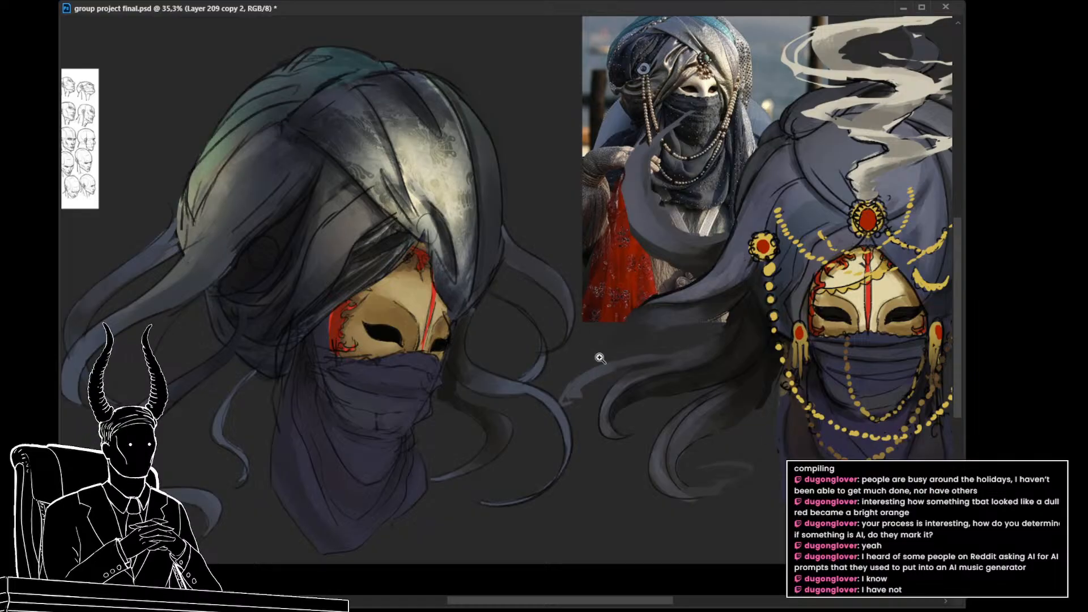
Step: Examine the red hooded mask and the streaked blue face elsewhere in the document, and return to the turbaned head
{"action": "left_click_drag", "start_coordinate": [573, 342], "coordinate": [562, 363]}
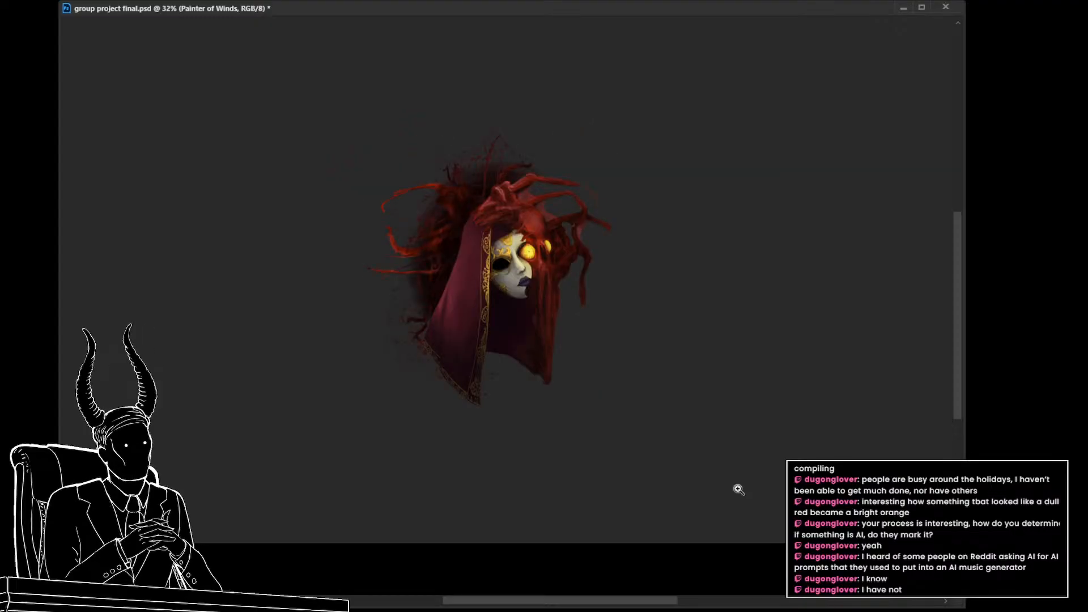
{"action": "left_click_drag", "start_coordinate": [494, 374], "coordinate": [542, 378]}
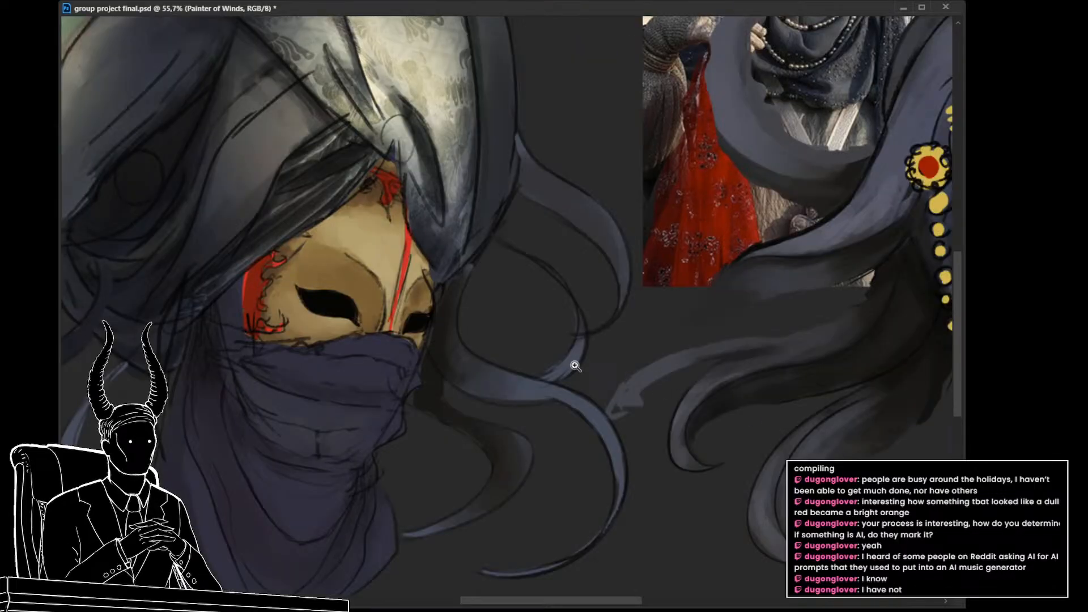
{"action": "left_click_drag", "start_coordinate": [574, 364], "coordinate": [527, 334]}
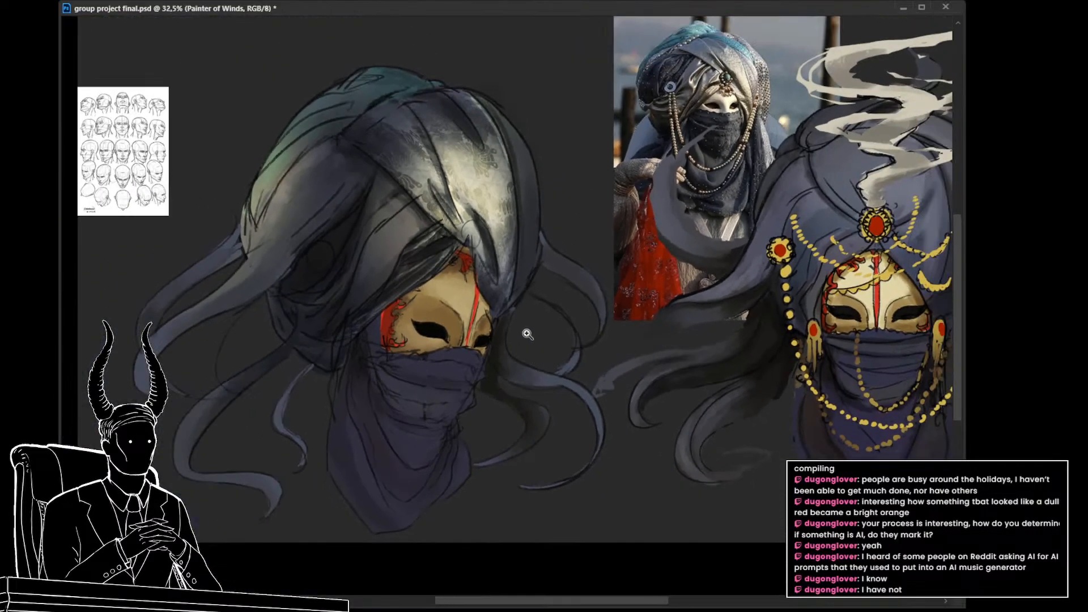
{"action": "left_click_drag", "start_coordinate": [508, 273], "coordinate": [565, 289]}
{"action": "left_click_drag", "start_coordinate": [608, 332], "coordinate": [616, 359]}
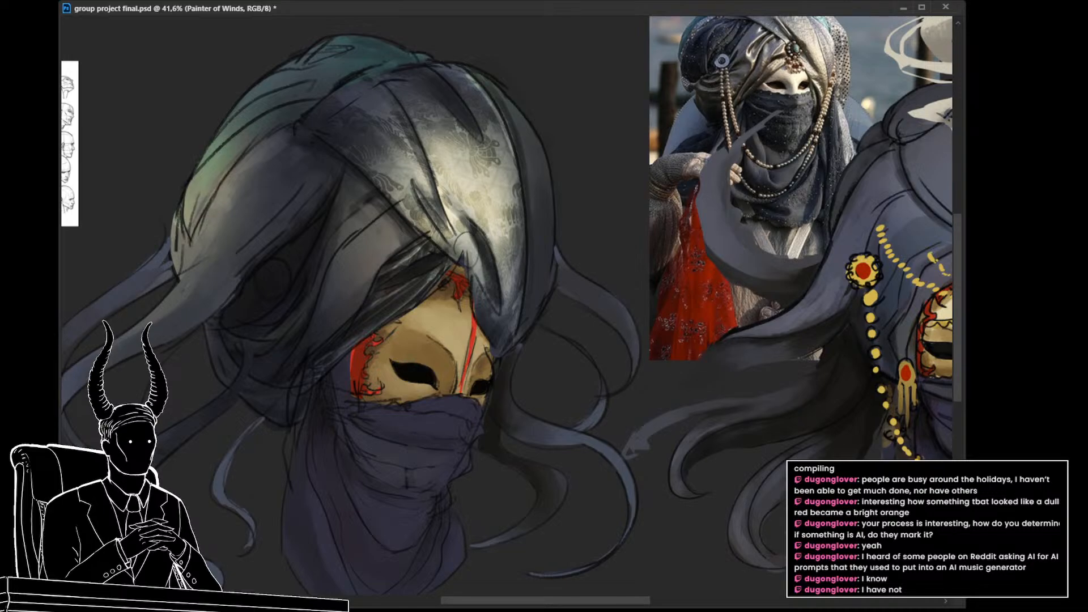
Step: Check the floral texture's effect on the whole turbaned head by repeatedly toggling it off and on
{"action": "key", "text": "ctrl+z"}
{"action": "key", "text": "ctrl+shift+z"}
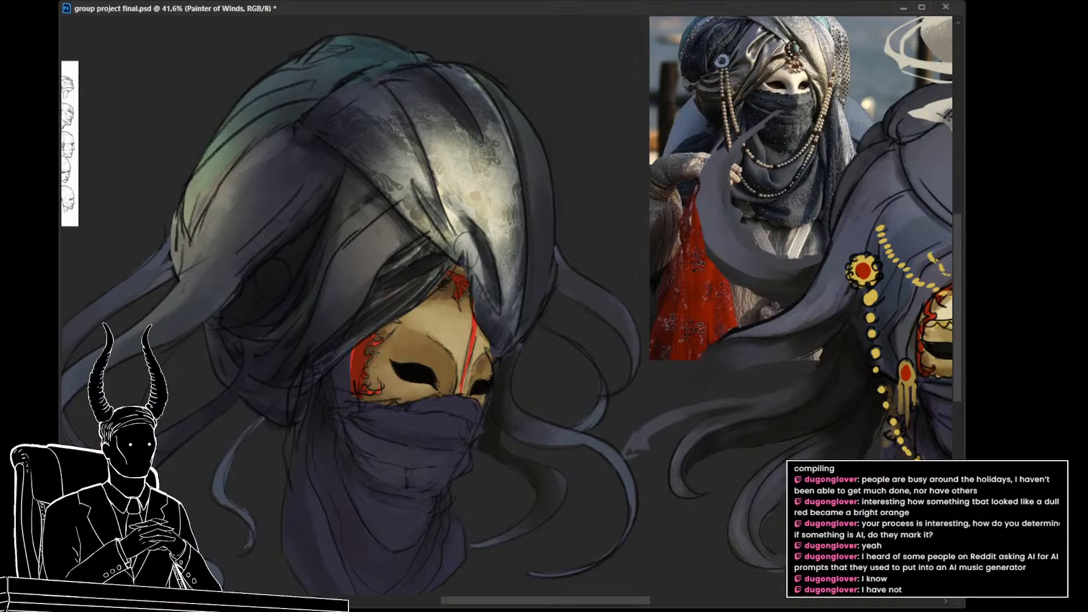
{"action": "key", "text": "ctrl+z"}
{"action": "key", "text": "ctrl+shift+z"}
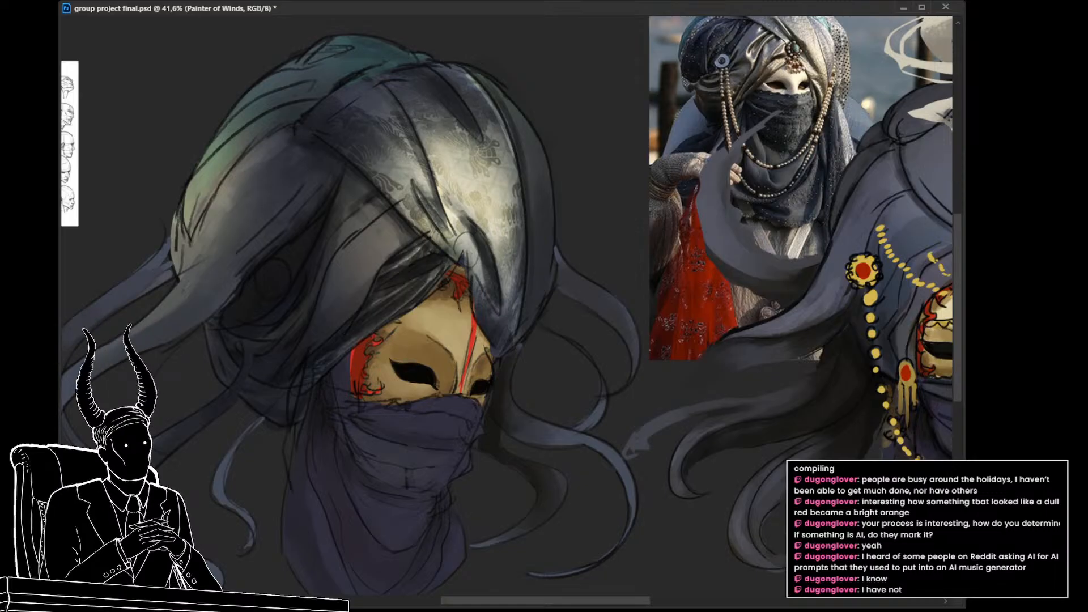
{"action": "key", "text": "ctrl+z"}
{"action": "key", "text": "ctrl+shift+z"}
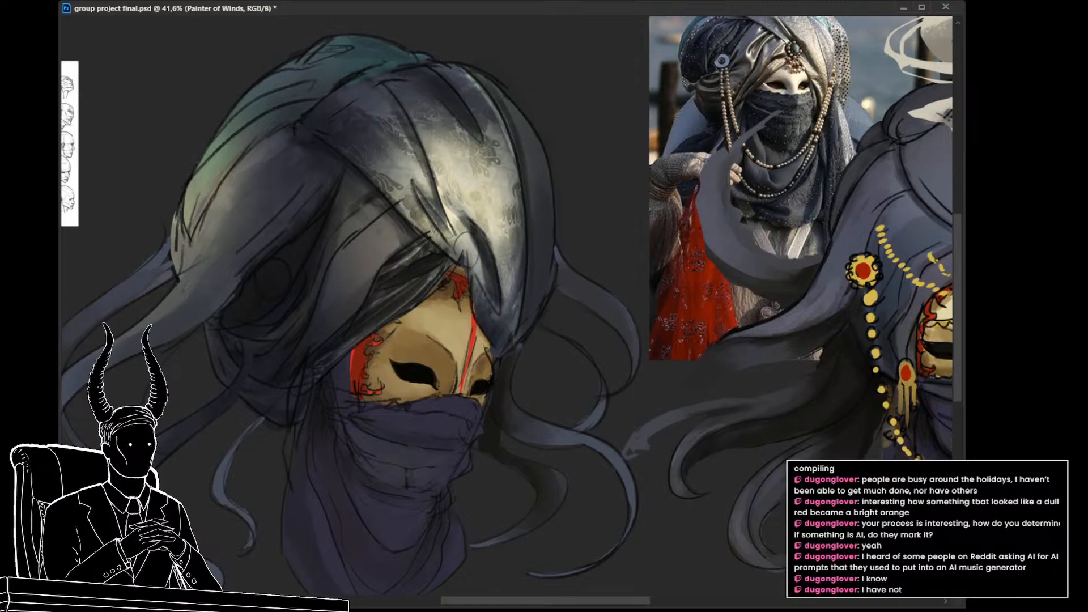
{"action": "key", "text": "ctrl+z"}
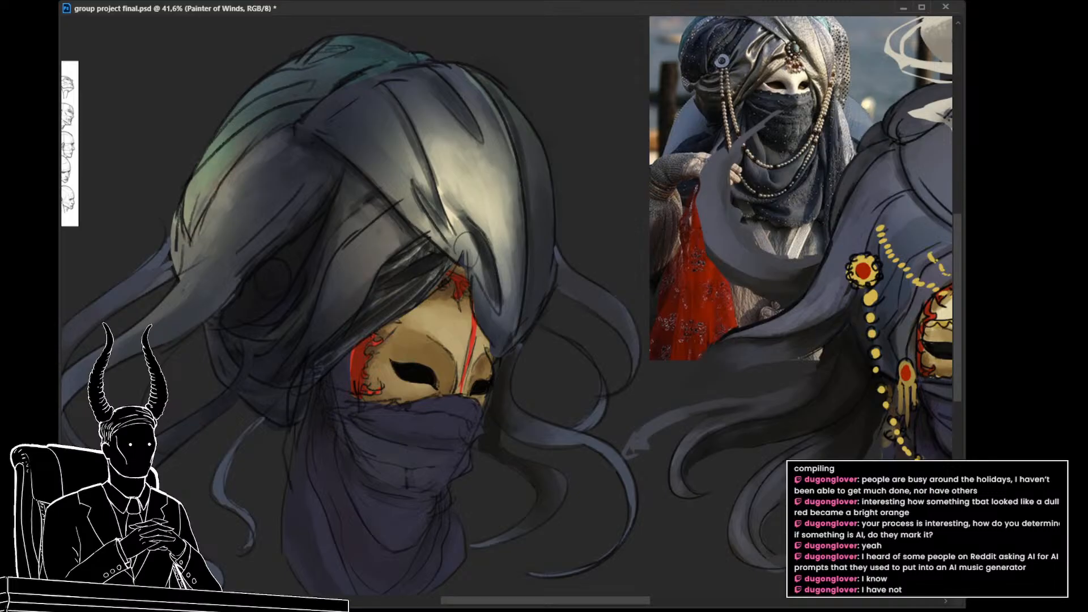
{"action": "key", "text": "ctrl+shift+z"}
{"action": "left_click_drag", "start_coordinate": [646, 381], "coordinate": [607, 385]}
{"action": "mouse_move", "coordinate": [567, 332]}
{"action": "left_mouse_down"}
{"action": "mouse_move", "coordinate": [591, 326]}
{"action": "mouse_move", "coordinate": [572, 374]}
{"action": "mouse_move", "coordinate": [557, 338]}
{"action": "left_mouse_up"}
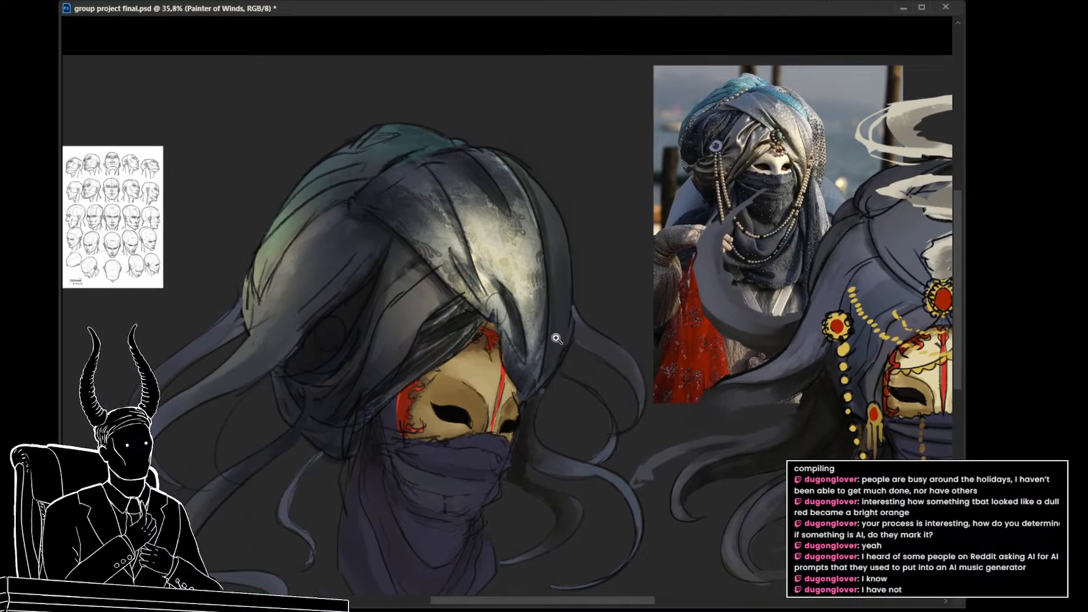
{"action": "key", "text": "ctrl+z"}
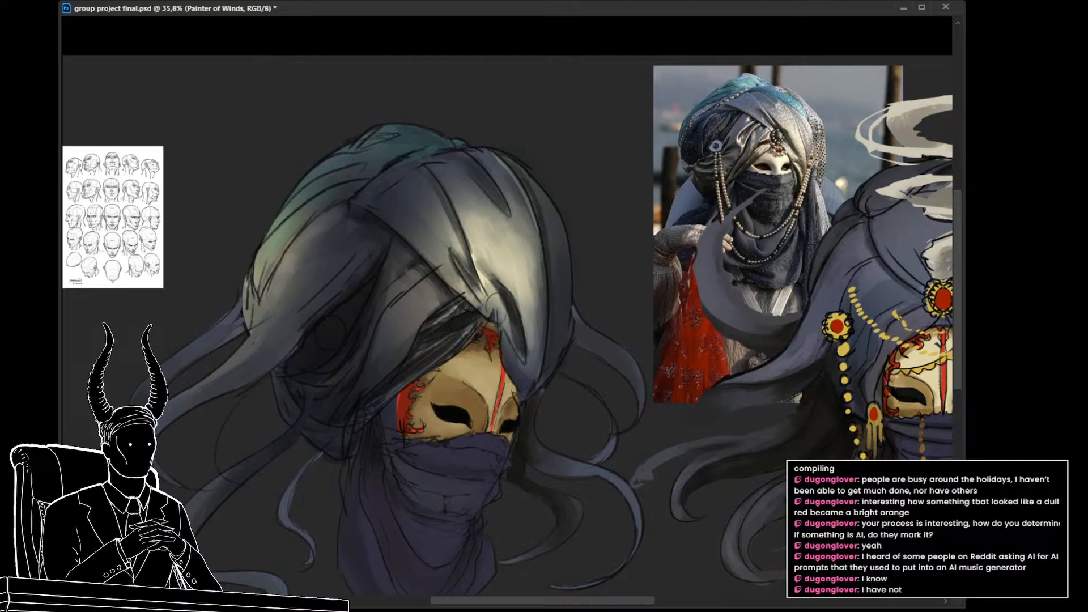
{"action": "key", "text": "ctrl+shift+z"}
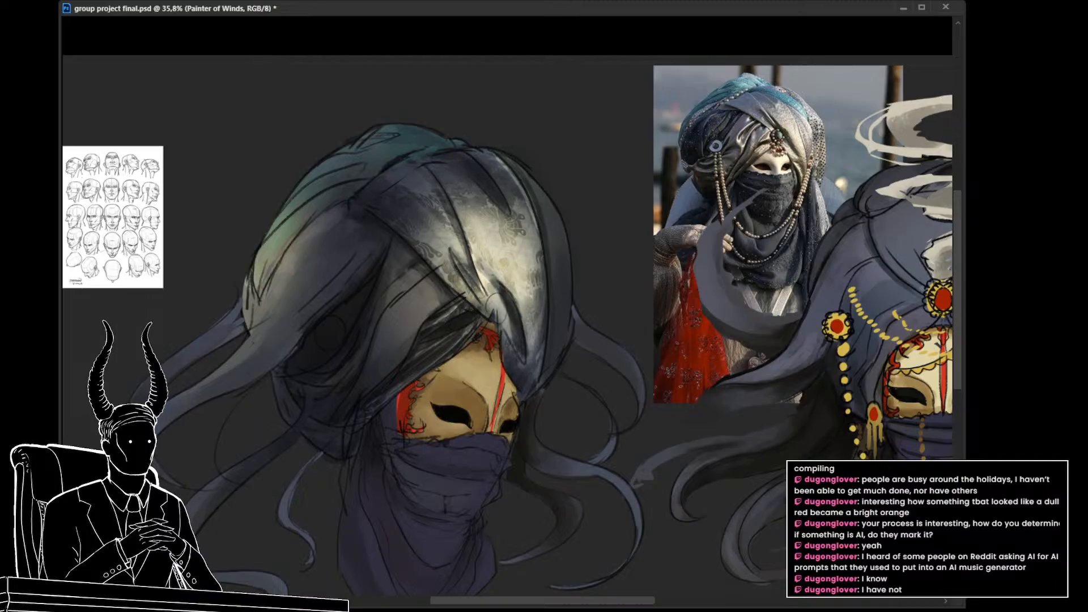
{"action": "key", "text": "ctrl+z"}
{"action": "key", "text": "ctrl+z"}
{"action": "key", "text": "ctrl+shift+z"}
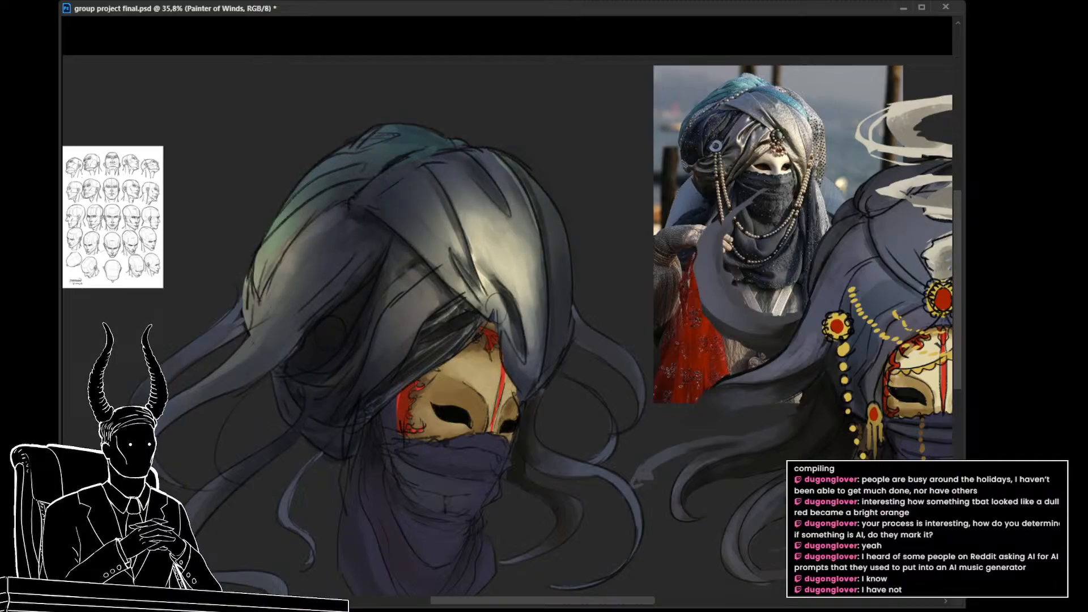
Step: Try stronger and weaker opacities for the turban's floral texture and settle on 50%
{"action": "left_click_drag", "start_coordinate": [715, 398], "coordinate": [704, 402]}
{"action": "left_click_drag", "start_coordinate": [705, 404], "coordinate": [662, 403]}
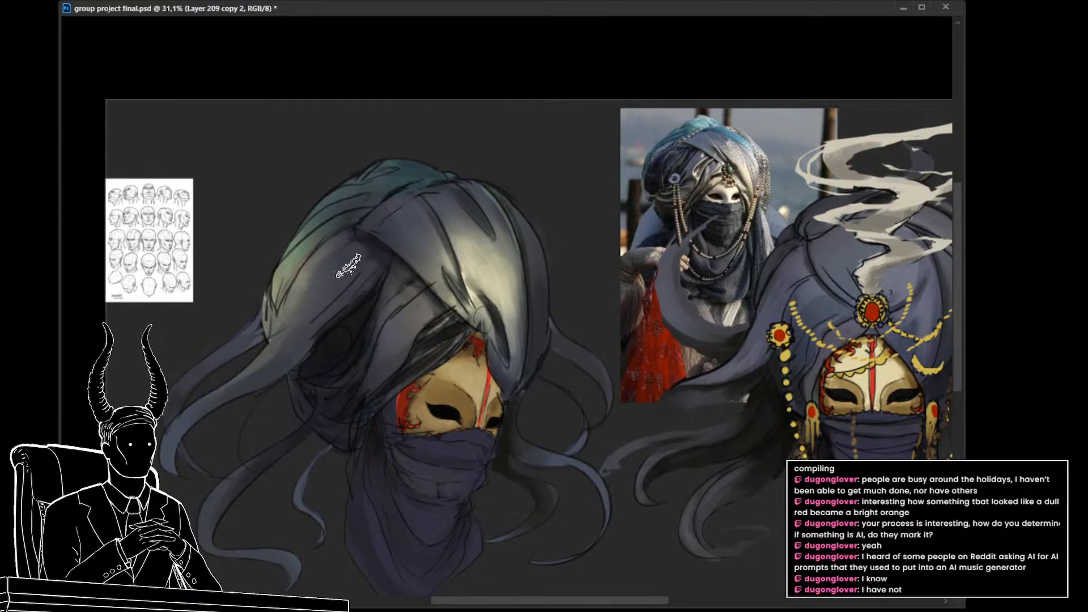
{"action": "key", "text": "ctrl+z"}
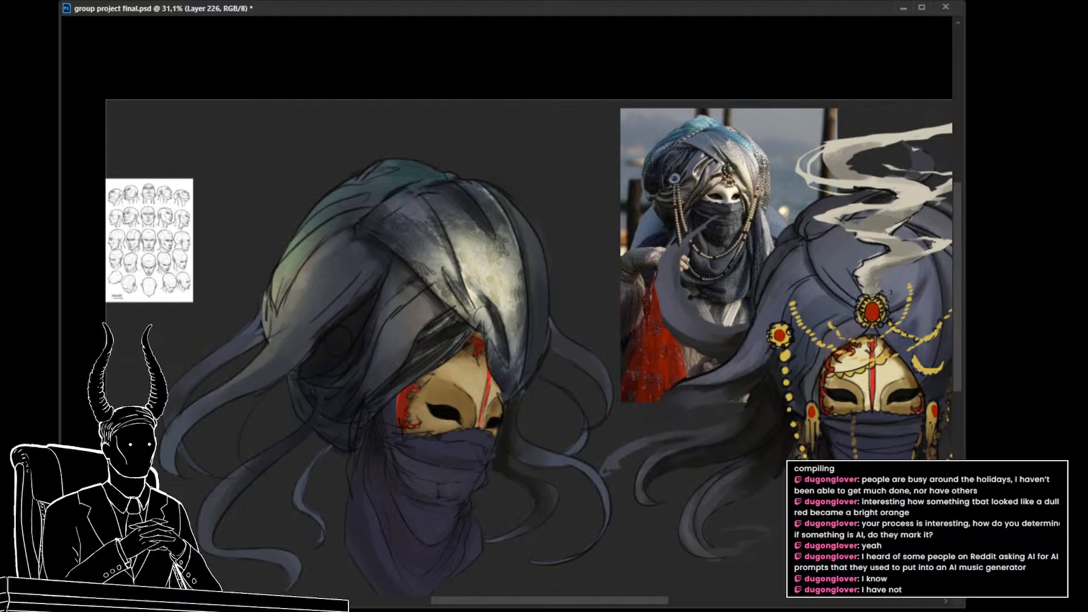
{"action": "key", "text": "ctrl+shift+z"}
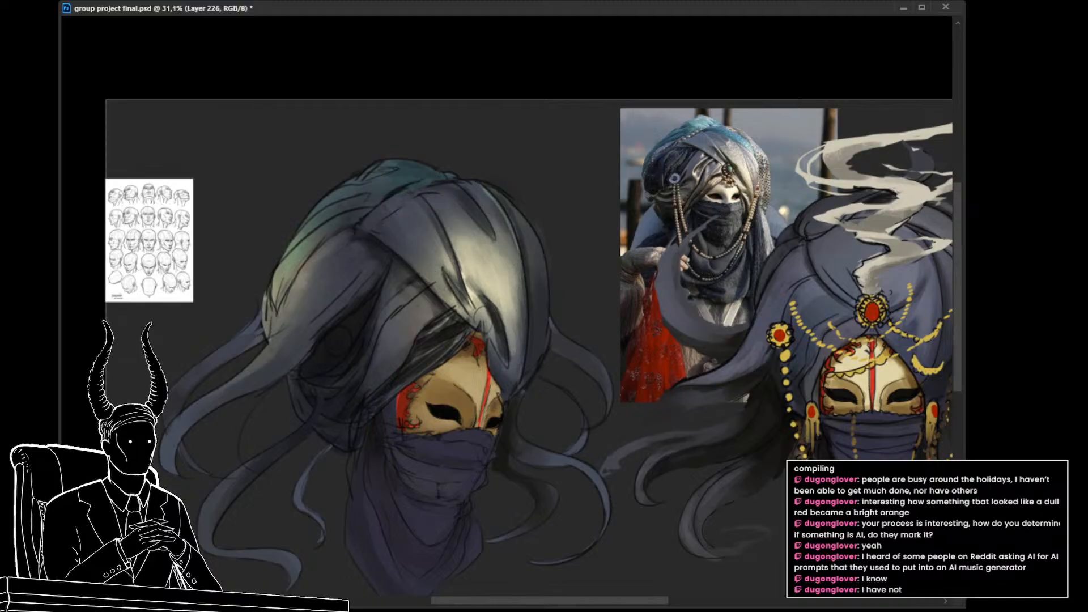
{"action": "key", "text": "ctrl+z"}
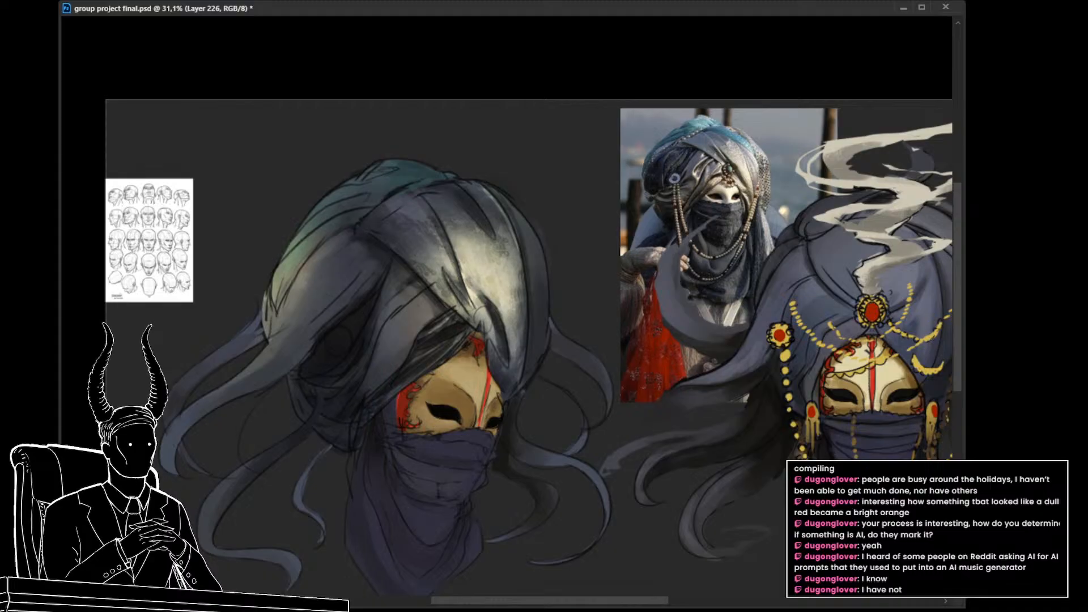
{"action": "key", "text": "ctrl+z"}
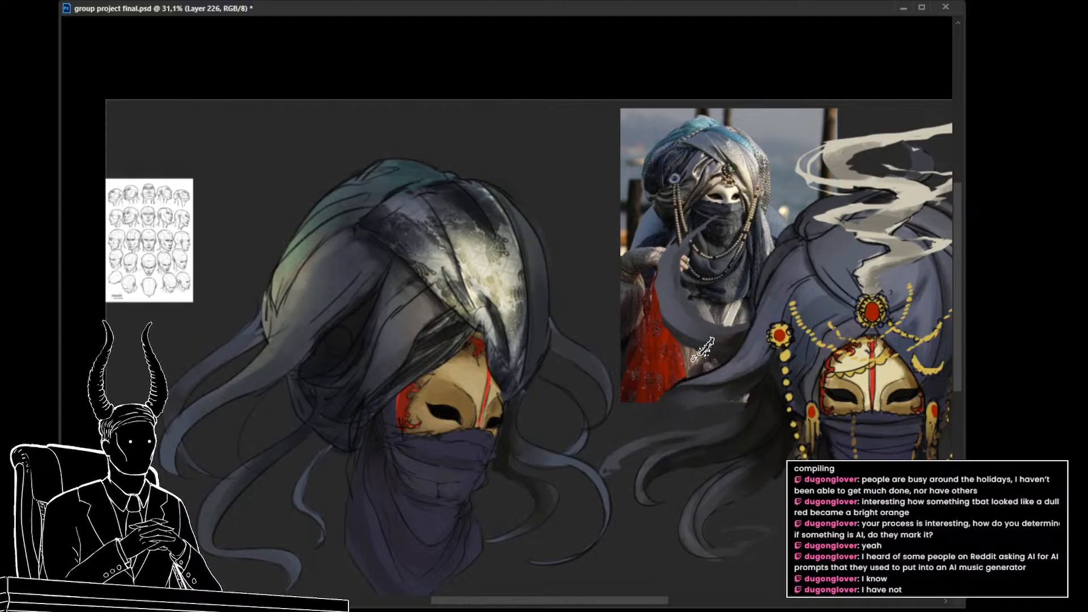
{"action": "key", "text": "5"}
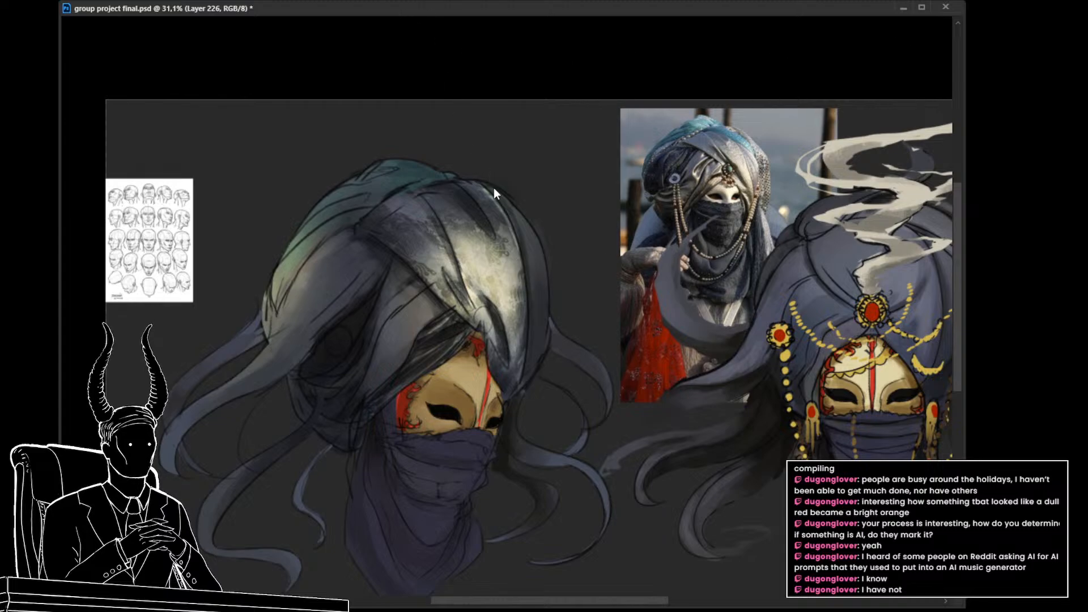
Step: Examine the faded floral pattern on the turban's front panel up close
{"action": "left_click", "coordinate": [516, 239]}
{"action": "left_click", "coordinate": [517, 240]}
{"action": "left_click", "coordinate": [589, 329]}
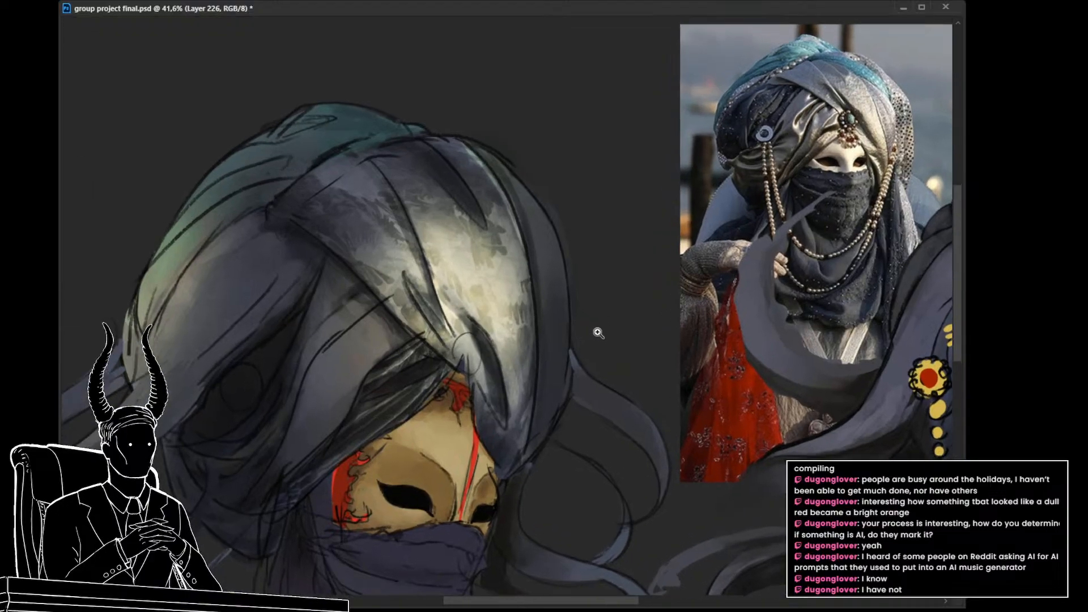
{"action": "left_click_drag", "start_coordinate": [623, 348], "coordinate": [618, 384]}
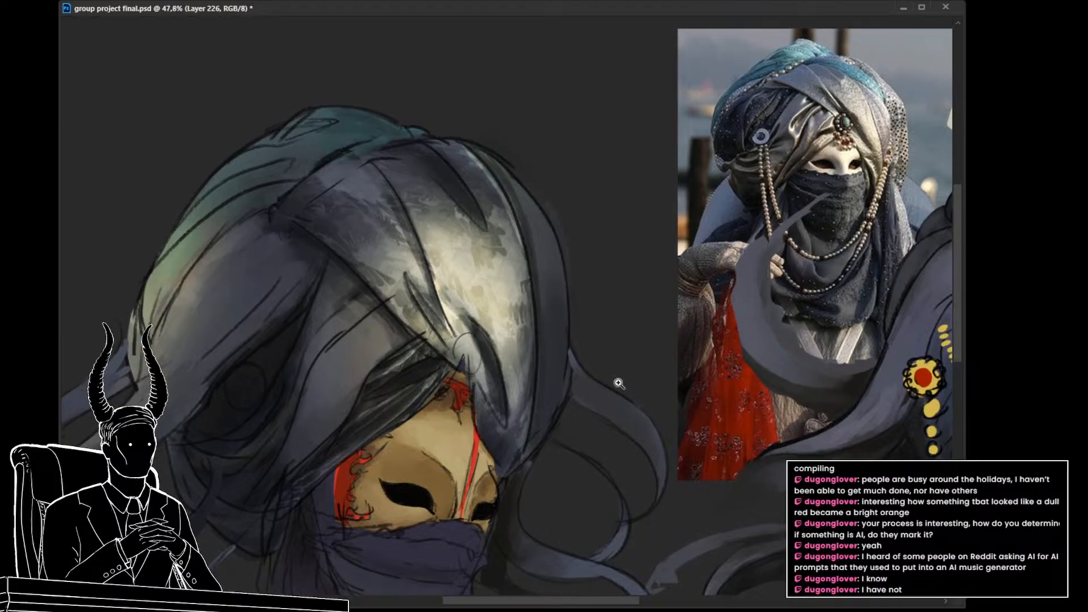
{"action": "left_click", "coordinate": [562, 310]}
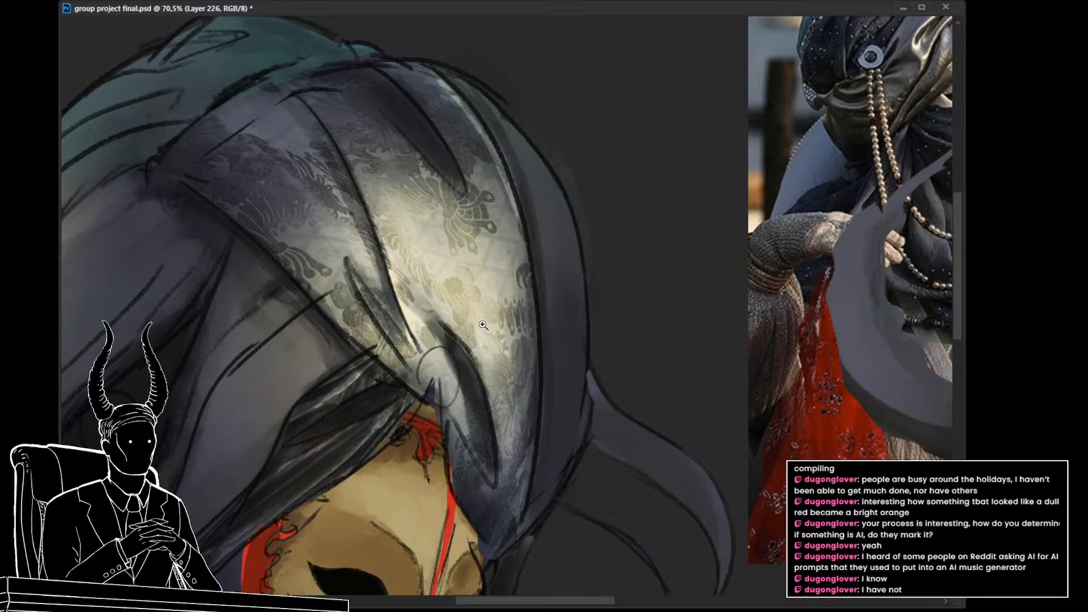
{"action": "left_click_drag", "start_coordinate": [455, 297], "coordinate": [475, 347]}
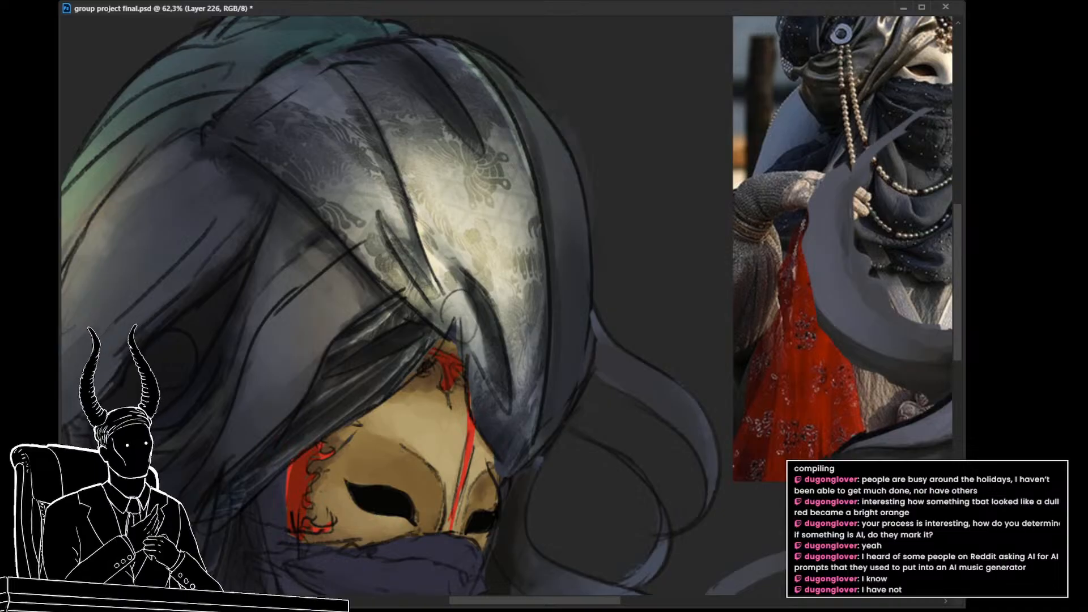
Step: Reapply the last filter to the floral texture on the turban's front panel and check its effect on the whole head
{"action": "key", "text": "ctrl+alt+f"}
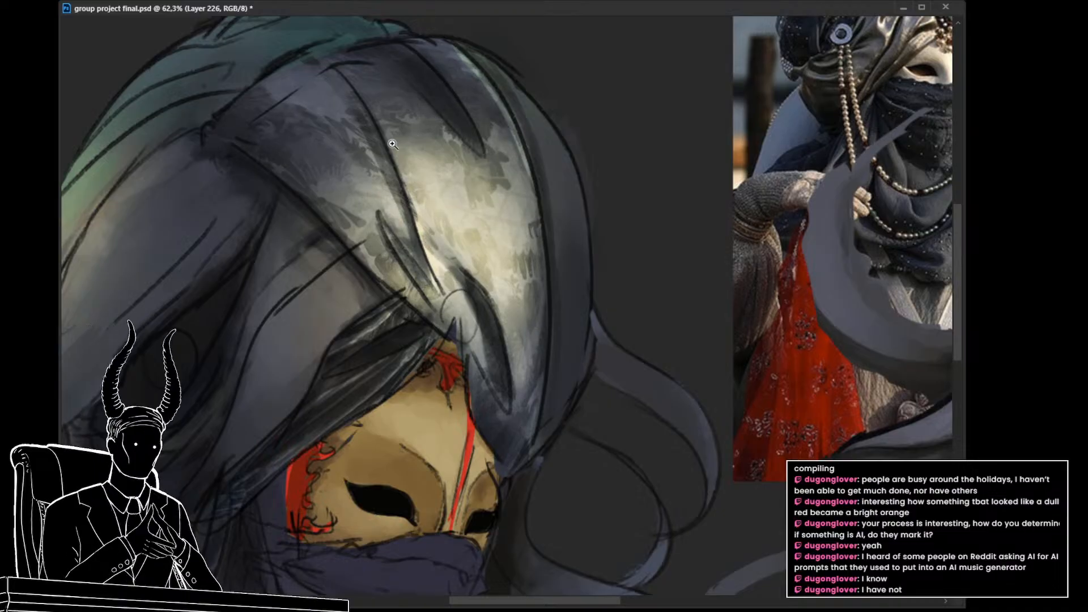
{"action": "left_click_drag", "start_coordinate": [418, 129], "coordinate": [403, 141]}
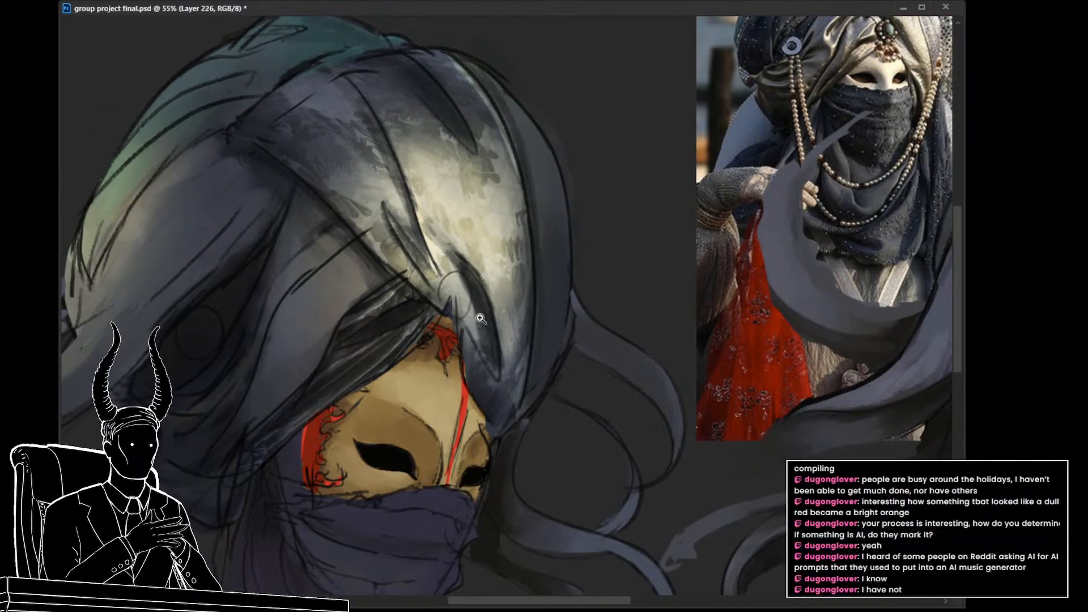
{"action": "left_click_drag", "start_coordinate": [486, 225], "coordinate": [377, 224]}
{"action": "left_click_drag", "start_coordinate": [473, 239], "coordinate": [448, 234]}
{"action": "left_click_drag", "start_coordinate": [435, 352], "coordinate": [447, 398]}
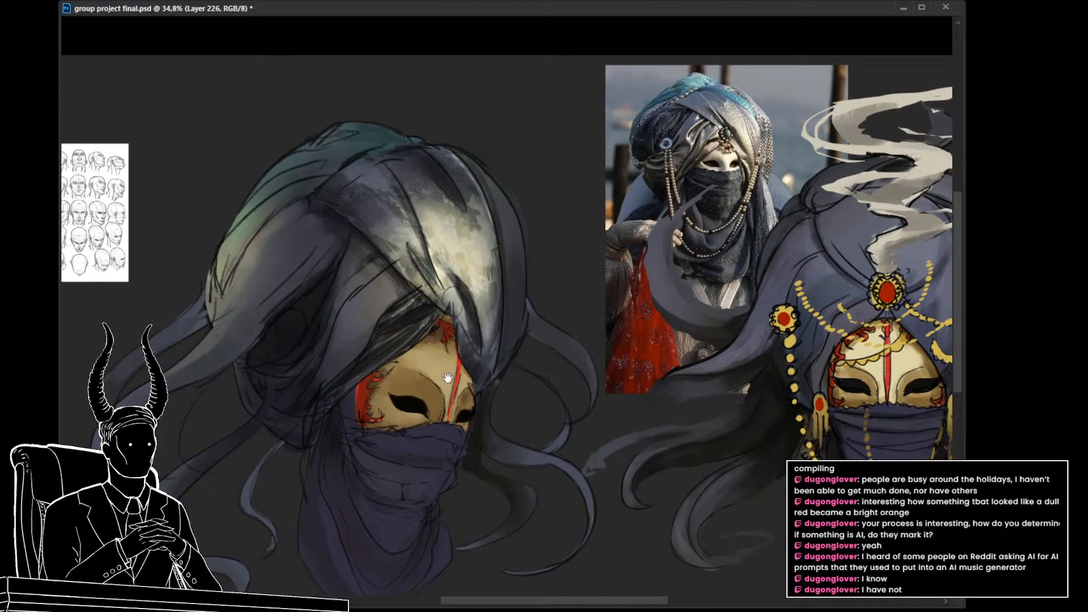
{"action": "left_click_drag", "start_coordinate": [452, 395], "coordinate": [447, 380]}
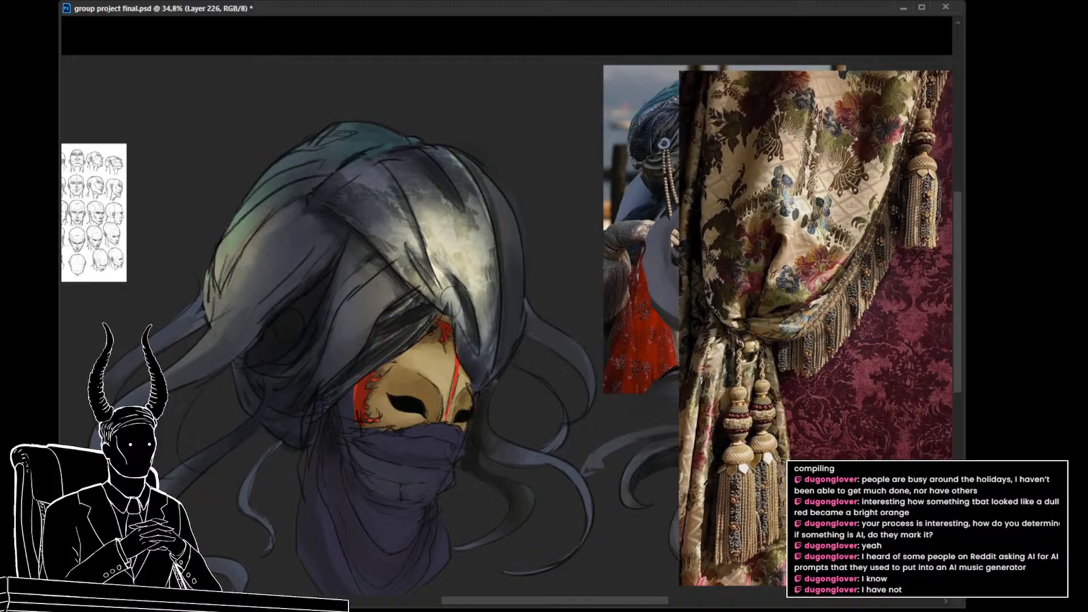
Step: Outline the gathered floral drapery in the curtain photo with the Lasso and copy it to a new layer
{"action": "left_click_drag", "start_coordinate": [731, 388], "coordinate": [594, 408]}
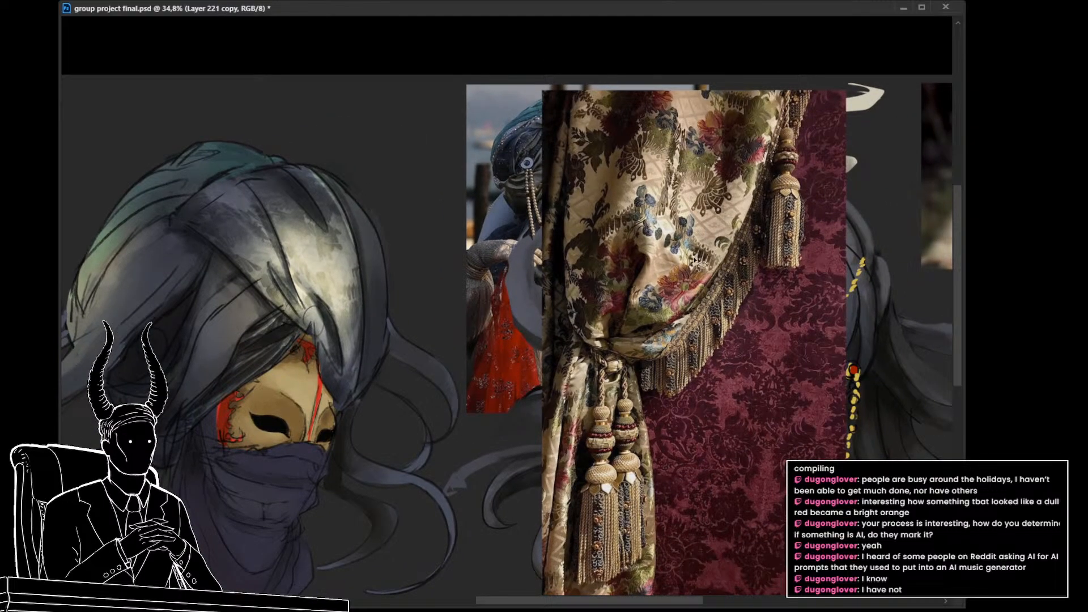
{"action": "mouse_move", "coordinate": [792, 91]}
{"action": "left_mouse_down"}
{"action": "mouse_move", "coordinate": [765, 195]}
{"action": "mouse_move", "coordinate": [701, 340]}
{"action": "mouse_move", "coordinate": [603, 357]}
{"action": "mouse_move", "coordinate": [556, 295]}
{"action": "mouse_move", "coordinate": [590, 82]}
{"action": "mouse_move", "coordinate": [791, 89]}
{"action": "left_mouse_up"}
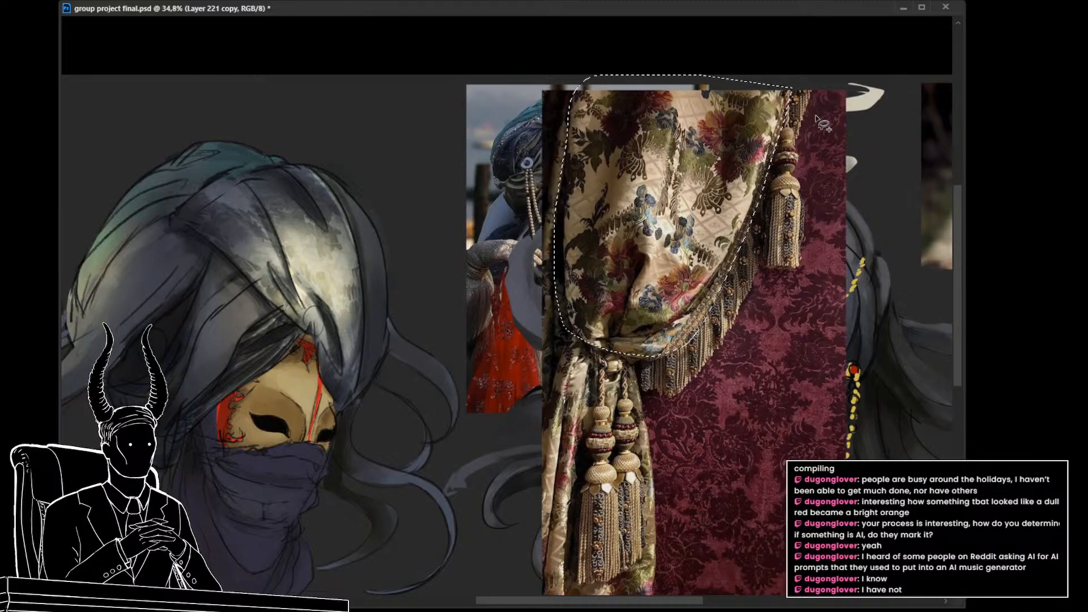
{"action": "key", "text": "ctrl+j"}
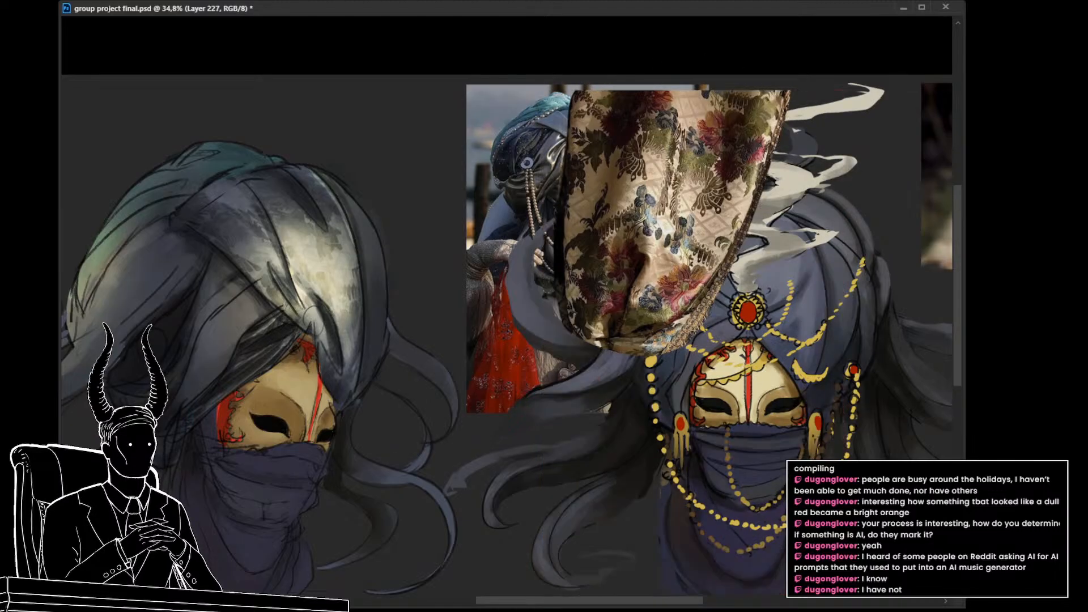
{"action": "mouse_move", "coordinate": [665, 453]}
{"action": "left_mouse_down"}
{"action": "mouse_move", "coordinate": [741, 393]}
{"action": "mouse_move", "coordinate": [822, 366]}
{"action": "left_mouse_up"}
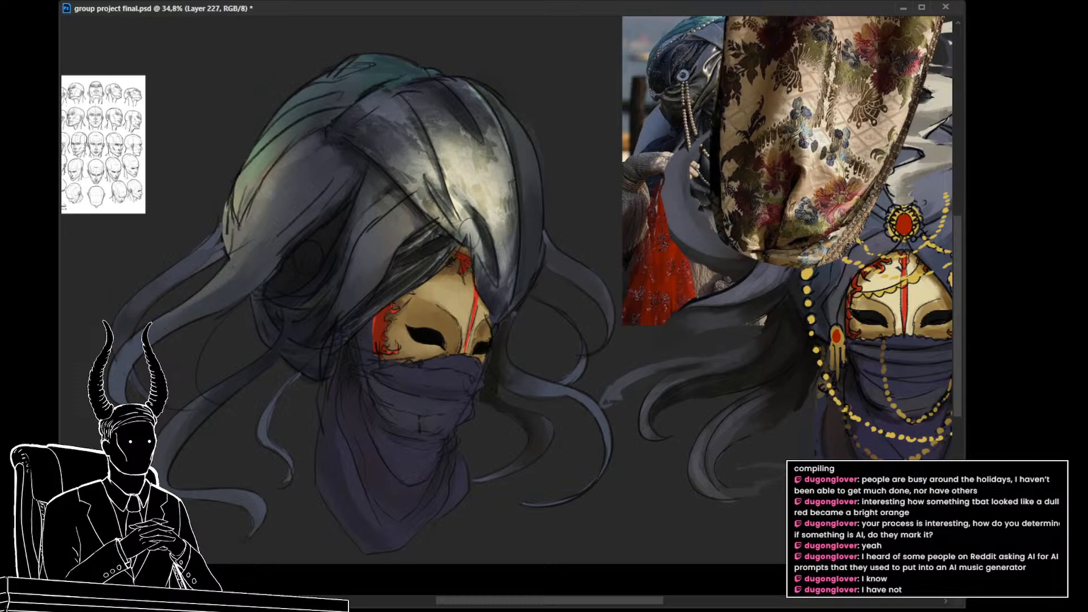
Step: Change the copied floral drapery's blending mode so it mixes with the painting, and set its opacity to 30%
{"action": "key", "text": "alt+bracketleft"}
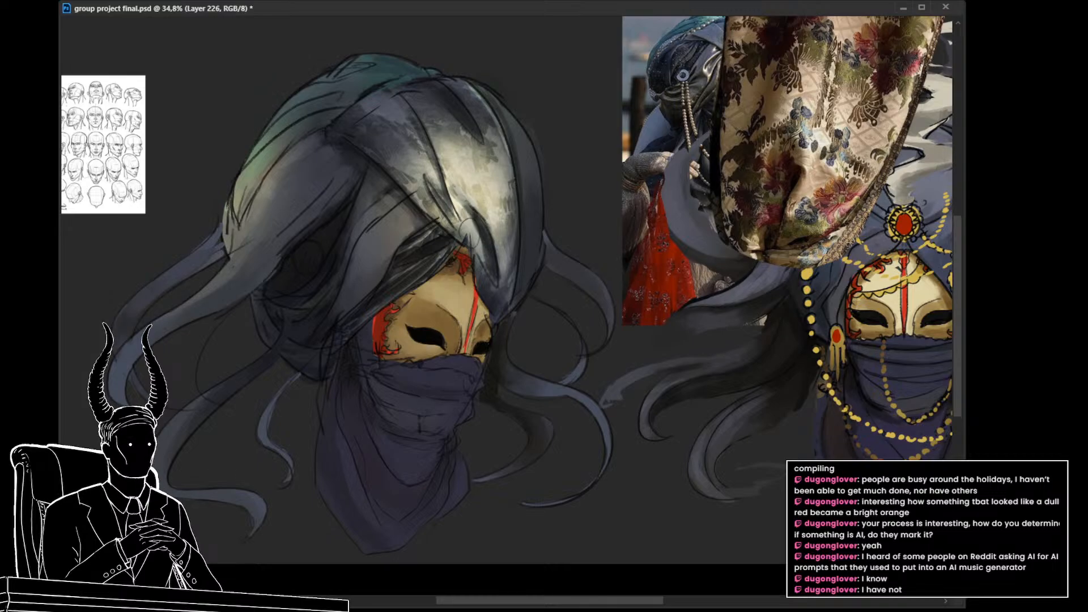
{"action": "key", "text": "alt+bracketright"}
{"action": "key", "text": "alt+shift+g"}
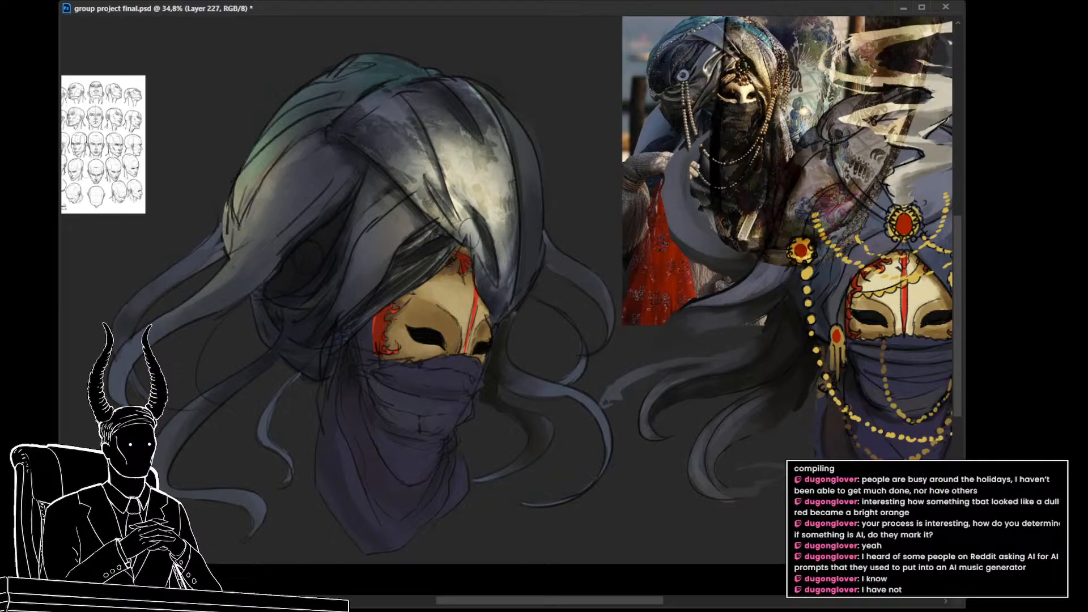
{"action": "key", "text": "3"}
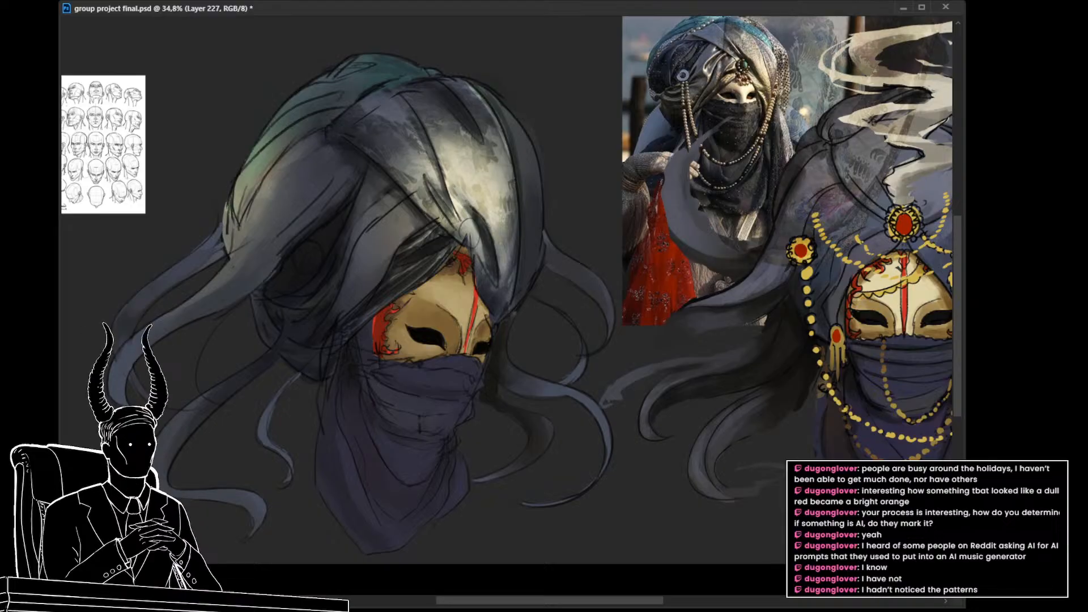
{"action": "left_click_drag", "start_coordinate": [440, 168], "coordinate": [480, 199]}
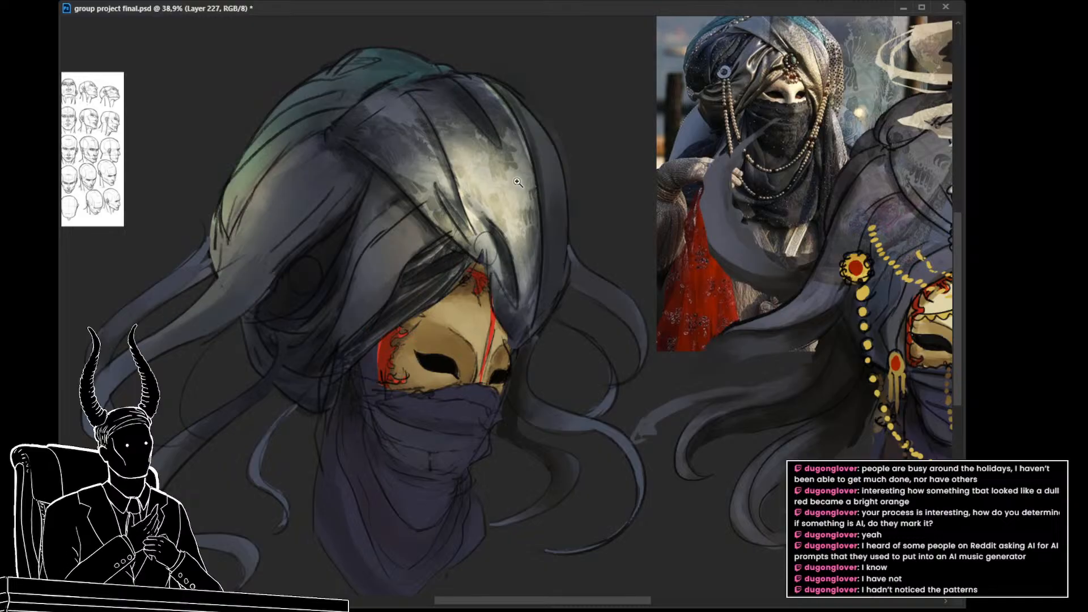
{"action": "mouse_move", "coordinate": [569, 291]}
{"action": "left_mouse_down"}
{"action": "mouse_move", "coordinate": [508, 316]}
{"action": "mouse_move", "coordinate": [573, 306]}
{"action": "left_mouse_up"}
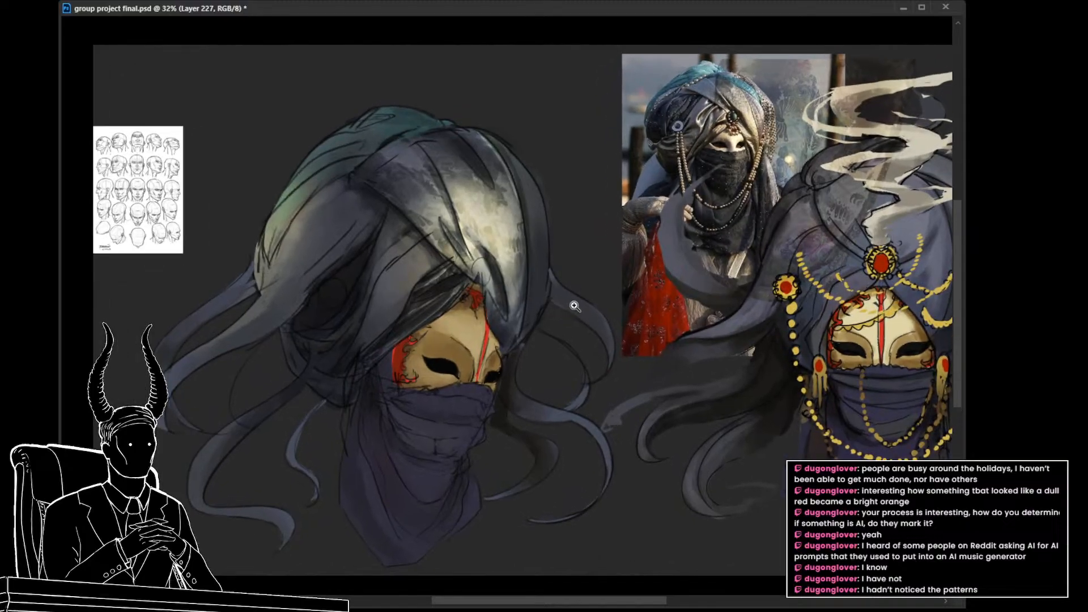
Step: Move the floral drapery onto the turban's side wrap, rotate it along the folds and scale it down to fit
{"action": "key", "text": "v"}
{"action": "left_click_drag", "start_coordinate": [722, 251], "coordinate": [429, 278]}
{"action": "left_click_drag", "start_coordinate": [585, 256], "coordinate": [557, 304]}
{"action": "left_click_drag", "start_coordinate": [414, 266], "coordinate": [255, 325]}
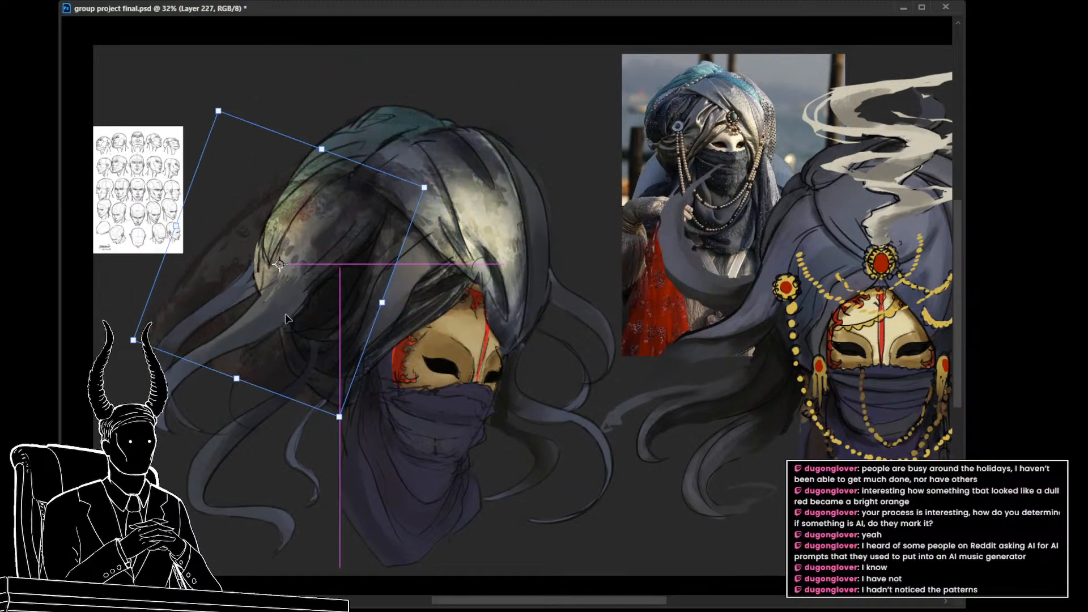
{"action": "left_click_drag", "start_coordinate": [239, 381], "coordinate": [317, 298]}
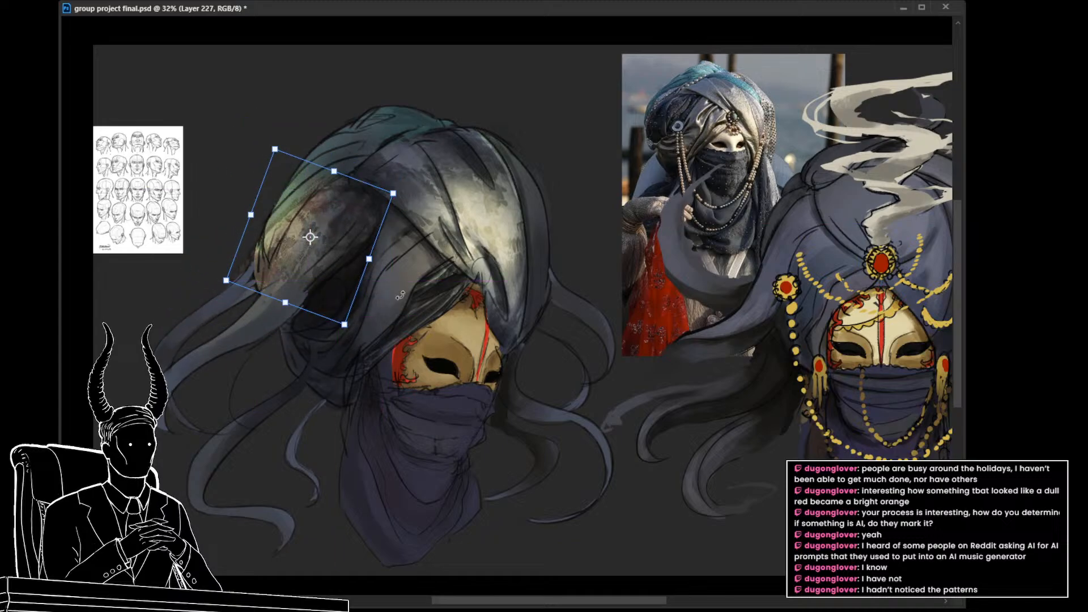
{"action": "key", "text": "Return"}
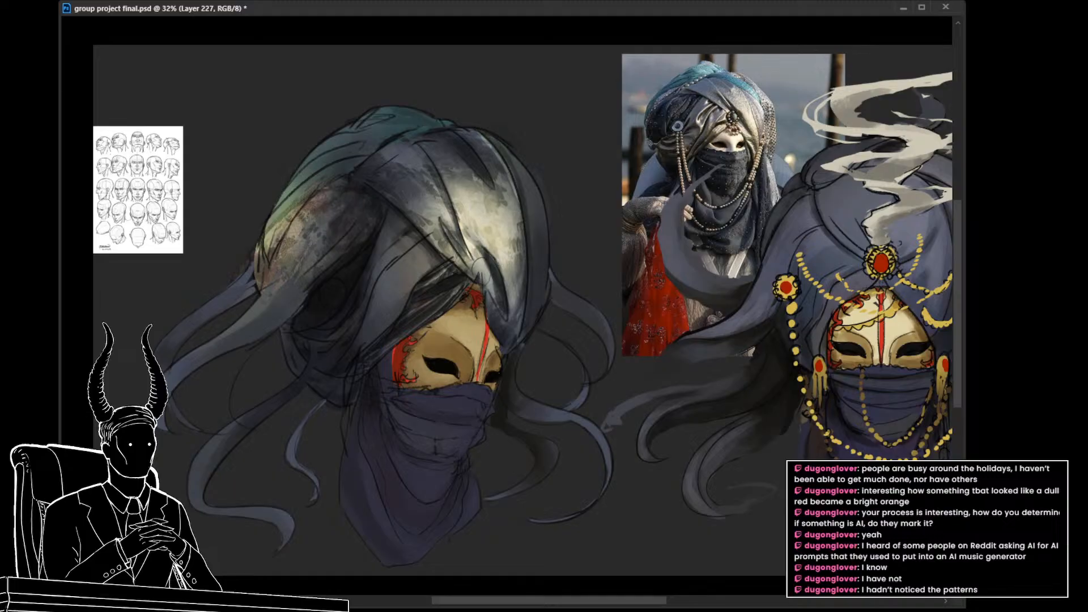
Step: Mask the floral drapery with a lasso outline of the turban's side wrap so it shows only inside that wrap
{"action": "left_click_drag", "start_coordinate": [361, 323], "coordinate": [428, 339]}
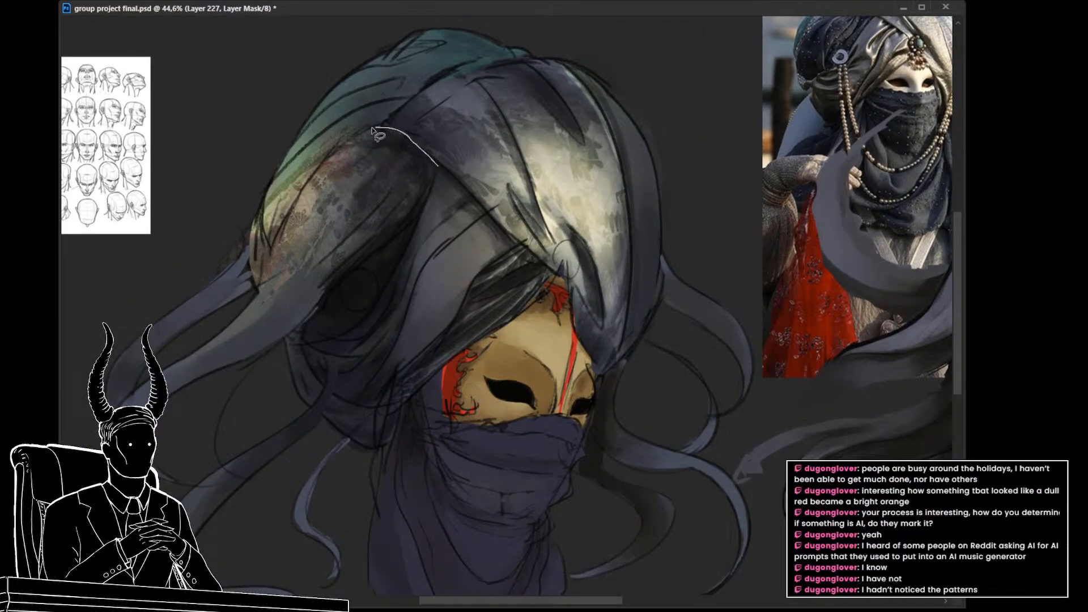
{"action": "mouse_move", "coordinate": [372, 131]}
{"action": "left_mouse_down"}
{"action": "mouse_move", "coordinate": [344, 143]}
{"action": "mouse_move", "coordinate": [292, 203]}
{"action": "left_mouse_up"}
{"action": "mouse_move", "coordinate": [263, 274]}
{"action": "left_mouse_down"}
{"action": "mouse_move", "coordinate": [315, 299]}
{"action": "mouse_move", "coordinate": [385, 252]}
{"action": "mouse_move", "coordinate": [435, 178]}
{"action": "left_mouse_up"}
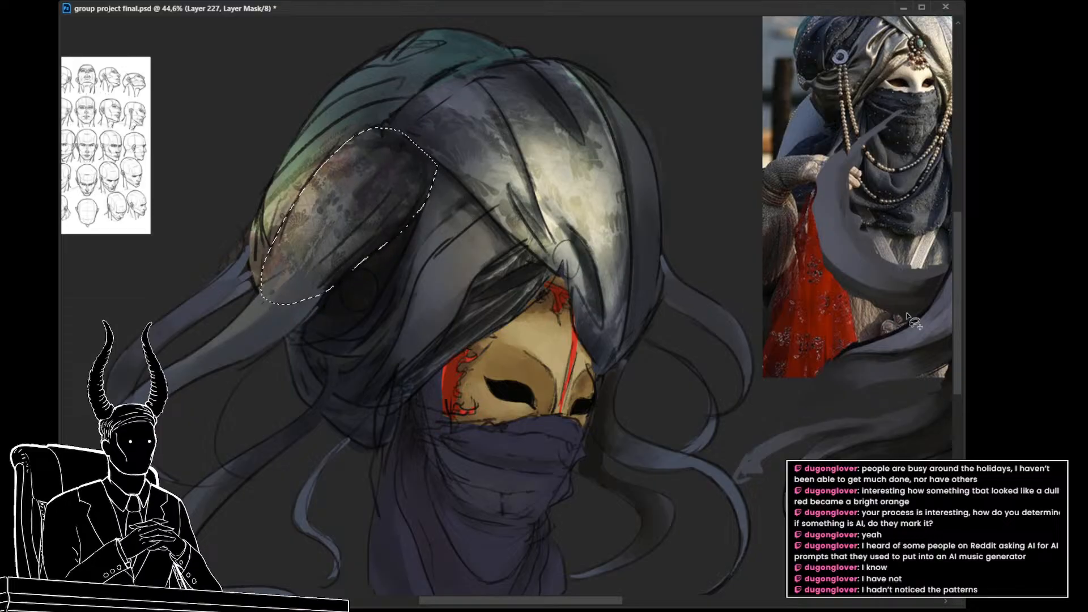
{"action": "key", "text": "Delete"}
{"action": "key", "text": "ctrl+d"}
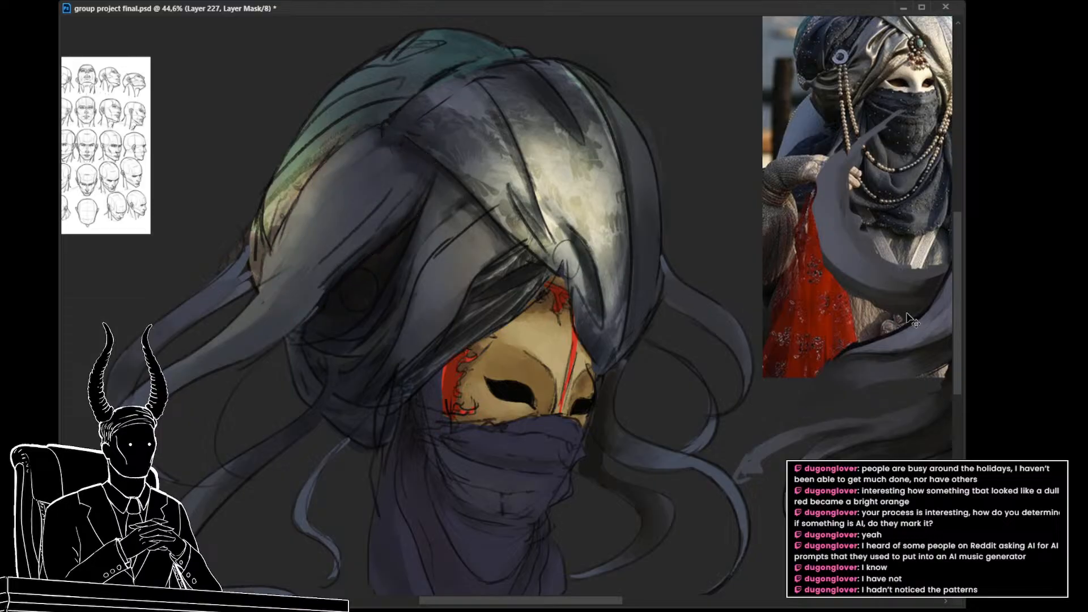
{"action": "key", "text": "ctrl+i"}
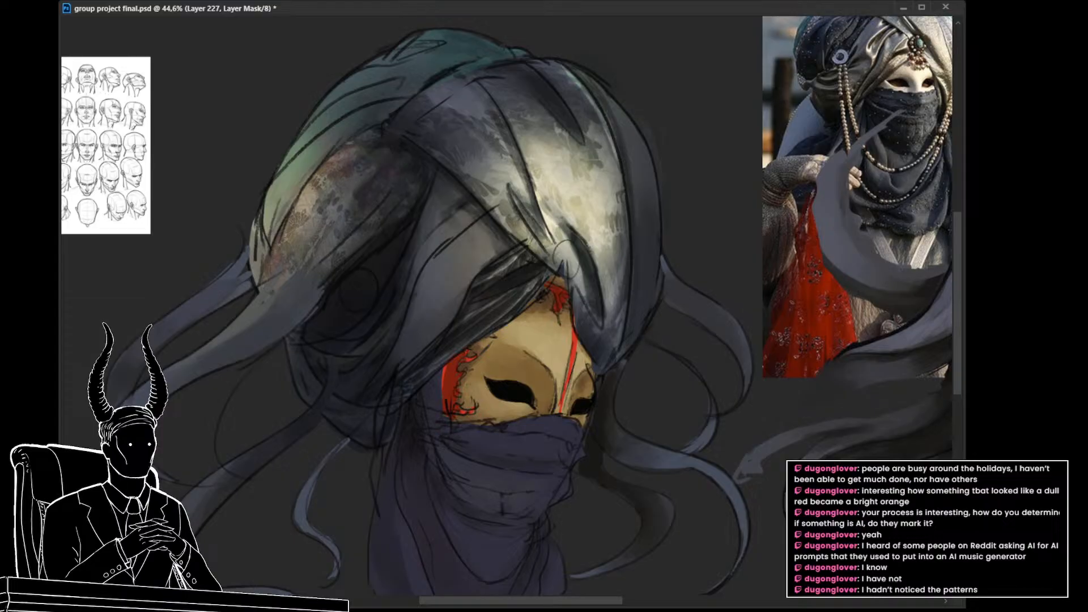
Step: Remove the colour tint from the floral texture on the side wrap and review it against the whole head
{"action": "key", "text": "ctrl+2"}
{"action": "left_click_drag", "start_coordinate": [671, 321], "coordinate": [661, 318]}
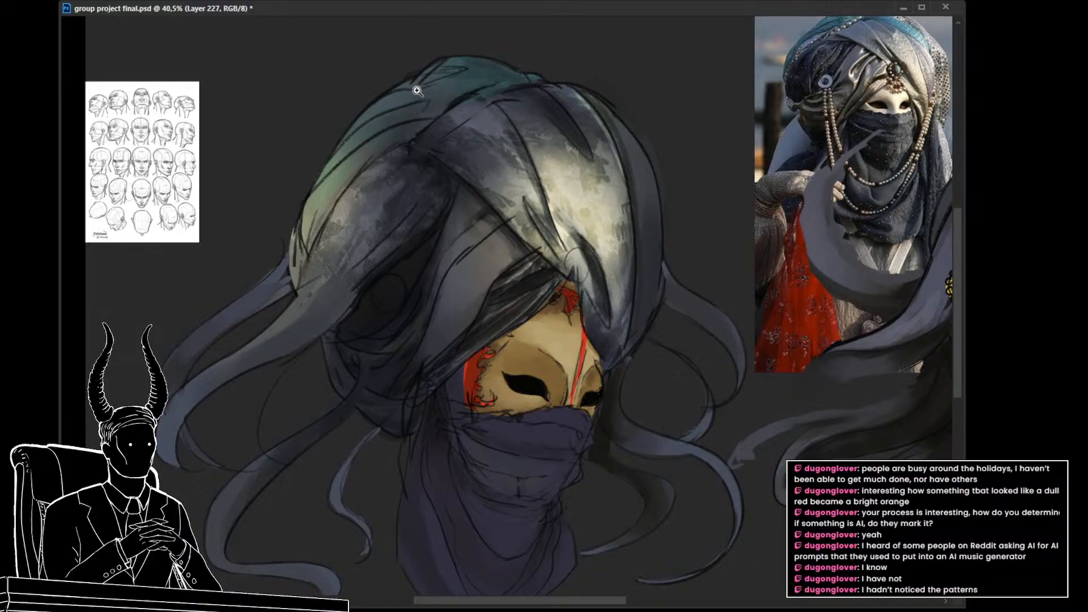
{"action": "left_click_drag", "start_coordinate": [420, 149], "coordinate": [432, 177]}
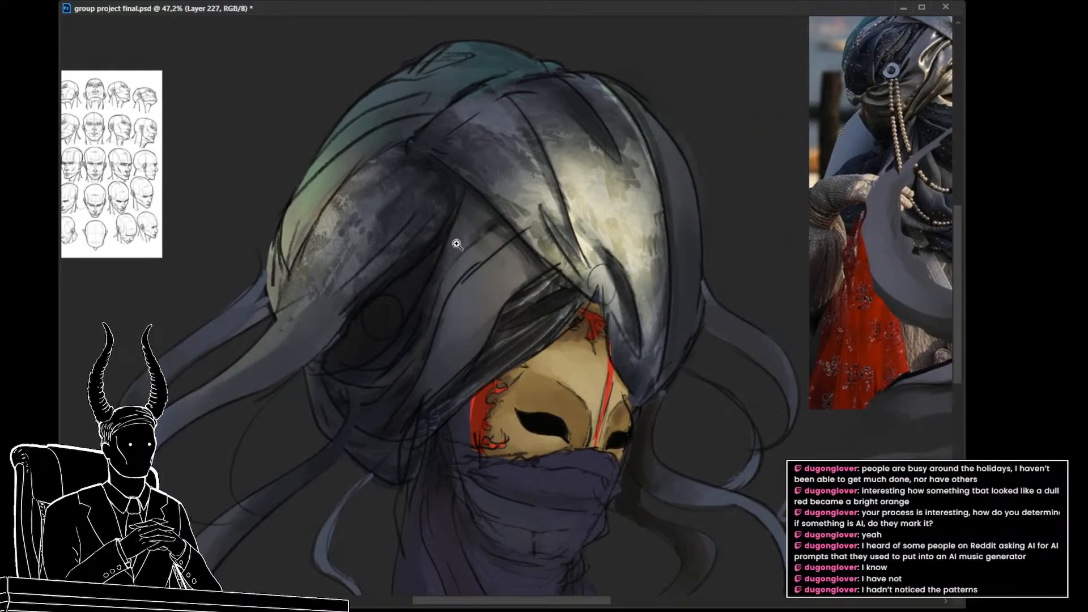
{"action": "left_click_drag", "start_coordinate": [456, 249], "coordinate": [425, 243]}
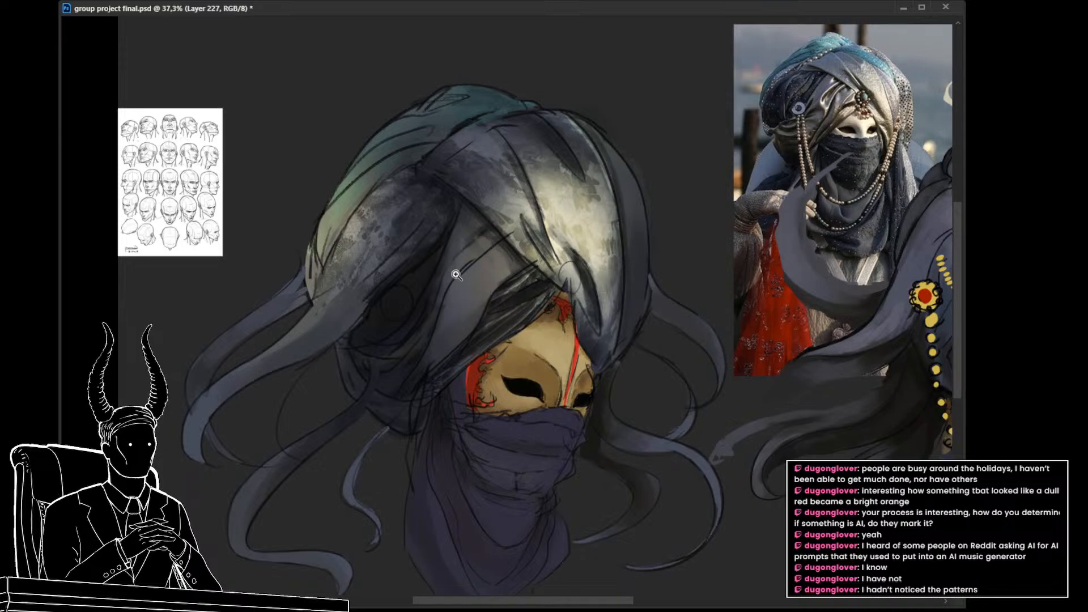
{"action": "left_click_drag", "start_coordinate": [443, 272], "coordinate": [448, 271]}
{"action": "left_click_drag", "start_coordinate": [484, 303], "coordinate": [453, 299]}
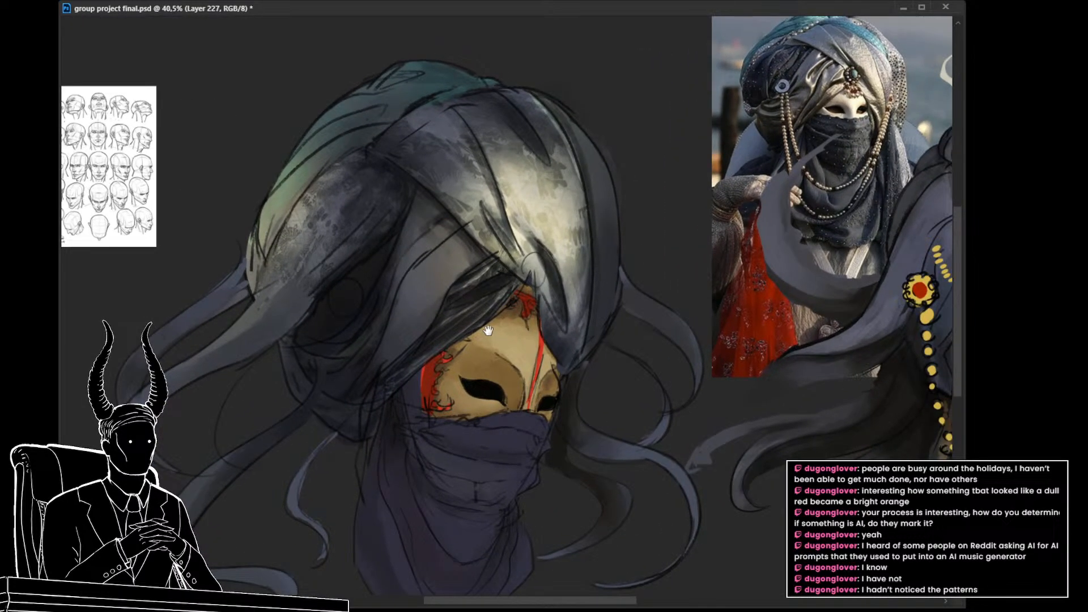
{"action": "left_click_drag", "start_coordinate": [487, 330], "coordinate": [442, 293]}
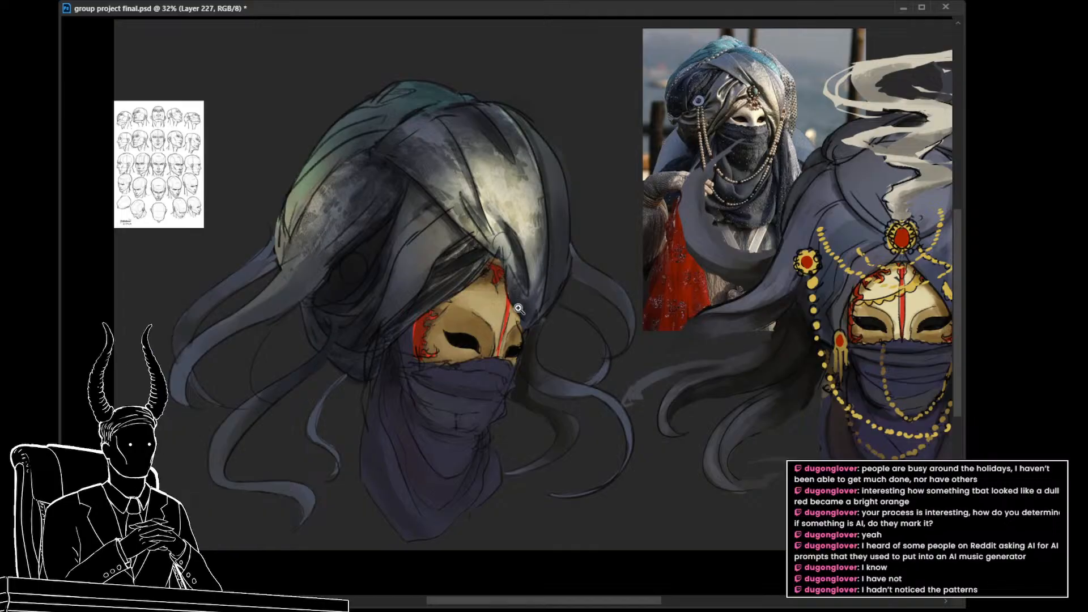
{"action": "left_click_drag", "start_coordinate": [534, 331], "coordinate": [521, 294]}
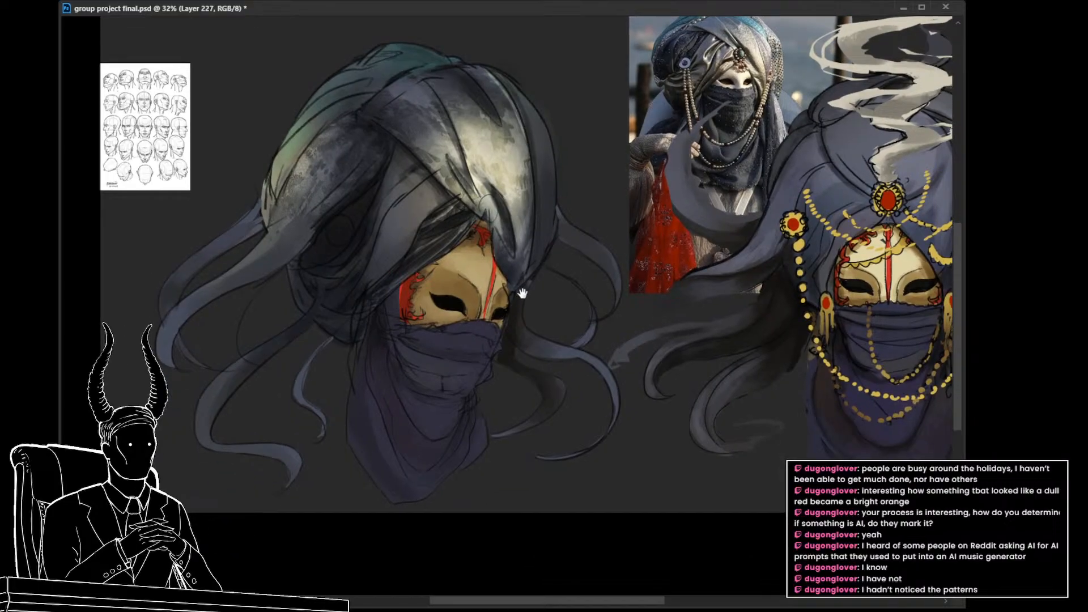
Step: Rotate and enlarge the texture layer on the turban's folds just above the mask, and save the document
{"action": "left_click", "coordinate": [433, 255], "text": "ctrl"}
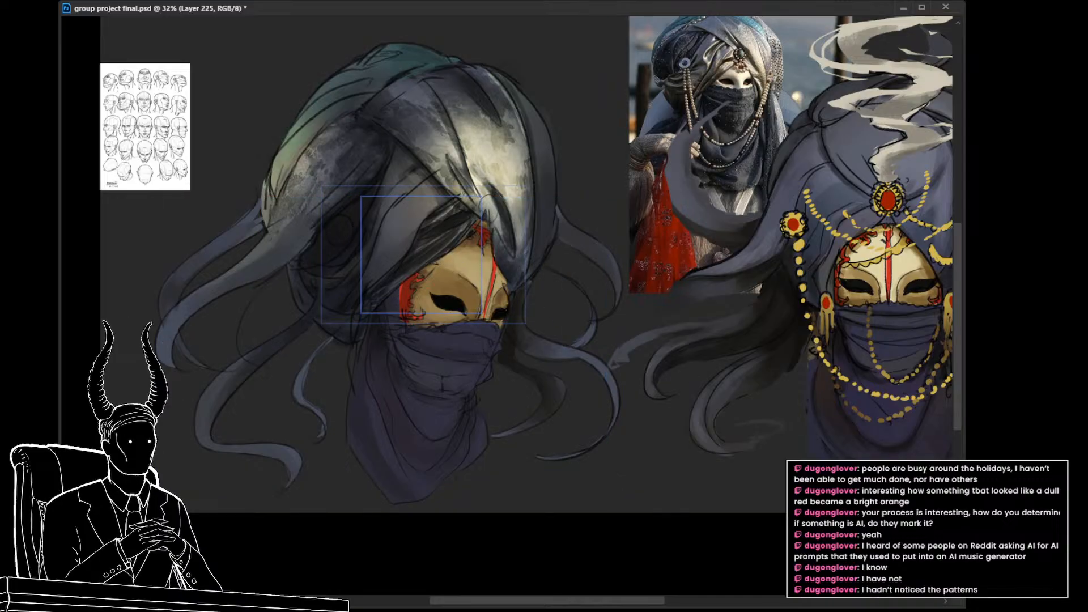
{"action": "key", "text": "ctrl+t"}
{"action": "left_click_drag", "start_coordinate": [442, 383], "coordinate": [461, 423]}
{"action": "left_click_drag", "start_coordinate": [703, 341], "coordinate": [703, 269]}
{"action": "left_click_drag", "start_coordinate": [645, 337], "coordinate": [654, 340]}
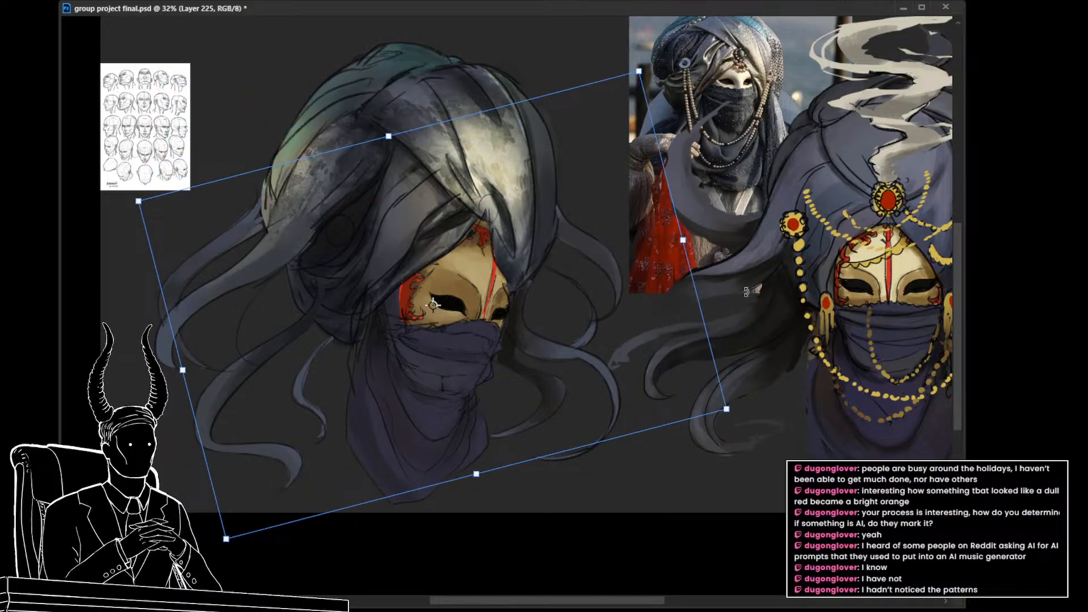
{"action": "key", "text": "Return"}
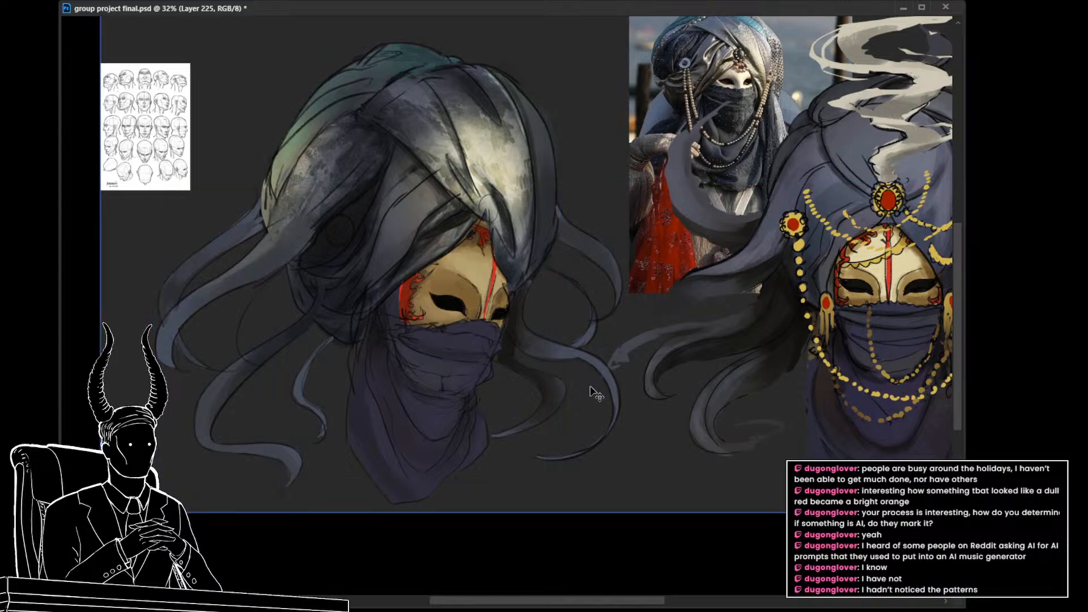
{"action": "key", "text": "ctrl+s"}
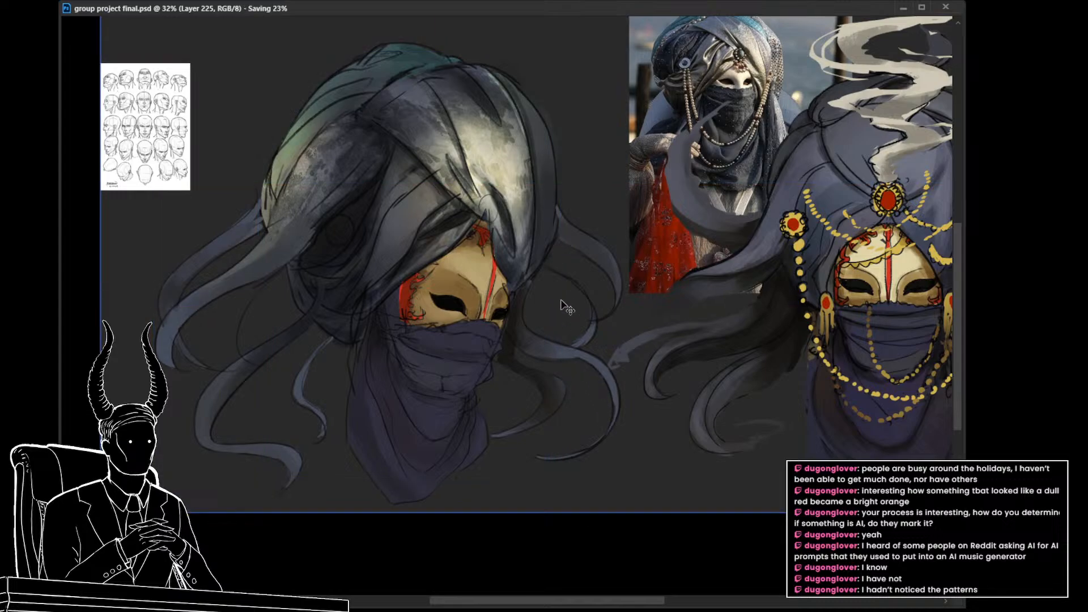
Step: Check the light and dark values of both masked heads side by side in a grayscale proof view
{"action": "left_click_drag", "start_coordinate": [507, 323], "coordinate": [532, 343]}
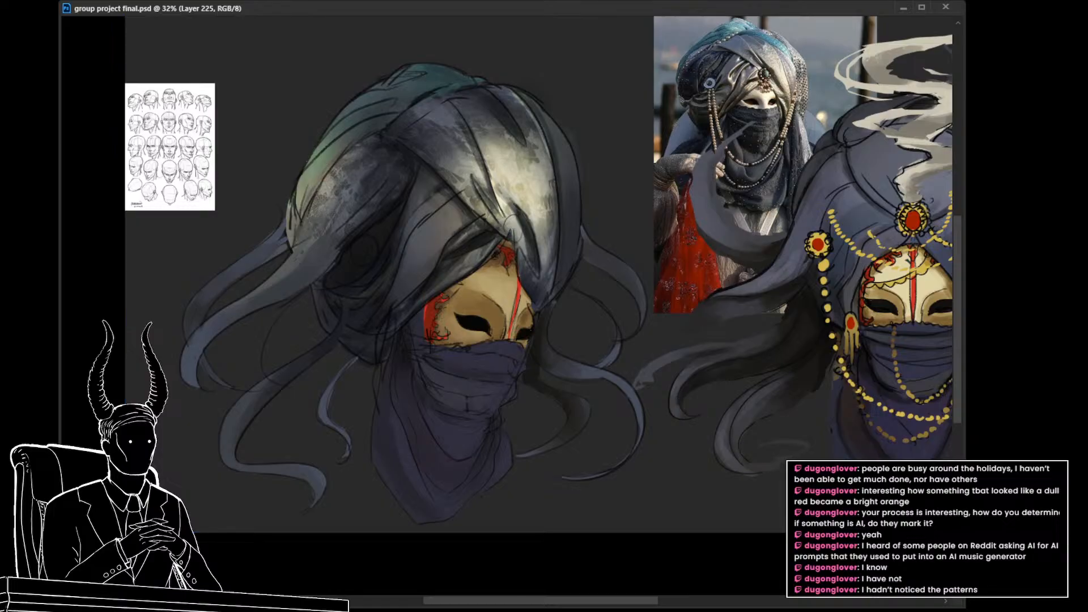
{"action": "left_click_drag", "start_coordinate": [452, 337], "coordinate": [409, 353]}
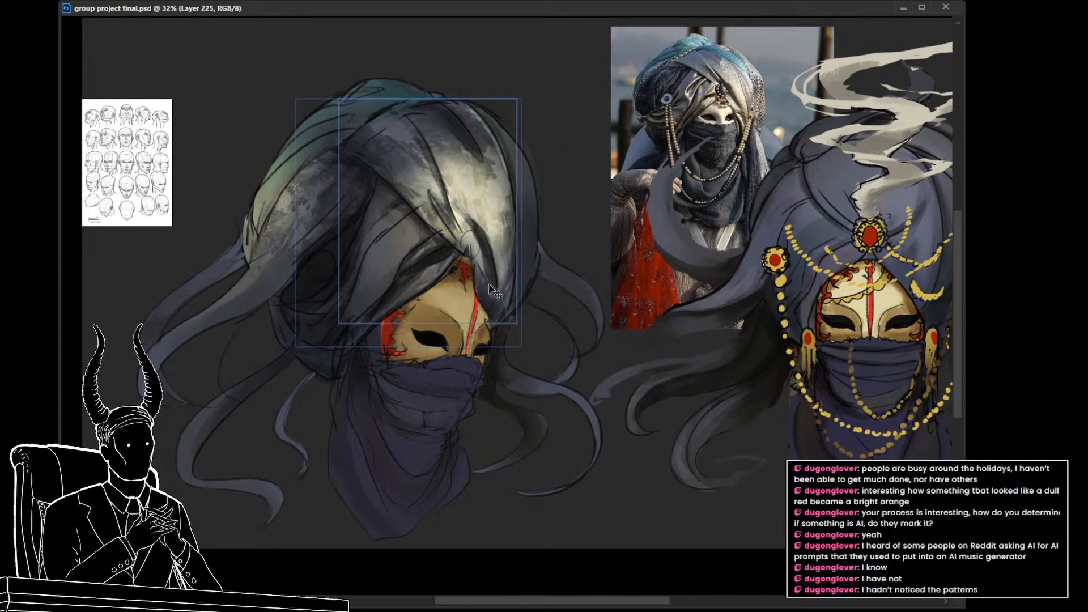
{"action": "key", "text": "z"}
{"action": "left_click_drag", "start_coordinate": [486, 359], "coordinate": [472, 364]}
{"action": "left_click_drag", "start_coordinate": [505, 367], "coordinate": [483, 367]}
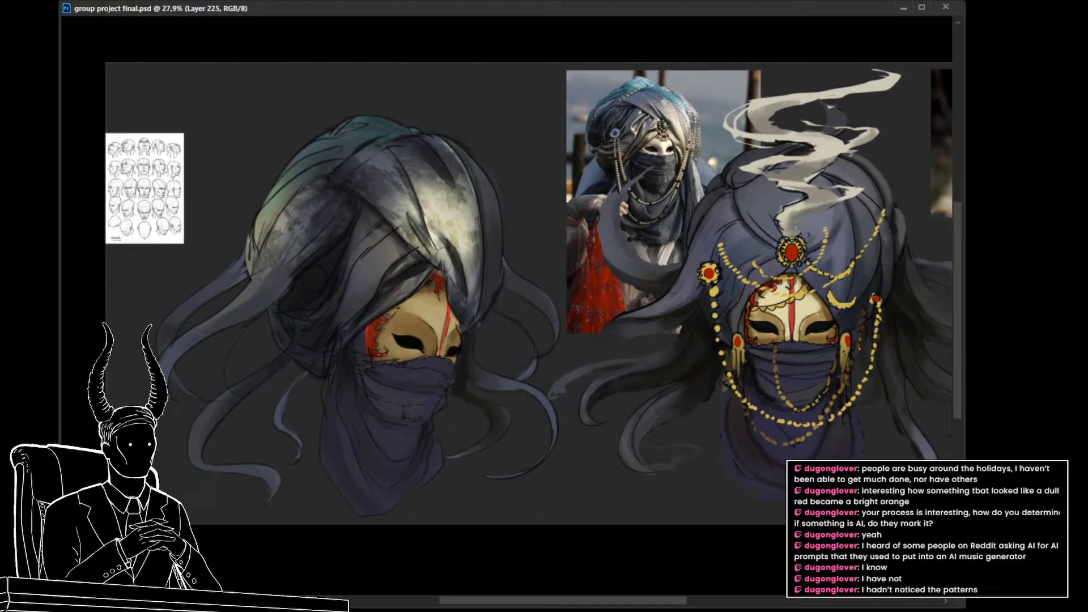
{"action": "key", "text": "ctrl+y"}
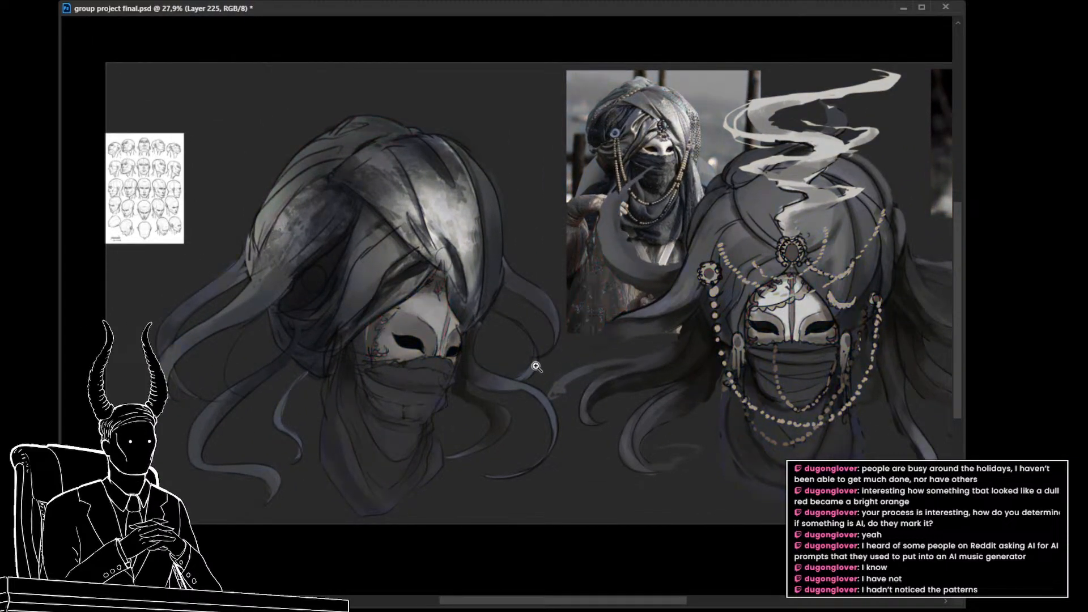
{"action": "mouse_move", "coordinate": [536, 367]}
{"action": "left_mouse_down"}
{"action": "mouse_move", "coordinate": [502, 364]}
{"action": "mouse_move", "coordinate": [522, 359]}
{"action": "left_mouse_up"}
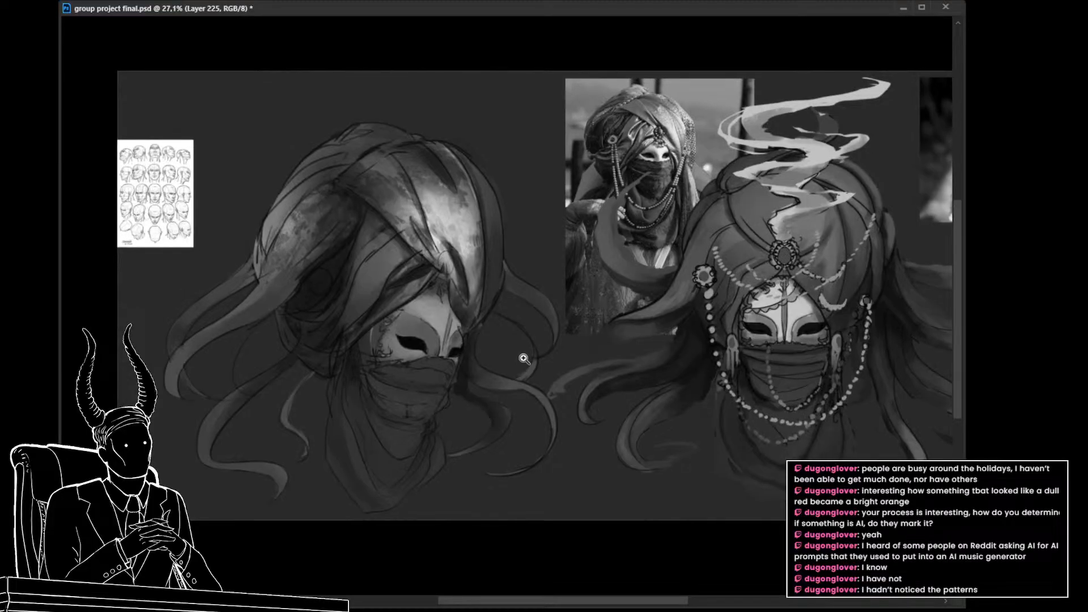
Step: Examine the finished flower-and-butterfly character and the red hooded mask character in grayscale and full colour, as comparison for the turbaned head
{"action": "key", "text": "ctrl+y"}
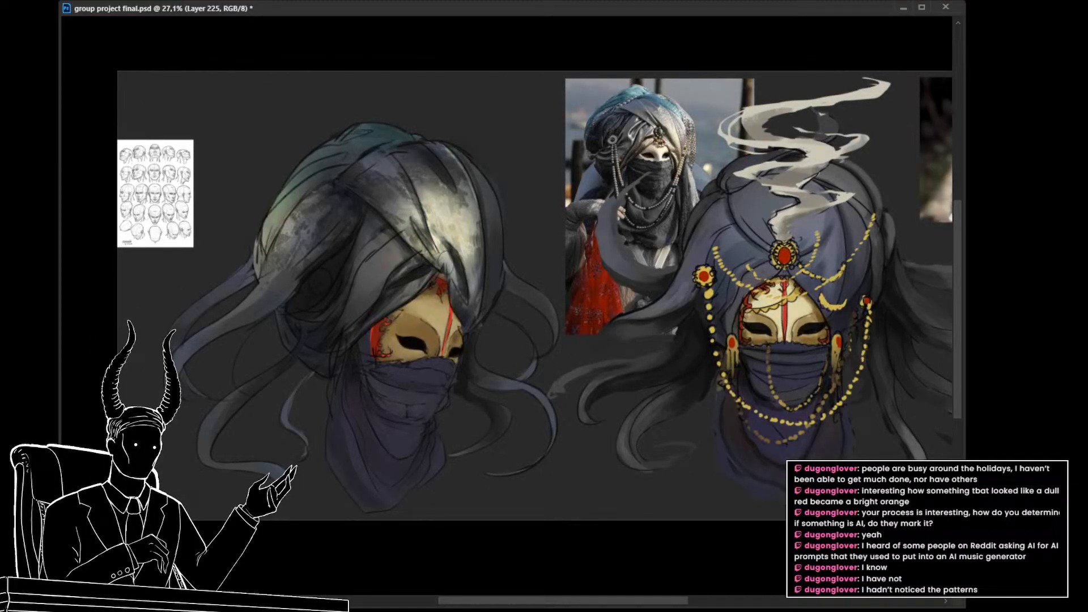
{"action": "key", "text": "ctrl+y"}
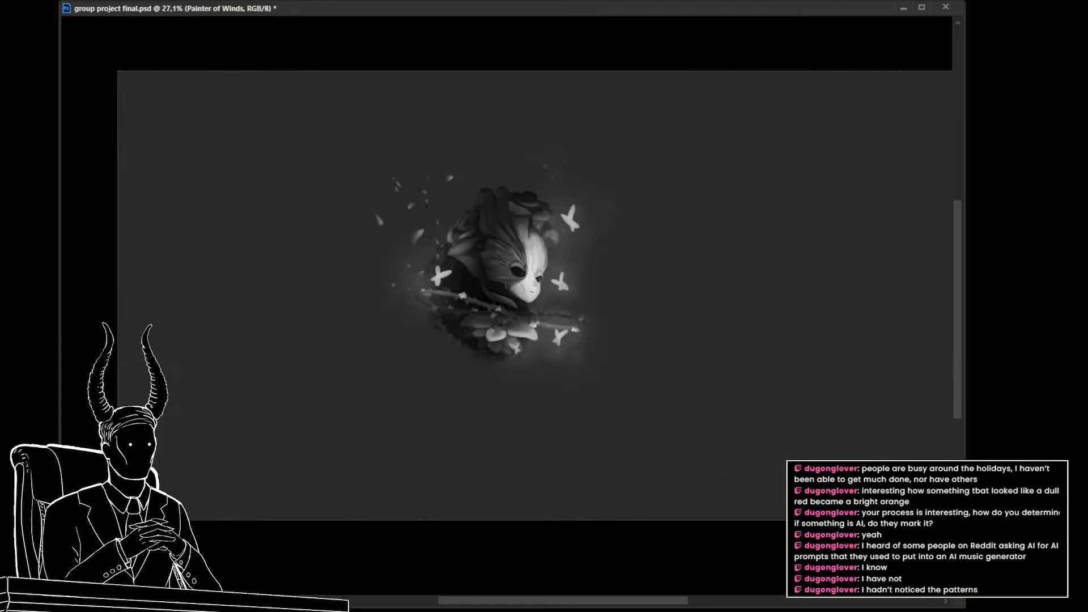
{"action": "scroll", "coordinate": [595, 315], "scroll_direction": "up", "scroll_amount": 4}
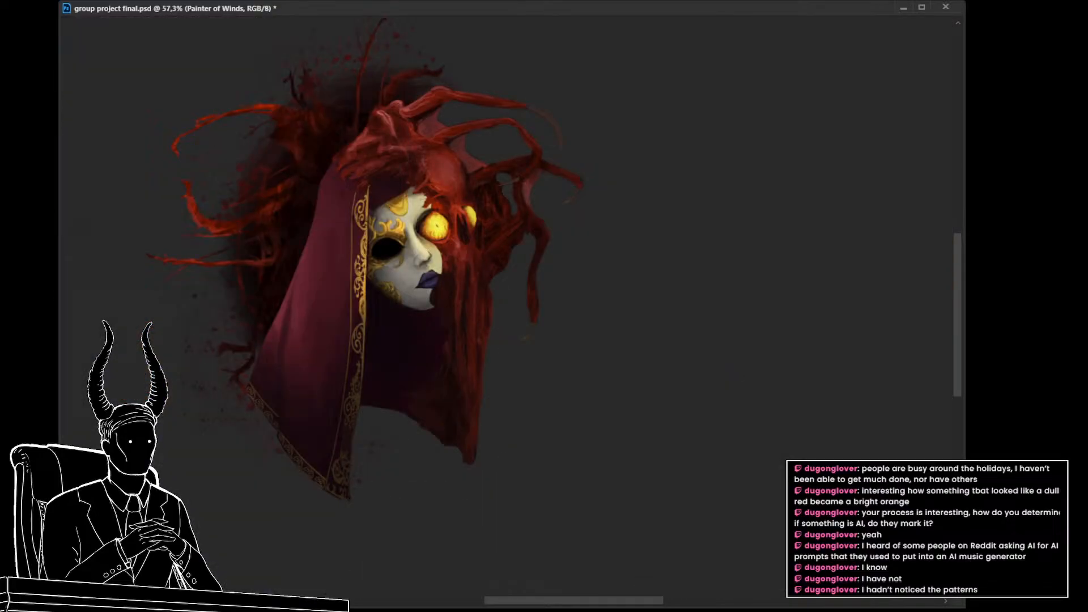
{"action": "left_click_drag", "start_coordinate": [441, 290], "coordinate": [465, 338]}
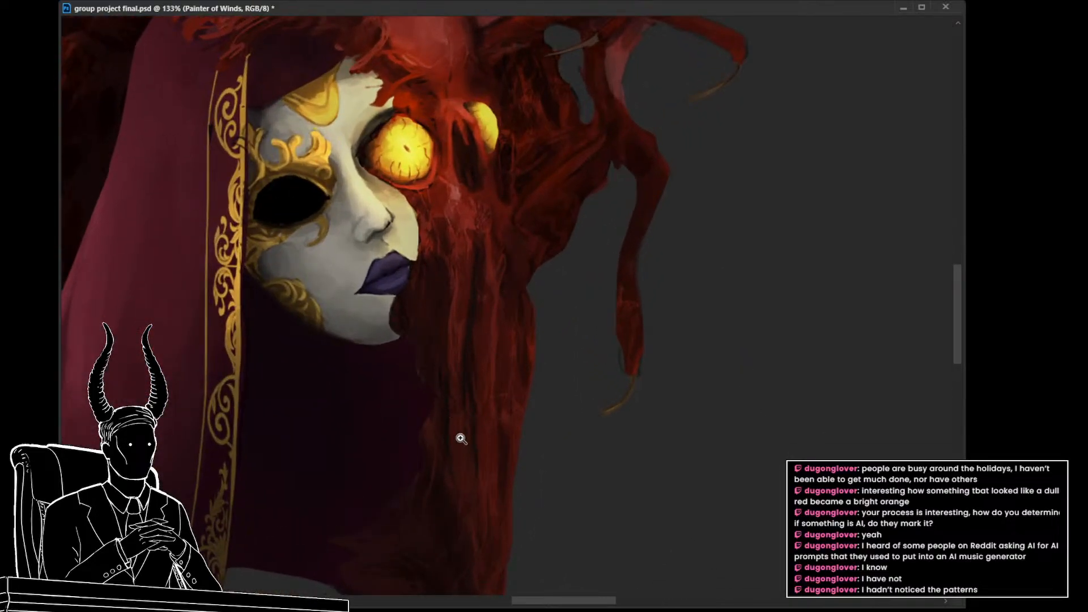
{"action": "left_click_drag", "start_coordinate": [481, 364], "coordinate": [465, 359]}
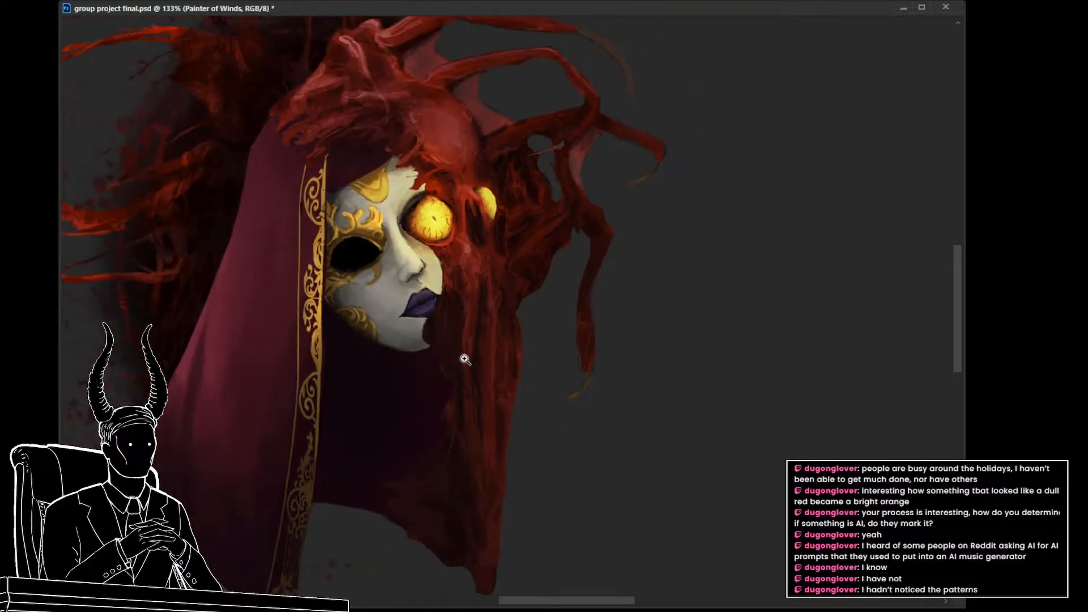
{"action": "left_click_drag", "start_coordinate": [468, 301], "coordinate": [452, 307]}
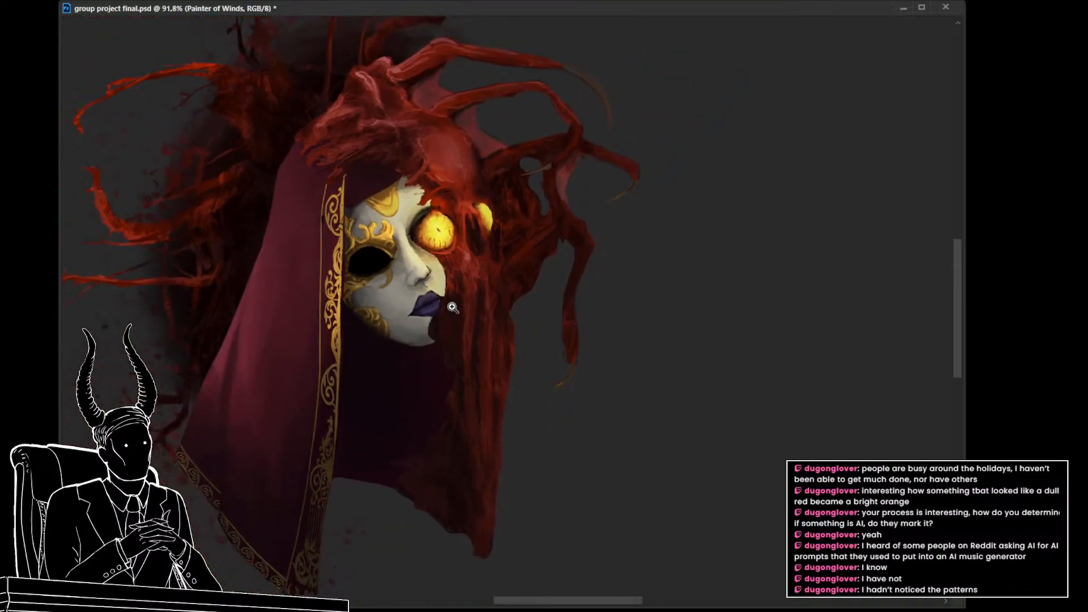
{"action": "left_click_drag", "start_coordinate": [471, 374], "coordinate": [458, 351]}
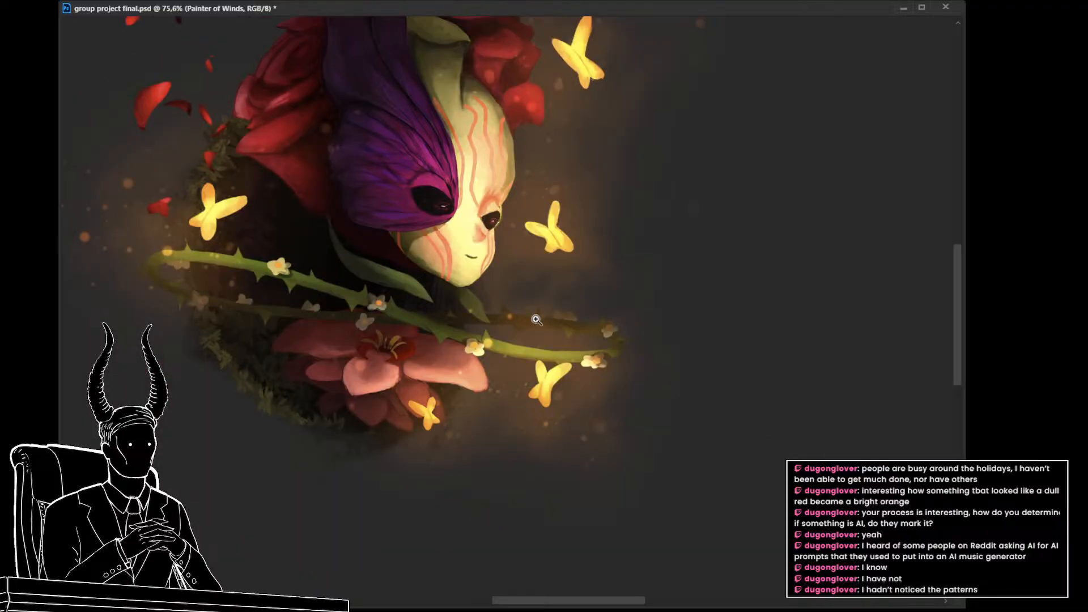
{"action": "left_click_drag", "start_coordinate": [382, 215], "coordinate": [369, 330]}
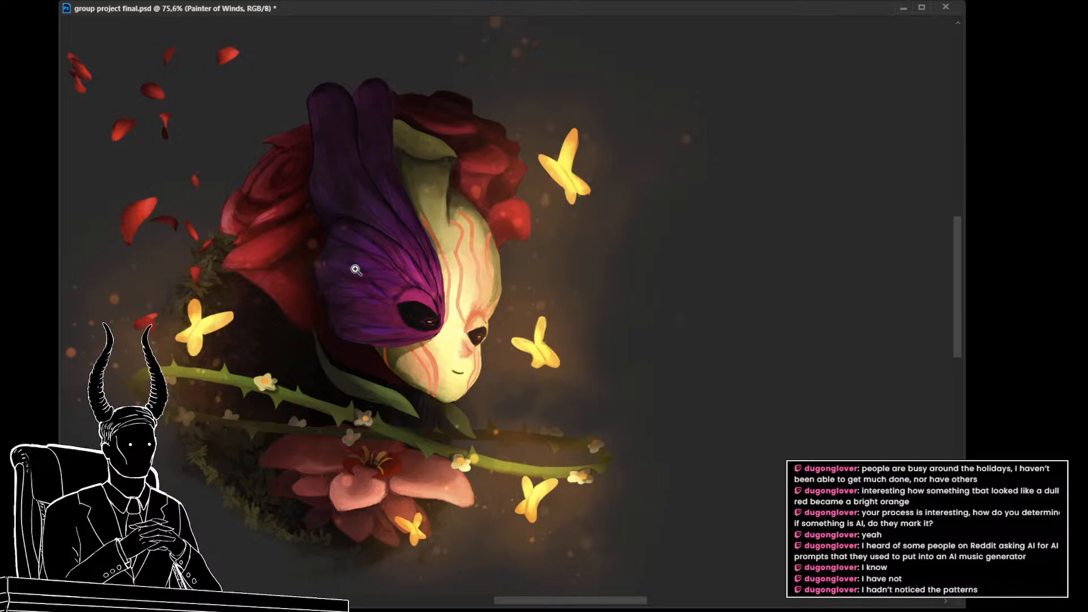
{"action": "scroll", "coordinate": [361, 272], "scroll_direction": "down", "scroll_amount": 2}
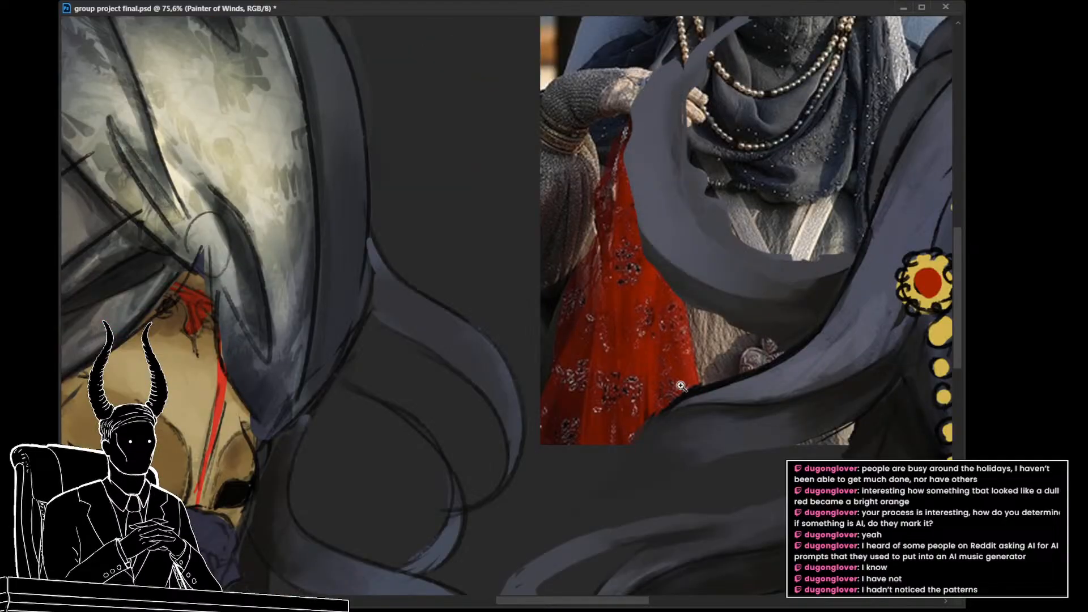
Step: Review the turbaned head in full colour next to its reference photo
{"action": "left_click_drag", "start_coordinate": [706, 362], "coordinate": [585, 371]}
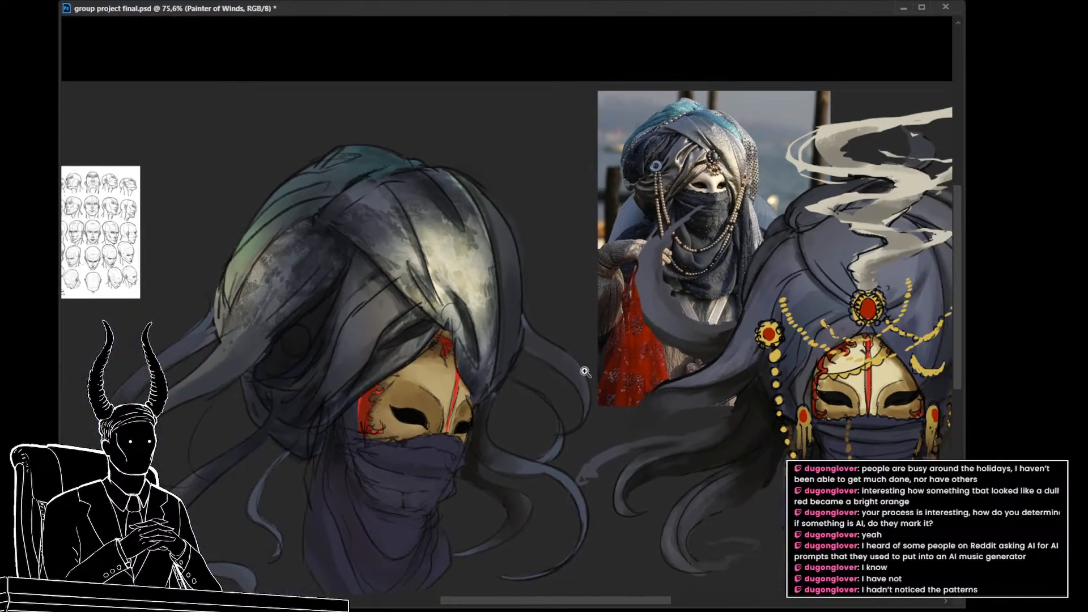
{"action": "left_click_drag", "start_coordinate": [368, 335], "coordinate": [401, 346]}
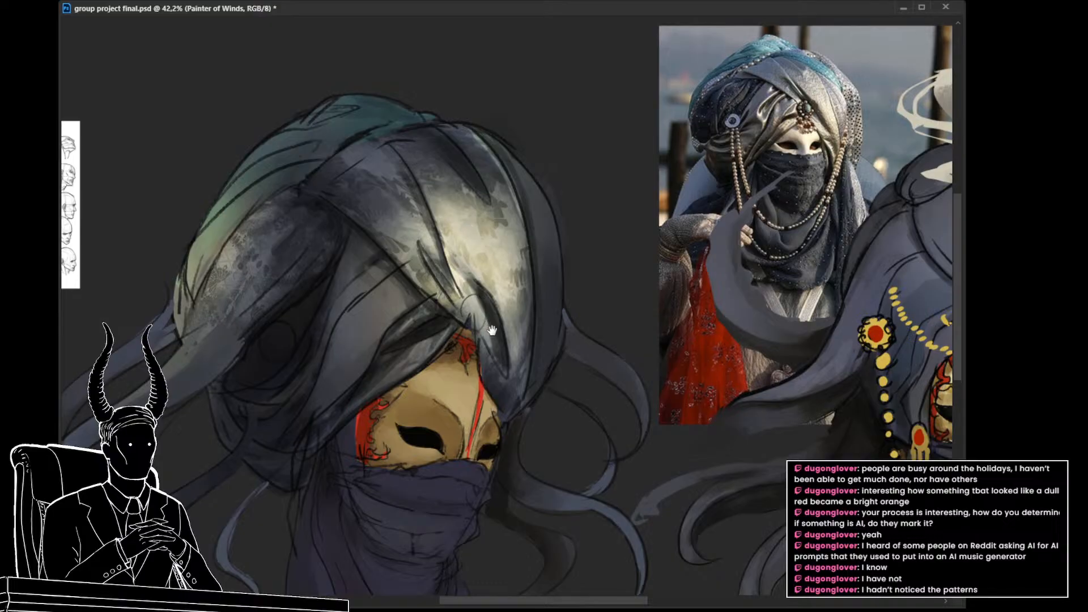
{"action": "left_click_drag", "start_coordinate": [495, 341], "coordinate": [486, 317]}
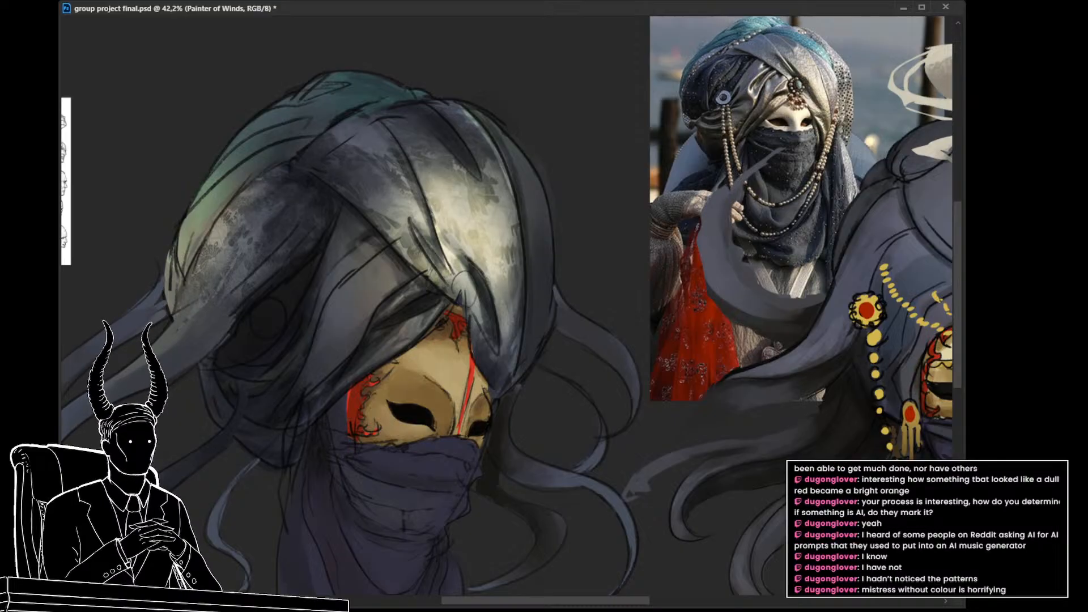
{"action": "scroll", "coordinate": [671, 399], "scroll_direction": "down", "scroll_amount": 2}
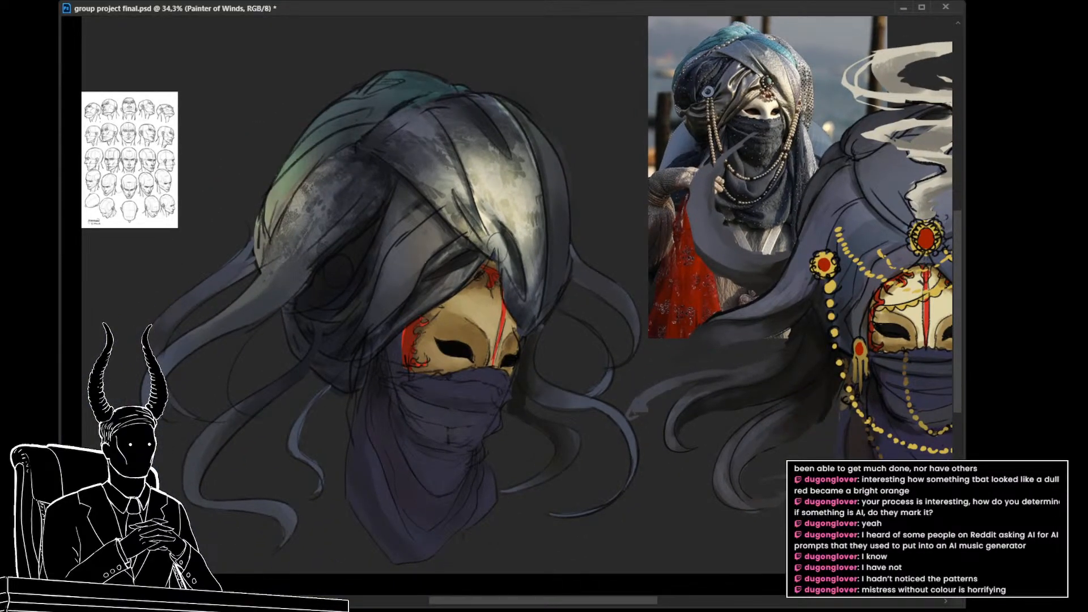
Step: Compare the hooded mask character in grayscale and colour, examining how its face stands out, against the turbaned heads' values
{"action": "key", "text": "ctrl+comma"}
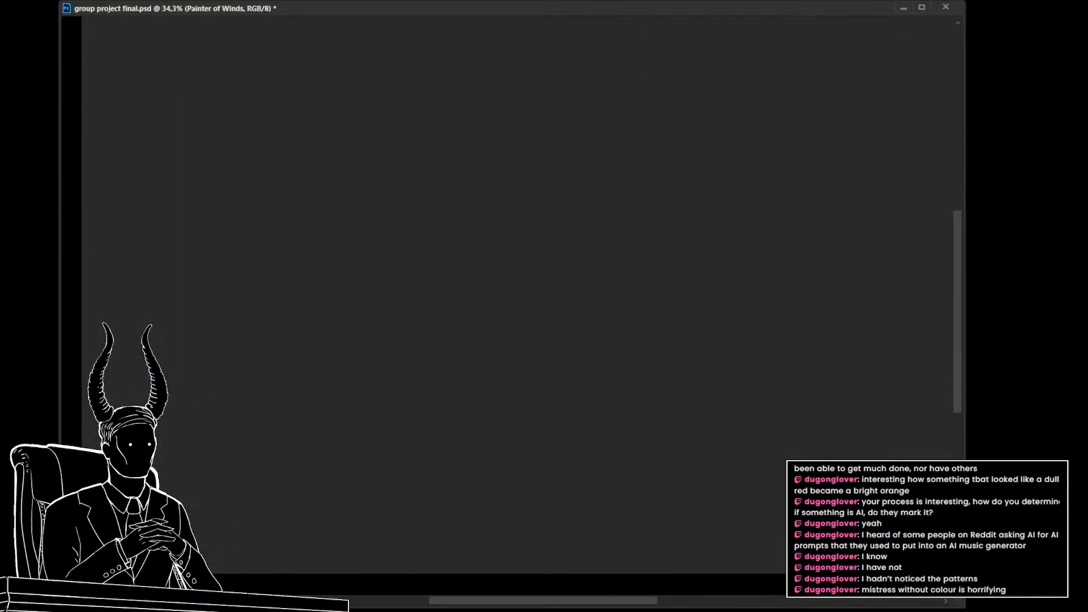
{"action": "scroll", "coordinate": [694, 347], "scroll_direction": "up", "scroll_amount": 3}
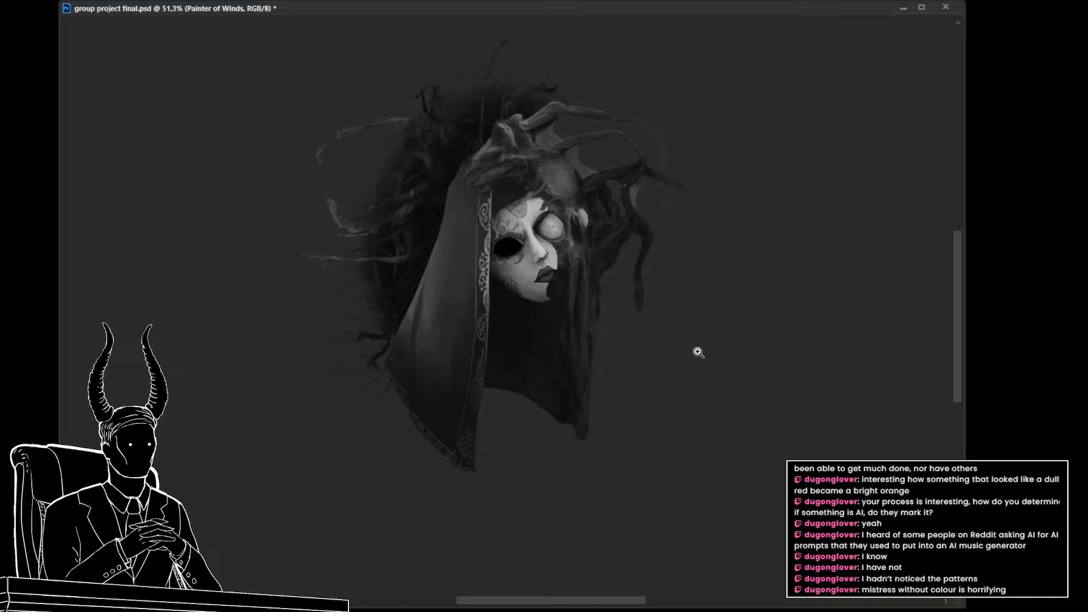
{"action": "left_click_drag", "start_coordinate": [705, 369], "coordinate": [698, 376]}
{"action": "key", "text": "ctrl+comma"}
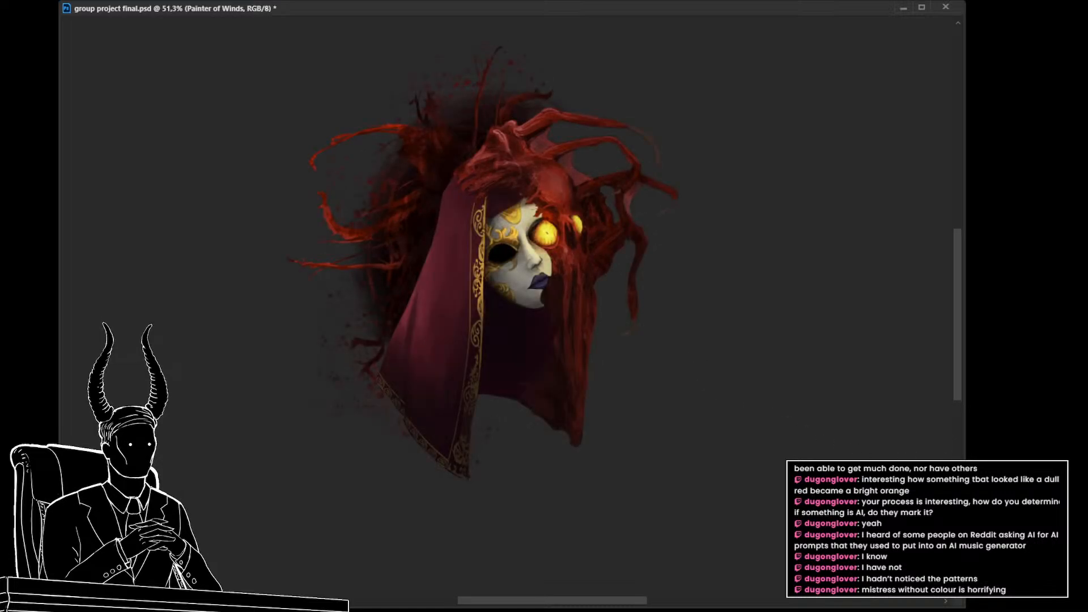
{"action": "key", "text": "ctrl+comma"}
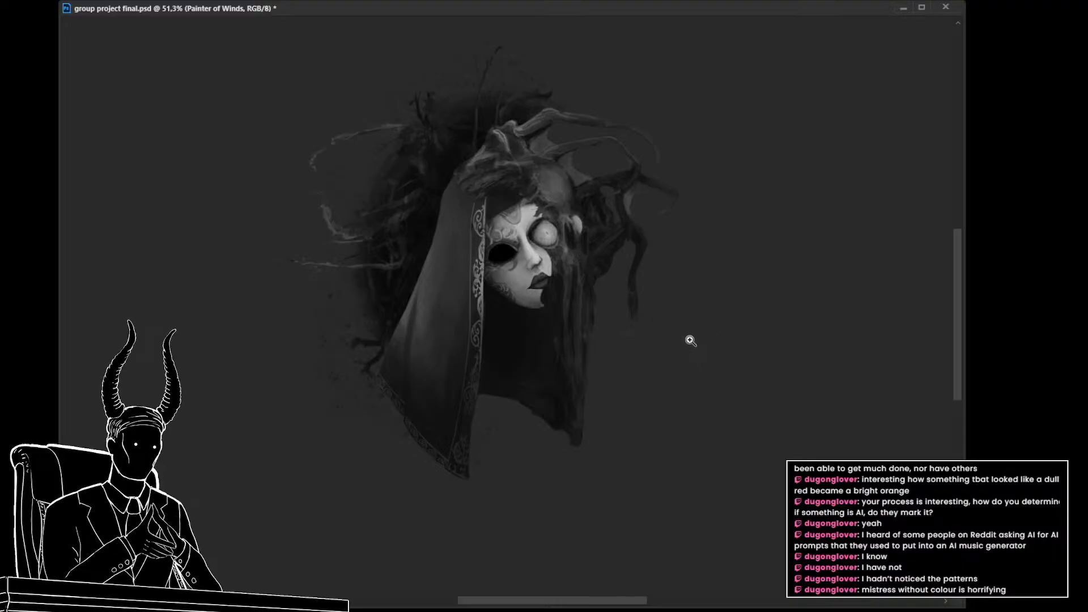
{"action": "scroll", "coordinate": [692, 382], "scroll_direction": "down", "scroll_amount": 2}
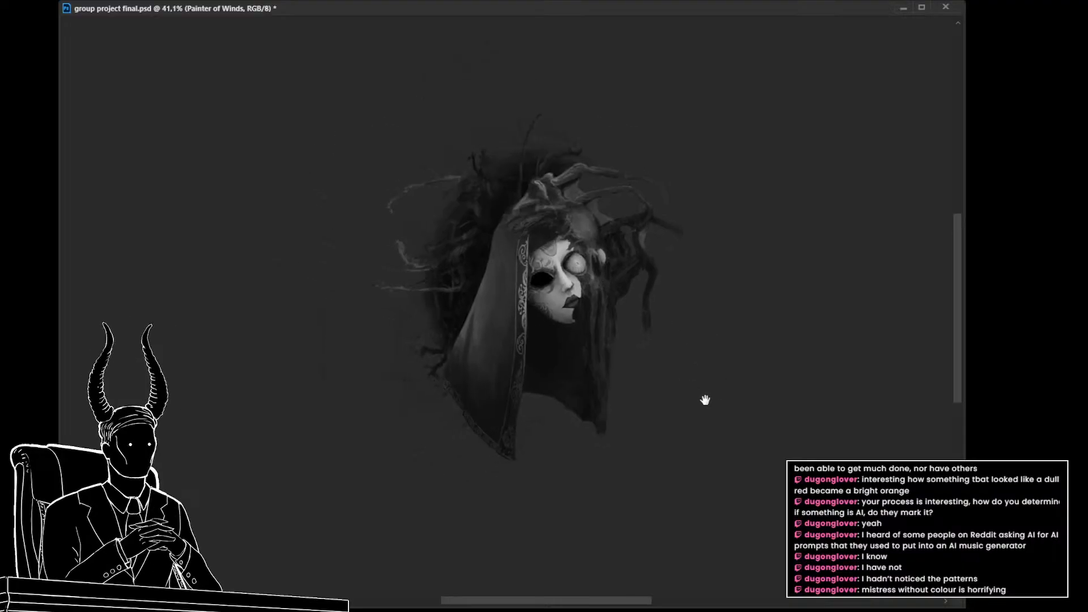
{"action": "left_click_drag", "start_coordinate": [658, 386], "coordinate": [686, 380]}
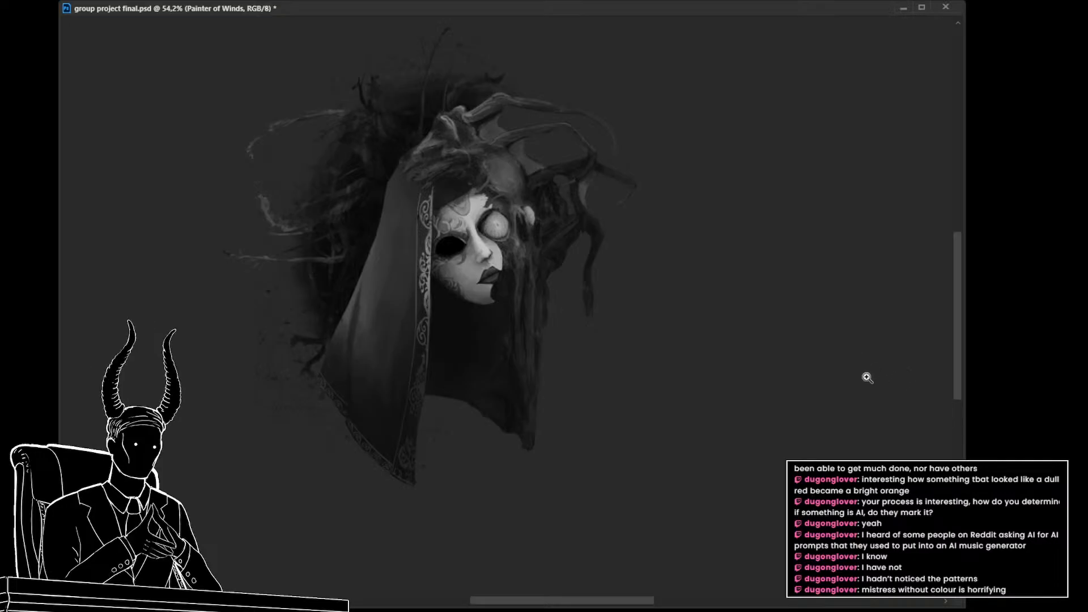
{"action": "left_click_drag", "start_coordinate": [867, 376], "coordinate": [844, 391]}
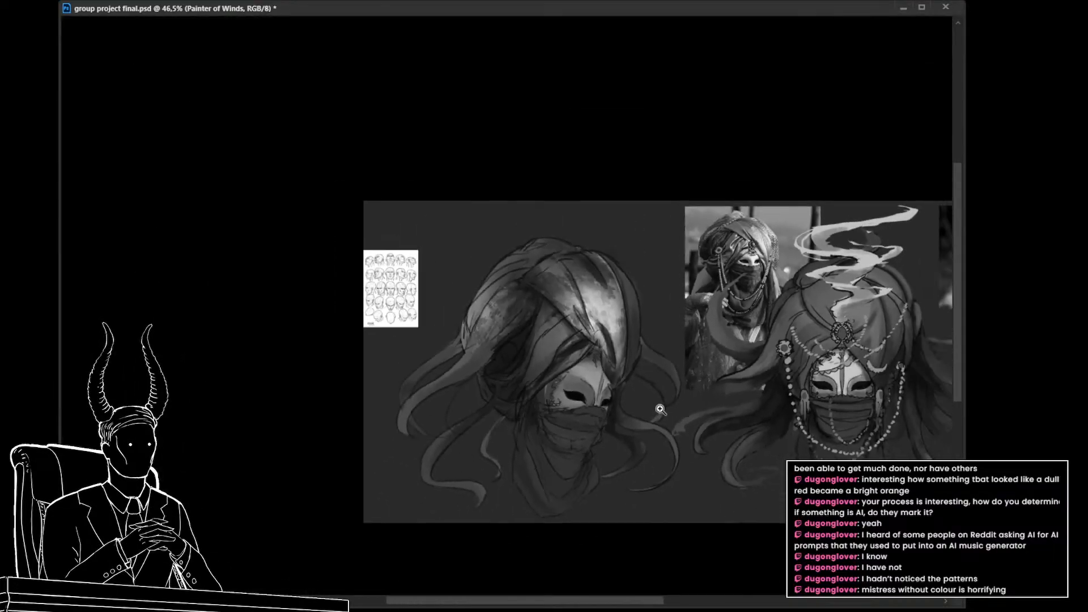
{"action": "left_click_drag", "start_coordinate": [685, 440], "coordinate": [671, 411]}
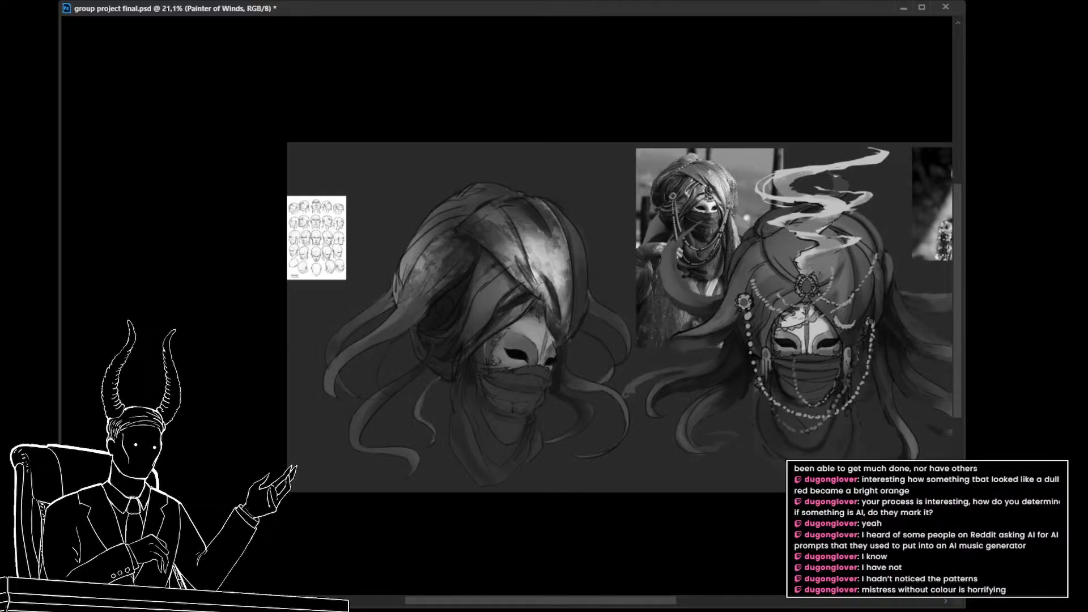
Step: Return to the colour view and remove the fabric texture from the turban's front and side wraps
{"action": "key", "text": "ctrl+y"}
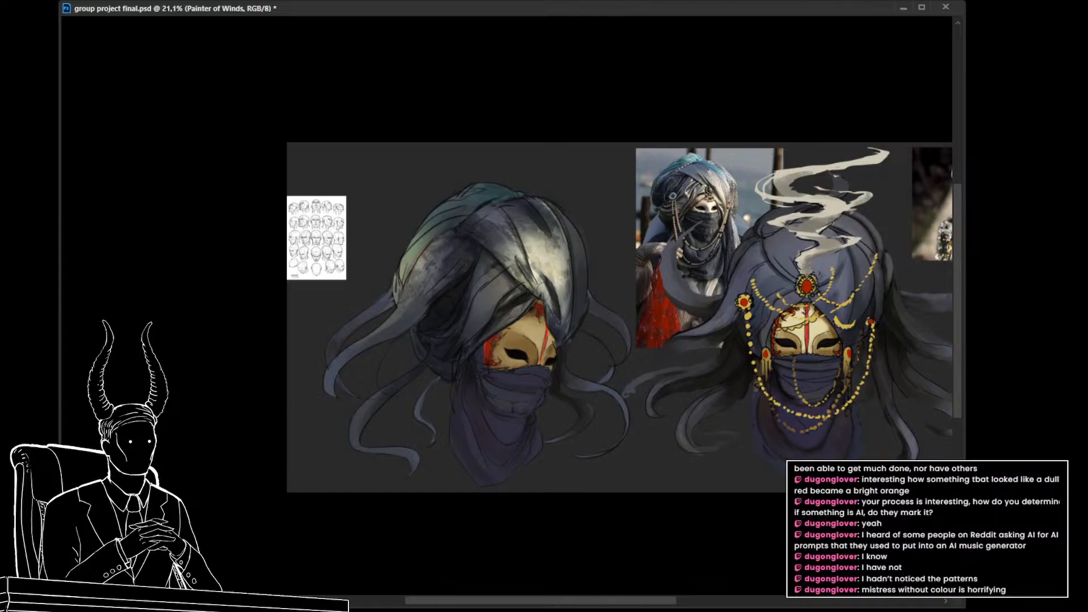
{"action": "key", "text": "Delete"}
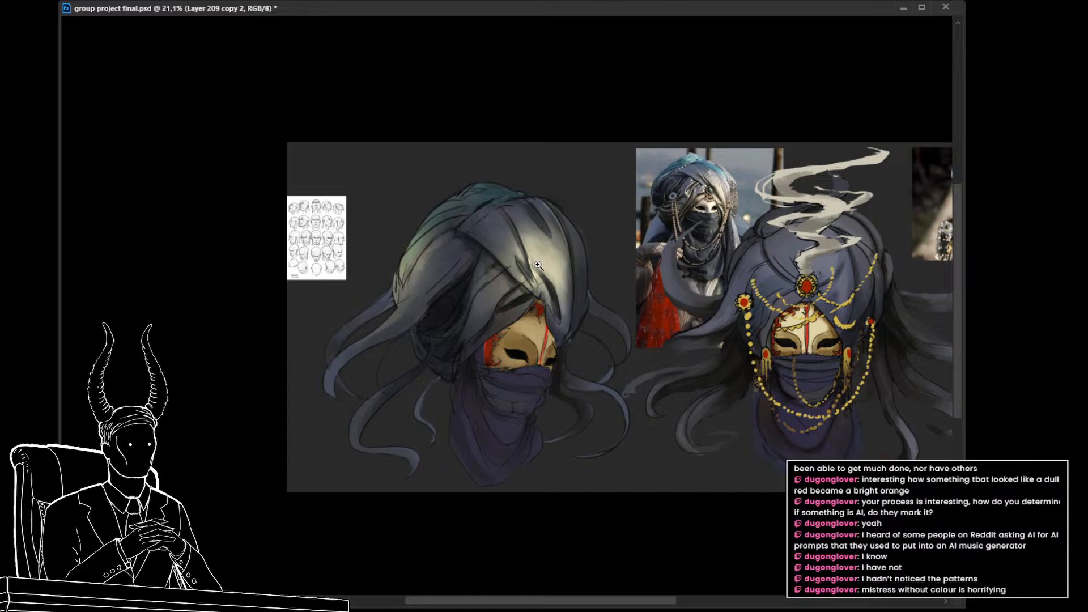
{"action": "left_click_drag", "start_coordinate": [542, 260], "coordinate": [549, 267]}
{"action": "left_click_drag", "start_coordinate": [513, 231], "coordinate": [532, 248]}
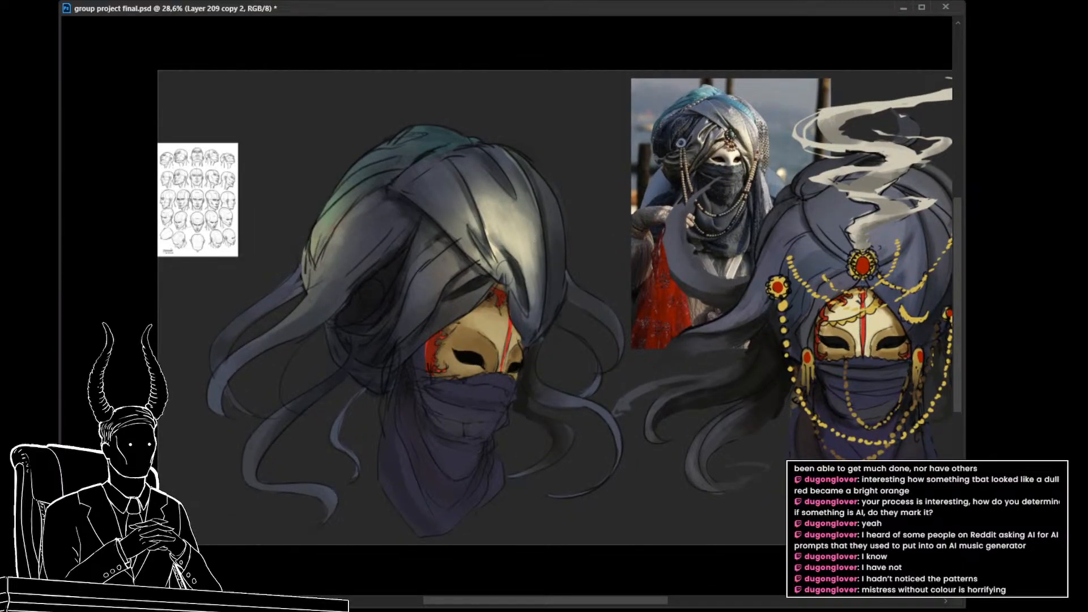
Step: Check the turban's values in grayscale, then tone down the bright highlight on its front folds with a smaller brush
{"action": "key", "text": "ctrl+y"}
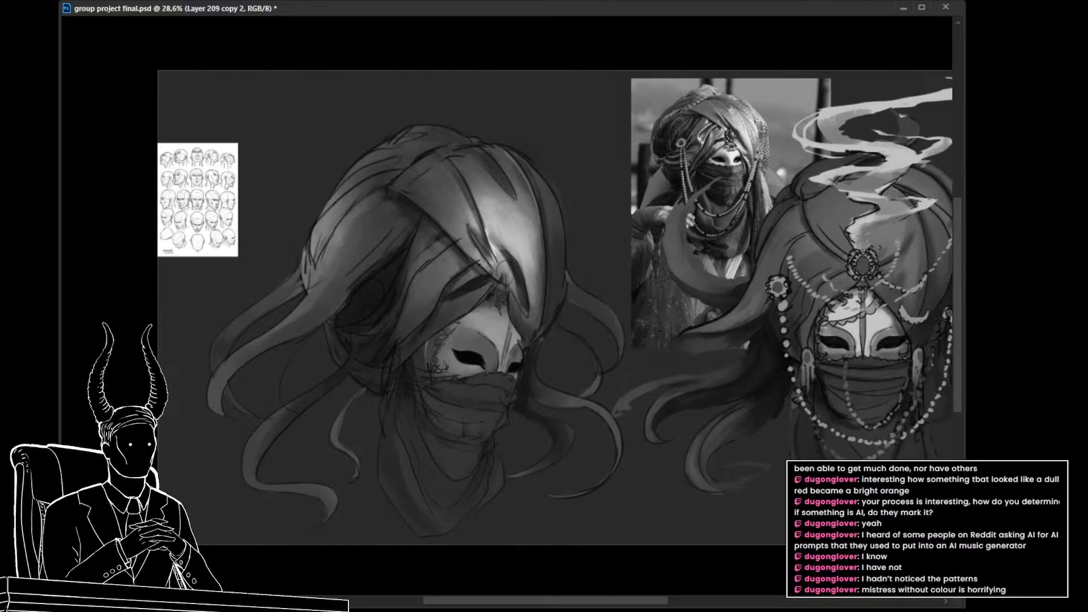
{"action": "left_click", "coordinate": [964, 426]}
{"action": "key", "text": "bracketleft"}
{"action": "key", "text": "bracketleft"}
{"action": "key", "text": "bracketleft"}
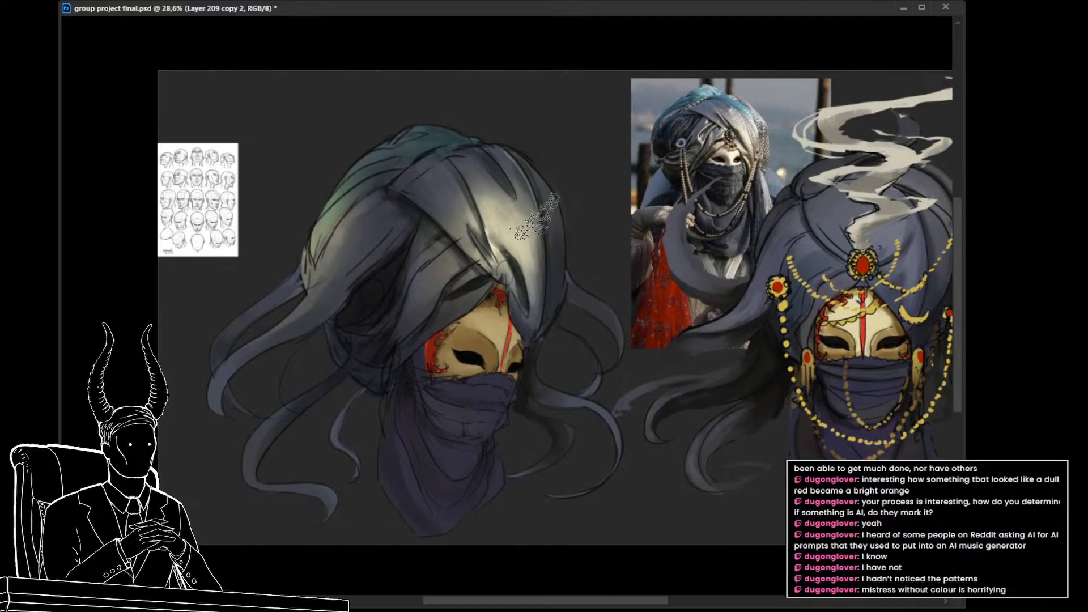
{"action": "left_click", "coordinate": [496, 196], "text": "alt"}
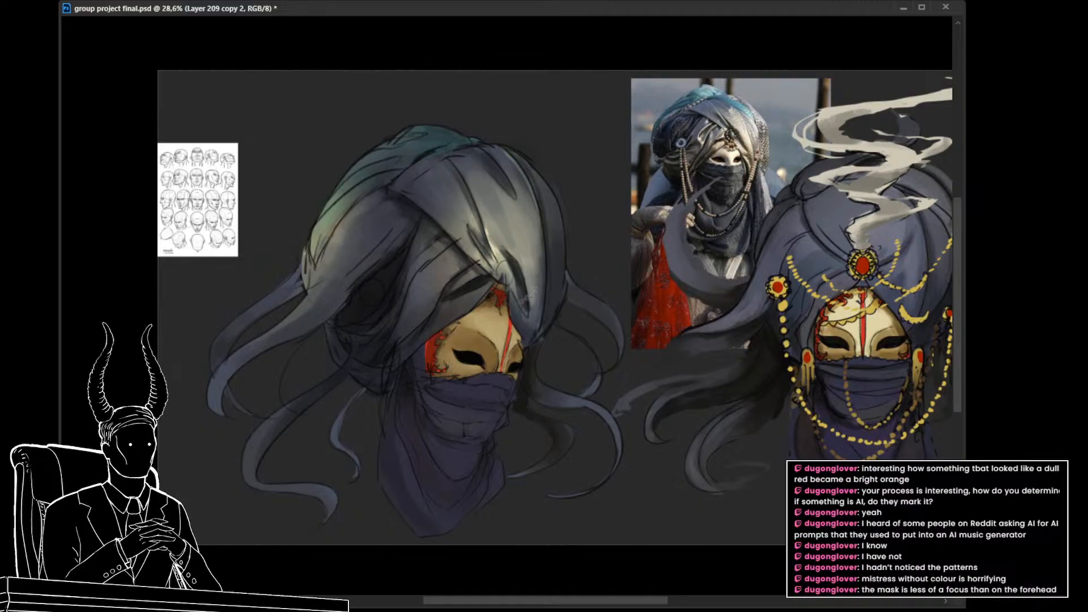
Step: Toggle between grayscale and colour to compare the turban's brightness with the mask's on both heads
{"action": "mouse_move", "coordinate": [595, 355]}
{"action": "left_mouse_down"}
{"action": "mouse_move", "coordinate": [583, 306]}
{"action": "mouse_move", "coordinate": [550, 316]}
{"action": "mouse_move", "coordinate": [586, 338]}
{"action": "left_mouse_up"}
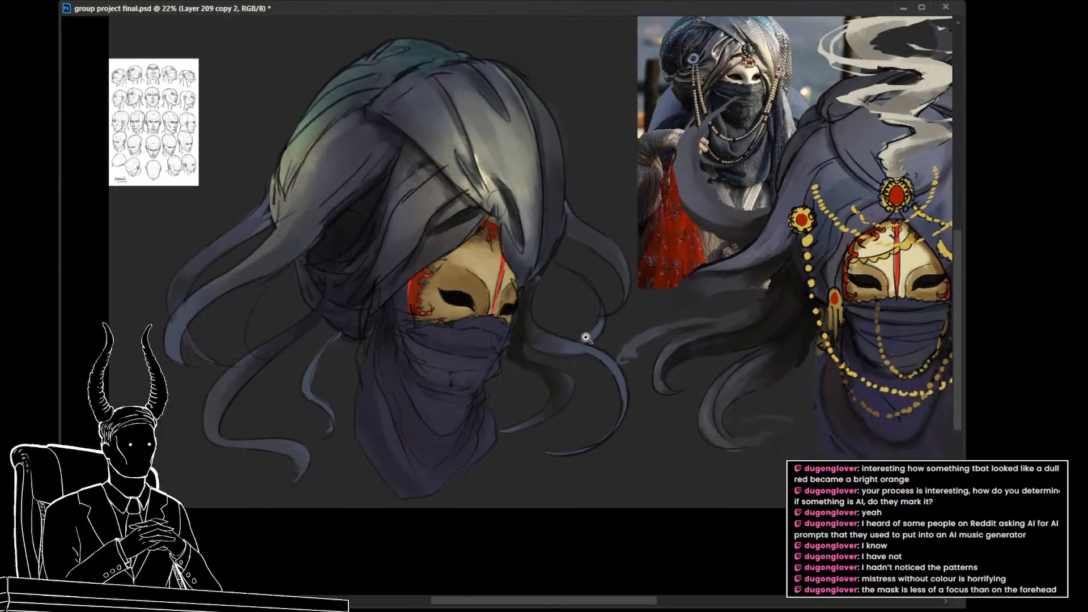
{"action": "key", "text": "ctrl+y"}
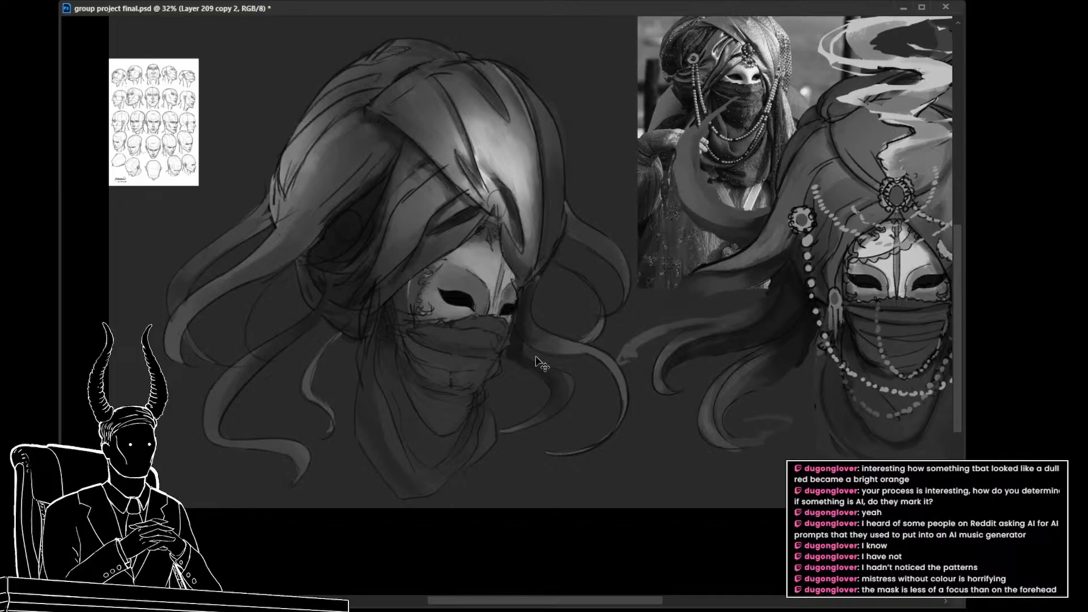
{"action": "key", "text": "ctrl+y"}
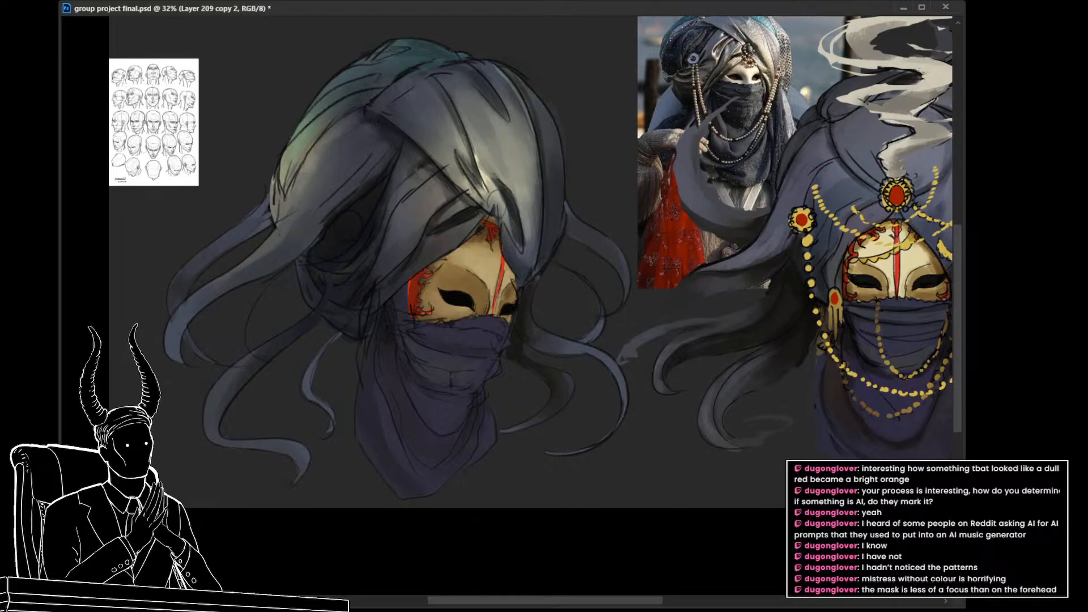
{"action": "key", "text": "ctrl+y"}
{"action": "key", "text": "ctrl+y"}
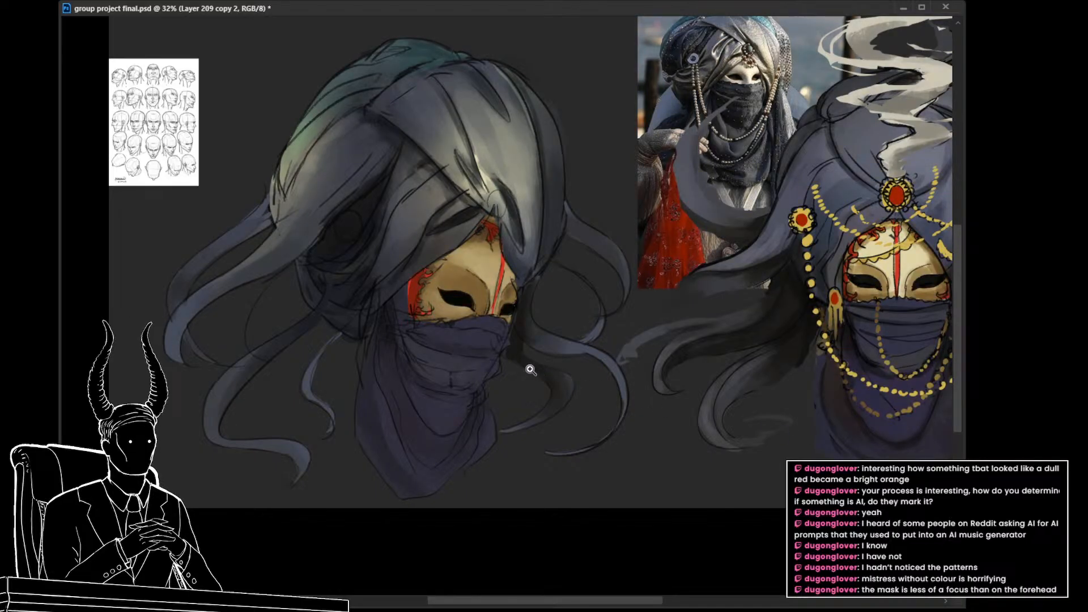
{"action": "mouse_move", "coordinate": [531, 370]}
{"action": "left_mouse_down"}
{"action": "mouse_move", "coordinate": [527, 379]}
{"action": "mouse_move", "coordinate": [506, 353]}
{"action": "left_mouse_up"}
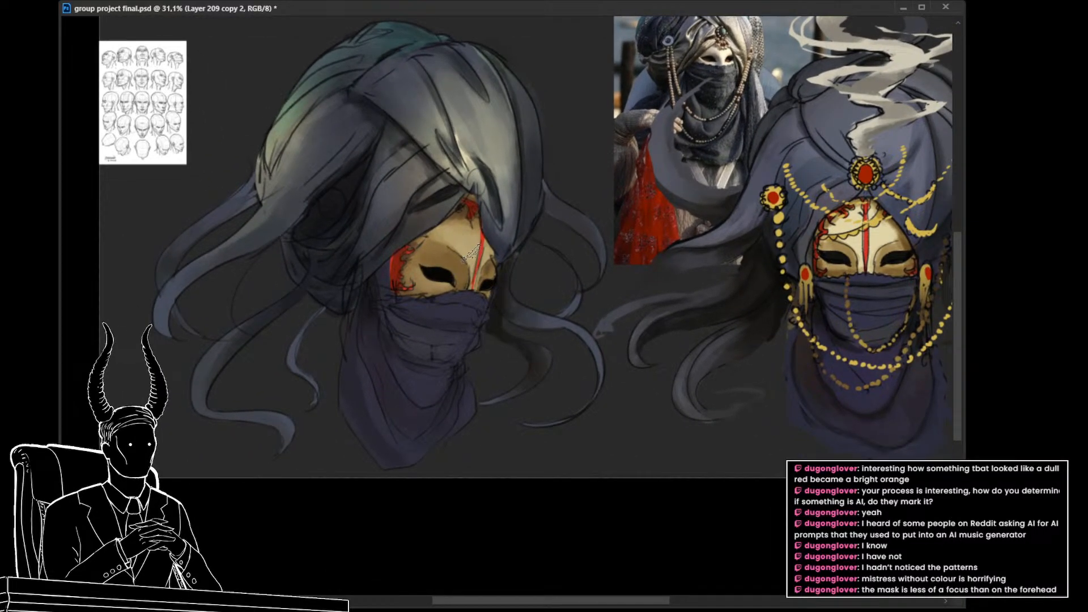
Step: Duplicate the three-quarter head's mask paint layer and brighten the forehead, nose and cheeks with sampled pale gold tones
{"action": "left_click", "coordinate": [467, 249], "text": "ctrl"}
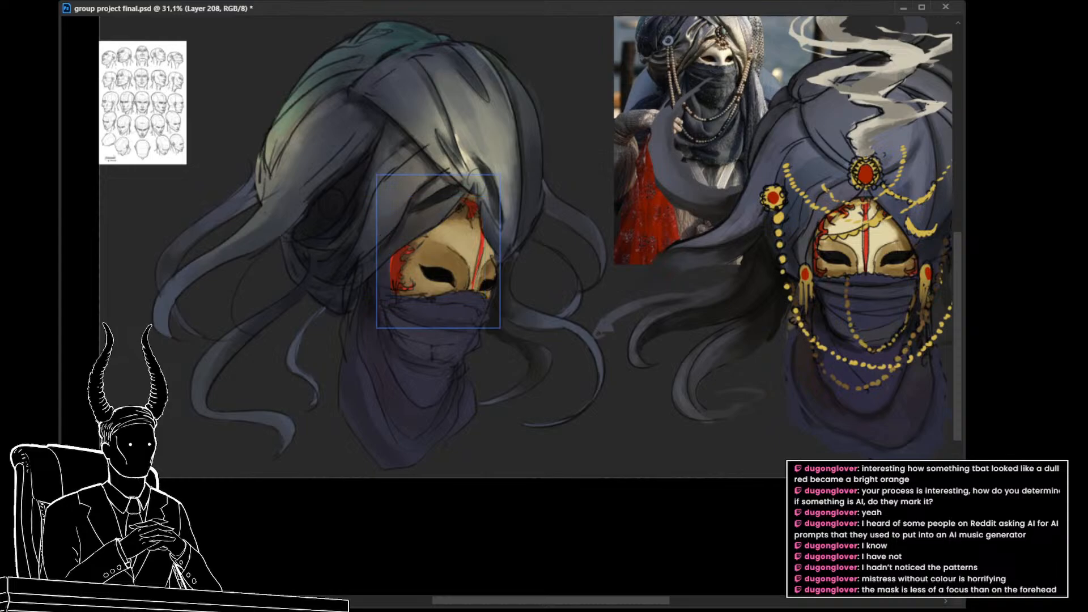
{"action": "key", "text": "ctrl+j"}
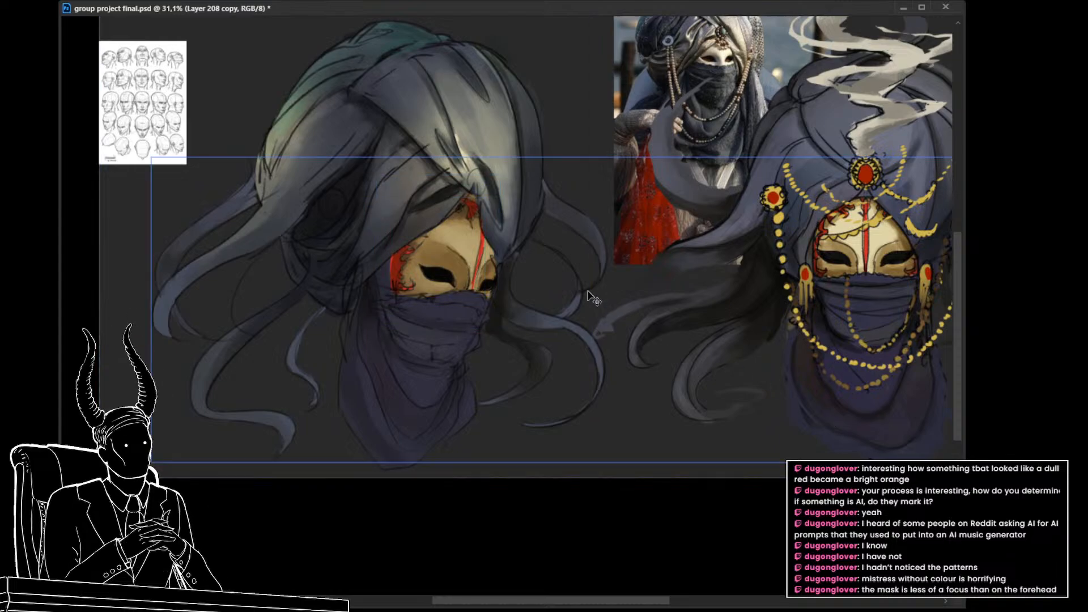
{"action": "key", "text": "i"}
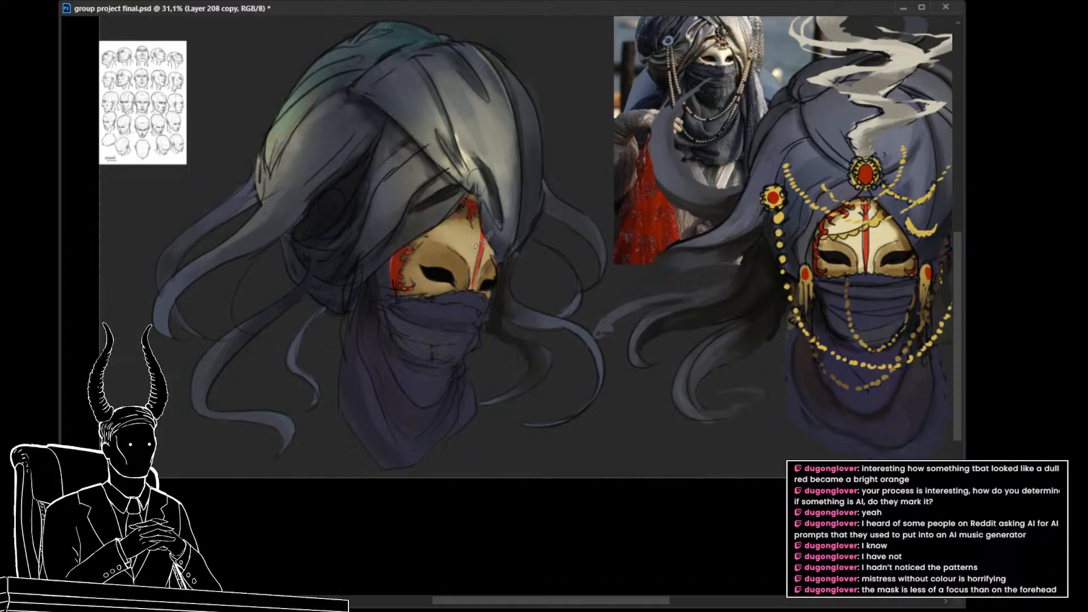
{"action": "left_click_drag", "start_coordinate": [470, 238], "coordinate": [473, 276]}
{"action": "key", "text": "ctrl+z"}
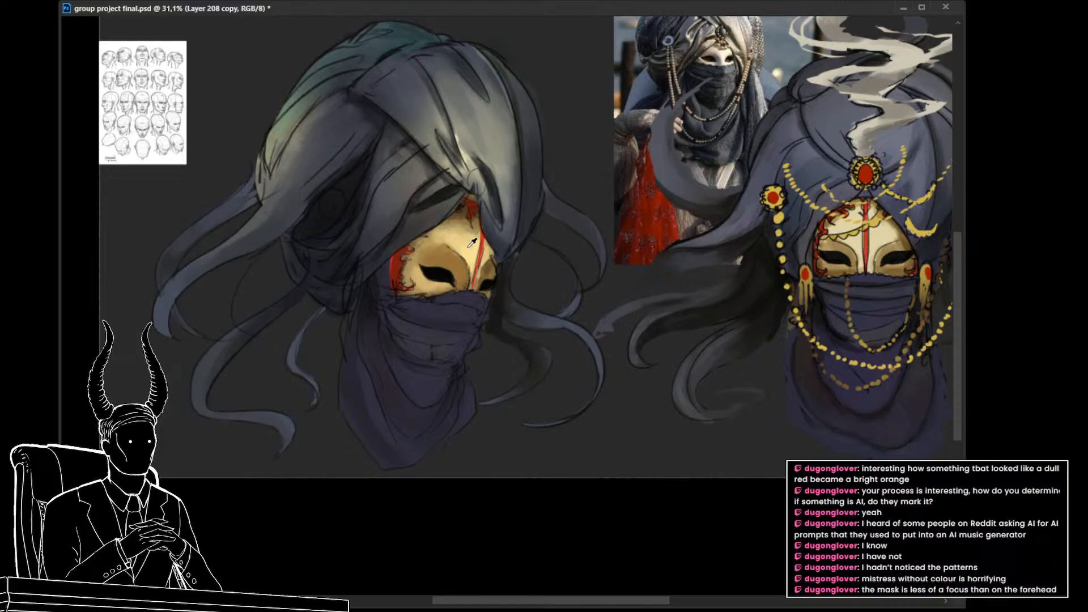
{"action": "left_click_drag", "start_coordinate": [533, 308], "coordinate": [492, 338]}
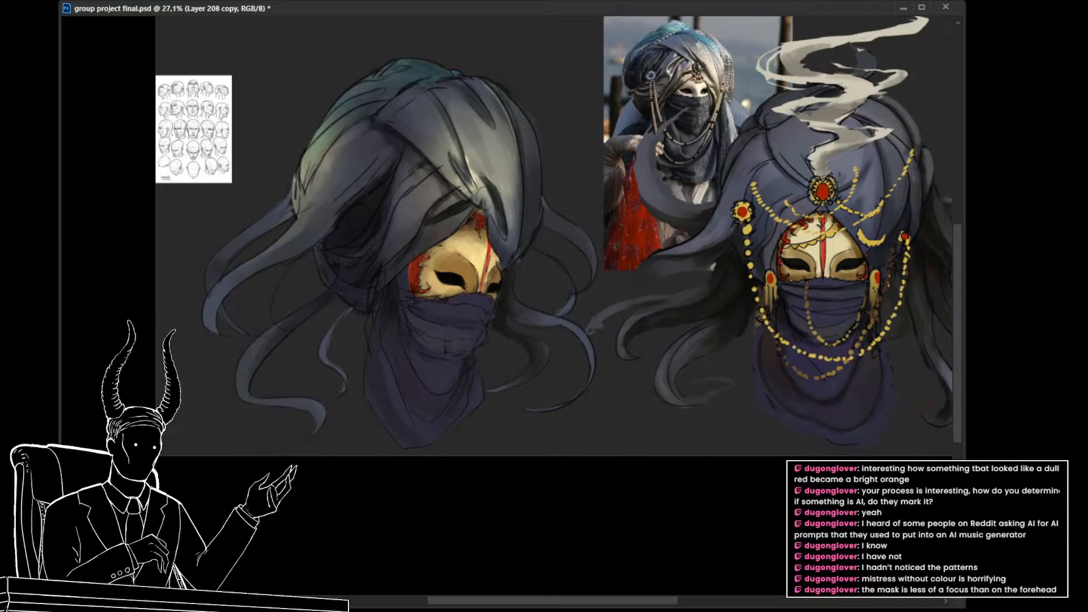
Step: Check the brightened mask's values in grayscale against the turban, then refine its light tones in colour
{"action": "key", "text": "ctrl+y"}
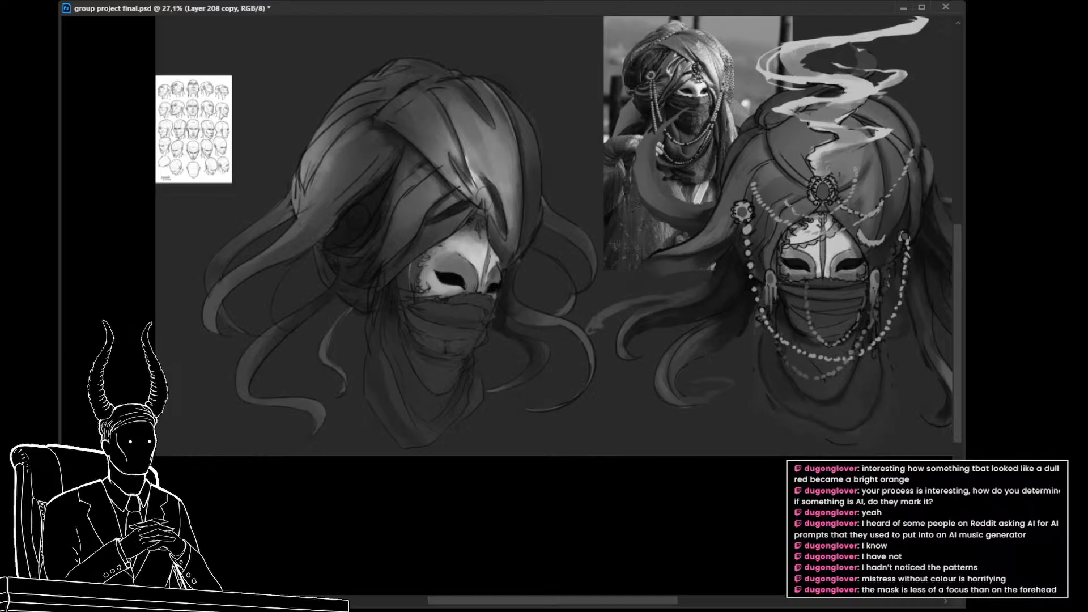
{"action": "key", "text": "ctrl+y"}
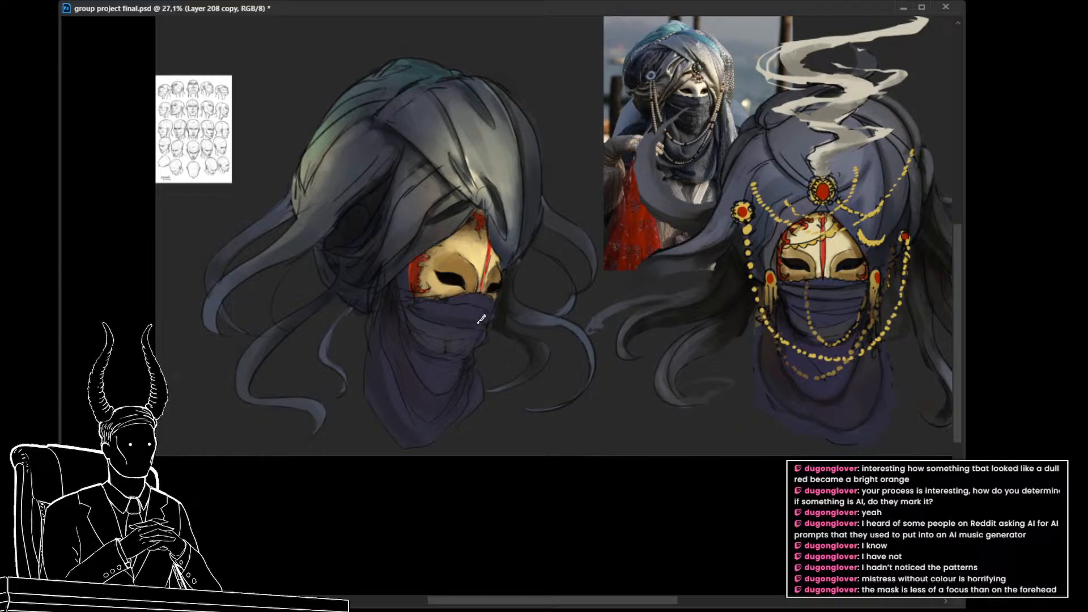
{"action": "left_click_drag", "start_coordinate": [486, 336], "coordinate": [489, 346]}
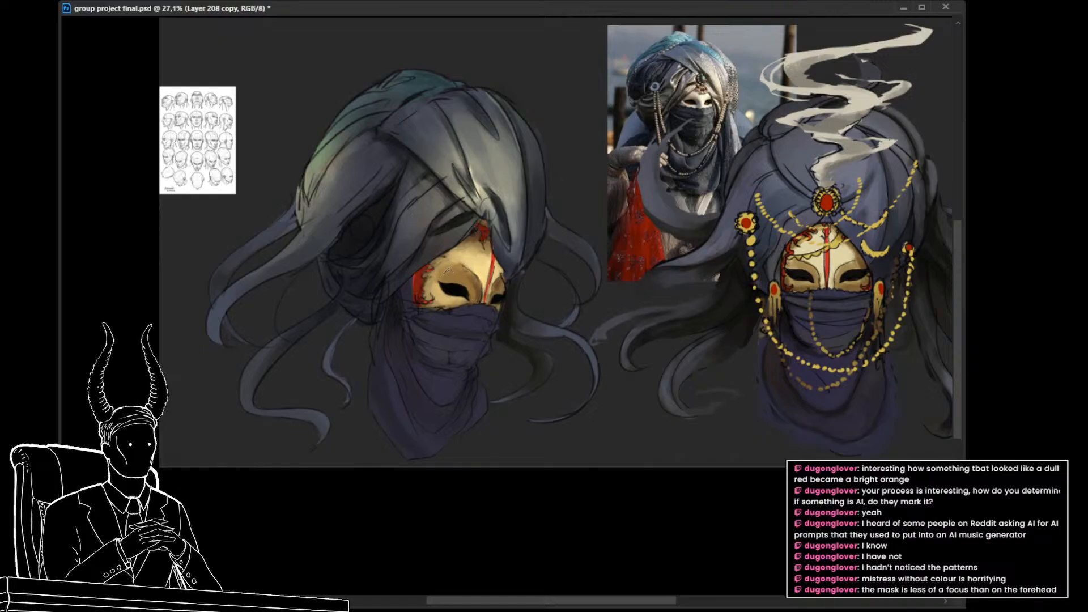
{"action": "key", "text": "ctrl+z"}
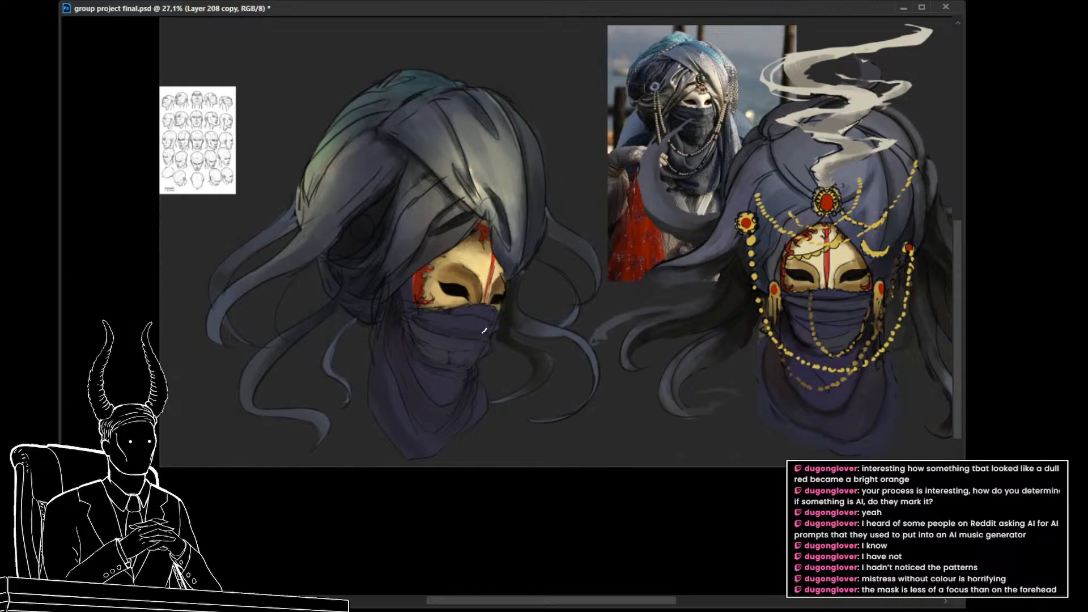
{"action": "mouse_move", "coordinate": [494, 360]}
{"action": "left_mouse_down"}
{"action": "mouse_move", "coordinate": [437, 348]}
{"action": "mouse_move", "coordinate": [488, 371]}
{"action": "left_mouse_up"}
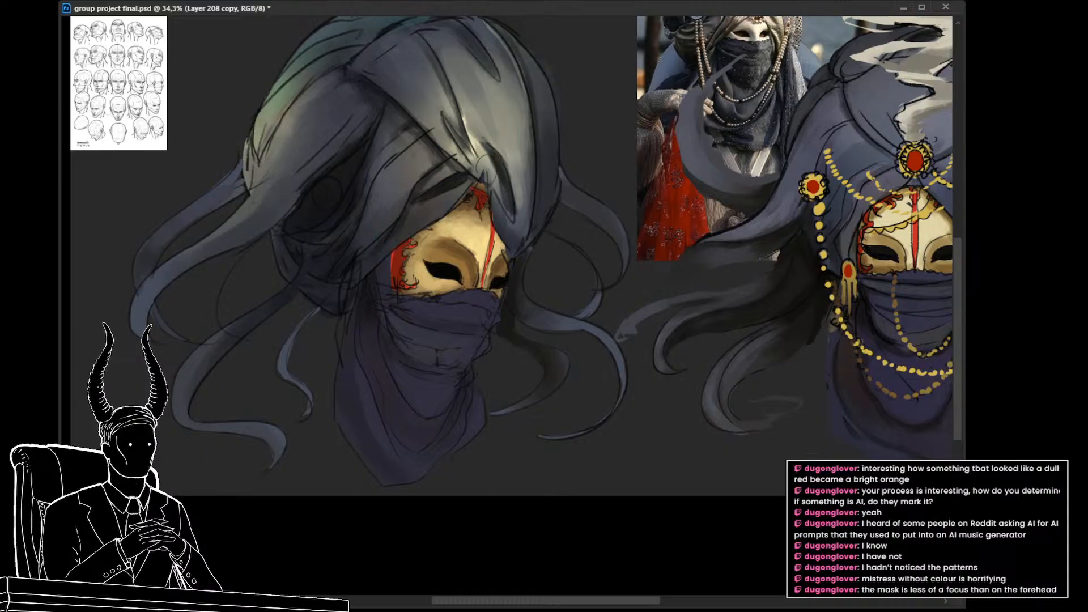
Step: Select the near eye and nose area on the mask sketch layer and adjust it with Free Transform
{"action": "mouse_move", "coordinate": [476, 243]}
{"action": "left_mouse_down"}
{"action": "mouse_move", "coordinate": [448, 249]}
{"action": "mouse_move", "coordinate": [471, 292]}
{"action": "mouse_move", "coordinate": [490, 280]}
{"action": "mouse_move", "coordinate": [451, 237]}
{"action": "left_mouse_up"}
{"action": "key", "text": "ctrl+t"}
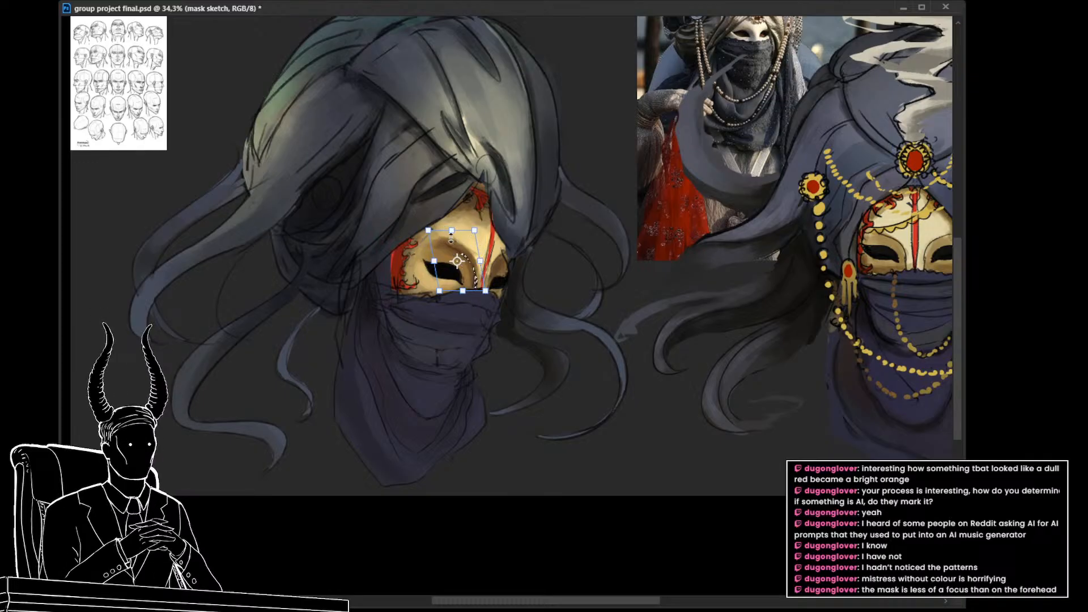
{"action": "key", "text": "Return"}
{"action": "key", "text": "ctrl+d"}
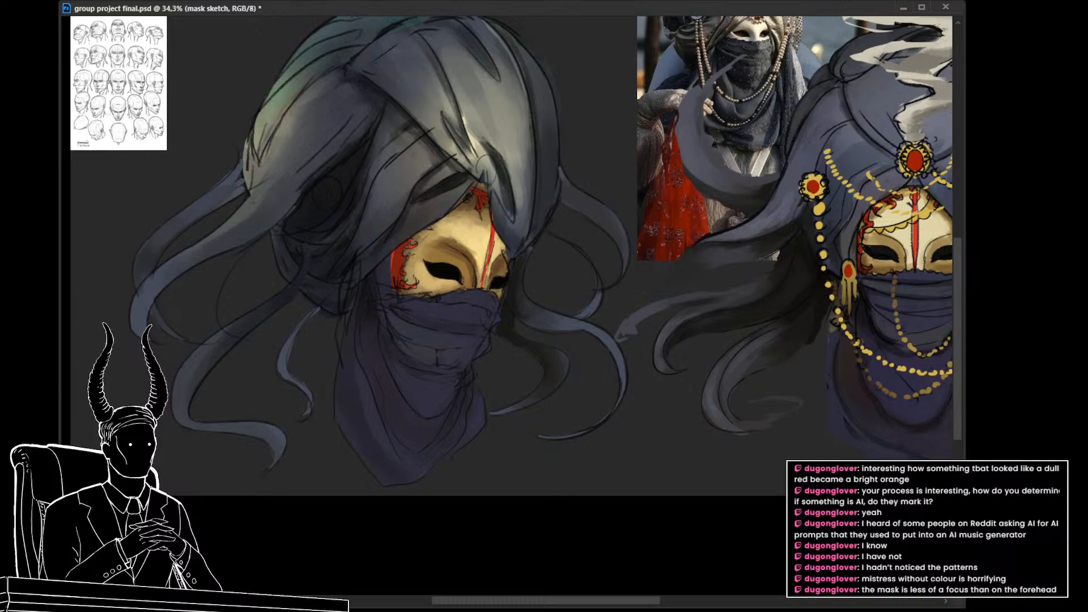
Step: Return to the brightened mask layer and refine the shading around the nose and the lower edge above the veil
{"action": "key", "text": "alt+bracketleft"}
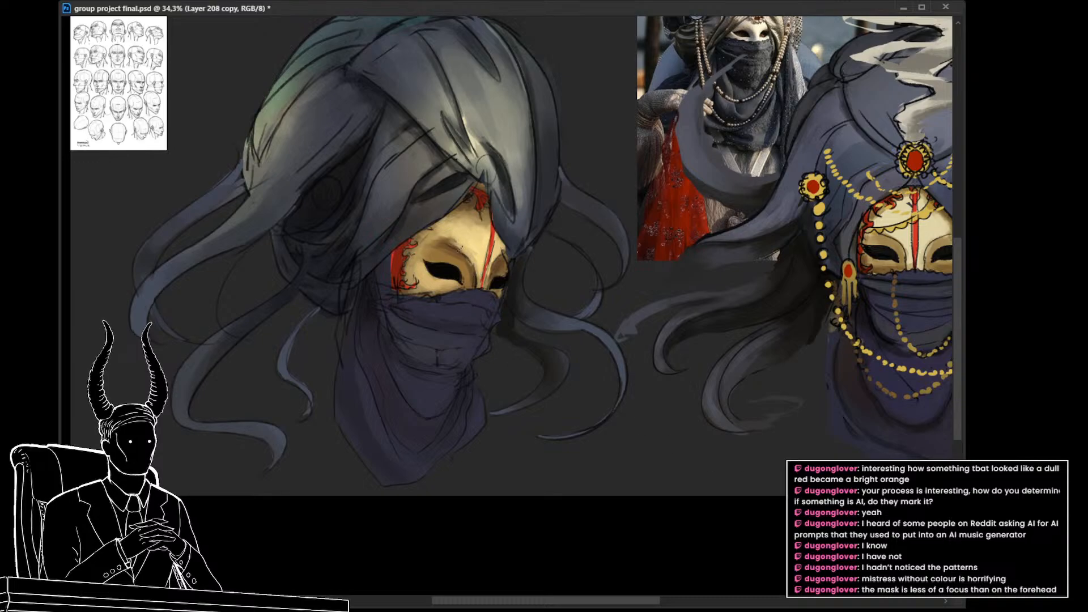
{"action": "left_click_drag", "start_coordinate": [487, 361], "coordinate": [383, 381]}
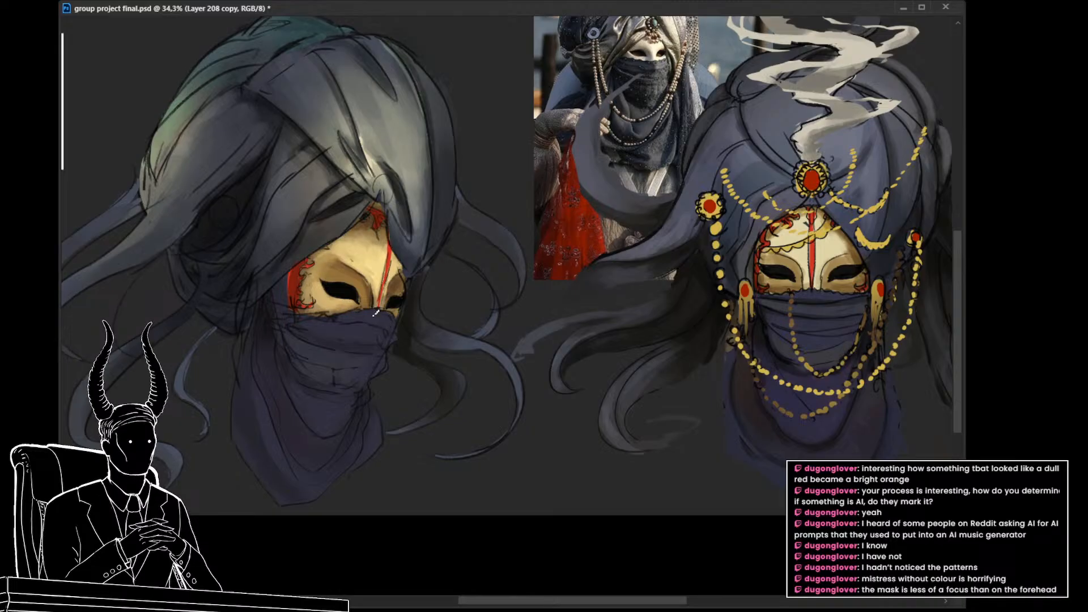
{"action": "left_click_drag", "start_coordinate": [371, 318], "coordinate": [380, 338]}
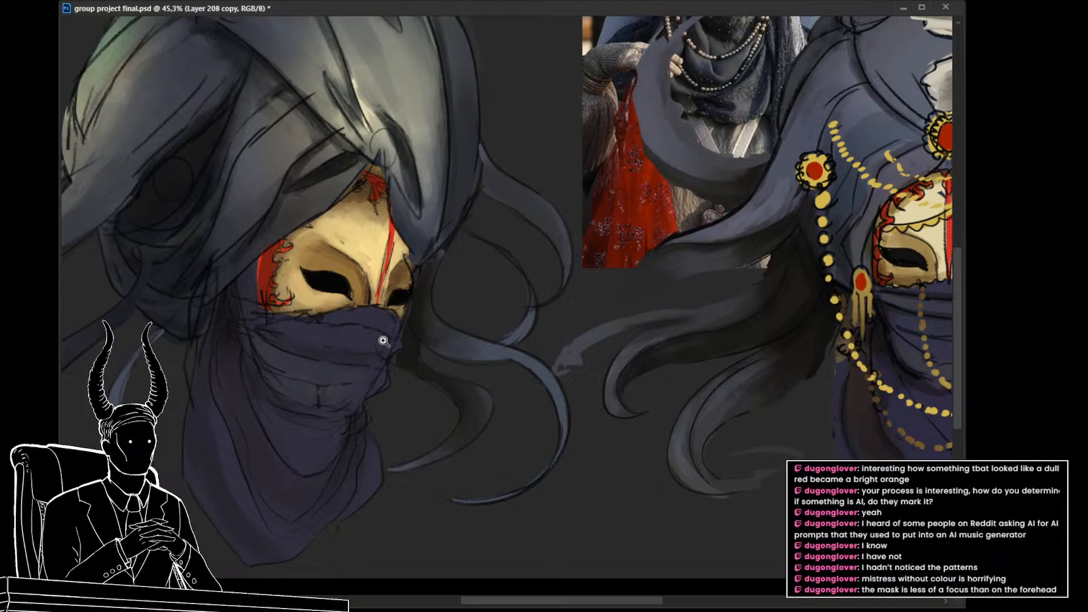
{"action": "left_click_drag", "start_coordinate": [383, 341], "coordinate": [359, 336]}
{"action": "left_click_drag", "start_coordinate": [358, 336], "coordinate": [679, 424]}
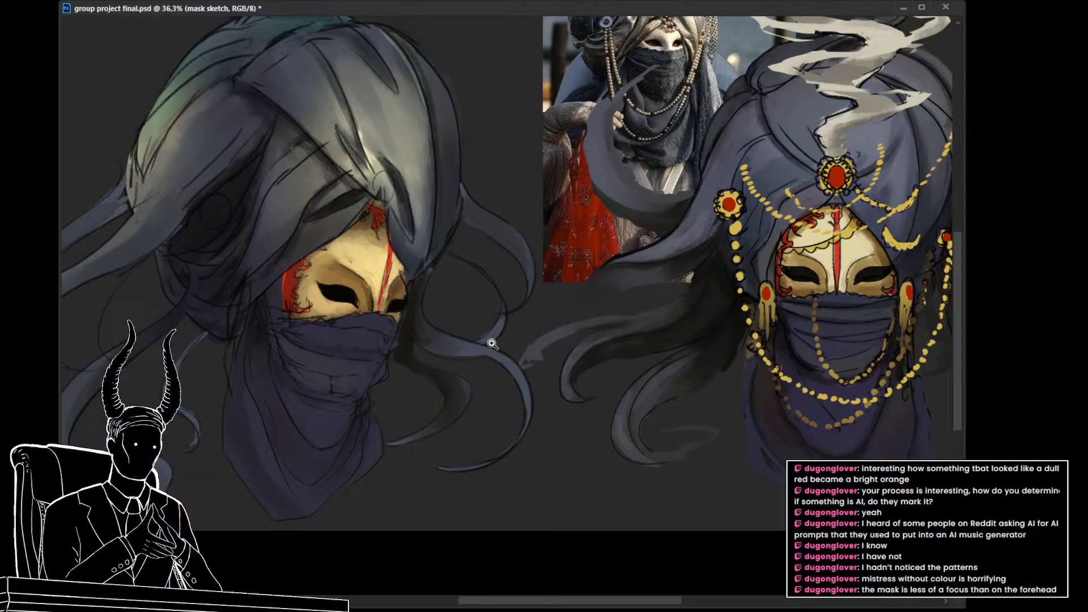
{"action": "key", "text": "v"}
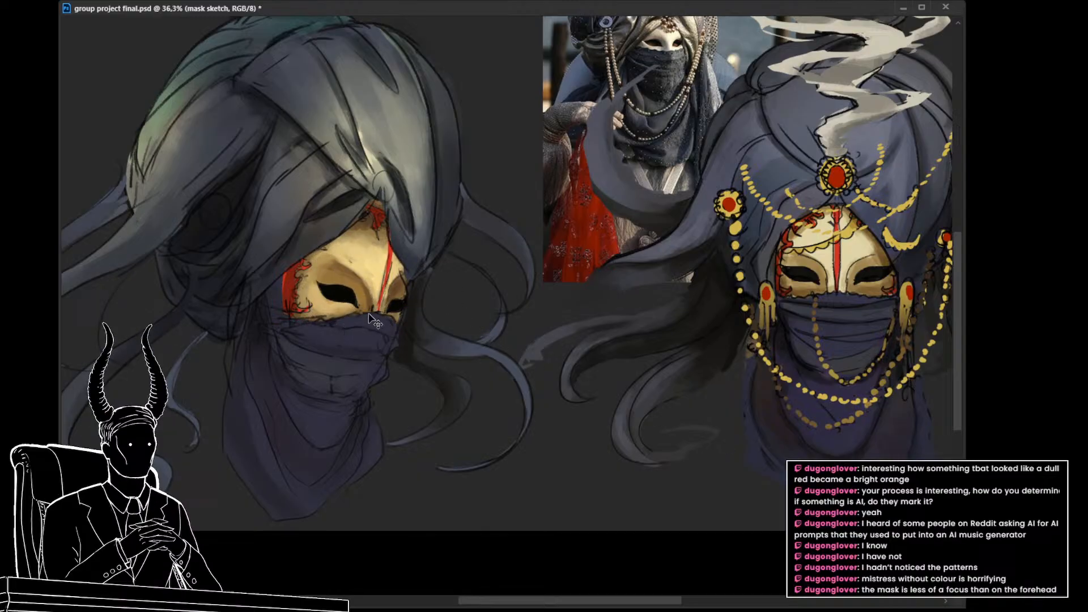
{"action": "key", "text": "b"}
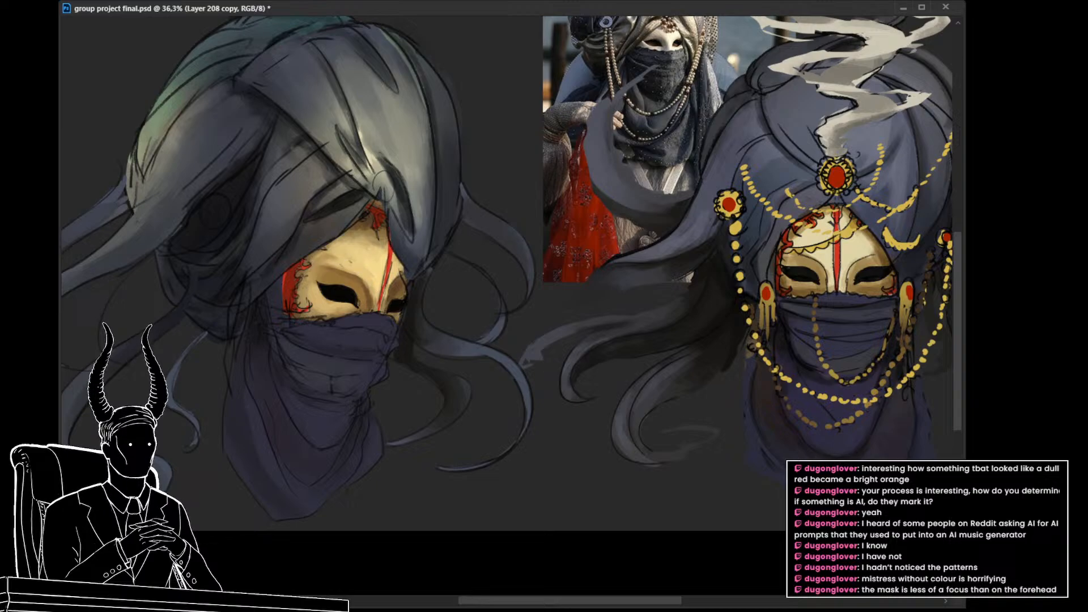
Step: Compare the mask with and without its brighter paint and red ornament, and inspect its upper area up close
{"action": "key", "text": "ctrl+z"}
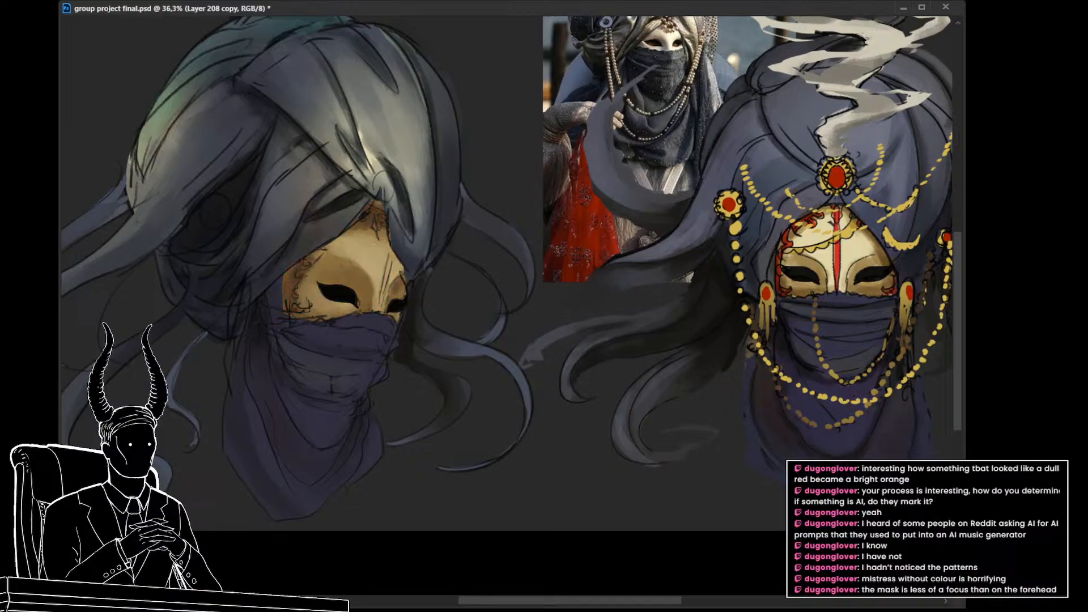
{"action": "key", "text": "ctrl+shift+z"}
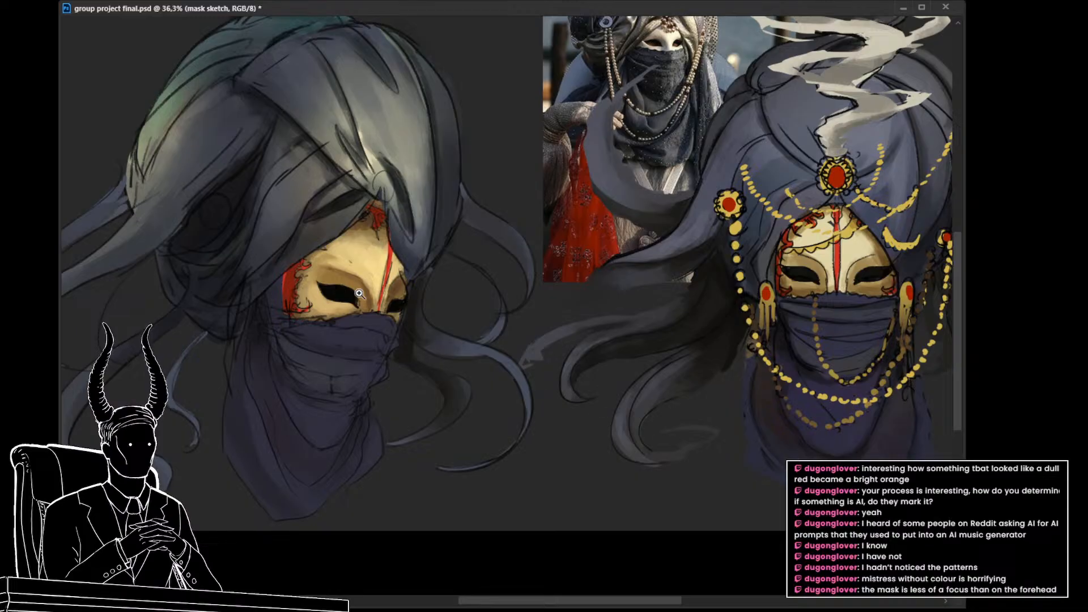
{"action": "left_click_drag", "start_coordinate": [339, 287], "coordinate": [430, 315]}
{"action": "mouse_move", "coordinate": [380, 204]}
{"action": "left_mouse_down"}
{"action": "mouse_move", "coordinate": [384, 214]}
{"action": "mouse_move", "coordinate": [398, 206]}
{"action": "mouse_move", "coordinate": [325, 209]}
{"action": "mouse_move", "coordinate": [337, 212]}
{"action": "left_mouse_up"}
{"action": "key", "text": "ctrl+z"}
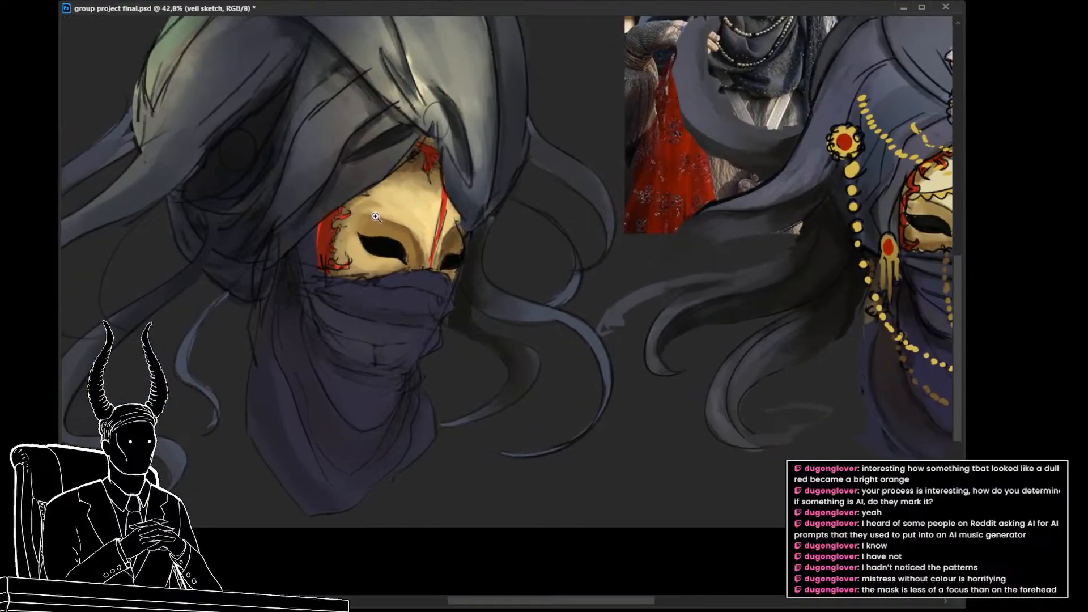
Step: Select the brightened mask layer again and refine the golden shading around the nose bridge and far eye
{"action": "left_click", "coordinate": [396, 205], "text": "ctrl"}
{"action": "key", "text": "ctrl+comma"}
{"action": "key", "text": "ctrl+comma"}
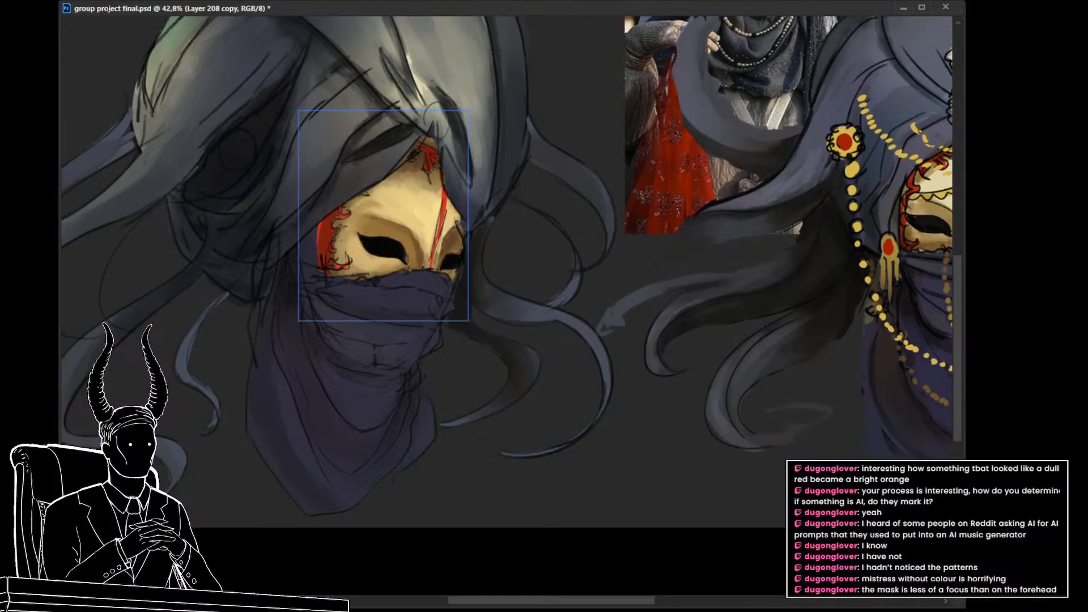
{"action": "left_click_drag", "start_coordinate": [393, 342], "coordinate": [290, 315]}
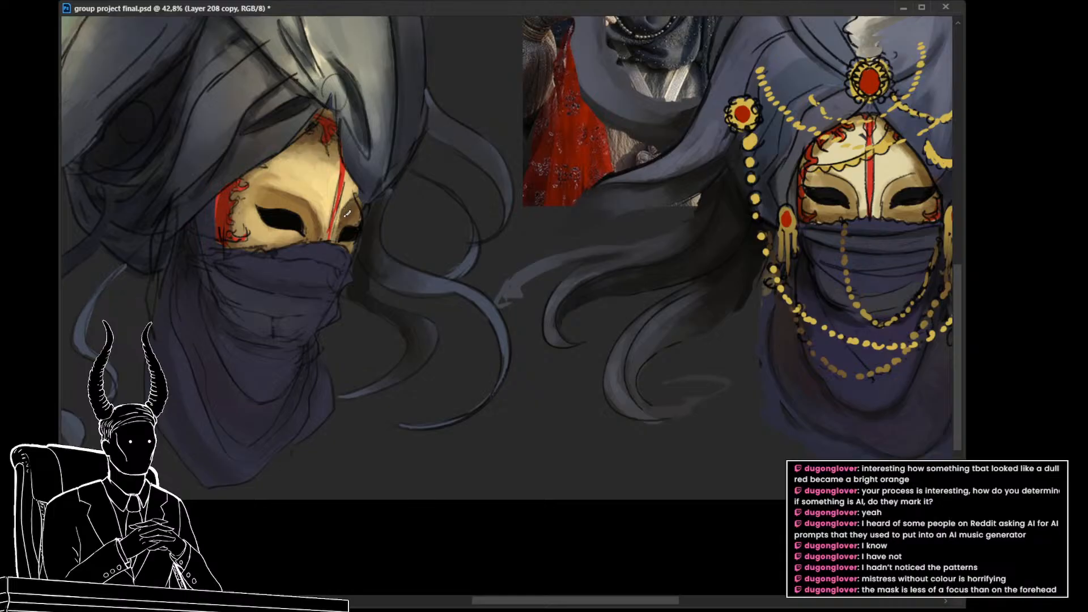
{"action": "left_click", "coordinate": [1019, 544]}
{"action": "left_click", "coordinate": [311, 207], "text": "ctrl"}
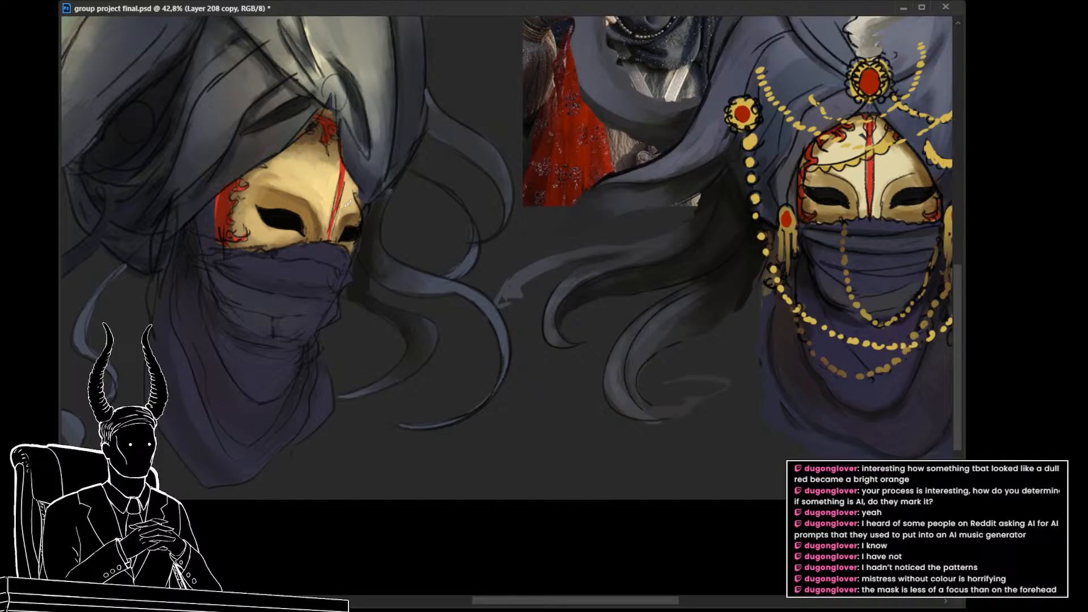
Step: Sample tones from the mask and blend them over the brow, nose bridge and far cheek to smooth the form
{"action": "left_click_drag", "start_coordinate": [366, 263], "coordinate": [335, 293]}
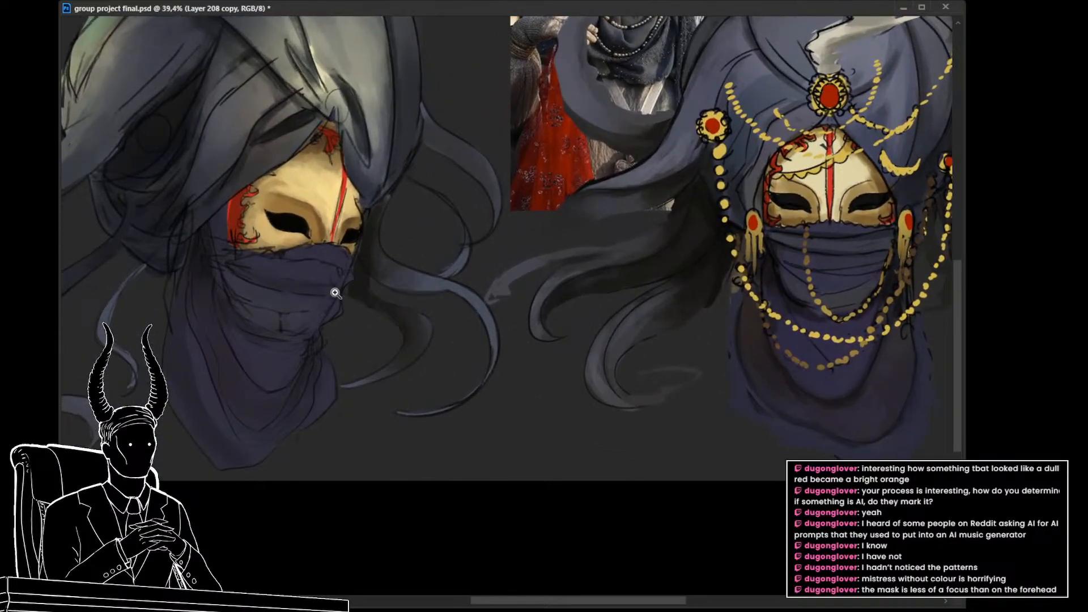
{"action": "left_click", "coordinate": [326, 205], "text": "alt"}
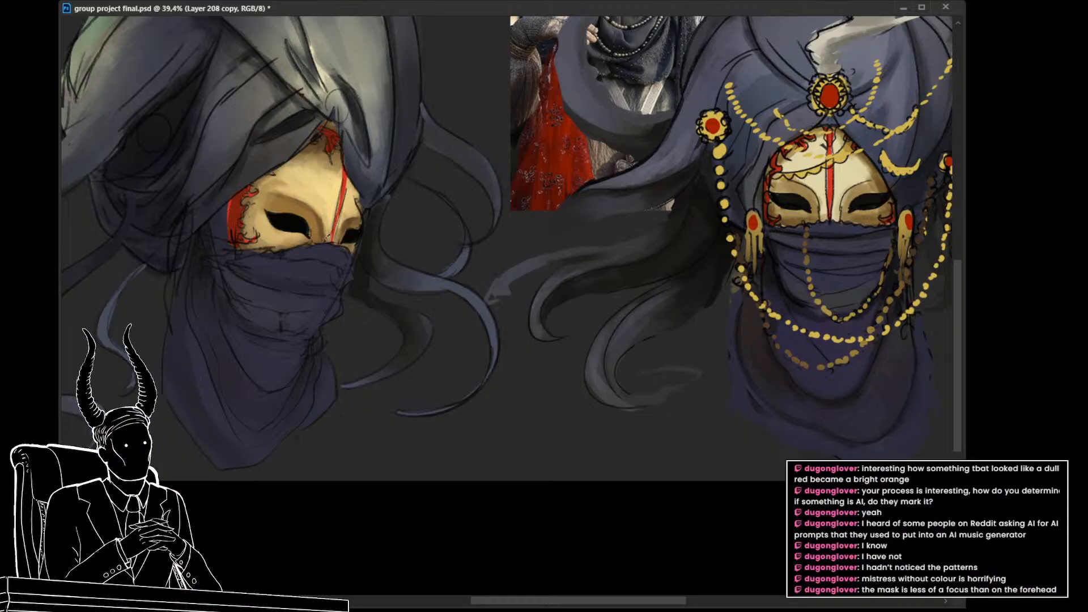
{"action": "scroll", "coordinate": [381, 240], "scroll_direction": "up", "scroll_amount": 1}
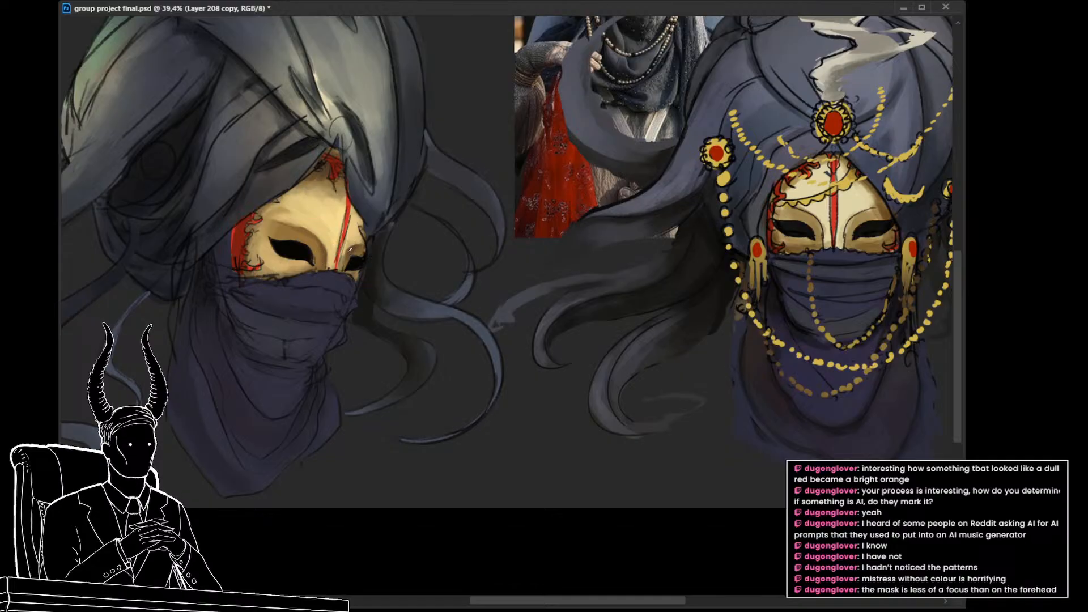
{"action": "left_click", "coordinate": [360, 233], "text": "alt"}
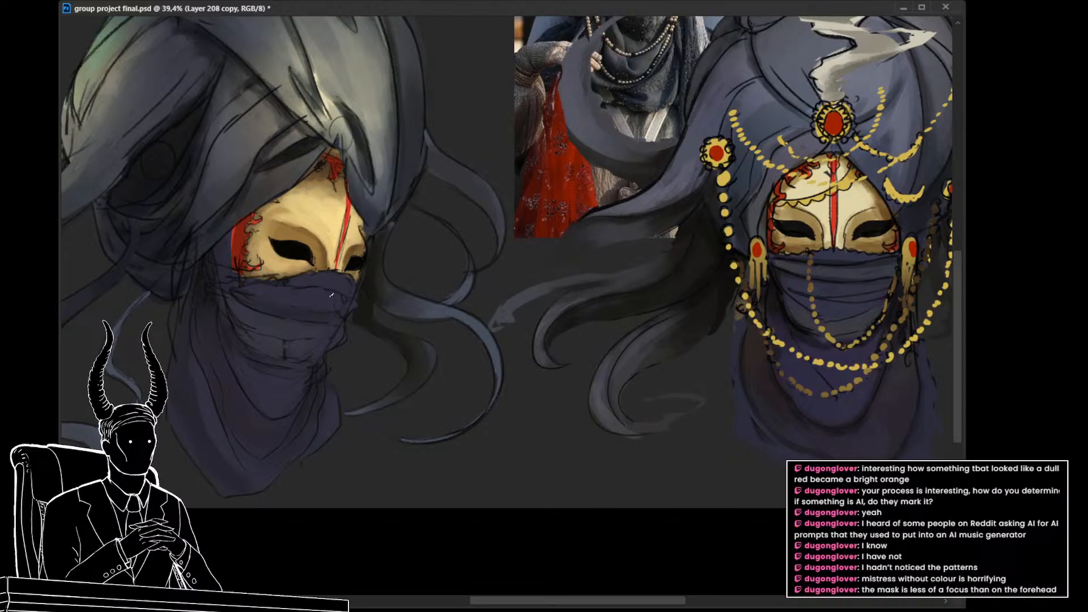
{"action": "scroll", "coordinate": [331, 294], "scroll_direction": "down", "scroll_amount": 3}
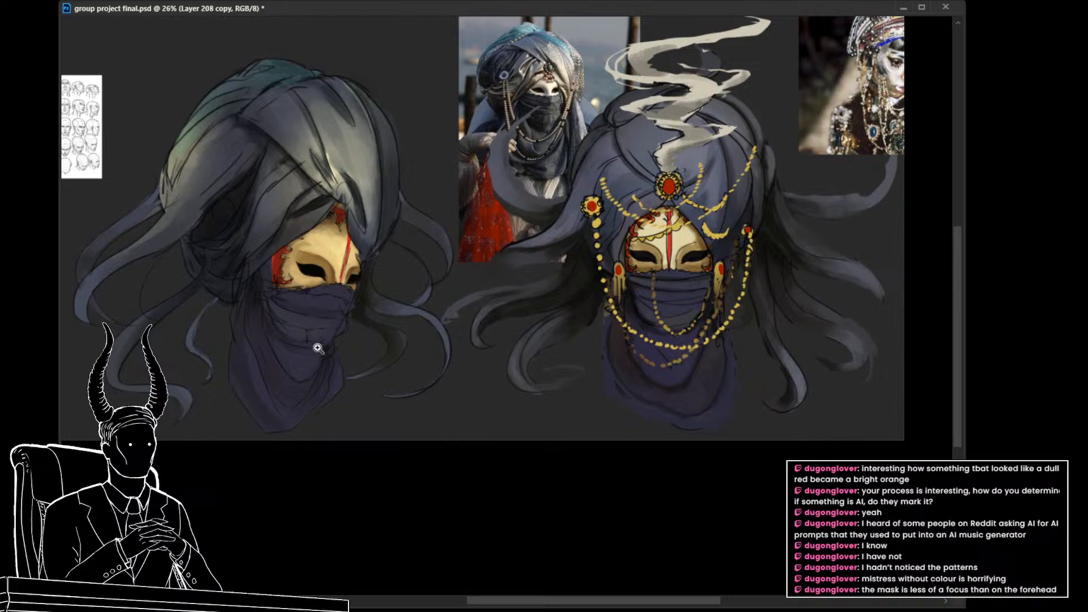
{"action": "scroll", "coordinate": [317, 348], "scroll_direction": "up", "scroll_amount": 4}
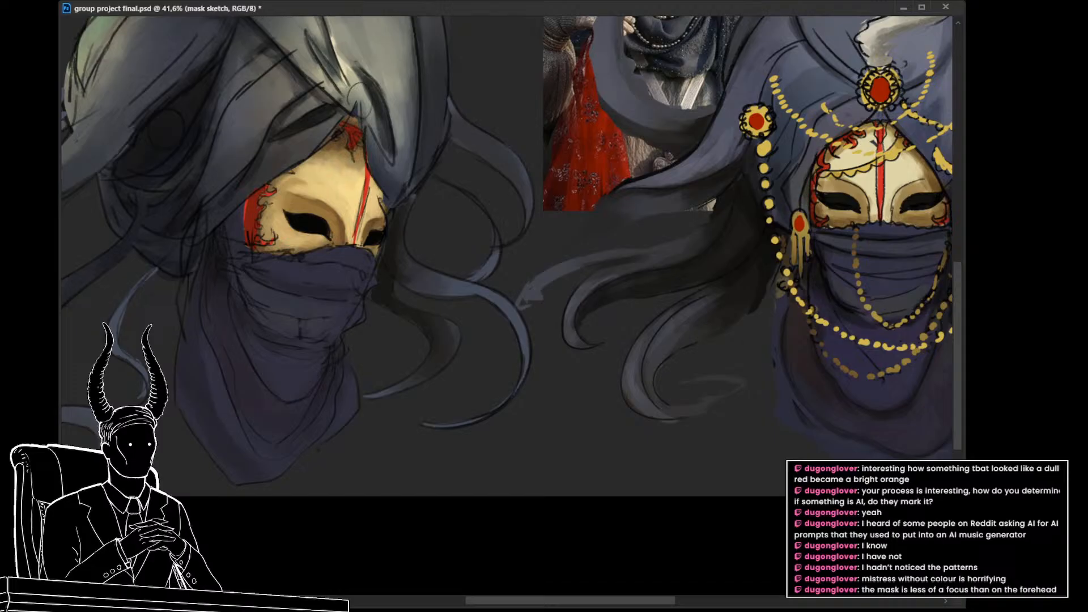
Step: Lasso the near eye opening on the mask sketch layer and adjust its placement with Free Transform
{"action": "left_click", "coordinate": [292, 280]}
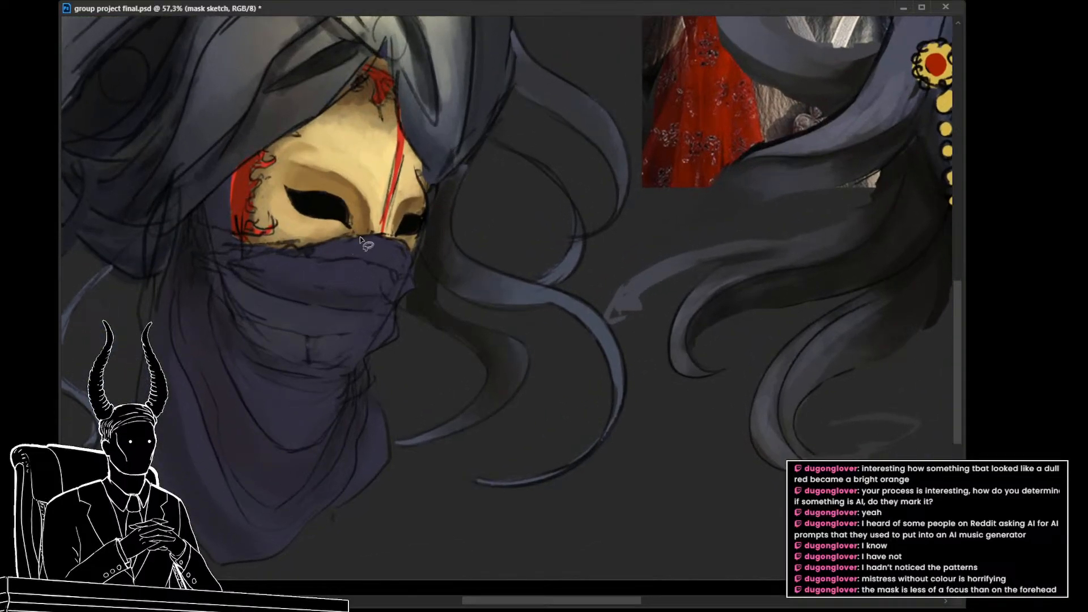
{"action": "mouse_move", "coordinate": [359, 214]}
{"action": "left_mouse_down"}
{"action": "mouse_move", "coordinate": [290, 179]}
{"action": "mouse_move", "coordinate": [303, 231]}
{"action": "mouse_move", "coordinate": [342, 232]}
{"action": "mouse_move", "coordinate": [368, 212]}
{"action": "left_mouse_up"}
{"action": "key", "text": "ctrl+t"}
{"action": "key", "text": "ctrl+z"}
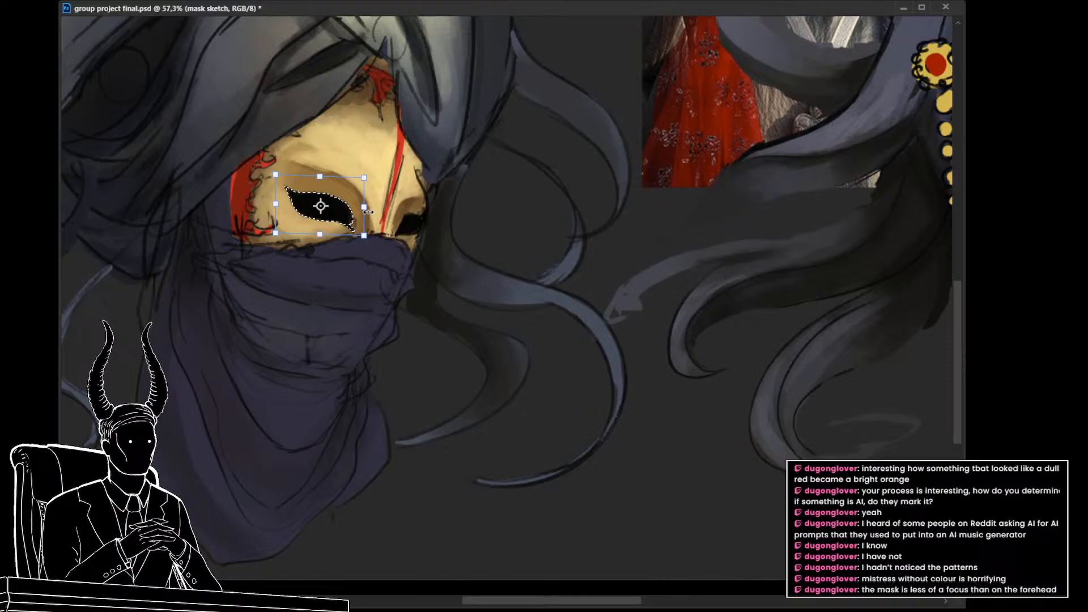
{"action": "key", "text": "Return"}
{"action": "key", "text": "ctrl+d"}
Step: Apply the near eye opening's Free Transform and check its placement against the whole painting
{"action": "left_click_drag", "start_coordinate": [515, 269], "coordinate": [447, 277]}
{"action": "scroll", "coordinate": [468, 320], "scroll_direction": "down", "scroll_amount": 5}
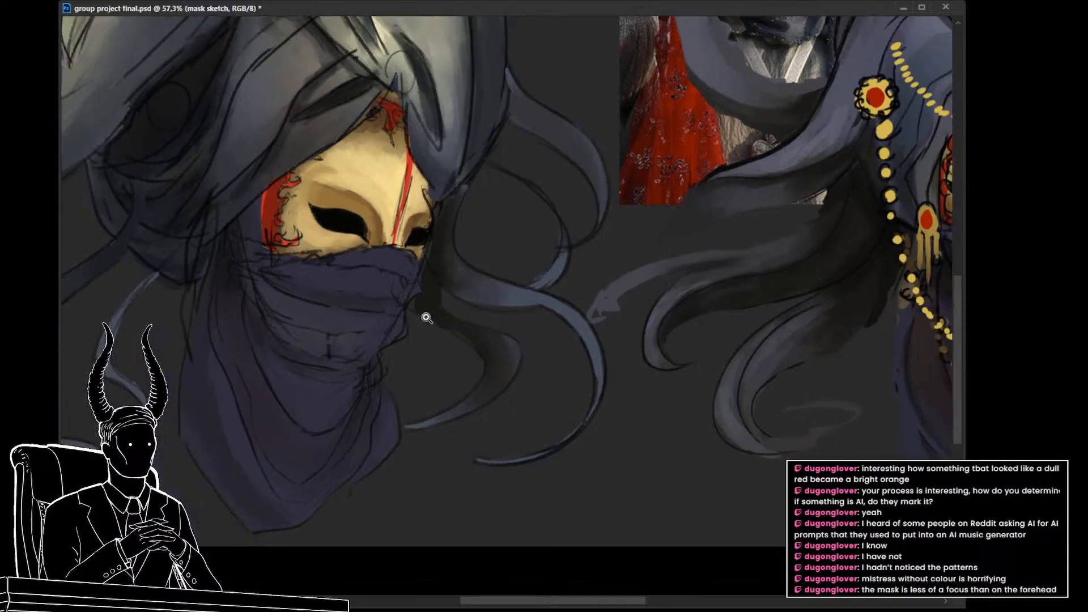
{"action": "left_click_drag", "start_coordinate": [453, 353], "coordinate": [455, 354]}
{"action": "key", "text": "ctrl+d"}
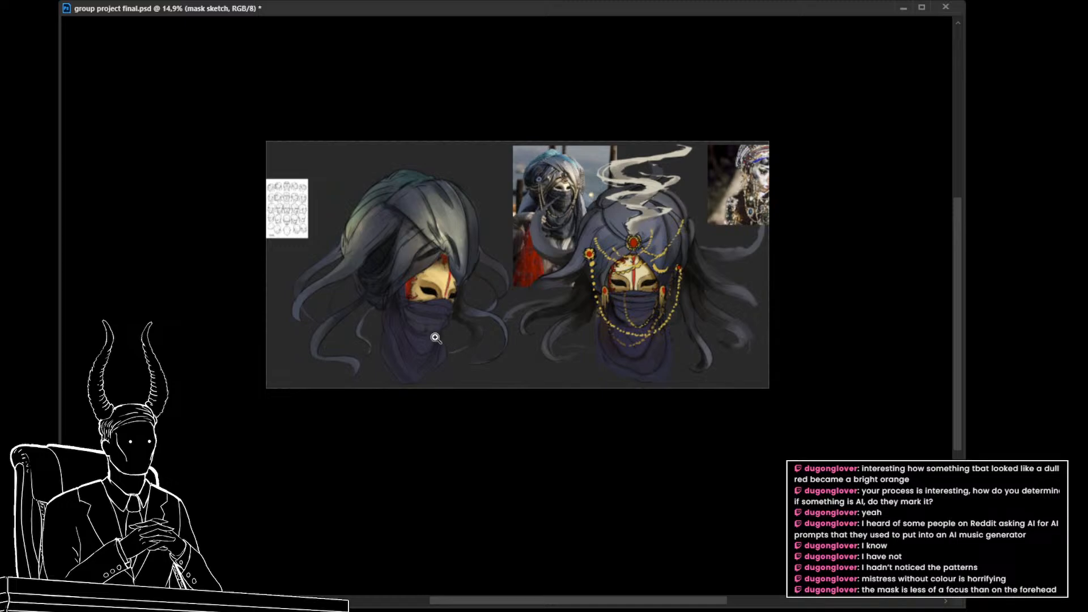
{"action": "scroll", "coordinate": [435, 338], "scroll_direction": "up", "scroll_amount": 5}
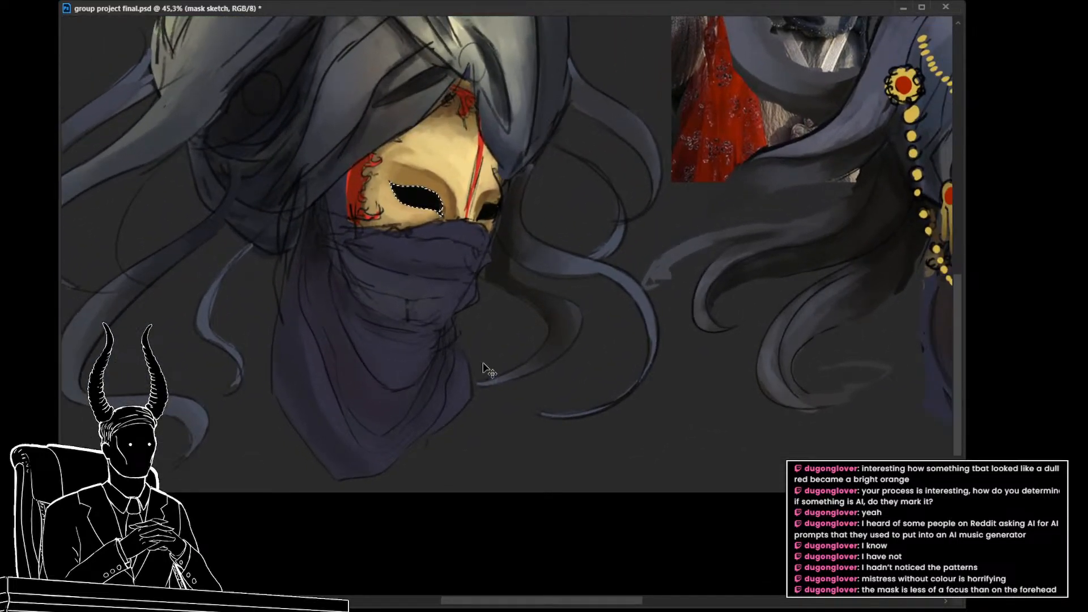
Step: Nudge the near eye opening slightly down and toward the nose, rotate it slightly clockwise with Free Transform, and clear the selection
{"action": "key", "text": "ctrl+t"}
{"action": "scroll", "coordinate": [461, 315], "scroll_direction": "up", "scroll_amount": 1}
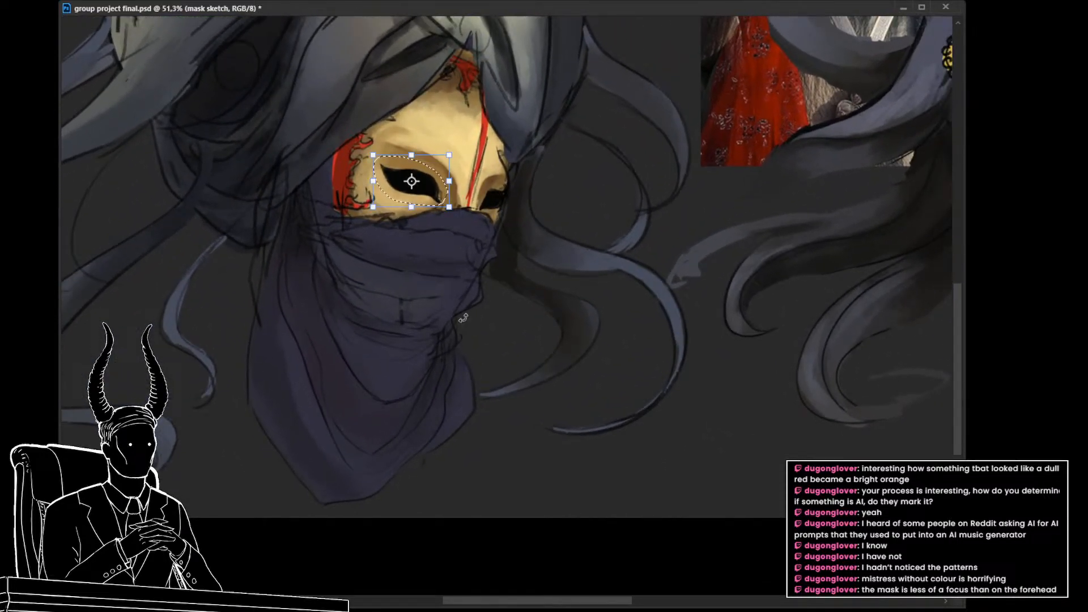
{"action": "key", "text": "Down"}
{"action": "key", "text": "Down"}
{"action": "key", "text": "Down"}
{"action": "key", "text": "Down"}
{"action": "key", "text": "Right"}
{"action": "key", "text": "Right"}
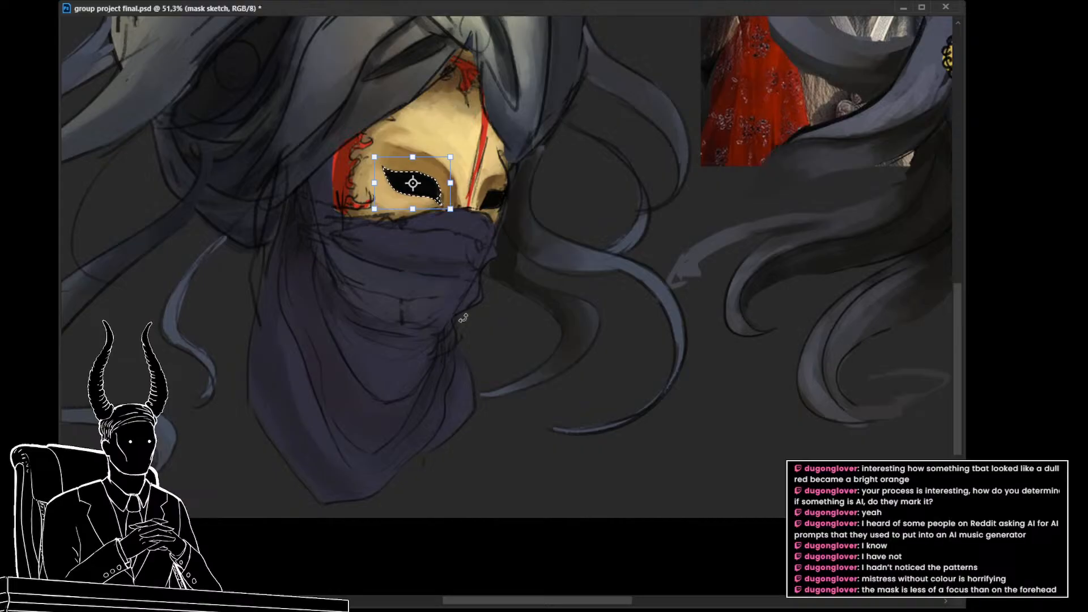
{"action": "key", "text": "Up"}
{"action": "key", "text": "Up"}
{"action": "key", "text": "Up"}
{"action": "key", "text": "Up"}
{"action": "key", "text": "Up"}
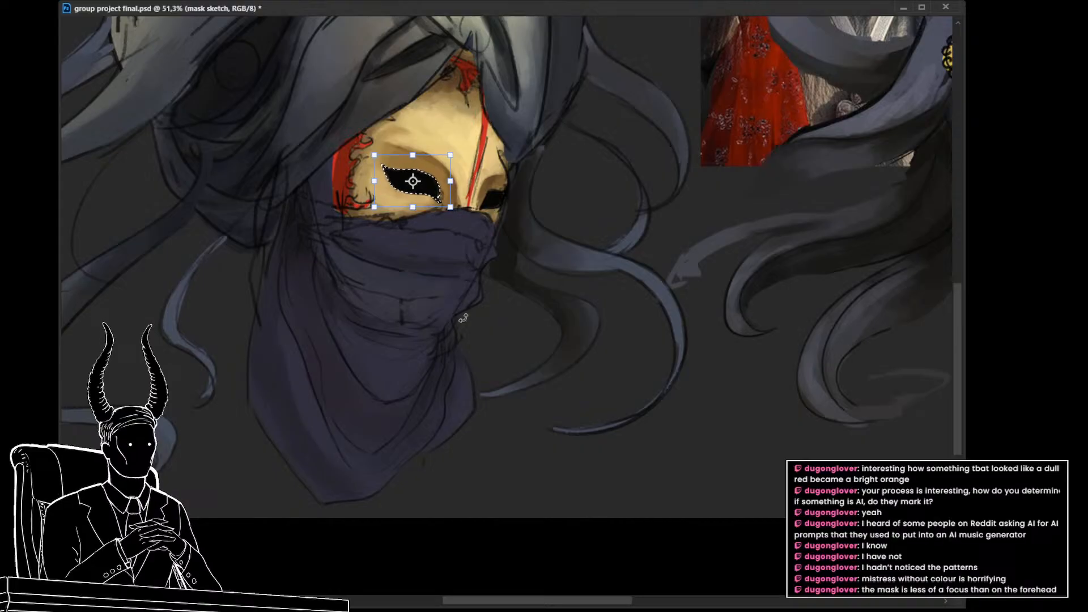
{"action": "key", "text": "Down"}
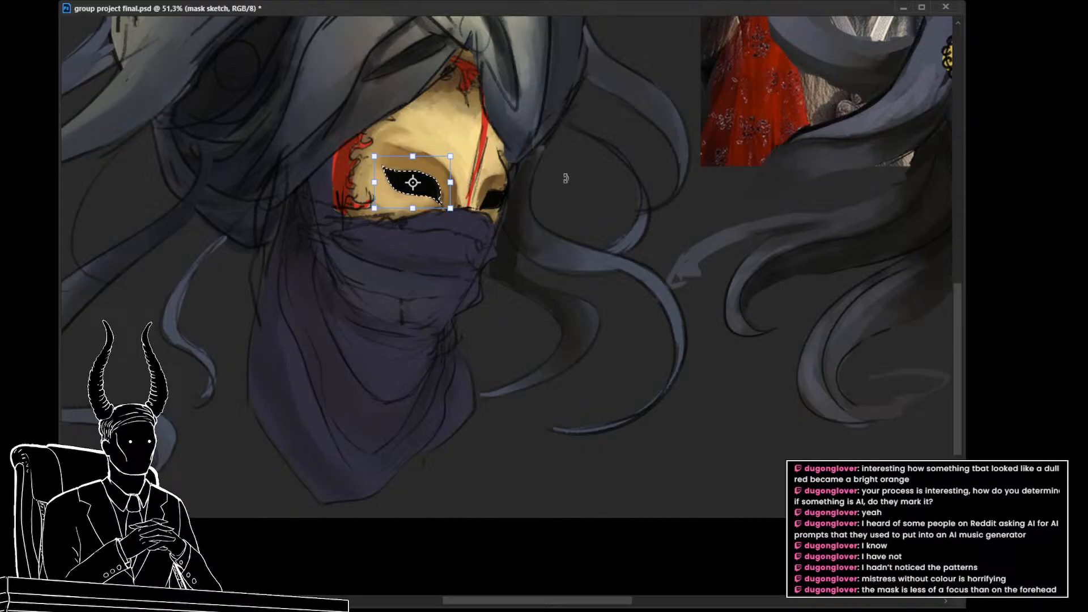
{"action": "left_click_drag", "start_coordinate": [513, 159], "coordinate": [520, 163]}
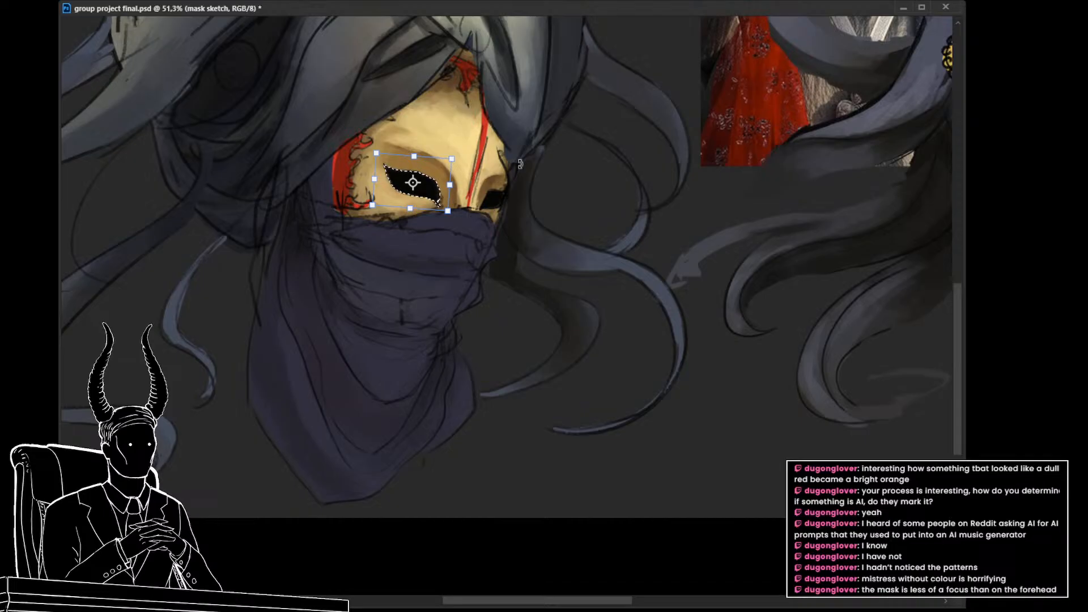
{"action": "key", "text": "Return"}
{"action": "key", "text": "ctrl+d"}
Step: Compare the near eye before and after its last adjustment while viewing the whole three-quarter character
{"action": "mouse_move", "coordinate": [477, 319]}
{"action": "left_mouse_down"}
{"action": "mouse_move", "coordinate": [378, 311]}
{"action": "mouse_move", "coordinate": [438, 345]}
{"action": "left_mouse_up"}
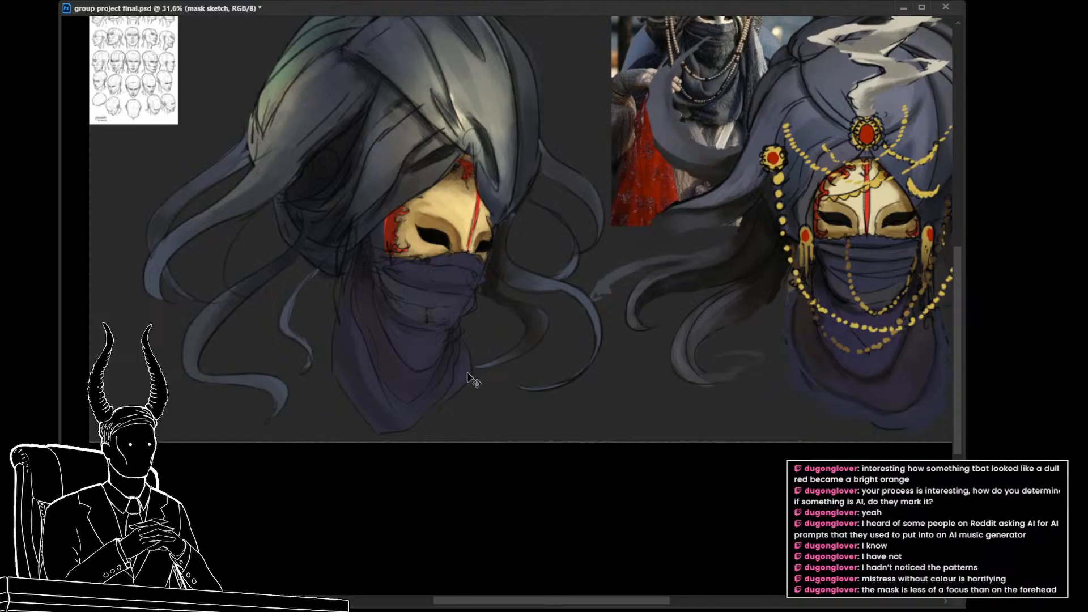
{"action": "key", "text": "ctrl+z"}
{"action": "key", "text": "ctrl+z"}
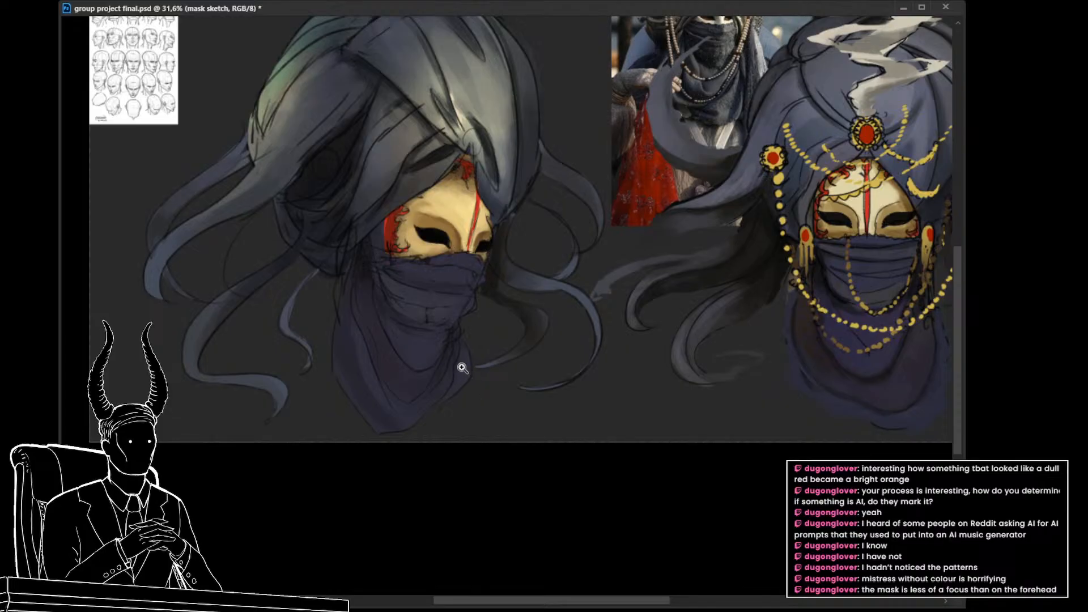
{"action": "left_click_drag", "start_coordinate": [467, 360], "coordinate": [483, 372]}
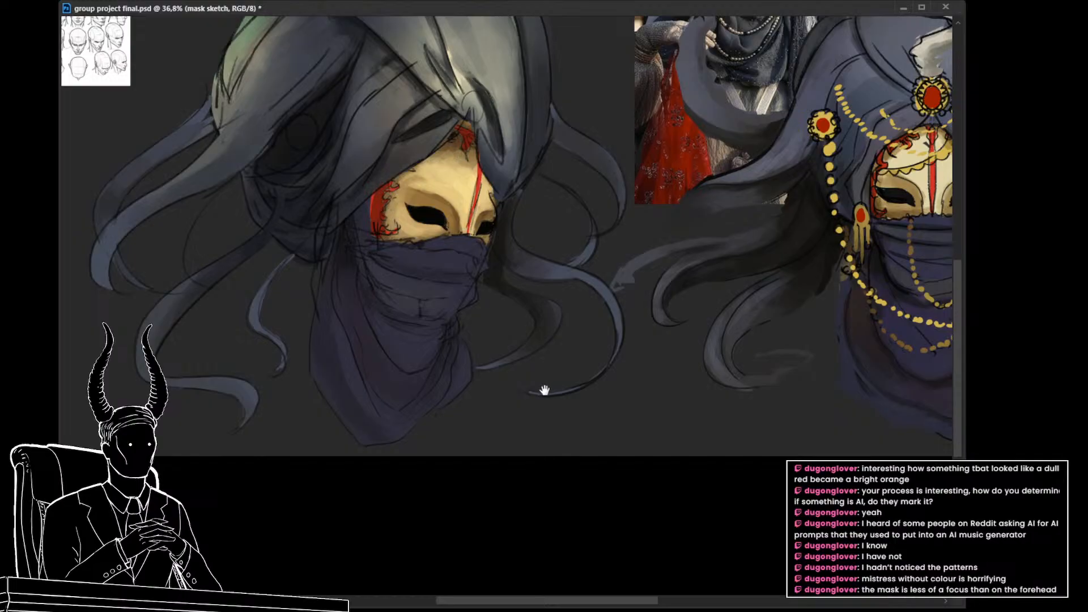
{"action": "left_click_drag", "start_coordinate": [544, 390], "coordinate": [510, 380]}
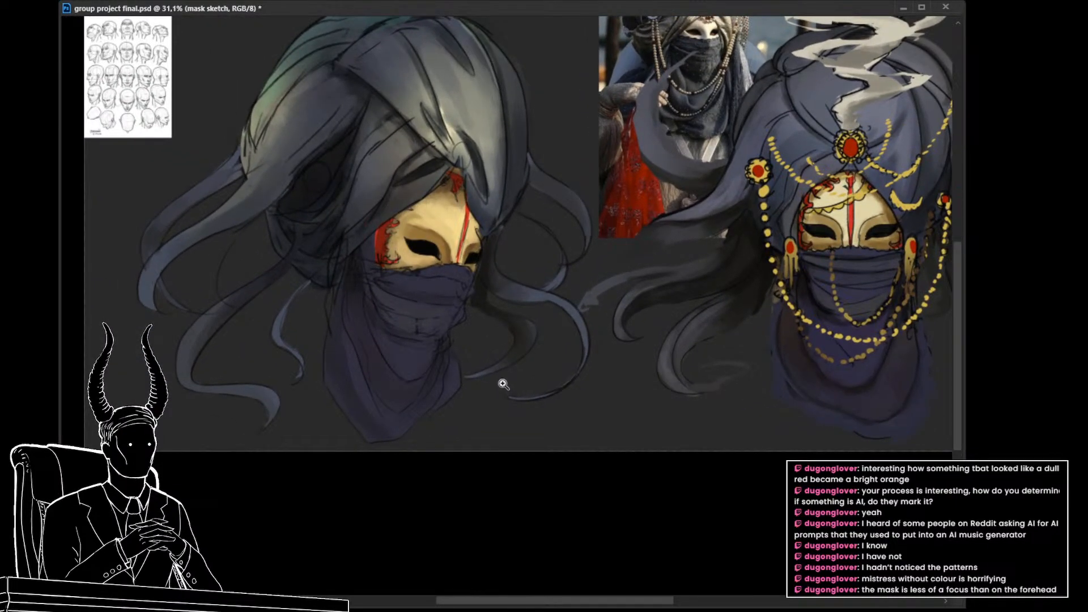
{"action": "left_click_drag", "start_coordinate": [504, 384], "coordinate": [436, 295]}
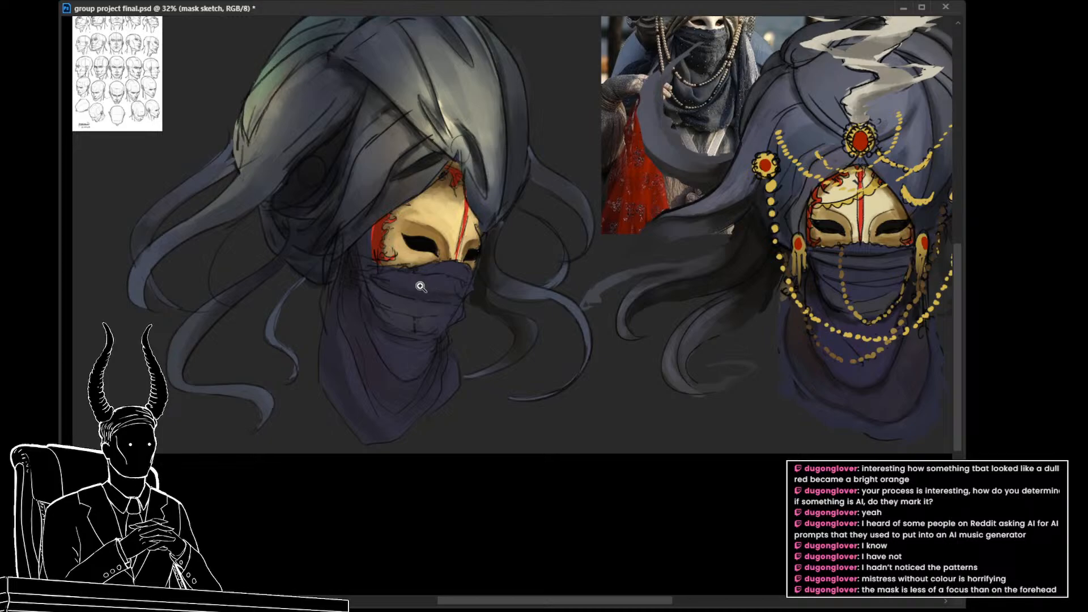
Step: Select the veil layer and warp its upper edge where it meets the mask below the nose
{"action": "left_click", "coordinate": [437, 295], "text": "ctrl"}
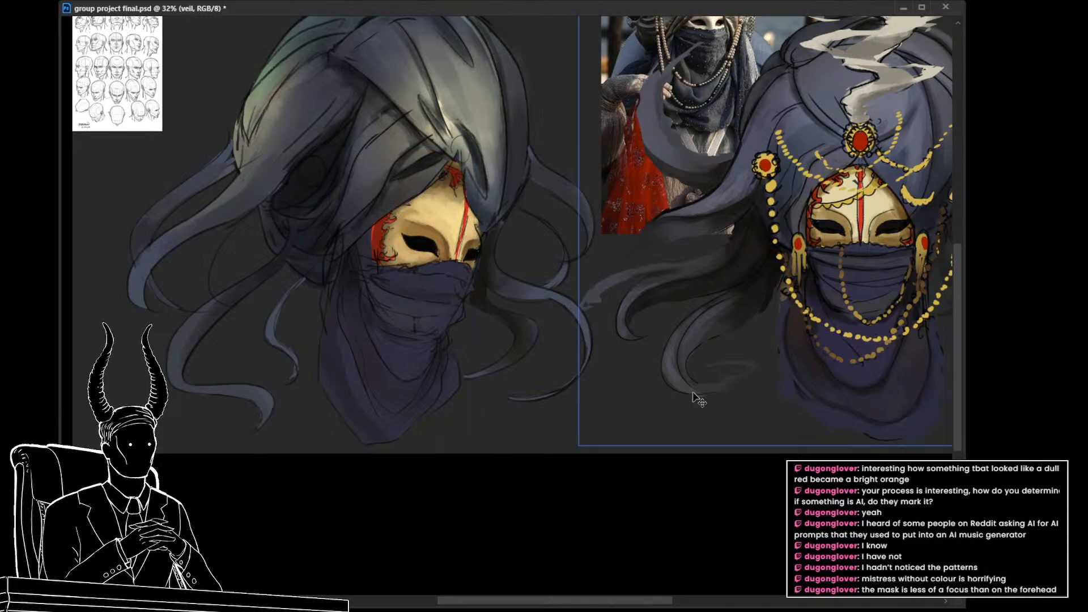
{"action": "key", "text": "ctrl+comma"}
{"action": "key", "text": "ctrl+comma"}
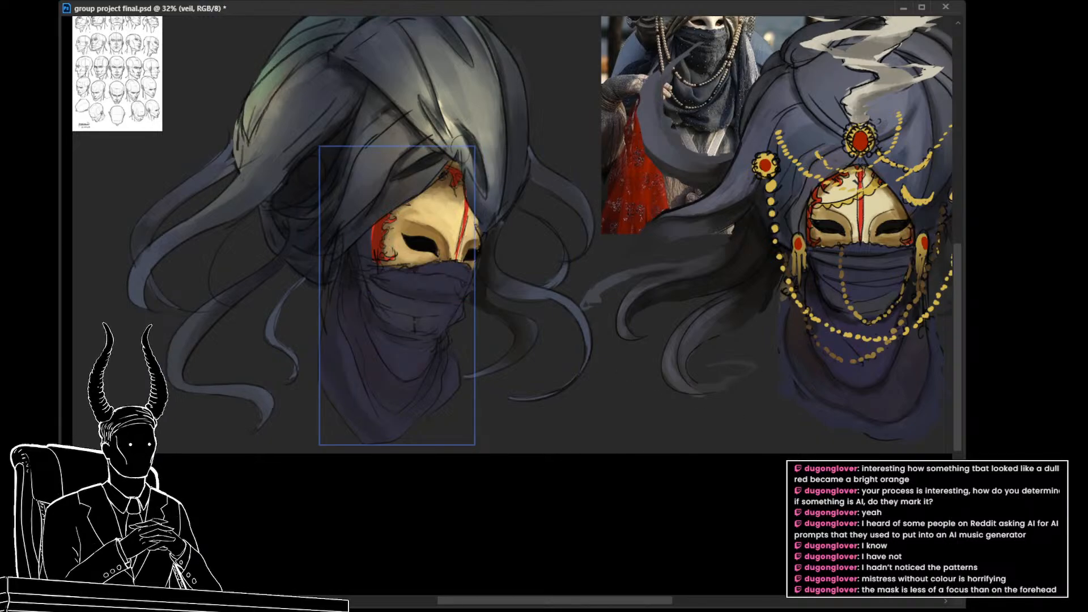
{"action": "key", "text": "ctrl+comma"}
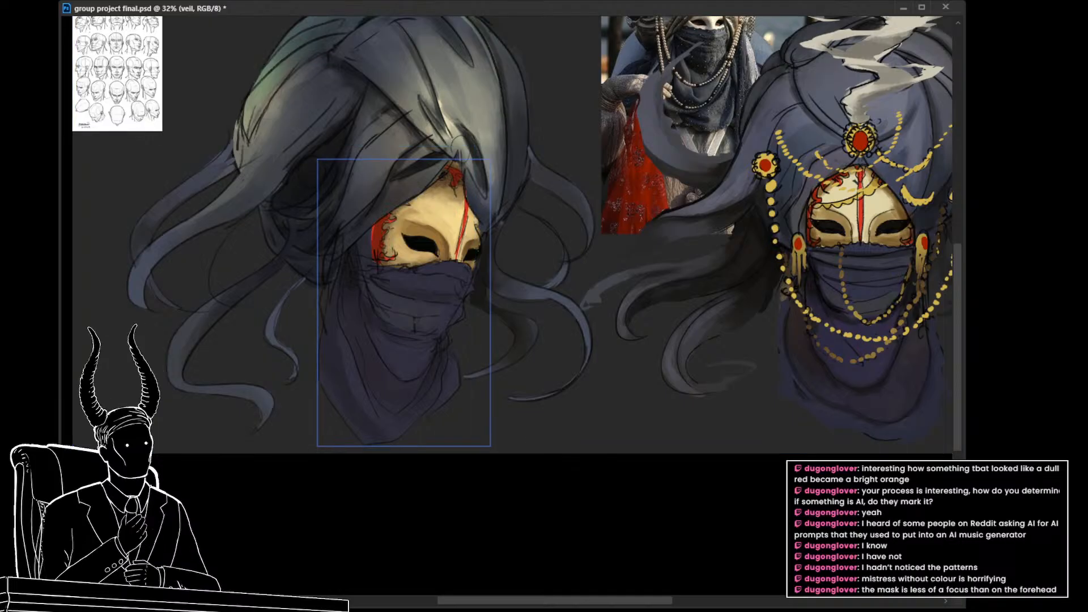
{"action": "key", "text": "ctrl+comma"}
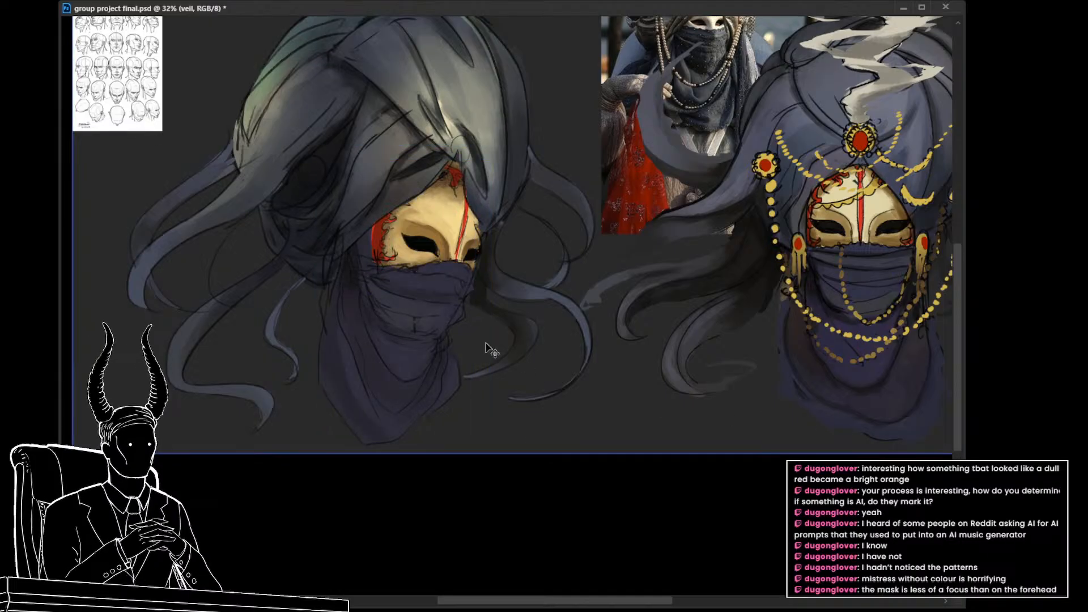
{"action": "key", "text": "ctrl+t"}
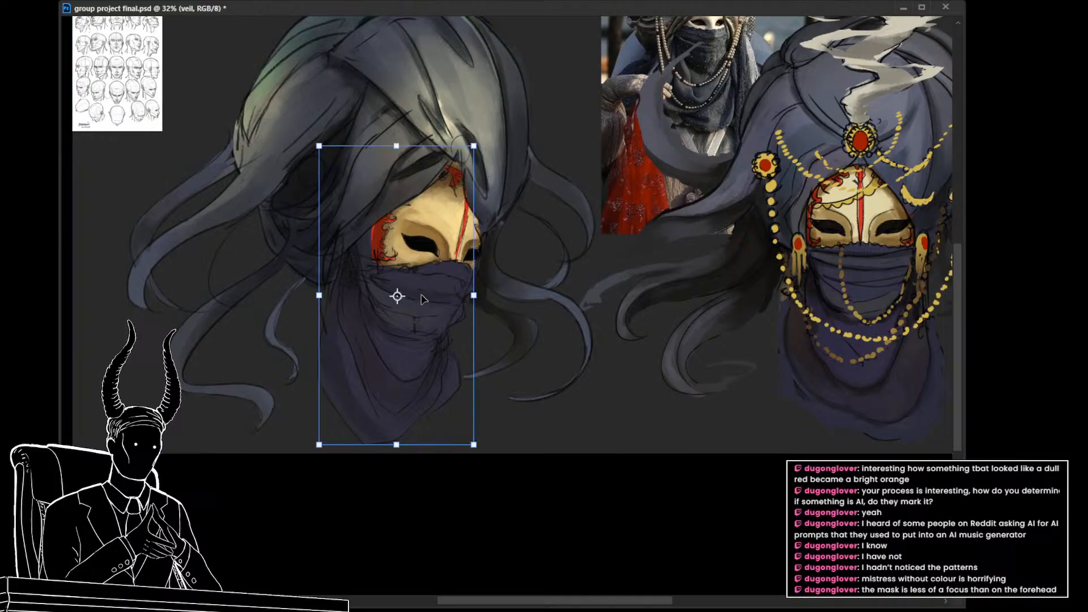
{"action": "right_click", "coordinate": [437, 292]}
{"action": "left_click", "coordinate": [457, 374]}
{"action": "left_click_drag", "start_coordinate": [456, 264], "coordinate": [460, 263]}
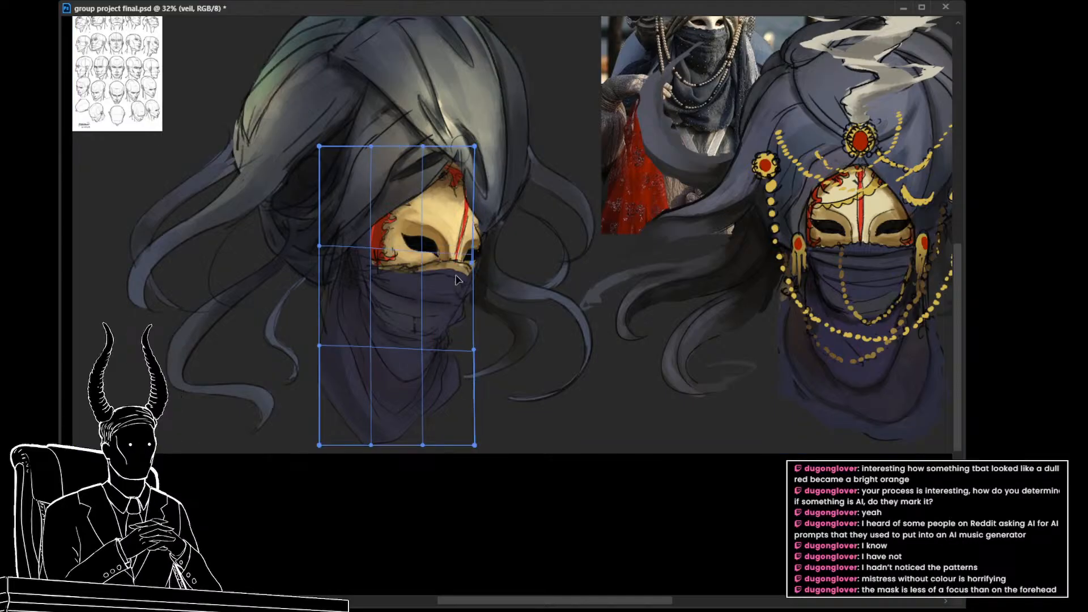
{"action": "key", "text": "Return"}
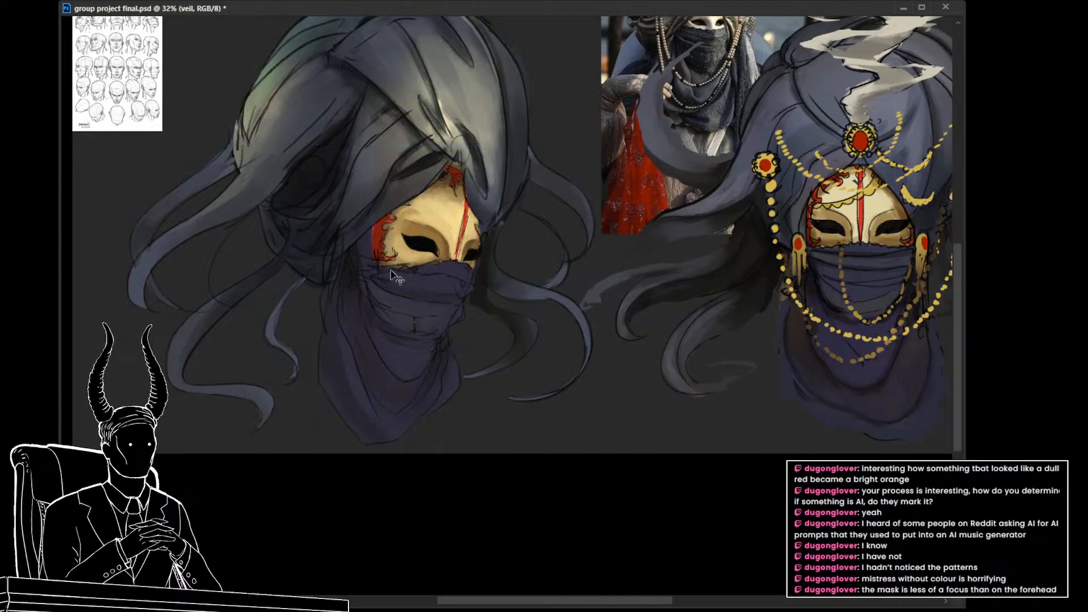
Step: Lasso the veil over the lower face and warp it, raising its near-cheek edge and lowering its edge below the nose
{"action": "key", "text": "l"}
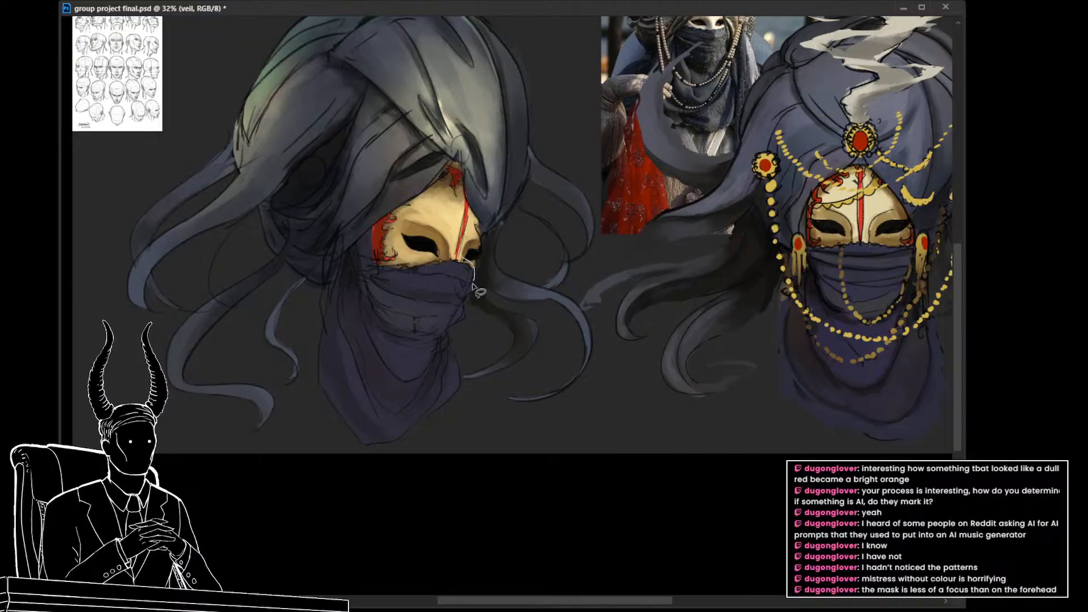
{"action": "left_click_drag", "start_coordinate": [411, 258], "coordinate": [379, 259]}
{"action": "key", "text": "ctrl+t"}
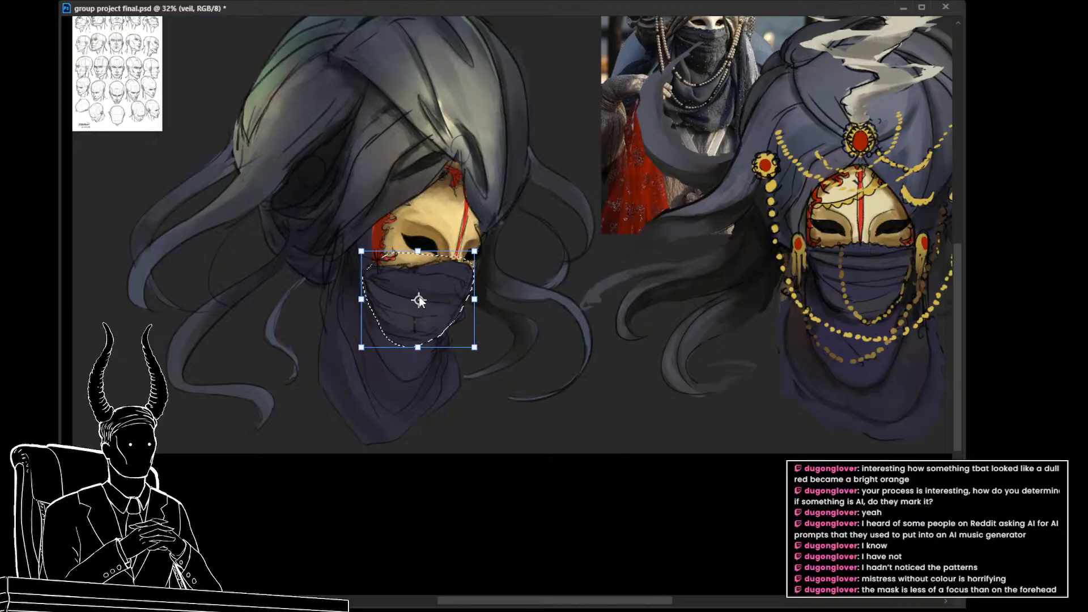
{"action": "right_click", "coordinate": [420, 292]}
{"action": "left_click", "coordinate": [448, 372]}
{"action": "left_click_drag", "start_coordinate": [368, 275], "coordinate": [372, 261]}
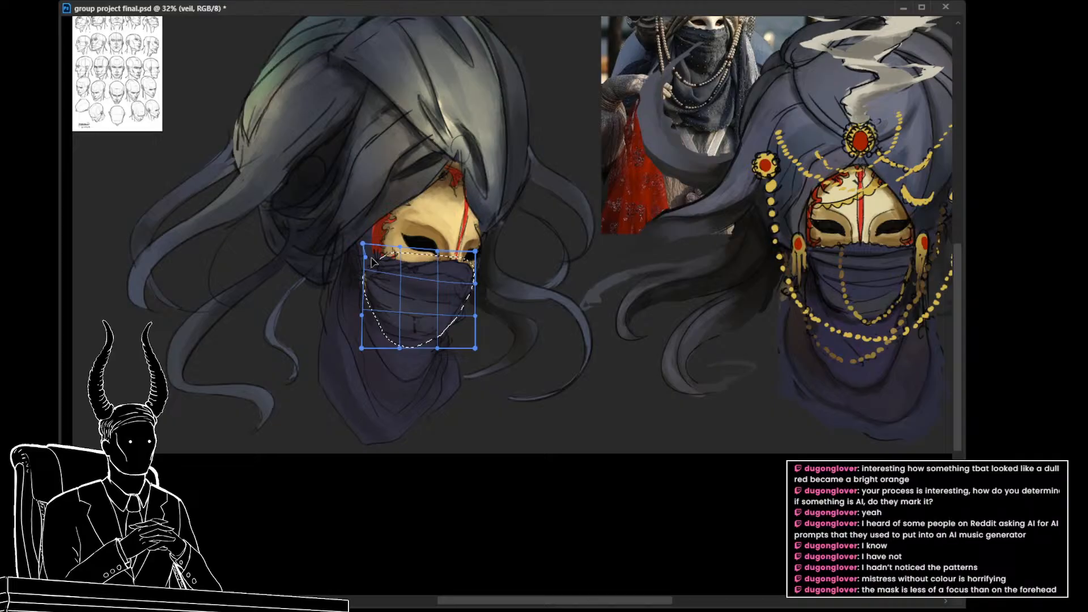
{"action": "left_click_drag", "start_coordinate": [456, 256], "coordinate": [458, 265]}
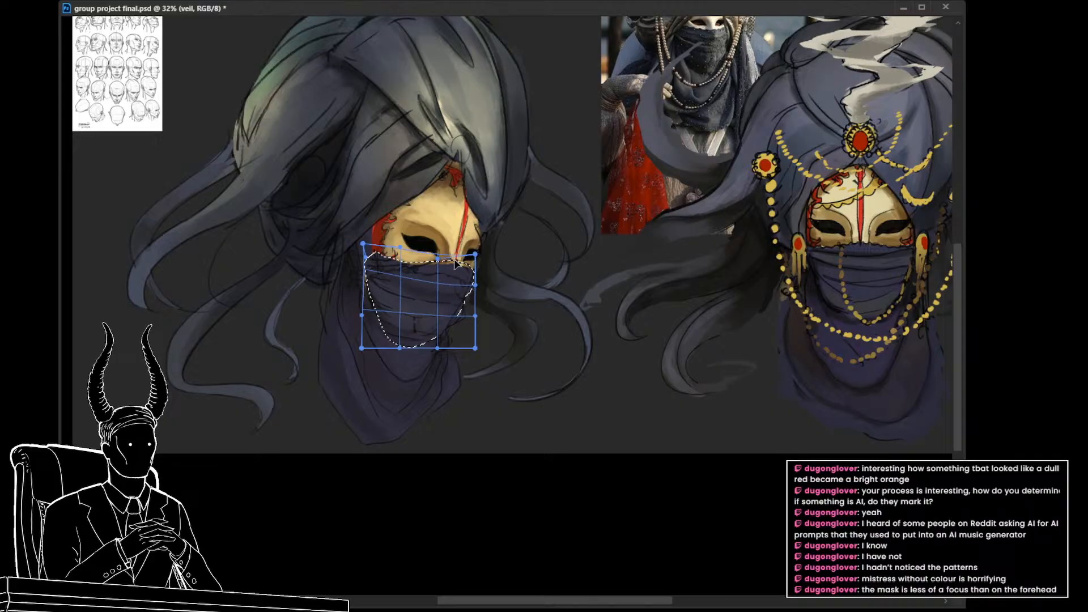
{"action": "key", "text": "Return"}
{"action": "key", "text": "ctrl+d"}
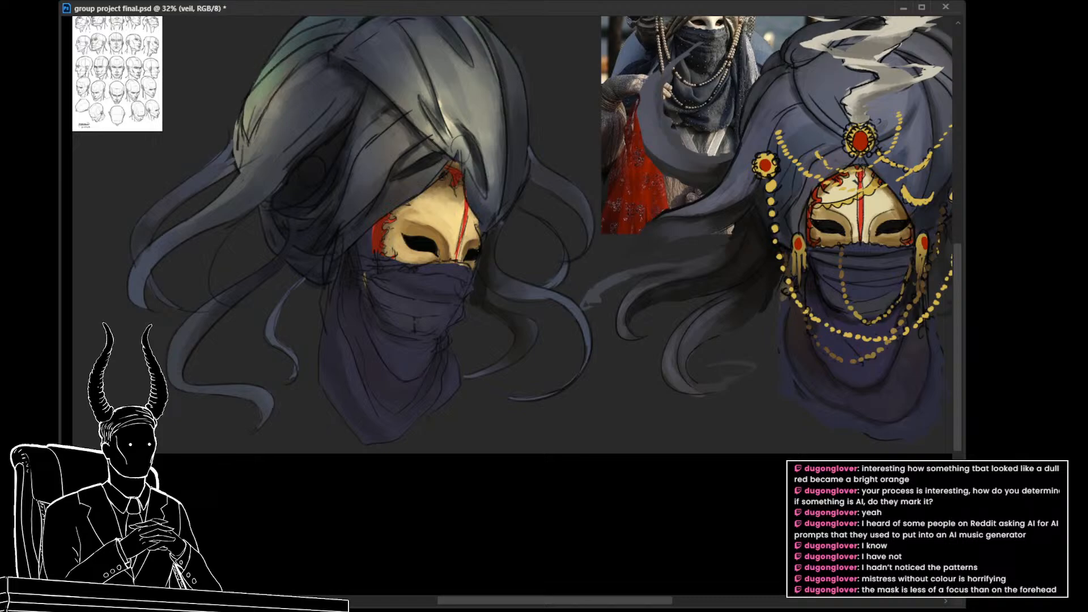
Step: Lasso the upper folds on the veil sketch layer and transform them to match the reshaped veil
{"action": "key", "text": "alt+bracketright"}
{"action": "mouse_move", "coordinate": [392, 261]}
{"action": "left_mouse_down"}
{"action": "mouse_move", "coordinate": [398, 275]}
{"action": "mouse_move", "coordinate": [479, 279]}
{"action": "mouse_move", "coordinate": [430, 260]}
{"action": "left_mouse_up"}
{"action": "key", "text": "ctrl+t"}
{"action": "key", "text": "Return"}
{"action": "key", "text": "ctrl+d"}
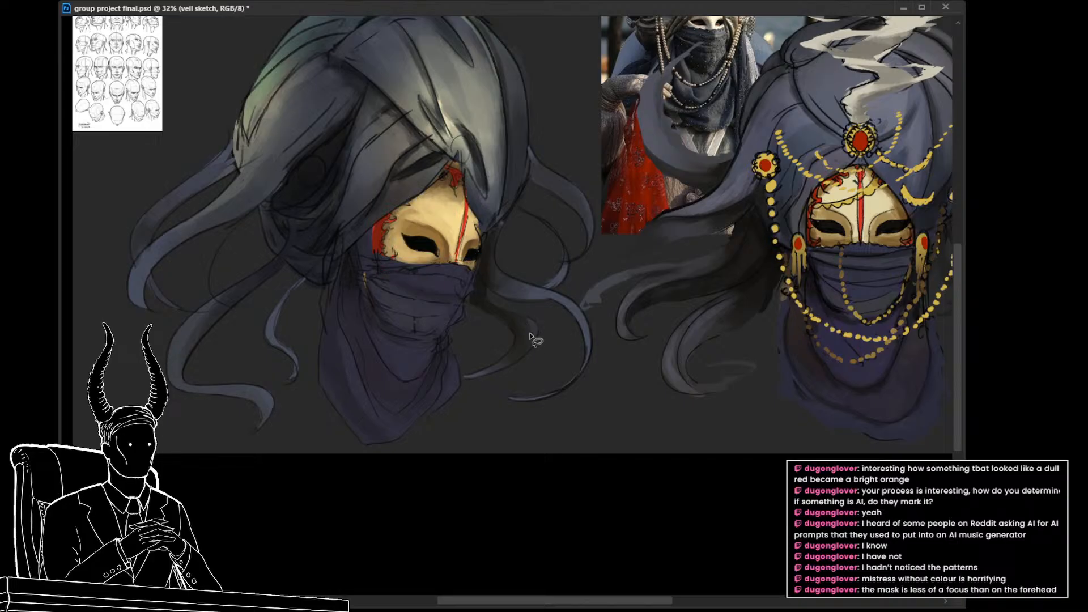
Step: Paint dark shading on the veil layer along the near side of the face and beneath the chin
{"action": "left_click_drag", "start_coordinate": [530, 348], "coordinate": [508, 350]}
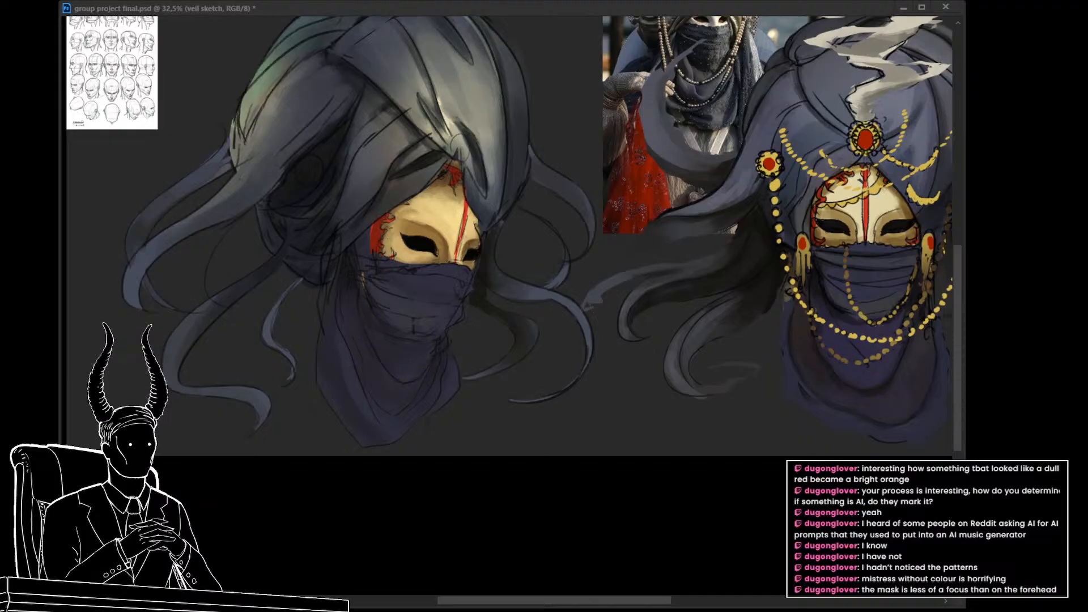
{"action": "left_click", "coordinate": [352, 278], "text": "alt"}
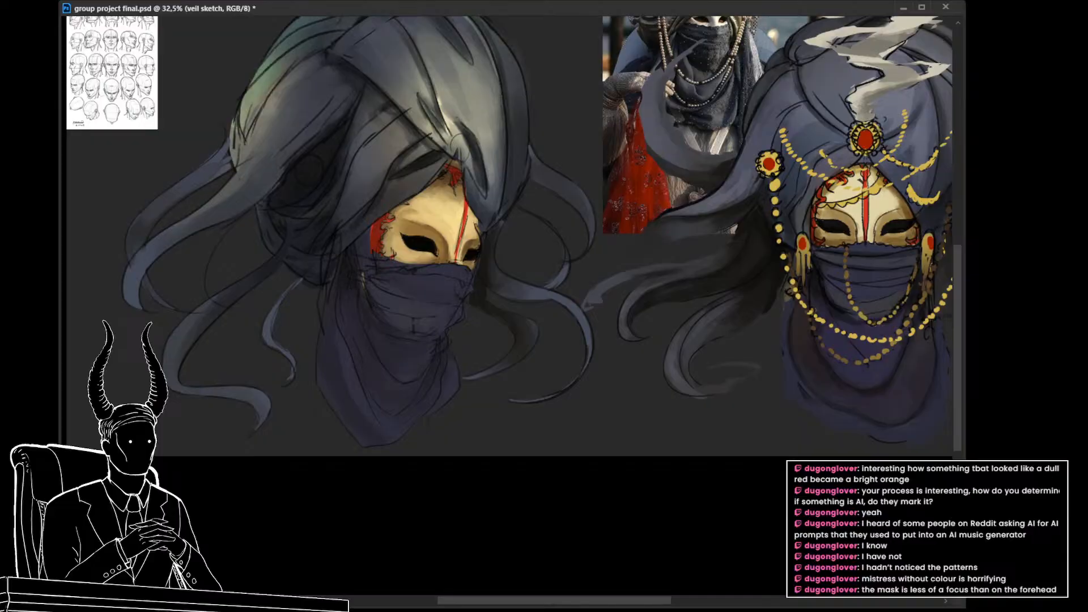
{"action": "key", "text": "alt+bracketleft"}
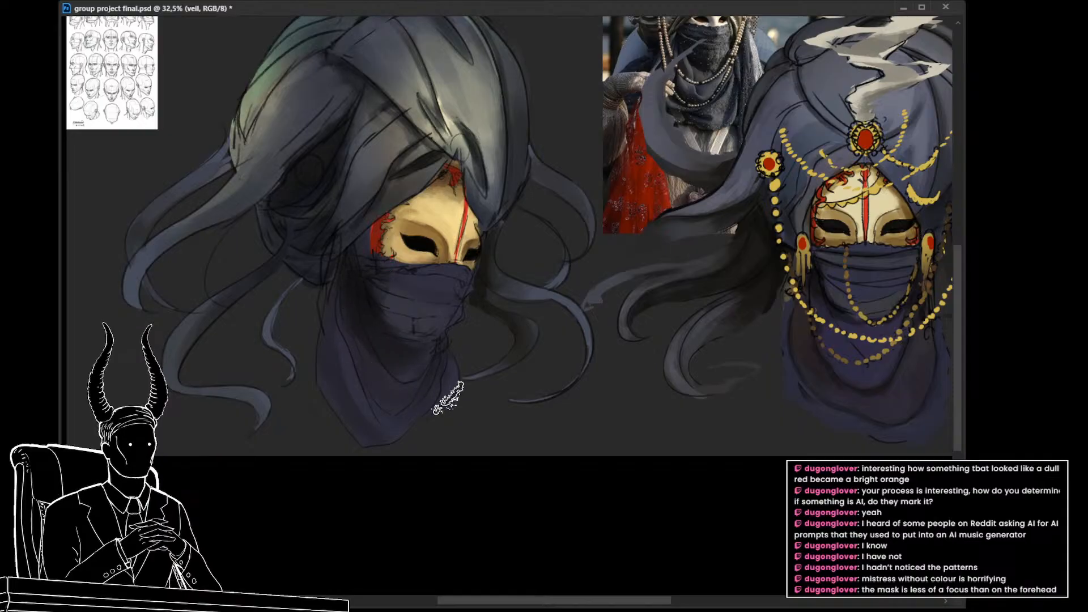
{"action": "mouse_move", "coordinate": [458, 396]}
{"action": "left_mouse_down"}
{"action": "mouse_move", "coordinate": [386, 395]}
{"action": "mouse_move", "coordinate": [427, 411]}
{"action": "left_mouse_up"}
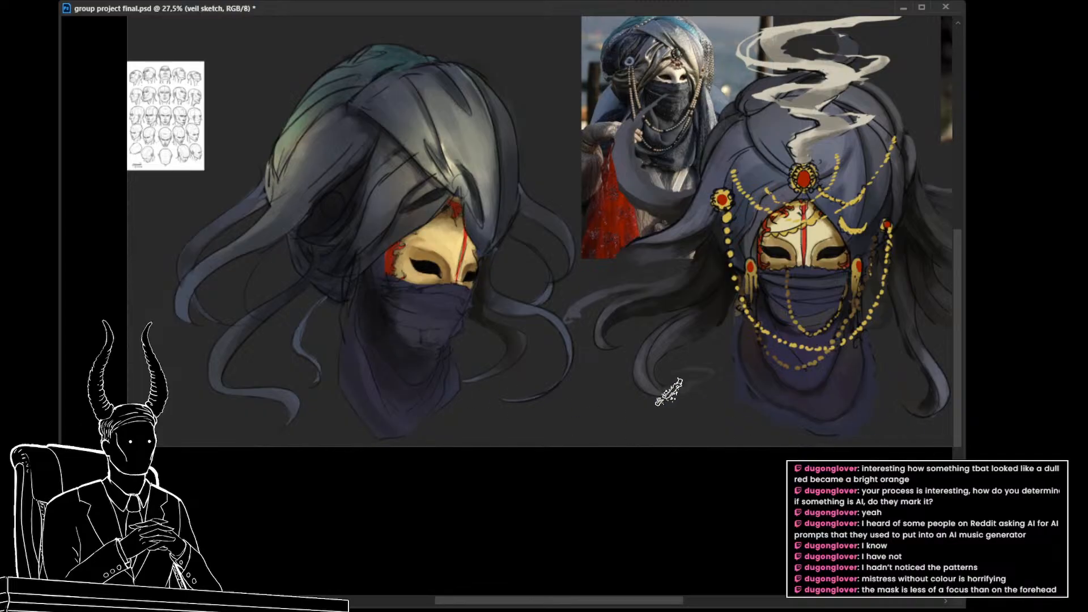
Step: Save the document and review the shaded veil beside the front-view character at several magnifications
{"action": "left_click_drag", "start_coordinate": [504, 370], "coordinate": [540, 381]}
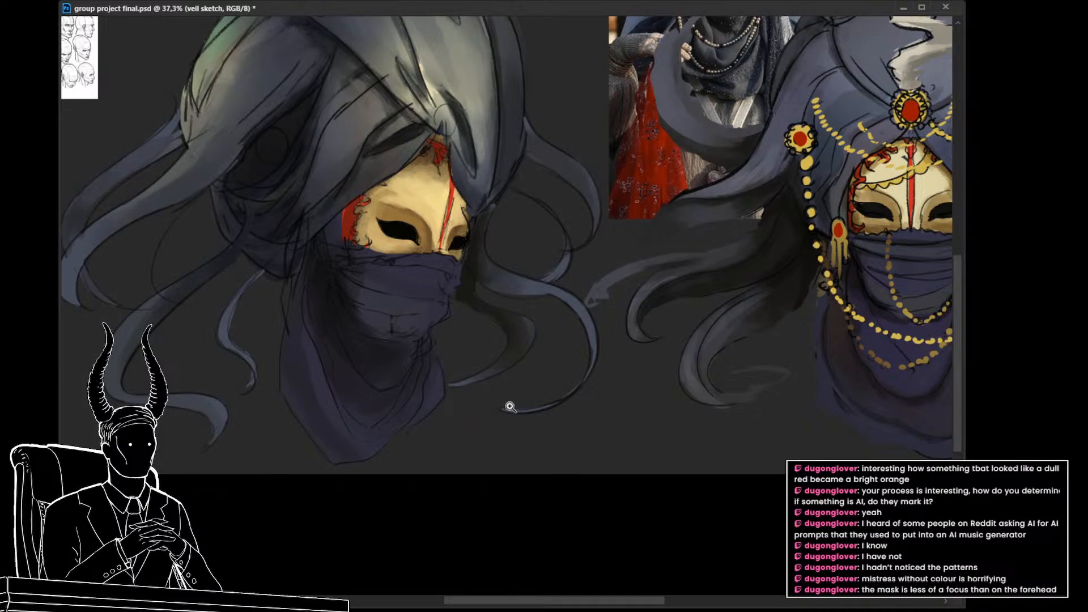
{"action": "left_click_drag", "start_coordinate": [510, 406], "coordinate": [478, 416]}
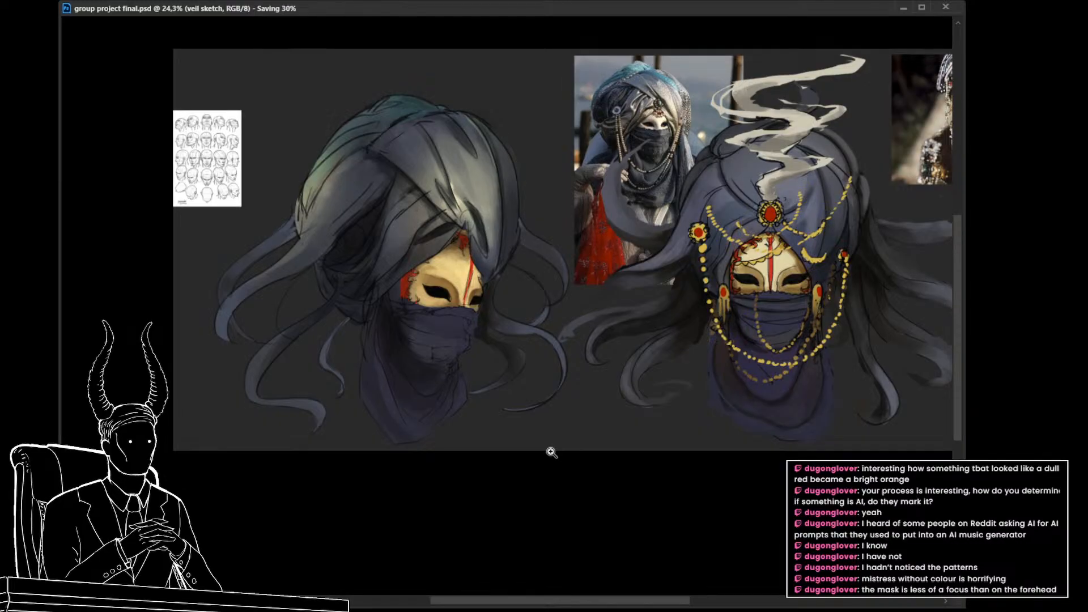
{"action": "left_click_drag", "start_coordinate": [522, 331], "coordinate": [545, 330]}
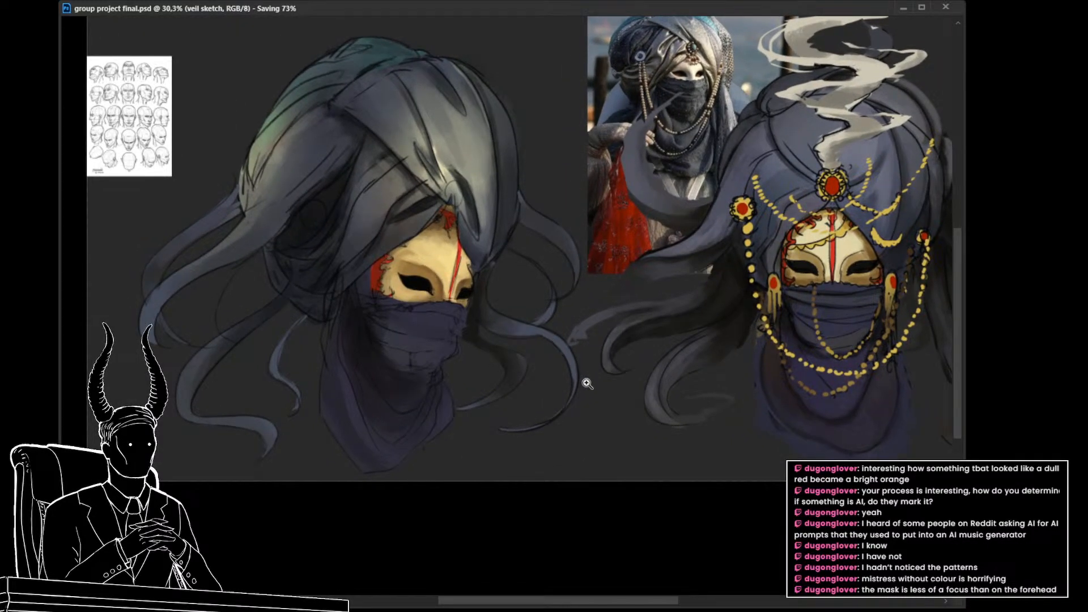
{"action": "left_click_drag", "start_coordinate": [569, 383], "coordinate": [555, 390]}
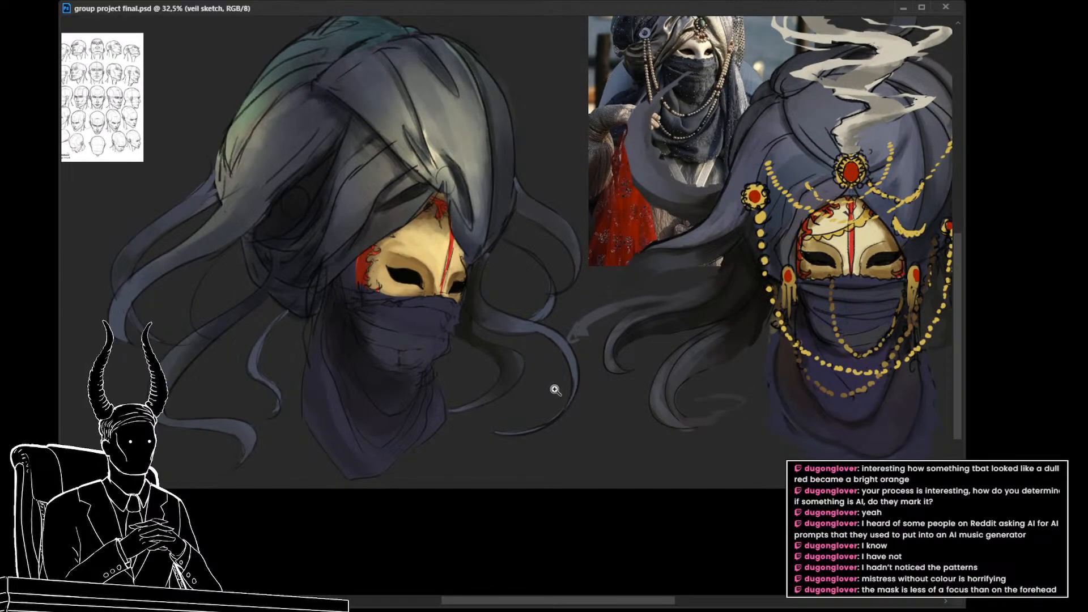
{"action": "left_click_drag", "start_coordinate": [561, 415], "coordinate": [554, 454]}
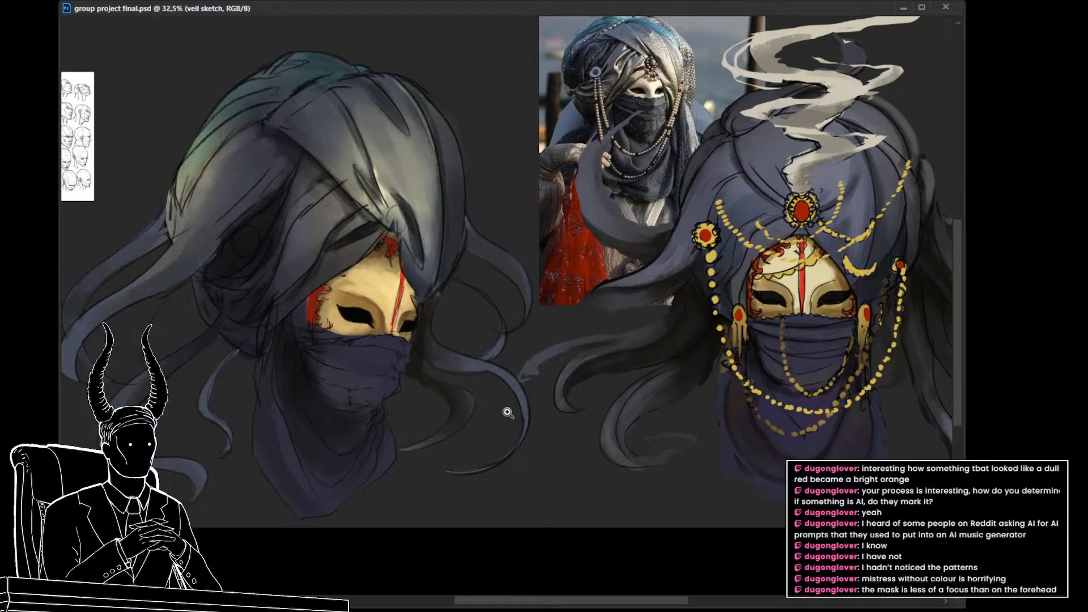
{"action": "left_click_drag", "start_coordinate": [516, 356], "coordinate": [491, 366]}
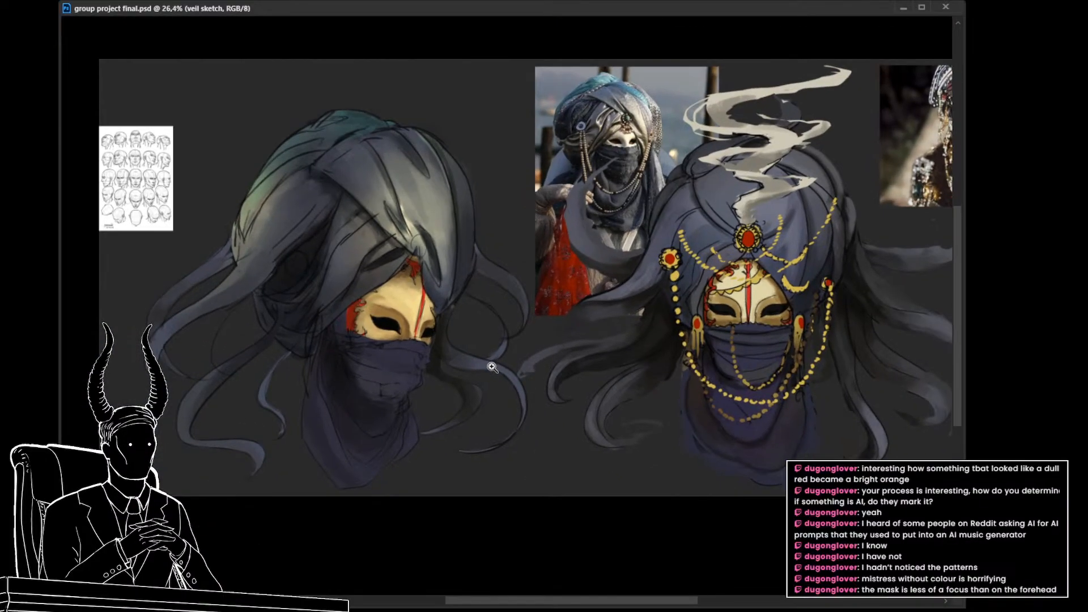
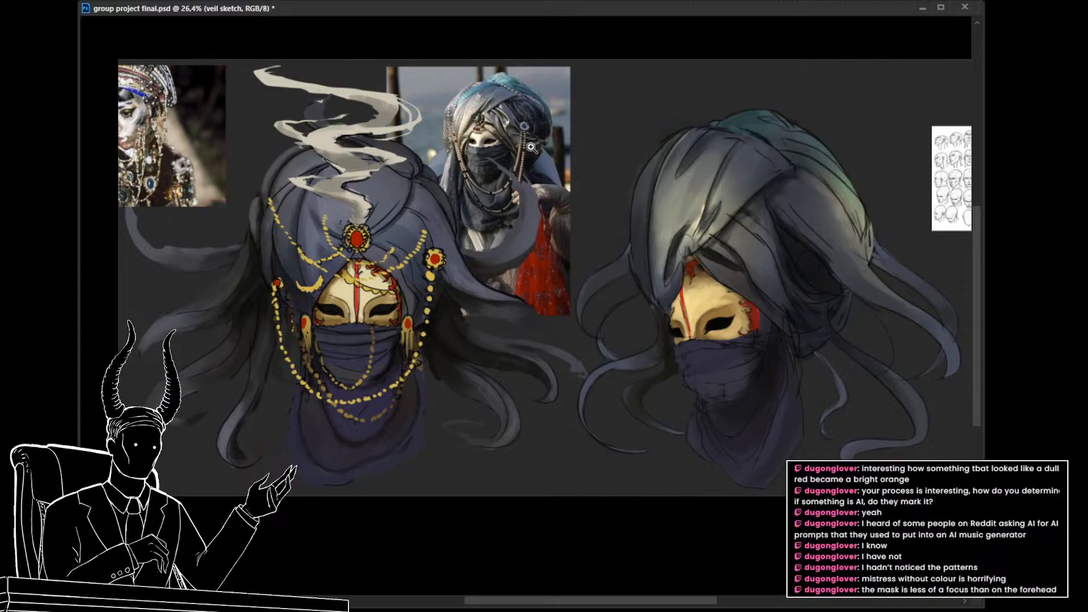
{"action": "left_click_drag", "start_coordinate": [584, 347], "coordinate": [497, 363]}
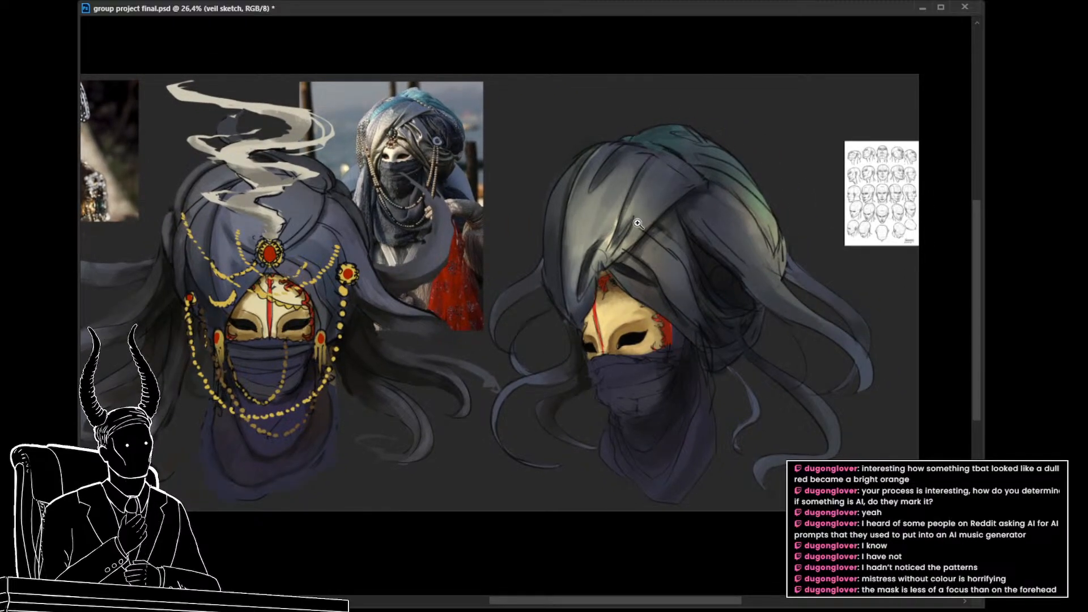
{"action": "key", "text": "ctrl"}
{"action": "left_click", "coordinate": [638, 243], "text": "ctrl"}
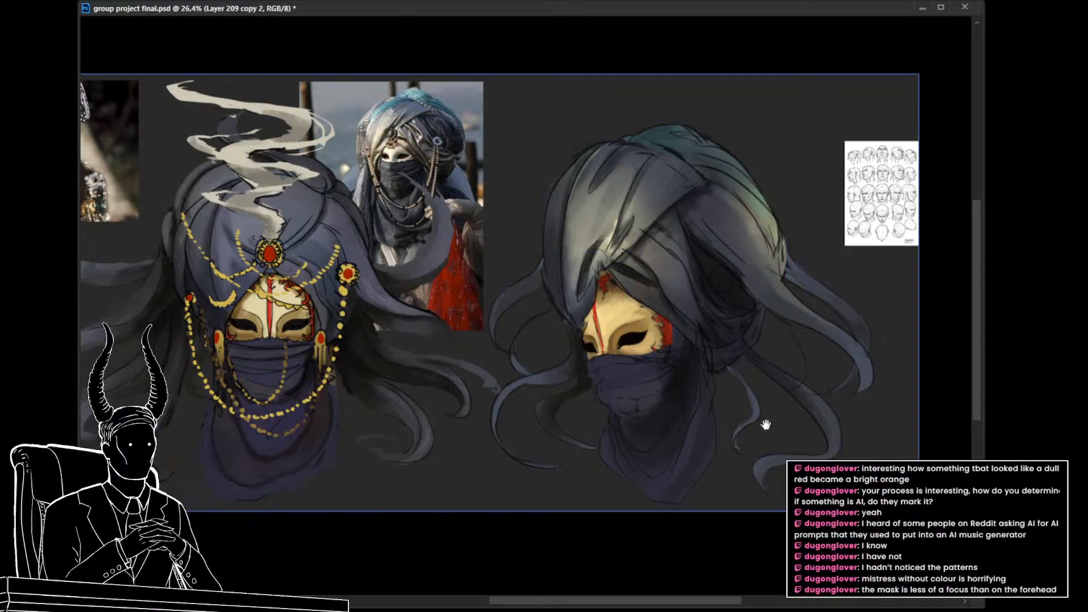
{"action": "left_click_drag", "start_coordinate": [764, 423], "coordinate": [735, 430]}
{"action": "key", "text": "ctrl+t"}
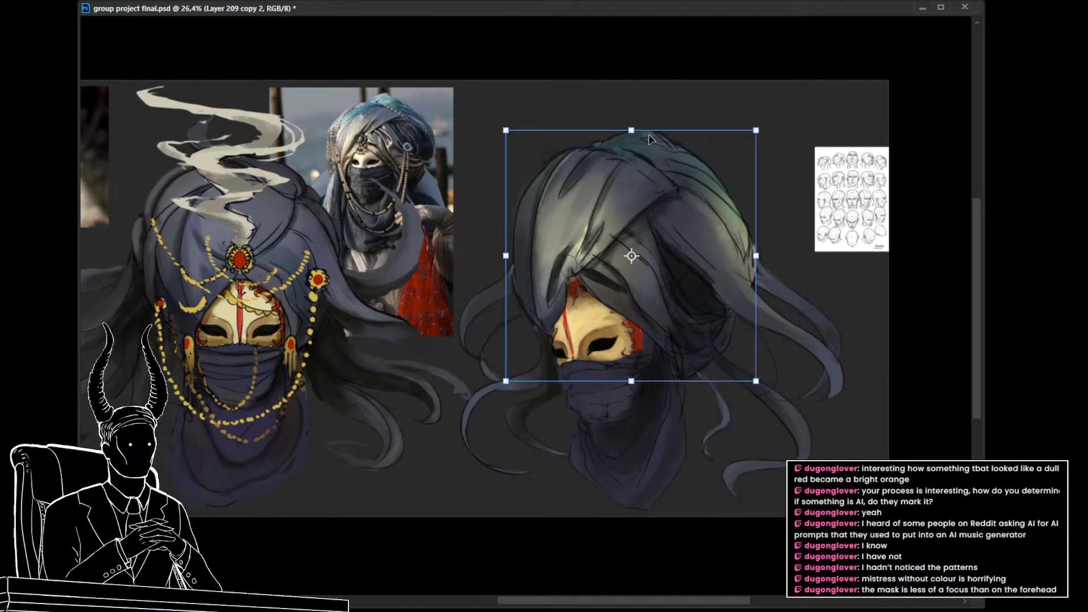
{"action": "left_click_drag", "start_coordinate": [631, 130], "coordinate": [636, 148]}
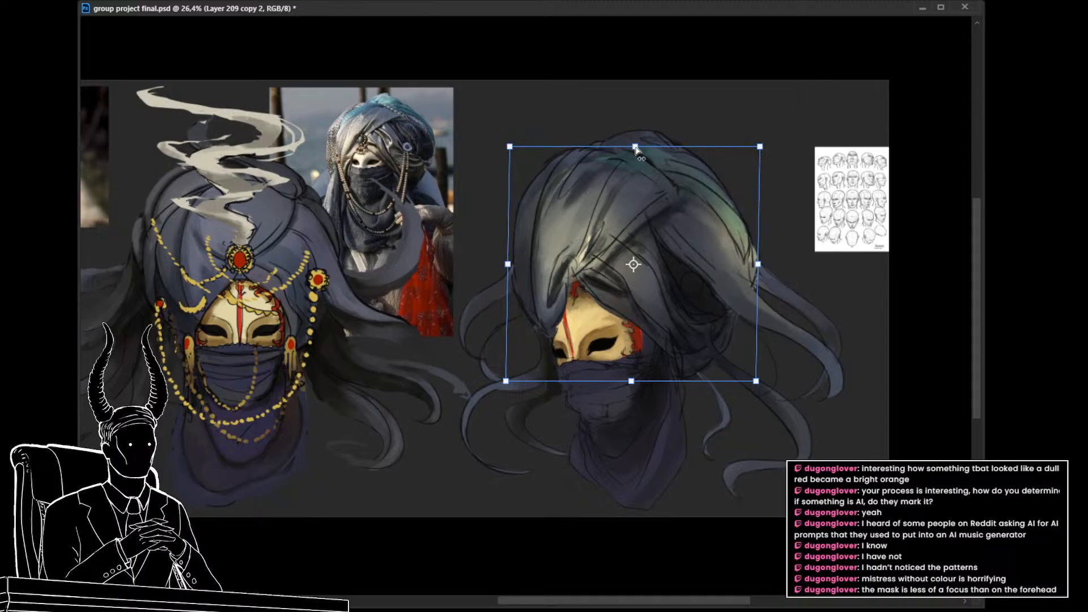
{"action": "key", "text": "ctrl+z"}
{"action": "key", "text": "Escape"}
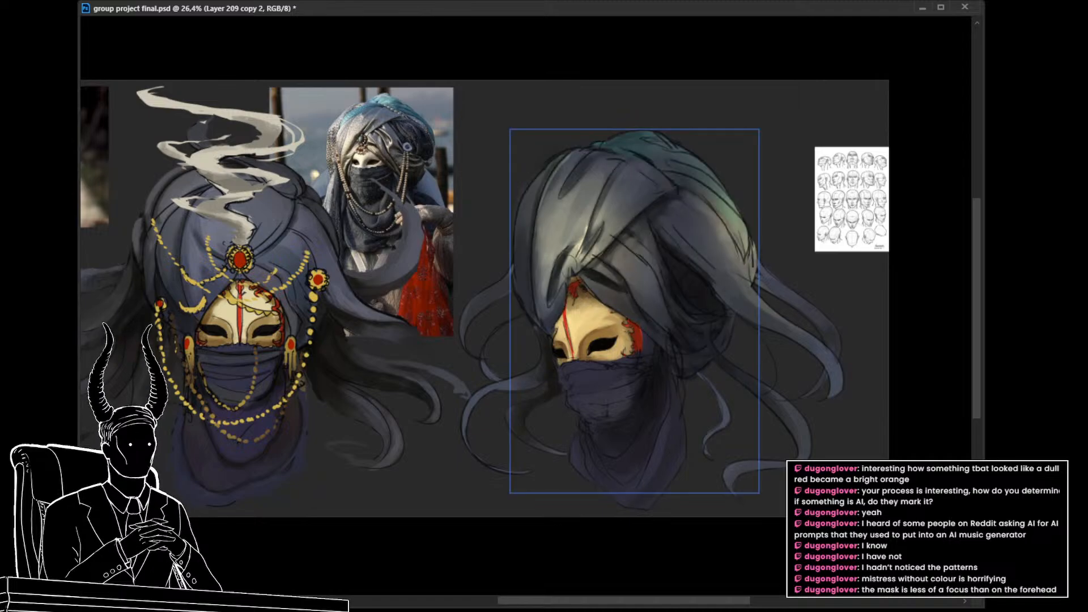
Step: Transform the three-quarter turban's paint and sketch layers together, lowering the crown and pulling the back edge in towards the face
{"action": "key", "text": "ctrl+t"}
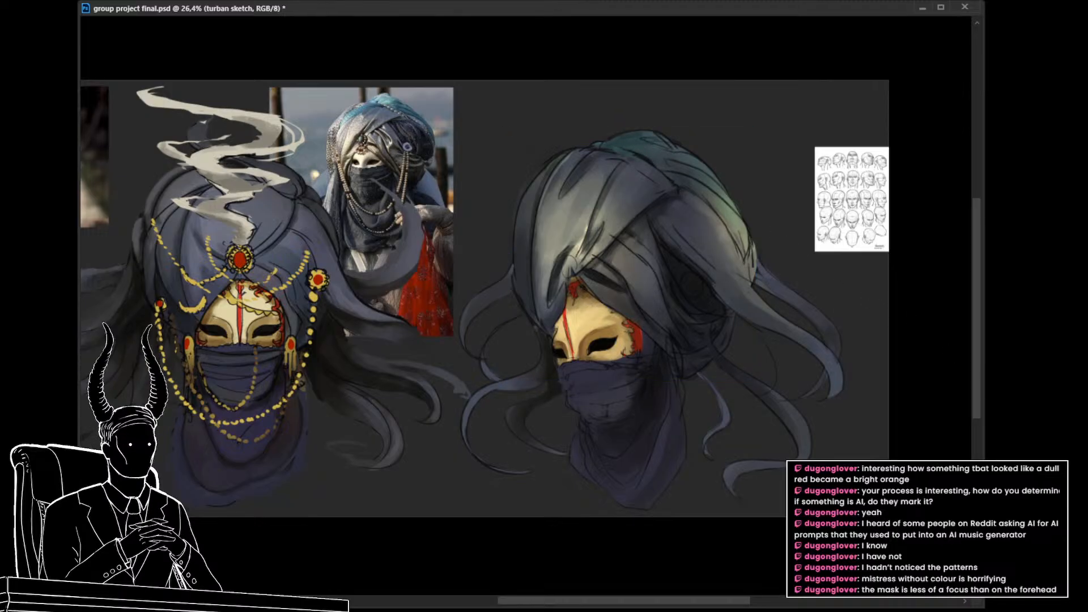
{"action": "key", "text": "ctrl+t"}
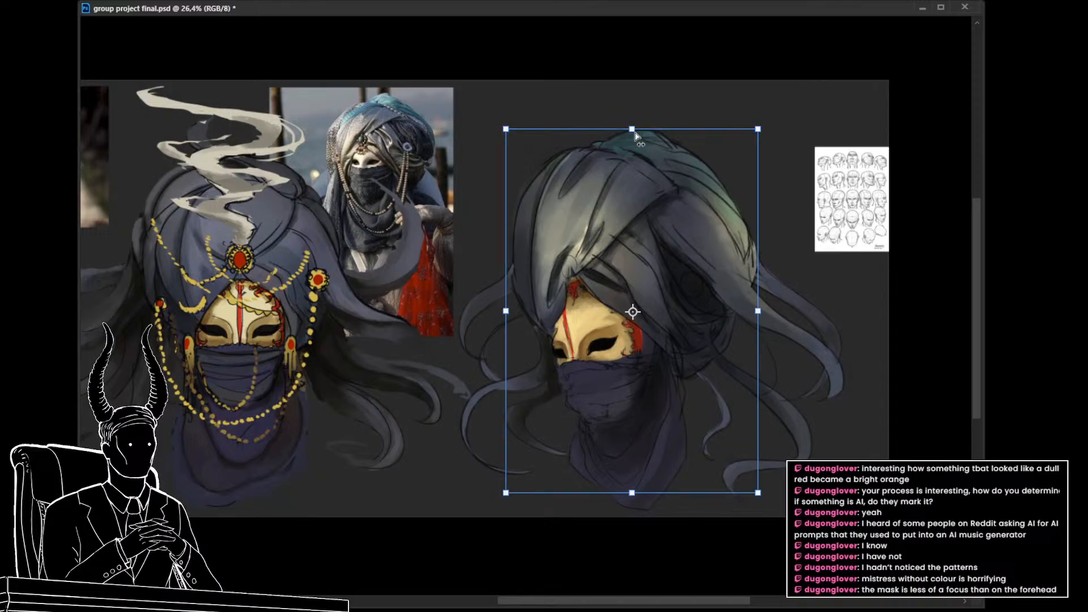
{"action": "left_click_drag", "start_coordinate": [633, 130], "coordinate": [635, 151]}
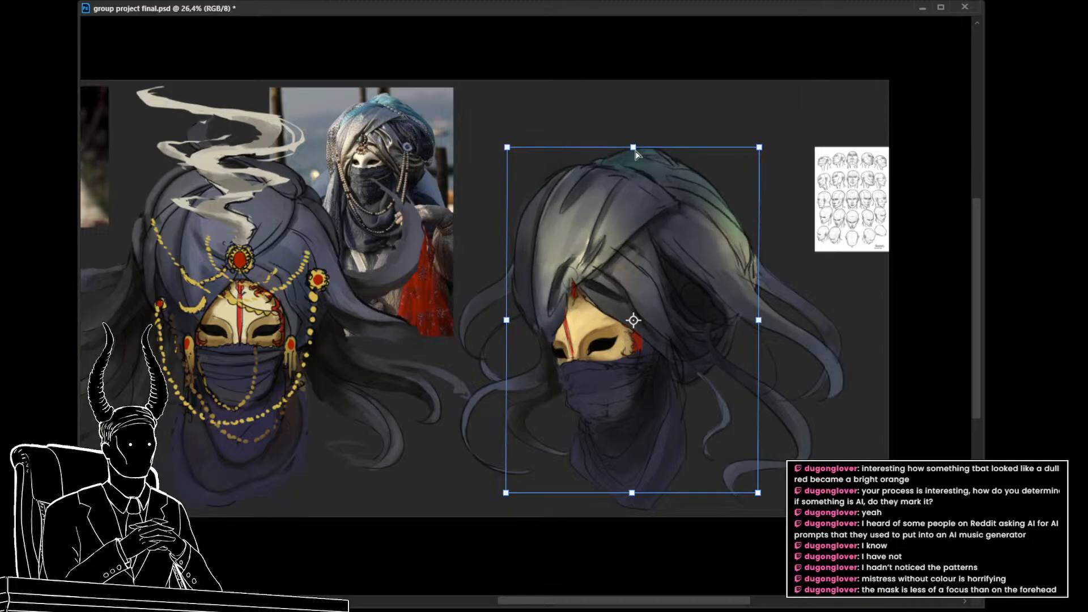
{"action": "left_click_drag", "start_coordinate": [759, 318], "coordinate": [752, 319]}
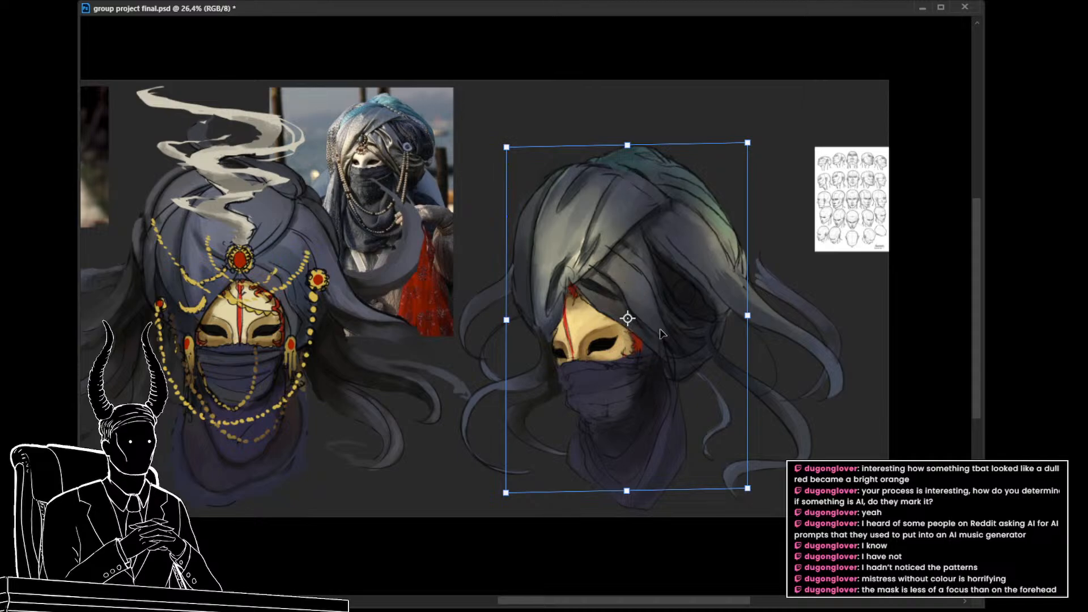
{"action": "key", "text": "Return"}
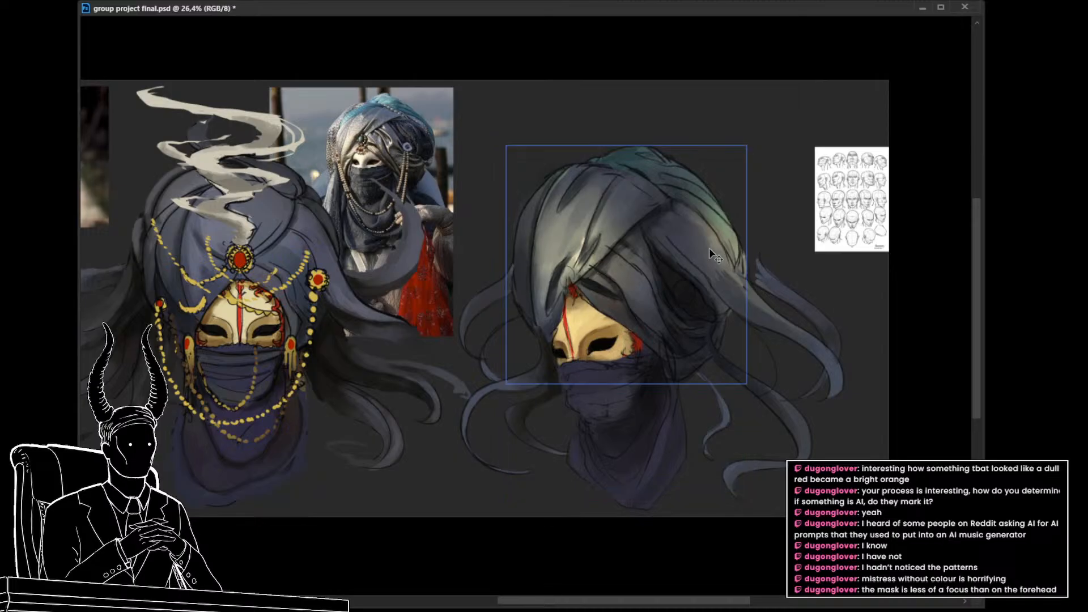
Step: Step back and forth through the turban transform to compare its previous and reshaped silhouettes
{"action": "key", "text": "ctrl"}
{"action": "key", "text": "ctrl+z"}
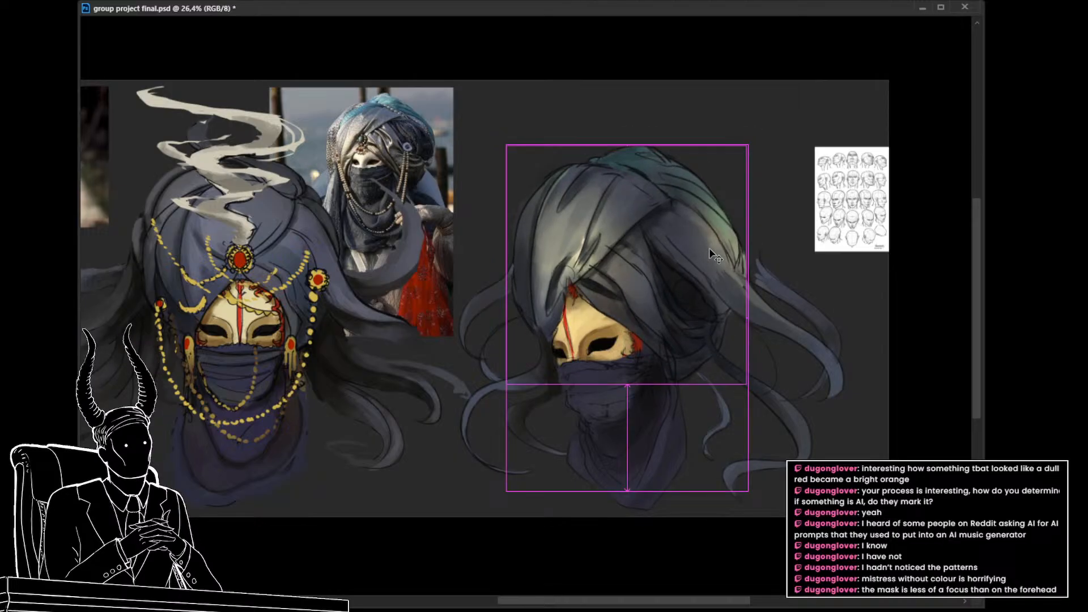
{"action": "key", "text": "ctrl+shift+z"}
{"action": "key", "text": "ctrl+z"}
{"action": "key", "text": "ctrl+shift+z"}
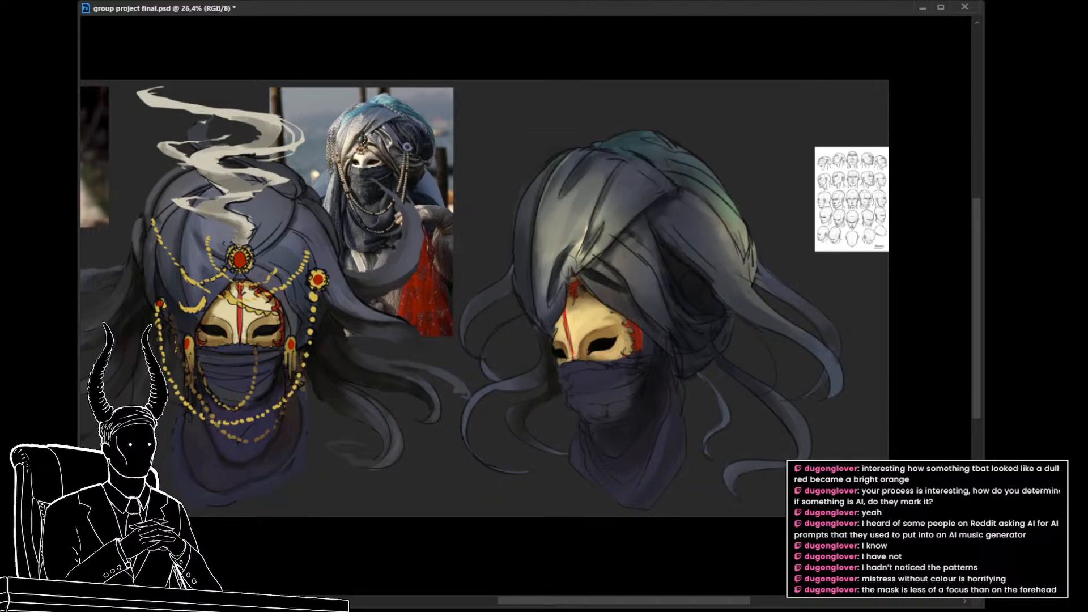
{"action": "key", "text": "ctrl+z"}
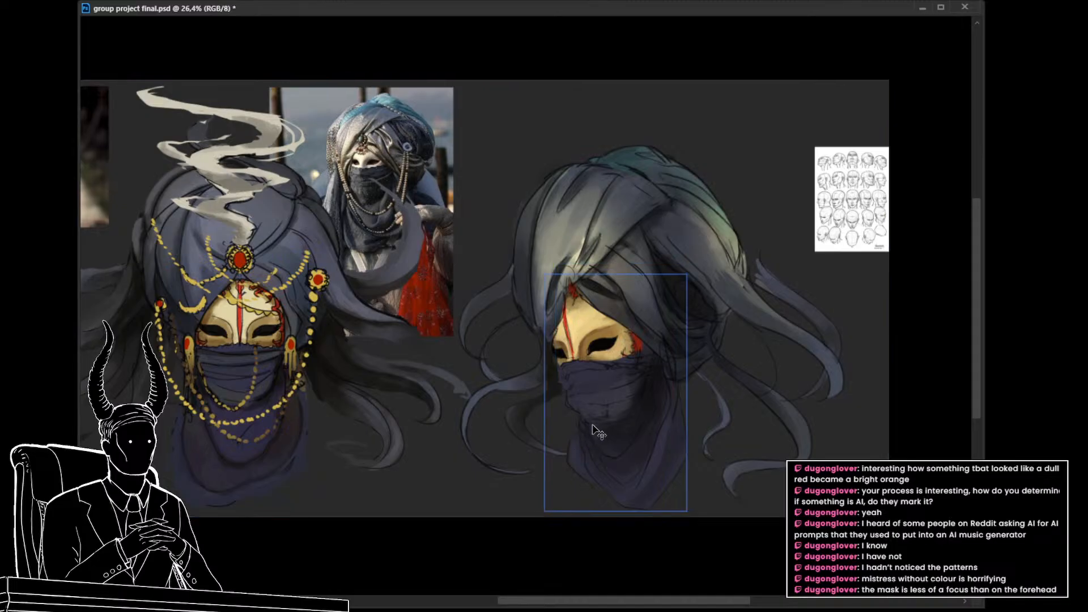
Step: Select the veil layer of the three-quarter character and duplicate it
{"action": "key", "text": "ctrl+space"}
{"action": "left_click_drag", "start_coordinate": [601, 432], "coordinate": [651, 425]}
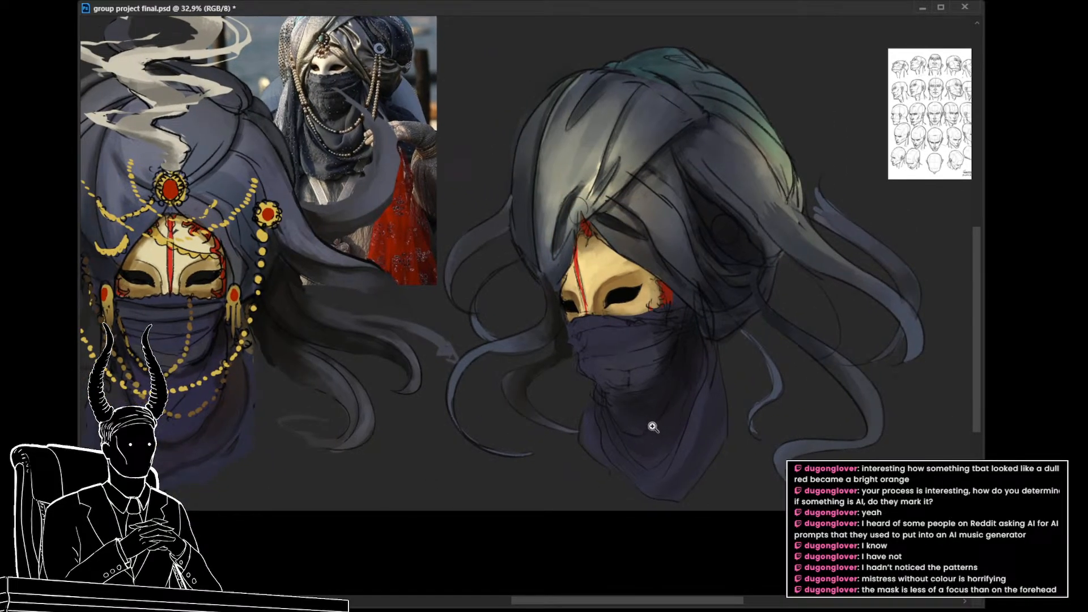
{"action": "left_click", "coordinate": [626, 378]}
{"action": "left_click", "coordinate": [646, 391]}
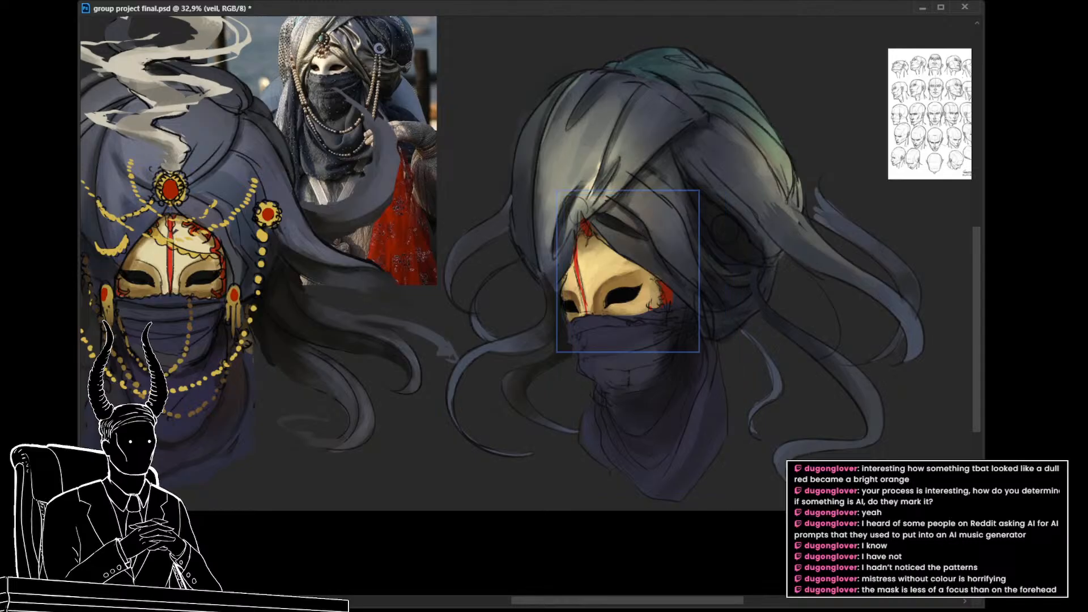
{"action": "key", "text": "ctrl+j"}
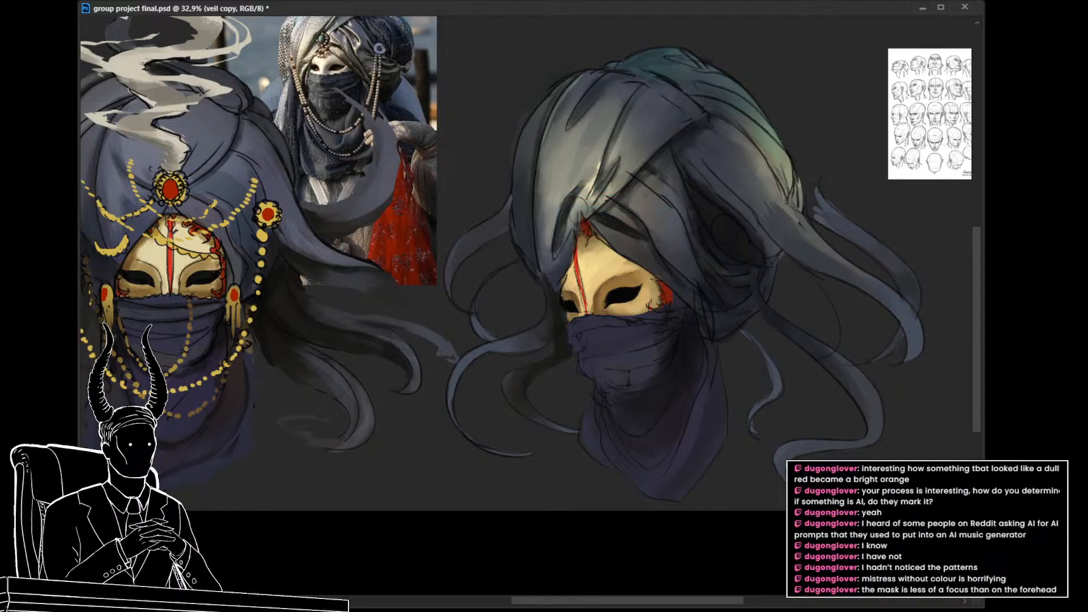
Step: Brush shading onto the veil copy just below the mask, around the near cheek and the upper folds
{"action": "key", "text": "b"}
{"action": "left_click_drag", "start_coordinate": [647, 398], "coordinate": [670, 409]}
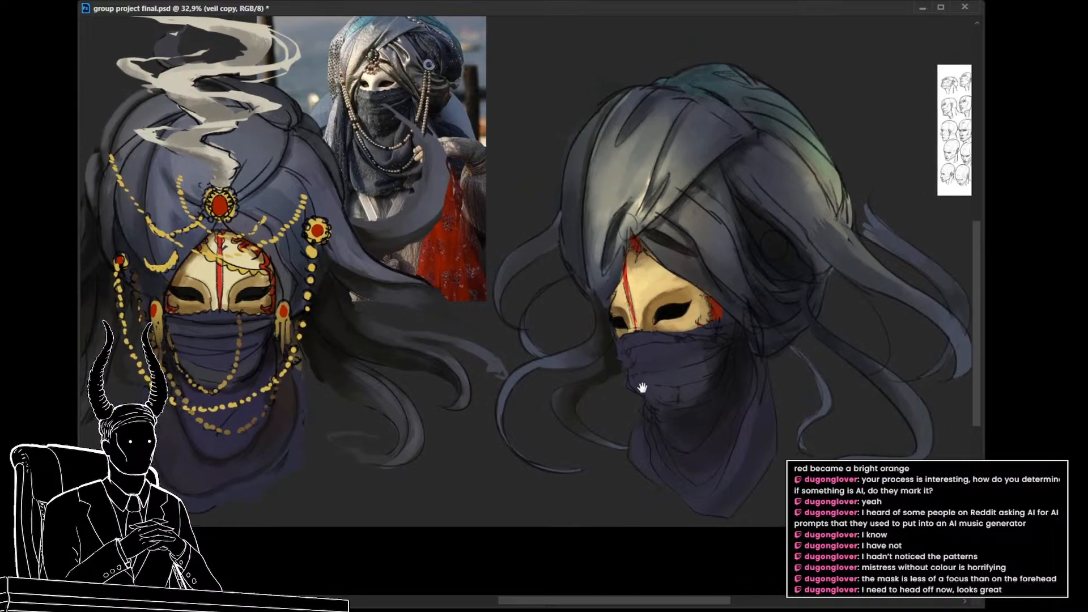
{"action": "left_click_drag", "start_coordinate": [607, 367], "coordinate": [633, 365]}
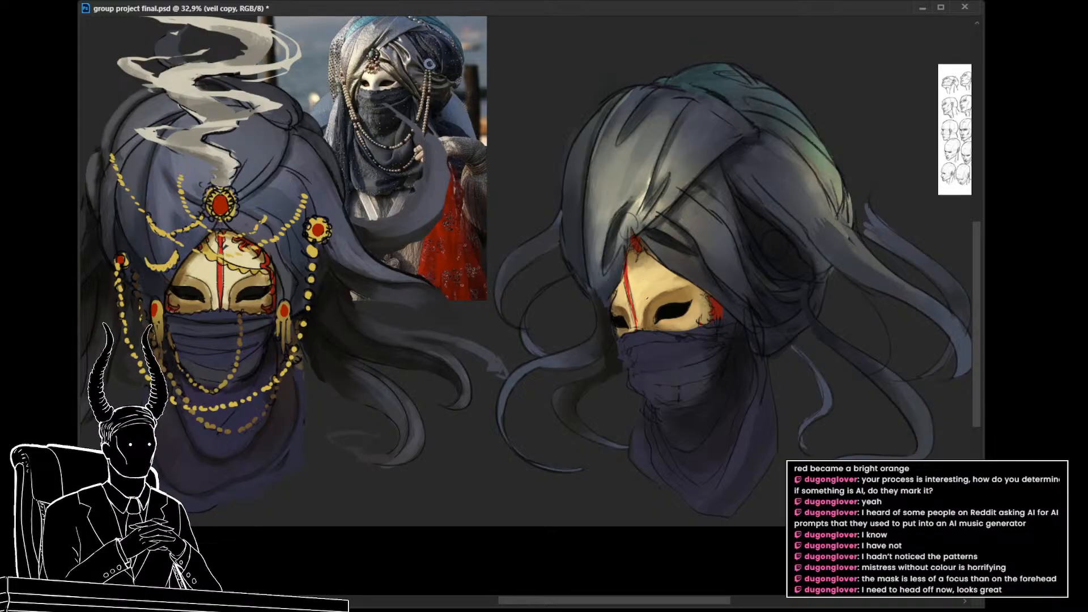
{"action": "left_click_drag", "start_coordinate": [645, 352], "coordinate": [623, 337]}
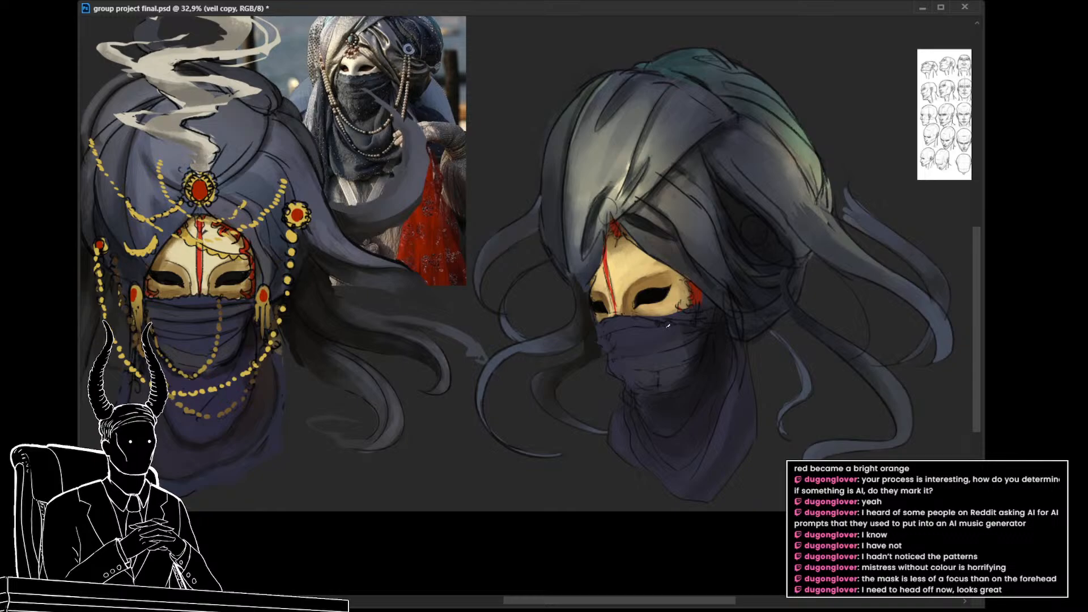
{"action": "left_click_drag", "start_coordinate": [668, 325], "coordinate": [648, 320]}
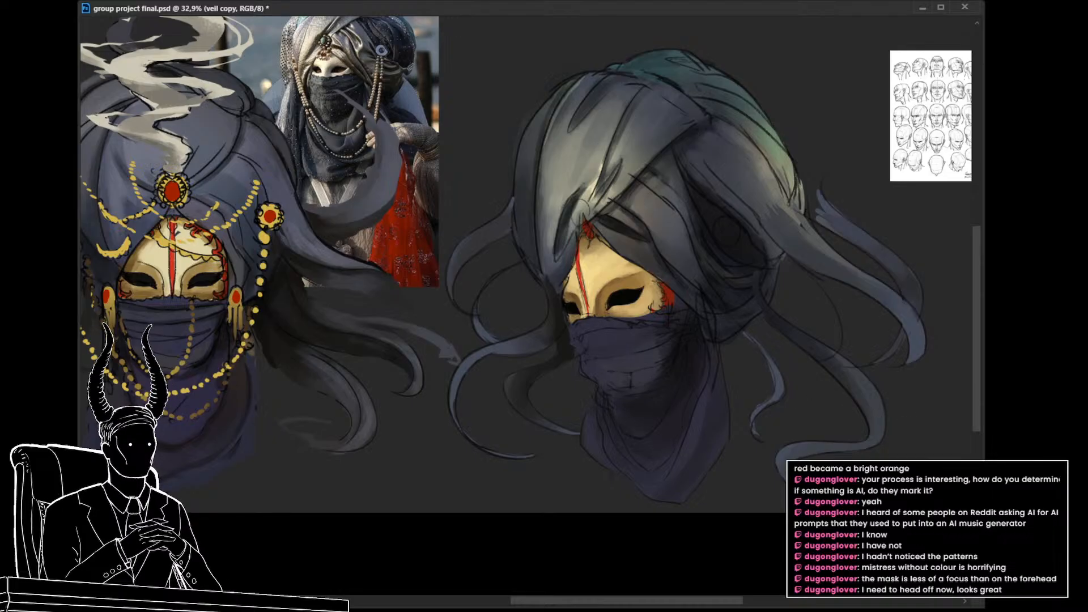
{"action": "left_click", "coordinate": [681, 304], "text": "alt"}
{"action": "left_click_drag", "start_coordinate": [653, 315], "coordinate": [644, 296]}
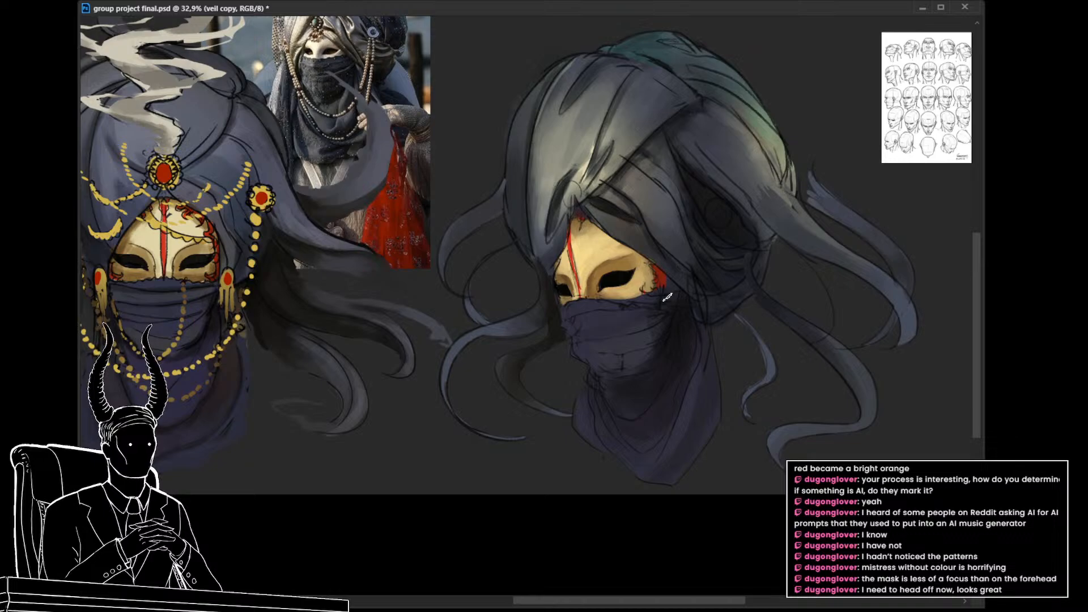
Step: Deepen the dark shading on the veil copy along the jaw, beneath the chin and over the neck folds
{"action": "scroll", "coordinate": [683, 345], "scroll_direction": "down", "scroll_amount": 2}
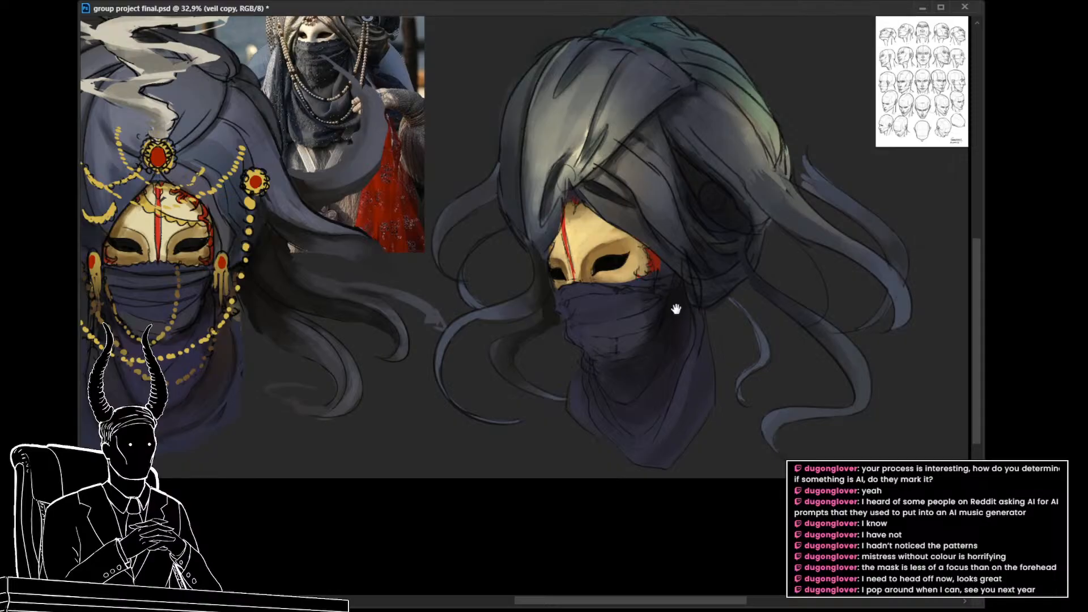
{"action": "scroll", "coordinate": [673, 305], "scroll_direction": "down", "scroll_amount": 2}
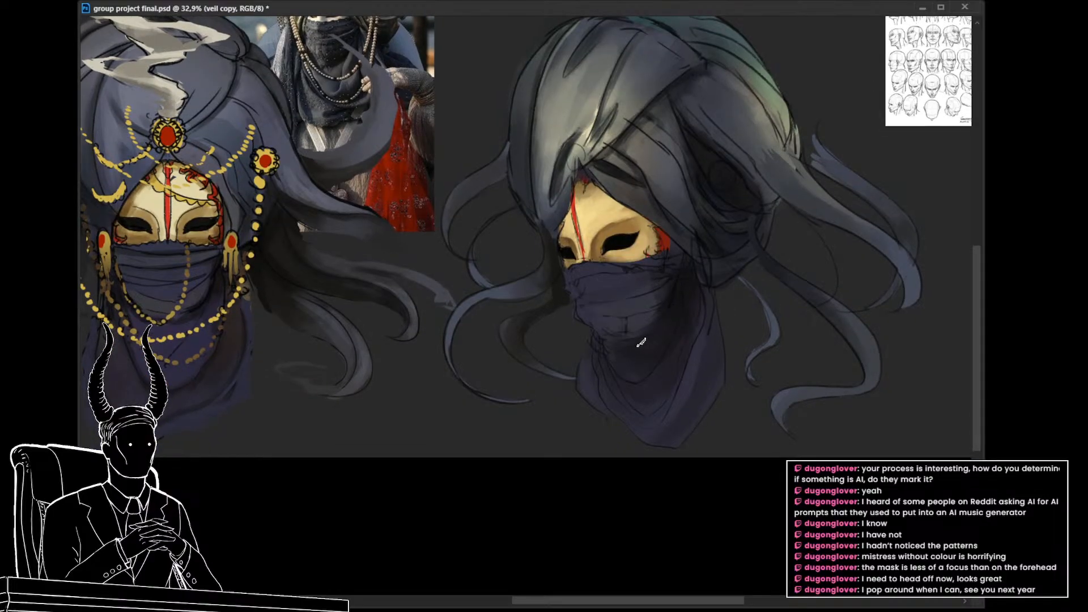
{"action": "left_click", "coordinate": [668, 291]}
{"action": "left_click", "coordinate": [660, 292]}
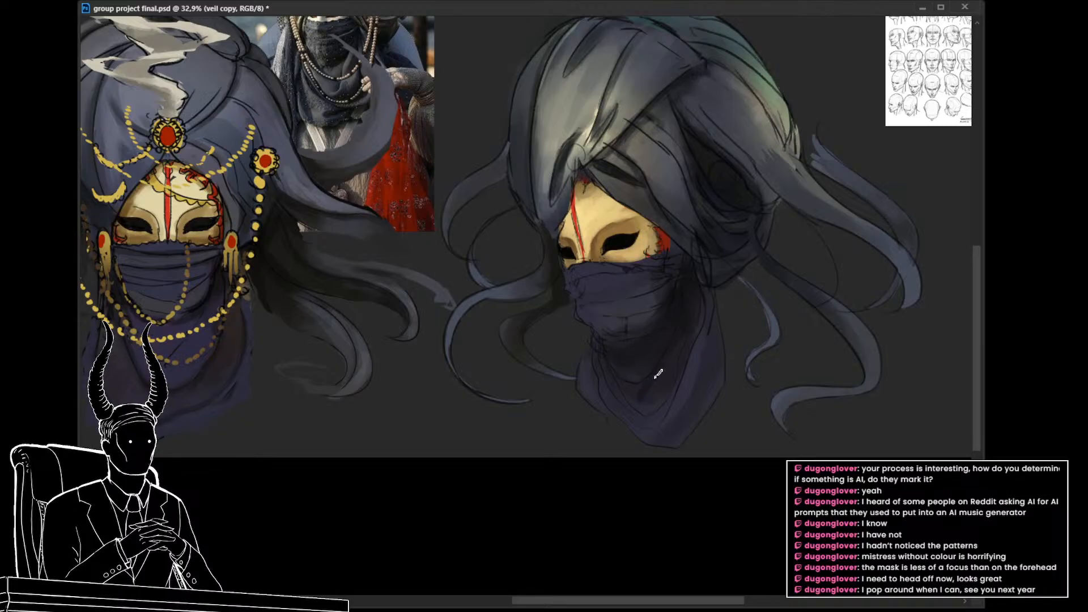
{"action": "key", "text": "ctrl+z"}
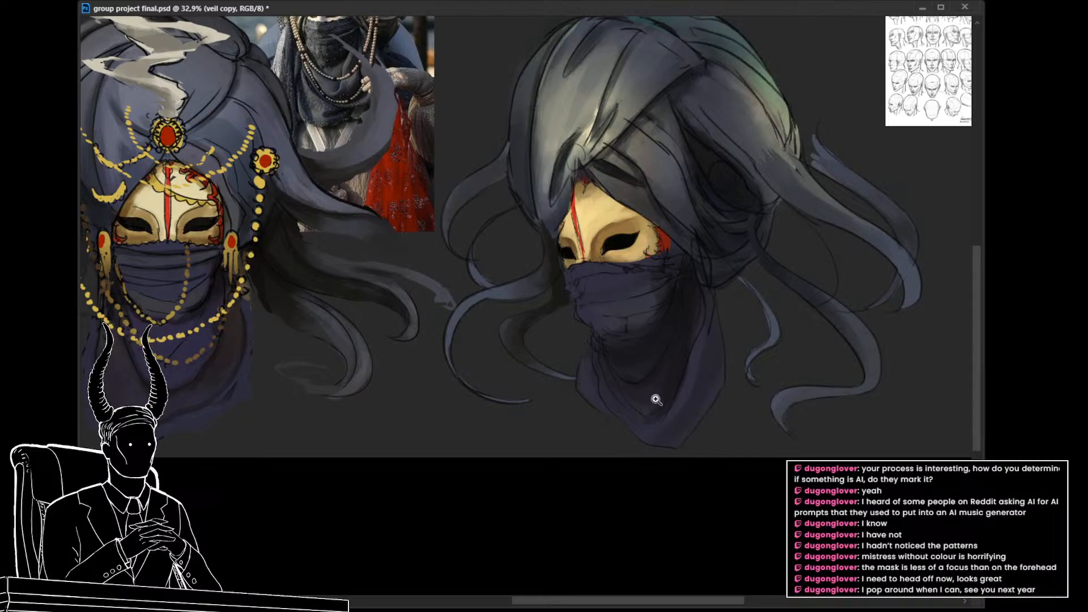
{"action": "left_click_drag", "start_coordinate": [632, 399], "coordinate": [616, 440]}
{"action": "mouse_move", "coordinate": [616, 440]}
{"action": "left_mouse_down"}
{"action": "mouse_move", "coordinate": [590, 427]}
{"action": "mouse_move", "coordinate": [604, 431]}
{"action": "left_mouse_up"}
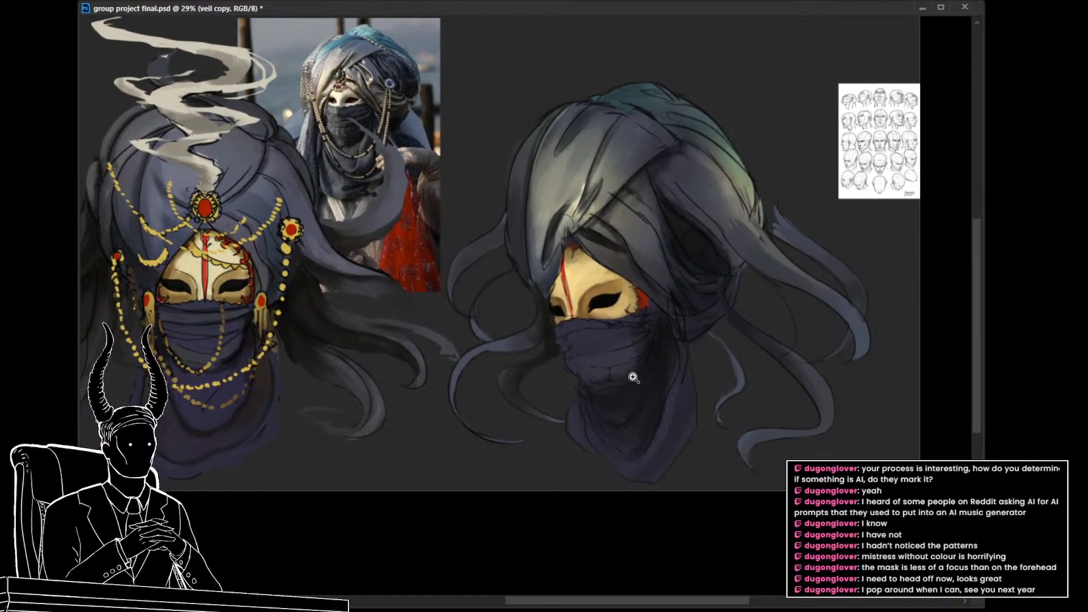
Step: Lasso a zigzag smoke ribbon rising from the turban's front and fill it with the grey-beige sampled from the front-view smoke
{"action": "left_click_drag", "start_coordinate": [621, 376], "coordinate": [624, 395]}
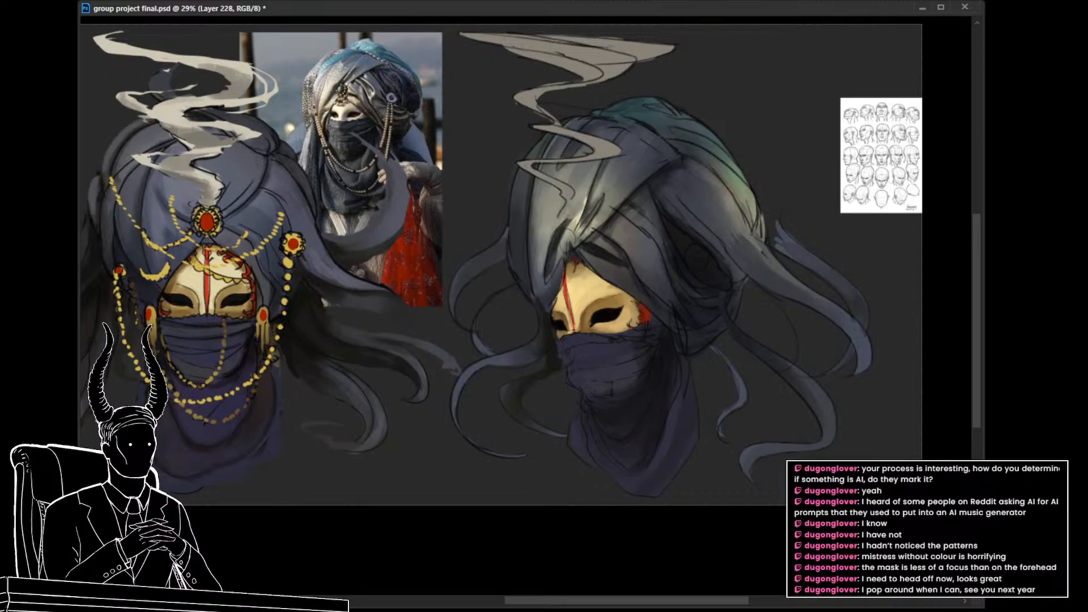
{"action": "left_click_drag", "start_coordinate": [578, 313], "coordinate": [592, 345]}
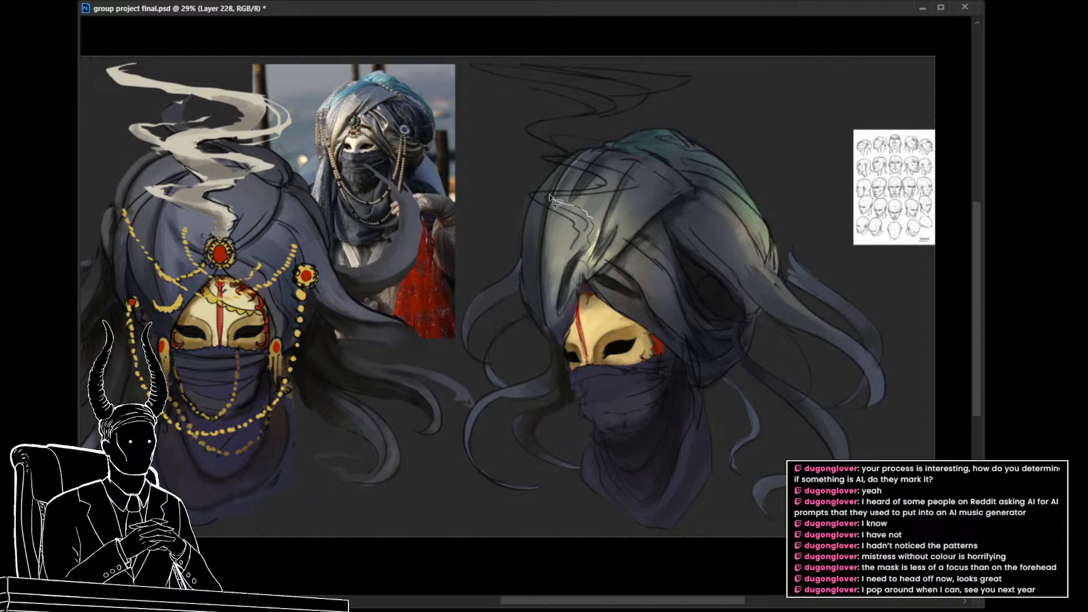
{"action": "mouse_move", "coordinate": [551, 198]}
{"action": "left_mouse_down"}
{"action": "mouse_move", "coordinate": [602, 176]}
{"action": "mouse_move", "coordinate": [557, 154]}
{"action": "mouse_move", "coordinate": [671, 101]}
{"action": "mouse_move", "coordinate": [502, 72]}
{"action": "mouse_move", "coordinate": [599, 107]}
{"action": "mouse_move", "coordinate": [521, 141]}
{"action": "mouse_move", "coordinate": [571, 177]}
{"action": "mouse_move", "coordinate": [531, 198]}
{"action": "mouse_move", "coordinate": [592, 225]}
{"action": "mouse_move", "coordinate": [564, 249]}
{"action": "mouse_move", "coordinate": [587, 255]}
{"action": "left_mouse_up"}
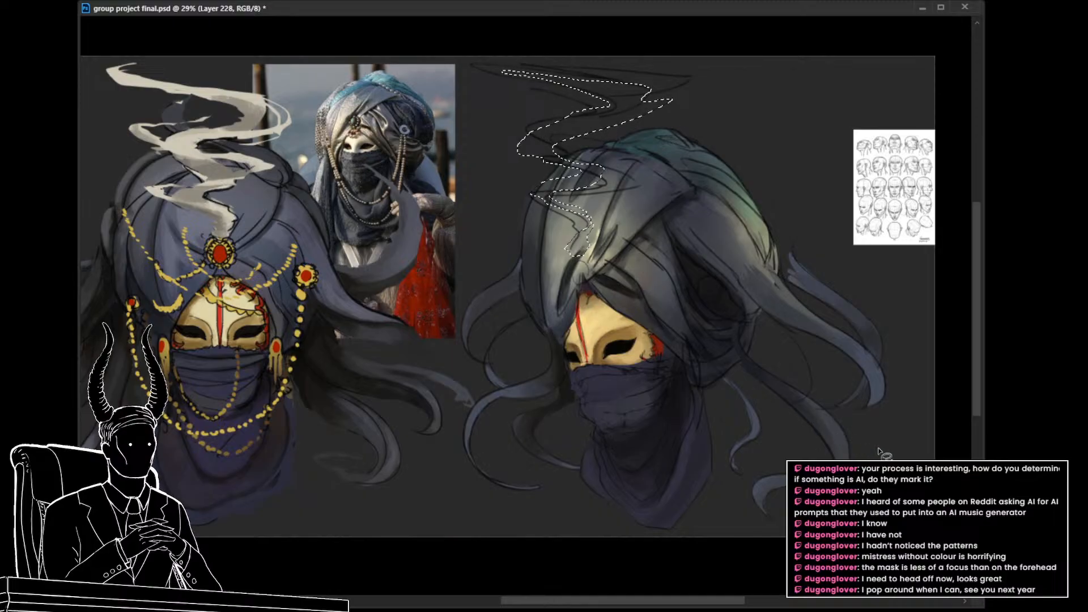
{"action": "key", "text": "b"}
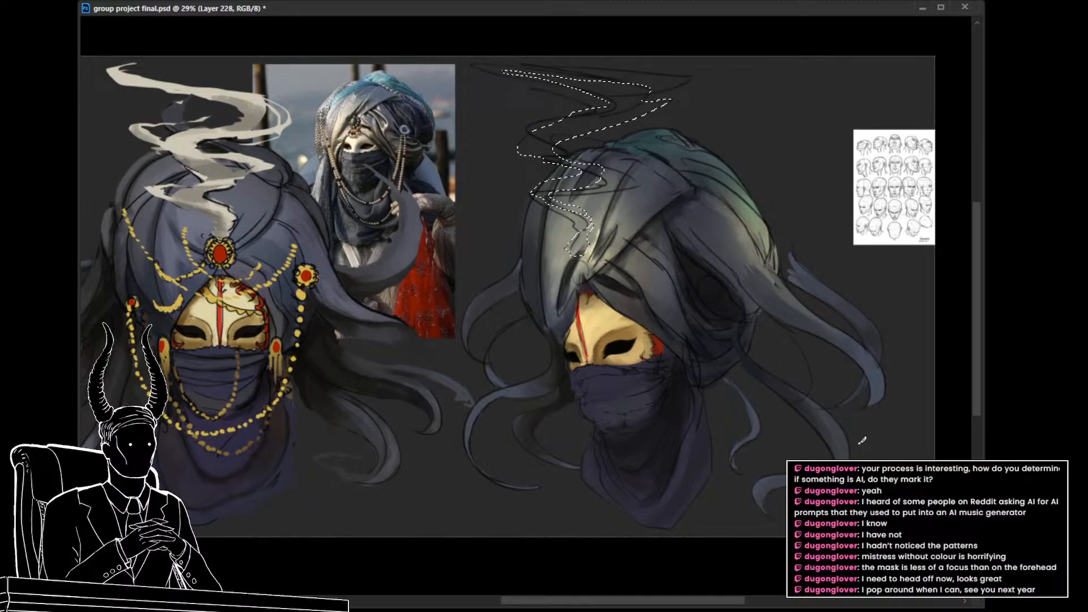
{"action": "left_click", "coordinate": [201, 190], "text": "alt"}
{"action": "key", "text": "alt+BackSpace"}
{"action": "key", "text": "ctrl+d"}
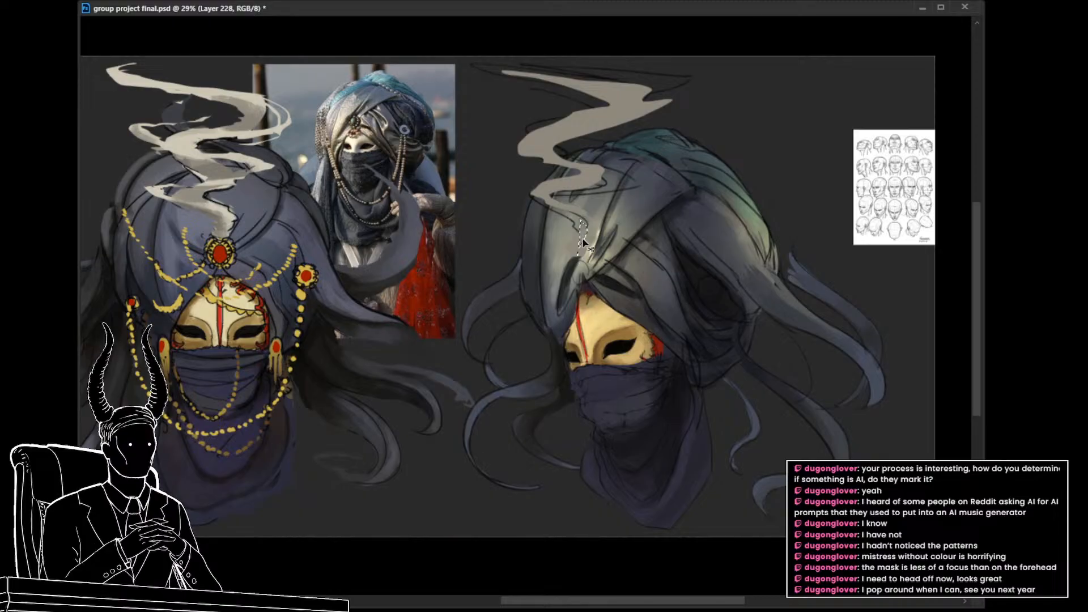
Step: Lasso thin wisps along the smoke ribbon's bends and fill them with the lighter cream sampled from the front-view smoke
{"action": "mouse_move", "coordinate": [580, 249]}
{"action": "left_mouse_down"}
{"action": "mouse_move", "coordinate": [544, 216]}
{"action": "mouse_move", "coordinate": [488, 193]}
{"action": "mouse_move", "coordinate": [588, 176]}
{"action": "mouse_move", "coordinate": [639, 152]}
{"action": "mouse_move", "coordinate": [537, 152]}
{"action": "mouse_move", "coordinate": [494, 133]}
{"action": "mouse_move", "coordinate": [680, 111]}
{"action": "mouse_move", "coordinate": [686, 98]}
{"action": "mouse_move", "coordinate": [662, 86]}
{"action": "mouse_move", "coordinate": [529, 106]}
{"action": "mouse_move", "coordinate": [534, 86]}
{"action": "mouse_move", "coordinate": [693, 67]}
{"action": "mouse_move", "coordinate": [515, 101]}
{"action": "mouse_move", "coordinate": [625, 79]}
{"action": "mouse_move", "coordinate": [518, 102]}
{"action": "mouse_move", "coordinate": [664, 86]}
{"action": "mouse_move", "coordinate": [692, 104]}
{"action": "mouse_move", "coordinate": [508, 132]}
{"action": "mouse_move", "coordinate": [494, 146]}
{"action": "mouse_move", "coordinate": [641, 153]}
{"action": "mouse_move", "coordinate": [518, 181]}
{"action": "mouse_move", "coordinate": [507, 194]}
{"action": "mouse_move", "coordinate": [524, 211]}
{"action": "mouse_move", "coordinate": [559, 216]}
{"action": "mouse_move", "coordinate": [591, 261]}
{"action": "left_mouse_up"}
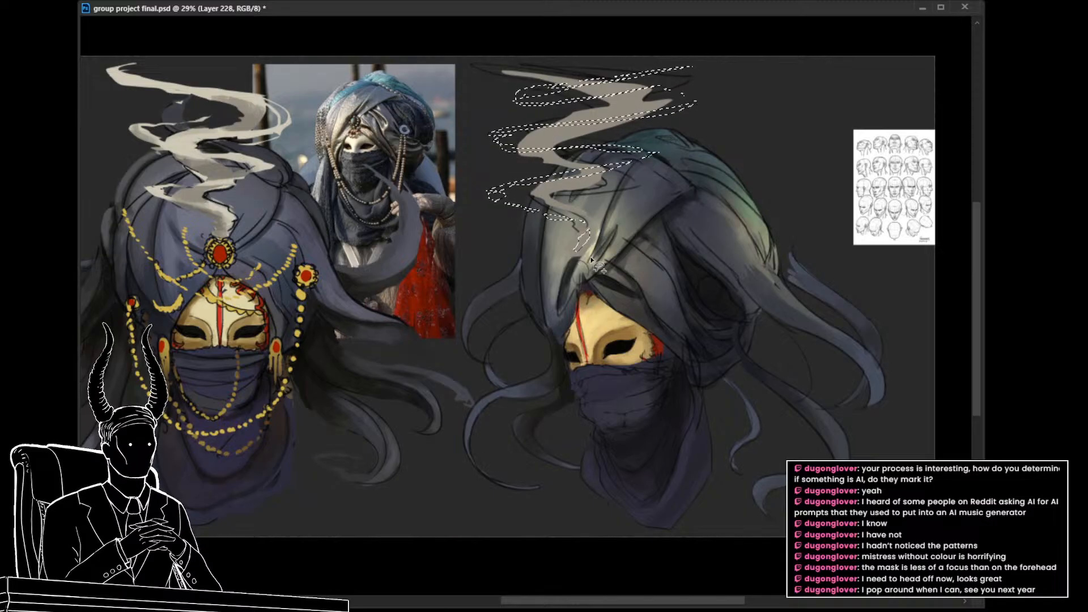
{"action": "key", "text": "i"}
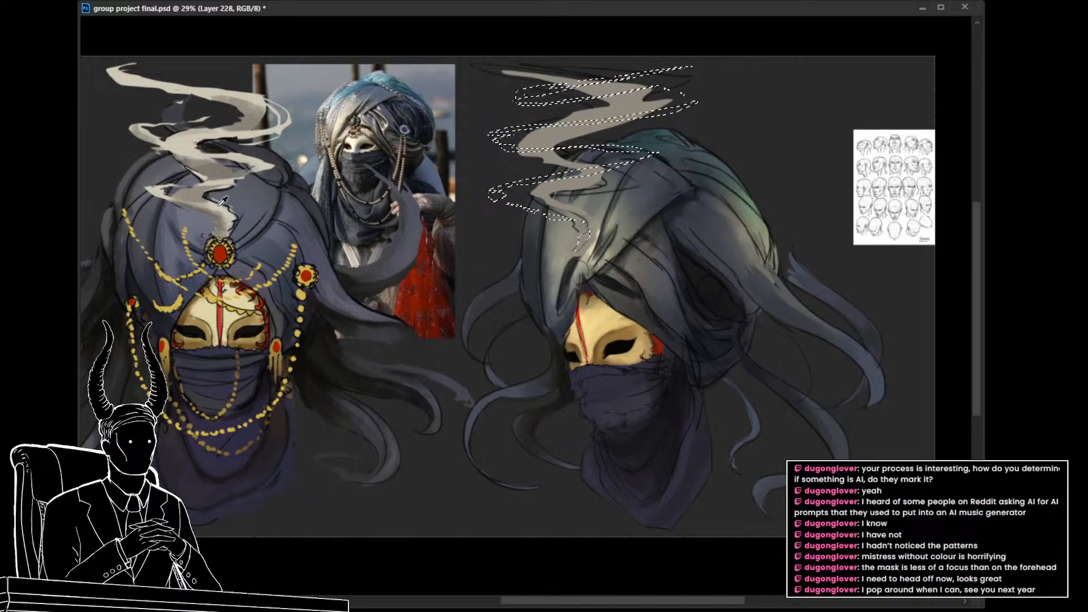
{"action": "left_click", "coordinate": [222, 201]}
{"action": "key", "text": "alt+BackSpace"}
{"action": "key", "text": "ctrl+d"}
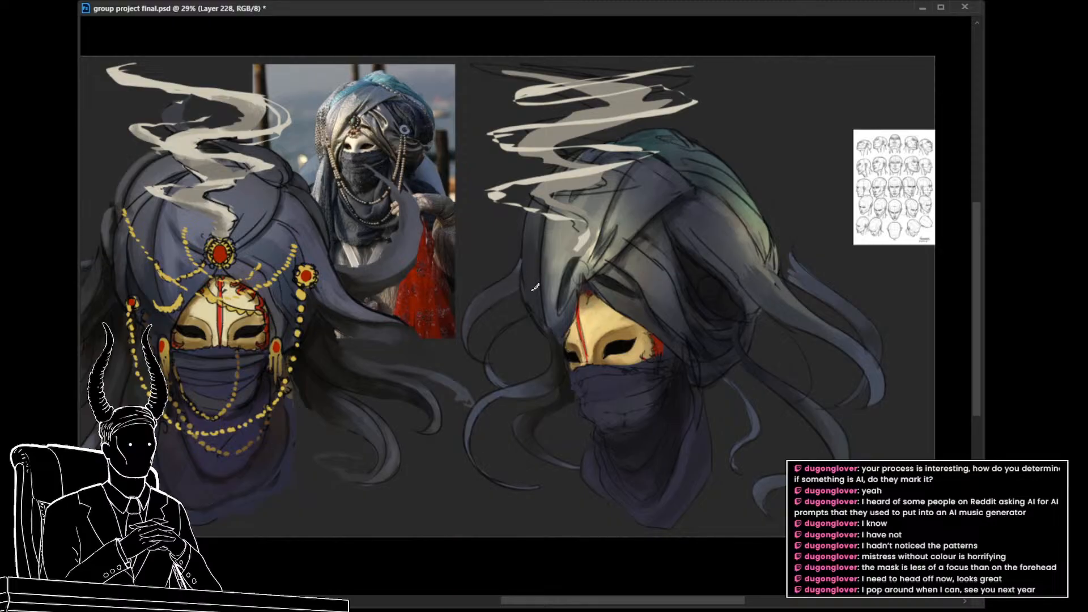
Step: Reselect the three-quarter smoke ribbon and fill the whole shape with the lighter cream
{"action": "key", "text": "z"}
{"action": "left_click_drag", "start_coordinate": [535, 285], "coordinate": [520, 289]}
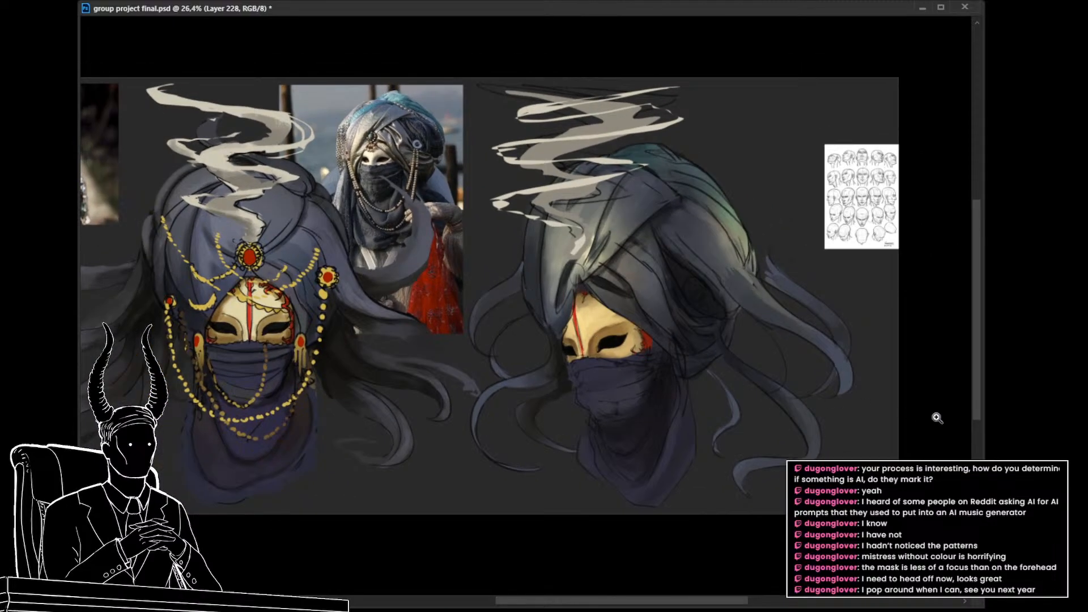
{"action": "key", "text": "ctrl+shift+d"}
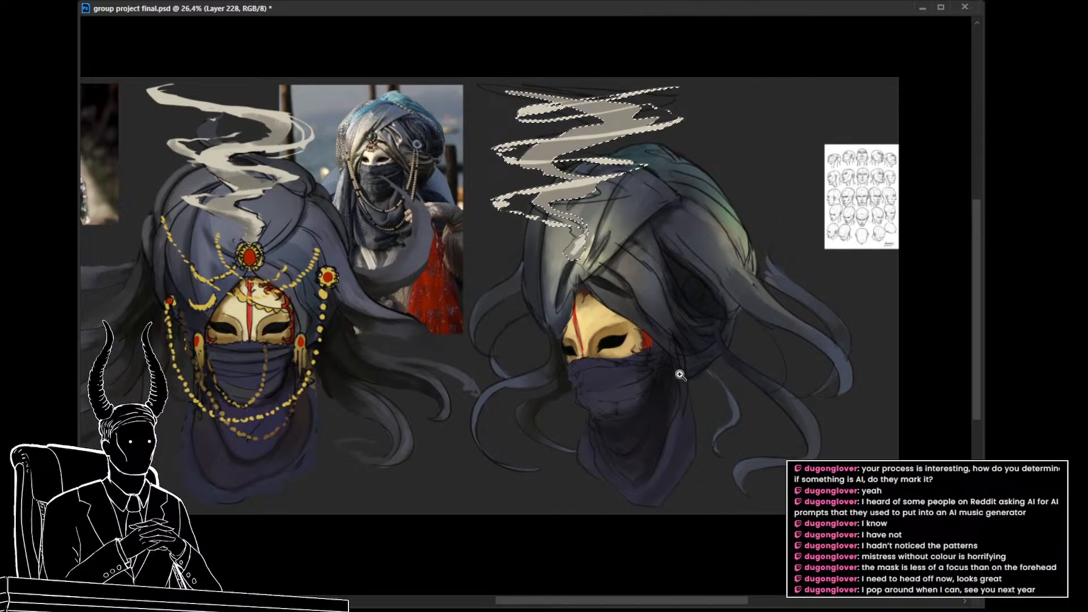
{"action": "key", "text": "ctrl+d"}
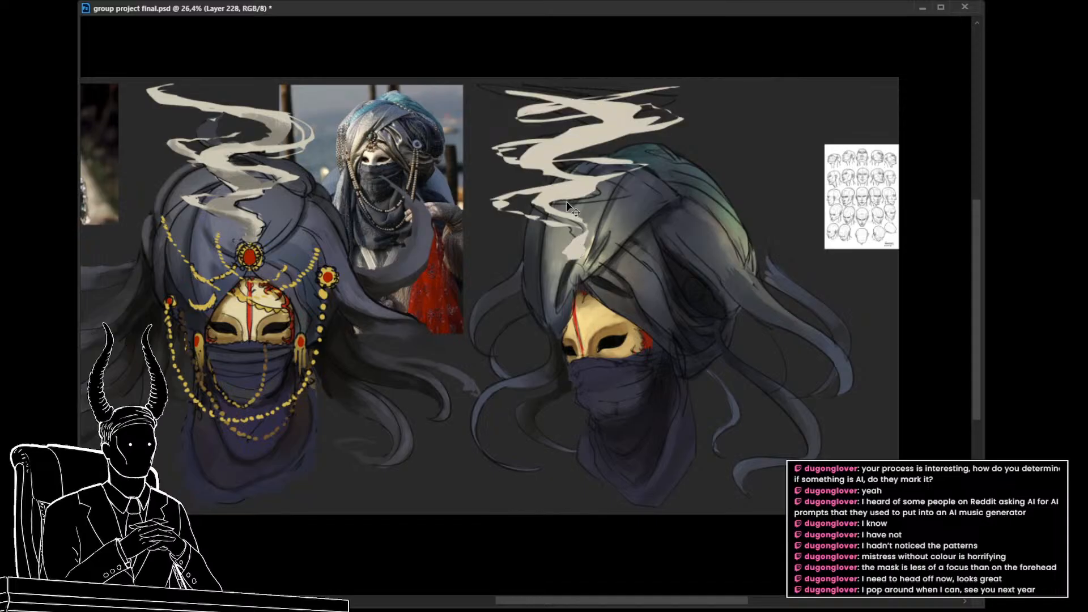
{"action": "left_click_drag", "start_coordinate": [592, 290], "coordinate": [568, 321]}
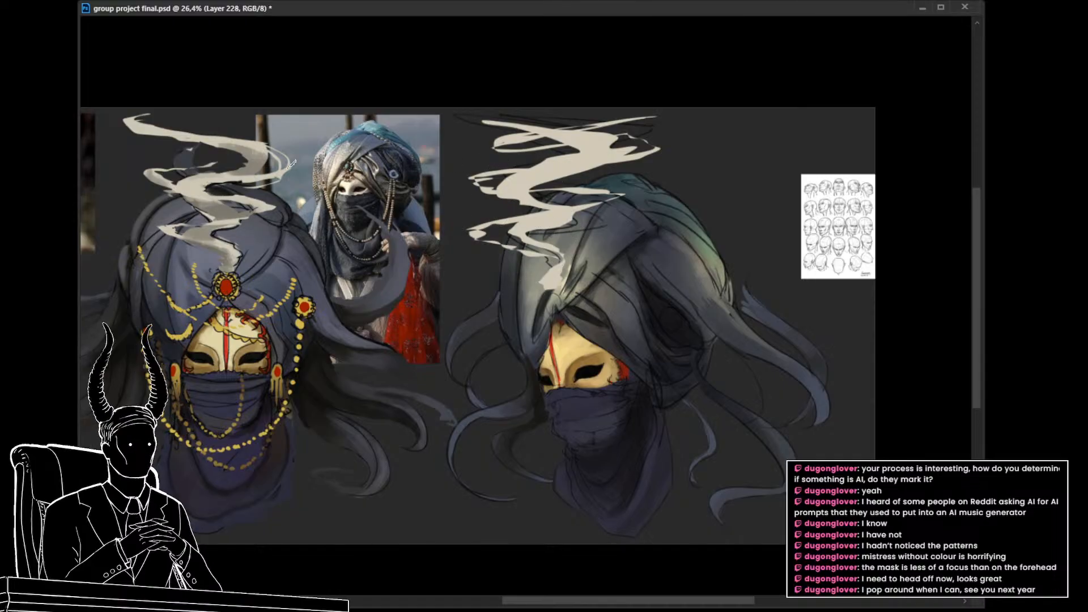
Step: Brush soft grey shading into the bends of the three-quarter smoke ribbon, following the front-view smoke
{"action": "left_click_drag", "start_coordinate": [550, 136], "coordinate": [599, 132]}
{"action": "key", "text": "ctrl+z"}
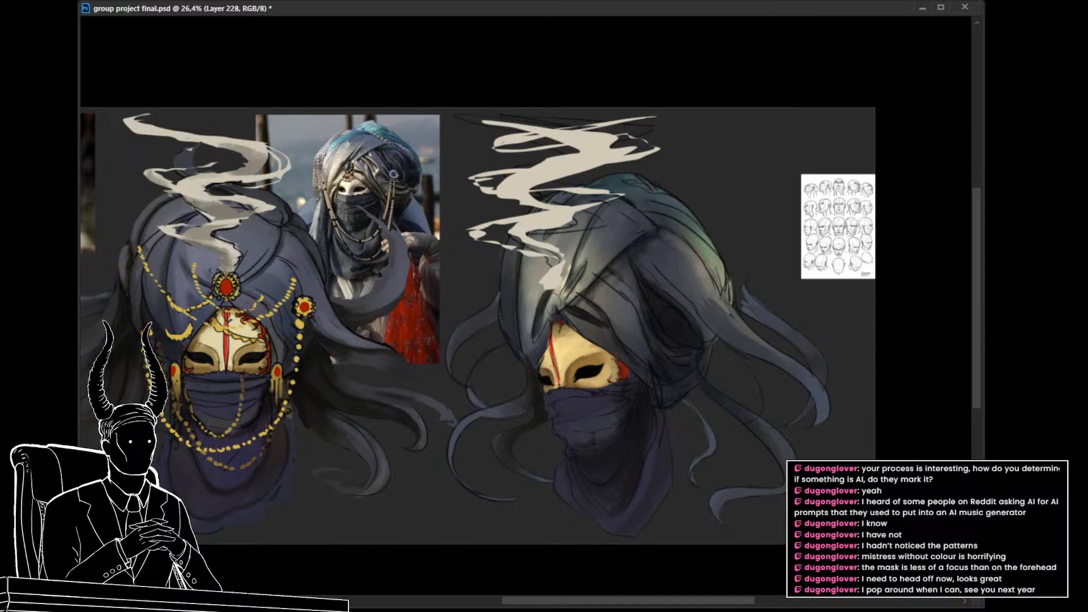
{"action": "mouse_move", "coordinate": [552, 137]}
{"action": "left_mouse_down"}
{"action": "mouse_move", "coordinate": [599, 135]}
{"action": "mouse_move", "coordinate": [539, 149]}
{"action": "mouse_move", "coordinate": [622, 151]}
{"action": "mouse_move", "coordinate": [534, 164]}
{"action": "mouse_move", "coordinate": [633, 146]}
{"action": "left_mouse_up"}
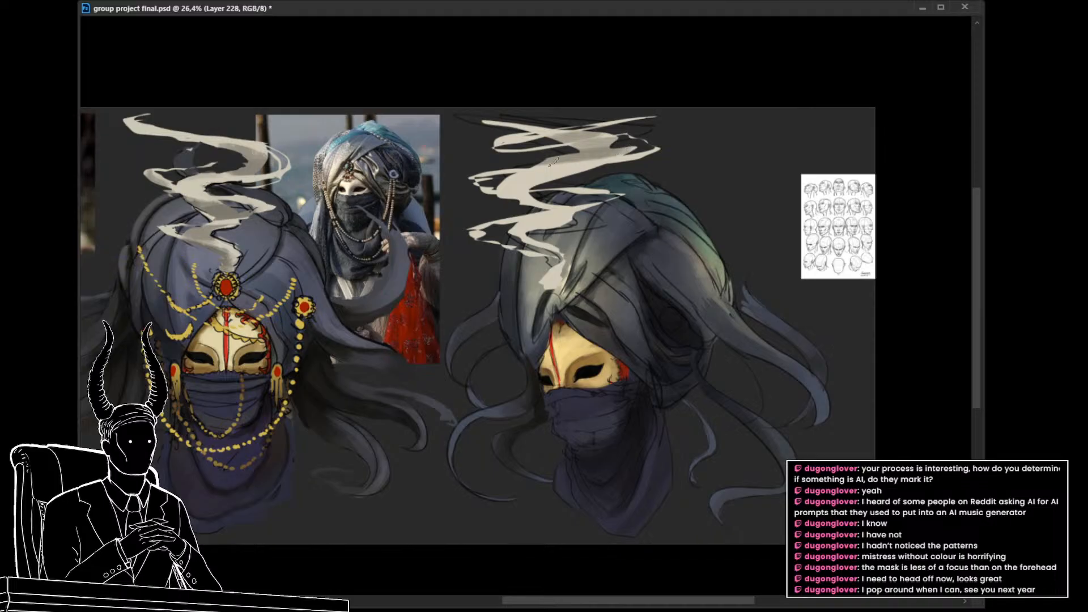
{"action": "mouse_move", "coordinate": [526, 187]}
{"action": "left_mouse_down"}
{"action": "mouse_move", "coordinate": [572, 174]}
{"action": "mouse_move", "coordinate": [509, 189]}
{"action": "mouse_move", "coordinate": [550, 164]}
{"action": "mouse_move", "coordinate": [622, 148]}
{"action": "left_mouse_up"}
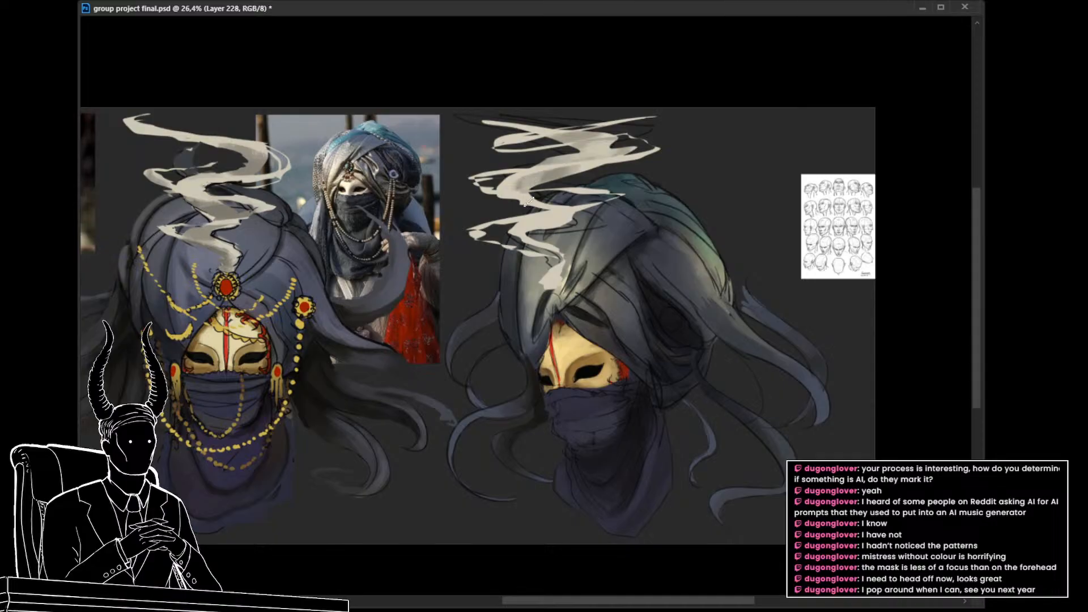
{"action": "mouse_move", "coordinate": [519, 197]}
{"action": "left_mouse_down"}
{"action": "mouse_move", "coordinate": [545, 206]}
{"action": "mouse_move", "coordinate": [521, 232]}
{"action": "mouse_move", "coordinate": [517, 225]}
{"action": "mouse_move", "coordinate": [520, 240]}
{"action": "left_mouse_up"}
{"action": "left_click", "coordinate": [522, 245], "text": "alt"}
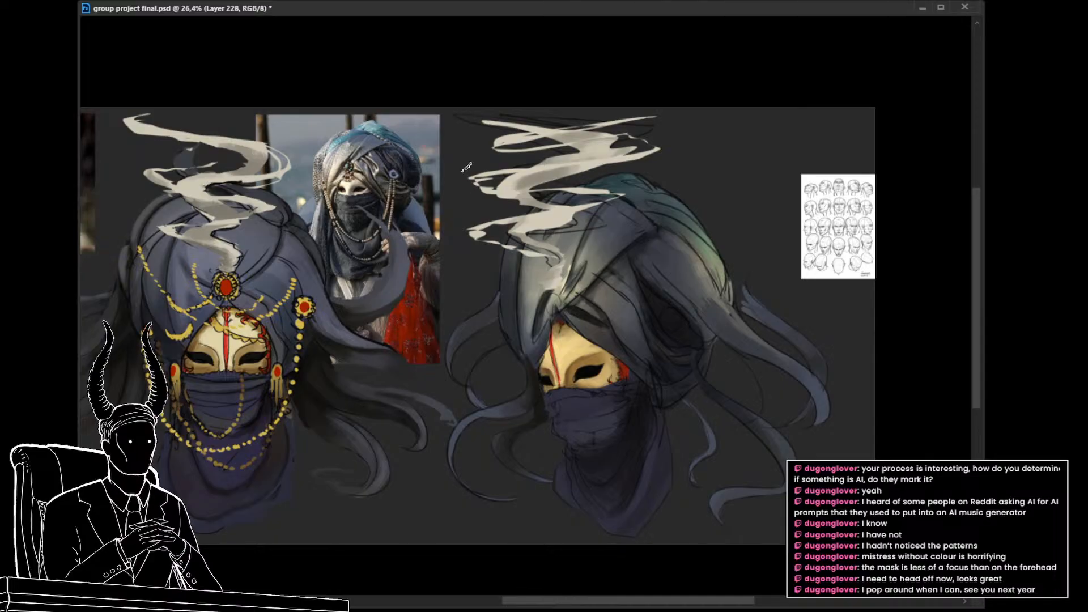
{"action": "left_click", "coordinate": [575, 136], "text": "alt"}
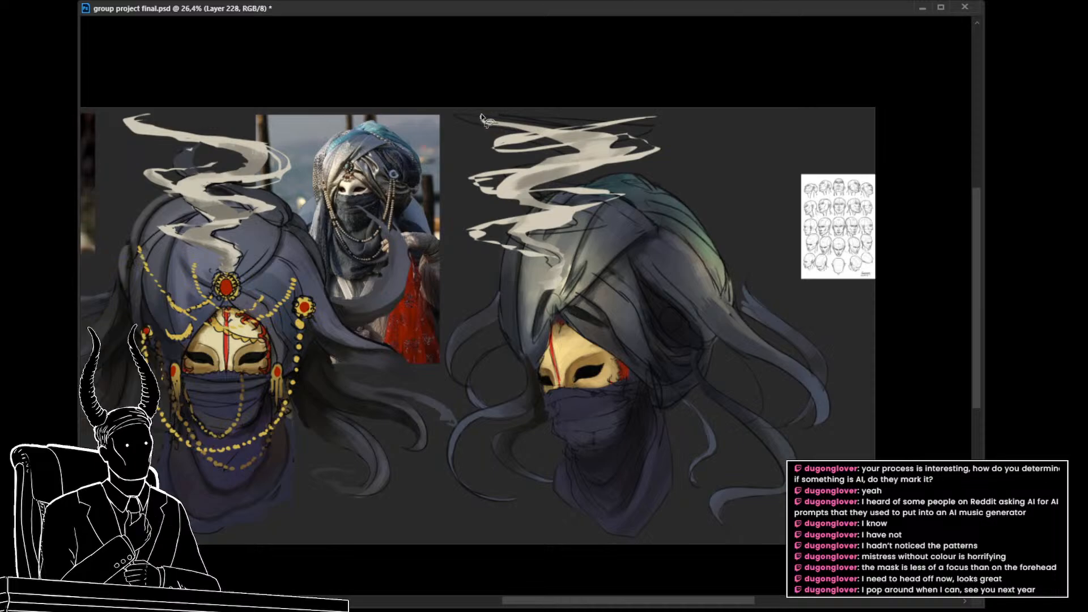
Step: Lasso small extensions at the smoke's upper tip and along its lowest wisp, and fill them with the ribbon's cream
{"action": "left_click_drag", "start_coordinate": [482, 113], "coordinate": [495, 123]}
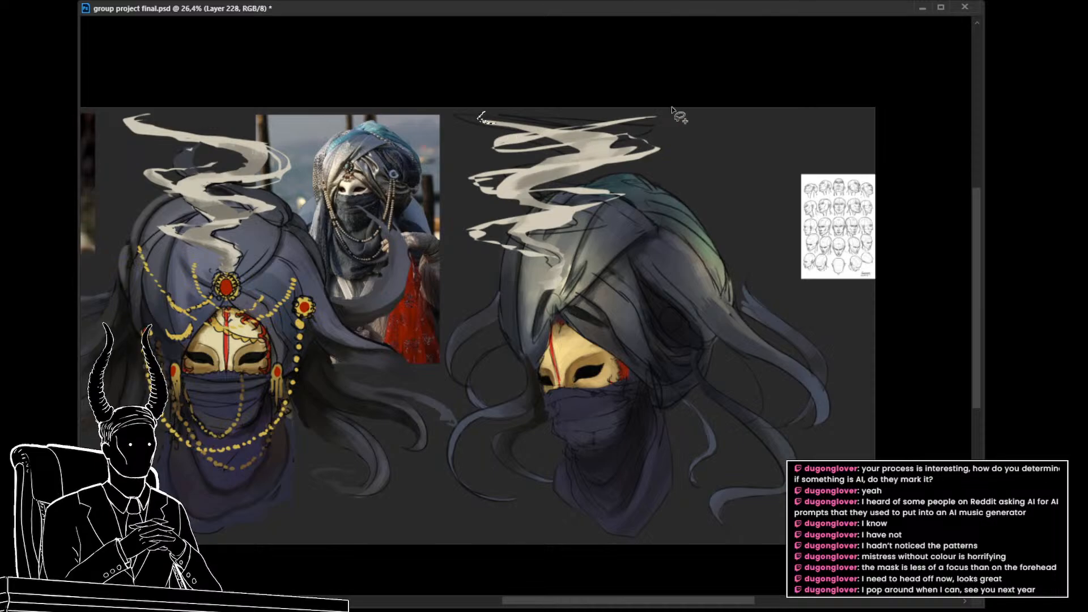
{"action": "left_click_drag", "start_coordinate": [545, 260], "coordinate": [585, 272]}
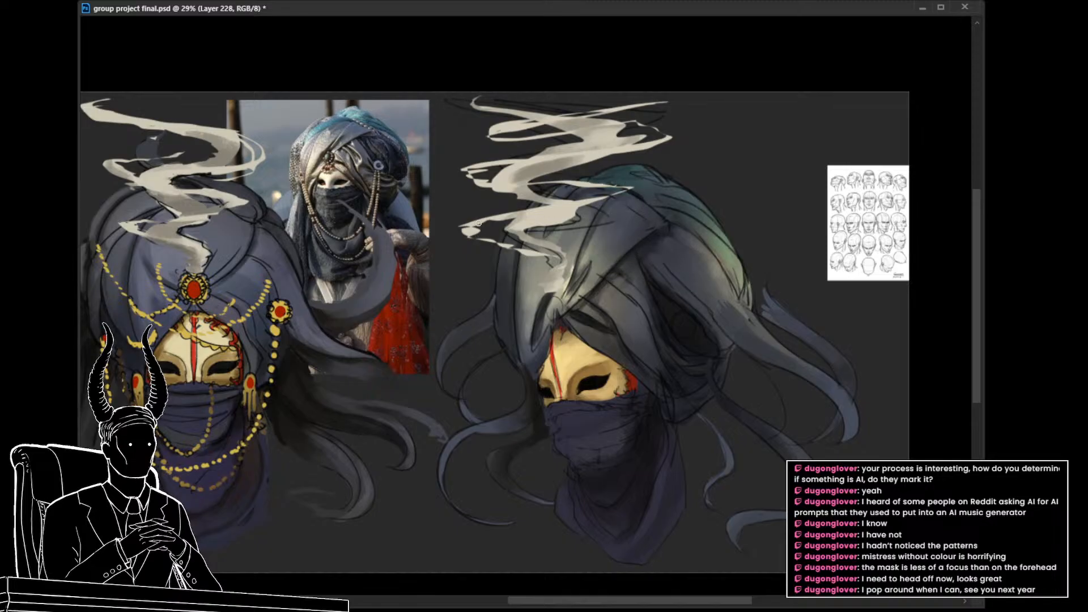
{"action": "mouse_move", "coordinate": [484, 223]}
{"action": "left_mouse_down"}
{"action": "mouse_move", "coordinate": [475, 231]}
{"action": "mouse_move", "coordinate": [505, 242]}
{"action": "mouse_move", "coordinate": [485, 244]}
{"action": "mouse_move", "coordinate": [465, 222]}
{"action": "mouse_move", "coordinate": [486, 221]}
{"action": "left_mouse_up"}
{"action": "key", "text": "alt+BackSpace"}
{"action": "key", "text": "ctrl+d"}
{"action": "key", "text": "ctrl+z"}
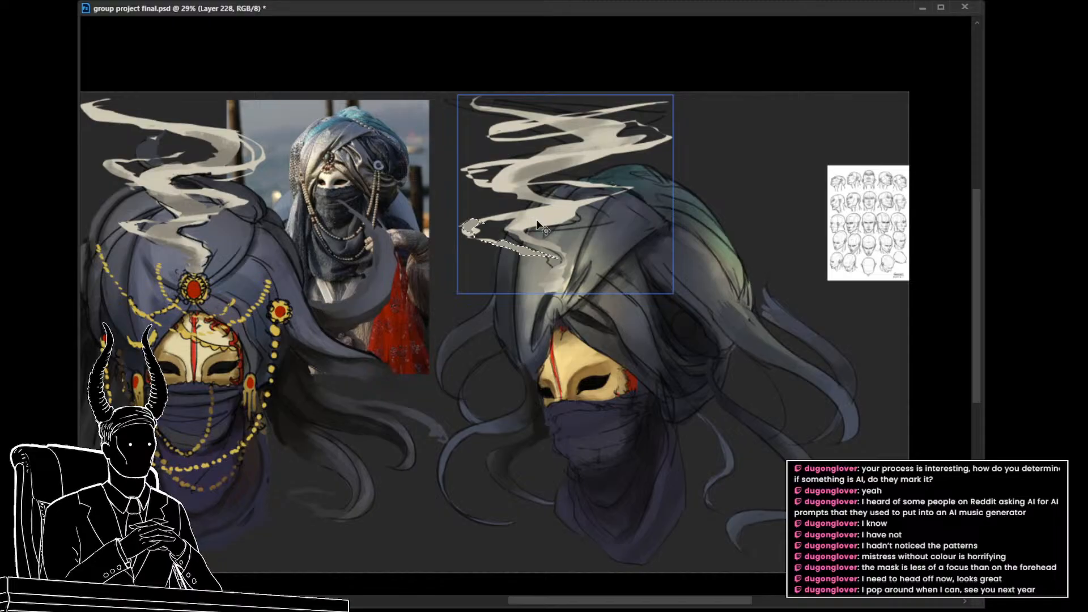
{"action": "left_click", "coordinate": [560, 207], "text": "alt"}
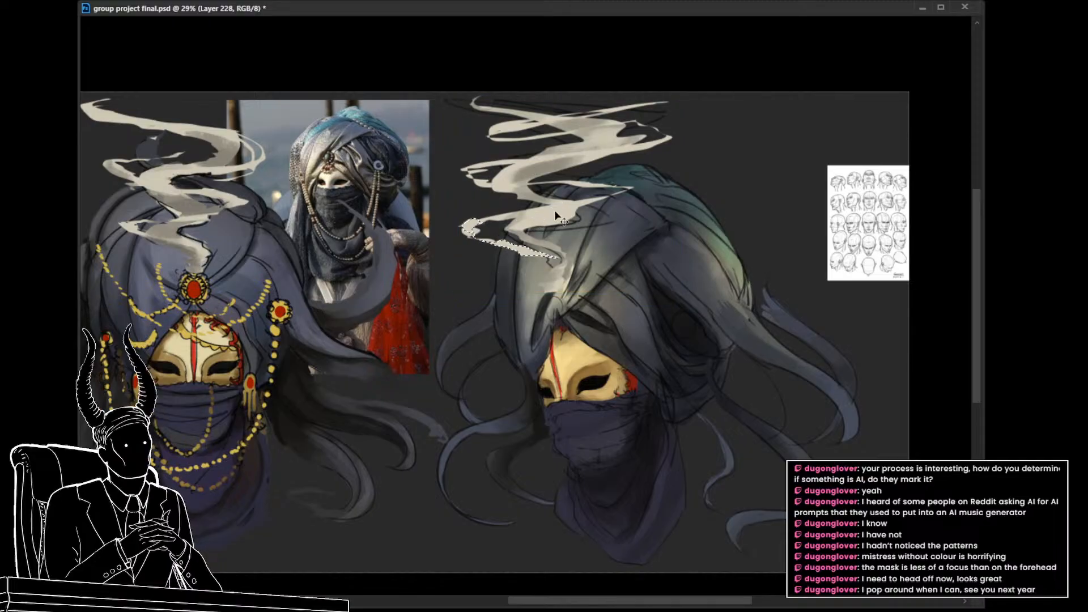
{"action": "key", "text": "alt+BackSpace"}
{"action": "key", "text": "ctrl+d"}
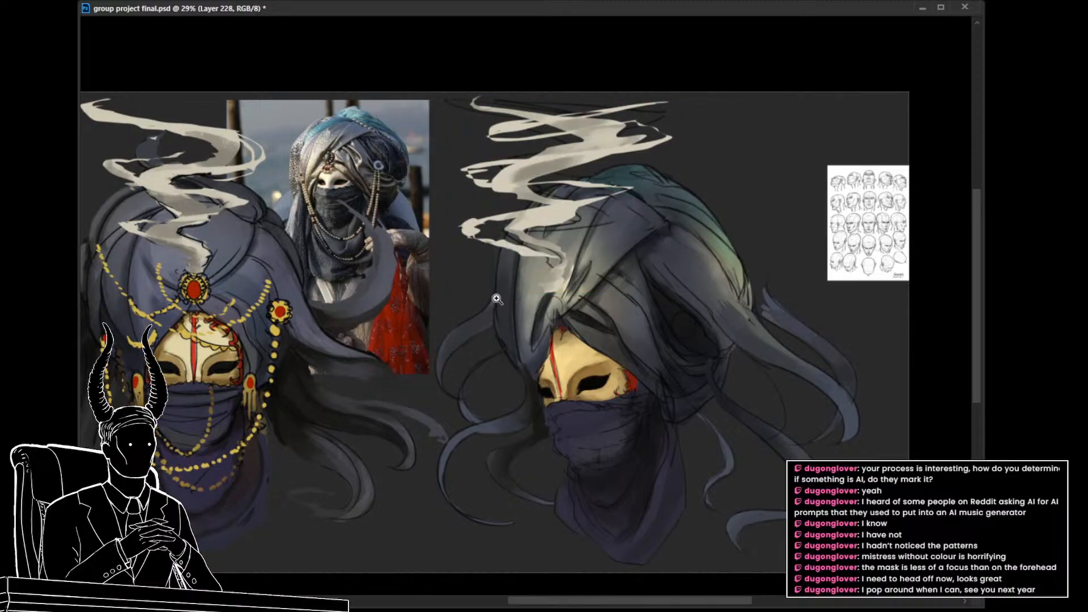
Step: Hide the three-quarter smoke and make the veil copy layer active
{"action": "mouse_move", "coordinate": [497, 299]}
{"action": "left_mouse_down"}
{"action": "mouse_move", "coordinate": [456, 293]}
{"action": "mouse_move", "coordinate": [492, 288]}
{"action": "left_mouse_up"}
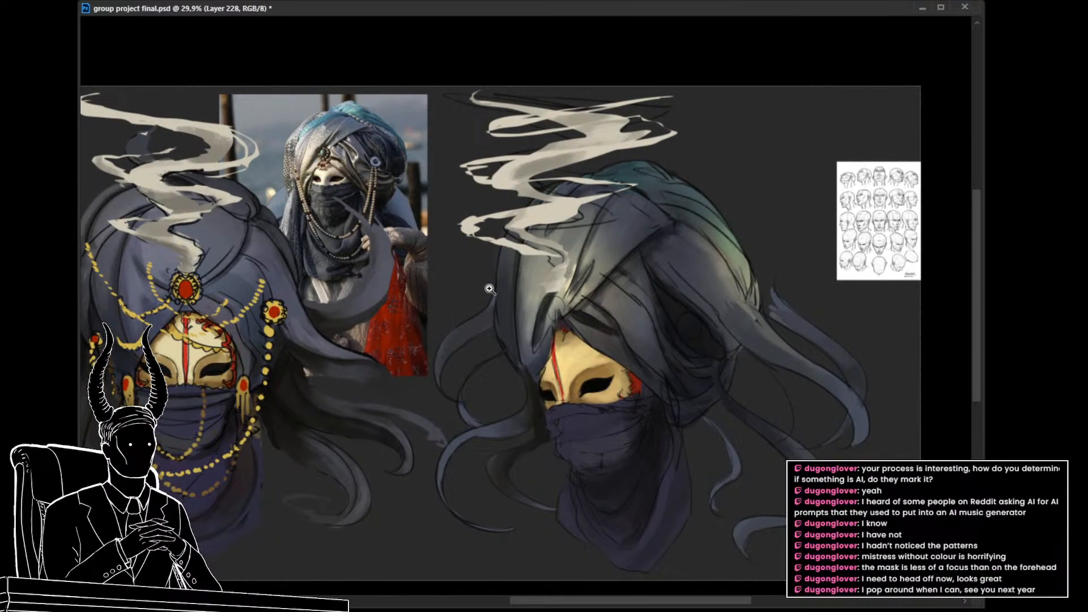
{"action": "mouse_move", "coordinate": [491, 289]}
{"action": "left_mouse_down"}
{"action": "mouse_move", "coordinate": [454, 283]}
{"action": "mouse_move", "coordinate": [478, 287]}
{"action": "left_mouse_up"}
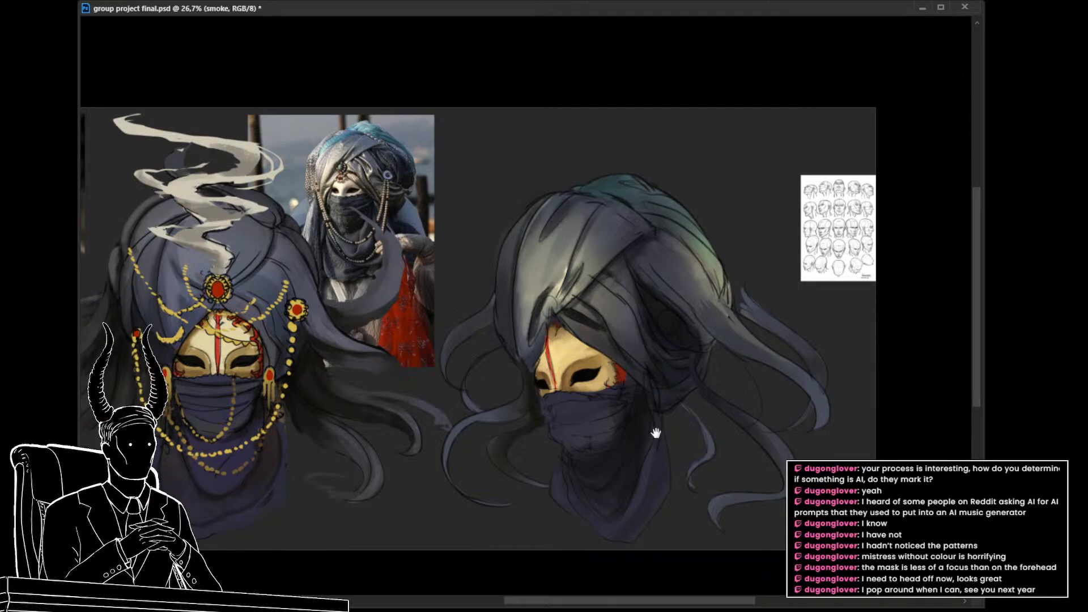
{"action": "left_click_drag", "start_coordinate": [656, 433], "coordinate": [641, 379]}
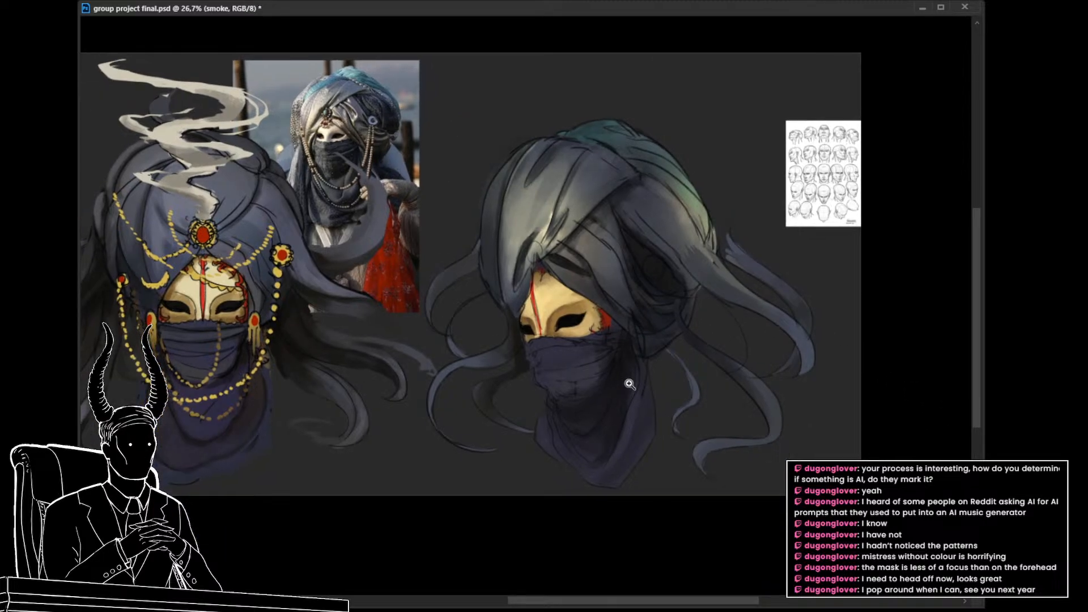
{"action": "left_click_drag", "start_coordinate": [573, 379], "coordinate": [566, 367]}
{"action": "left_click", "coordinate": [575, 375], "text": "ctrl"}
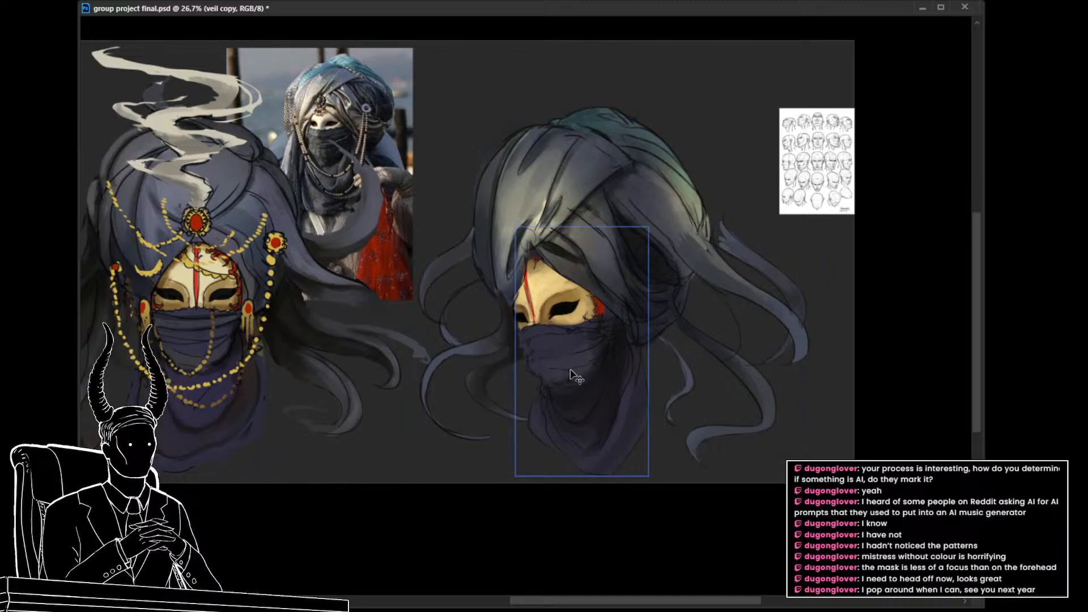
Step: Hide the veil paint temporarily and clean up the veil sketch layer across the lower part of the three-quarter mask
{"action": "key", "text": "l"}
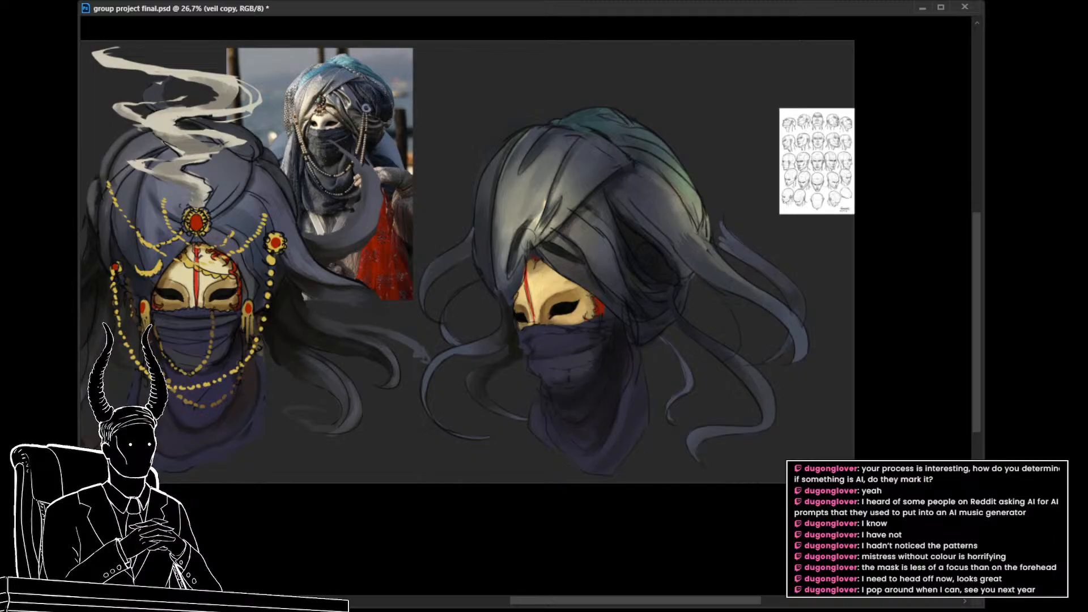
{"action": "key", "text": "alt+bracketright"}
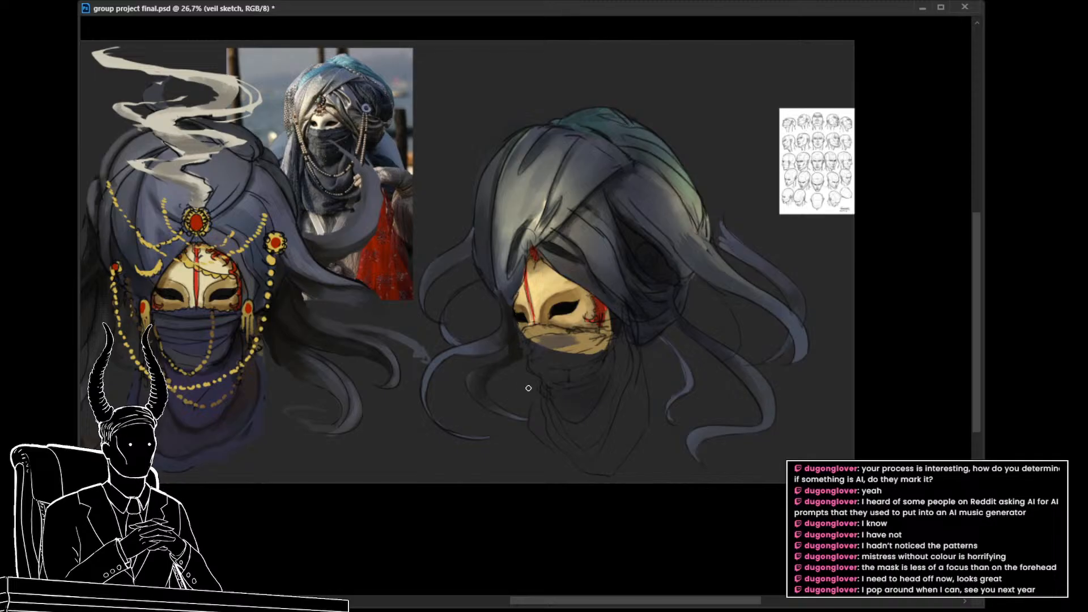
{"action": "left_click_drag", "start_coordinate": [576, 340], "coordinate": [568, 341]}
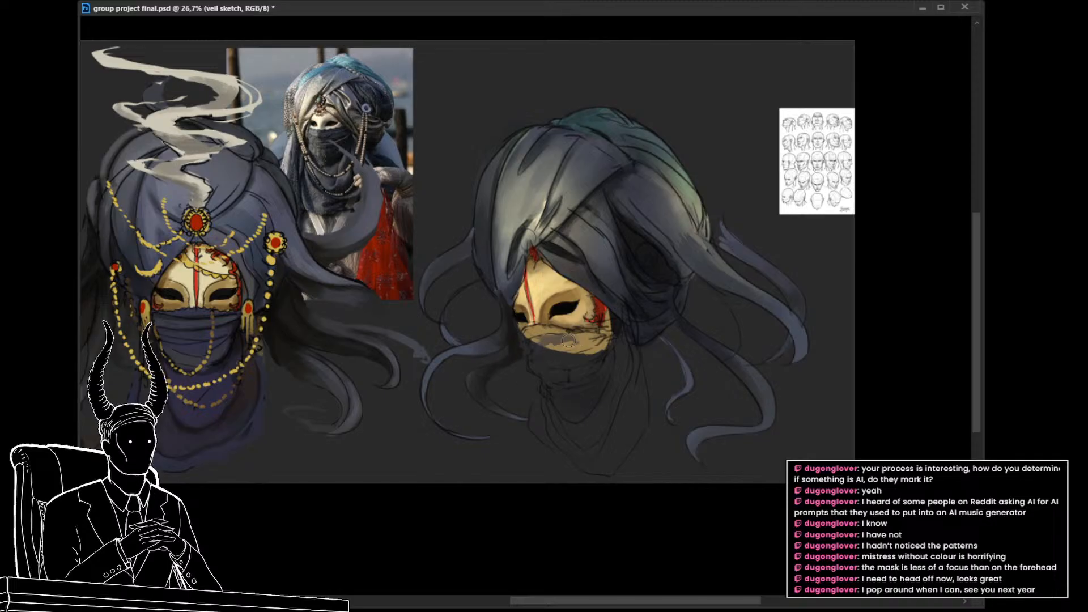
{"action": "key", "text": "ctrl+z"}
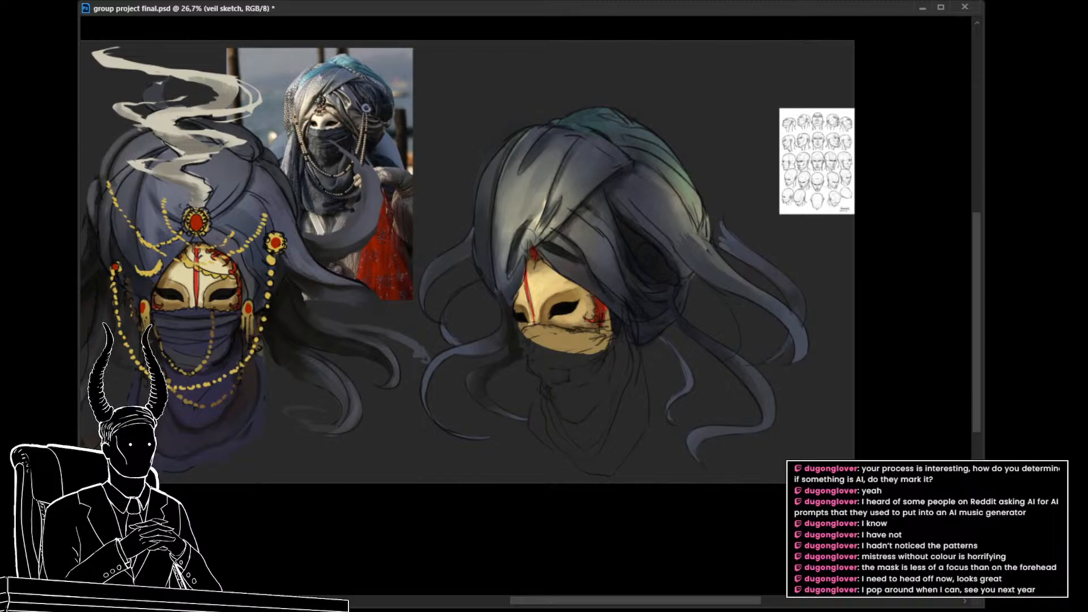
{"action": "key", "text": "ctrl+z"}
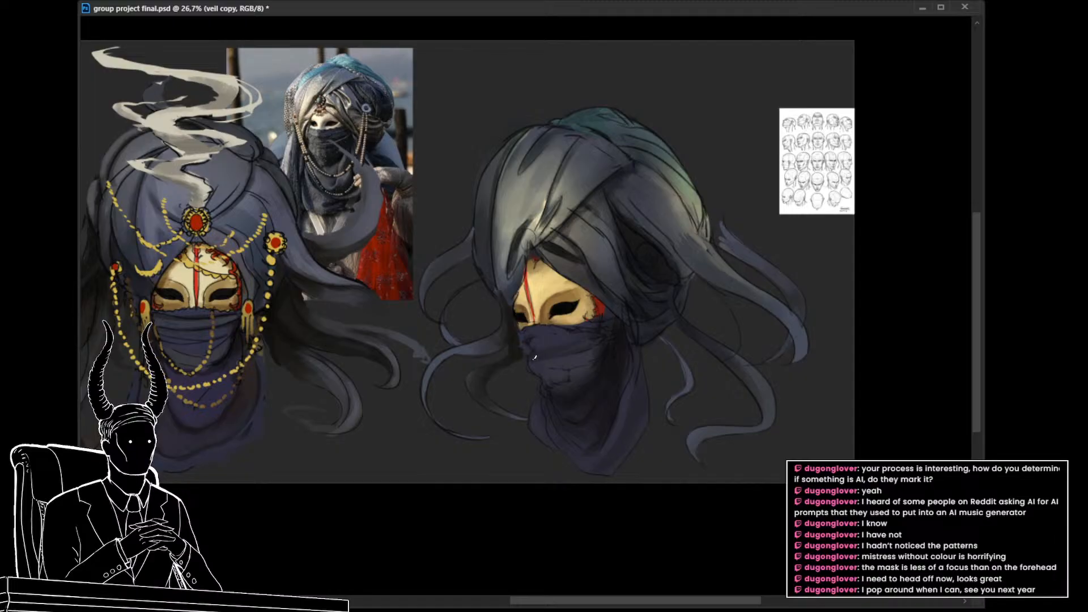
Step: Paint fold shading across the veil copy below the mask and refine the matching fold lines on the veil sketch
{"action": "left_click", "coordinate": [593, 359]}
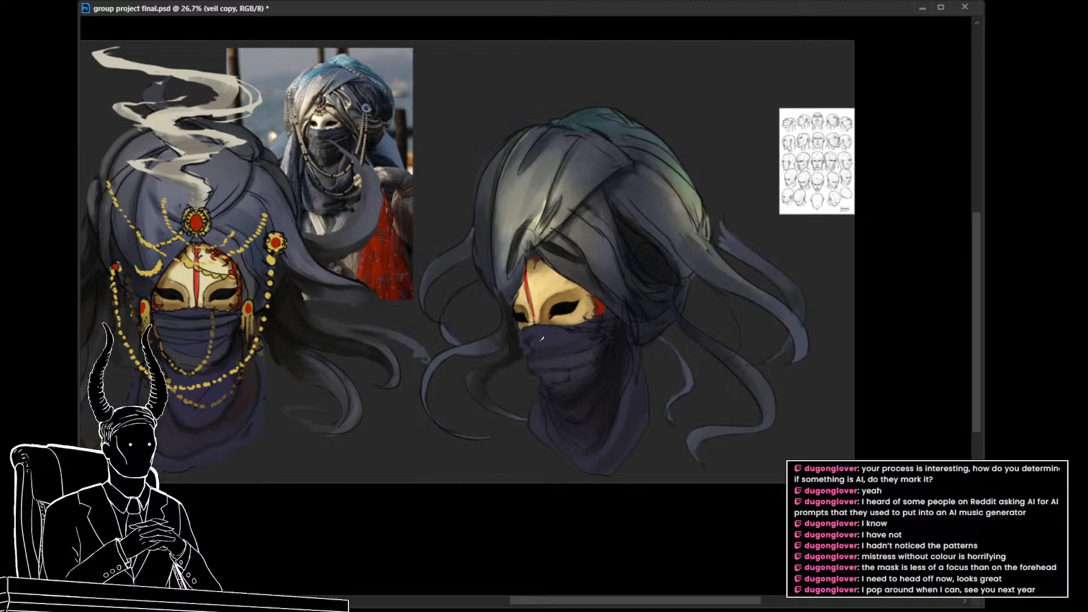
{"action": "mouse_move", "coordinate": [548, 335]}
{"action": "left_mouse_down"}
{"action": "mouse_move", "coordinate": [533, 334]}
{"action": "mouse_move", "coordinate": [543, 339]}
{"action": "left_mouse_up"}
{"action": "left_click", "coordinate": [550, 356], "text": "alt"}
{"action": "key", "text": "alt+bracketright"}
{"action": "left_click_drag", "start_coordinate": [554, 341], "coordinate": [602, 354]}
{"action": "mouse_move", "coordinate": [537, 373]}
{"action": "left_mouse_down"}
{"action": "mouse_move", "coordinate": [579, 374]}
{"action": "mouse_move", "coordinate": [536, 365]}
{"action": "left_mouse_up"}
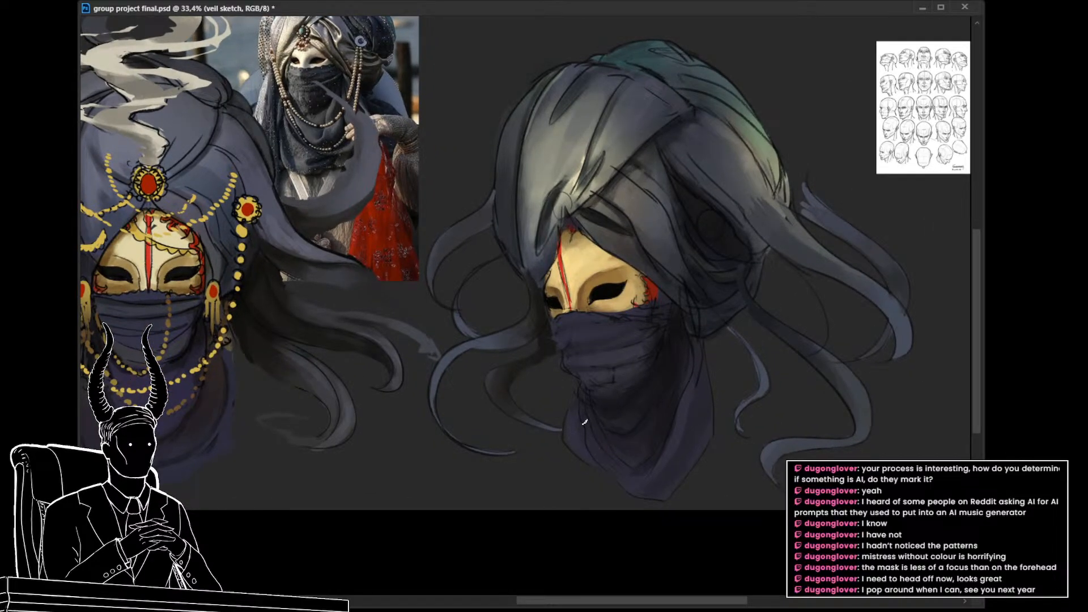
Step: Touch up the veil's lower edge beside the neck, and toggle the veil copy's visibility to compare it
{"action": "left_click", "coordinate": [573, 434], "text": "alt"}
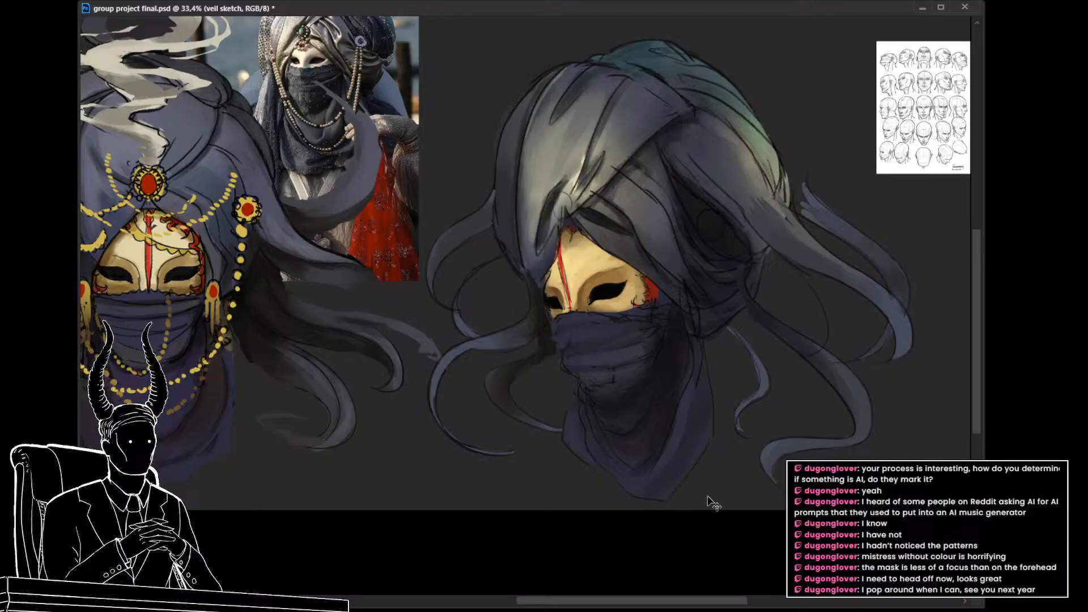
{"action": "key", "text": "alt+bracketleft"}
{"action": "key", "text": "ctrl+comma"}
{"action": "key", "text": "ctrl+comma"}
{"action": "mouse_move", "coordinate": [539, 427]}
{"action": "left_mouse_down"}
{"action": "mouse_move", "coordinate": [510, 427]}
{"action": "mouse_move", "coordinate": [519, 416]}
{"action": "mouse_move", "coordinate": [542, 435]}
{"action": "left_mouse_up"}
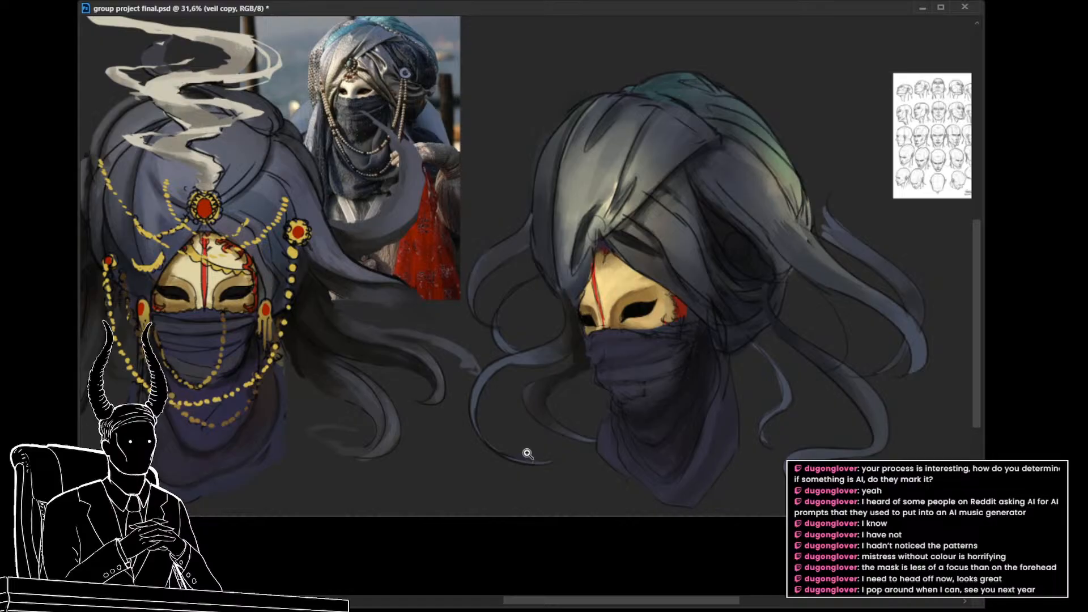
{"action": "mouse_move", "coordinate": [518, 447]}
{"action": "left_mouse_down"}
{"action": "mouse_move", "coordinate": [493, 440]}
{"action": "mouse_move", "coordinate": [499, 446]}
{"action": "left_mouse_up"}
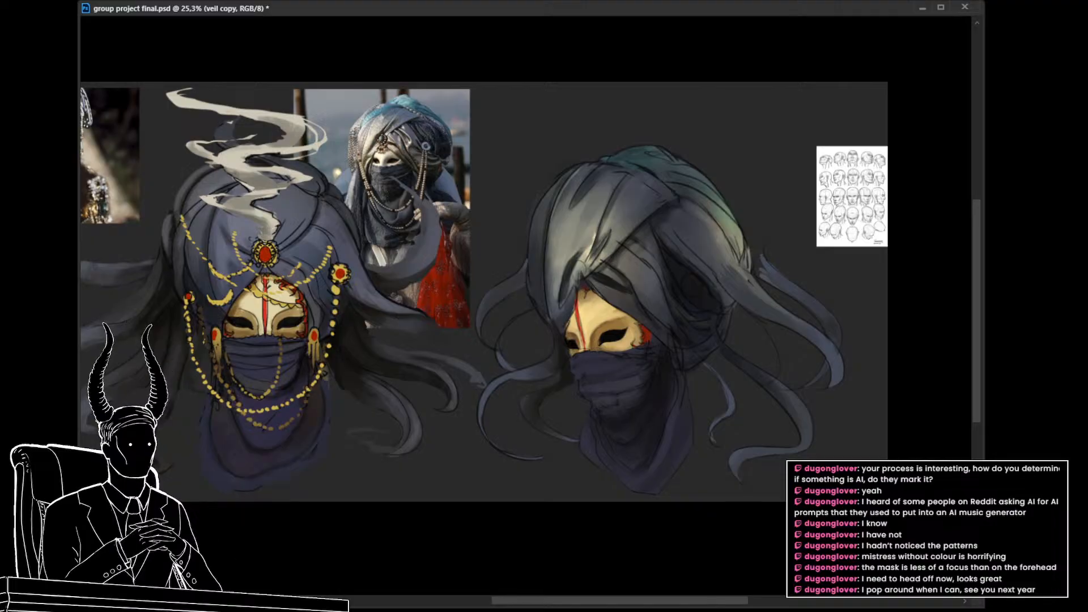
Step: Add a mottled light and dark grey texture over the three-quarter turban's front wrap and side folds
{"action": "left_click_drag", "start_coordinate": [602, 277], "coordinate": [646, 316]}
{"action": "left_click_drag", "start_coordinate": [612, 187], "coordinate": [572, 255]}
{"action": "left_click_drag", "start_coordinate": [679, 207], "coordinate": [718, 217]}
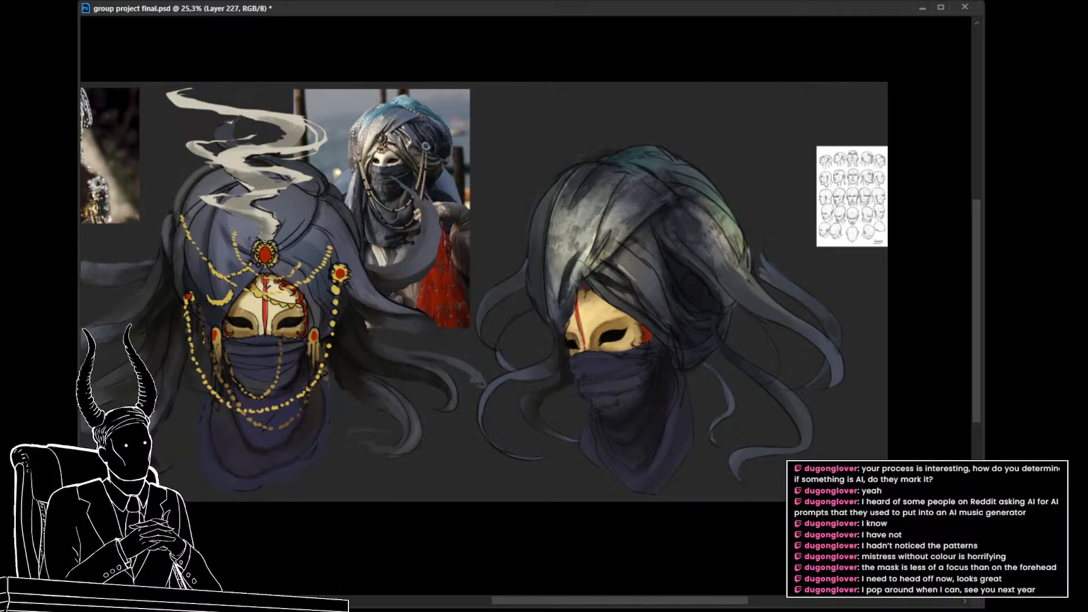
Step: Transform the selected turban layers together, lowering their upper edge to squash them slightly
{"action": "key", "text": "ctrl+t"}
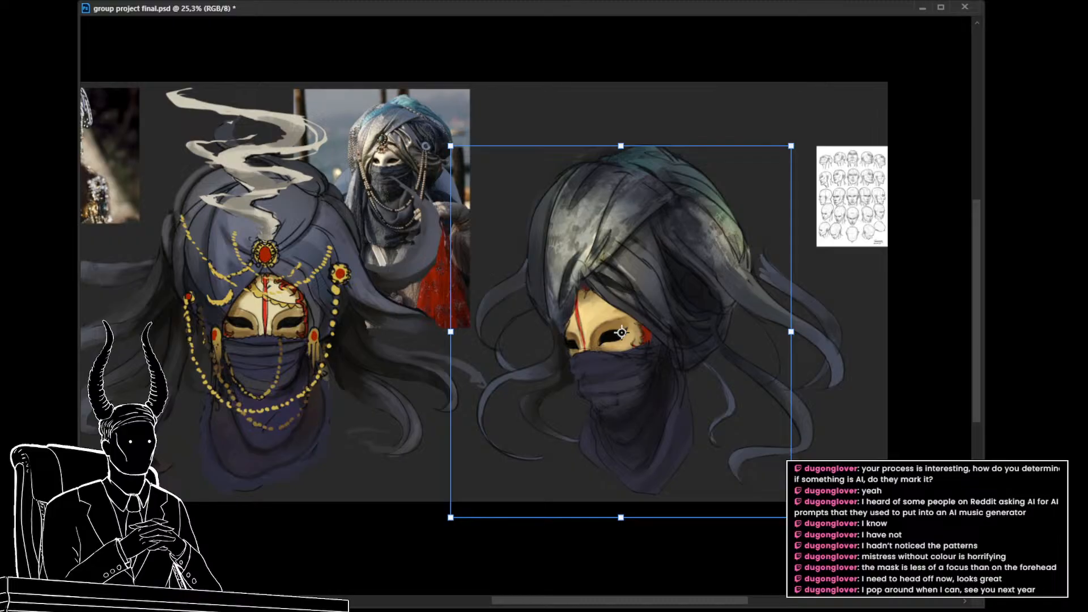
{"action": "key", "text": "Return"}
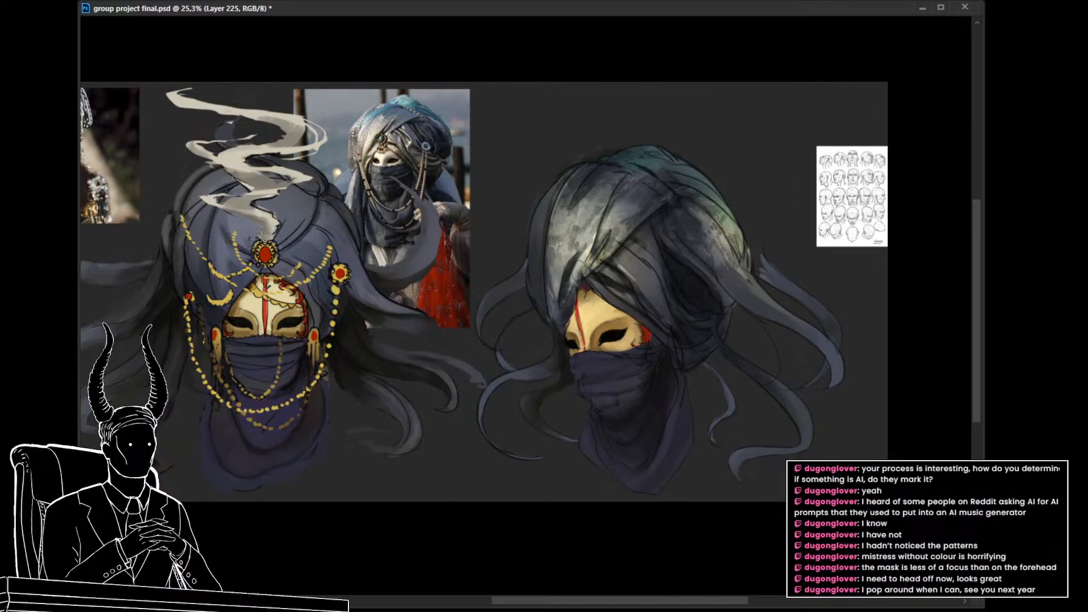
{"action": "key", "text": "ctrl+t"}
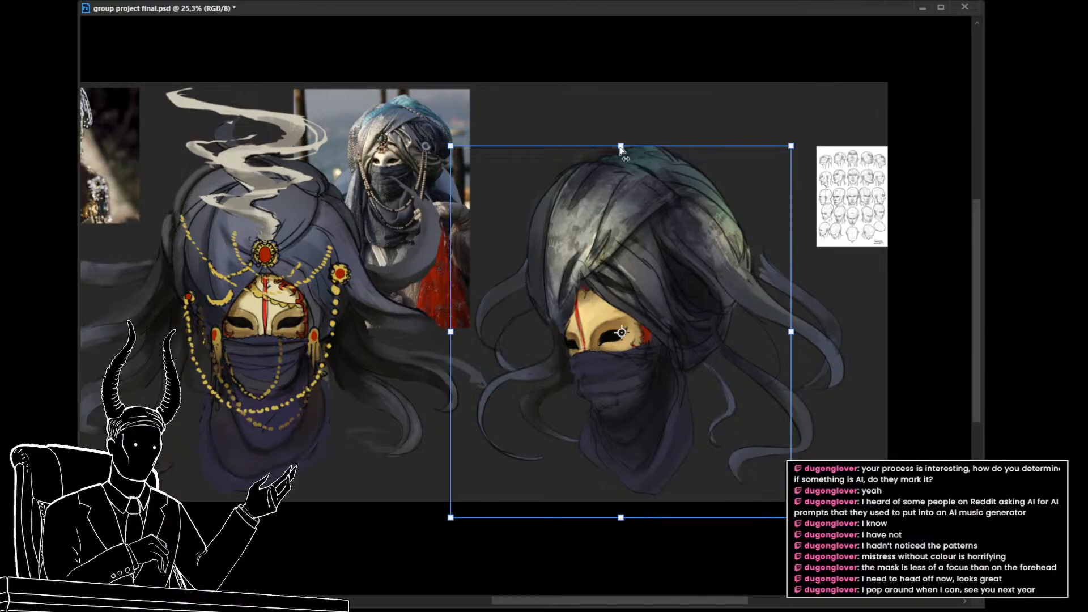
{"action": "left_click_drag", "start_coordinate": [620, 148], "coordinate": [620, 165]}
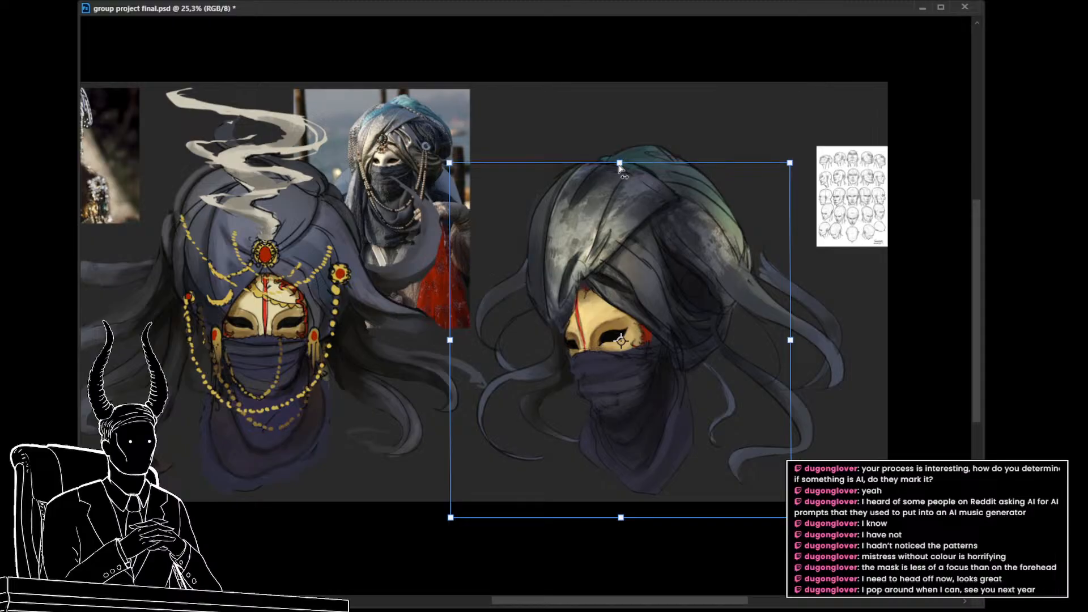
{"action": "key", "text": "Return"}
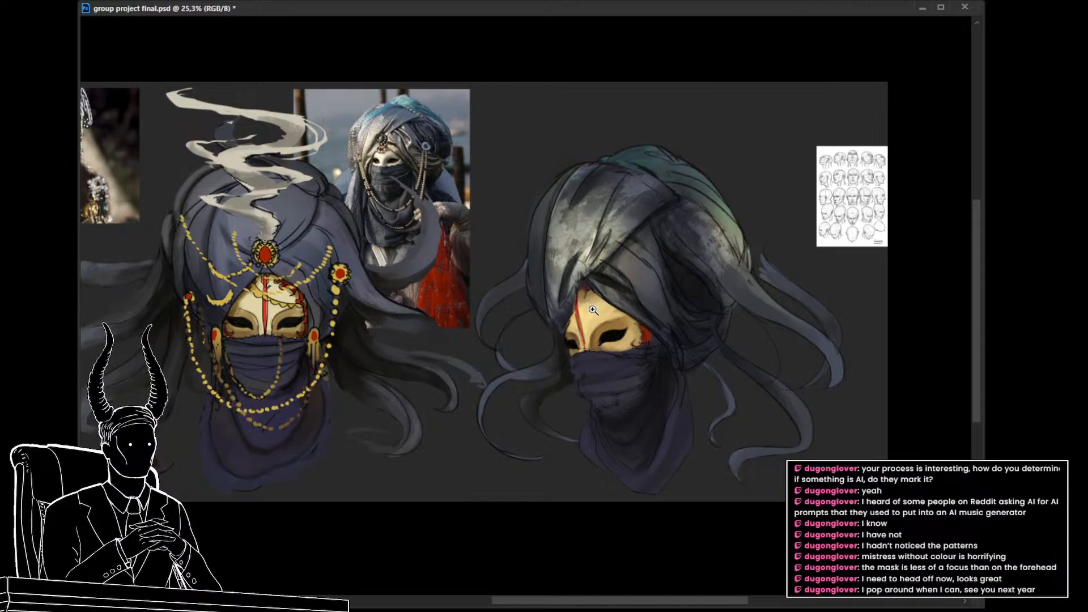
{"action": "left_click_drag", "start_coordinate": [593, 311], "coordinate": [598, 345]}
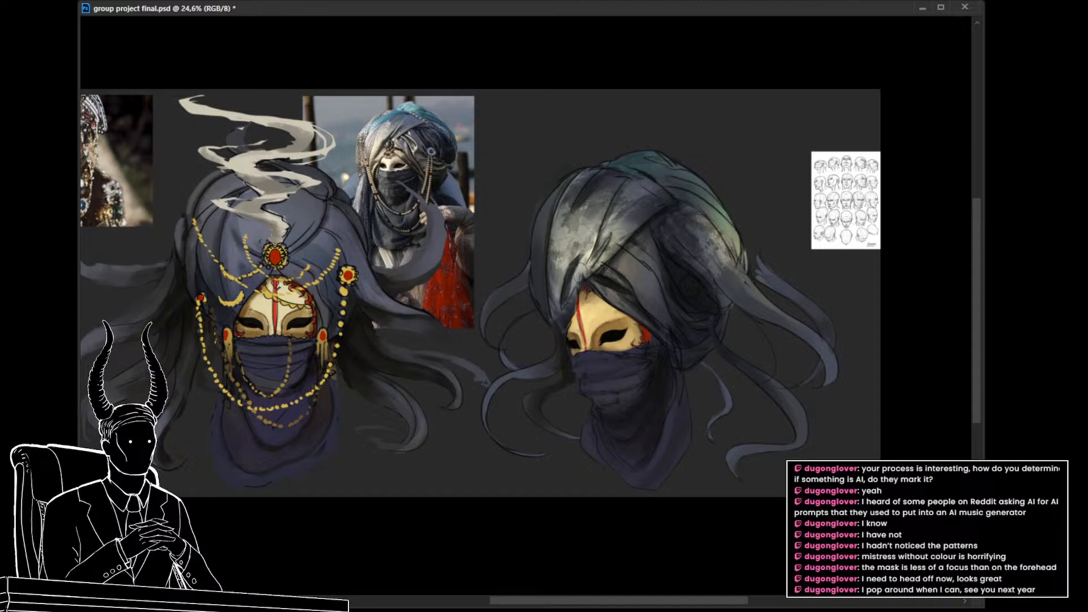
Step: Tone down the mottled texture layers on the three-quarter turban's front wrap, side folds and brow fold, comparing before and after
{"action": "key", "text": "ctrl+z"}
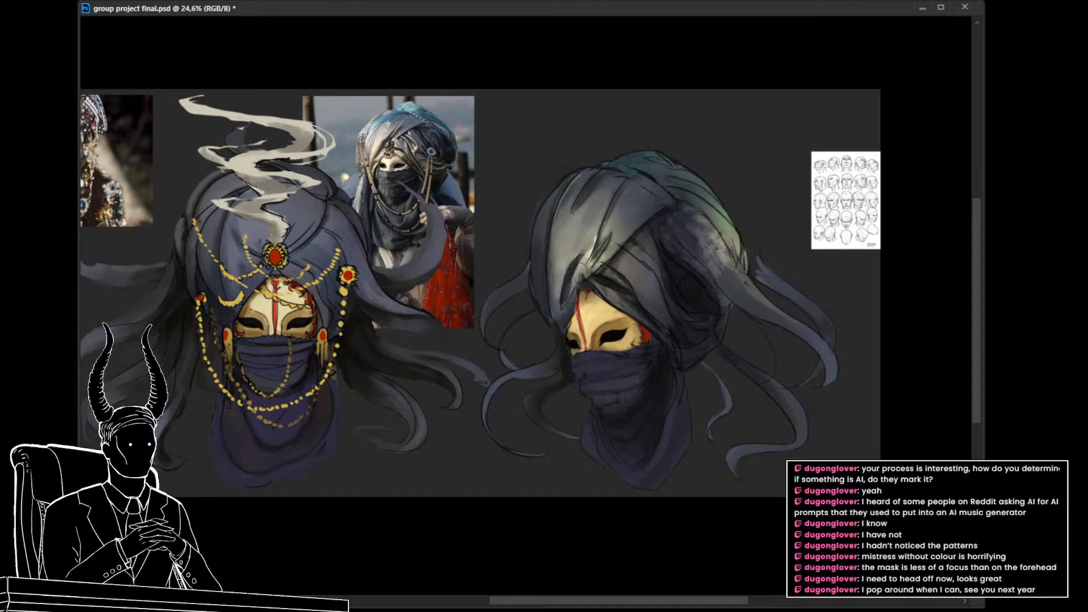
{"action": "key", "text": "ctrl+z"}
{"action": "key", "text": "ctrl+z"}
{"action": "key", "text": "ctrl+z"}
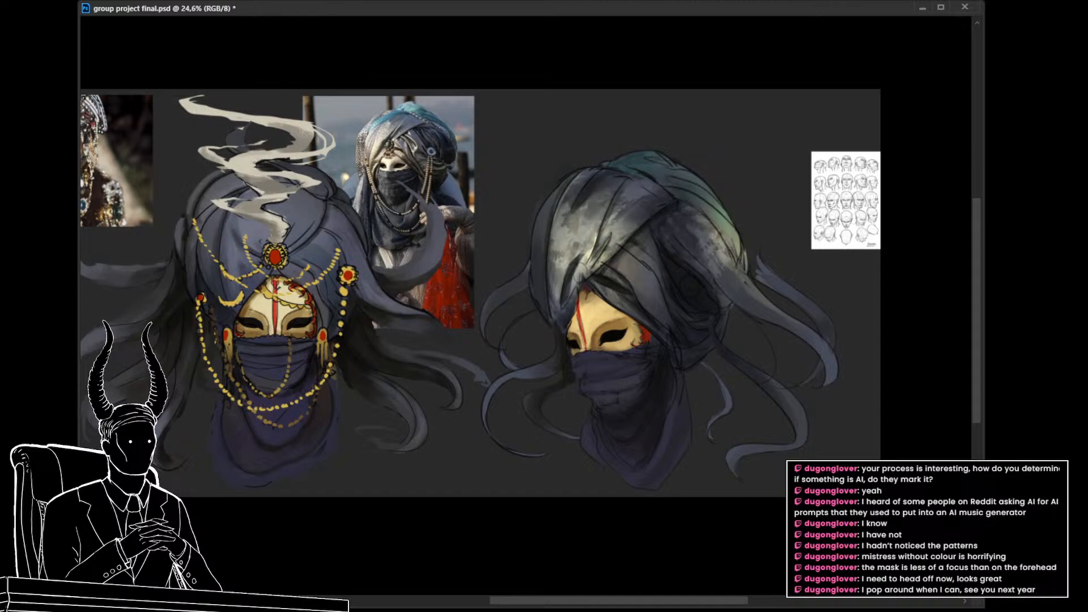
{"action": "key", "text": "ctrl+e"}
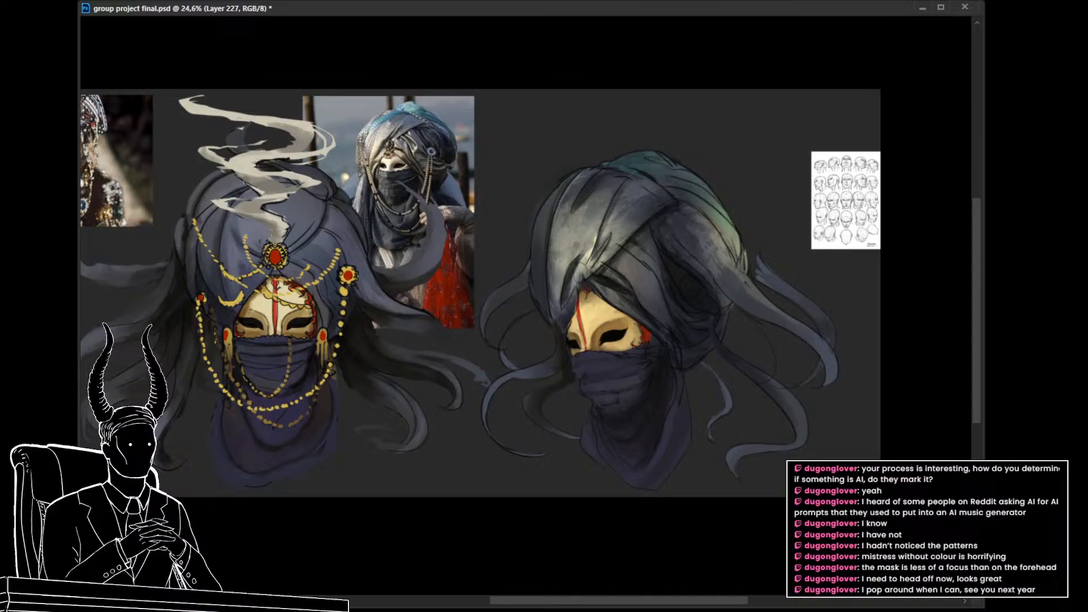
{"action": "key", "text": "ctrl+z"}
{"action": "key", "text": "ctrl+z"}
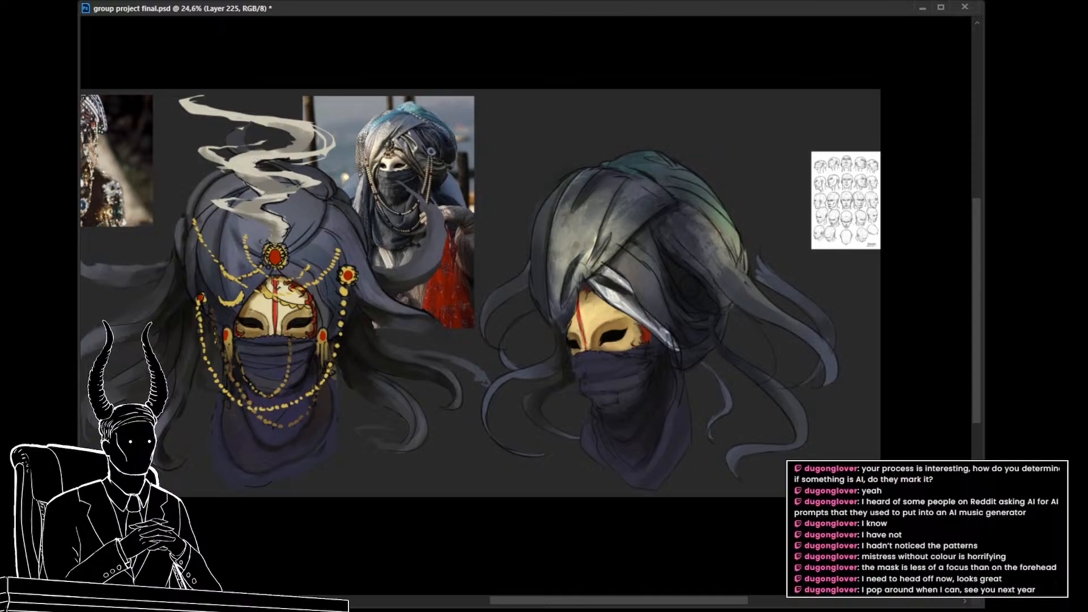
{"action": "left_click_drag", "start_coordinate": [663, 323], "coordinate": [692, 386]}
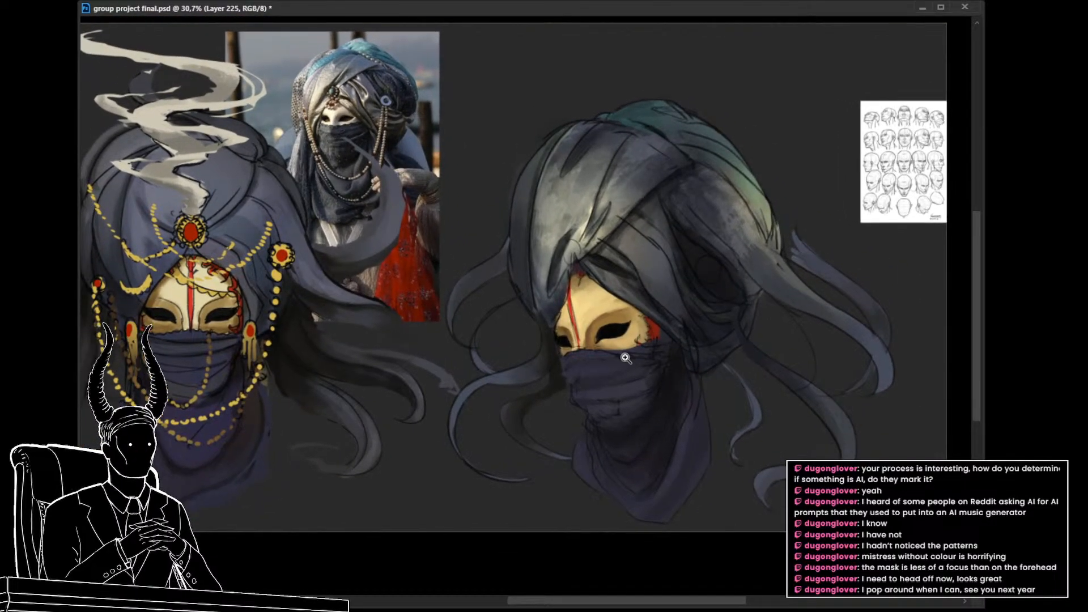
Step: Compare the strong and softened textures on the turban's side folds and front wrap at closer range
{"action": "left_click_drag", "start_coordinate": [625, 357], "coordinate": [624, 368]}
{"action": "mouse_move", "coordinate": [340, 79]}
{"action": "left_mouse_down"}
{"action": "mouse_move", "coordinate": [358, 78]}
{"action": "mouse_move", "coordinate": [458, 273]}
{"action": "mouse_move", "coordinate": [425, 319]}
{"action": "mouse_move", "coordinate": [371, 323]}
{"action": "left_mouse_up"}
{"action": "mouse_move", "coordinate": [587, 445]}
{"action": "left_mouse_down"}
{"action": "mouse_move", "coordinate": [498, 315]}
{"action": "mouse_move", "coordinate": [584, 297]}
{"action": "left_mouse_up"}
{"action": "mouse_move", "coordinate": [605, 365]}
{"action": "left_mouse_down"}
{"action": "mouse_move", "coordinate": [588, 318]}
{"action": "mouse_move", "coordinate": [573, 321]}
{"action": "left_mouse_up"}
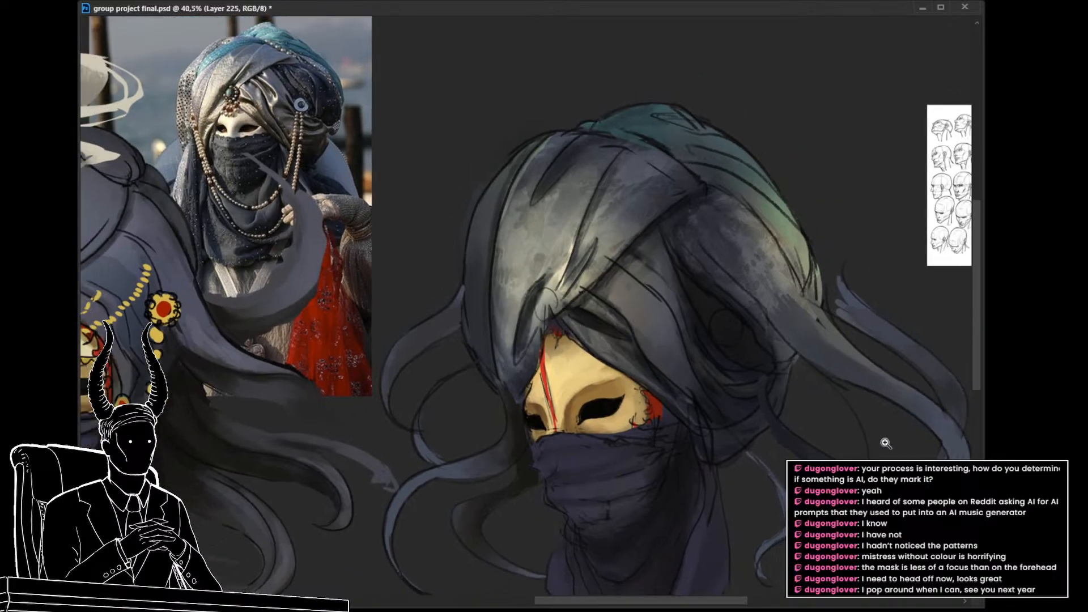
{"action": "key", "text": "ctrl+z"}
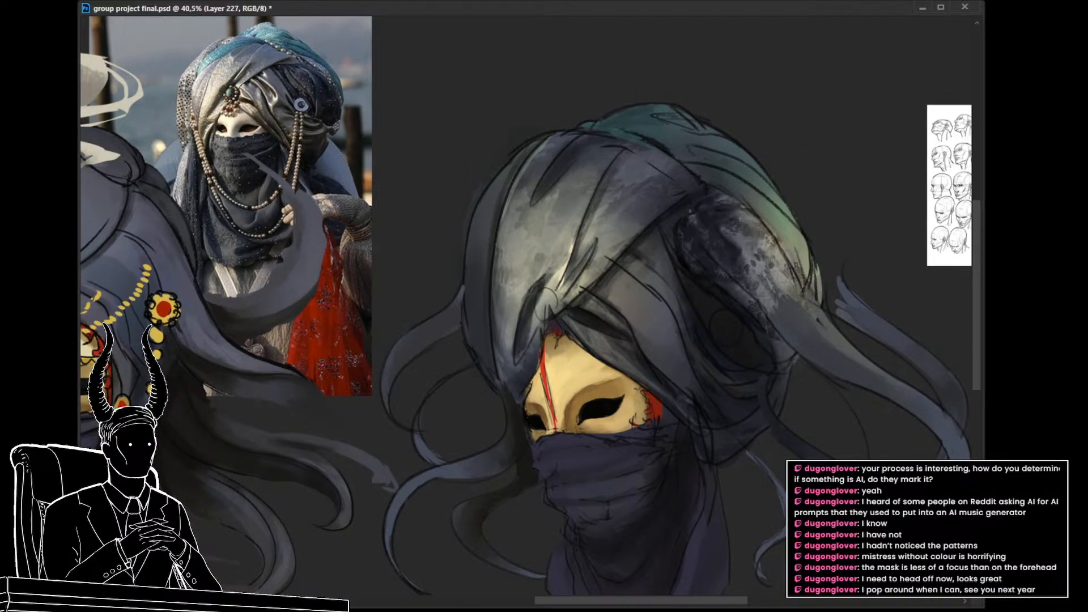
{"action": "key", "text": "ctrl+shift+z"}
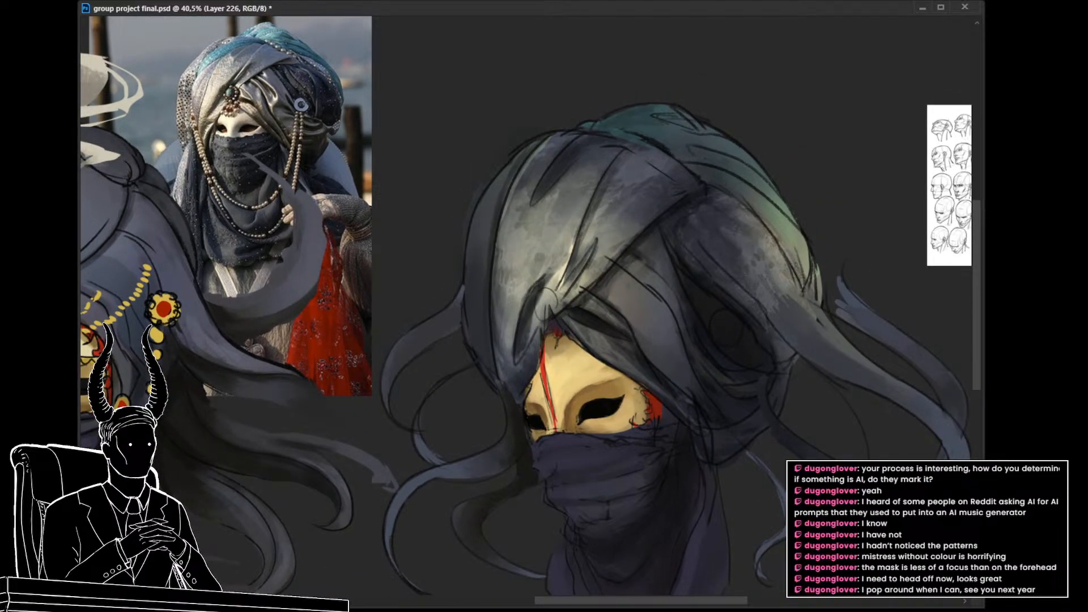
{"action": "key", "text": "ctrl+z"}
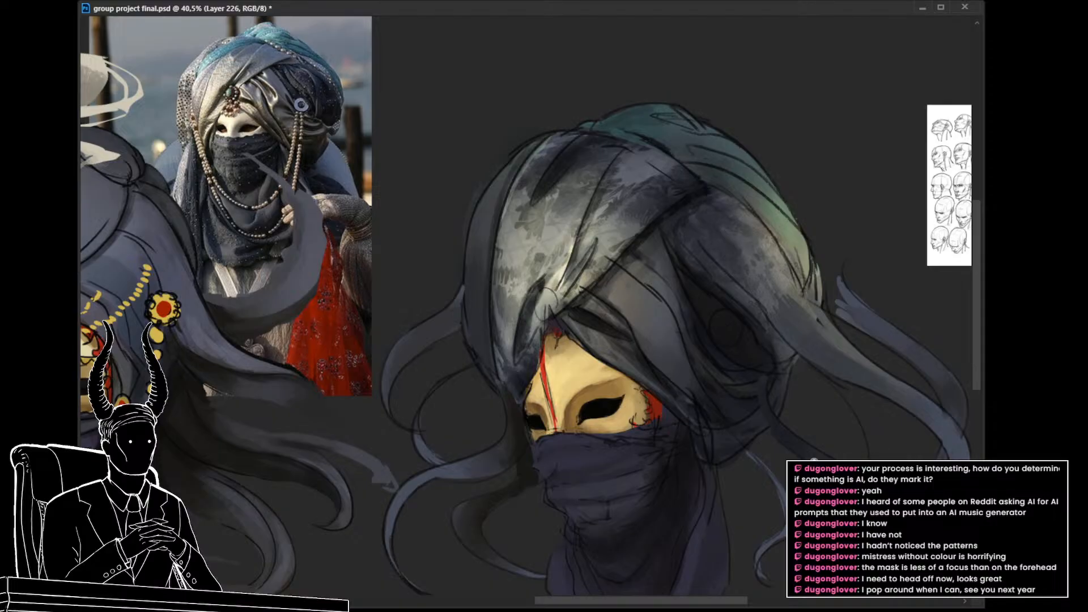
{"action": "key", "text": "ctrl+shift+z"}
Step: Fade the mottled texture on the turban's front wrap and side folds, and check it against the whole painting
{"action": "left_click_drag", "start_coordinate": [721, 447], "coordinate": [734, 415]}
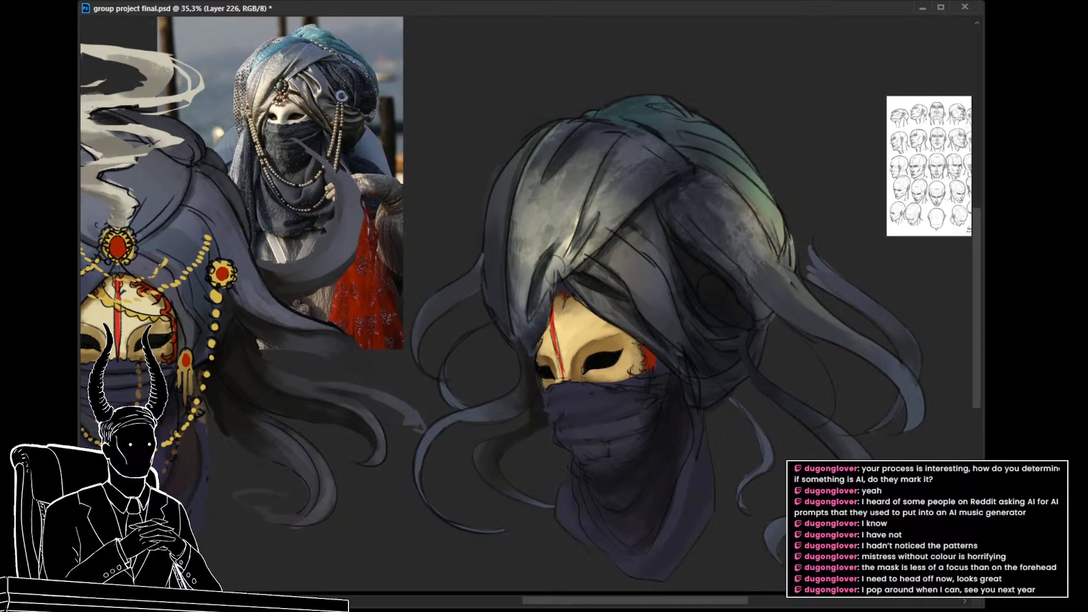
{"action": "left_click_drag", "start_coordinate": [644, 432], "coordinate": [641, 371]}
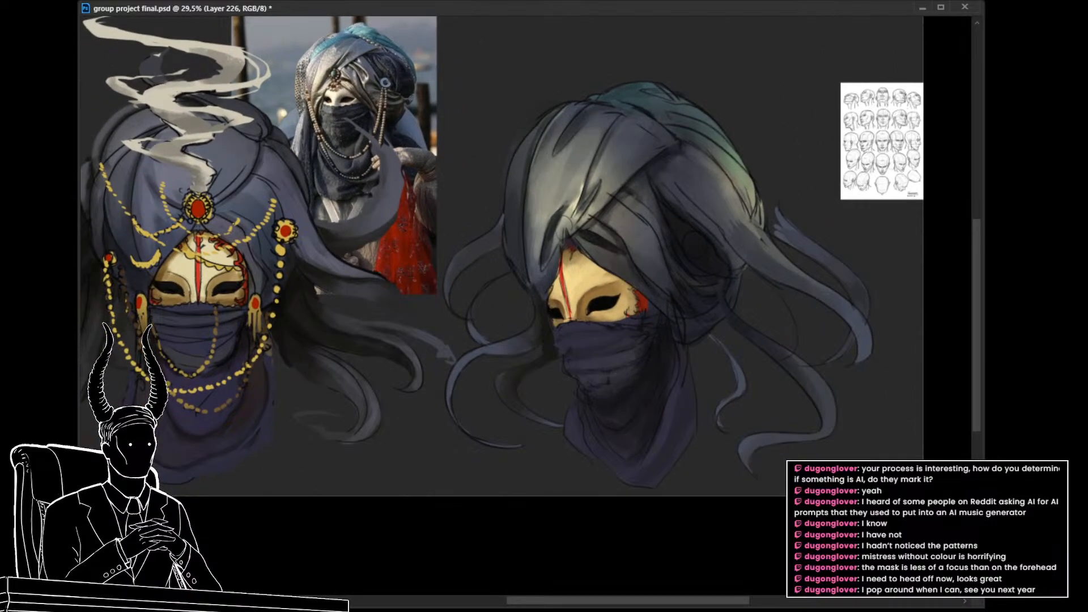
{"action": "key", "text": "ctrl+comma"}
{"action": "key", "text": "ctrl+comma"}
{"action": "key", "text": "alt+bracketleft"}
{"action": "left_click_drag", "start_coordinate": [620, 343], "coordinate": [664, 409]}
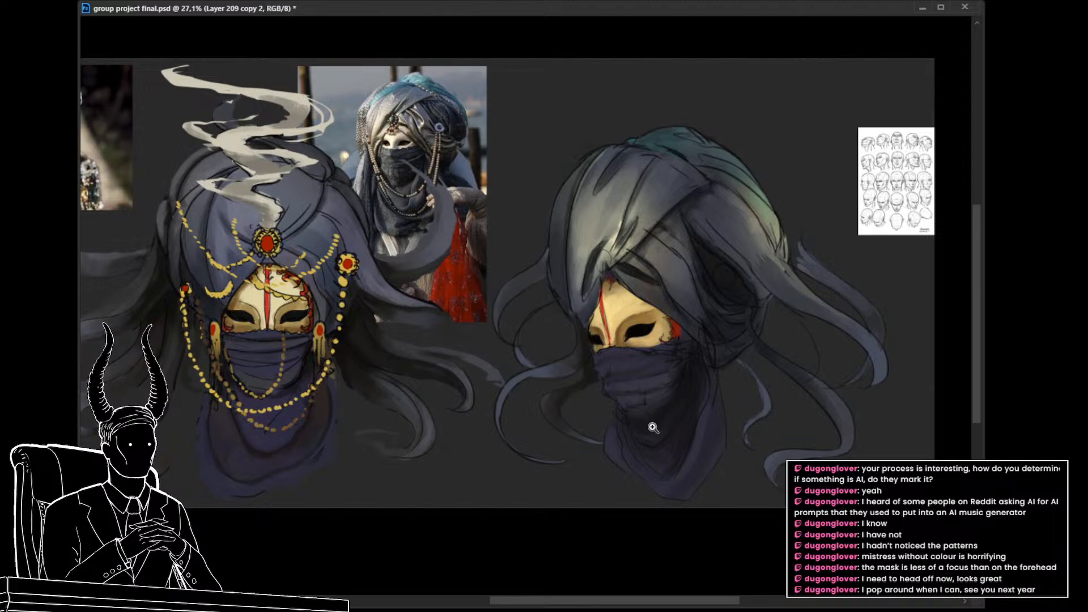
{"action": "left_click", "coordinate": [629, 415], "text": "alt"}
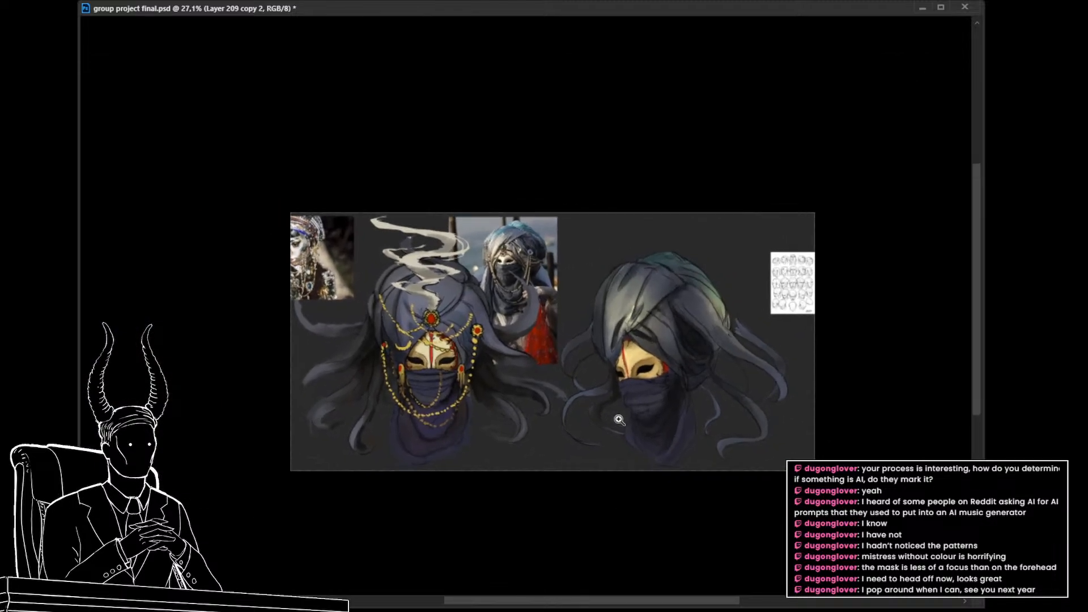
{"action": "left_click_drag", "start_coordinate": [618, 419], "coordinate": [643, 402]}
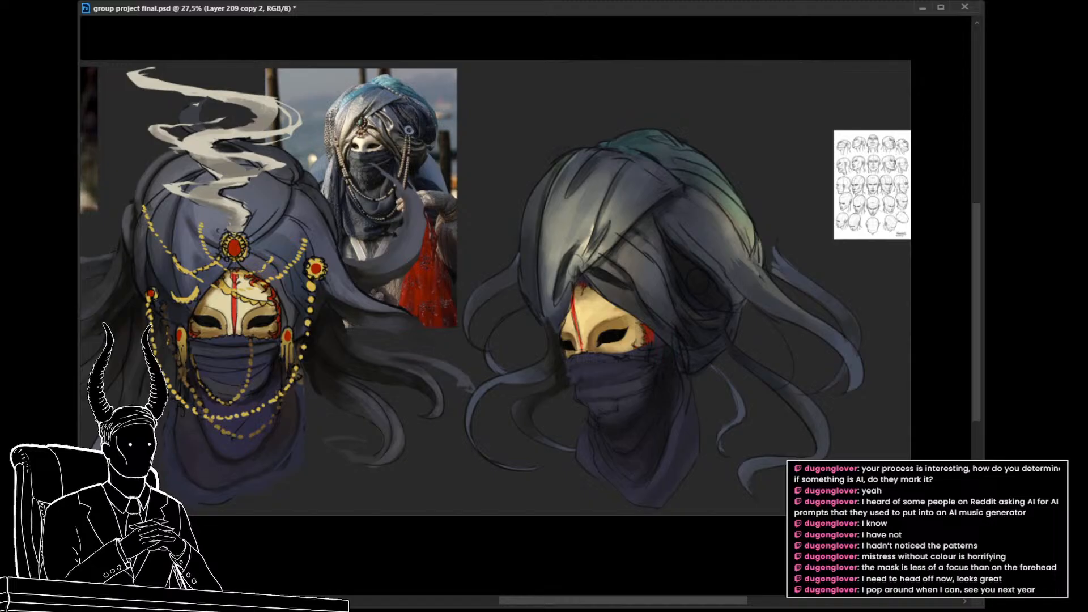
Step: Clean up the turban sketch by softening the dark lines over the front wrap and the teal back section
{"action": "key", "text": "ctrl+z"}
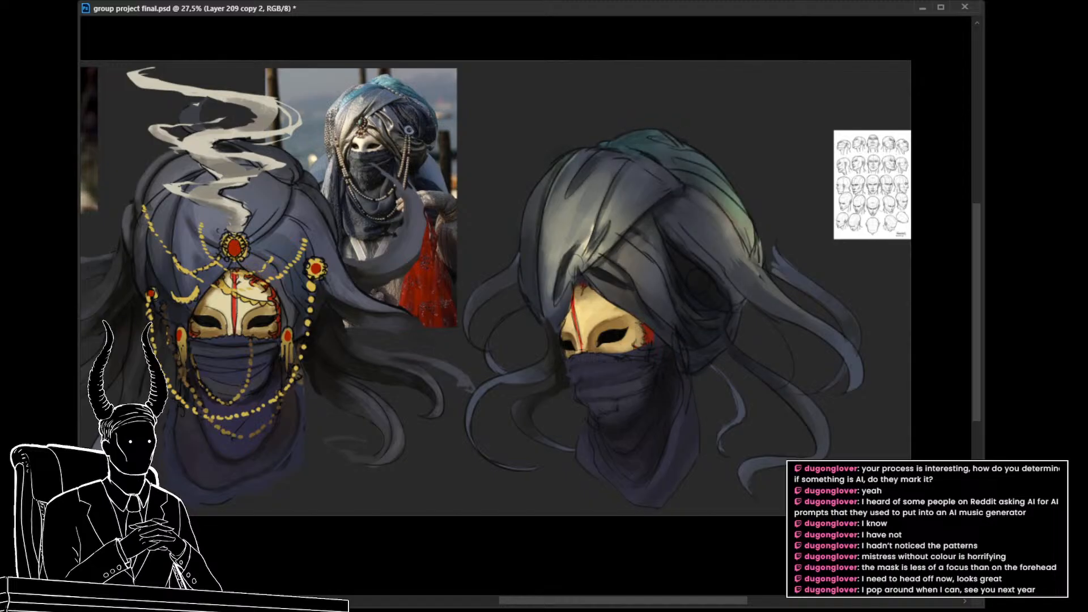
{"action": "key", "text": "ctrl+shift+z"}
{"action": "key", "text": "ctrl+z"}
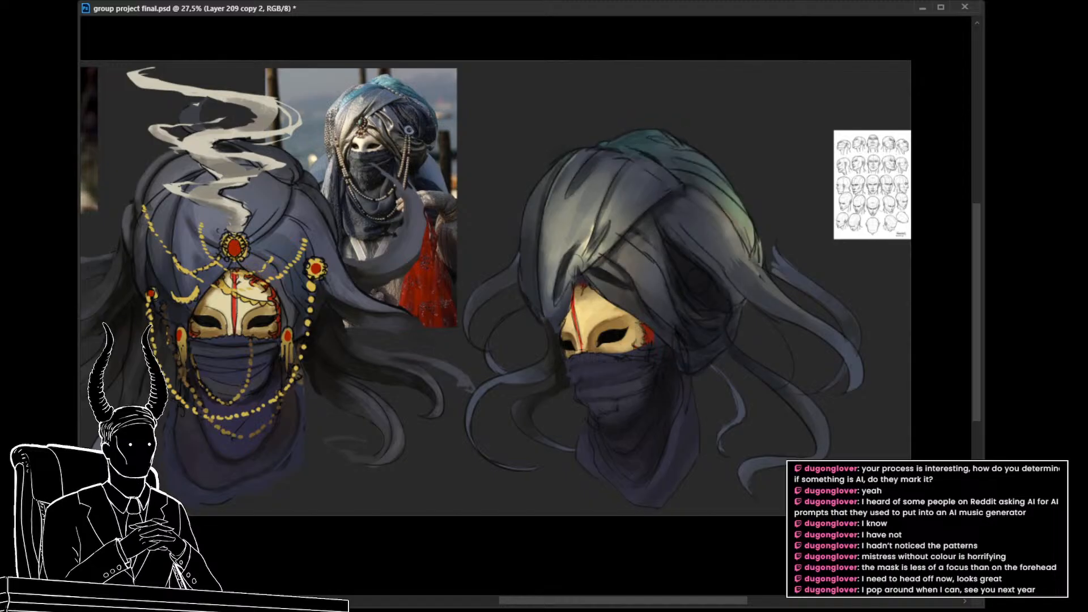
{"action": "key", "text": "alt+bracketright"}
{"action": "left_click", "coordinate": [595, 215], "text": "alt"}
{"action": "mouse_move", "coordinate": [611, 201]}
{"action": "left_mouse_down"}
{"action": "mouse_move", "coordinate": [610, 184]}
{"action": "mouse_move", "coordinate": [602, 234]}
{"action": "mouse_move", "coordinate": [557, 213]}
{"action": "left_mouse_up"}
{"action": "left_click", "coordinate": [595, 199], "text": "alt"}
{"action": "left_click", "coordinate": [606, 199], "text": "alt"}
{"action": "left_click", "coordinate": [561, 233], "text": "alt"}
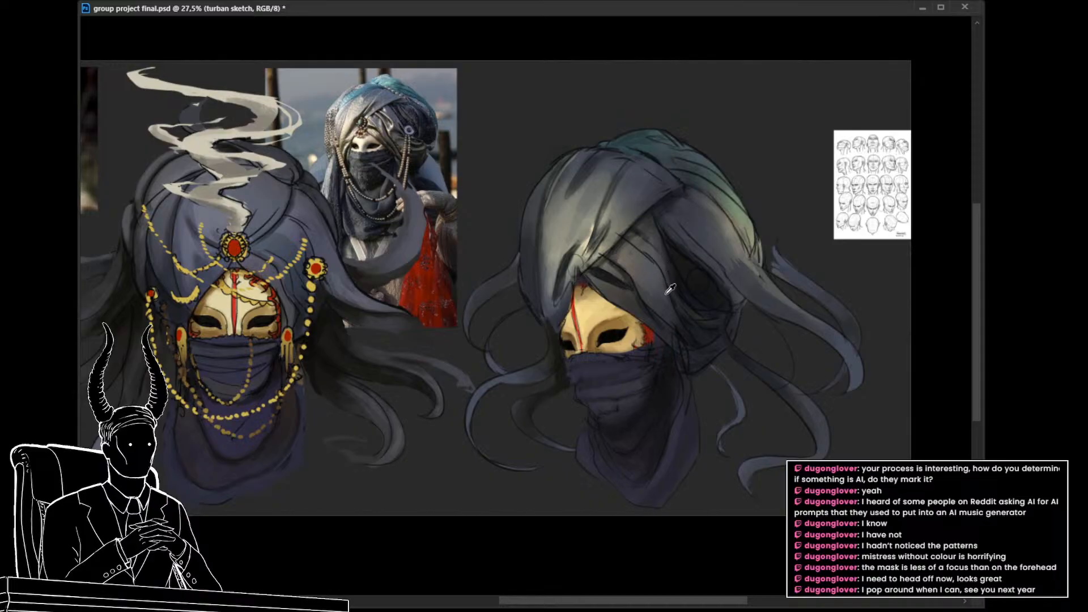
{"action": "left_click", "coordinate": [663, 314], "text": "alt"}
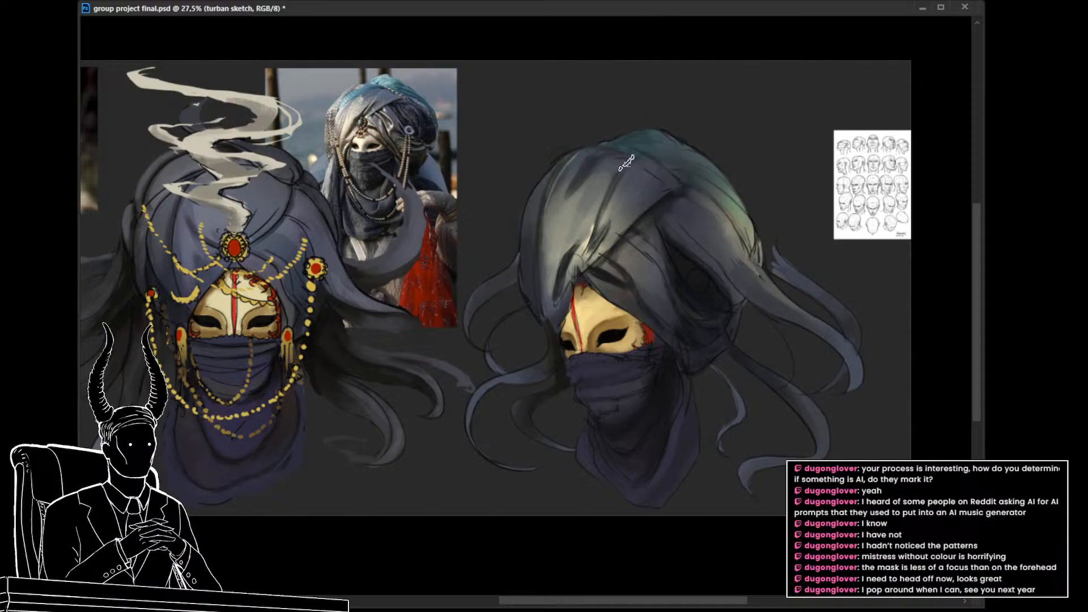
Step: On a new layer, paint the three-quarter turban's back section with teal tones sampled from the reference photo's turban
{"action": "left_click_drag", "start_coordinate": [685, 232], "coordinate": [639, 347]}
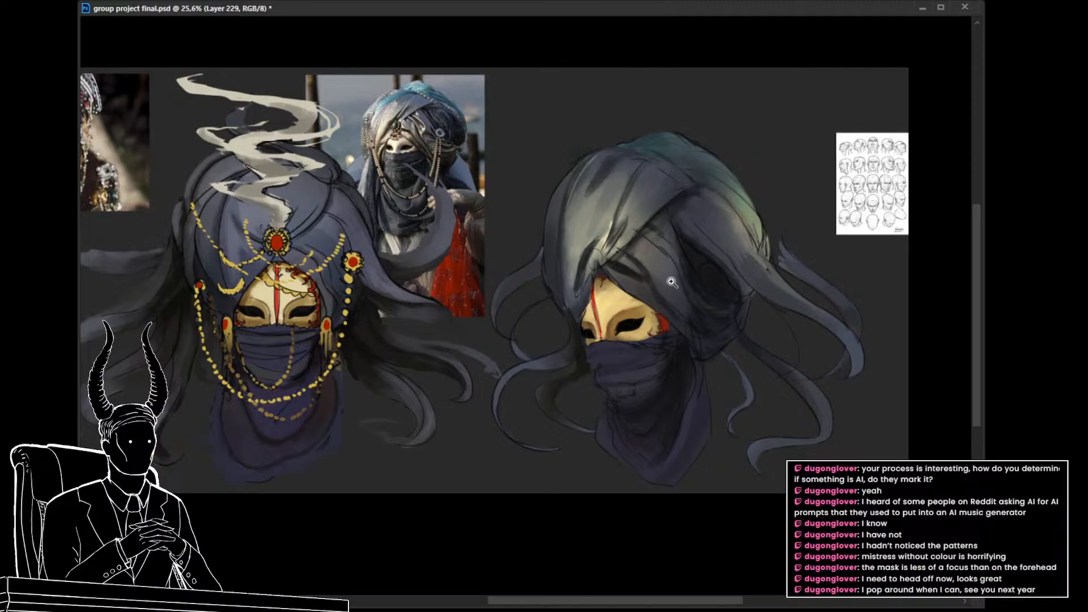
{"action": "left_click_drag", "start_coordinate": [675, 233], "coordinate": [650, 277]}
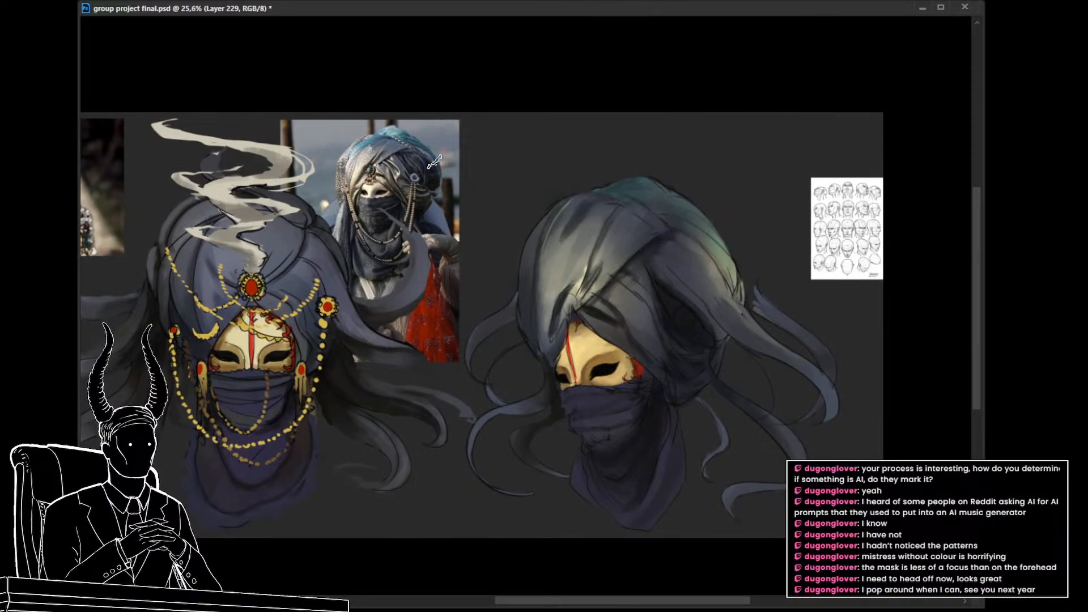
{"action": "left_click", "coordinate": [414, 135], "text": "alt"}
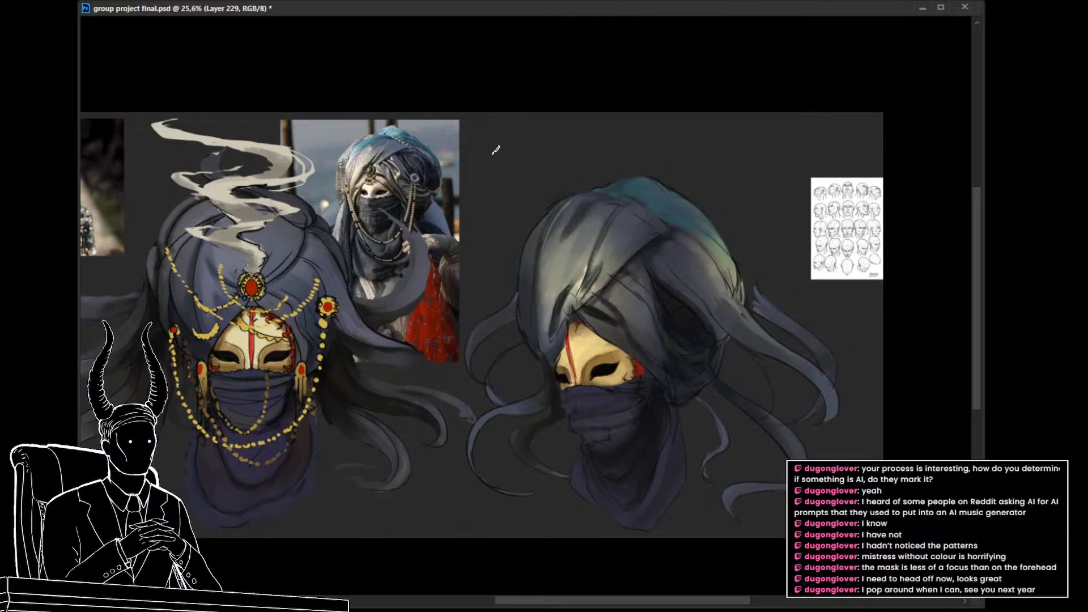
{"action": "left_click", "coordinate": [390, 126], "text": "alt"}
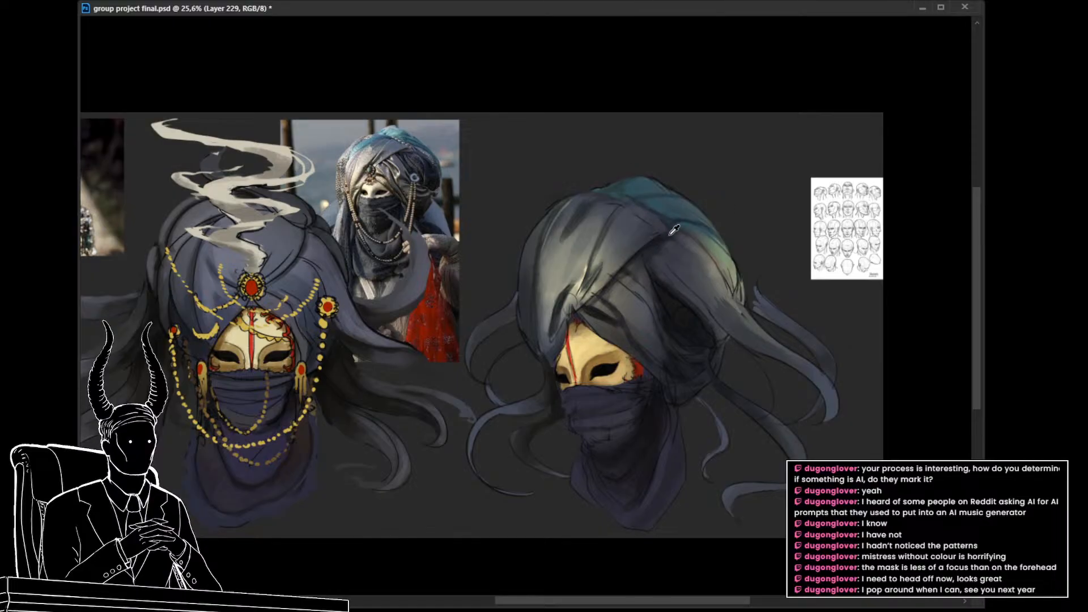
Step: Refine the turban's crown folds and teal rear band with colours sampled from the painting, and merge the selected layers
{"action": "left_click", "coordinate": [621, 199], "text": "alt"}
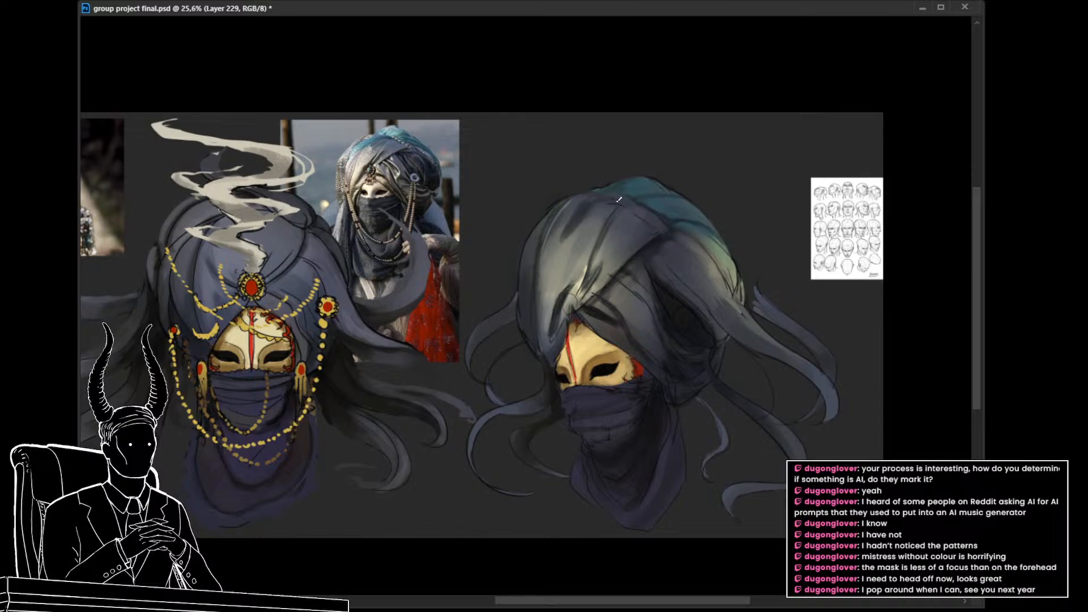
{"action": "left_click", "coordinate": [578, 203], "text": "alt"}
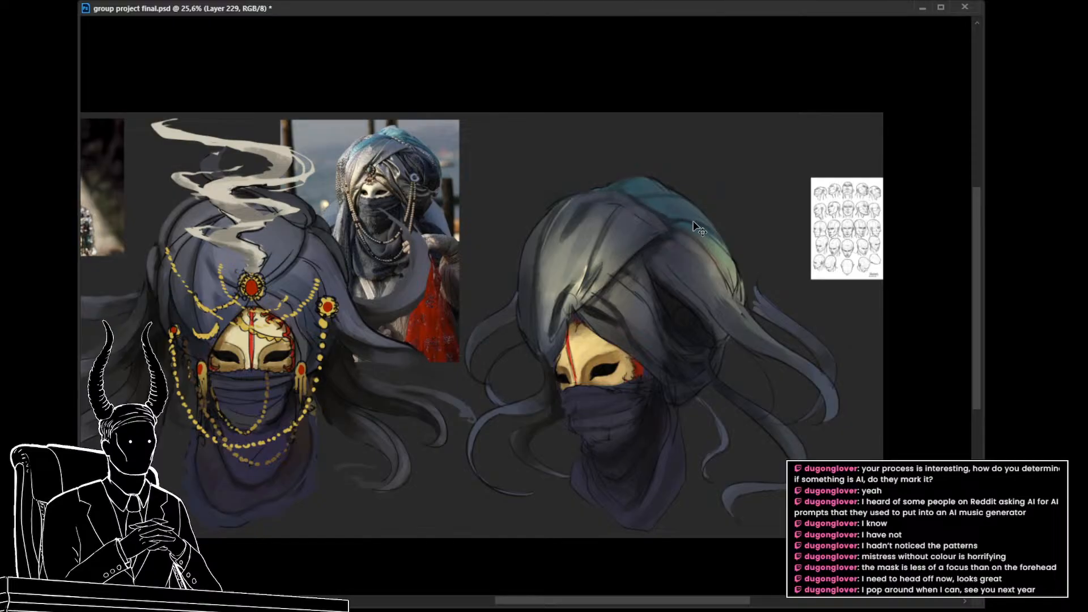
{"action": "left_click", "coordinate": [645, 195], "text": "alt"}
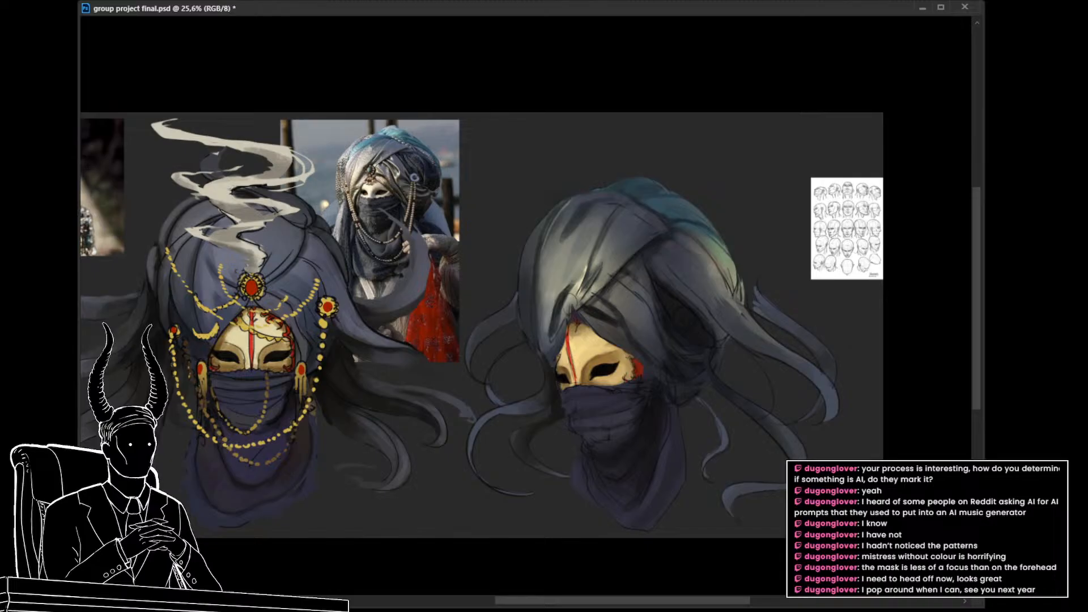
{"action": "key", "text": "ctrl+e"}
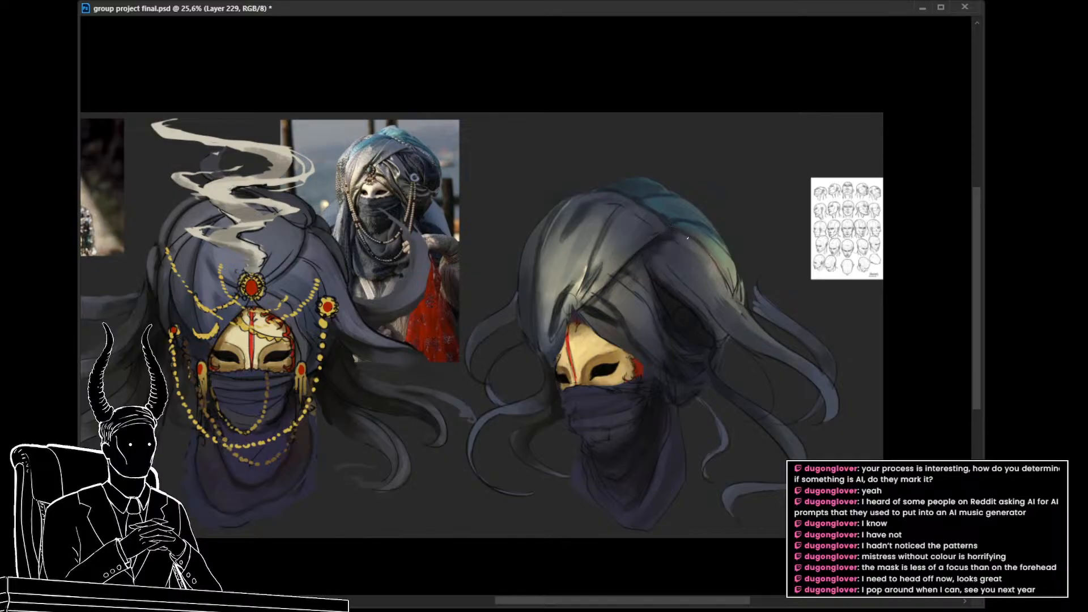
{"action": "left_click_drag", "start_coordinate": [688, 237], "coordinate": [721, 273]}
{"action": "mouse_move", "coordinate": [698, 318]}
{"action": "left_mouse_down"}
{"action": "mouse_move", "coordinate": [663, 322]}
{"action": "mouse_move", "coordinate": [701, 327]}
{"action": "left_mouse_up"}
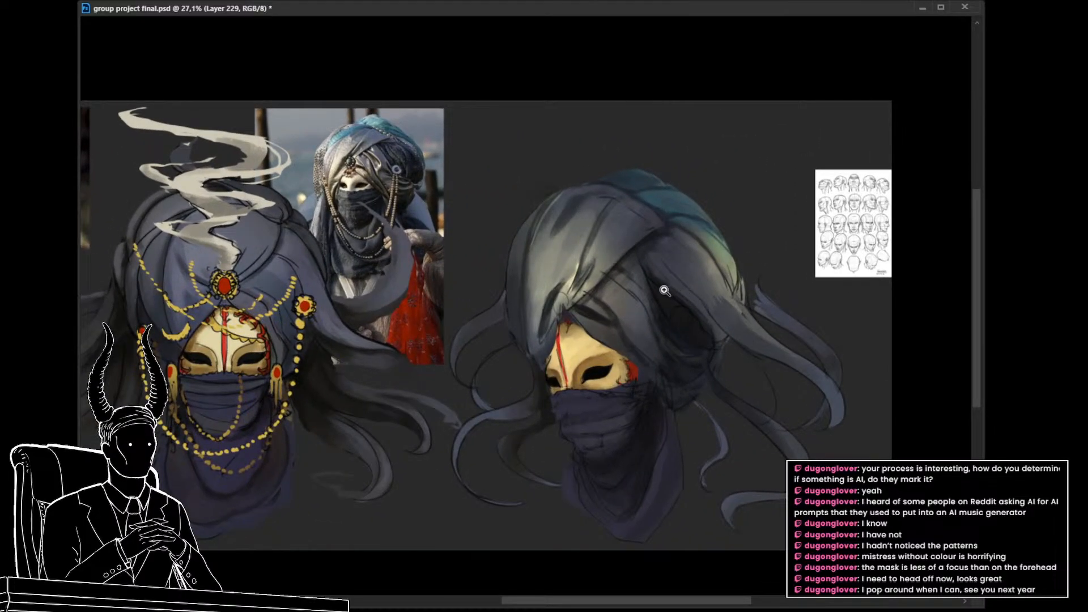
Step: On a new layer, outline a curved light-teal highlight strip along the upper front edge of the three-quarter turban
{"action": "left_click_drag", "start_coordinate": [646, 306], "coordinate": [688, 298]}
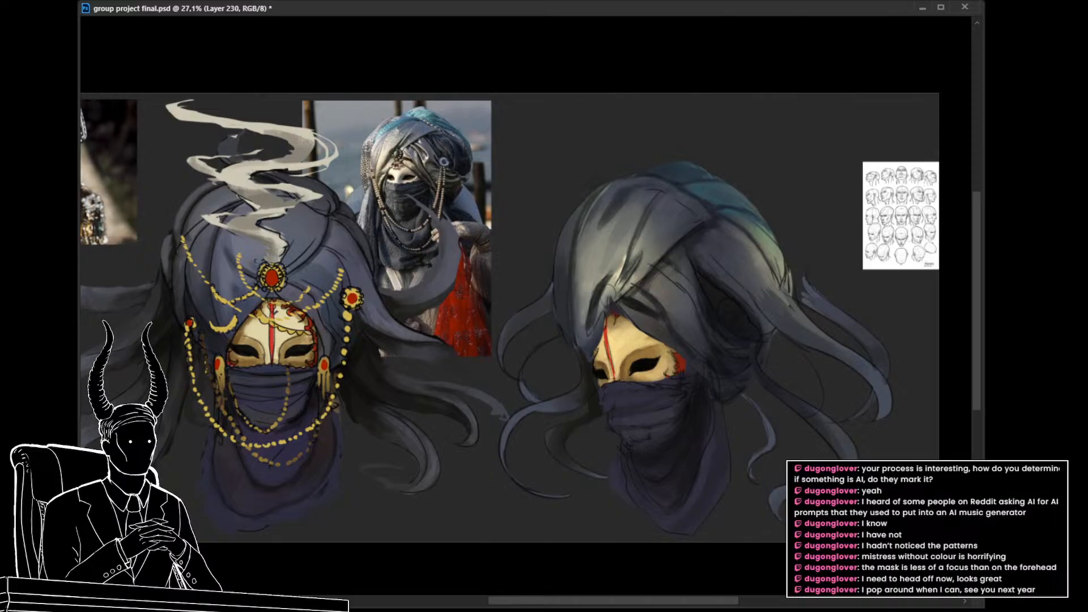
{"action": "left_click_drag", "start_coordinate": [672, 182], "coordinate": [596, 217]}
{"action": "key", "text": "ctrl+z"}
{"action": "mouse_move", "coordinate": [671, 182]}
{"action": "left_mouse_down"}
{"action": "mouse_move", "coordinate": [648, 180]}
{"action": "mouse_move", "coordinate": [598, 209]}
{"action": "mouse_move", "coordinate": [577, 239]}
{"action": "left_mouse_up"}
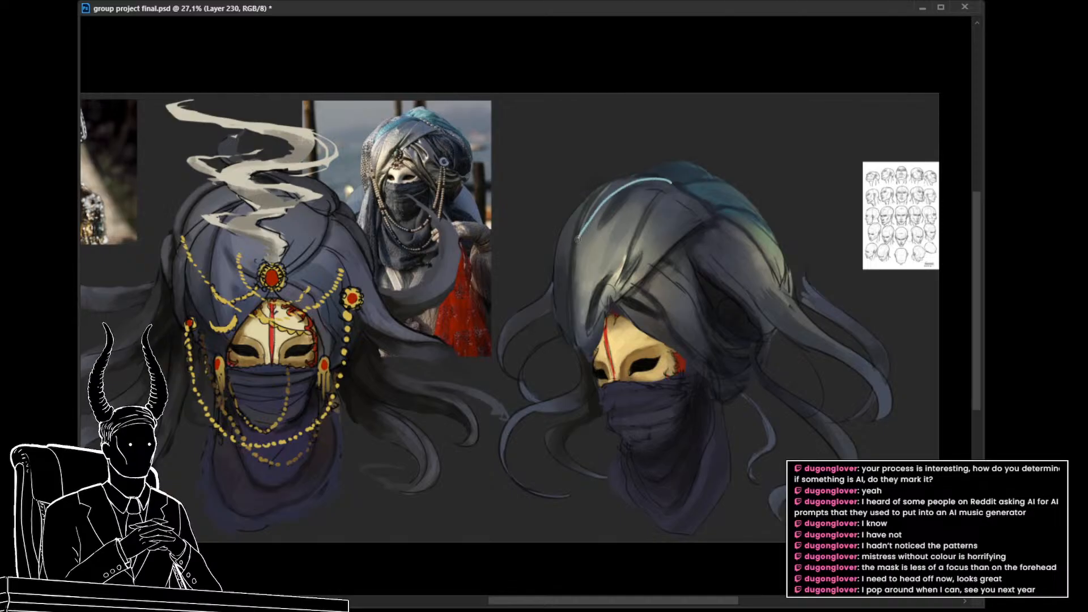
{"action": "mouse_move", "coordinate": [596, 199]}
{"action": "left_mouse_down"}
{"action": "mouse_move", "coordinate": [633, 175]}
{"action": "mouse_move", "coordinate": [652, 178]}
{"action": "left_mouse_up"}
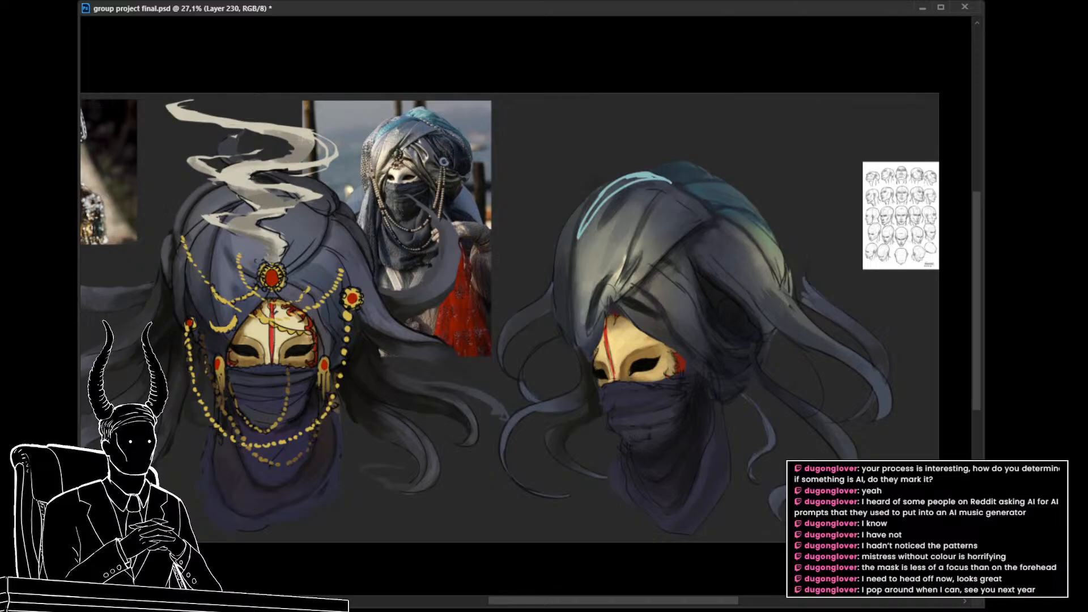
{"action": "key", "text": "alt+bracketleft"}
{"action": "key", "text": "alt+shift+bracketleft"}
{"action": "key", "text": "ctrl+e"}
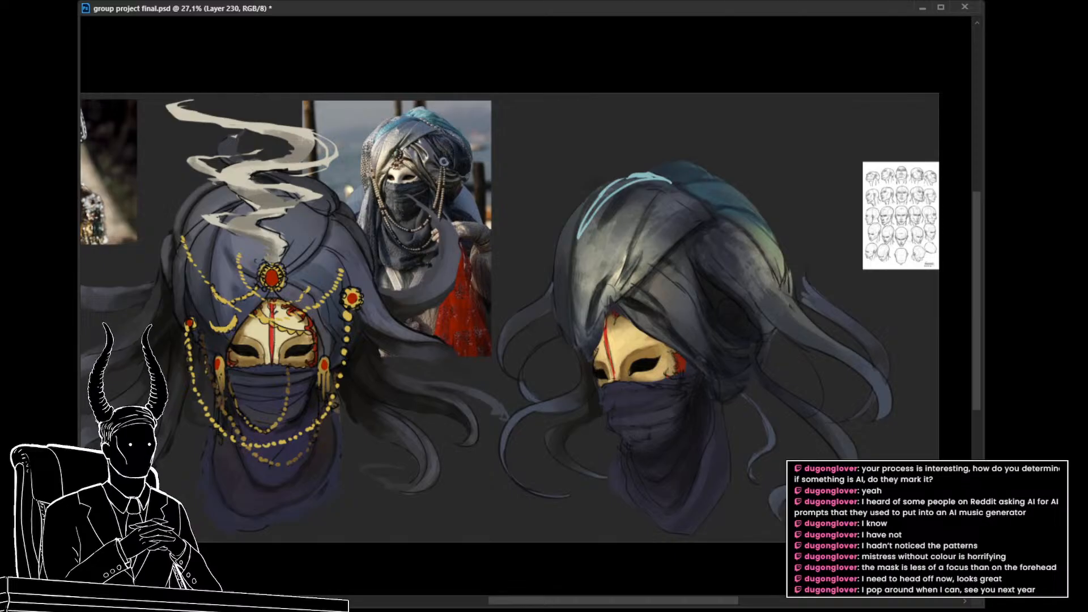
{"action": "key", "text": "ctrl+z"}
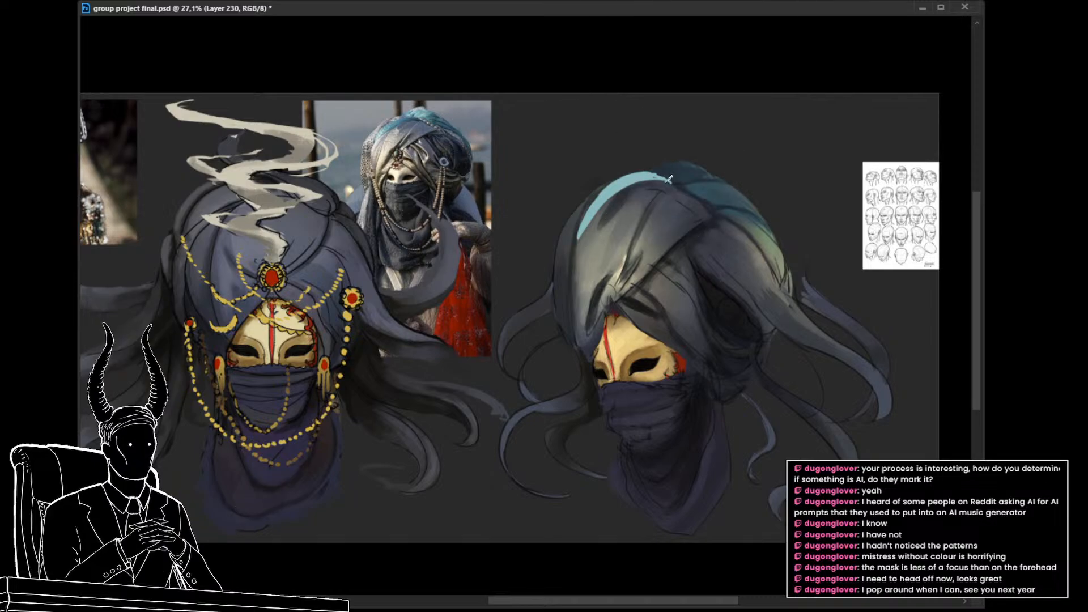
Step: Blend darker teal into the highlight strip on the turban's upper front edge, and return to the main turban layer, Layer 209 copy 2
{"action": "mouse_move", "coordinate": [667, 179]}
{"action": "left_mouse_down"}
{"action": "mouse_move", "coordinate": [618, 179]}
{"action": "mouse_move", "coordinate": [645, 180]}
{"action": "mouse_move", "coordinate": [594, 206]}
{"action": "mouse_move", "coordinate": [637, 178]}
{"action": "mouse_move", "coordinate": [610, 193]}
{"action": "left_mouse_up"}
{"action": "left_click", "coordinate": [644, 179], "text": "alt"}
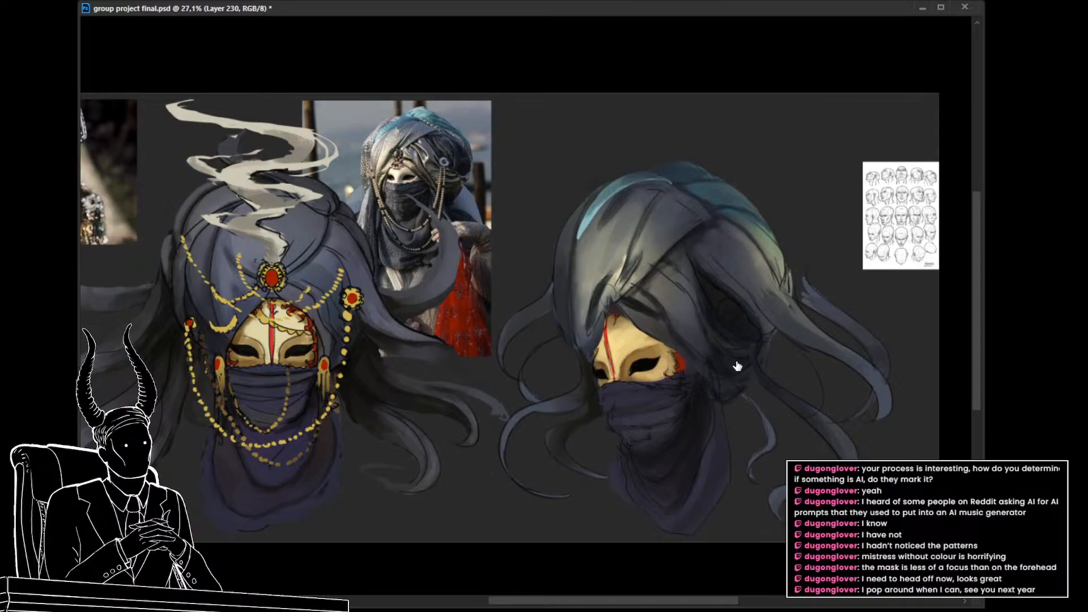
{"action": "left_click_drag", "start_coordinate": [657, 338], "coordinate": [639, 322]}
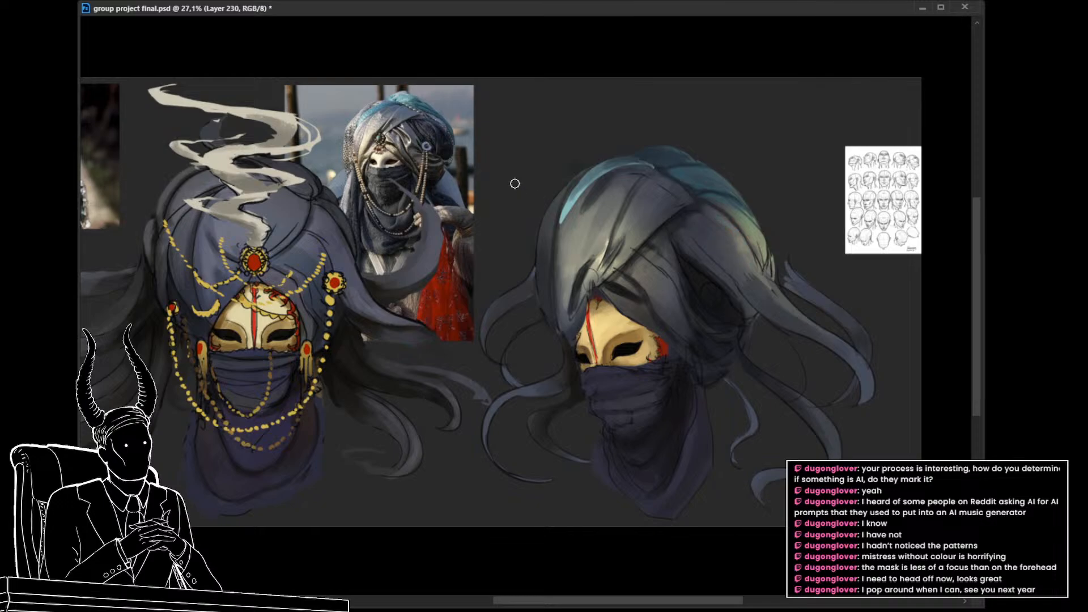
{"action": "left_click", "coordinate": [439, 128], "text": "alt"}
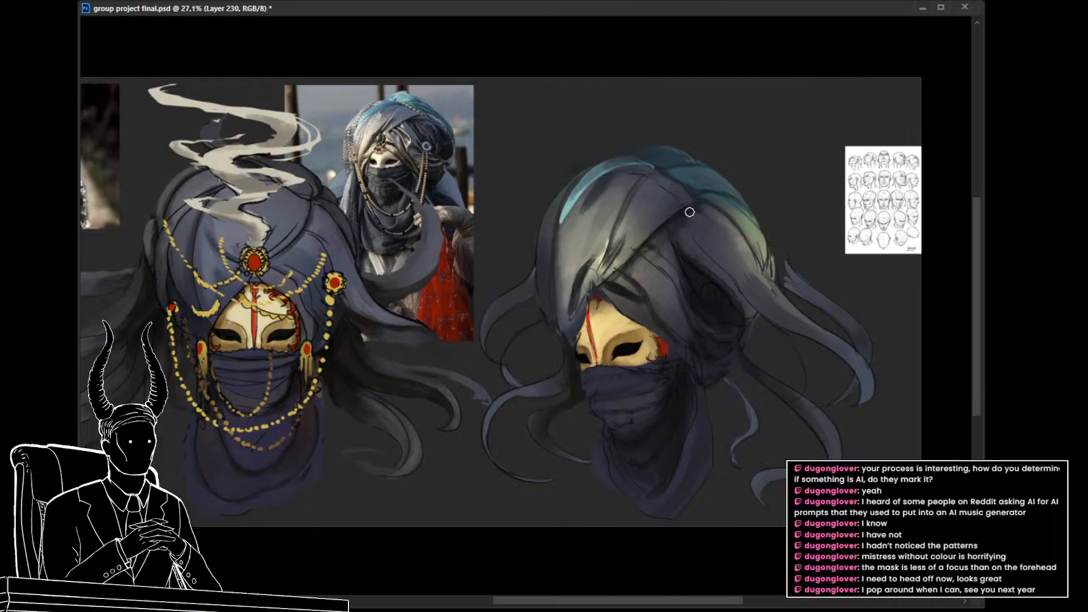
{"action": "key", "text": "ctrl+comma"}
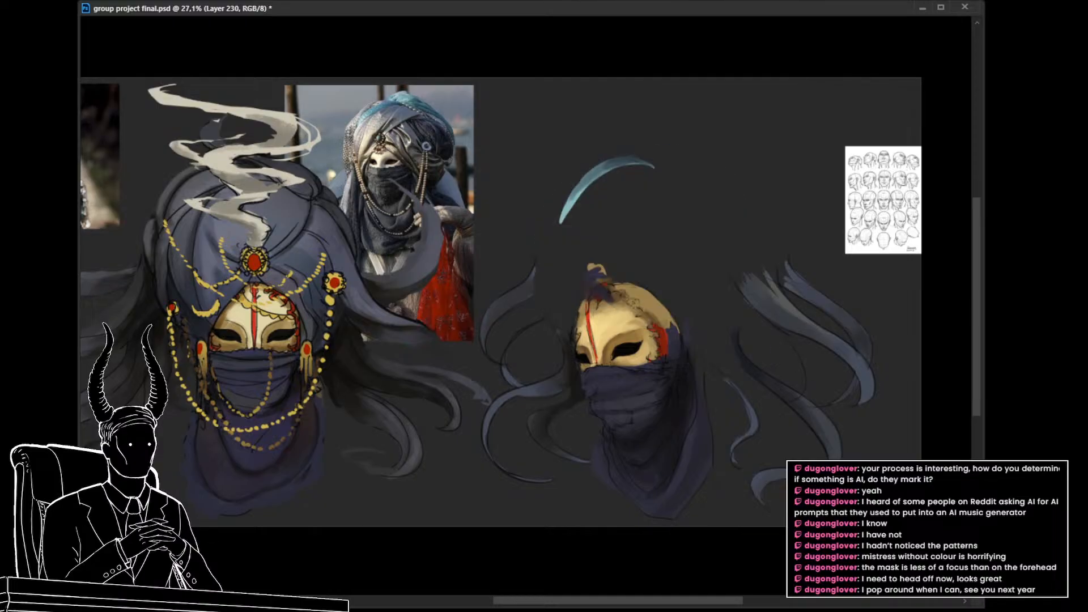
{"action": "key", "text": "ctrl+comma"}
{"action": "key", "text": "ctrl+e"}
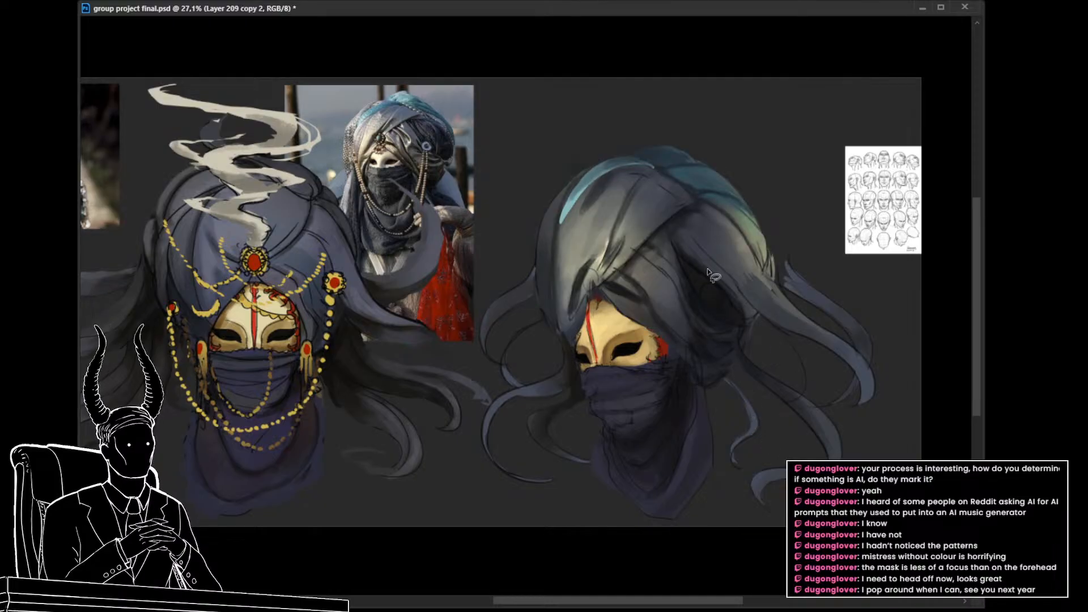
Step: Outline the turban's rear side panel with the Lasso and try shifting its colours toward dark blue
{"action": "key", "text": "l"}
{"action": "mouse_move", "coordinate": [679, 213]}
{"action": "left_mouse_down"}
{"action": "mouse_move", "coordinate": [718, 209]}
{"action": "mouse_move", "coordinate": [753, 251]}
{"action": "mouse_move", "coordinate": [766, 307]}
{"action": "mouse_move", "coordinate": [743, 330]}
{"action": "mouse_move", "coordinate": [713, 316]}
{"action": "mouse_move", "coordinate": [687, 279]}
{"action": "mouse_move", "coordinate": [677, 219]}
{"action": "left_mouse_up"}
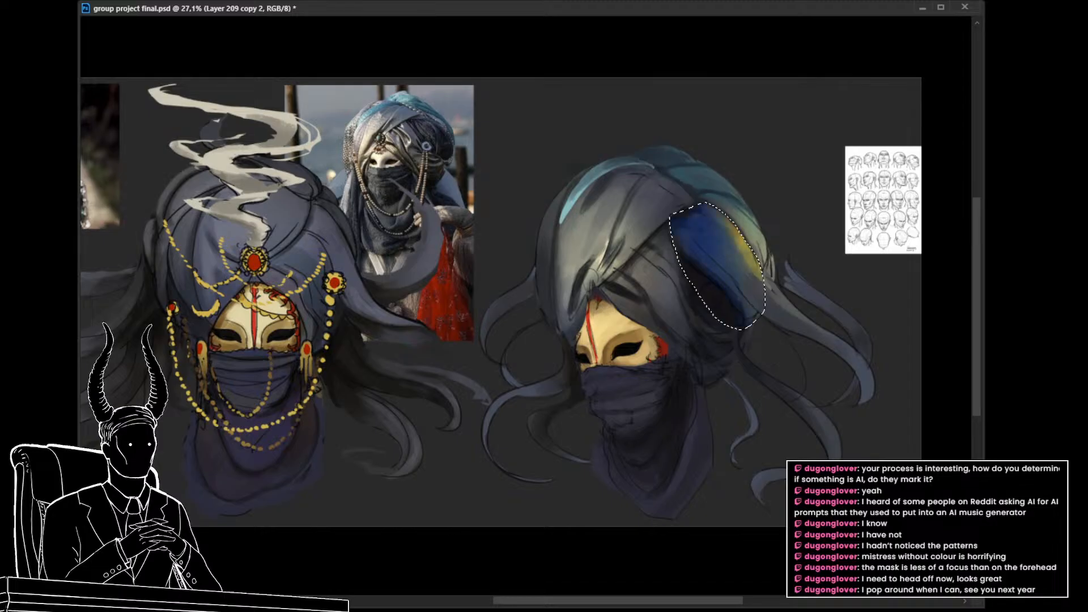
{"action": "left_click_drag", "start_coordinate": [923, 252], "coordinate": [916, 251]}
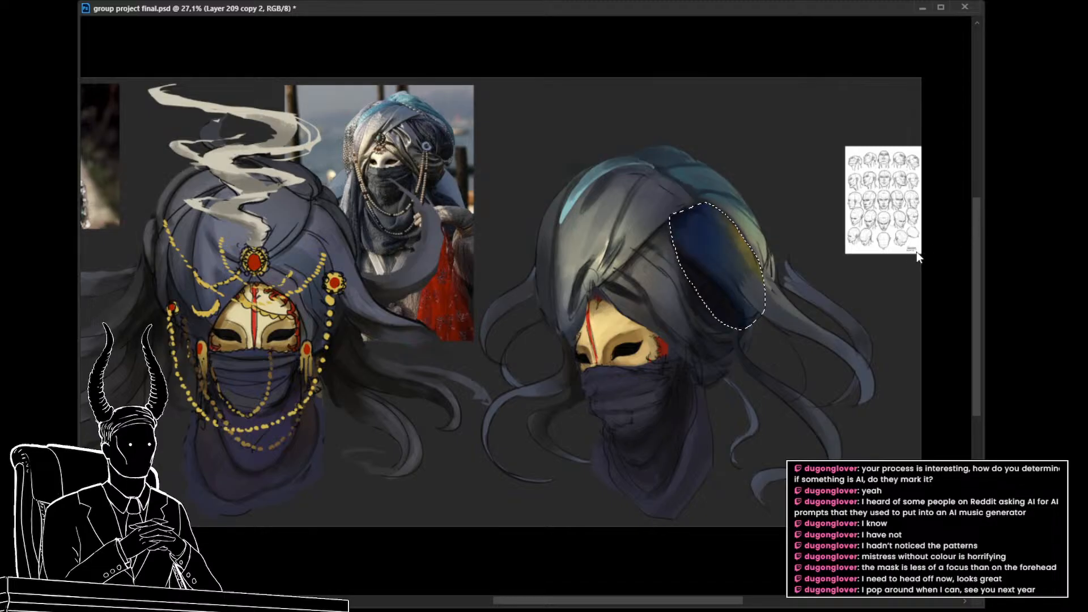
{"action": "key", "text": "Escape"}
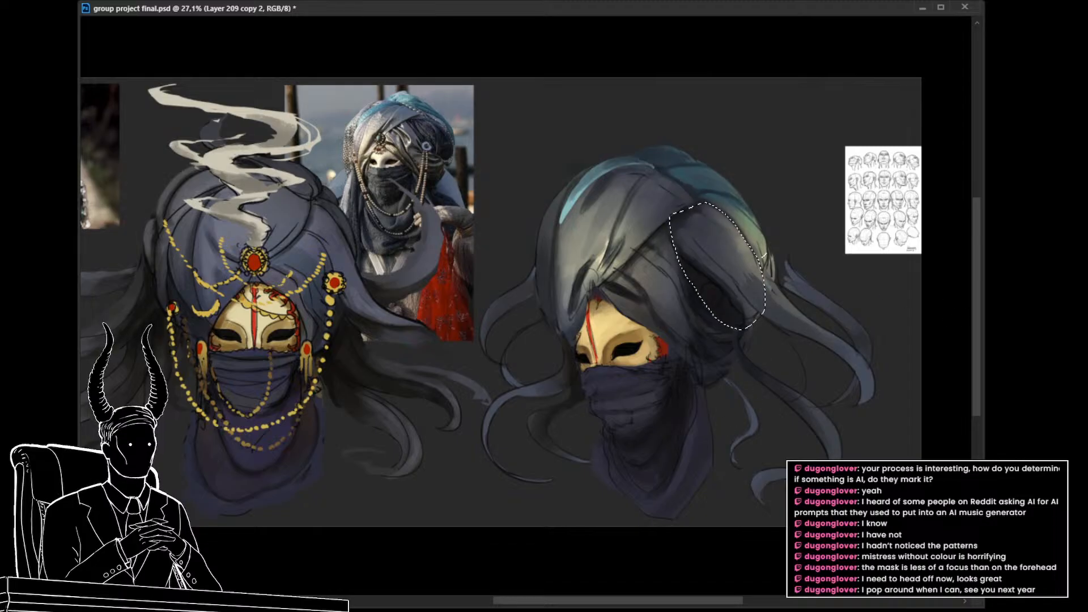
Step: Brush dark blue shading inside the selected rear side panel, deselect, and extend the strokes toward the neighbouring folds
{"action": "key", "text": "b"}
{"action": "mouse_move", "coordinate": [736, 266]}
{"action": "left_mouse_down"}
{"action": "mouse_move", "coordinate": [689, 235]}
{"action": "mouse_move", "coordinate": [708, 243]}
{"action": "mouse_move", "coordinate": [700, 227]}
{"action": "mouse_move", "coordinate": [715, 243]}
{"action": "mouse_move", "coordinate": [679, 208]}
{"action": "mouse_move", "coordinate": [713, 285]}
{"action": "left_mouse_up"}
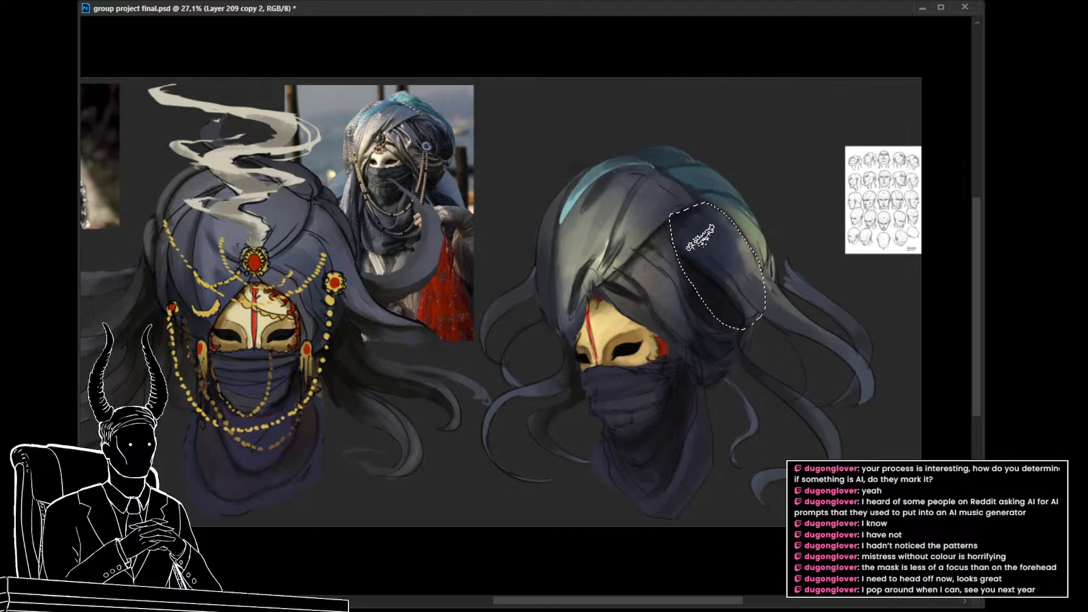
{"action": "mouse_move", "coordinate": [700, 237]}
{"action": "left_mouse_down"}
{"action": "mouse_move", "coordinate": [738, 286]}
{"action": "mouse_move", "coordinate": [717, 226]}
{"action": "mouse_move", "coordinate": [745, 295]}
{"action": "mouse_move", "coordinate": [704, 223]}
{"action": "mouse_move", "coordinate": [675, 215]}
{"action": "mouse_move", "coordinate": [732, 309]}
{"action": "mouse_move", "coordinate": [714, 269]}
{"action": "mouse_move", "coordinate": [740, 287]}
{"action": "left_mouse_up"}
{"action": "key", "text": "ctrl+d"}
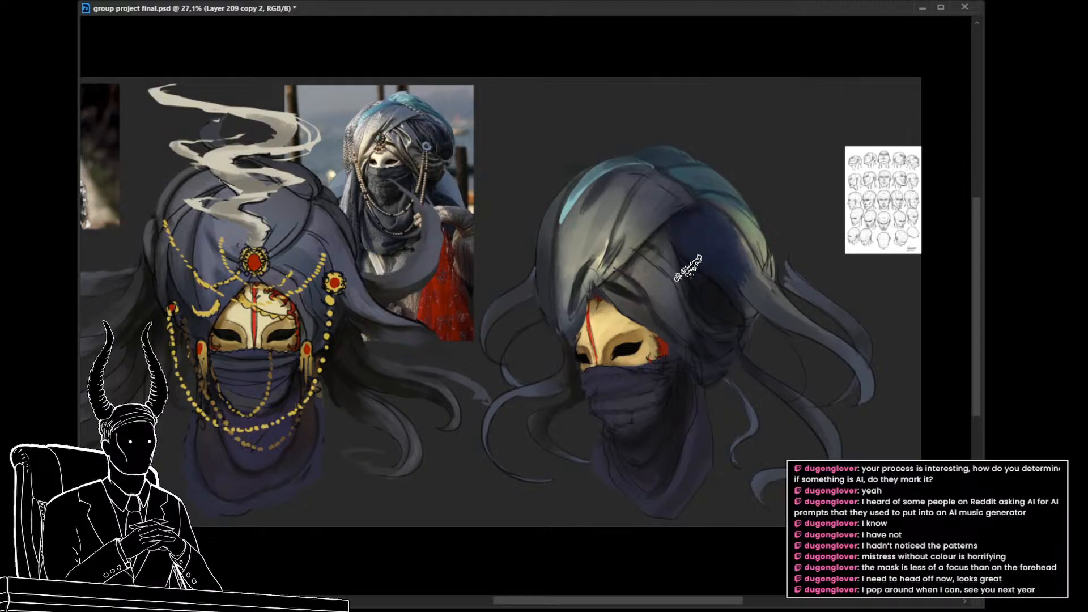
{"action": "mouse_move", "coordinate": [713, 306]}
{"action": "left_mouse_down"}
{"action": "mouse_move", "coordinate": [648, 308]}
{"action": "mouse_move", "coordinate": [665, 310]}
{"action": "left_mouse_up"}
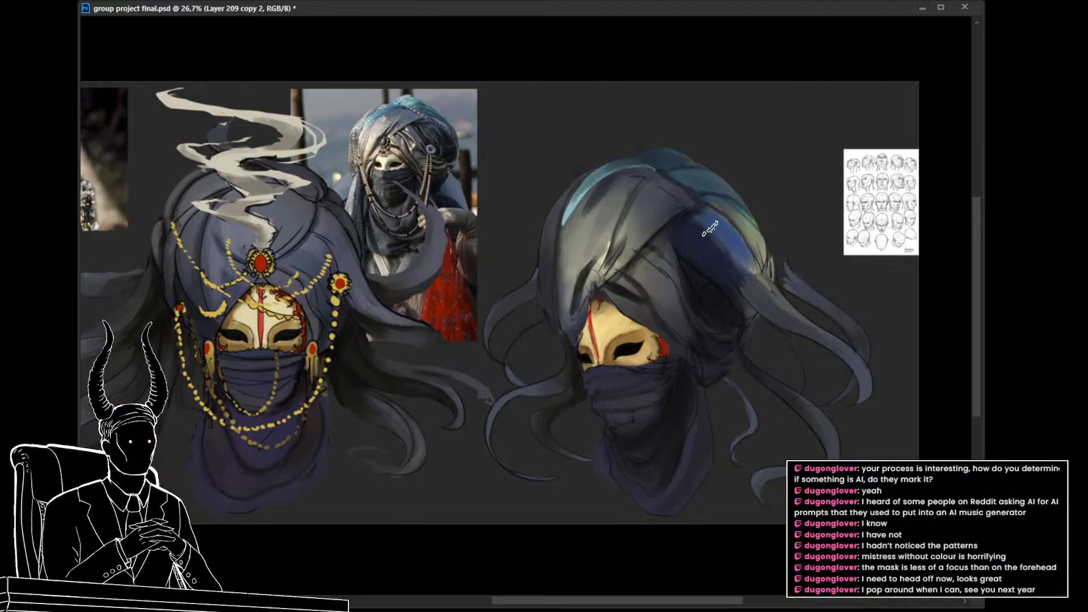
Step: Add brighter blue highlight strokes along the upper part of the turban's rear side panel
{"action": "left_click_drag", "start_coordinate": [710, 229], "coordinate": [738, 270]}
{"action": "left_click", "coordinate": [717, 256], "text": "alt"}
{"action": "left_click_drag", "start_coordinate": [712, 228], "coordinate": [740, 257]}
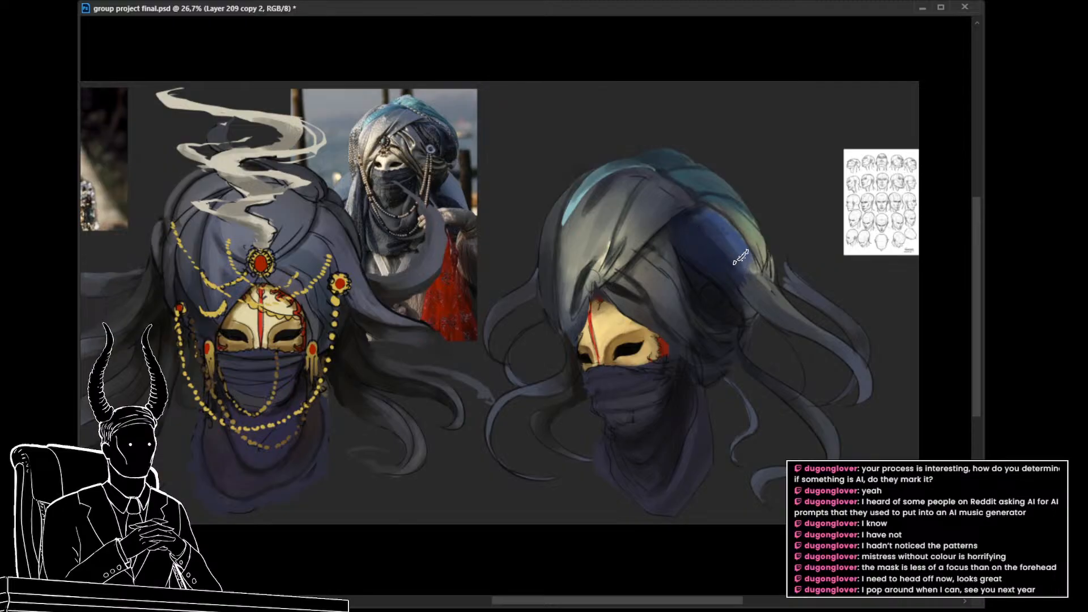
{"action": "left_click_drag", "start_coordinate": [713, 222], "coordinate": [739, 256]}
Step: Compare the whole composition with the three-quarter turban's layers shown and hidden
{"action": "left_click_drag", "start_coordinate": [751, 303], "coordinate": [671, 319]}
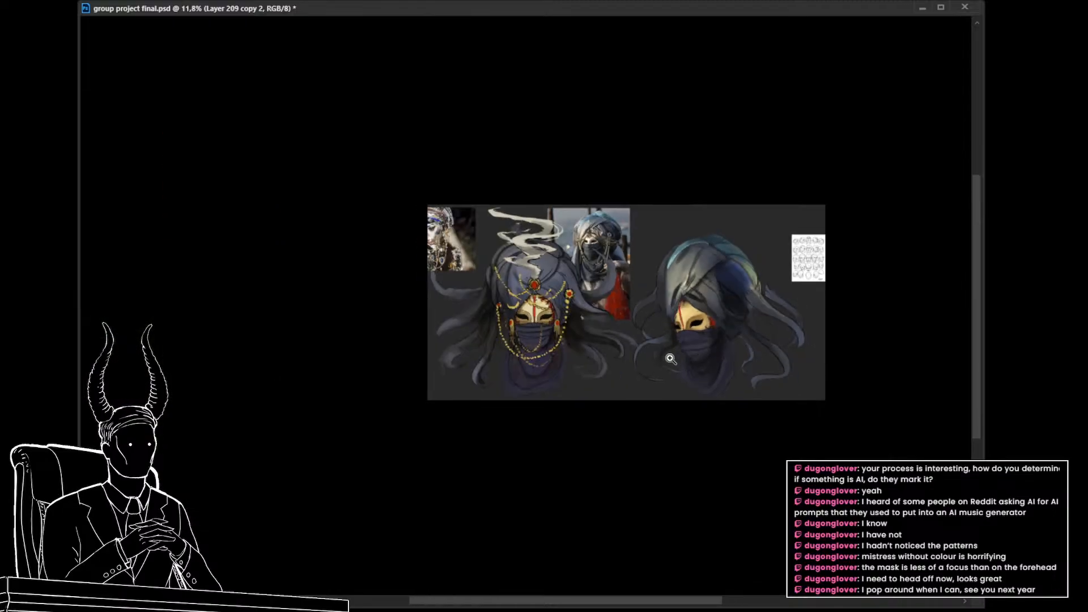
{"action": "left_click_drag", "start_coordinate": [748, 311], "coordinate": [792, 359]}
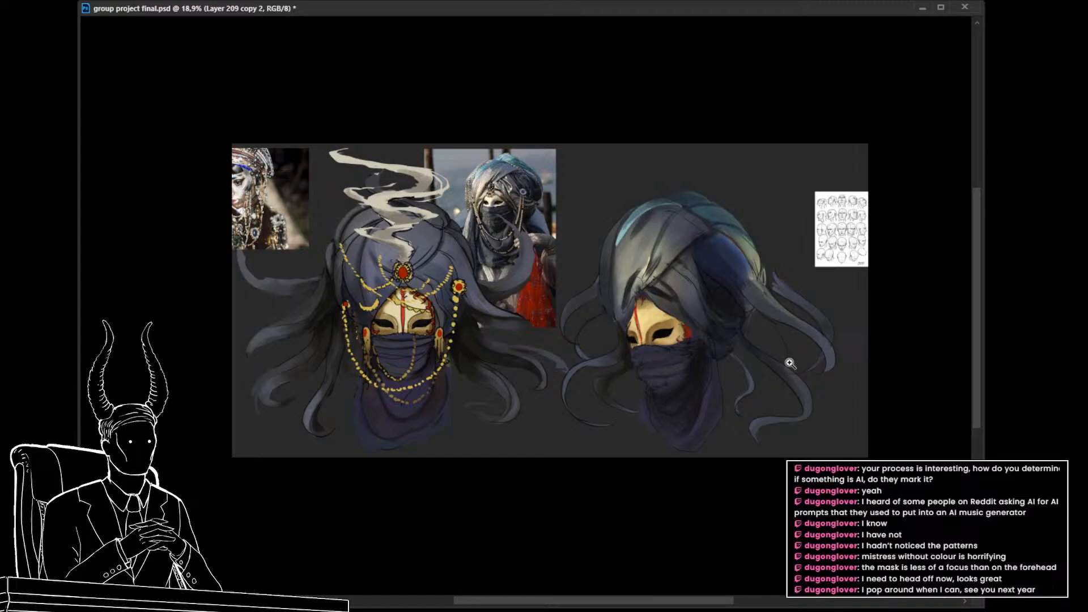
{"action": "key", "text": "ctrl+comma"}
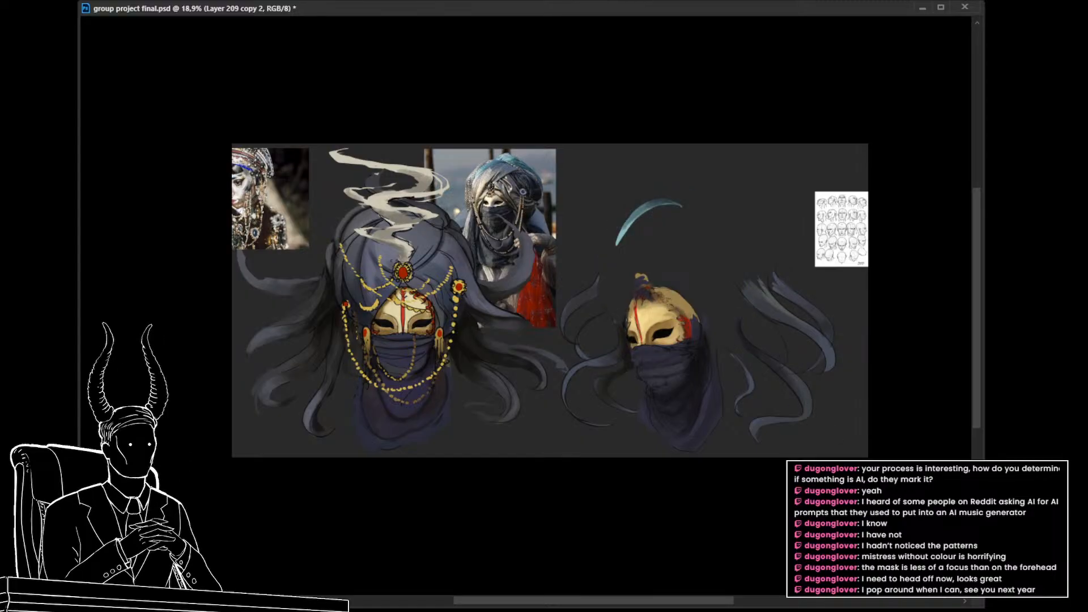
{"action": "key", "text": "ctrl+comma"}
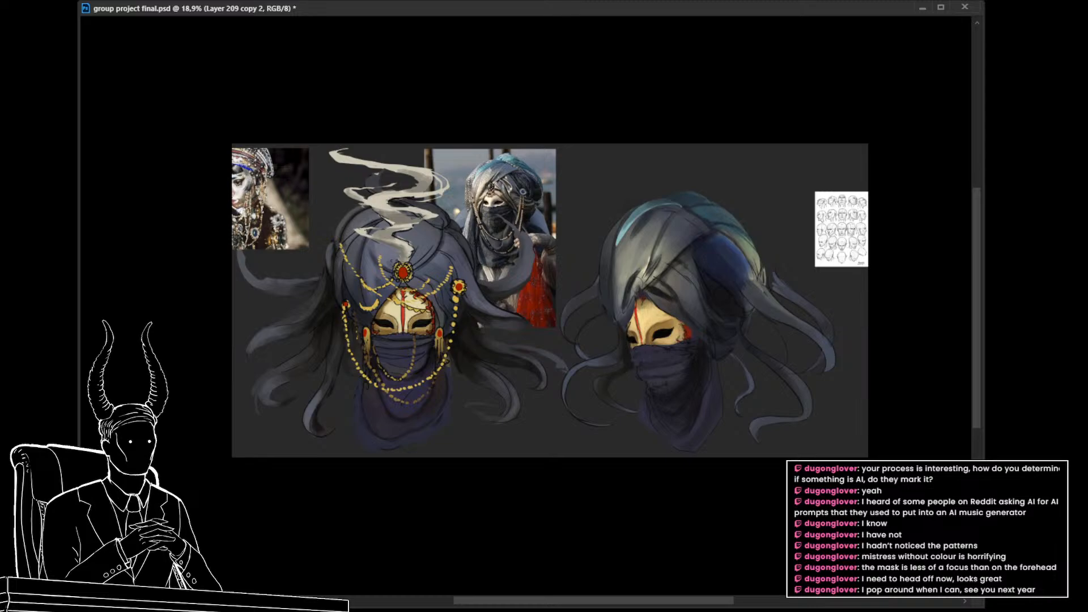
{"action": "key", "text": "ctrl+comma"}
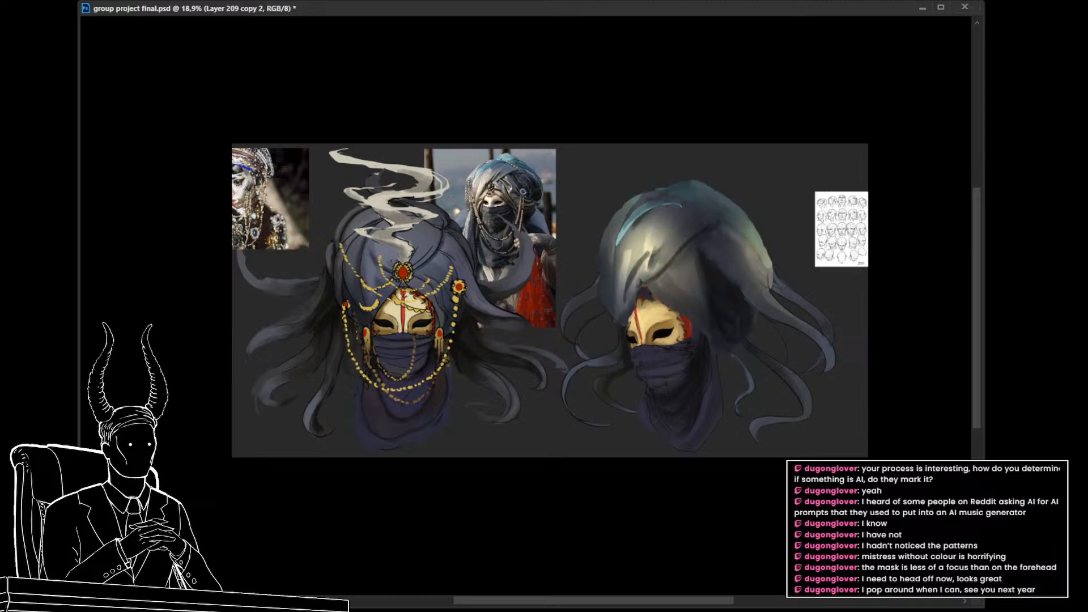
{"action": "key", "text": "ctrl+comma"}
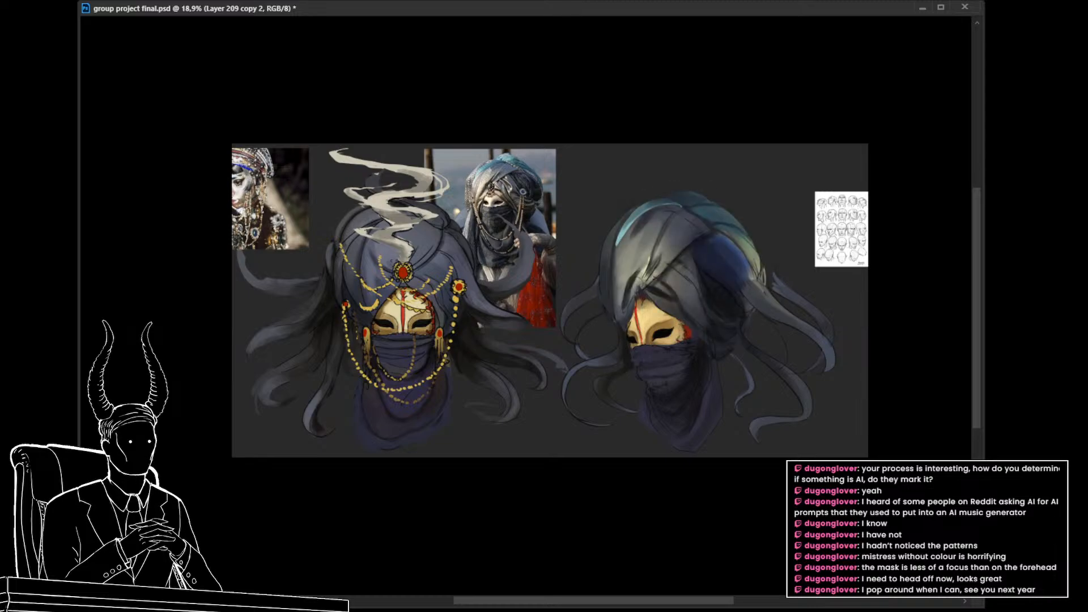
Step: Outline the pale green band behind the blue side panel and try shifting it to blue with Color Balance
{"action": "left_click_drag", "start_coordinate": [718, 301], "coordinate": [713, 377]}
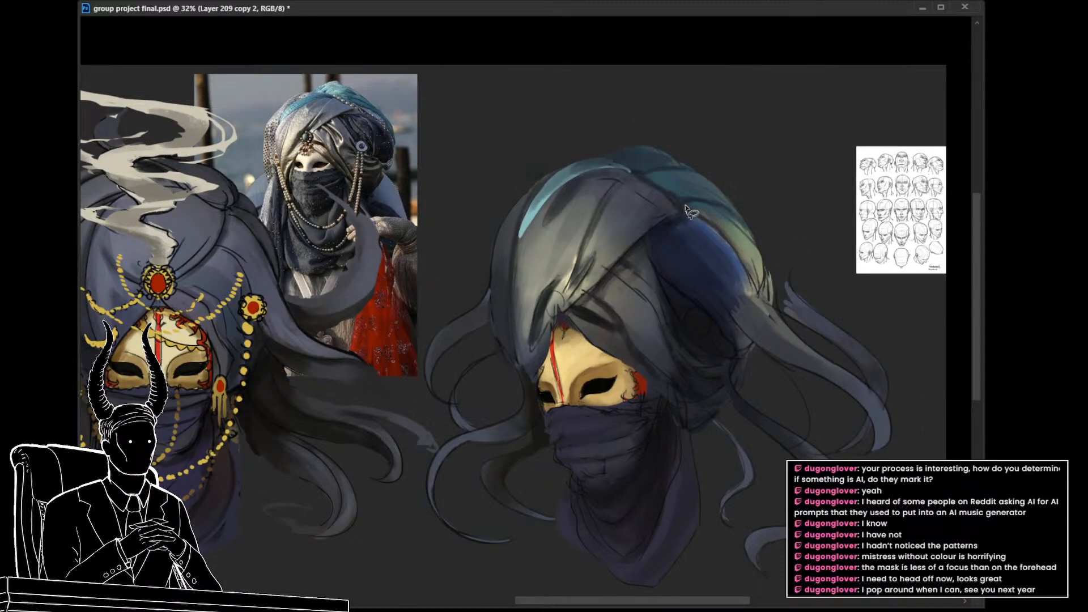
{"action": "mouse_move", "coordinate": [685, 205]}
{"action": "left_mouse_down"}
{"action": "mouse_move", "coordinate": [737, 214]}
{"action": "mouse_move", "coordinate": [762, 249]}
{"action": "mouse_move", "coordinate": [764, 283]}
{"action": "mouse_move", "coordinate": [731, 259]}
{"action": "left_mouse_up"}
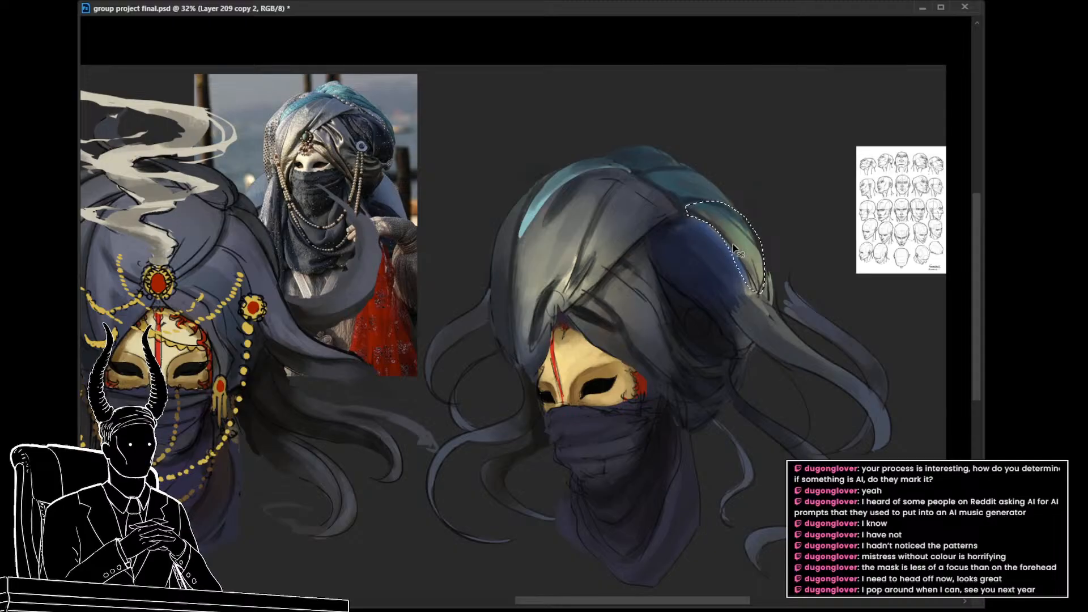
{"action": "key", "text": "ctrl+b"}
{"action": "mouse_move", "coordinate": [906, 185]}
{"action": "left_mouse_down"}
{"action": "mouse_move", "coordinate": [957, 187]}
{"action": "mouse_move", "coordinate": [948, 188]}
{"action": "left_mouse_up"}
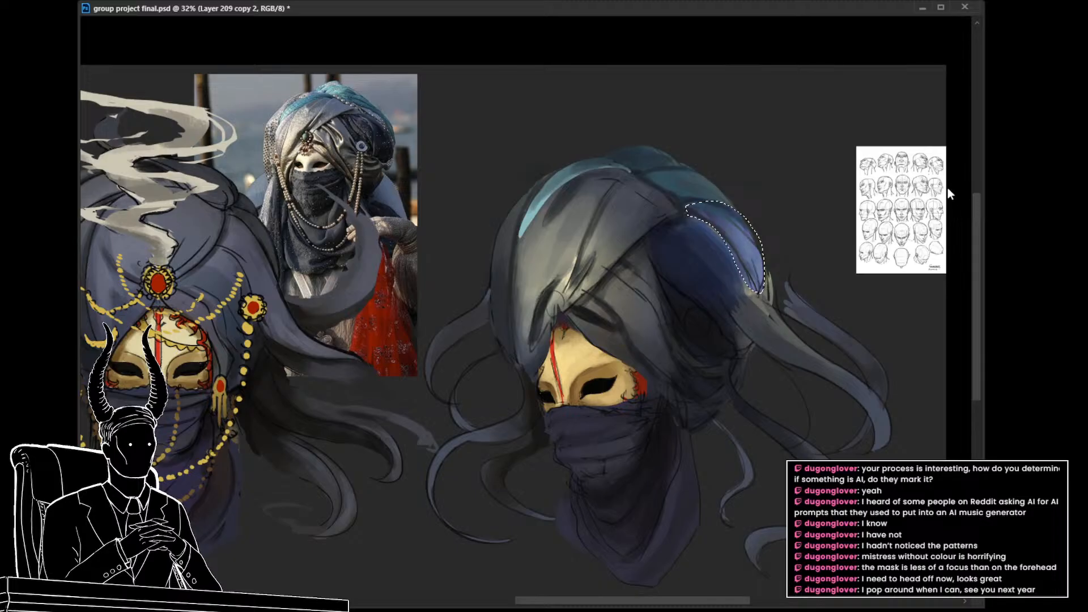
{"action": "left_click_drag", "start_coordinate": [905, 221], "coordinate": [925, 220]}
{"action": "left_click_drag", "start_coordinate": [922, 251], "coordinate": [920, 252]}
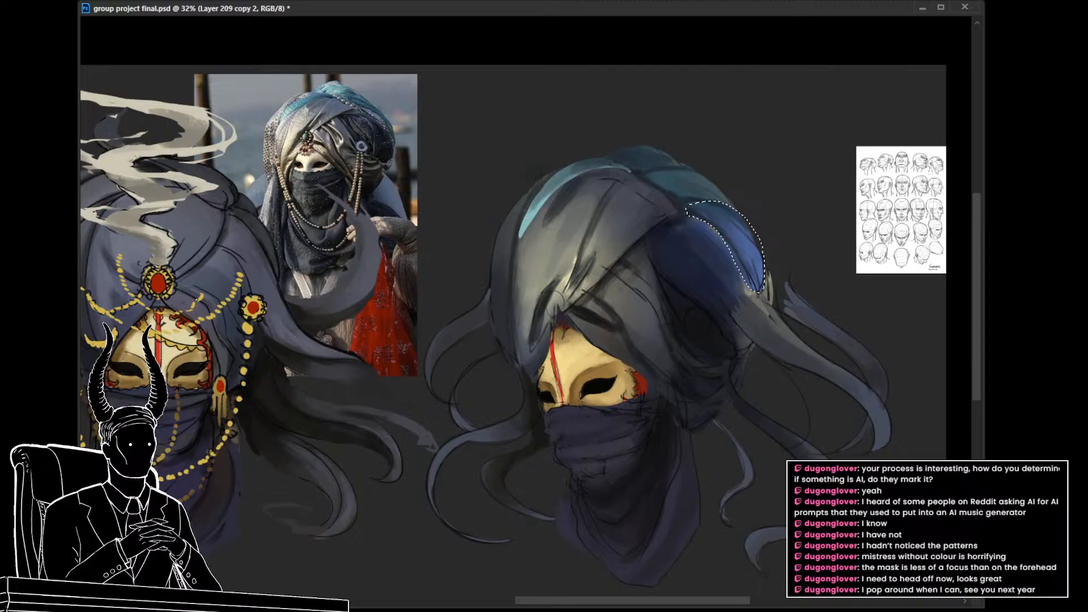
{"action": "key", "text": "ctrl+d"}
{"action": "mouse_move", "coordinate": [684, 364]}
{"action": "left_mouse_down"}
{"action": "mouse_move", "coordinate": [573, 366]}
{"action": "mouse_move", "coordinate": [664, 363]}
{"action": "left_mouse_up"}
{"action": "key", "text": "ctrl+shift+d"}
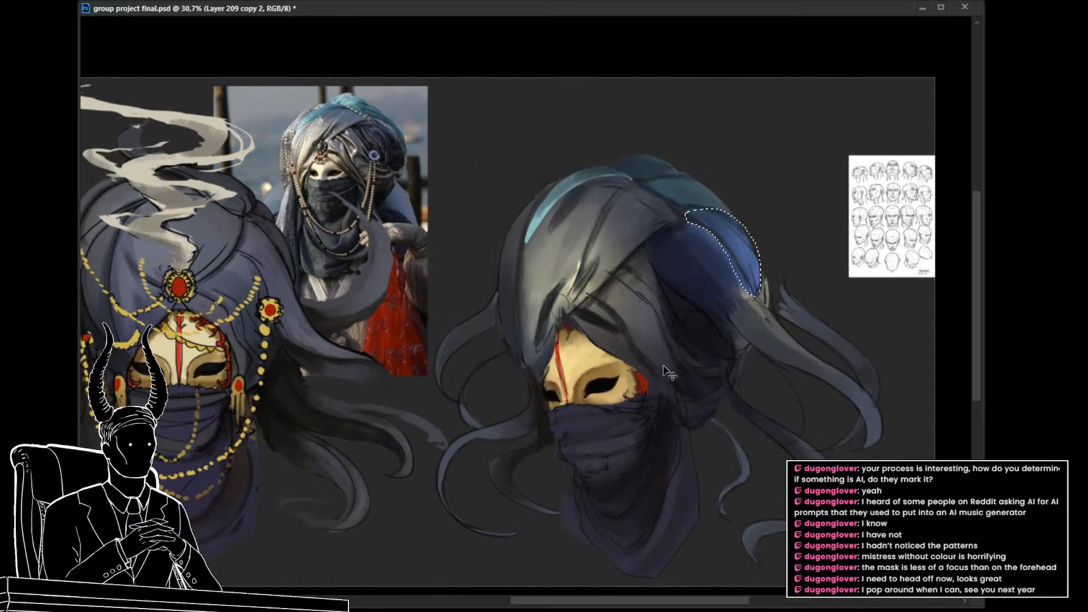
{"action": "key", "text": "ctrl+d"}
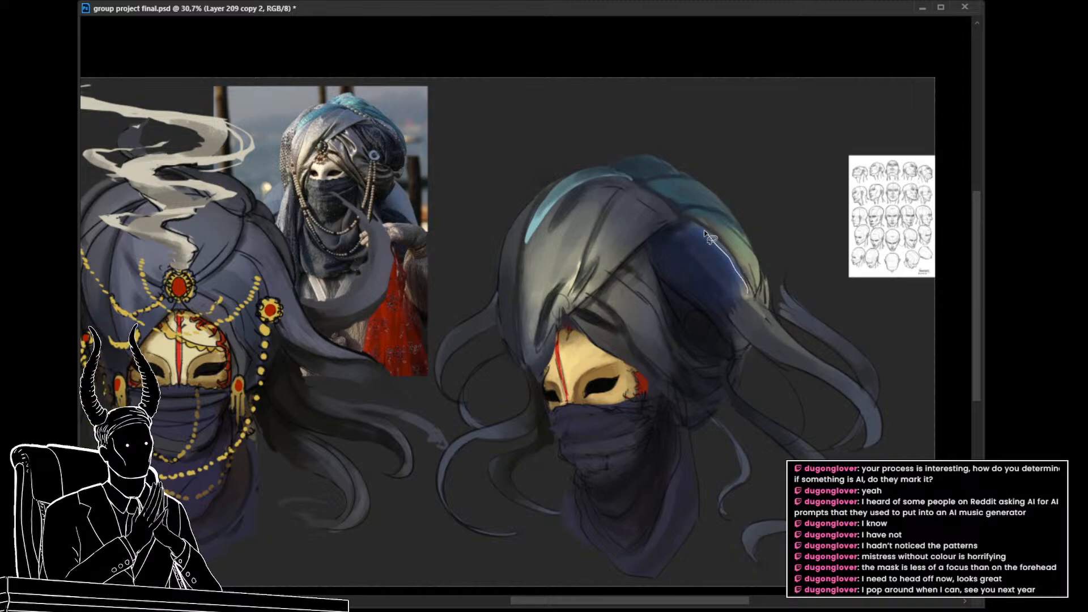
Step: Undo the blue recolouring and brushwork on the turban's rear side, back to the side panel's lasso selection
{"action": "key", "text": "ctrl+z"}
{"action": "key", "text": "ctrl+z"}
{"action": "key", "text": "ctrl+z"}
{"action": "key", "text": "ctrl+z"}
{"action": "key", "text": "ctrl+z"}
{"action": "key", "text": "ctrl+z"}
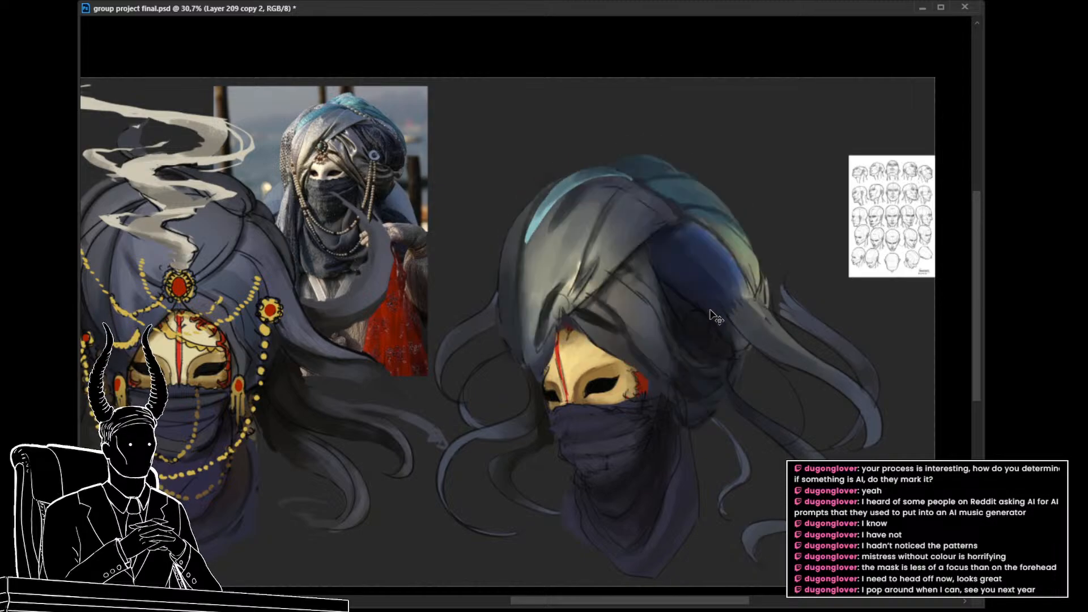
{"action": "key", "text": "ctrl+z"}
{"action": "key", "text": "ctrl+z"}
{"action": "key", "text": "ctrl+z"}
{"action": "key", "text": "ctrl+z"}
{"action": "key", "text": "ctrl+z"}
{"action": "key", "text": "ctrl+z"}
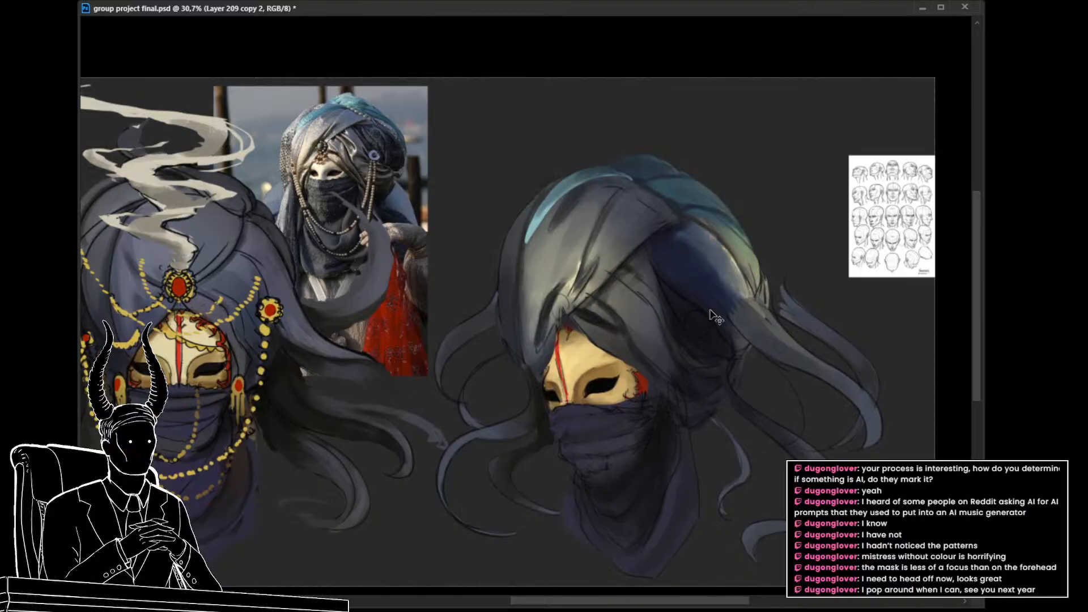
{"action": "key", "text": "ctrl+z"}
{"action": "key", "text": "ctrl+z"}
{"action": "key", "text": "ctrl+z"}
{"action": "key", "text": "ctrl+z"}
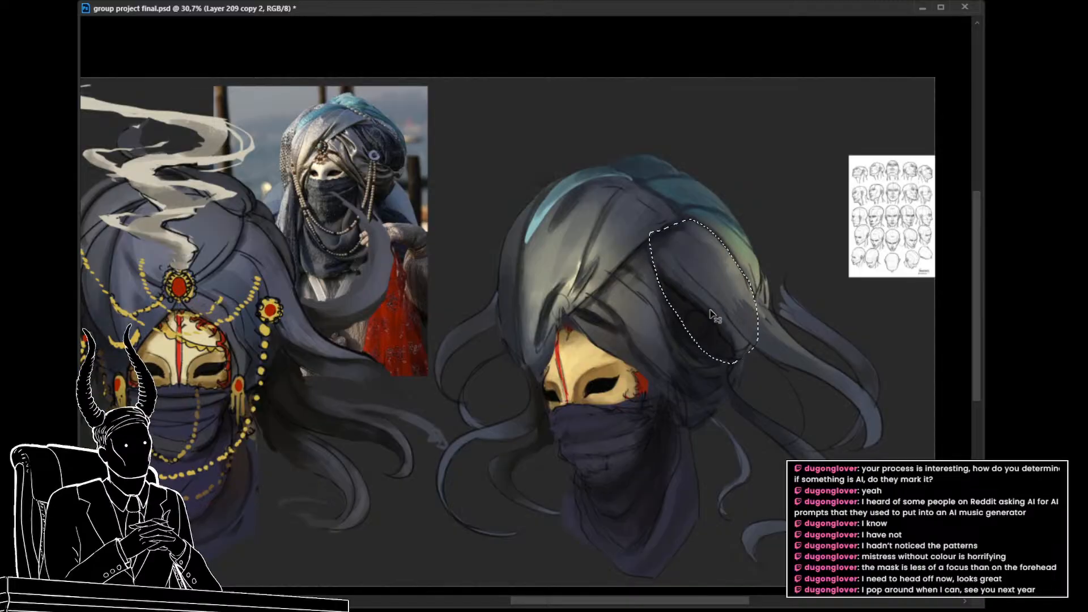
Step: Try tinting the selected rear side panel blue with Color Balance, testing lighter and darker shades
{"action": "key", "text": "ctrl+b"}
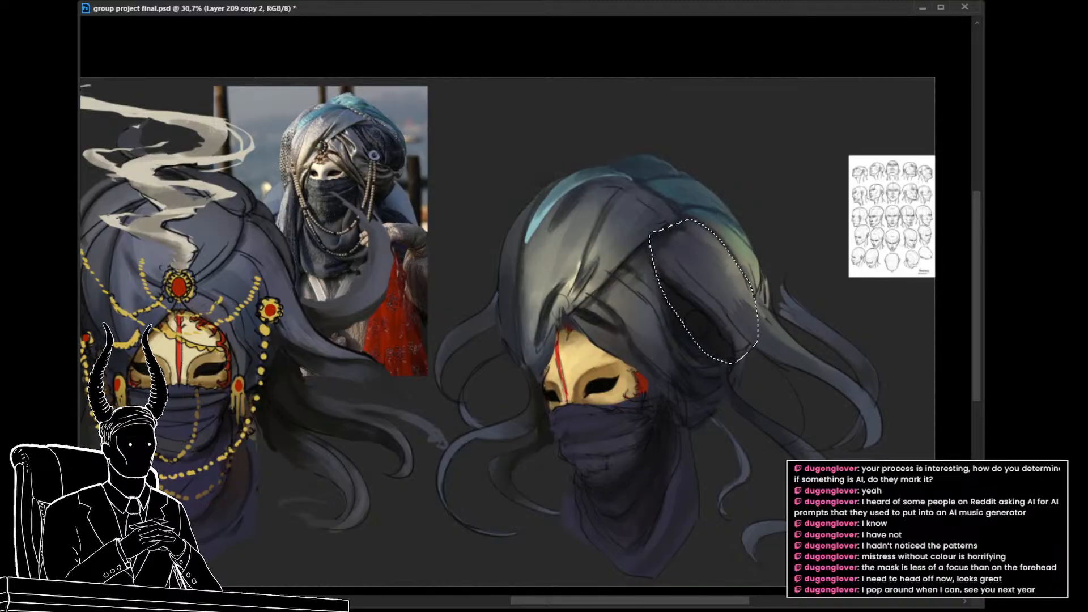
{"action": "left_click_drag", "start_coordinate": [873, 217], "coordinate": [907, 218]}
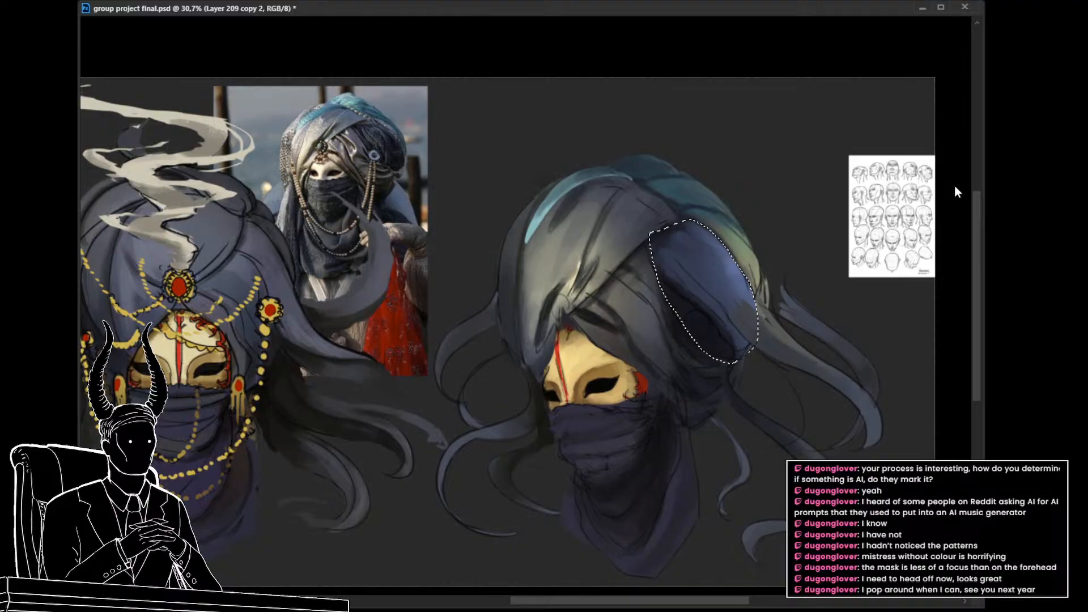
{"action": "mouse_move", "coordinate": [899, 223]}
{"action": "left_mouse_down"}
{"action": "mouse_move", "coordinate": [935, 212]}
{"action": "mouse_move", "coordinate": [942, 185]}
{"action": "left_mouse_up"}
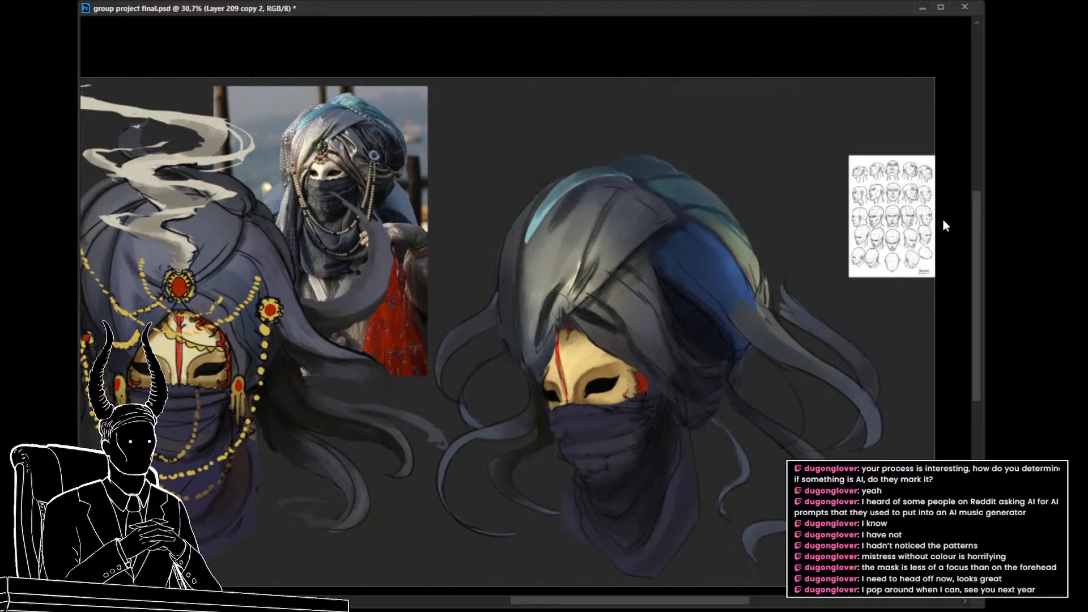
{"action": "left_click_drag", "start_coordinate": [946, 188], "coordinate": [951, 186]}
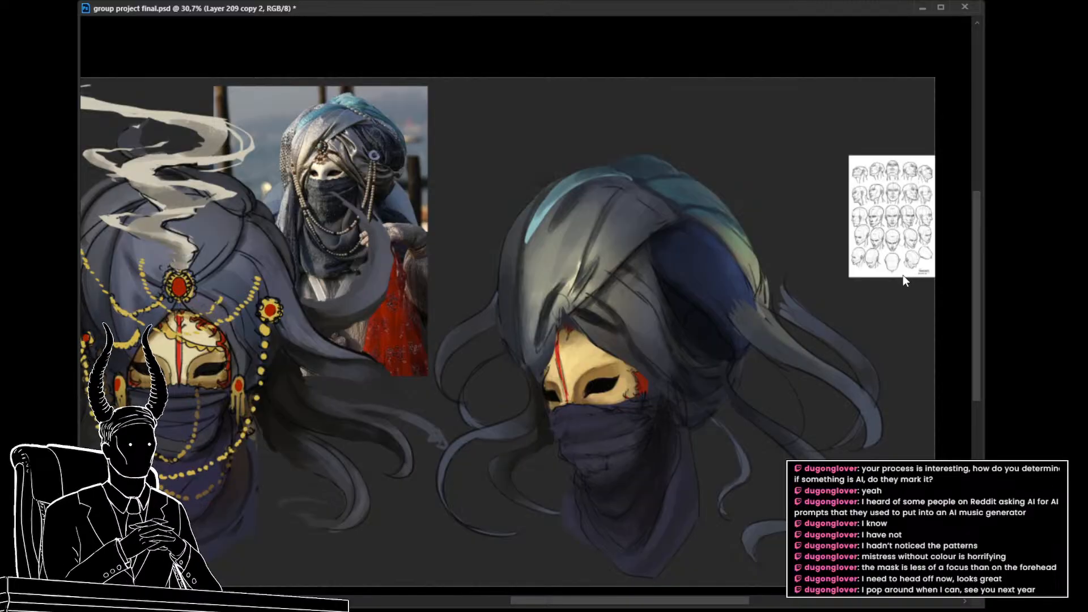
{"action": "left_click", "coordinate": [991, 219]}
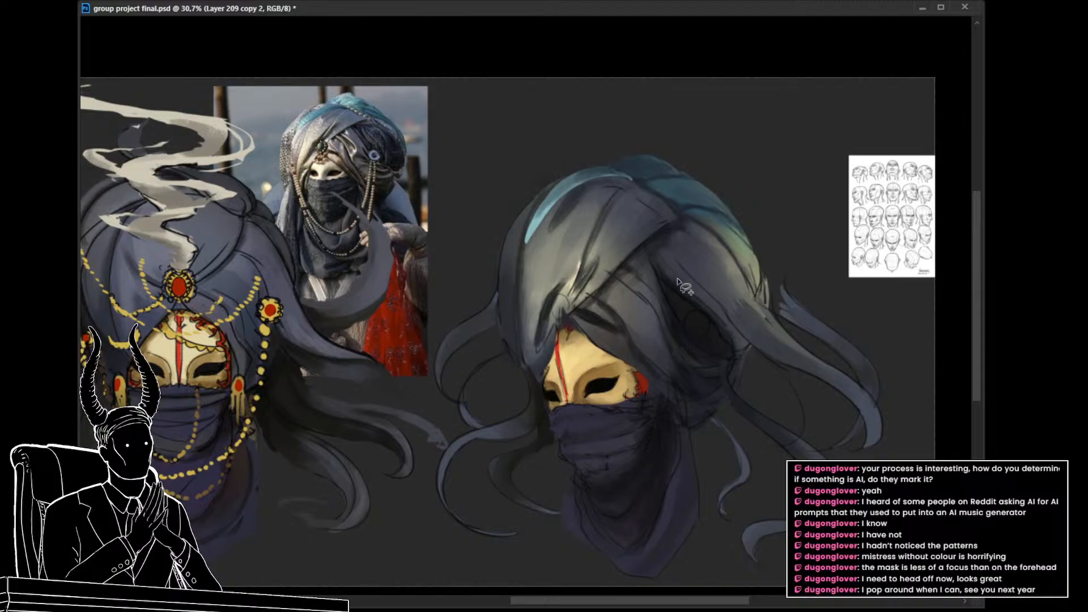
{"action": "mouse_move", "coordinate": [646, 252]}
{"action": "left_mouse_down"}
{"action": "mouse_move", "coordinate": [753, 345]}
{"action": "mouse_move", "coordinate": [644, 251]}
{"action": "left_mouse_up"}
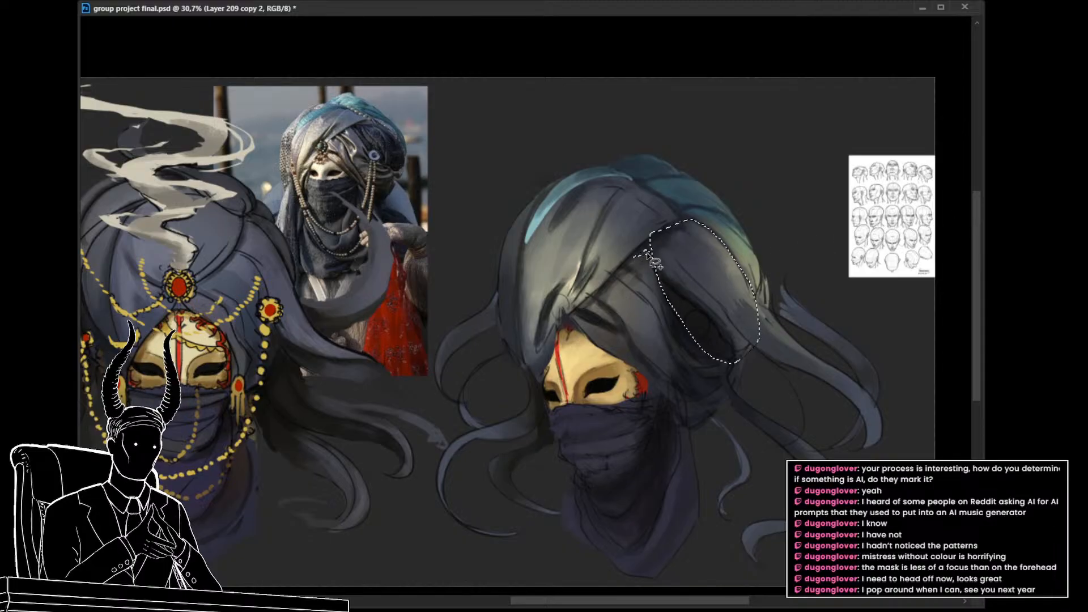
{"action": "key", "text": "ctrl+b"}
{"action": "key", "text": "Return"}
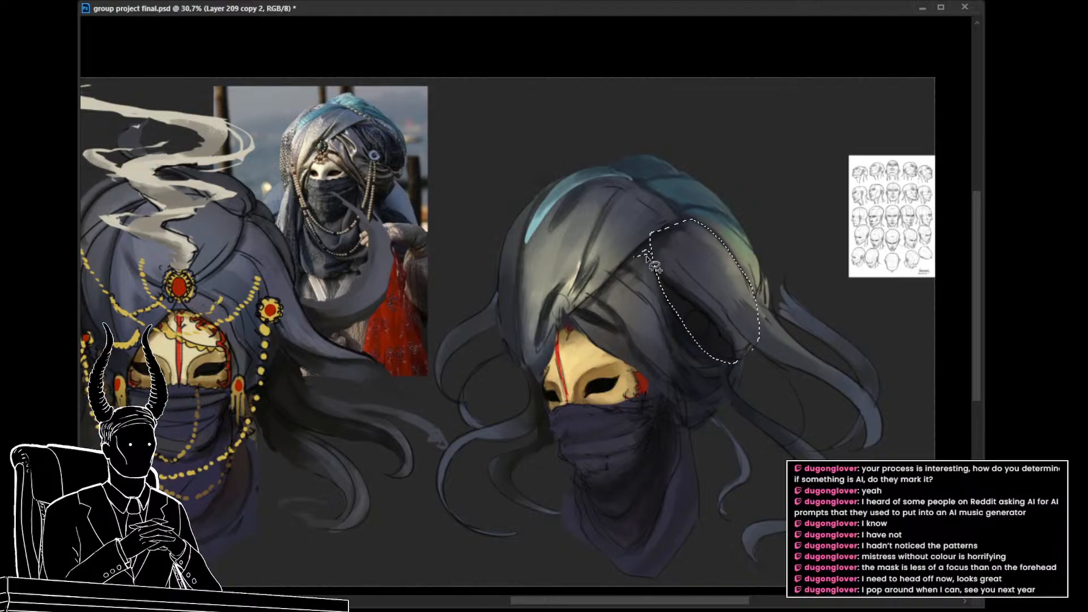
{"action": "key", "text": "ctrl+d"}
Step: Lasso the narrow fold strip curving from the turban's centre crease down its side, behind the flap over the mask
{"action": "mouse_move", "coordinate": [627, 269]}
{"action": "left_mouse_down"}
{"action": "mouse_move", "coordinate": [670, 325]}
{"action": "mouse_move", "coordinate": [726, 371]}
{"action": "mouse_move", "coordinate": [666, 342]}
{"action": "mouse_move", "coordinate": [616, 271]}
{"action": "left_mouse_up"}
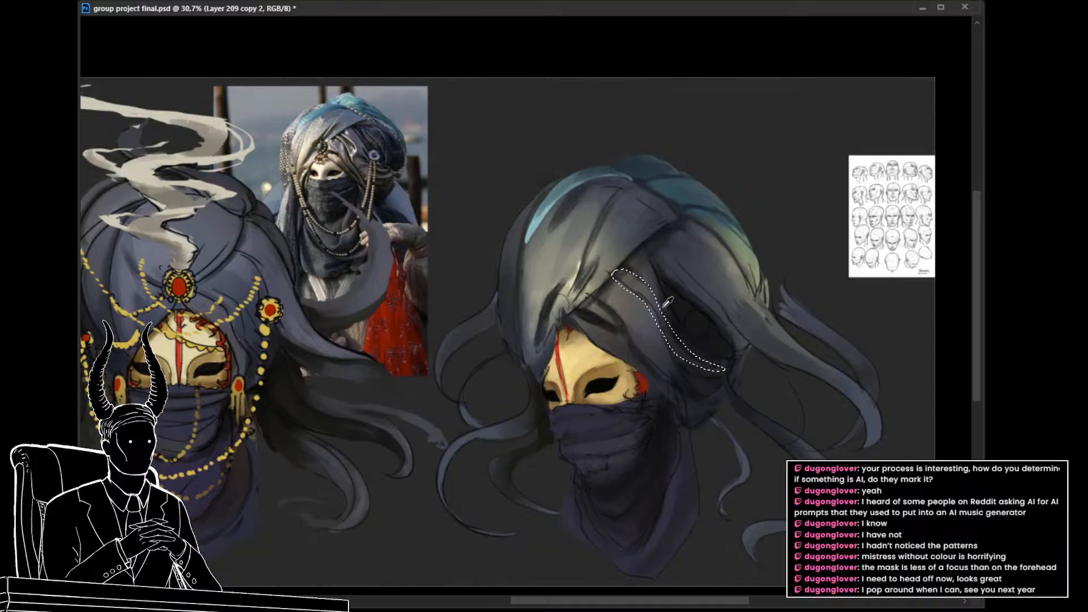
{"action": "key", "text": "alt+BackSpace"}
{"action": "key", "text": "ctrl+d"}
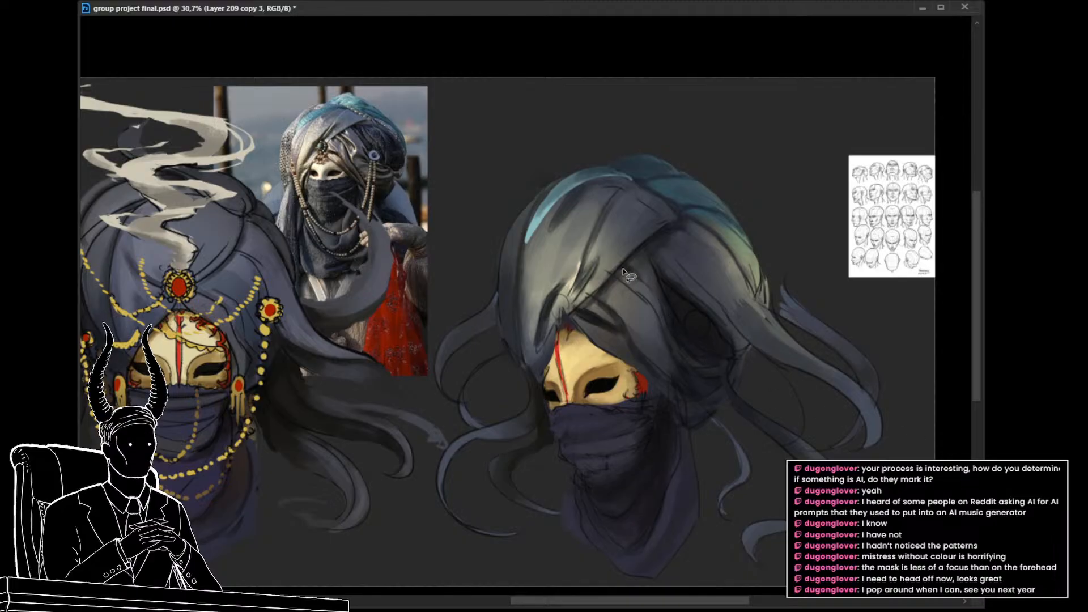
{"action": "mouse_move", "coordinate": [623, 270]}
{"action": "left_mouse_down"}
{"action": "mouse_move", "coordinate": [694, 358]}
{"action": "mouse_move", "coordinate": [726, 372]}
{"action": "mouse_move", "coordinate": [674, 349]}
{"action": "mouse_move", "coordinate": [659, 320]}
{"action": "left_mouse_up"}
{"action": "left_click_drag", "start_coordinate": [616, 284], "coordinate": [615, 280]}
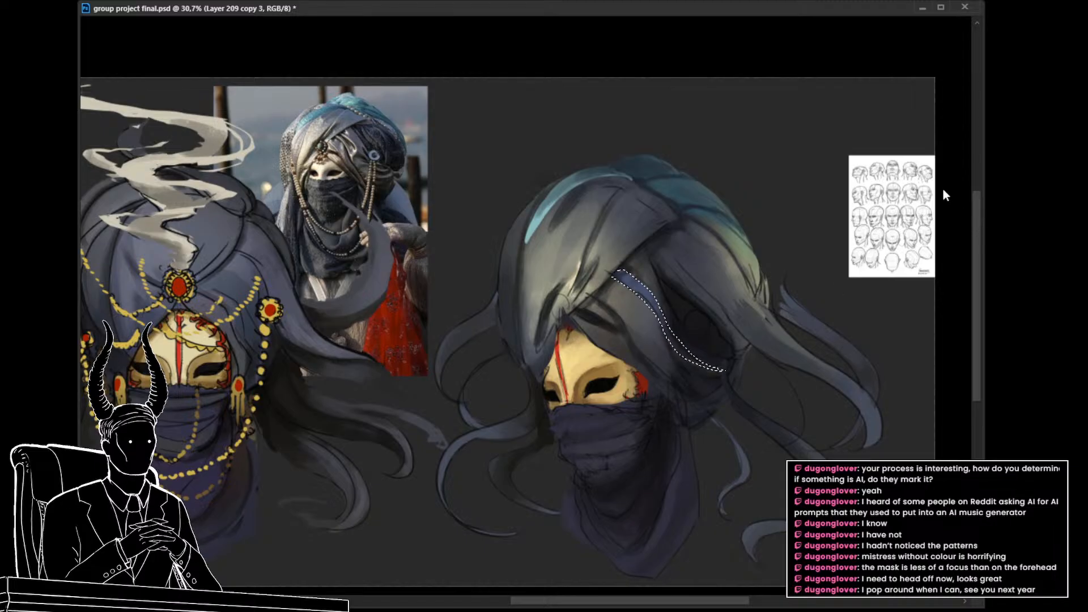
Step: Shift the selected fold strip to deep blue with Hue/Saturation and blend it into the surrounding grey folds with the brush
{"action": "key", "text": "ctrl+u"}
{"action": "mouse_move", "coordinate": [947, 185]}
{"action": "left_mouse_down"}
{"action": "mouse_move", "coordinate": [936, 186]}
{"action": "mouse_move", "coordinate": [950, 185]}
{"action": "left_mouse_up"}
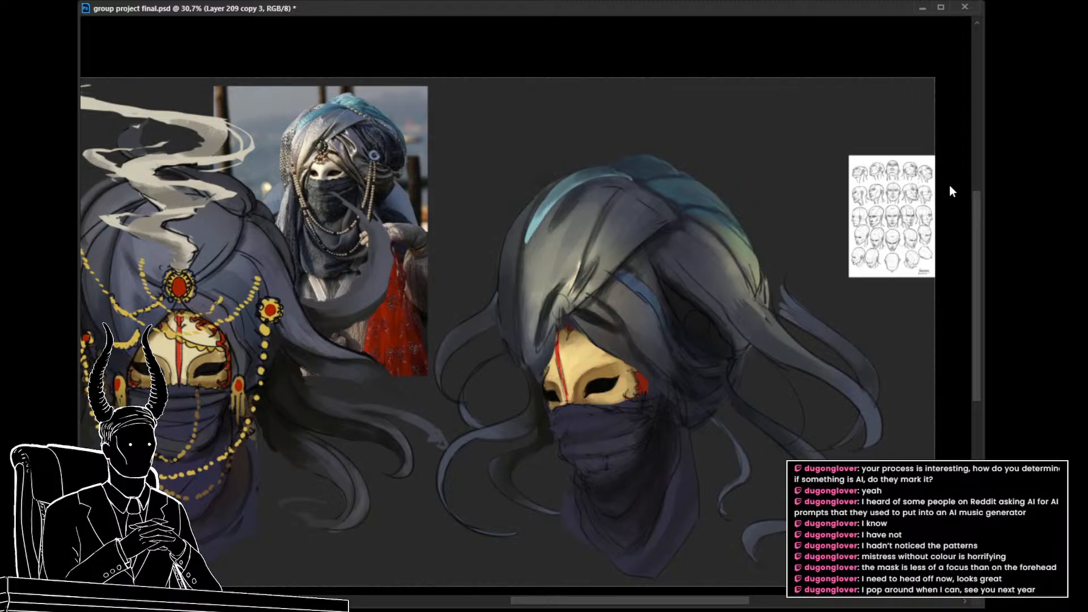
{"action": "left_click_drag", "start_coordinate": [905, 219], "coordinate": [923, 218]}
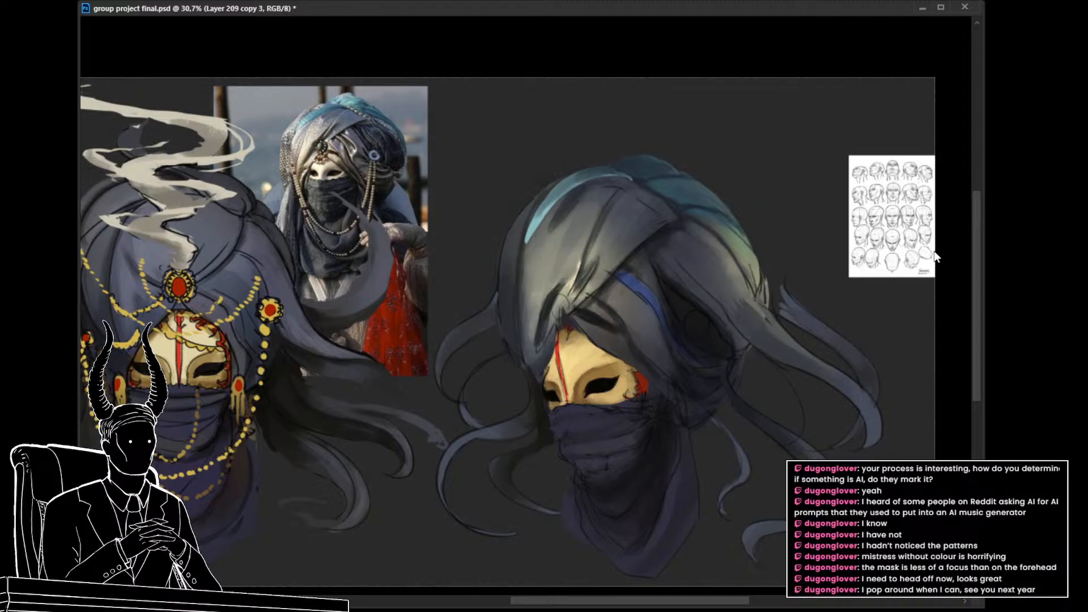
{"action": "mouse_move", "coordinate": [934, 257]}
{"action": "left_mouse_down"}
{"action": "mouse_move", "coordinate": [916, 255]}
{"action": "mouse_move", "coordinate": [948, 254]}
{"action": "mouse_move", "coordinate": [936, 256]}
{"action": "left_mouse_up"}
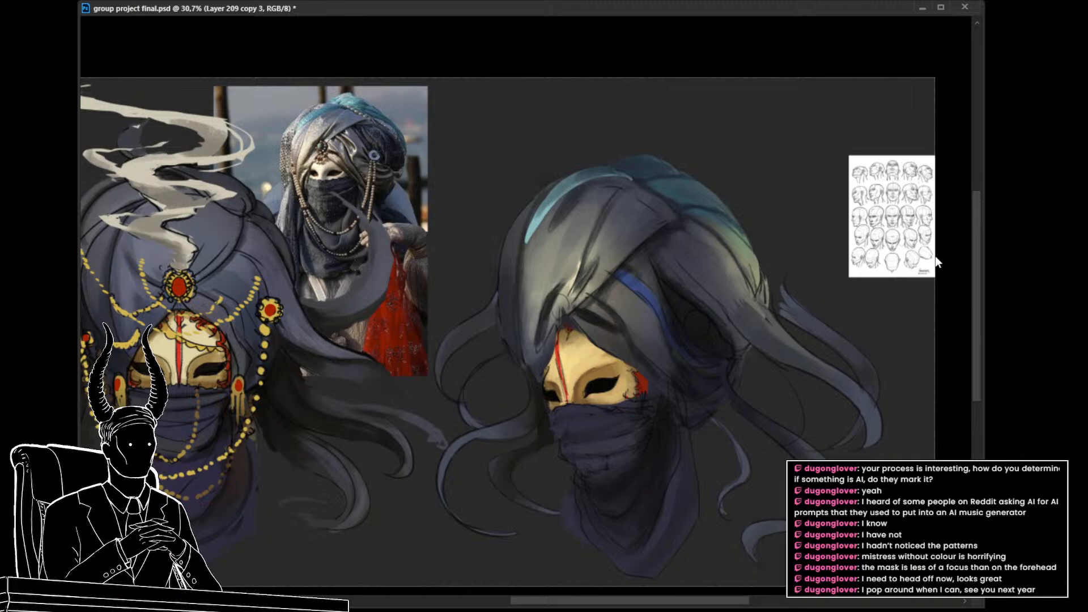
{"action": "mouse_move", "coordinate": [949, 187]}
{"action": "left_mouse_down"}
{"action": "mouse_move", "coordinate": [987, 189]}
{"action": "mouse_move", "coordinate": [944, 185]}
{"action": "left_mouse_up"}
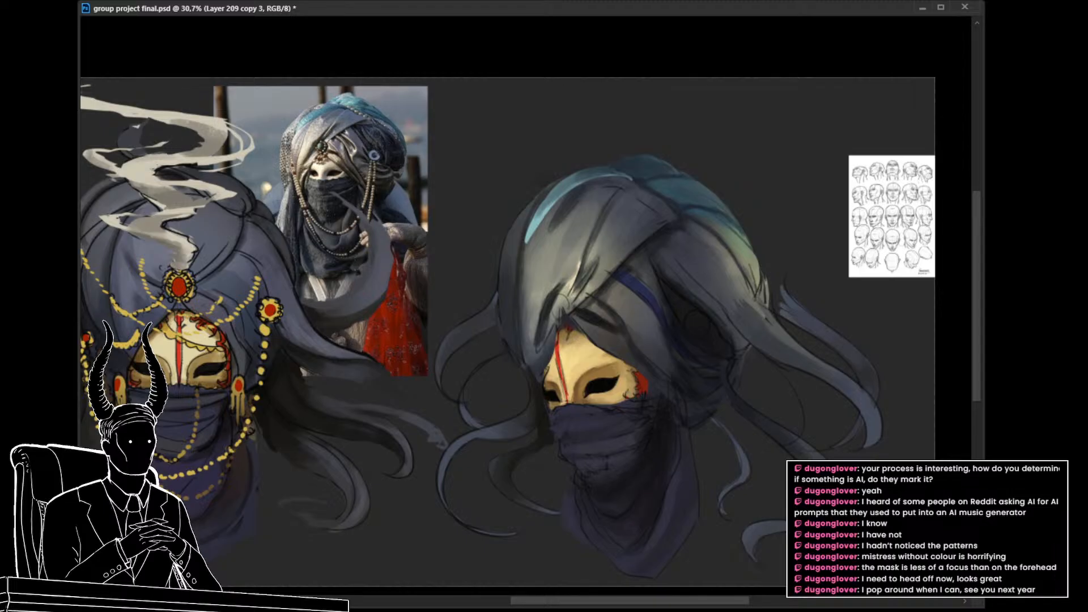
{"action": "left_click", "coordinate": [648, 300], "text": "alt"}
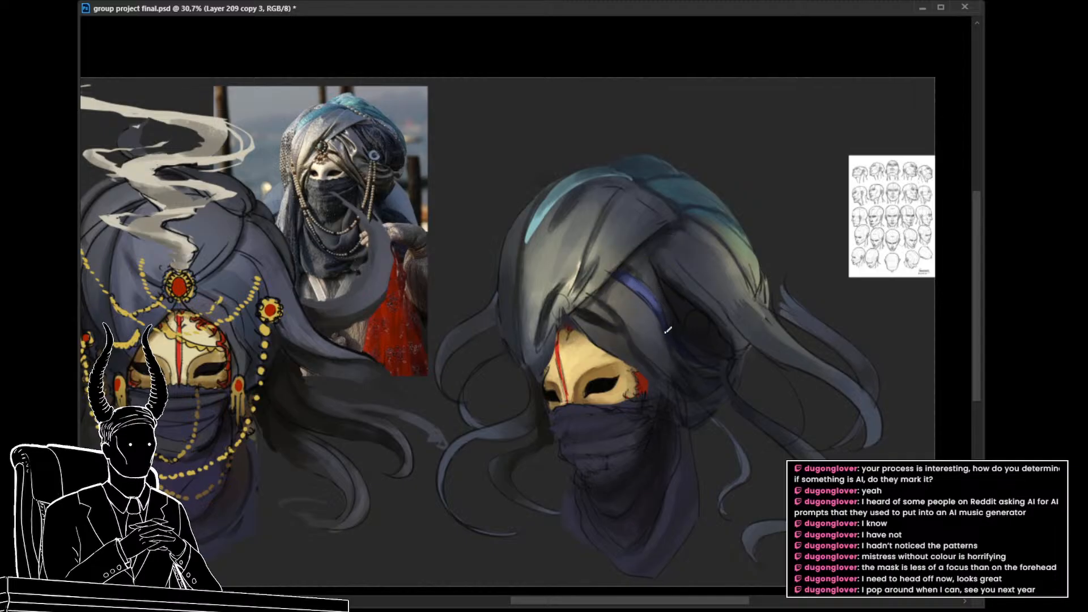
{"action": "mouse_move", "coordinate": [696, 374]}
{"action": "left_mouse_down"}
{"action": "mouse_move", "coordinate": [640, 378]}
{"action": "mouse_move", "coordinate": [693, 367]}
{"action": "left_mouse_up"}
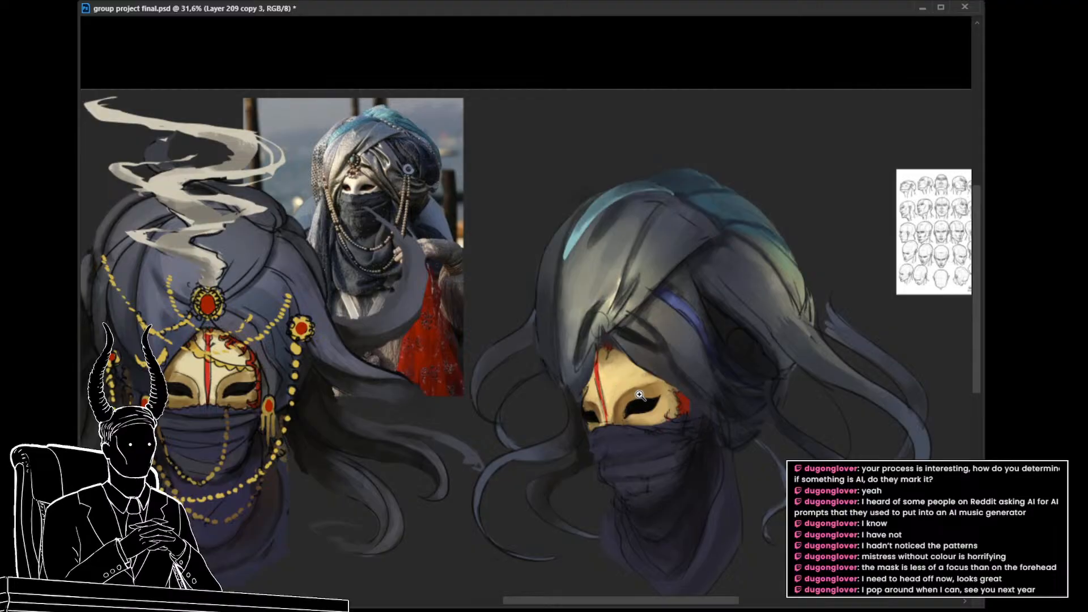
Step: Lasso the flap above the mask and the turban's outer front edge, and tint both areas dark indigo blue
{"action": "mouse_move", "coordinate": [639, 395]}
{"action": "left_mouse_down"}
{"action": "mouse_move", "coordinate": [598, 388]}
{"action": "mouse_move", "coordinate": [655, 407]}
{"action": "left_mouse_up"}
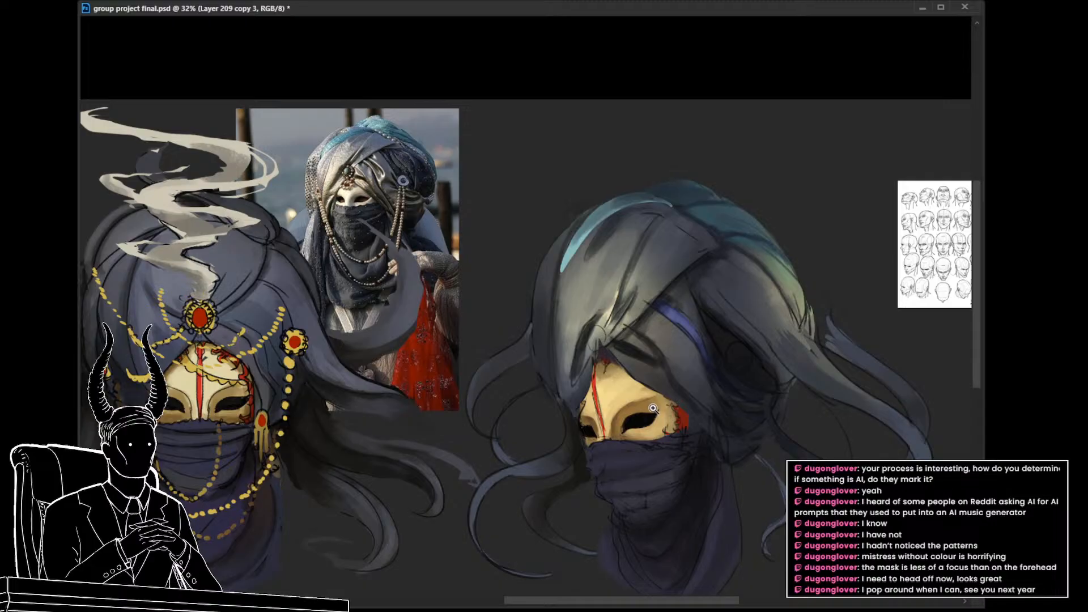
{"action": "left_click_drag", "start_coordinate": [662, 413], "coordinate": [689, 391]}
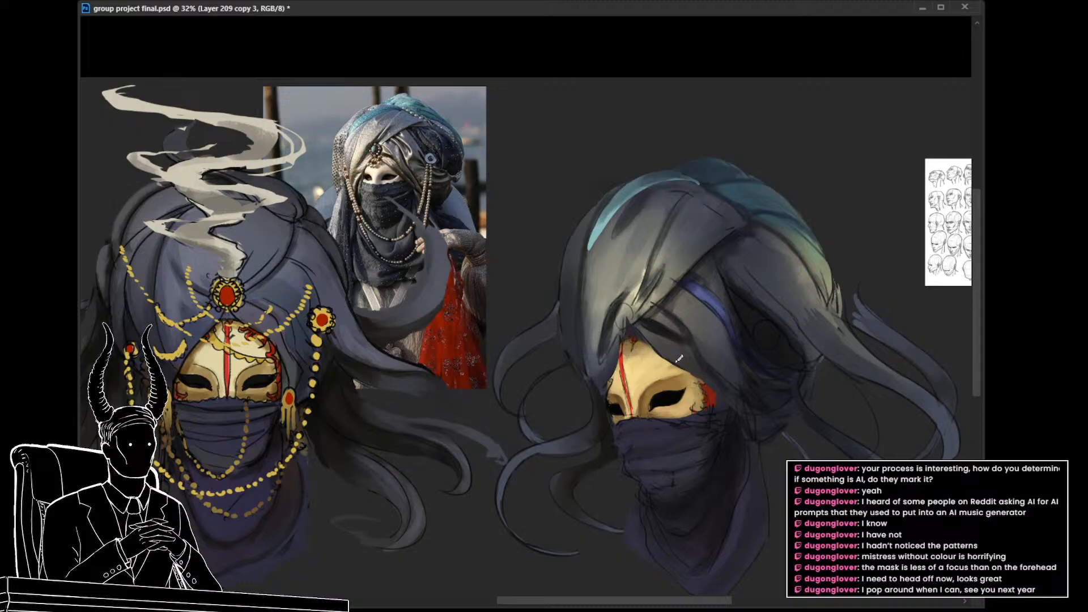
{"action": "key", "text": "l"}
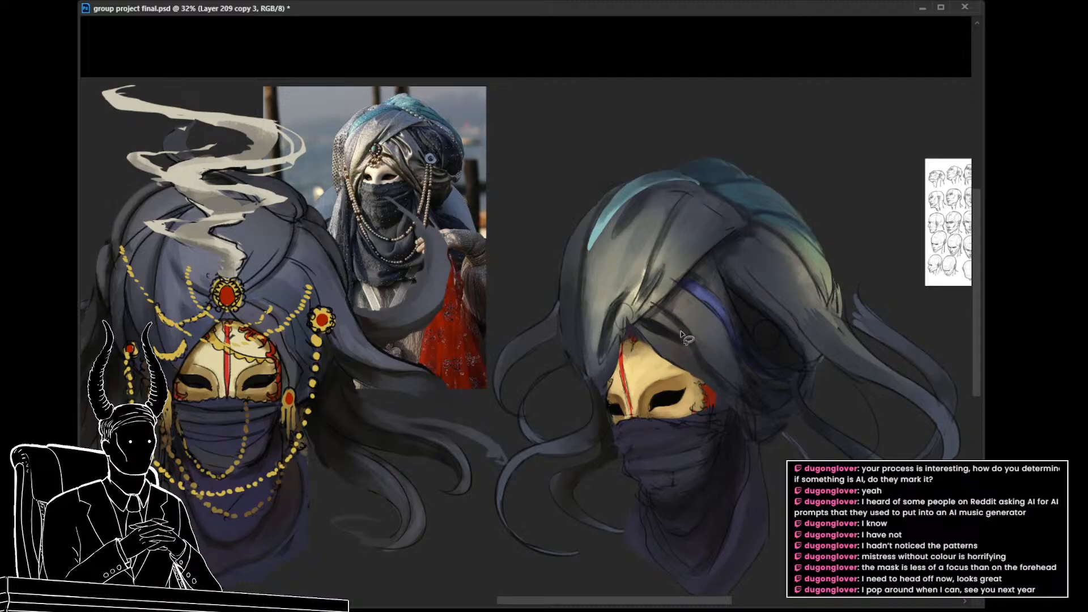
{"action": "mouse_move", "coordinate": [657, 306]}
{"action": "left_mouse_down"}
{"action": "mouse_move", "coordinate": [736, 398]}
{"action": "mouse_move", "coordinate": [731, 407]}
{"action": "mouse_move", "coordinate": [651, 316]}
{"action": "left_mouse_up"}
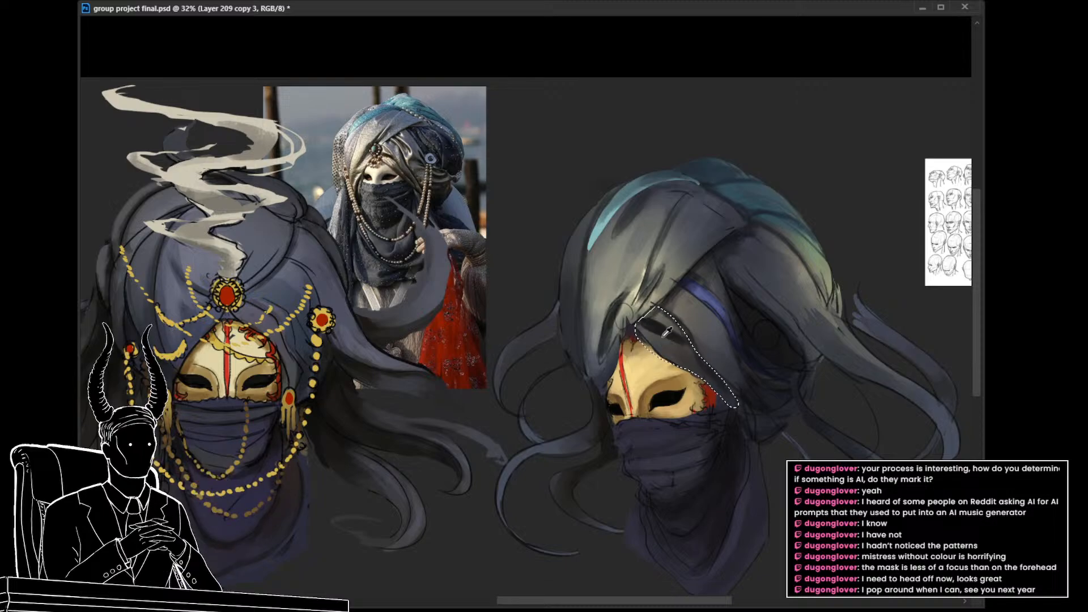
{"action": "key", "text": "ctrl+d"}
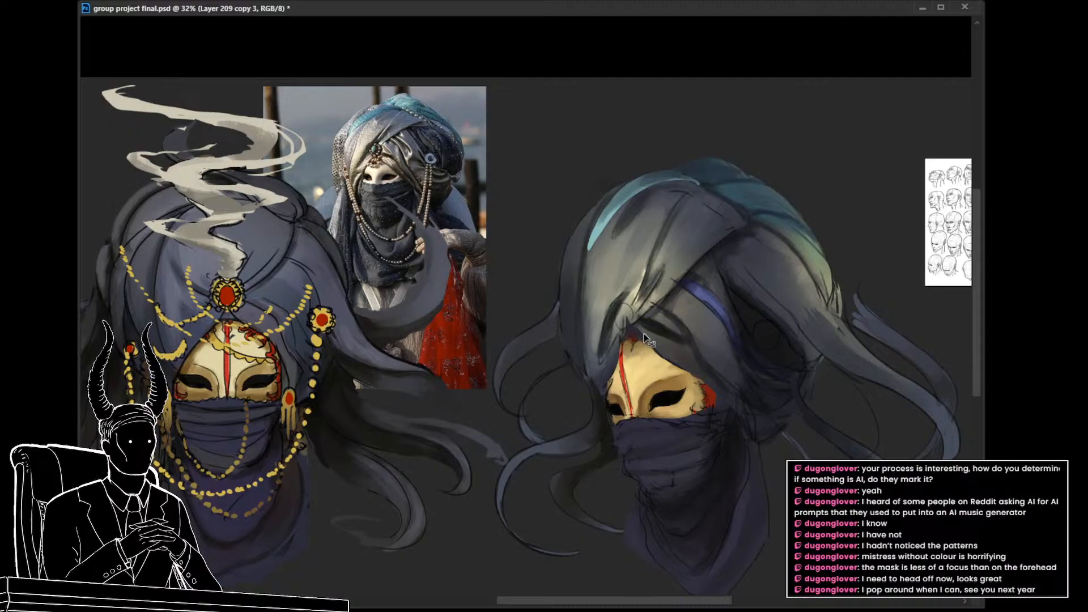
{"action": "mouse_move", "coordinate": [646, 338]}
{"action": "left_mouse_down"}
{"action": "mouse_move", "coordinate": [657, 315]}
{"action": "mouse_move", "coordinate": [717, 377]}
{"action": "mouse_move", "coordinate": [702, 385]}
{"action": "mouse_move", "coordinate": [628, 340]}
{"action": "mouse_move", "coordinate": [595, 369]}
{"action": "mouse_move", "coordinate": [579, 330]}
{"action": "mouse_move", "coordinate": [583, 238]}
{"action": "mouse_move", "coordinate": [543, 313]}
{"action": "mouse_move", "coordinate": [564, 363]}
{"action": "mouse_move", "coordinate": [601, 407]}
{"action": "mouse_move", "coordinate": [611, 400]}
{"action": "left_mouse_up"}
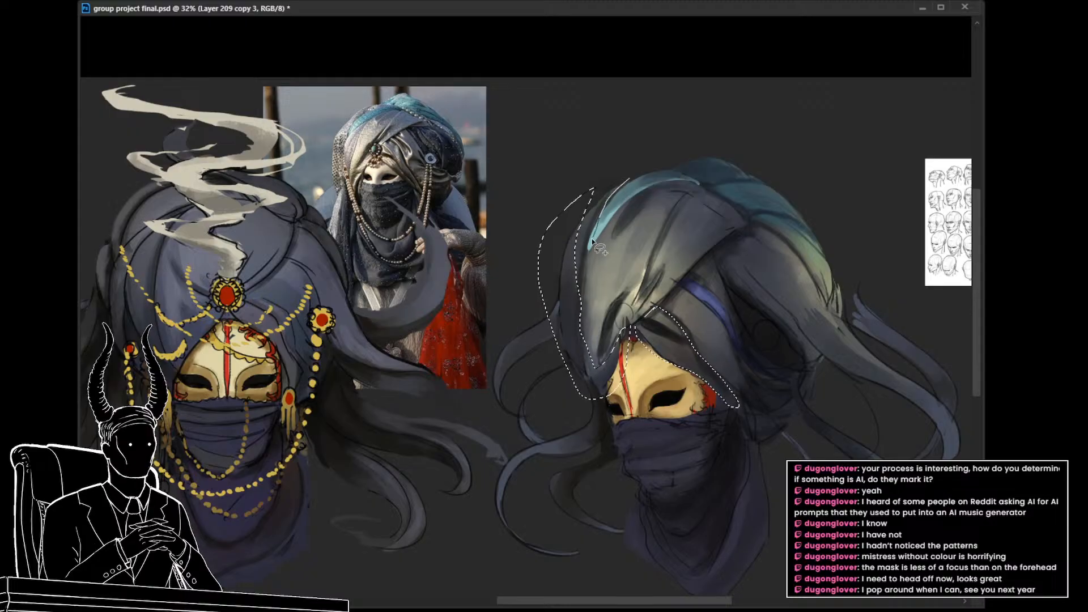
{"action": "mouse_move", "coordinate": [619, 184]}
{"action": "left_mouse_down"}
{"action": "mouse_move", "coordinate": [587, 247]}
{"action": "mouse_move", "coordinate": [548, 242]}
{"action": "mouse_move", "coordinate": [603, 163]}
{"action": "left_mouse_up"}
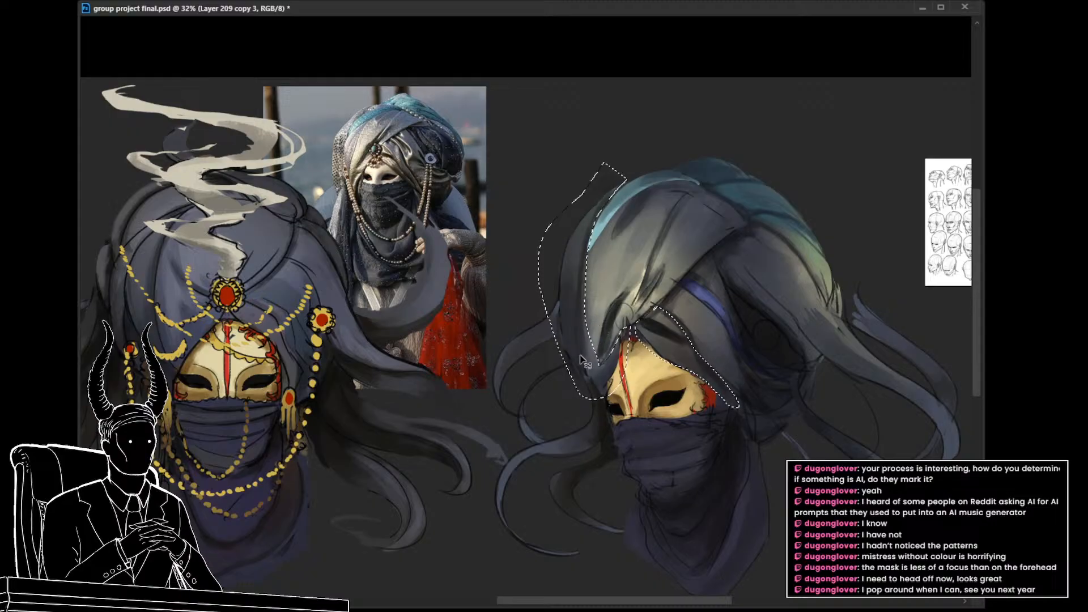
{"action": "key", "text": "ctrl+d"}
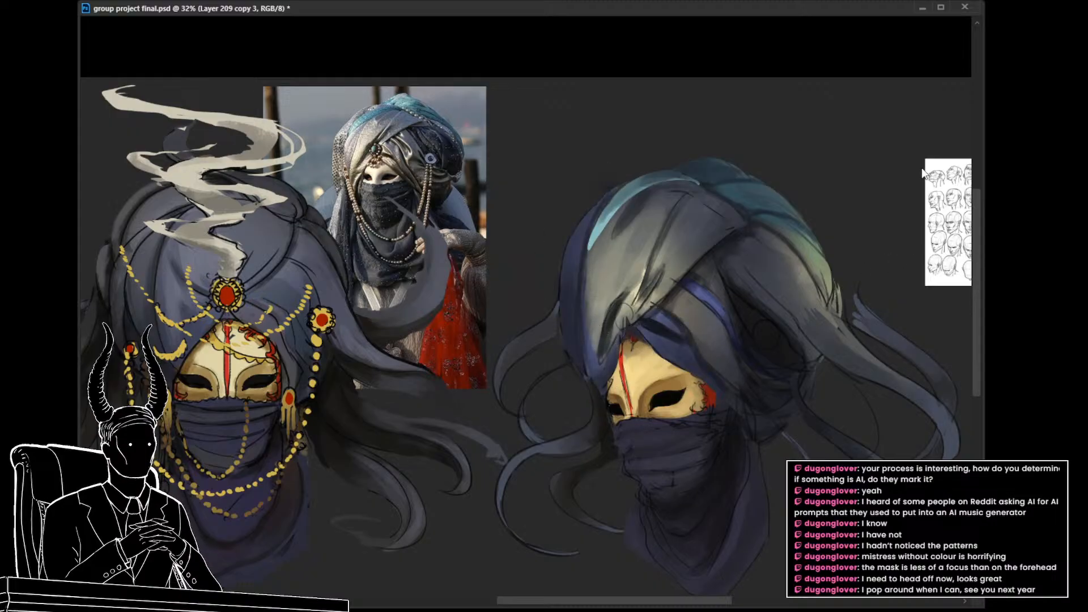
{"action": "mouse_move", "coordinate": [946, 190]}
{"action": "left_mouse_down"}
{"action": "mouse_move", "coordinate": [935, 191]}
{"action": "mouse_move", "coordinate": [961, 197]}
{"action": "left_mouse_up"}
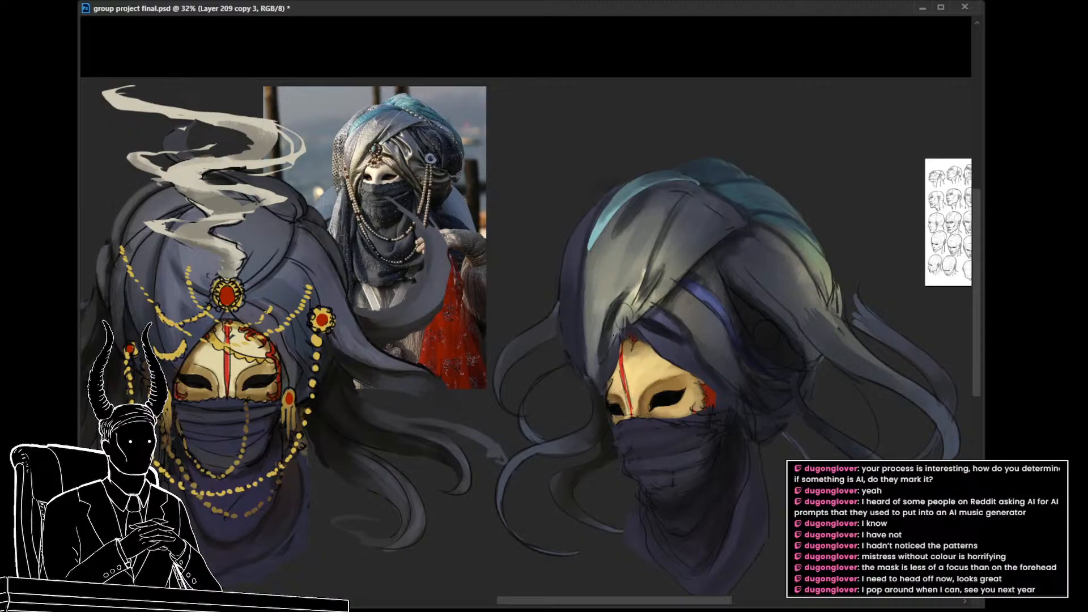
Step: Retouch the front drape's lower edge beside the mask, continuing on a new layer
{"action": "left_click", "coordinate": [603, 356], "text": "alt"}
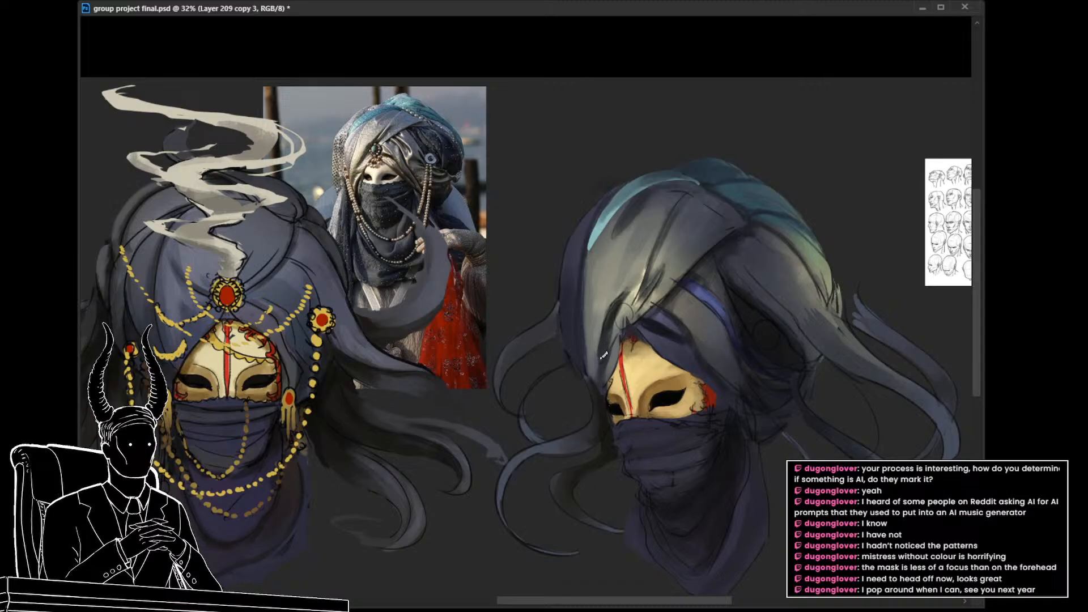
{"action": "left_click", "coordinate": [614, 364], "text": "alt"}
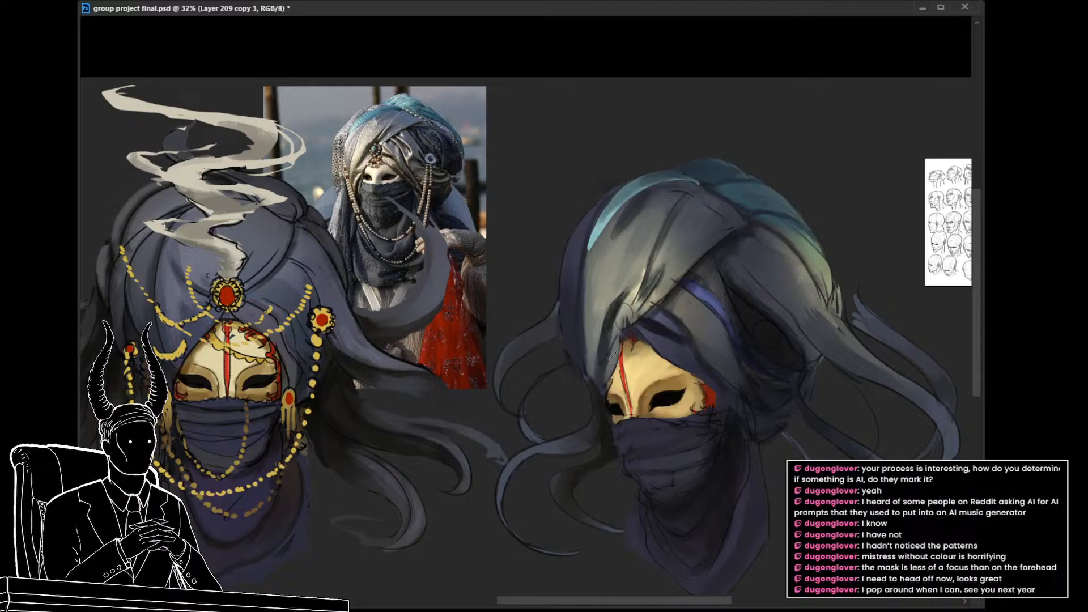
{"action": "mouse_move", "coordinate": [608, 357]}
{"action": "left_mouse_down"}
{"action": "mouse_move", "coordinate": [601, 396]}
{"action": "mouse_move", "coordinate": [612, 380]}
{"action": "mouse_move", "coordinate": [592, 400]}
{"action": "mouse_move", "coordinate": [644, 401]}
{"action": "left_mouse_up"}
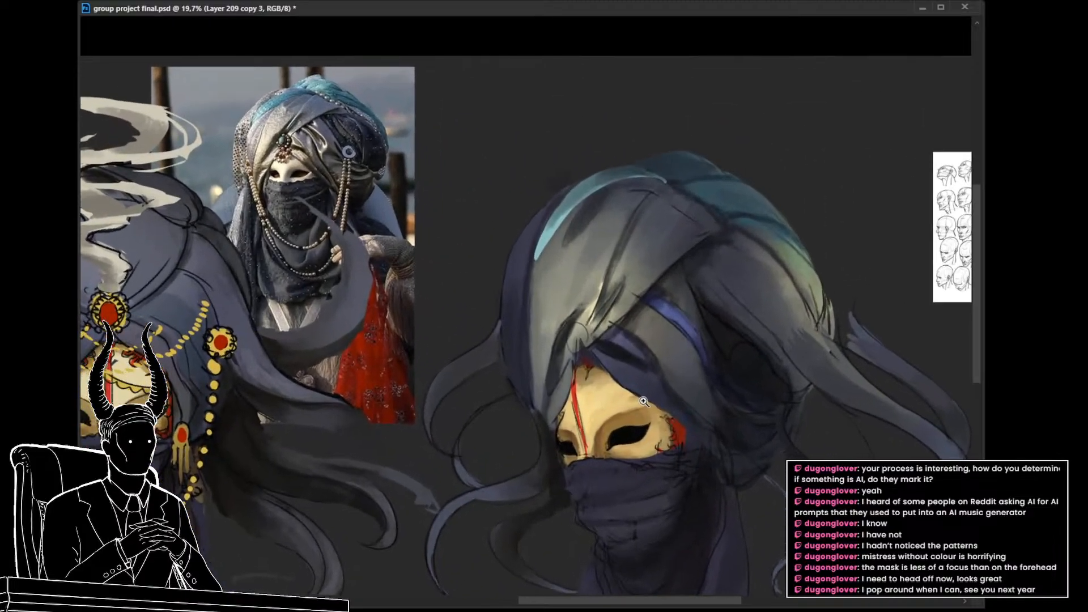
{"action": "left_click", "coordinate": [644, 401]}
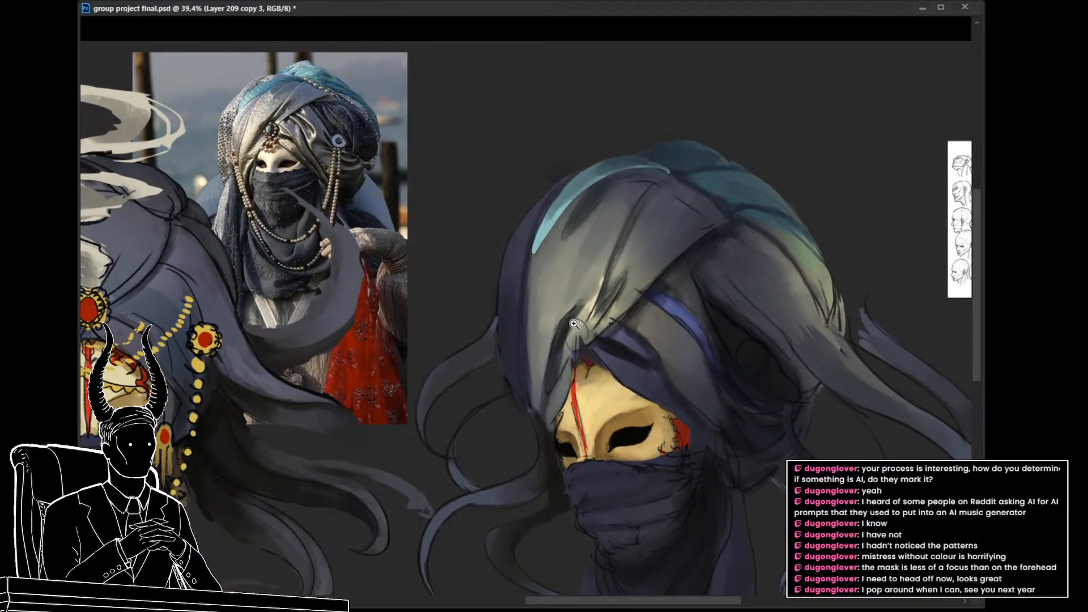
{"action": "left_click_drag", "start_coordinate": [605, 384], "coordinate": [599, 404]}
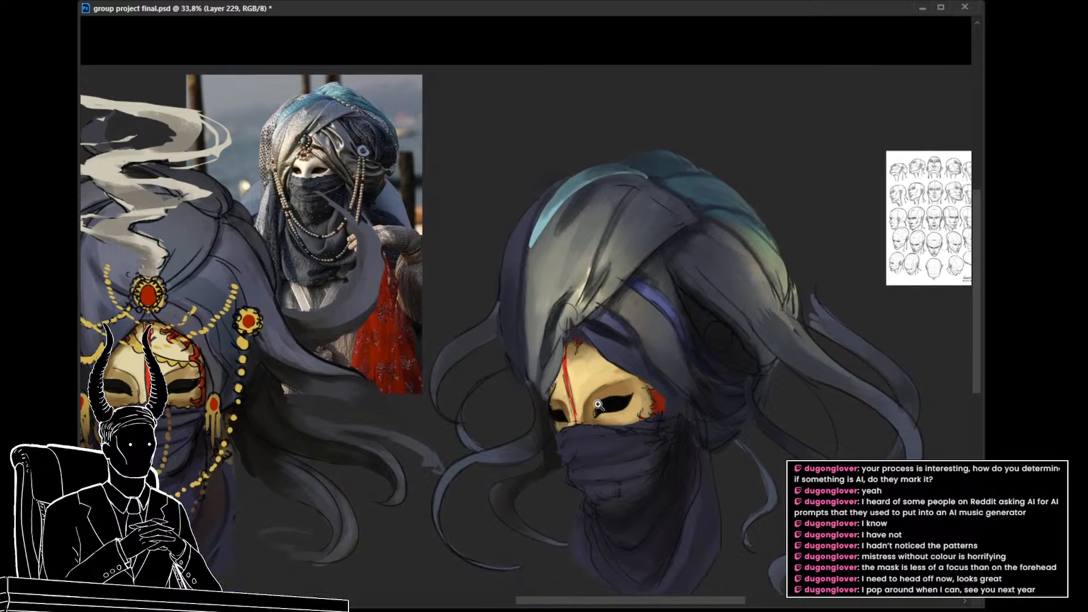
{"action": "left_click_drag", "start_coordinate": [610, 429], "coordinate": [596, 405]}
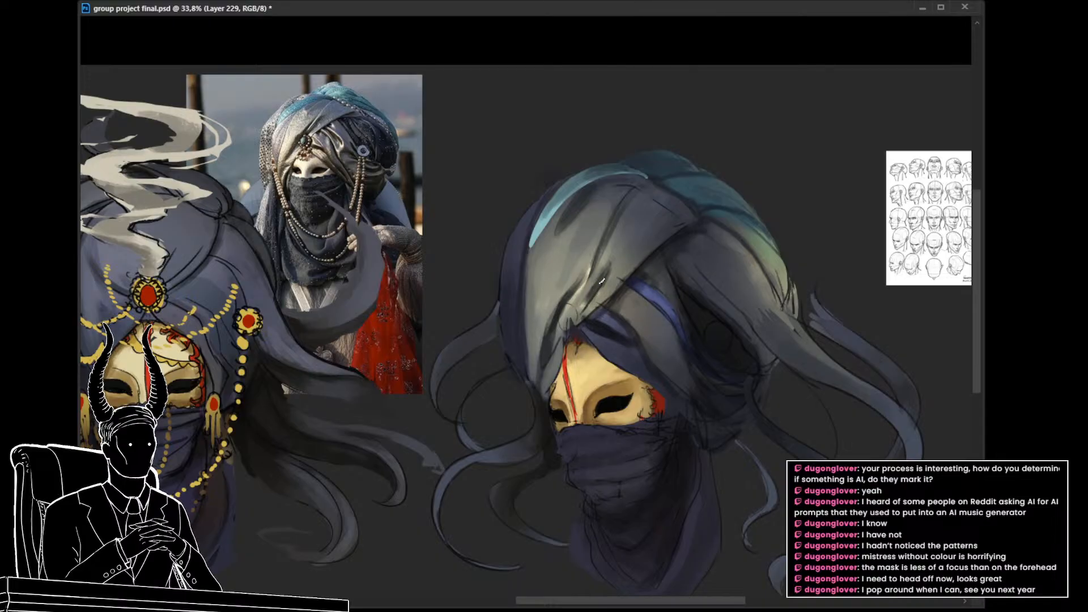
Step: Refine the folds meeting above the mask's forehead with small brush touches, undoing the last stroke
{"action": "mouse_move", "coordinate": [631, 329]}
{"action": "left_mouse_down"}
{"action": "mouse_move", "coordinate": [533, 329]}
{"action": "mouse_move", "coordinate": [608, 328]}
{"action": "mouse_move", "coordinate": [612, 315]}
{"action": "left_mouse_up"}
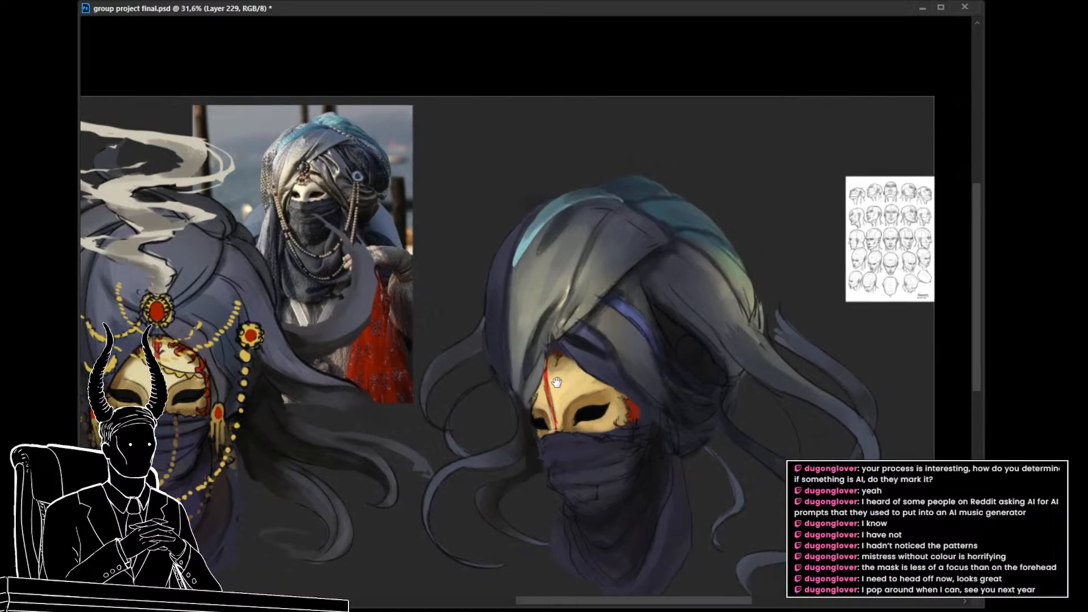
{"action": "left_click_drag", "start_coordinate": [580, 369], "coordinate": [554, 380]}
{"action": "left_click", "coordinate": [524, 374], "text": "alt"}
{"action": "left_click", "coordinate": [579, 314], "text": "alt"}
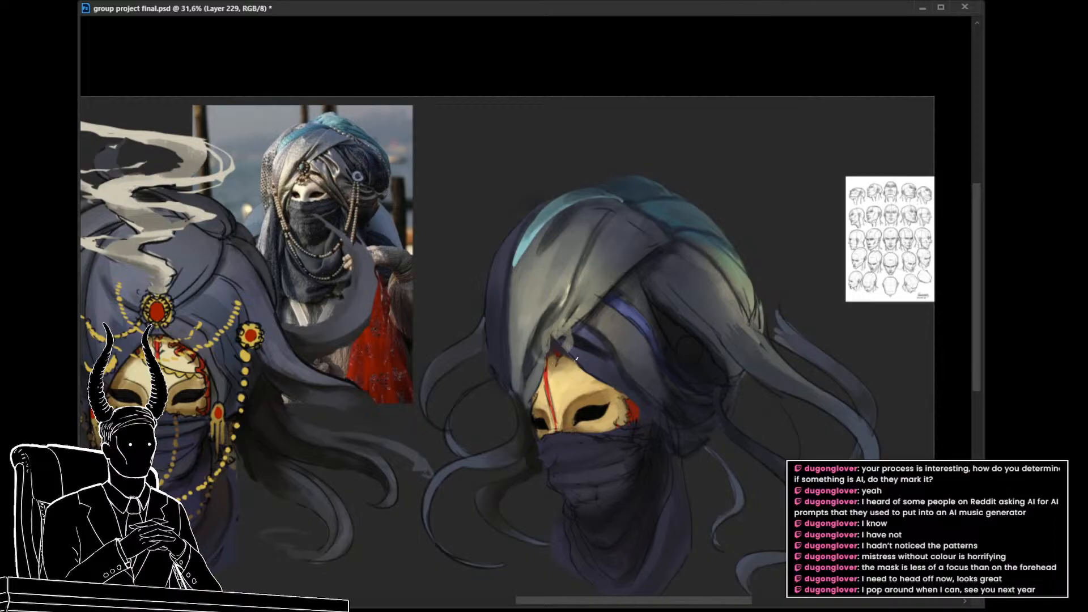
{"action": "key", "text": "ctrl+z"}
{"action": "left_click_drag", "start_coordinate": [624, 419], "coordinate": [611, 446]}
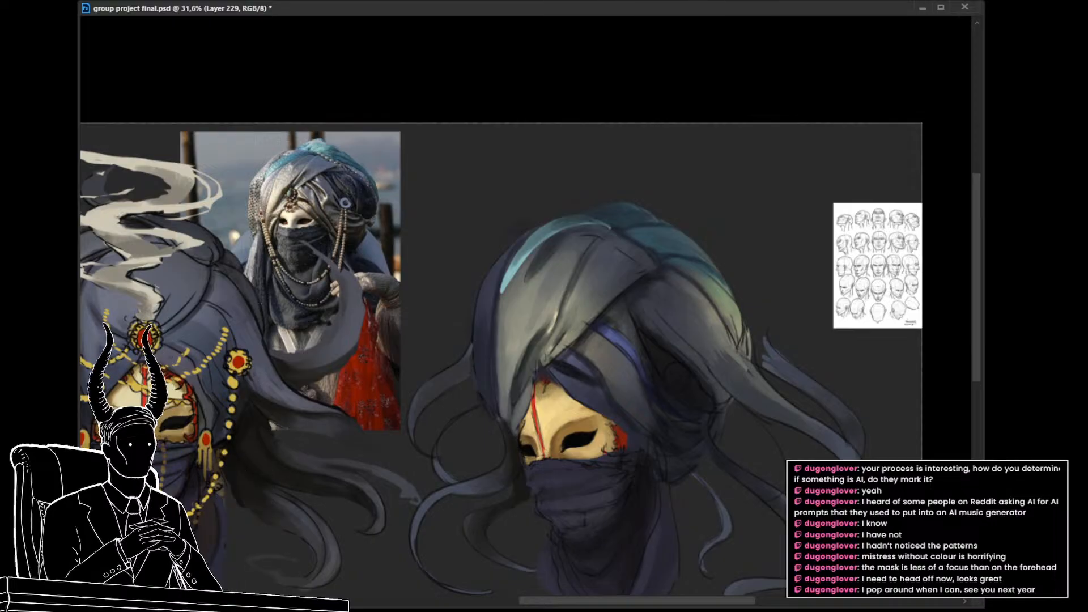
Step: Merge the turban's retouching layers down, hiding and showing the turban layers to check what each contains
{"action": "key", "text": "ctrl+e"}
{"action": "key", "text": "ctrl+comma"}
{"action": "key", "text": "ctrl+comma"}
{"action": "key", "text": "ctrl+comma"}
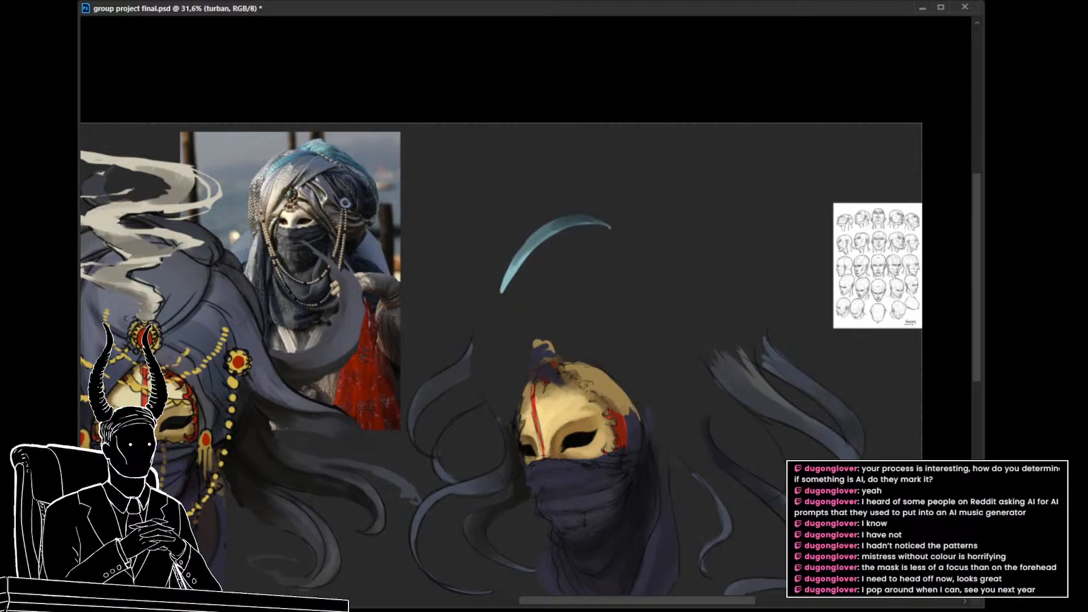
{"action": "key", "text": "ctrl+comma"}
{"action": "key", "text": "alt+bracketleft"}
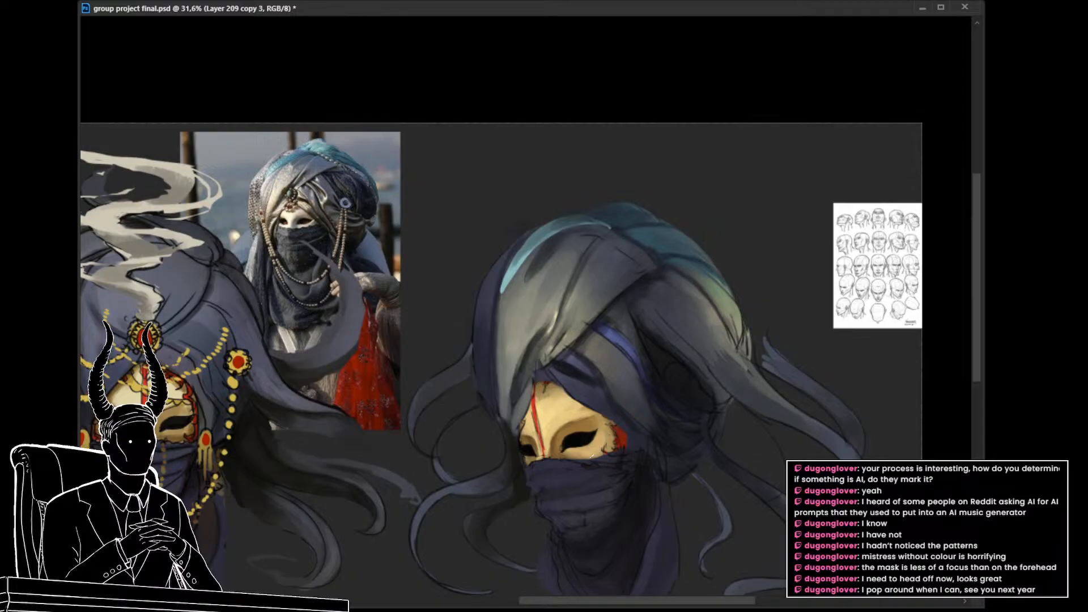
{"action": "key", "text": "ctrl+e"}
{"action": "key", "text": "ctrl+e"}
Step: Touch up the front drape's lower tip beside the mask on a new layer, using greys sampled from the turban
{"action": "left_click", "coordinate": [571, 285], "text": "alt"}
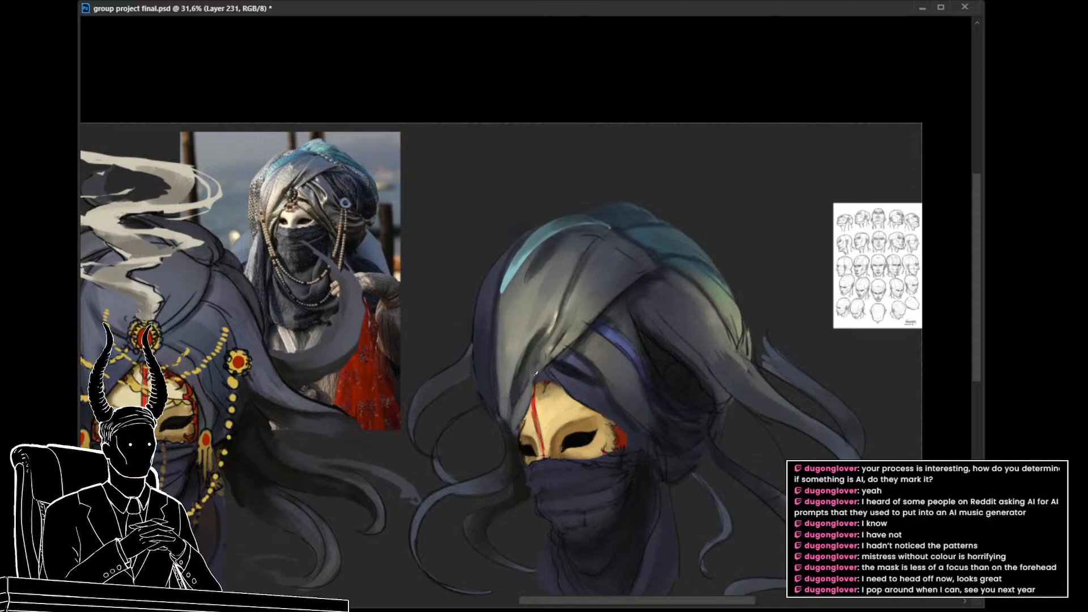
{"action": "left_click", "coordinate": [524, 359], "text": "alt"}
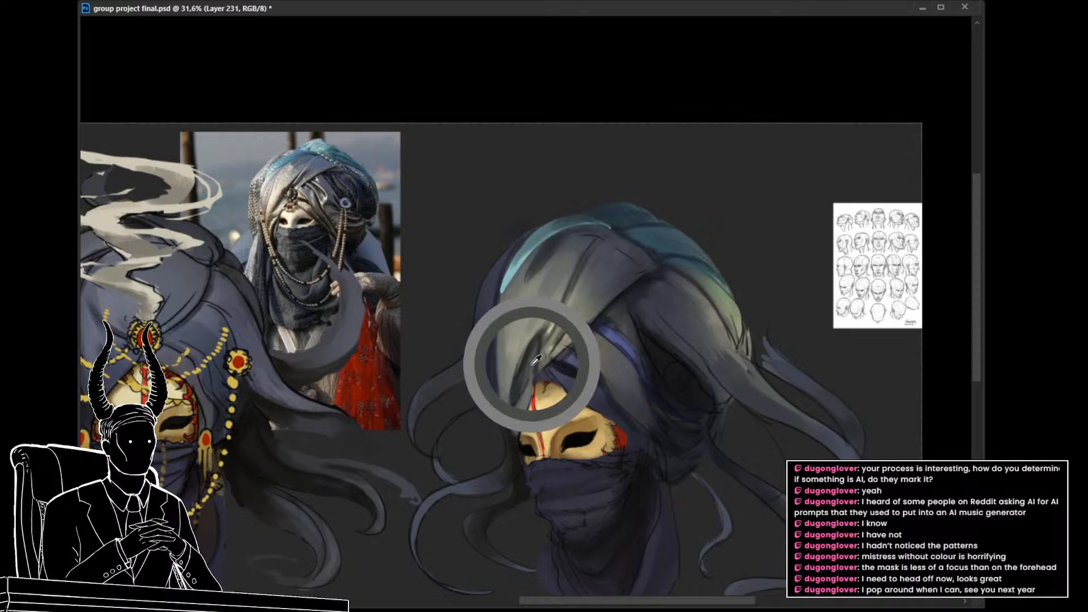
{"action": "left_click", "coordinate": [534, 361], "text": "alt"}
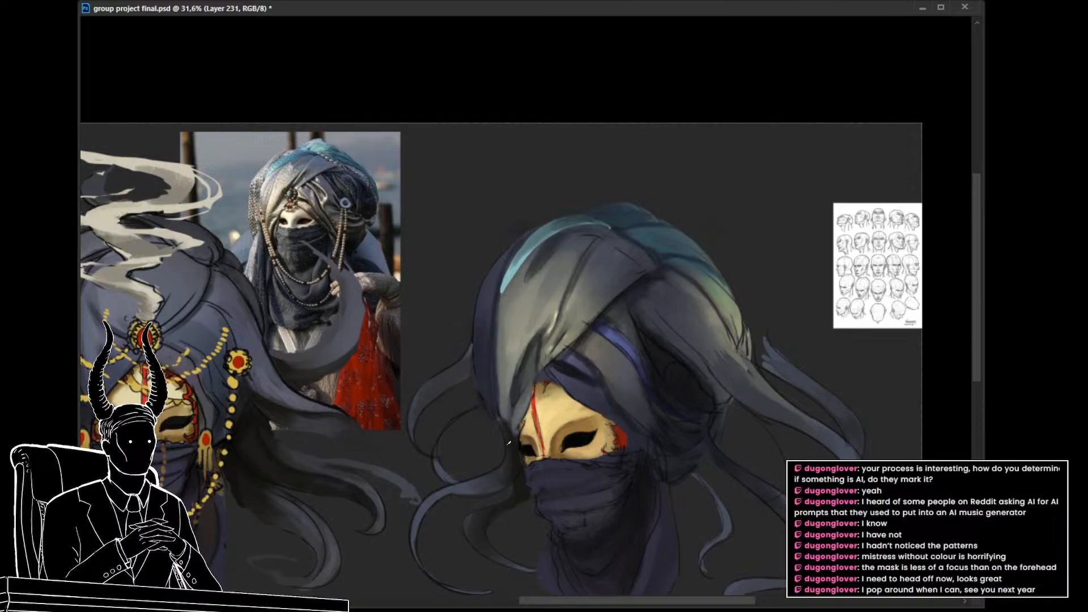
{"action": "left_click_drag", "start_coordinate": [568, 430], "coordinate": [548, 413]}
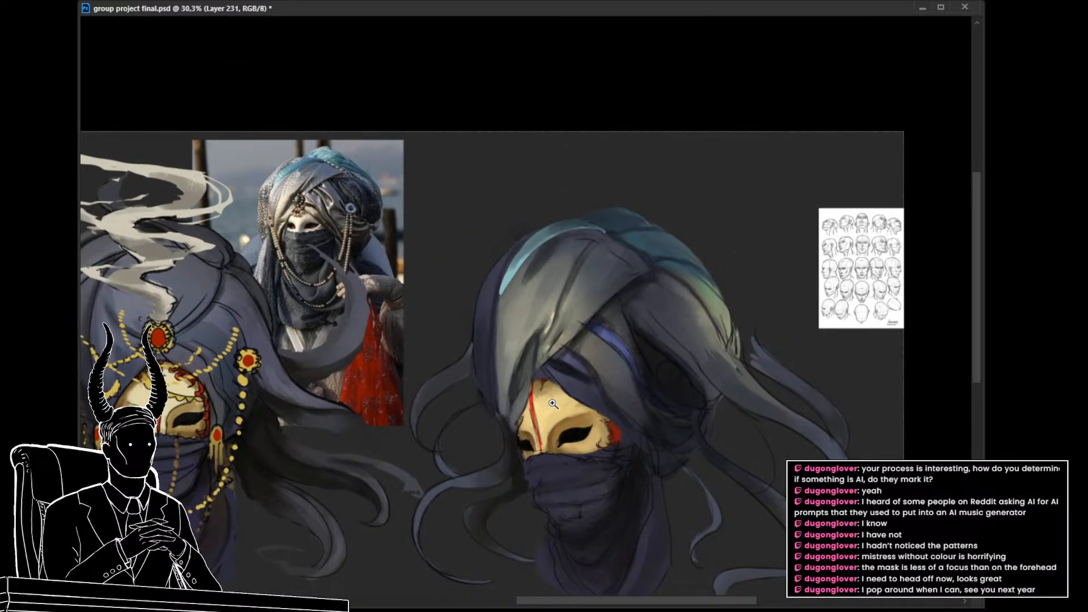
{"action": "left_click_drag", "start_coordinate": [544, 403], "coordinate": [584, 396]}
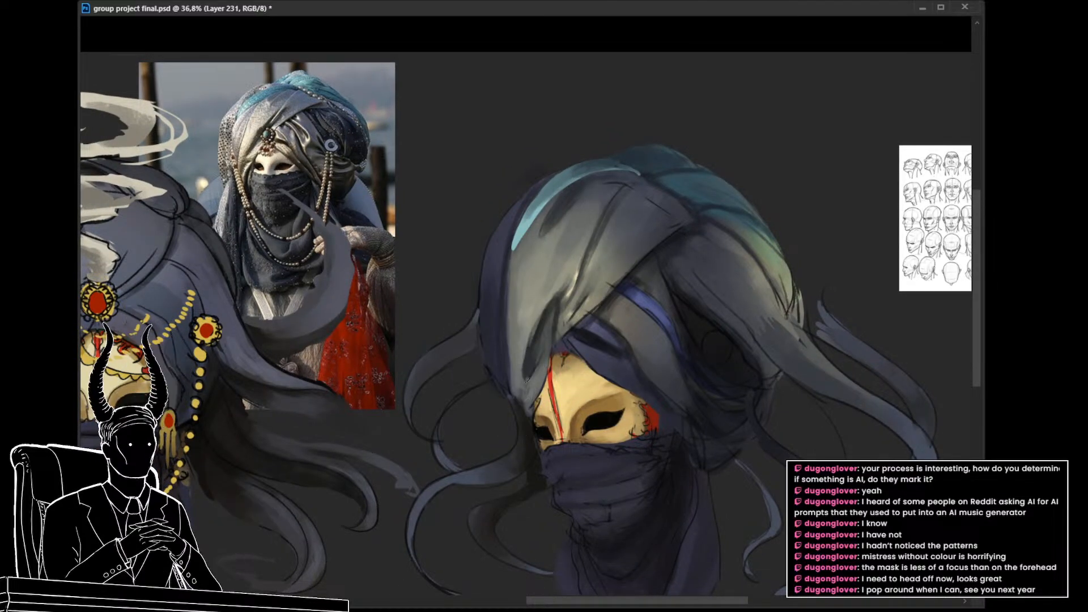
{"action": "mouse_move", "coordinate": [542, 442]}
{"action": "left_mouse_down"}
{"action": "mouse_move", "coordinate": [498, 437]}
{"action": "mouse_move", "coordinate": [531, 445]}
{"action": "mouse_move", "coordinate": [548, 425]}
{"action": "left_mouse_up"}
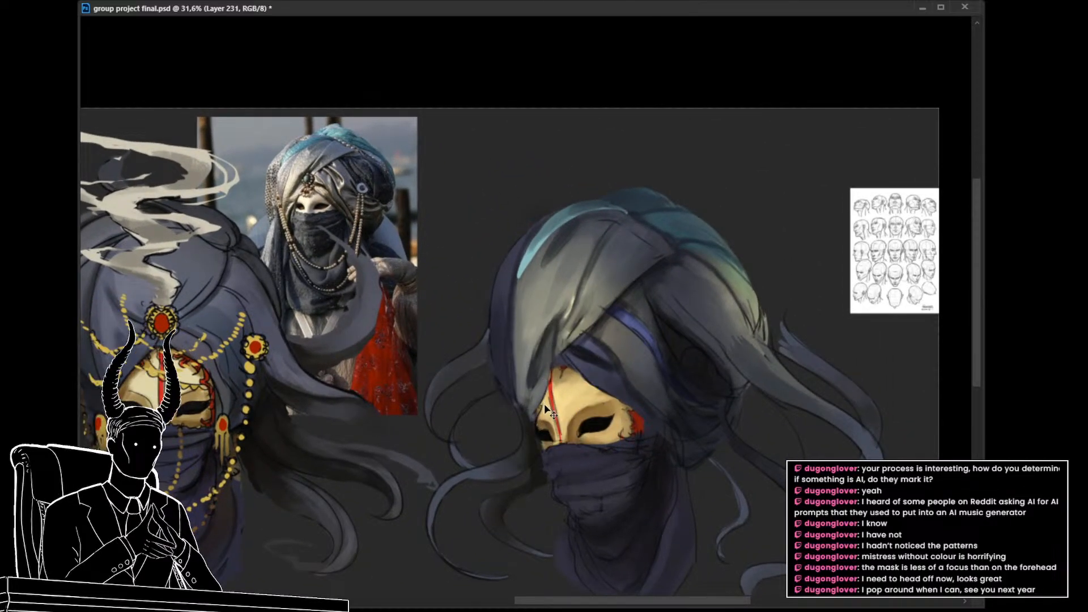
{"action": "left_click", "coordinate": [538, 406], "text": "ctrl"}
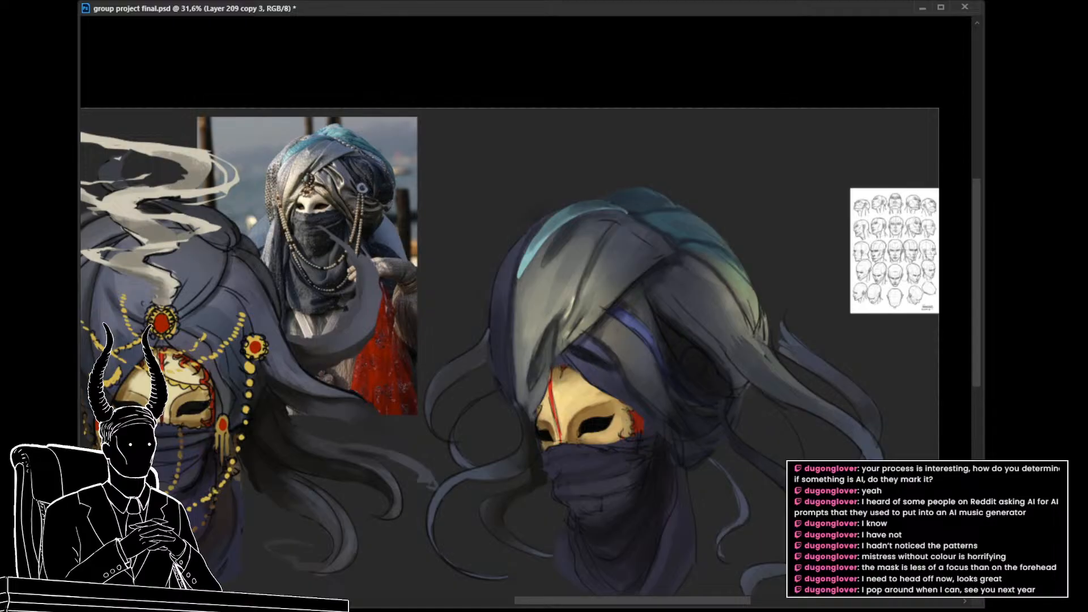
Step: Add a new layer for touching up the turban's front drape, hiding and showing it to compare the result
{"action": "key", "text": "ctrl+alt+shift+n"}
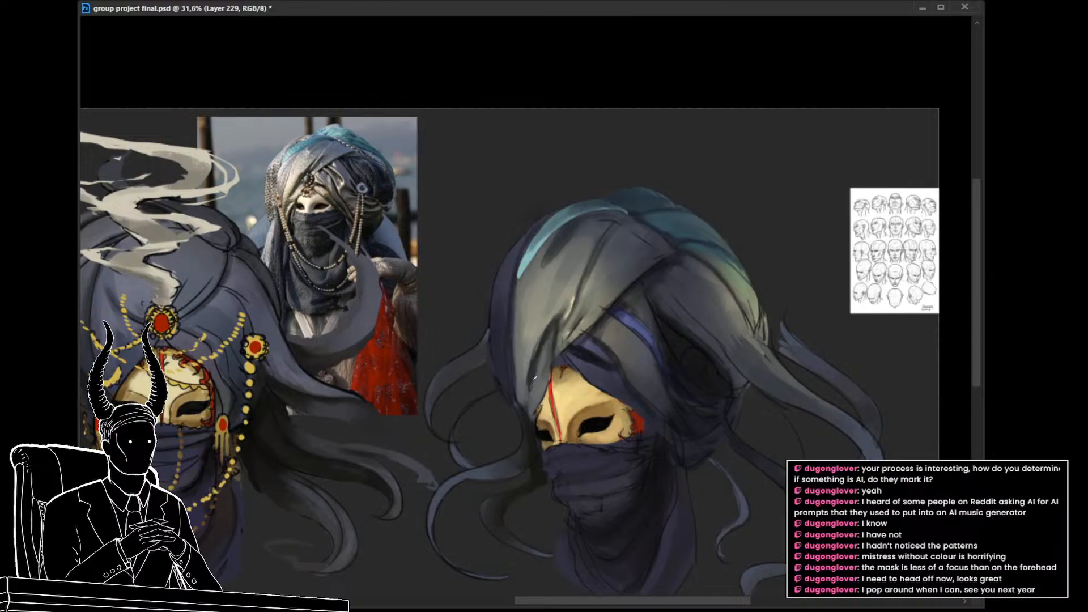
{"action": "left_click", "coordinate": [544, 332], "text": "alt"}
{"action": "left_click_drag", "start_coordinate": [564, 406], "coordinate": [502, 431]}
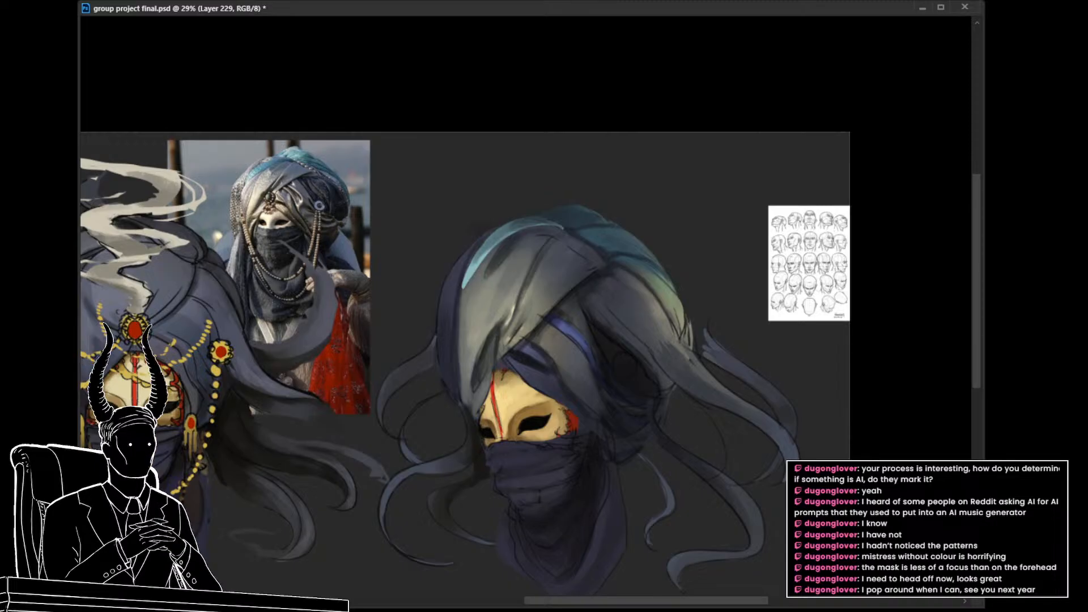
{"action": "key", "text": "ctrl+comma"}
{"action": "key", "text": "ctrl+comma"}
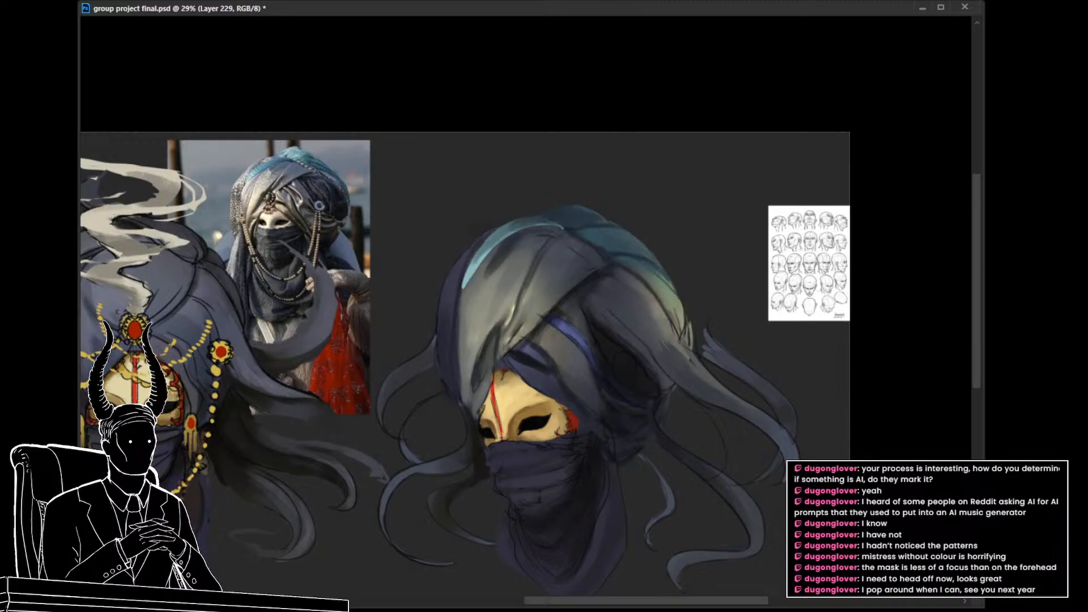
Step: Compare the three-quarter head with the front view and the turban reference photo, and save the document
{"action": "left_click_drag", "start_coordinate": [569, 434], "coordinate": [547, 431]}
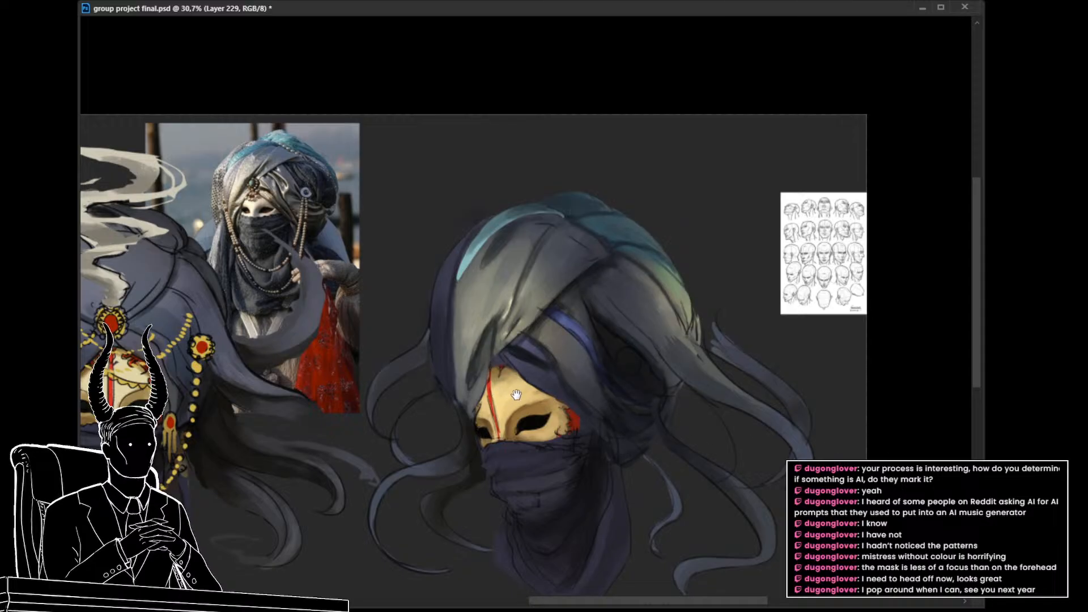
{"action": "left_click_drag", "start_coordinate": [516, 396], "coordinate": [532, 385]}
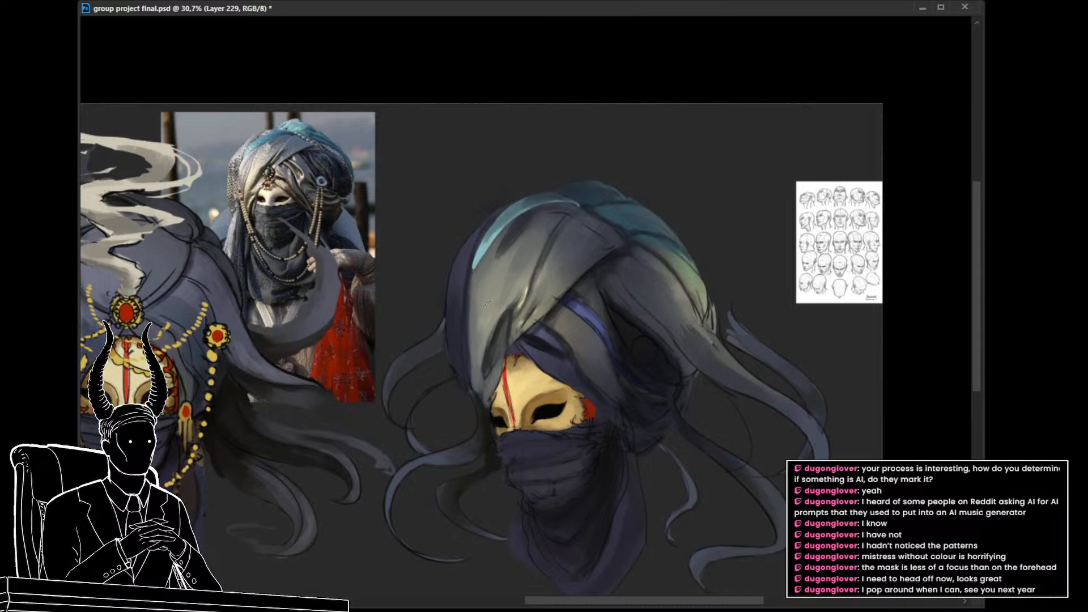
{"action": "scroll", "coordinate": [538, 359], "scroll_direction": "down", "scroll_amount": 2}
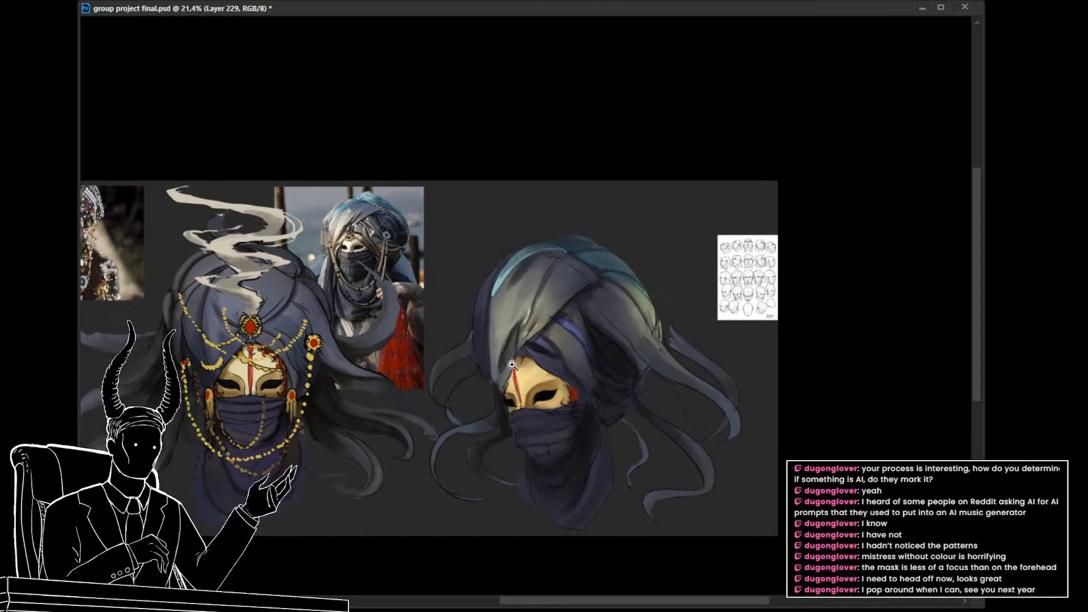
{"action": "scroll", "coordinate": [511, 367], "scroll_direction": "up", "scroll_amount": 1}
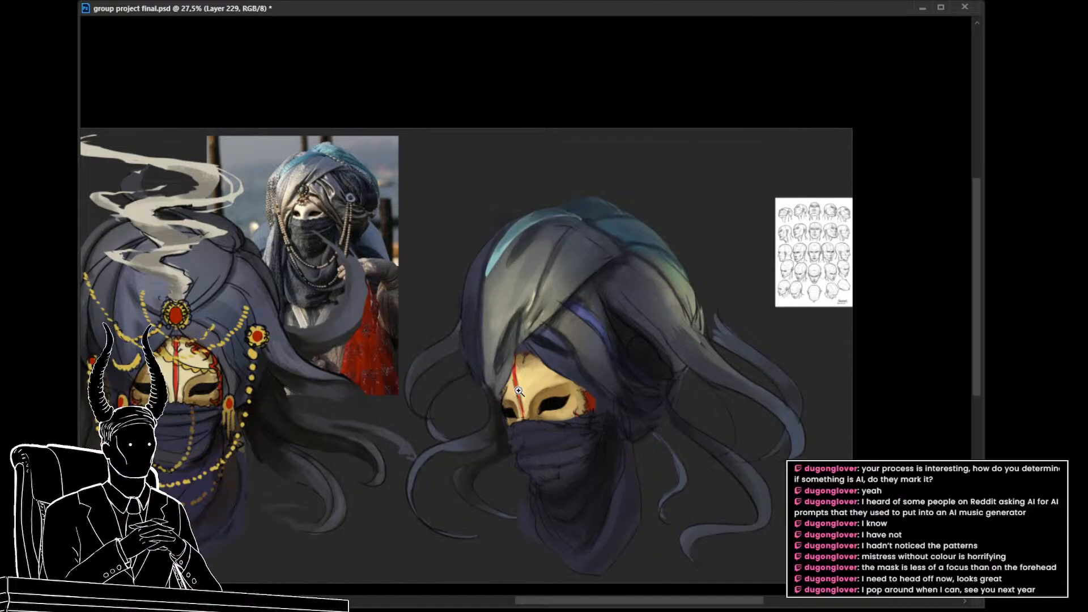
{"action": "key", "text": "ctrl+s"}
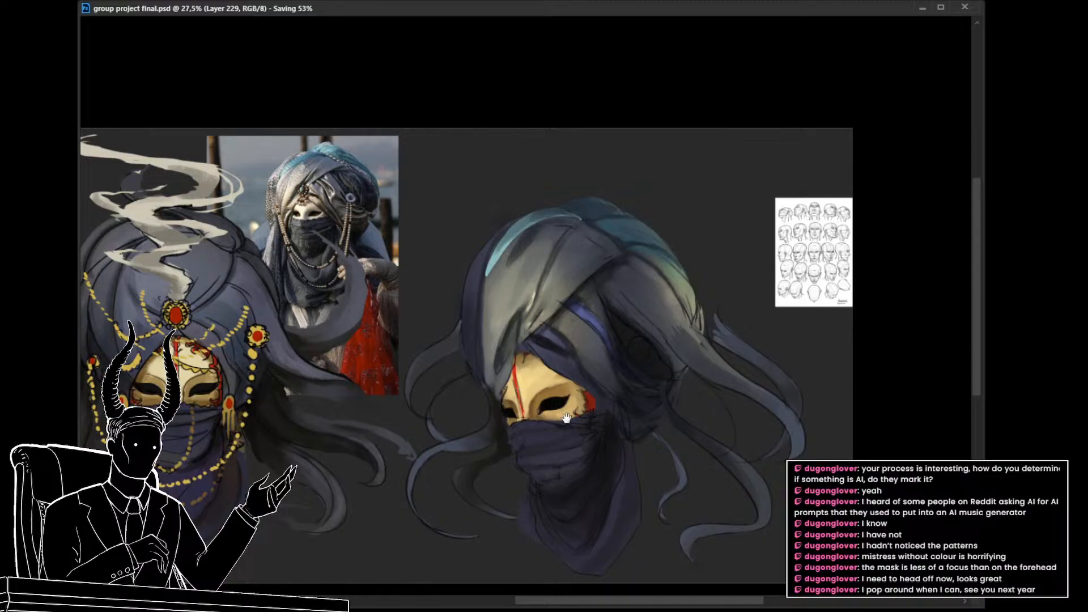
Step: Flip the canvas horizontally to check the three-quarter head against the front view, and save the document
{"action": "left_click_drag", "start_coordinate": [599, 416], "coordinate": [654, 437]}
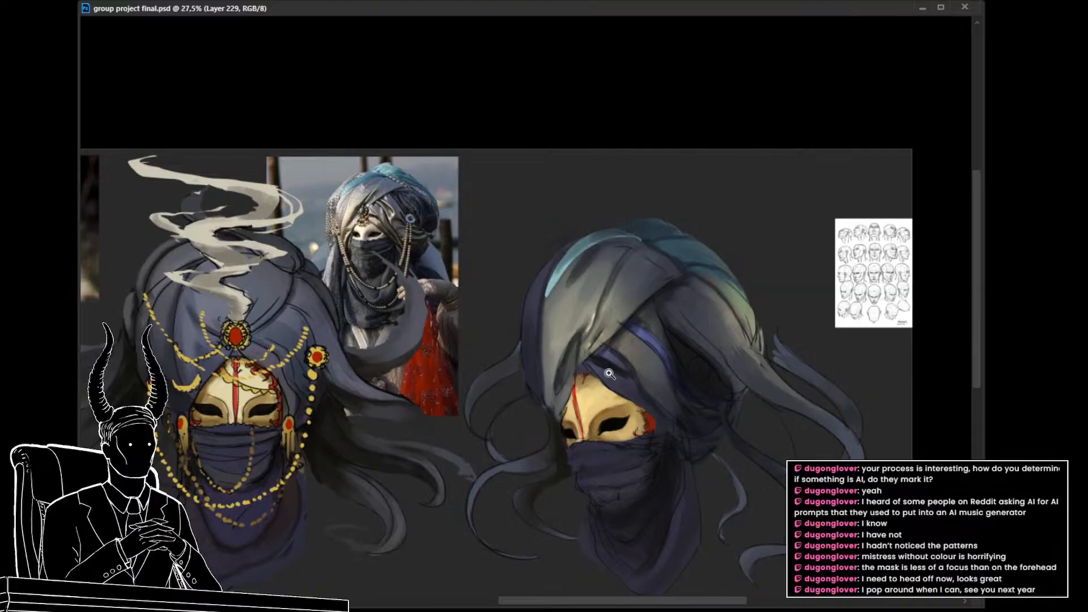
{"action": "left_click_drag", "start_coordinate": [618, 389], "coordinate": [652, 397]}
{"action": "left_click_drag", "start_coordinate": [629, 456], "coordinate": [626, 418]}
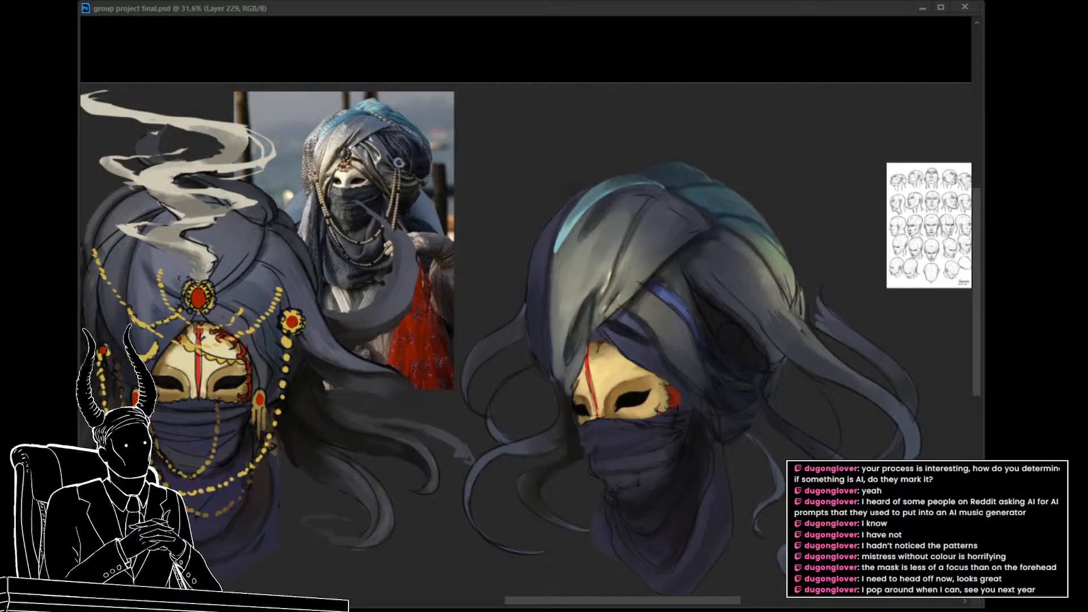
{"action": "key", "text": "h"}
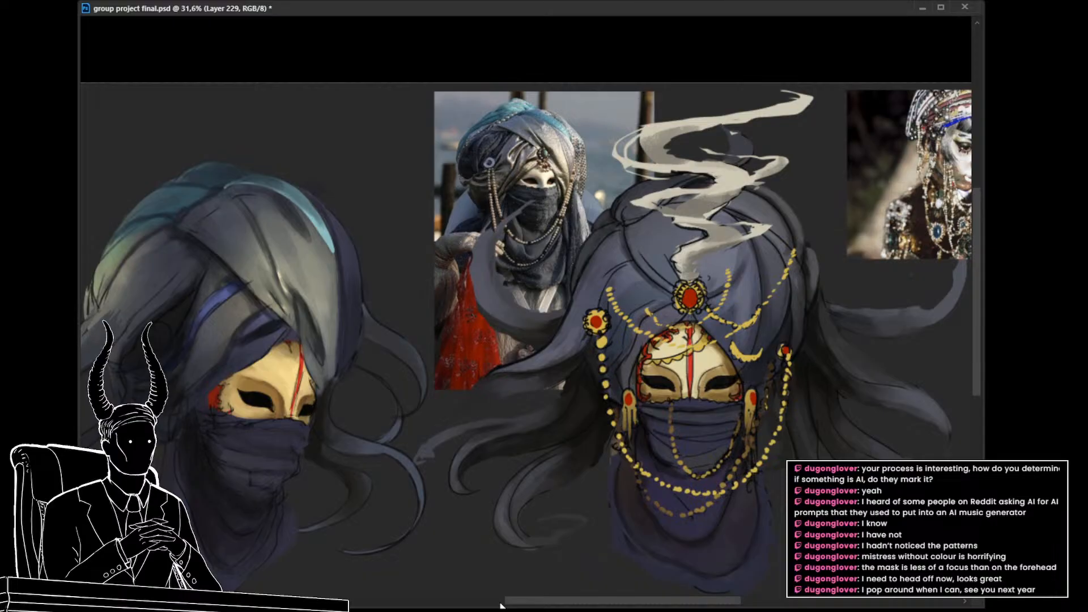
{"action": "left_click_drag", "start_coordinate": [617, 352], "coordinate": [572, 360]}
{"action": "left_click_drag", "start_coordinate": [380, 372], "coordinate": [526, 371]}
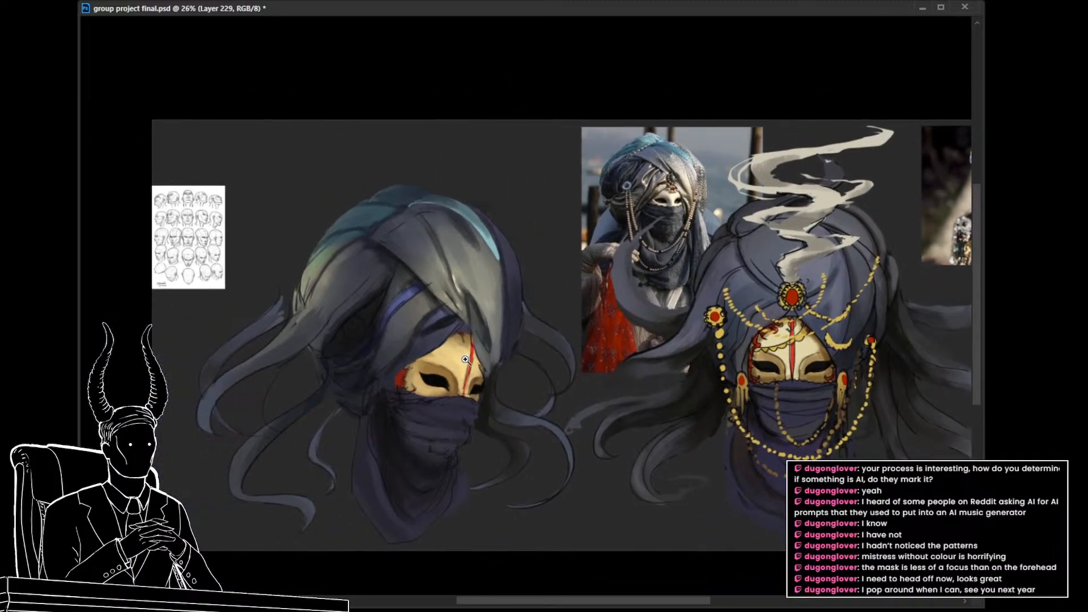
{"action": "left_click_drag", "start_coordinate": [447, 347], "coordinate": [459, 353]}
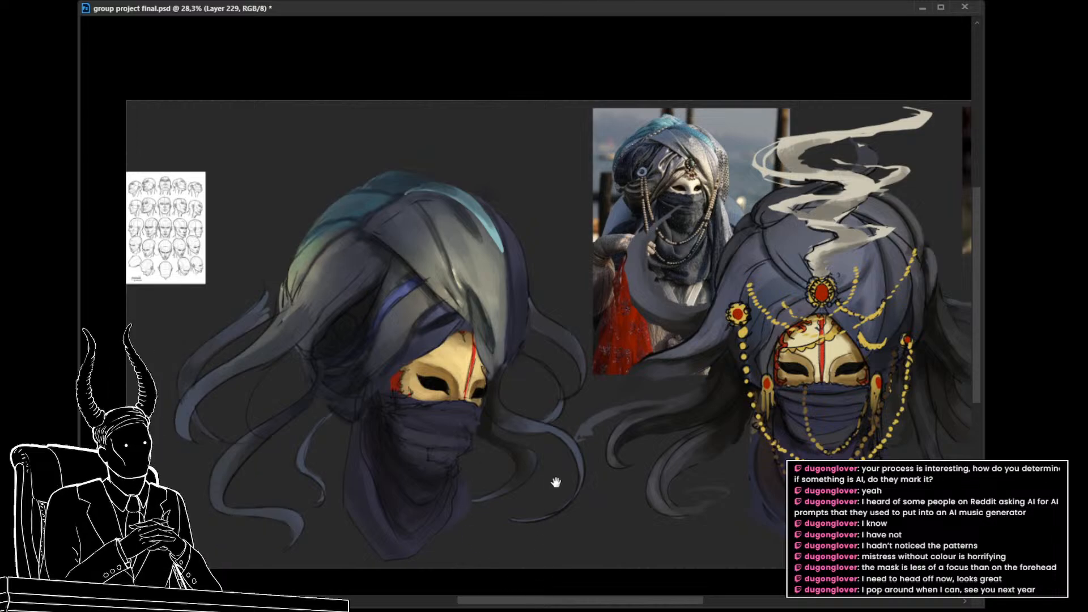
{"action": "left_click_drag", "start_coordinate": [555, 482], "coordinate": [492, 502]}
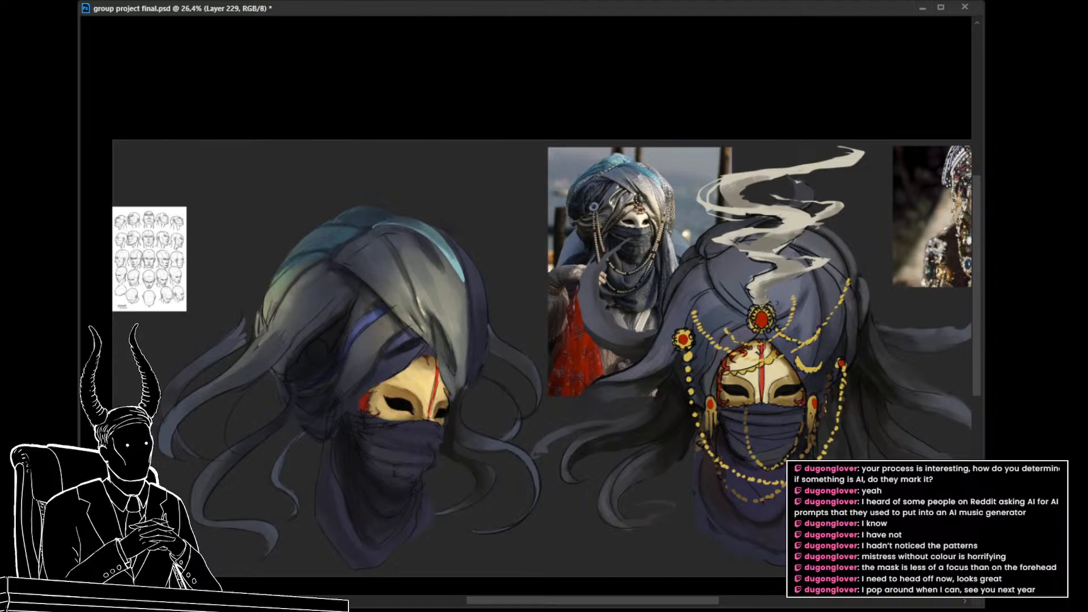
{"action": "key", "text": "ctrl+s"}
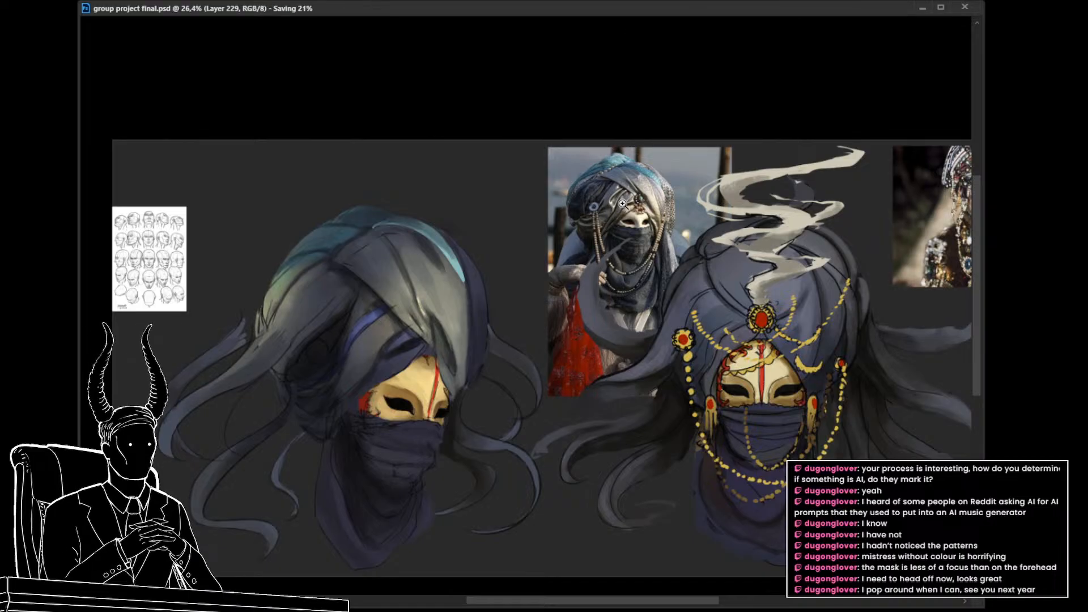